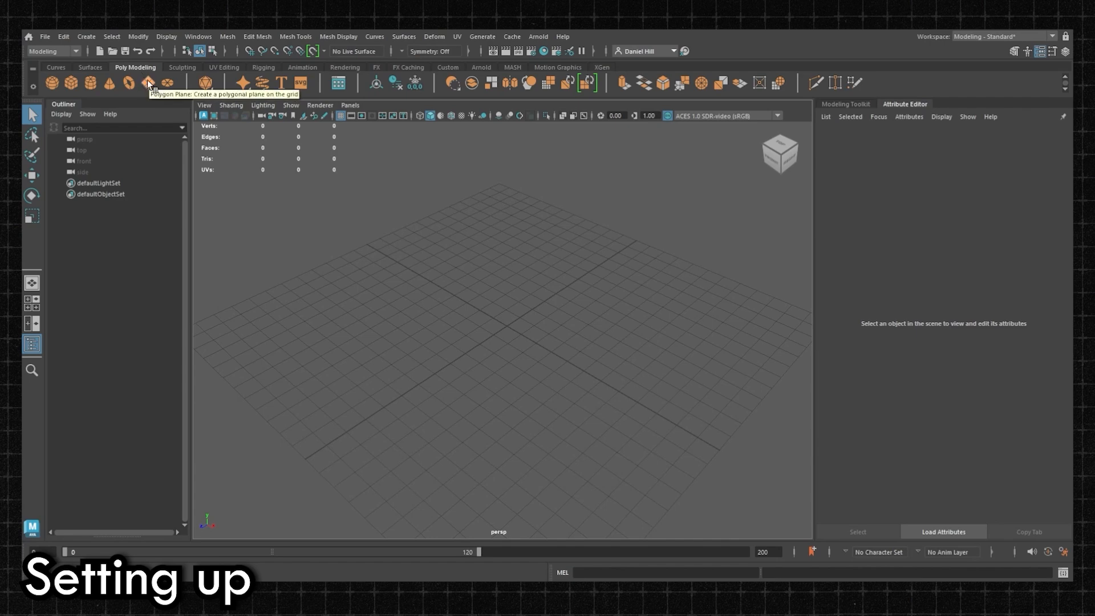
# Step: Create a polygon plane at the origin and scale it up uniformly to cover much of the grid
pyautogui.click(149, 84)
pyautogui.press('r')
pyautogui.moveTo(507, 326); pyautogui.dragTo(687, 320)
pyautogui.press('w')
# Step: Assign a new Lambert material to the plane and connect a File texture to its color
pyautogui.moveTo(596, 268); pyautogui.dragTo(607, 552, button='right')
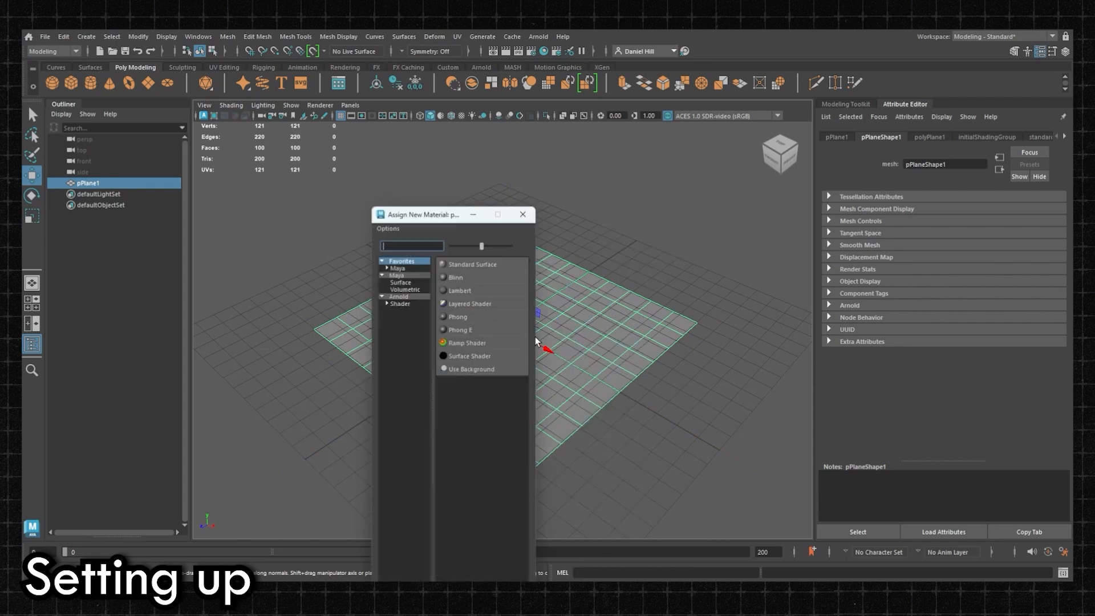
pyautogui.click(463, 289)
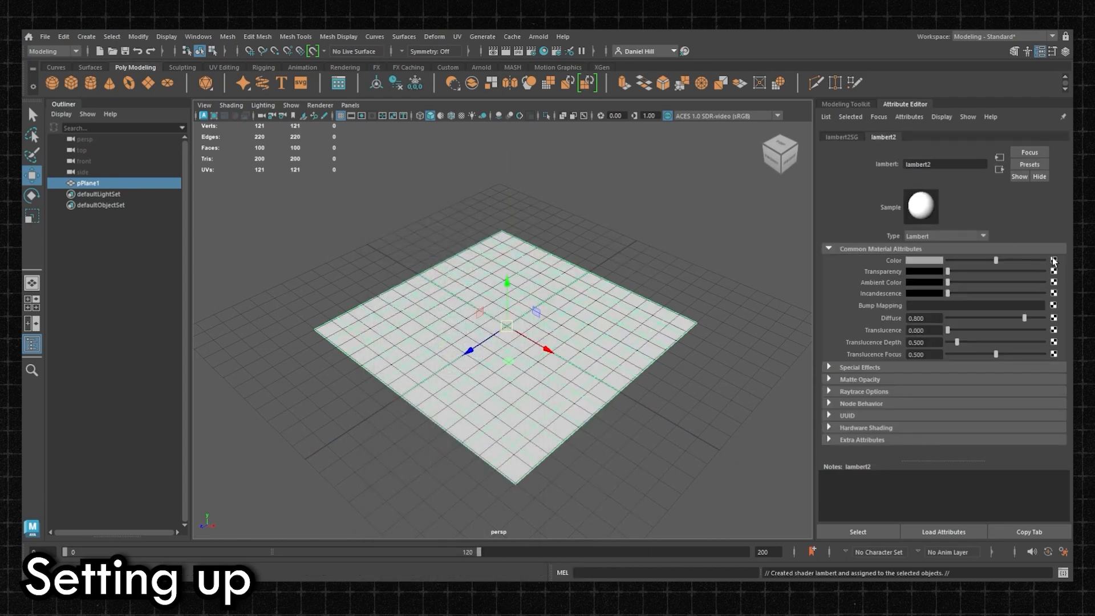
pyautogui.click(1054, 261)
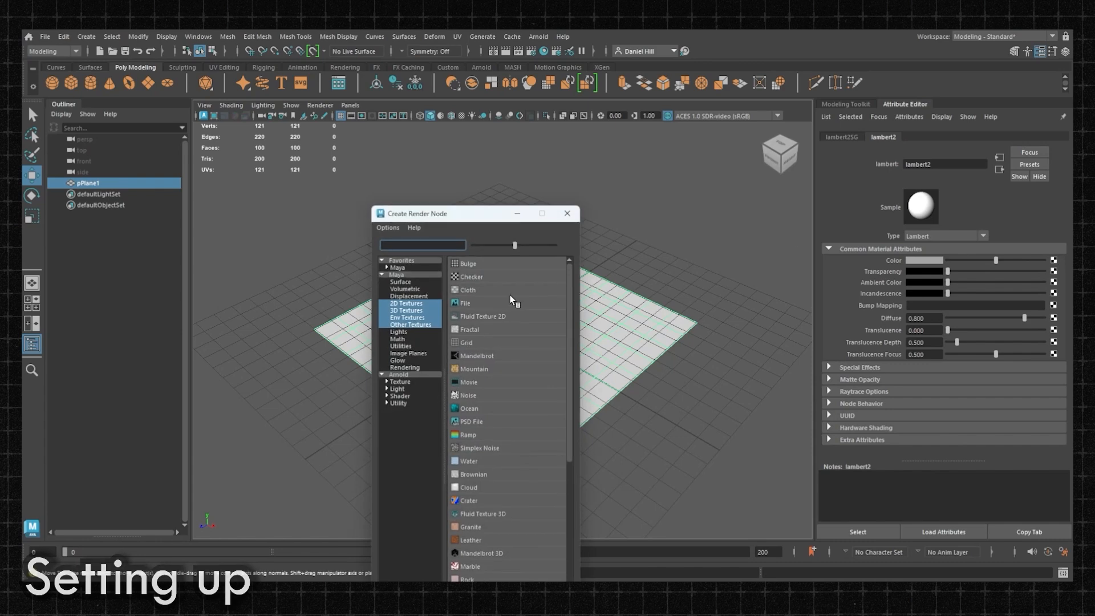
pyautogui.click(465, 303)
# Step: Load template_hair.png from the Downloads folder as the File texture's image
pyautogui.click(1050, 287)
pyautogui.click(478, 166)
pyautogui.doubleClick(551, 170)
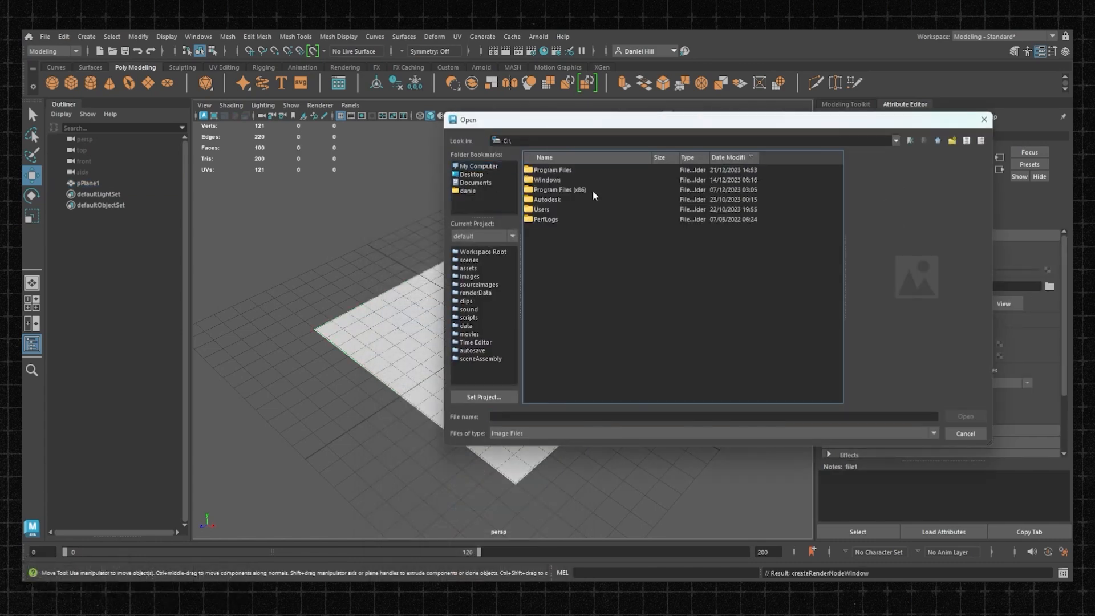
pyautogui.doubleClick(546, 209)
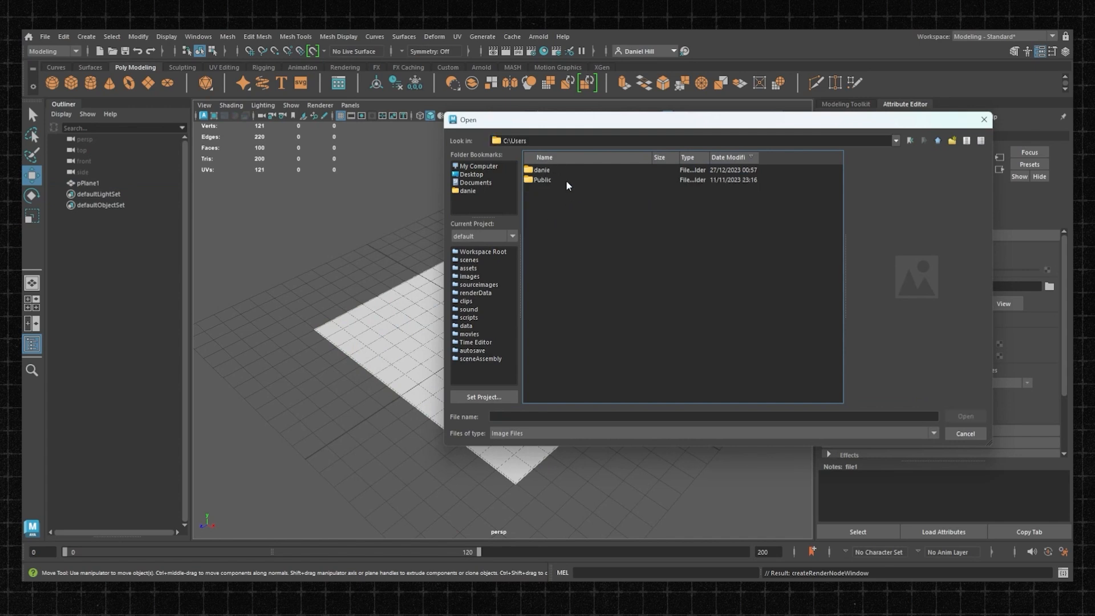
pyautogui.click(911, 141)
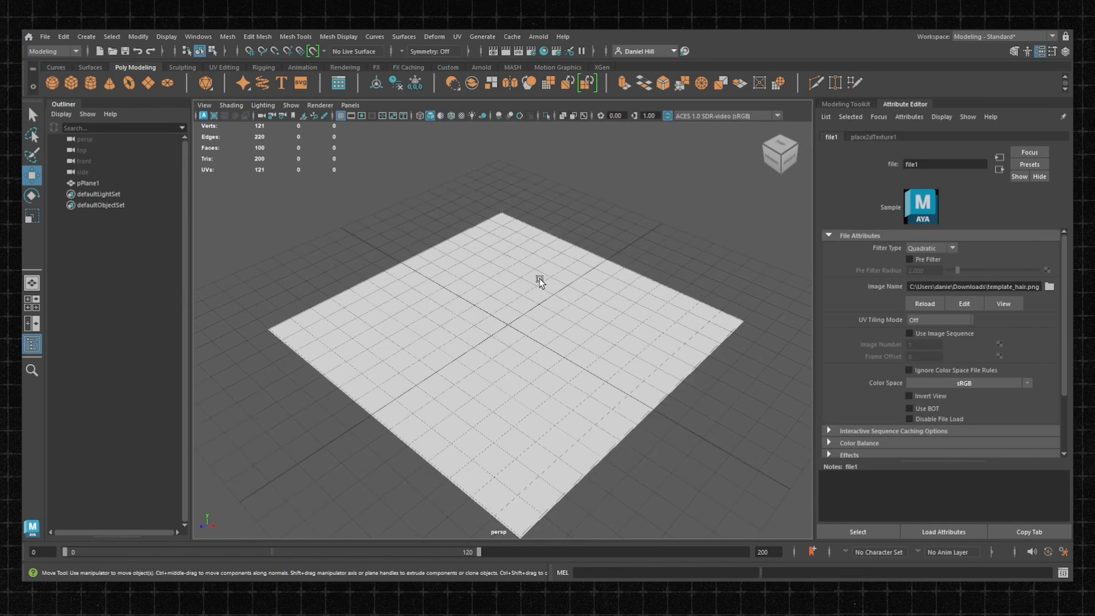
# Step: Turn on textured display in the viewport to show the hair image on the plane
pyautogui.keyDown('alt'); pyautogui.moveTo(538, 279); pyautogui.dragTo(616, 248); pyautogui.keyUp('alt')
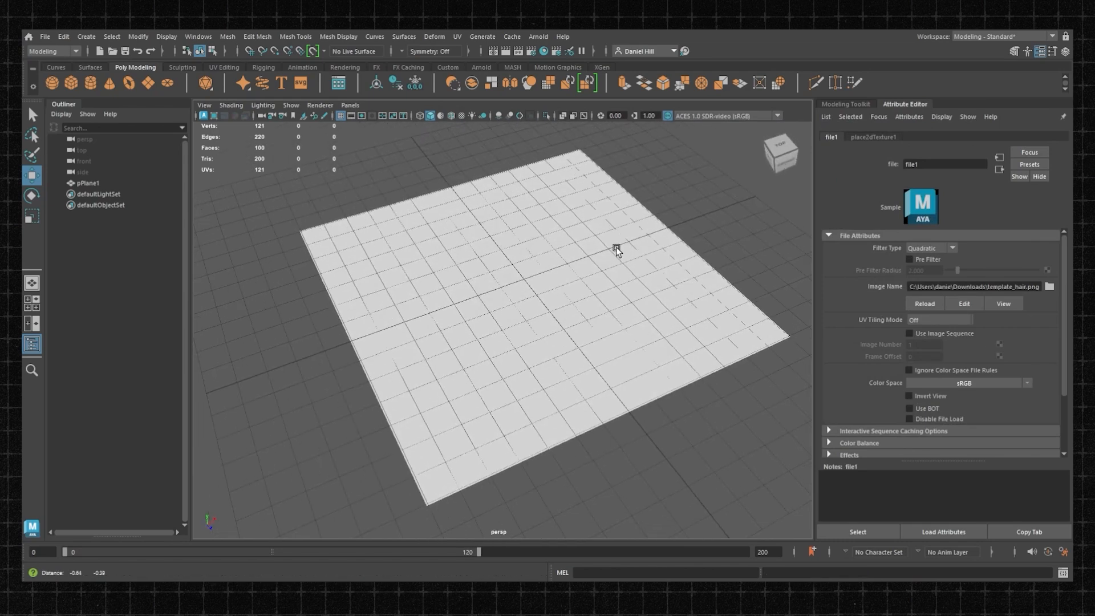
pyautogui.click(462, 116)
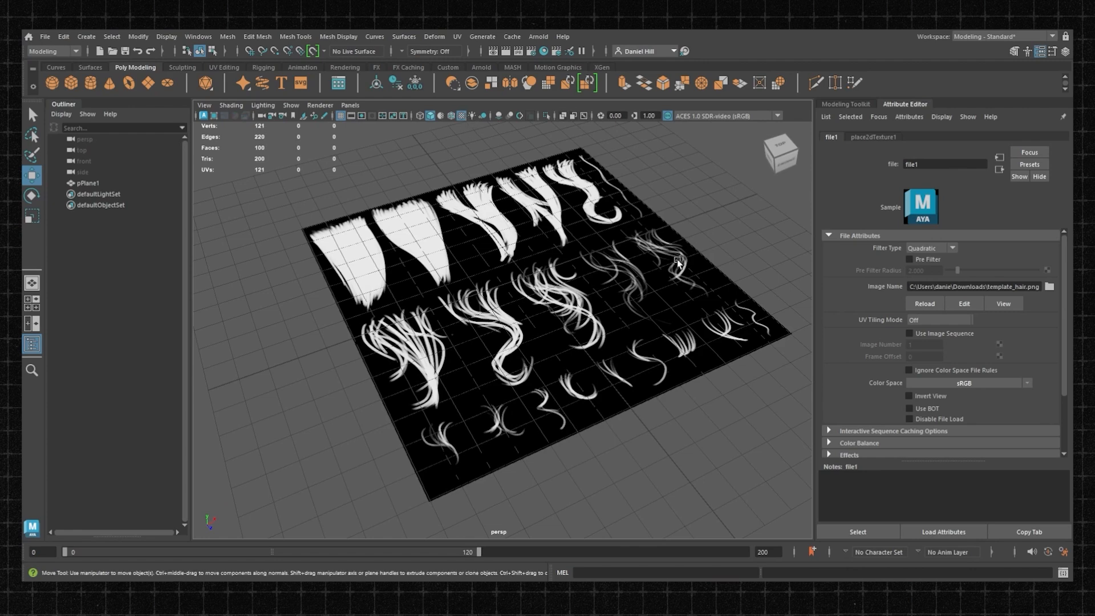
pyautogui.keyDown('alt'); pyautogui.moveTo(514, 280); pyautogui.dragTo(448, 268); pyautogui.keyUp('alt')
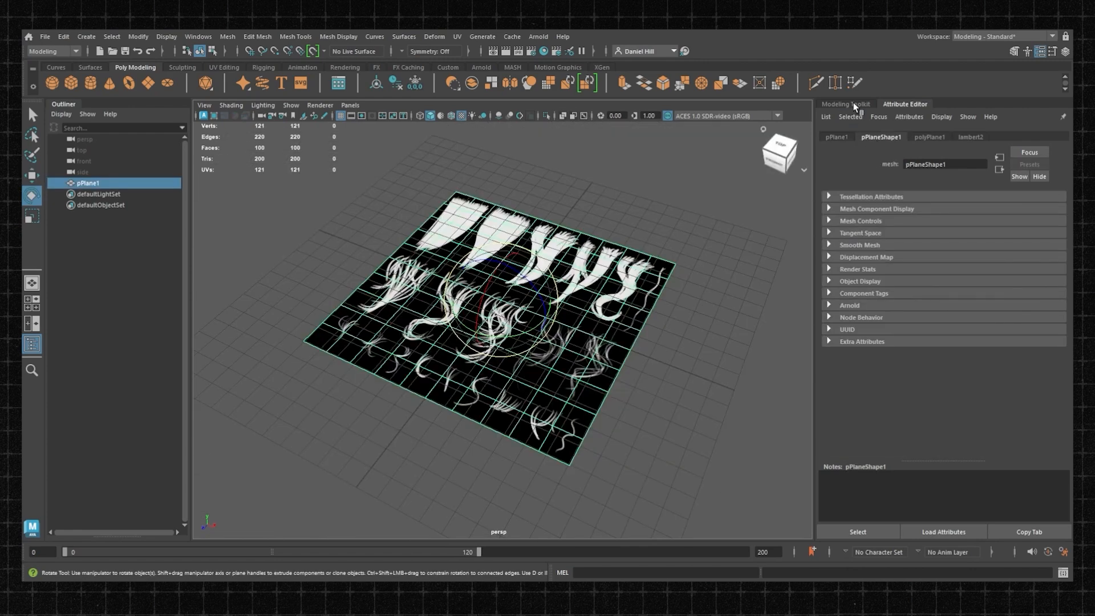
# Step: Set the hair plane's X rotation to 90 degrees so that it stands upright
pyautogui.click(854, 104)
pyautogui.click(996, 104)
pyautogui.moveTo(505, 322); pyautogui.dragTo(542, 341)
pyautogui.hotkey('ctrl', 'z')
pyautogui.moveTo(932, 222); pyautogui.dragTo(854, 227)
pyautogui.write('90')
pyautogui.press('Return')
pyautogui.click(713, 281)
# Step: Hide the grid in the perspective viewport
pyautogui.keyDown('alt'); pyautogui.moveTo(714, 281); pyautogui.dragTo(684, 200); pyautogui.keyUp('alt')
pyautogui.click(342, 115)
pyautogui.keyDown('alt'); pyautogui.moveTo(508, 227); pyautogui.dragTo(644, 224); pyautogui.keyUp('alt')
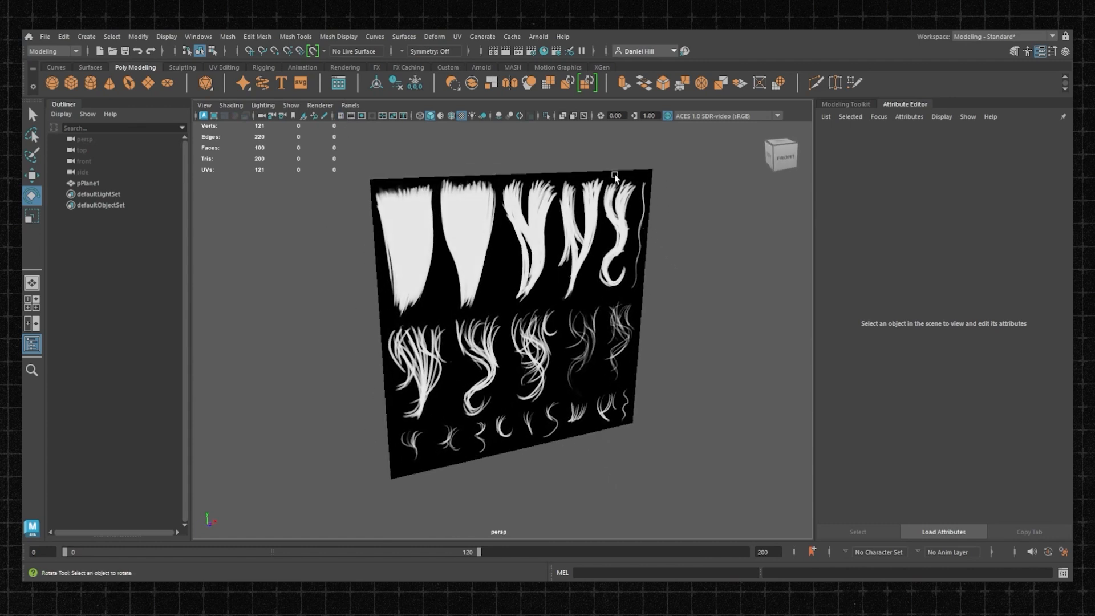
# Step: Create a new camera with the Orthographic option enabled and an orthographic width of 30
pyautogui.click(86, 36)
pyautogui.moveTo(159, 110)
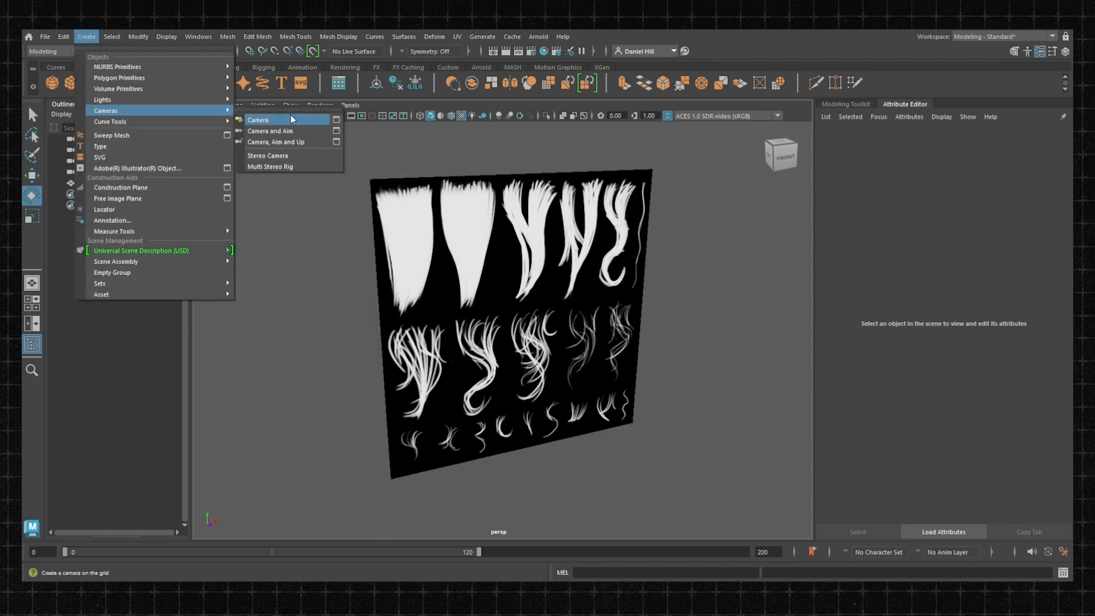
pyautogui.click(338, 123)
pyautogui.scroll(-8, 502, 203)
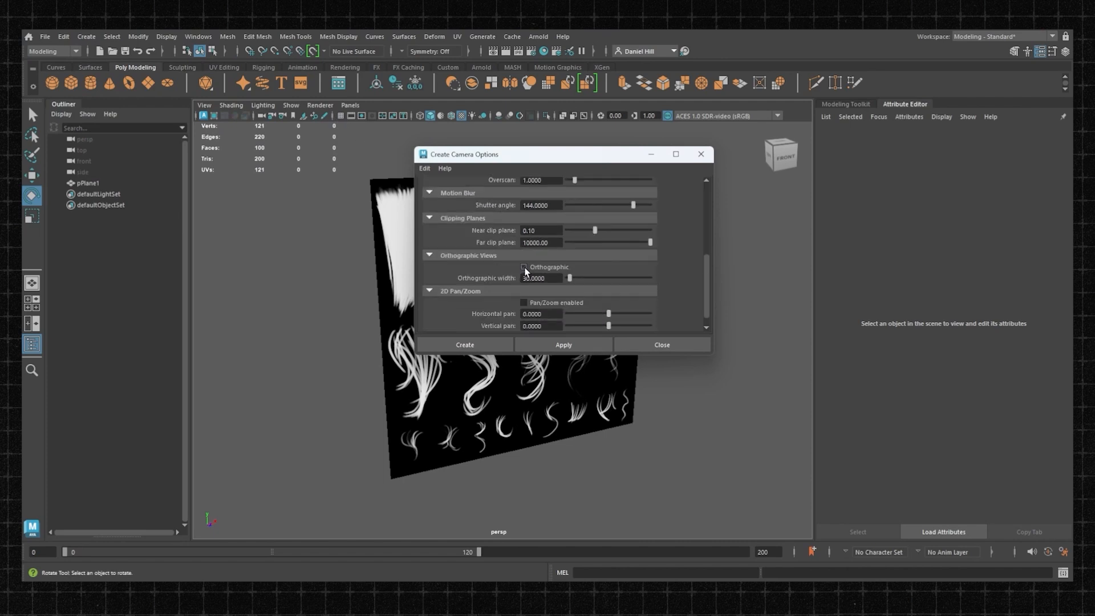
pyautogui.scroll(-1, 525, 268)
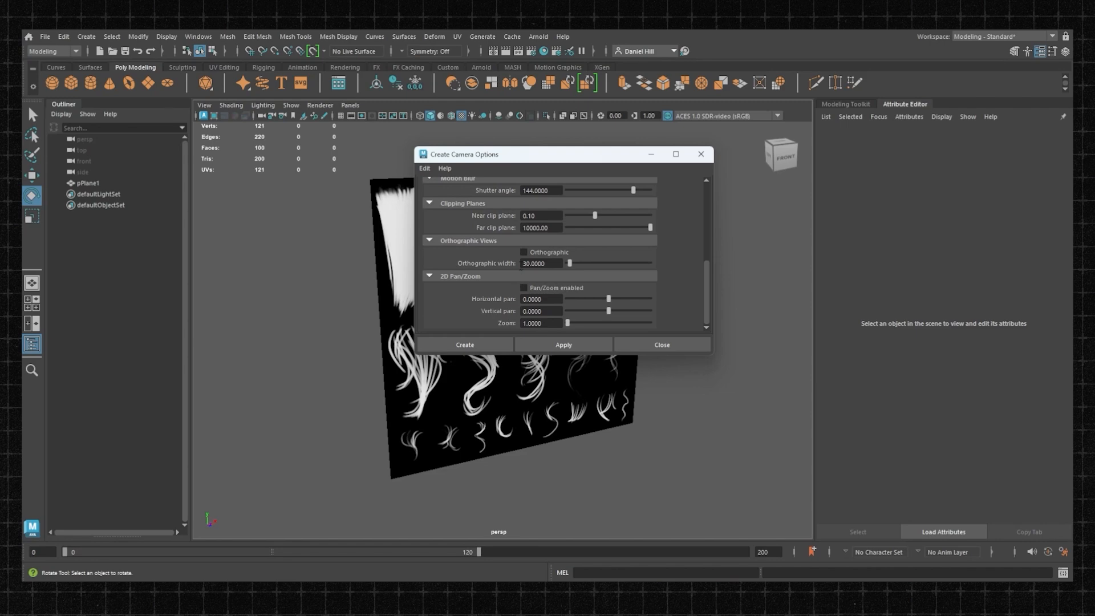
pyautogui.click(559, 341)
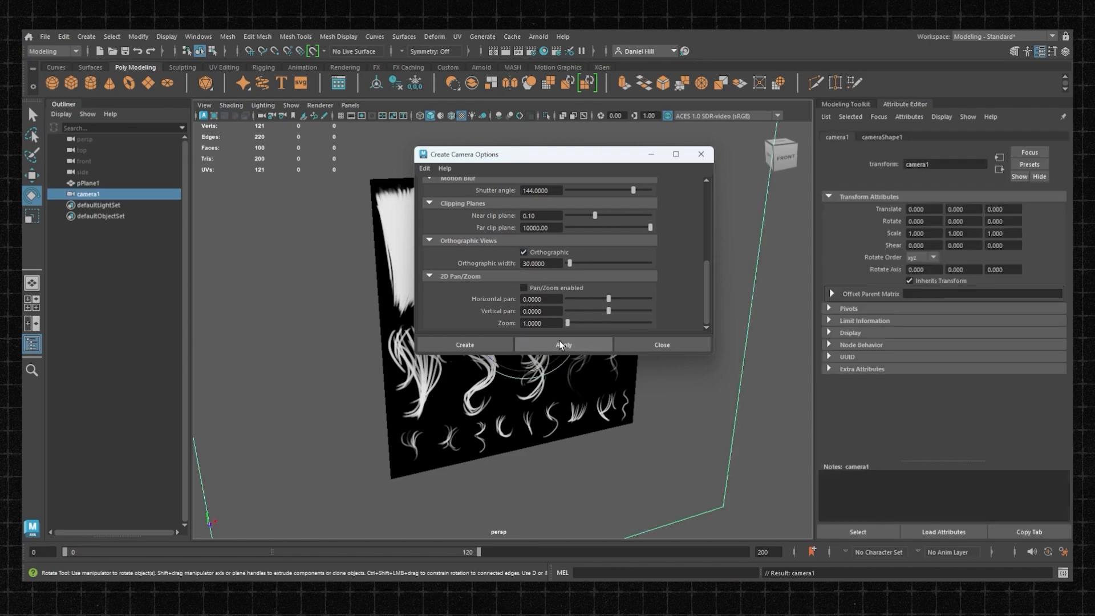
pyautogui.click(705, 162)
# Step: Move the camera to Z 15.905 at scale 0.948 and the hair plane to Z -9.481 at scale 29.737, facing each other
pyautogui.scroll(-3, 514, 297)
pyautogui.keyDown('alt'); pyautogui.moveTo(473, 302); pyautogui.dragTo(657, 358); pyautogui.keyUp('alt')
pyautogui.press('w')
pyautogui.scroll(-3, 522, 322)
pyautogui.click(490, 310)
pyautogui.moveTo(551, 325)
pyautogui.keyDown('alt'); pyautogui.mouseDown()
pyautogui.moveTo(516, 330)
pyautogui.moveTo(564, 319)
pyautogui.mouseUp(); pyautogui.keyUp('alt')
pyautogui.press('r')
pyautogui.moveTo(564, 320)
pyautogui.keyDown('alt'); pyautogui.mouseDown()
pyautogui.moveTo(456, 311)
pyautogui.moveTo(470, 335)
pyautogui.moveTo(508, 331)
pyautogui.moveTo(439, 302)
pyautogui.moveTo(552, 294)
pyautogui.moveTo(573, 321)
pyautogui.mouseUp(); pyautogui.keyUp('alt')
pyautogui.press('w')
pyautogui.click(372, 268)
pyautogui.scroll(-3, 372, 269)
pyautogui.click(503, 326)
pyautogui.click(509, 319)
pyautogui.click(409, 322)
pyautogui.press('r')
pyautogui.click(451, 291)
pyautogui.click(551, 295)
pyautogui.click(659, 315)
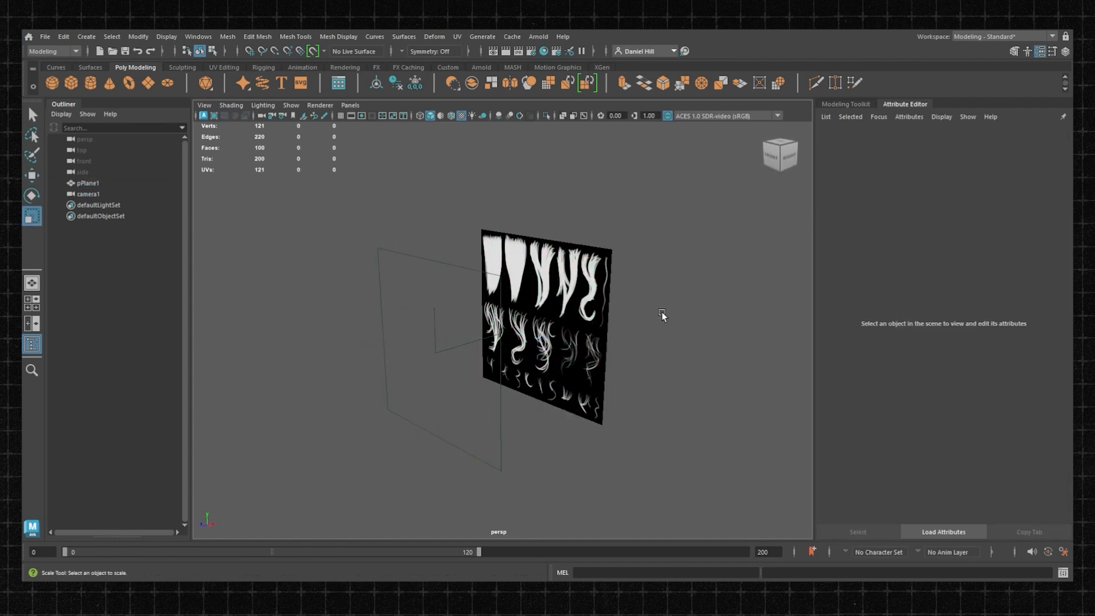
# Step: Try moving and scaling the hair plane in front of the camera, undoing each change
pyautogui.keyDown('alt'); pyautogui.moveTo(662, 314); pyautogui.dragTo(576, 317); pyautogui.keyUp('alt')
pyautogui.click(559, 320)
pyautogui.press('w')
pyautogui.moveTo(510, 334); pyautogui.dragTo(531, 332)
pyautogui.click(494, 311)
pyautogui.moveTo(494, 311)
pyautogui.keyDown('alt'); pyautogui.mouseDown()
pyautogui.moveTo(607, 296)
pyautogui.moveTo(546, 319)
pyautogui.moveTo(504, 321)
pyautogui.mouseUp(); pyautogui.keyUp('alt')
pyautogui.hotkey('ctrl', 'z')
pyautogui.hotkey('ctrl', 'z')
pyautogui.moveTo(494, 333); pyautogui.dragTo(517, 330)
pyautogui.keyDown('alt'); pyautogui.moveTo(518, 330); pyautogui.dragTo(483, 305, button='middle'); pyautogui.keyUp('alt')
pyautogui.keyDown('alt'); pyautogui.moveTo(483, 305); pyautogui.dragTo(561, 299); pyautogui.keyUp('alt')
pyautogui.hotkey('ctrl', 'z')
pyautogui.moveTo(487, 274); pyautogui.dragTo(497, 237)
pyautogui.hotkey('ctrl', 'z')
pyautogui.press('r')
pyautogui.moveTo(487, 295)
pyautogui.mouseDown()
pyautogui.moveTo(475, 294)
pyautogui.moveTo(495, 294)
pyautogui.mouseUp()
pyautogui.keyDown('alt'); pyautogui.moveTo(495, 294); pyautogui.dragTo(533, 274); pyautogui.keyUp('alt')
pyautogui.hotkey('ctrl', 'z')
pyautogui.press('w')
pyautogui.hotkey('ctrl', 'z')
pyautogui.hotkey('ctrl', 'z')
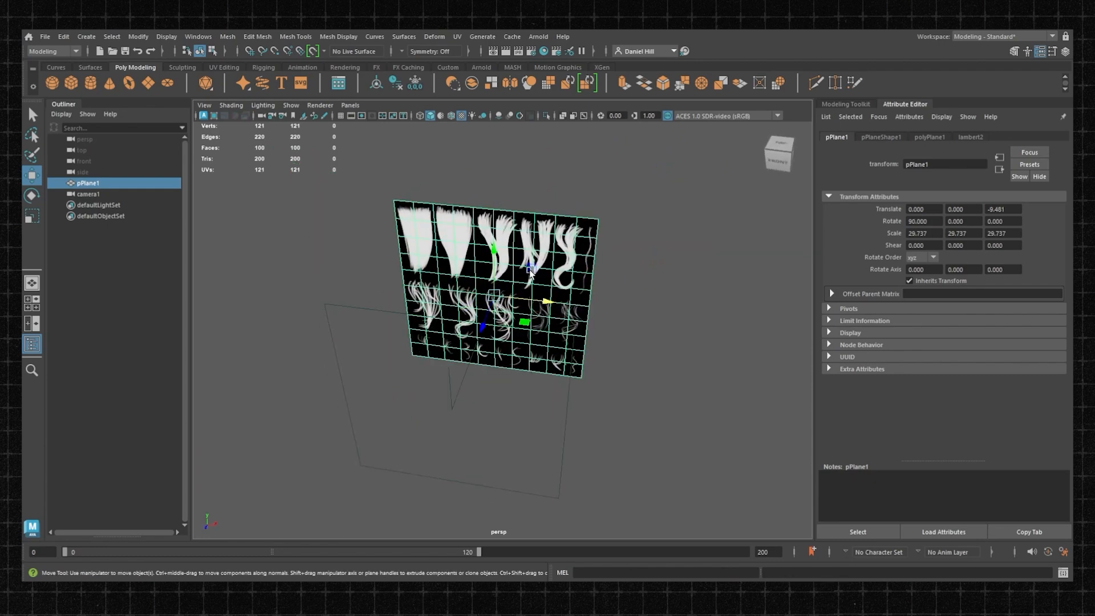
# Step: Create an Arnold area light in the scene
pyautogui.keyDown('alt'); pyautogui.moveTo(591, 250); pyautogui.dragTo(518, 237); pyautogui.keyUp('alt')
pyautogui.click(643, 250)
pyautogui.click(372, 271)
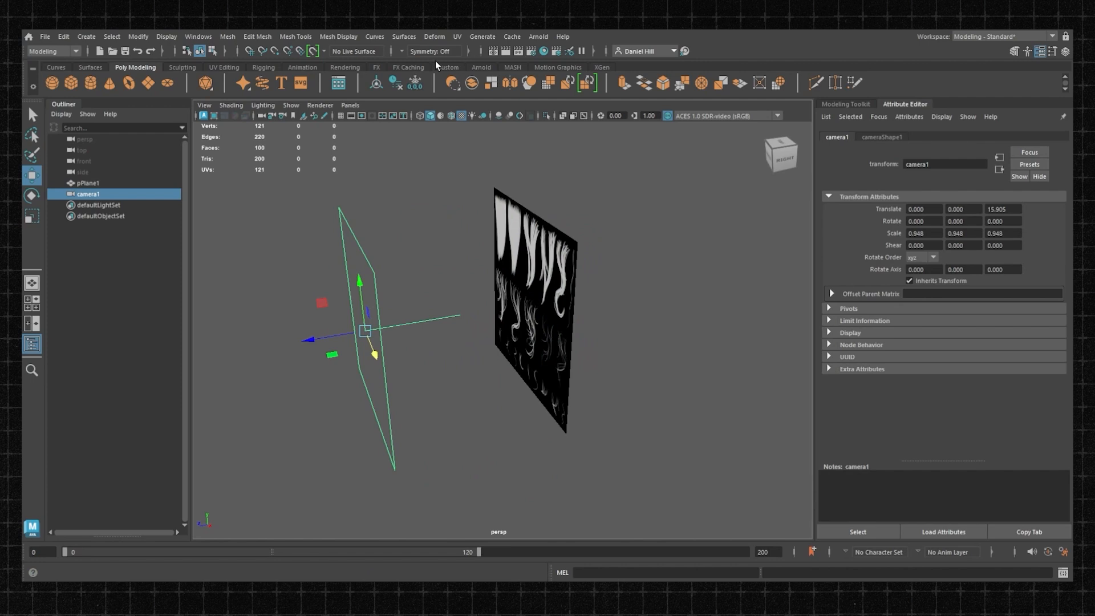
pyautogui.click(538, 38)
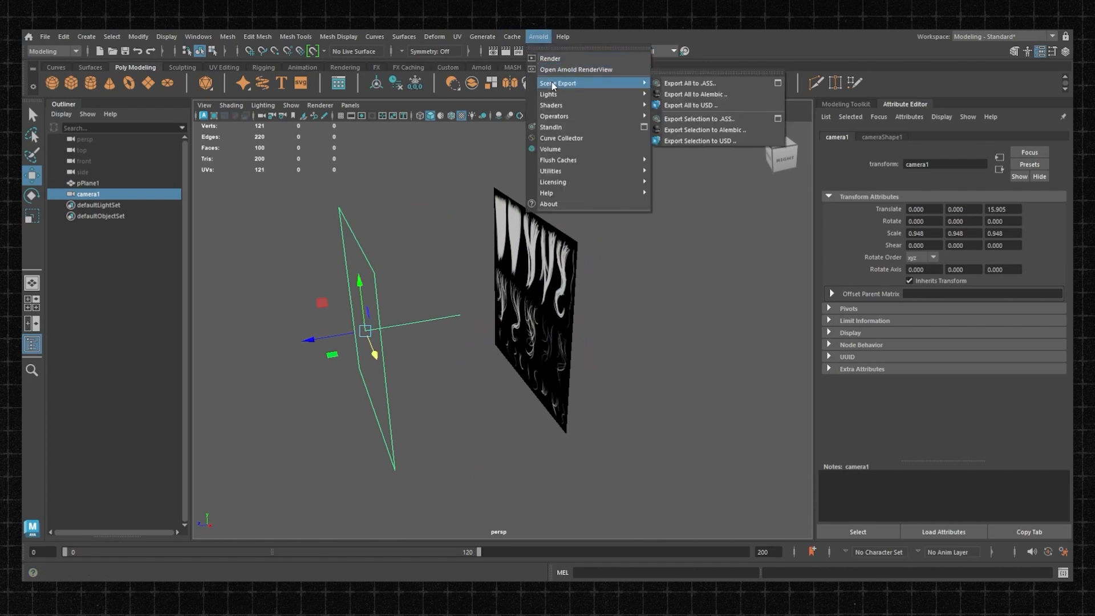
pyautogui.moveTo(593, 94)
pyautogui.click(663, 96)
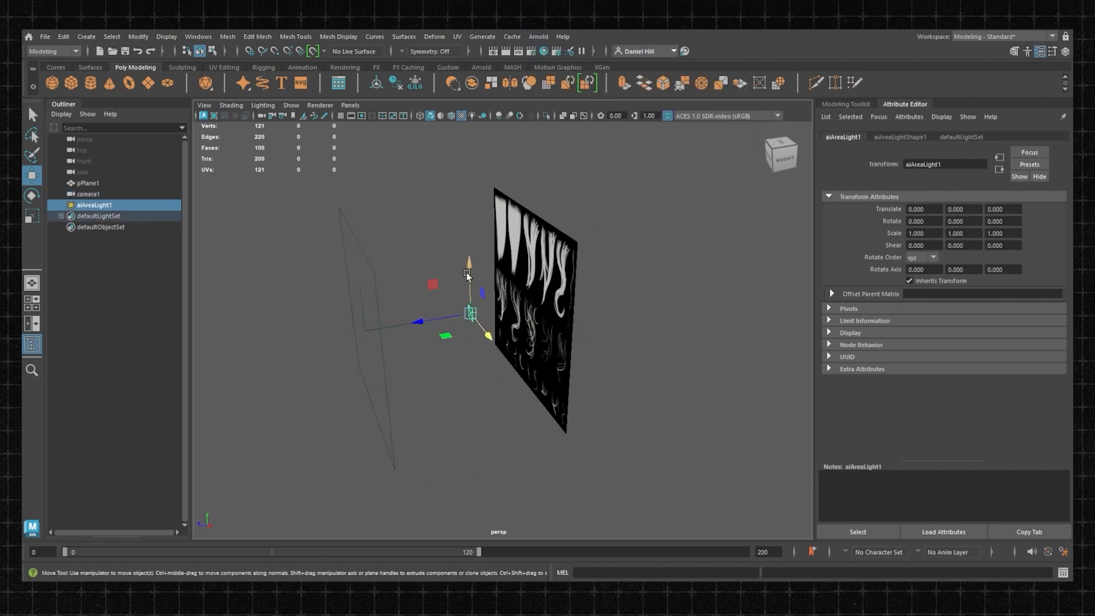
# Step: Enlarge the area light to cover the plane, place it just in front of the camera, and light the viewport with all lights
pyautogui.press('r')
pyautogui.moveTo(470, 313); pyautogui.dragTo(461, 236)
pyautogui.press('w')
pyautogui.click(384, 306)
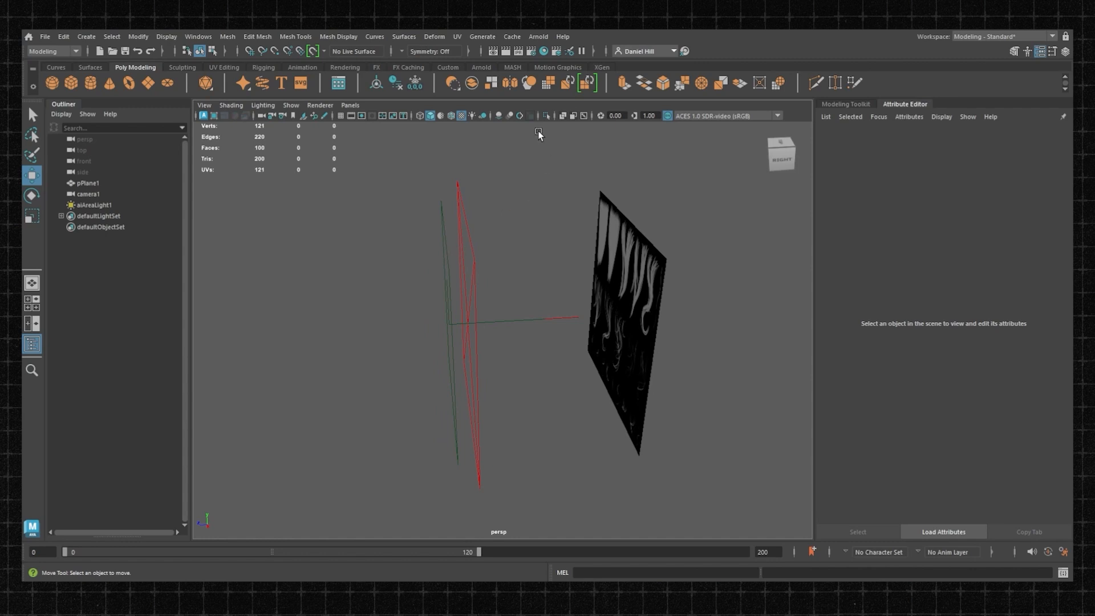
pyautogui.click(473, 115)
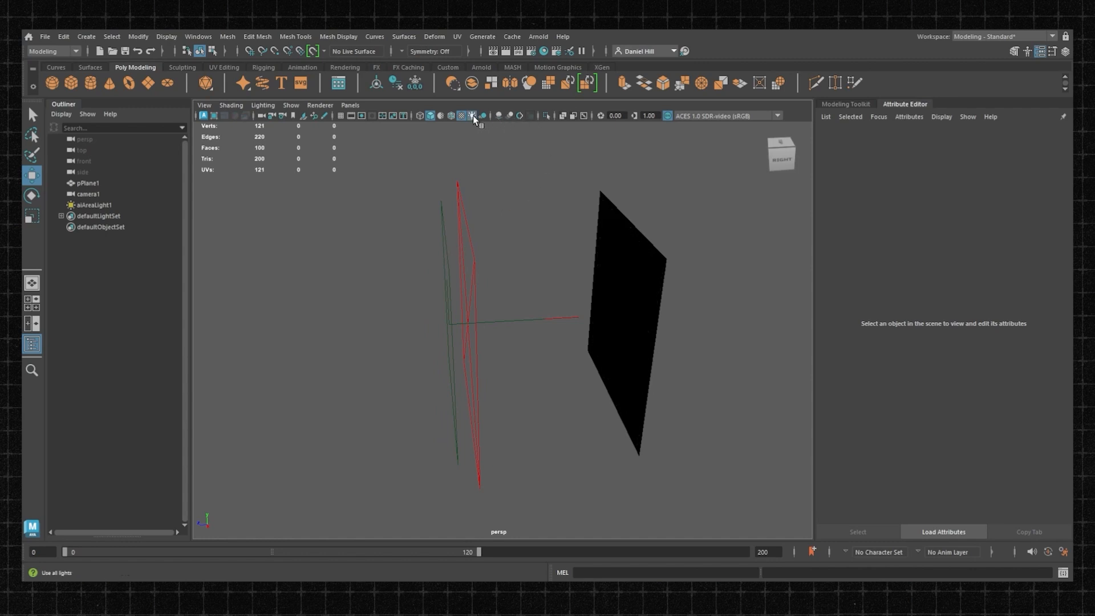
# Step: Try moving the area light along Z toward the hair plane, and undo the move
pyautogui.click(466, 245)
pyautogui.keyDown('alt'); pyautogui.moveTo(434, 305); pyautogui.dragTo(413, 303, button='middle'); pyautogui.keyUp('alt')
pyautogui.moveTo(399, 324); pyautogui.dragTo(552, 314)
pyautogui.hotkey('ctrl', 'z')
pyautogui.hotkey('ctrl', 'z')
pyautogui.hotkey('ctrl', 'z')
pyautogui.hotkey('ctrl', 'z')
# Step: Set the area light's intensity to 10 and its exposure to 5
pyautogui.click(911, 138)
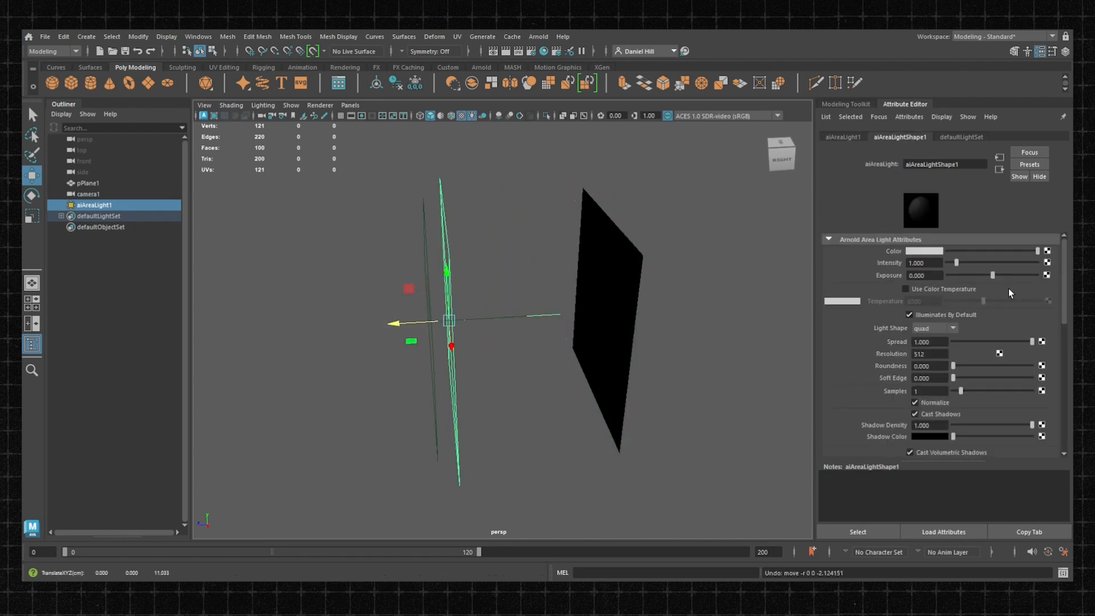
pyautogui.moveTo(993, 275)
pyautogui.mouseDown()
pyautogui.moveTo(1042, 279)
pyautogui.moveTo(999, 276)
pyautogui.mouseUp()
pyautogui.keyDown('alt'); pyautogui.moveTo(478, 288); pyautogui.dragTo(451, 282, button='middle'); pyautogui.keyUp('alt')
pyautogui.scroll(2, 451, 282)
pyautogui.keyDown('alt'); pyautogui.moveTo(450, 283); pyautogui.dragTo(545, 319); pyautogui.keyUp('alt')
pyautogui.moveTo(284, 392); pyautogui.dragTo(275, 364)
pyautogui.hotkey('ctrl', 'z')
pyautogui.moveTo(1006, 276); pyautogui.dragTo(1043, 279)
pyautogui.moveTo(958, 266); pyautogui.dragTo(1033, 266)
pyautogui.scroll(-3, 561, 275)
pyautogui.keyDown('alt'); pyautogui.moveTo(562, 275); pyautogui.dragTo(488, 315); pyautogui.keyUp('alt')
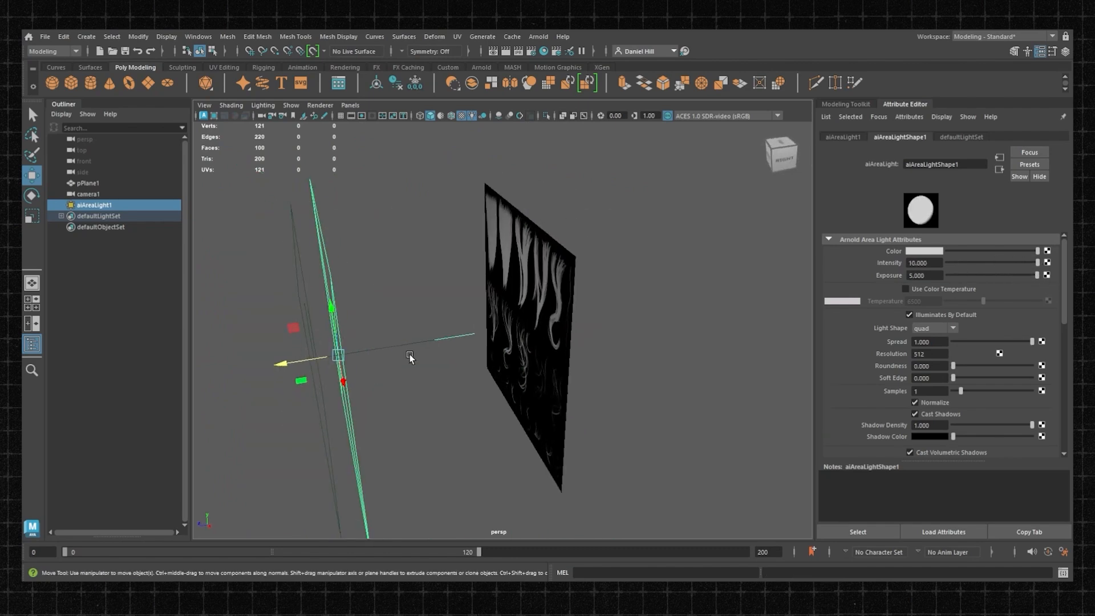
# Step: Open the Arnold RenderView and start rendering the hair plane
pyautogui.keyDown('alt'); pyautogui.moveTo(309, 361); pyautogui.dragTo(399, 346); pyautogui.keyUp('alt')
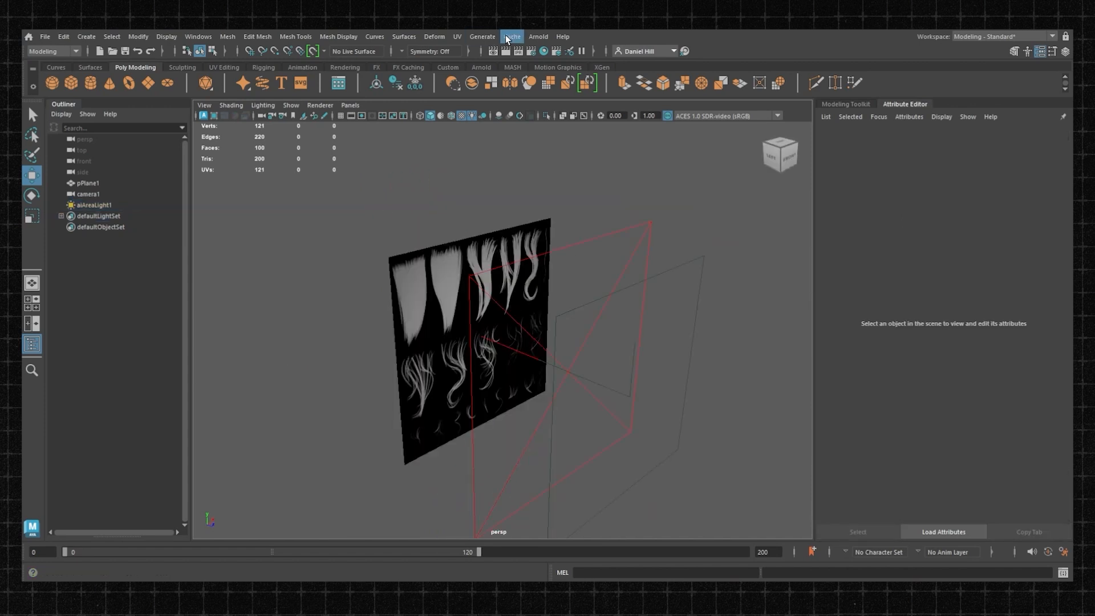
pyautogui.click(538, 37)
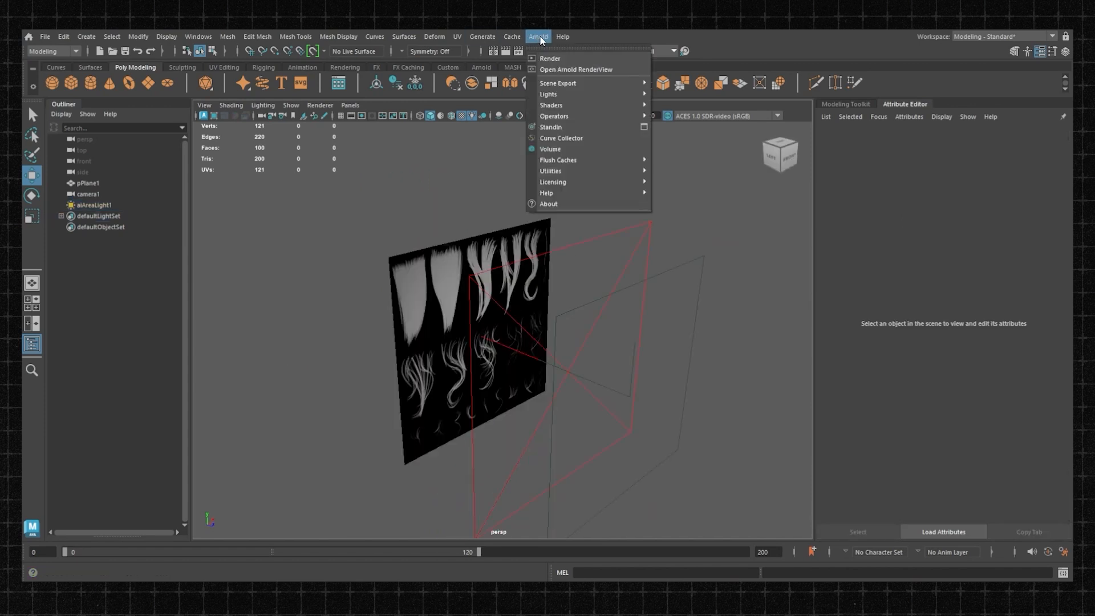
pyautogui.click(568, 69)
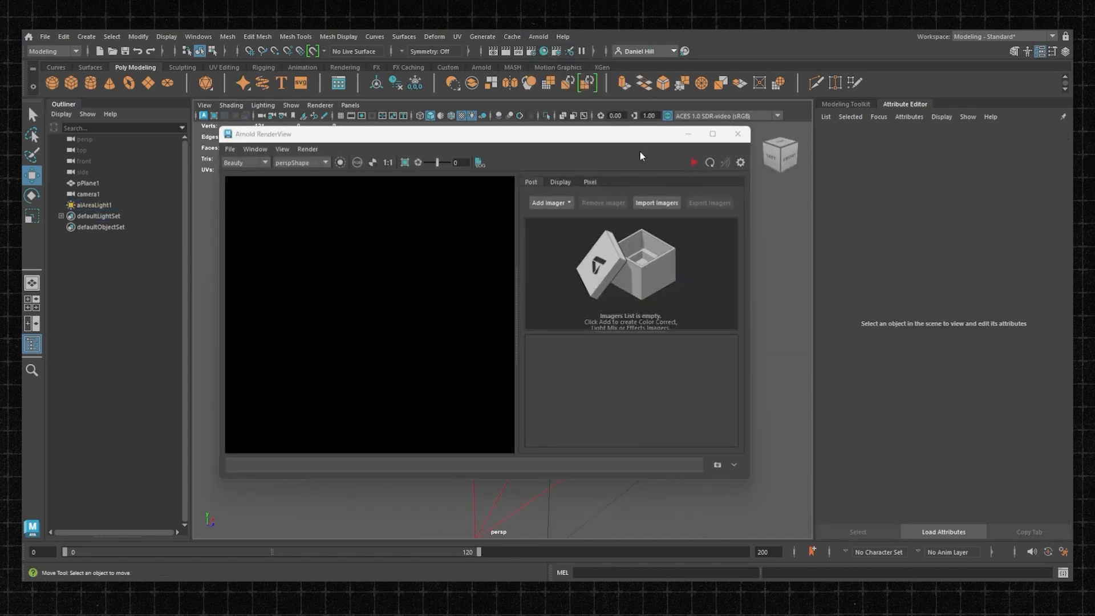
pyautogui.click(802, 160)
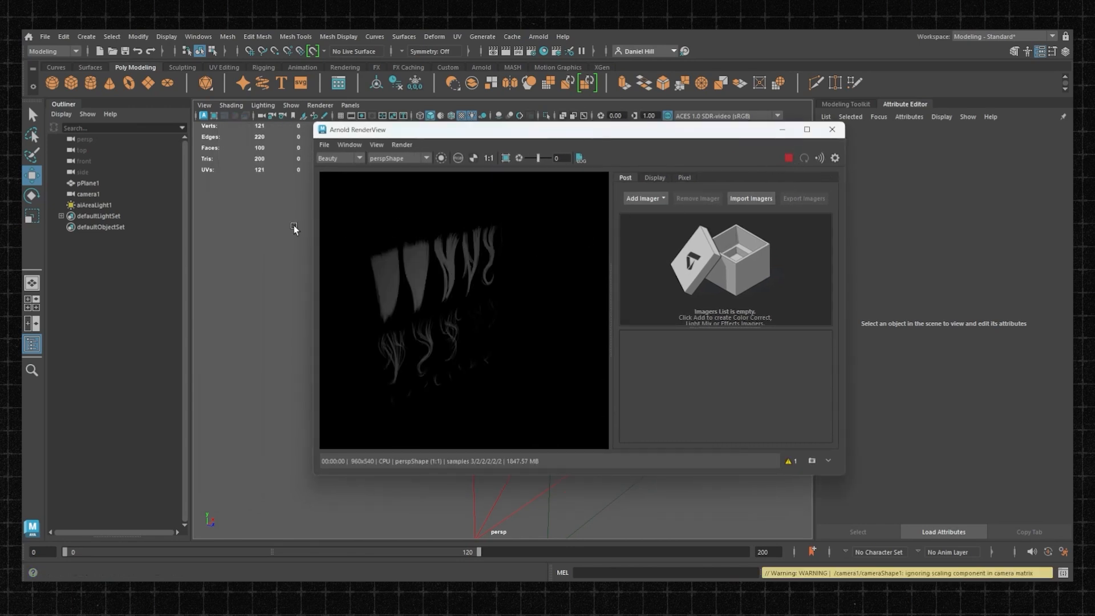
pyautogui.keyDown('alt'); pyautogui.moveTo(289, 209); pyautogui.dragTo(288, 231); pyautogui.keyUp('alt')
# Step: Switch the render camera to cameraShape1 and enlarge the rendered image for inspection
pyautogui.click(402, 160)
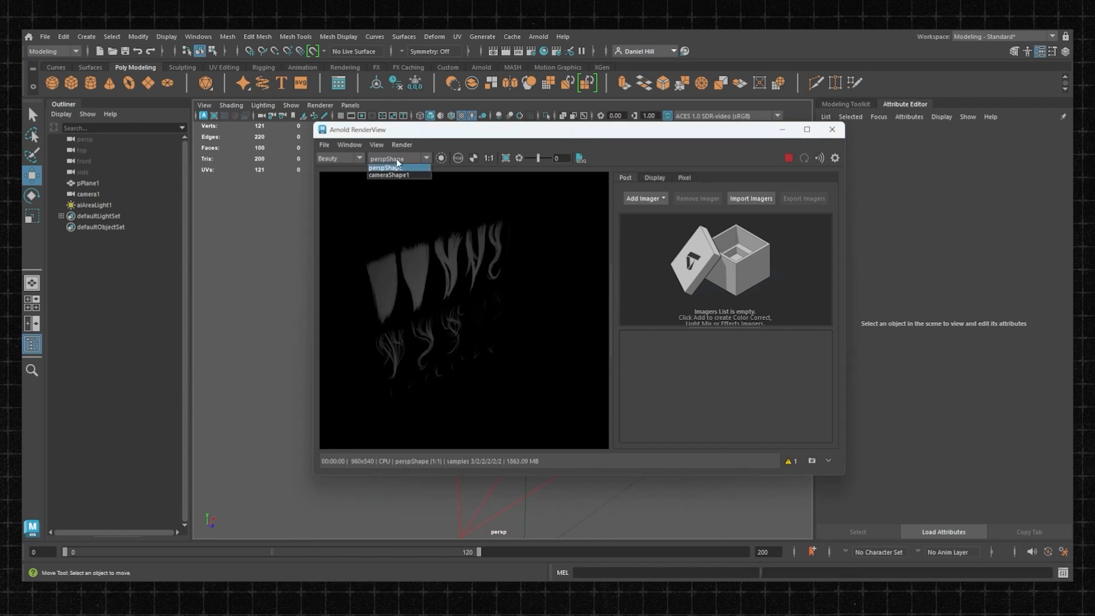
pyautogui.click(390, 174)
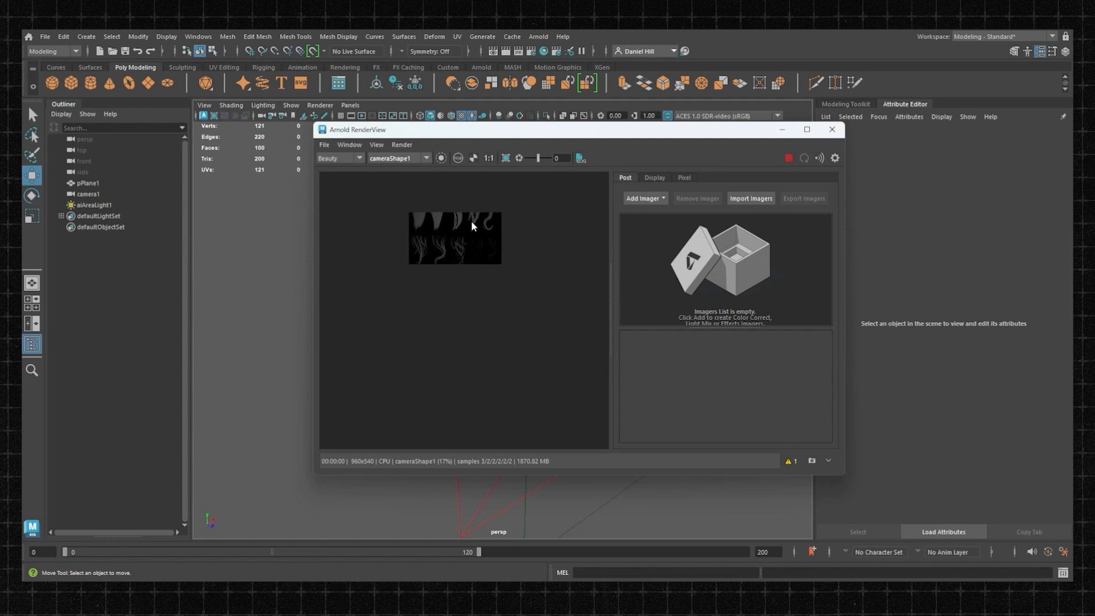
pyautogui.scroll(1, 458, 242)
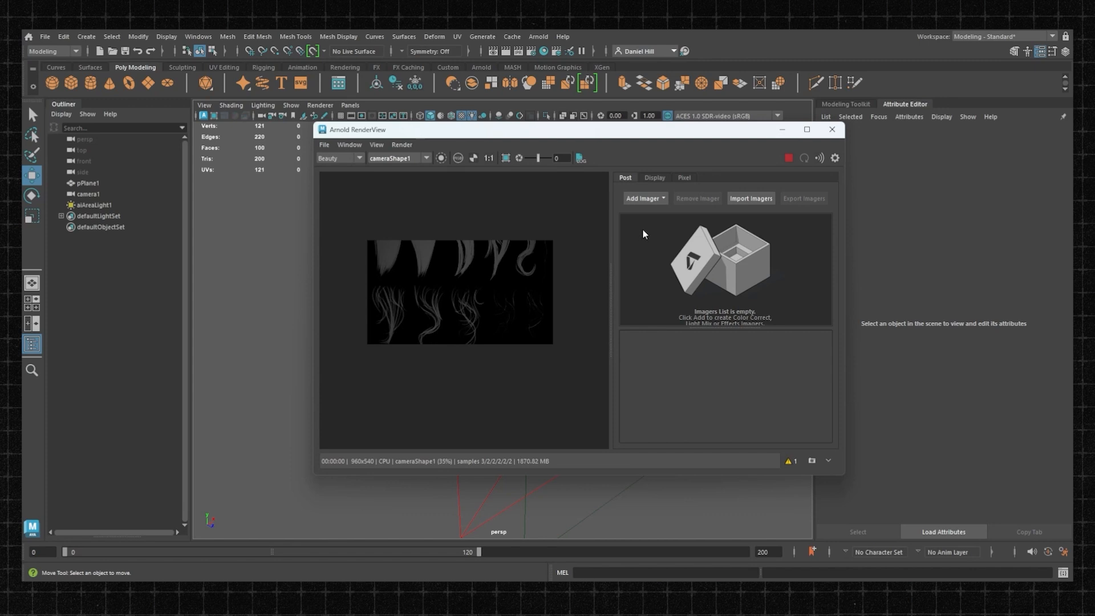
# Step: Set the image size preset to 2k_Square in the render settings
pyautogui.moveTo(632, 139)
pyautogui.mouseDown()
pyautogui.moveTo(587, 137)
pyautogui.moveTo(625, 137)
pyautogui.mouseUp()
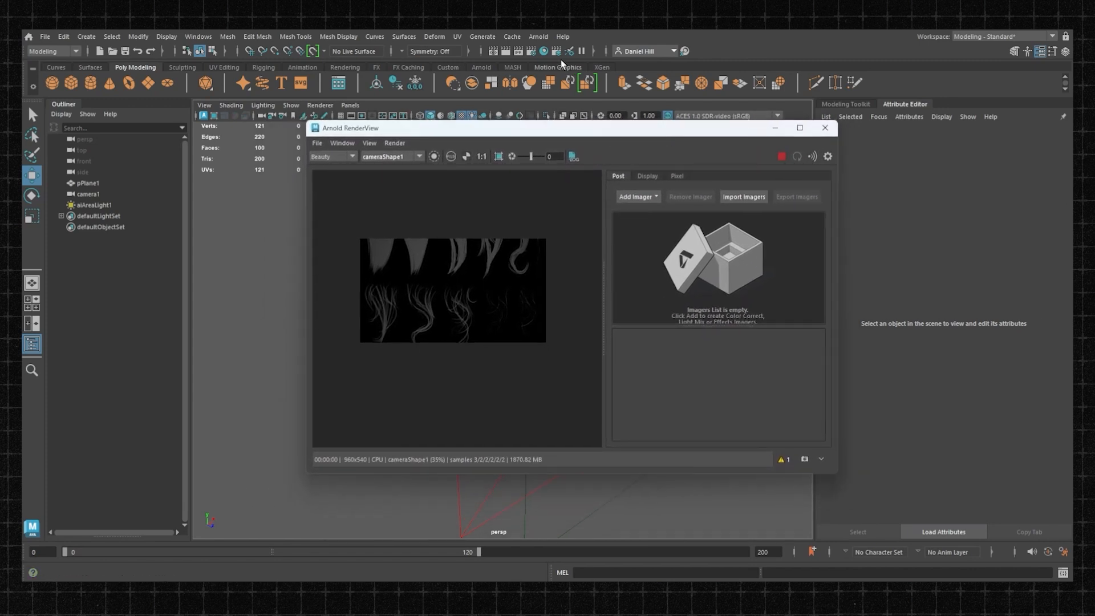
pyautogui.click(532, 52)
pyautogui.scroll(-5, 522, 188)
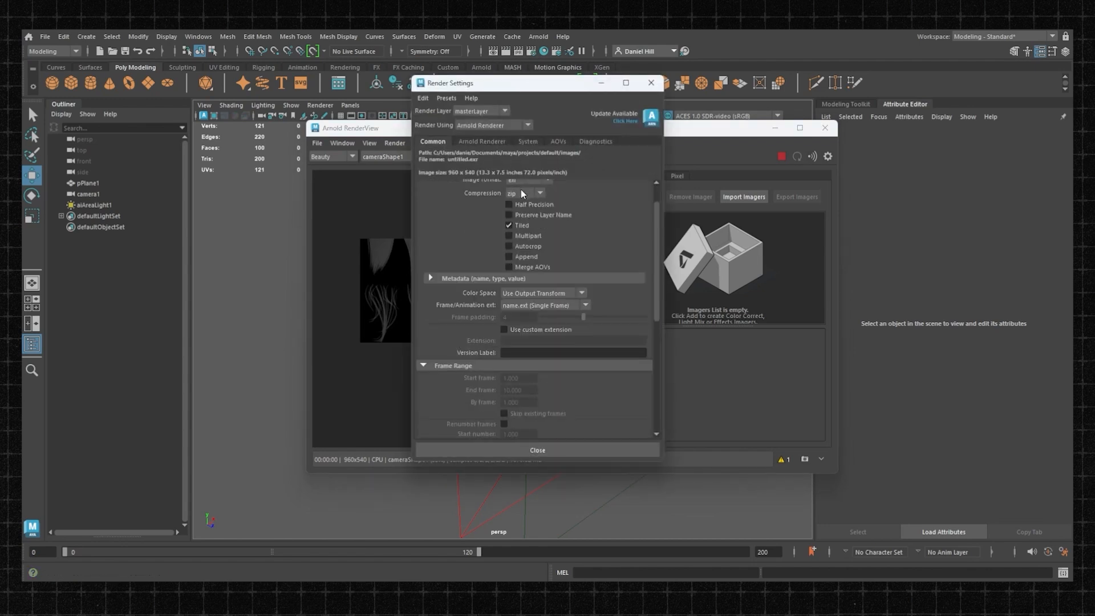
pyautogui.scroll(-5, 522, 187)
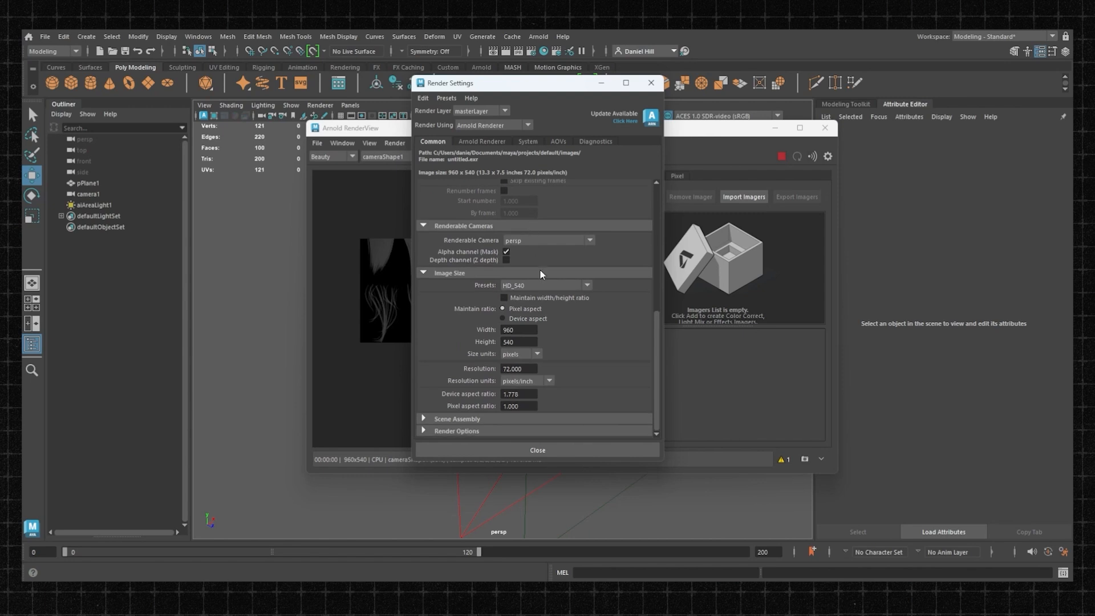
pyautogui.click(542, 285)
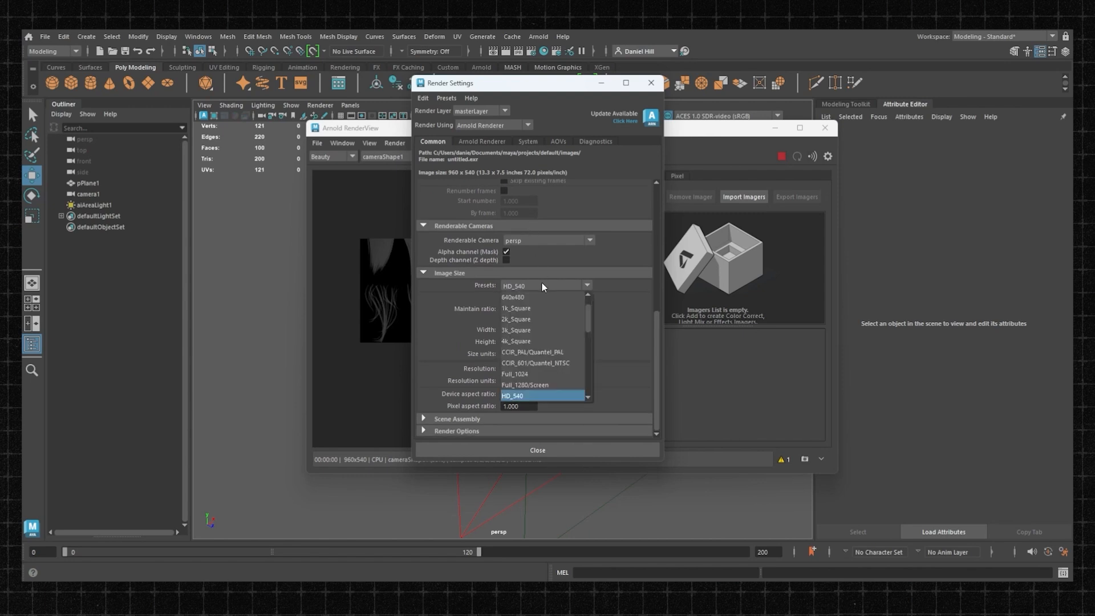
pyautogui.click(524, 319)
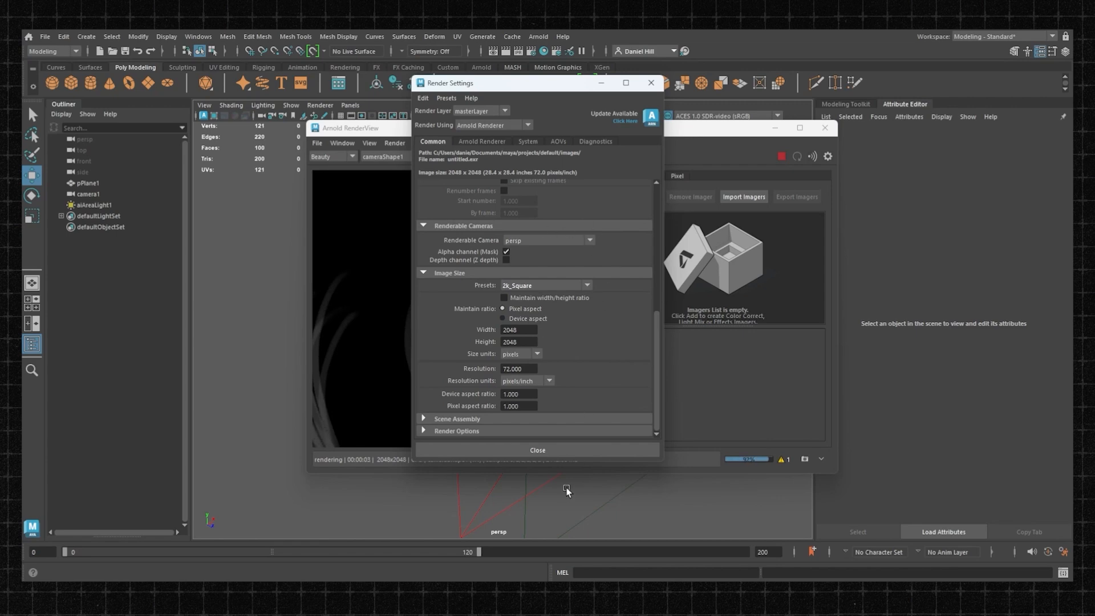
# Step: Close the render settings and inspect the full square hair render in the Arnold RenderView
pyautogui.click(538, 450)
pyautogui.scroll(-3, 451, 312)
pyautogui.scroll(2, 452, 279)
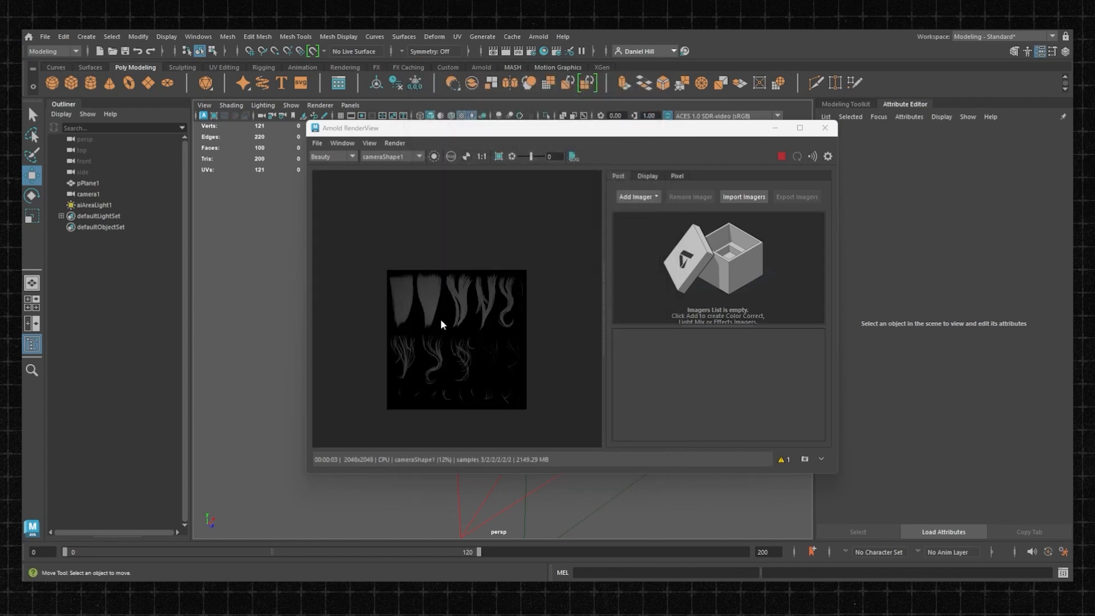
pyautogui.scroll(2, 477, 289)
pyautogui.scroll(-2, 454, 288)
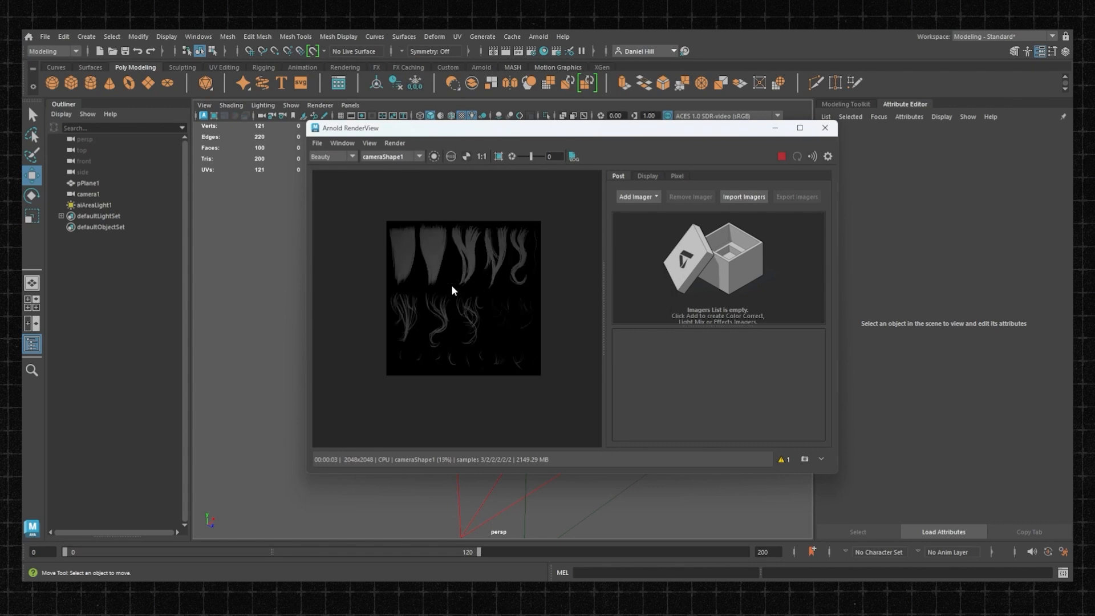
pyautogui.scroll(1, 452, 290)
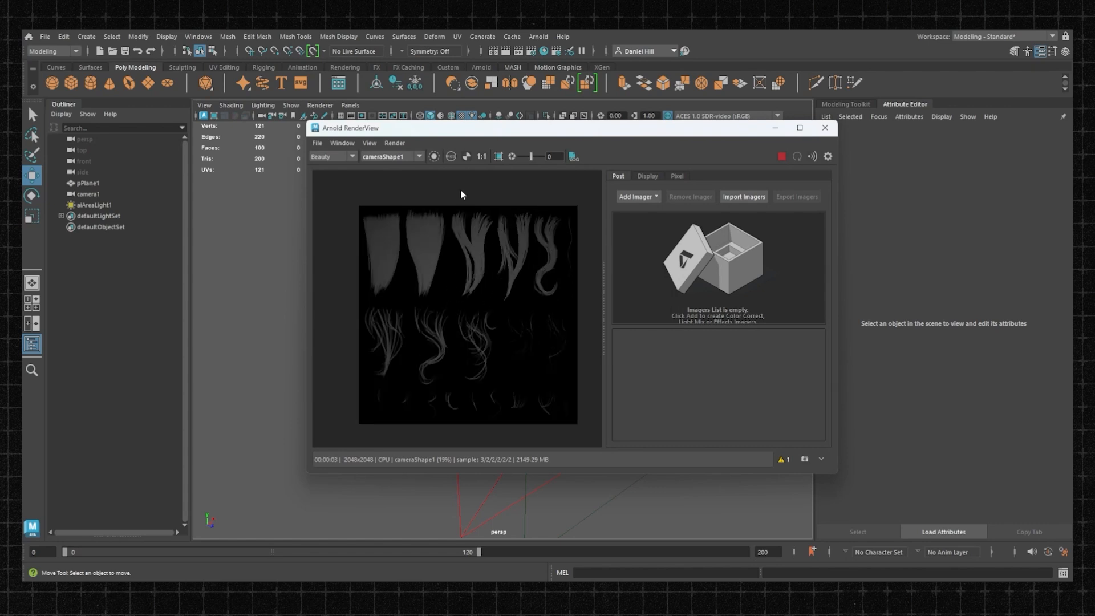
# Step: Move the render window aside and adjust the hair plane's scale to fit the square camera frame
pyautogui.moveTo(556, 139); pyautogui.dragTo(772, 196)
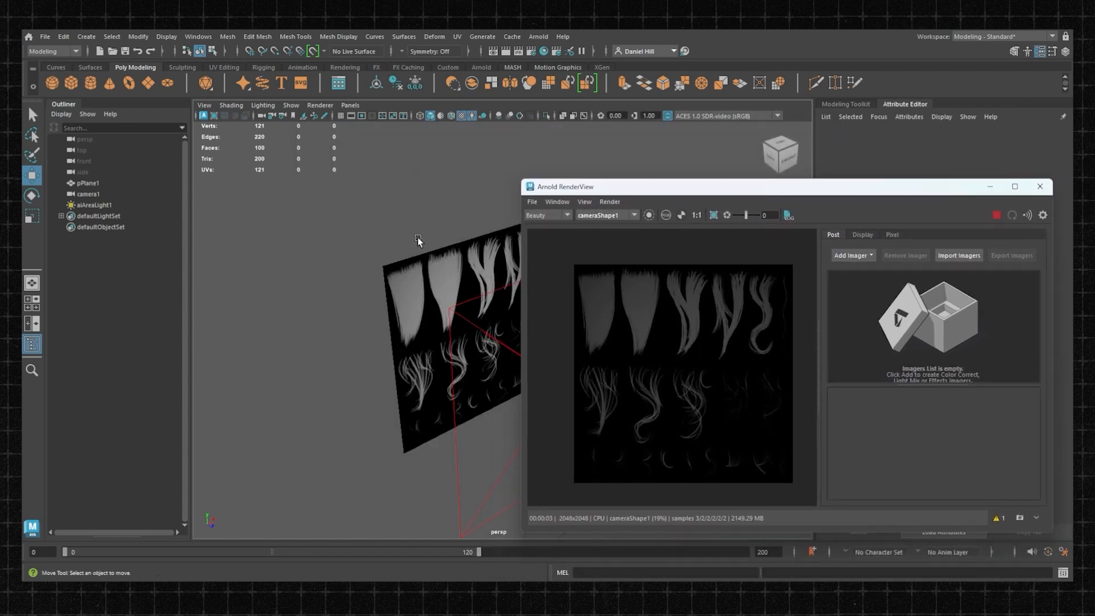
pyautogui.click(416, 266)
pyautogui.press('r')
pyautogui.moveTo(461, 324); pyautogui.dragTo(496, 303)
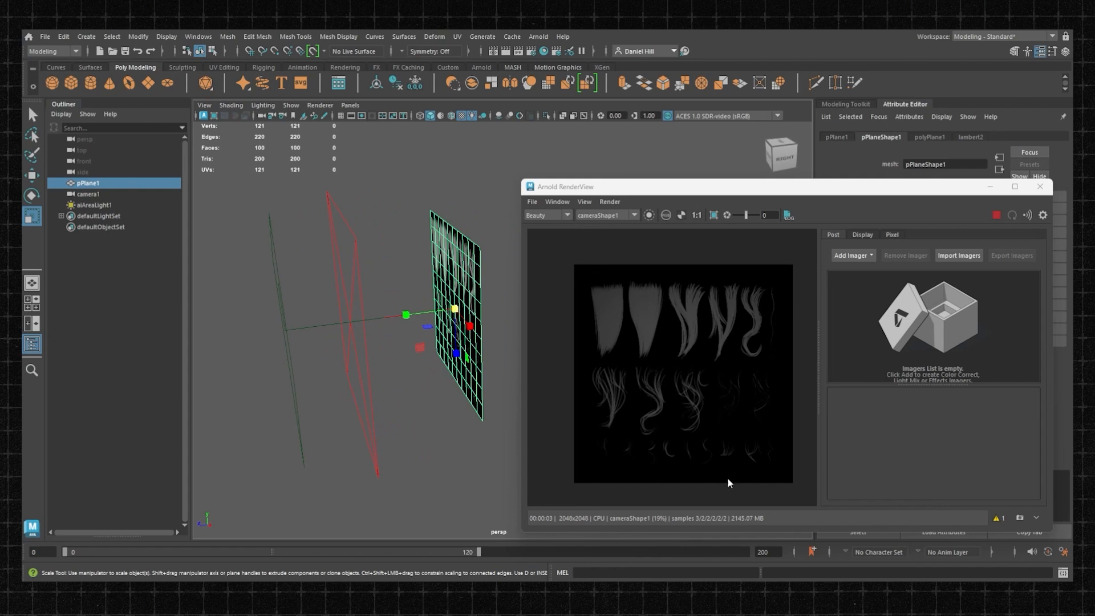
pyautogui.moveTo(445, 308); pyautogui.dragTo(460, 299)
# Step: Select the area light and place the render window so that its attributes and the render are both visible
pyautogui.press('w')
pyautogui.click(429, 136)
pyautogui.keyDown('alt'); pyautogui.moveTo(428, 255); pyautogui.dragTo(353, 278); pyautogui.keyUp('alt')
pyautogui.click(354, 278)
pyautogui.moveTo(879, 187); pyautogui.dragTo(618, 124)
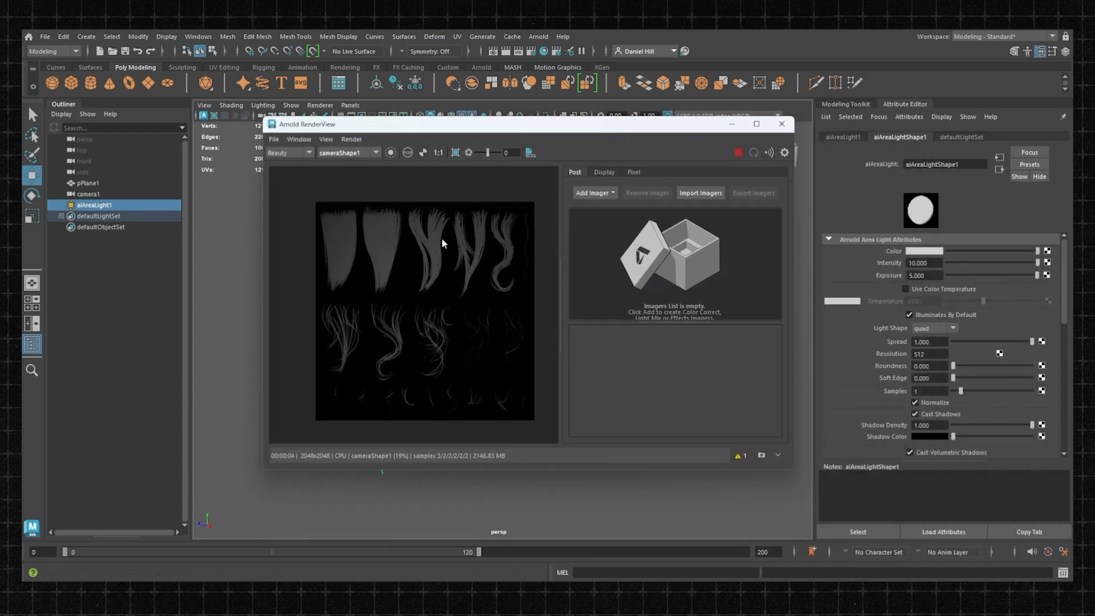
pyautogui.moveTo(444, 126); pyautogui.dragTo(502, 299)
pyautogui.scroll(3, 551, 234)
pyautogui.moveTo(551, 234)
pyautogui.keyDown('alt'); pyautogui.mouseDown()
pyautogui.moveTo(614, 223)
pyautogui.moveTo(559, 230)
pyautogui.mouseUp(); pyautogui.keyUp('alt')
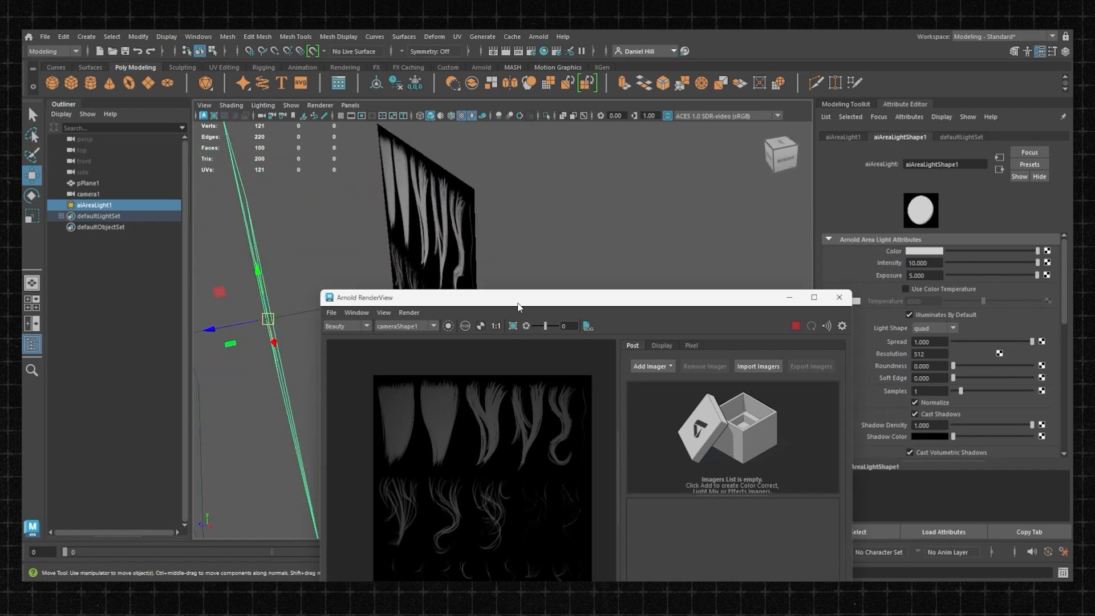
pyautogui.moveTo(518, 301); pyautogui.dragTo(478, 211)
# Step: Try the area light's intensity at 12 and raise it to 15
pyautogui.click(938, 264)
pyautogui.write('12')
pyautogui.press('Return')
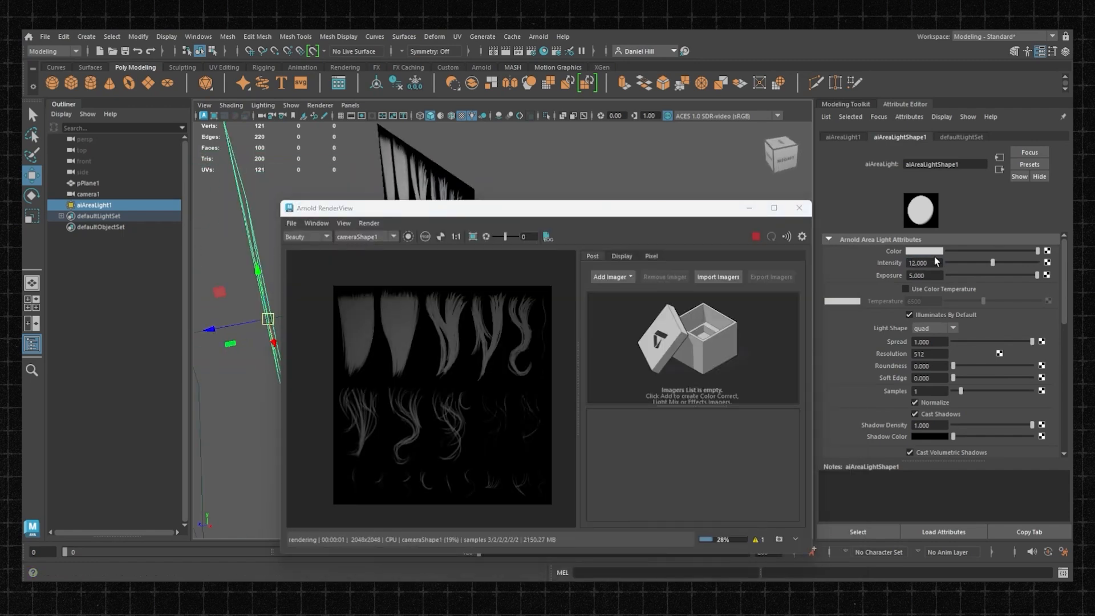
pyautogui.write('15')
pyautogui.press('Return')
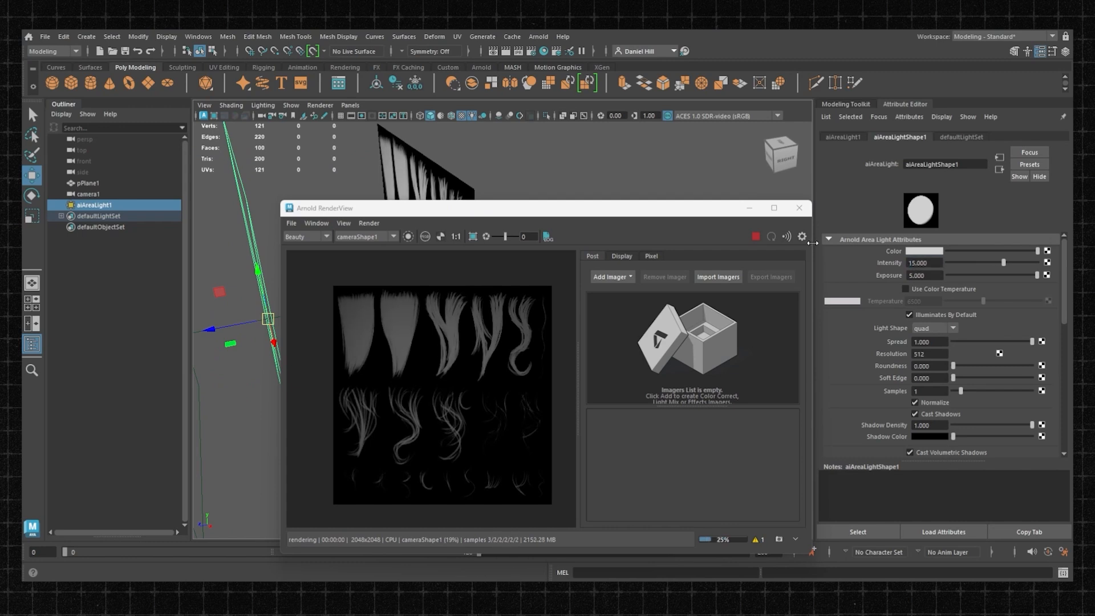
# Step: Inspect the hair strands in the updated render up close and close the render window
pyautogui.scroll(4, 403, 375)
pyautogui.scroll(-5, 529, 293)
pyautogui.scroll(4, 529, 292)
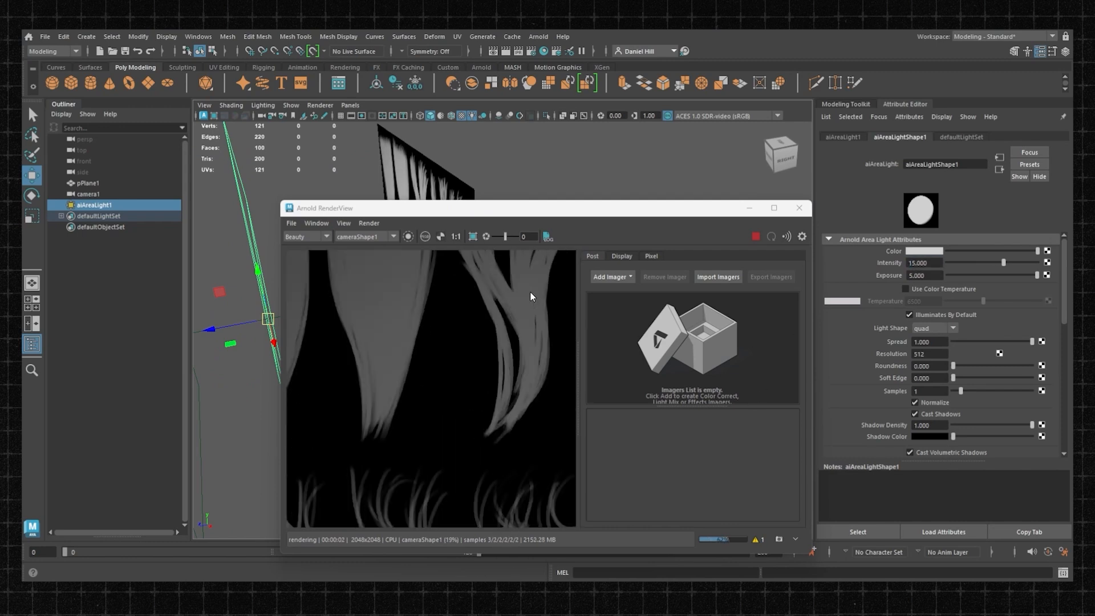
pyautogui.scroll(-6, 530, 292)
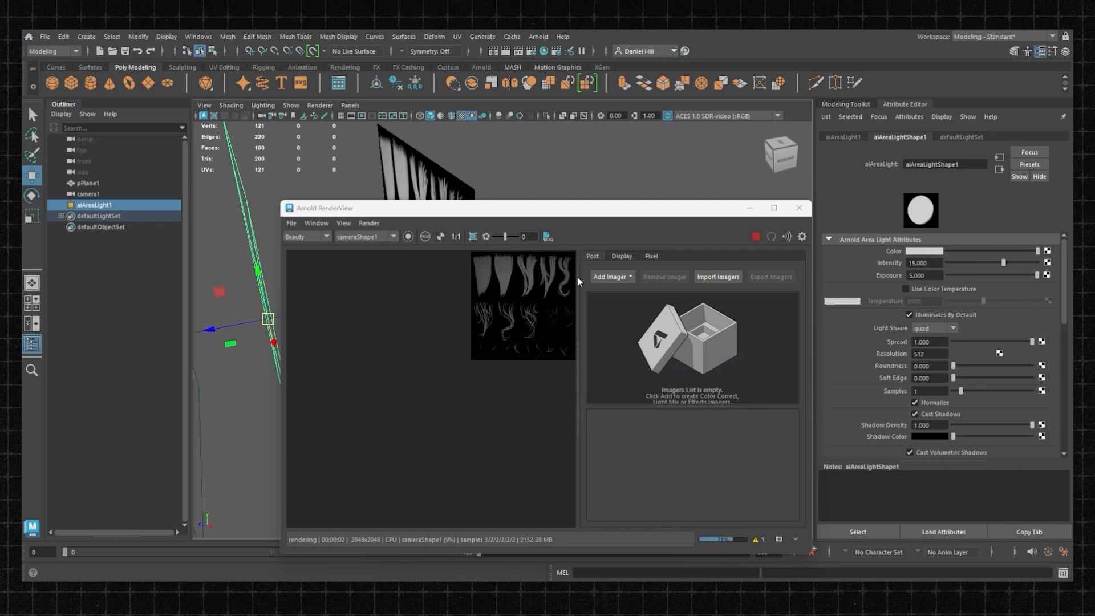
pyautogui.click(799, 209)
# Step: Reopen the Arnold RenderView to view the last hair render and close it again
pyautogui.click(647, 235)
pyautogui.keyDown('alt'); pyautogui.moveTo(647, 235); pyautogui.dragTo(526, 182); pyautogui.keyUp('alt')
pyautogui.click(540, 37)
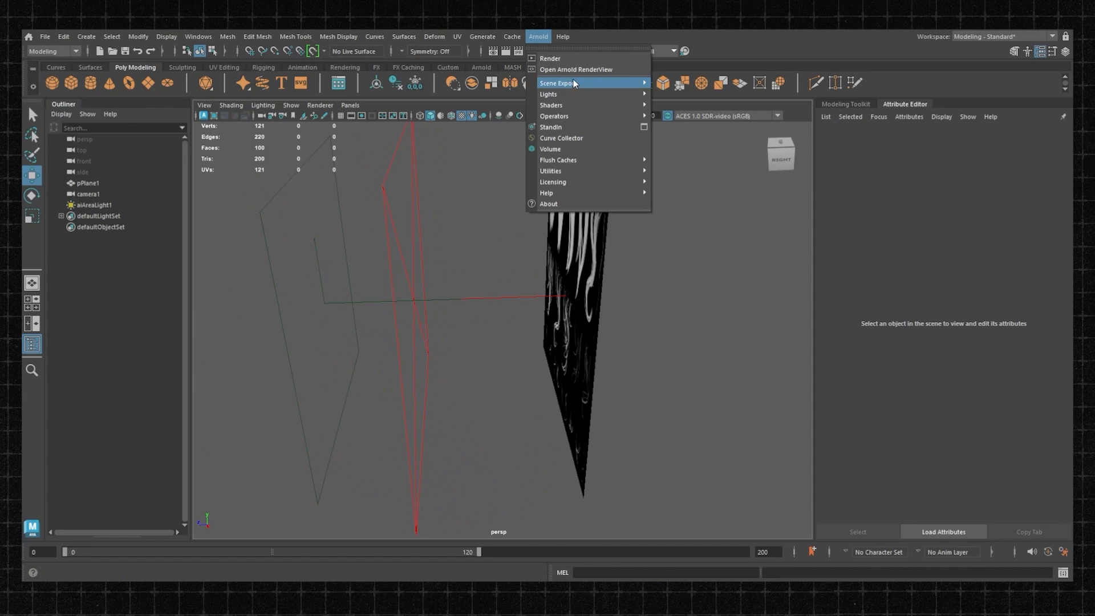
pyautogui.click(570, 83)
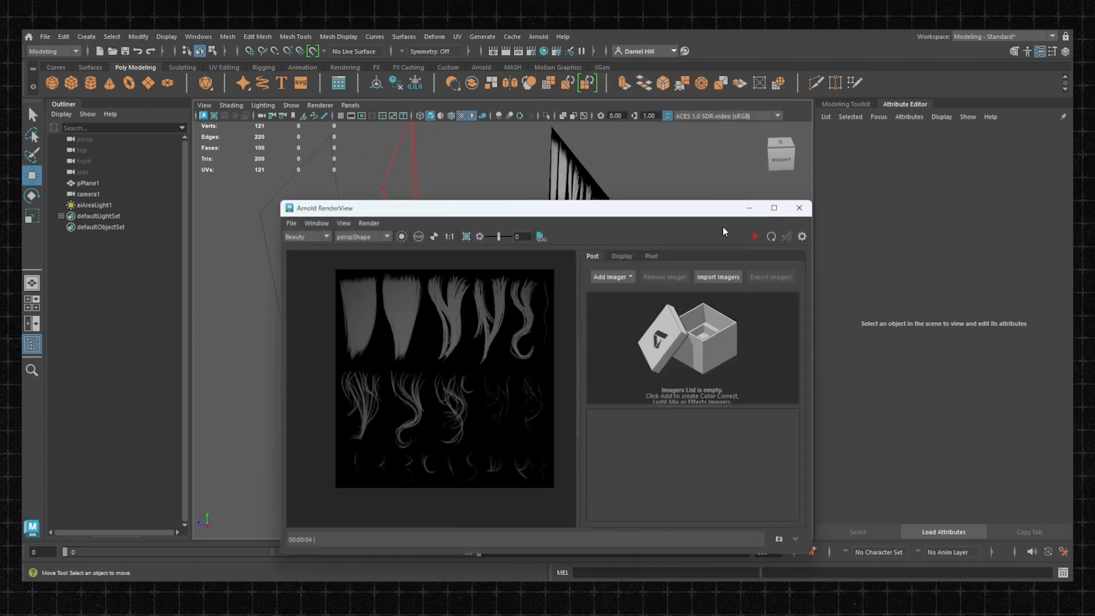
pyautogui.click(799, 209)
# Step: Hide the area light and switch off scene lighting in the viewport
pyautogui.keyDown('alt'); pyautogui.moveTo(384, 284); pyautogui.dragTo(459, 273); pyautogui.keyUp('alt')
pyautogui.keyDown('alt'); pyautogui.moveTo(459, 272); pyautogui.dragTo(485, 259); pyautogui.keyUp('alt')
pyautogui.press('h')
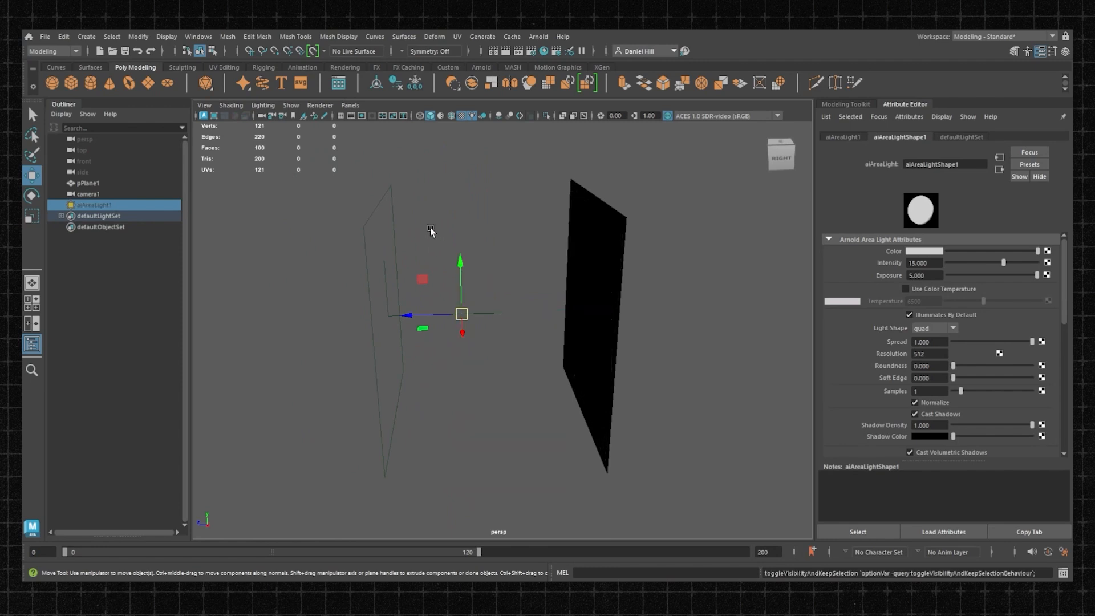
pyautogui.click(471, 217)
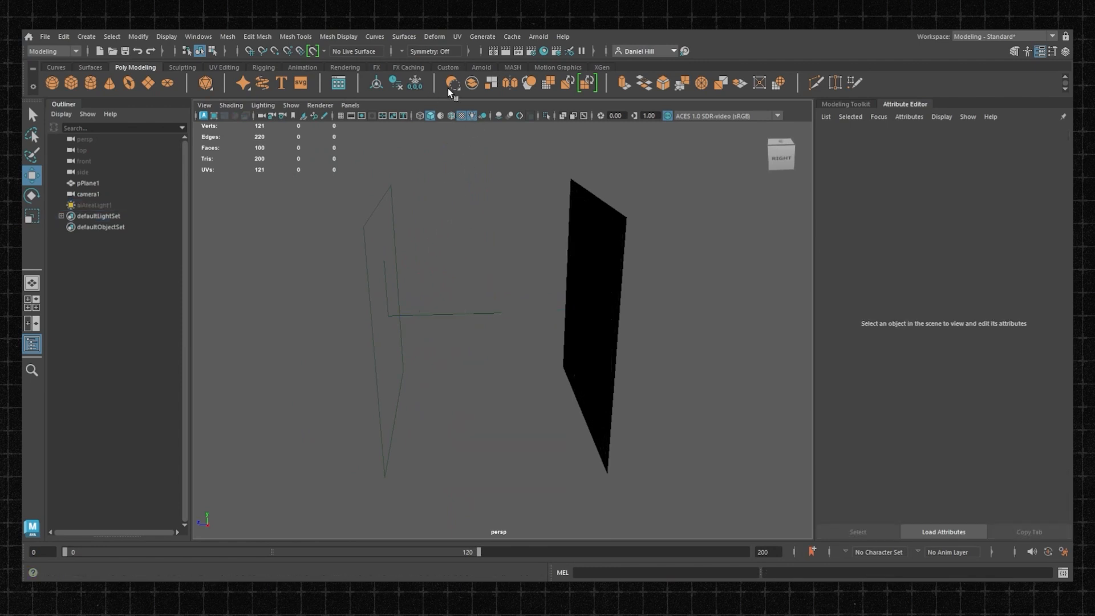
pyautogui.click(473, 116)
# Step: Move camera1 along its Z axis much farther away from the hair plane
pyautogui.keyDown('alt'); pyautogui.moveTo(478, 239); pyautogui.dragTo(428, 244); pyautogui.keyUp('alt')
pyautogui.click(292, 267)
pyautogui.scroll(-6, 406, 245)
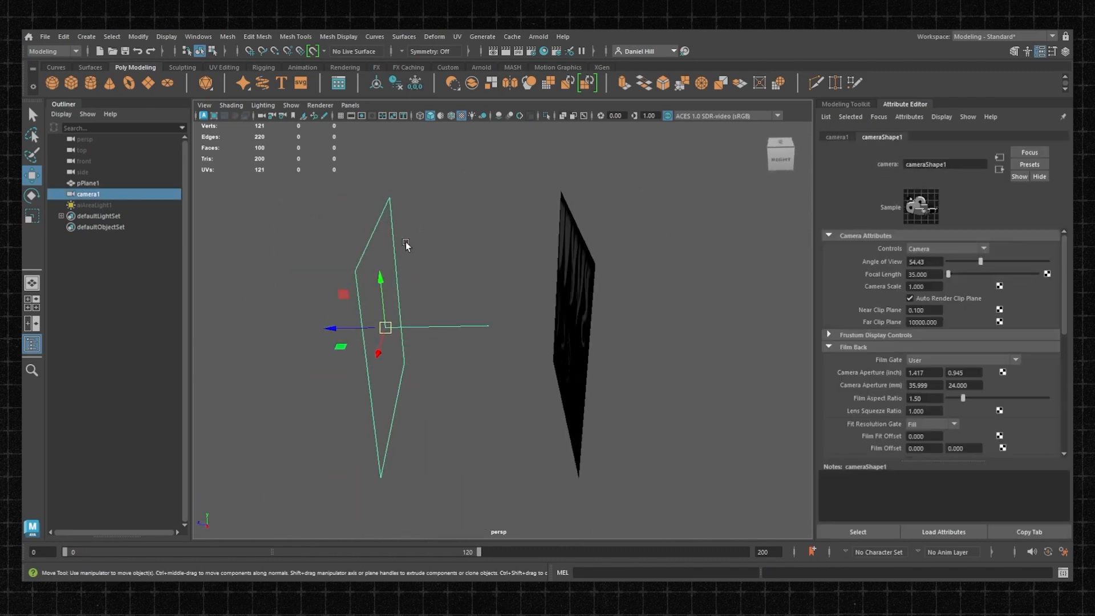
pyautogui.moveTo(406, 333); pyautogui.dragTo(24, 324)
pyautogui.click(401, 297)
pyautogui.keyDown('alt'); pyautogui.moveTo(401, 298); pyautogui.dragTo(572, 348); pyautogui.keyUp('alt')
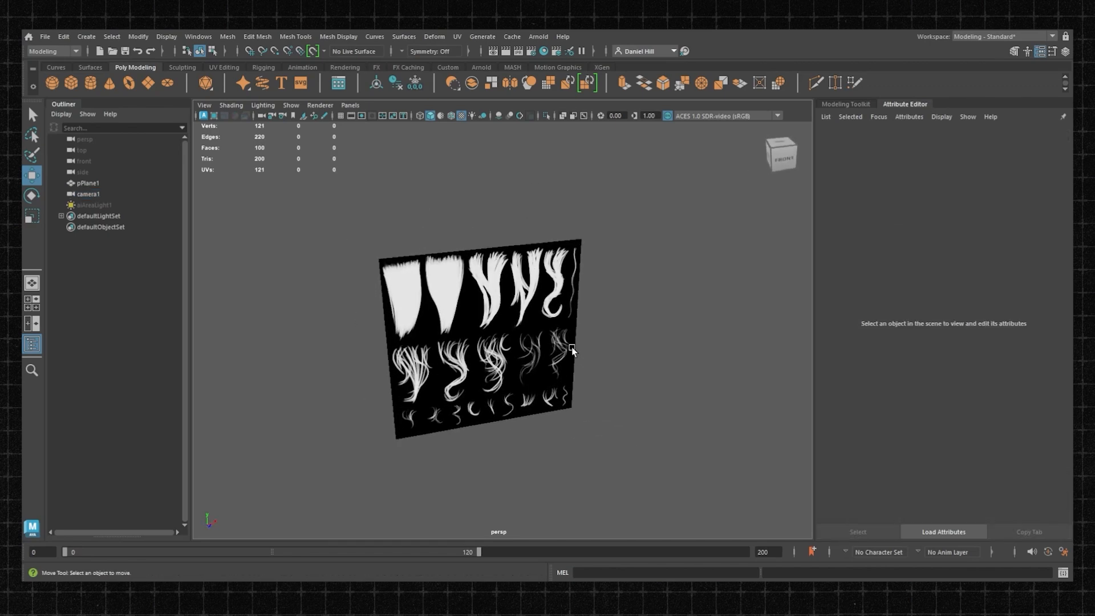
# Step: Switch the viewport to the front view with the whole hair plane framed
pyautogui.scroll(5, 572, 348)
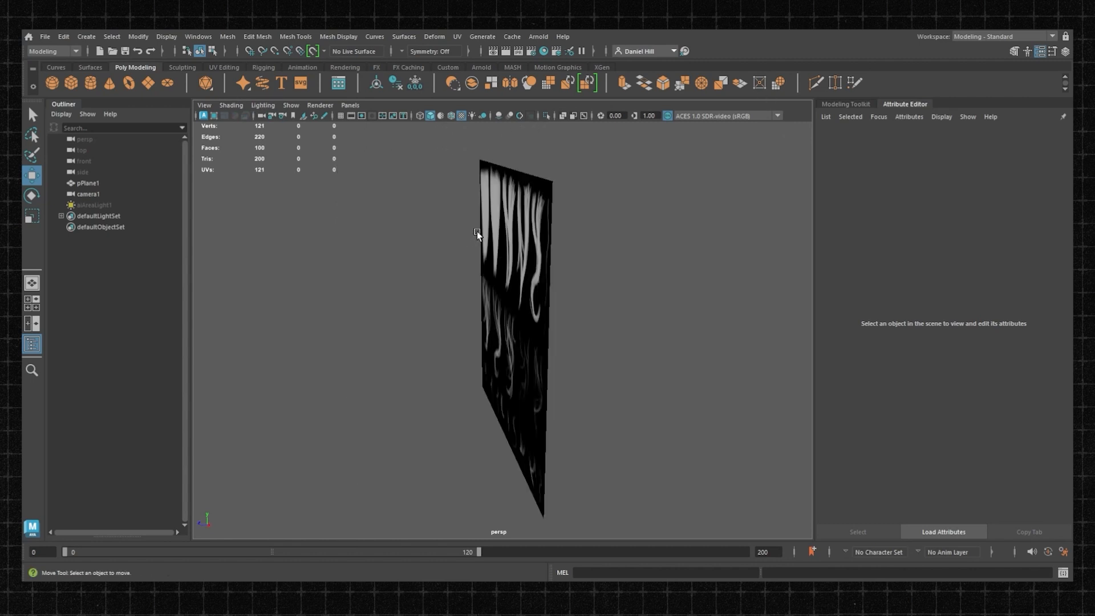
pyautogui.keyDown('alt'); pyautogui.moveTo(480, 235); pyautogui.dragTo(516, 249); pyautogui.keyUp('alt')
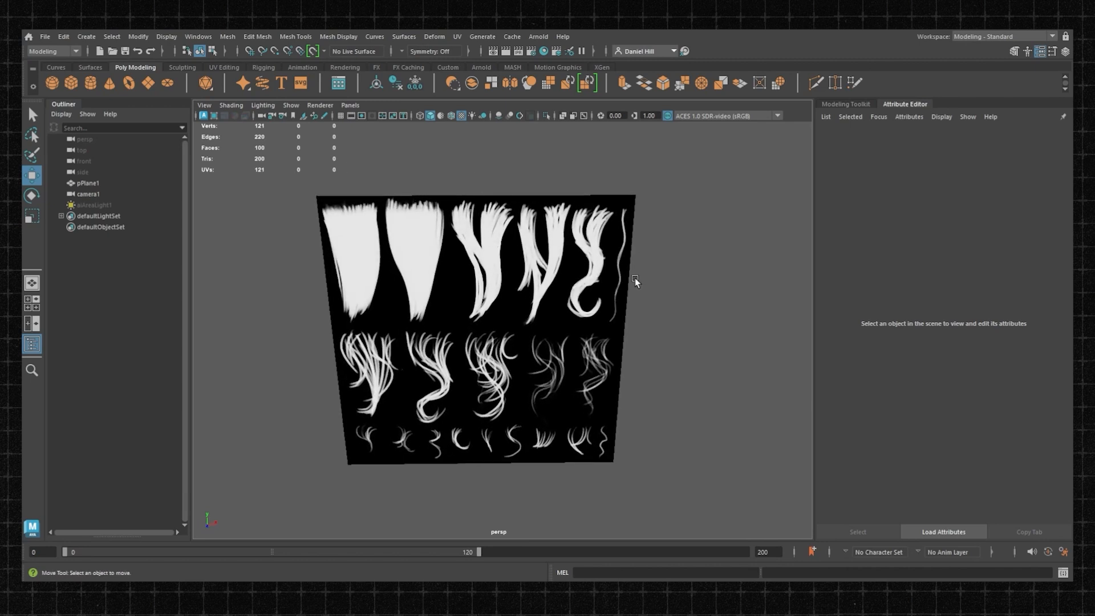
pyautogui.moveTo(511, 264)
pyautogui.keyDown('alt'); pyautogui.mouseDown()
pyautogui.moveTo(587, 254)
pyautogui.moveTo(517, 263)
pyautogui.mouseUp(); pyautogui.keyUp('alt')
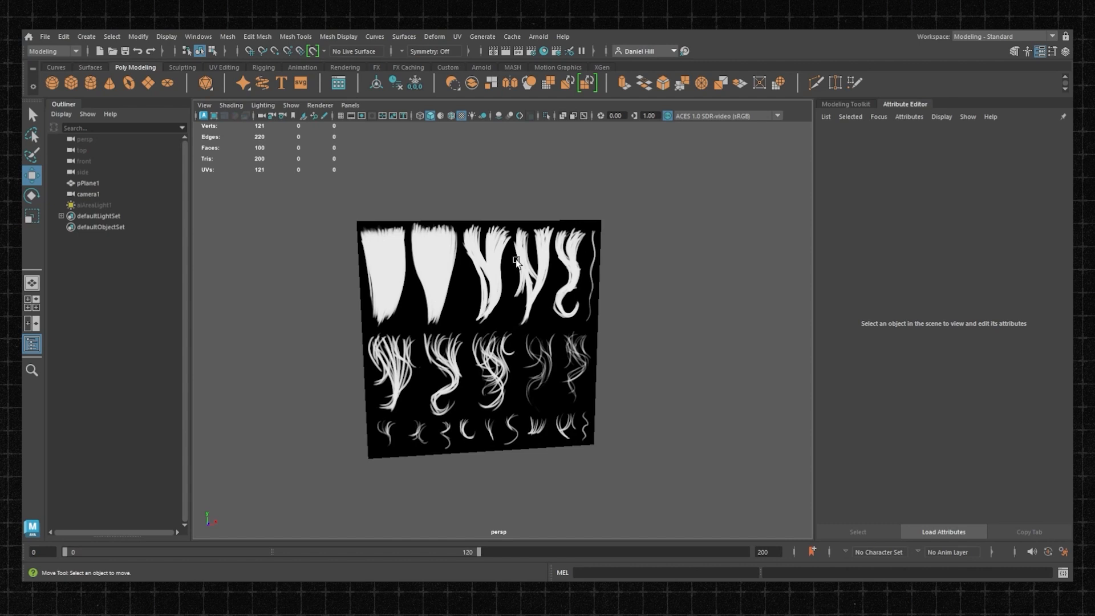
pyautogui.press('space')
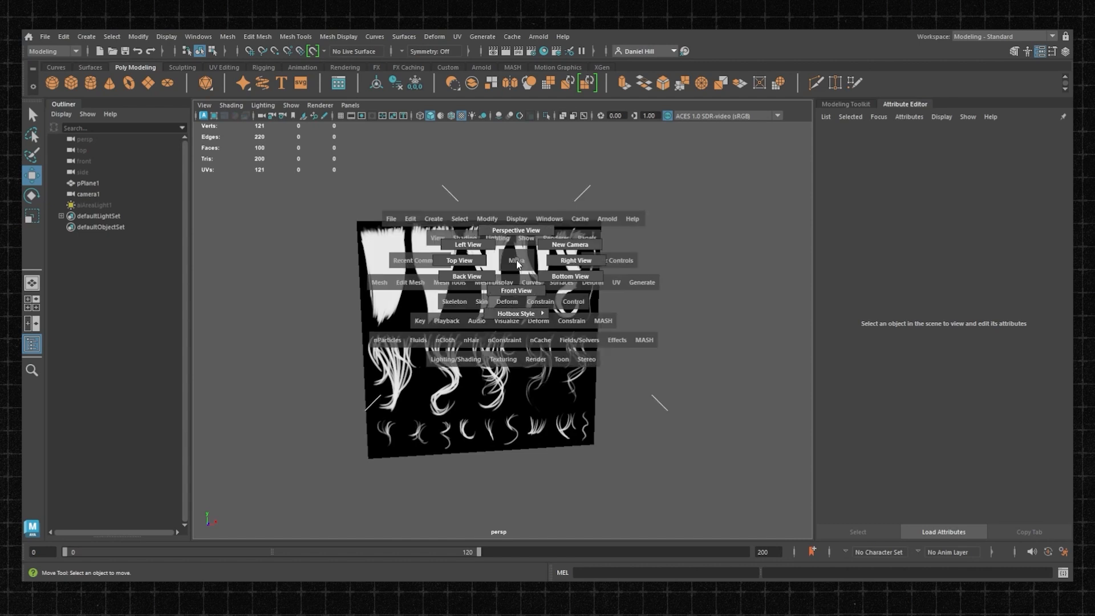
pyautogui.moveTo(473, 252); pyautogui.dragTo(525, 279)
pyautogui.scroll(-5, 524, 279)
pyautogui.scroll(2, 521, 282)
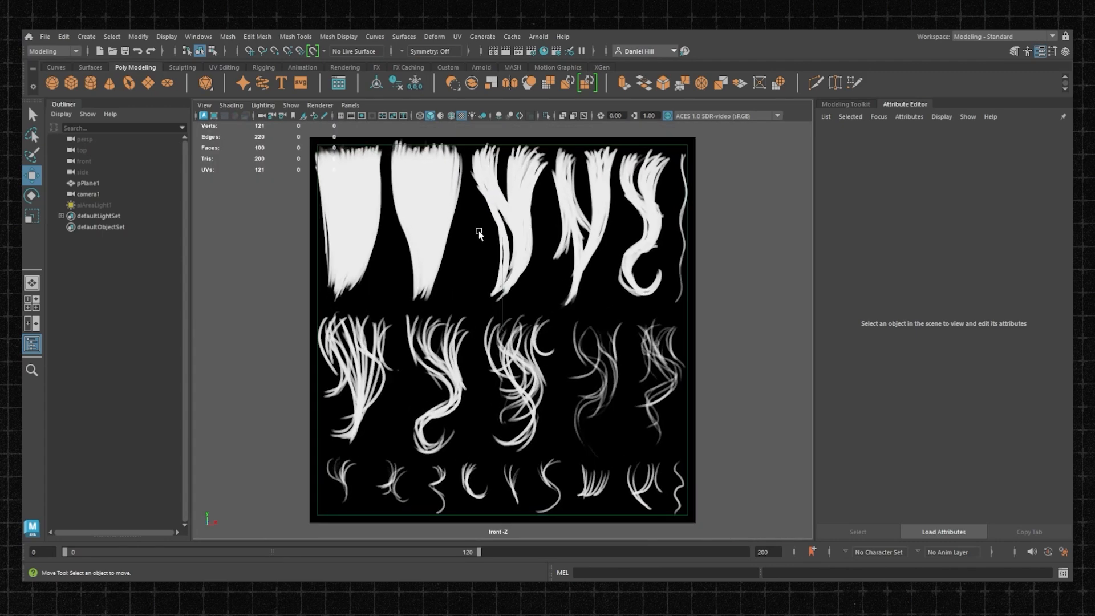
pyautogui.keyDown('alt'); pyautogui.moveTo(480, 233); pyautogui.dragTo(485, 232, button='middle'); pyautogui.keyUp('alt')
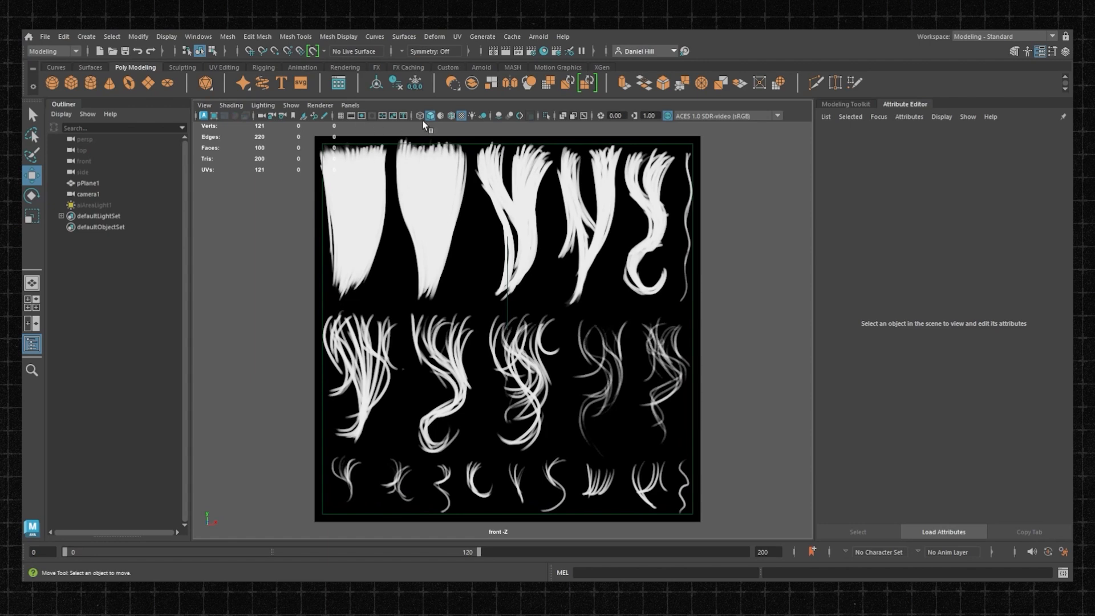
# Step: Hide camera1 so its frame does not overlap the hair plane
pyautogui.click(507, 311)
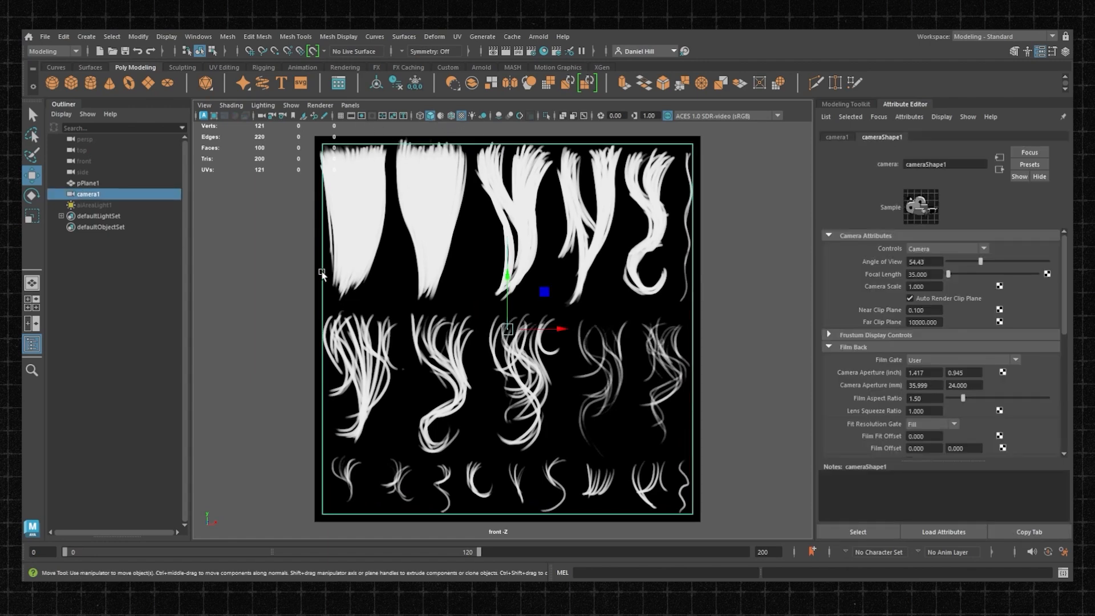
pyautogui.press('h')
pyautogui.click(299, 259)
# Step: Create a polygon cube and move it to the root of the first hair clump in the upper row
pyautogui.keyDown('alt'); pyautogui.moveTo(322, 217); pyautogui.dragTo(345, 283, button='middle'); pyautogui.keyUp('alt')
pyautogui.scroll(2, 434, 305)
pyautogui.keyDown('alt'); pyautogui.moveTo(470, 319); pyautogui.dragTo(529, 329, button='middle'); pyautogui.keyUp('alt')
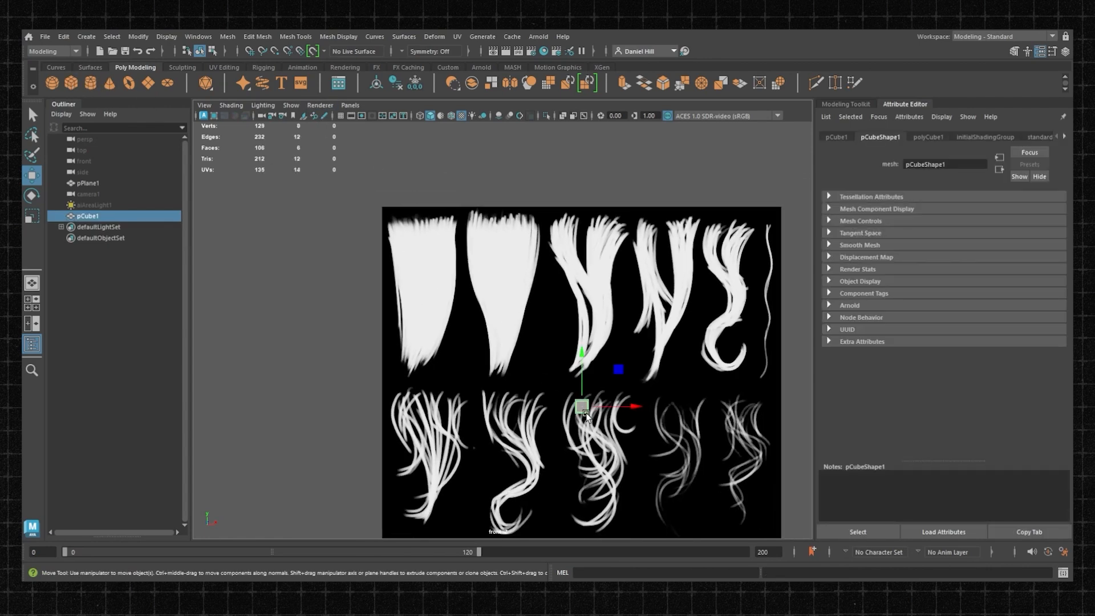
pyautogui.moveTo(424, 237); pyautogui.dragTo(420, 231)
pyautogui.press('f')
pyautogui.scroll(-12, 517, 327)
pyautogui.scroll(3, 517, 328)
# Step: Scale and position the cube to cover the root width of the first hair clump
pyautogui.press('r')
pyautogui.moveTo(503, 330); pyautogui.dragTo(582, 332)
pyautogui.keyDown('alt'); pyautogui.moveTo(583, 337); pyautogui.dragTo(539, 316, button='middle'); pyautogui.keyUp('alt')
pyautogui.press('w')
pyautogui.moveTo(491, 311); pyautogui.dragTo(507, 310)
pyautogui.press('r')
pyautogui.moveTo(507, 310); pyautogui.dragTo(474, 287)
pyautogui.press('w')
pyautogui.click(366, 276)
# Step: Switch back to the perspective view around the cube and the hair plane
pyautogui.keyDown('alt'); pyautogui.moveTo(445, 304); pyautogui.dragTo(395, 246, button='middle'); pyautogui.keyUp('alt')
pyautogui.scroll(-4, 439, 248)
pyautogui.keyDown('alt'); pyautogui.moveTo(477, 265); pyautogui.dragTo(451, 239, button='middle'); pyautogui.keyUp('alt')
pyautogui.press('space')
pyautogui.click(433, 245)
pyautogui.scroll(5, 447, 245)
pyautogui.keyDown('alt'); pyautogui.moveTo(425, 269); pyautogui.dragTo(538, 318); pyautogui.keyUp('alt')
pyautogui.scroll(-3, 498, 284)
# Step: Move the cube along the Z axis out in front of the hair plane
pyautogui.click(496, 283)
pyautogui.press('f')
pyautogui.scroll(-5, 538, 317)
pyautogui.keyDown('alt'); pyautogui.moveTo(538, 318); pyautogui.dragTo(568, 289, button='middle'); pyautogui.keyUp('alt')
pyautogui.moveTo(588, 303); pyautogui.dragTo(417, 297)
pyautogui.press('f')
pyautogui.scroll(-4, 419, 296)
pyautogui.keyDown('alt'); pyautogui.moveTo(493, 297); pyautogui.dragTo(273, 265); pyautogui.keyUp('alt')
pyautogui.scroll(4, 506, 323)
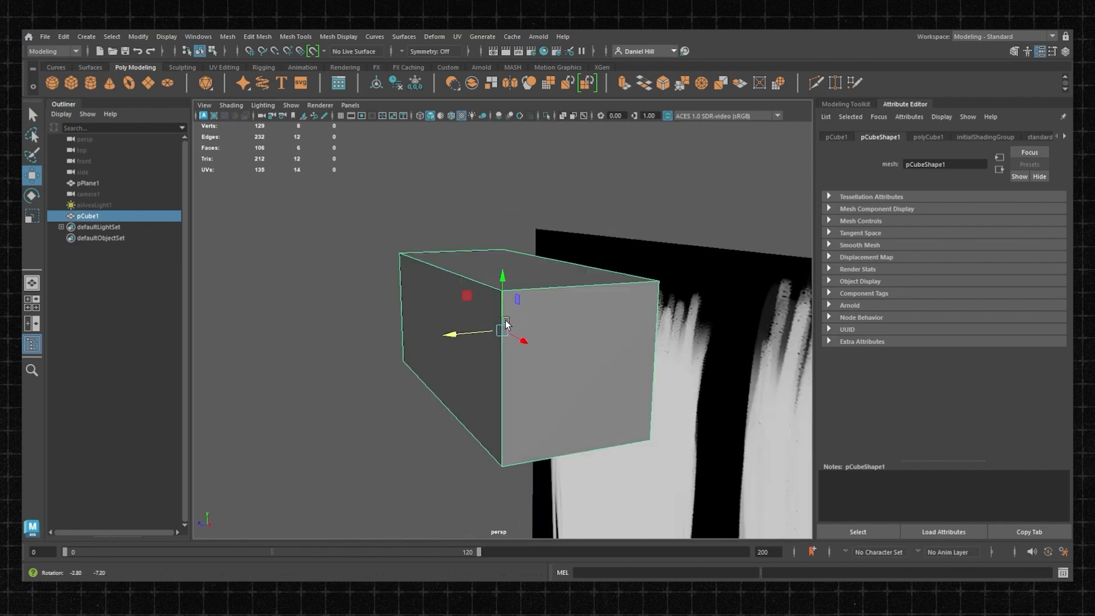
# Step: Delete four of the cube's faces, leaving only two that meet at a long edge
pyautogui.keyDown('alt'); pyautogui.moveTo(506, 323); pyautogui.dragTo(531, 291); pyautogui.keyUp('alt')
pyautogui.moveTo(478, 279); pyautogui.dragTo(477, 309, button='right')
pyautogui.click(474, 342)
pyautogui.keyDown('alt'); pyautogui.moveTo(479, 357); pyautogui.dragTo(432, 393); pyautogui.keyUp('alt')
pyautogui.keyDown('shift'); pyautogui.click(506, 313); pyautogui.keyUp('shift')
pyautogui.scroll(-4, 473, 310)
pyautogui.keyDown('shift'); pyautogui.moveTo(372, 236); pyautogui.dragTo(607, 461); pyautogui.keyUp('shift')
pyautogui.keyDown('alt'); pyautogui.moveTo(525, 418); pyautogui.dragTo(593, 364); pyautogui.keyUp('alt')
pyautogui.press('Delete')
# Step: Bevel the edge shared by the two remaining faces with a fraction of 0.78 and 11 segments
pyautogui.moveTo(511, 342); pyautogui.dragTo(533, 320, button='right')
pyautogui.click(452, 281)
pyautogui.keyDown('alt'); pyautogui.moveTo(452, 281); pyautogui.dragTo(510, 315); pyautogui.keyUp('alt')
pyautogui.click(532, 346)
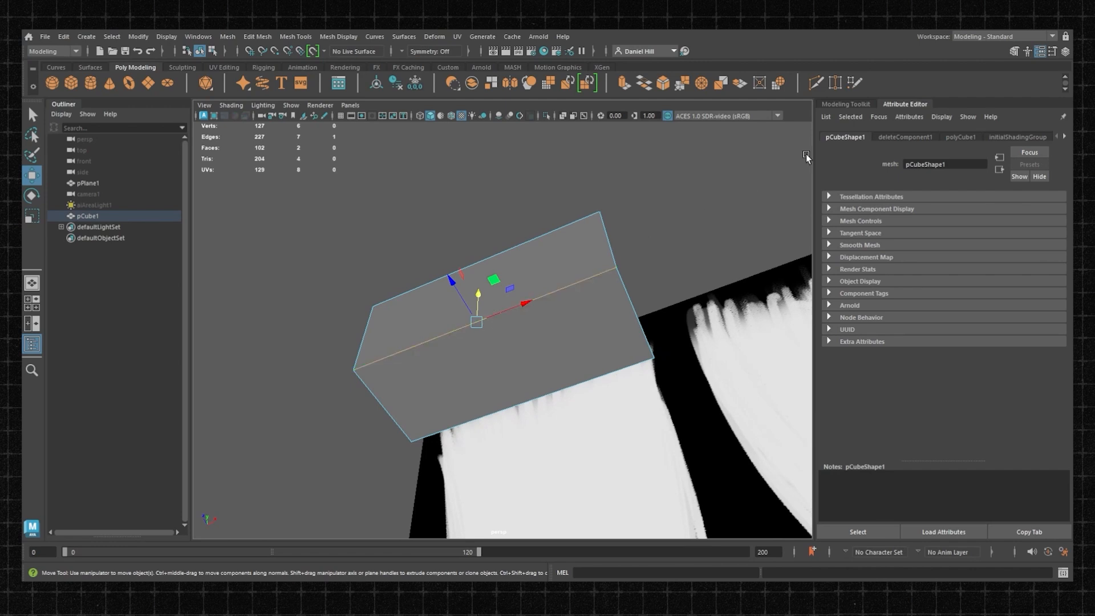
pyautogui.click(833, 106)
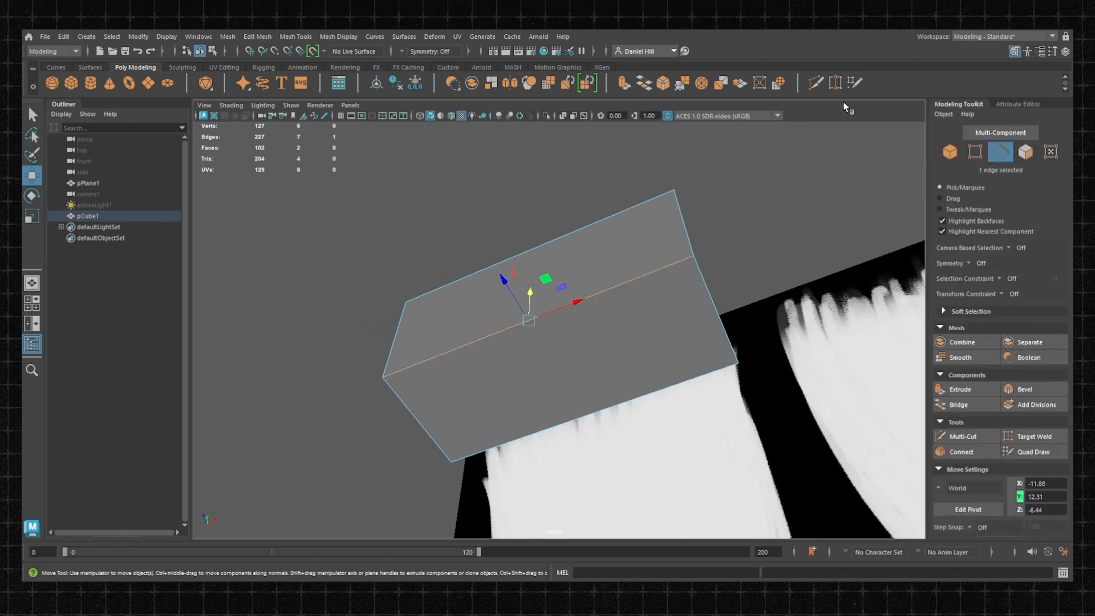
pyautogui.click(1046, 388)
pyautogui.click(733, 344)
pyautogui.moveTo(760, 345); pyautogui.dragTo(833, 360)
pyautogui.keyDown('alt'); pyautogui.moveTo(645, 381); pyautogui.dragTo(570, 348); pyautogui.keyUp('alt')
pyautogui.moveTo(764, 346)
pyautogui.mouseDown()
pyautogui.moveTo(752, 347)
pyautogui.moveTo(764, 346)
pyautogui.moveTo(759, 354)
pyautogui.mouseUp()
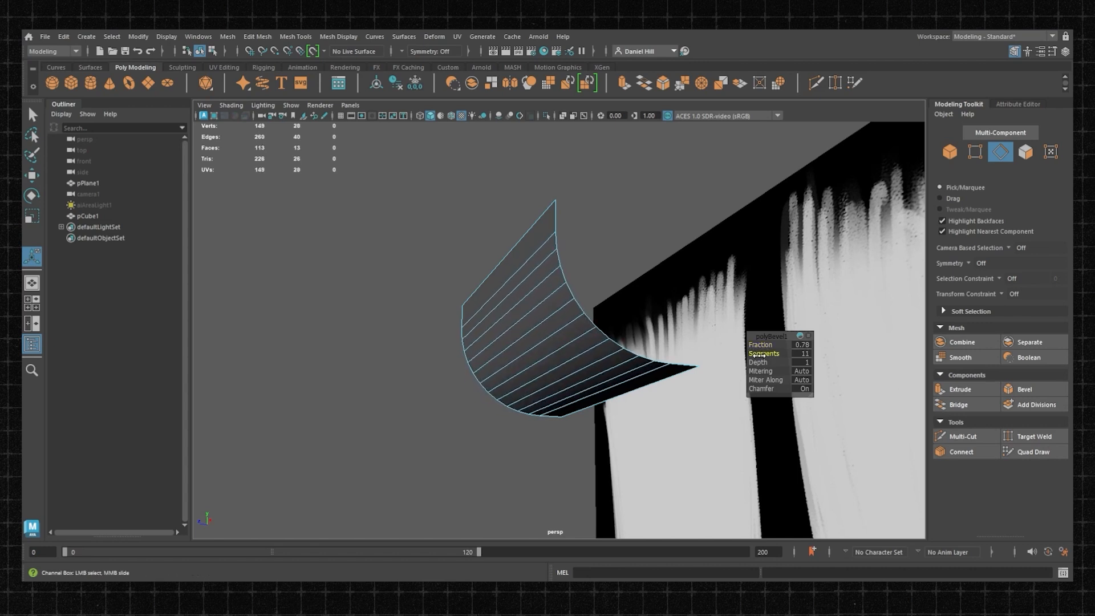
# Step: Delete the three outermost face strips at the upper end of the curved mesh
pyautogui.press('F11')
pyautogui.press('w')
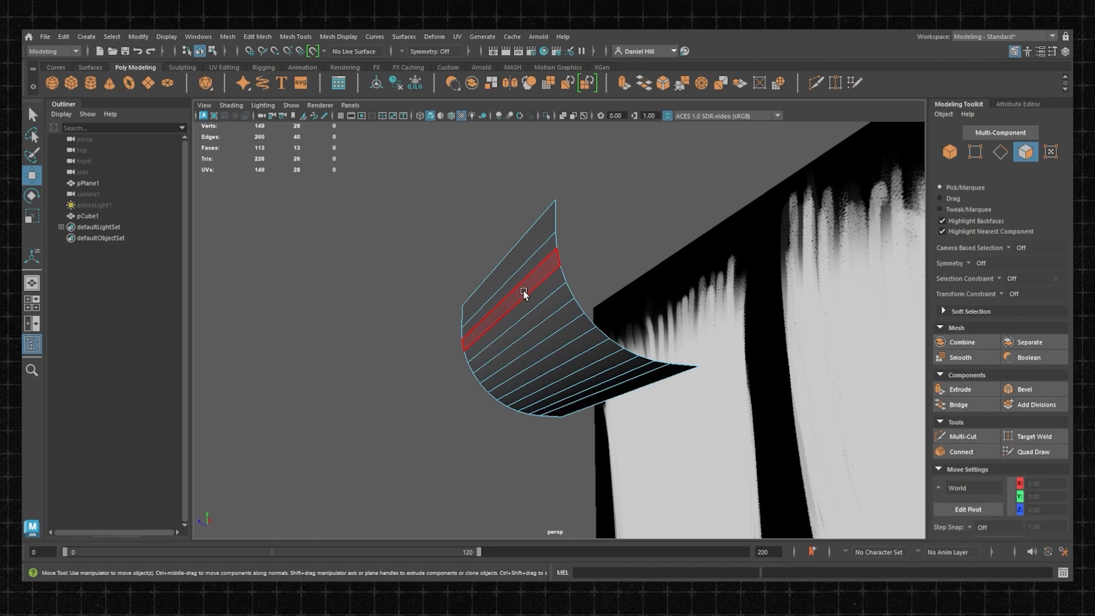
pyautogui.click(525, 293)
pyautogui.press('Delete')
pyautogui.click(519, 272)
pyautogui.press('Delete')
pyautogui.click(517, 260)
pyautogui.press('Delete')
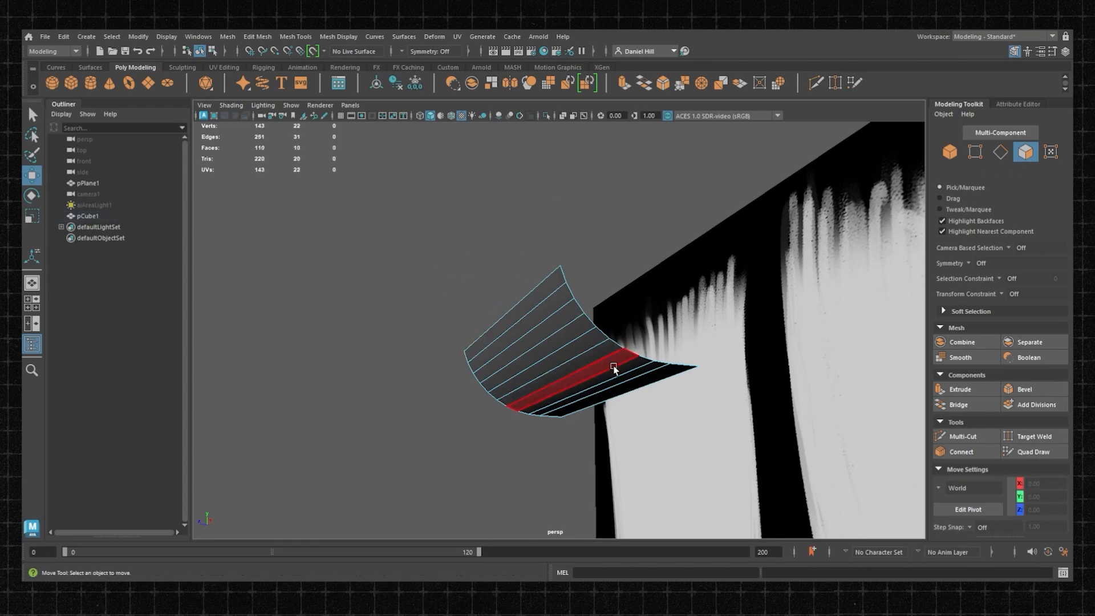
# Step: Delete the three outermost face strips at the lower end of the curved mesh
pyautogui.keyDown('alt'); pyautogui.moveTo(618, 370); pyautogui.dragTo(612, 352); pyautogui.keyUp('alt')
pyautogui.click(612, 352)
pyautogui.press('Delete')
pyautogui.click(632, 355)
pyautogui.press('Delete')
pyautogui.click(626, 354)
pyautogui.press('Delete')
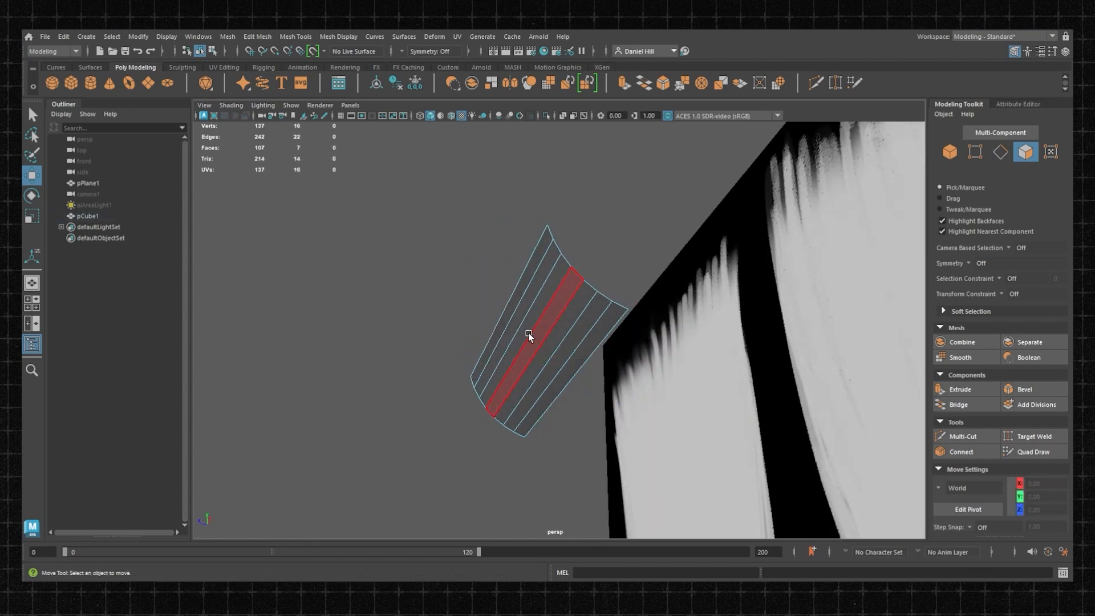
# Step: Select the curved mesh as an object, freeze its transformations, delete its history and center its pivot
pyautogui.press('F8')
pyautogui.click(443, 279)
pyautogui.keyDown('alt'); pyautogui.moveTo(443, 279); pyautogui.dragTo(523, 342); pyautogui.keyUp('alt')
pyautogui.click(516, 333)
pyautogui.click(416, 85)
pyautogui.click(396, 85)
pyautogui.click(377, 85)
# Step: Move the curved mesh along the Z axis to sit close to the hair plane
pyautogui.keyDown('alt'); pyautogui.moveTo(485, 291); pyautogui.dragTo(631, 337); pyautogui.keyUp('alt')
pyautogui.moveTo(564, 341); pyautogui.dragTo(568, 341)
pyautogui.click(717, 353)
pyautogui.keyDown('alt'); pyautogui.moveTo(716, 354); pyautogui.dragTo(567, 280); pyautogui.keyUp('alt')
pyautogui.hotkey('ctrl', 'z')
pyautogui.keyDown('alt'); pyautogui.moveTo(567, 280); pyautogui.dragTo(623, 321); pyautogui.keyUp('alt')
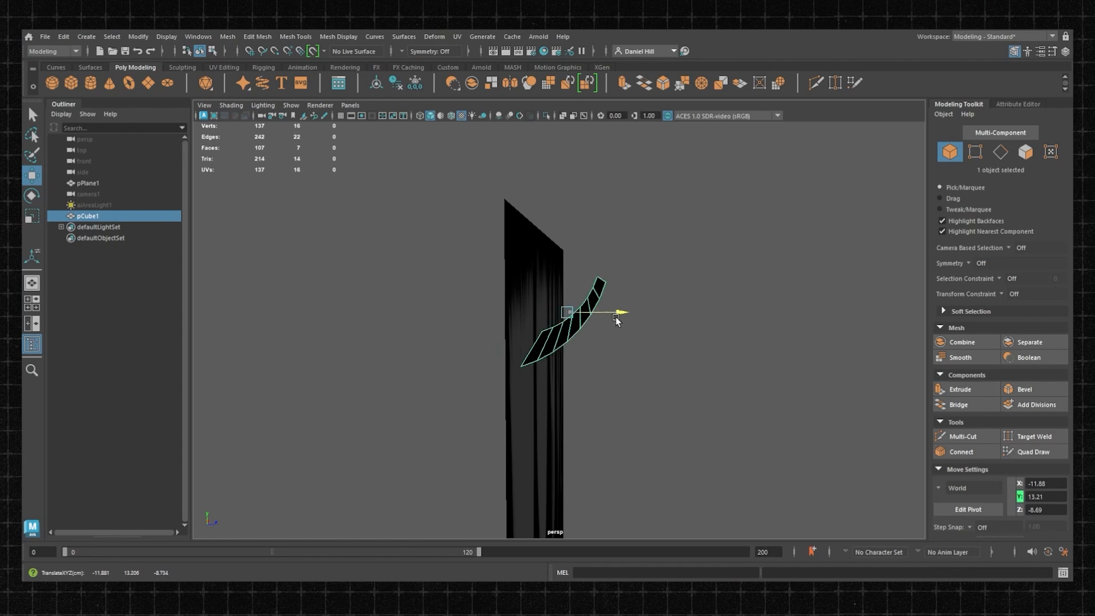
pyautogui.click(622, 319)
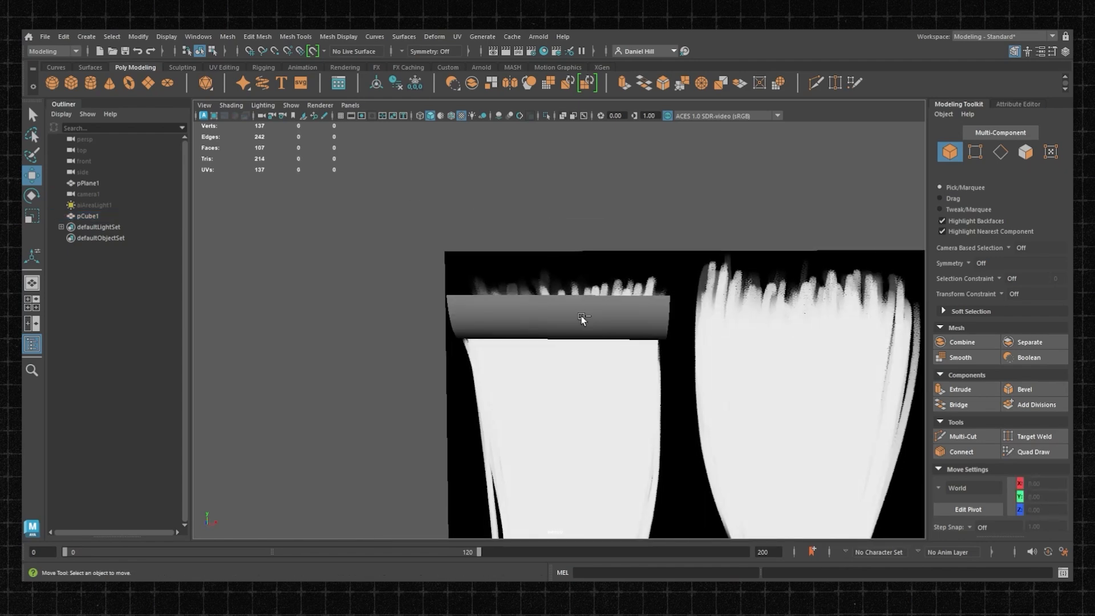
# Step: Raise the curved mesh toward the root of the first hair clump
pyautogui.click(582, 318)
pyautogui.moveTo(558, 298); pyautogui.dragTo(556, 271)
pyautogui.click(458, 237)
# Step: Align the curved mesh over the root of the first hair clump in the front view
pyautogui.scroll(-6, 457, 237)
pyautogui.keyDown('alt'); pyautogui.moveTo(477, 266); pyautogui.dragTo(457, 214, button='middle'); pyautogui.keyUp('alt')
pyautogui.scroll(4, 457, 214)
pyautogui.click(536, 235)
pyautogui.moveTo(526, 215); pyautogui.dragTo(436, 220)
pyautogui.click(416, 186)
pyautogui.click(539, 225)
pyautogui.click(419, 205)
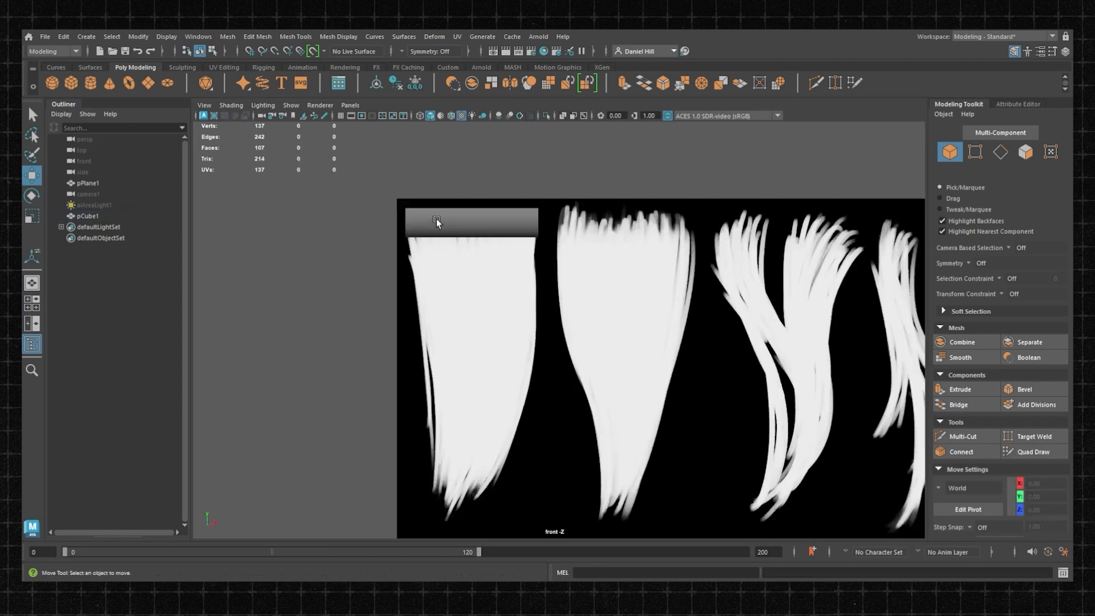
# Step: Scale the curved mesh slightly taller along the Y axis over the first hair clump's root
pyautogui.scroll(-4, 429, 245)
pyautogui.scroll(4, 431, 247)
pyautogui.keyDown('alt'); pyautogui.moveTo(460, 254); pyautogui.dragTo(514, 261, button='middle'); pyautogui.keyUp('alt')
pyautogui.scroll(-4, 512, 254)
pyautogui.scroll(3, 514, 257)
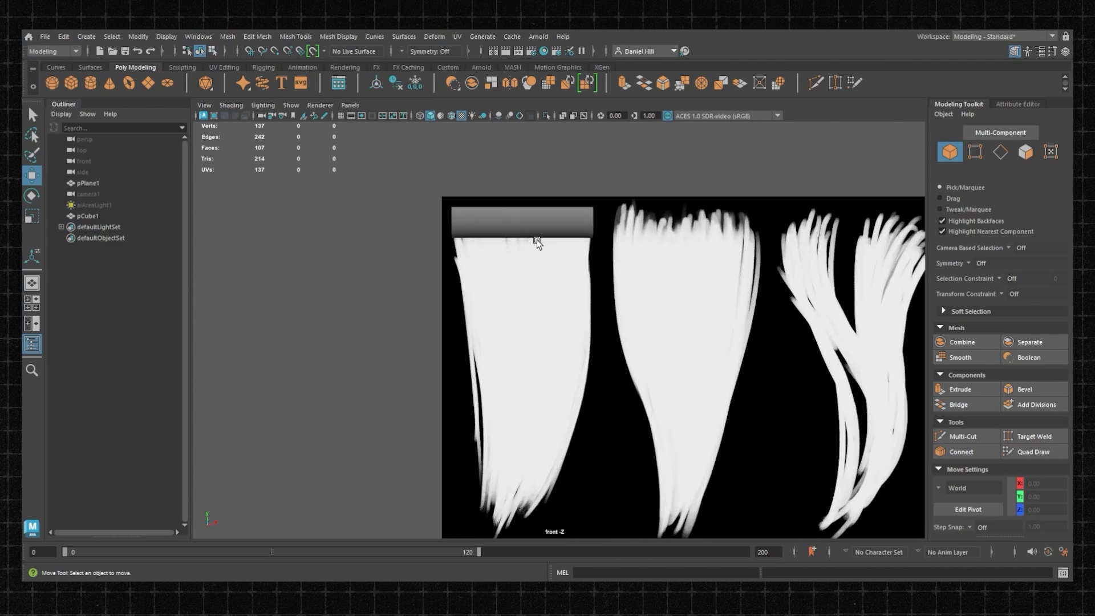
pyautogui.click(492, 215)
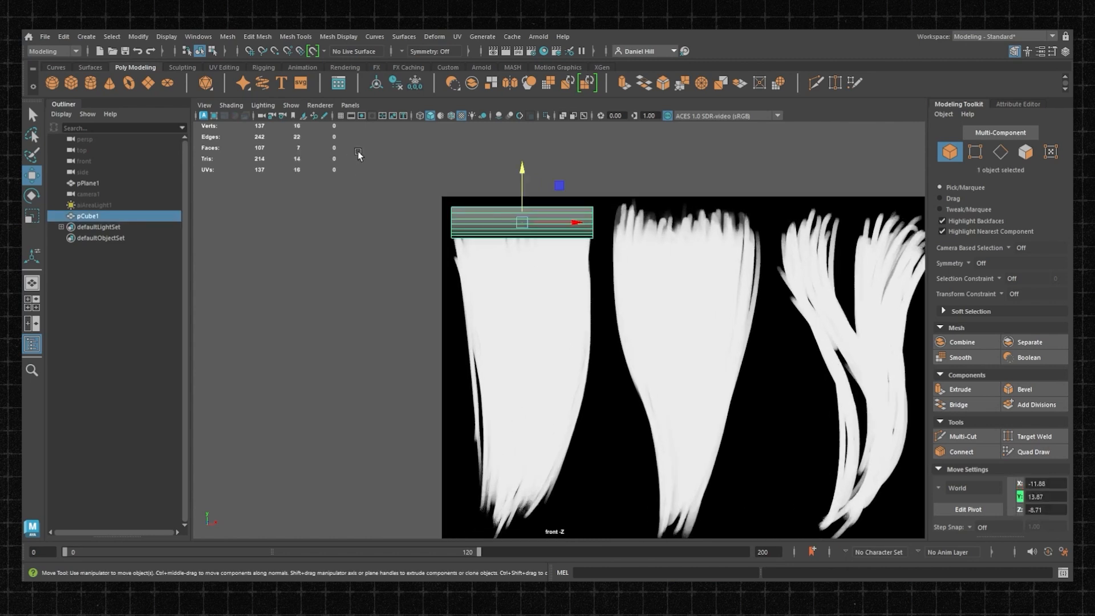
pyautogui.press('r')
pyautogui.moveTo(523, 190); pyautogui.dragTo(521, 183)
pyautogui.press('w')
pyautogui.click(421, 188)
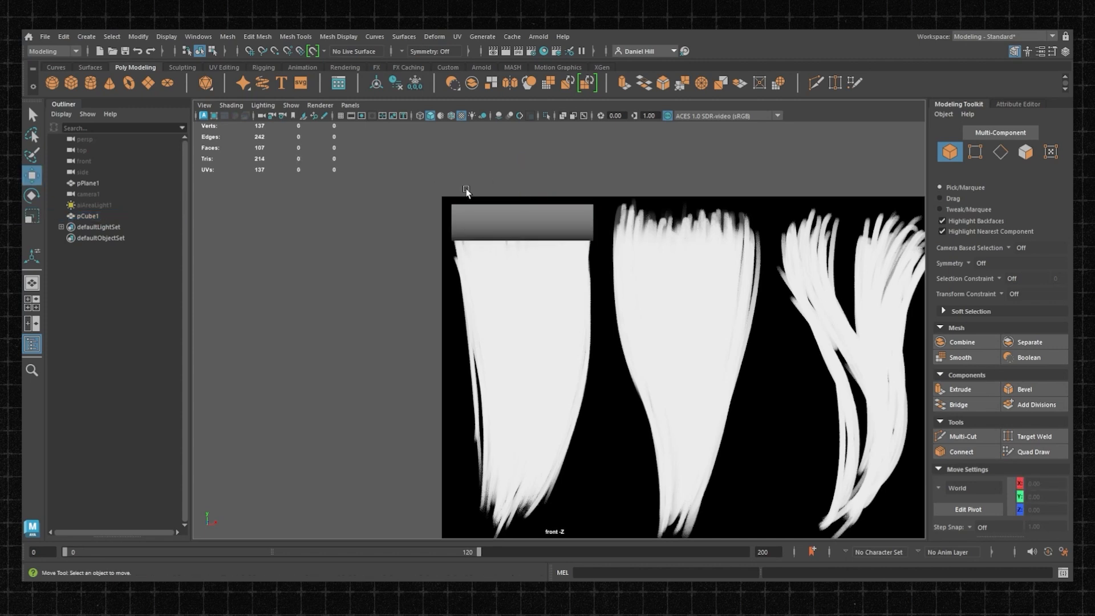
pyautogui.scroll(-1, 505, 205)
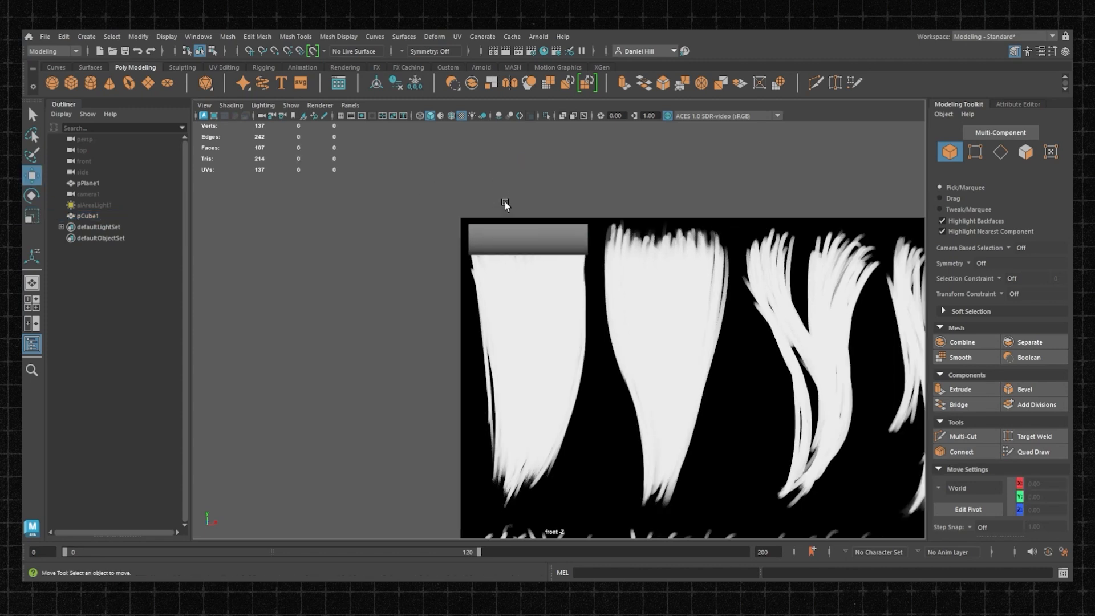
# Step: Switch the workspace to XGen - Interactive Groom and view the hair plane in perspective
pyautogui.click(973, 38)
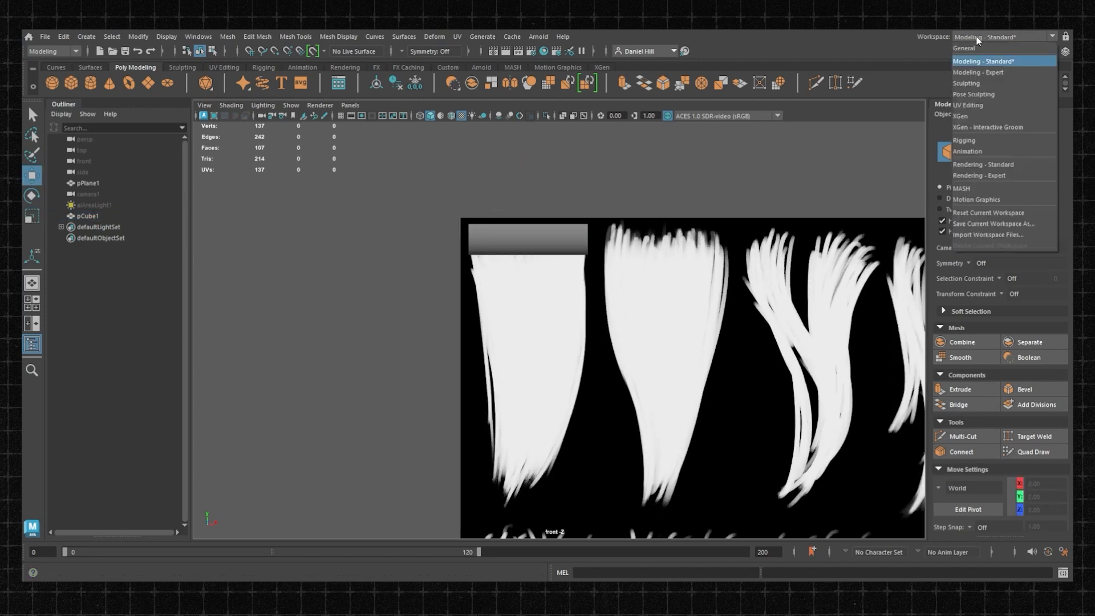
pyautogui.click(965, 128)
pyautogui.keyDown('alt'); pyautogui.moveTo(606, 235); pyautogui.dragTo(521, 177, button='middle'); pyautogui.keyUp('alt')
pyautogui.keyDown('alt'); pyautogui.moveTo(497, 185); pyautogui.dragTo(576, 230); pyautogui.keyUp('alt')
pyautogui.scroll(-3, 575, 229)
pyautogui.keyDown('alt'); pyautogui.moveTo(575, 230); pyautogui.dragTo(558, 180, button='middle'); pyautogui.keyUp('alt')
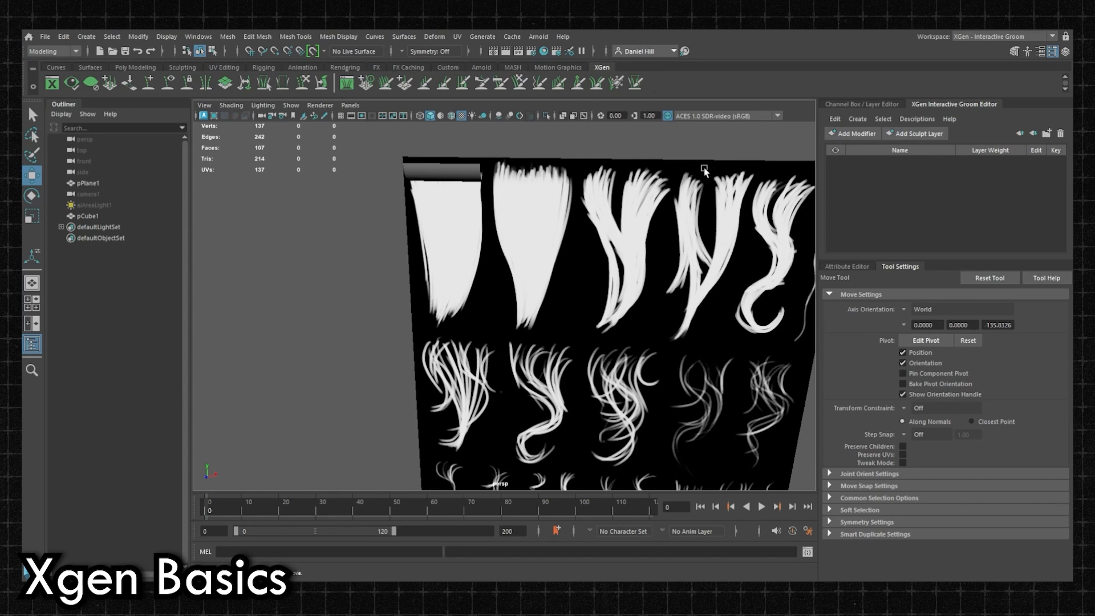
pyautogui.scroll(-5, 705, 182)
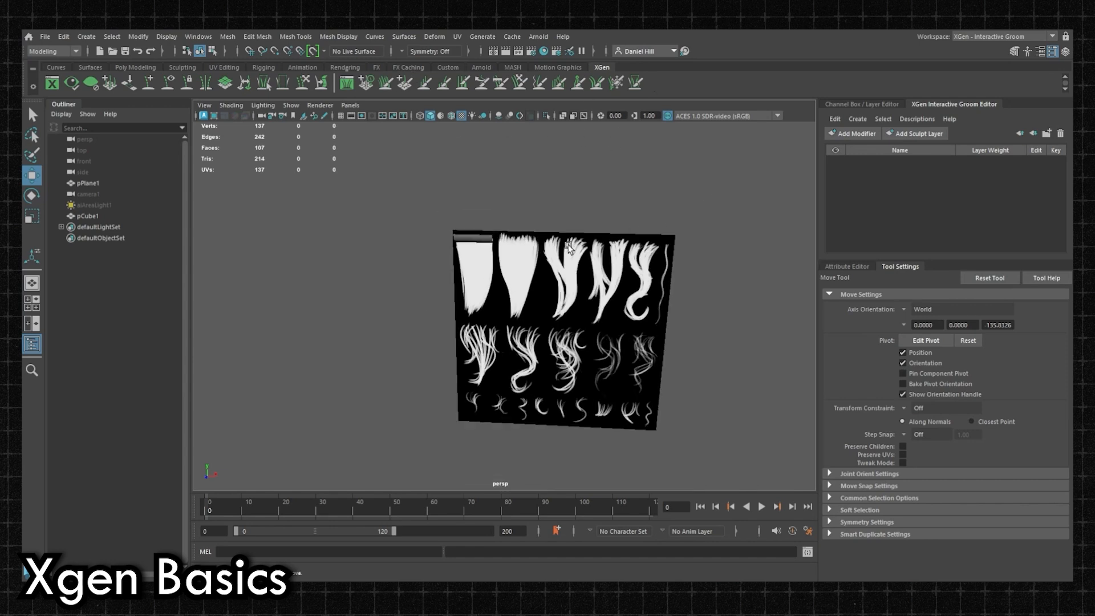
pyautogui.keyDown('alt'); pyautogui.moveTo(569, 246); pyautogui.dragTo(586, 182); pyautogui.keyUp('alt')
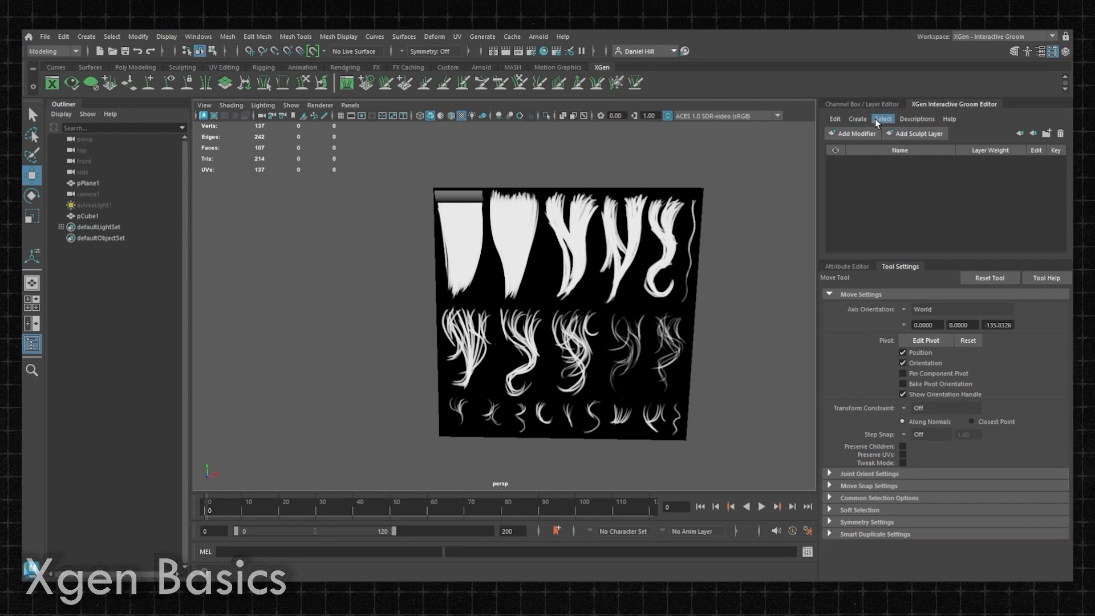
# Step: Create interactive groom splines named "hair" on the curved mesh with density 10, length 1, width scale 0.1 and CV count 5
pyautogui.click(858, 121)
pyautogui.keyDown('alt'); pyautogui.moveTo(477, 204); pyautogui.dragTo(532, 237, button='middle'); pyautogui.keyUp('alt')
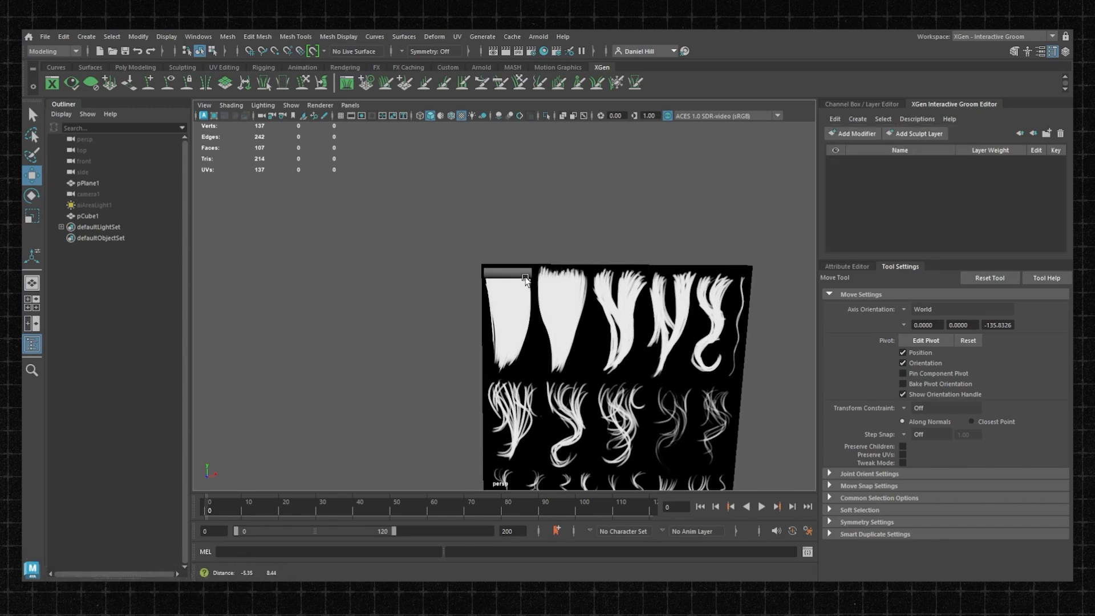
pyautogui.click(532, 237)
pyautogui.press('f')
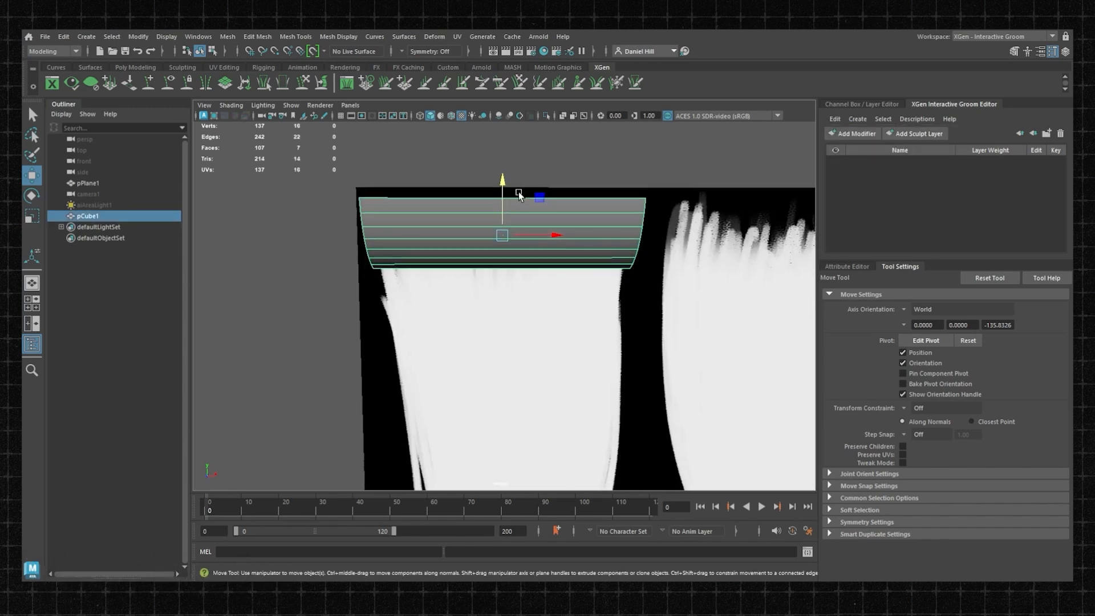
pyautogui.keyDown('alt'); pyautogui.moveTo(511, 223); pyautogui.dragTo(541, 179); pyautogui.keyUp('alt')
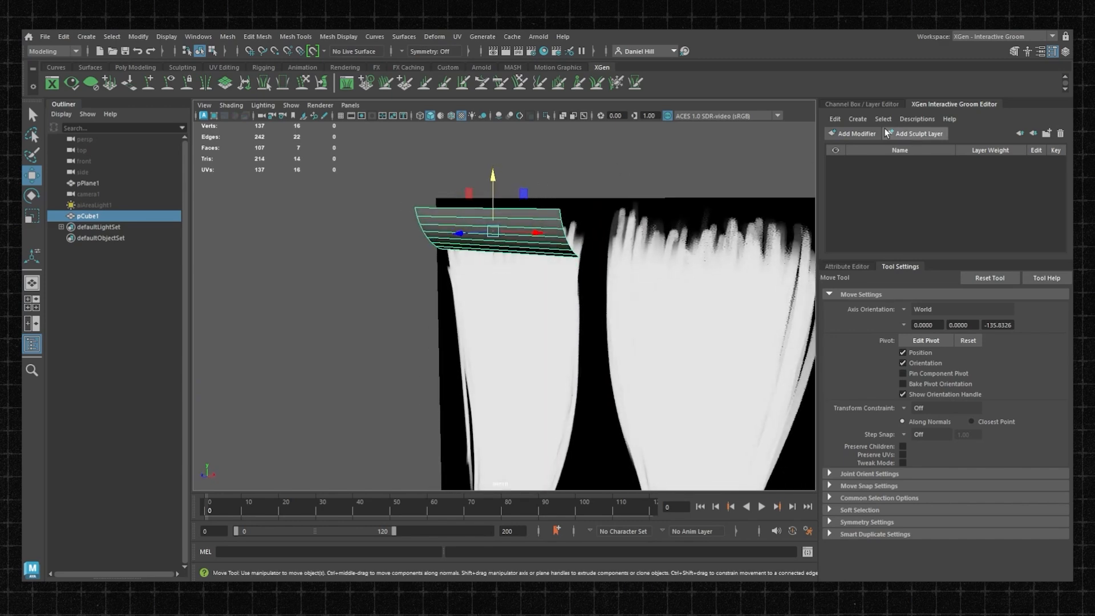
pyautogui.click(856, 121)
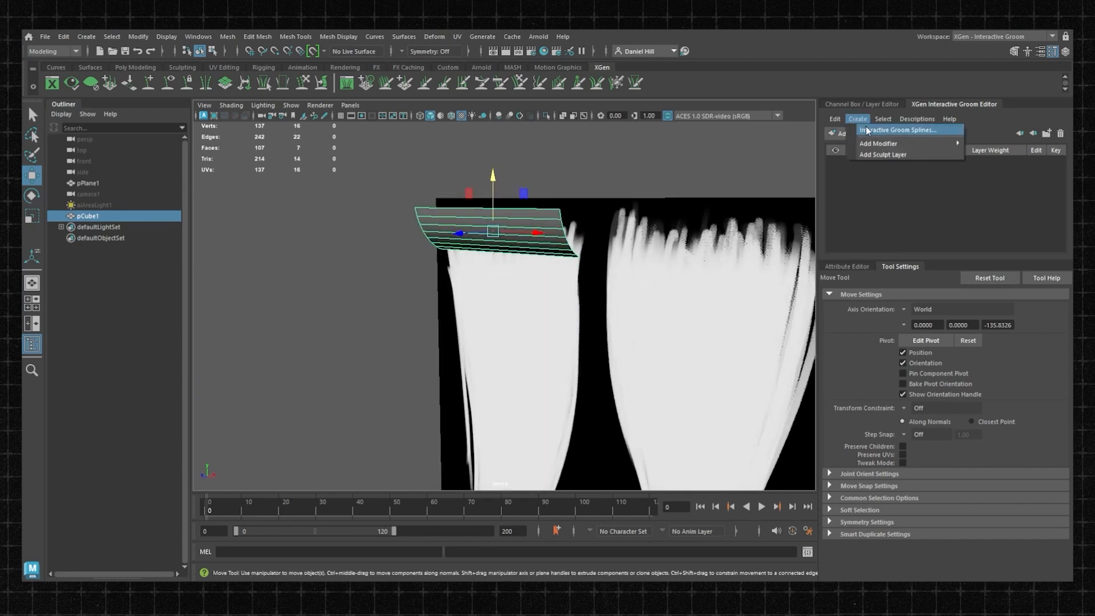
pyautogui.click(867, 130)
pyautogui.moveTo(545, 238); pyautogui.dragTo(755, 202)
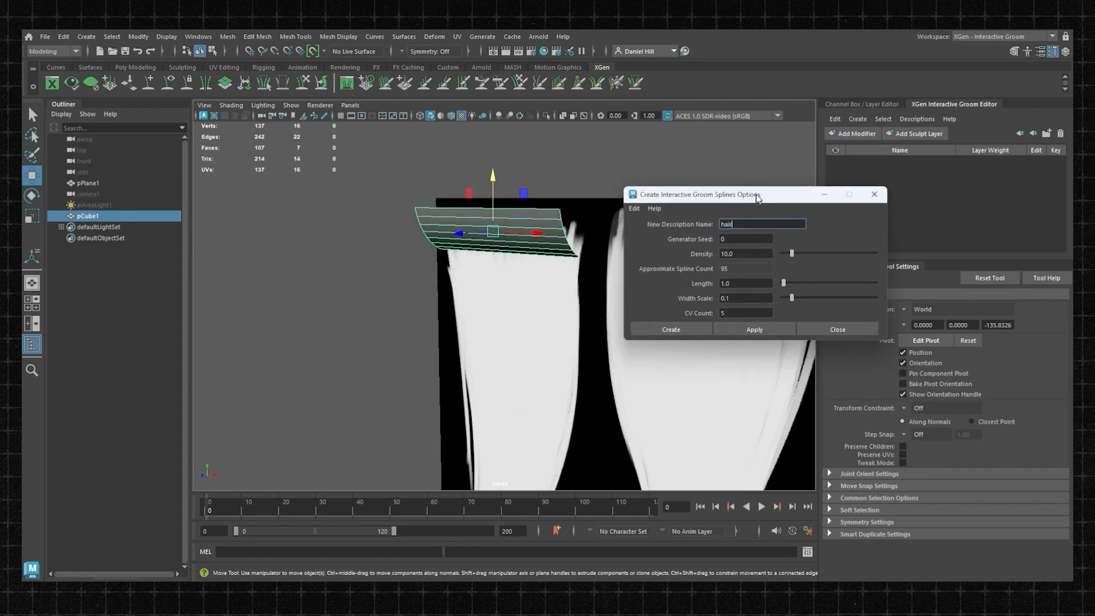
pyautogui.click(770, 329)
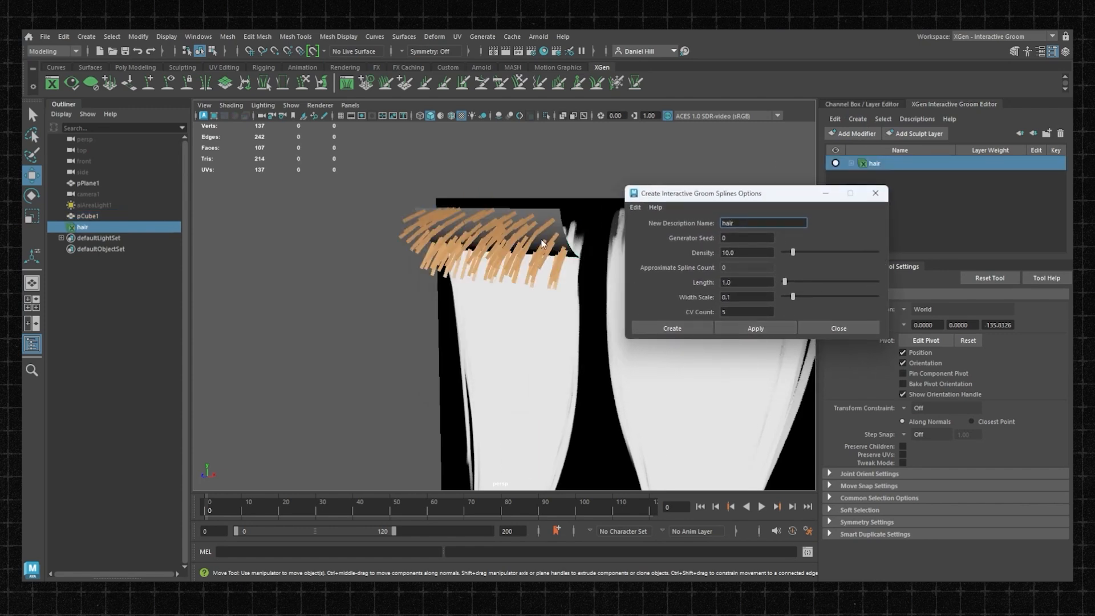
pyautogui.click(876, 193)
# Step: Activate the Length brush for the hair splines with the first clump framed in the front view
pyautogui.keyDown('alt'); pyautogui.moveTo(787, 239); pyautogui.dragTo(615, 222); pyautogui.keyUp('alt')
pyautogui.click(479, 164)
pyautogui.scroll(-2, 478, 177)
pyautogui.keyDown('alt'); pyautogui.moveTo(478, 178); pyautogui.dragTo(442, 162); pyautogui.keyUp('alt')
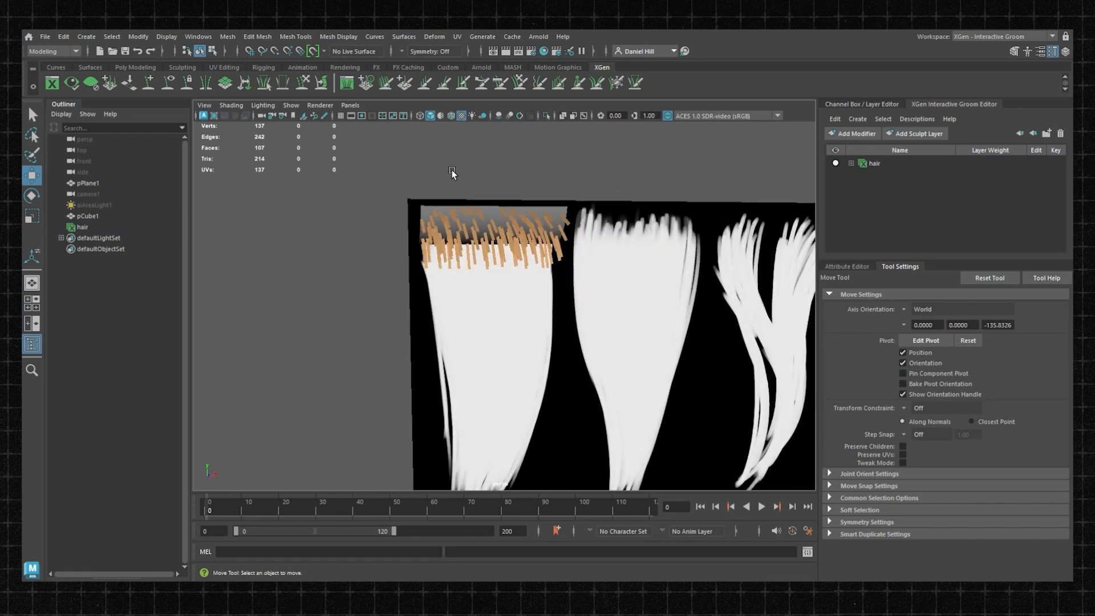
pyautogui.press('space')
pyautogui.press('space')
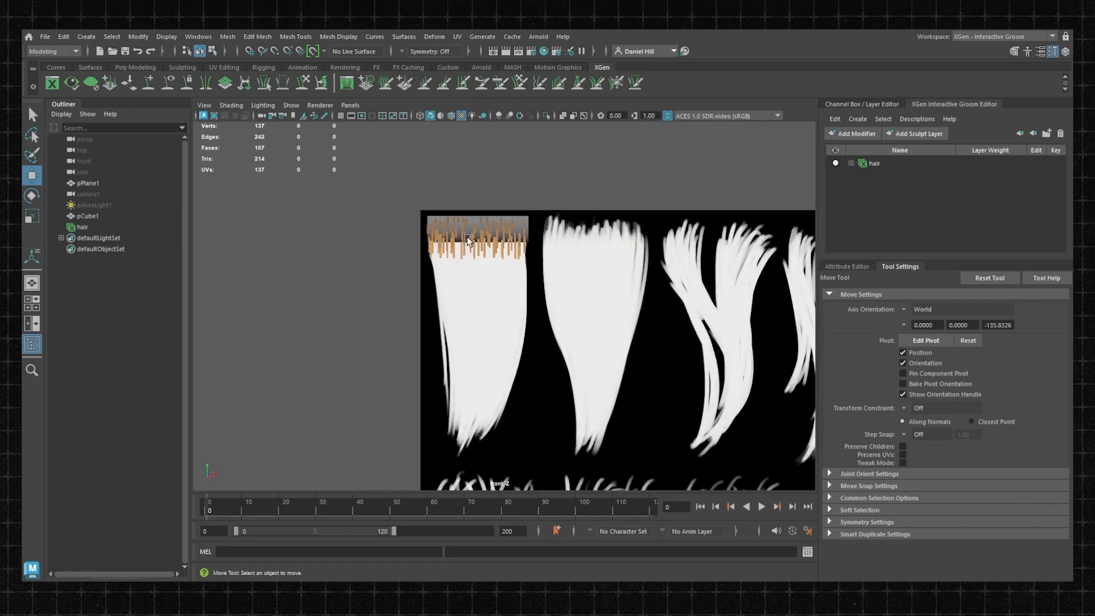
pyautogui.scroll(3, 467, 235)
pyautogui.scroll(1, 478, 193)
pyautogui.keyDown('alt'); pyautogui.moveTo(452, 196); pyautogui.dragTo(483, 230, button='middle'); pyautogui.keyUp('alt')
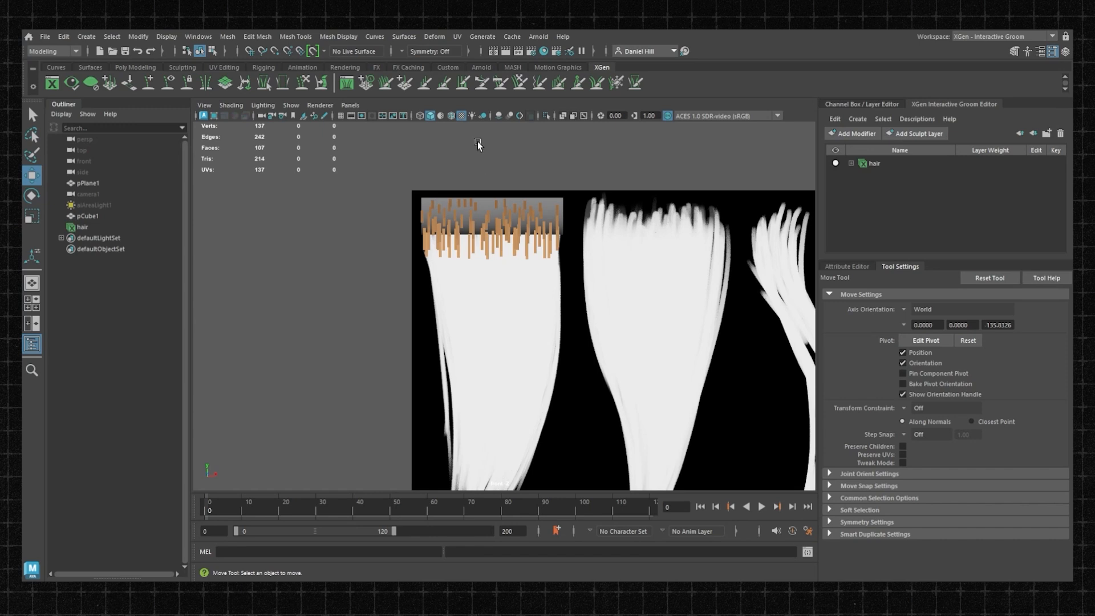
pyautogui.keyDown('alt'); pyautogui.moveTo(465, 231); pyautogui.dragTo(459, 203, button='middle'); pyautogui.keyUp('alt')
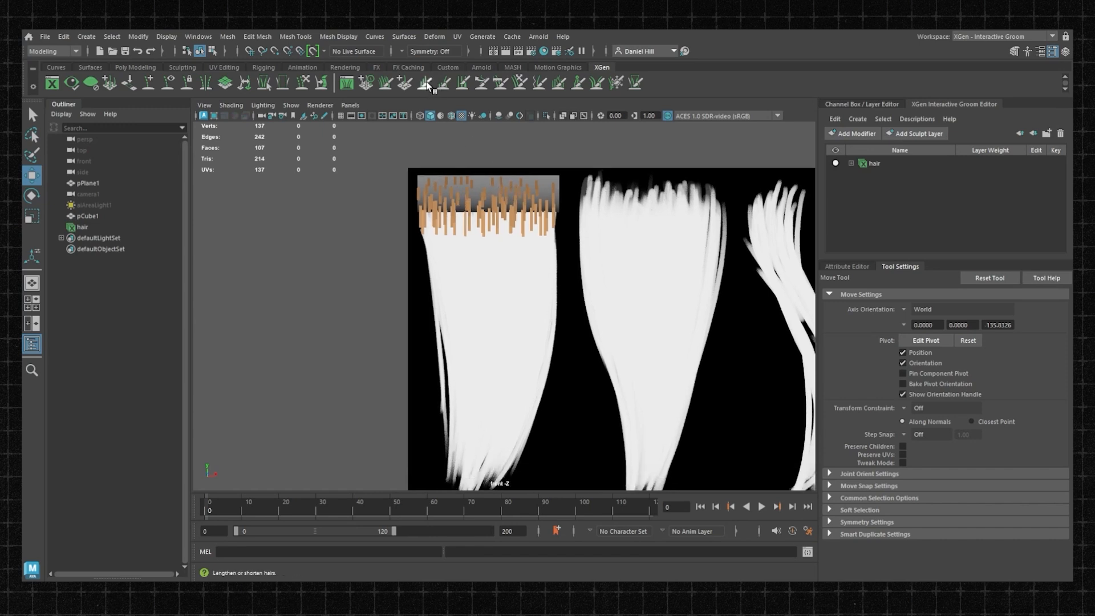
pyautogui.click(431, 81)
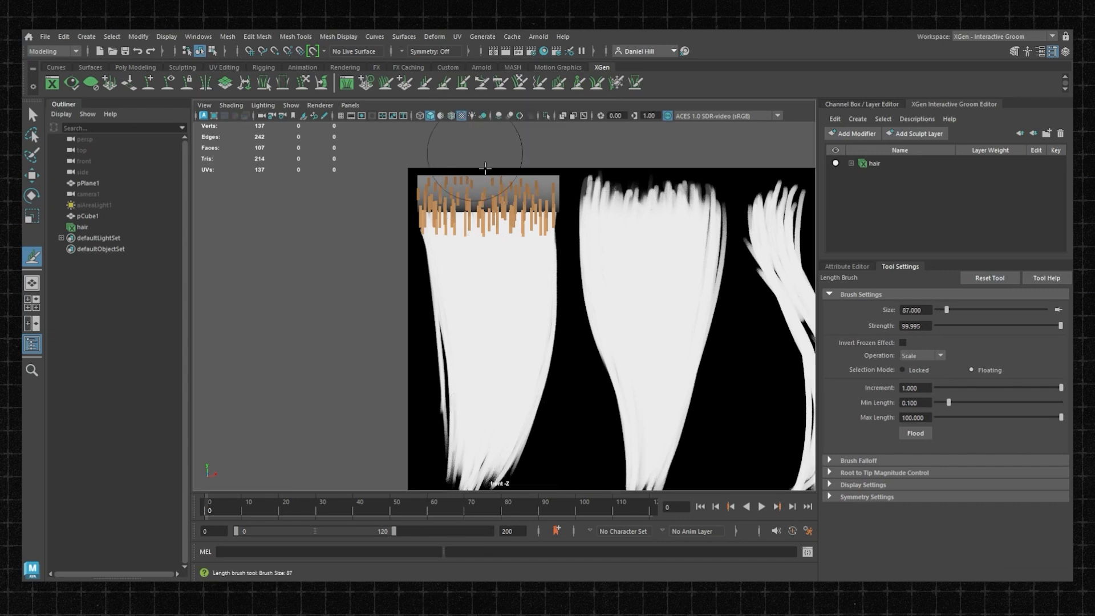
pyautogui.keyDown('alt'); pyautogui.moveTo(487, 212); pyautogui.dragTo(487, 176, button='middle'); pyautogui.keyUp('alt')
pyautogui.keyDown('alt'); pyautogui.moveTo(487, 176); pyautogui.dragTo(469, 186, button='right'); pyautogui.keyUp('alt')
# Step: Try to lengthen the hair splines over the first clump with the Length brush
pyautogui.moveTo(510, 195)
pyautogui.mouseDown()
pyautogui.moveTo(483, 192)
pyautogui.moveTo(478, 222)
pyautogui.moveTo(495, 234)
pyautogui.moveTo(516, 221)
pyautogui.moveTo(474, 260)
pyautogui.moveTo(491, 268)
pyautogui.moveTo(505, 253)
pyautogui.moveTo(521, 283)
pyautogui.moveTo(507, 282)
pyautogui.mouseUp()
pyautogui.hotkey('ctrl', 'z')
pyautogui.press('b')
pyautogui.moveTo(528, 265); pyautogui.dragTo(530, 262)
pyautogui.hotkey('ctrl', 'z')
pyautogui.press('b')
pyautogui.hotkey('ctrl', 'z')
pyautogui.keyDown('alt'); pyautogui.moveTo(429, 231); pyautogui.dragTo(426, 252, button='middle'); pyautogui.keyUp('alt')
pyautogui.hotkey('ctrl', 'z')
pyautogui.hotkey('ctrl', 'z')
pyautogui.hotkey('ctrl', 'z')
pyautogui.hotkey('ctrl', 'z')
pyautogui.hotkey('ctrl', 'z')
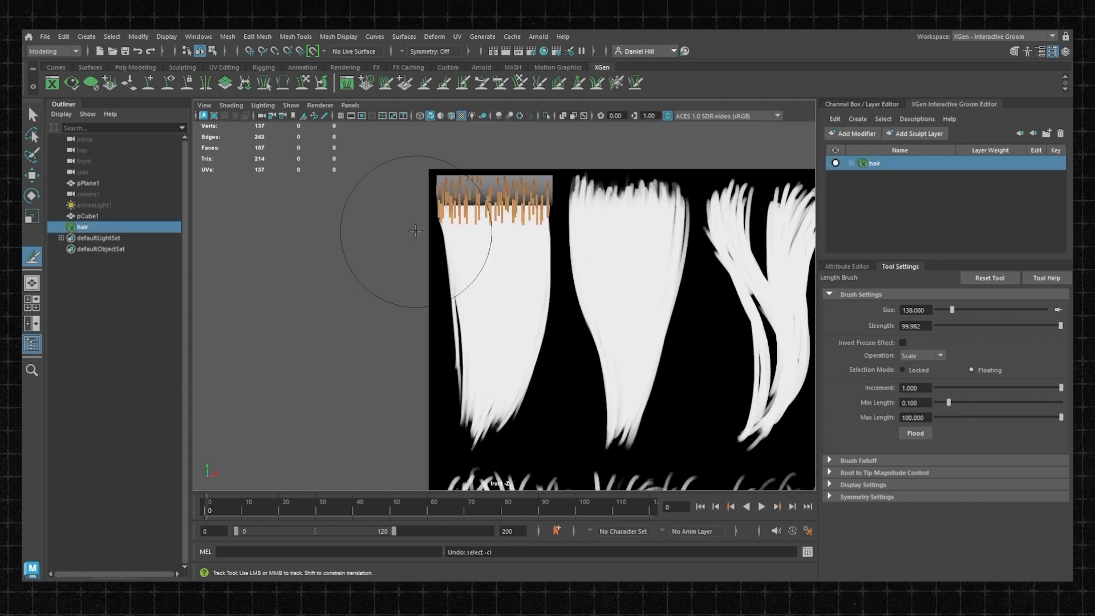
pyautogui.hotkey('ctrl', 'z')
# Step: Lengthen the hair splines over most of the first clump's height with the Length brush at size 246
pyautogui.moveTo(462, 207)
pyautogui.mouseDown()
pyautogui.moveTo(566, 214)
pyautogui.moveTo(403, 214)
pyautogui.moveTo(544, 214)
pyautogui.moveTo(511, 214)
pyautogui.moveTo(481, 245)
pyautogui.mouseUp()
pyautogui.hotkey('ctrl', 'z')
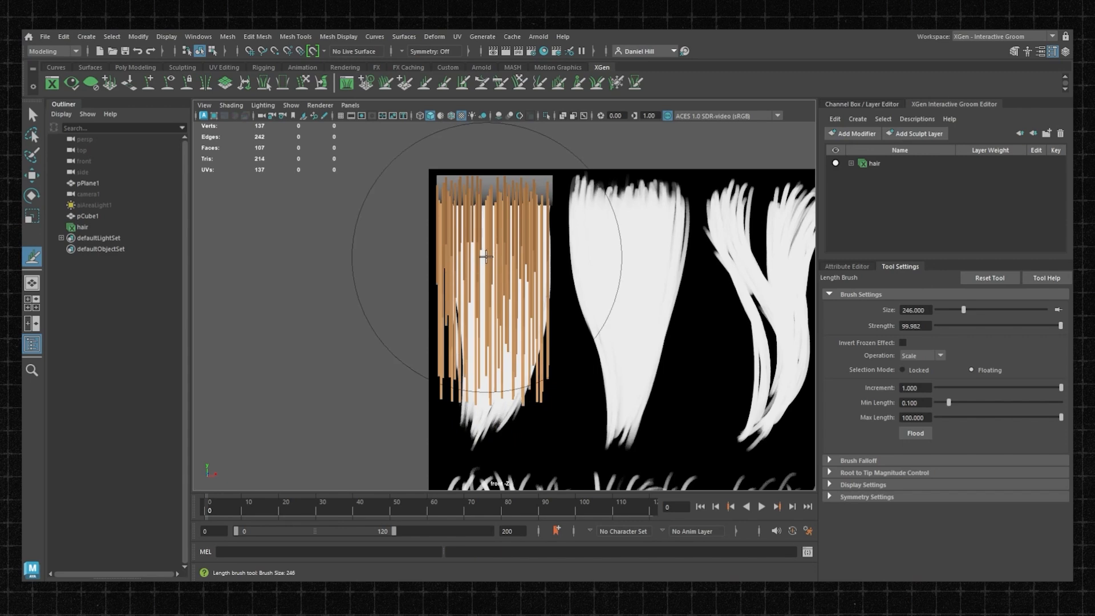
pyautogui.scroll(-2, 425, 226)
pyautogui.keyDown('alt'); pyautogui.moveTo(432, 230); pyautogui.dragTo(438, 179, button='middle'); pyautogui.keyUp('alt')
pyautogui.press('space')
pyautogui.press('space')
pyautogui.keyDown('alt'); pyautogui.moveTo(465, 240); pyautogui.dragTo(532, 233); pyautogui.keyUp('alt')
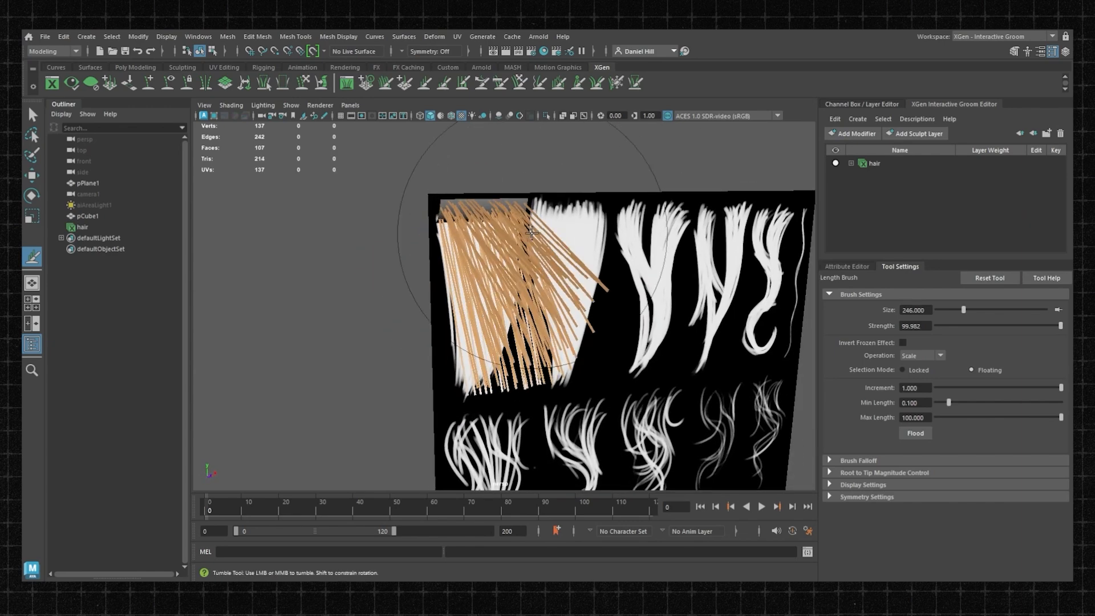
pyautogui.keyDown('alt'); pyautogui.moveTo(507, 220); pyautogui.dragTo(476, 229); pyautogui.keyUp('alt')
# Step: Comb the hair splines downward with the Comb brush at size 246 and strength 50 to follow the first clump's outline
pyautogui.press('space')
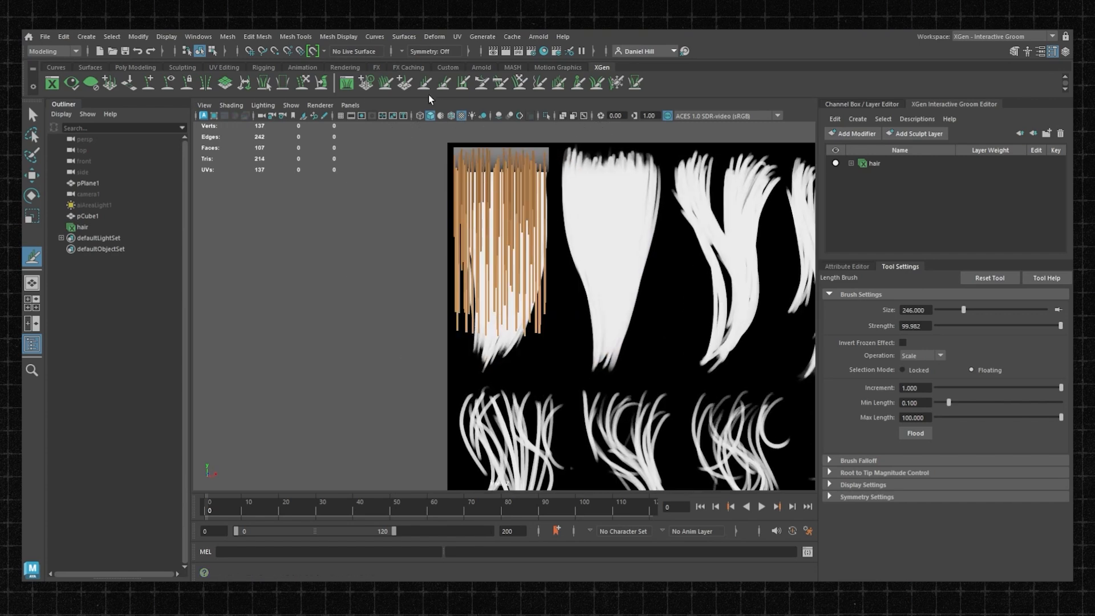
pyautogui.click(501, 87)
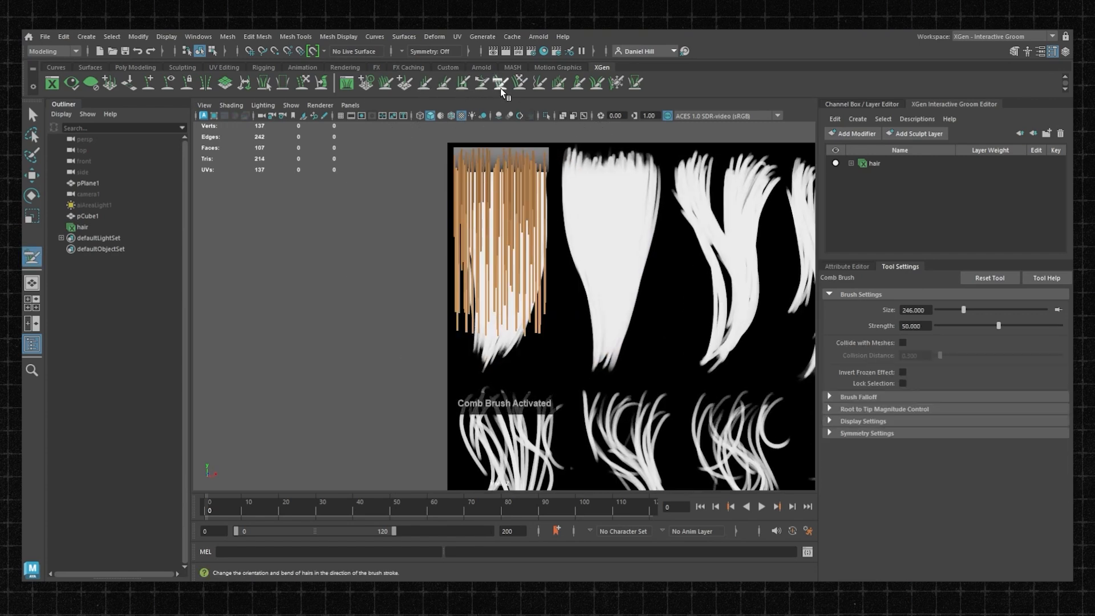
pyautogui.moveTo(512, 196); pyautogui.dragTo(502, 391)
pyautogui.moveTo(508, 222)
pyautogui.mouseDown()
pyautogui.moveTo(489, 274)
pyautogui.moveTo(484, 399)
pyautogui.mouseUp()
pyautogui.moveTo(494, 245); pyautogui.dragTo(469, 376)
pyautogui.moveTo(520, 303); pyautogui.dragTo(396, 409)
pyautogui.moveTo(388, 303)
pyautogui.mouseDown()
pyautogui.moveTo(565, 358)
pyautogui.moveTo(507, 435)
pyautogui.mouseUp()
pyautogui.moveTo(508, 345)
pyautogui.mouseDown()
pyautogui.moveTo(502, 257)
pyautogui.moveTo(465, 191)
pyautogui.moveTo(464, 213)
pyautogui.moveTo(504, 222)
pyautogui.moveTo(434, 399)
pyautogui.moveTo(336, 308)
pyautogui.moveTo(489, 306)
pyautogui.moveTo(464, 330)
pyautogui.moveTo(392, 330)
pyautogui.moveTo(401, 349)
pyautogui.mouseUp()
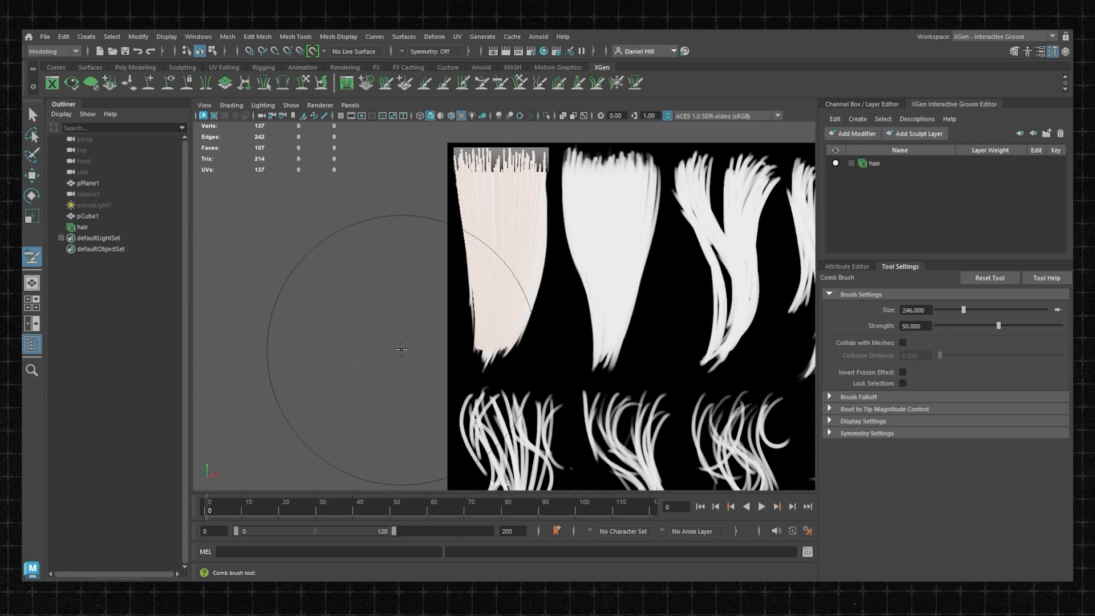
pyautogui.keyDown('alt'); pyautogui.moveTo(459, 251); pyautogui.dragTo(439, 250, button='right'); pyautogui.keyUp('alt')
pyautogui.moveTo(439, 250)
pyautogui.keyDown('alt'); pyautogui.mouseDown(button='middle')
pyautogui.moveTo(420, 250)
pyautogui.moveTo(447, 256)
pyautogui.mouseUp(button='middle'); pyautogui.keyUp('alt')
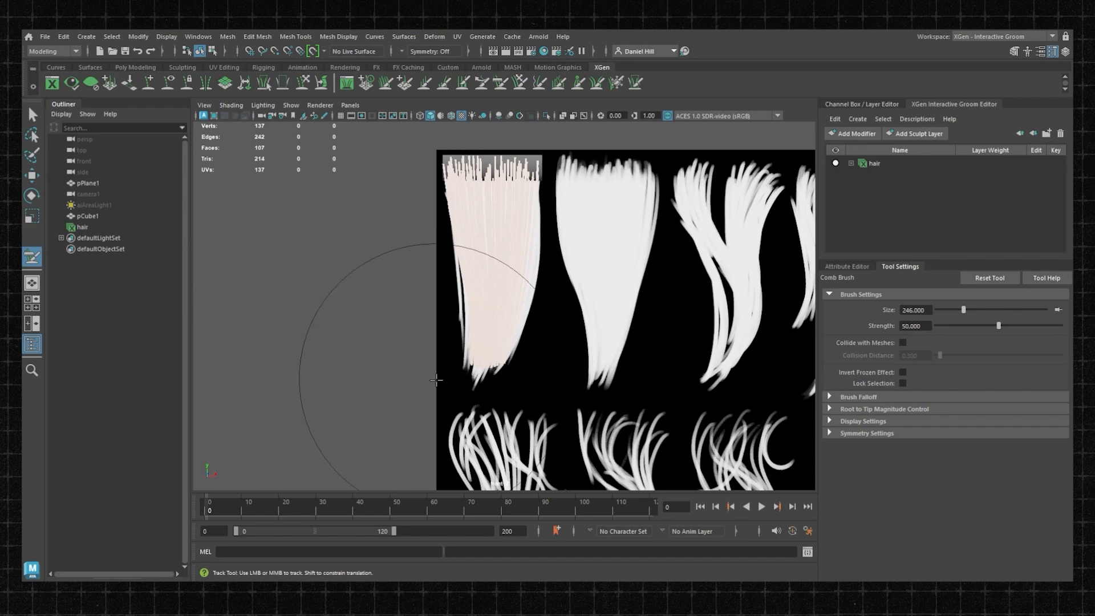
pyautogui.keyDown('alt'); pyautogui.moveTo(421, 234); pyautogui.dragTo(479, 232, button='right'); pyautogui.keyUp('alt')
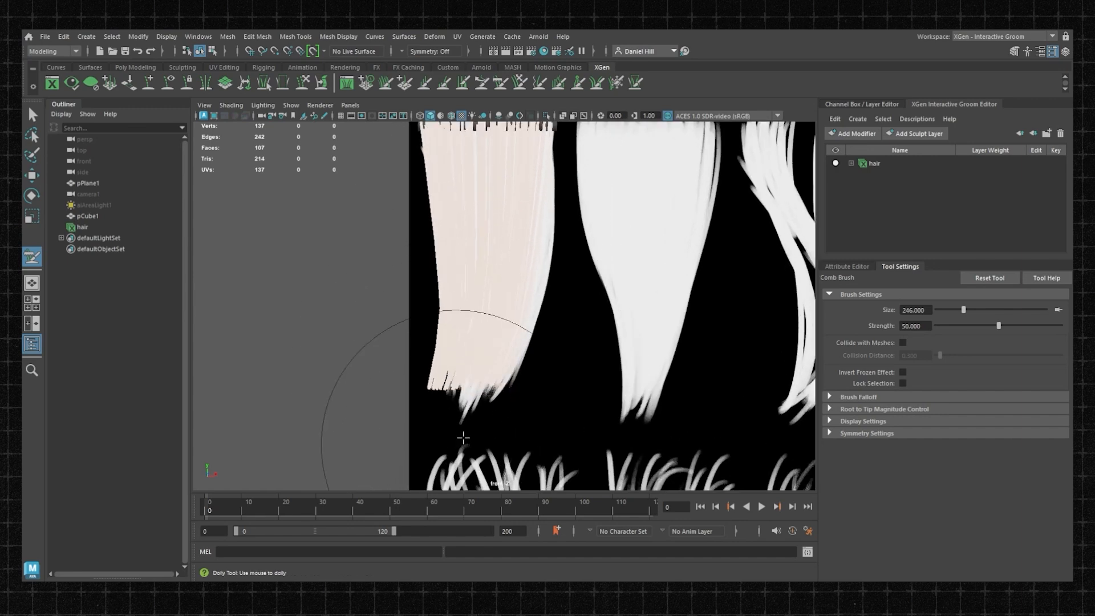
pyautogui.keyDown('alt'); pyautogui.moveTo(436, 227); pyautogui.dragTo(413, 223, button='right'); pyautogui.keyUp('alt')
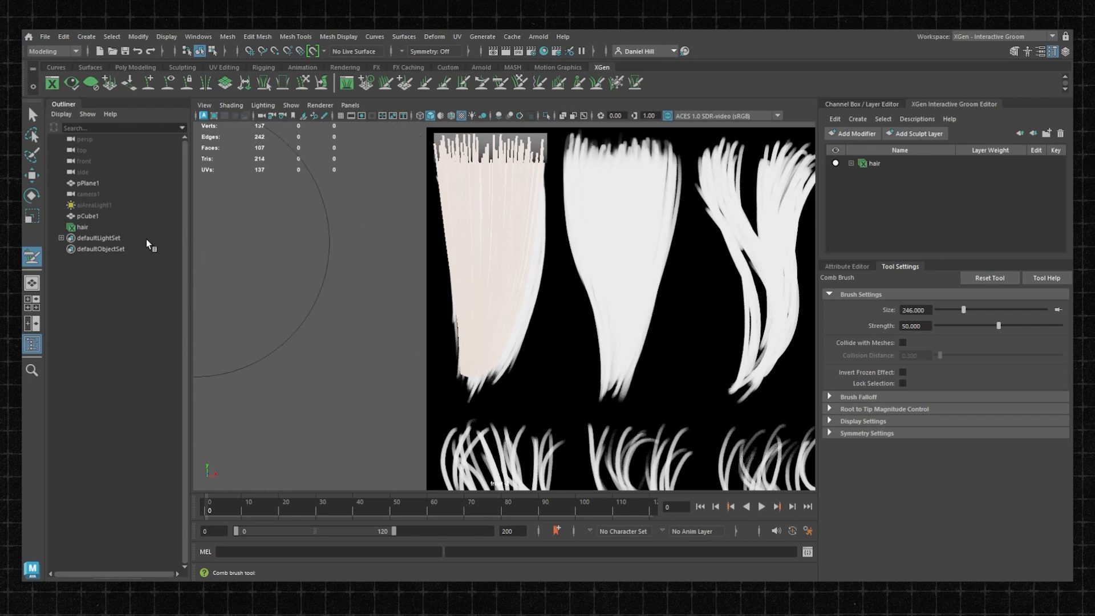
# Step: Select the hair description and assign a new Lambert material to it
pyautogui.click(86, 228)
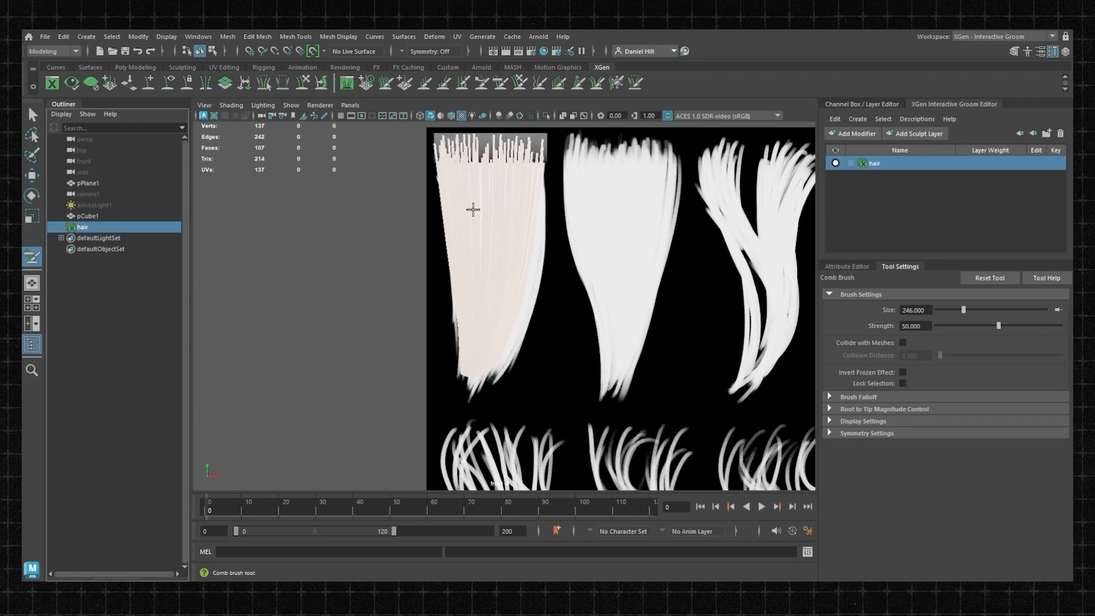
pyautogui.click(32, 115)
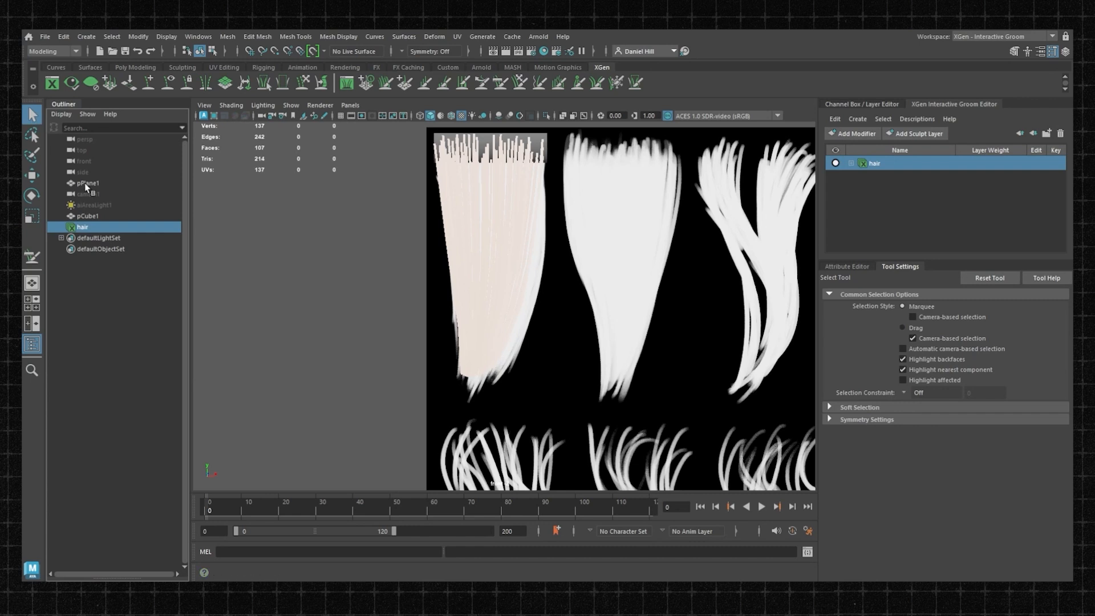
pyautogui.rightClick(486, 222)
pyautogui.click(488, 502)
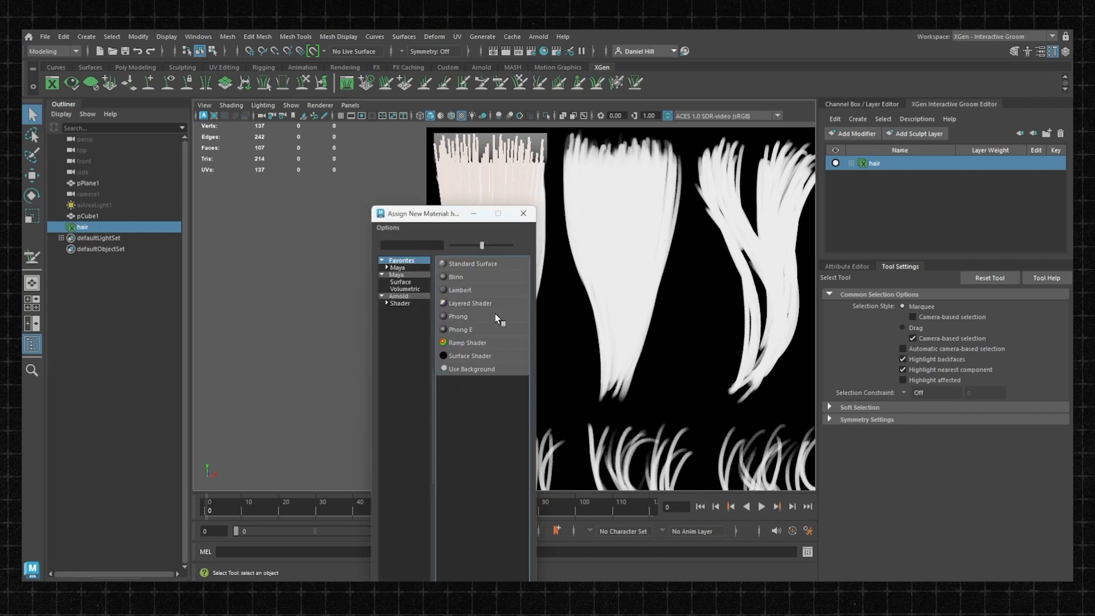
pyautogui.click(457, 290)
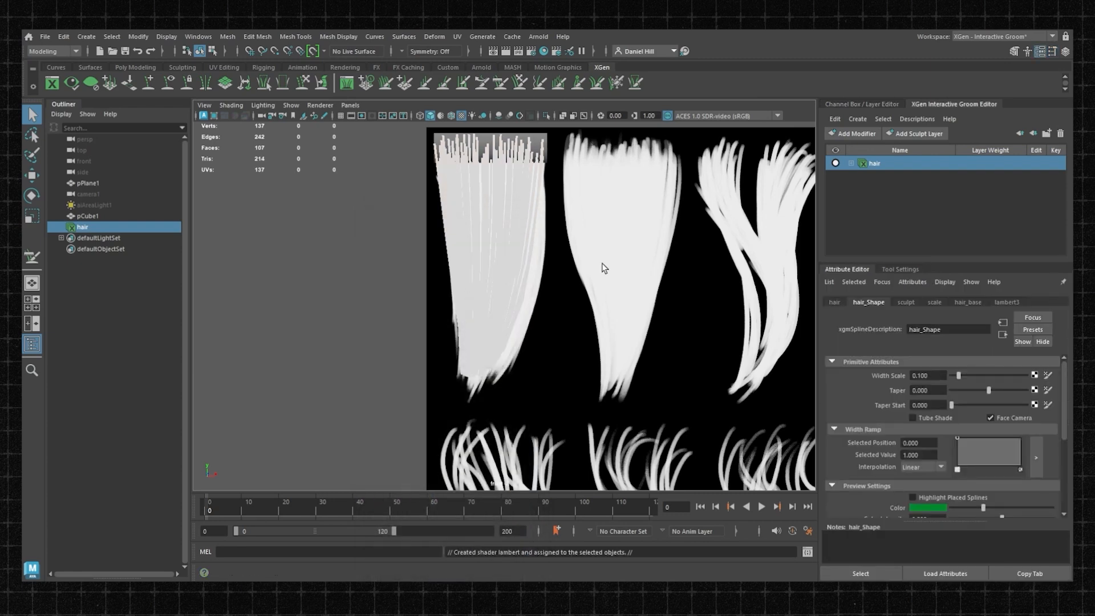
# Step: Set the color of the hair's Lambert material to dark red
pyautogui.click(835, 303)
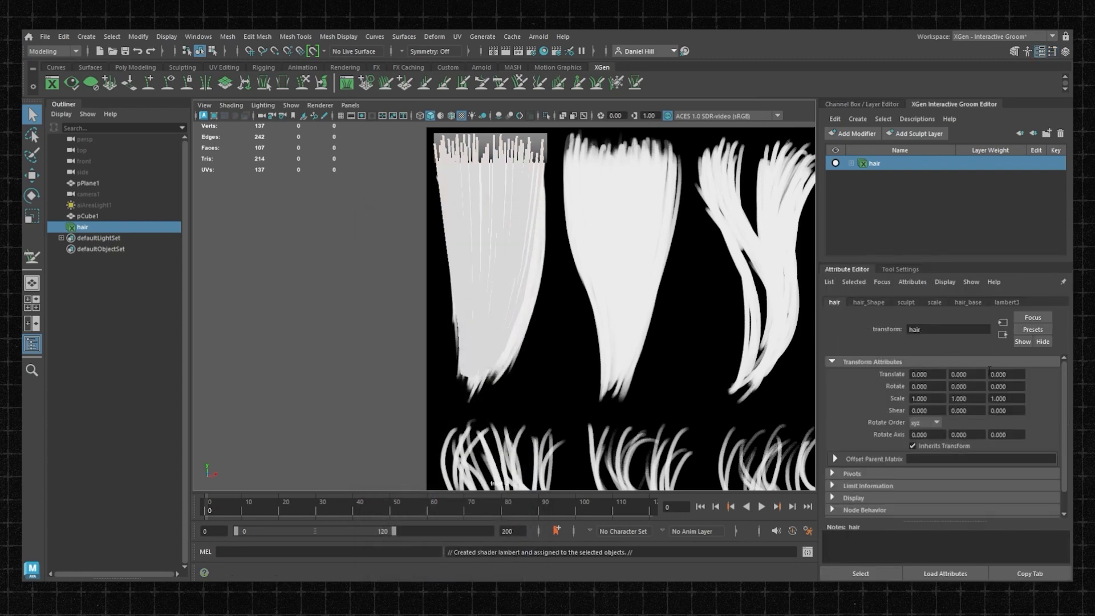
pyautogui.click(1006, 303)
pyautogui.click(929, 426)
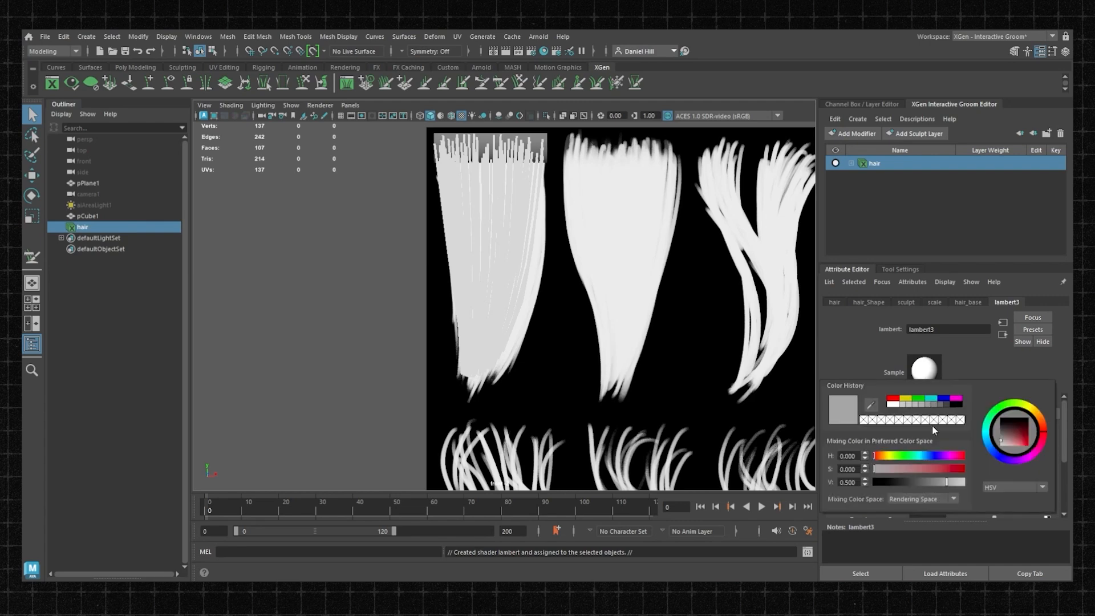
pyautogui.click(962, 469)
pyautogui.moveTo(947, 482); pyautogui.dragTo(983, 458)
pyautogui.moveTo(383, 236)
pyautogui.keyDown('alt'); pyautogui.mouseDown(button='right')
pyautogui.moveTo(367, 230)
pyautogui.moveTo(398, 239)
pyautogui.mouseUp(button='right'); pyautogui.keyUp('alt')
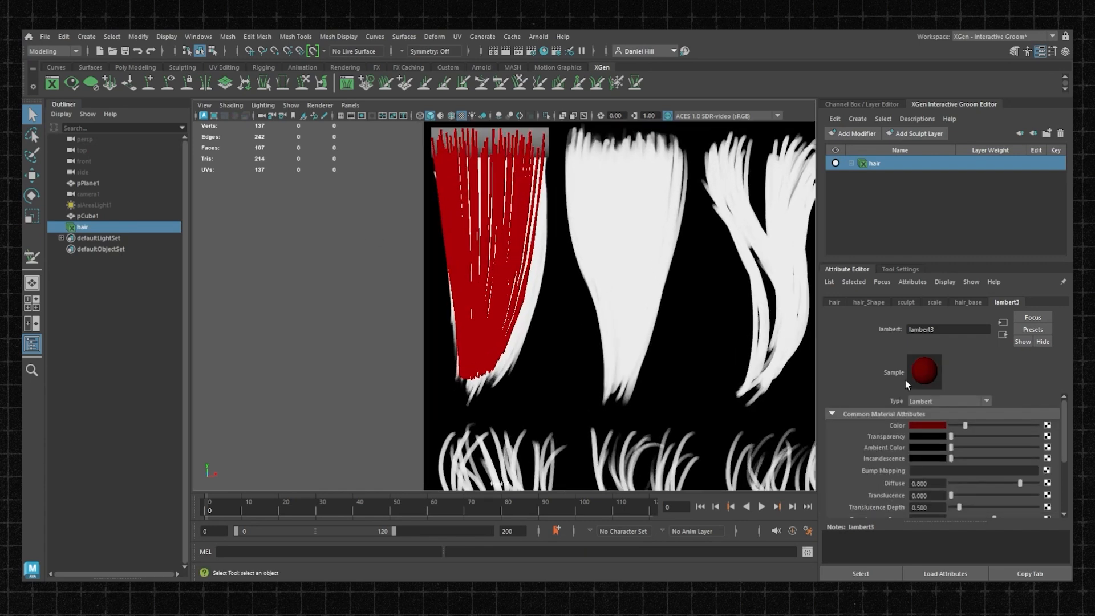
# Step: Brighten the hair's Lambert color to a more vivid red and reselect the hair description
pyautogui.moveTo(965, 425)
pyautogui.mouseDown()
pyautogui.moveTo(988, 427)
pyautogui.moveTo(973, 429)
pyautogui.mouseUp()
pyautogui.keyDown('alt'); pyautogui.moveTo(302, 209); pyautogui.dragTo(325, 204, button='right'); pyautogui.keyUp('alt')
pyautogui.keyDown('alt'); pyautogui.moveTo(325, 204); pyautogui.dragTo(360, 264, button='middle'); pyautogui.keyUp('alt')
pyautogui.click(389, 205)
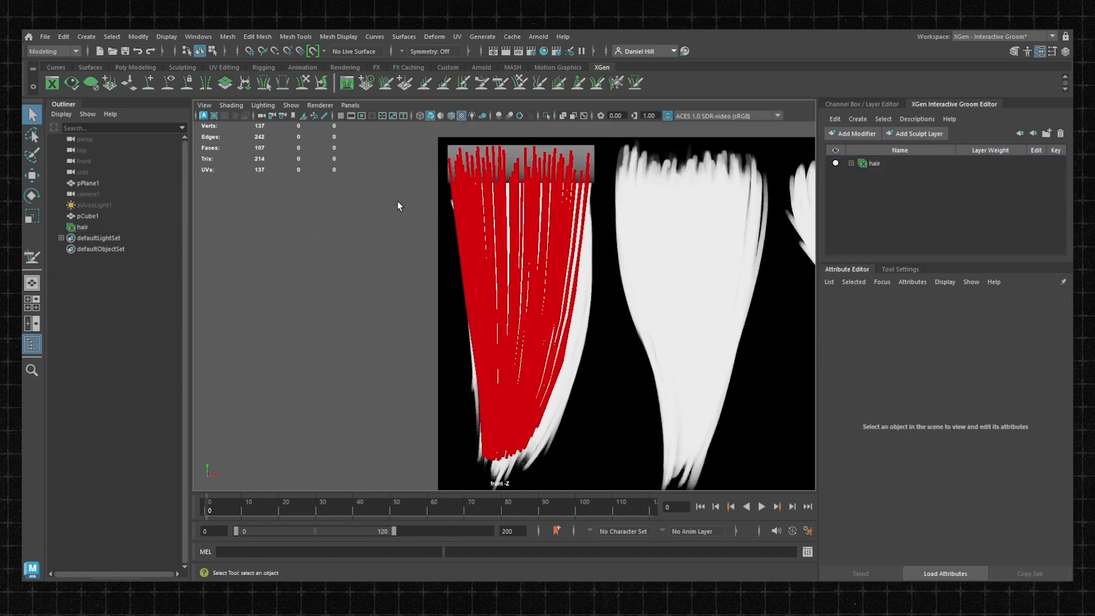
pyautogui.click(515, 207)
pyautogui.click(379, 205)
pyautogui.click(864, 165)
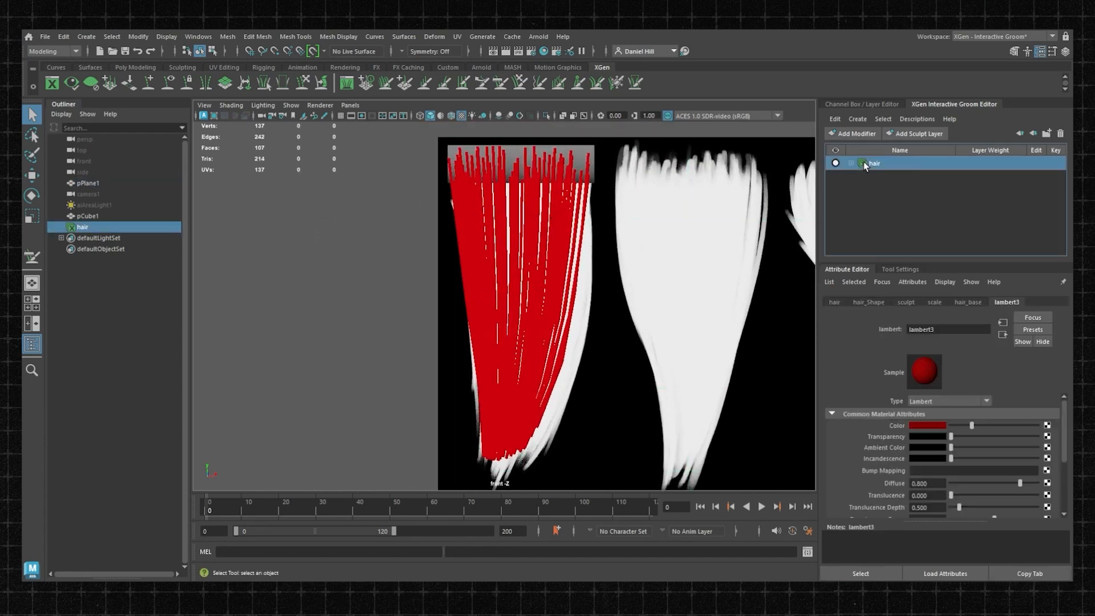
# Step: Inspect the width and shape of the red hair splines up close at their roots and tips
pyautogui.keyDown('alt'); pyautogui.moveTo(442, 261); pyautogui.dragTo(426, 207, button='middle'); pyautogui.keyUp('alt')
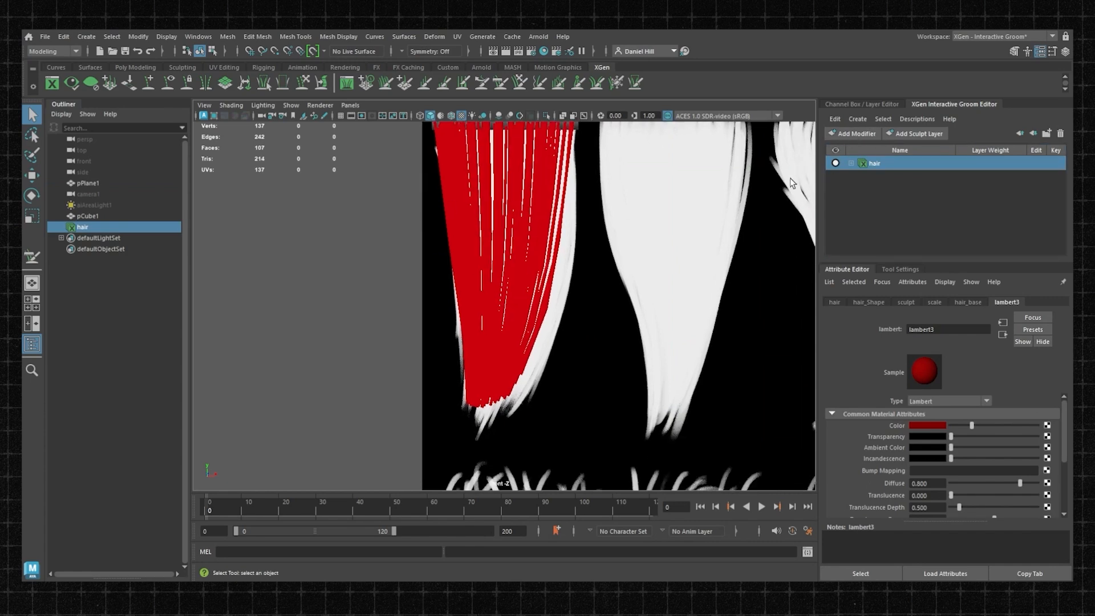
pyautogui.keyDown('alt'); pyautogui.moveTo(543, 198); pyautogui.dragTo(556, 296, button='middle'); pyautogui.keyUp('alt')
pyautogui.scroll(5, 529, 200)
pyautogui.keyDown('alt'); pyautogui.moveTo(527, 200); pyautogui.dragTo(501, 272, button='middle'); pyautogui.keyUp('alt')
pyautogui.scroll(4, 502, 206)
pyautogui.scroll(3, 502, 209)
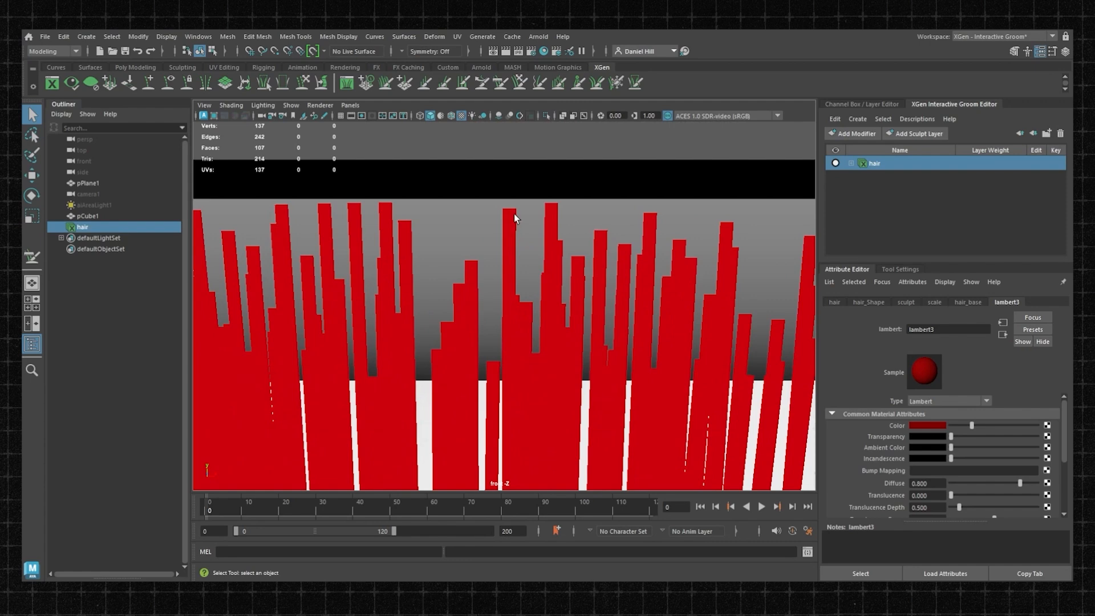
pyautogui.scroll(3, 502, 211)
pyautogui.keyDown('alt'); pyautogui.moveTo(509, 205); pyautogui.dragTo(512, 305, button='middle'); pyautogui.keyUp('alt')
pyautogui.scroll(4, 512, 304)
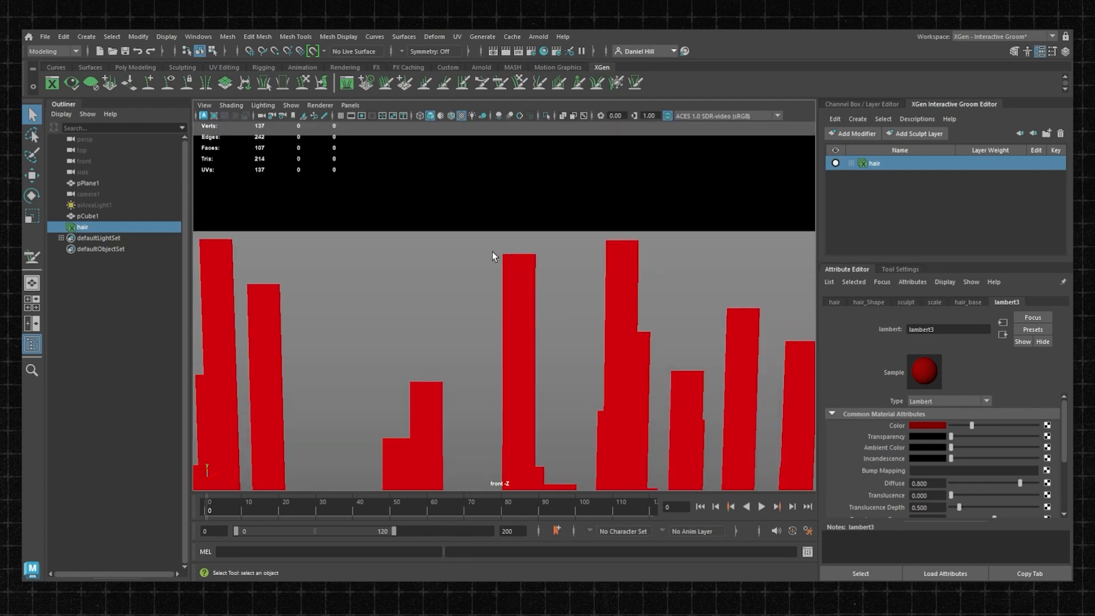
pyautogui.scroll(-10, 515, 284)
pyautogui.scroll(4, 506, 291)
pyautogui.keyDown('alt'); pyautogui.moveTo(492, 468); pyautogui.dragTo(505, 344, button='middle'); pyautogui.keyUp('alt')
pyautogui.scroll(7, 504, 345)
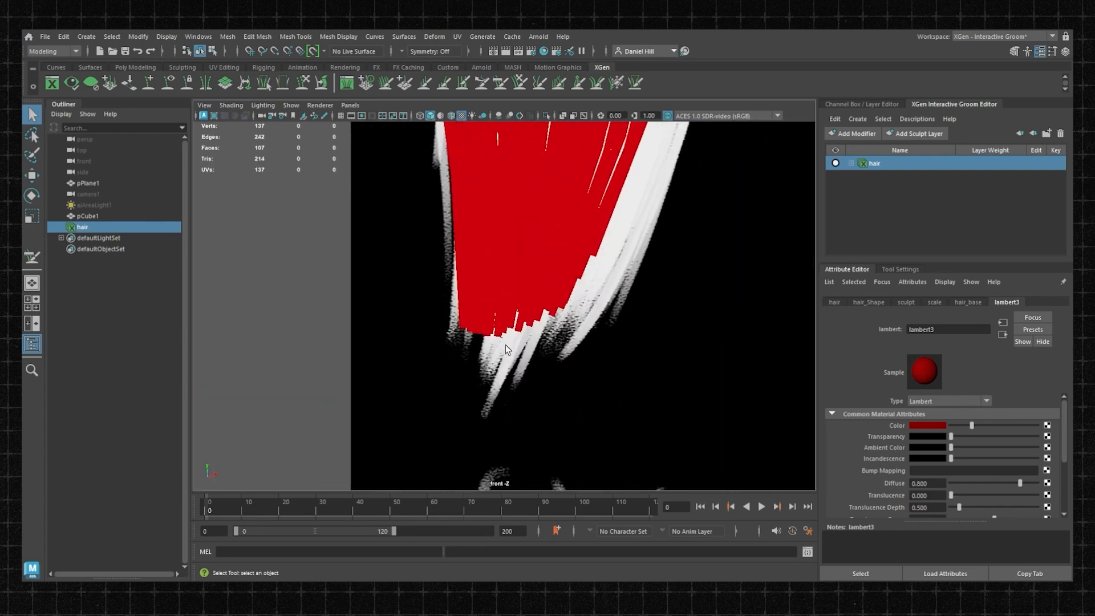
pyautogui.scroll(-10, 531, 356)
pyautogui.keyDown('alt'); pyautogui.moveTo(515, 257); pyautogui.dragTo(517, 343, button='middle'); pyautogui.keyUp('alt')
pyautogui.scroll(3, 517, 343)
pyautogui.keyDown('alt'); pyautogui.moveTo(556, 179); pyautogui.dragTo(522, 175, button='middle'); pyautogui.keyUp('alt')
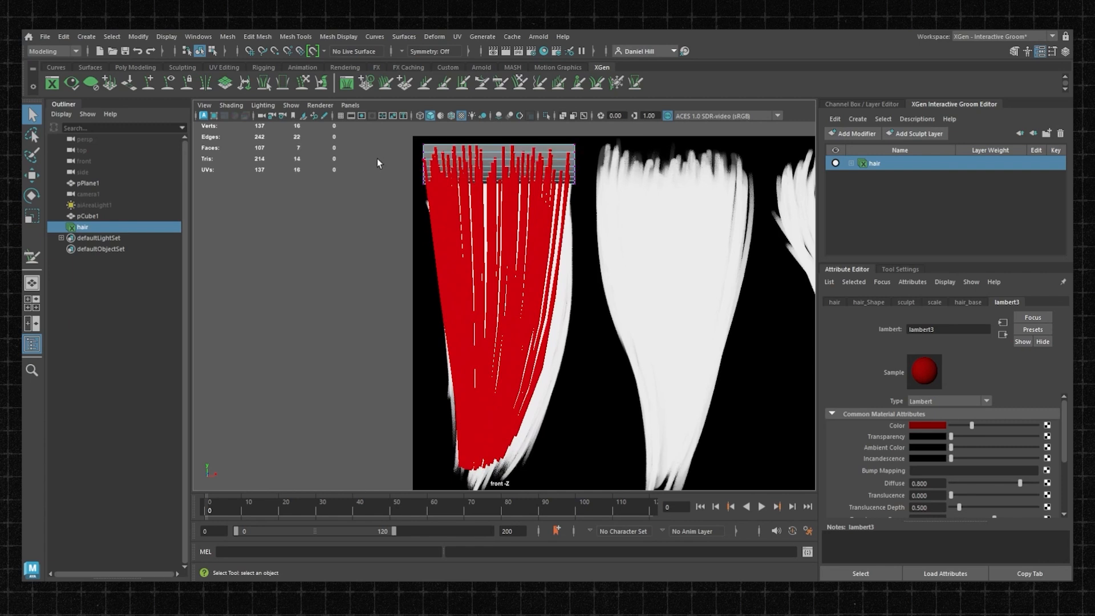
# Step: Return to object mode, select the hair description and expand it to list its sculpt, scale and hair_base nodes
pyautogui.click(347, 164)
pyautogui.moveTo(347, 164); pyautogui.dragTo(395, 146, button='right')
pyautogui.press('w')
pyautogui.click(463, 193)
pyautogui.click(112, 227)
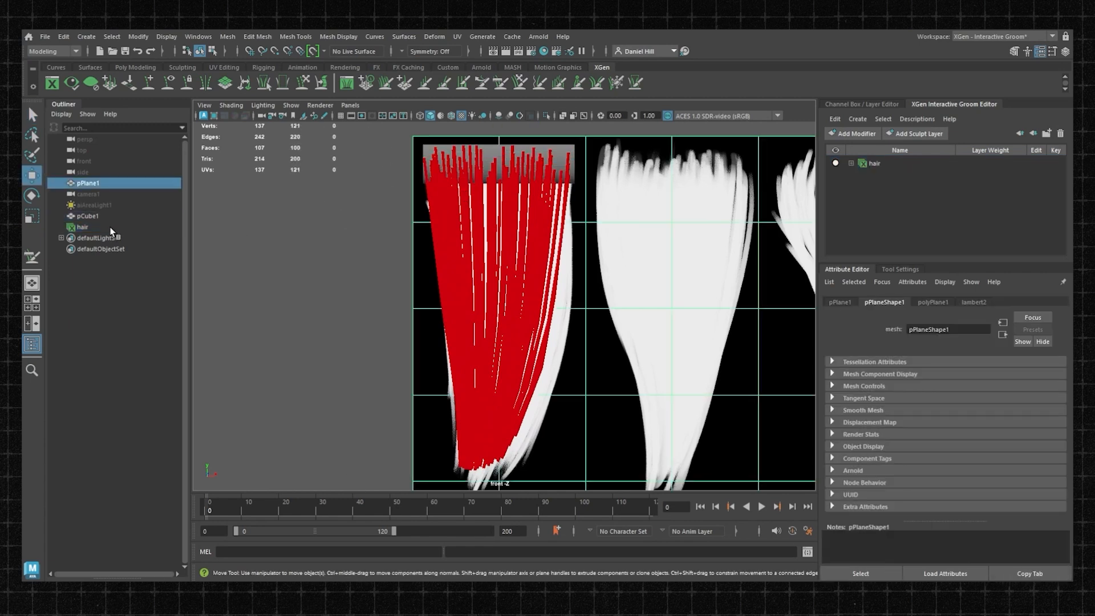
pyautogui.click(852, 164)
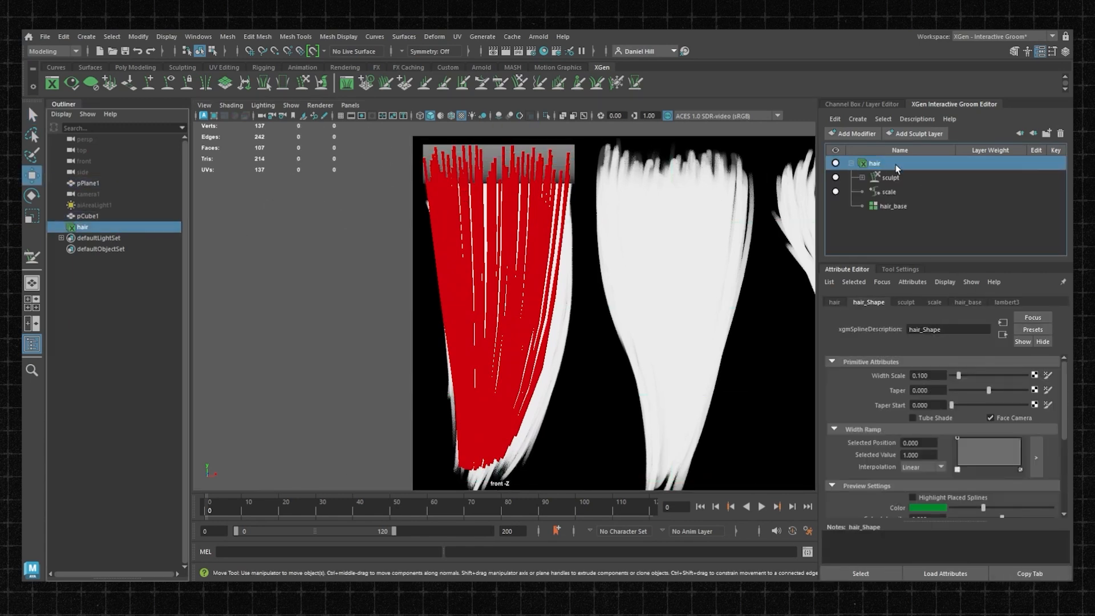
pyautogui.click(852, 163)
pyautogui.click(852, 163)
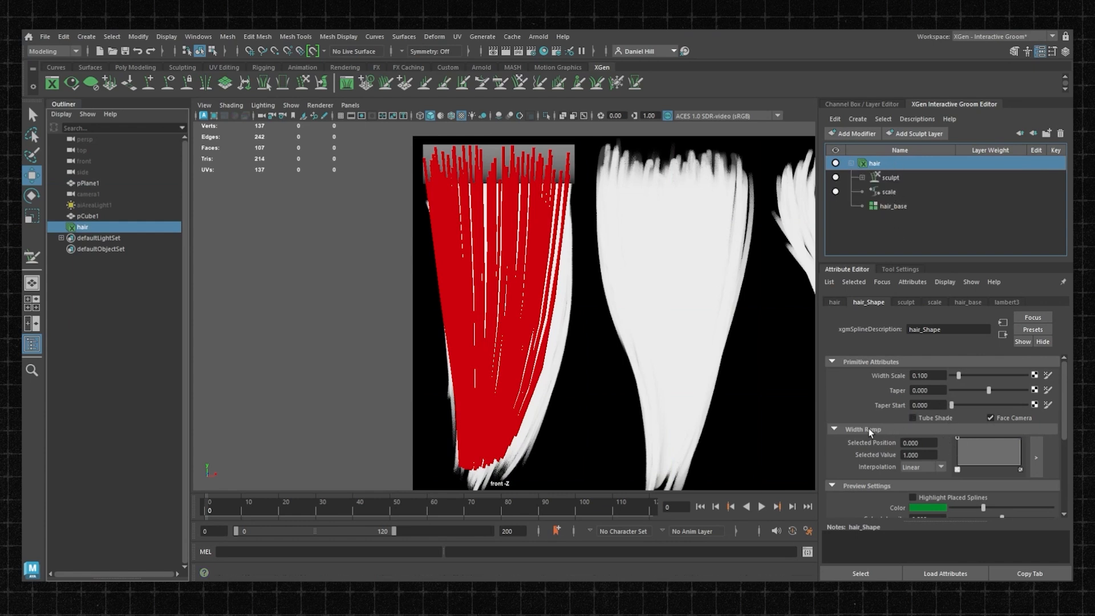
# Step: Shape the hair's width ramp with value 0.280 at the start, 0.780 at position 0.487 and 0.360 at the end
pyautogui.scroll(-2, 875, 432)
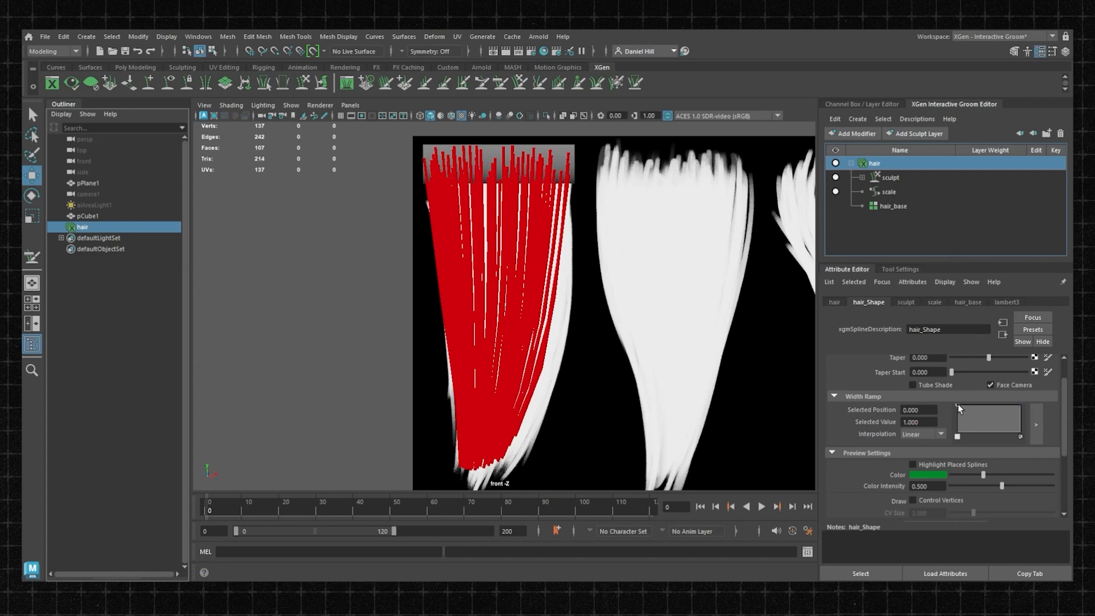
pyautogui.moveTo(958, 406); pyautogui.dragTo(958, 424)
pyautogui.click(988, 410)
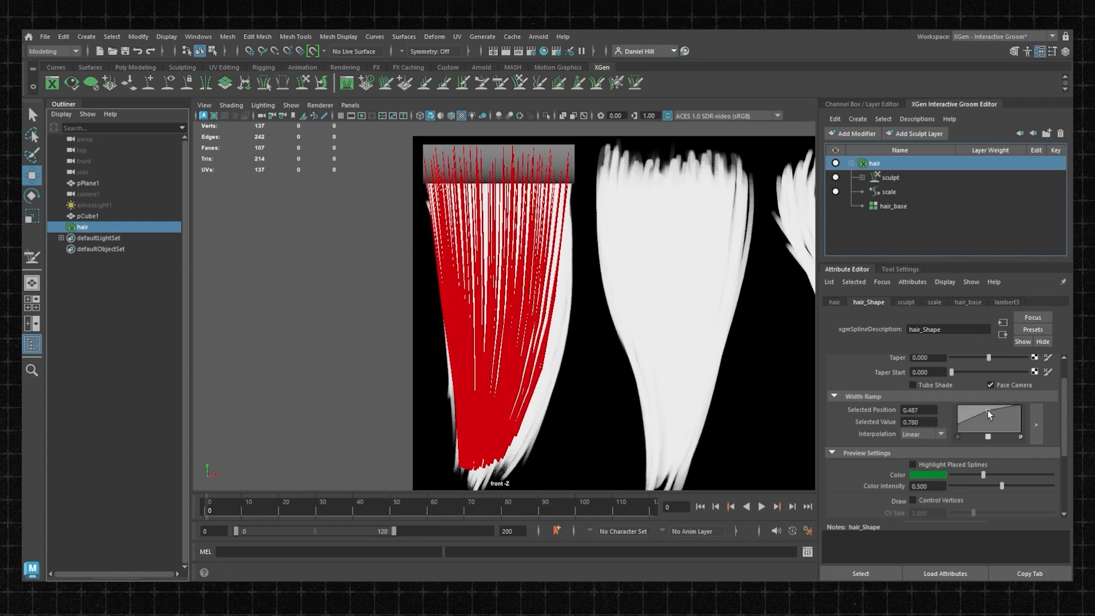
pyautogui.moveTo(1021, 406); pyautogui.dragTo(1024, 423)
pyautogui.scroll(5, 534, 245)
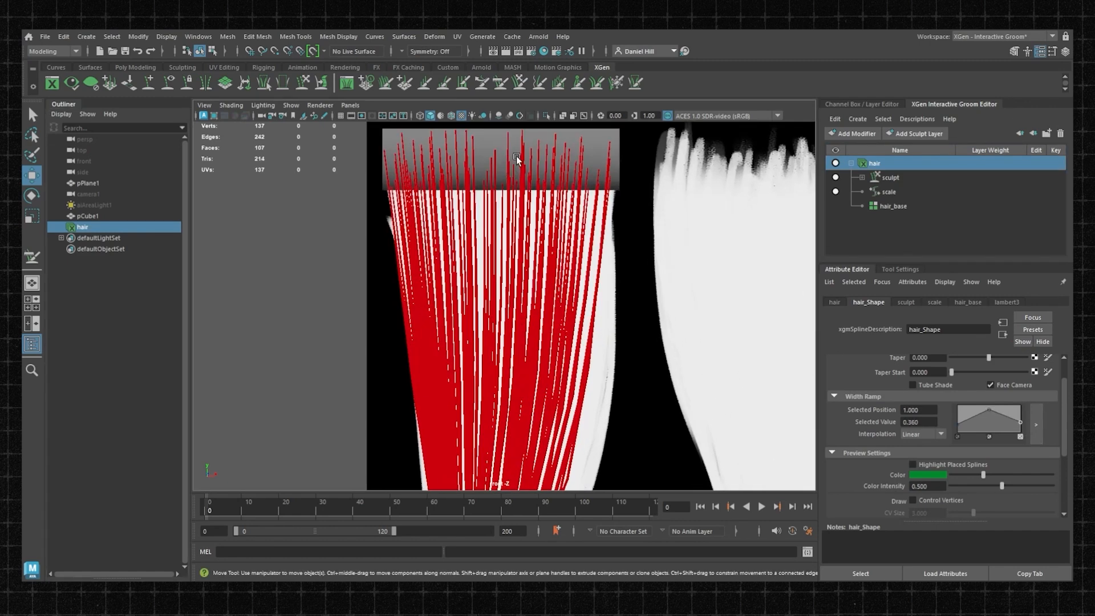
pyautogui.scroll(-4, 480, 286)
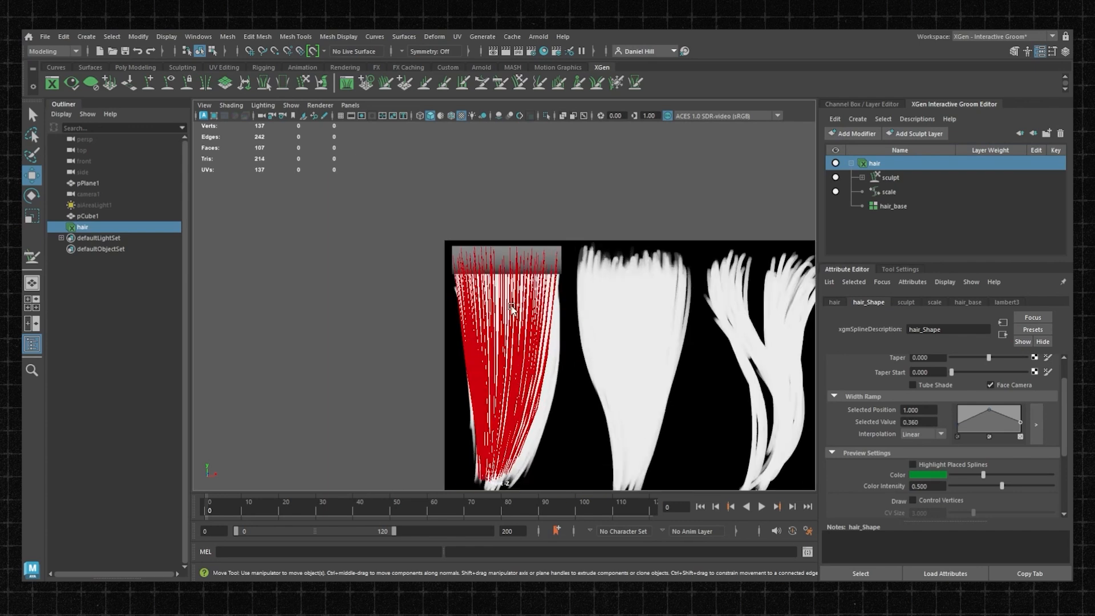
pyautogui.keyDown('alt'); pyautogui.moveTo(511, 304); pyautogui.dragTo(532, 193, button='middle'); pyautogui.keyUp('alt')
pyautogui.scroll(2, 506, 369)
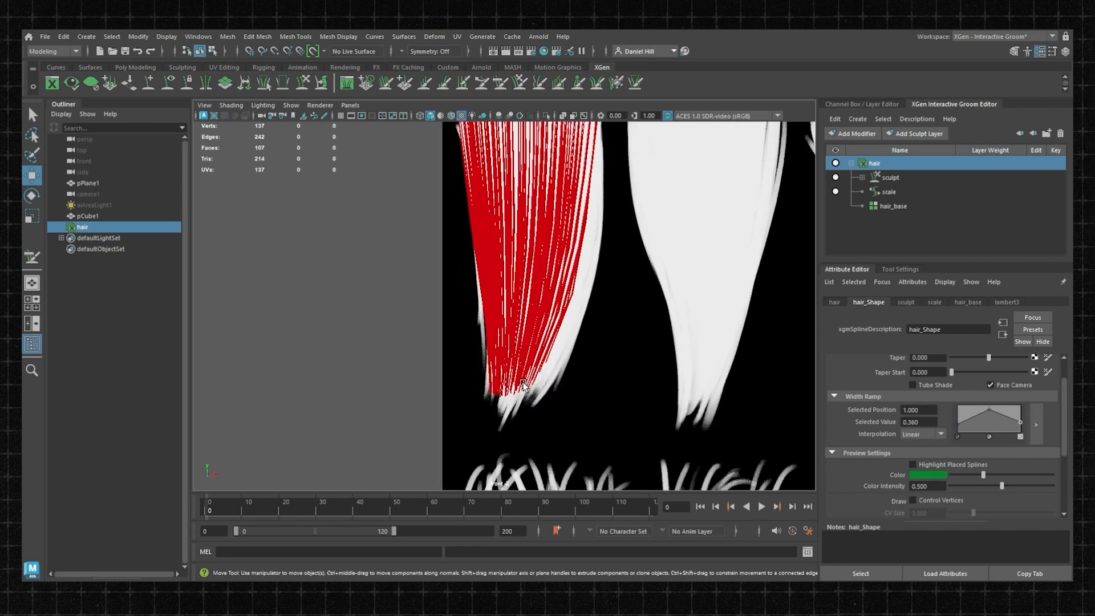
pyautogui.scroll(-3, 611, 281)
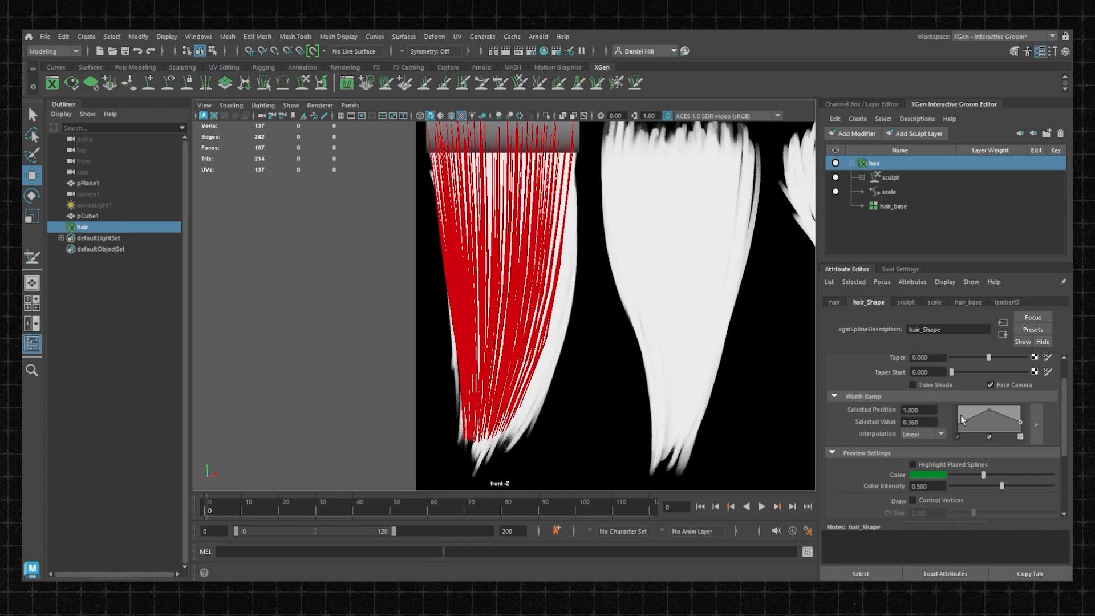
# Step: Add two width ramp points with value 0.660 at positions 0.217 and 0.800
pyautogui.click(971, 415)
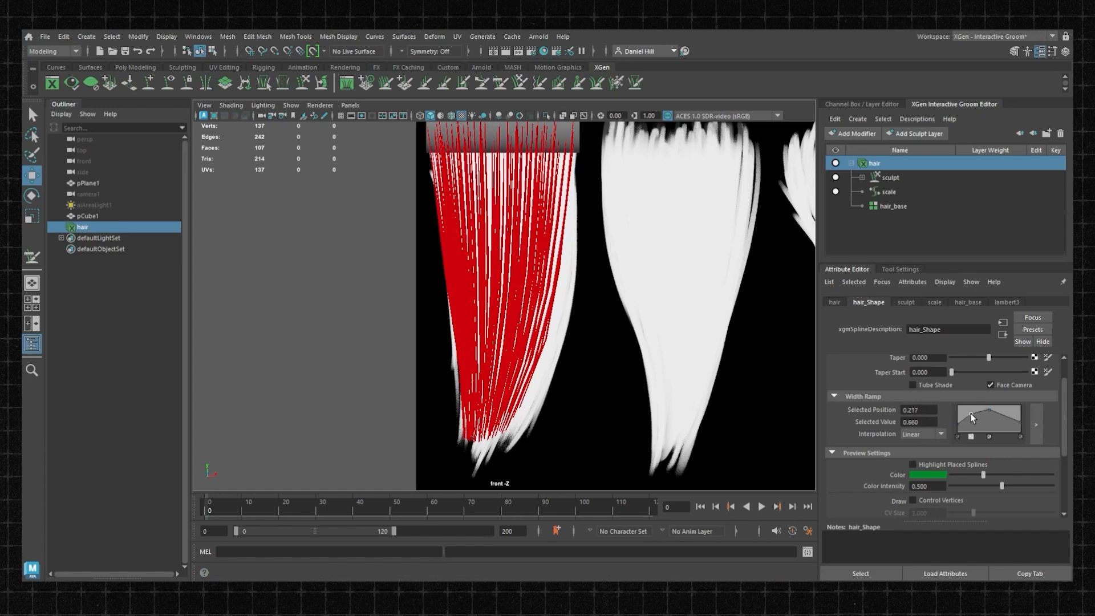
pyautogui.click(1008, 416)
pyautogui.moveTo(1001, 412); pyautogui.dragTo(998, 410)
pyautogui.hotkey('ctrl', 'z')
pyautogui.hotkey('ctrl', 'z')
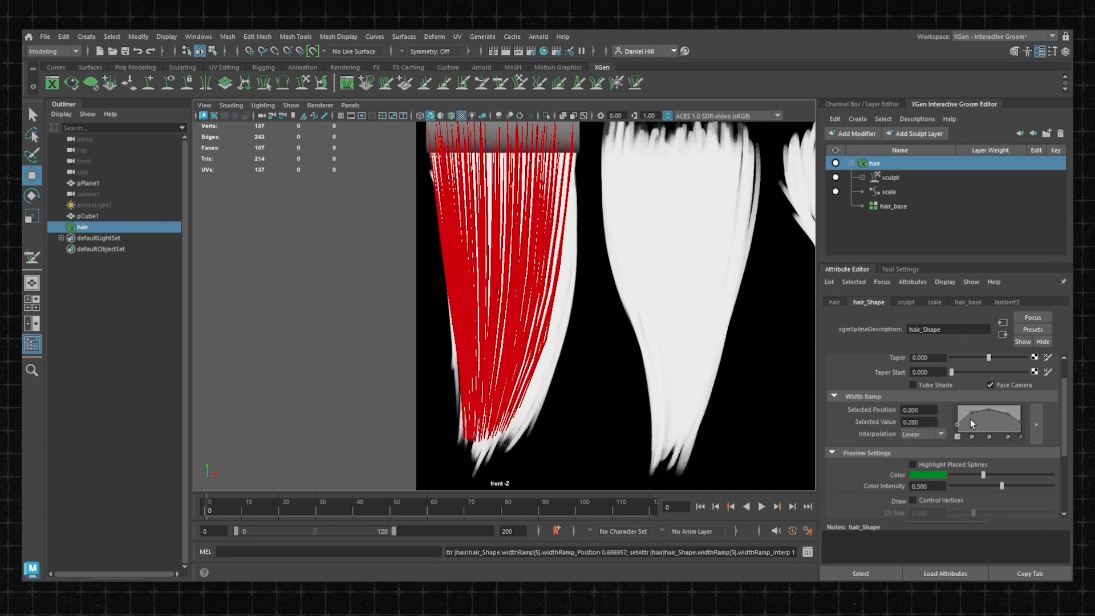
# Step: Set the interpolation of the width ramp's start point and three inner points to Spline
pyautogui.click(932, 435)
pyautogui.click(924, 466)
pyautogui.hotkey('ctrl', 'z')
pyautogui.click(912, 437)
pyautogui.click(920, 477)
pyautogui.click(972, 412)
pyautogui.click(925, 436)
pyautogui.click(989, 410)
pyautogui.click(913, 435)
pyautogui.click(920, 477)
pyautogui.click(1008, 414)
pyautogui.click(913, 434)
pyautogui.click(920, 477)
# Step: Move the second width ramp point to position 0.296 with value 0.820
pyautogui.scroll(-2, 506, 267)
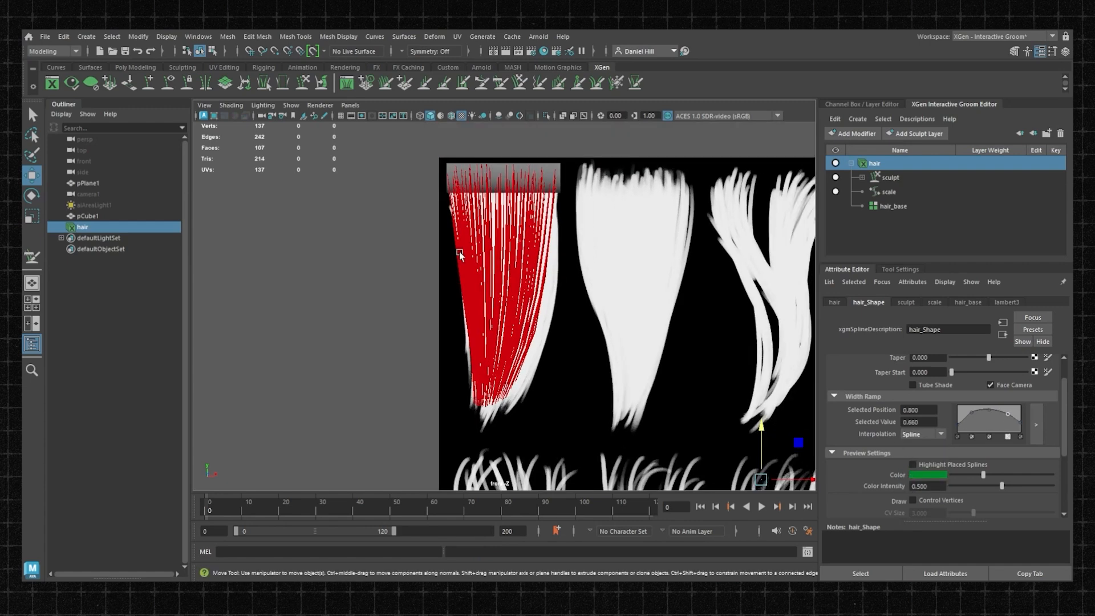
pyautogui.keyDown('alt'); pyautogui.moveTo(399, 193); pyautogui.dragTo(394, 217, button='middle'); pyautogui.keyUp('alt')
pyautogui.scroll(1, 966, 453)
pyautogui.scroll(-1, 965, 451)
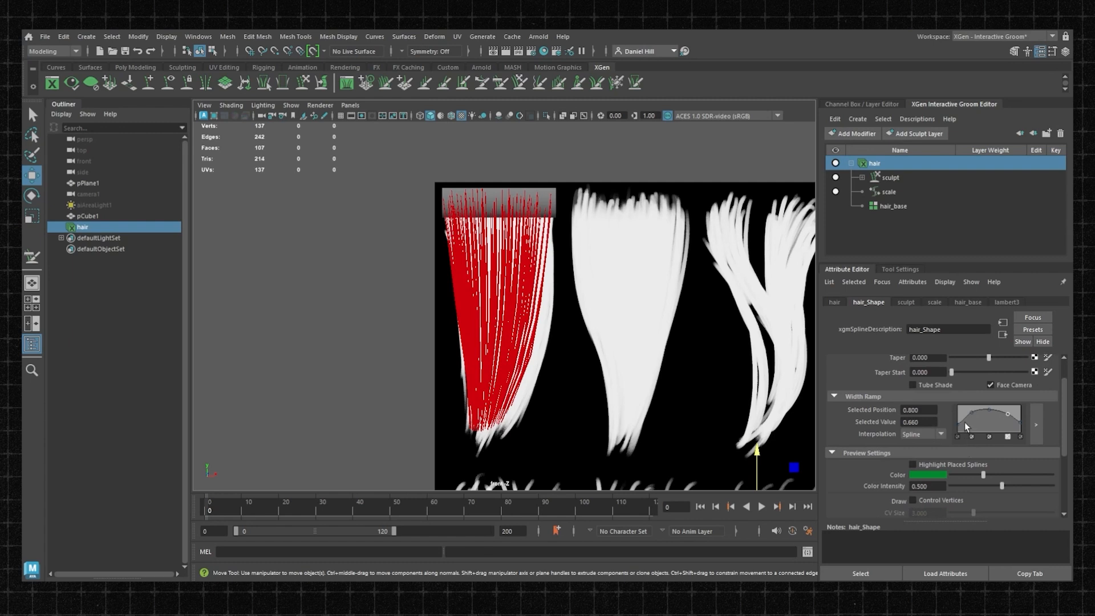
pyautogui.click(974, 414)
pyautogui.moveTo(974, 414); pyautogui.dragTo(975, 411)
pyautogui.moveTo(975, 409); pyautogui.dragTo(975, 407)
# Step: Lower the width ramp's start point slightly and set its end point's value to 0.240
pyautogui.scroll(5, 499, 189)
pyautogui.scroll(3, 499, 188)
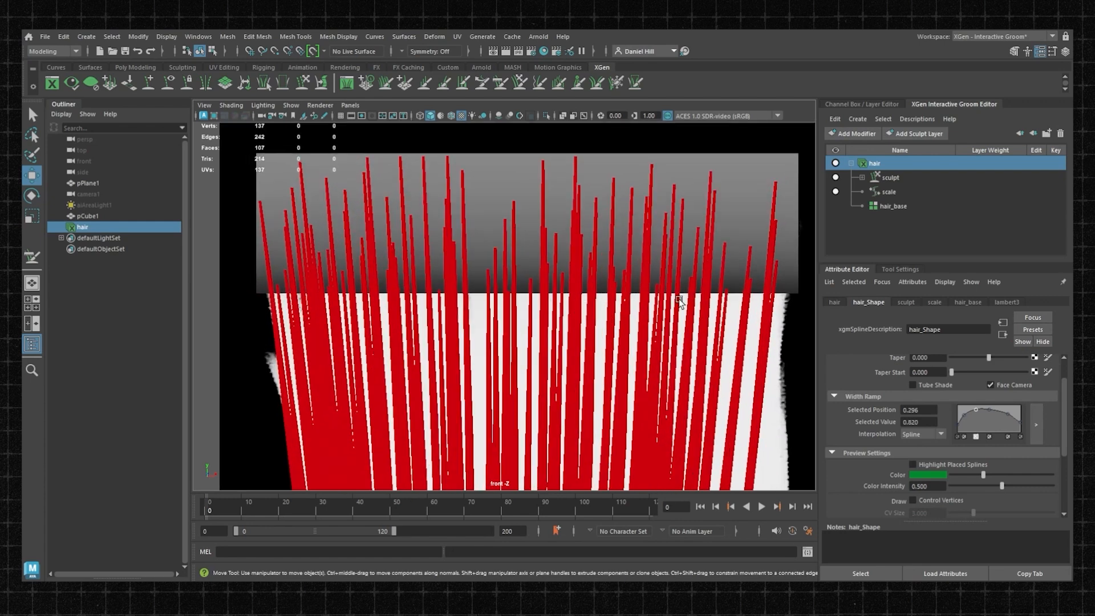
pyautogui.moveTo(957, 424); pyautogui.dragTo(957, 427)
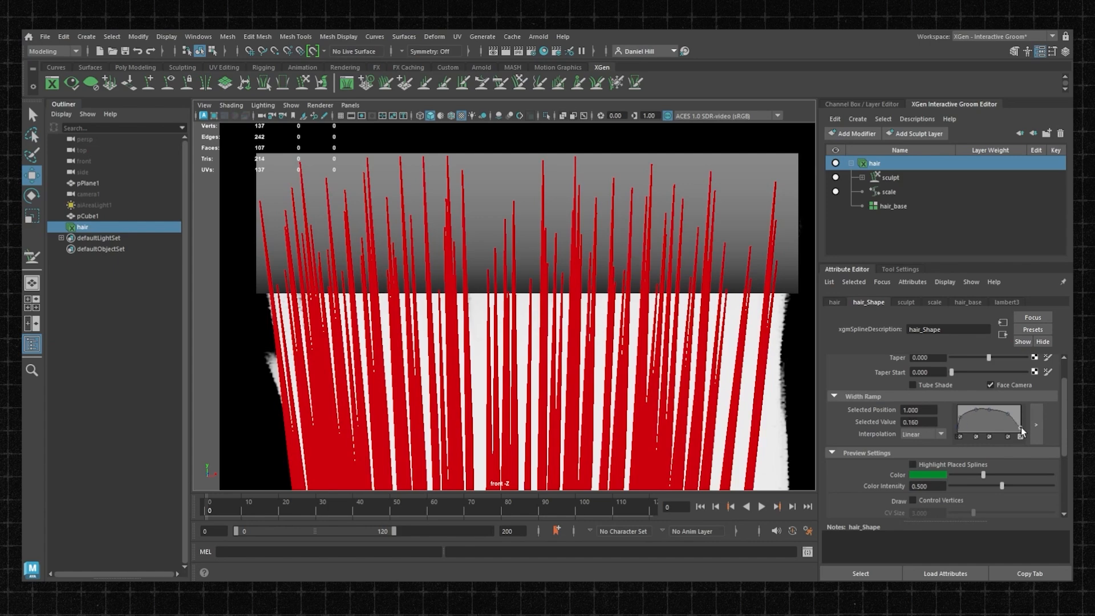
pyautogui.scroll(-5, 540, 316)
pyautogui.scroll(3, 540, 315)
pyautogui.scroll(-4, 540, 315)
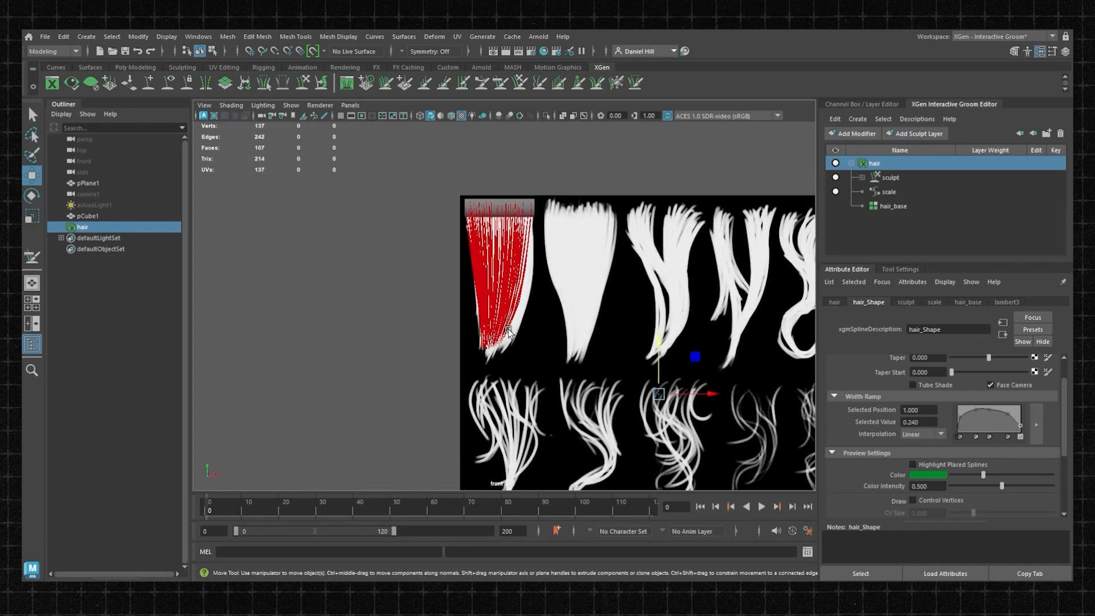
# Step: Bend the lower ends of the hair splines sideways toward the second clump with the Comb brush
pyautogui.scroll(1, 541, 316)
pyautogui.scroll(2, 572, 357)
pyautogui.scroll(4, 573, 344)
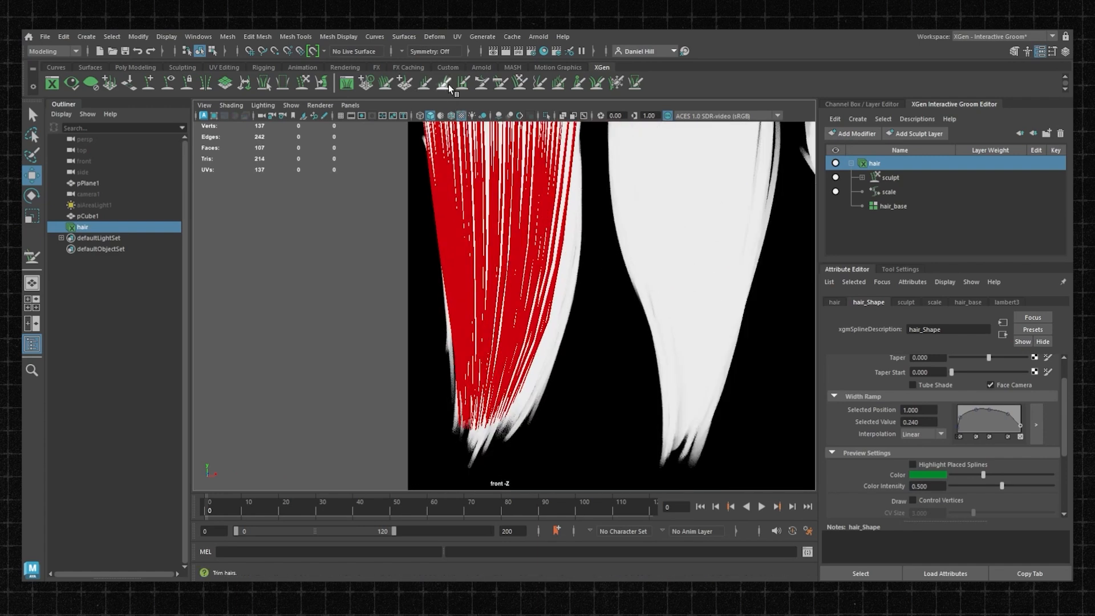
pyautogui.click(502, 88)
pyautogui.moveTo(440, 363); pyautogui.dragTo(540, 347)
pyautogui.keyDown('alt'); pyautogui.moveTo(541, 348); pyautogui.dragTo(546, 302, button='middle'); pyautogui.keyUp('alt')
pyautogui.scroll(-3, 546, 302)
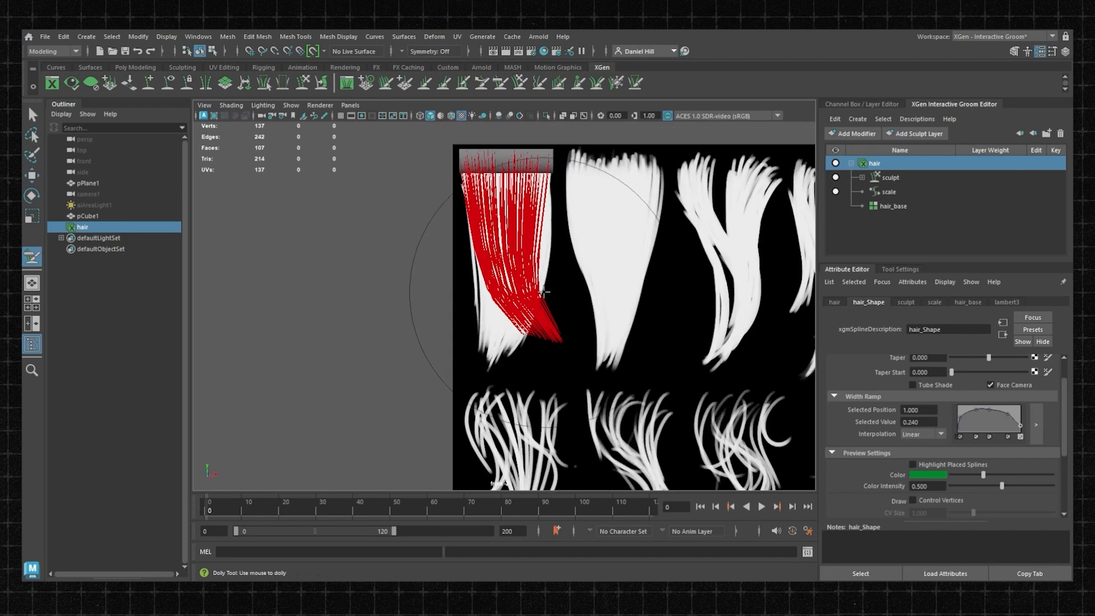
pyautogui.scroll(3, 500, 292)
pyautogui.scroll(-1, 499, 291)
pyautogui.moveTo(533, 315)
pyautogui.mouseDown()
pyautogui.moveTo(572, 350)
pyautogui.moveTo(591, 250)
pyautogui.moveTo(547, 317)
pyautogui.moveTo(617, 403)
pyautogui.moveTo(663, 237)
pyautogui.moveTo(587, 310)
pyautogui.mouseUp()
pyautogui.scroll(1, 587, 310)
pyautogui.keyDown('alt'); pyautogui.moveTo(587, 302); pyautogui.dragTo(576, 342, button='middle'); pyautogui.keyUp('alt')
pyautogui.moveTo(576, 342); pyautogui.dragTo(565, 318)
pyautogui.scroll(3, 588, 315)
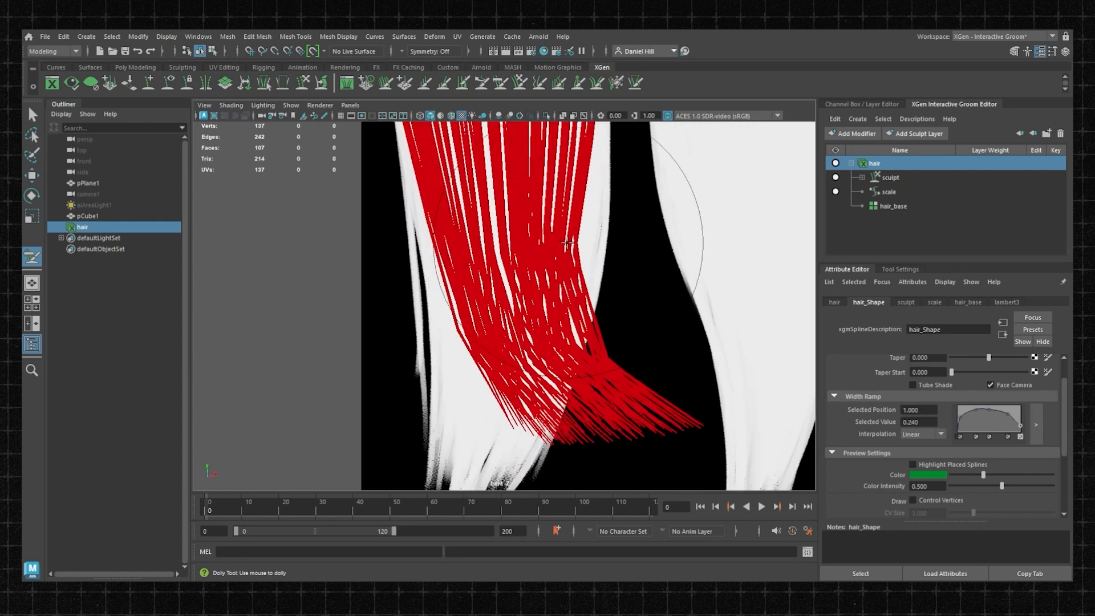
pyautogui.moveTo(612, 377); pyautogui.dragTo(664, 399)
pyautogui.moveTo(607, 298); pyautogui.dragTo(584, 338)
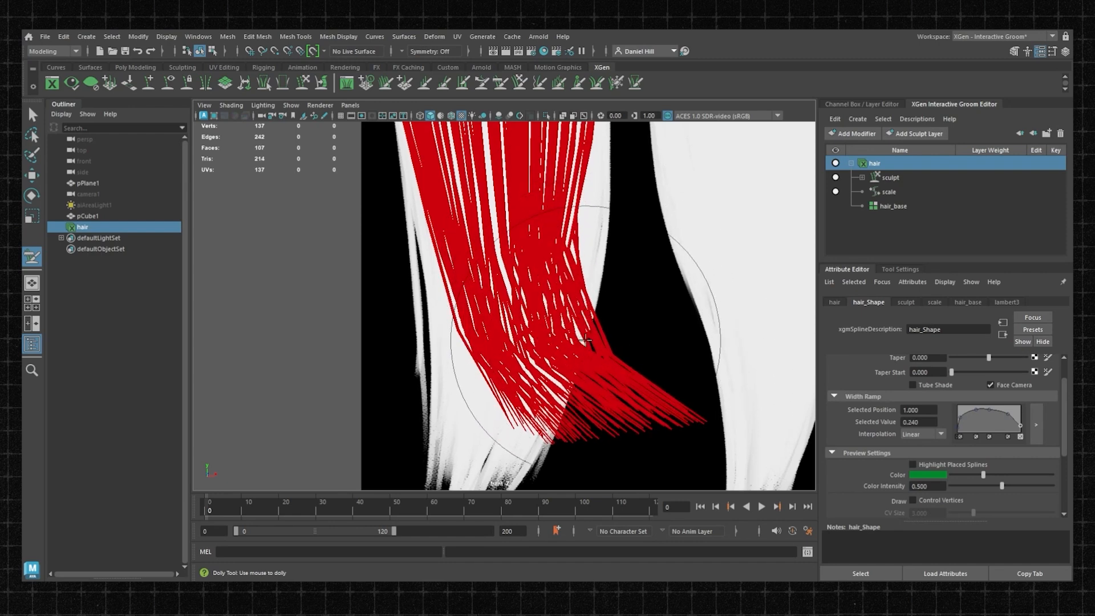
pyautogui.keyDown('alt'); pyautogui.moveTo(617, 331); pyautogui.dragTo(574, 281, button='middle'); pyautogui.keyUp('alt')
pyautogui.moveTo(575, 281); pyautogui.dragTo(607, 339)
pyautogui.keyDown('alt'); pyautogui.moveTo(607, 339); pyautogui.dragTo(593, 421, button='right'); pyautogui.keyUp('alt')
pyautogui.moveTo(591, 365); pyautogui.dragTo(611, 408)
pyautogui.moveTo(542, 268); pyautogui.dragTo(594, 349)
pyautogui.keyDown('alt'); pyautogui.moveTo(597, 354); pyautogui.dragTo(583, 314, button='middle'); pyautogui.keyUp('alt')
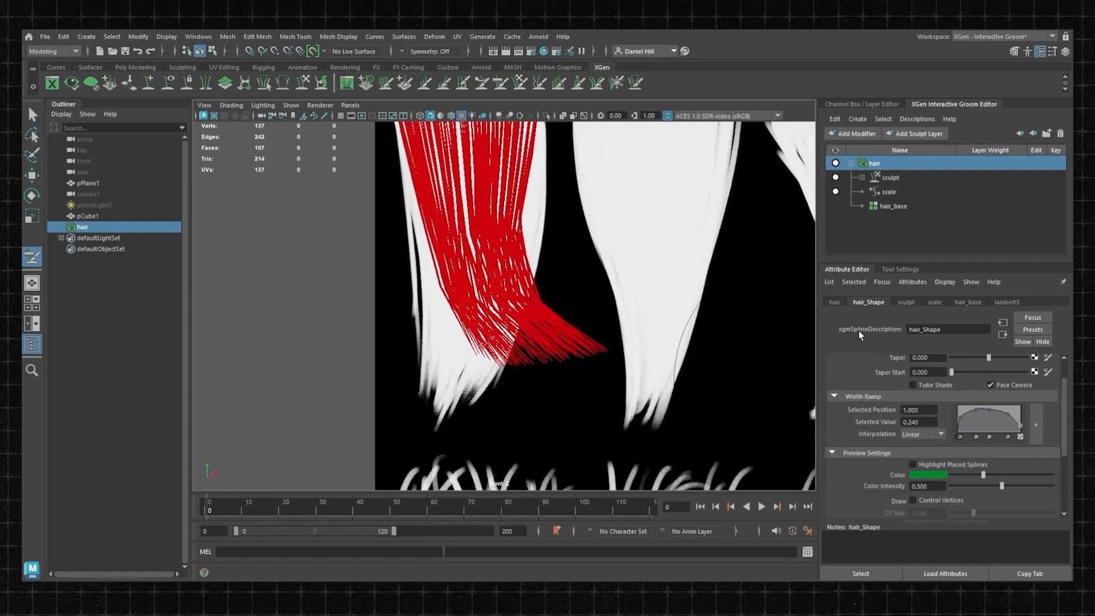
# Step: Set the CV Count of hair_base to 10 and rebuild the hair splines
pyautogui.scroll(-5, 870, 394)
pyautogui.scroll(4, 860, 371)
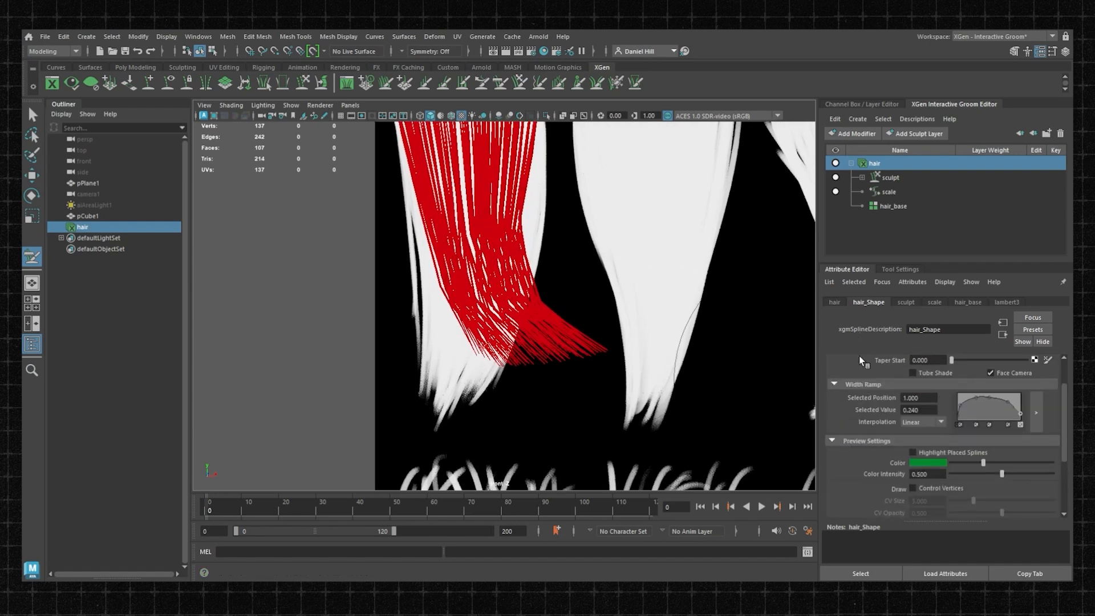
pyautogui.click(834, 301)
pyautogui.scroll(-1, 886, 388)
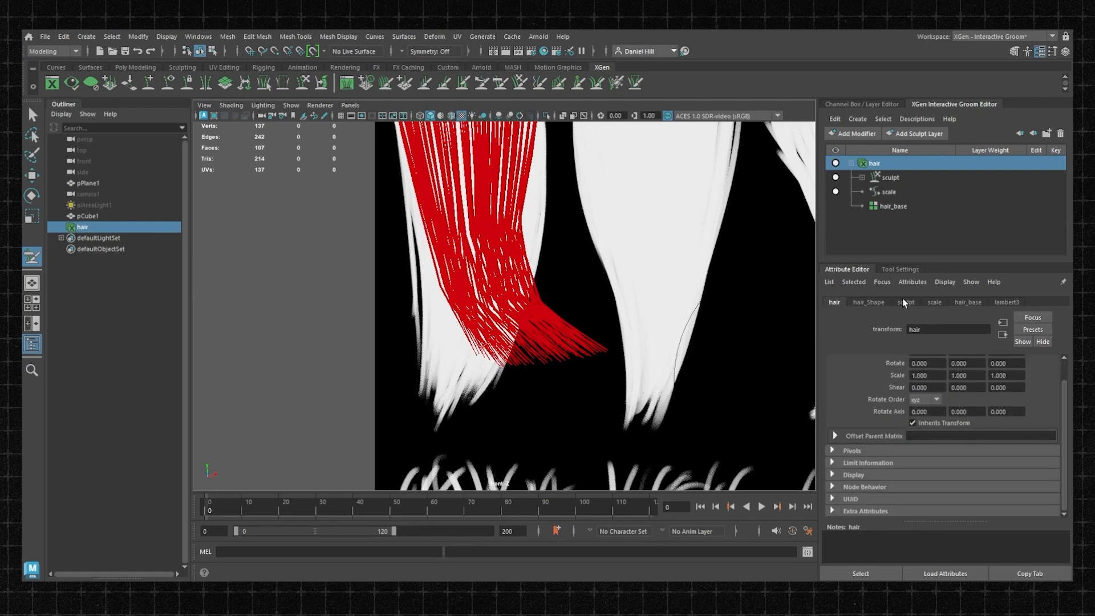
pyautogui.click(896, 207)
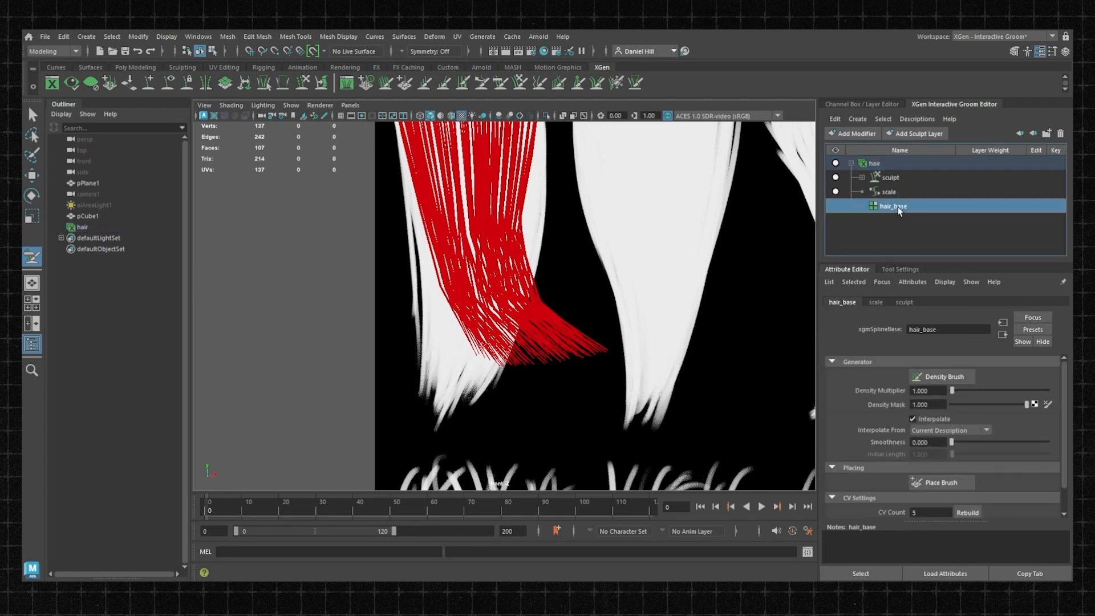
pyautogui.click(851, 164)
pyautogui.click(850, 164)
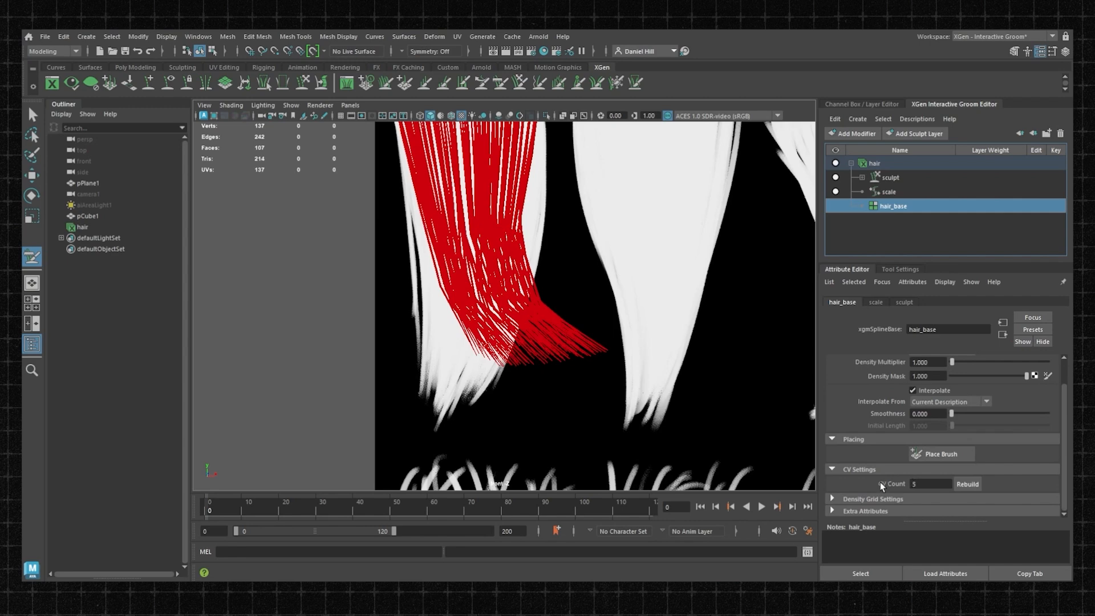
pyautogui.keyDown('alt'); pyautogui.moveTo(542, 285); pyautogui.dragTo(548, 313, button='middle'); pyautogui.keyUp('alt')
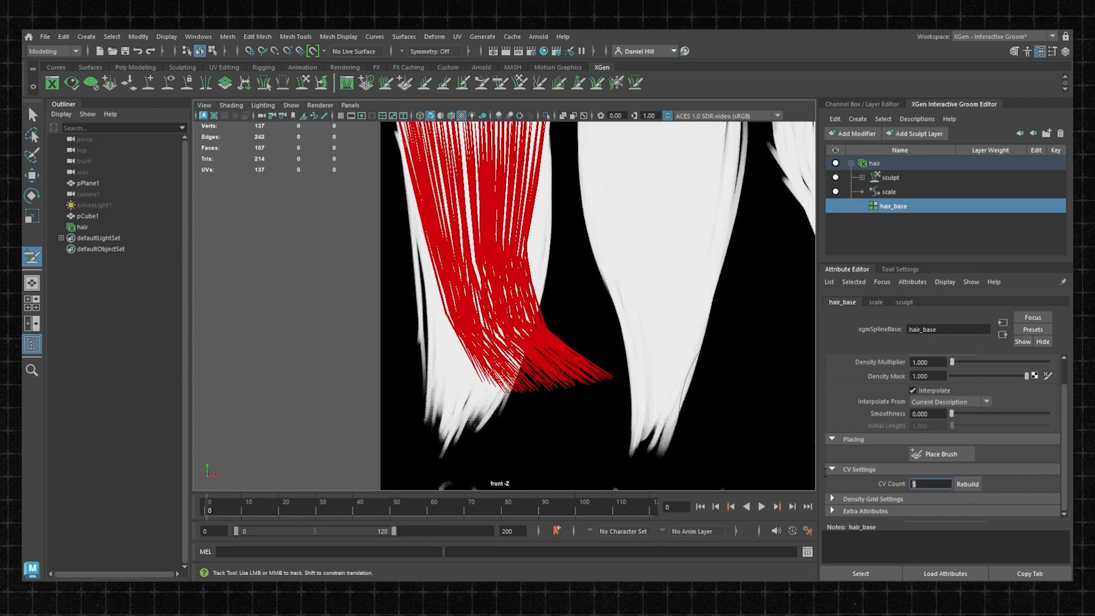
pyautogui.write('10')
pyautogui.press('Return')
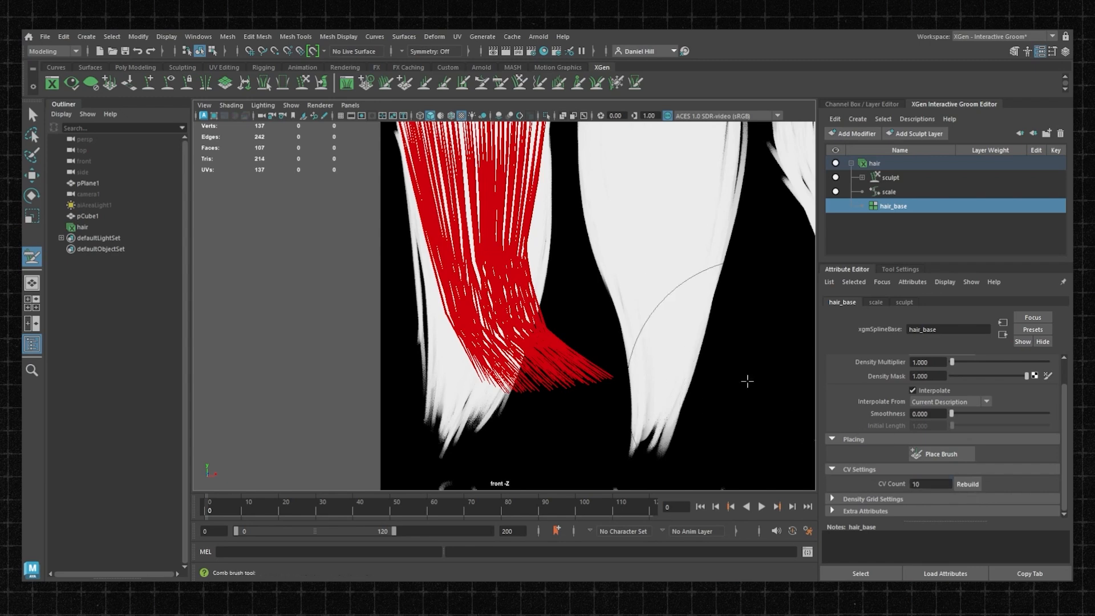
pyautogui.click(968, 483)
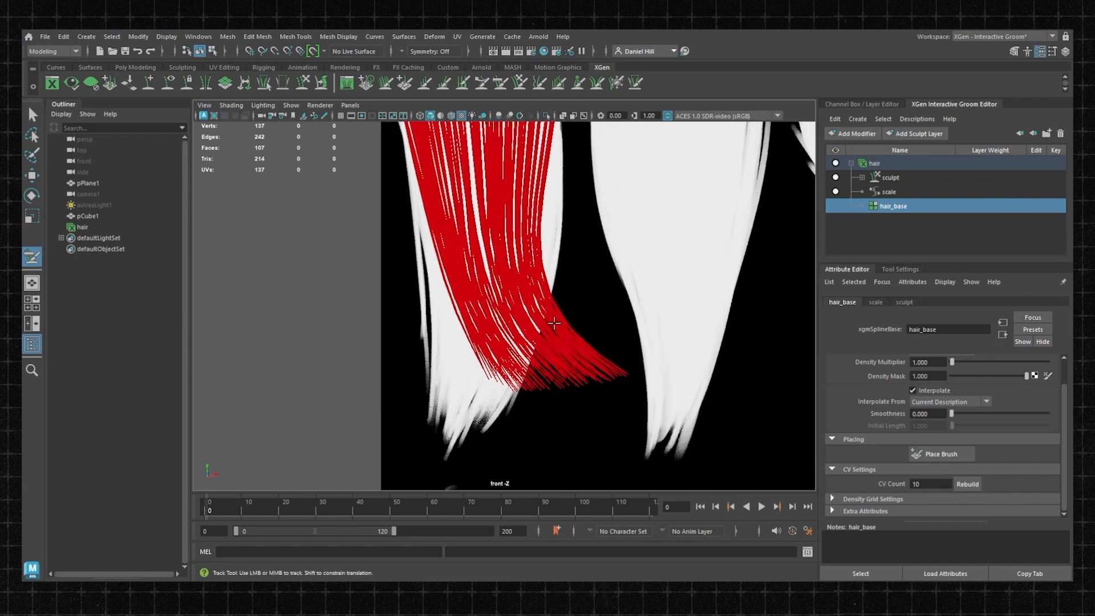
# Step: Set the CV Count of hair_base to 15 and rebuild the hair splines
pyautogui.keyDown('alt'); pyautogui.moveTo(554, 323); pyautogui.dragTo(576, 343, button='middle'); pyautogui.keyUp('alt')
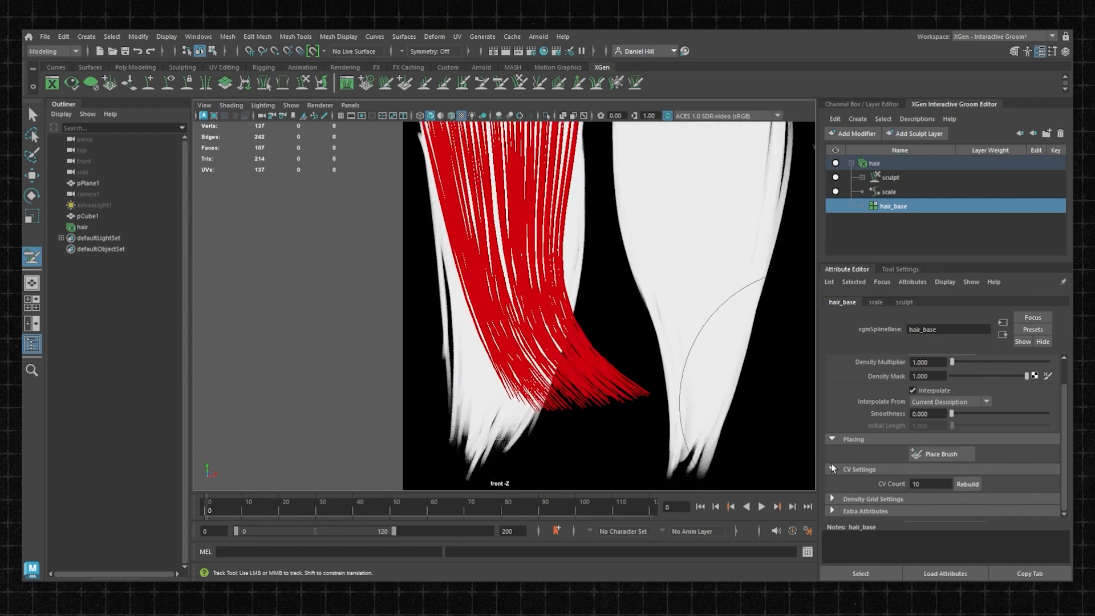
pyautogui.write('15')
pyautogui.press('Return')
pyautogui.click(977, 482)
# Step: Comb the lower hair ends away from the second clump and curl their tips upward with the Comb brush
pyautogui.keyDown('alt'); pyautogui.moveTo(541, 323); pyautogui.dragTo(542, 269, button='middle'); pyautogui.keyUp('alt')
pyautogui.moveTo(692, 317)
pyautogui.mouseDown()
pyautogui.moveTo(556, 333)
pyautogui.moveTo(390, 326)
pyautogui.moveTo(477, 286)
pyautogui.moveTo(462, 274)
pyautogui.mouseUp()
pyautogui.keyDown('alt'); pyautogui.moveTo(462, 286); pyautogui.dragTo(492, 357, button='right'); pyautogui.keyUp('alt')
pyautogui.moveTo(491, 357); pyautogui.dragTo(286, 214)
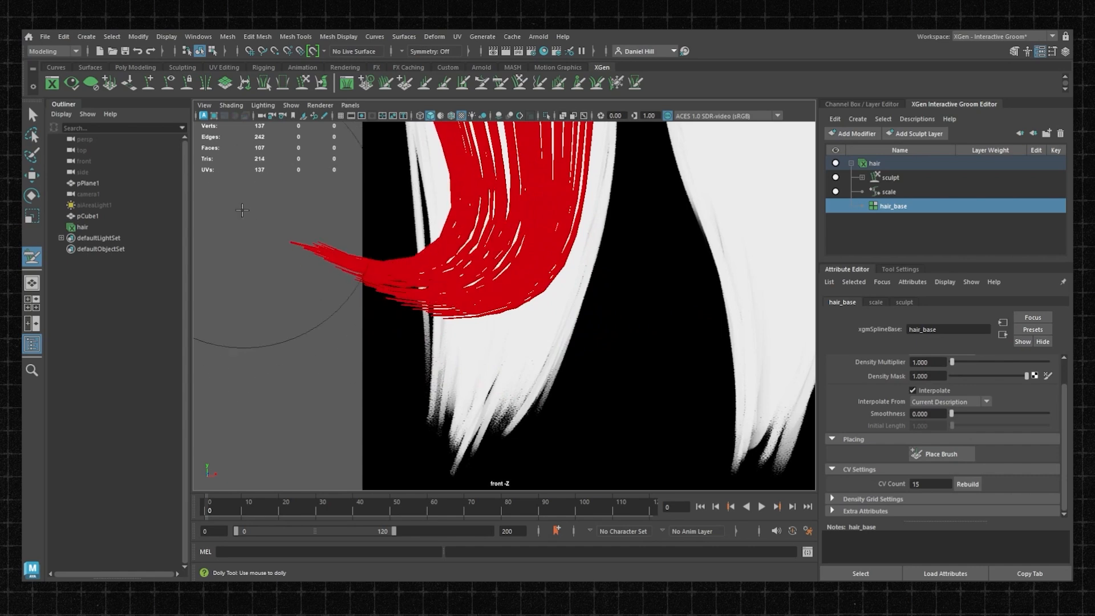
pyautogui.keyDown('alt'); pyautogui.moveTo(359, 286); pyautogui.dragTo(408, 371, button='middle'); pyautogui.keyUp('alt')
pyautogui.moveTo(411, 371); pyautogui.dragTo(346, 217)
pyautogui.moveTo(324, 311); pyautogui.dragTo(367, 220)
pyautogui.moveTo(451, 303); pyautogui.dragTo(474, 237)
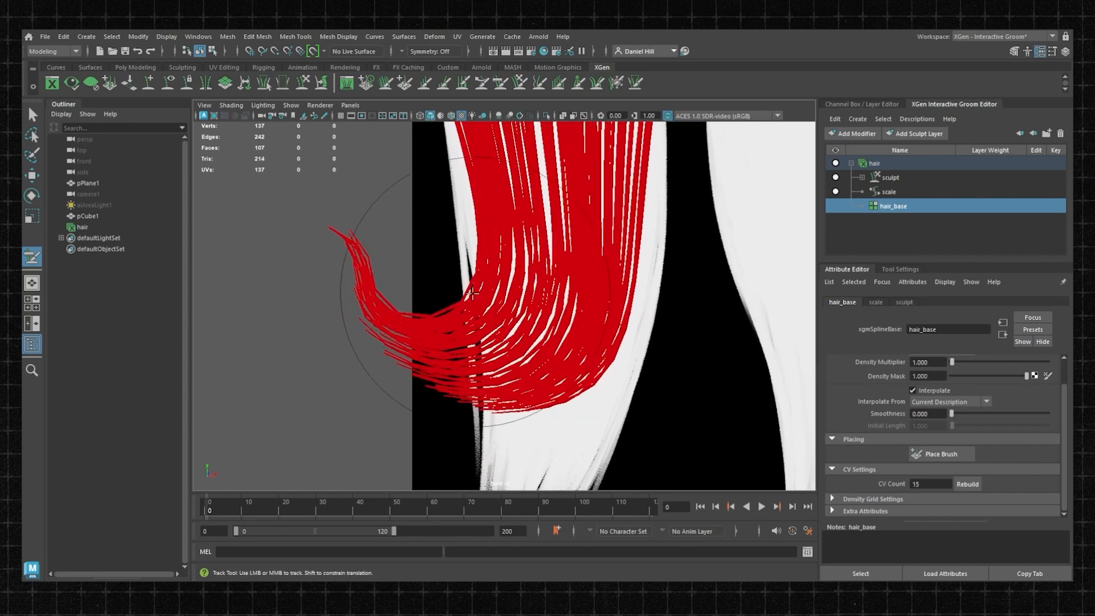
# Step: Set the CV Count of hair_base to 30 after trying 20, and rebuild the hair splines
pyautogui.keyDown('alt'); pyautogui.moveTo(474, 237); pyautogui.dragTo(437, 317, button='right'); pyautogui.keyUp('alt')
pyautogui.keyDown('alt'); pyautogui.moveTo(386, 289); pyautogui.dragTo(528, 274, button='middle'); pyautogui.keyUp('alt')
pyautogui.moveTo(593, 279)
pyautogui.keyDown('alt'); pyautogui.mouseDown(button='right')
pyautogui.moveTo(557, 271)
pyautogui.moveTo(606, 199)
pyautogui.mouseUp(button='right'); pyautogui.keyUp('alt')
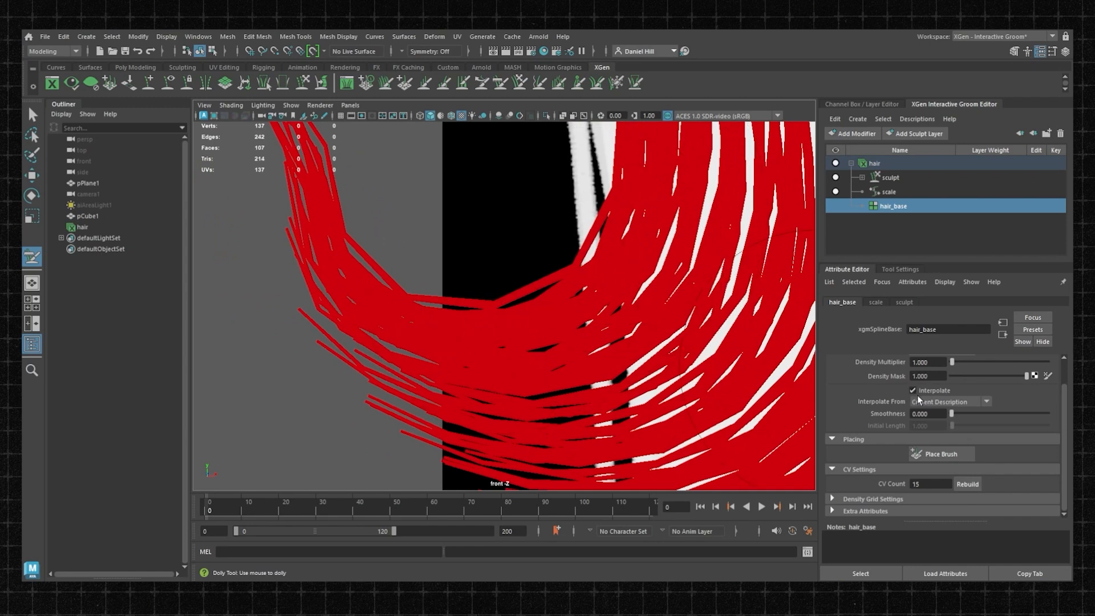
pyautogui.doubleClick(932, 485)
pyautogui.write('20')
pyautogui.press('Return')
pyautogui.scroll(-5, 587, 230)
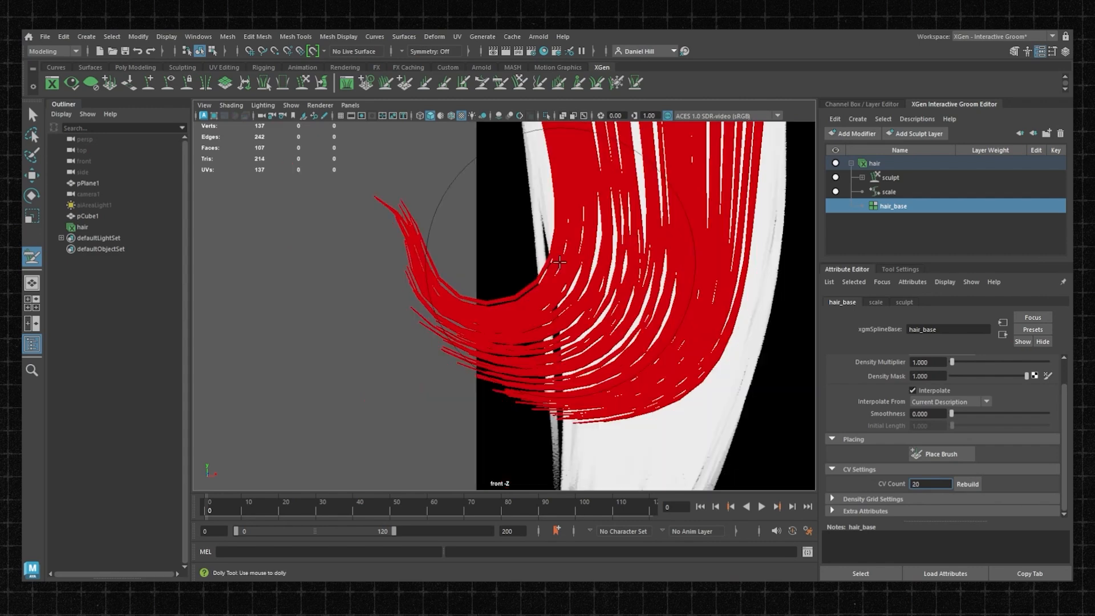
pyautogui.write('30')
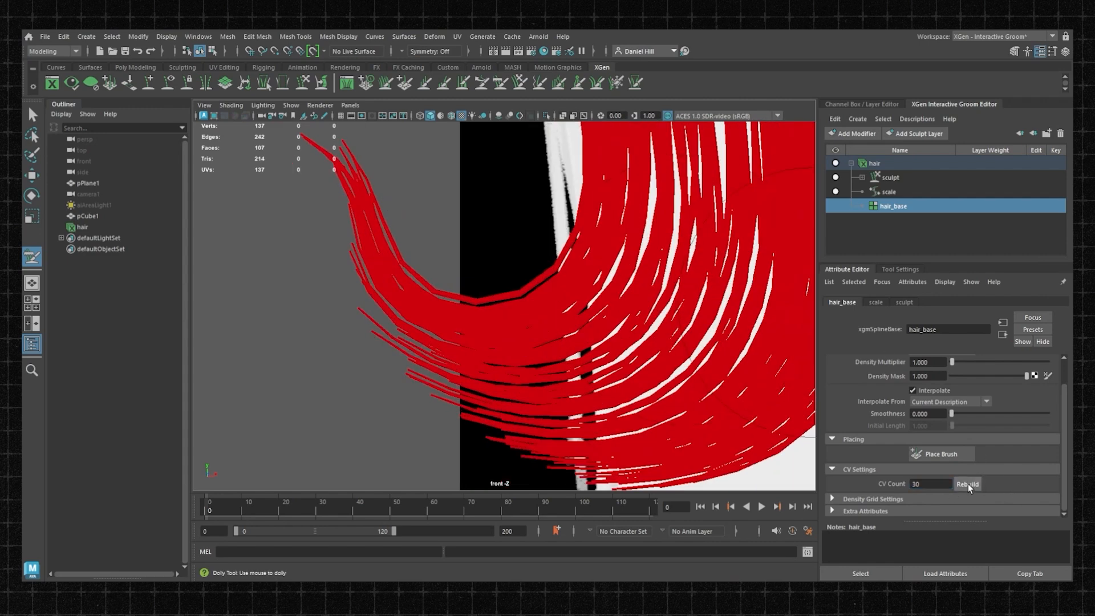
pyautogui.click(968, 485)
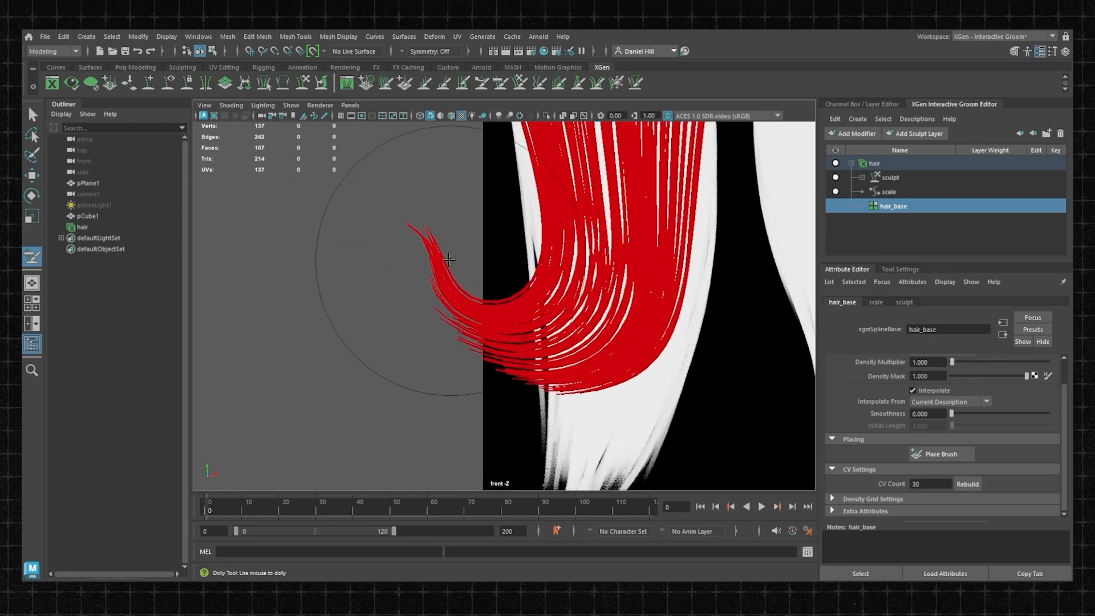
# Step: Comb the curled hair ends back down so the splines follow the first clump on the texture
pyautogui.moveTo(449, 260)
pyautogui.mouseDown()
pyautogui.moveTo(481, 325)
pyautogui.moveTo(515, 350)
pyautogui.moveTo(396, 323)
pyautogui.mouseUp()
pyautogui.scroll(3, 508, 349)
pyautogui.scroll(-6, 422, 336)
pyautogui.keyDown('alt'); pyautogui.moveTo(448, 349); pyautogui.dragTo(437, 290, button='middle'); pyautogui.keyUp('alt')
pyautogui.moveTo(437, 285)
pyautogui.mouseDown()
pyautogui.moveTo(521, 268)
pyautogui.moveTo(494, 361)
pyautogui.mouseUp()
pyautogui.moveTo(652, 331)
pyautogui.mouseDown()
pyautogui.moveTo(619, 374)
pyautogui.moveTo(508, 396)
pyautogui.mouseUp()
pyautogui.moveTo(444, 327); pyautogui.dragTo(457, 315)
pyautogui.moveTo(478, 313)
pyautogui.keyDown('alt'); pyautogui.mouseDown(button='middle')
pyautogui.moveTo(463, 339)
pyautogui.moveTo(493, 328)
pyautogui.moveTo(436, 311)
pyautogui.mouseUp(button='middle'); pyautogui.keyUp('alt')
# Step: Save the scene as a Maya Binary file named xgen_templat in the default project's scenes folder
pyautogui.press('q')
pyautogui.hotkey('ctrl', 'shift', 's')
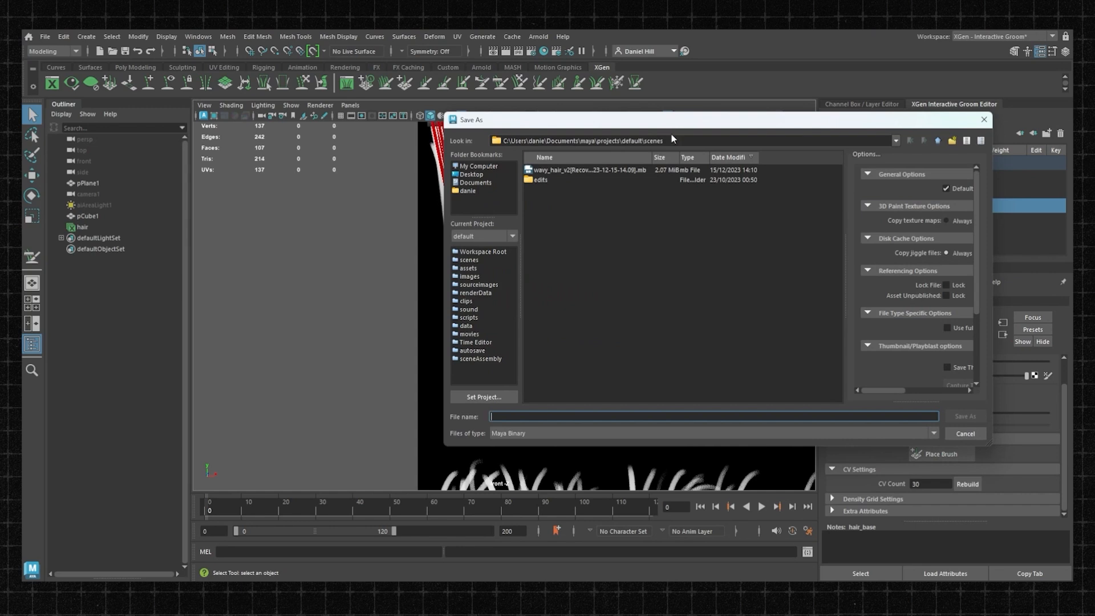
pyautogui.moveTo(665, 140); pyautogui.dragTo(467, 139)
pyautogui.click(599, 417)
pyautogui.write('w')
pyautogui.press('BackSpace')
pyautogui.write('xgen_temp')
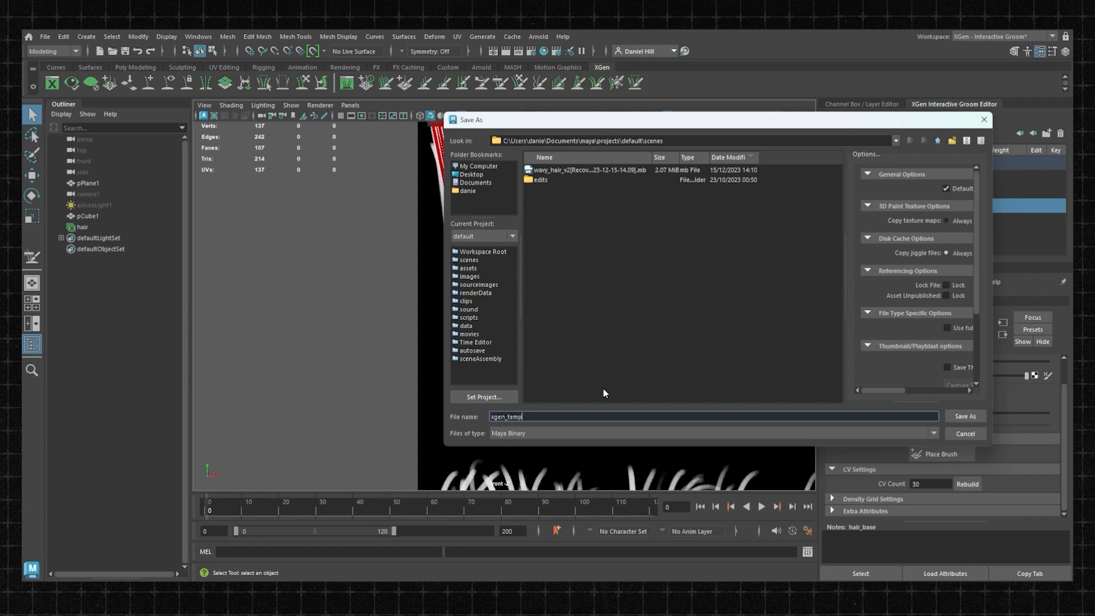
pyautogui.write('lat')
pyautogui.press('Return')
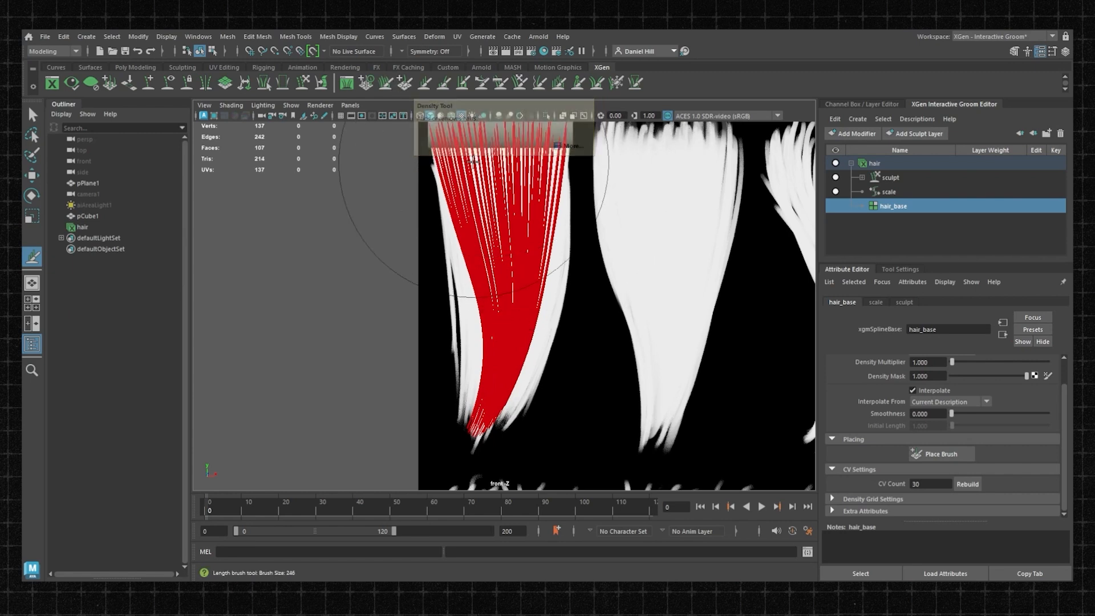
# Step: Activate the Density brush for the hair splines on the curved mesh
pyautogui.keyDown('alt'); pyautogui.moveTo(550, 162); pyautogui.dragTo(551, 213, button='middle'); pyautogui.keyUp('alt')
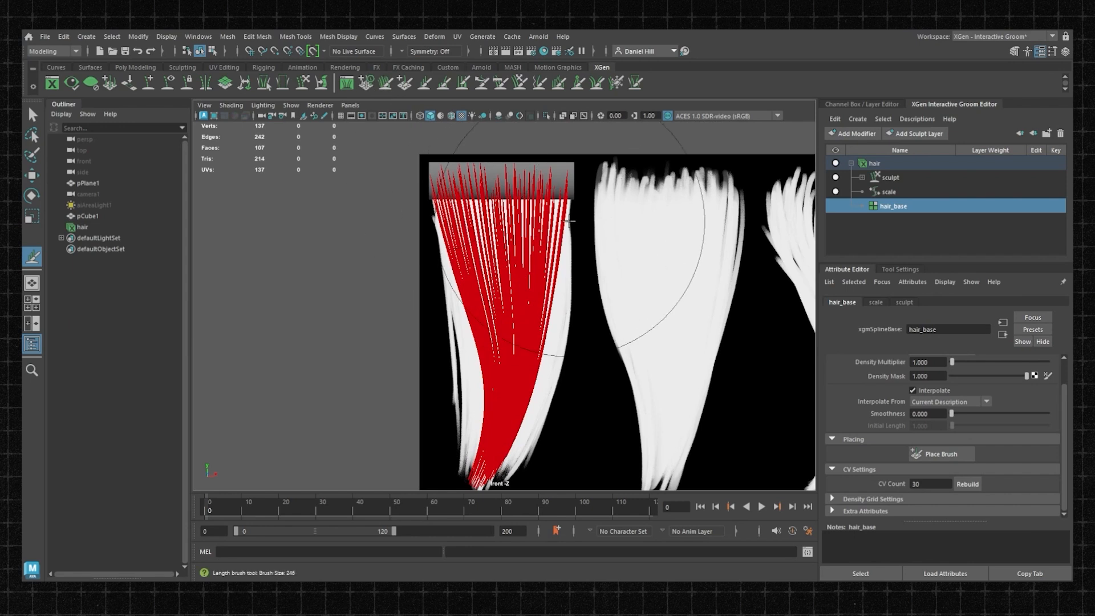
pyautogui.click(386, 87)
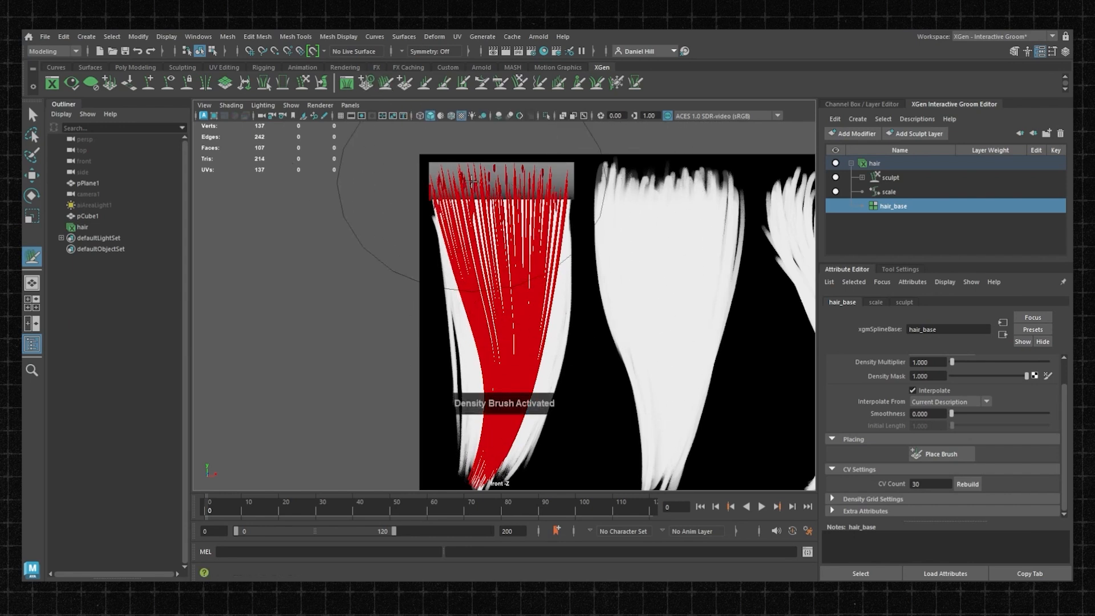
pyautogui.scroll(3, 512, 214)
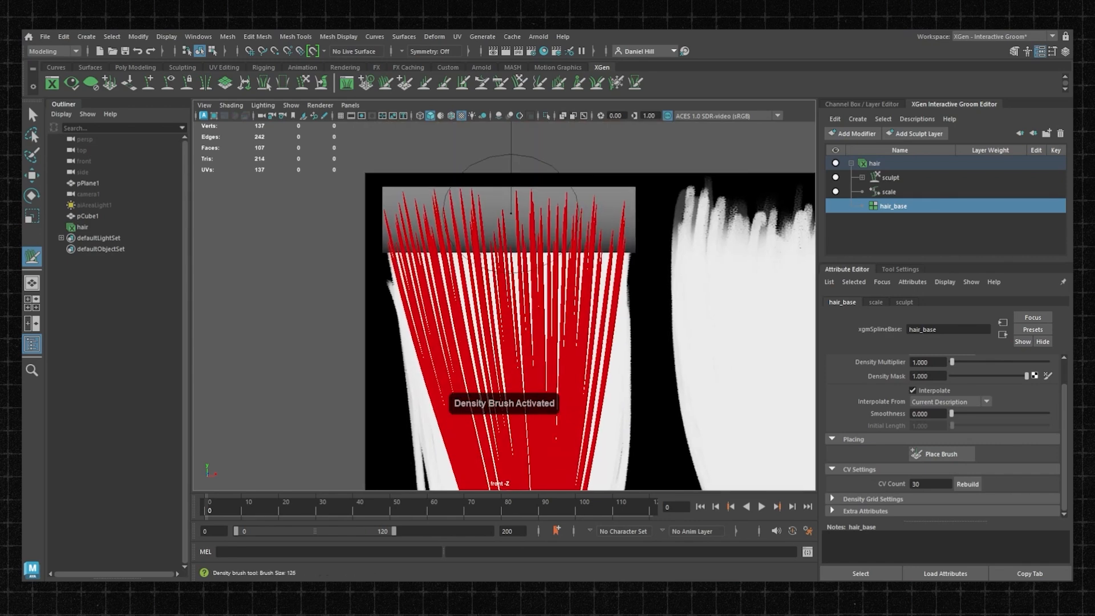
pyautogui.scroll(2, 511, 212)
pyautogui.scroll(2, 520, 188)
# Step: Try painting extra hair splines along the roots with the Density brush, undoing the strokes
pyautogui.moveTo(525, 175)
pyautogui.mouseDown()
pyautogui.moveTo(470, 193)
pyautogui.moveTo(548, 205)
pyautogui.moveTo(392, 191)
pyautogui.mouseUp()
pyautogui.hotkey('ctrl', 'z')
pyautogui.moveTo(522, 178); pyautogui.dragTo(358, 194)
pyautogui.hotkey('ctrl', 'z')
pyautogui.scroll(-5, 487, 222)
pyautogui.scroll(4, 528, 227)
pyautogui.moveTo(511, 220)
pyautogui.mouseDown()
pyautogui.moveTo(482, 195)
pyautogui.moveTo(437, 198)
pyautogui.moveTo(530, 215)
pyautogui.mouseUp()
pyautogui.keyDown('alt'); pyautogui.moveTo(529, 214); pyautogui.dragTo(500, 243, button='right'); pyautogui.keyUp('alt')
pyautogui.keyDown('alt'); pyautogui.moveTo(499, 243); pyautogui.dragTo(486, 138, button='middle'); pyautogui.keyUp('alt')
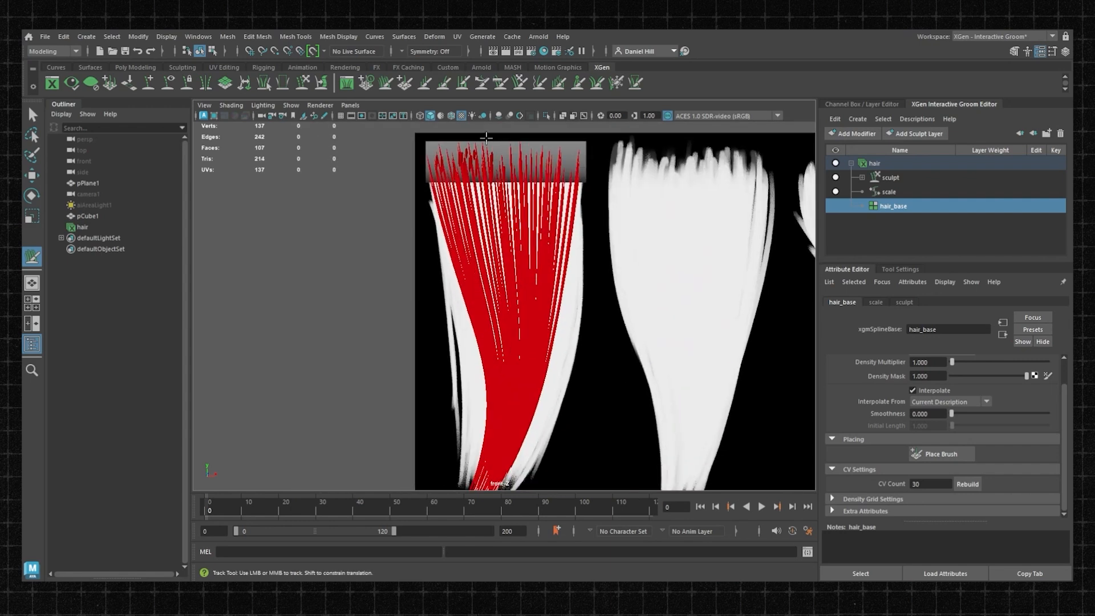
pyautogui.keyDown('alt'); pyautogui.moveTo(485, 149); pyautogui.dragTo(504, 153, button='right'); pyautogui.keyUp('alt')
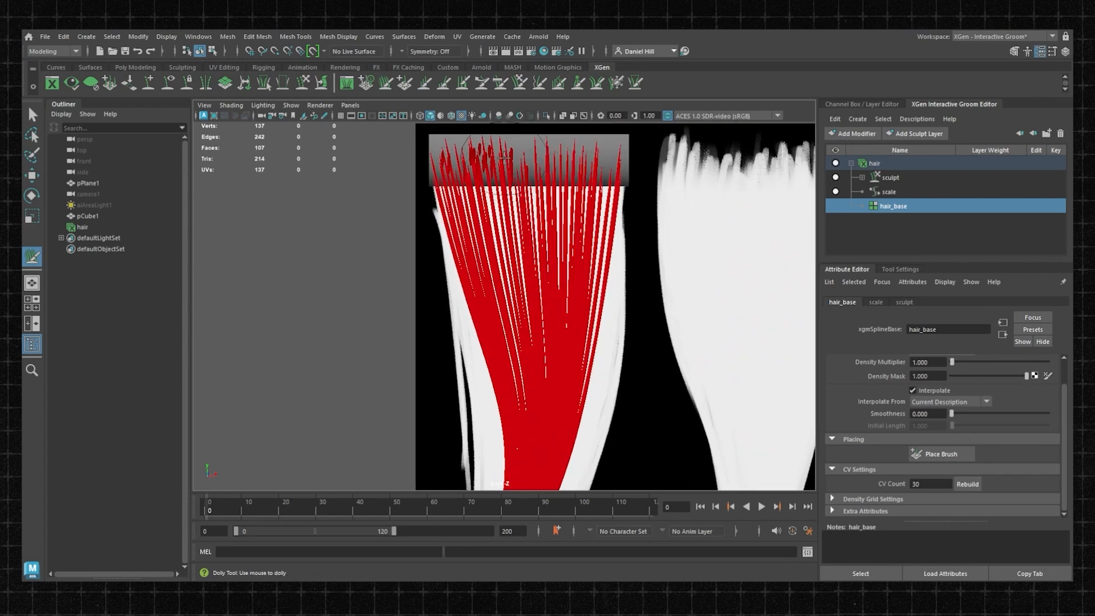
pyautogui.keyDown('alt'); pyautogui.moveTo(534, 220); pyautogui.dragTo(499, 192, button='middle'); pyautogui.keyUp('alt')
pyautogui.hotkey('ctrl', 'z')
# Step: Enable Interpolate for the Density brush and paint new splines in the middle of the hair roots
pyautogui.click(900, 268)
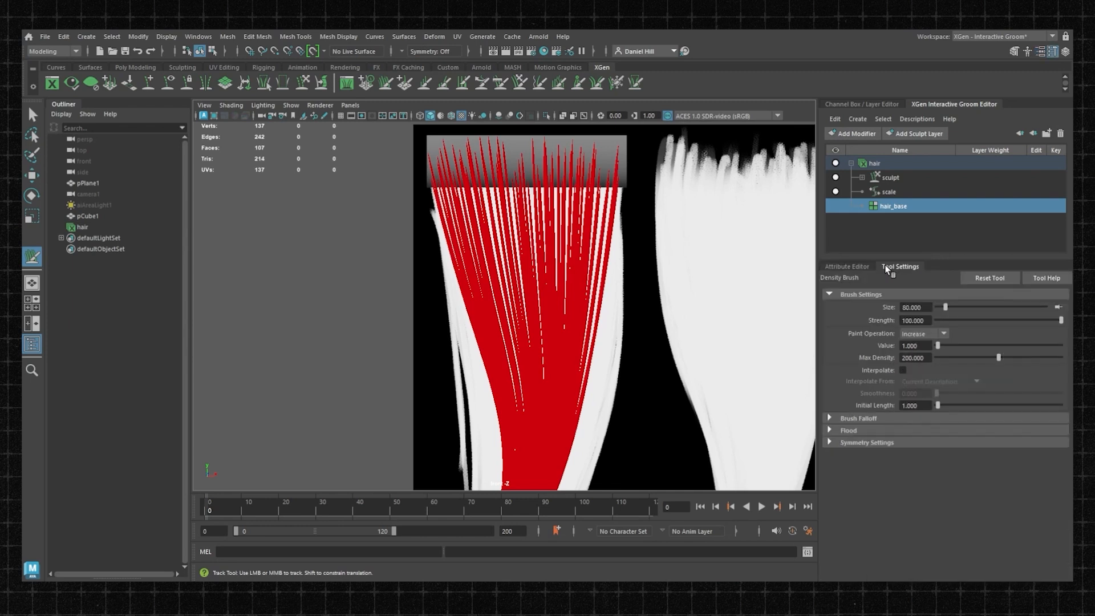
pyautogui.click(904, 371)
pyautogui.moveTo(520, 171); pyautogui.dragTo(509, 168)
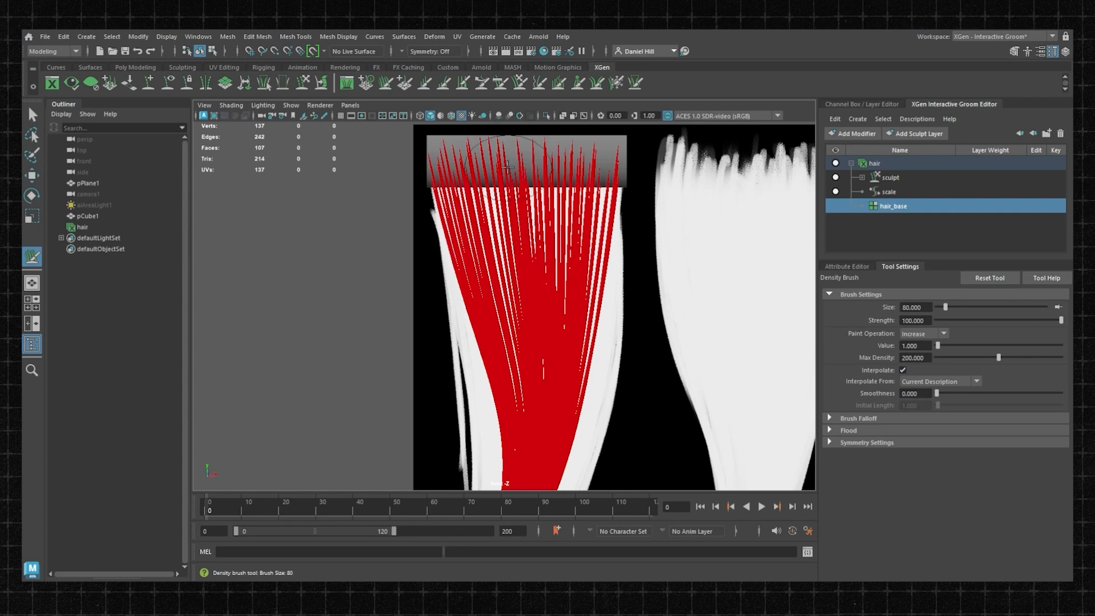
# Step: Paint more interpolated splines across the hair roots with the Density brush, reducing its size to 60 and 50
pyautogui.keyDown('alt'); pyautogui.moveTo(468, 172); pyautogui.dragTo(454, 194, button='right'); pyautogui.keyUp('alt')
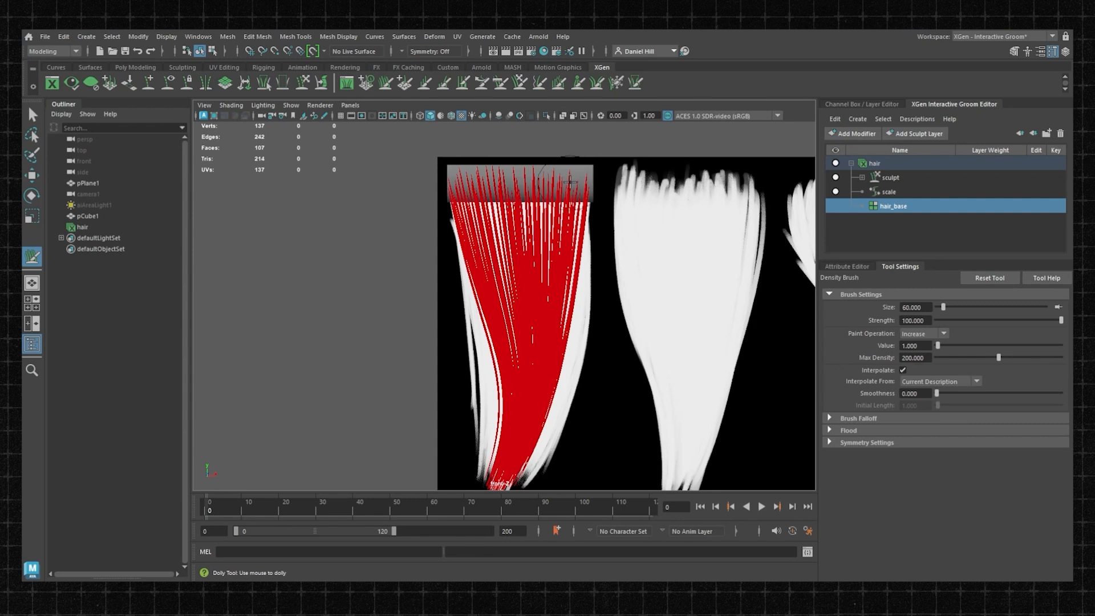
pyautogui.keyDown('alt'); pyautogui.moveTo(579, 217); pyautogui.dragTo(468, 178, button='right'); pyautogui.keyUp('alt')
pyautogui.moveTo(474, 170)
pyautogui.mouseDown()
pyautogui.moveTo(533, 174)
pyautogui.moveTo(479, 176)
pyautogui.mouseUp()
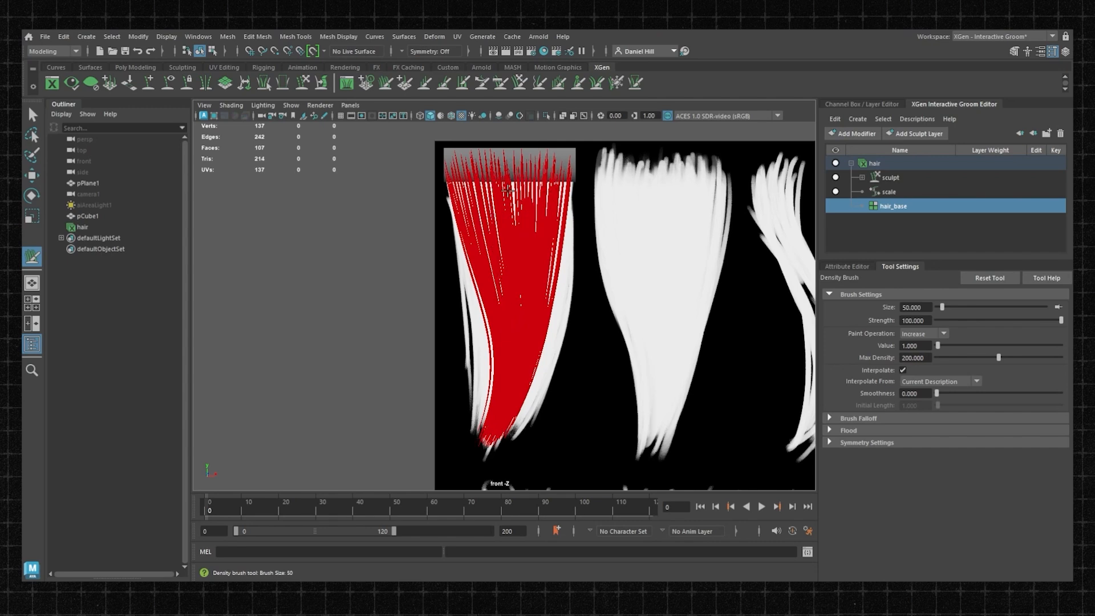
pyautogui.keyDown('alt'); pyautogui.moveTo(506, 191); pyautogui.dragTo(753, 224, button='right'); pyautogui.keyUp('alt')
pyautogui.scroll(-2, 494, 198)
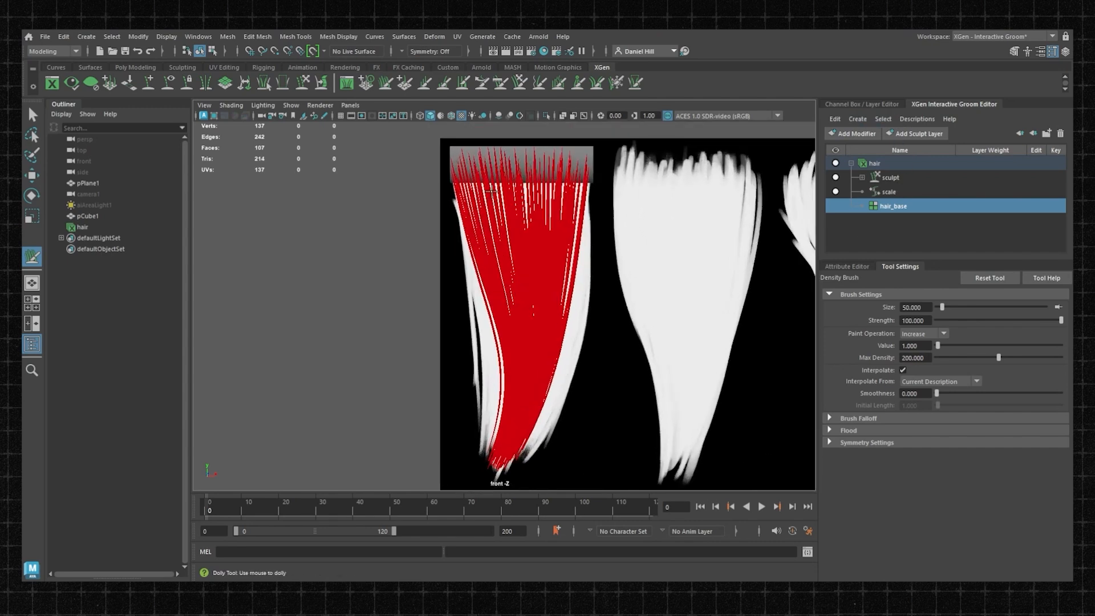
pyautogui.moveTo(490, 171); pyautogui.dragTo(486, 171)
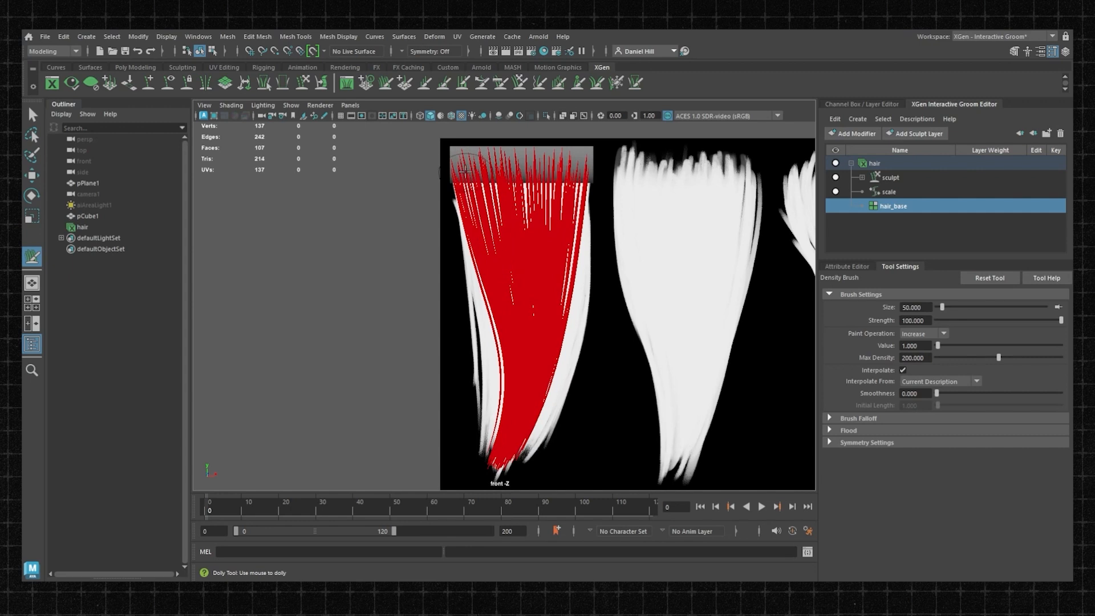
pyautogui.scroll(1, 521, 199)
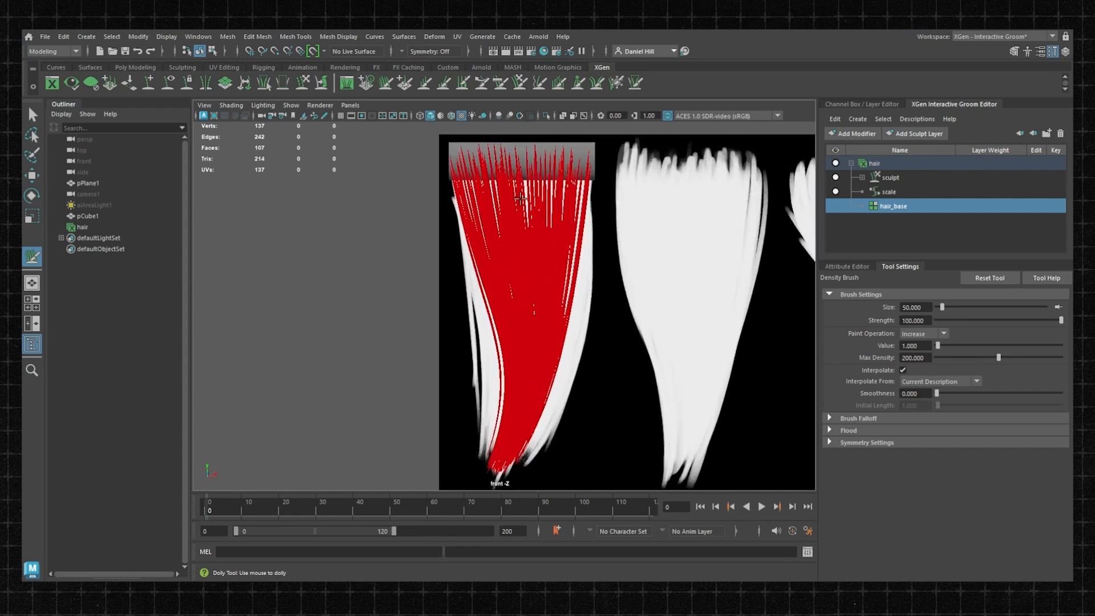
# Step: Set the Taper of hair_Shape to 0.304 and its Width Scale to 0.059
pyautogui.click(878, 164)
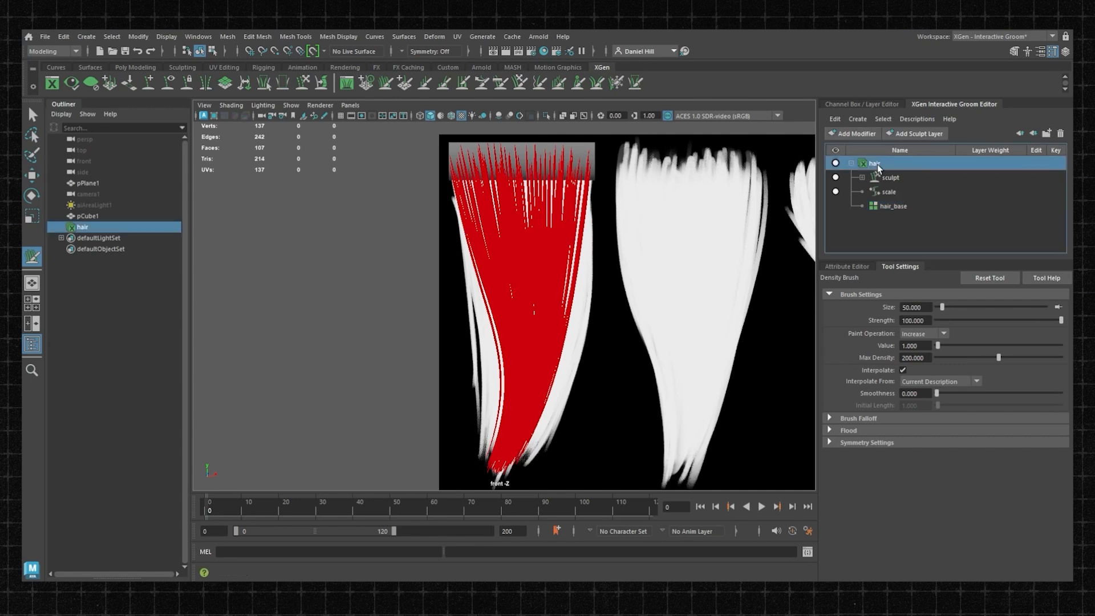
pyautogui.click(847, 266)
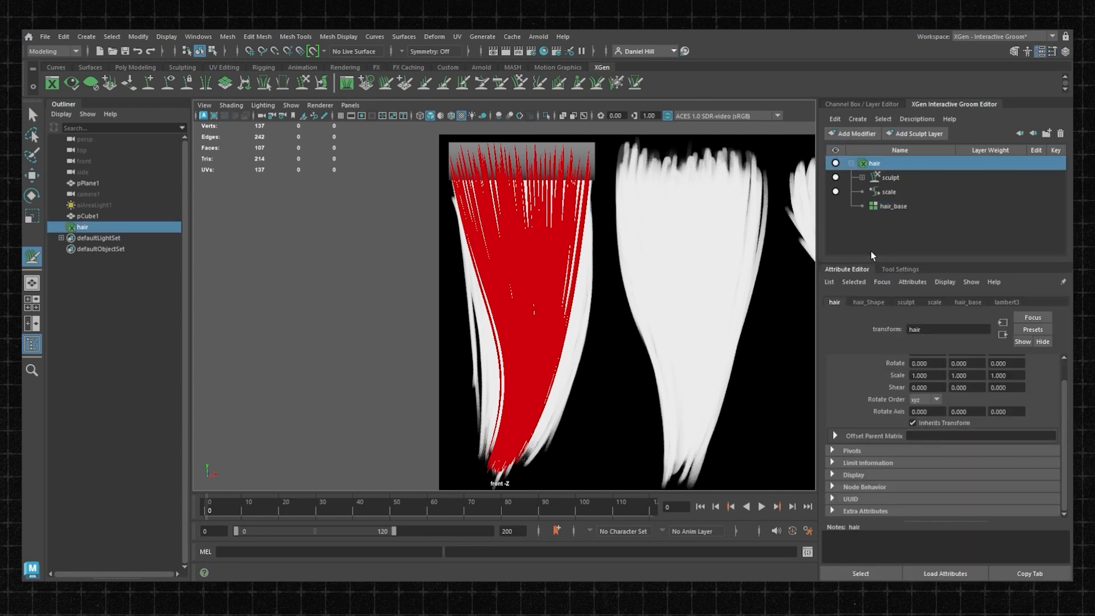
pyautogui.click(902, 302)
pyautogui.click(968, 302)
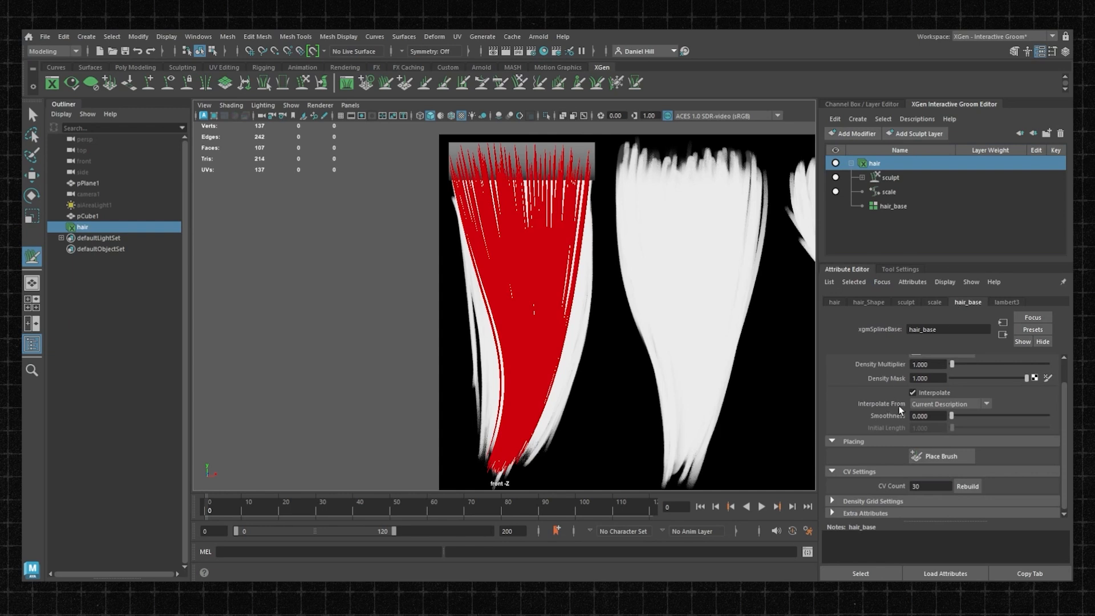
pyautogui.scroll(1, 902, 403)
pyautogui.click(930, 303)
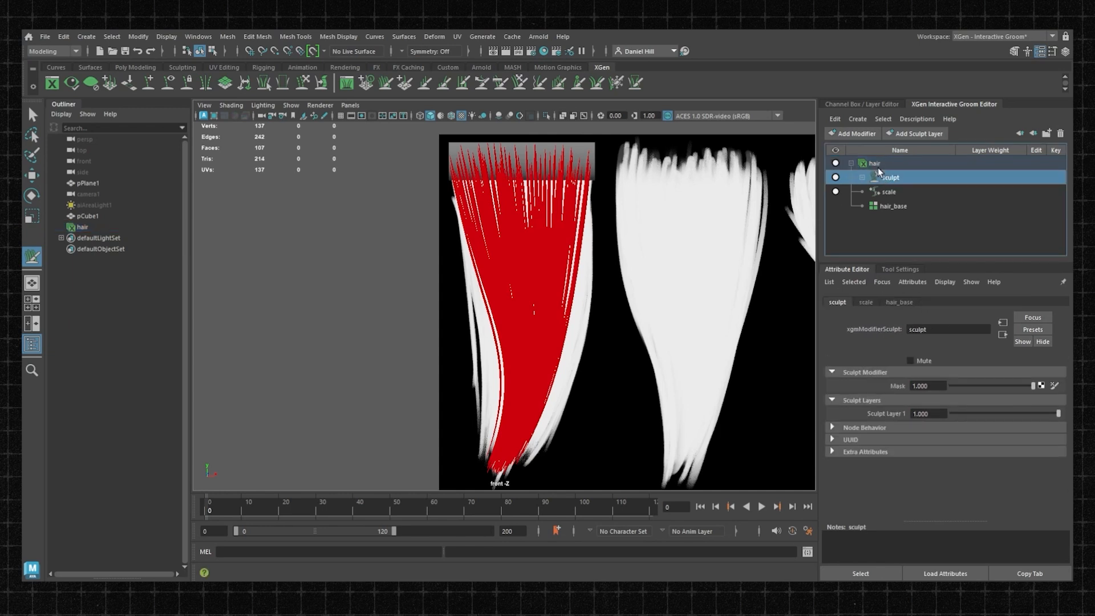
pyautogui.click(884, 303)
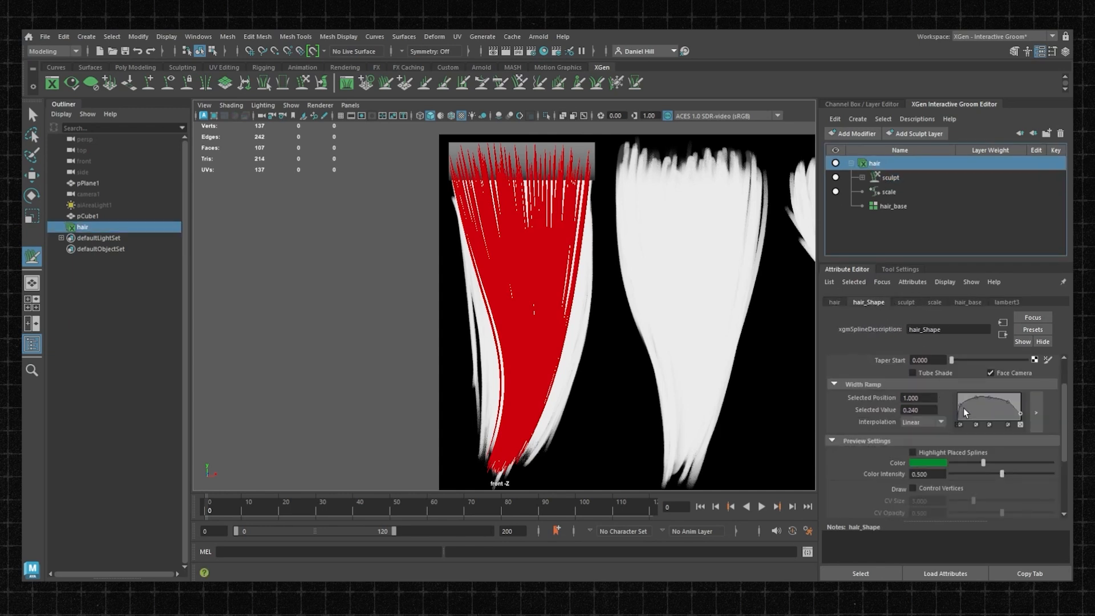
pyautogui.scroll(-1, 964, 409)
pyautogui.scroll(2, 970, 412)
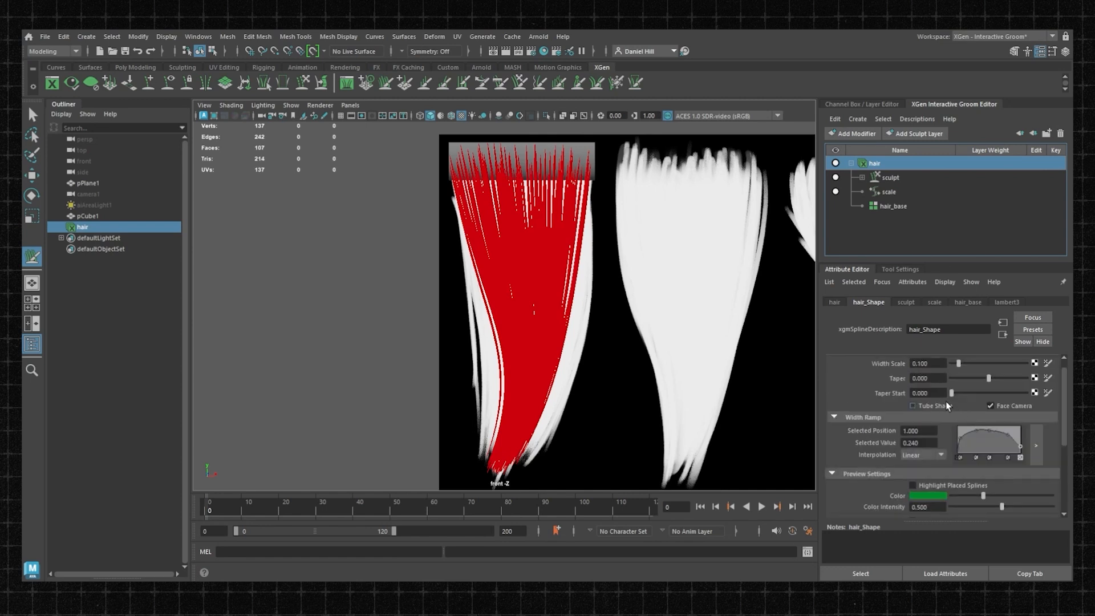
pyautogui.scroll(1, 959, 405)
pyautogui.moveTo(967, 391)
pyautogui.mouseDown()
pyautogui.moveTo(1015, 396)
pyautogui.moveTo(956, 375)
pyautogui.mouseUp()
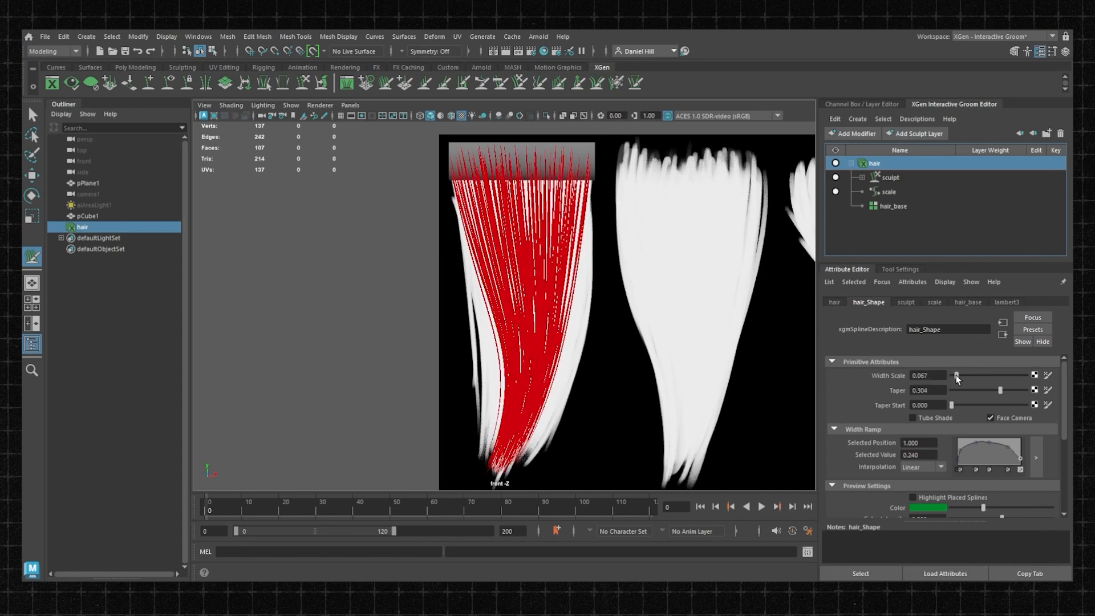
# Step: Fill the gaps between the thinner hairs by painting more splines across the roots with the size 50 Density brush
pyautogui.scroll(5, 528, 228)
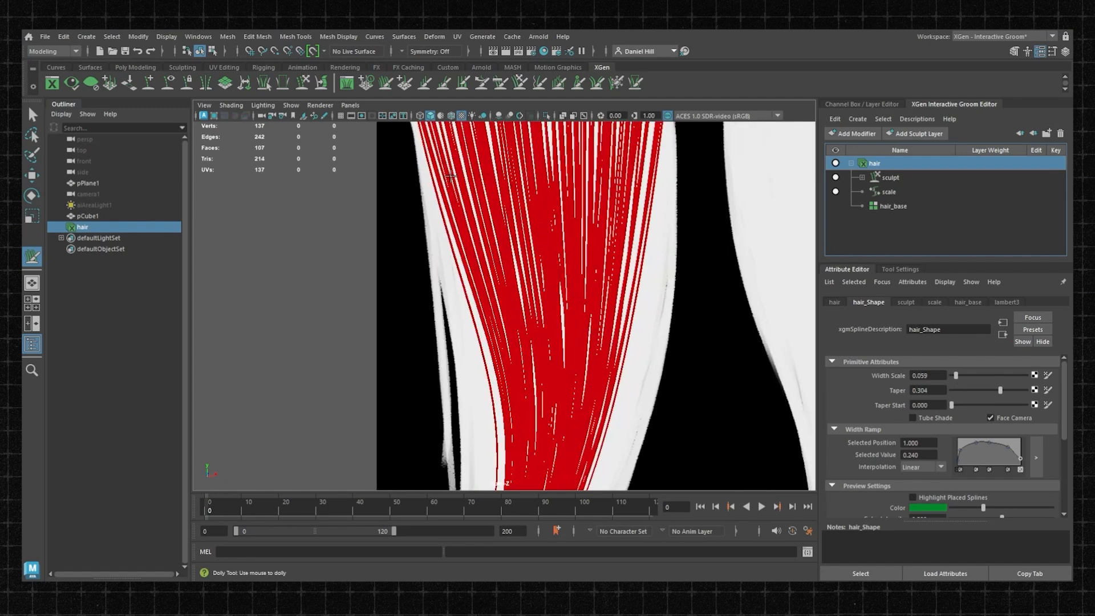
pyautogui.scroll(-7, 529, 229)
pyautogui.scroll(3, 529, 209)
pyautogui.keyDown('alt'); pyautogui.moveTo(528, 206); pyautogui.dragTo(516, 292, button='middle'); pyautogui.keyUp('alt')
pyautogui.scroll(5, 512, 209)
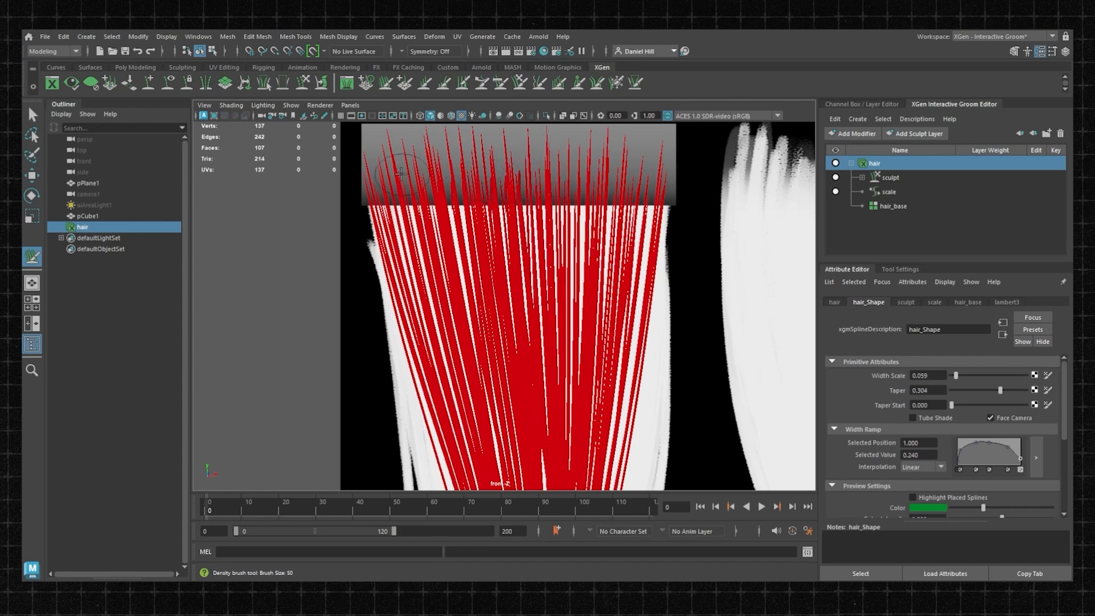
pyautogui.scroll(-3, 568, 229)
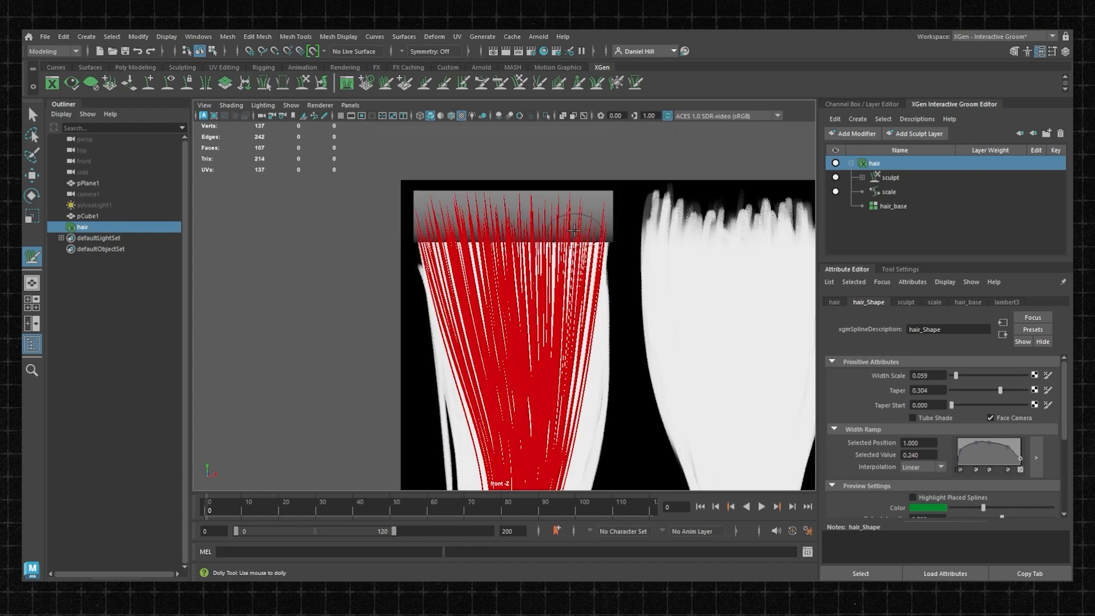
pyautogui.scroll(-2, 530, 236)
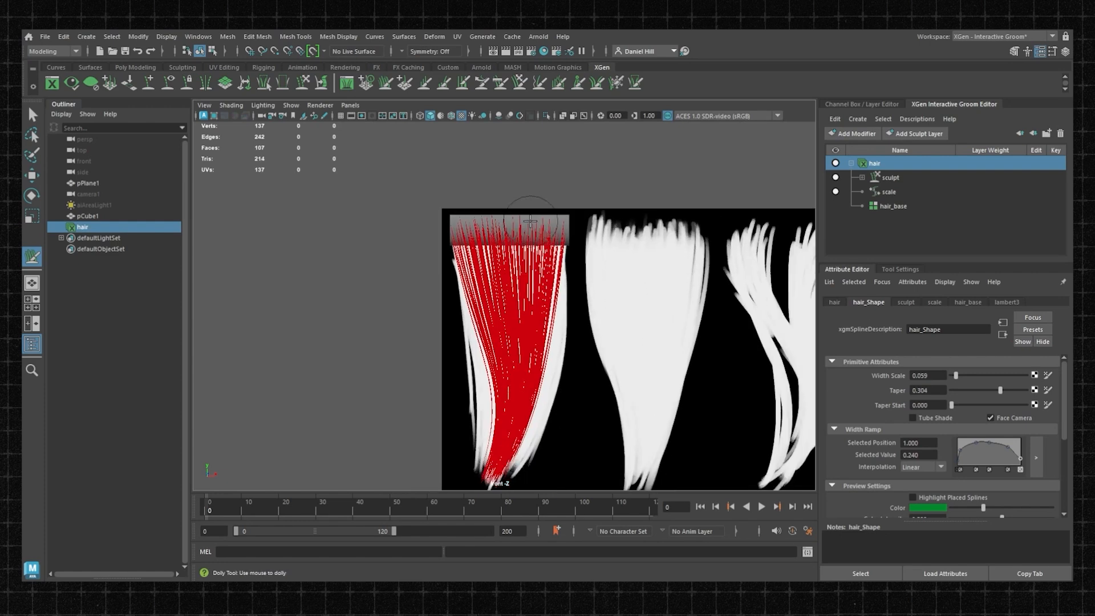
pyautogui.scroll(4, 450, 212)
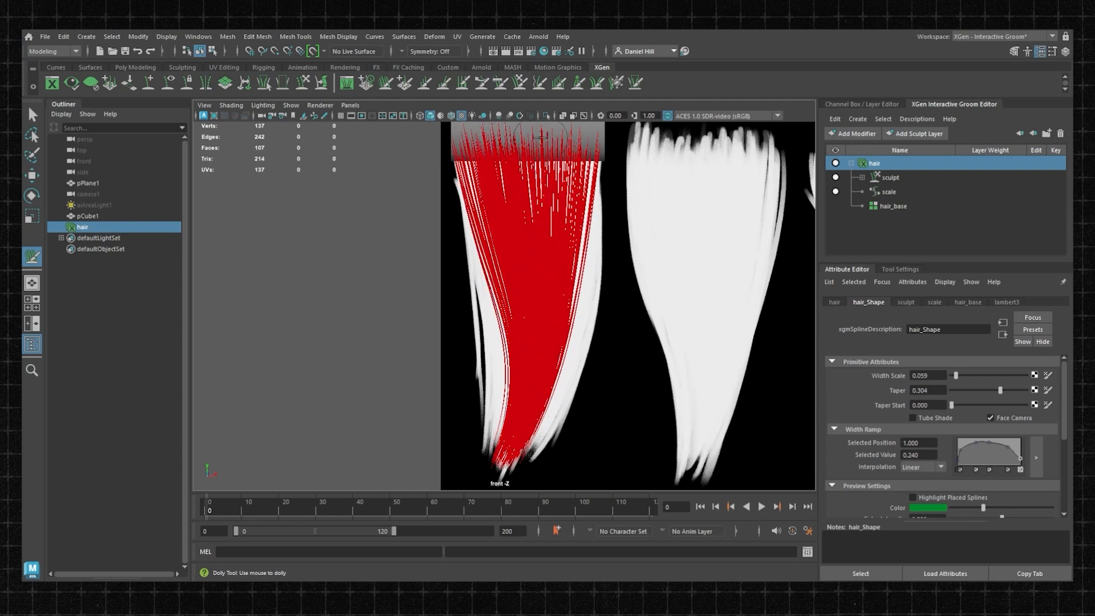
pyautogui.scroll(-2, 541, 137)
pyautogui.scroll(4, 531, 154)
pyautogui.keyDown('alt'); pyautogui.moveTo(526, 158); pyautogui.dragTo(513, 267, button='middle'); pyautogui.keyUp('alt')
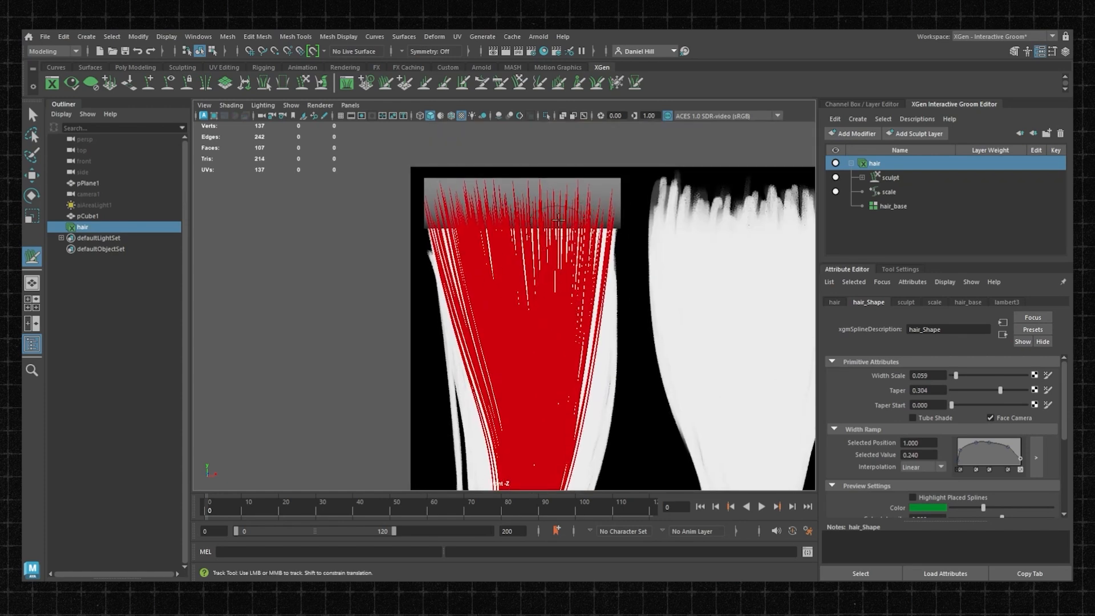
# Step: Comb the tips of the red hair clump together into a narrow point with the size 98 Comb brush
pyautogui.scroll(-2, 535, 221)
pyautogui.scroll(4, 555, 289)
pyautogui.keyDown('alt'); pyautogui.moveTo(539, 296); pyautogui.dragTo(512, 242, button='middle'); pyautogui.keyUp('alt')
pyautogui.scroll(-2, 511, 243)
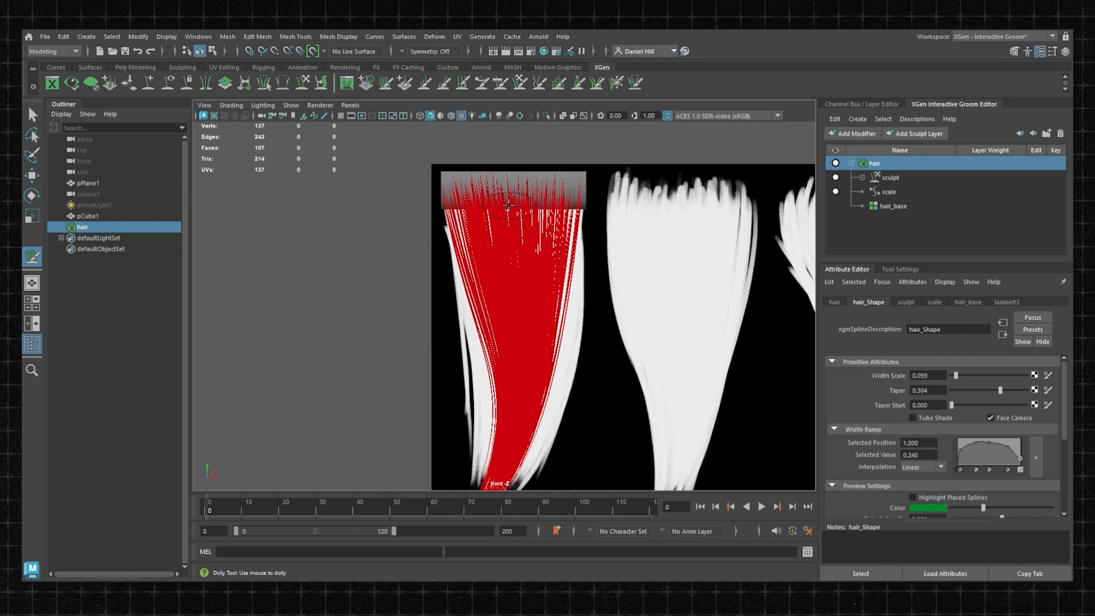
pyautogui.scroll(-3, 509, 204)
pyautogui.scroll(2, 500, 228)
pyautogui.keyDown('alt'); pyautogui.moveTo(491, 241); pyautogui.dragTo(497, 181, button='middle'); pyautogui.keyUp('alt')
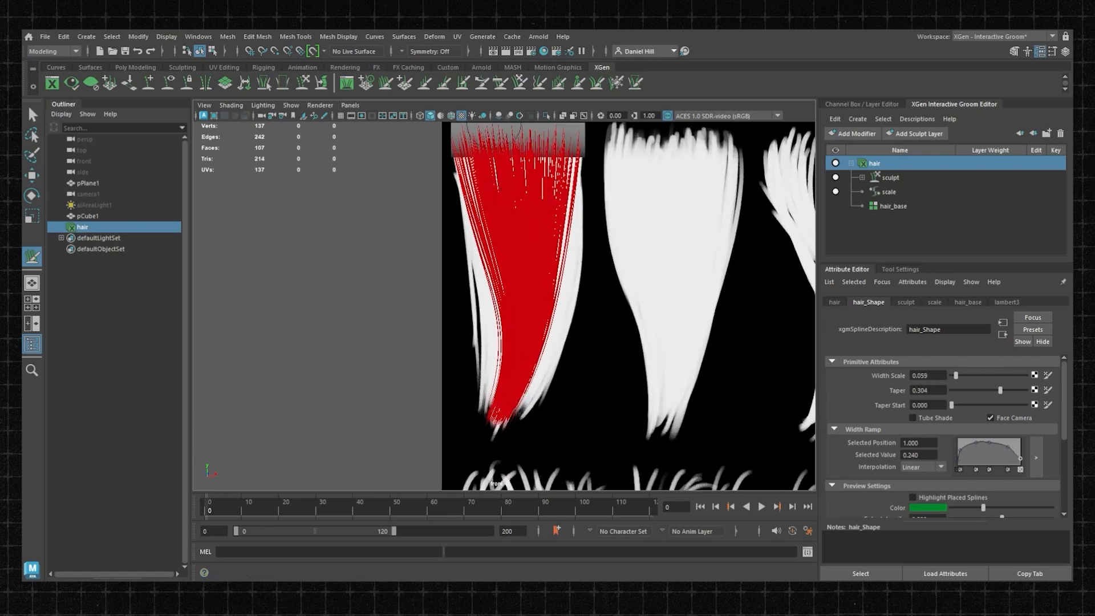
pyautogui.click(498, 82)
pyautogui.keyDown('alt'); pyautogui.moveTo(525, 365); pyautogui.dragTo(531, 288, button='middle'); pyautogui.keyUp('alt')
pyautogui.scroll(4, 542, 377)
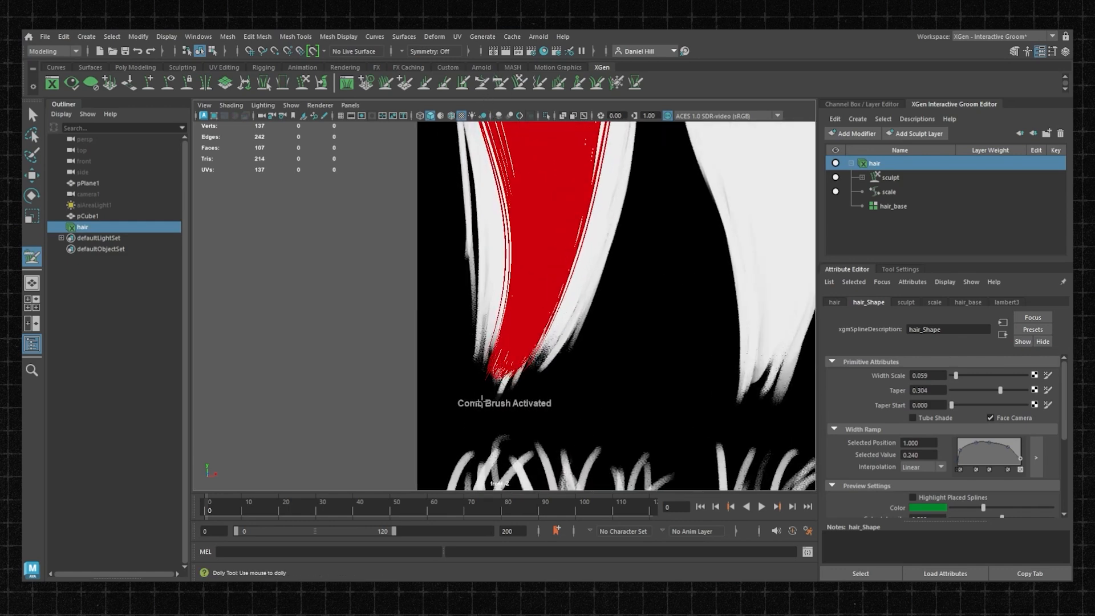
pyautogui.press('b')
pyautogui.moveTo(531, 383)
pyautogui.mouseDown()
pyautogui.moveTo(558, 383)
pyautogui.moveTo(557, 374)
pyautogui.moveTo(508, 399)
pyautogui.mouseUp()
pyautogui.moveTo(454, 343); pyautogui.dragTo(477, 307)
pyautogui.moveTo(584, 352); pyautogui.dragTo(552, 375)
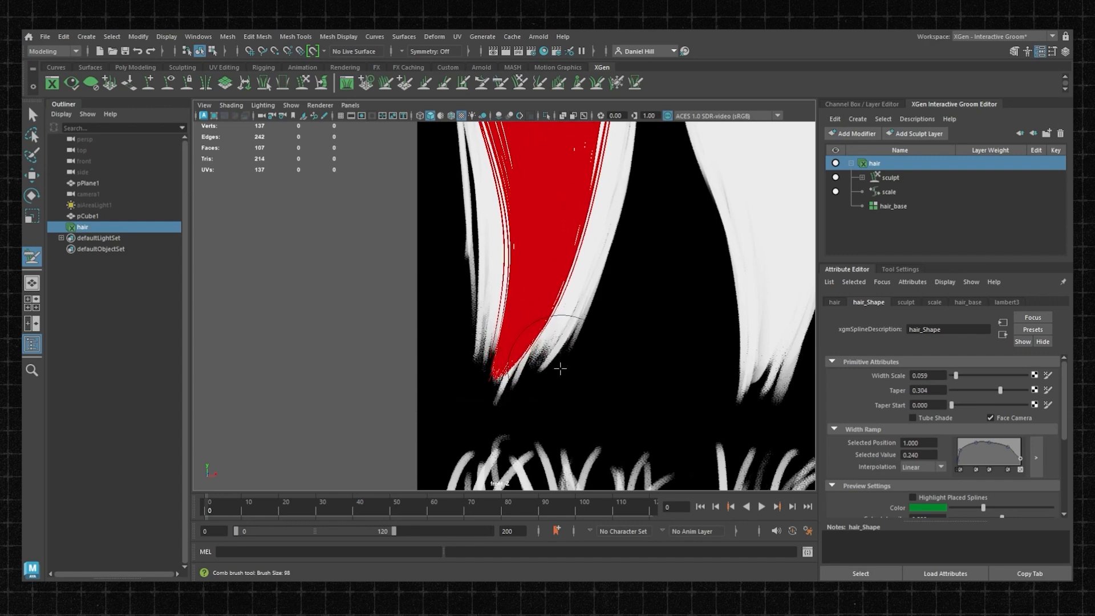
pyautogui.scroll(-4, 480, 320)
pyautogui.keyDown('alt'); pyautogui.moveTo(489, 315); pyautogui.dragTo(462, 378, button='middle'); pyautogui.keyUp('alt')
pyautogui.moveTo(527, 381); pyautogui.dragTo(512, 419)
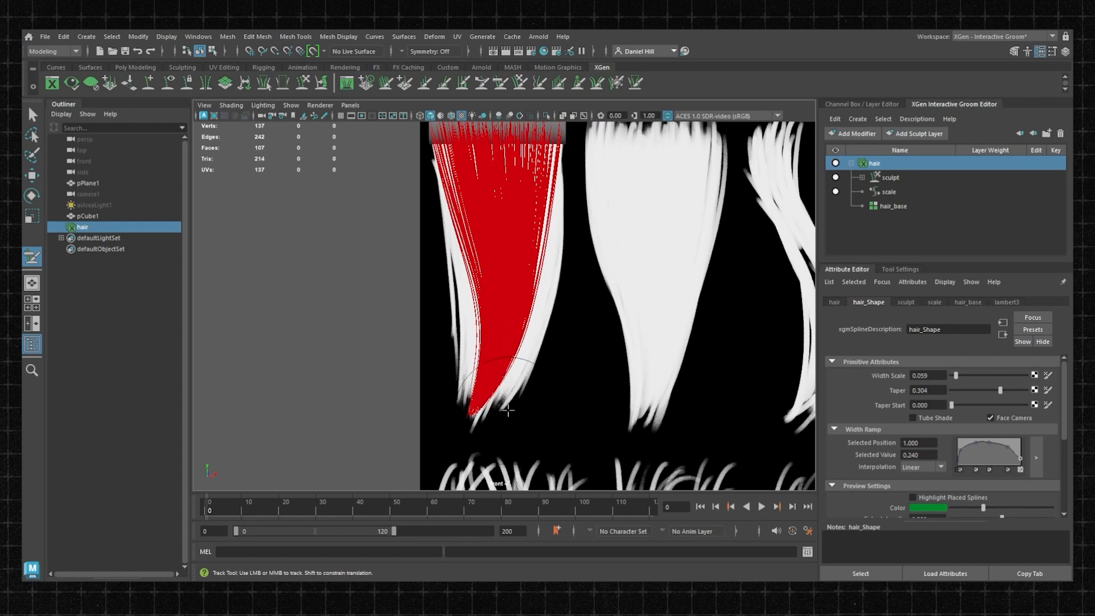
# Step: Freeze all existing strands of the clump with the Freeze brush at size 98 and strength 100
pyautogui.keyDown('alt'); pyautogui.moveTo(497, 193); pyautogui.dragTo(491, 248, button='middle'); pyautogui.keyUp('alt')
pyautogui.scroll(1, 500, 252)
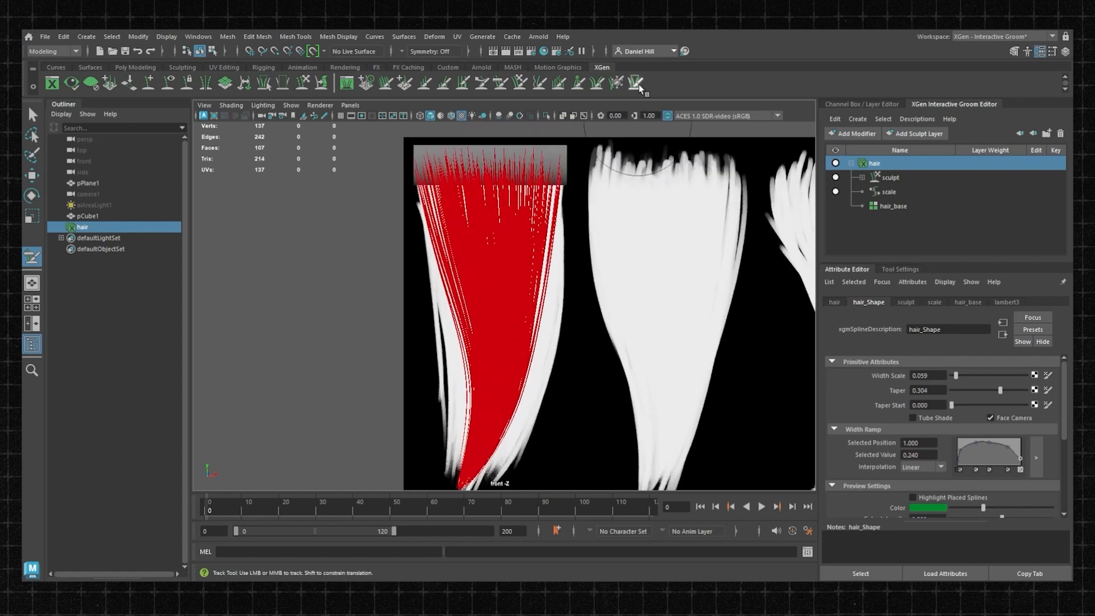
pyautogui.click(620, 84)
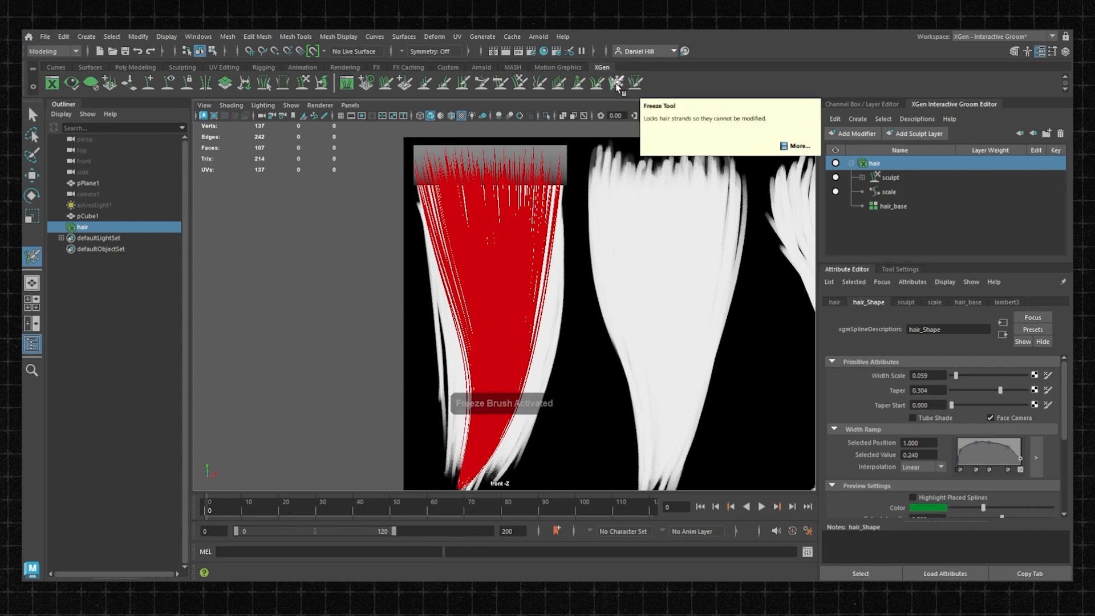
pyautogui.doubleClick(620, 85)
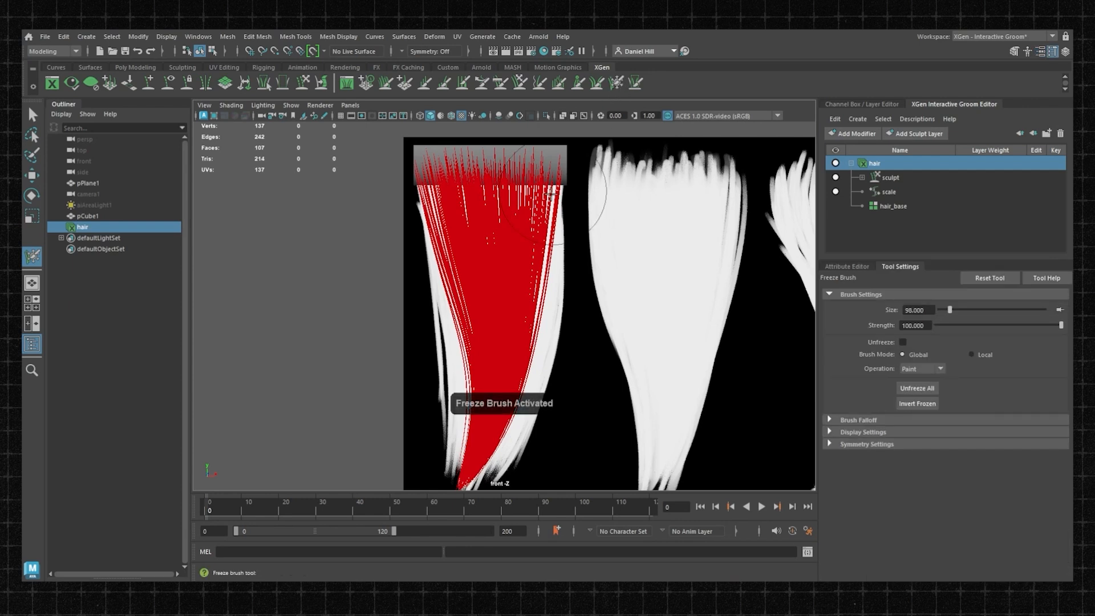
pyautogui.keyDown('alt'); pyautogui.moveTo(511, 263); pyautogui.dragTo(527, 238, button='middle'); pyautogui.keyUp('alt')
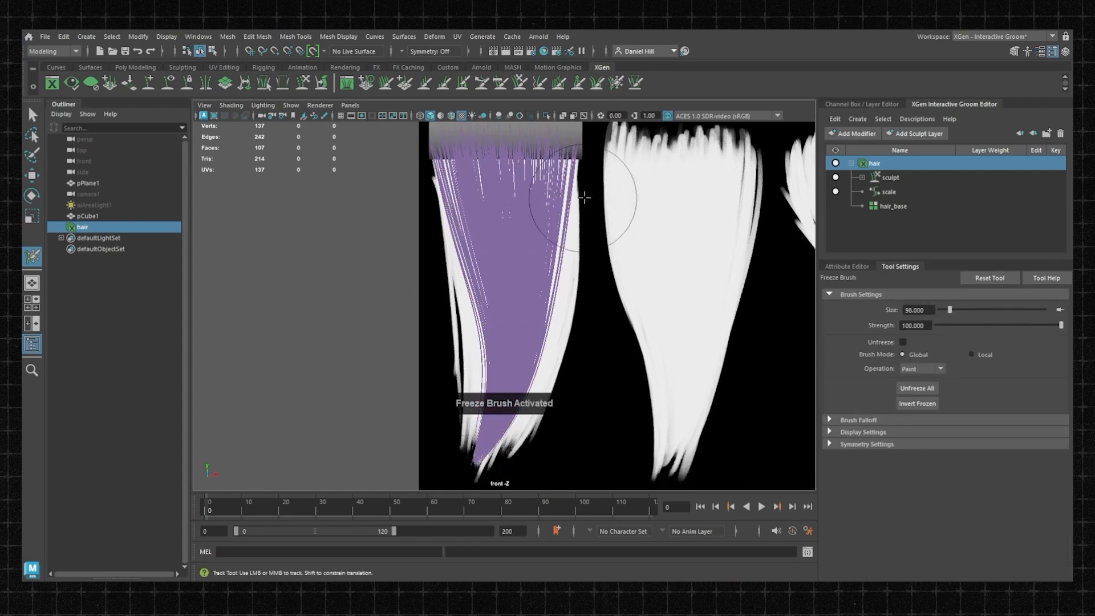
pyautogui.scroll(-1, 320, 156)
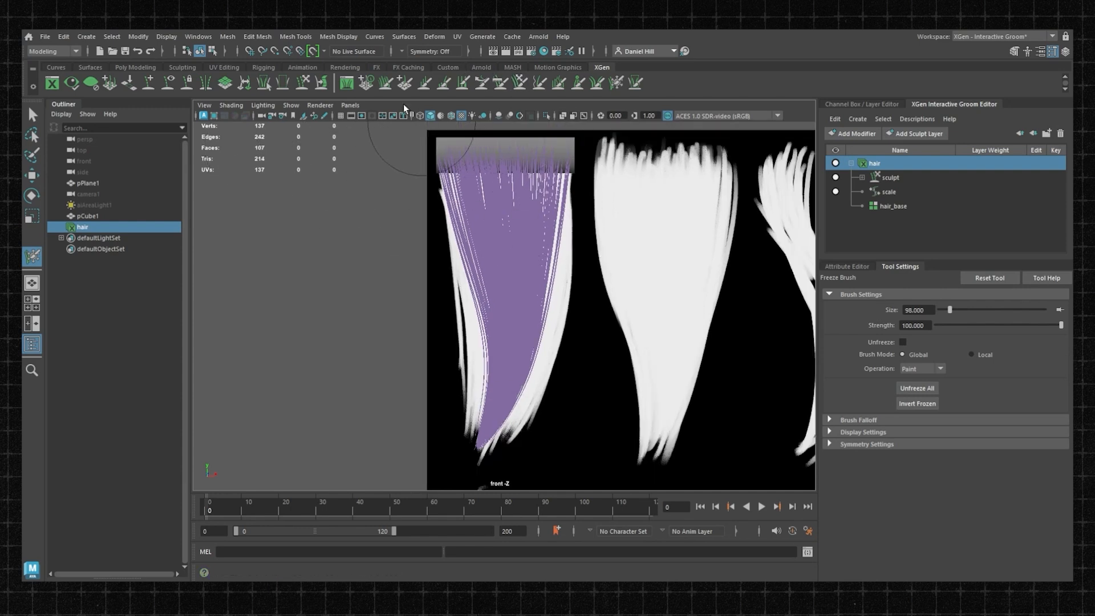
# Step: Paint new splines at the left end of the hair roots with the Density brush
pyautogui.click(385, 85)
pyautogui.scroll(2, 506, 184)
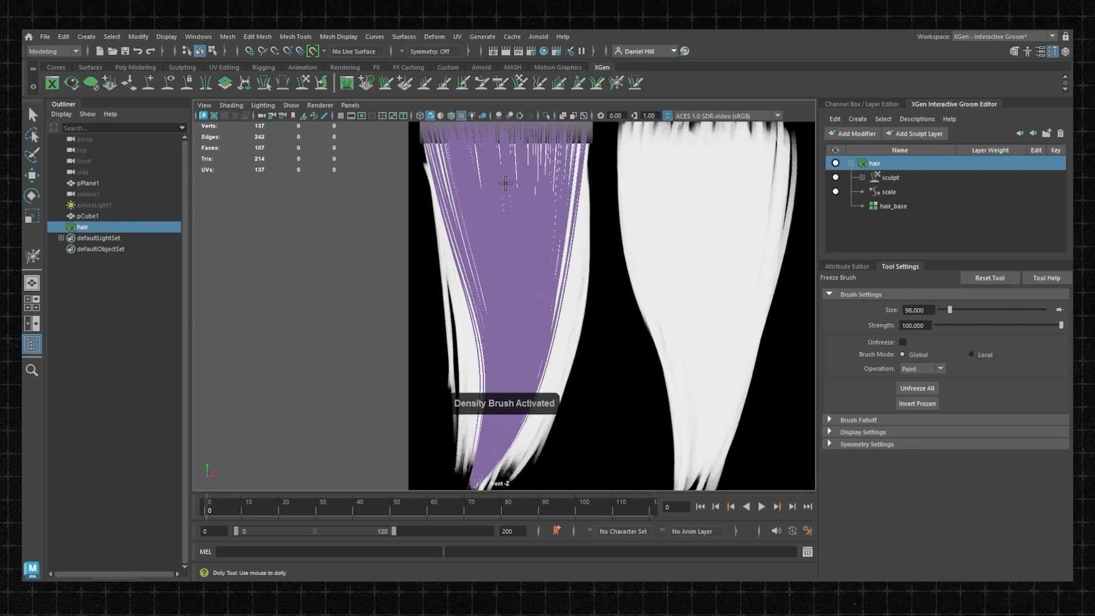
pyautogui.keyDown('alt'); pyautogui.moveTo(498, 154); pyautogui.dragTo(517, 200, button='middle'); pyautogui.keyUp('alt')
pyautogui.moveTo(451, 173); pyautogui.dragTo(472, 175)
pyautogui.click(463, 175)
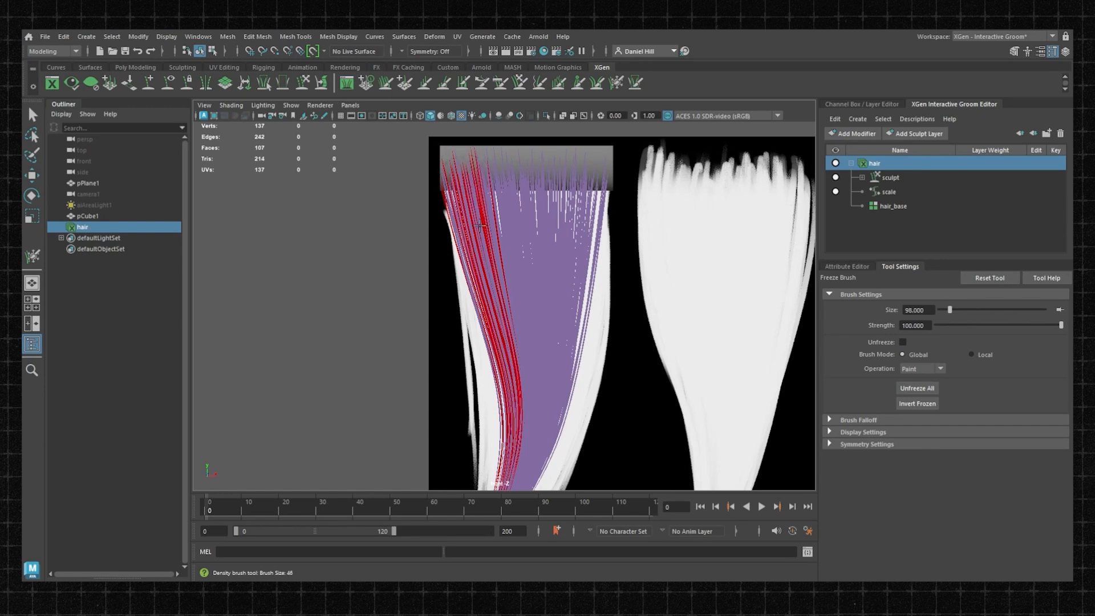
# Step: Comb the unfrozen splines outward along the clump's left edge and down to its tip
pyautogui.keyDown('alt'); pyautogui.moveTo(480, 226); pyautogui.dragTo(481, 172, button='middle'); pyautogui.keyUp('alt')
pyautogui.scroll(-5, 502, 166)
pyautogui.scroll(4, 522, 228)
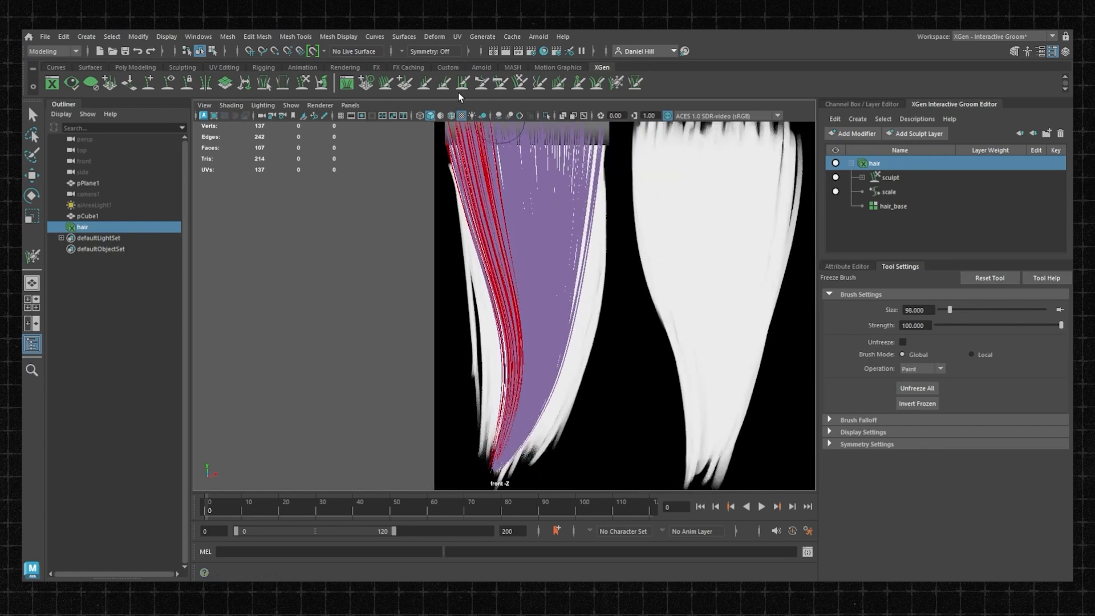
pyautogui.click(501, 85)
pyautogui.moveTo(508, 233); pyautogui.dragTo(578, 238)
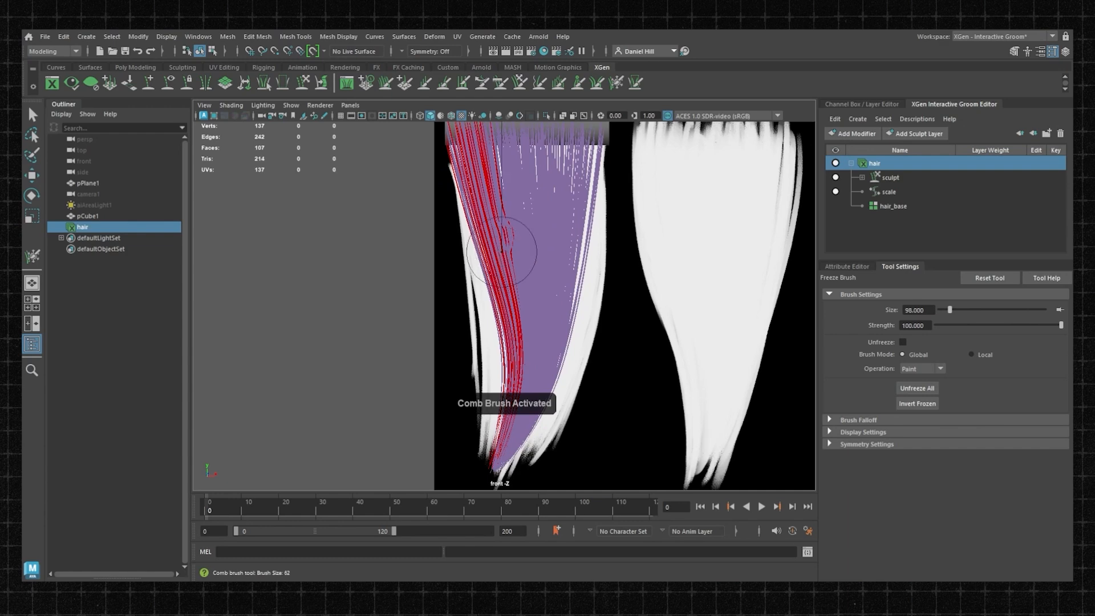
pyautogui.moveTo(502, 252); pyautogui.dragTo(568, 253)
pyautogui.moveTo(542, 256)
pyautogui.mouseDown()
pyautogui.moveTo(505, 319)
pyautogui.moveTo(505, 388)
pyautogui.mouseUp()
pyautogui.keyDown('alt'); pyautogui.moveTo(507, 387); pyautogui.dragTo(516, 311, button='middle'); pyautogui.keyUp('alt')
pyautogui.scroll(-3, 516, 311)
pyautogui.moveTo(525, 247); pyautogui.dragTo(502, 406)
pyautogui.moveTo(504, 263)
pyautogui.mouseDown()
pyautogui.moveTo(506, 337)
pyautogui.moveTo(365, 297)
pyautogui.mouseUp()
pyautogui.moveTo(579, 240); pyautogui.dragTo(491, 251)
pyautogui.keyDown('alt'); pyautogui.moveTo(540, 215); pyautogui.dragTo(535, 284, button='middle'); pyautogui.keyUp('alt')
pyautogui.moveTo(512, 267); pyautogui.dragTo(433, 297)
pyautogui.keyDown('alt'); pyautogui.moveTo(362, 294); pyautogui.dragTo(364, 211, button='middle'); pyautogui.keyUp('alt')
pyautogui.moveTo(364, 211); pyautogui.dragTo(457, 260)
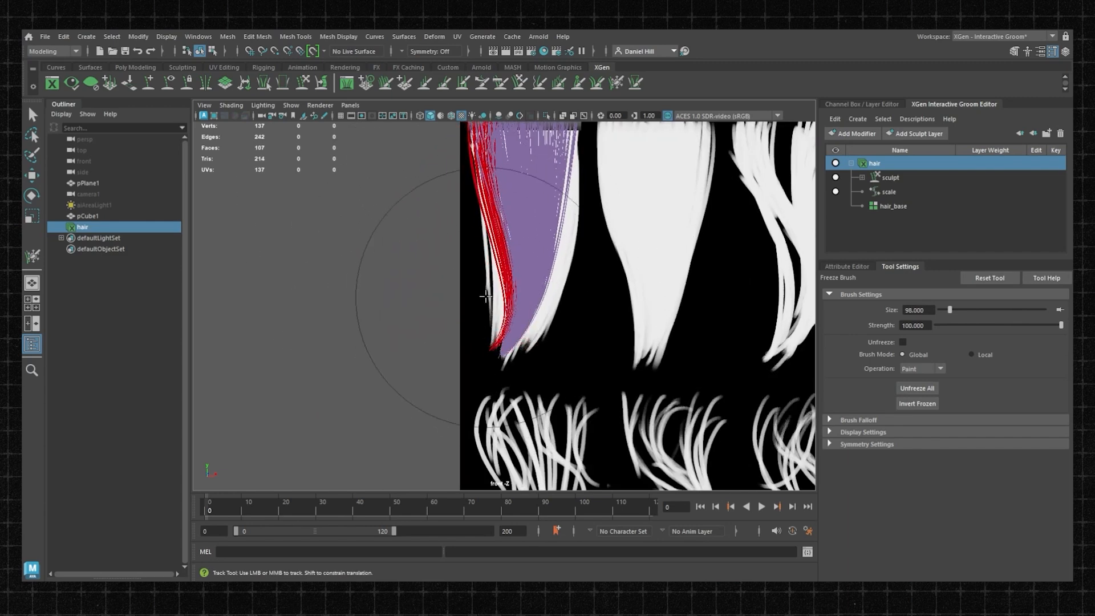
# Step: Examine the shapes of the other hair clumps across the texture and compare them with the groomed clump
pyautogui.scroll(-3, 494, 367)
pyautogui.scroll(3, 510, 302)
pyautogui.keyDown('alt'); pyautogui.moveTo(759, 282); pyautogui.dragTo(536, 252, button='middle'); pyautogui.keyUp('alt')
pyautogui.keyDown('alt'); pyautogui.moveTo(751, 232); pyautogui.dragTo(626, 240, button='middle'); pyautogui.keyUp('alt')
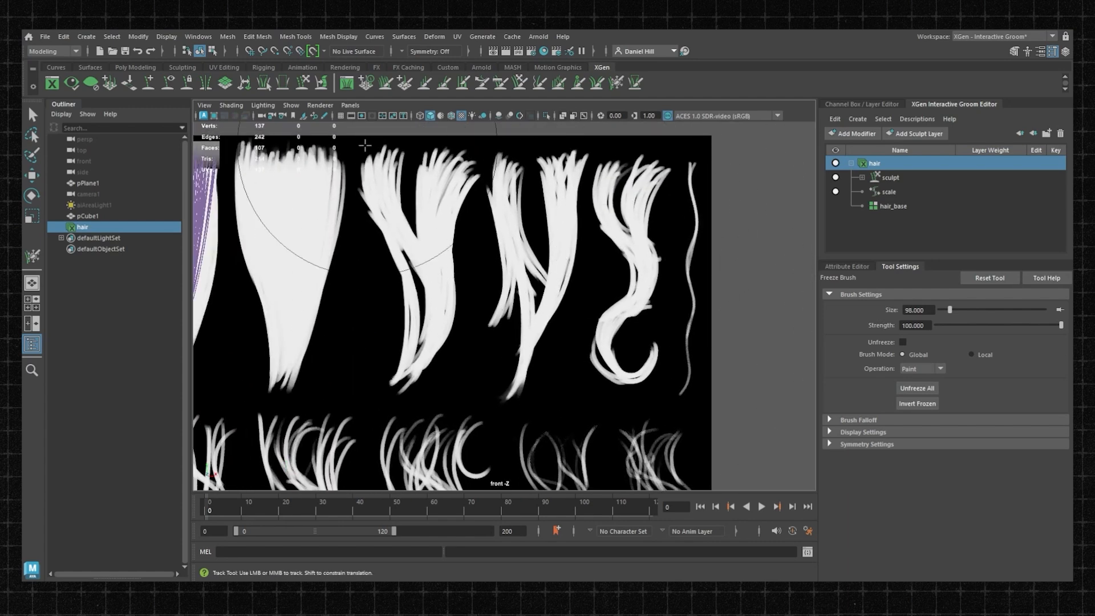
pyautogui.scroll(2, 568, 167)
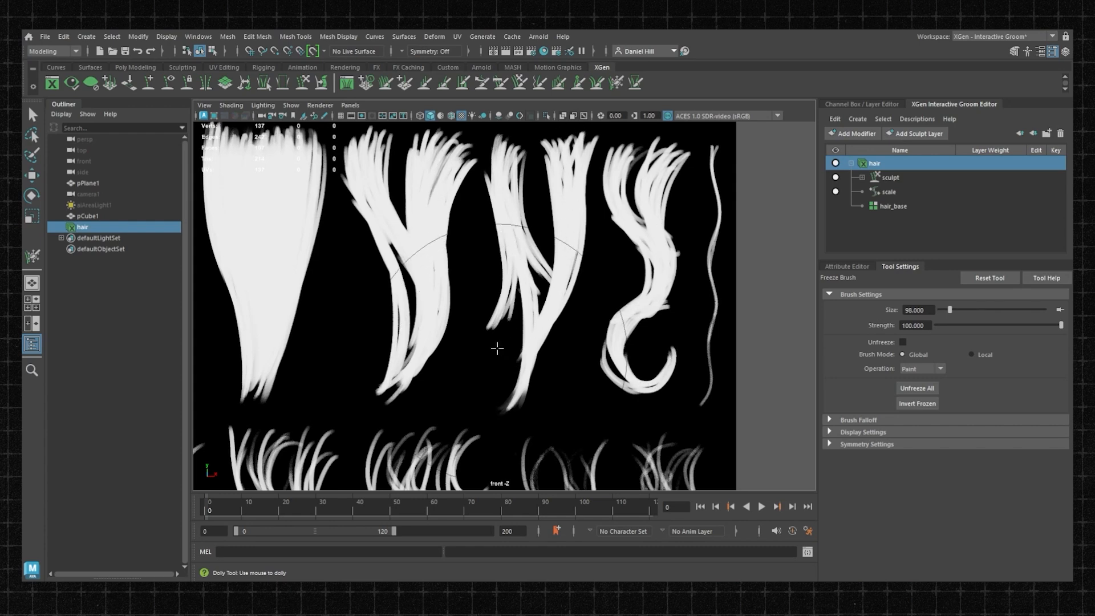
pyautogui.scroll(-3, 469, 294)
pyautogui.keyDown('alt'); pyautogui.moveTo(297, 266); pyautogui.dragTo(631, 262, button='middle'); pyautogui.keyUp('alt')
pyautogui.scroll(3, 631, 262)
pyautogui.keyDown('alt'); pyautogui.moveTo(542, 290); pyautogui.dragTo(481, 285, button='middle'); pyautogui.keyUp('alt')
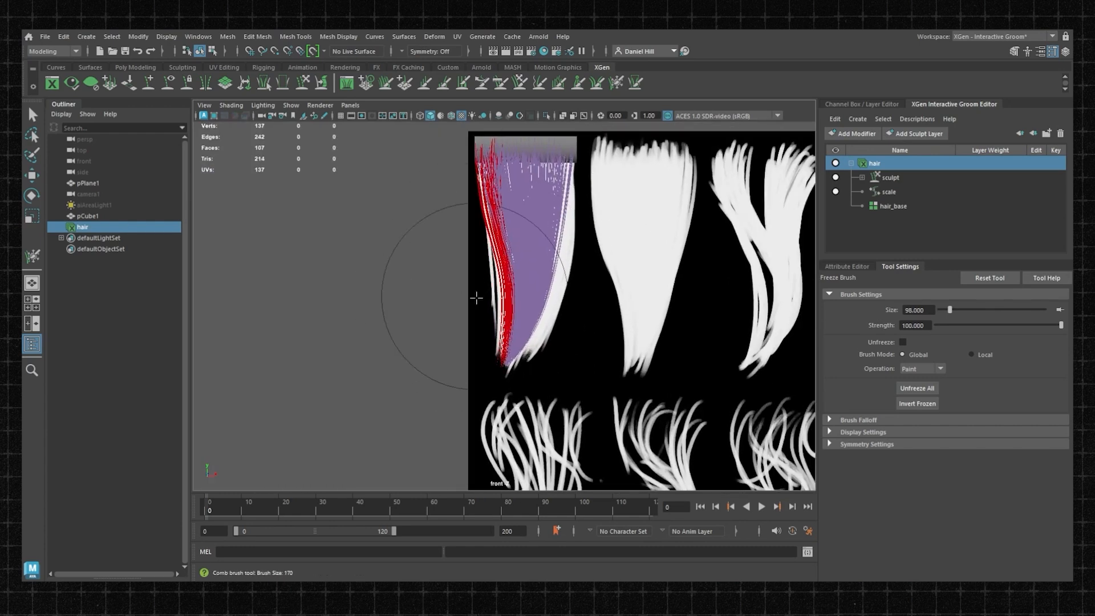
pyautogui.scroll(3, 525, 320)
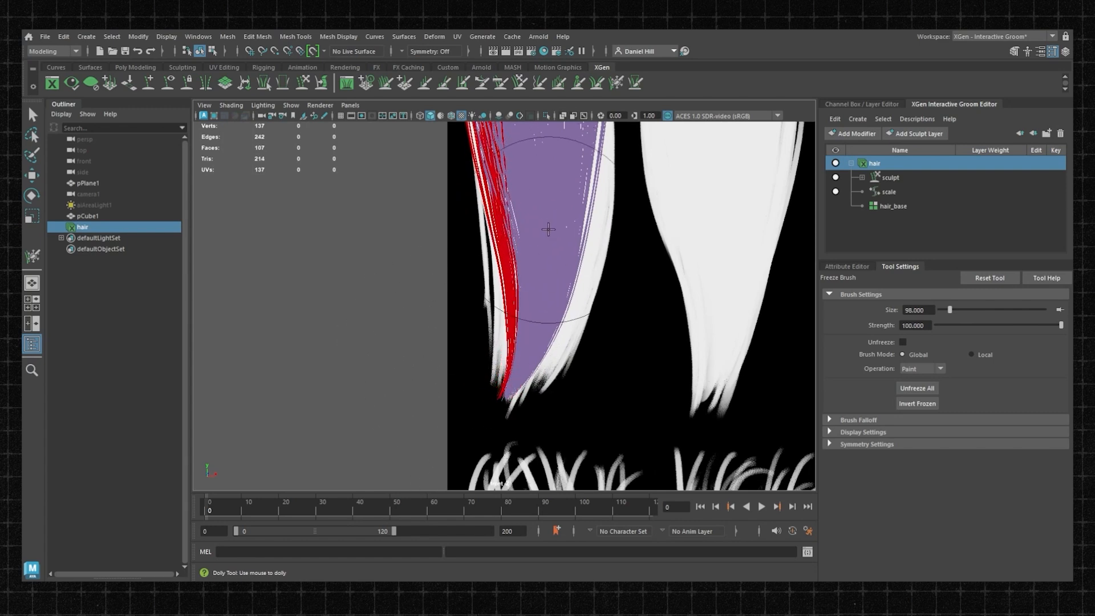
pyautogui.scroll(-2, 546, 282)
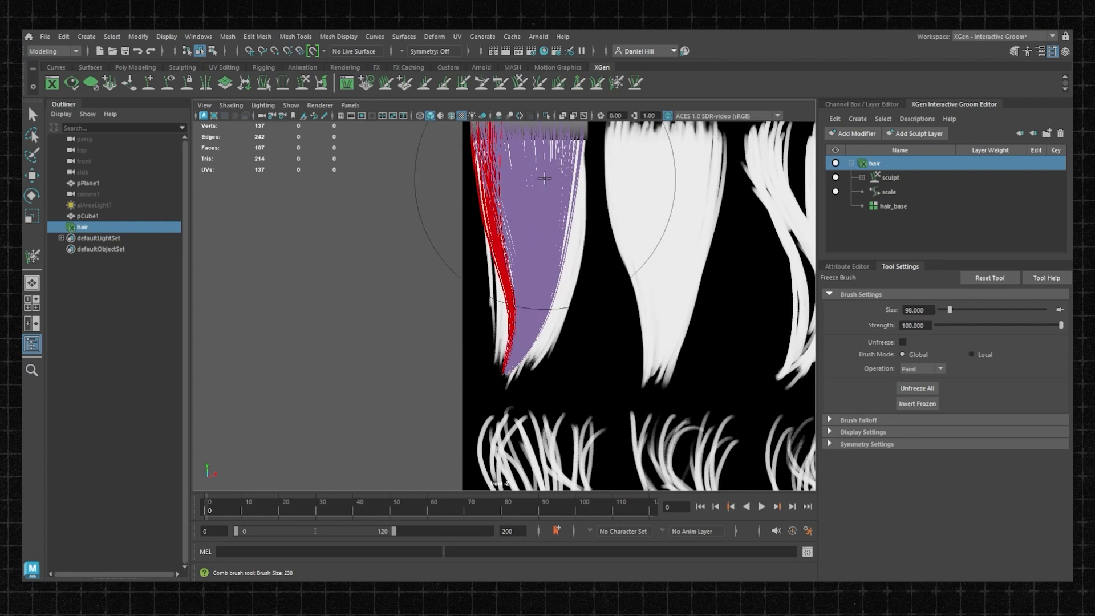
# Step: Undo the last two strokes and freeze the added splines together with the rest of the clump
pyautogui.keyDown('alt'); pyautogui.moveTo(514, 180); pyautogui.dragTo(508, 237, button='middle'); pyautogui.keyUp('alt')
pyautogui.scroll(1, 485, 220)
pyautogui.hotkey('ctrl', 'z')
pyautogui.hotkey('ctrl', 'z')
pyautogui.scroll(1, 479, 342)
pyautogui.click(501, 83)
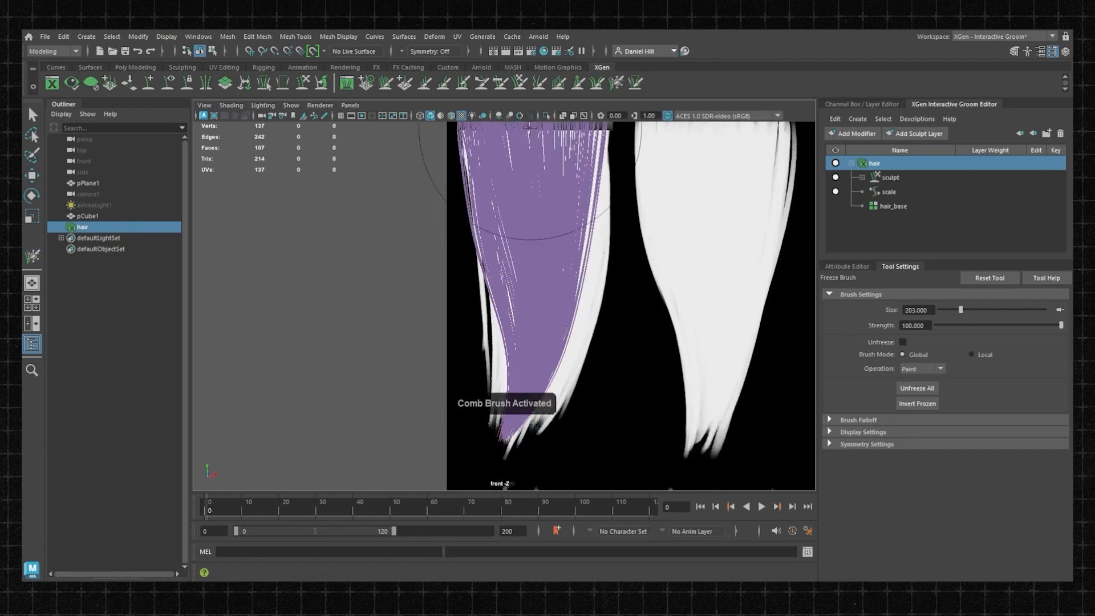
# Step: Unfreeze all strands of the clump with the Freeze brush and return to the Comb brush
pyautogui.keyDown('alt'); pyautogui.moveTo(473, 305); pyautogui.dragTo(470, 275, button='middle'); pyautogui.keyUp('alt')
pyautogui.click(520, 83)
pyautogui.click(617, 83)
pyautogui.click(520, 83)
pyautogui.click(501, 83)
# Step: Comb the sides and tips of the unfrozen clump into a smooth point with the Comb brush
pyautogui.scroll(-1, 468, 274)
pyautogui.moveTo(440, 254); pyautogui.dragTo(528, 393)
pyautogui.scroll(-1, 644, 228)
pyautogui.keyDown('alt'); pyautogui.moveTo(657, 217); pyautogui.dragTo(636, 237, button='middle'); pyautogui.keyUp('alt')
pyautogui.scroll(1, 599, 274)
pyautogui.moveTo(555, 304); pyautogui.dragTo(568, 304)
pyautogui.keyDown('alt'); pyautogui.moveTo(568, 304); pyautogui.dragTo(624, 424, button='middle'); pyautogui.keyUp('alt')
pyautogui.scroll(3, 624, 399)
pyautogui.moveTo(643, 257); pyautogui.dragTo(613, 257)
pyautogui.moveTo(616, 257)
pyautogui.keyDown('alt'); pyautogui.mouseDown(button='middle')
pyautogui.moveTo(611, 340)
pyautogui.moveTo(572, 261)
pyautogui.moveTo(585, 173)
pyautogui.mouseUp(button='middle'); pyautogui.keyUp('alt')
pyautogui.scroll(3, 611, 341)
pyautogui.scroll(-4, 605, 285)
pyautogui.scroll(-2, 572, 261)
pyautogui.scroll(3, 479, 354)
pyautogui.moveTo(475, 370); pyautogui.dragTo(470, 369)
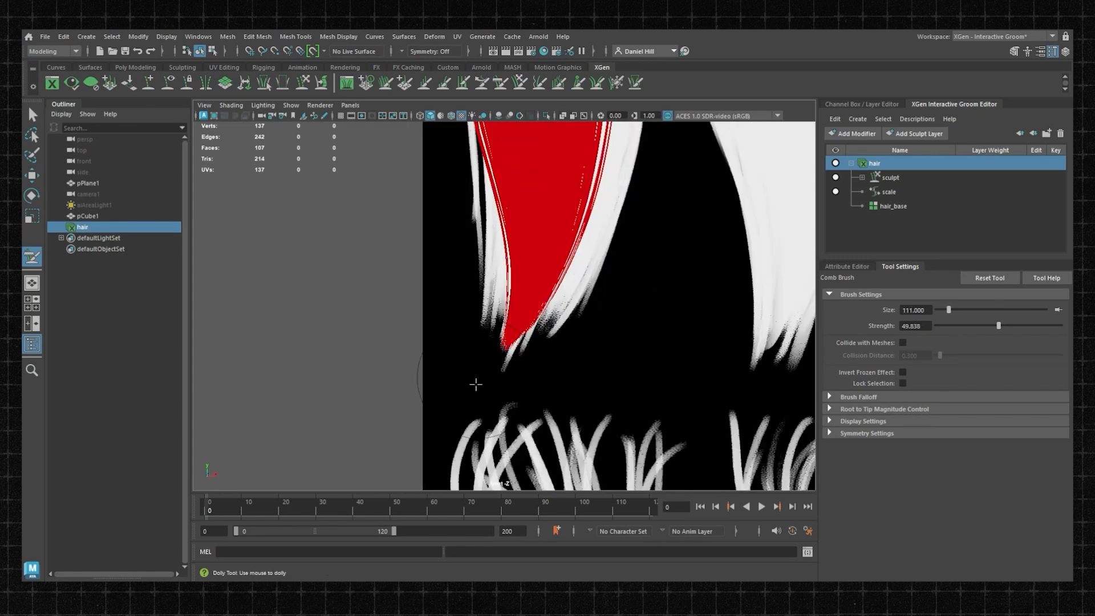
# Step: Freeze the whole combed clump with the size 111 Freeze brush
pyautogui.scroll(-3, 485, 340)
pyautogui.scroll(-3, 474, 279)
pyautogui.keyDown('alt'); pyautogui.moveTo(509, 246); pyautogui.dragTo(518, 289, button='middle'); pyautogui.keyUp('alt')
pyautogui.scroll(2, 519, 286)
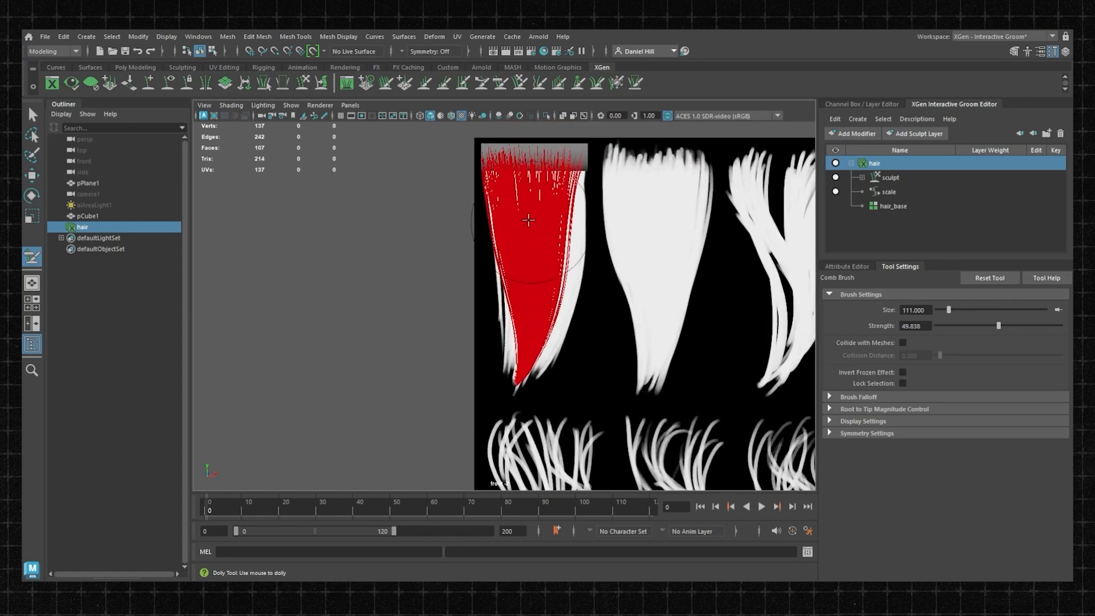
pyautogui.scroll(1, 510, 228)
pyautogui.scroll(-1, 452, 192)
pyautogui.keyDown('alt'); pyautogui.moveTo(502, 220); pyautogui.dragTo(470, 234, button='middle'); pyautogui.keyUp('alt')
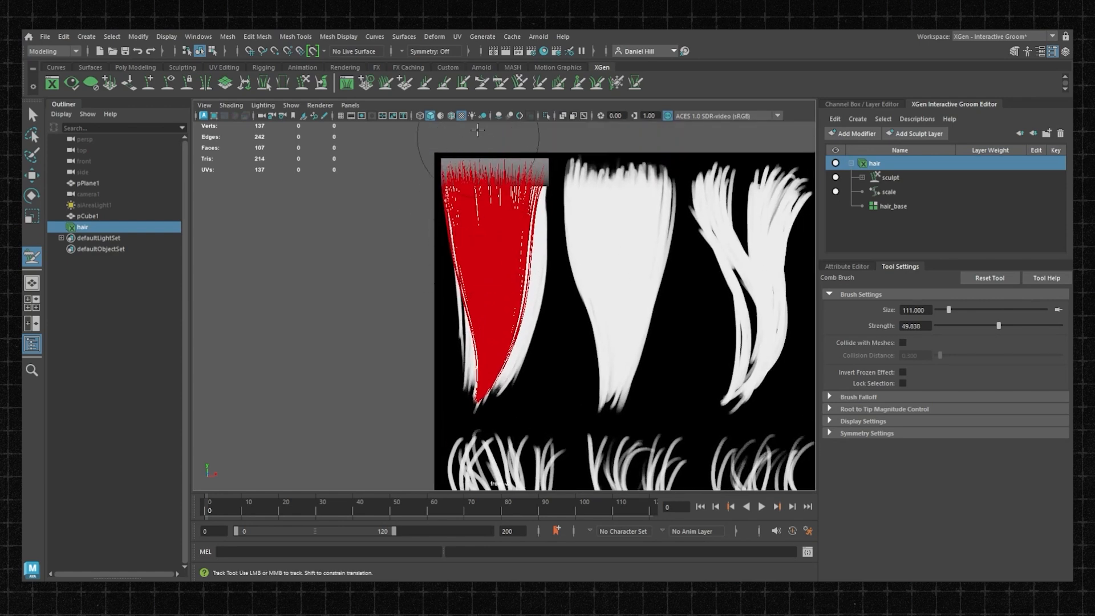
pyautogui.click(616, 83)
pyautogui.moveTo(522, 226)
pyautogui.mouseDown()
pyautogui.moveTo(537, 217)
pyautogui.moveTo(459, 238)
pyautogui.mouseUp()
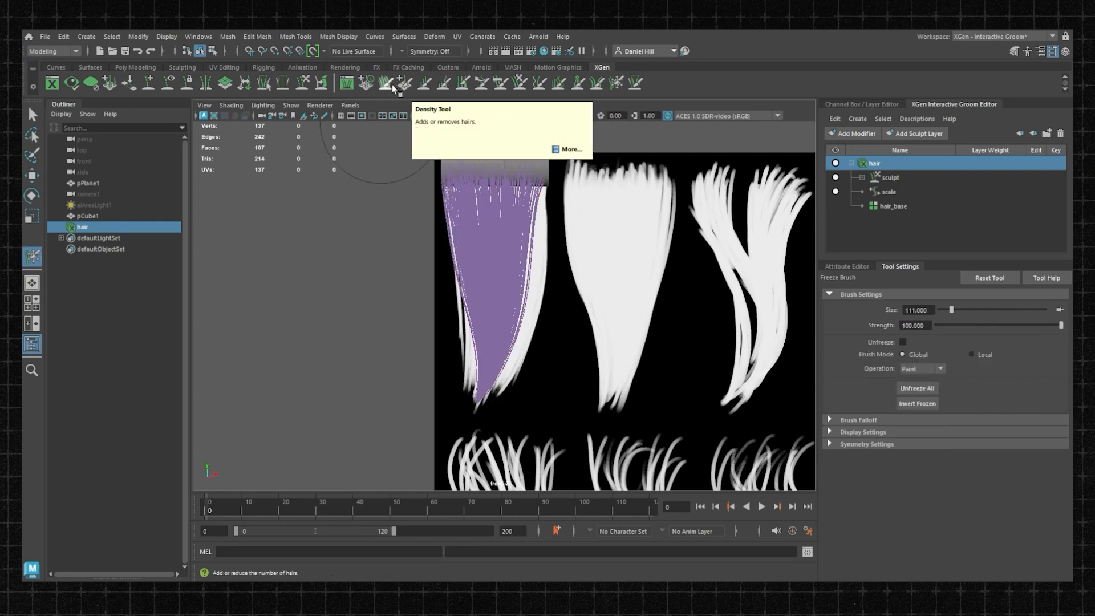
# Step: Paint new interpolated splines at the right end of the hair roots with the size 58 Density brush
pyautogui.click(389, 85)
pyautogui.scroll(4, 513, 166)
pyautogui.keyDown('alt'); pyautogui.moveTo(528, 151); pyautogui.dragTo(520, 198, button='middle'); pyautogui.keyUp('alt')
pyautogui.moveTo(550, 198); pyautogui.dragTo(520, 198)
pyautogui.scroll(-2, 525, 198)
pyautogui.keyDown('alt'); pyautogui.moveTo(524, 198); pyautogui.dragTo(534, 145, button='middle'); pyautogui.keyUp('alt')
# Step: Comb the new unfrozen splines outward to follow the clump's right edge
pyautogui.click(483, 83)
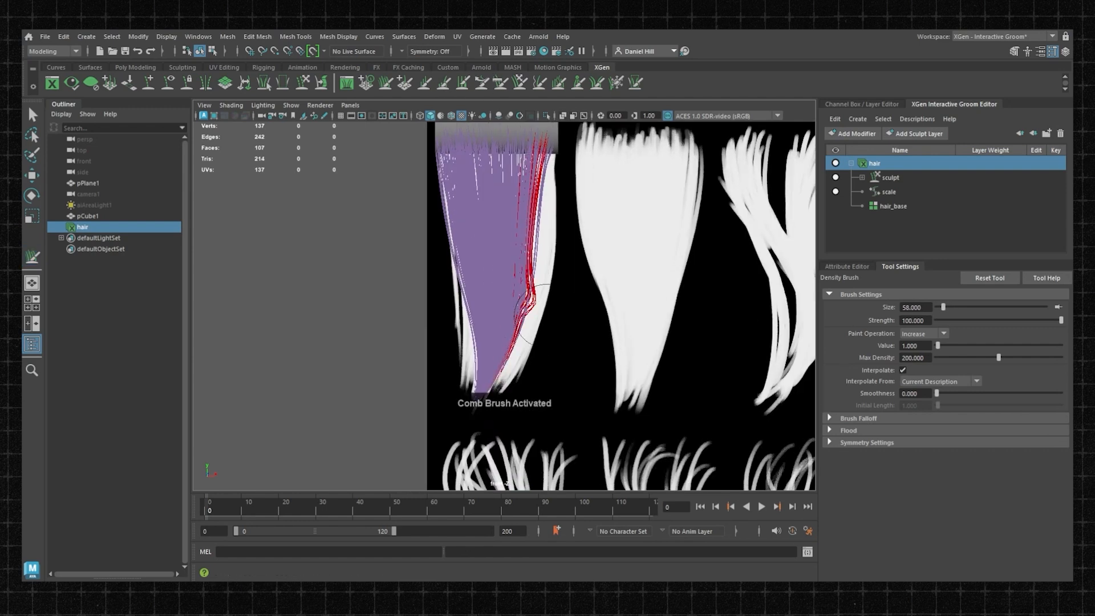
pyautogui.moveTo(519, 277); pyautogui.dragTo(553, 285)
pyautogui.moveTo(509, 254); pyautogui.dragTo(488, 422)
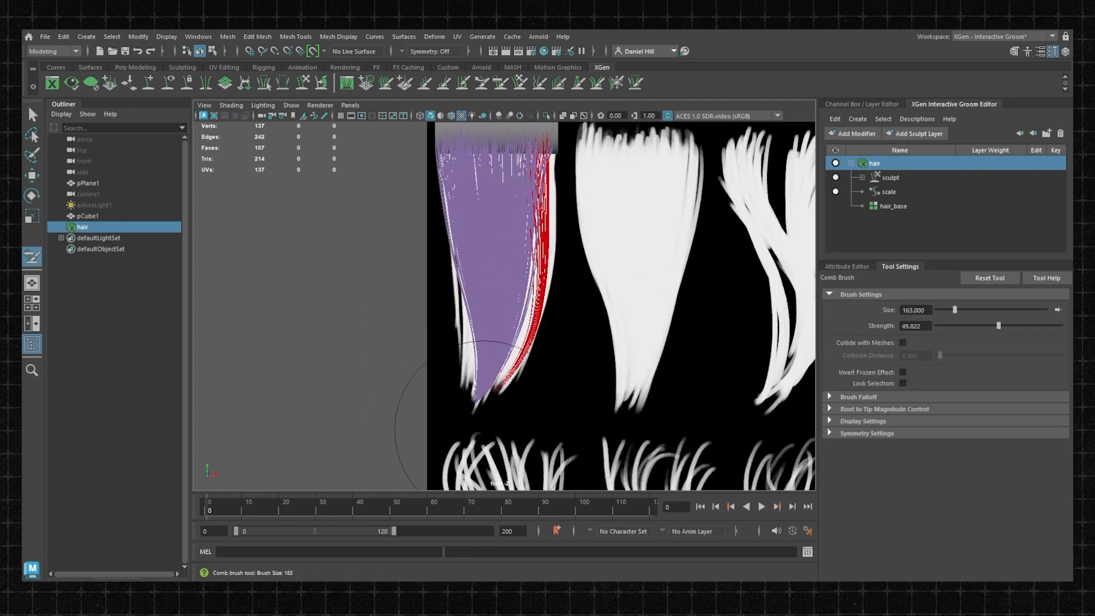
pyautogui.moveTo(531, 198)
pyautogui.mouseDown()
pyautogui.moveTo(578, 224)
pyautogui.moveTo(475, 234)
pyautogui.moveTo(522, 354)
pyautogui.mouseUp()
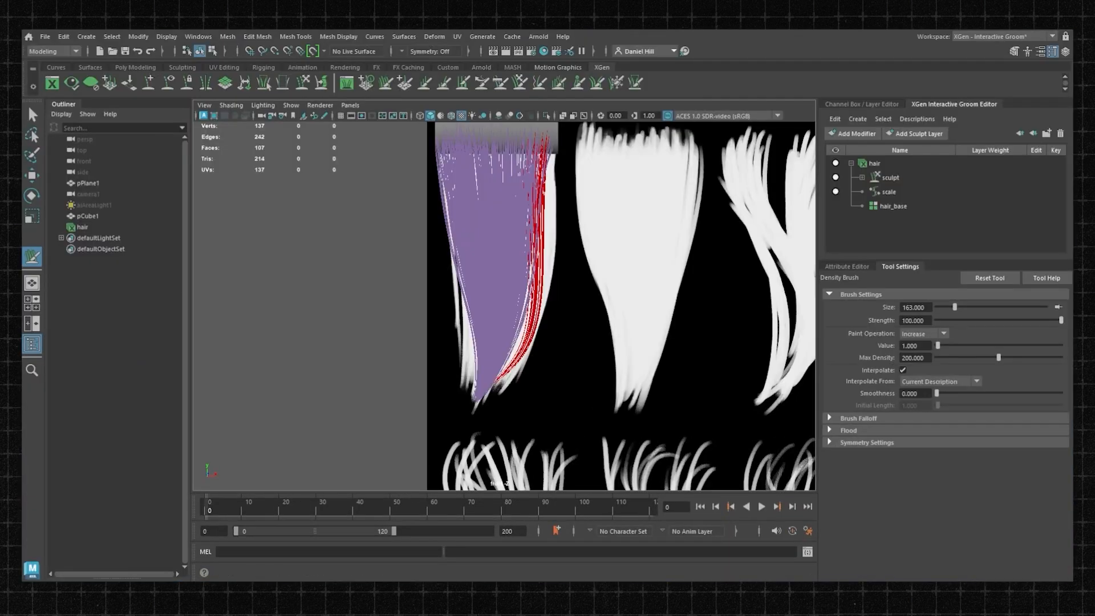
pyautogui.click(501, 83)
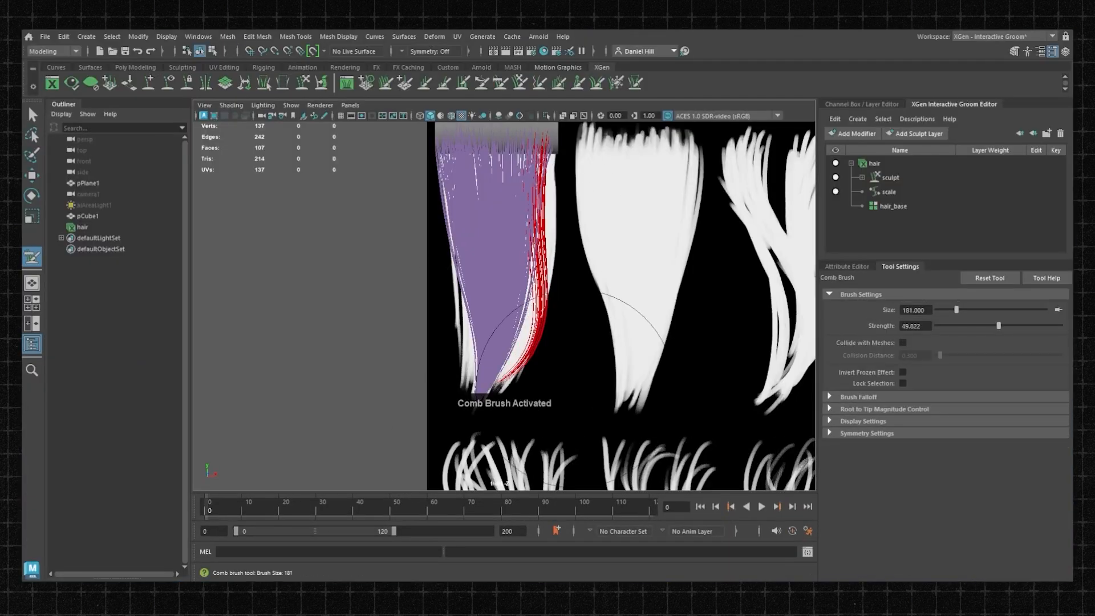
# Step: Paint more interpolated splines across the right half of the hair roots with the Density brush
pyautogui.click(386, 83)
pyautogui.scroll(2, 504, 306)
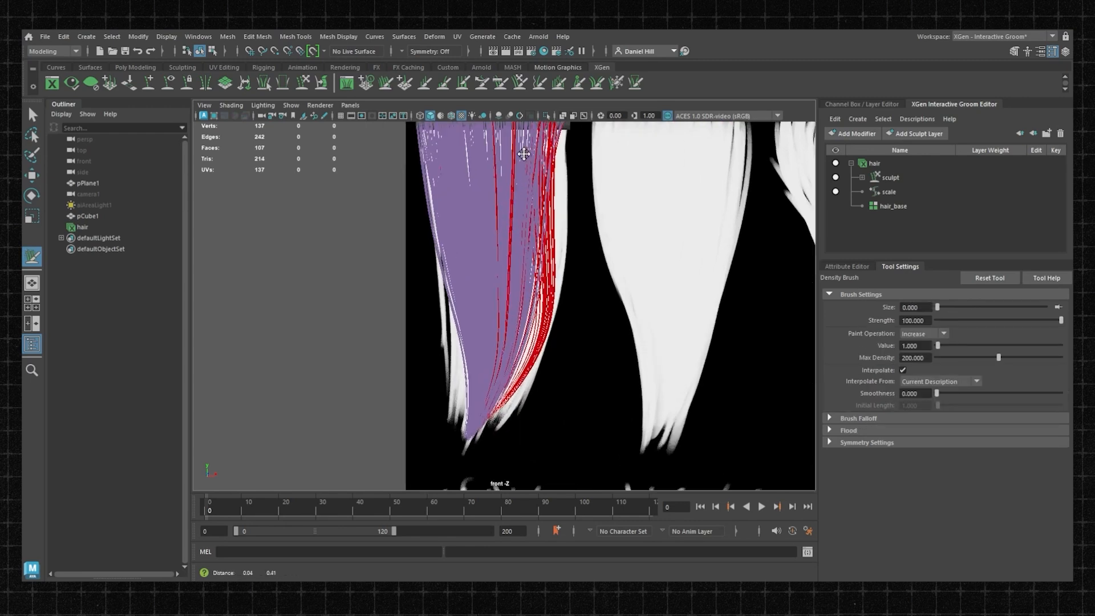
pyautogui.keyDown('alt'); pyautogui.moveTo(521, 142); pyautogui.dragTo(508, 197, button='middle'); pyautogui.keyUp('alt')
# Step: Comb the added splines smoothly down the clump's right side toward the tip with the size 111 Comb brush
pyautogui.click(501, 82)
pyautogui.scroll(-3, 477, 238)
pyautogui.keyDown('alt'); pyautogui.moveTo(477, 237); pyautogui.dragTo(484, 212, button='middle'); pyautogui.keyUp('alt')
pyautogui.moveTo(464, 246); pyautogui.dragTo(474, 323)
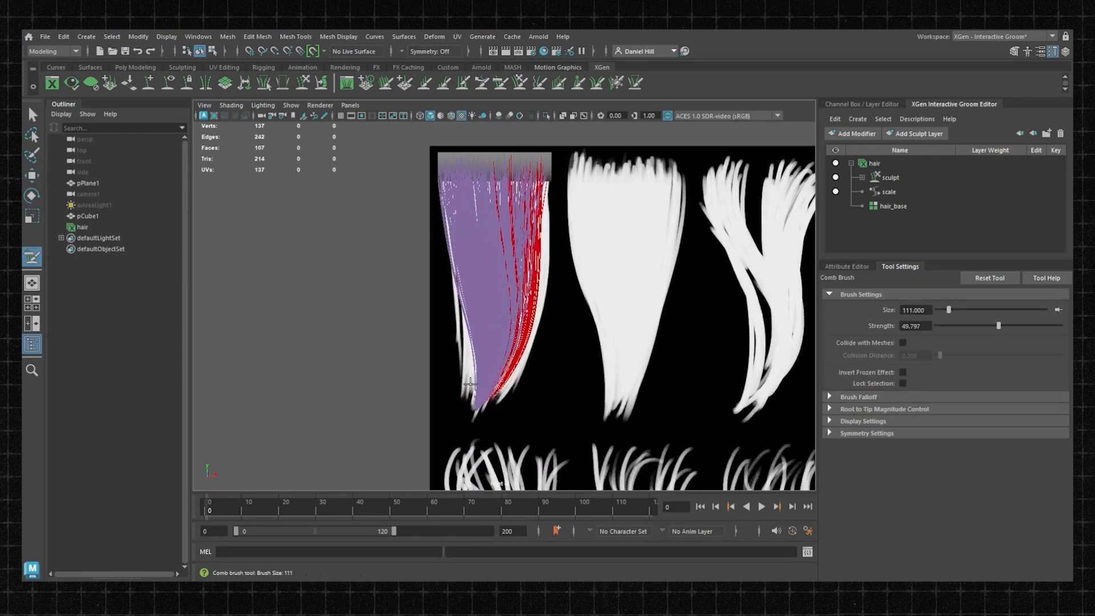
# Step: Unfreeze the entire clump with the size 111 Freeze brush
pyautogui.click(616, 83)
pyautogui.moveTo(514, 237); pyautogui.dragTo(393, 241)
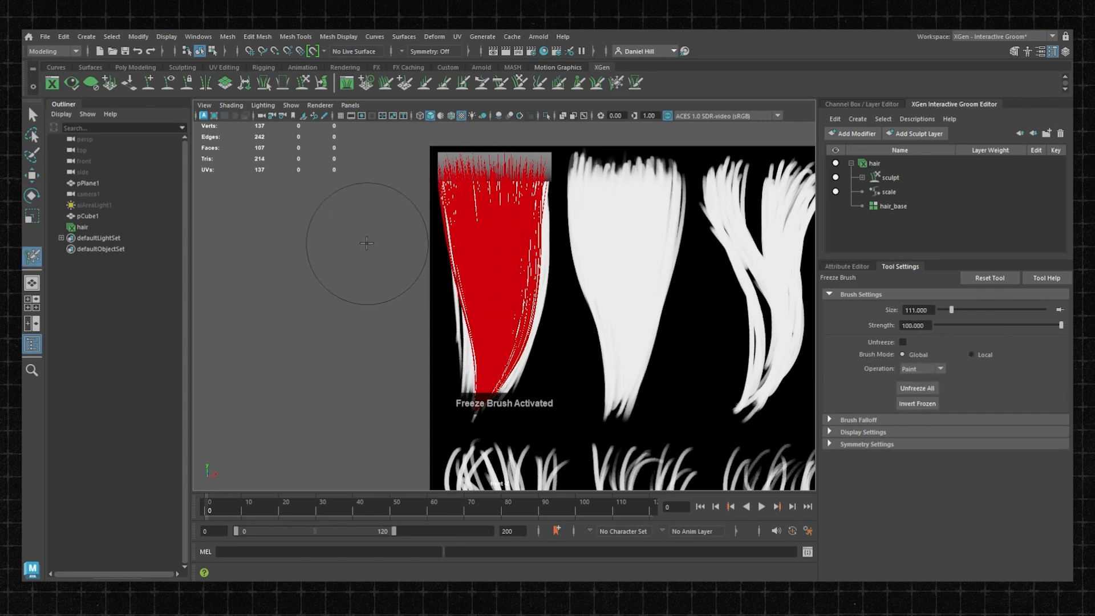
# Step: Compare the groomed red clump's outline and density with the reference clumps beside it
pyautogui.scroll(-2, 388, 254)
pyautogui.keyDown('alt'); pyautogui.moveTo(512, 370); pyautogui.dragTo(494, 330, button='middle'); pyautogui.keyUp('alt')
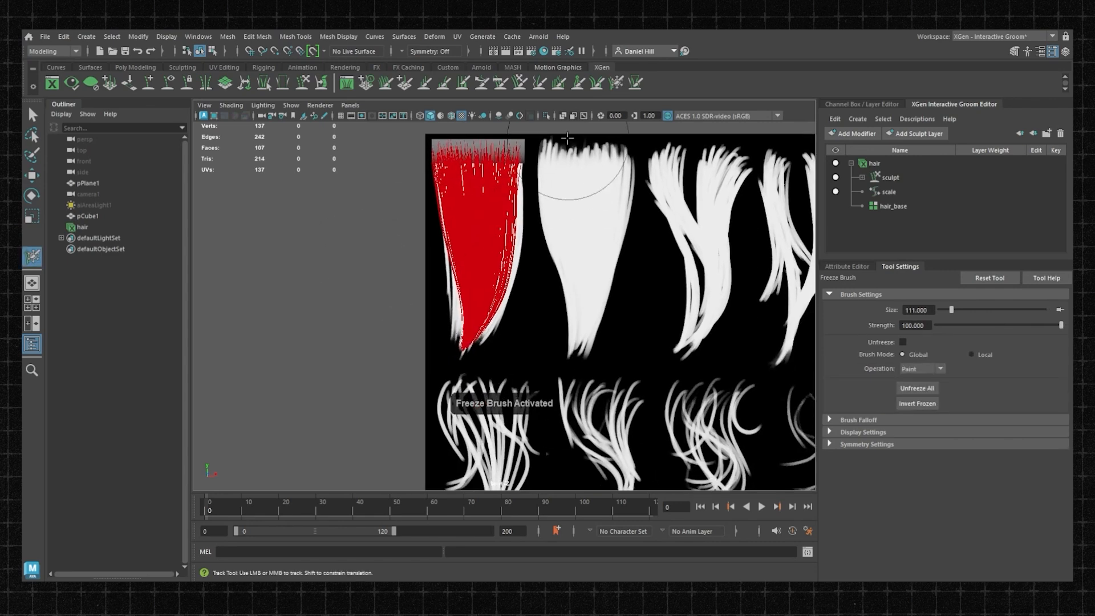
pyautogui.scroll(4, 567, 139)
pyautogui.keyDown('alt'); pyautogui.moveTo(551, 151); pyautogui.dragTo(582, 200, button='middle'); pyautogui.keyUp('alt')
pyautogui.scroll(-2, 582, 200)
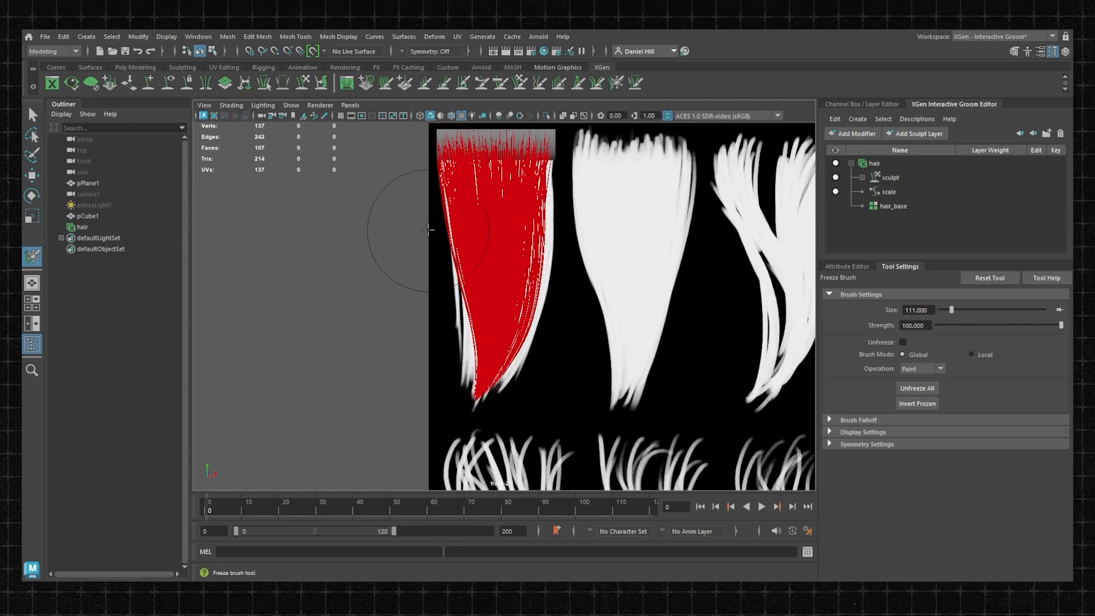
pyautogui.scroll(-2, 425, 234)
pyautogui.keyDown('alt'); pyautogui.moveTo(492, 274); pyautogui.dragTo(411, 244, button='middle'); pyautogui.keyUp('alt')
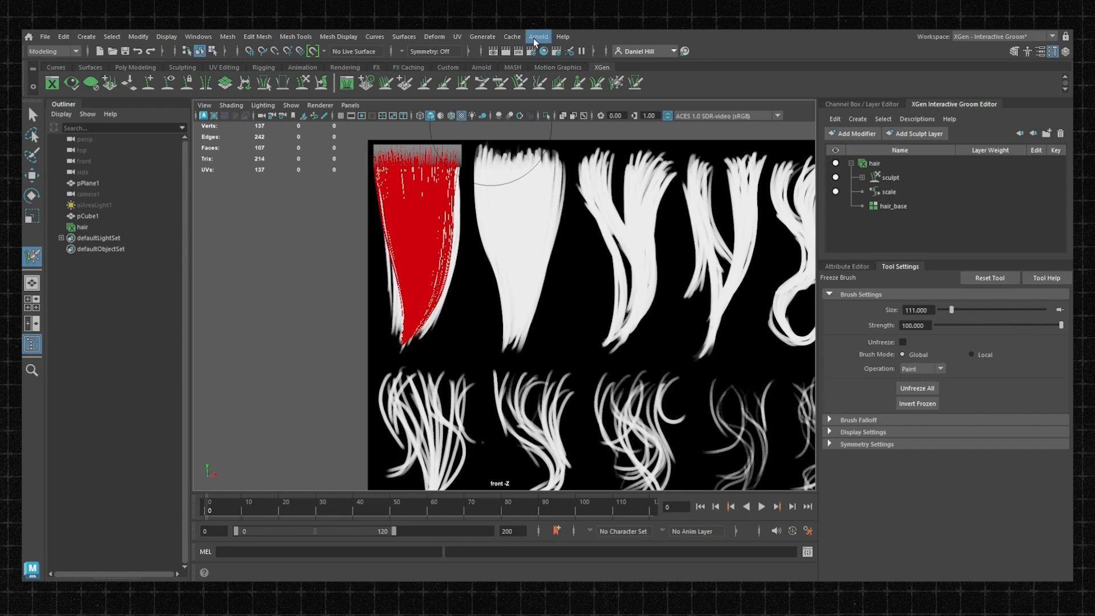
# Step: Select the hair description and switch from the Freeze brush to the Select tool
pyautogui.click(96, 228)
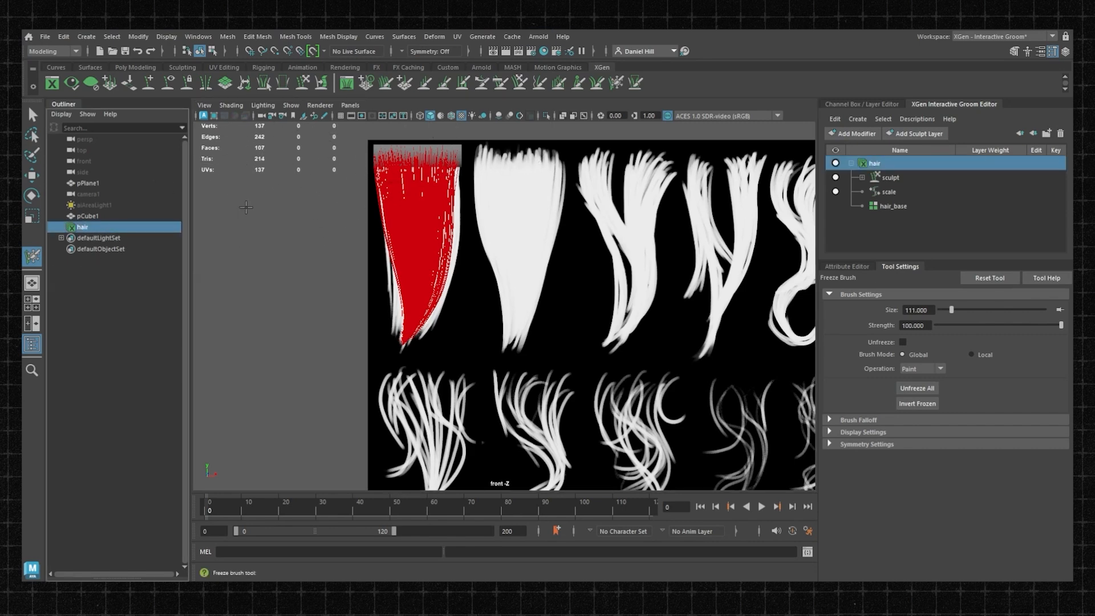
pyautogui.click(32, 116)
pyautogui.moveTo(407, 206)
pyautogui.mouseDown(button='right')
pyautogui.moveTo(427, 296)
pyautogui.moveTo(422, 512)
pyautogui.moveTo(481, 511)
pyautogui.mouseUp(button='right')
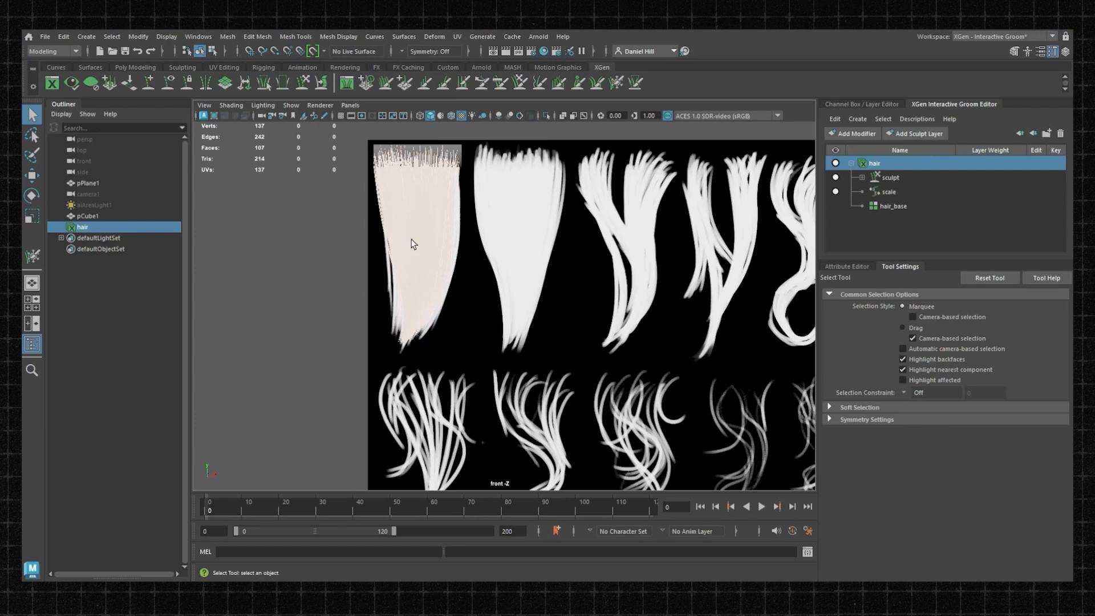
pyautogui.scroll(3, 489, 276)
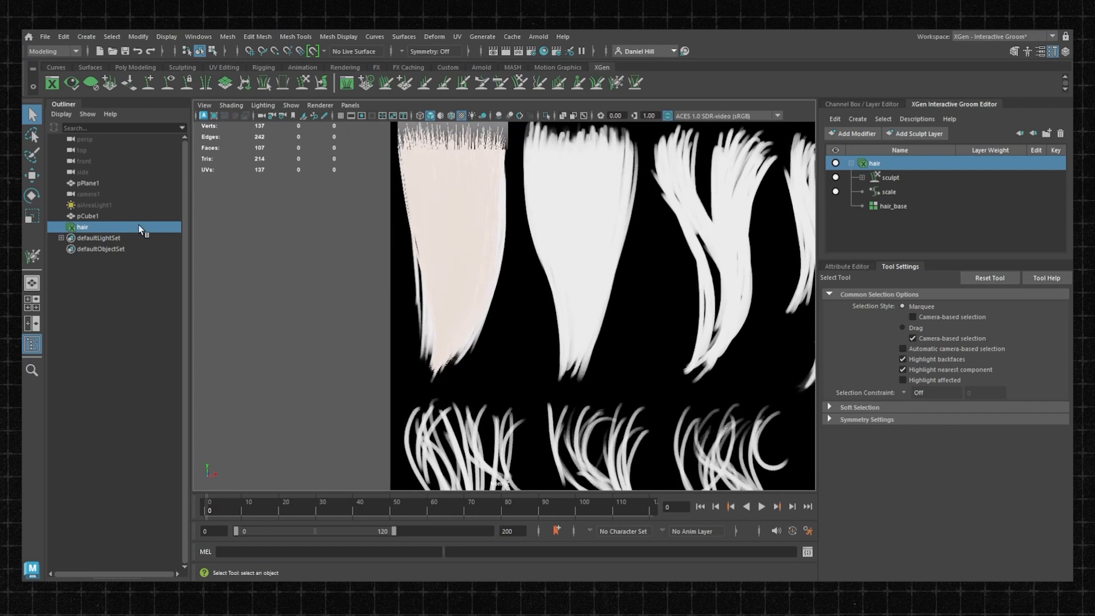
# Step: Hide the reference plane pPlane1 and the root mesh pCube1 to isolate the groomed clump
pyautogui.click(98, 186)
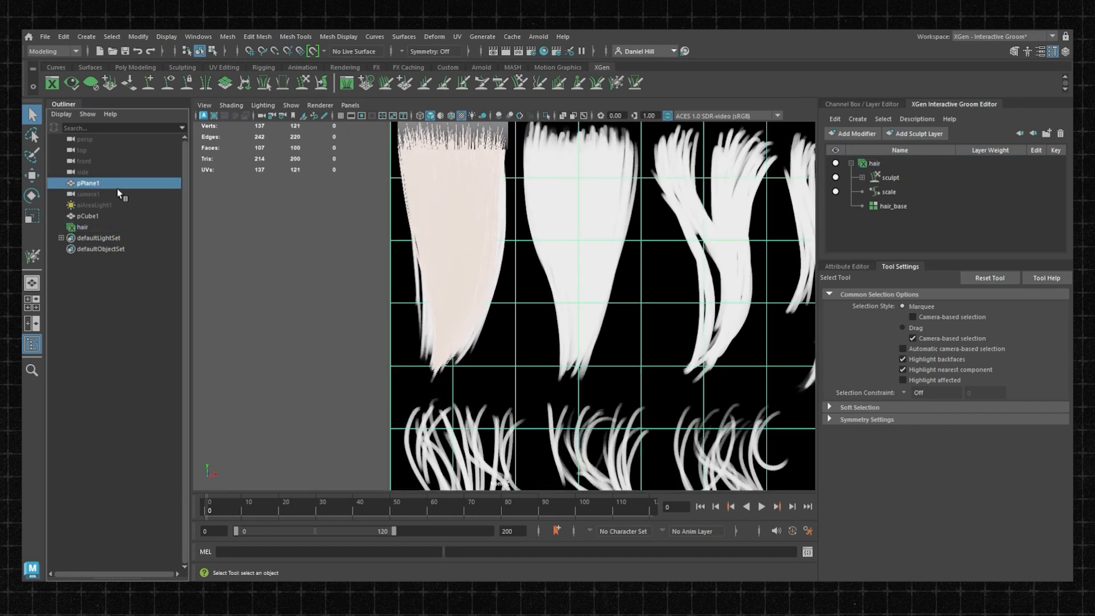
pyautogui.press('h')
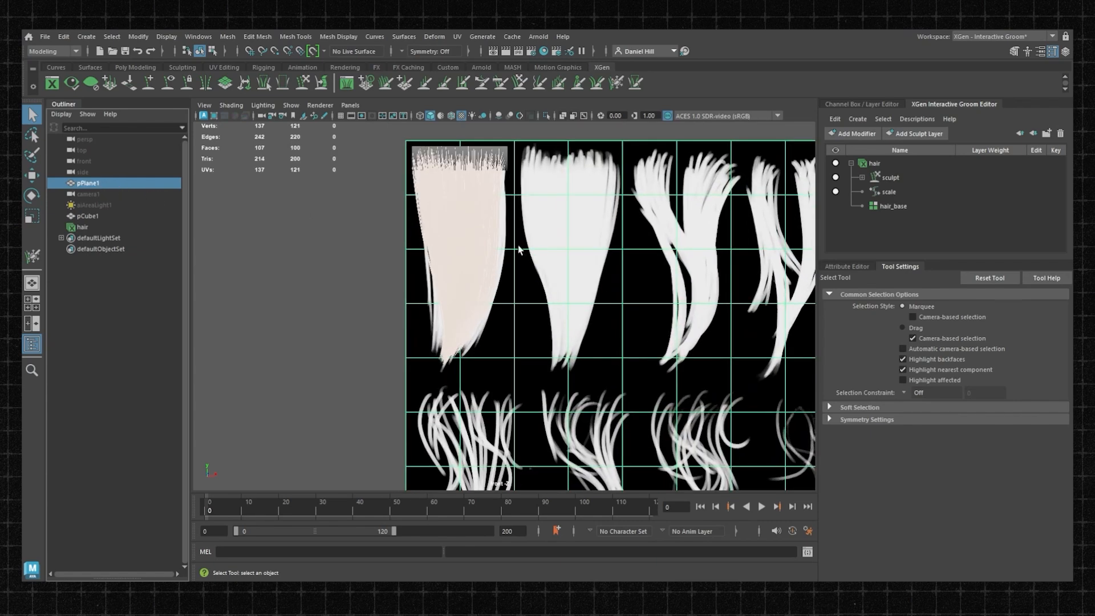
pyautogui.click(105, 216)
pyautogui.scroll(4, 478, 213)
pyautogui.keyDown('alt'); pyautogui.moveTo(465, 139); pyautogui.dragTo(504, 192, button='middle'); pyautogui.keyUp('alt')
pyautogui.press('h')
pyautogui.scroll(-2, 496, 261)
pyautogui.scroll(-2, 500, 194)
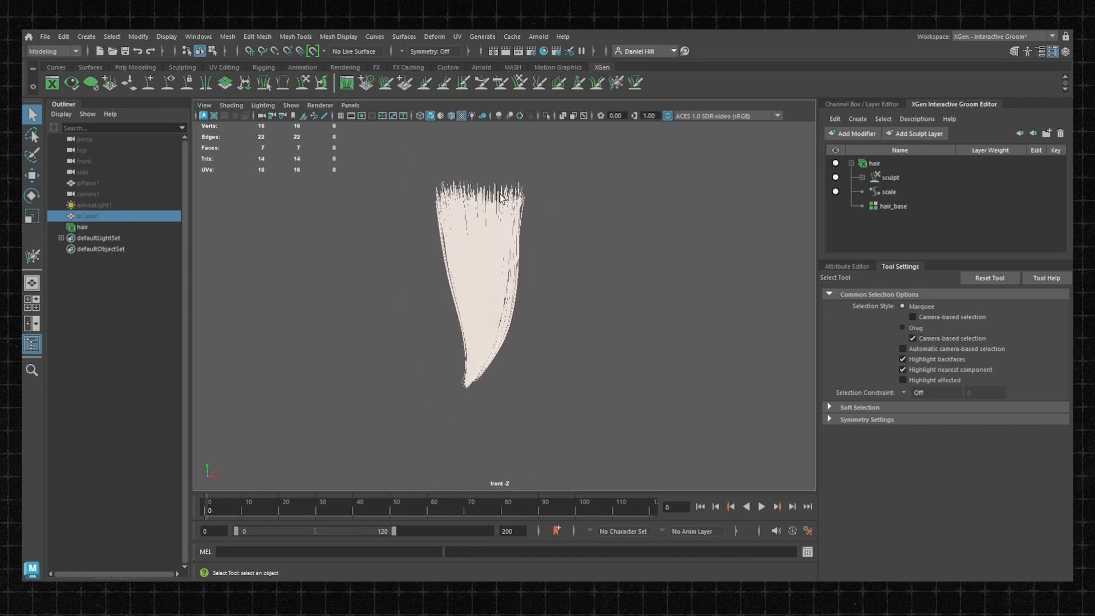
# Step: Open the Arnold RenderView, unhide aiAreaLight1 and start a live render of the hair
pyautogui.click(538, 37)
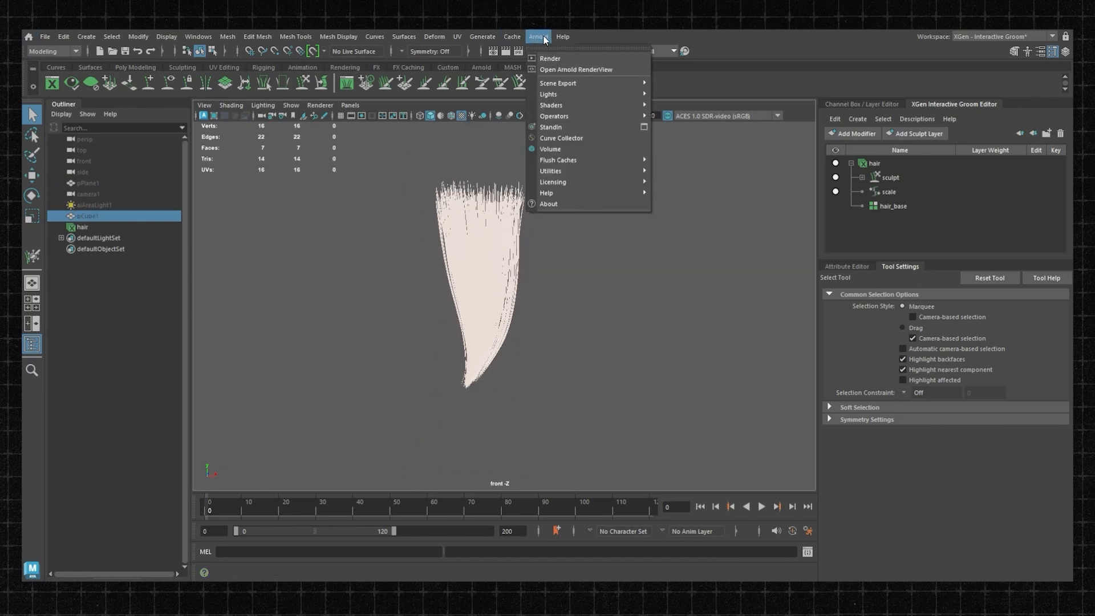
pyautogui.click(549, 66)
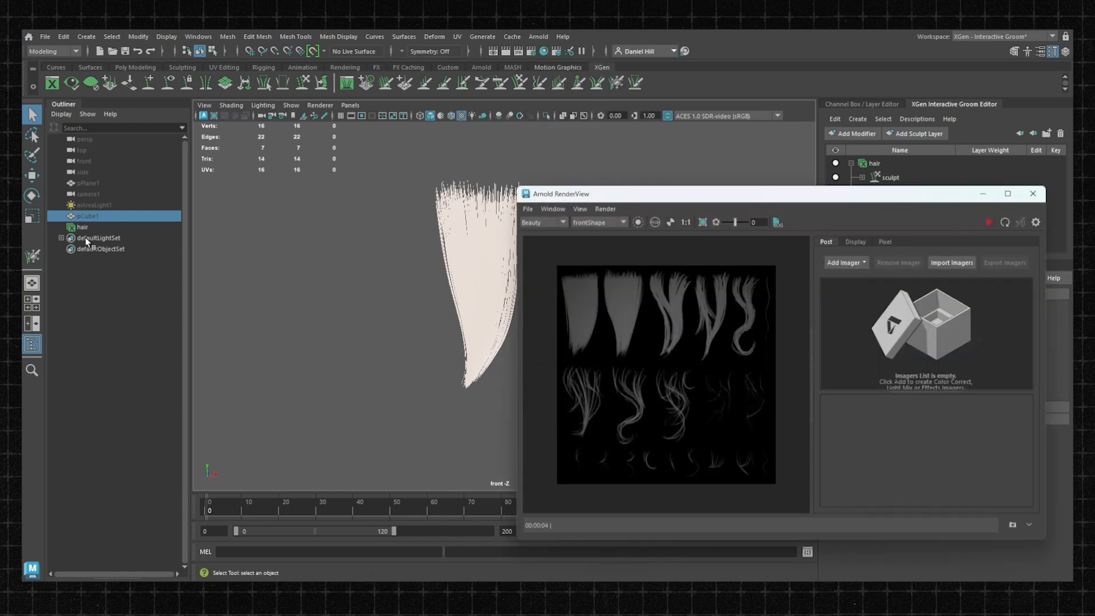
pyautogui.click(90, 204)
pyautogui.press('h')
pyautogui.scroll(-2, 402, 272)
pyautogui.keyDown('alt'); pyautogui.moveTo(402, 272); pyautogui.dragTo(303, 207, button='middle'); pyautogui.keyUp('alt')
pyautogui.click(303, 206)
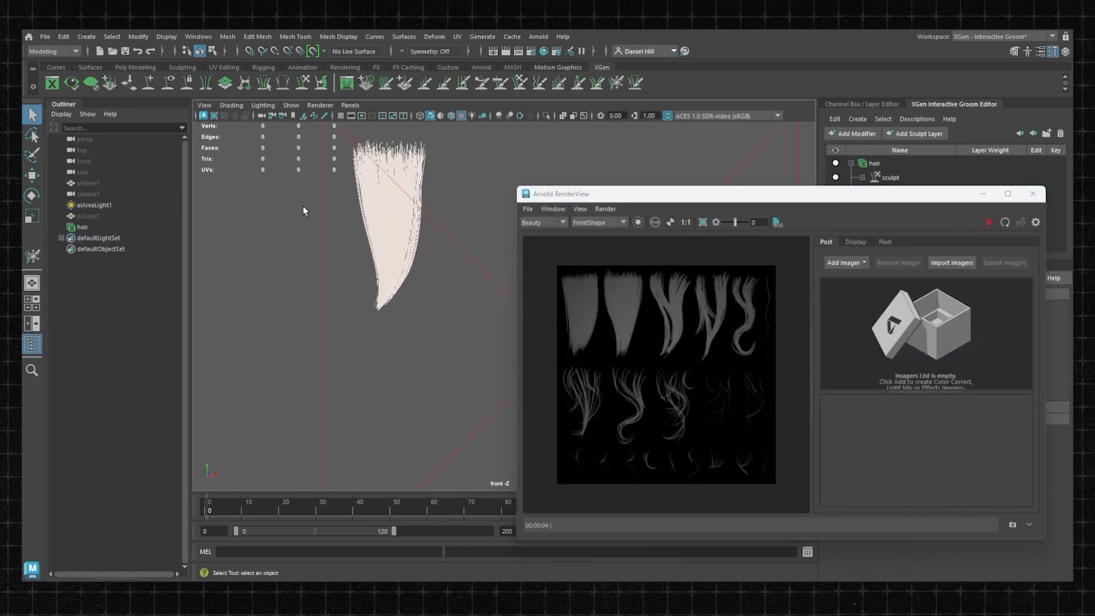
pyautogui.scroll(-2, 303, 206)
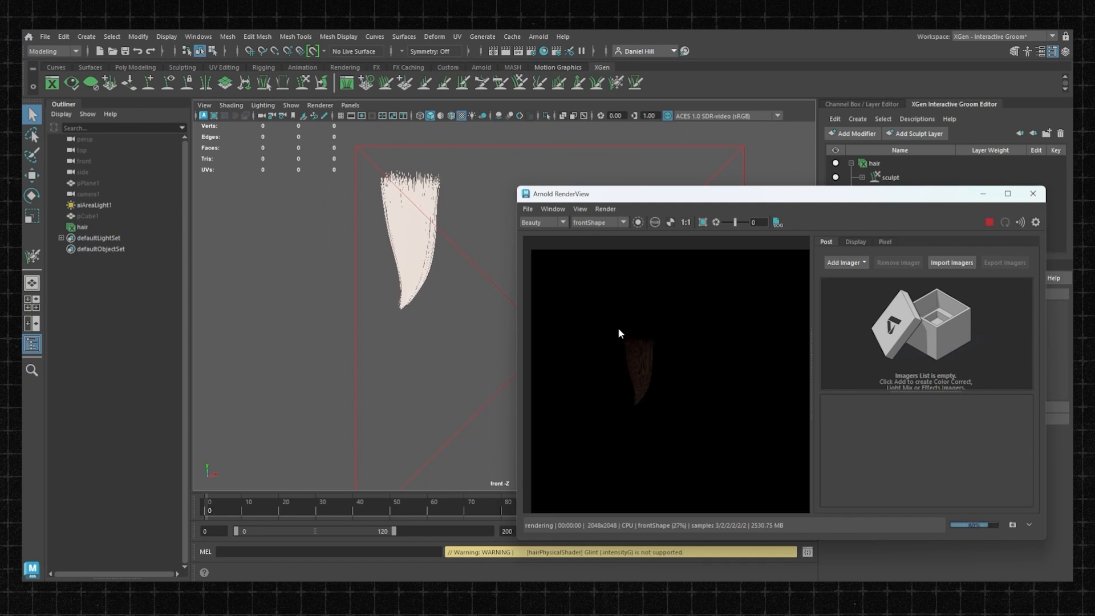
# Step: Switch the live render to cameraShape1 and frame the rendered clump in the RenderView
pyautogui.click(605, 223)
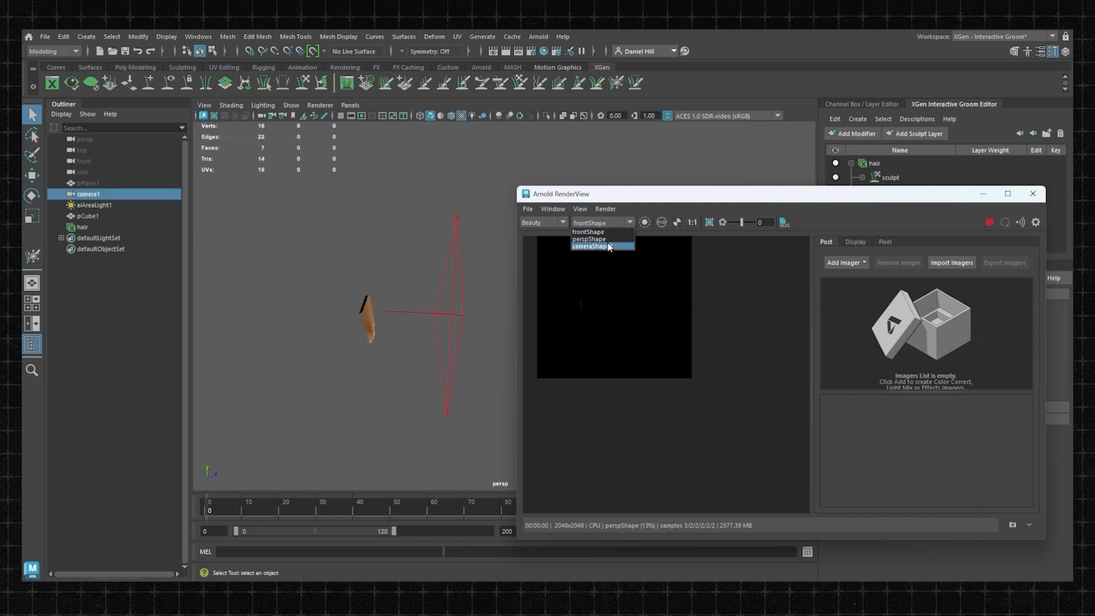
pyautogui.click(608, 247)
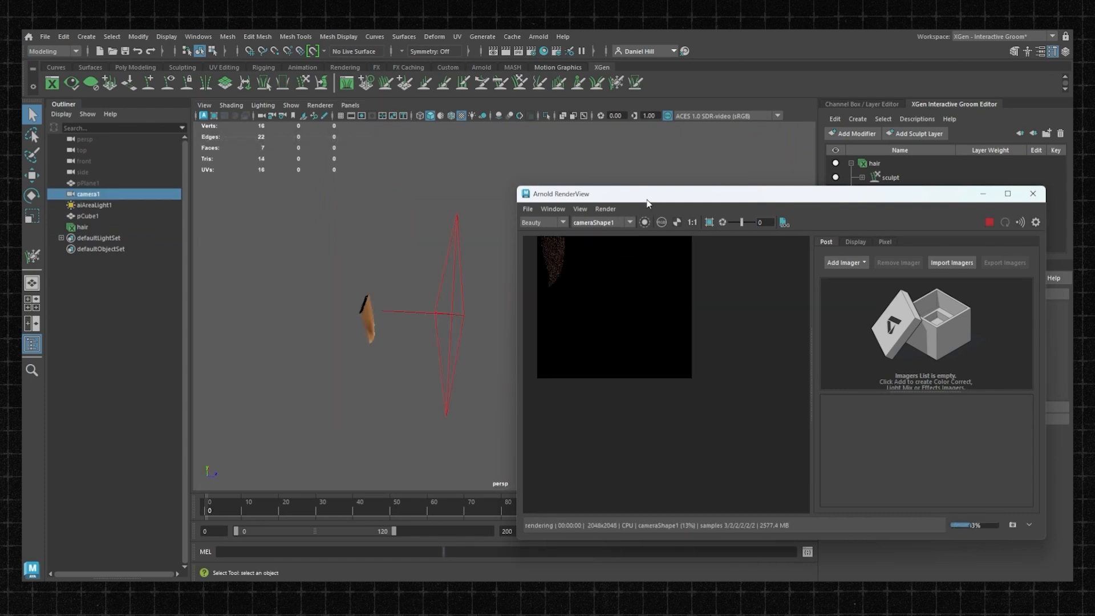
pyautogui.moveTo(647, 199); pyautogui.dragTo(621, 170)
pyautogui.scroll(2, 599, 264)
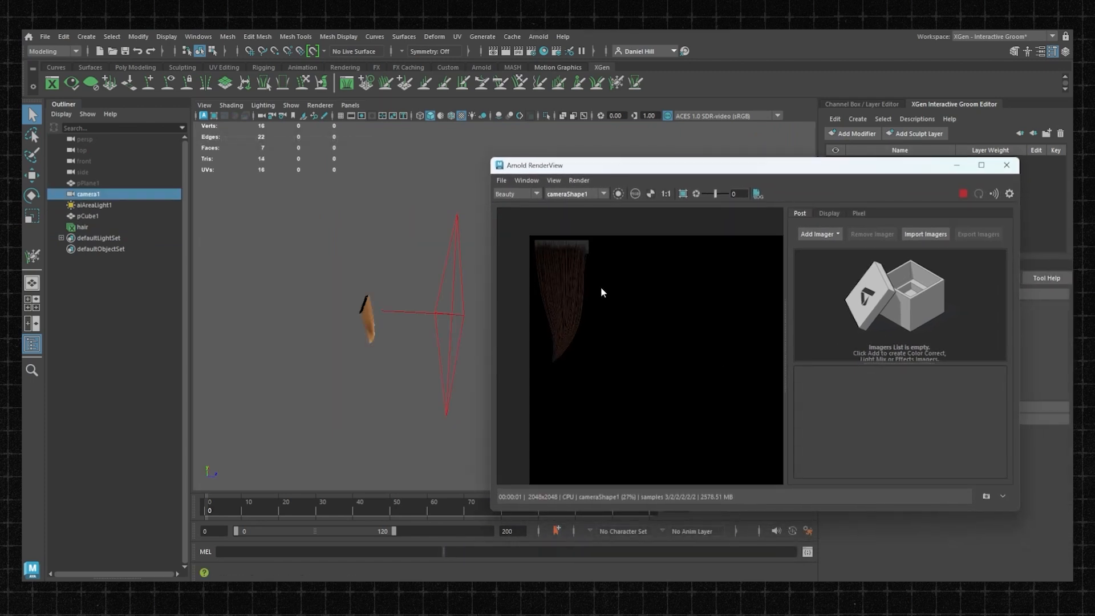
# Step: Hide the pCube1 mesh at the hair roots so that only the hair renders
pyautogui.keyDown('alt'); pyautogui.moveTo(469, 276); pyautogui.dragTo(389, 281); pyautogui.keyUp('alt')
pyautogui.keyDown('alt'); pyautogui.moveTo(389, 281); pyautogui.dragTo(450, 308, button='middle'); pyautogui.keyUp('alt')
pyautogui.keyDown('alt'); pyautogui.moveTo(451, 308); pyautogui.dragTo(419, 280); pyautogui.keyUp('alt')
pyautogui.keyDown('alt'); pyautogui.moveTo(419, 280); pyautogui.dragTo(495, 315, button='middle'); pyautogui.keyUp('alt')
pyautogui.scroll(3, 439, 263)
pyautogui.keyDown('alt'); pyautogui.moveTo(438, 263); pyautogui.dragTo(443, 308, button='middle'); pyautogui.keyUp('alt')
pyautogui.scroll(4, 428, 277)
pyautogui.keyDown('alt'); pyautogui.moveTo(428, 277); pyautogui.dragTo(394, 268); pyautogui.keyUp('alt')
pyautogui.click(403, 271)
pyautogui.press('h')
pyautogui.click(380, 235)
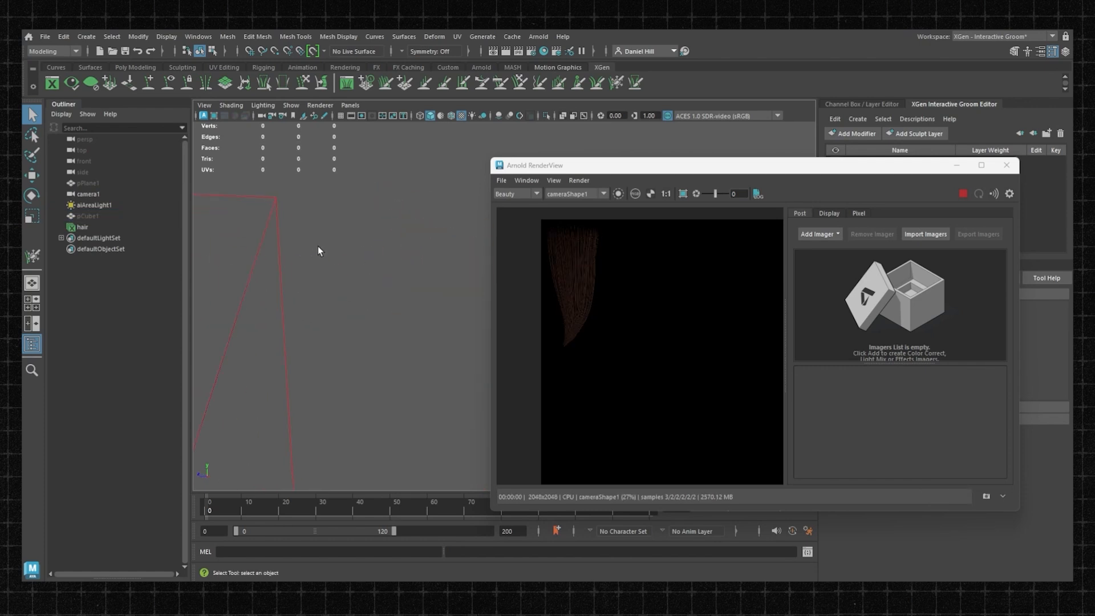
# Step: Select aiAreaLight1 and move it closer to the hair clump
pyautogui.keyDown('alt'); pyautogui.moveTo(271, 234); pyautogui.dragTo(544, 280); pyautogui.keyUp('alt')
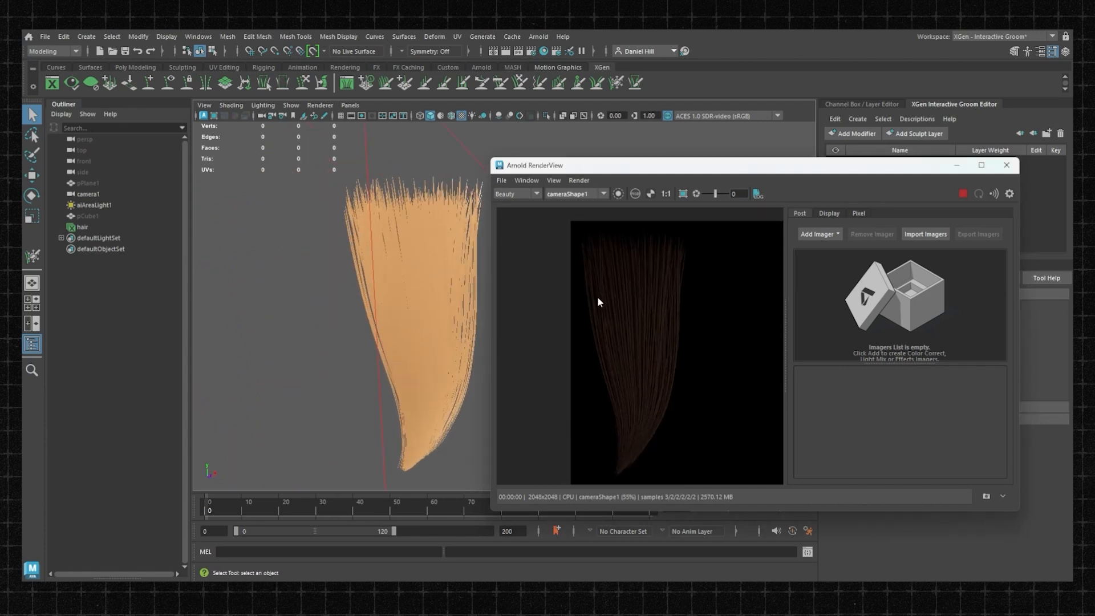
pyautogui.scroll(-8, 633, 295)
pyautogui.scroll(-4, 317, 222)
pyautogui.keyDown('alt'); pyautogui.moveTo(318, 223); pyautogui.dragTo(400, 258); pyautogui.keyUp('alt')
pyautogui.click(410, 293)
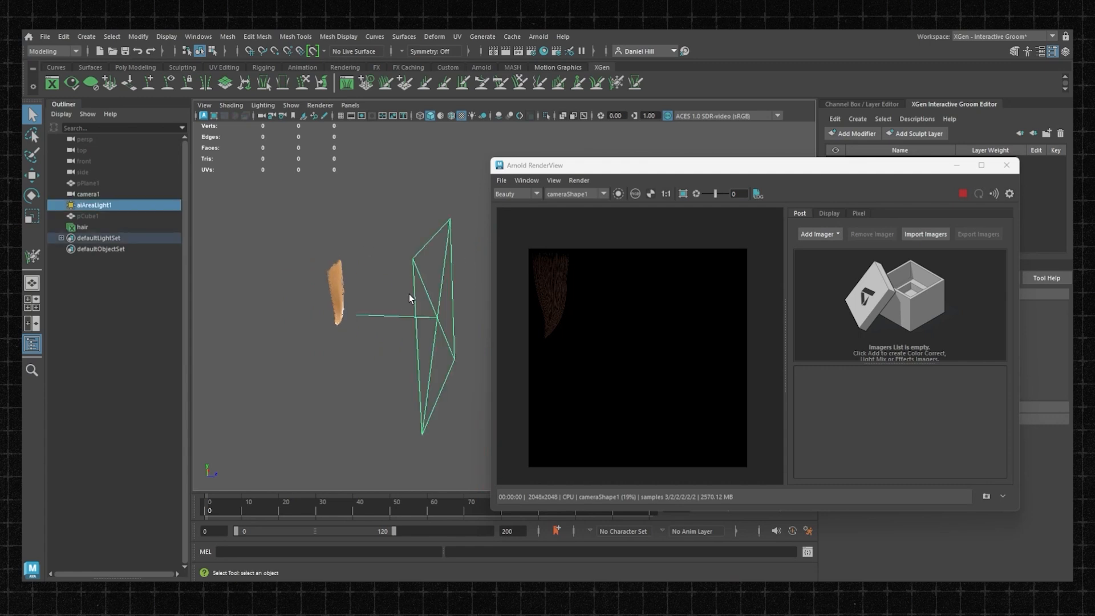
pyautogui.press('w')
pyautogui.moveTo(469, 320); pyautogui.dragTo(422, 317)
# Step: Inspect the strand density and shape of the clump in the cameraShape1 render
pyautogui.keyDown('alt'); pyautogui.moveTo(423, 271); pyautogui.dragTo(331, 273); pyautogui.keyUp('alt')
pyautogui.scroll(8, 331, 273)
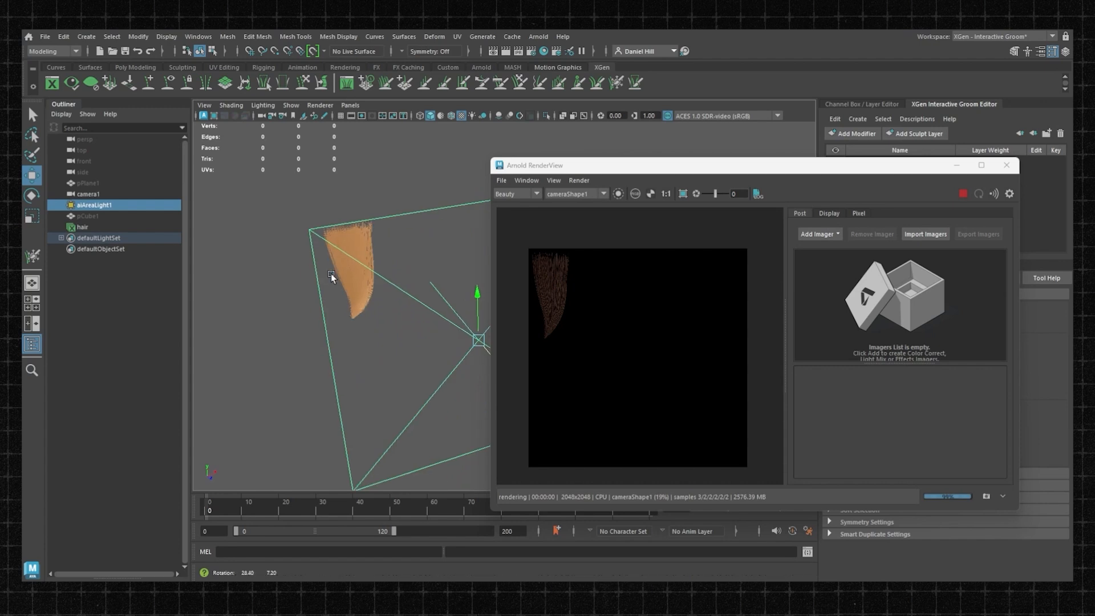
pyautogui.keyDown('alt'); pyautogui.moveTo(403, 260); pyautogui.dragTo(494, 289, button='middle'); pyautogui.keyUp('alt')
pyautogui.keyDown('alt'); pyautogui.moveTo(494, 288); pyautogui.dragTo(533, 284); pyautogui.keyUp('alt')
pyautogui.scroll(2, 587, 279)
pyautogui.keyDown('alt'); pyautogui.moveTo(587, 280); pyautogui.dragTo(635, 312, button='middle'); pyautogui.keyUp('alt')
pyautogui.scroll(2, 642, 278)
pyautogui.scroll(-1, 641, 282)
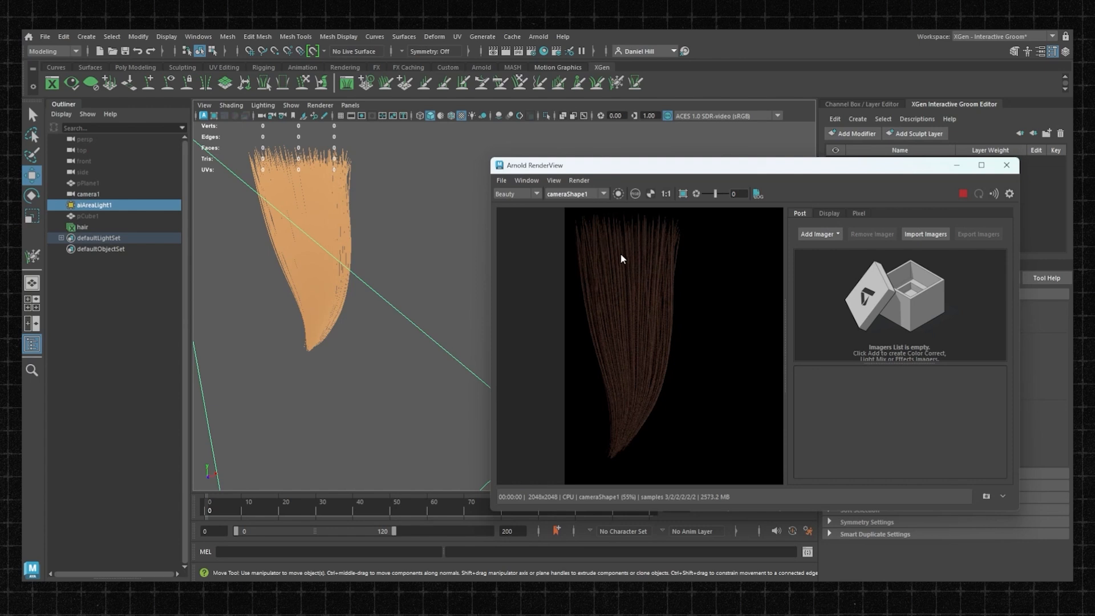
pyautogui.moveTo(371, 238)
pyautogui.keyDown('alt'); pyautogui.mouseDown()
pyautogui.moveTo(369, 255)
pyautogui.moveTo(368, 244)
pyautogui.mouseUp(); pyautogui.keyUp('alt')
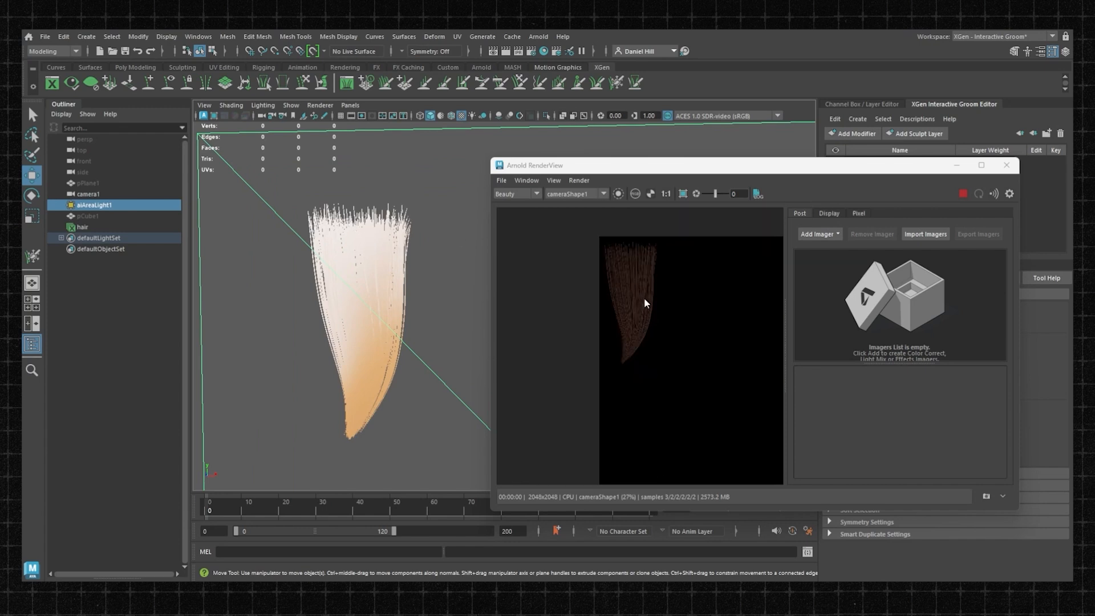
pyautogui.keyDown('alt'); pyautogui.moveTo(324, 263); pyautogui.dragTo(456, 307); pyautogui.keyUp('alt')
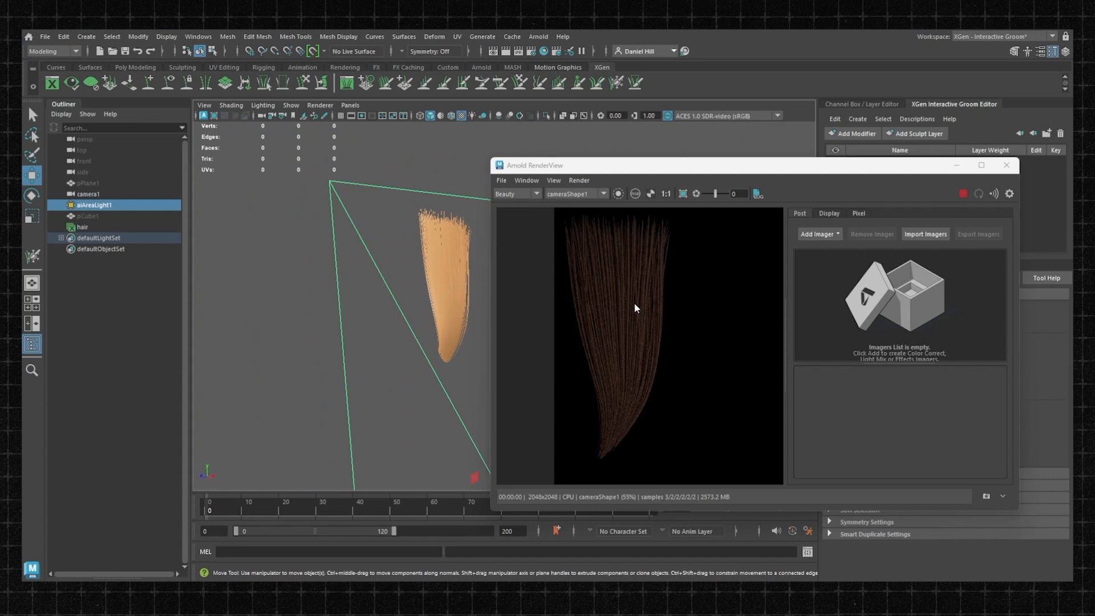
pyautogui.scroll(-3, 635, 274)
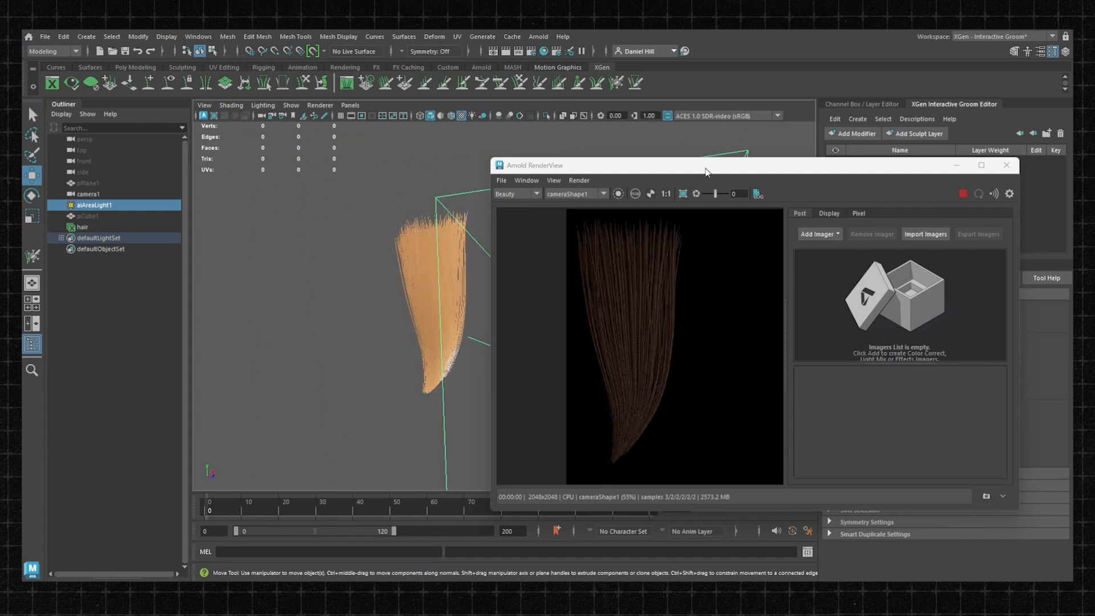
# Step: Hide aiAreaLight1 and unhide the root mesh pCube1 and the reference plane pPlane1
pyautogui.moveTo(705, 178); pyautogui.dragTo(794, 186)
pyautogui.moveTo(399, 269)
pyautogui.keyDown('alt'); pyautogui.mouseDown()
pyautogui.moveTo(465, 286)
pyautogui.moveTo(485, 269)
pyautogui.moveTo(404, 260)
pyautogui.mouseUp(); pyautogui.keyUp('alt')
pyautogui.keyDown('alt'); pyautogui.moveTo(217, 243); pyautogui.dragTo(374, 283); pyautogui.keyUp('alt')
pyautogui.press('h')
pyautogui.press('h')
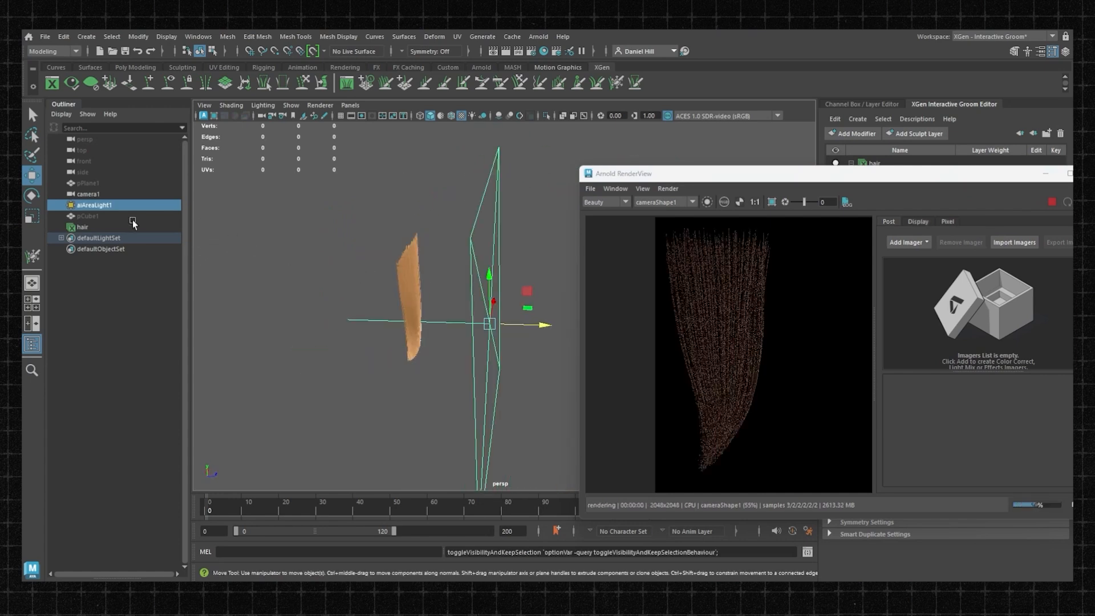
pyautogui.press('h')
pyautogui.click(130, 216)
pyautogui.press('h')
pyautogui.click(104, 185)
pyautogui.press('h')
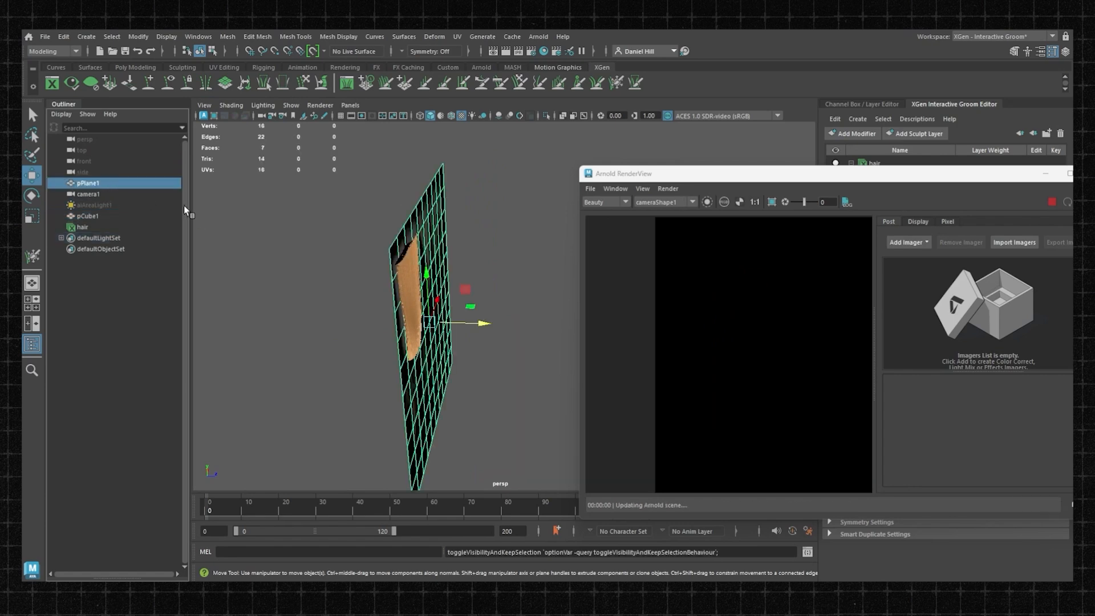
pyautogui.click(354, 249)
pyautogui.keyDown('alt'); pyautogui.moveTo(354, 249); pyautogui.dragTo(256, 288); pyautogui.keyUp('alt')
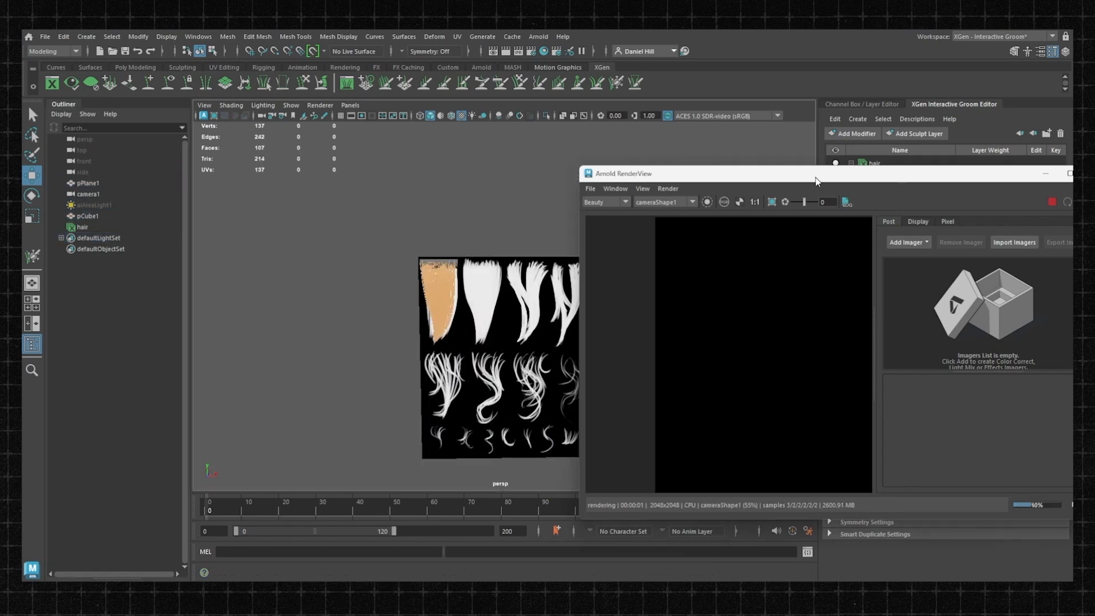
# Step: Close the Arnold RenderView and select the root mesh pCube1 above the first clump
pyautogui.moveTo(816, 178); pyautogui.dragTo(661, 162)
pyautogui.click(941, 157)
pyautogui.keyDown('alt'); pyautogui.moveTo(506, 240); pyautogui.dragTo(563, 233, button='middle'); pyautogui.keyUp('alt')
pyautogui.scroll(8, 564, 233)
pyautogui.click(550, 228)
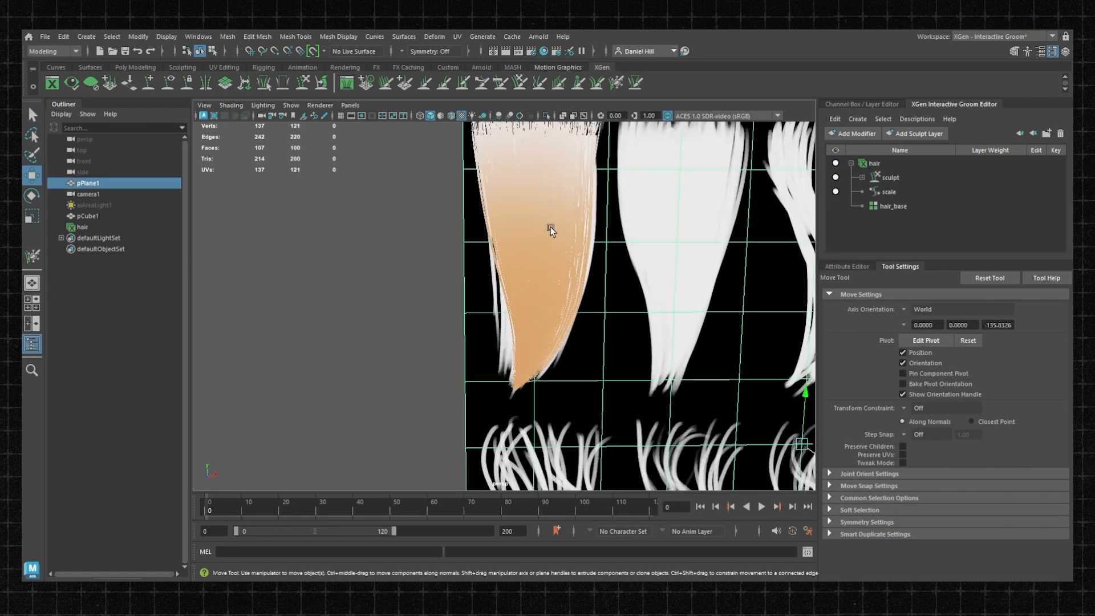
pyautogui.keyDown('alt'); pyautogui.moveTo(520, 171); pyautogui.dragTo(456, 235, button='middle'); pyautogui.keyUp('alt')
pyautogui.click(471, 195)
pyautogui.scroll(-3, 471, 195)
pyautogui.keyDown('alt'); pyautogui.moveTo(471, 195); pyautogui.dragTo(406, 246, button='middle'); pyautogui.keyUp('alt')
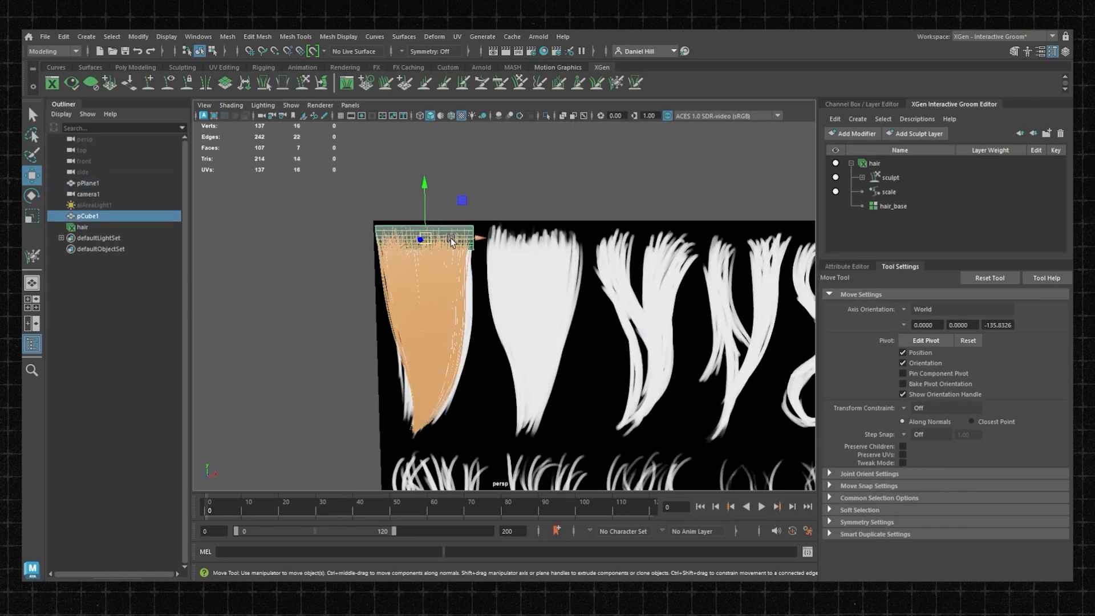
pyautogui.hotkey('ctrl', 'd')
pyautogui.moveTo(451, 239); pyautogui.dragTo(551, 247)
pyautogui.hotkey('ctrl', 'z')
pyautogui.hotkey('ctrl', 'z')
# Step: Duplicate pCube1 and move the copy over the roots of the second reference clump
pyautogui.scroll(-2, 744, 156)
pyautogui.click(744, 156)
pyautogui.scroll(4, 515, 234)
pyautogui.click(416, 224)
pyautogui.hotkey('ctrl', 'd')
pyautogui.moveTo(400, 228); pyautogui.dragTo(543, 224)
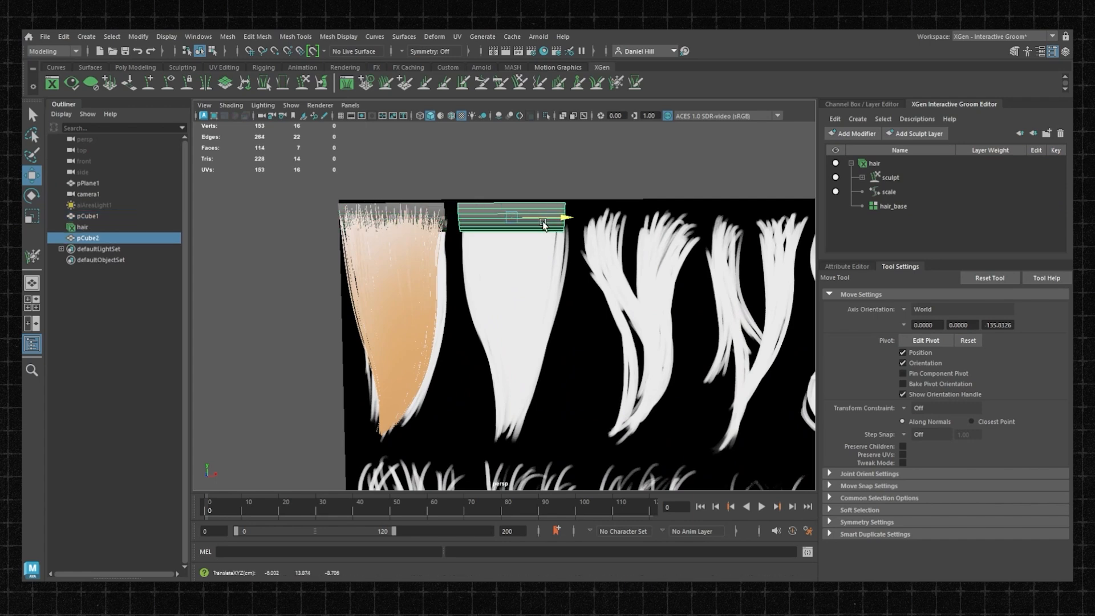
pyautogui.keyDown('alt'); pyautogui.moveTo(544, 224); pyautogui.dragTo(418, 225, button='middle'); pyautogui.keyUp('alt')
pyautogui.scroll(-2, 419, 226)
pyautogui.keyDown('alt'); pyautogui.moveTo(453, 238); pyautogui.dragTo(478, 245); pyautogui.keyUp('alt')
pyautogui.scroll(2, 492, 242)
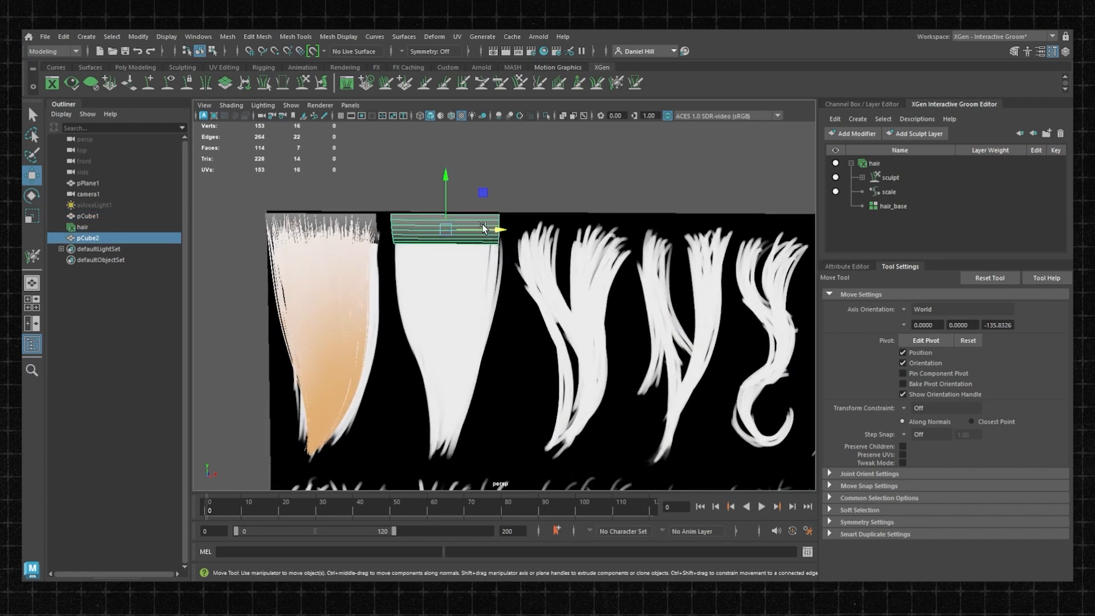
# Step: Nudge the duplicated root mesh sideways to align it with the second clump's root edge
pyautogui.keyDown('alt'); pyautogui.moveTo(484, 231); pyautogui.dragTo(554, 243, button='middle'); pyautogui.keyUp('alt')
pyautogui.scroll(2, 503, 230)
pyautogui.scroll(-4, 508, 240)
pyautogui.moveTo(554, 243); pyautogui.dragTo(559, 240)
pyautogui.keyDown('alt'); pyautogui.moveTo(559, 240); pyautogui.dragTo(558, 272, button='middle'); pyautogui.keyUp('alt')
pyautogui.scroll(-2, 491, 266)
pyautogui.scroll(3, 538, 274)
pyautogui.scroll(3, 551, 257)
pyautogui.keyDown('alt'); pyautogui.moveTo(549, 251); pyautogui.dragTo(549, 256); pyautogui.keyUp('alt')
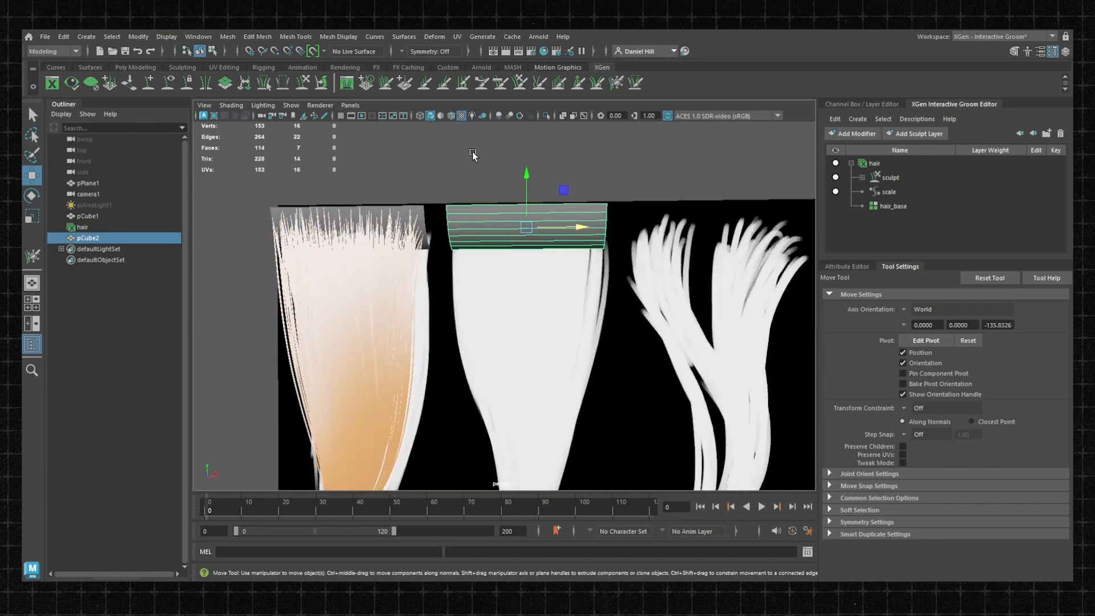
pyautogui.moveTo(488, 222)
pyautogui.keyDown('alt'); pyautogui.mouseDown()
pyautogui.moveTo(379, 244)
pyautogui.moveTo(488, 240)
pyautogui.moveTo(499, 228)
pyautogui.mouseUp(); pyautogui.keyUp('alt')
pyautogui.keyDown('alt'); pyautogui.moveTo(499, 227); pyautogui.dragTo(492, 208, button='middle'); pyautogui.keyUp('alt')
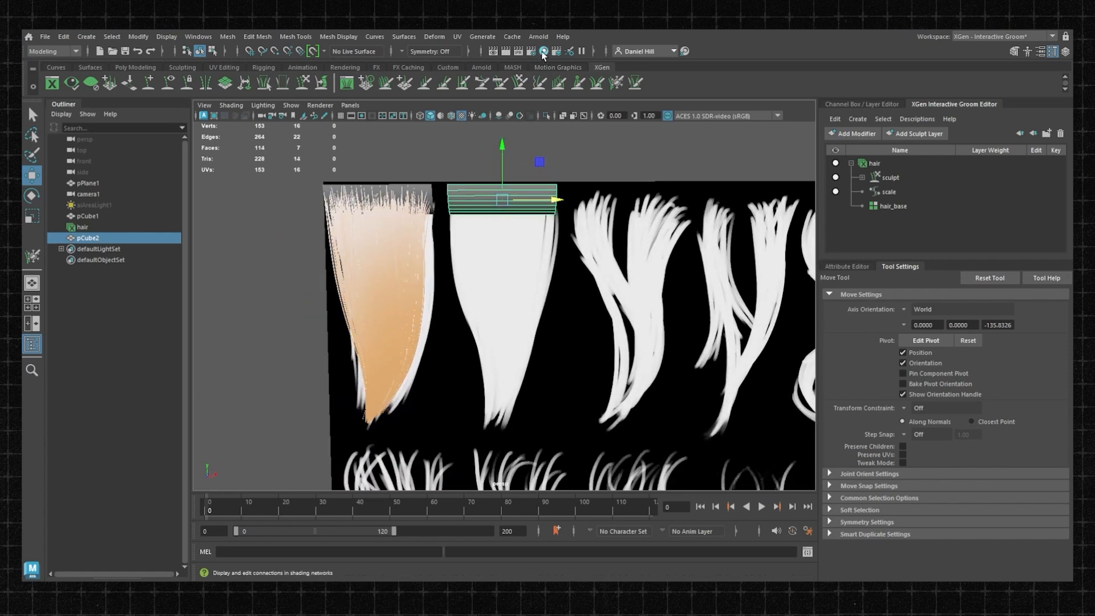
# Step: Create interactive groom splines on pCube2 with density 10, length 1.0, width scale 0.1 and CV count 5
pyautogui.click(858, 120)
pyautogui.click(896, 131)
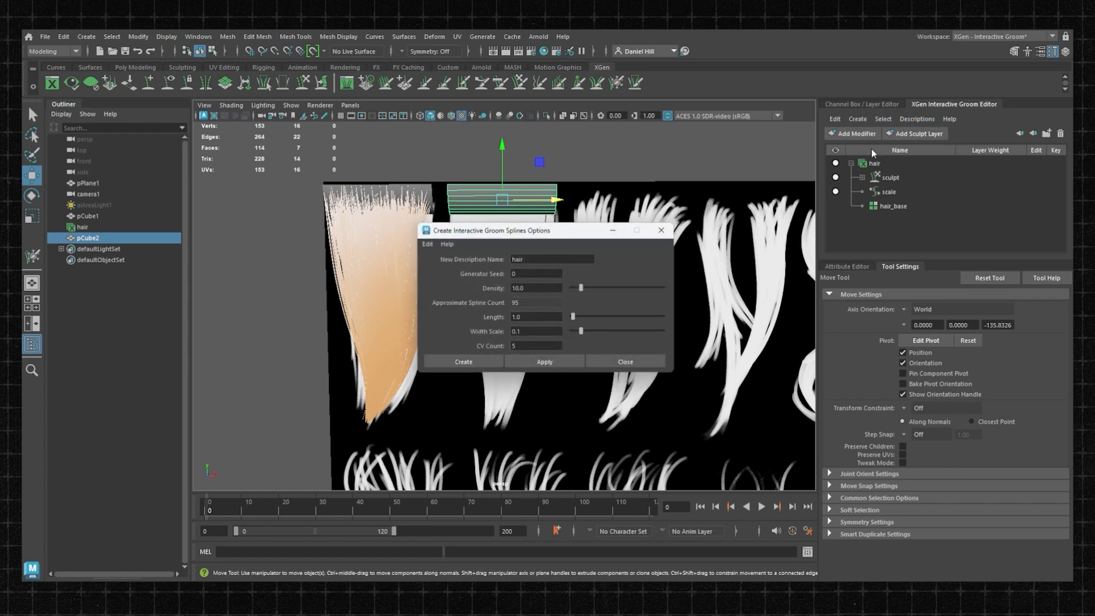
pyautogui.click(542, 364)
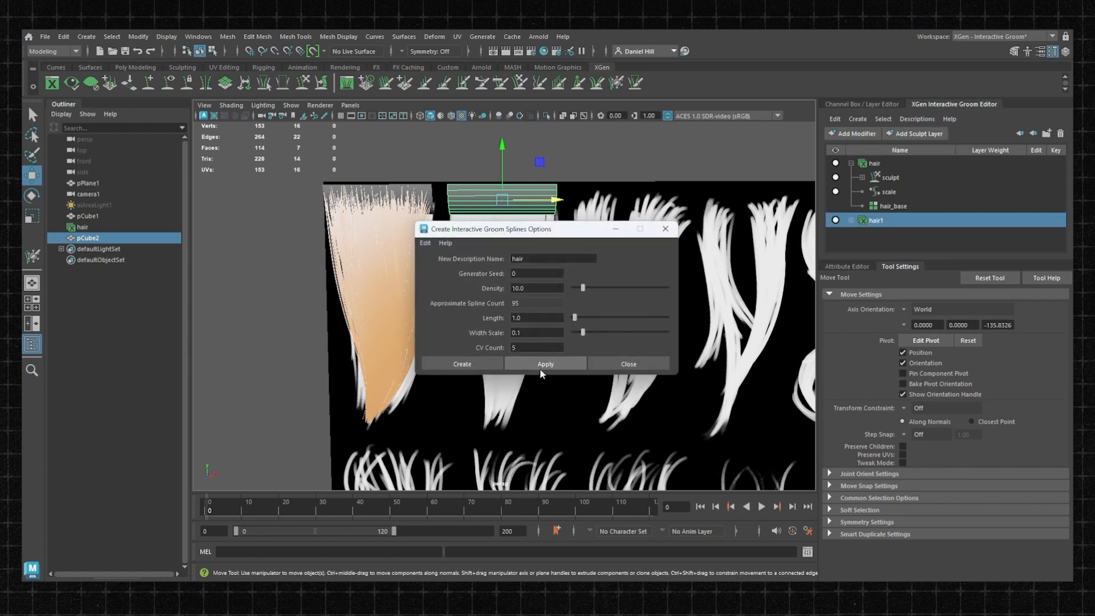
pyautogui.click(671, 231)
pyautogui.keyDown('alt'); pyautogui.moveTo(453, 221); pyautogui.dragTo(547, 257); pyautogui.keyUp('alt')
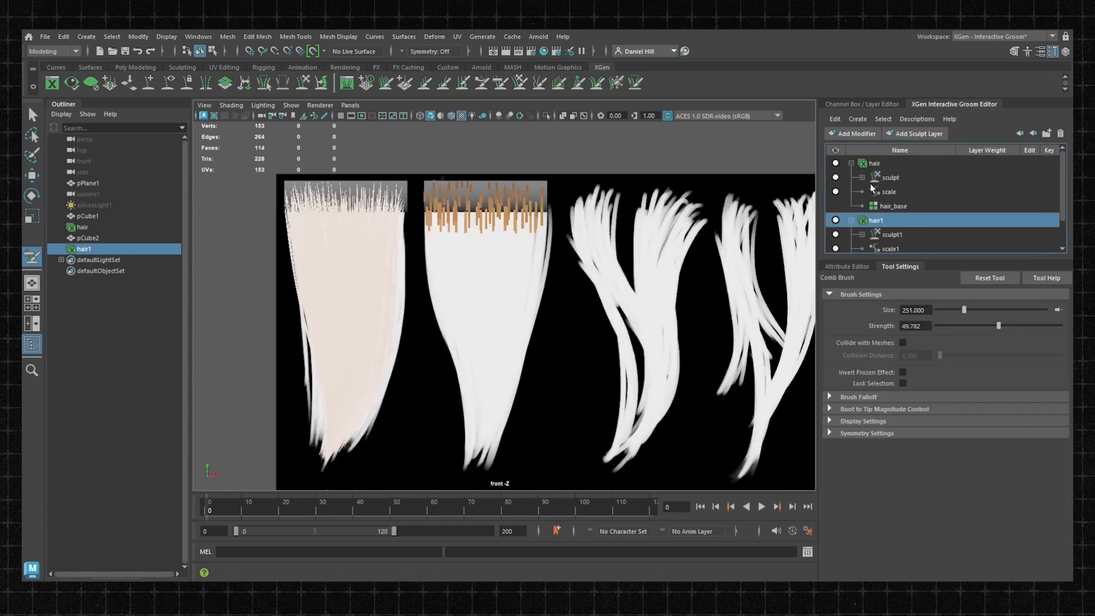
# Step: Expand the first hair description's sculpt modifier and set a key on Sculpt Layer 1
pyautogui.click(862, 178)
pyautogui.scroll(-1, 492, 226)
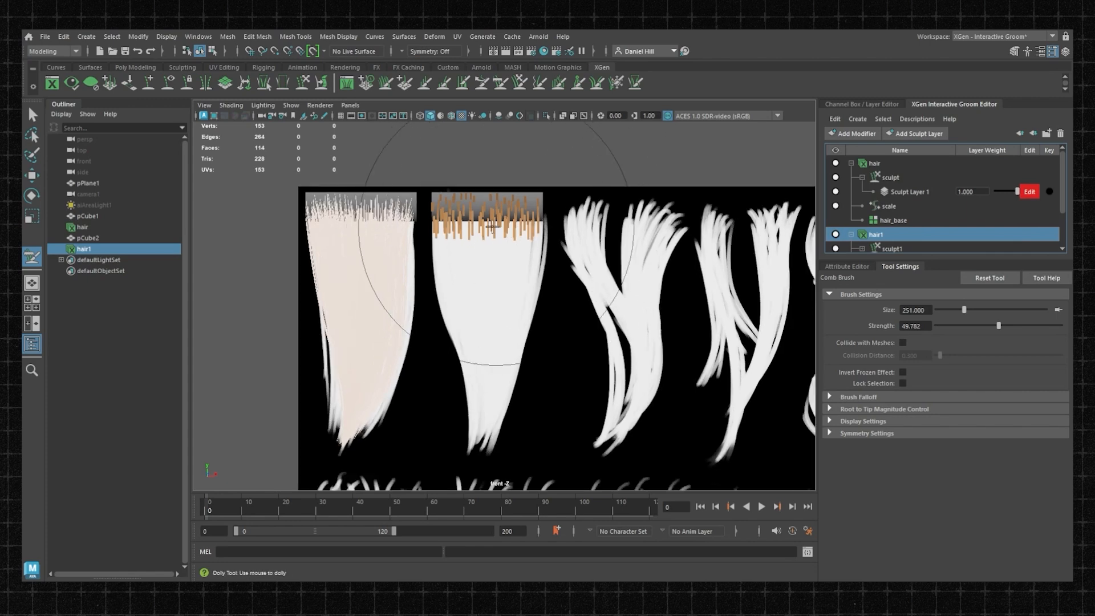
pyautogui.click(1049, 192)
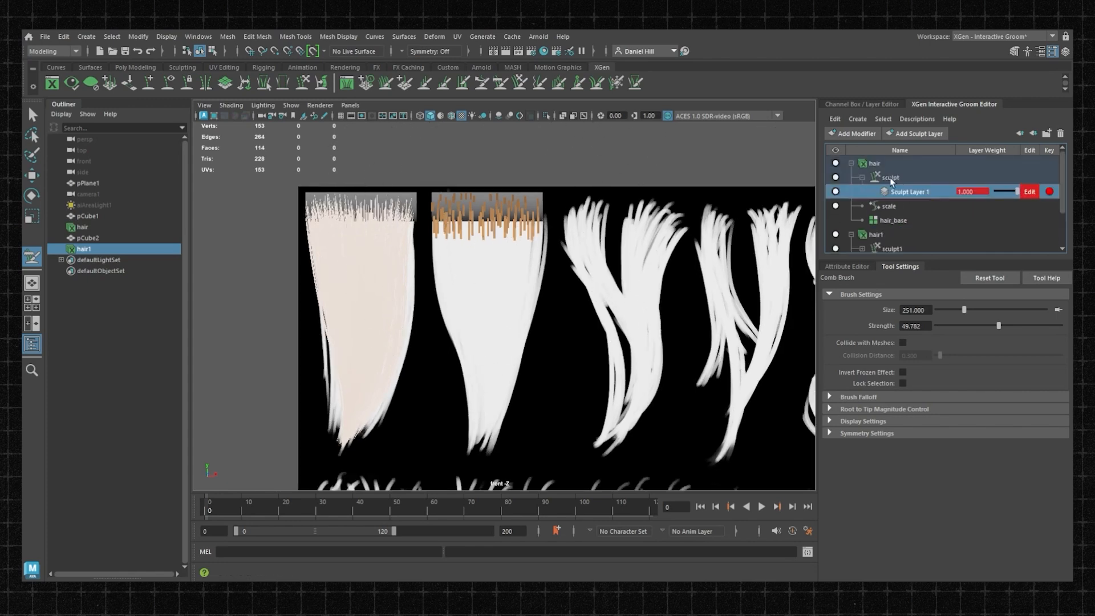
# Step: Enable editing on hair1's Sculpt Layer 1 and comb the short splines at the second clump's roots
pyautogui.click(851, 163)
pyautogui.click(862, 192)
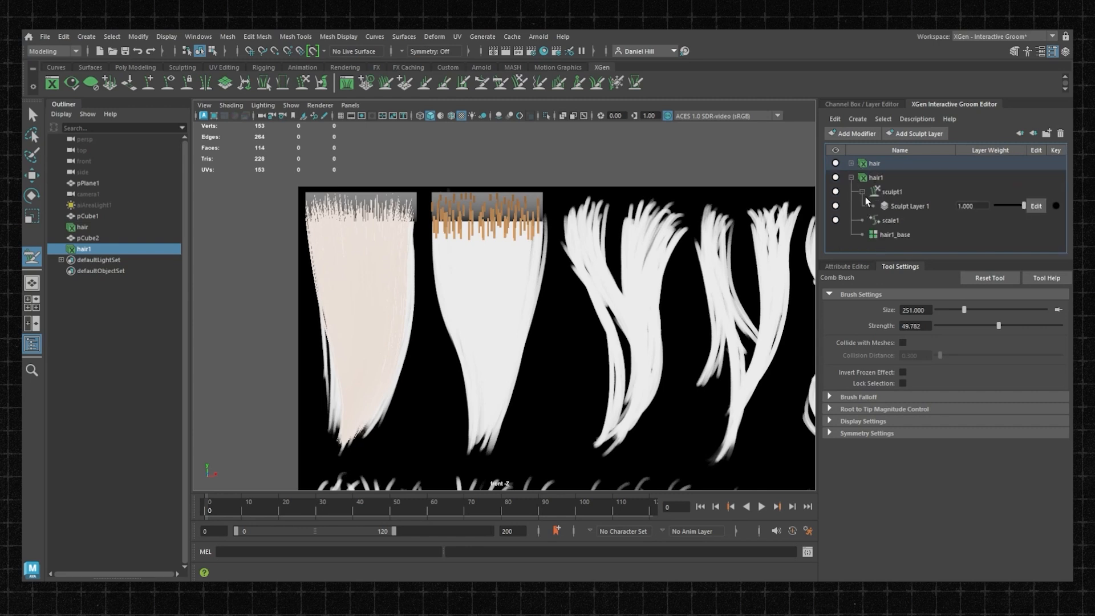
pyautogui.click(1035, 206)
pyautogui.moveTo(497, 257); pyautogui.dragTo(380, 263)
pyautogui.moveTo(520, 344); pyautogui.dragTo(450, 313)
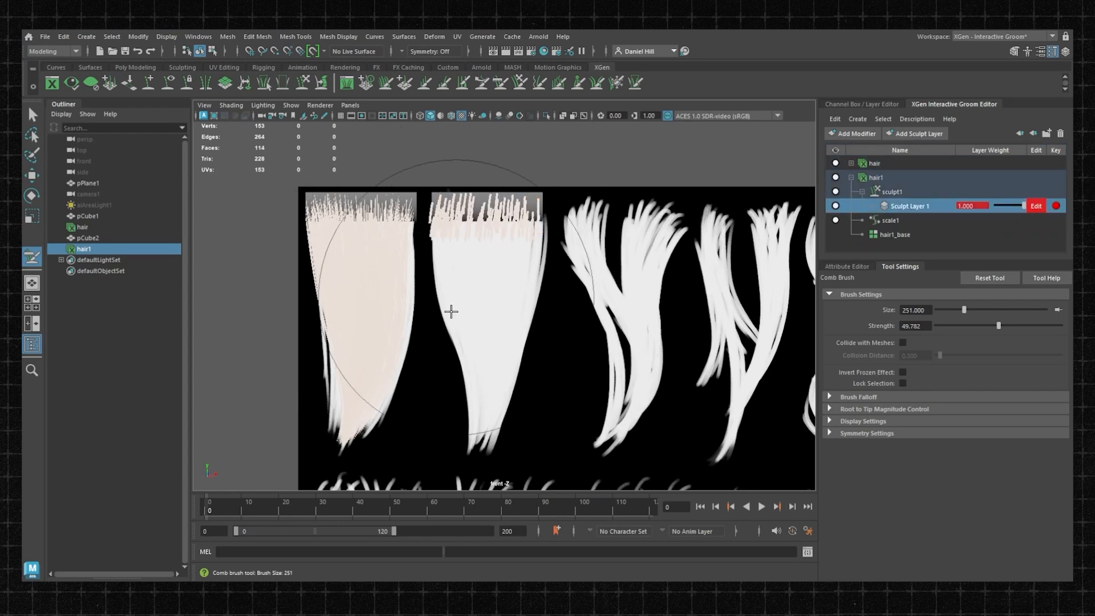
pyautogui.scroll(-1, 502, 276)
pyautogui.moveTo(501, 276); pyautogui.dragTo(474, 266)
pyautogui.scroll(2, 474, 266)
# Step: Lengthen hair1's splines with the Length brush so they extend down over the second reference clump
pyautogui.keyDown('ctrl'); pyautogui.click(83, 227); pyautogui.keyUp('ctrl')
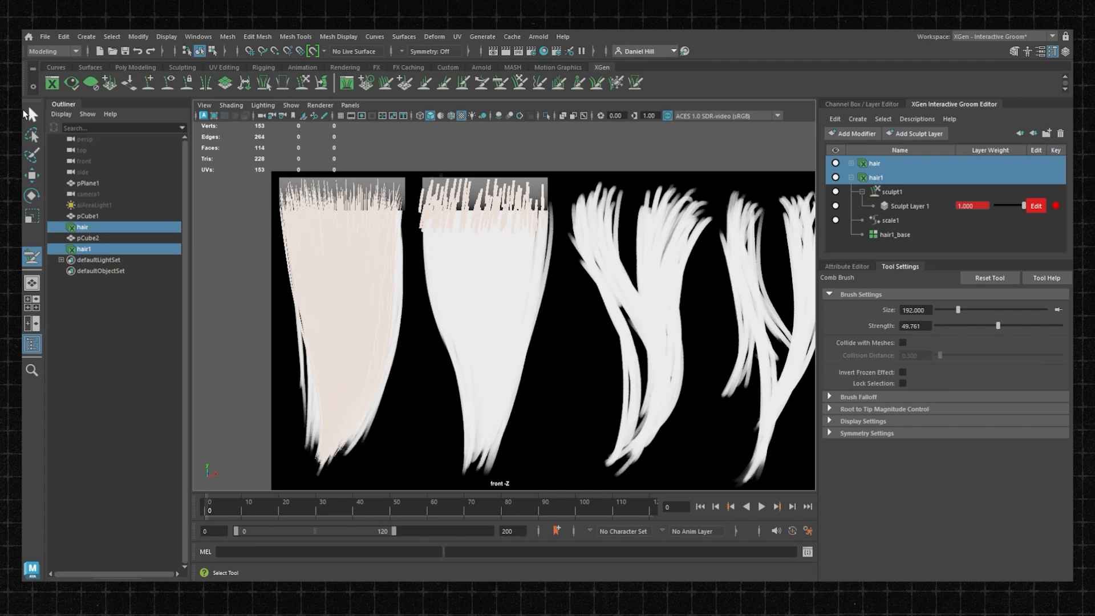
pyautogui.click(33, 114)
pyautogui.press('w')
pyautogui.click(233, 267)
pyautogui.scroll(1, 233, 267)
pyautogui.click(85, 249)
pyautogui.click(500, 82)
pyautogui.click(424, 82)
pyautogui.moveTo(450, 223); pyautogui.dragTo(514, 229)
pyautogui.scroll(-4, 485, 273)
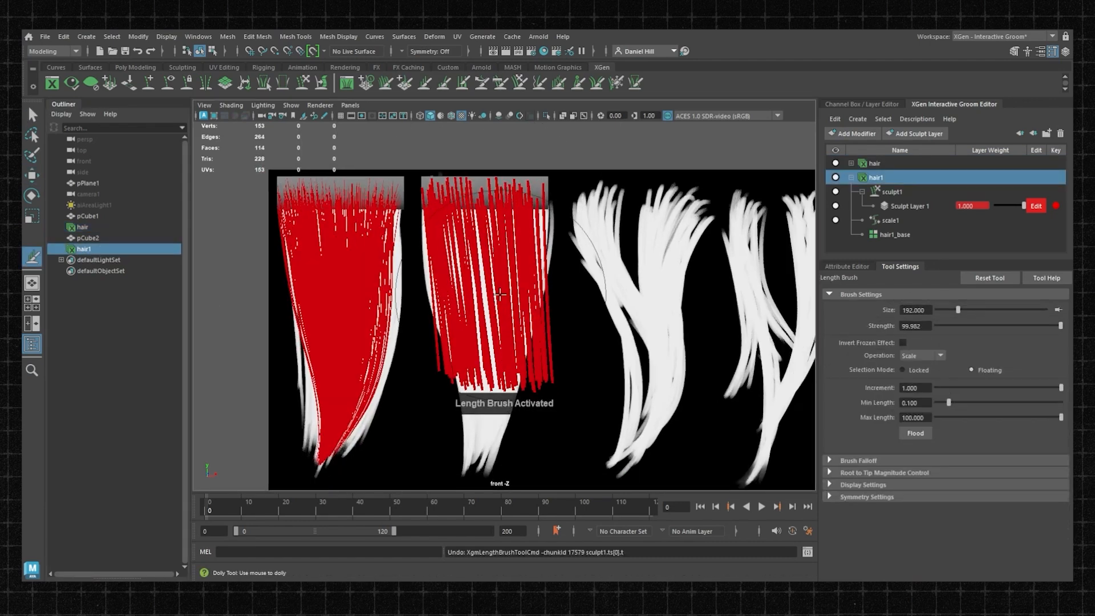
# Step: Comb hair1's strands inward and extend them until they taper to the second reference clump's tip
pyautogui.click(500, 83)
pyautogui.click(463, 83)
pyautogui.scroll(2, 490, 263)
pyautogui.click(425, 82)
pyautogui.scroll(-1, 491, 262)
pyautogui.click(501, 83)
pyautogui.moveTo(456, 348)
pyautogui.mouseDown()
pyautogui.moveTo(497, 354)
pyautogui.moveTo(497, 365)
pyautogui.mouseUp()
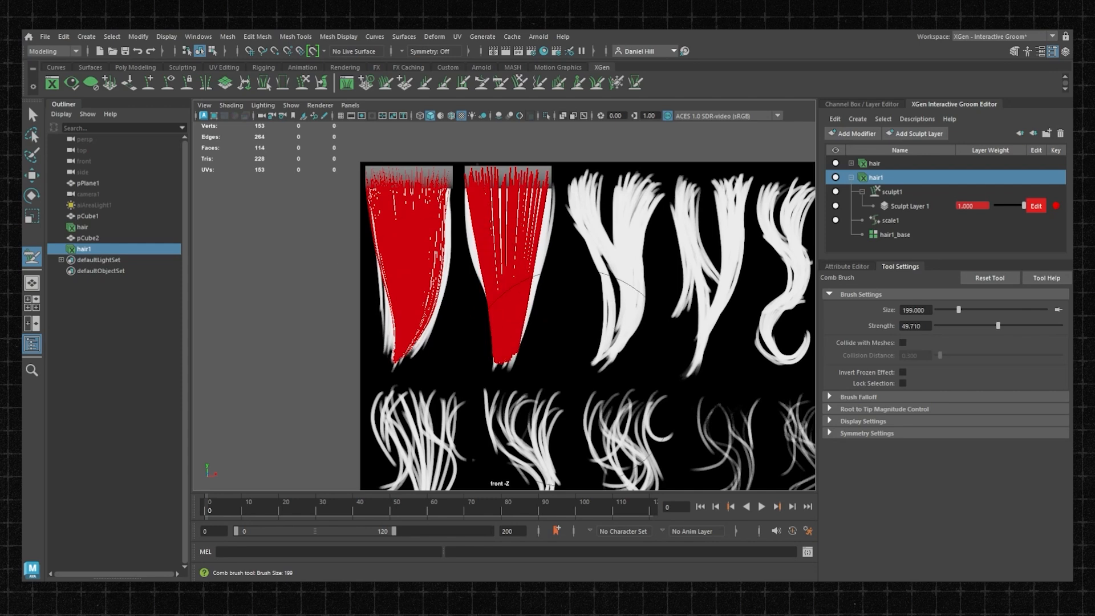
# Step: Set hair1's width scale to 0.133 and taper to 0.467, and adjust its taper start and width ramp
pyautogui.click(847, 267)
pyautogui.moveTo(1021, 440); pyautogui.dragTo(1026, 459)
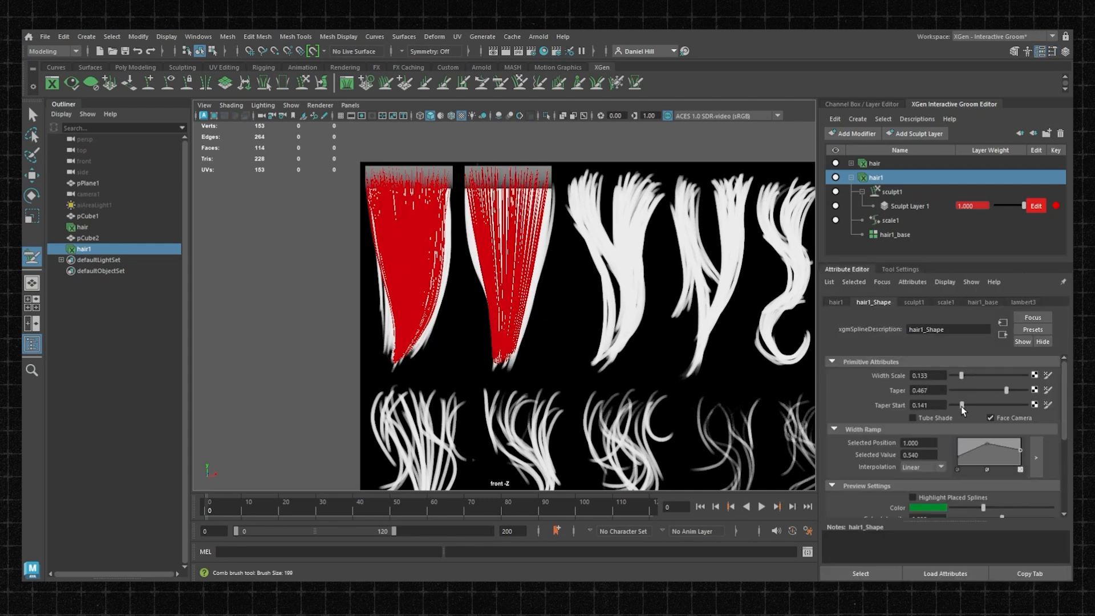
pyautogui.scroll(-3, 963, 406)
# Step: Rebuild hair1_base's splines with a CV count of 30
pyautogui.click(895, 235)
pyautogui.scroll(2, 519, 386)
pyautogui.scroll(-4, 519, 385)
pyautogui.scroll(7, 519, 385)
pyautogui.keyDown('alt'); pyautogui.moveTo(519, 386); pyautogui.dragTo(519, 433, button='middle'); pyautogui.keyUp('alt')
# Step: Freeze part of the second clump's strands, increase the spline density, and comb the unfrozen strands along the reference
pyautogui.click(424, 84)
pyautogui.scroll(-1, 537, 136)
pyautogui.click(616, 84)
pyautogui.moveTo(536, 206); pyautogui.dragTo(480, 205)
pyautogui.click(386, 83)
pyautogui.keyDown('alt'); pyautogui.moveTo(502, 274); pyautogui.dragTo(501, 216, button='middle'); pyautogui.keyUp('alt')
pyautogui.click(500, 84)
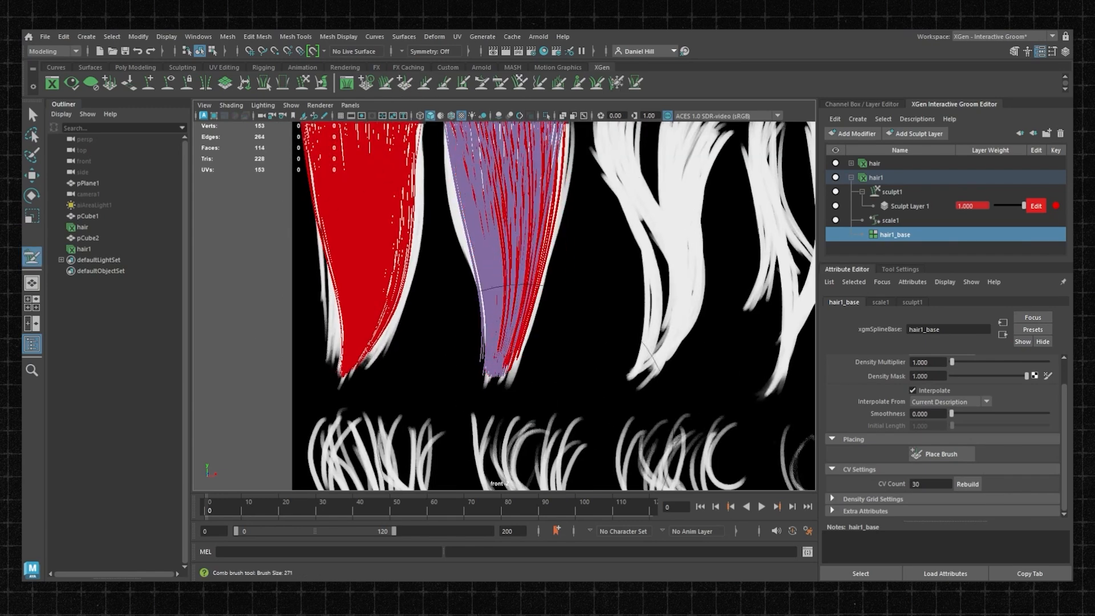
# Step: Freeze the second clump's existing strands and place additional splines near both ends of its root edge
pyautogui.scroll(-1, 491, 411)
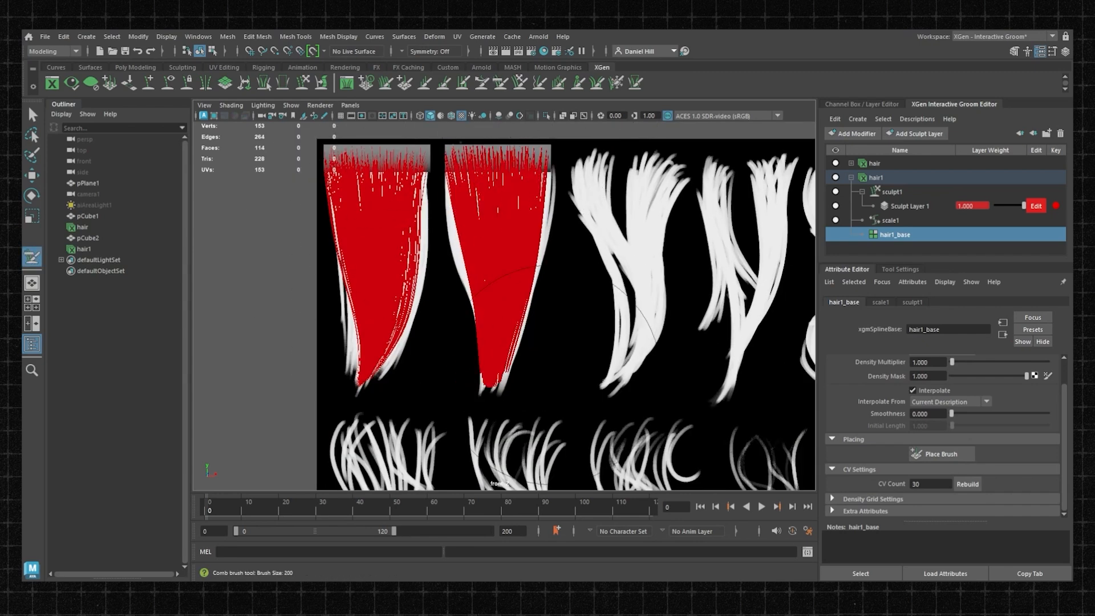
pyautogui.click(616, 83)
pyautogui.moveTo(542, 194); pyautogui.dragTo(491, 183)
pyautogui.click(405, 83)
pyautogui.click(451, 151)
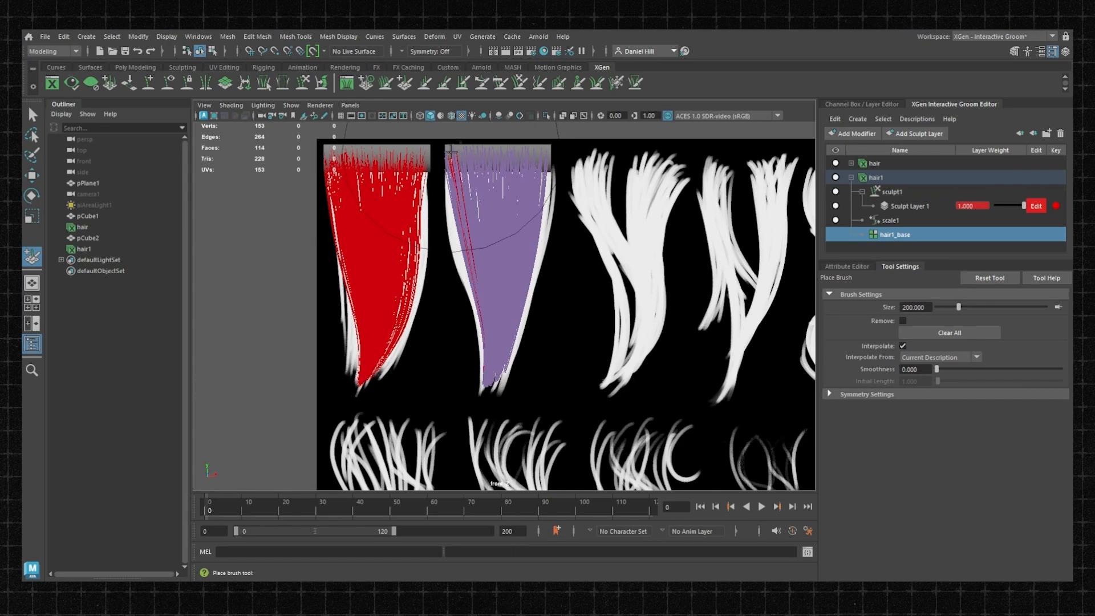
pyautogui.click(528, 154)
# Step: Shape the second clump's strands with the Comb and Grab brushes so their tips follow the reference tip
pyautogui.click(500, 84)
pyautogui.moveTo(485, 354); pyautogui.dragTo(463, 360)
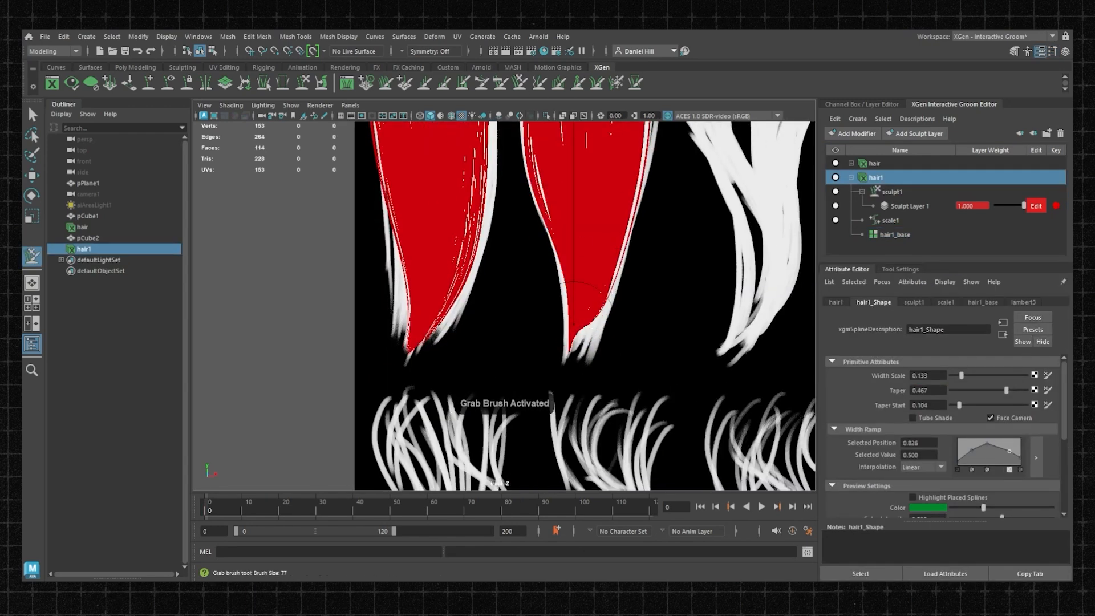
pyautogui.moveTo(582, 296); pyautogui.dragTo(568, 285)
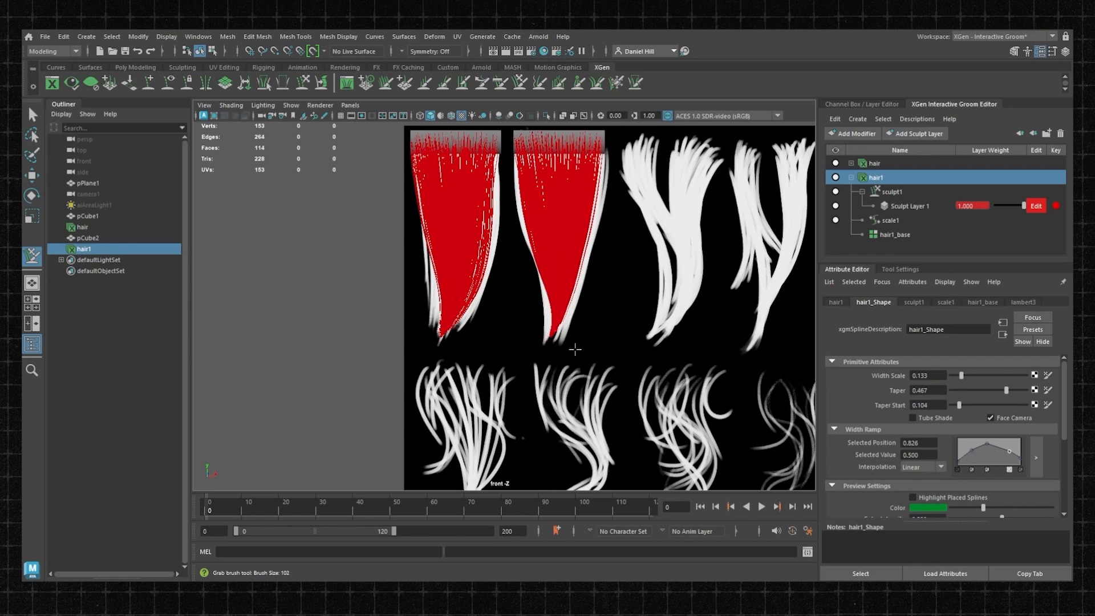
pyautogui.moveTo(575, 349)
pyautogui.keyDown('alt'); pyautogui.mouseDown(button='right')
pyautogui.moveTo(494, 299)
pyautogui.moveTo(575, 254)
pyautogui.moveTo(553, 234)
pyautogui.mouseUp(button='right'); pyautogui.keyUp('alt')
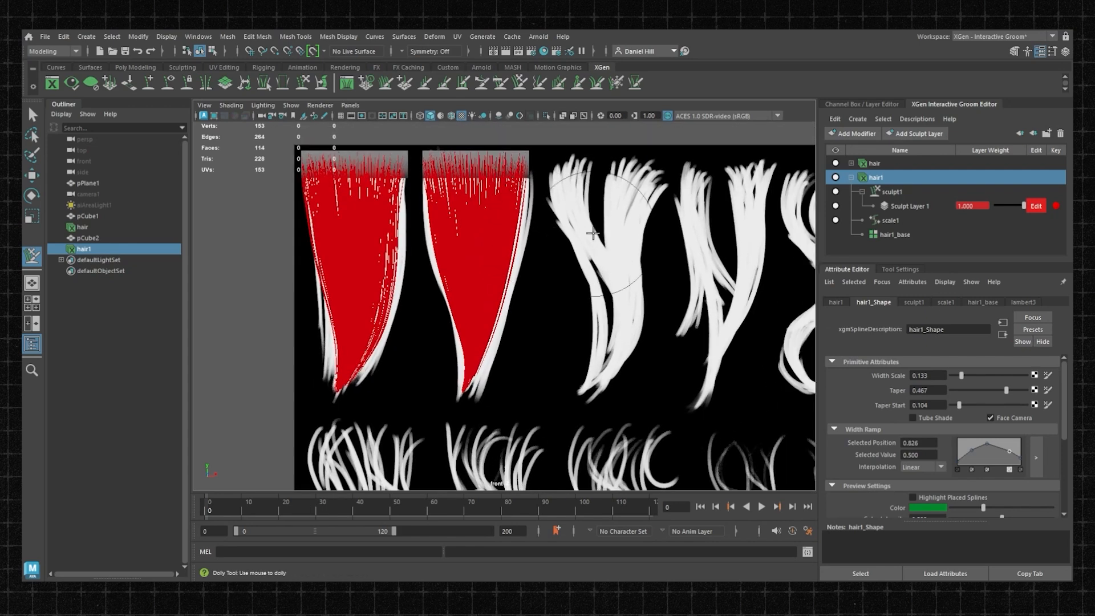
# Step: Duplicate pCube2 and move the copy over the roots of the third reference clump
pyautogui.scroll(-2, 591, 233)
pyautogui.keyDown('alt'); pyautogui.moveTo(587, 233); pyautogui.dragTo(494, 243, button='middle'); pyautogui.keyUp('alt')
pyautogui.scroll(-1, 480, 230)
pyautogui.scroll(3, 439, 223)
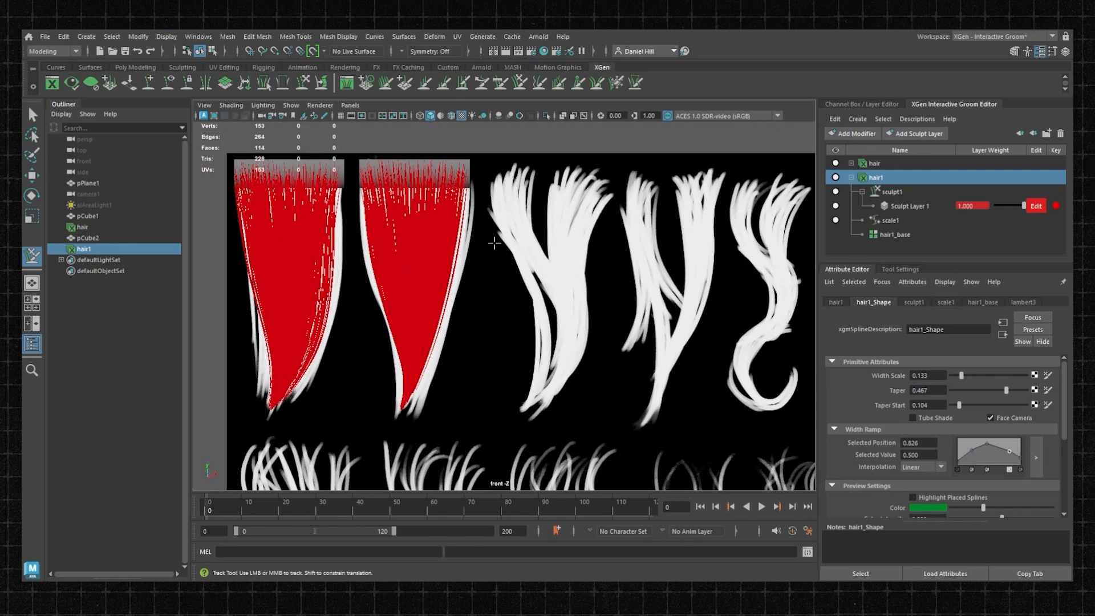
pyautogui.click(102, 238)
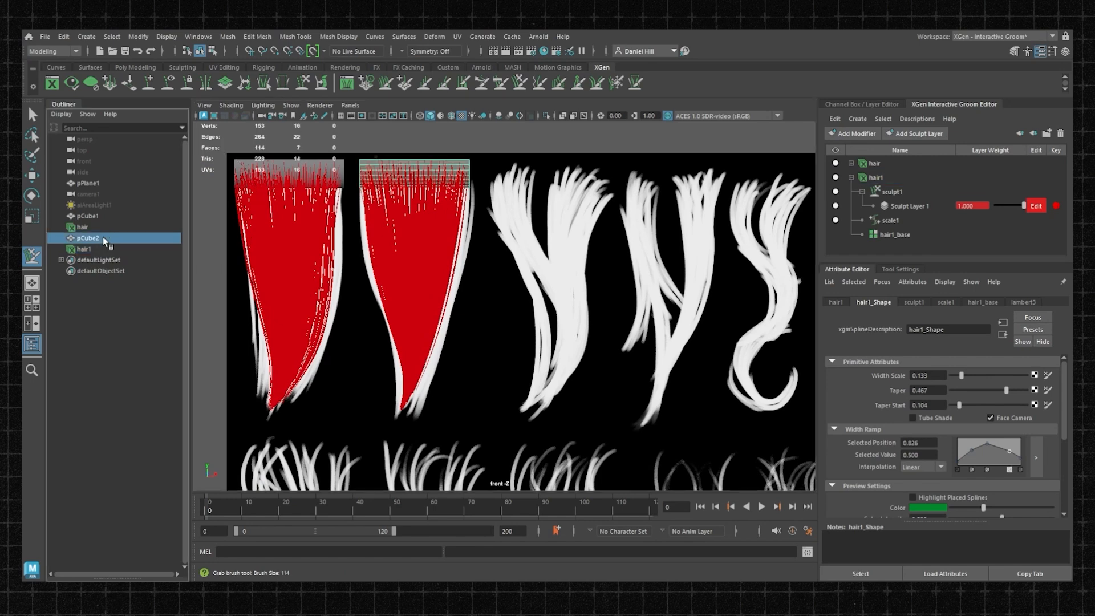
pyautogui.press('w')
pyautogui.keyDown('shift'); pyautogui.moveTo(433, 173); pyautogui.dragTo(567, 184); pyautogui.keyUp('shift')
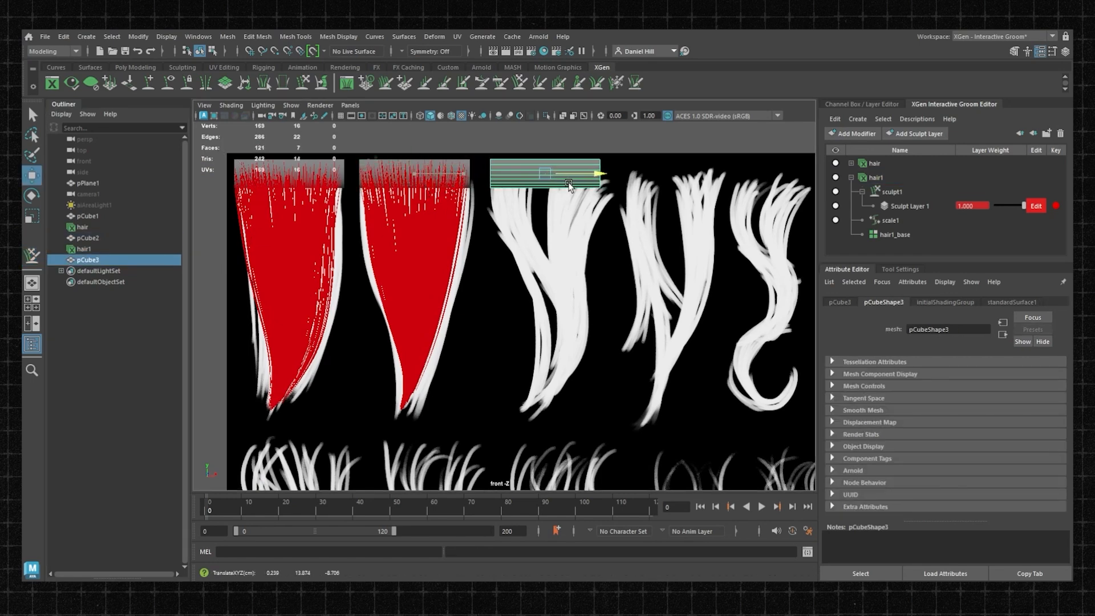
# Step: Copy the root mesh onto the fourth and fifth clumps and scale the fifth copy narrower to fit its clump
pyautogui.keyDown('alt'); pyautogui.moveTo(569, 186); pyautogui.dragTo(490, 219, button='middle'); pyautogui.keyUp('alt')
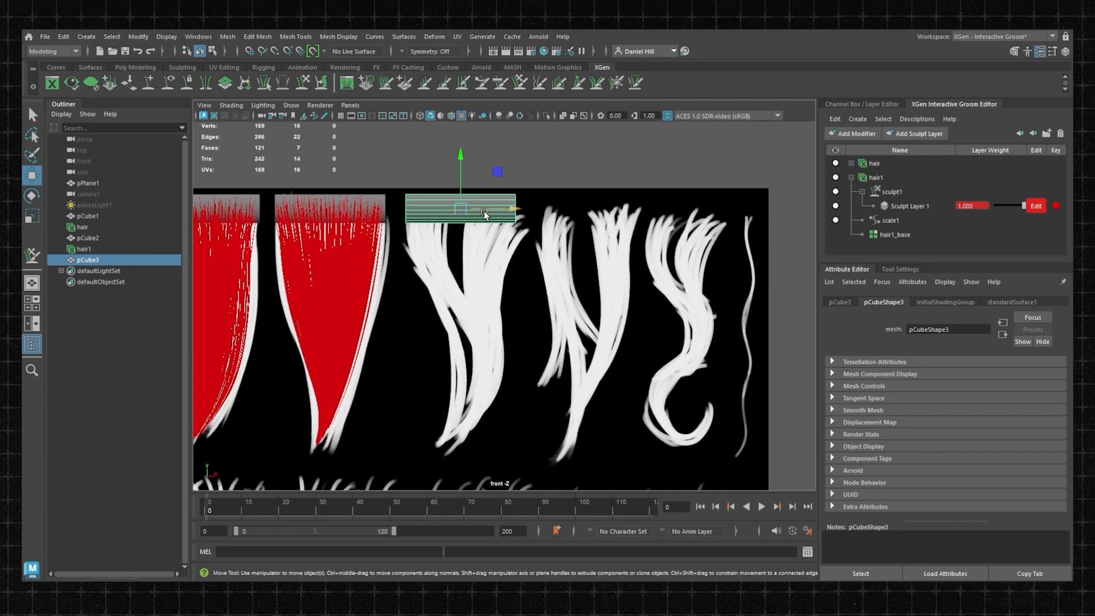
pyautogui.moveTo(485, 213)
pyautogui.keyDown('shift'); pyautogui.mouseDown()
pyautogui.moveTo(734, 210)
pyautogui.moveTo(721, 210)
pyautogui.mouseUp(); pyautogui.keyUp('shift')
pyautogui.press('r')
pyautogui.press('w')
pyautogui.press('r')
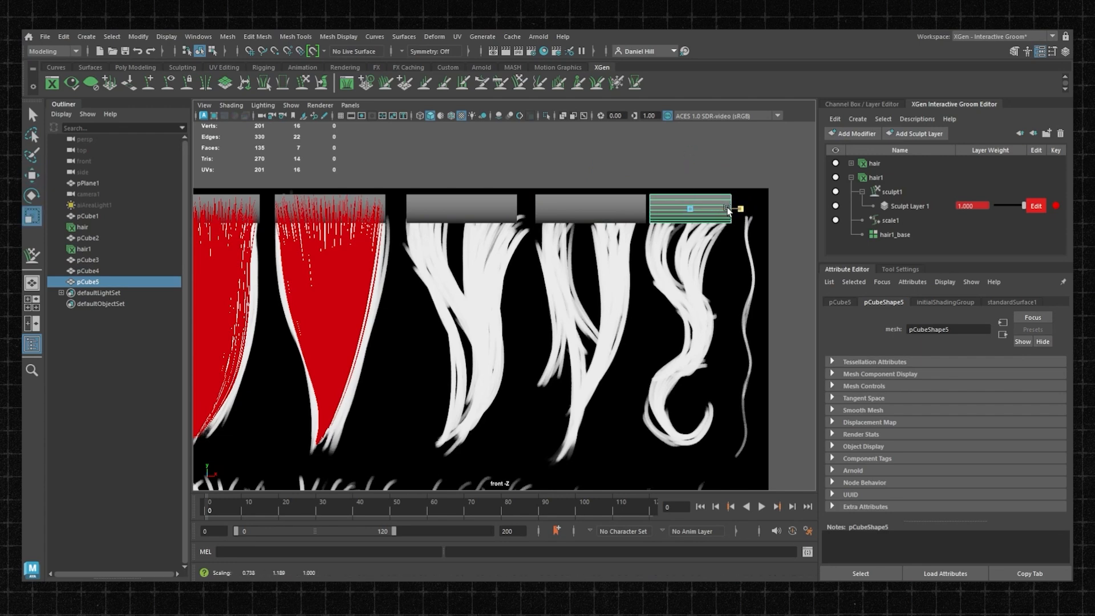
# Step: Nudge the fourth clump's root mesh sideways to align it with the clump's root edge
pyautogui.press('w')
pyautogui.click(616, 214)
pyautogui.moveTo(617, 214); pyautogui.dragTo(614, 214)
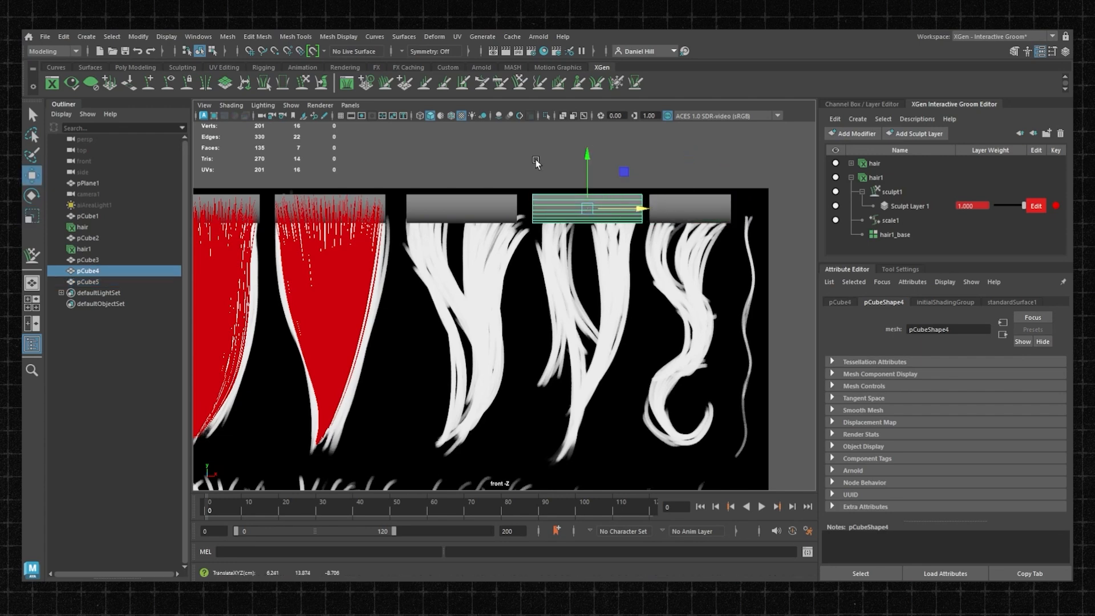
pyautogui.click(867, 119)
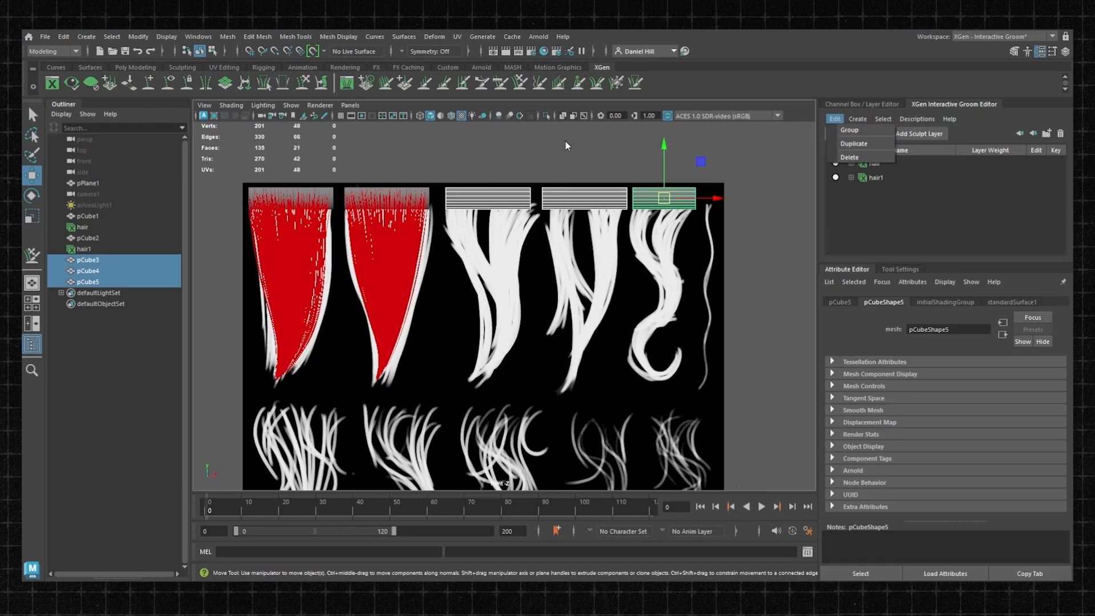
pyautogui.keyDown('alt'); pyautogui.moveTo(446, 168); pyautogui.dragTo(481, 151, button='middle'); pyautogui.keyUp('alt')
pyautogui.keyDown('alt'); pyautogui.moveTo(653, 162); pyautogui.dragTo(598, 177, button='middle'); pyautogui.keyUp('alt')
pyautogui.keyDown('alt'); pyautogui.moveTo(450, 183); pyautogui.dragTo(460, 177, button='middle'); pyautogui.keyUp('alt')
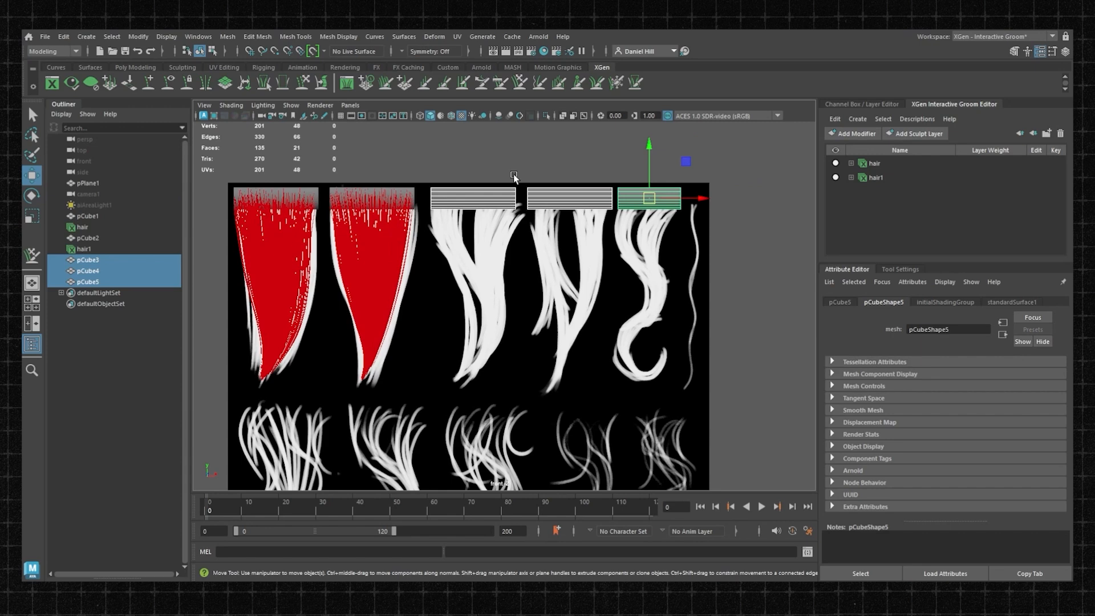
pyautogui.scroll(-1, 515, 174)
pyautogui.keyDown('alt'); pyautogui.moveTo(561, 199); pyautogui.dragTo(591, 151, button='middle'); pyautogui.keyUp('alt')
pyautogui.keyDown('alt'); pyautogui.moveTo(656, 160); pyautogui.dragTo(626, 190, button='middle'); pyautogui.keyUp('alt')
pyautogui.scroll(-1, 626, 189)
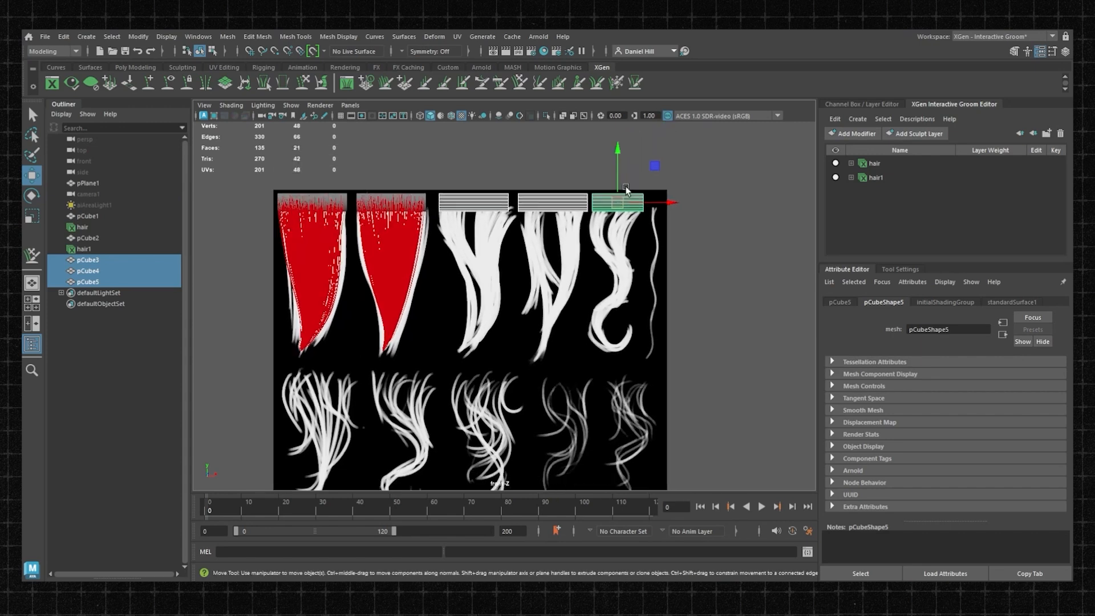
pyautogui.scroll(3, 608, 181)
pyautogui.scroll(-2, 568, 150)
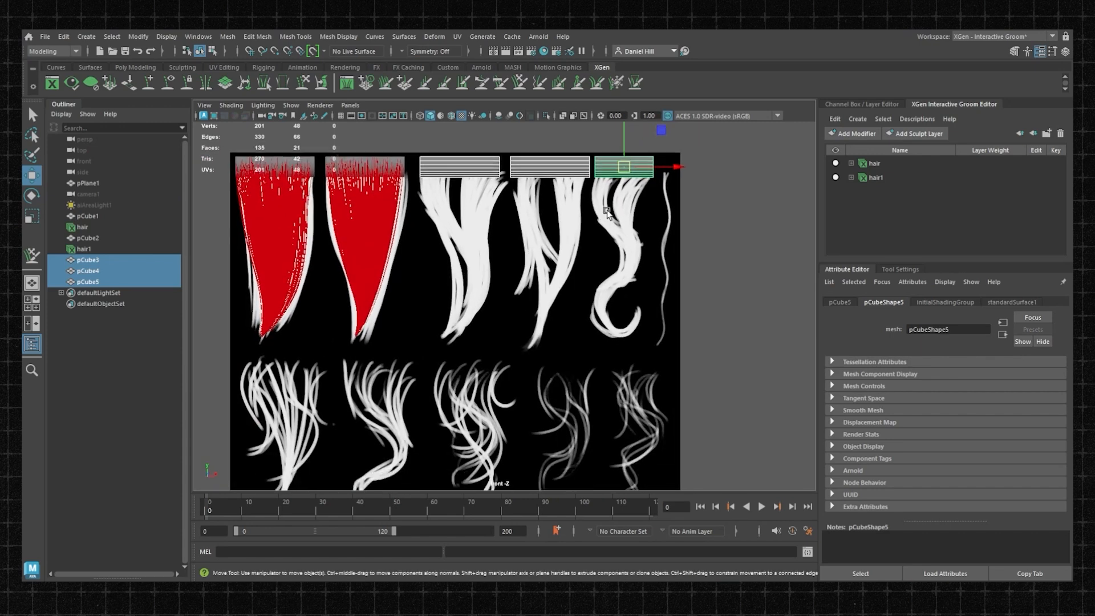
pyautogui.scroll(2, 616, 210)
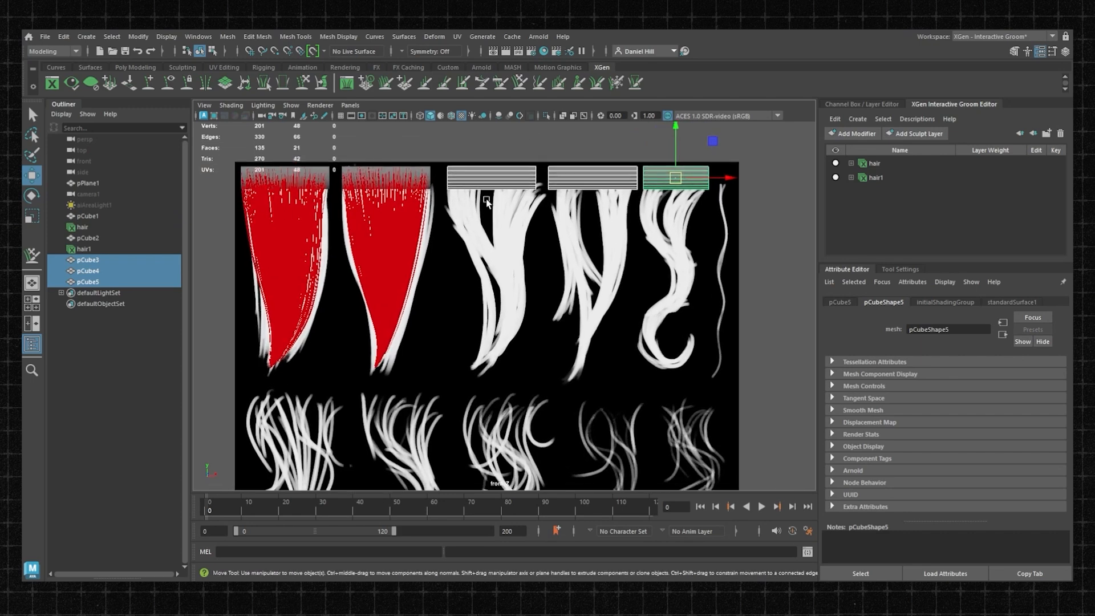
pyautogui.scroll(-2, 504, 294)
pyautogui.keyDown('alt'); pyautogui.moveTo(544, 271); pyautogui.dragTo(547, 228, button='middle'); pyautogui.keyUp('alt')
pyautogui.keyDown('alt'); pyautogui.moveTo(615, 146); pyautogui.dragTo(560, 179, button='middle'); pyautogui.keyUp('alt')
pyautogui.scroll(3, 578, 187)
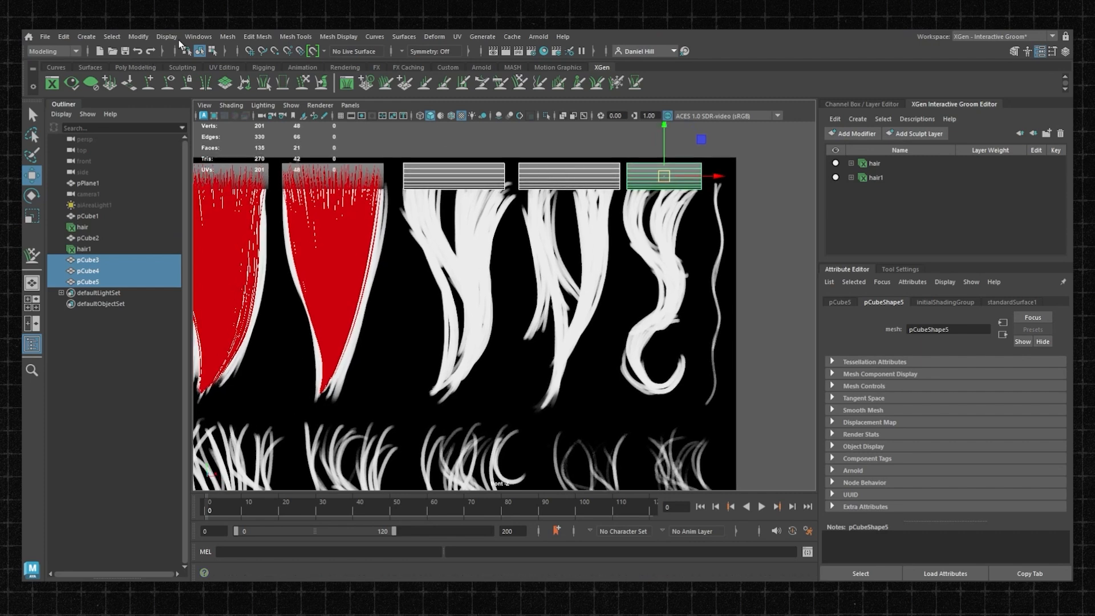
# Step: Combine the root meshes of the third, fourth and fifth clumps into one object and save the scene
pyautogui.click(228, 36)
pyautogui.click(248, 78)
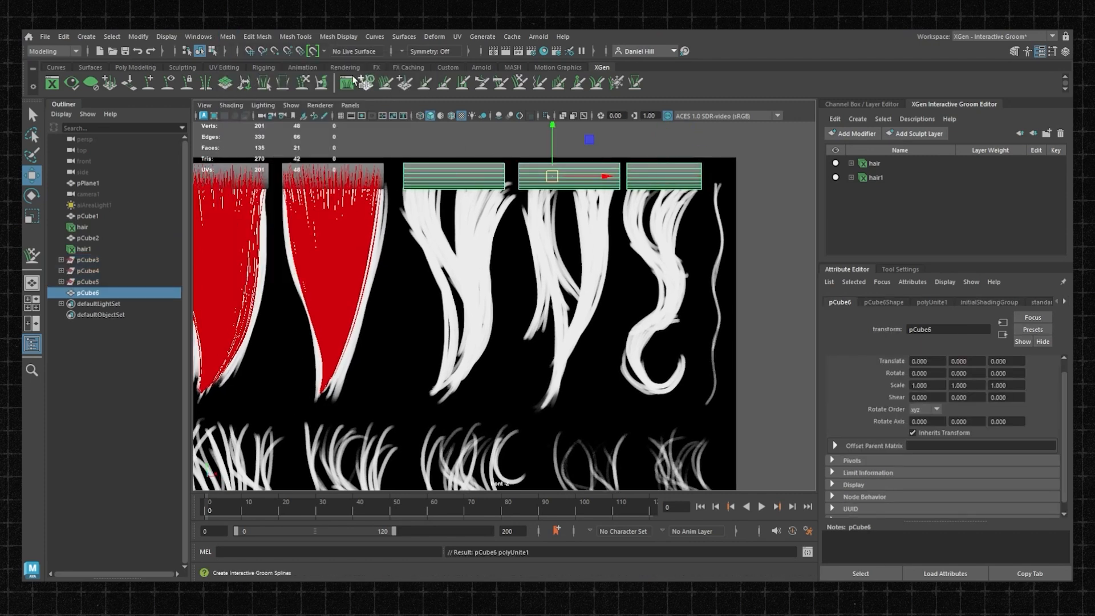
pyautogui.hotkey('ctrl', 's')
# Step: Create interactive groom splines on pCube6 with density 10, length 1.0, width scale 0.1 and CV count 5
pyautogui.click(851, 121)
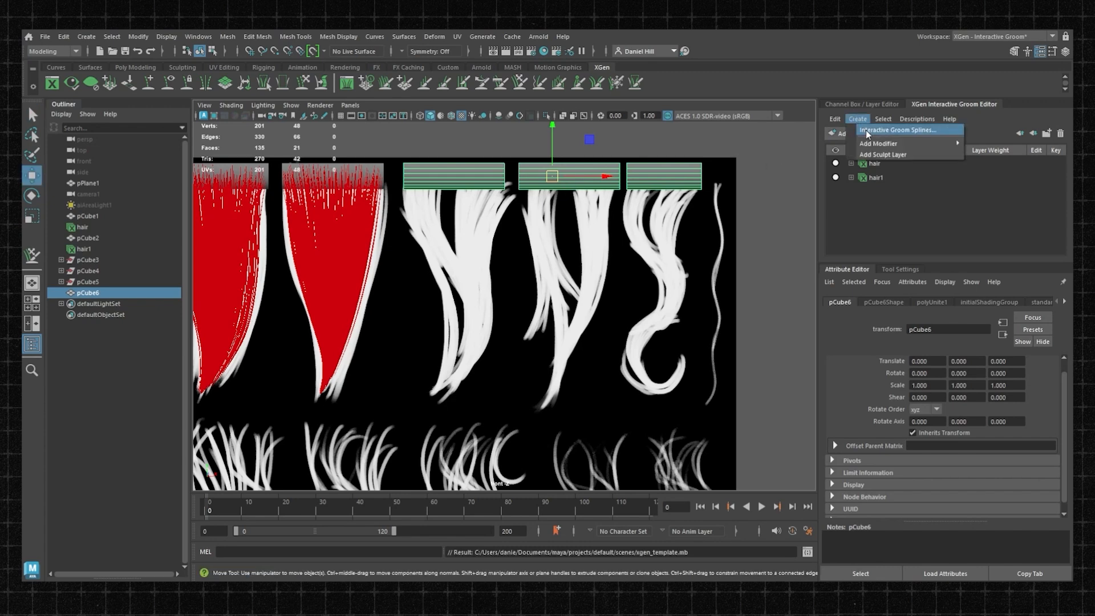
pyautogui.click(866, 130)
pyautogui.click(554, 365)
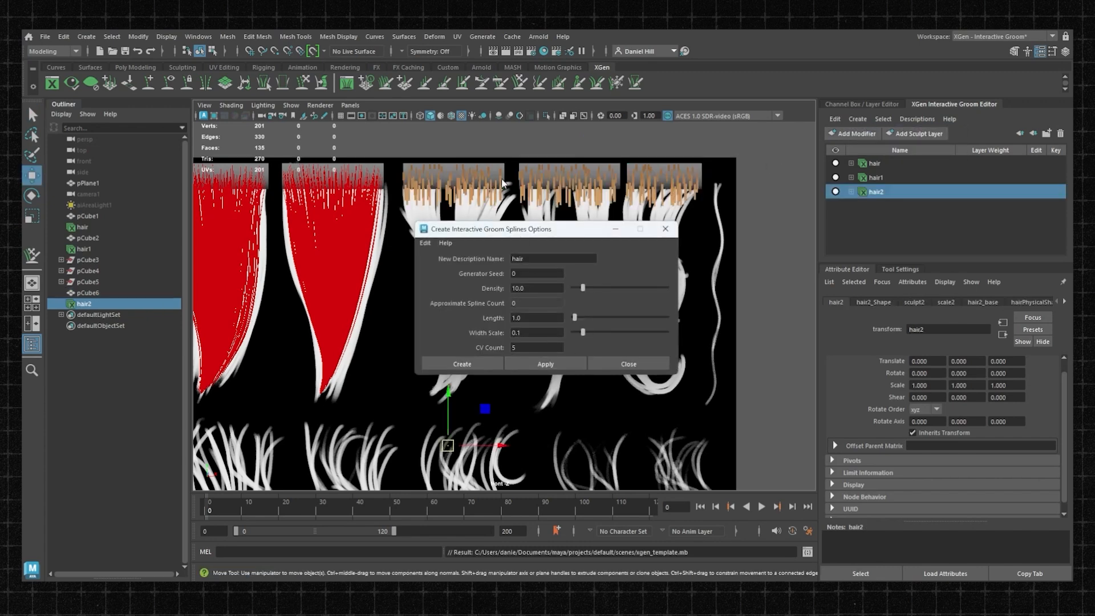
pyautogui.click(665, 228)
# Step: Expand the hair2 description's sculpt modifier and enable editing on its Sculpt Layer 1 with the Comb brush
pyautogui.scroll(5, 543, 190)
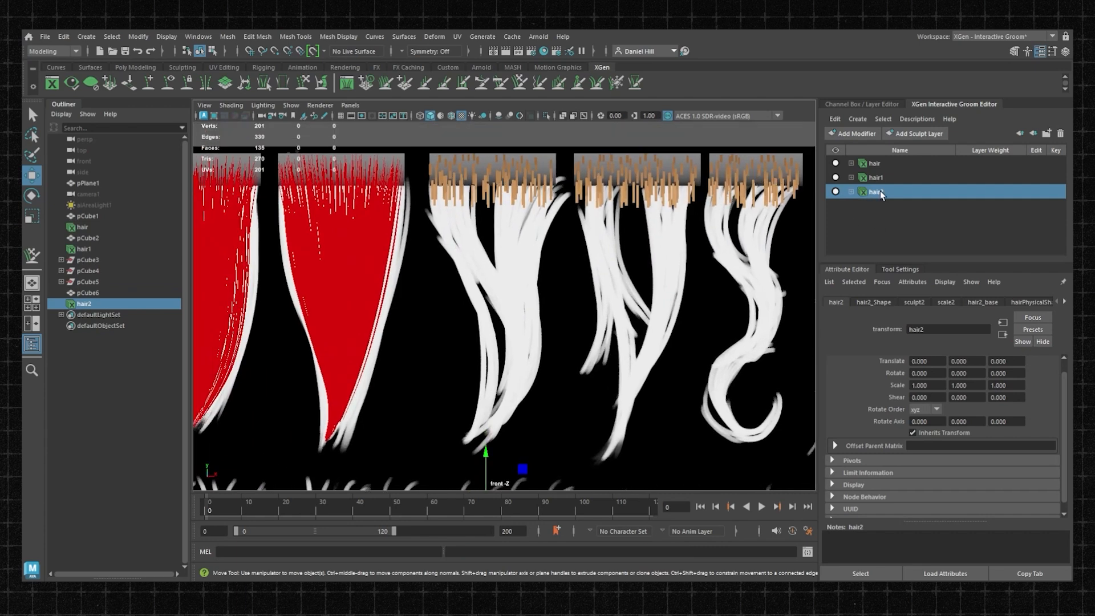
pyautogui.click(852, 192)
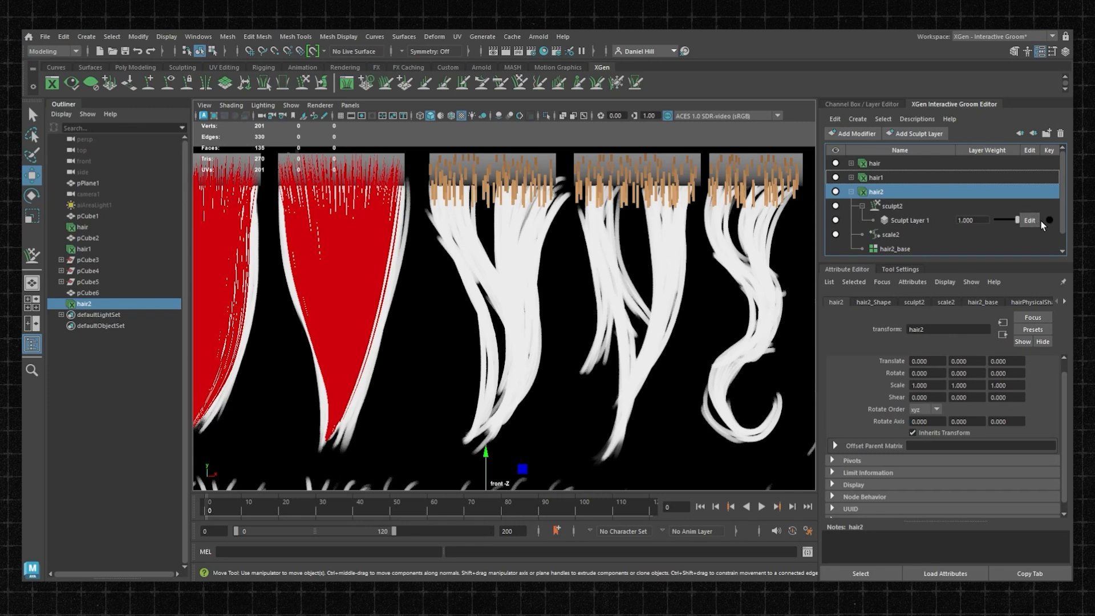
pyautogui.keyDown('alt'); pyautogui.moveTo(419, 213); pyautogui.dragTo(470, 191, button='middle'); pyautogui.keyUp('alt')
pyautogui.click(505, 85)
# Step: Try combing hair2's splines near the third clump's roots and undo the strokes
pyautogui.moveTo(548, 189)
pyautogui.mouseDown()
pyautogui.moveTo(525, 241)
pyautogui.moveTo(597, 122)
pyautogui.mouseUp()
pyautogui.hotkey('ctrl', 'z')
pyautogui.moveTo(559, 170)
pyautogui.mouseDown()
pyautogui.moveTo(552, 157)
pyautogui.moveTo(559, 171)
pyautogui.mouseUp()
pyautogui.hotkey('ctrl', 'z')
# Step: Select hair2 and freeze its splines over the fourth and fifth clumps with the Freeze brush
pyautogui.click(105, 302)
pyautogui.press('q')
pyautogui.moveTo(507, 142); pyautogui.dragTo(584, 510, button='right')
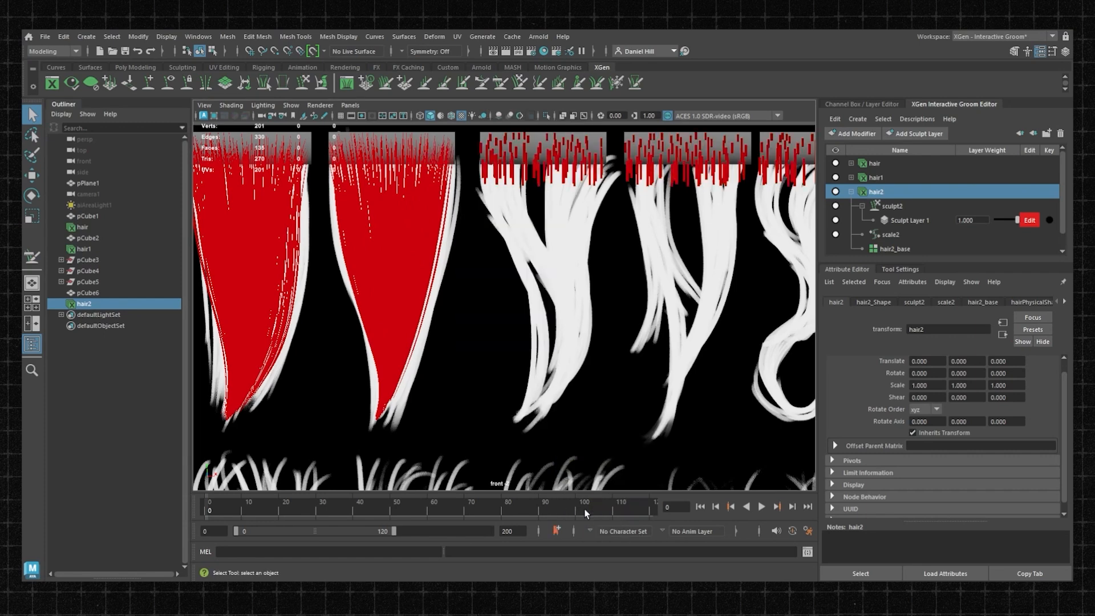
pyautogui.scroll(-2, 537, 271)
pyautogui.keyDown('alt'); pyautogui.moveTo(535, 269); pyautogui.dragTo(479, 271, button='middle'); pyautogui.keyUp('alt')
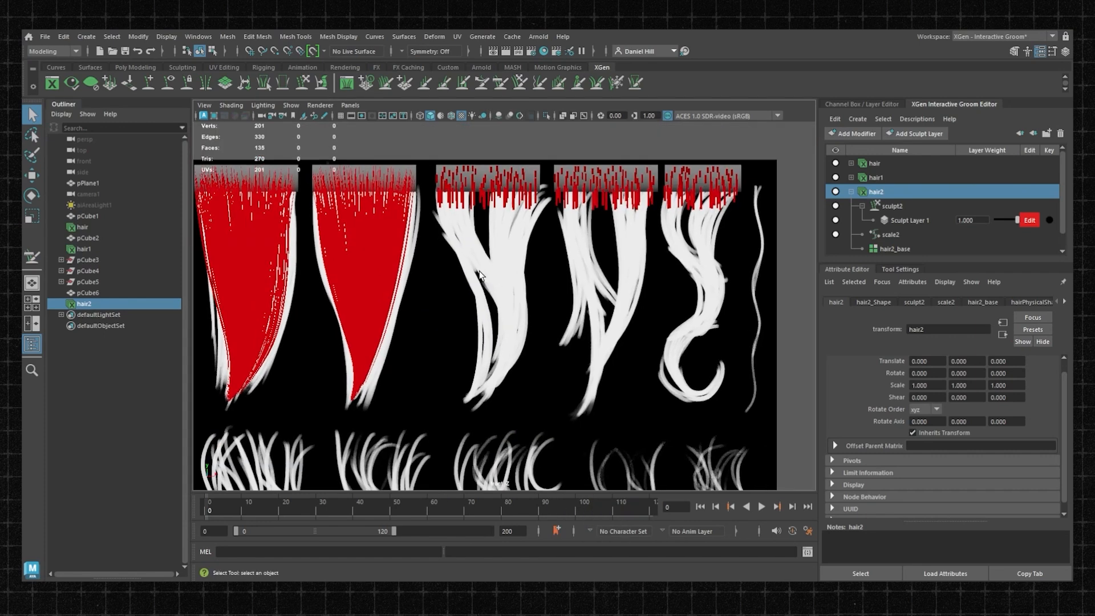
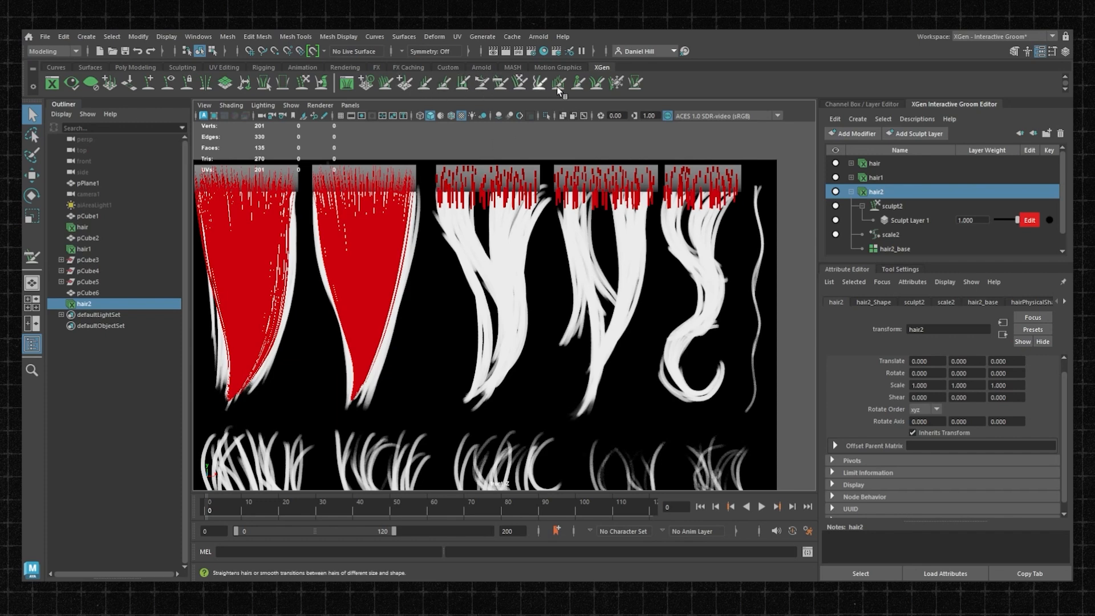
pyautogui.click(616, 83)
pyautogui.click(719, 211)
pyautogui.press('b')
pyautogui.moveTo(720, 211); pyautogui.dragTo(623, 197)
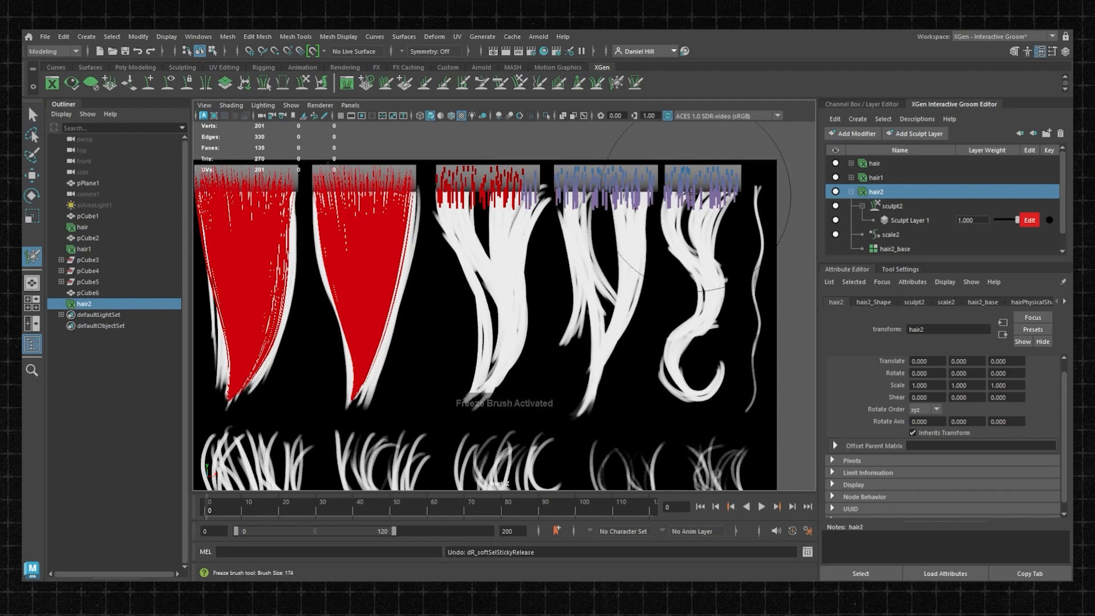
pyautogui.scroll(2, 653, 188)
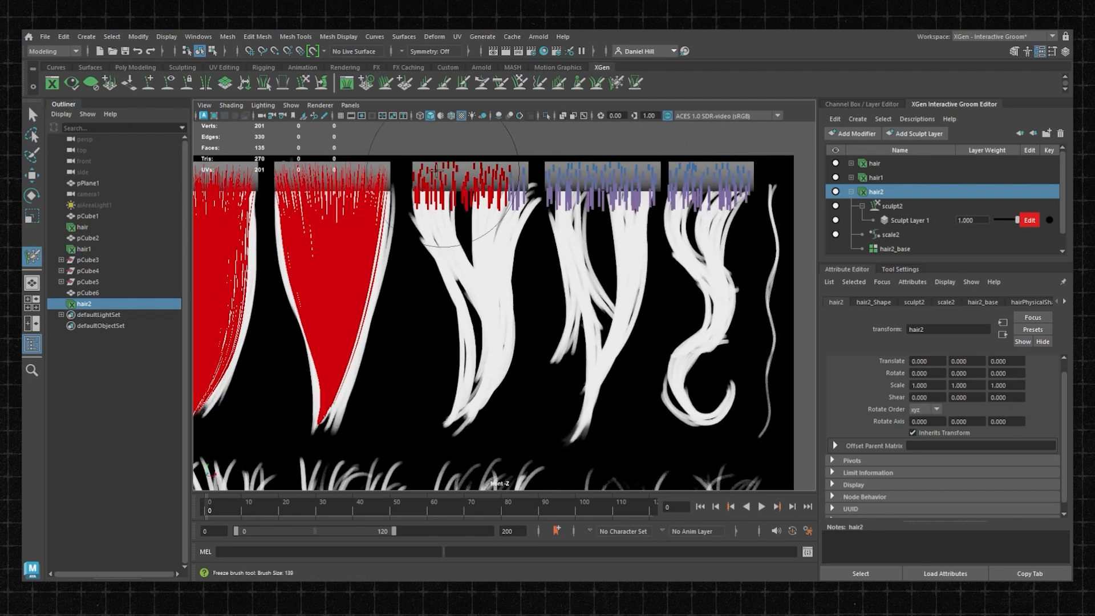
pyautogui.moveTo(474, 172)
pyautogui.keyDown('alt'); pyautogui.mouseDown(button='middle')
pyautogui.moveTo(495, 143)
pyautogui.moveTo(467, 157)
pyautogui.mouseUp(button='middle'); pyautogui.keyUp('alt')
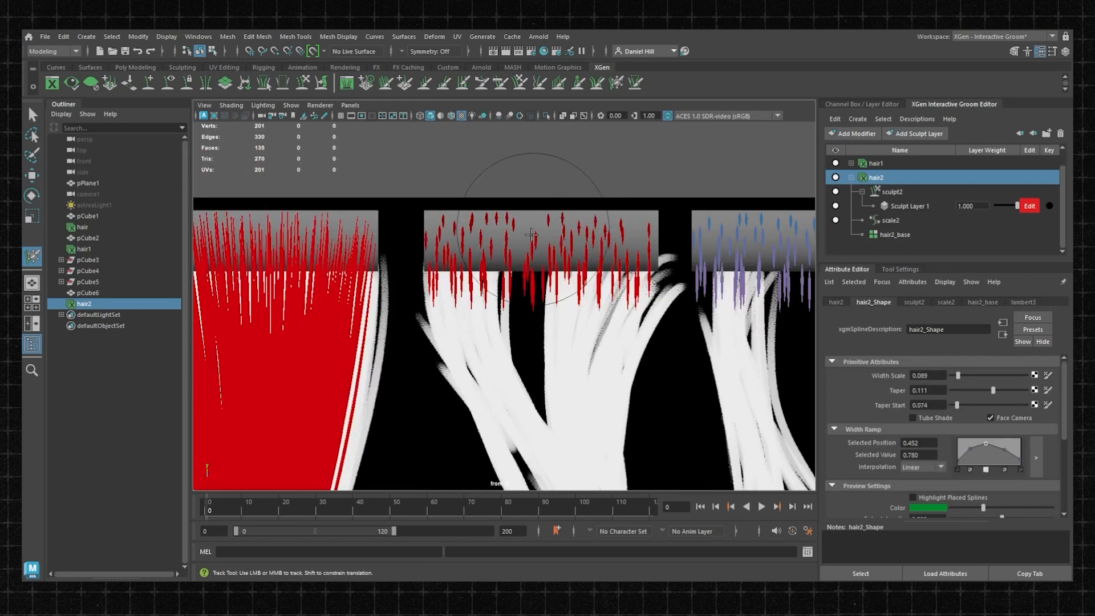
# Step: Remove hair2's splines from the part of the third clump's root block beyond its left strand with the Density brush
pyautogui.keyDown('alt'); pyautogui.moveTo(533, 294); pyautogui.dragTo(500, 259, button='middle'); pyautogui.keyUp('alt')
pyautogui.moveTo(516, 277)
pyautogui.keyDown('alt'); pyautogui.mouseDown(button='right')
pyautogui.moveTo(498, 279)
pyautogui.moveTo(529, 290)
pyautogui.mouseUp(button='right'); pyautogui.keyUp('alt')
pyautogui.scroll(3, 518, 222)
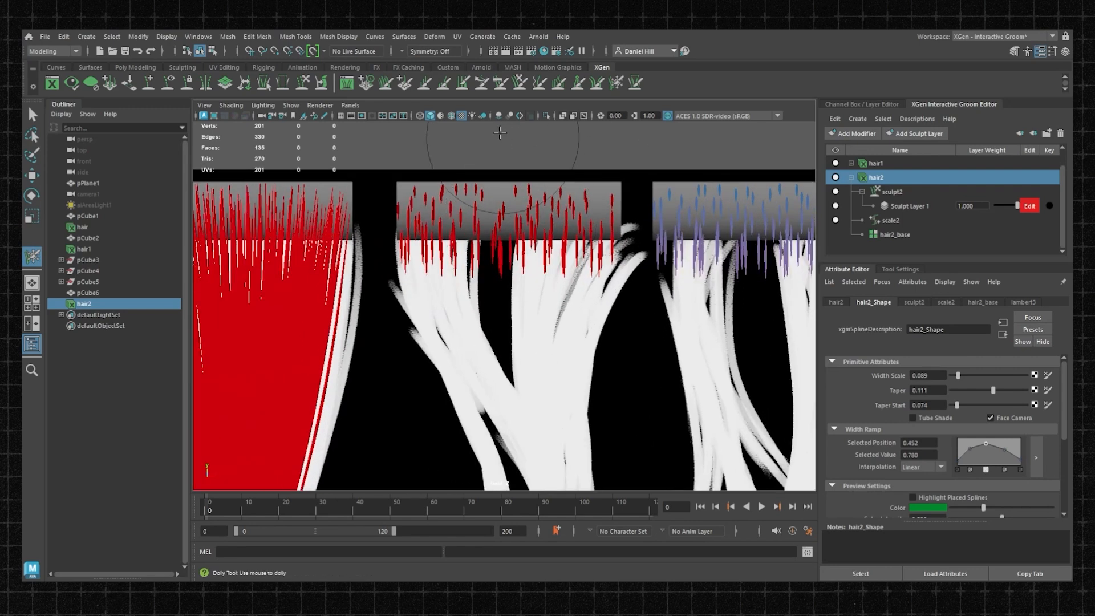
pyautogui.click(391, 86)
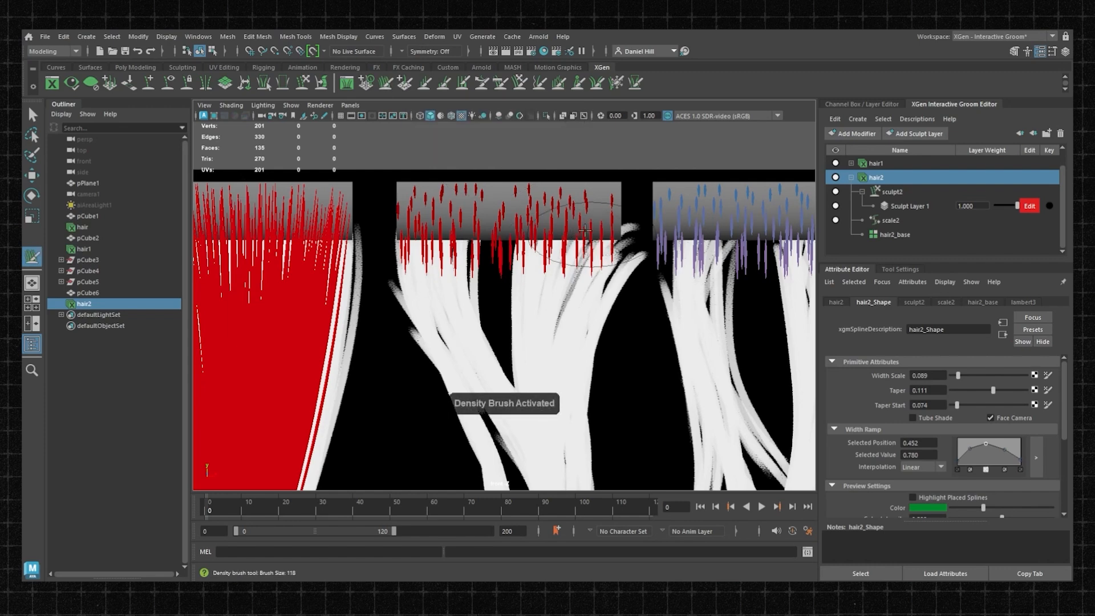
pyautogui.moveTo(569, 228)
pyautogui.keyDown('ctrl'); pyautogui.mouseDown()
pyautogui.moveTo(586, 213)
pyautogui.moveTo(540, 212)
pyautogui.moveTo(542, 197)
pyautogui.mouseUp(); pyautogui.keyUp('ctrl')
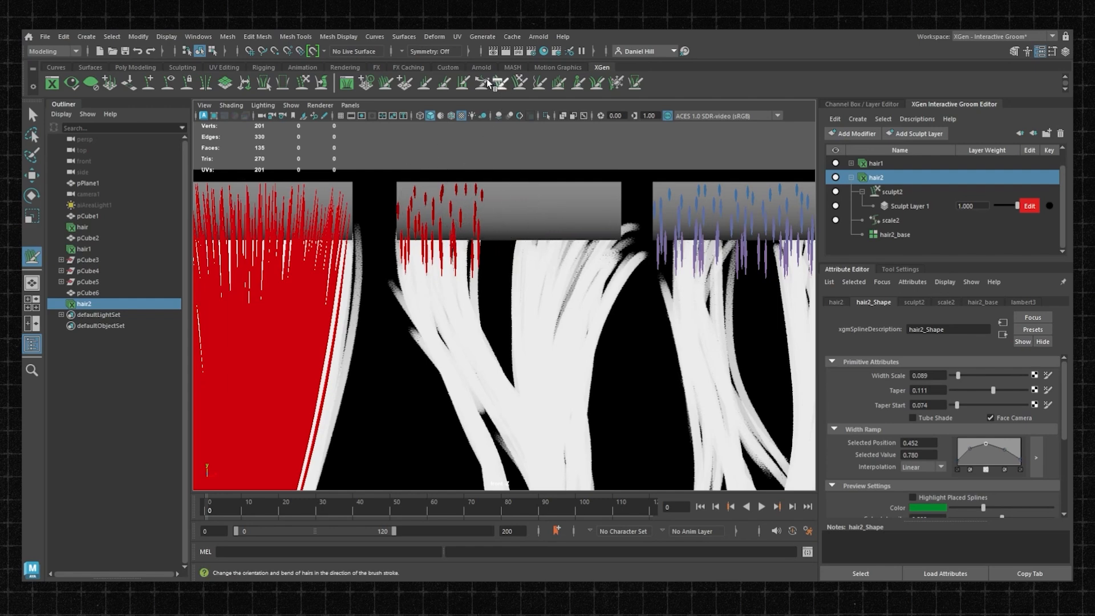
# Step: Lengthen hair2's remaining splines down over the third clump's left strand with the Length brush
pyautogui.click(424, 85)
pyautogui.scroll(-2, 447, 228)
pyautogui.moveTo(455, 245); pyautogui.dragTo(459, 276)
pyautogui.keyDown('alt'); pyautogui.moveTo(458, 276); pyautogui.dragTo(460, 191, button='middle'); pyautogui.keyUp('alt')
pyautogui.scroll(-1, 460, 192)
pyautogui.moveTo(459, 183); pyautogui.dragTo(463, 210)
pyautogui.keyDown('alt'); pyautogui.moveTo(463, 210); pyautogui.dragTo(471, 163, button='middle'); pyautogui.keyUp('alt')
pyautogui.scroll(-1, 476, 182)
# Step: Examine the lengthened splines in the perspective view and return to the front view
pyautogui.press('space')
pyautogui.moveTo(503, 268); pyautogui.dragTo(502, 212)
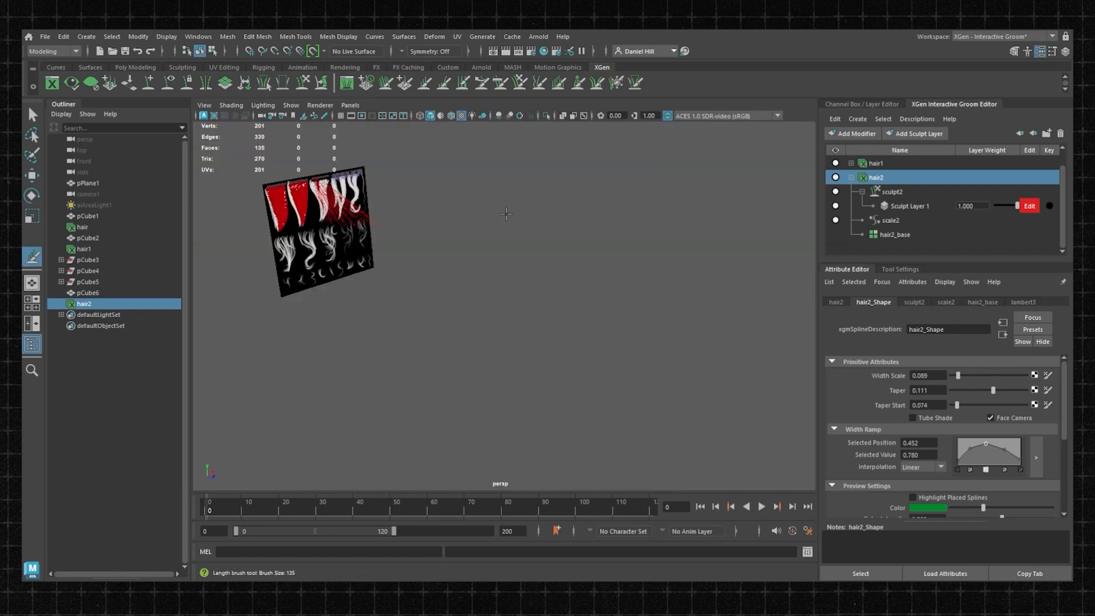
pyautogui.keyDown('alt'); pyautogui.moveTo(329, 230); pyautogui.dragTo(551, 258); pyautogui.keyUp('alt')
pyautogui.keyDown('alt'); pyautogui.moveTo(423, 277); pyautogui.dragTo(721, 253, button='middle'); pyautogui.keyUp('alt')
pyautogui.keyDown('alt'); pyautogui.moveTo(656, 248); pyautogui.dragTo(707, 242); pyautogui.keyUp('alt')
pyautogui.keyDown('alt'); pyautogui.moveTo(582, 245); pyautogui.dragTo(611, 247, button='middle'); pyautogui.keyUp('alt')
pyautogui.press('space')
pyautogui.moveTo(515, 234)
pyautogui.keyDown('alt'); pyautogui.mouseDown()
pyautogui.moveTo(548, 245)
pyautogui.moveTo(526, 248)
pyautogui.mouseUp(); pyautogui.keyUp('alt')
pyautogui.press('space')
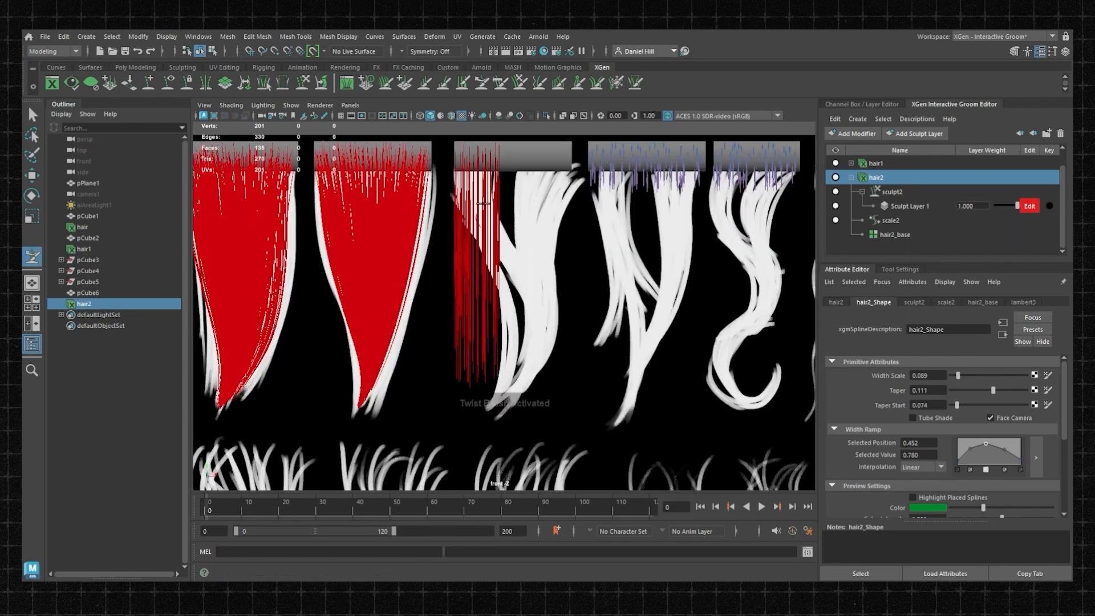
# Step: Comb the third clump's splines downward along the reference and switch on viewport multisample anti-aliasing
pyautogui.click(500, 83)
pyautogui.scroll(-2, 506, 206)
pyautogui.moveTo(538, 268); pyautogui.dragTo(493, 420)
pyautogui.keyDown('alt'); pyautogui.moveTo(491, 421); pyautogui.dragTo(503, 353, button='middle'); pyautogui.keyUp('alt')
pyautogui.scroll(-3, 502, 353)
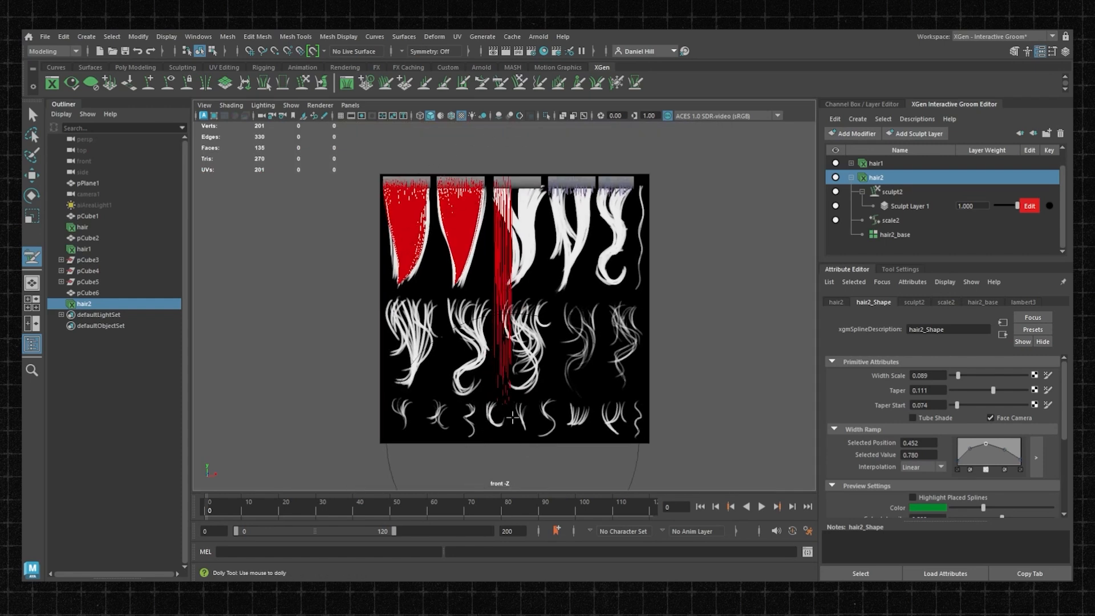
pyautogui.scroll(2, 485, 267)
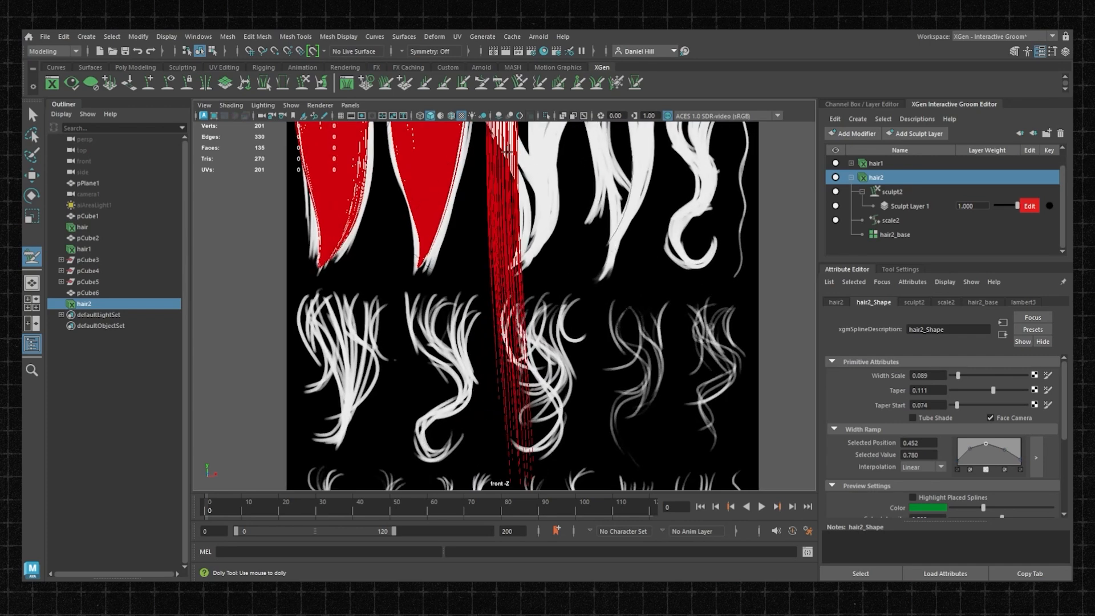
pyautogui.click(519, 116)
pyautogui.scroll(-2, 495, 217)
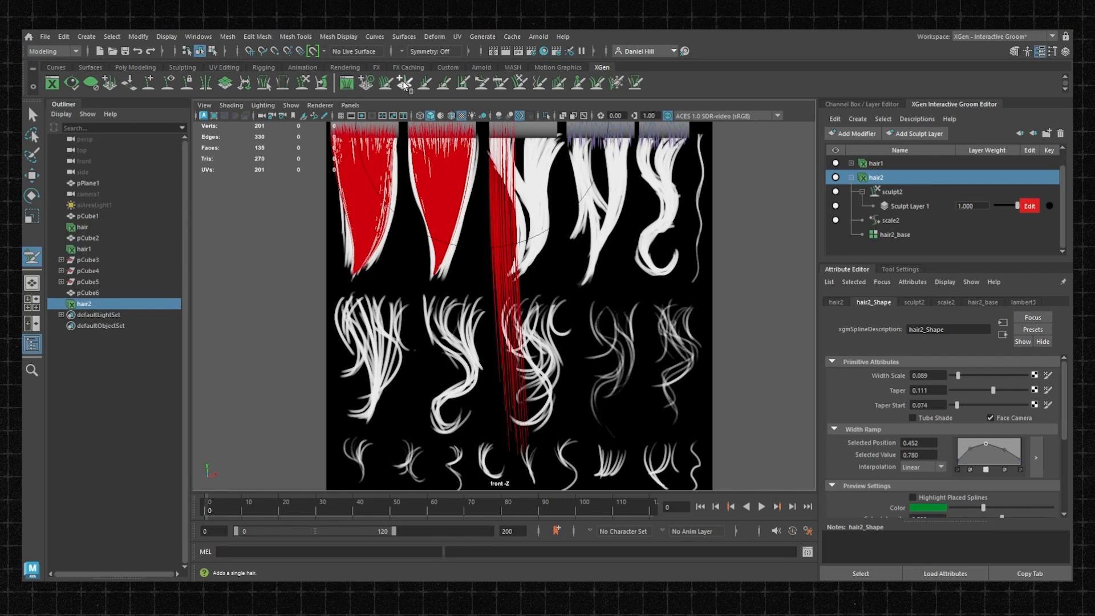
# Step: Shorten the overlong splines to about the tip of the third reference clump with the Length brush
pyautogui.click(444, 85)
pyautogui.click(425, 84)
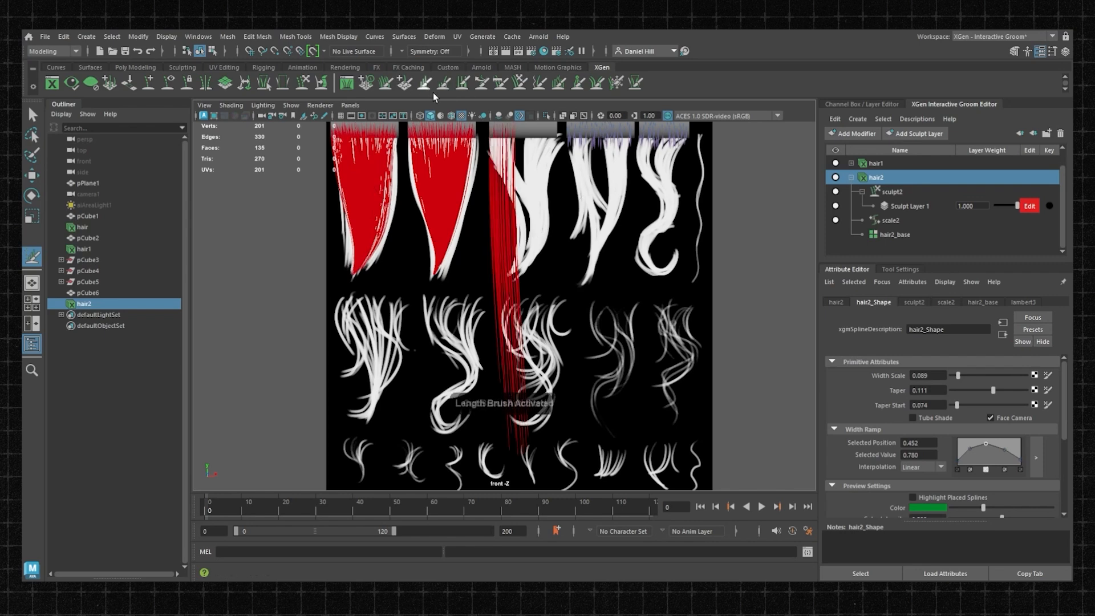
pyautogui.keyDown('ctrl'); pyautogui.moveTo(512, 235); pyautogui.dragTo(505, 280); pyautogui.keyUp('ctrl')
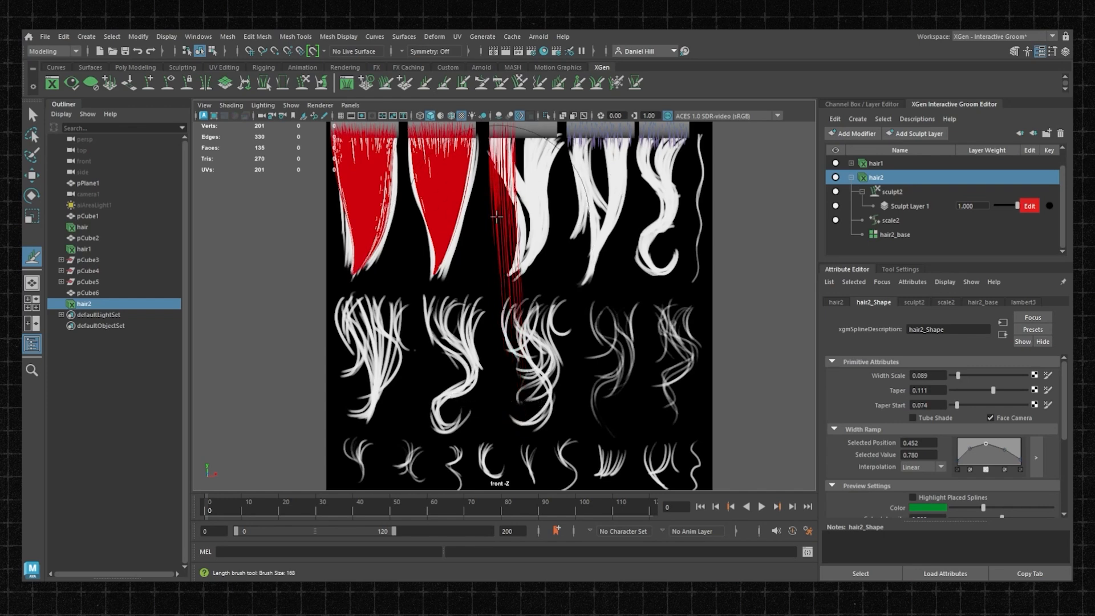
pyautogui.keyDown('alt'); pyautogui.moveTo(496, 217); pyautogui.dragTo(496, 272, button='middle'); pyautogui.keyUp('alt')
pyautogui.moveTo(519, 278); pyautogui.dragTo(495, 278)
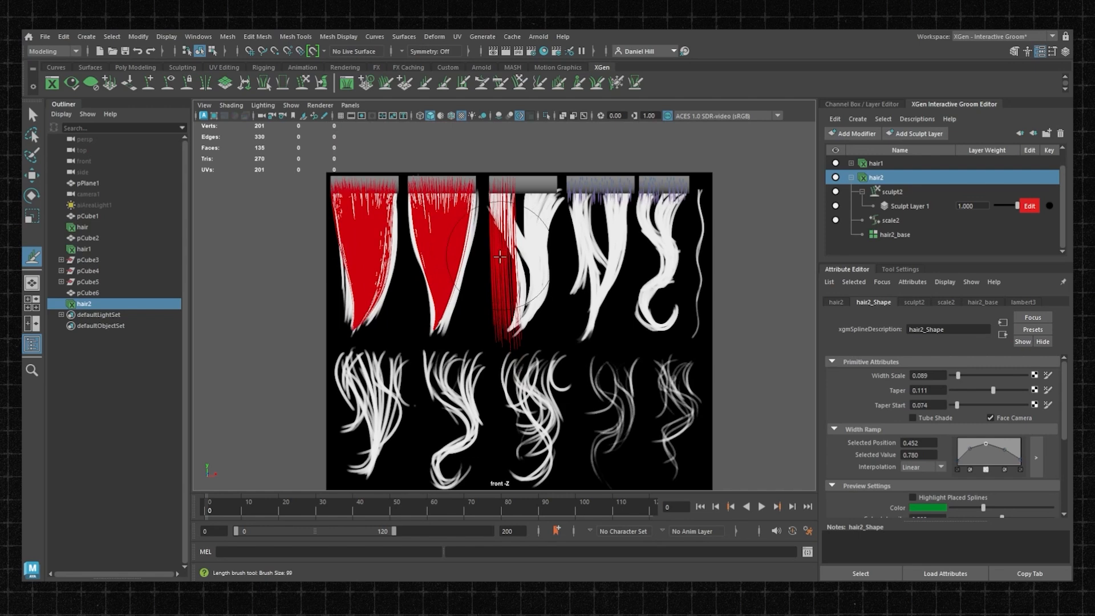
# Step: Comb the third clump's splines into the S-curve of the reference's left strand, down to the tip
pyautogui.keyDown('alt'); pyautogui.moveTo(498, 274); pyautogui.dragTo(503, 284, button='right'); pyautogui.keyUp('alt')
pyautogui.click(501, 87)
pyautogui.moveTo(486, 252); pyautogui.dragTo(526, 279)
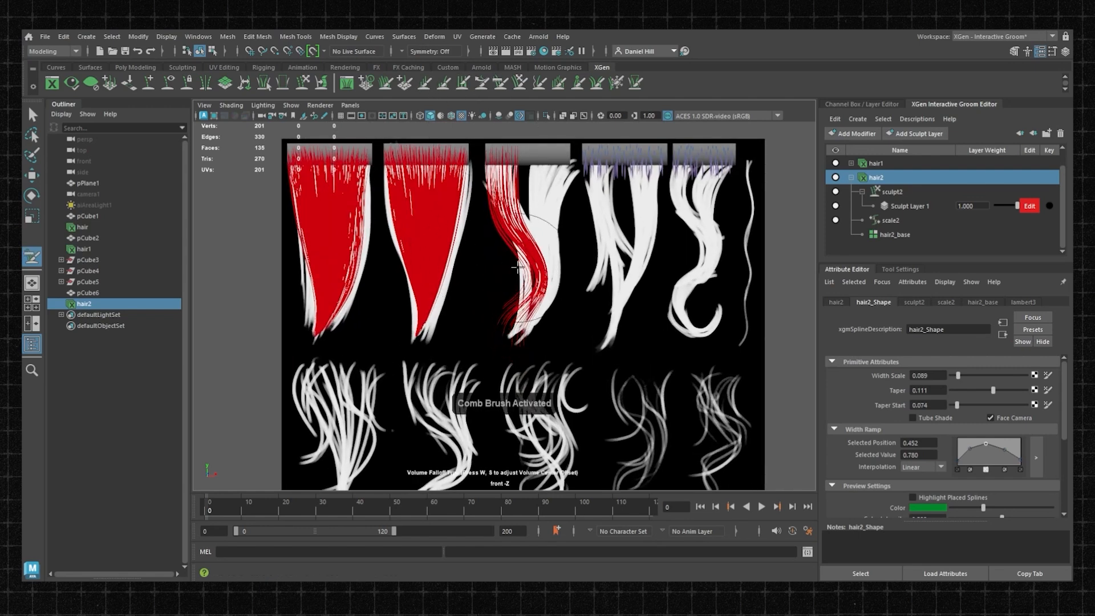
pyautogui.keyDown('alt'); pyautogui.moveTo(501, 270); pyautogui.dragTo(503, 284, button='right'); pyautogui.keyUp('alt')
pyautogui.moveTo(541, 275)
pyautogui.mouseDown()
pyautogui.moveTo(524, 297)
pyautogui.moveTo(530, 291)
pyautogui.moveTo(537, 306)
pyautogui.moveTo(506, 264)
pyautogui.moveTo(520, 303)
pyautogui.mouseUp()
pyautogui.moveTo(535, 341); pyautogui.dragTo(540, 351)
pyautogui.moveTo(518, 251)
pyautogui.mouseDown()
pyautogui.moveTo(499, 325)
pyautogui.moveTo(517, 208)
pyautogui.mouseUp()
pyautogui.keyDown('alt'); pyautogui.moveTo(516, 245); pyautogui.dragTo(515, 320, button='middle'); pyautogui.keyUp('alt')
pyautogui.keyDown('alt'); pyautogui.moveTo(522, 328); pyautogui.dragTo(510, 334, button='right'); pyautogui.keyUp('alt')
pyautogui.moveTo(536, 208); pyautogui.dragTo(532, 176)
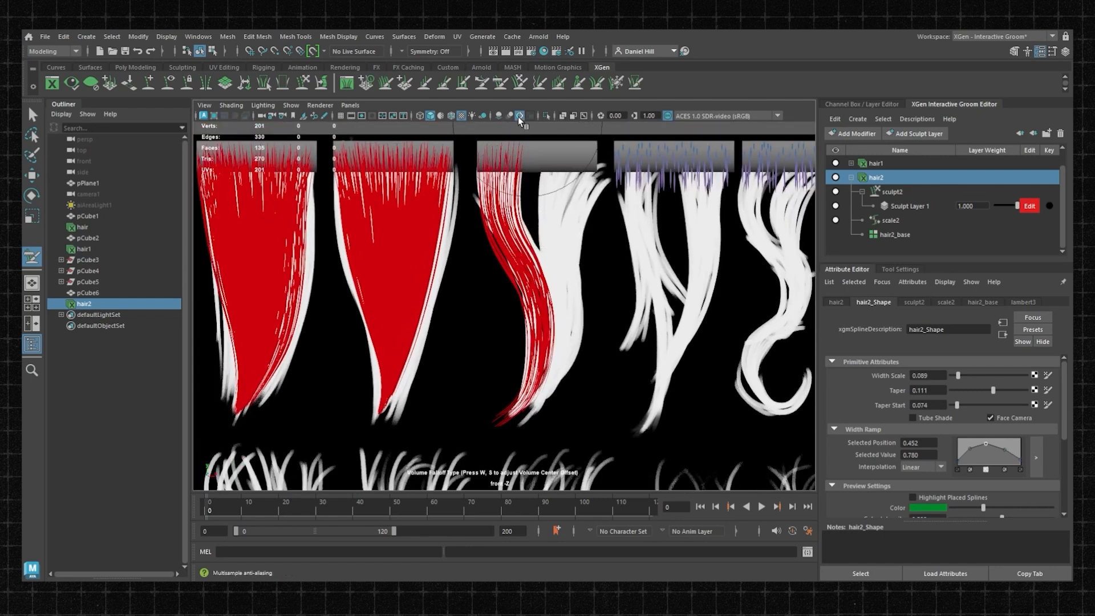
# Step: Adjust the left strand's lower bend and upper section against the reference with the Grab brush
pyautogui.click(520, 84)
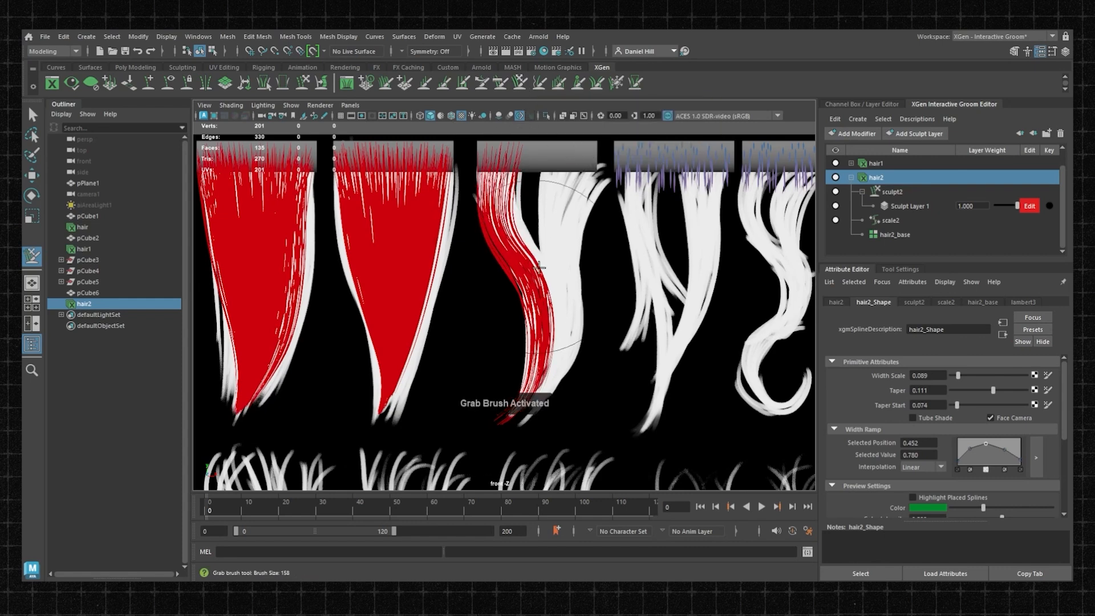
pyautogui.moveTo(510, 313)
pyautogui.mouseDown()
pyautogui.moveTo(545, 392)
pyautogui.moveTo(559, 386)
pyautogui.moveTo(500, 390)
pyautogui.moveTo(531, 377)
pyautogui.mouseUp()
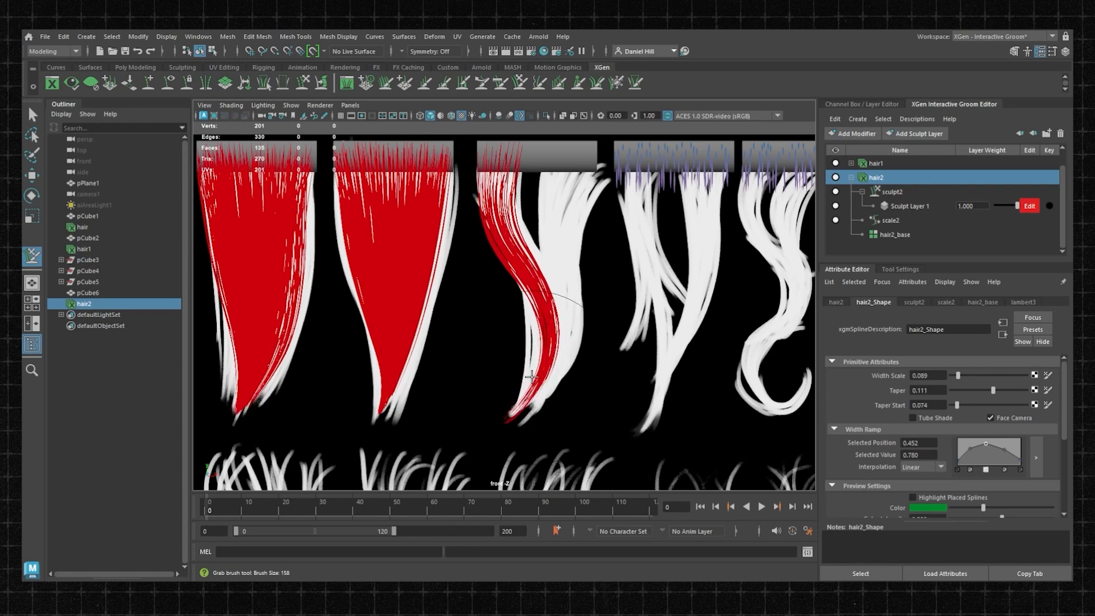
pyautogui.moveTo(555, 320); pyautogui.dragTo(558, 295)
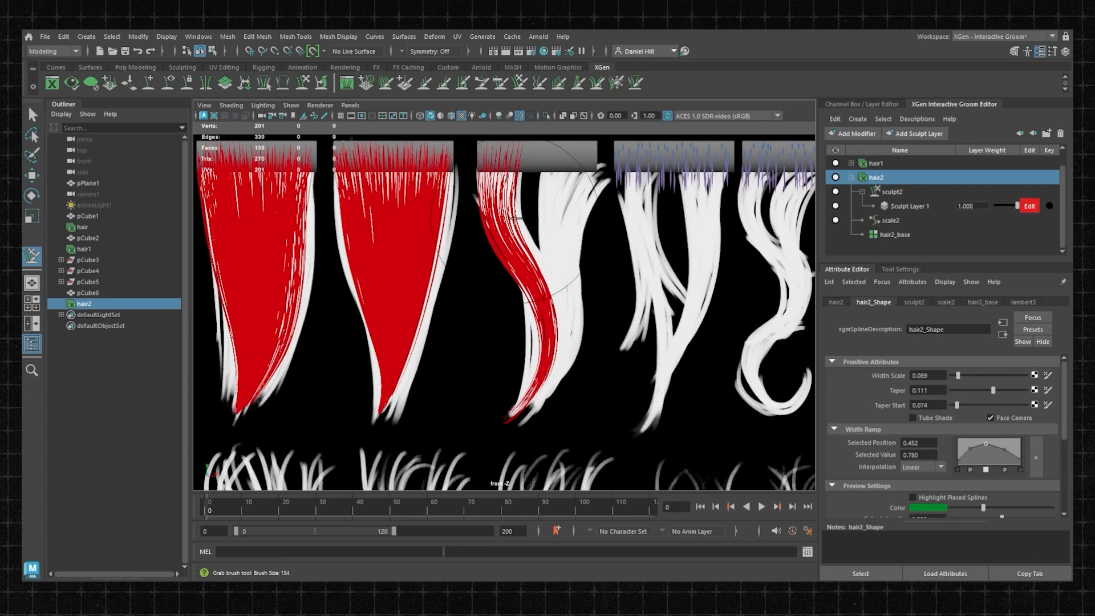
pyautogui.moveTo(500, 214); pyautogui.dragTo(502, 214)
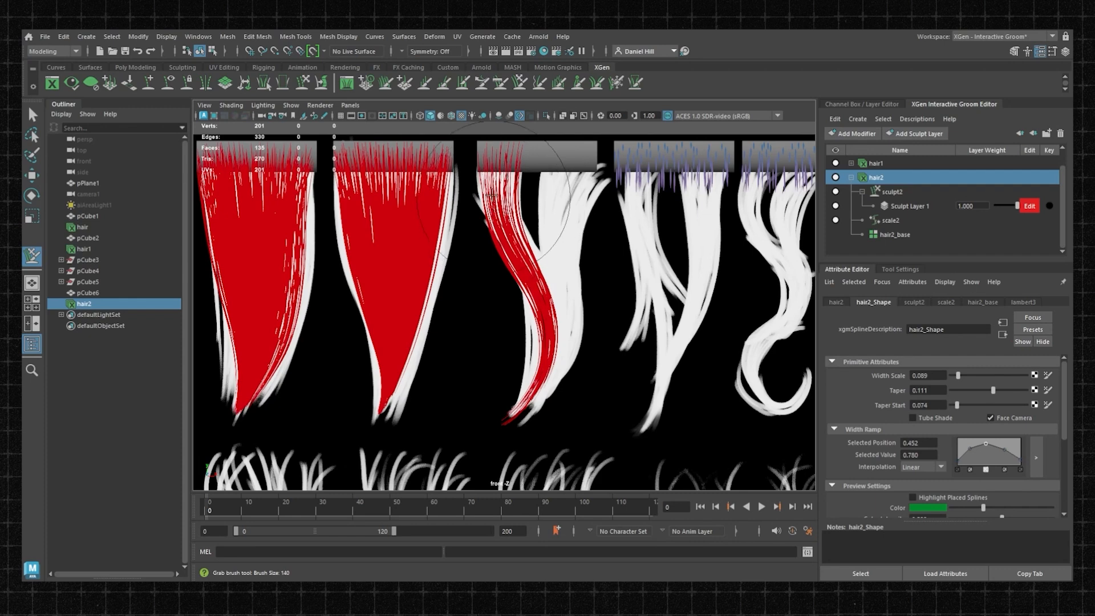
# Step: Undo the last Grab brush strokes on the left strand
pyautogui.scroll(3, 494, 195)
pyautogui.hotkey('ctrl', 'z')
pyautogui.keyDown('alt'); pyautogui.moveTo(492, 154); pyautogui.dragTo(501, 226, button='middle'); pyautogui.keyUp('alt')
pyautogui.hotkey('ctrl', 'z')
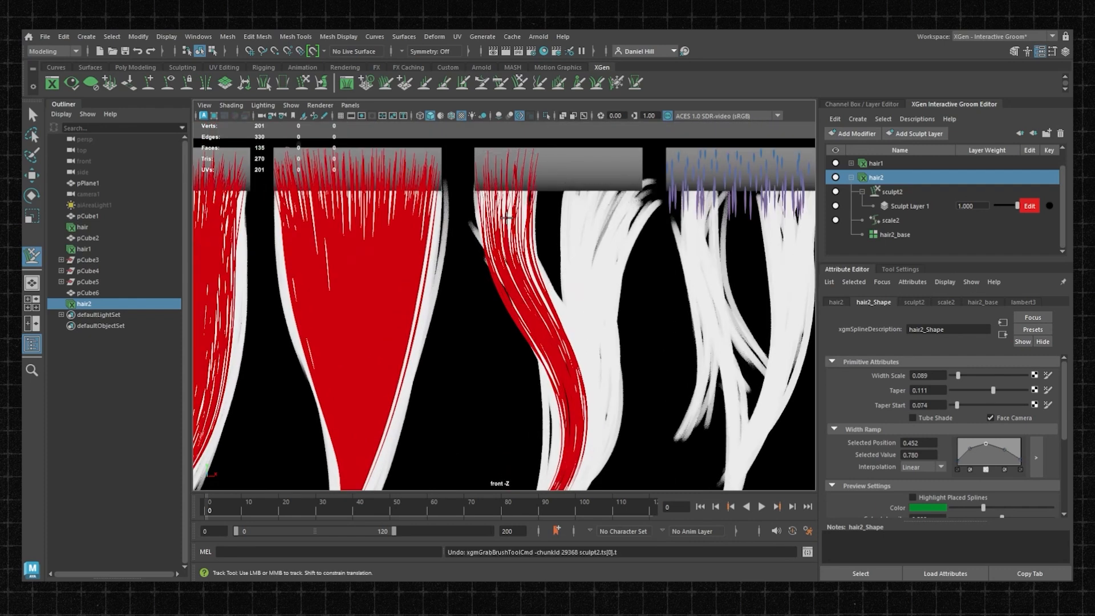
pyautogui.scroll(-3, 506, 231)
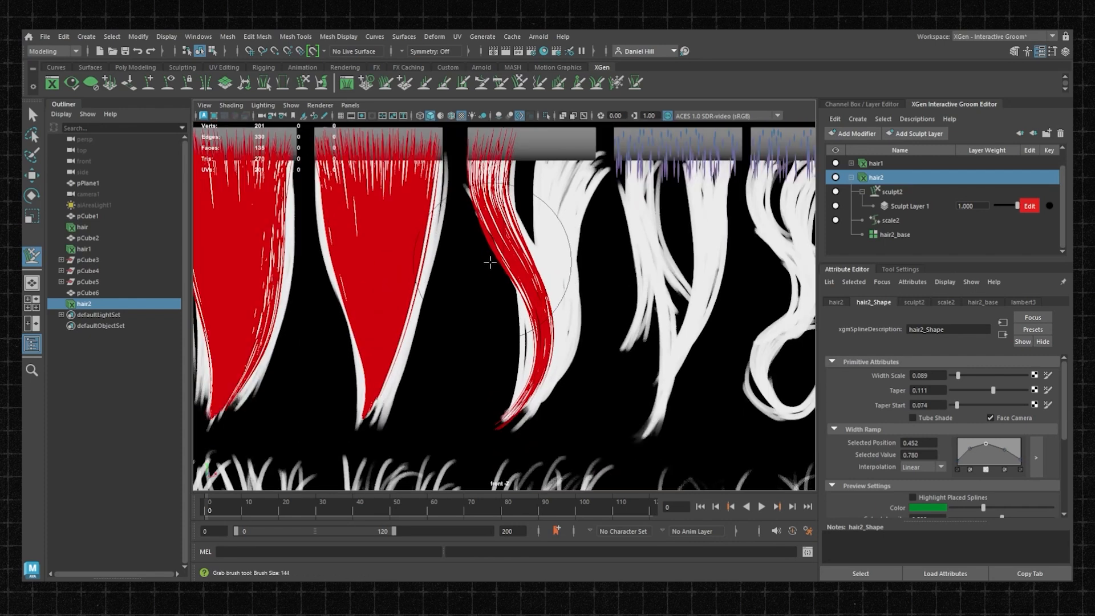
pyautogui.keyDown('alt'); pyautogui.moveTo(494, 270); pyautogui.dragTo(484, 217, button='middle'); pyautogui.keyUp('alt')
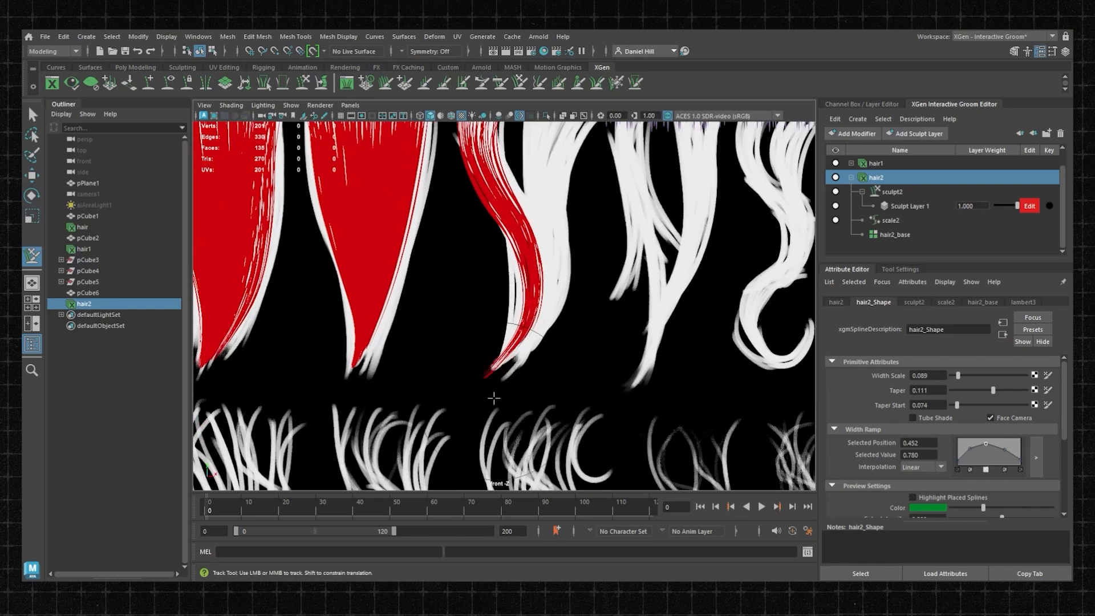
# Step: Resize the Density brush and add splines at the root of the third clump's left strand
pyautogui.scroll(-4, 492, 340)
pyautogui.scroll(3, 498, 314)
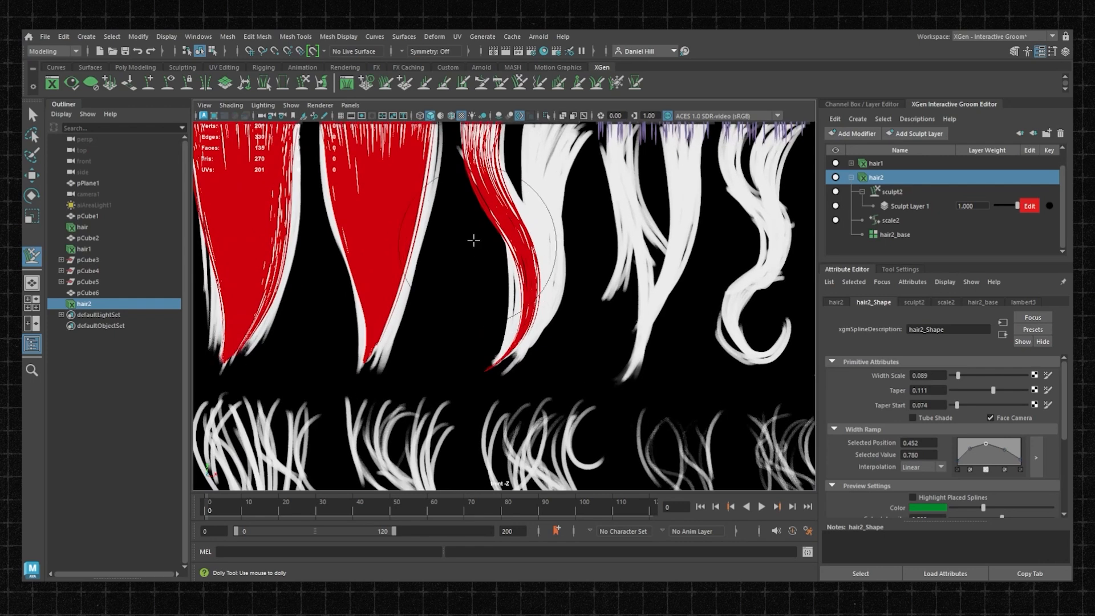
pyautogui.keyDown('alt'); pyautogui.moveTo(464, 214); pyautogui.dragTo(464, 291, button='middle'); pyautogui.keyUp('alt')
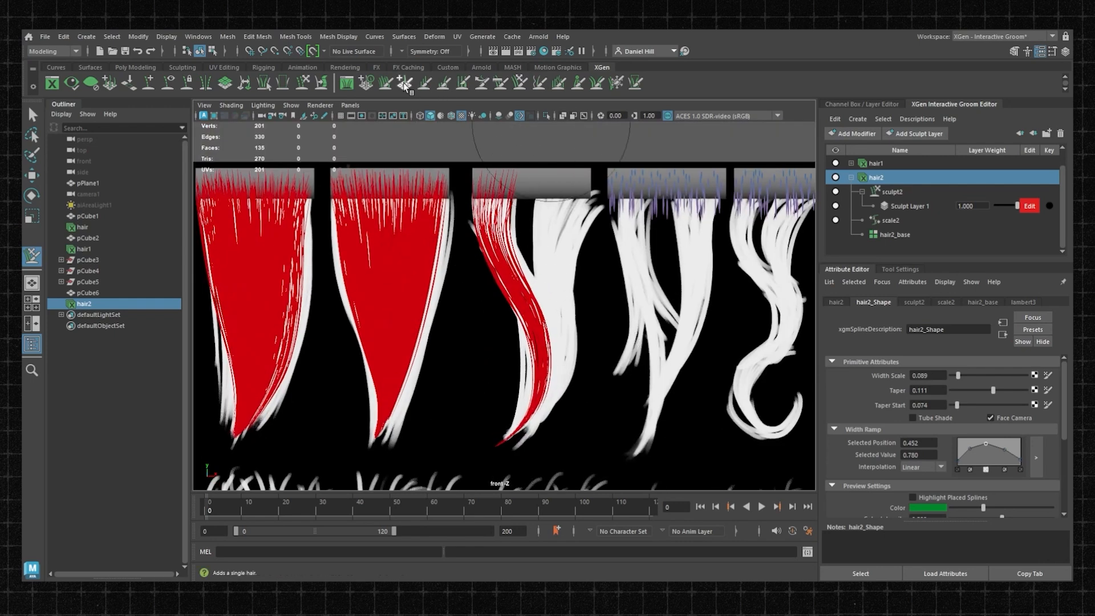
pyautogui.click(444, 83)
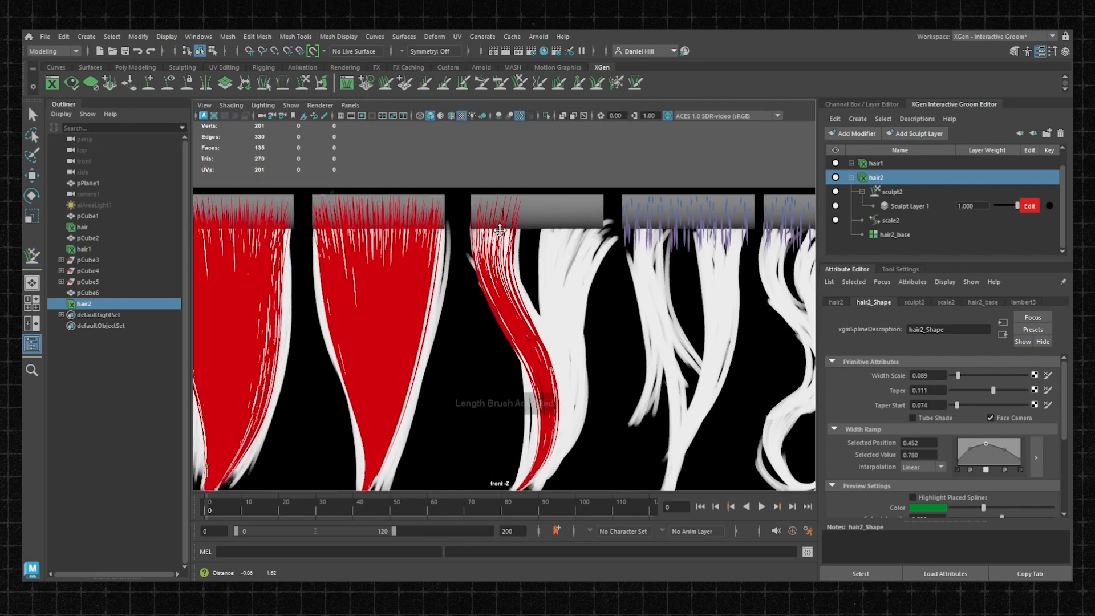
pyautogui.click(385, 85)
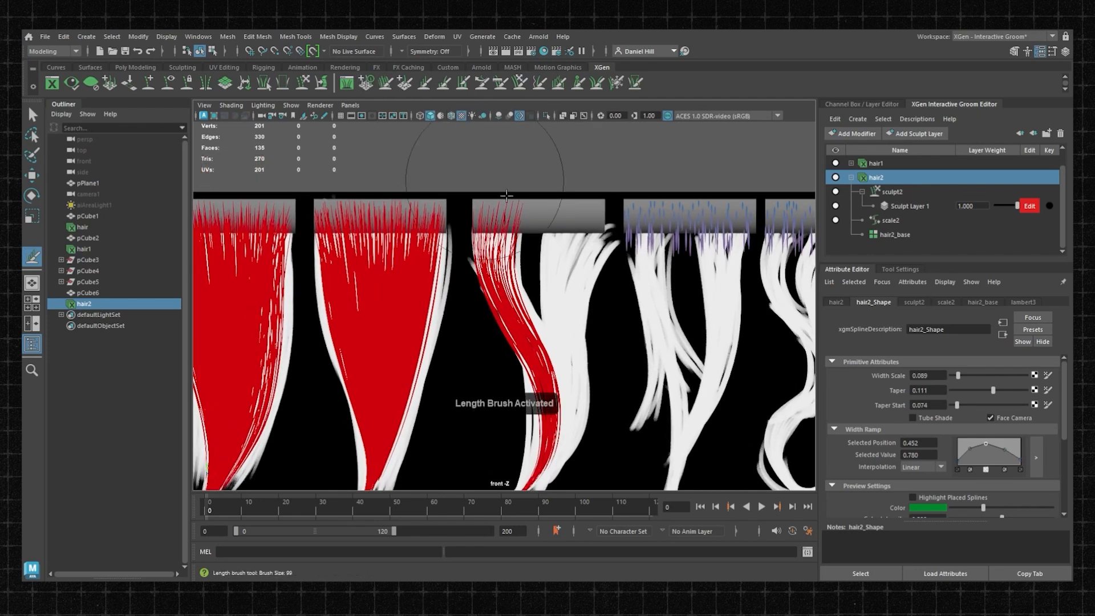
pyautogui.scroll(3, 506, 161)
pyautogui.keyDown('alt'); pyautogui.moveTo(509, 158); pyautogui.dragTo(510, 176, button='middle'); pyautogui.keyUp('alt')
pyautogui.click(504, 198)
pyautogui.hotkey('ctrl', 'z')
pyautogui.press('b')
pyautogui.moveTo(504, 194); pyautogui.dragTo(491, 190)
pyautogui.click(495, 189)
pyautogui.click(496, 188)
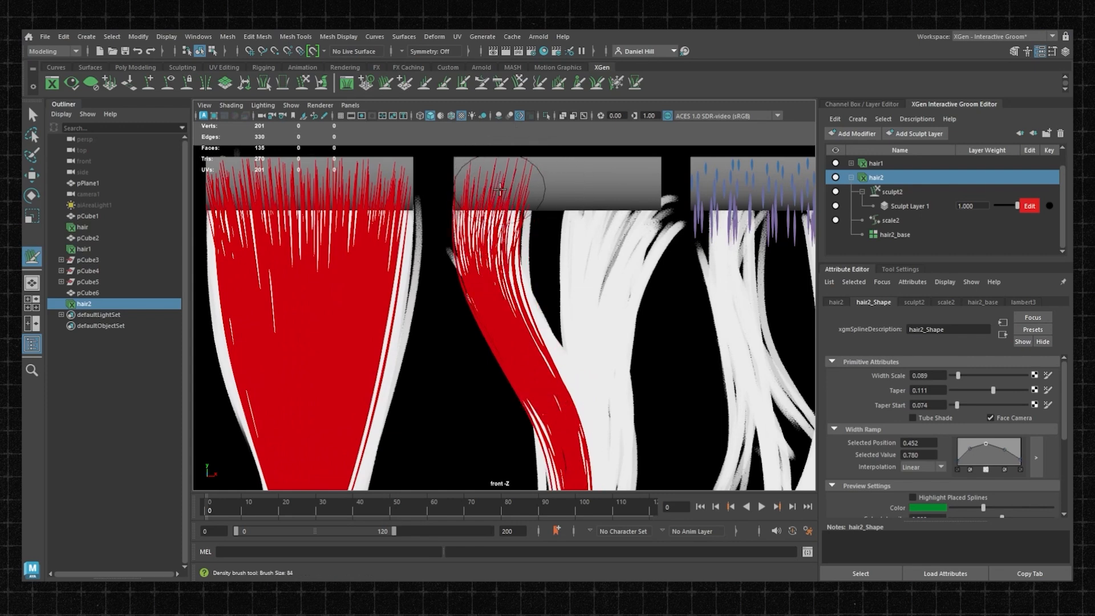
# Step: Shrink the Density brush slightly and fill in the outer edge of the left strand's root with more splines
pyautogui.scroll(-4, 495, 211)
pyautogui.keyDown('alt'); pyautogui.moveTo(494, 219); pyautogui.dragTo(484, 172, button='middle'); pyautogui.keyUp('alt')
pyautogui.scroll(2, 484, 172)
pyautogui.click(482, 150)
pyautogui.hotkey('ctrl', 'z')
pyautogui.press('b')
pyautogui.moveTo(488, 151); pyautogui.dragTo(475, 149)
pyautogui.click(475, 148)
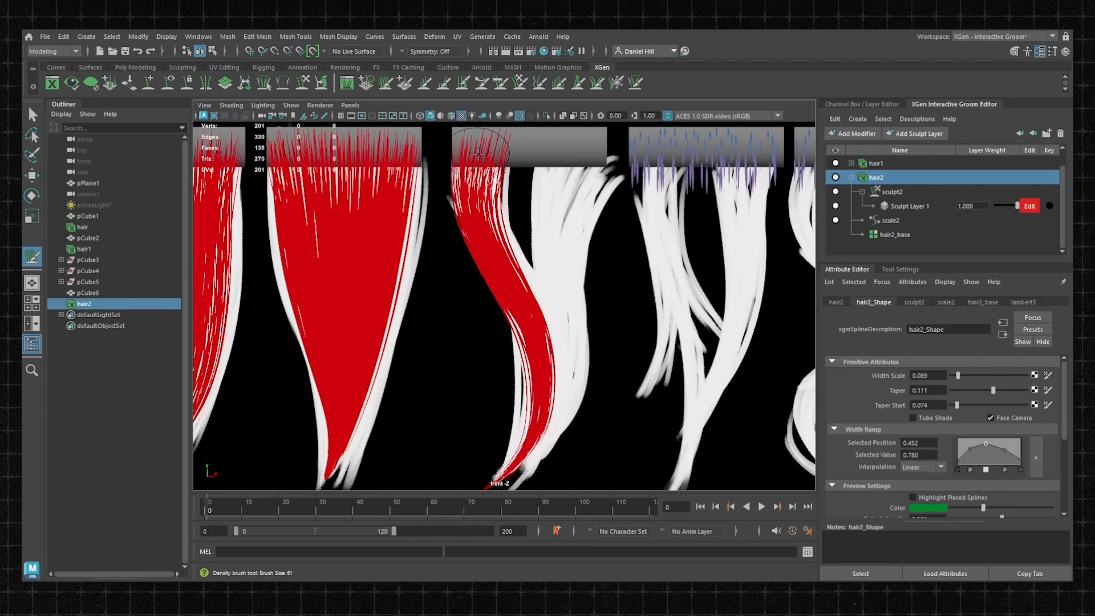
pyautogui.click(470, 154)
pyautogui.scroll(-4, 492, 153)
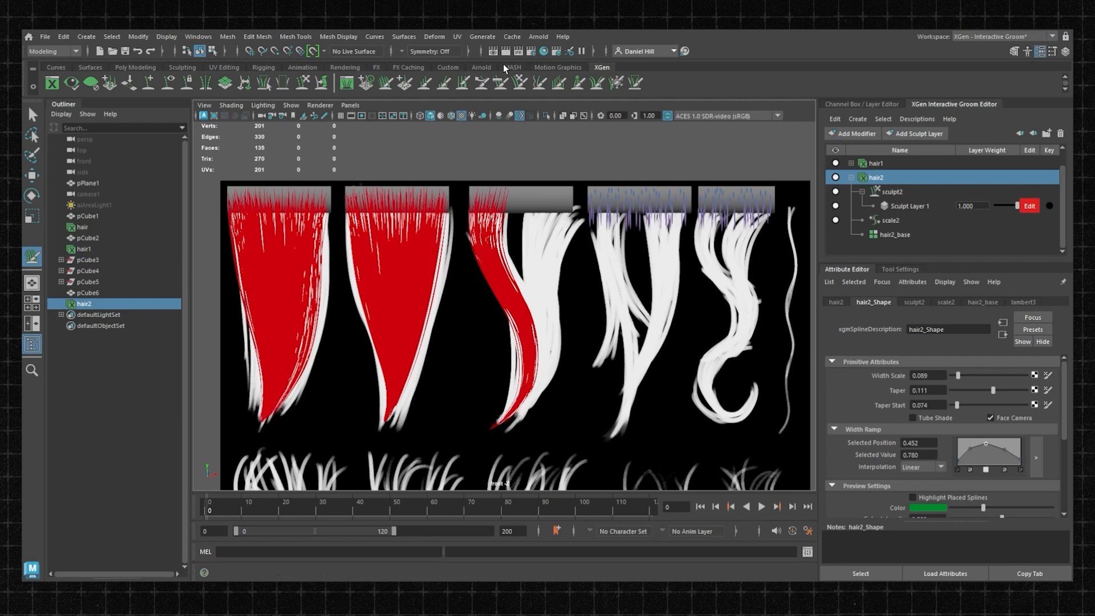
# Step: Freeze the third clump's left strand and add new splines above its right strand with the Density brush
pyautogui.click(597, 84)
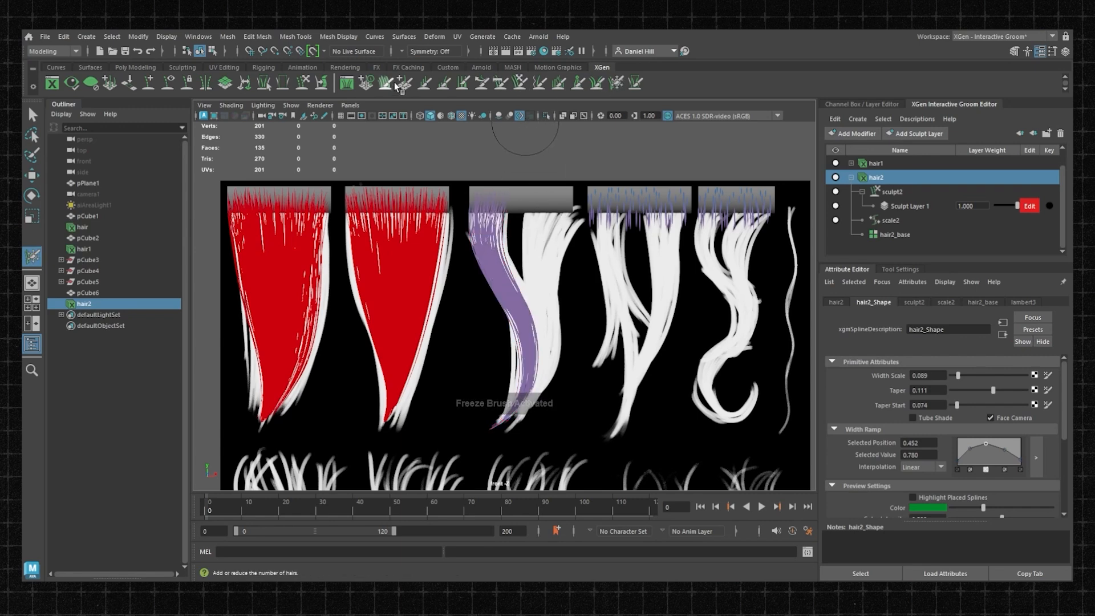
pyautogui.scroll(2, 631, 247)
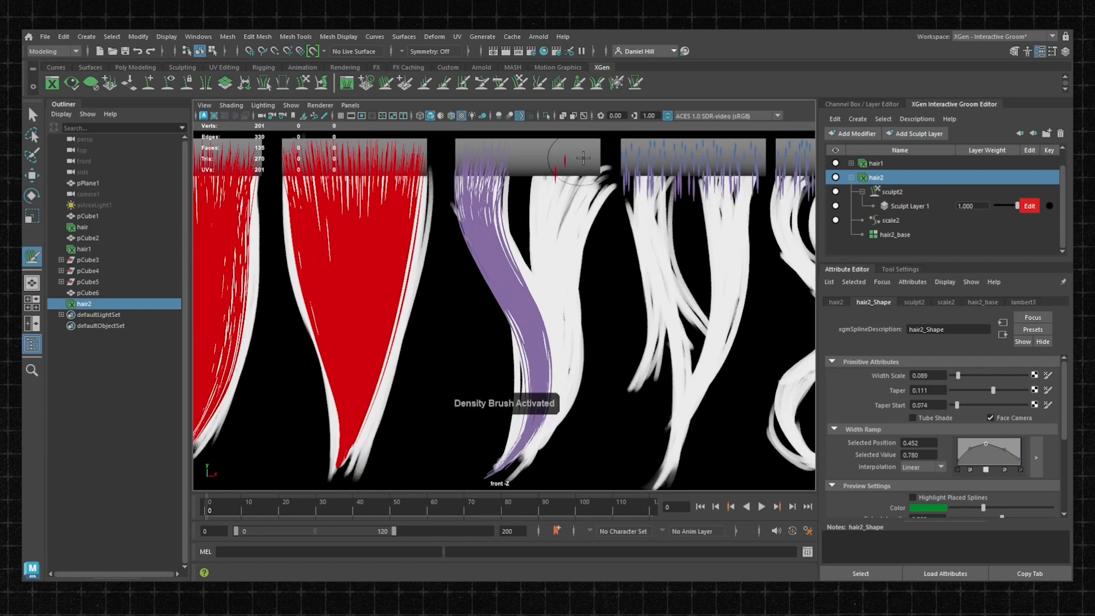
pyautogui.moveTo(565, 171)
pyautogui.mouseDown()
pyautogui.moveTo(582, 171)
pyautogui.moveTo(569, 159)
pyautogui.mouseUp()
pyautogui.keyDown('alt'); pyautogui.moveTo(569, 158); pyautogui.dragTo(568, 147, button='middle'); pyautogui.keyUp('alt')
pyautogui.moveTo(567, 146); pyautogui.dragTo(566, 147)
pyautogui.hotkey('ctrl', 'z')
pyautogui.hotkey('ctrl', 'z')
pyautogui.hotkey('ctrl', 'z')
pyautogui.hotkey('ctrl', 'z')
pyautogui.moveTo(569, 148); pyautogui.dragTo(570, 141)
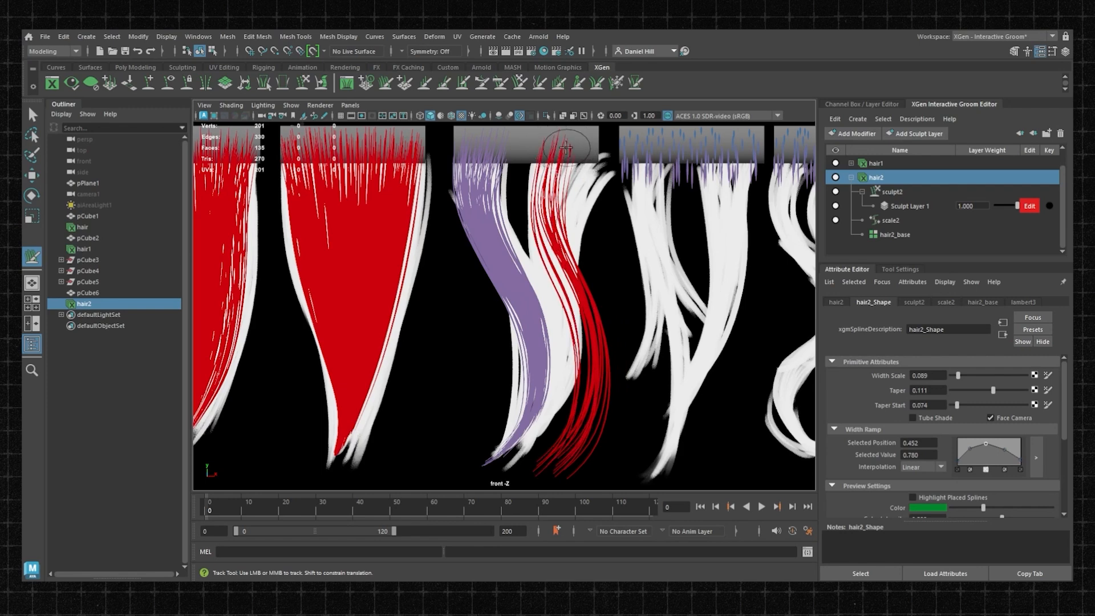
pyautogui.keyDown('alt'); pyautogui.moveTo(568, 146); pyautogui.dragTo(555, 180, button='right'); pyautogui.keyUp('alt')
pyautogui.moveTo(576, 166); pyautogui.dragTo(586, 171)
# Step: Comb the new splines along the reference's right strand and bend their ends toward the third clump's tip
pyautogui.keyDown('alt'); pyautogui.moveTo(587, 172); pyautogui.dragTo(570, 142, button='middle'); pyautogui.keyUp('alt')
pyautogui.click(504, 87)
pyautogui.moveTo(557, 251); pyautogui.dragTo(572, 282)
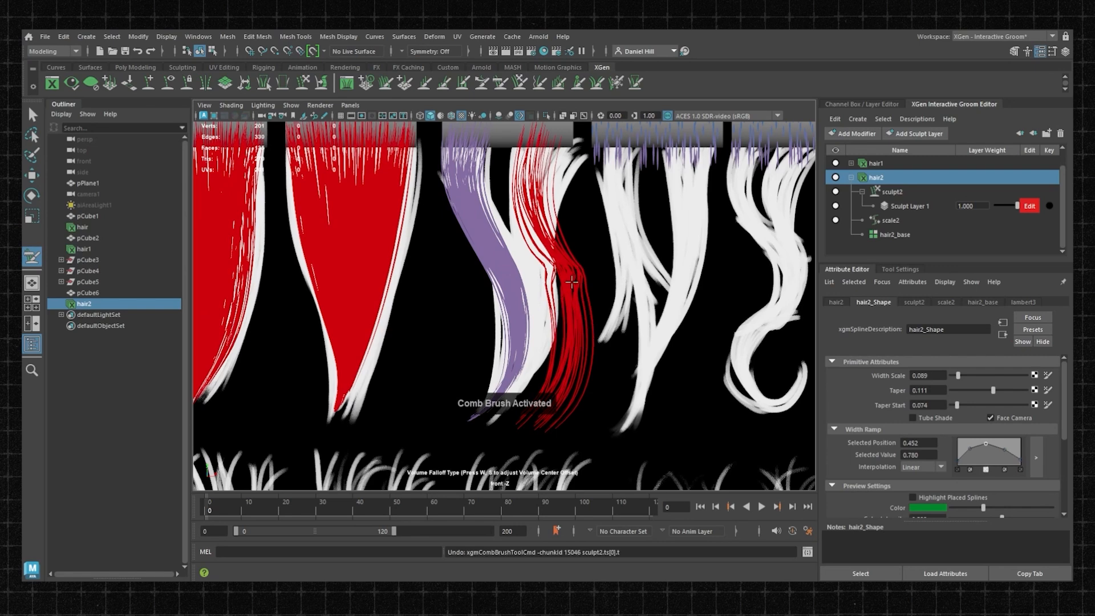
pyautogui.press('b')
pyautogui.moveTo(536, 315); pyautogui.dragTo(579, 312)
pyautogui.moveTo(579, 312)
pyautogui.mouseDown()
pyautogui.moveTo(551, 291)
pyautogui.moveTo(491, 418)
pyautogui.moveTo(384, 364)
pyautogui.moveTo(505, 304)
pyautogui.moveTo(543, 404)
pyautogui.moveTo(549, 387)
pyautogui.moveTo(536, 385)
pyautogui.moveTo(545, 394)
pyautogui.moveTo(456, 437)
pyautogui.moveTo(479, 411)
pyautogui.moveTo(496, 433)
pyautogui.moveTo(569, 177)
pyautogui.mouseUp()
pyautogui.keyDown('alt'); pyautogui.moveTo(570, 193); pyautogui.dragTo(566, 240, button='middle'); pyautogui.keyUp('alt')
pyautogui.moveTo(564, 243); pyautogui.dragTo(557, 413)
pyautogui.keyDown('alt'); pyautogui.moveTo(581, 405); pyautogui.dragTo(597, 320, button='middle'); pyautogui.keyUp('alt')
pyautogui.moveTo(597, 321); pyautogui.dragTo(459, 321)
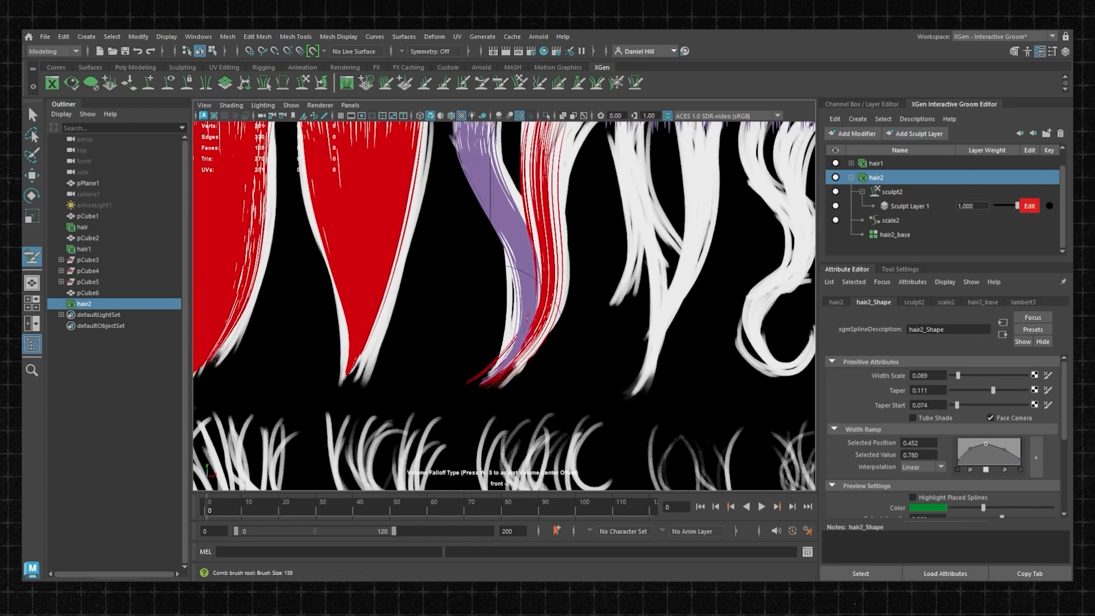
pyautogui.moveTo(476, 347); pyautogui.dragTo(461, 406)
# Step: Draw the ends of the right strand's splines together near the third clump's tip with the Clump brush
pyautogui.scroll(3, 487, 405)
pyautogui.keyDown('alt'); pyautogui.moveTo(502, 388); pyautogui.dragTo(514, 268, button='middle'); pyautogui.keyUp('alt')
pyautogui.click(579, 83)
pyautogui.moveTo(537, 270); pyautogui.dragTo(502, 263)
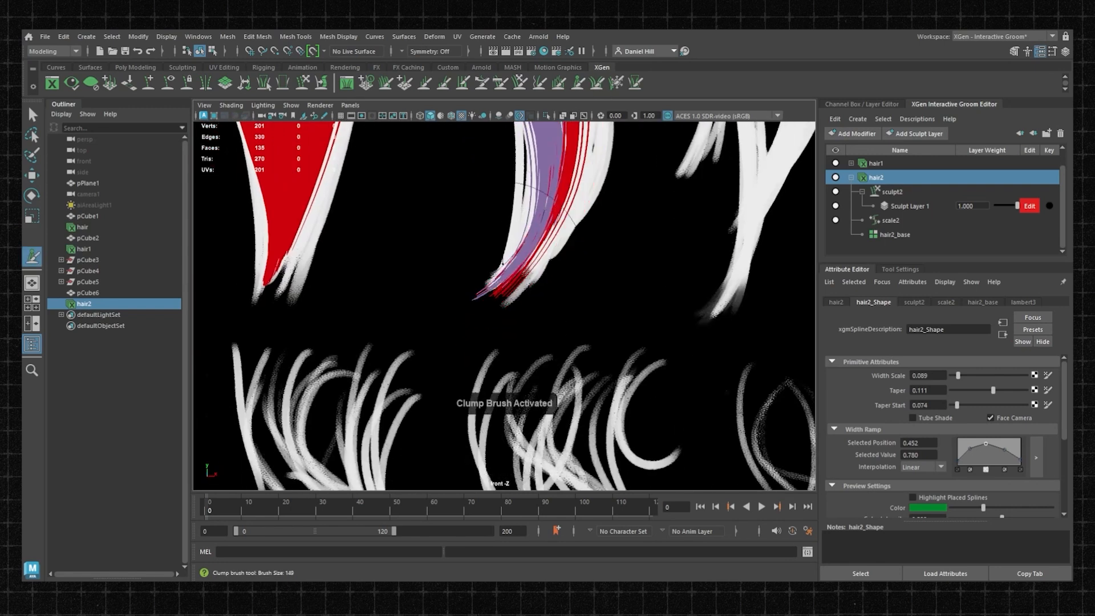
pyautogui.keyDown('alt'); pyautogui.moveTo(544, 215); pyautogui.dragTo(523, 337, button='right'); pyautogui.keyUp('alt')
pyautogui.keyDown('alt'); pyautogui.moveTo(466, 348); pyautogui.dragTo(503, 298, button='middle'); pyautogui.keyUp('alt')
pyautogui.keyDown('alt'); pyautogui.moveTo(504, 299); pyautogui.dragTo(541, 285, button='right'); pyautogui.keyUp('alt')
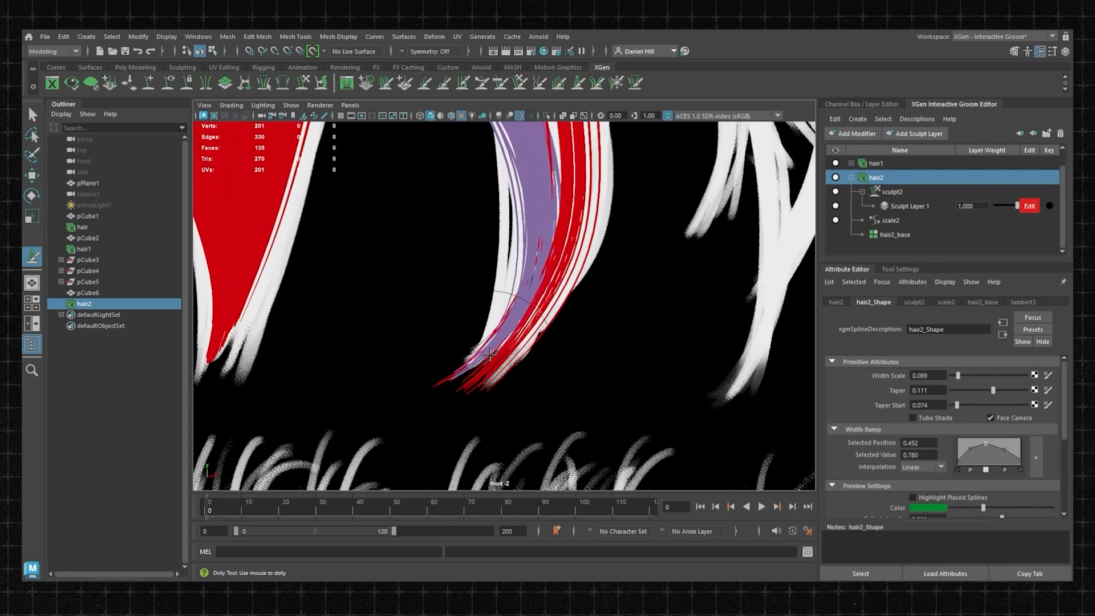
pyautogui.keyDown('alt'); pyautogui.moveTo(541, 286); pyautogui.dragTo(542, 278, button='middle'); pyautogui.keyUp('alt')
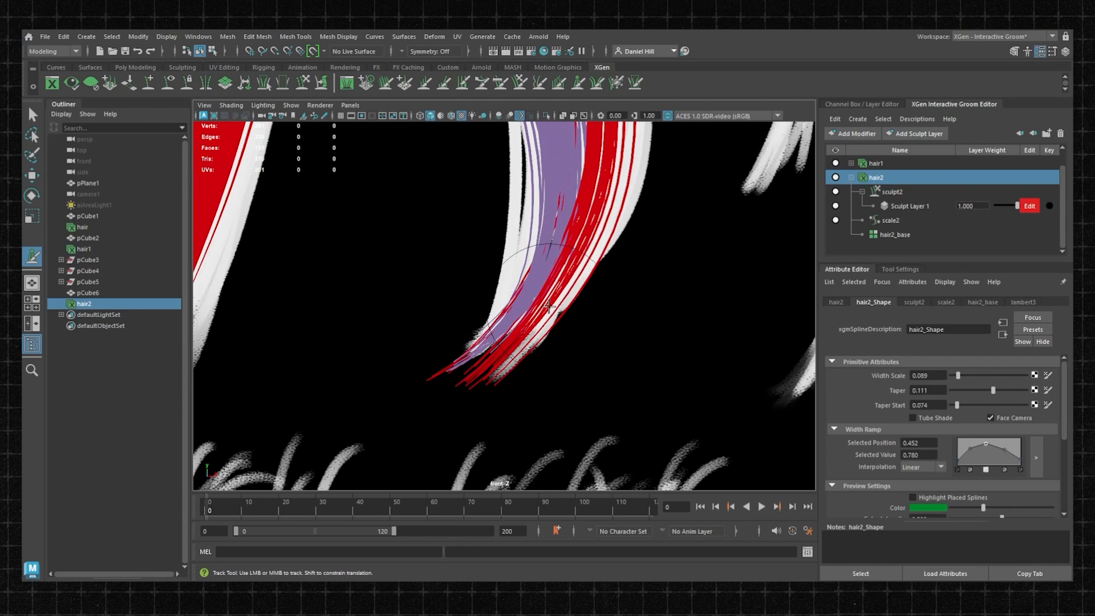
# Step: Raise the Clump brush strength to about 101, undo the first result and gather the right strand's ends again
pyautogui.click(574, 83)
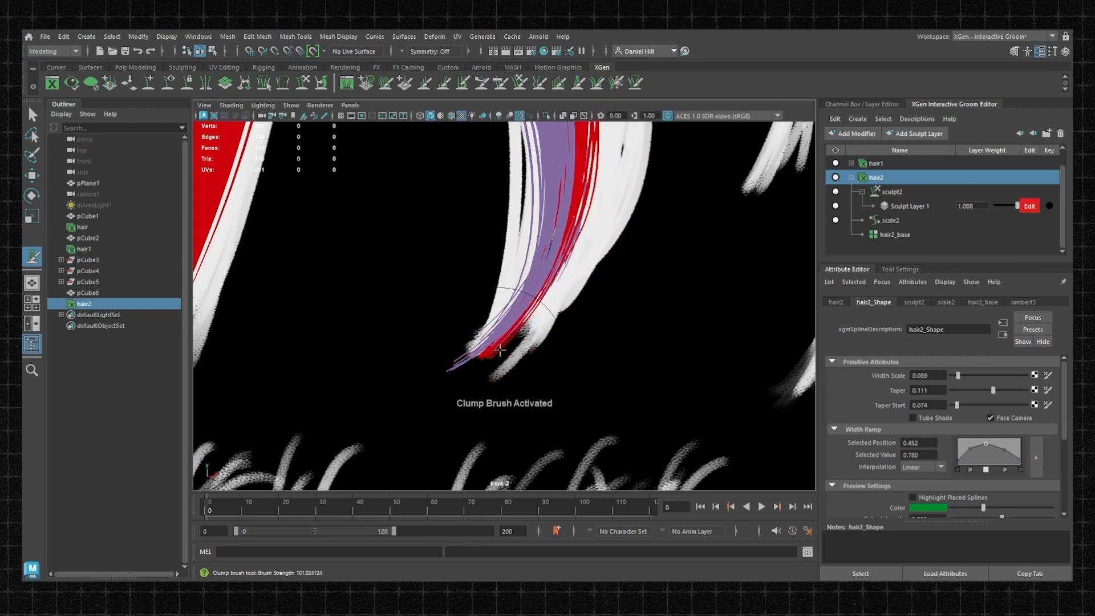
pyautogui.hotkey('ctrl', 'z')
pyautogui.moveTo(501, 350); pyautogui.dragTo(478, 358)
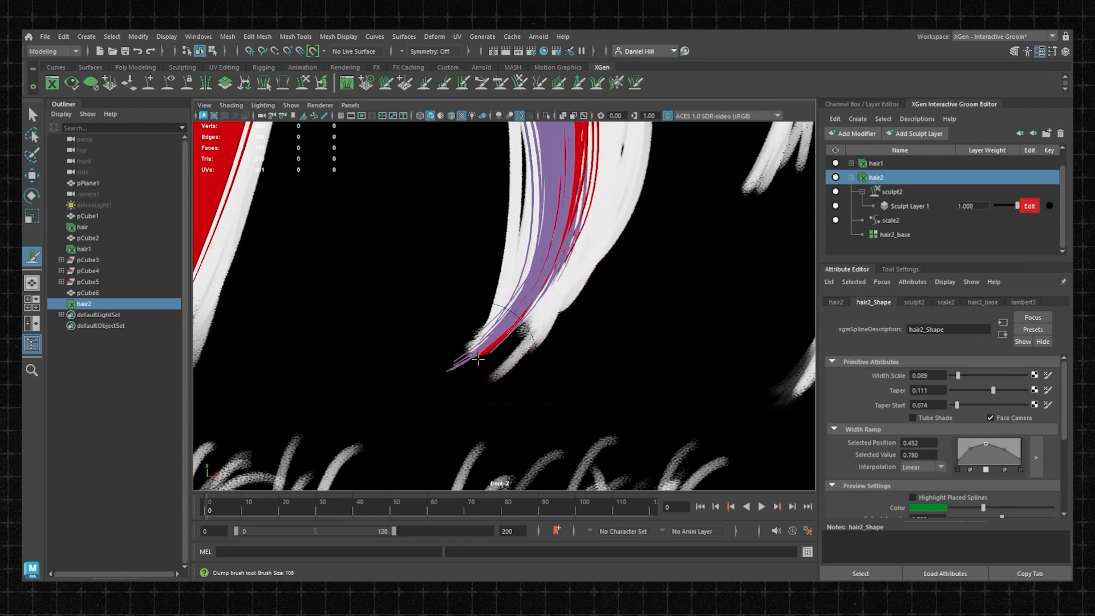
pyautogui.scroll(-5, 485, 350)
pyautogui.keyDown('alt'); pyautogui.moveTo(486, 349); pyautogui.dragTo(478, 380, button='middle'); pyautogui.keyUp('alt')
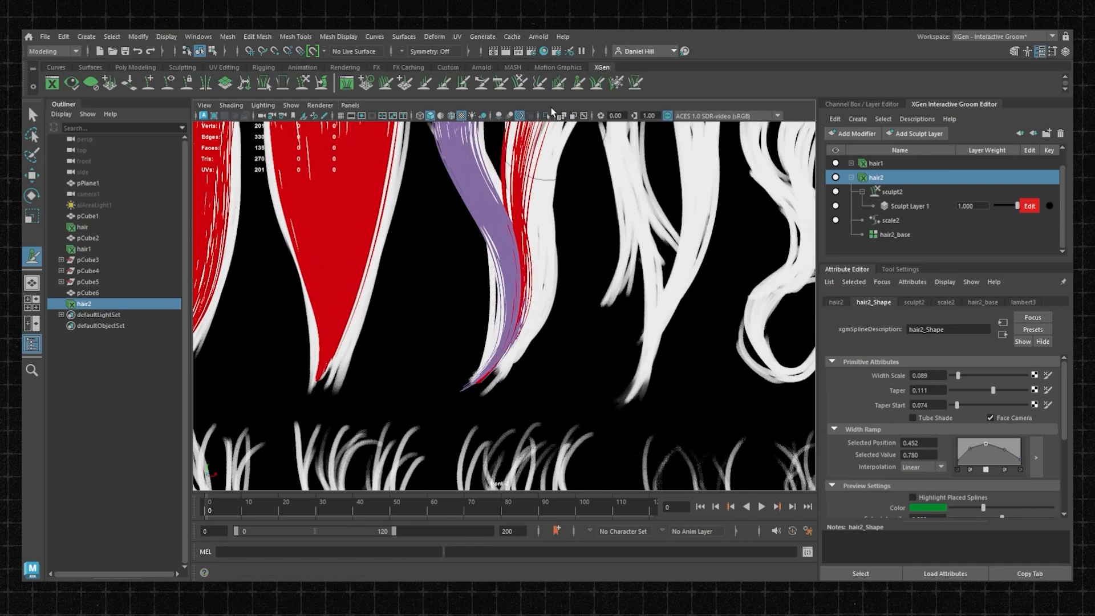
# Step: Reshape the third card's unfrozen strands with the Grab brush and add hair density on its right side
pyautogui.click(520, 85)
pyautogui.keyDown('alt'); pyautogui.moveTo(497, 304); pyautogui.dragTo(526, 283, button='middle'); pyautogui.keyUp('alt')
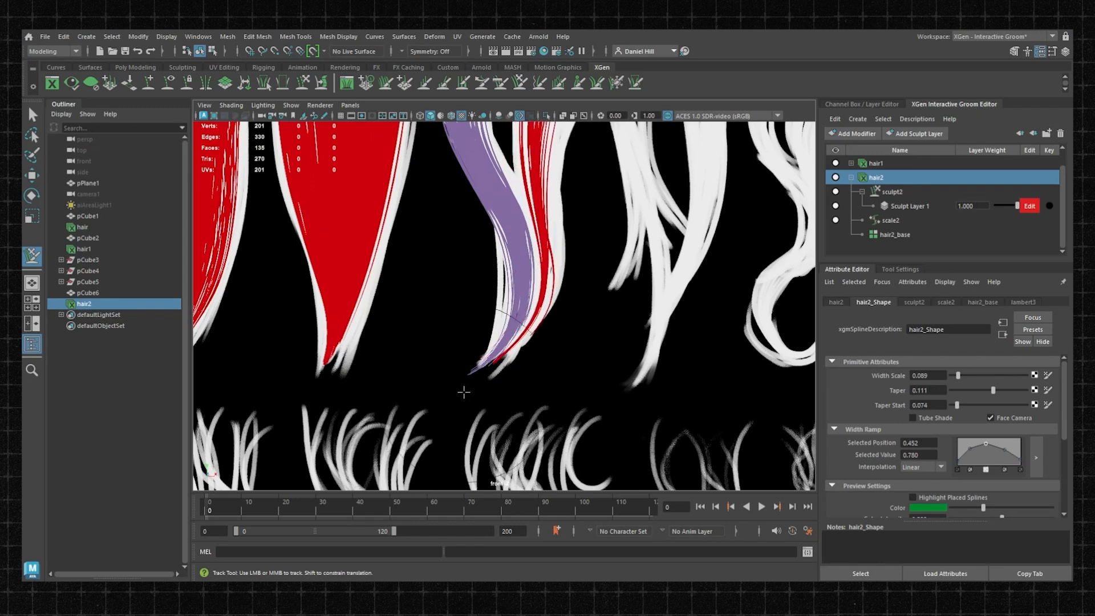
pyautogui.scroll(-4, 464, 390)
pyautogui.keyDown('alt'); pyautogui.moveTo(528, 274); pyautogui.dragTo(530, 322, button='middle'); pyautogui.keyUp('alt')
pyautogui.click(387, 84)
pyautogui.scroll(5, 533, 160)
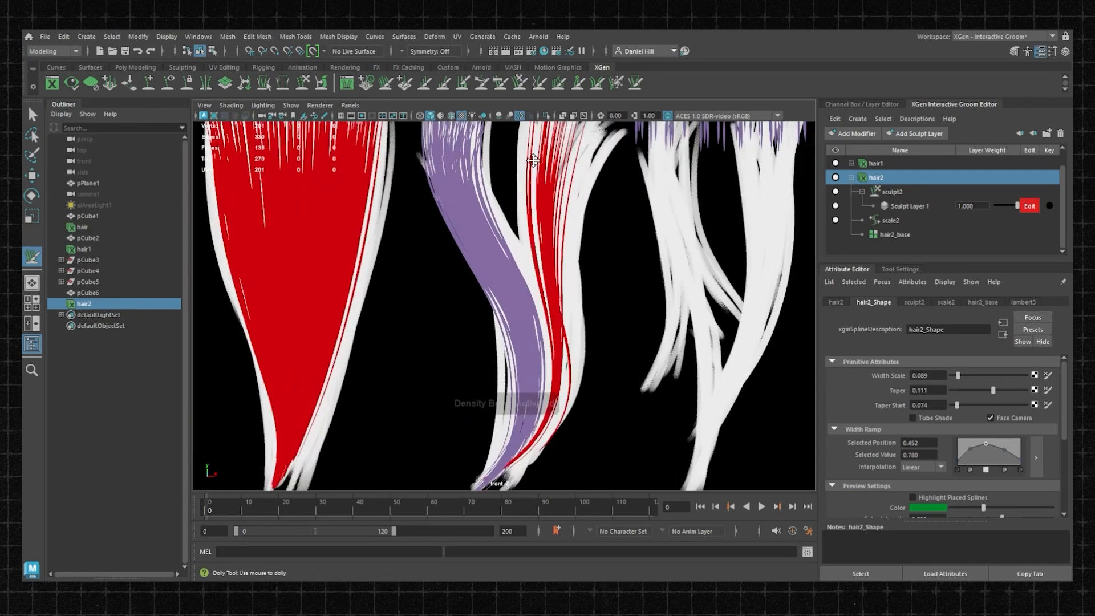
pyautogui.scroll(-4, 542, 159)
# Step: Comb the unfrozen strands on the third card's right side along the reference lock and freeze them
pyautogui.click(501, 84)
pyautogui.keyDown('alt'); pyautogui.moveTo(562, 381); pyautogui.dragTo(576, 312, button='middle'); pyautogui.keyUp('alt')
pyautogui.scroll(-1, 575, 311)
pyautogui.moveTo(573, 285)
pyautogui.mouseDown()
pyautogui.moveTo(522, 294)
pyautogui.moveTo(532, 278)
pyautogui.mouseUp()
pyautogui.click(578, 84)
pyautogui.moveTo(498, 359)
pyautogui.keyDown('alt'); pyautogui.mouseDown(button='middle')
pyautogui.moveTo(501, 436)
pyautogui.moveTo(519, 414)
pyautogui.mouseUp(button='middle'); pyautogui.keyUp('alt')
pyautogui.scroll(-1, 500, 437)
pyautogui.click(617, 84)
pyautogui.moveTo(496, 189); pyautogui.dragTo(516, 331)
pyautogui.keyDown('alt'); pyautogui.moveTo(529, 217); pyautogui.dragTo(520, 232, button='middle'); pyautogui.keyUp('alt')
# Step: Place more hairs at the third card's right root area and pull them along the reference's right edge
pyautogui.click(405, 84)
pyautogui.scroll(4, 548, 228)
pyautogui.moveTo(548, 171)
pyautogui.keyDown('alt'); pyautogui.mouseDown(button='middle')
pyautogui.moveTo(548, 228)
pyautogui.moveTo(531, 274)
pyautogui.mouseUp(button='middle'); pyautogui.keyUp('alt')
pyautogui.moveTo(573, 193); pyautogui.dragTo(562, 197)
pyautogui.scroll(-3, 542, 229)
pyautogui.click(519, 84)
pyautogui.moveTo(517, 313); pyautogui.dragTo(535, 317)
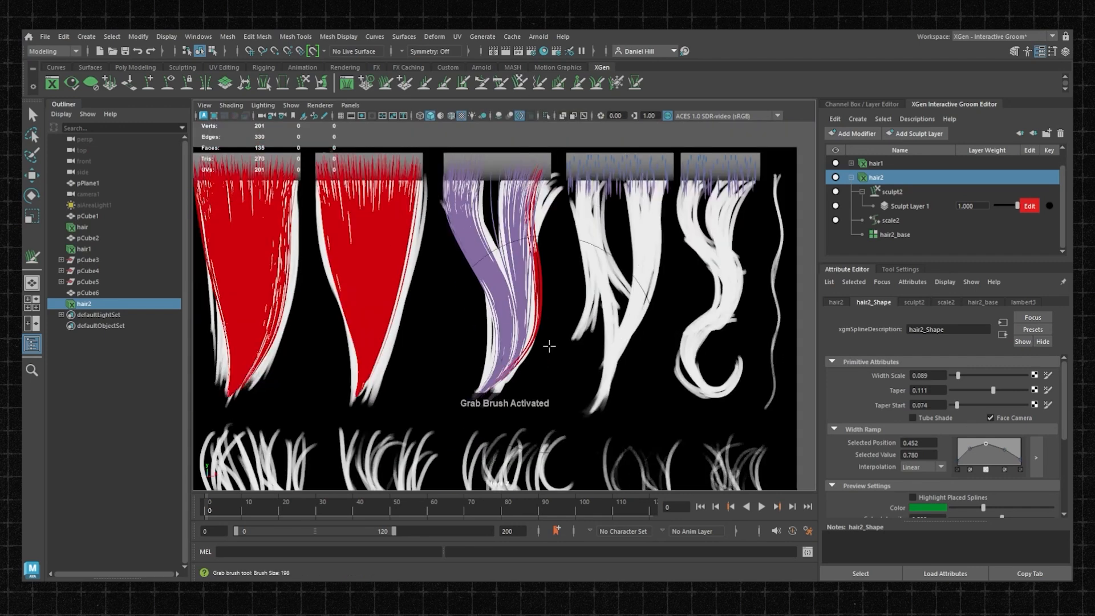
# Step: Place additional hairs on the third card and comb them inward to fill the middle of the lock
pyautogui.scroll(3, 485, 126)
pyautogui.moveTo(485, 126)
pyautogui.keyDown('alt'); pyautogui.mouseDown(button='middle')
pyautogui.moveTo(481, 189)
pyautogui.moveTo(463, 173)
pyautogui.mouseUp(button='middle'); pyautogui.keyUp('alt')
pyautogui.click(405, 84)
pyautogui.click(538, 84)
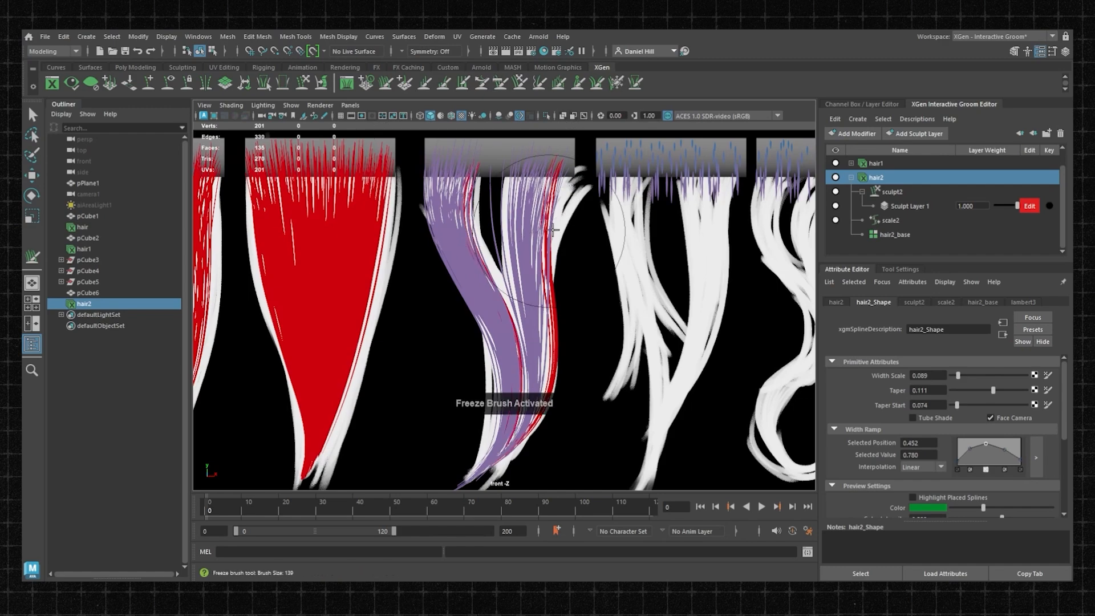
pyautogui.scroll(-2, 469, 273)
pyautogui.click(501, 84)
pyautogui.moveTo(513, 311); pyautogui.dragTo(482, 298)
pyautogui.scroll(-1, 508, 319)
pyautogui.keyDown('alt'); pyautogui.moveTo(497, 274); pyautogui.dragTo(513, 312, button='middle'); pyautogui.keyUp('alt')
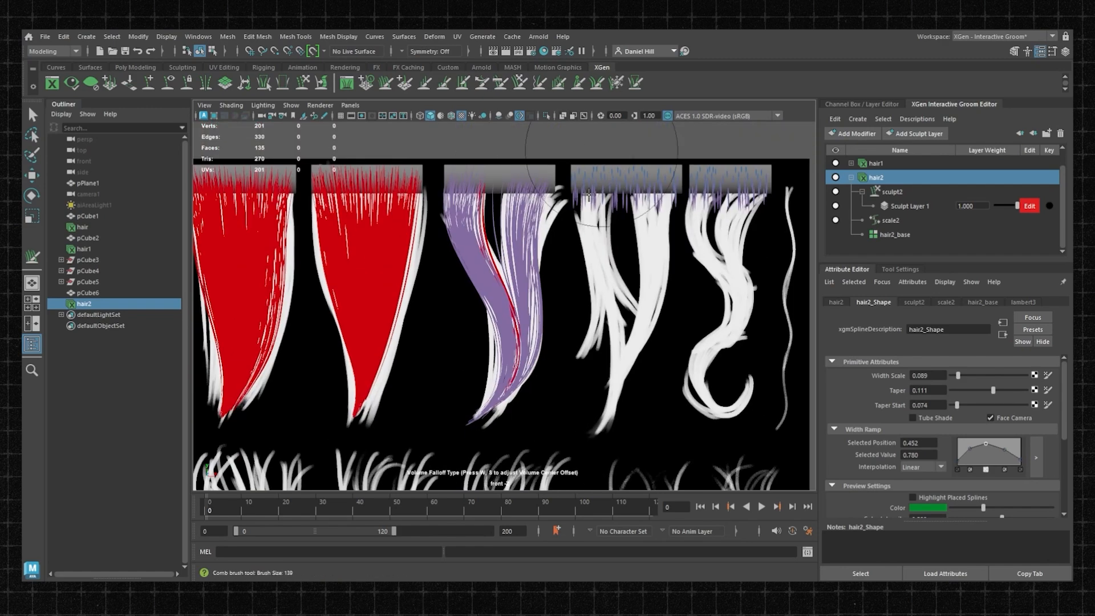
# Step: Unfreeze all hairs on the third card, from the roots down to the tip
pyautogui.click(538, 84)
pyautogui.moveTo(502, 228); pyautogui.dragTo(517, 336)
pyautogui.keyDown('alt'); pyautogui.moveTo(570, 268); pyautogui.dragTo(575, 205, button='middle'); pyautogui.keyUp('alt')
pyautogui.keyDown('alt'); pyautogui.moveTo(552, 134); pyautogui.dragTo(521, 193, button='middle'); pyautogui.keyUp('alt')
pyautogui.scroll(3, 485, 211)
pyautogui.keyDown('alt'); pyautogui.moveTo(446, 217); pyautogui.dragTo(477, 251, button='middle'); pyautogui.keyUp('alt')
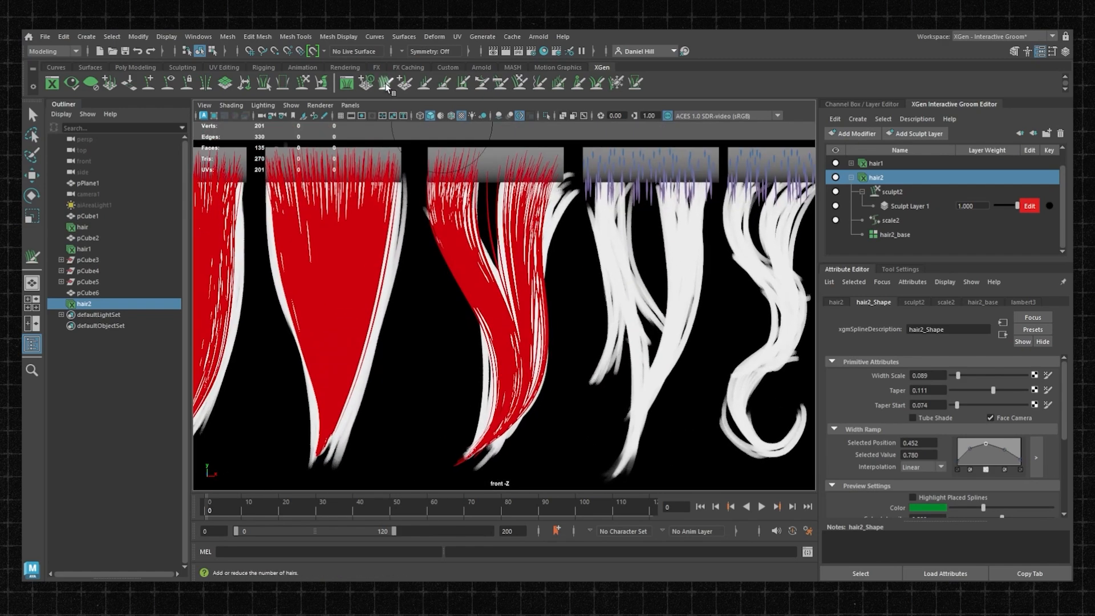
# Step: Place extra hairs at the third card's right root area to thicken its right lock
pyautogui.keyDown('alt'); pyautogui.moveTo(517, 168); pyautogui.dragTo(544, 150, button='middle'); pyautogui.keyUp('alt')
pyautogui.scroll(-5, 502, 185)
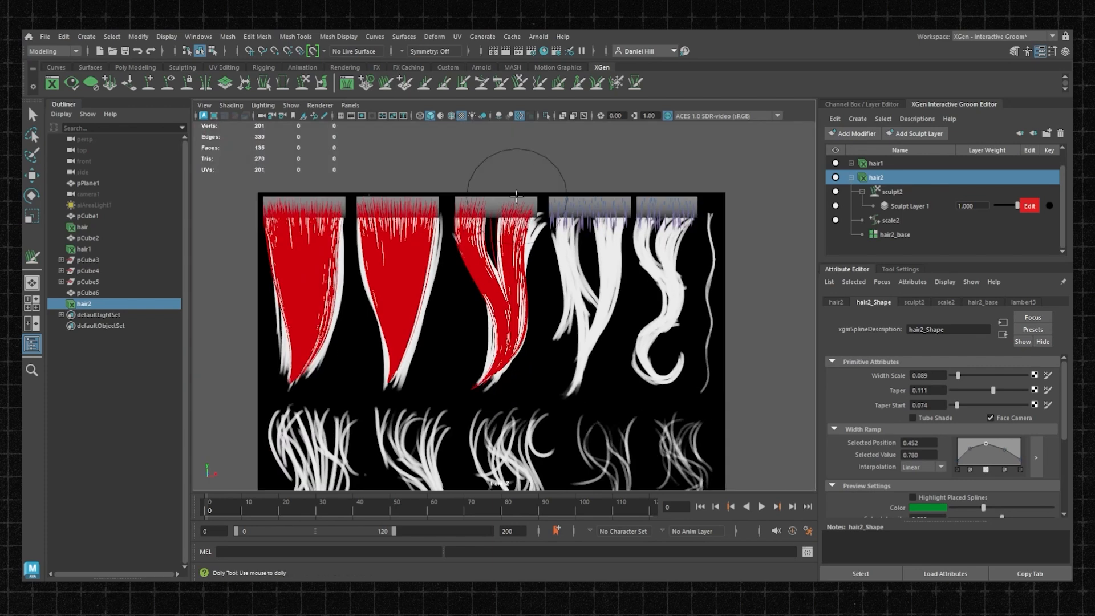
pyautogui.scroll(4, 502, 212)
pyautogui.click(405, 83)
pyautogui.click(539, 160)
pyautogui.click(501, 82)
# Step: Unfreeze the short hairs on the fourth and fifth cards with the Freeze brush
pyautogui.click(617, 82)
pyautogui.moveTo(502, 188)
pyautogui.keyDown('ctrl'); pyautogui.mouseDown()
pyautogui.moveTo(548, 235)
pyautogui.moveTo(605, 249)
pyautogui.mouseUp(); pyautogui.keyUp('ctrl')
pyautogui.scroll(-5, 581, 257)
pyautogui.click(424, 83)
pyautogui.scroll(5, 510, 159)
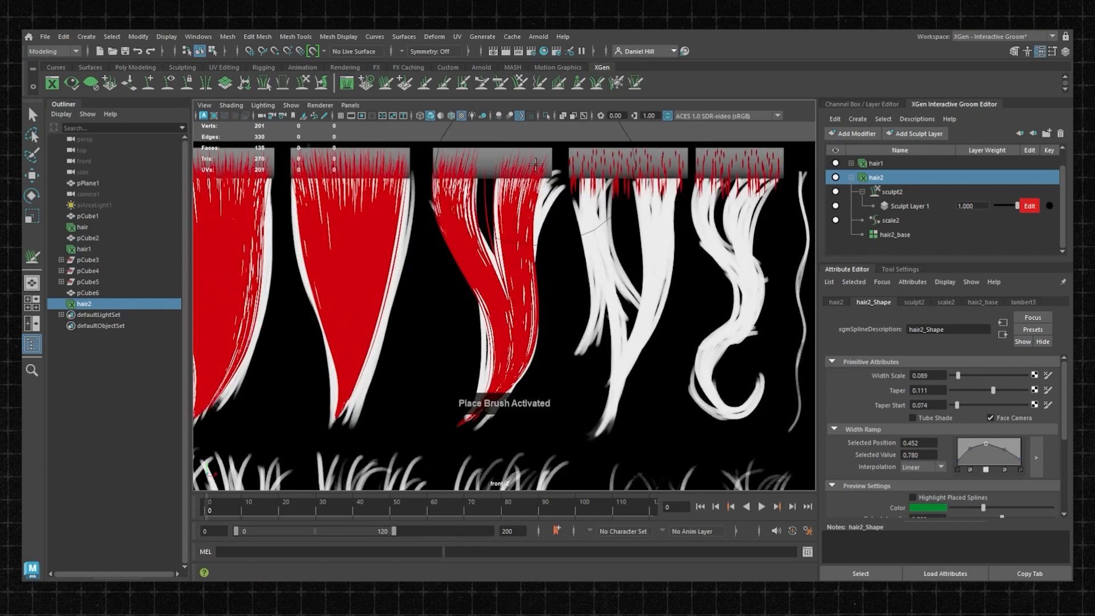
# Step: Try to comb the third card's middle and right strands inward, undoing each stroke
pyautogui.scroll(2, 547, 169)
pyautogui.click(500, 83)
pyautogui.scroll(-2, 502, 240)
pyautogui.keyDown('alt'); pyautogui.moveTo(502, 240); pyautogui.dragTo(502, 212, button='middle'); pyautogui.keyUp('alt')
pyautogui.moveTo(485, 296); pyautogui.dragTo(452, 283)
pyautogui.hotkey('ctrl', 'z')
pyautogui.scroll(-2, 547, 291)
pyautogui.moveTo(570, 299)
pyautogui.keyDown('alt'); pyautogui.mouseDown(button='middle')
pyautogui.moveTo(543, 289)
pyautogui.moveTo(545, 301)
pyautogui.mouseUp(button='middle'); pyautogui.keyUp('alt')
pyautogui.scroll(-2, 545, 300)
pyautogui.scroll(4, 540, 279)
pyautogui.scroll(-3, 545, 266)
pyautogui.keyDown('alt'); pyautogui.moveTo(463, 267); pyautogui.dragTo(484, 255, button='middle'); pyautogui.keyUp('alt')
pyautogui.scroll(-1, 501, 231)
pyautogui.moveTo(532, 228); pyautogui.dragTo(515, 243)
pyautogui.scroll(5, 514, 256)
pyautogui.hotkey('ctrl', 'z')
pyautogui.keyDown('alt'); pyautogui.moveTo(474, 195); pyautogui.dragTo(482, 226, button='middle'); pyautogui.keyUp('alt')
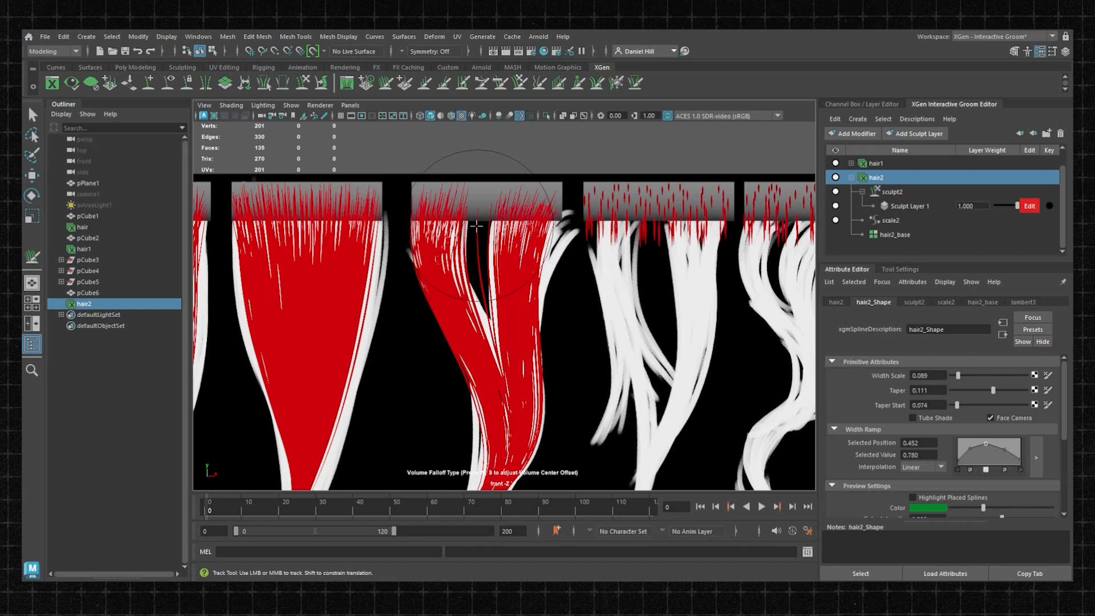
# Step: Open the Arnold RenderView and start rendering the hair
pyautogui.scroll(-5, 482, 216)
pyautogui.click(618, 81)
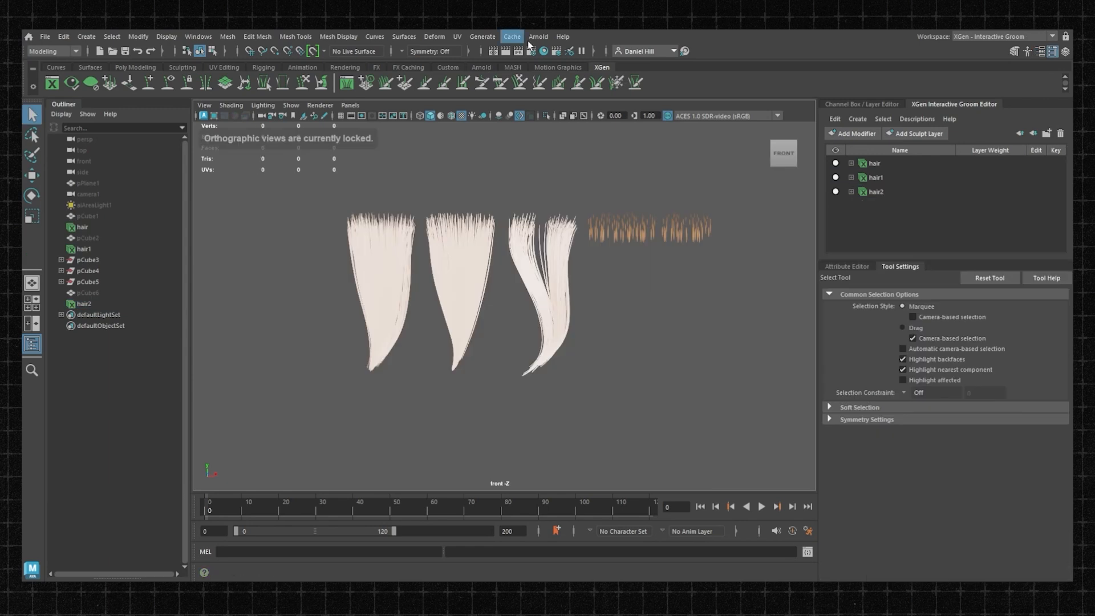
pyautogui.click(539, 36)
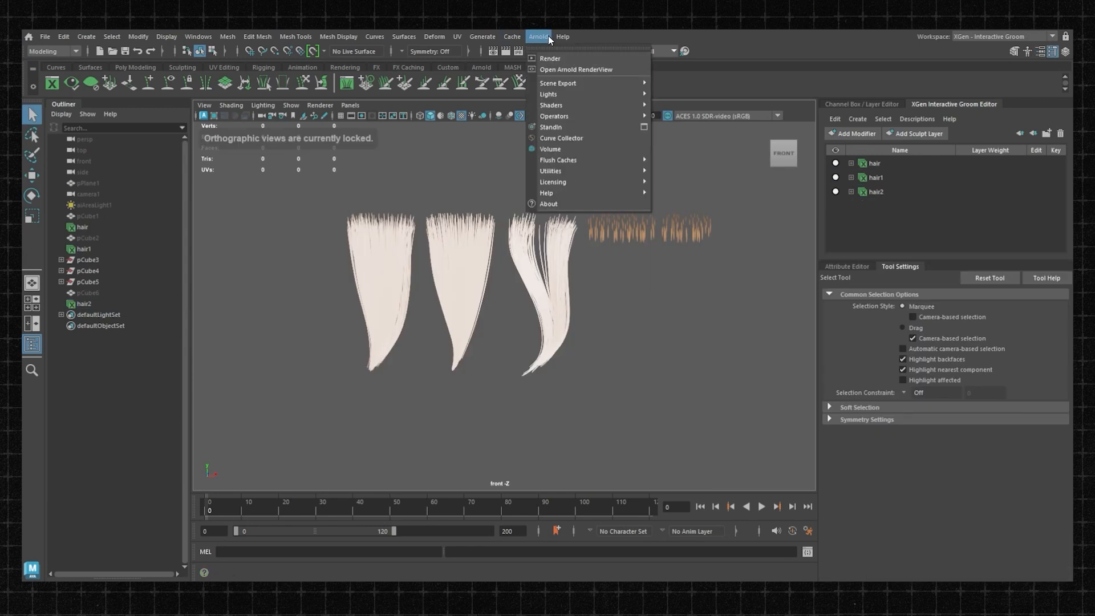
pyautogui.click(557, 70)
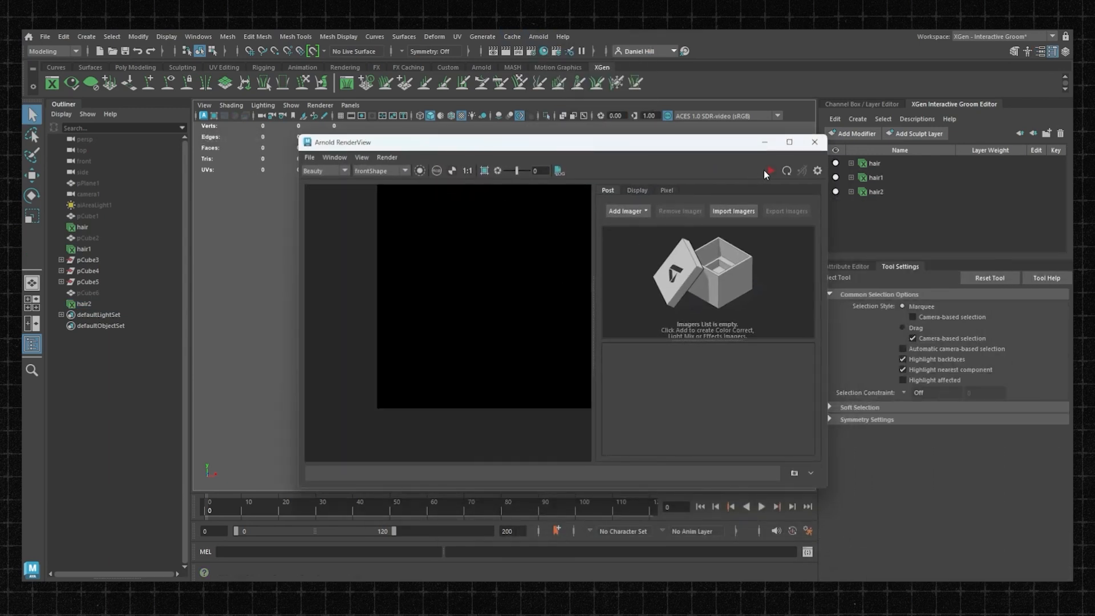
pyautogui.click(766, 171)
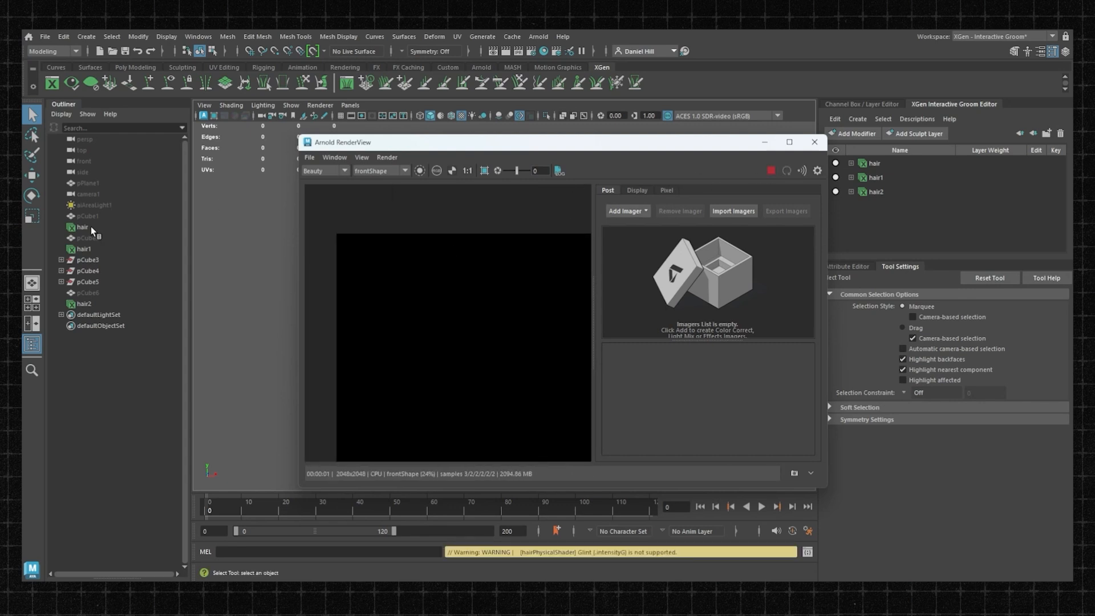
# Step: Show the hidden aiAreaLight1 and camera1, and render the hair through cameraShape1
pyautogui.click(91, 205)
pyautogui.press('h')
pyautogui.click(371, 171)
pyautogui.click(371, 188)
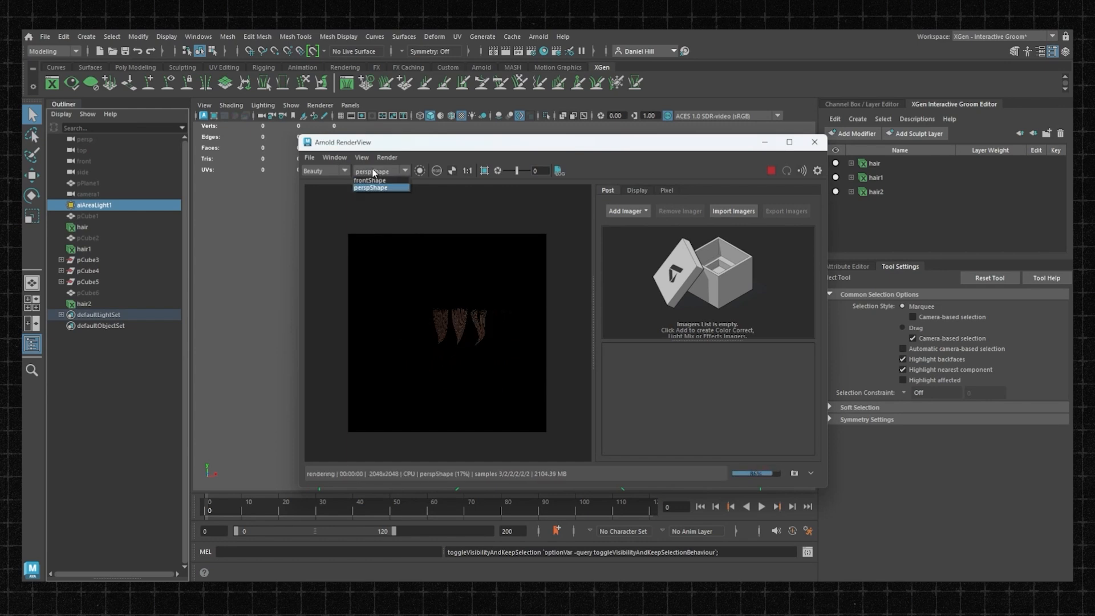
pyautogui.click(108, 194)
pyautogui.click(381, 171)
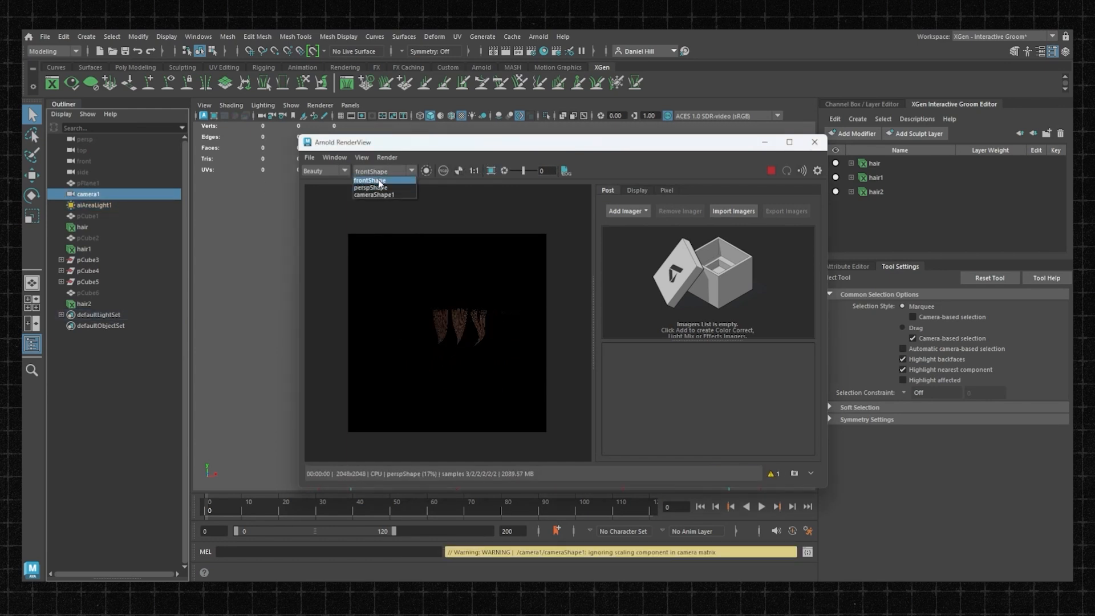
pyautogui.click(377, 194)
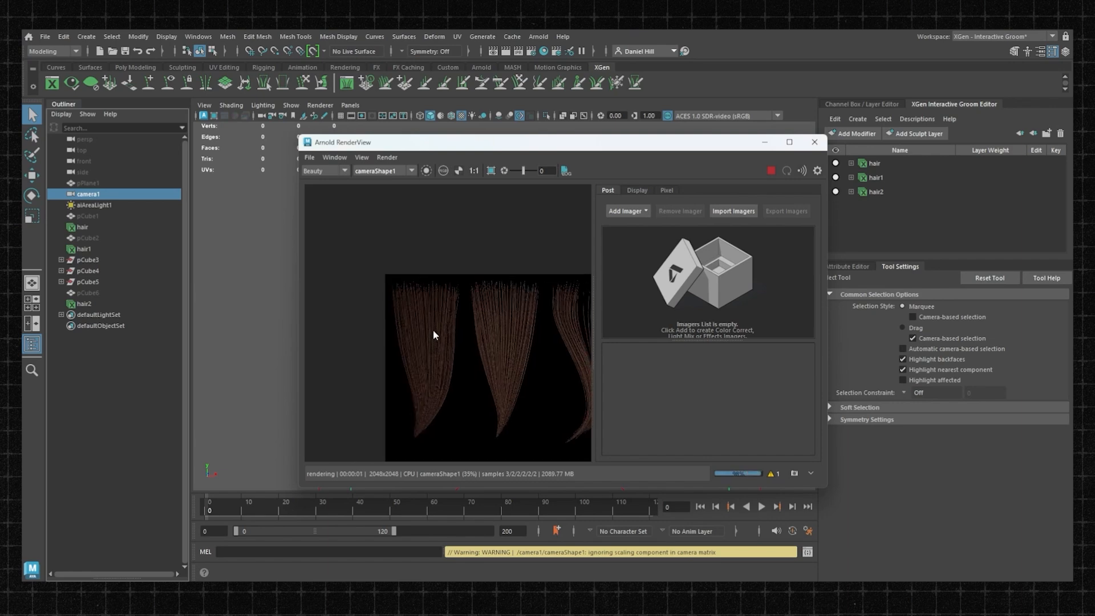
# Step: Examine the rendered hair clumps up close in a maximized render view, especially the third card
pyautogui.scroll(3, 505, 269)
pyautogui.moveTo(509, 266); pyautogui.dragTo(477, 262, button='middle')
pyautogui.scroll(4, 491, 259)
pyautogui.scroll(-6, 485, 263)
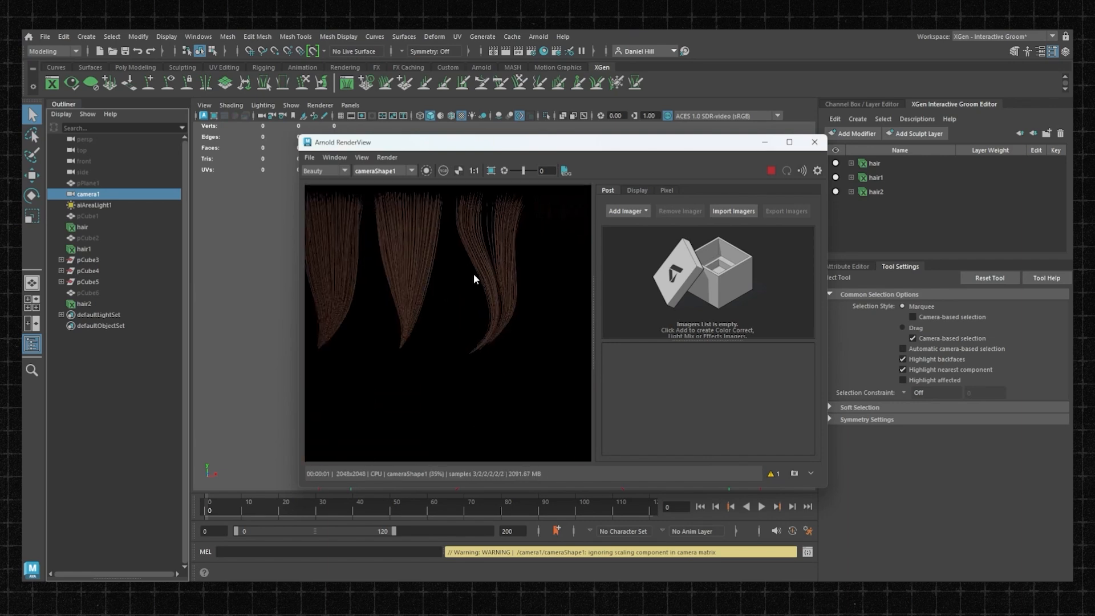
pyautogui.scroll(3, 479, 270)
pyautogui.scroll(-4, 479, 269)
pyautogui.scroll(6, 467, 289)
pyautogui.moveTo(447, 276); pyautogui.dragTo(423, 272, button='middle')
pyautogui.scroll(-2, 460, 280)
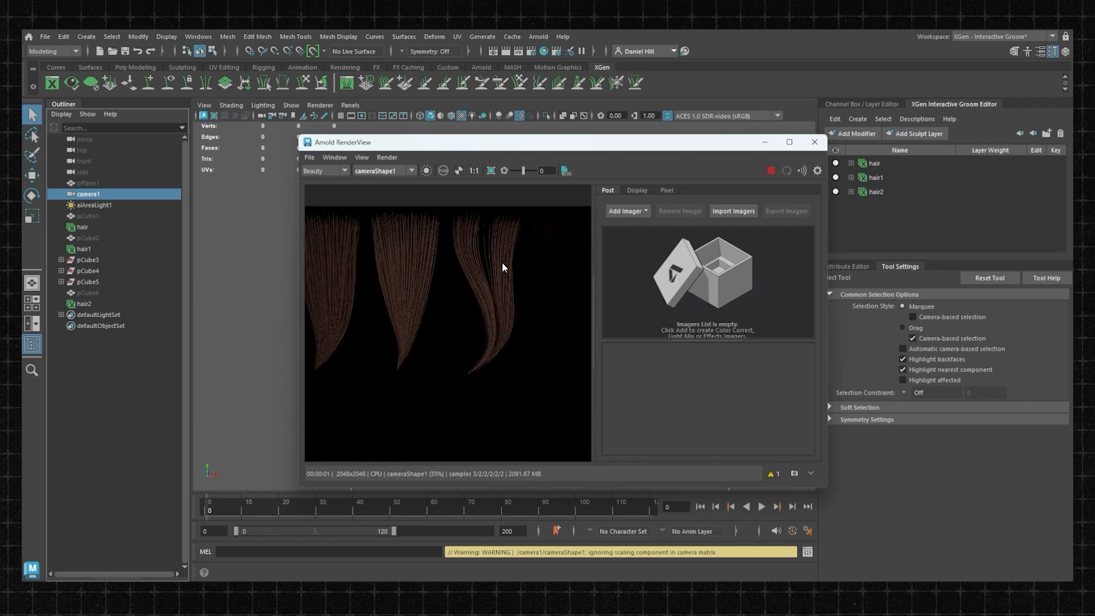
pyautogui.doubleClick(553, 142)
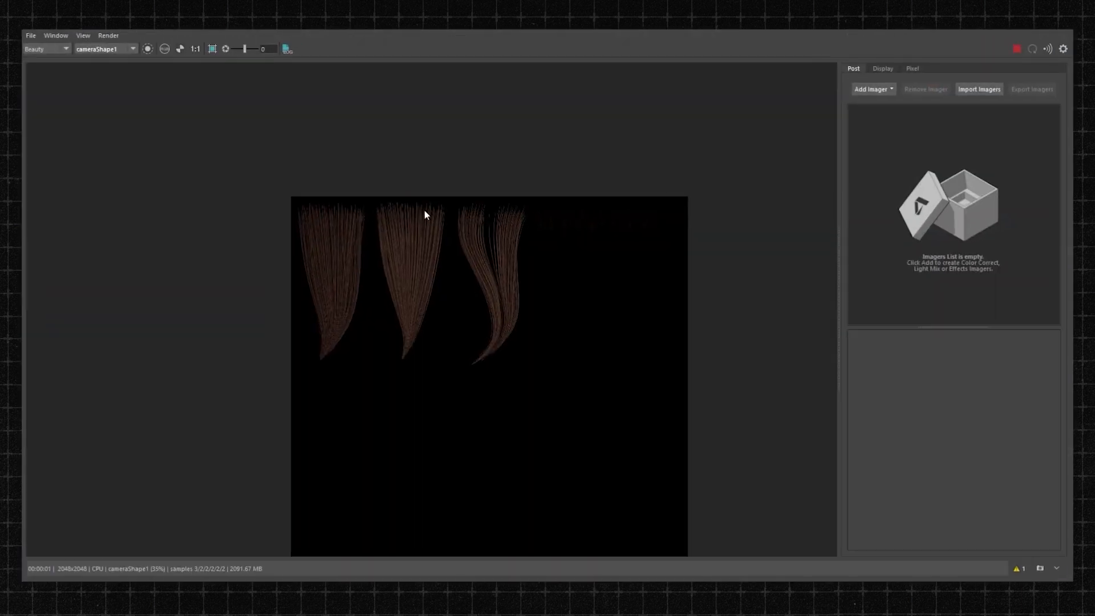
pyautogui.scroll(3, 424, 210)
pyautogui.scroll(-2, 419, 213)
pyautogui.scroll(3, 433, 274)
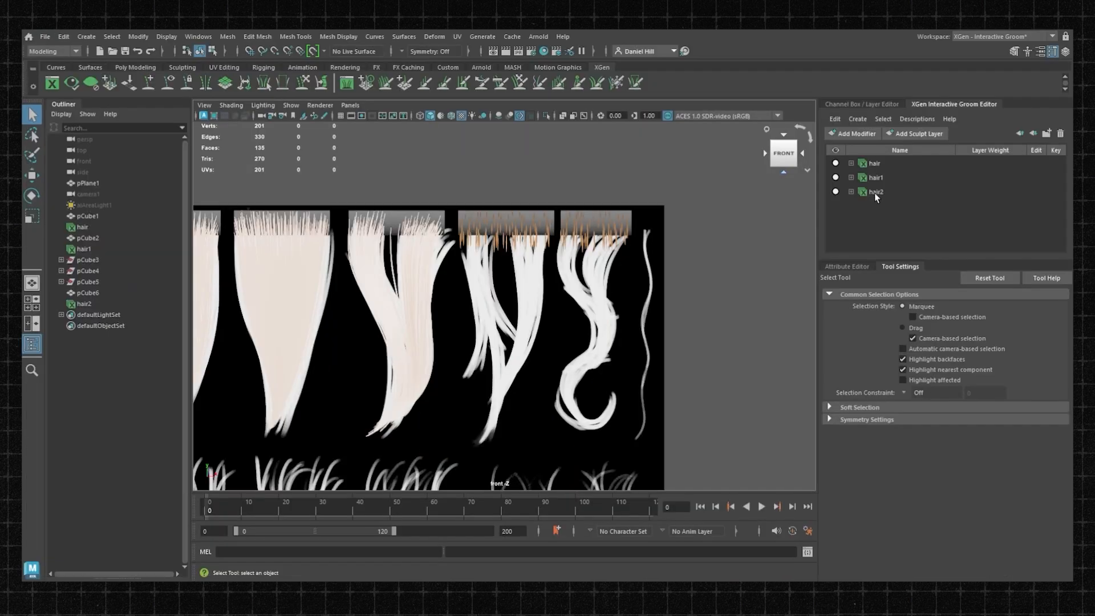
# Step: Select the hair2 description and expand it to reach its sculpt layer
pyautogui.click(876, 193)
pyautogui.click(851, 192)
pyautogui.click(863, 206)
pyautogui.keyDown('alt'); pyautogui.moveTo(448, 237); pyautogui.dragTo(459, 217, button='middle'); pyautogui.keyUp('alt')
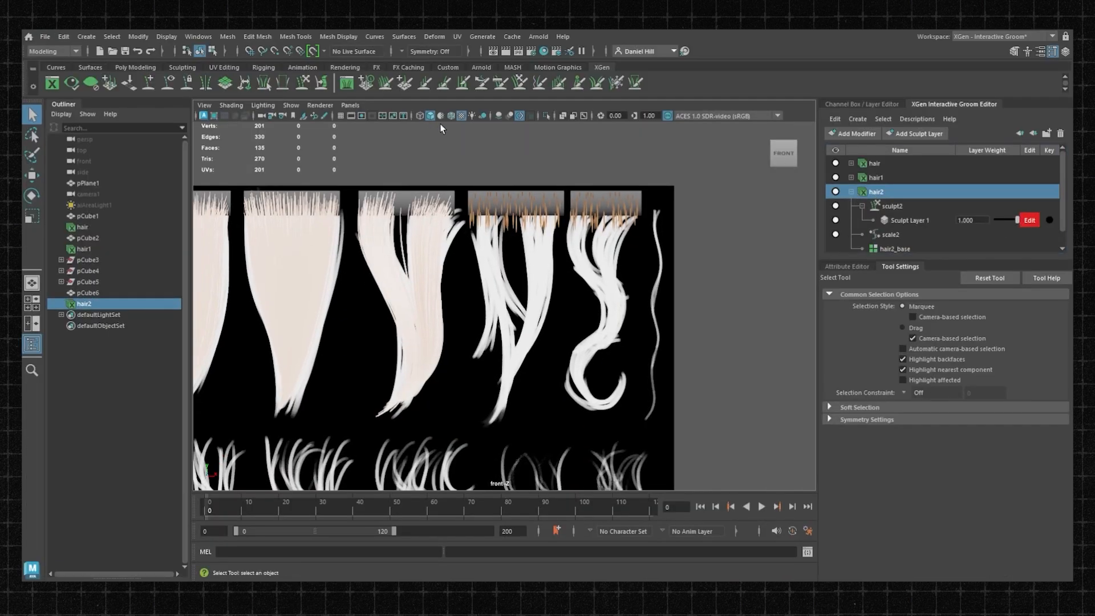
# Step: Freeze the third card's finished hairs in hair2, leaving the fourth and fifth cards' short hairs editable
pyautogui.press('f')
pyautogui.press('[')
pyautogui.scroll(1, 545, 238)
pyautogui.keyDown('alt'); pyautogui.moveTo(556, 239); pyautogui.dragTo(545, 271, button='middle'); pyautogui.keyUp('alt')
pyautogui.keyDown('alt'); pyautogui.moveTo(545, 272); pyautogui.dragTo(549, 248); pyautogui.keyUp('alt')
pyautogui.keyDown('alt'); pyautogui.moveTo(549, 248); pyautogui.dragTo(554, 230, button='middle'); pyautogui.keyUp('alt')
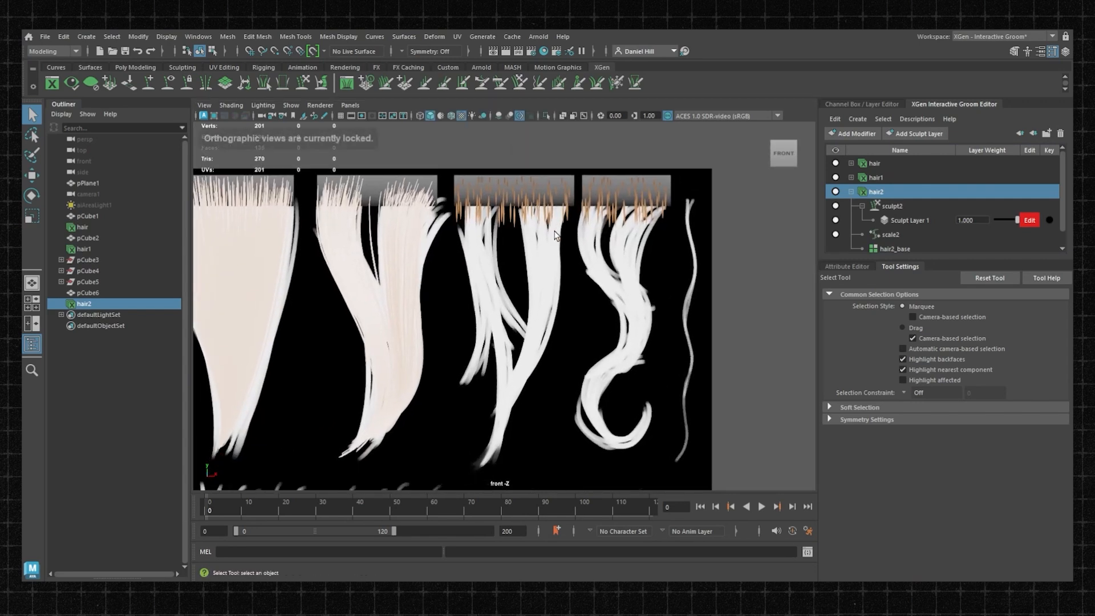
pyautogui.scroll(-1, 512, 183)
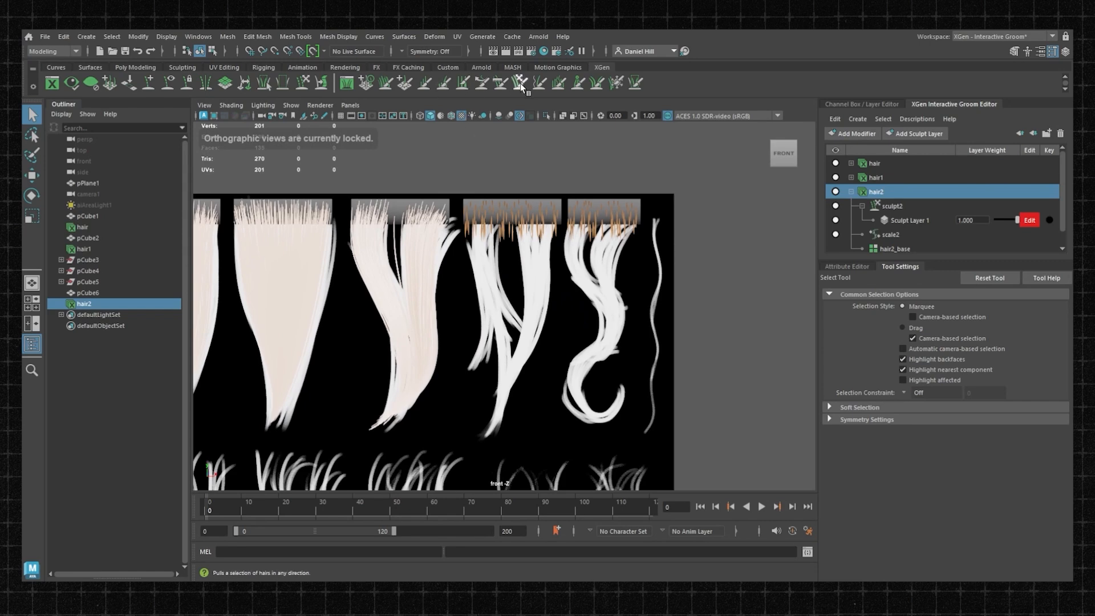
pyautogui.click(501, 83)
pyautogui.press('b')
pyautogui.moveTo(496, 230)
pyautogui.mouseDown()
pyautogui.moveTo(602, 242)
pyautogui.moveTo(605, 273)
pyautogui.mouseUp()
pyautogui.click(616, 83)
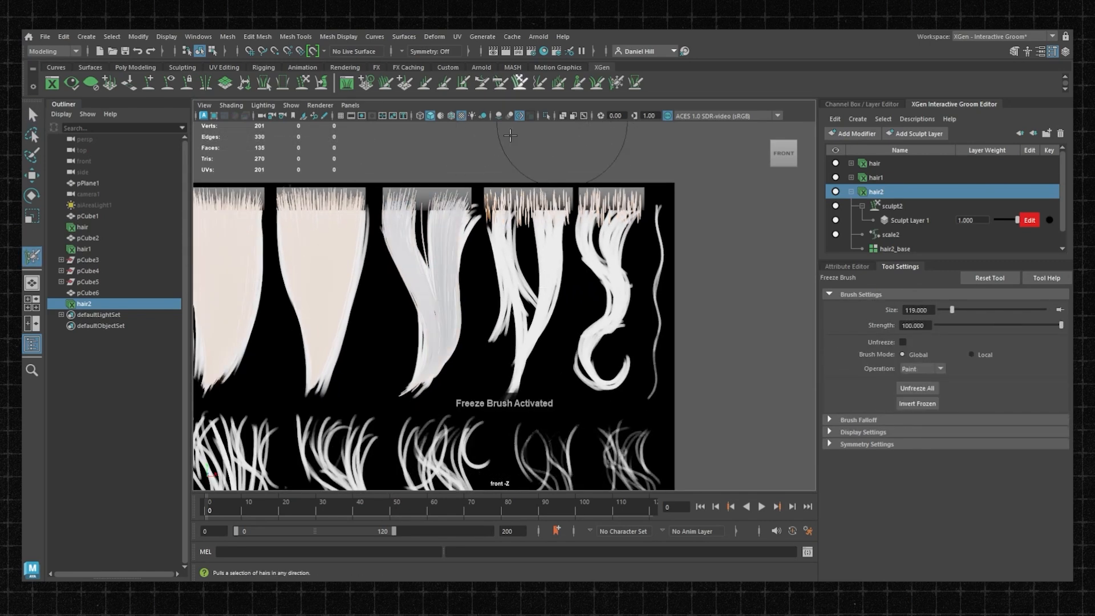
# Step: Clear the short hairs from the fourth and fifth cards and place a long narrow strand on the fourth card
pyautogui.scroll(2, 484, 233)
pyautogui.click(386, 83)
pyautogui.scroll(2, 513, 228)
pyautogui.click(405, 83)
pyautogui.click(424, 83)
pyautogui.hotkey('ctrl', 'z')
pyautogui.keyDown('alt'); pyautogui.moveTo(531, 175); pyautogui.dragTo(541, 201, button='middle'); pyautogui.keyUp('alt')
pyautogui.moveTo(541, 201); pyautogui.dragTo(547, 257)
pyautogui.scroll(-3, 542, 257)
# Step: Comb and lengthen the fourth card's new strand so it follows the reference down to the tip
pyautogui.click(501, 82)
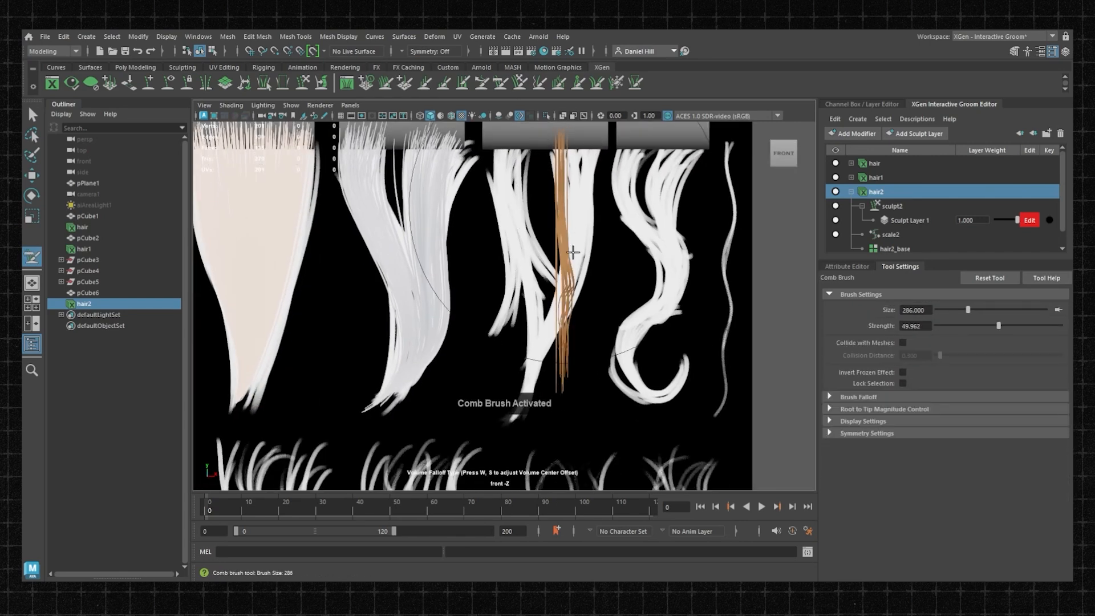
pyautogui.moveTo(518, 415); pyautogui.dragTo(525, 366)
pyautogui.scroll(-3, 525, 342)
pyautogui.click(424, 83)
pyautogui.scroll(3, 525, 319)
pyautogui.click(501, 83)
pyautogui.scroll(-3, 585, 341)
# Step: Select the hair, hair1 and hair2 descriptions and adjust the tip of the fourth card's strand
pyautogui.press('q')
pyautogui.keyDown('shift'); pyautogui.click(875, 163); pyautogui.keyUp('shift')
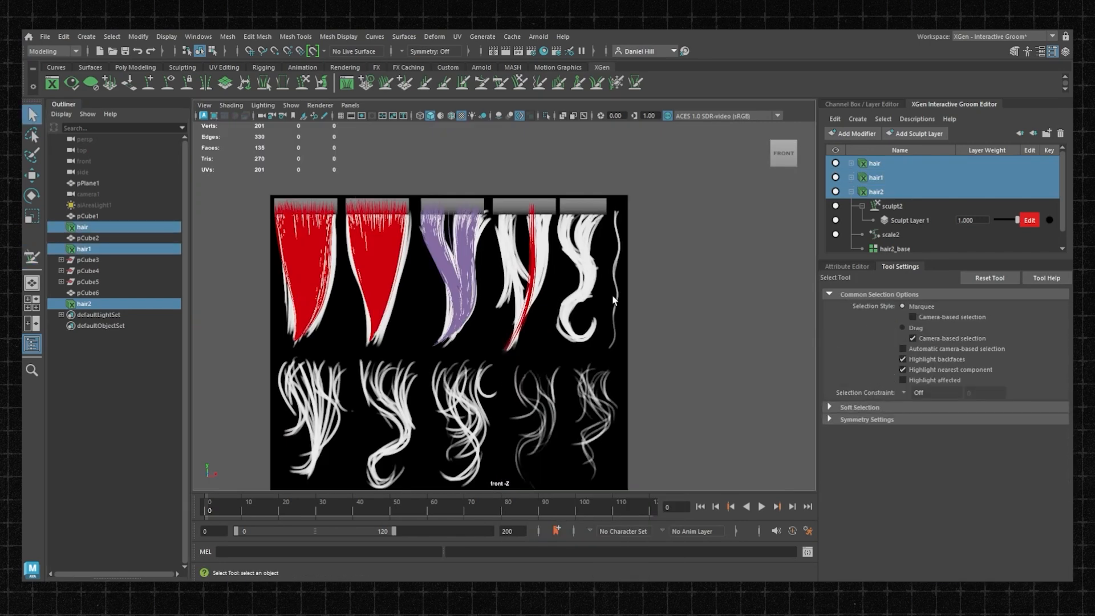
pyautogui.scroll(3, 525, 319)
pyautogui.click(501, 82)
pyautogui.moveTo(508, 373)
pyautogui.mouseDown()
pyautogui.moveTo(531, 389)
pyautogui.moveTo(525, 399)
pyautogui.mouseUp()
pyautogui.click(578, 82)
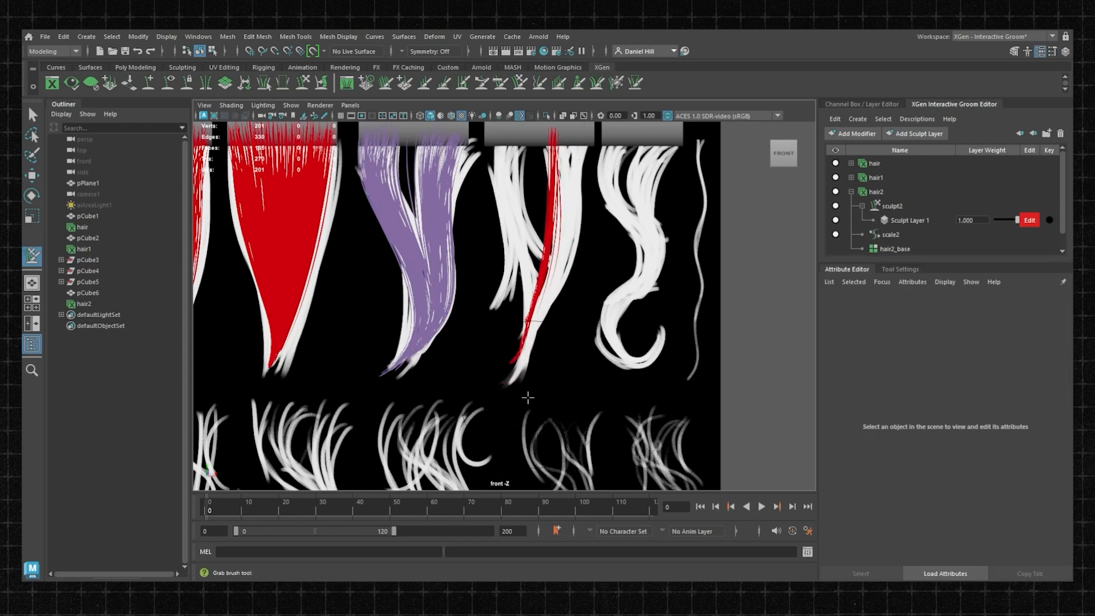
# Step: With pCube6 hidden, comb the fourth card's strand along the reference, and show pCube6 again
pyautogui.scroll(-2, 525, 320)
pyautogui.press('q')
pyautogui.click(571, 134)
pyautogui.hotkey('ctrl', 'h')
pyautogui.click(520, 83)
pyautogui.click(501, 85)
pyautogui.moveTo(541, 228); pyautogui.dragTo(548, 319)
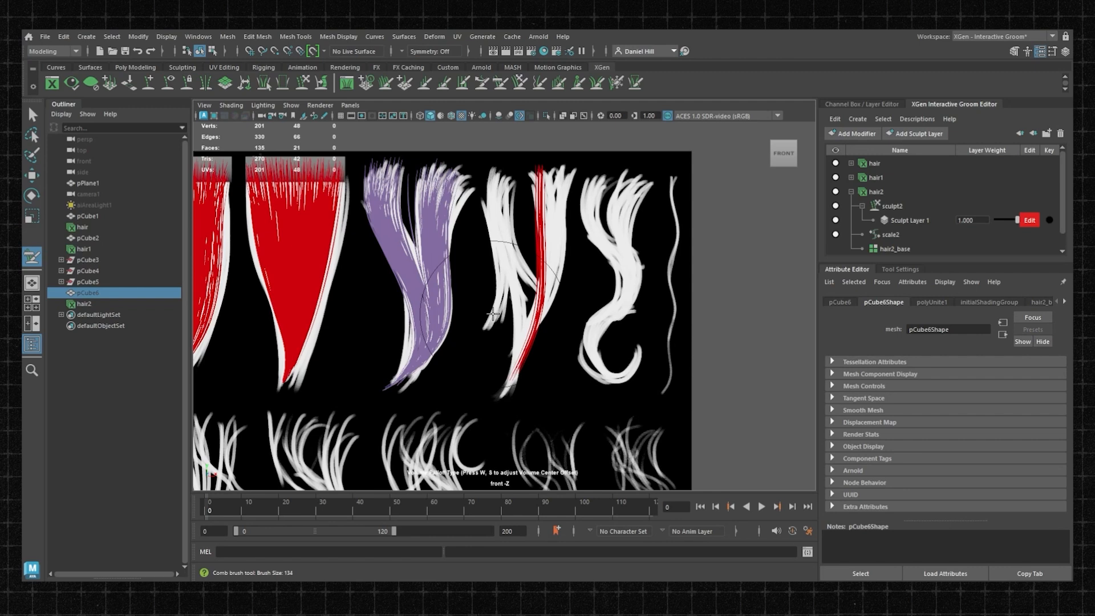
pyautogui.hotkey('shift', 'h')
# Step: Activate the Place brush for the fourth card and display its tool settings
pyautogui.scroll(2, 496, 308)
pyautogui.keyDown('alt'); pyautogui.moveTo(502, 228); pyautogui.dragTo(482, 305, button='middle'); pyautogui.keyUp('alt')
pyautogui.scroll(2, 496, 228)
pyautogui.click(405, 83)
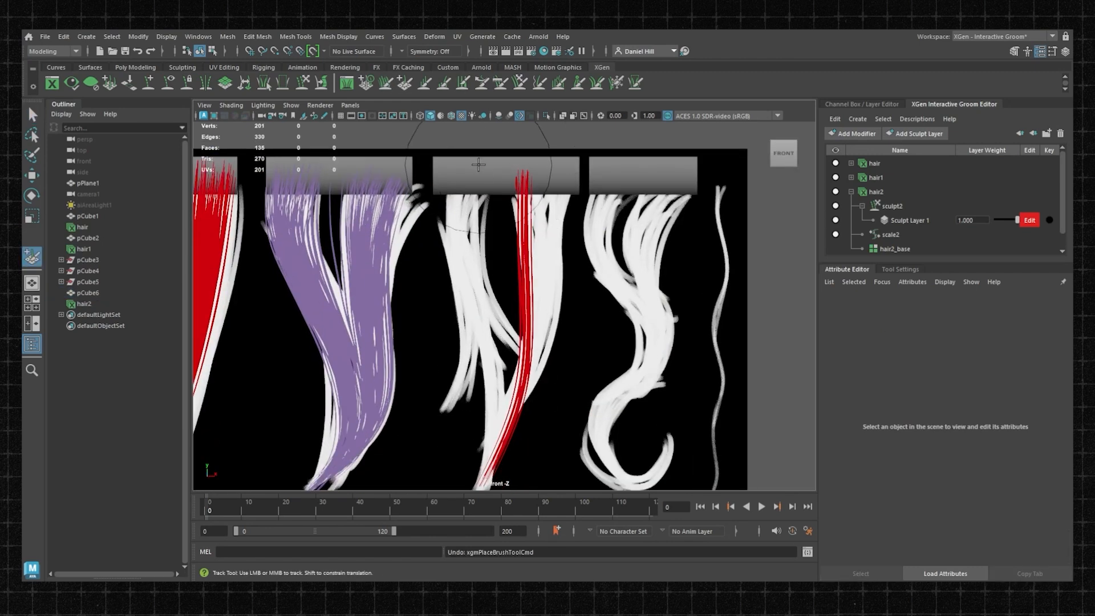
pyautogui.click(900, 269)
pyautogui.press('q')
pyautogui.click(406, 83)
# Step: Freeze the fourth card's strand and place a new hair to its right on the root block
pyautogui.scroll(-2, 496, 229)
pyautogui.keyDown('alt'); pyautogui.moveTo(469, 439); pyautogui.dragTo(471, 374, button='middle'); pyautogui.keyUp('alt')
pyautogui.click(597, 82)
pyautogui.click(405, 83)
pyautogui.click(523, 171)
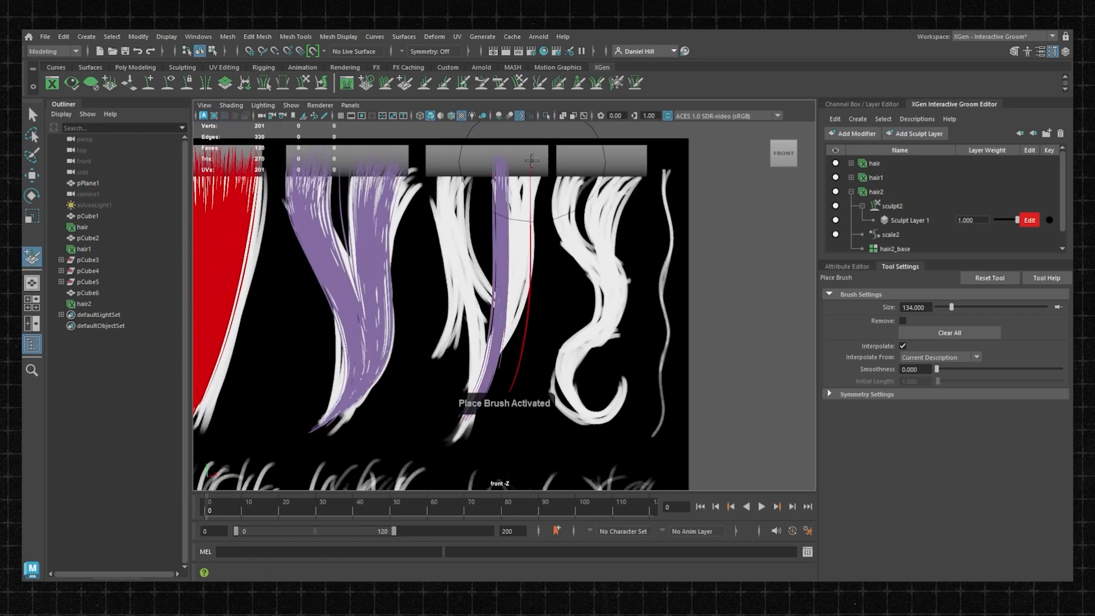
# Step: Comb the new hairs along the right edge of the fourth card's lock and place more beside them
pyautogui.keyDown('alt'); pyautogui.moveTo(500, 323); pyautogui.dragTo(520, 296, button='middle'); pyautogui.keyUp('alt')
pyautogui.click(482, 83)
pyautogui.moveTo(539, 194); pyautogui.dragTo(562, 224)
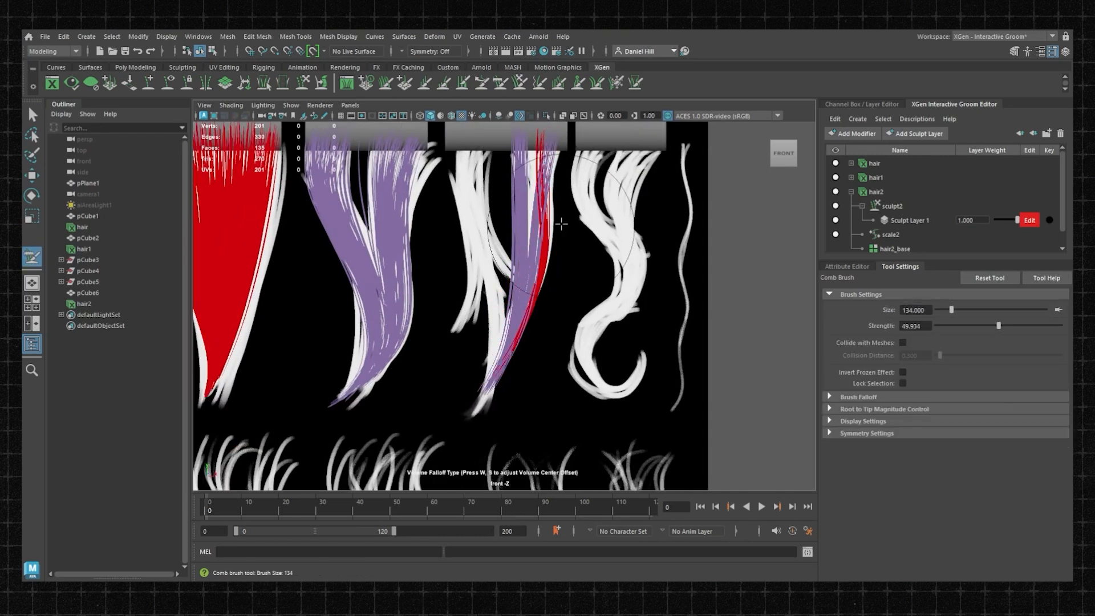
pyautogui.click(404, 83)
pyautogui.click(558, 150)
# Step: Freeze the fourth card's right strand and place a new group of hairs on the left side of its root block
pyautogui.click(501, 83)
pyautogui.click(405, 83)
pyautogui.click(476, 139)
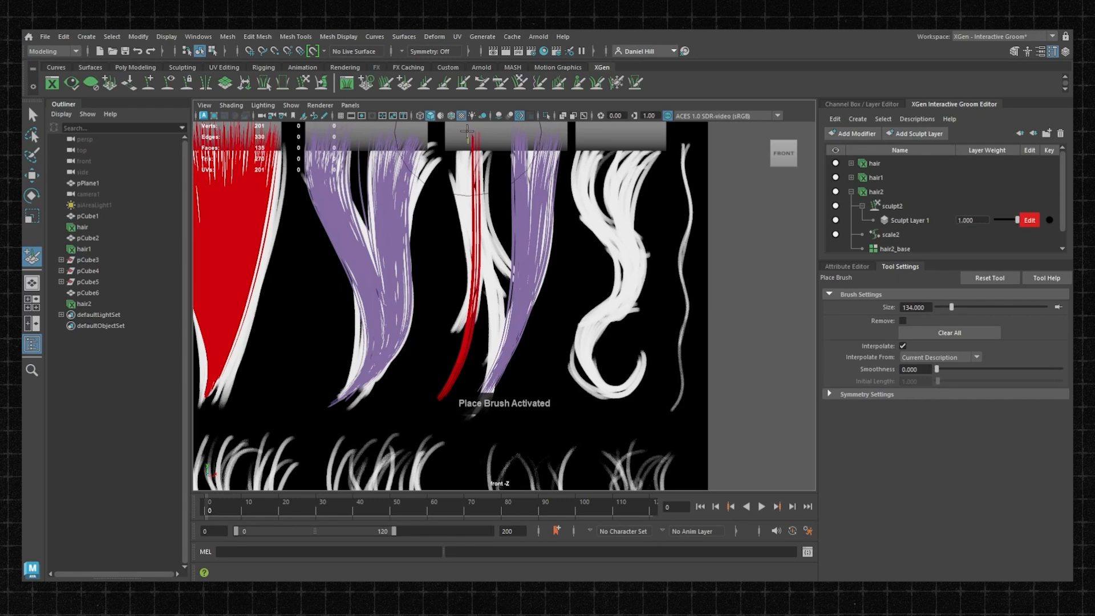
# Step: Comb the newly placed left hairs of the fourth card toward the right lock to match the reference
pyautogui.scroll(-1, 505, 306)
pyautogui.click(500, 83)
pyautogui.moveTo(486, 325); pyautogui.dragTo(545, 342)
pyautogui.scroll(-1, 504, 279)
# Step: Place more hairs on the left side of the fourth card's root block and comb them along the left lock
pyautogui.click(404, 83)
pyautogui.scroll(3, 491, 257)
pyautogui.keyDown('alt'); pyautogui.moveTo(484, 228); pyautogui.dragTo(485, 247, button='middle'); pyautogui.keyUp('alt')
pyautogui.click(465, 151)
pyautogui.click(500, 83)
pyautogui.moveTo(482, 319); pyautogui.dragTo(468, 337)
# Step: Finish combing the hairs added to the fourth card's left lock and freeze them
pyautogui.click(405, 82)
pyautogui.click(500, 83)
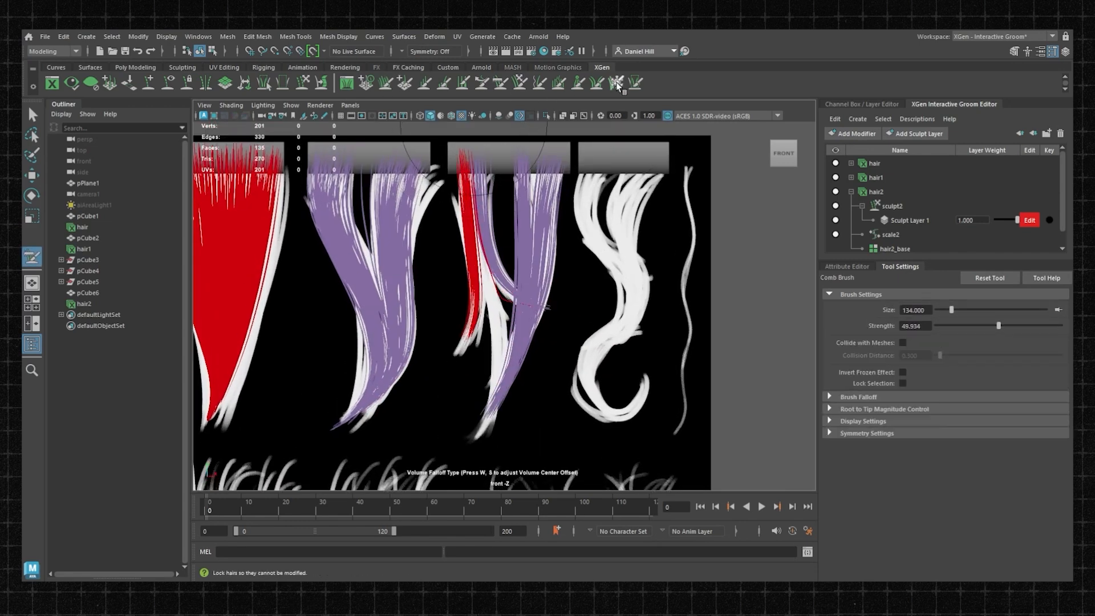
pyautogui.click(620, 84)
pyautogui.click(405, 83)
pyautogui.moveTo(476, 217)
pyautogui.mouseDown()
pyautogui.moveTo(471, 326)
pyautogui.moveTo(500, 325)
pyautogui.mouseUp()
pyautogui.click(616, 83)
# Step: Place another group of hairs at the left of the fourth card's root block, lengthen it and comb it toward the central tip
pyautogui.click(404, 83)
pyautogui.click(473, 157)
pyautogui.click(501, 83)
pyautogui.click(424, 83)
pyautogui.click(501, 83)
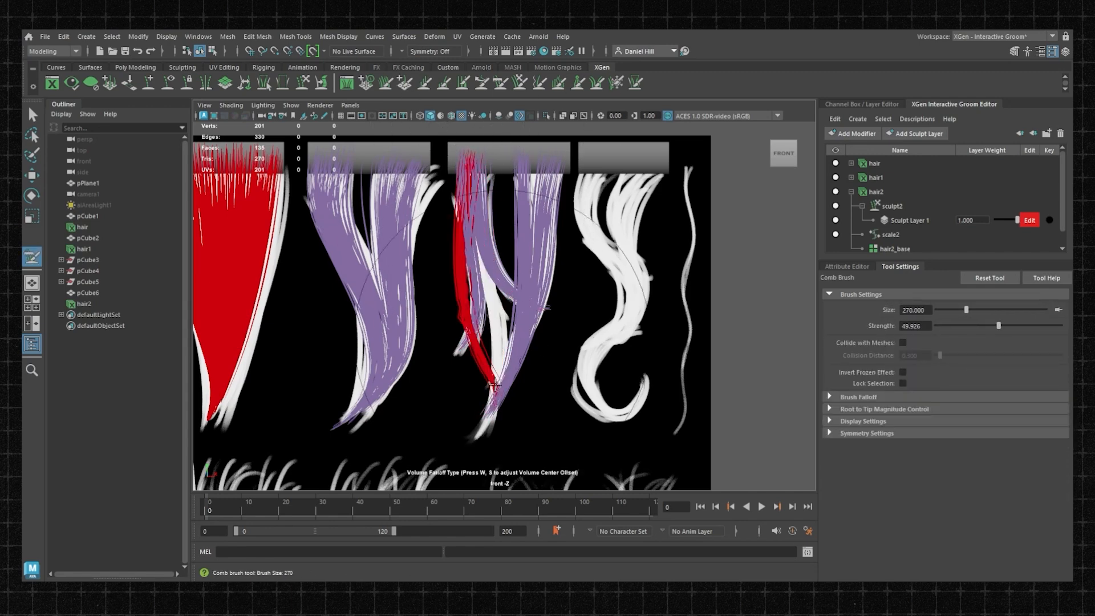
# Step: Clump the fourth card's crossing hairs and freeze them down to the tip
pyautogui.click(578, 83)
pyautogui.click(616, 83)
pyautogui.moveTo(476, 217); pyautogui.dragTo(496, 376)
# Step: Place a strand near the middle of the fourth card's root block, comb it down between the locks and freeze it
pyautogui.scroll(2, 491, 285)
pyautogui.keyDown('alt'); pyautogui.moveTo(490, 257); pyautogui.dragTo(487, 310, button='middle'); pyautogui.keyUp('alt')
pyautogui.click(405, 83)
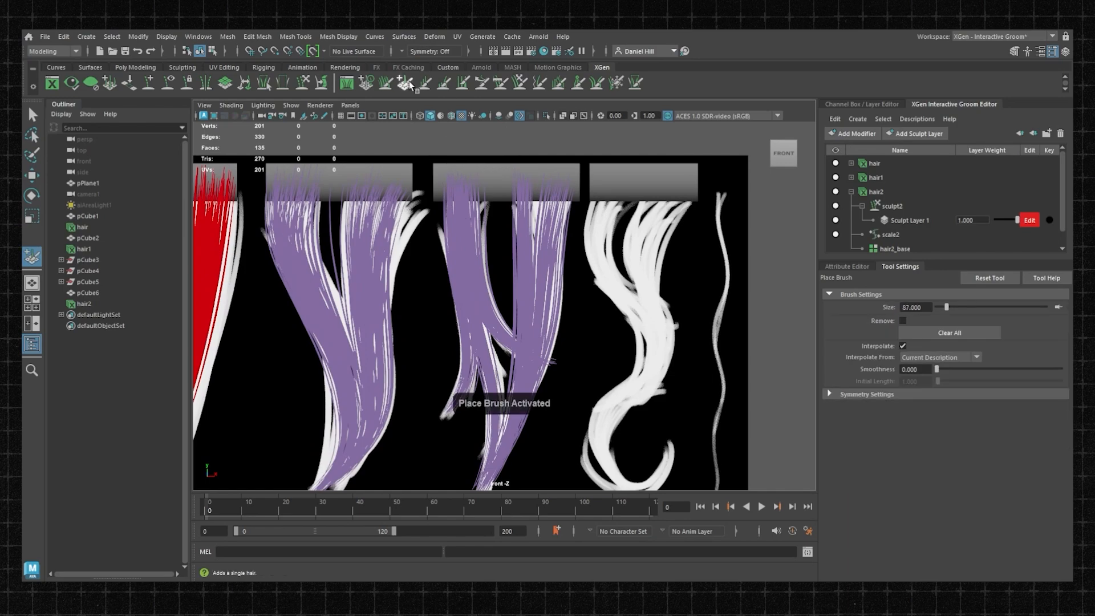
pyautogui.click(484, 184)
pyautogui.click(501, 82)
pyautogui.click(616, 82)
pyautogui.moveTo(495, 216); pyautogui.dragTo(500, 337)
pyautogui.keyDown('alt'); pyautogui.moveTo(496, 319); pyautogui.dragTo(500, 284, button='middle'); pyautogui.keyUp('alt')
# Step: Place one more strand on the fourth card's root block, lengthen it and comb it into the clump
pyautogui.click(404, 83)
pyautogui.click(506, 149)
pyautogui.click(424, 83)
pyautogui.click(501, 83)
# Step: Unfreeze all hairs, then freeze the groomed third and fourth cards again
pyautogui.scroll(-3, 592, 149)
pyautogui.click(616, 83)
pyautogui.click(917, 389)
pyautogui.scroll(-2, 591, 228)
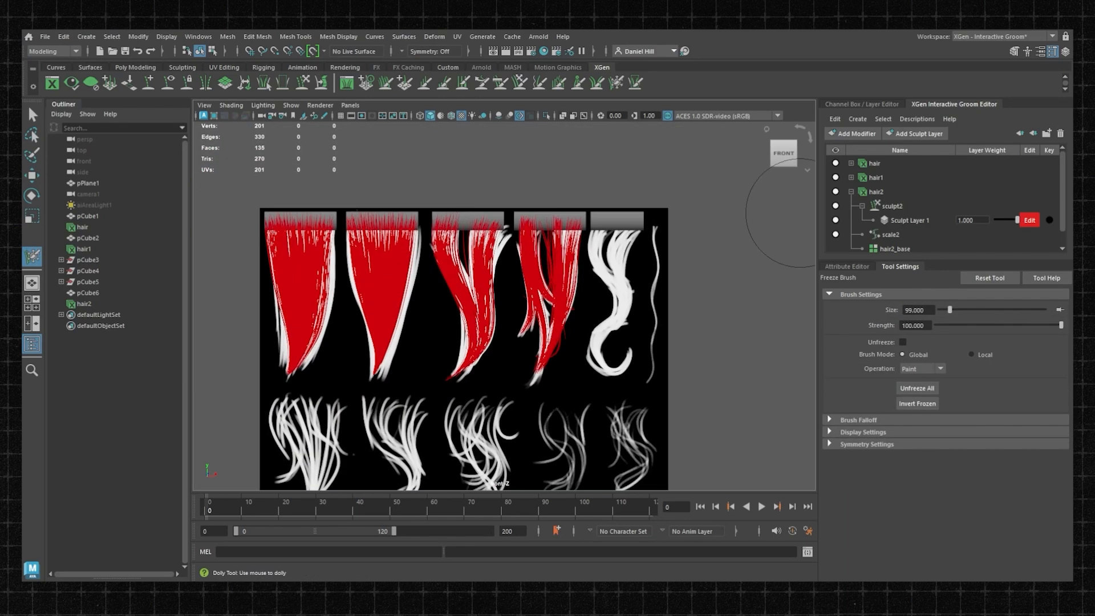
pyautogui.moveTo(485, 228); pyautogui.dragTo(502, 354)
# Step: Place hairs on the left side of the fifth card's root block, lengthen them and comb them along the S-shaped curl
pyautogui.scroll(4, 513, 256)
pyautogui.click(404, 83)
pyautogui.click(519, 176)
pyautogui.click(519, 176)
pyautogui.click(500, 82)
pyautogui.keyDown('alt'); pyautogui.moveTo(516, 331); pyautogui.dragTo(519, 228, button='middle'); pyautogui.keyUp('alt')
pyautogui.moveTo(502, 274)
pyautogui.mouseDown()
pyautogui.moveTo(550, 343)
pyautogui.moveTo(522, 388)
pyautogui.mouseUp()
pyautogui.click(424, 82)
pyautogui.click(501, 83)
pyautogui.keyDown('alt'); pyautogui.moveTo(542, 297); pyautogui.dragTo(551, 240, button='middle'); pyautogui.keyUp('alt')
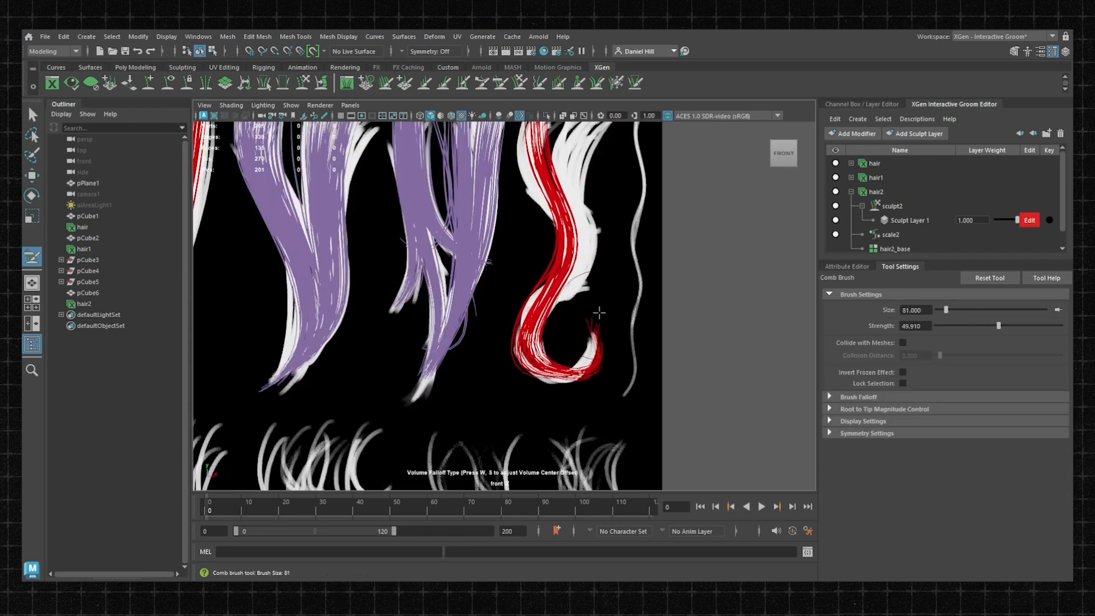
# Step: Set the CV Count of hair2_base to 50 and rebuild its hairs
pyautogui.keyDown('alt'); pyautogui.moveTo(557, 379); pyautogui.dragTo(516, 365, button='right'); pyautogui.keyUp('alt')
pyautogui.click(844, 266)
pyautogui.click(895, 249)
pyautogui.doubleClick(920, 483)
pyautogui.write('50')
pyautogui.click(963, 481)
# Step: Place another strand near the middle of the fifth card's root block and comb it along the curl to the hook
pyautogui.moveTo(562, 297)
pyautogui.keyDown('alt'); pyautogui.mouseDown(button='right')
pyautogui.moveTo(641, 347)
pyautogui.moveTo(573, 274)
pyautogui.moveTo(619, 291)
pyautogui.mouseUp(button='right'); pyautogui.keyUp('alt')
pyautogui.keyDown('alt'); pyautogui.moveTo(548, 245); pyautogui.dragTo(542, 310, button='middle'); pyautogui.keyUp('alt')
pyautogui.click(404, 82)
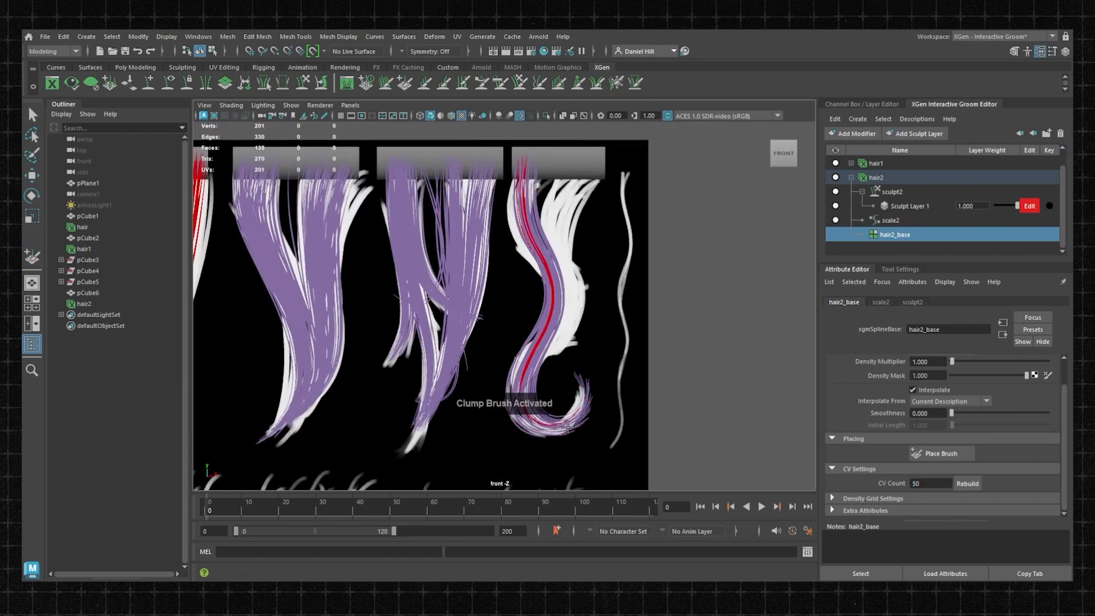
pyautogui.keyDown('alt'); pyautogui.moveTo(519, 234); pyautogui.dragTo(528, 237, button='right'); pyautogui.keyUp('alt')
pyautogui.click(404, 83)
pyautogui.click(539, 164)
pyautogui.click(500, 82)
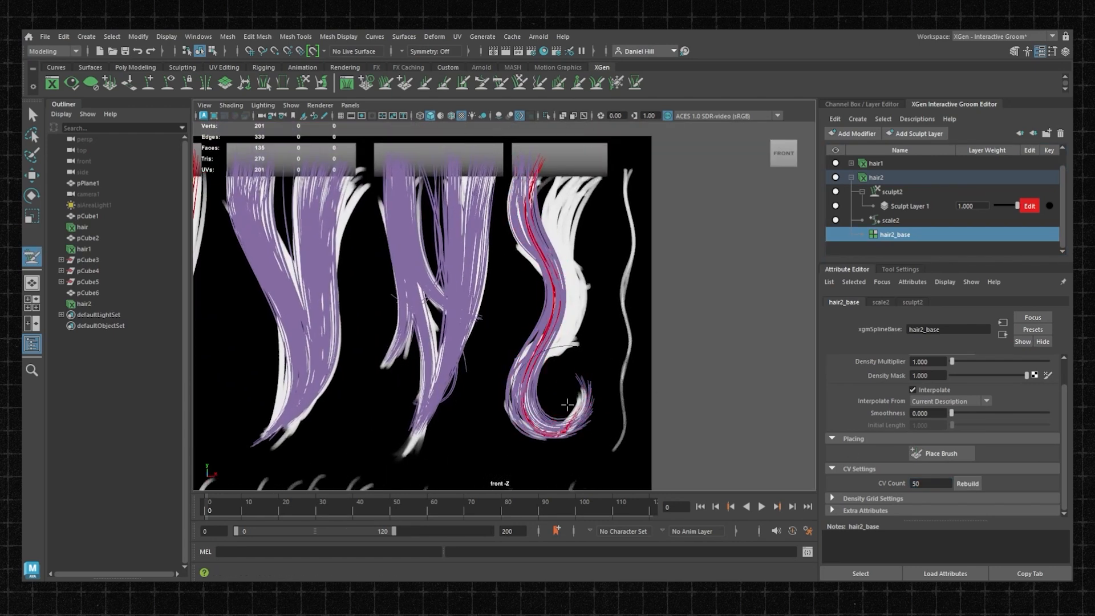
# Step: Freeze the fifth card's curl strand and comb new hairs from the right of its root block into the lower bend
pyautogui.click(615, 82)
pyautogui.keyDown('alt'); pyautogui.moveTo(467, 454); pyautogui.dragTo(484, 421, button='middle'); pyautogui.keyUp('alt')
pyautogui.moveTo(556, 282)
pyautogui.mouseDown()
pyautogui.moveTo(599, 288)
pyautogui.moveTo(545, 295)
pyautogui.mouseUp()
pyautogui.click(615, 82)
pyautogui.moveTo(593, 165); pyautogui.dragTo(562, 309)
pyautogui.keyDown('alt'); pyautogui.moveTo(565, 129); pyautogui.dragTo(542, 153, button='middle'); pyautogui.keyUp('alt')
pyautogui.keyDown('alt'); pyautogui.moveTo(542, 152); pyautogui.dragTo(552, 151, button='right'); pyautogui.keyUp('alt')
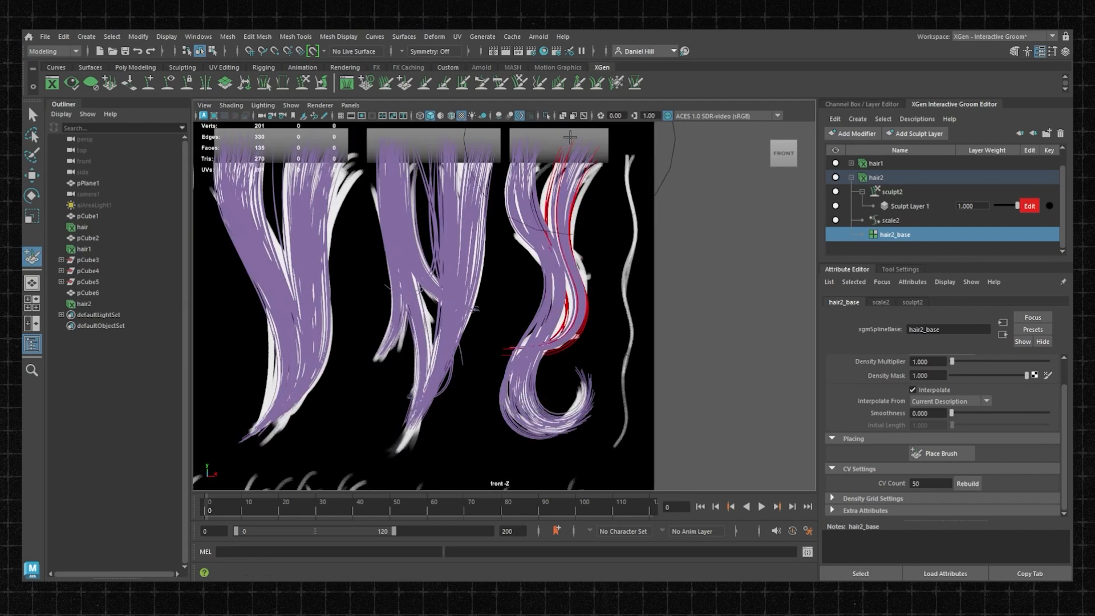
# Step: Freeze the fifth card's right lock and add a strand that crosses it and loops out to the left
pyautogui.click(615, 83)
pyautogui.moveTo(573, 165); pyautogui.dragTo(570, 337)
pyautogui.click(405, 83)
pyautogui.keyDown('alt'); pyautogui.moveTo(590, 160); pyautogui.dragTo(573, 160, button='right'); pyautogui.keyUp('alt')
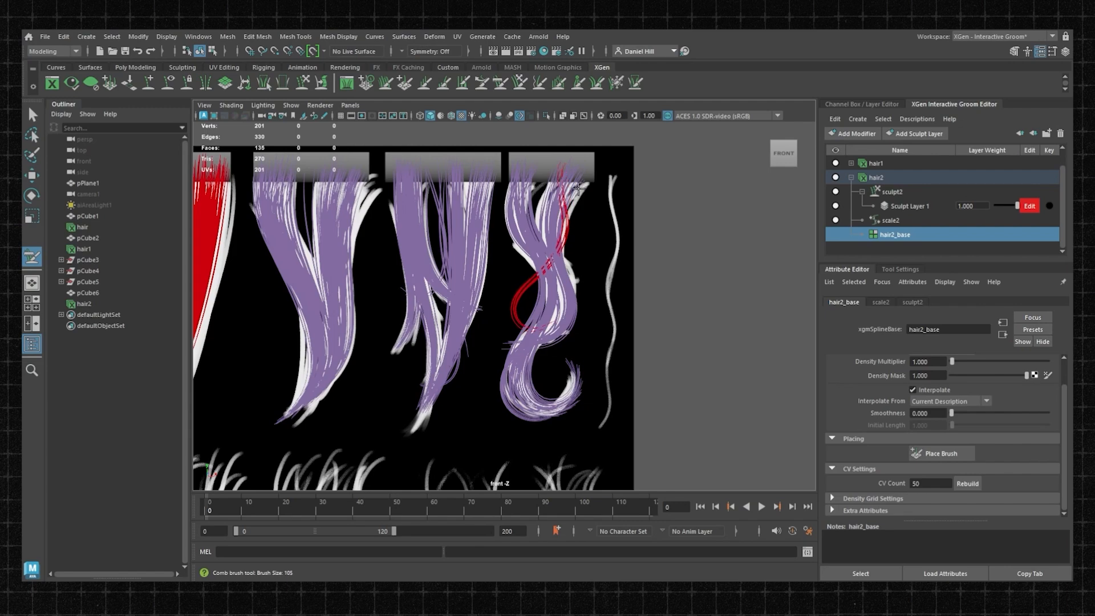
# Step: Freeze the fifth card's looping strand, then comb and freeze further hairs placed along the curl
pyautogui.click(615, 83)
pyautogui.moveTo(565, 171); pyautogui.dragTo(522, 325)
pyautogui.click(405, 82)
pyautogui.click(500, 83)
pyautogui.click(615, 83)
pyautogui.moveTo(582, 182); pyautogui.dragTo(557, 399)
pyautogui.click(404, 82)
pyautogui.keyDown('alt'); pyautogui.moveTo(496, 175); pyautogui.dragTo(521, 149, button='middle'); pyautogui.keyUp('alt')
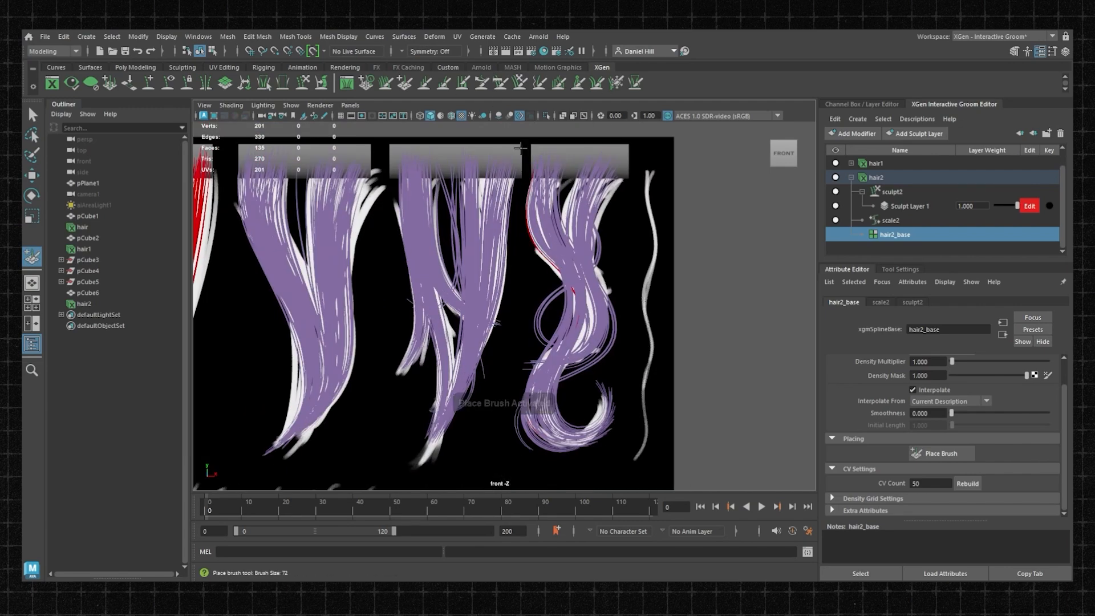
# Step: Place a strand on the right side of the fifth card's root block and comb it along the outer right bend
pyautogui.moveTo(547, 319)
pyautogui.keyDown('alt'); pyautogui.mouseDown(button='middle')
pyautogui.moveTo(553, 254)
pyautogui.moveTo(548, 309)
pyautogui.mouseUp(button='middle'); pyautogui.keyUp('alt')
pyautogui.click(599, 147)
pyautogui.click(500, 83)
pyautogui.keyDown('alt'); pyautogui.moveTo(553, 320); pyautogui.dragTo(574, 320, button='right'); pyautogui.keyUp('alt')
pyautogui.keyDown('alt'); pyautogui.moveTo(574, 320); pyautogui.dragTo(539, 298, button='middle'); pyautogui.keyUp('alt')
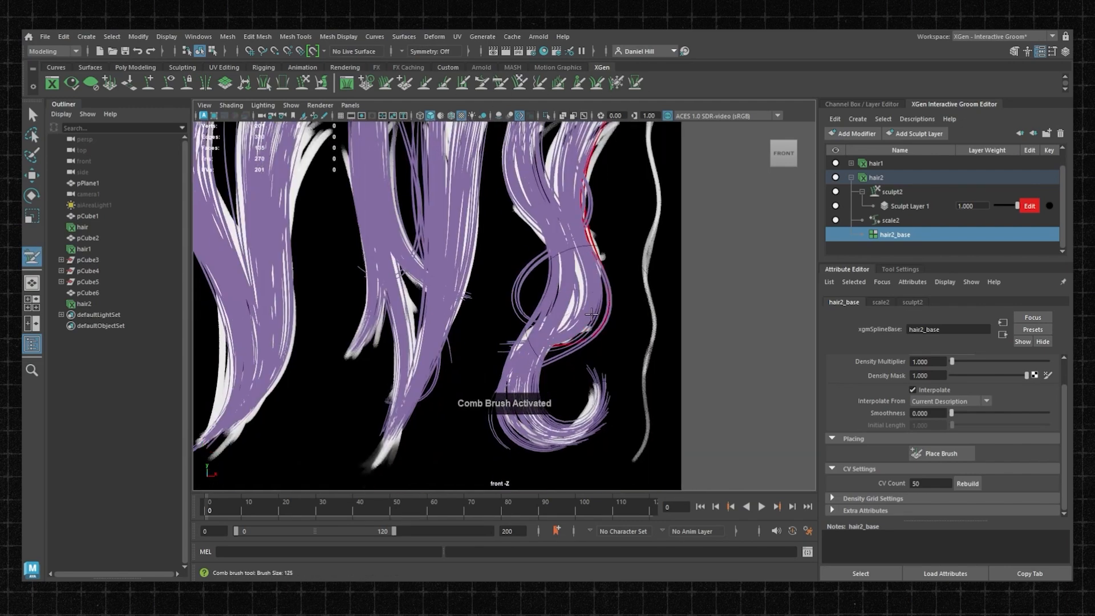
pyautogui.keyDown('alt'); pyautogui.moveTo(539, 297); pyautogui.dragTo(516, 297, button='right'); pyautogui.keyUp('alt')
pyautogui.keyDown('alt'); pyautogui.moveTo(571, 324); pyautogui.dragTo(545, 324, button='right'); pyautogui.keyUp('alt')
# Step: Freeze the fifth card's right strand, then place and comb a strand on the left side of its root block
pyautogui.click(615, 83)
pyautogui.moveTo(576, 200); pyautogui.dragTo(553, 354)
pyautogui.click(404, 83)
pyautogui.keyDown('alt'); pyautogui.moveTo(528, 165); pyautogui.dragTo(530, 142, button='middle'); pyautogui.keyUp('alt')
pyautogui.click(533, 143)
pyautogui.click(500, 83)
pyautogui.keyDown('alt'); pyautogui.moveTo(530, 142); pyautogui.dragTo(491, 141, button='right'); pyautogui.keyUp('alt')
pyautogui.moveTo(527, 240)
pyautogui.mouseDown()
pyautogui.moveTo(505, 337)
pyautogui.moveTo(511, 274)
pyautogui.mouseUp()
# Step: Reshape the fifth card's left strand with the Grab brush to follow the curl's upper bend
pyautogui.keyDown('alt'); pyautogui.moveTo(510, 251); pyautogui.dragTo(501, 282, button='middle'); pyautogui.keyUp('alt')
pyautogui.click(520, 83)
pyautogui.keyDown('alt'); pyautogui.moveTo(508, 274); pyautogui.dragTo(548, 273, button='right'); pyautogui.keyUp('alt')
pyautogui.moveTo(522, 251); pyautogui.dragTo(548, 274)
pyautogui.keyDown('alt'); pyautogui.moveTo(485, 297); pyautogui.dragTo(477, 323, button='middle'); pyautogui.keyUp('alt')
pyautogui.keyDown('ctrl'); pyautogui.moveTo(476, 324); pyautogui.dragTo(548, 274); pyautogui.keyUp('ctrl')
# Step: Add final hairs to the fifth card, clump them and finish with the Freeze brush
pyautogui.moveTo(513, 274)
pyautogui.keyDown('alt'); pyautogui.mouseDown(button='right')
pyautogui.moveTo(548, 274)
pyautogui.moveTo(491, 274)
pyautogui.mouseUp(button='right'); pyautogui.keyUp('alt')
pyautogui.click(404, 82)
pyautogui.keyDown('alt'); pyautogui.moveTo(528, 223); pyautogui.dragTo(513, 225, button='middle'); pyautogui.keyUp('alt')
pyautogui.click(578, 83)
pyautogui.keyDown('alt'); pyautogui.moveTo(513, 274); pyautogui.dragTo(556, 278, button='right'); pyautogui.keyUp('alt')
pyautogui.keyDown('alt'); pyautogui.moveTo(557, 278); pyautogui.dragTo(558, 237, button='middle'); pyautogui.keyUp('alt')
pyautogui.keyDown('alt'); pyautogui.moveTo(558, 237); pyautogui.dragTo(490, 237, button='right'); pyautogui.keyUp('alt')
pyautogui.click(616, 83)
pyautogui.moveTo(479, 274)
pyautogui.mouseDown()
pyautogui.moveTo(562, 316)
pyautogui.moveTo(479, 286)
pyautogui.mouseUp()
# Step: Leave the grooming brush for the Select tool and clear the selection
pyautogui.keyDown('alt'); pyautogui.moveTo(365, 365); pyautogui.dragTo(504, 292, button='middle'); pyautogui.keyUp('alt')
pyautogui.press('q')
pyautogui.click(505, 293)
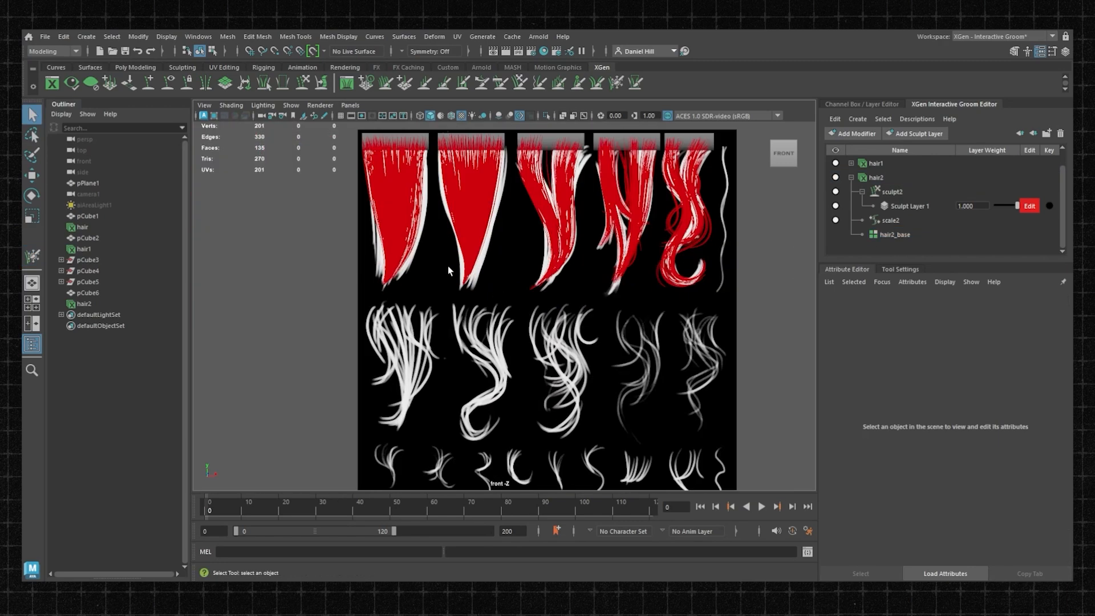
# Step: Examine the groomed top row of cards and the remaining reference clumps in the lower rows
pyautogui.keyDown('alt'); pyautogui.moveTo(453, 177); pyautogui.dragTo(440, 236, button='middle'); pyautogui.keyUp('alt')
pyautogui.keyDown('alt'); pyautogui.moveTo(612, 235); pyautogui.dragTo(627, 254, button='right'); pyautogui.keyUp('alt')
pyautogui.keyDown('alt'); pyautogui.moveTo(528, 415); pyautogui.dragTo(538, 255, button='middle'); pyautogui.keyUp('alt')
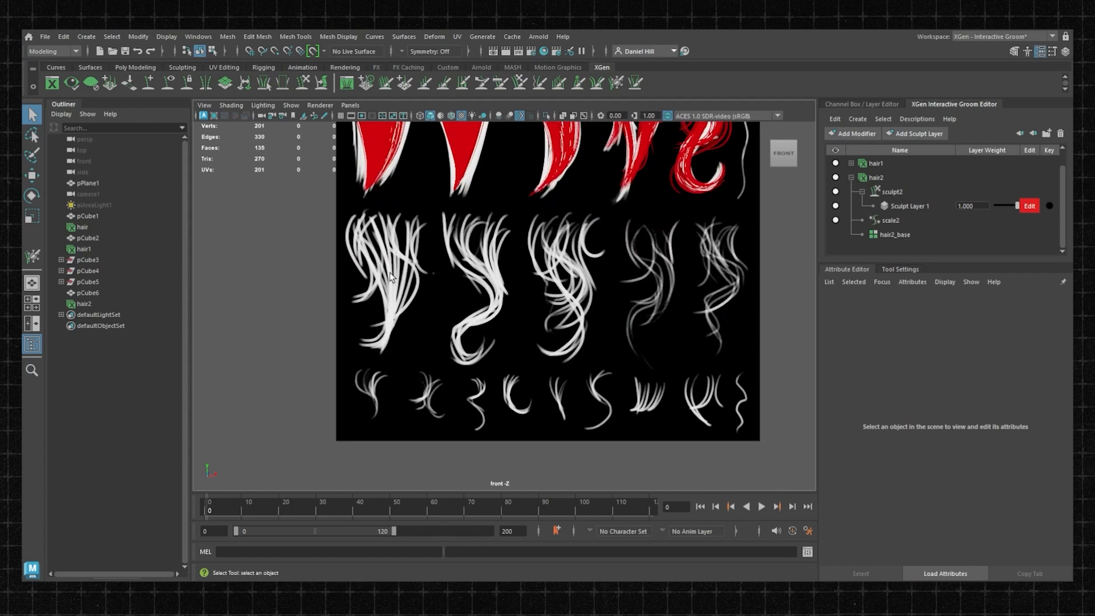
pyautogui.keyDown('alt'); pyautogui.moveTo(393, 275); pyautogui.dragTo(382, 298, button='middle'); pyautogui.keyUp('alt')
pyautogui.keyDown('alt'); pyautogui.moveTo(430, 207); pyautogui.dragTo(454, 287, button='middle'); pyautogui.keyUp('alt')
pyautogui.keyDown('alt'); pyautogui.moveTo(502, 220); pyautogui.dragTo(368, 274, button='middle'); pyautogui.keyUp('alt')
pyautogui.moveTo(428, 251)
pyautogui.keyDown('alt'); pyautogui.mouseDown(button='right')
pyautogui.moveTo(529, 214)
pyautogui.moveTo(426, 248)
pyautogui.mouseUp(button='right'); pyautogui.keyUp('alt')
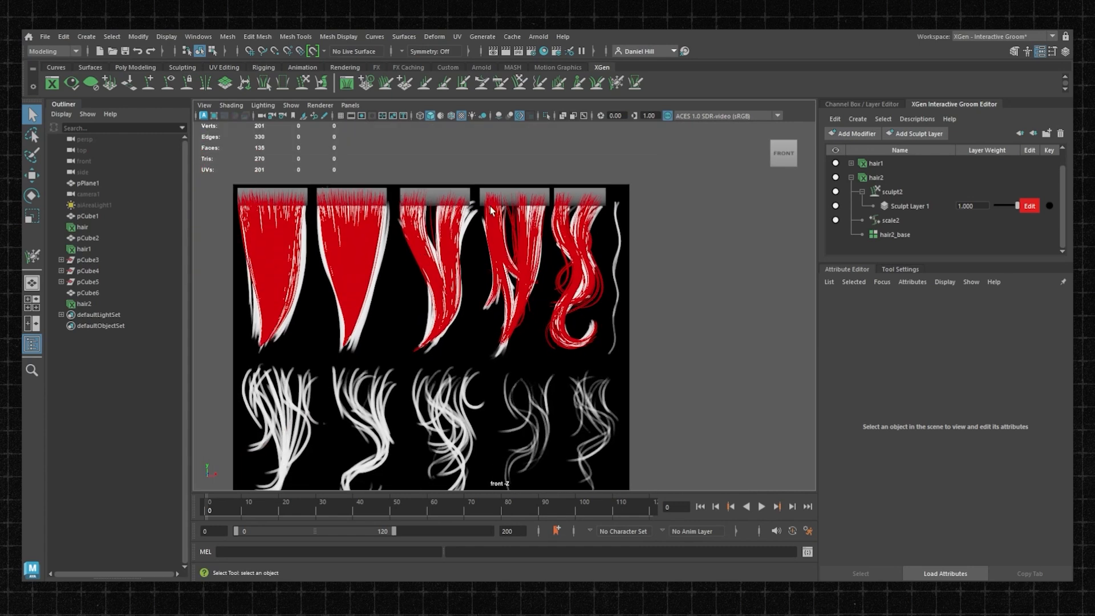
pyautogui.keyDown('alt'); pyautogui.moveTo(392, 256); pyautogui.dragTo(422, 236, button='middle'); pyautogui.keyUp('alt')
pyautogui.keyDown('alt'); pyautogui.moveTo(455, 255); pyautogui.dragTo(414, 275, button='right'); pyautogui.keyUp('alt')
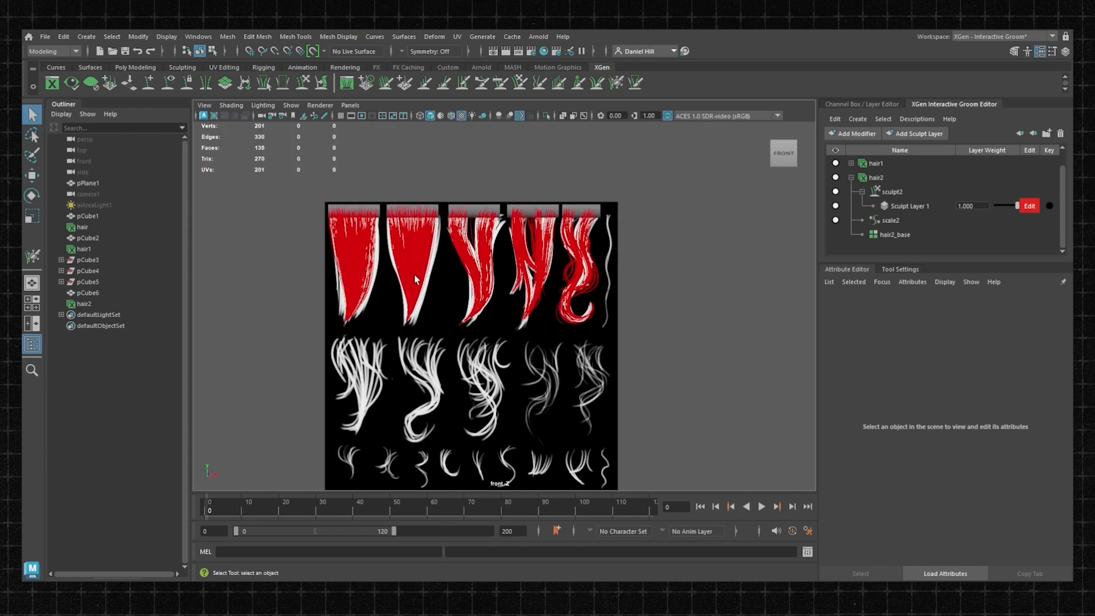
# Step: Duplicate the pCube6 root blocks and move the copy down above the second row of reference clumps
pyautogui.keyDown('alt'); pyautogui.moveTo(454, 241); pyautogui.dragTo(501, 203, button='middle'); pyautogui.keyUp('alt')
pyautogui.keyDown('alt'); pyautogui.moveTo(502, 203); pyautogui.dragTo(525, 165, button='right'); pyautogui.keyUp('alt')
pyautogui.click(529, 144)
pyautogui.press('w')
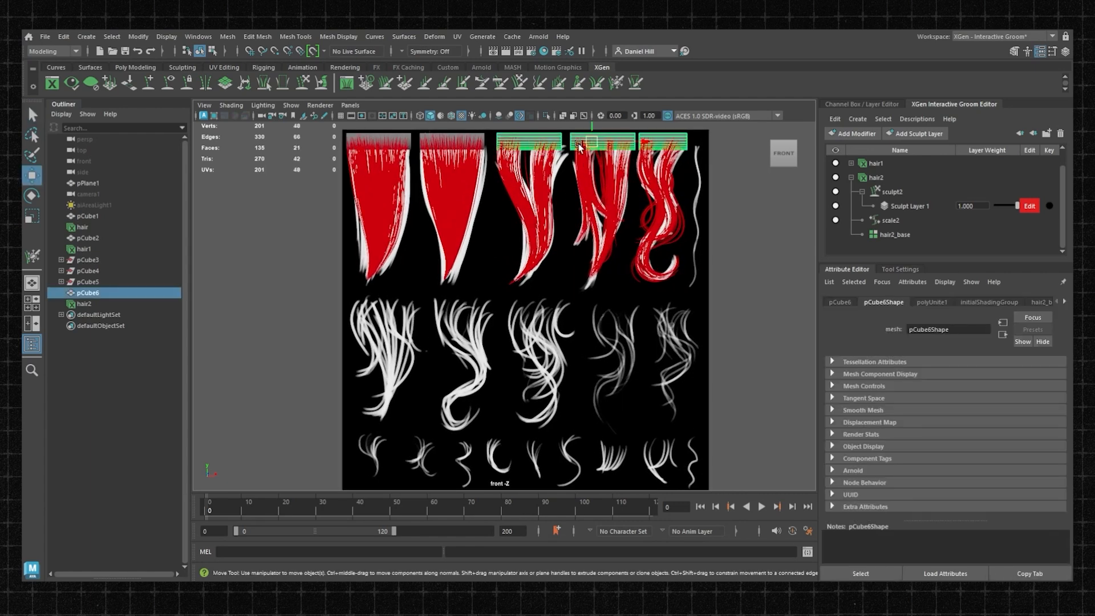
pyautogui.moveTo(579, 141); pyautogui.dragTo(579, 298)
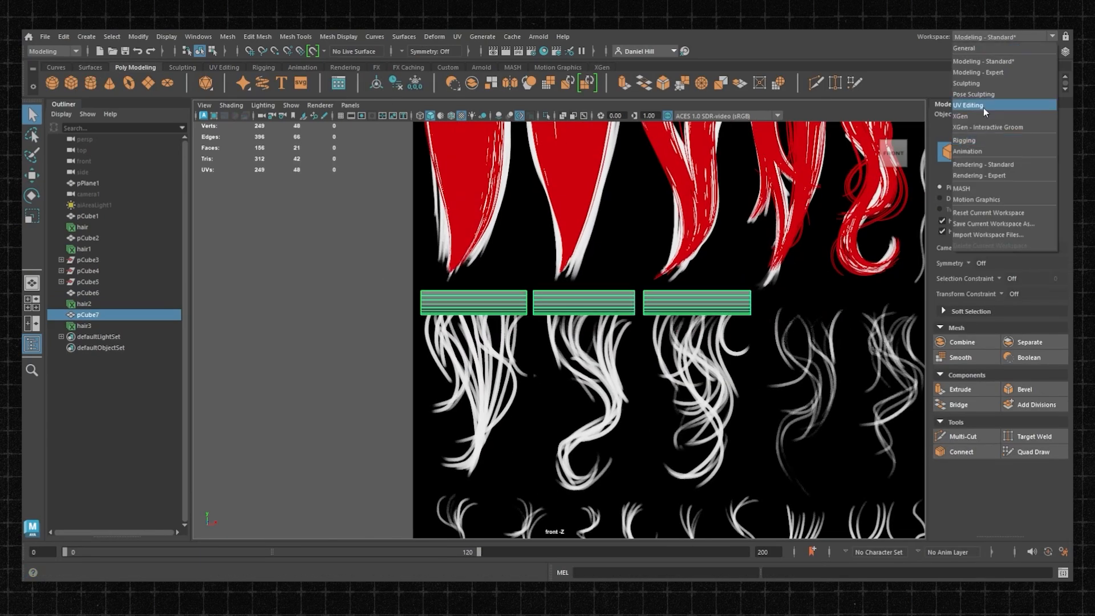
# Step: Switch to the XGen - Interactive Groom workspace and erase the default hair3 hairs from the second-row root blocks with the Density brush
pyautogui.click(984, 108)
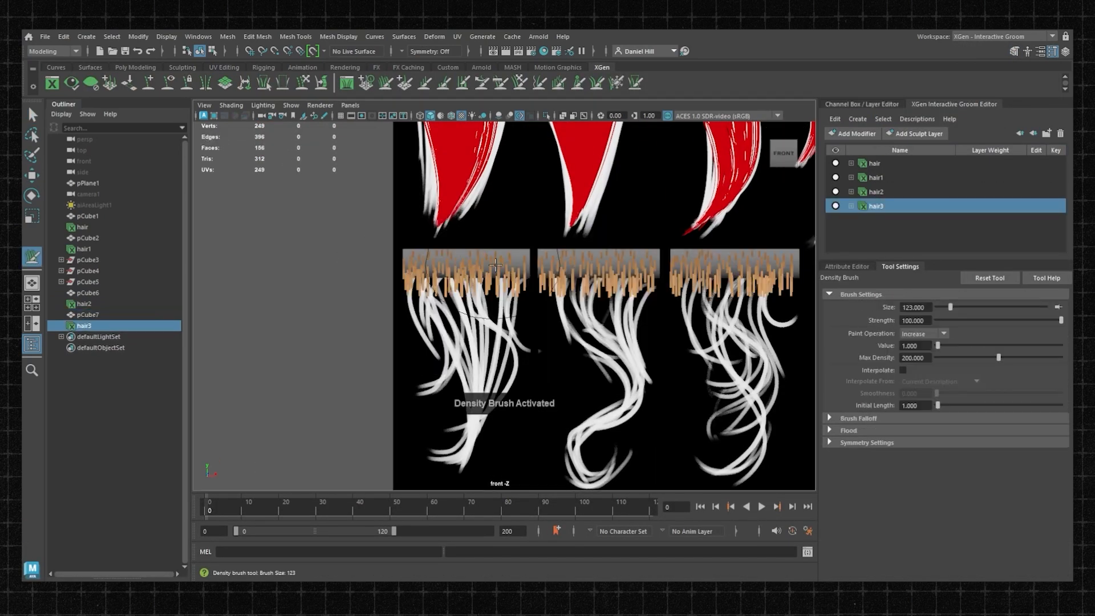
pyautogui.keyDown('ctrl'); pyautogui.moveTo(496, 265); pyautogui.dragTo(764, 265); pyautogui.keyUp('ctrl')
pyautogui.keyDown('ctrl'); pyautogui.moveTo(445, 237); pyautogui.dragTo(536, 236); pyautogui.keyUp('ctrl')
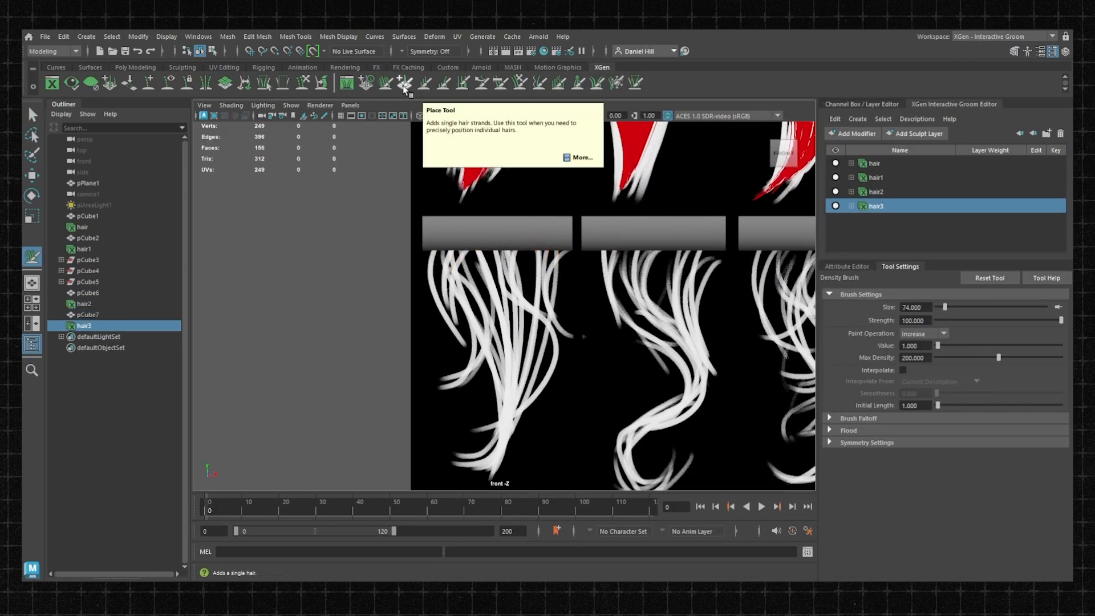
# Step: Place strands on the second row's first root block, lengthen them and comb them down the clump's centre
pyautogui.click(404, 83)
pyautogui.click(494, 235)
pyautogui.click(425, 83)
pyautogui.keyDown('alt'); pyautogui.moveTo(497, 285); pyautogui.dragTo(552, 228, button='middle'); pyautogui.keyUp('alt')
pyautogui.click(500, 83)
pyautogui.moveTo(536, 228); pyautogui.dragTo(561, 224)
pyautogui.press('w')
pyautogui.keyDown('alt'); pyautogui.moveTo(561, 246); pyautogui.dragTo(547, 224, button='middle'); pyautogui.keyUp('alt')
# Step: Rebuild the hair3_base control vertices and comb the centre strands' tips toward the left
pyautogui.click(847, 266)
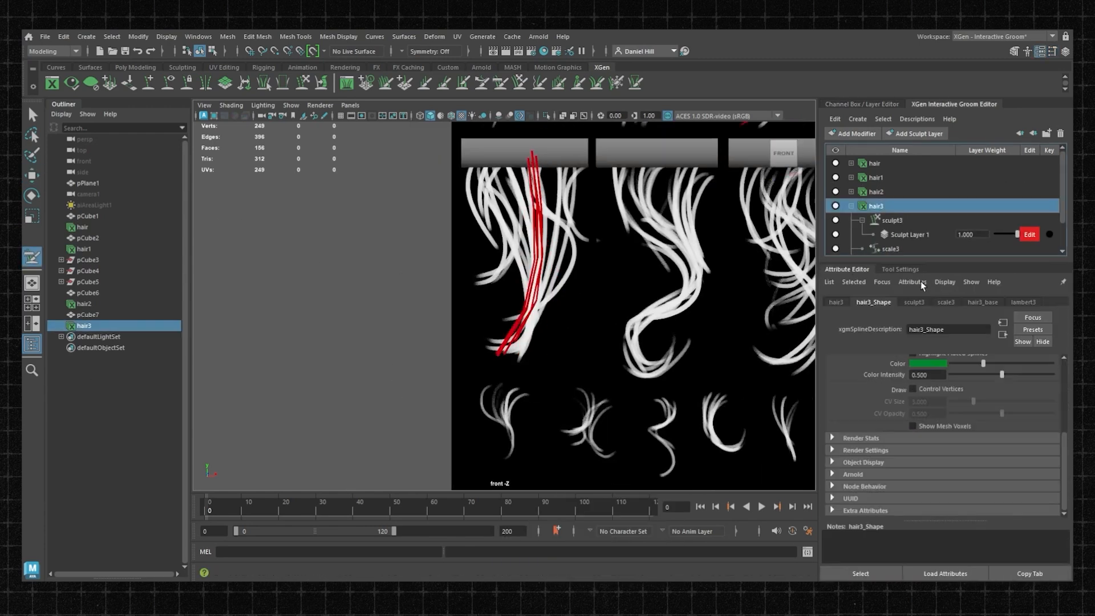
pyautogui.click(895, 235)
pyautogui.click(968, 484)
pyautogui.click(500, 83)
pyautogui.moveTo(530, 319); pyautogui.dragTo(497, 335)
# Step: Fine-tune the hair3 description's slider setting and freeze the centre strands of the second row's first clump
pyautogui.click(876, 177)
pyautogui.moveTo(958, 365); pyautogui.dragTo(961, 365)
pyautogui.scroll(3, 531, 246)
pyautogui.click(616, 82)
pyautogui.moveTo(531, 171)
pyautogui.mouseDown()
pyautogui.moveTo(519, 365)
pyautogui.moveTo(549, 349)
pyautogui.moveTo(502, 348)
pyautogui.mouseUp()
# Step: Place additional strands in the second row's first clump, shape them with the Comb and Grab brushes and freeze them
pyautogui.click(404, 83)
pyautogui.click(500, 83)
pyautogui.click(520, 83)
pyautogui.click(616, 83)
pyautogui.moveTo(485, 206)
pyautogui.mouseDown()
pyautogui.moveTo(514, 348)
pyautogui.moveTo(512, 333)
pyautogui.mouseUp()
# Step: Add a strand to the second row's first clump, comb it into an outward curve on the right side and freeze it
pyautogui.click(404, 82)
pyautogui.click(512, 157)
pyautogui.click(500, 83)
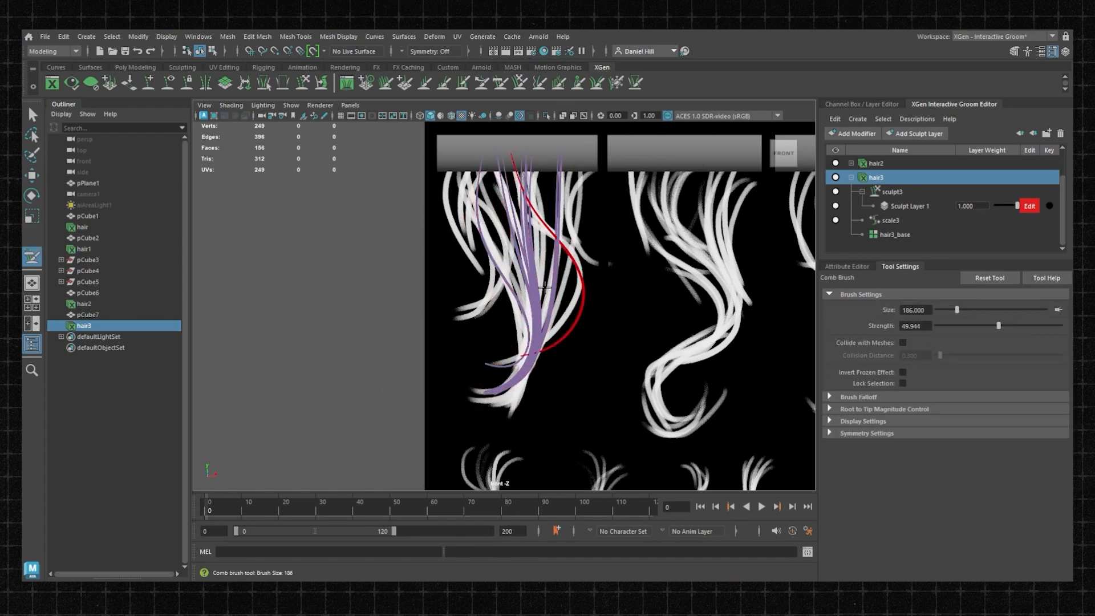
pyautogui.click(405, 84)
pyautogui.click(616, 83)
pyautogui.scroll(1, 531, 245)
# Step: Add strands at the first clump's outer left, comb them into curves toward the centre and freeze them
pyautogui.click(405, 83)
pyautogui.click(500, 83)
pyautogui.click(616, 83)
pyautogui.click(405, 82)
pyautogui.click(500, 82)
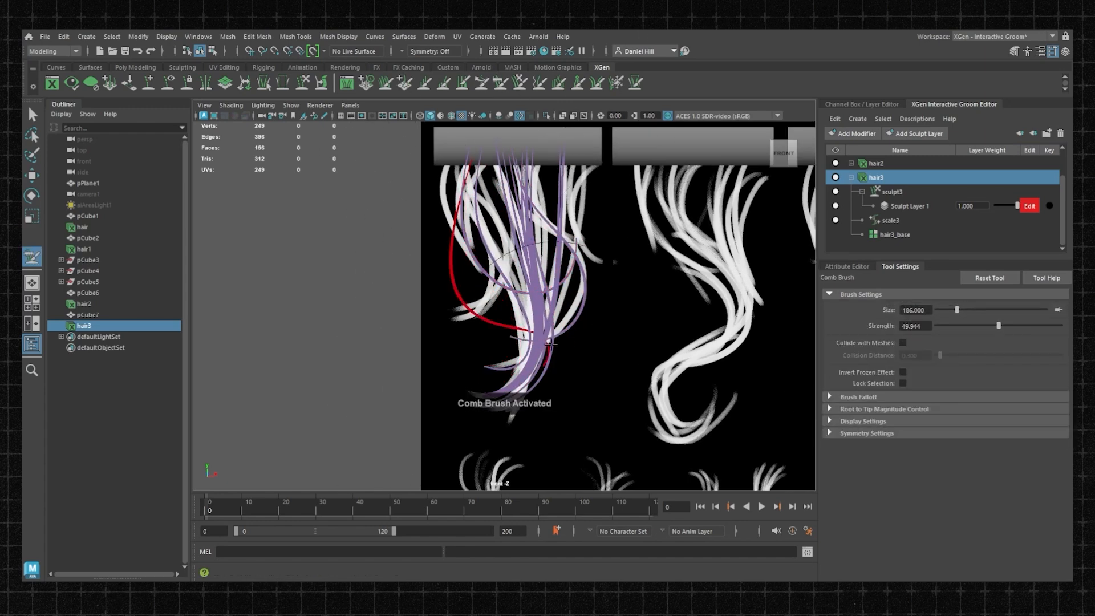
pyautogui.click(616, 83)
# Step: Place further strands in the first clump, adjust their length, comb them along the reference and freeze them
pyautogui.scroll(-3, 571, 274)
pyautogui.scroll(3, 571, 274)
pyautogui.click(404, 82)
pyautogui.click(425, 83)
pyautogui.click(501, 83)
pyautogui.click(616, 83)
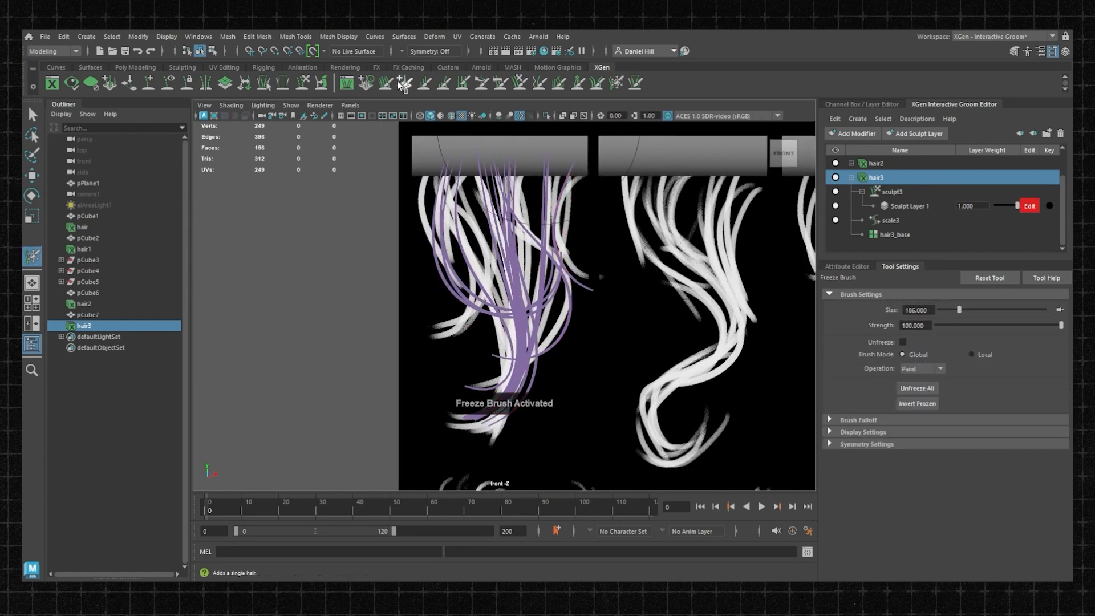
# Step: Comb the first clump's right-hand strands outward, freeze them, and place extra filler strands
pyautogui.click(500, 82)
pyautogui.scroll(1, 652, 304)
pyautogui.moveTo(576, 279); pyautogui.dragTo(589, 271)
pyautogui.click(616, 83)
pyautogui.scroll(-3, 570, 274)
pyautogui.scroll(2, 570, 274)
pyautogui.click(405, 83)
pyautogui.click(616, 83)
pyautogui.click(404, 82)
# Step: Examine the hair3 description's shape attributes, its hair3_base node and the visibility of the hair descriptions
pyautogui.click(847, 266)
pyautogui.scroll(-5, 606, 225)
pyautogui.click(102, 316)
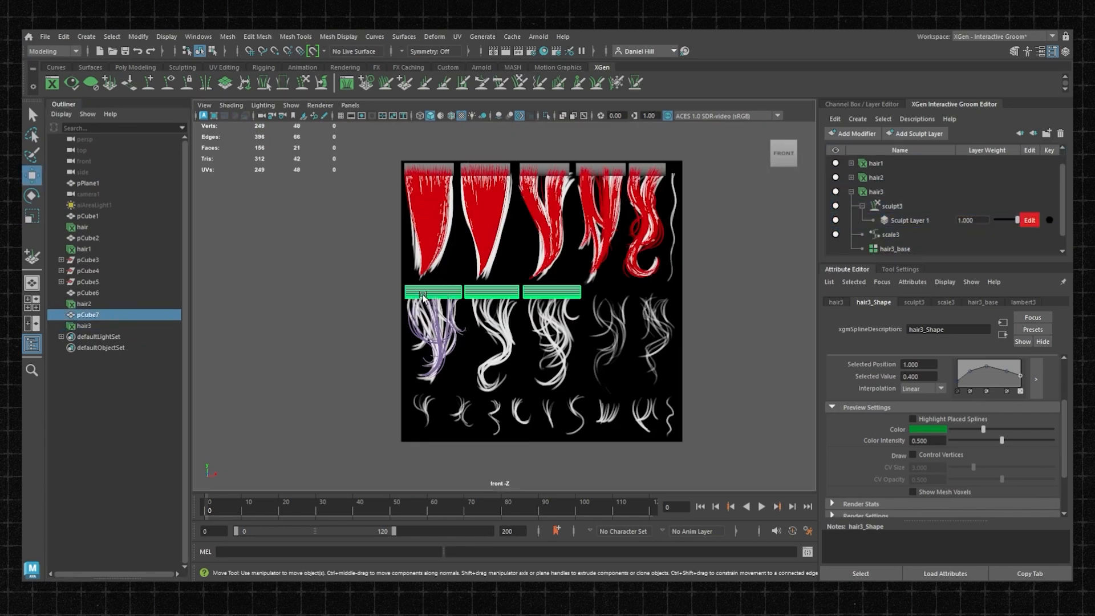
pyautogui.press('w')
pyautogui.click(84, 249)
pyautogui.click(836, 177)
pyautogui.click(835, 191)
pyautogui.click(835, 206)
pyautogui.click(851, 206)
pyautogui.click(862, 221)
pyautogui.click(836, 206)
pyautogui.scroll(5, 513, 308)
pyautogui.click(895, 234)
pyautogui.scroll(-3, 891, 434)
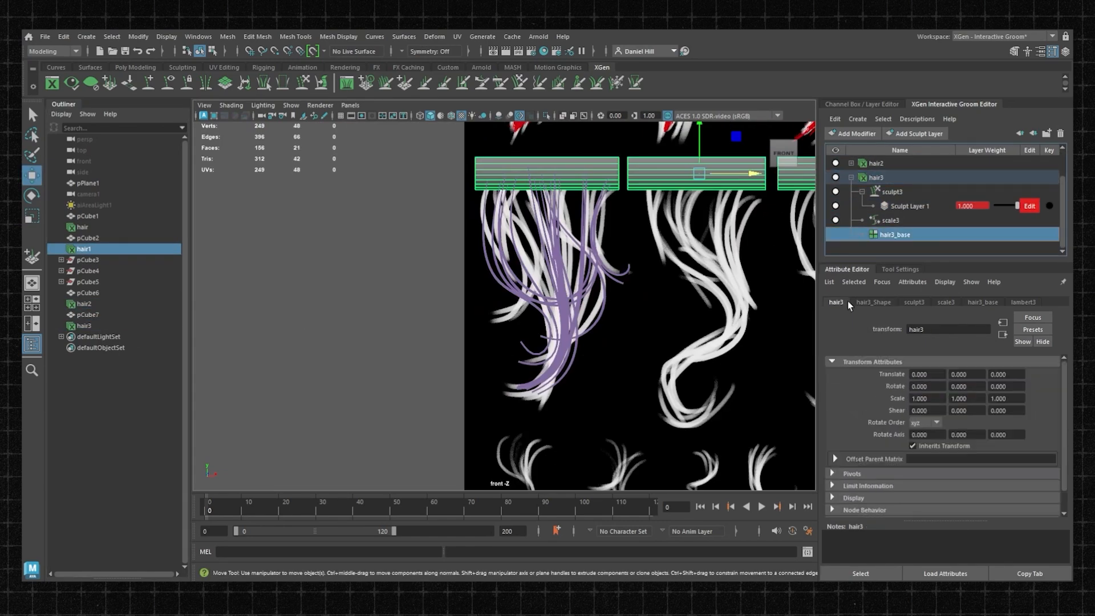
# Step: Reselect the hair3 description and freeze the newly placed strands of the first clump
pyautogui.press('q')
pyautogui.scroll(-4, 610, 204)
pyautogui.click(84, 326)
pyautogui.scroll(6, 531, 171)
pyautogui.click(404, 83)
pyautogui.click(901, 269)
pyautogui.click(616, 82)
pyautogui.scroll(-3, 514, 283)
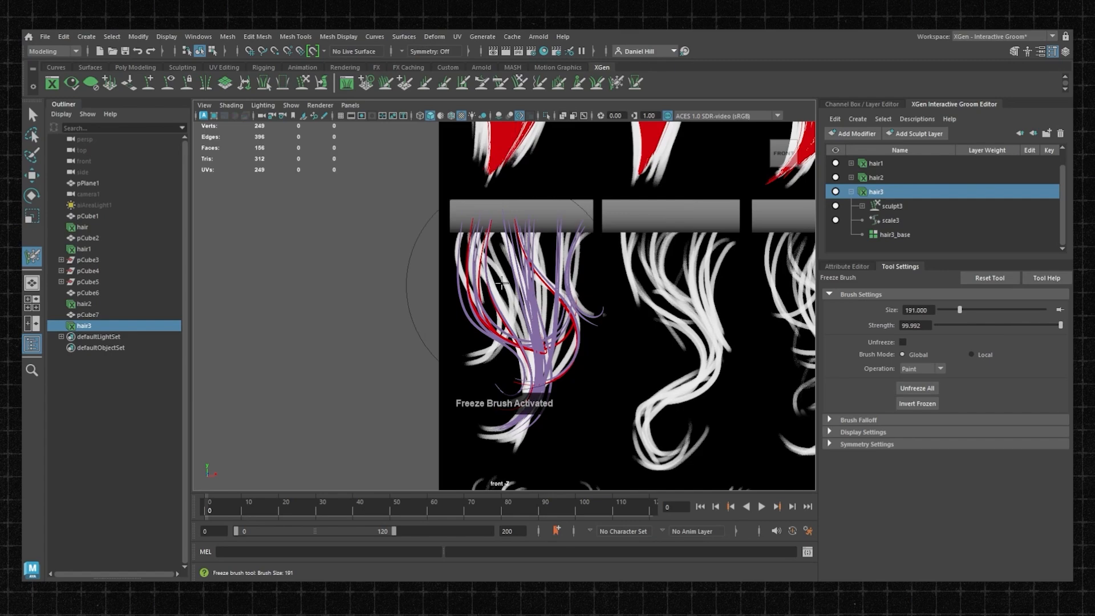
# Step: Set the length of the first clump's remaining loose strands, comb them toward the right and freeze them
pyautogui.scroll(-4, 419, 292)
pyautogui.scroll(6, 419, 292)
pyautogui.click(425, 83)
pyautogui.click(501, 83)
pyautogui.moveTo(558, 391)
pyautogui.keyDown('alt'); pyautogui.mouseDown(button='middle')
pyautogui.moveTo(571, 282)
pyautogui.moveTo(577, 361)
pyautogui.mouseUp(button='middle'); pyautogui.keyUp('alt')
pyautogui.moveTo(513, 283); pyautogui.dragTo(543, 284)
pyautogui.click(616, 83)
# Step: Comb the last loose strand of the first clump down along the reference, and unfreeze all strands
pyautogui.scroll(-6, 421, 284)
pyautogui.scroll(6, 421, 284)
pyautogui.click(501, 83)
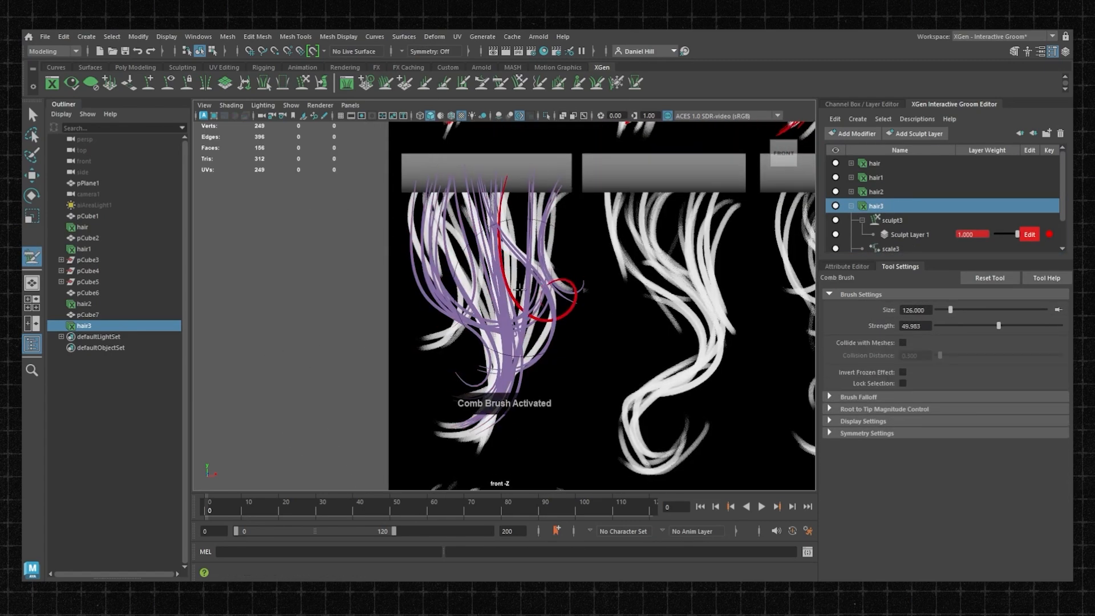
pyautogui.click(616, 83)
pyautogui.scroll(1, 504, 306)
pyautogui.click(501, 83)
pyautogui.moveTo(513, 342); pyautogui.dragTo(566, 342)
pyautogui.moveTo(547, 337); pyautogui.dragTo(516, 439)
pyautogui.click(616, 83)
pyautogui.click(917, 390)
pyautogui.scroll(-5, 509, 286)
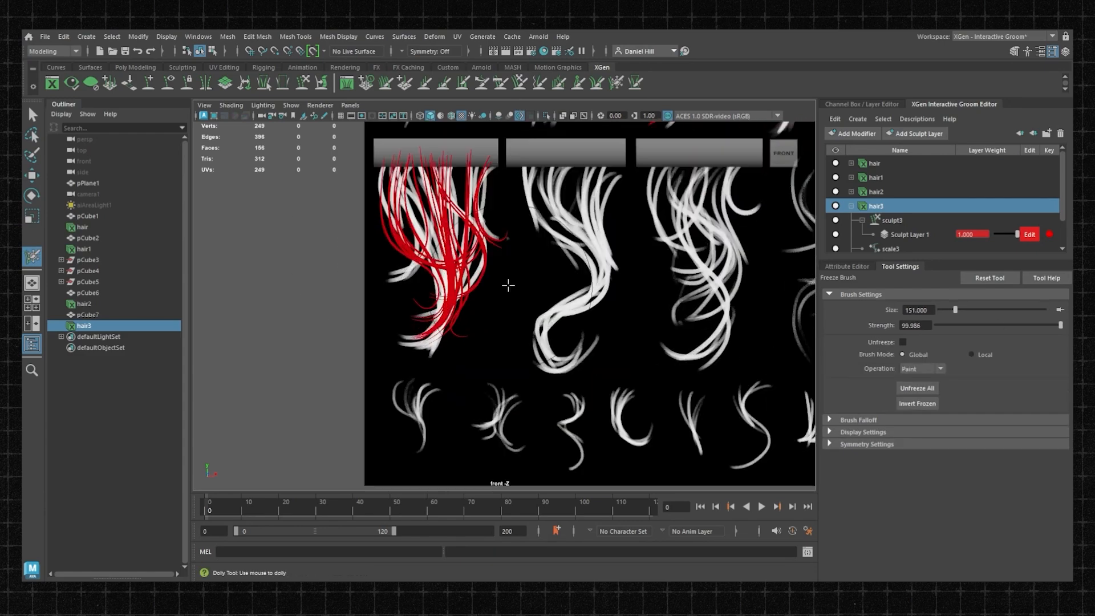
# Step: Select the pCube7 root blocks, place strands on the second block and freeze the finished first clump
pyautogui.click(114, 193)
pyautogui.scroll(2, 506, 179)
pyautogui.click(88, 315)
pyautogui.click(404, 83)
pyautogui.click(462, 225)
pyautogui.click(616, 82)
pyautogui.moveTo(365, 257); pyautogui.dragTo(456, 274)
# Step: Place strands near the right of the second root block, comb them into the clump's S-curve and freeze them
pyautogui.click(404, 83)
pyautogui.click(512, 223)
pyautogui.click(500, 82)
pyautogui.moveTo(510, 297); pyautogui.dragTo(476, 388)
pyautogui.moveTo(471, 387)
pyautogui.keyDown('alt'); pyautogui.mouseDown(button='middle')
pyautogui.moveTo(490, 304)
pyautogui.moveTo(515, 343)
pyautogui.mouseUp(button='middle'); pyautogui.keyUp('alt')
pyautogui.click(616, 83)
pyautogui.moveTo(527, 240); pyautogui.dragTo(490, 388)
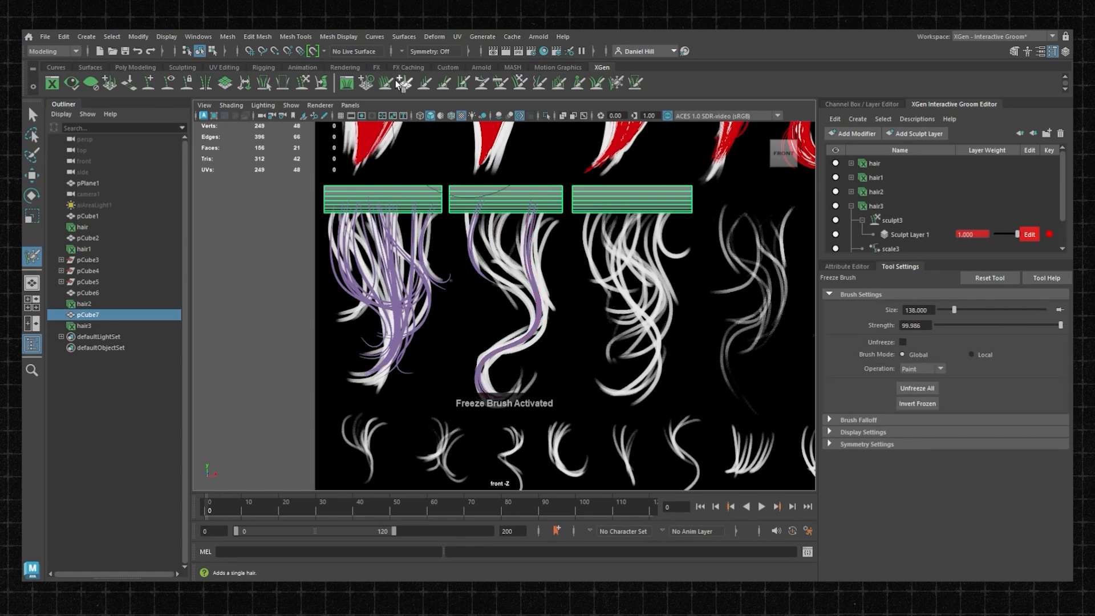
# Step: Add centre strands to the second clump, comb them through its bend toward the curled tip and freeze them
pyautogui.click(405, 83)
pyautogui.click(520, 165)
pyautogui.click(500, 83)
pyautogui.moveTo(513, 245); pyautogui.dragTo(604, 267)
pyautogui.moveTo(576, 308); pyautogui.dragTo(506, 350)
pyautogui.click(616, 83)
pyautogui.moveTo(528, 228); pyautogui.dragTo(502, 342)
# Step: Place strands at the second root block's right edge, shape them with the Grab brush and freeze them
pyautogui.scroll(2, 510, 297)
pyautogui.keyDown('alt'); pyautogui.moveTo(515, 285); pyautogui.dragTo(515, 346, button='middle'); pyautogui.keyUp('alt')
pyautogui.click(404, 83)
pyautogui.click(588, 198)
pyautogui.click(520, 83)
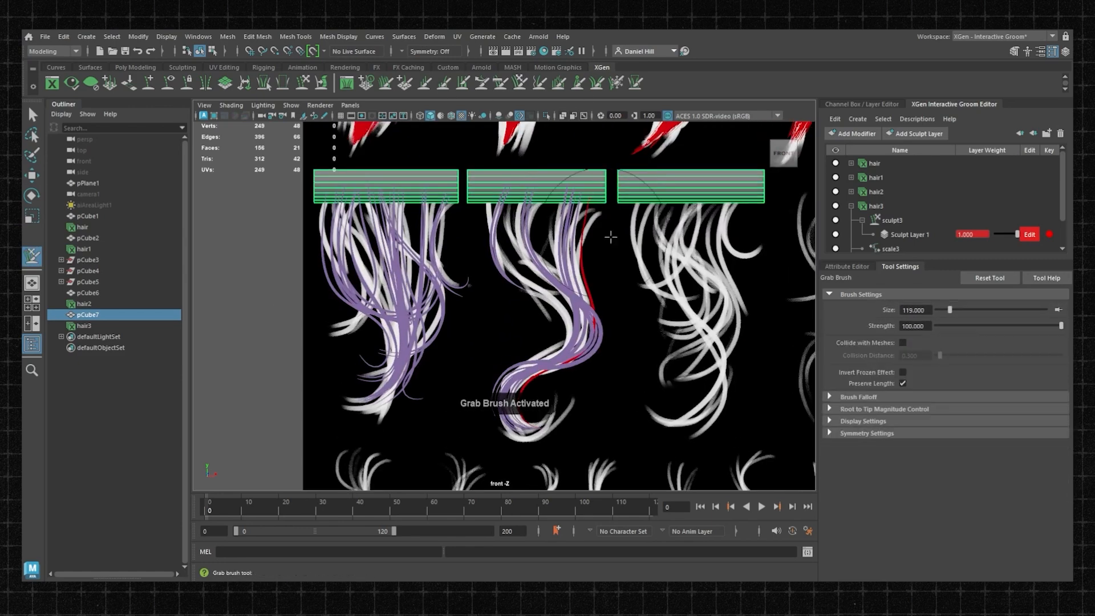
pyautogui.click(616, 82)
pyautogui.moveTo(570, 257); pyautogui.dragTo(547, 371)
# Step: Add strands on the left side of the second clump and shape them to the S-curve with the Comb and Grab brushes
pyautogui.click(404, 83)
pyautogui.click(476, 199)
pyautogui.click(500, 83)
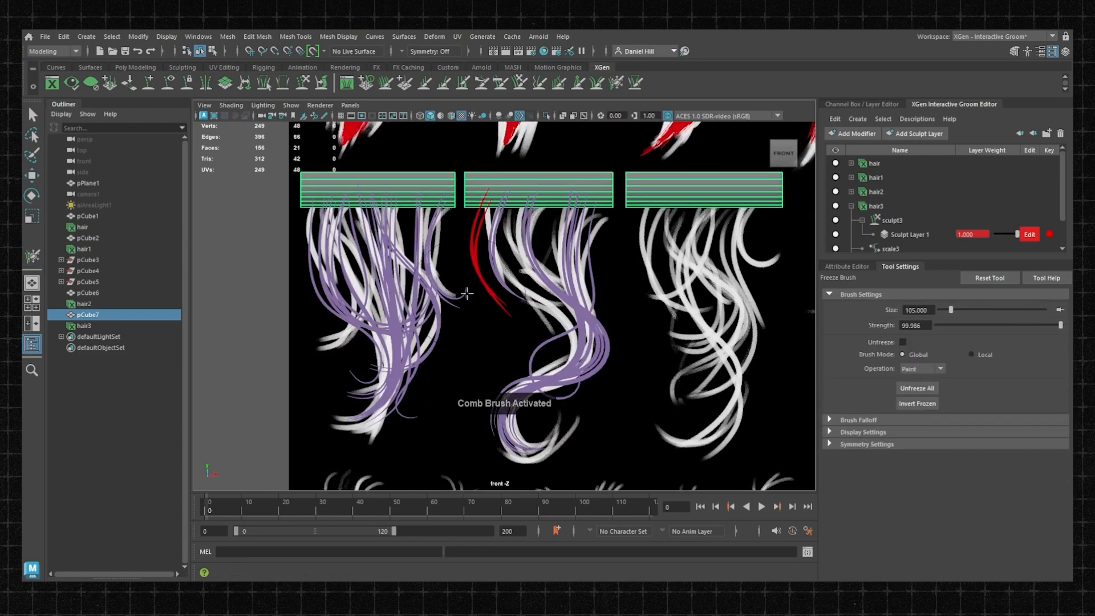
pyautogui.click(404, 83)
pyautogui.click(520, 83)
pyautogui.moveTo(533, 417)
pyautogui.keyDown('alt'); pyautogui.mouseDown(button='middle')
pyautogui.moveTo(574, 300)
pyautogui.moveTo(548, 388)
pyautogui.mouseUp(button='middle'); pyautogui.keyUp('alt')
pyautogui.moveTo(551, 285); pyautogui.dragTo(593, 302)
pyautogui.scroll(1, 562, 297)
pyautogui.keyDown('alt'); pyautogui.moveTo(562, 297); pyautogui.dragTo(541, 338, button='middle'); pyautogui.keyUp('alt')
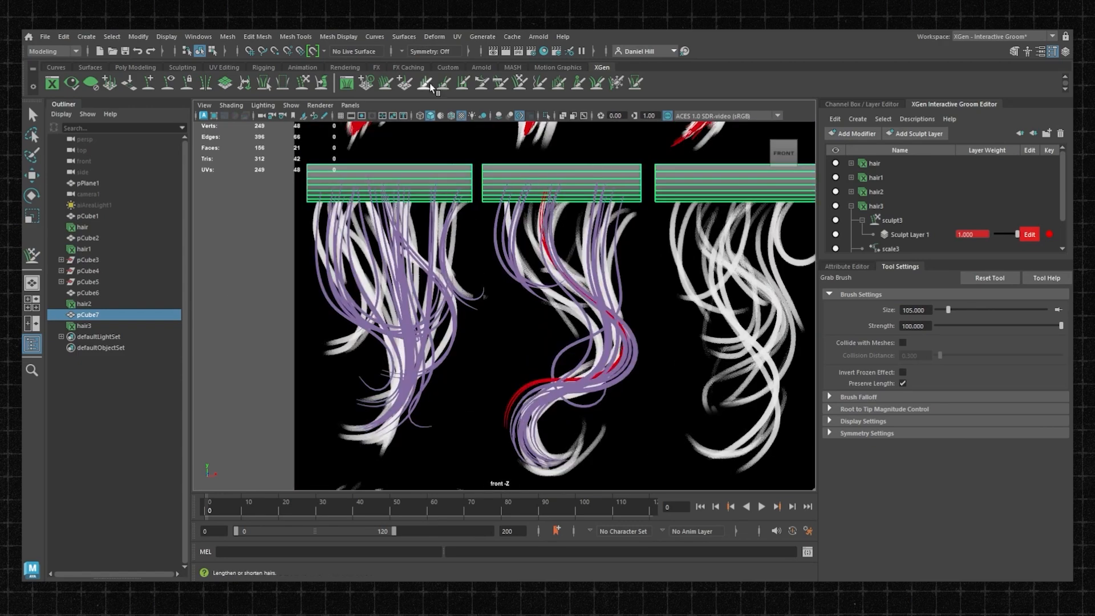
pyautogui.moveTo(581, 317); pyautogui.dragTo(606, 342)
# Step: Place a strand at the centre of the second root block and freeze it
pyautogui.click(404, 83)
pyautogui.keyDown('alt'); pyautogui.moveTo(548, 137); pyautogui.dragTo(550, 160, button='middle'); pyautogui.keyUp('alt')
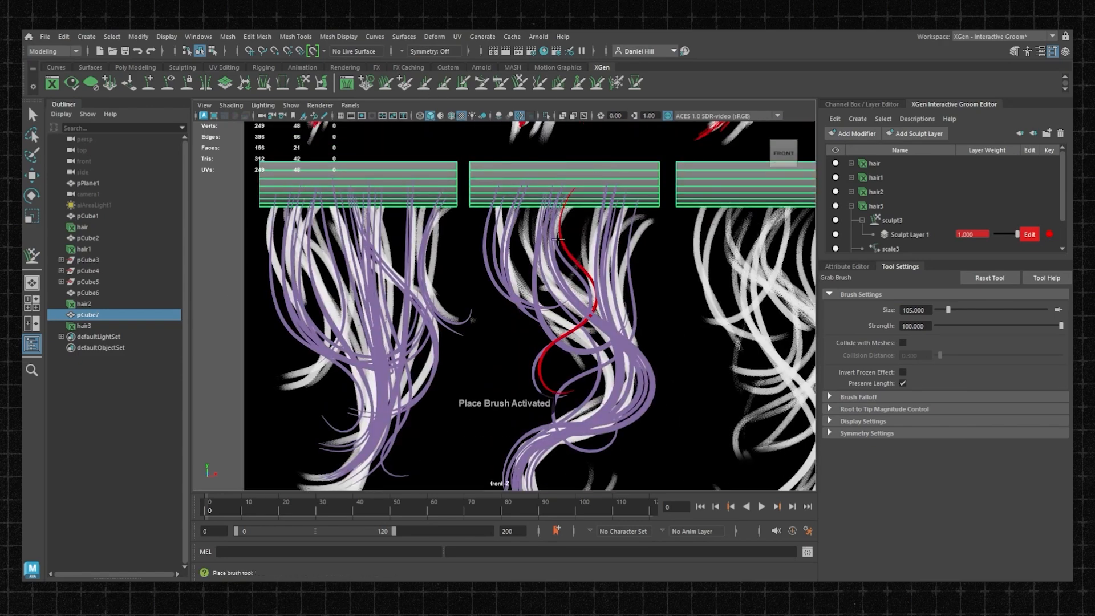
pyautogui.click(616, 83)
pyautogui.moveTo(570, 240); pyautogui.dragTo(559, 365)
# Step: Place the first strands on the third root block, comb them along the clump's main curve and freeze them
pyautogui.scroll(-6, 502, 274)
pyautogui.click(405, 83)
pyautogui.scroll(4, 534, 224)
pyautogui.keyDown('alt'); pyautogui.moveTo(534, 224); pyautogui.dragTo(546, 141, button='middle'); pyautogui.keyUp('alt')
pyautogui.click(547, 154)
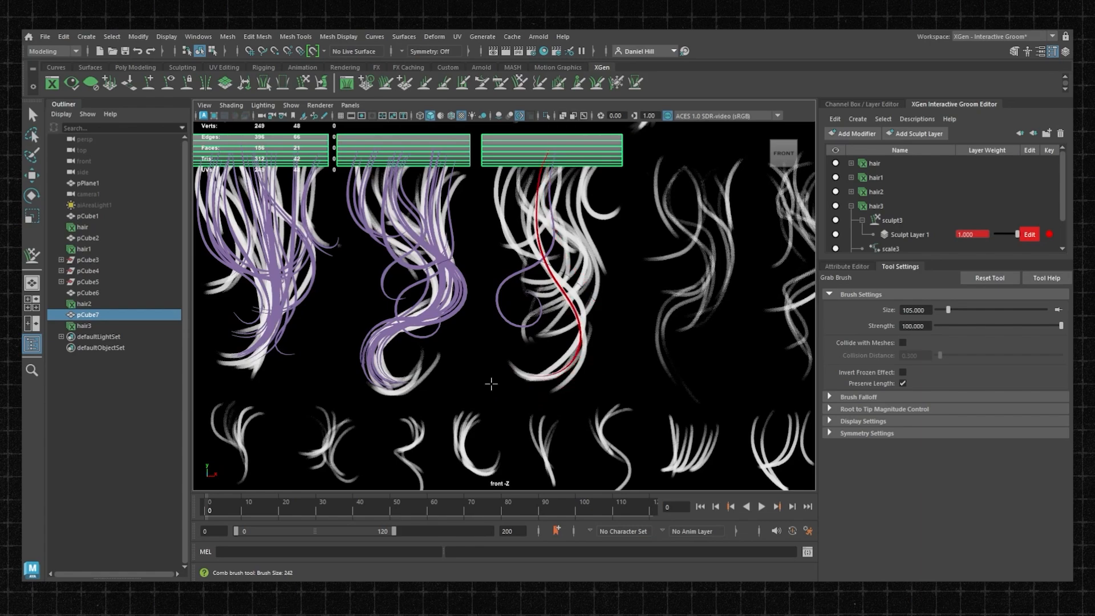
pyautogui.moveTo(485, 257); pyautogui.dragTo(536, 256)
pyautogui.scroll(1, 537, 228)
pyautogui.keyDown('alt'); pyautogui.moveTo(537, 229); pyautogui.dragTo(538, 265, button='middle'); pyautogui.keyUp('alt')
pyautogui.moveTo(547, 228); pyautogui.dragTo(559, 353)
# Step: Add strands at the third root block's right side, adjust their length, bend them left and freeze them
pyautogui.keyDown('alt'); pyautogui.moveTo(559, 257); pyautogui.dragTo(513, 257, button='middle'); pyautogui.keyUp('alt')
pyautogui.scroll(1, 559, 228)
pyautogui.click(560, 154)
pyautogui.click(425, 83)
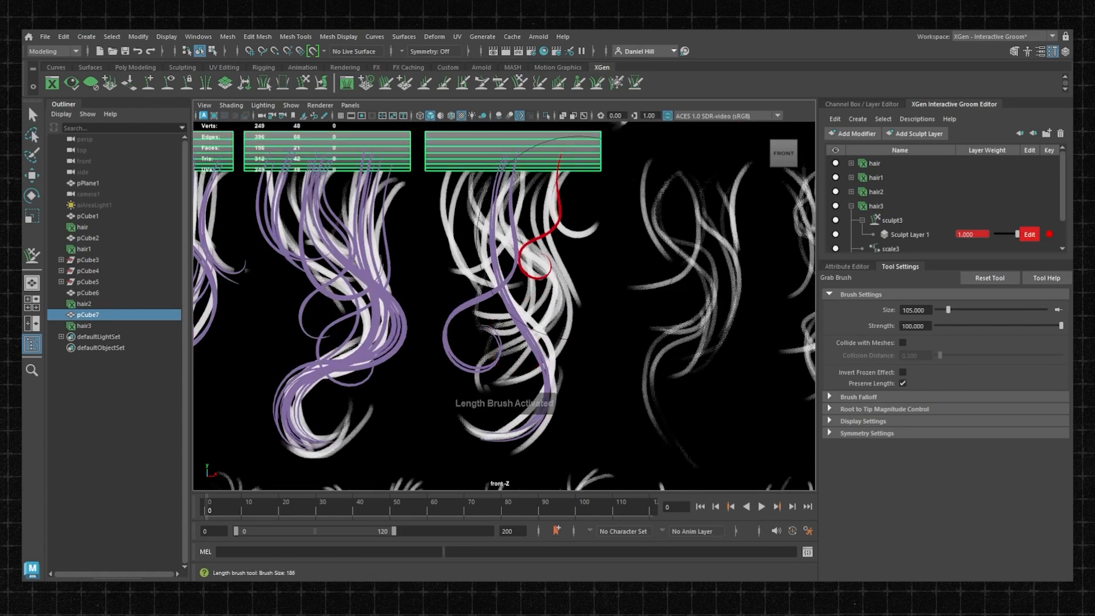
pyautogui.moveTo(550, 280); pyautogui.dragTo(514, 331)
pyautogui.click(616, 83)
pyautogui.click(405, 83)
# Step: Place additional strands across the third clump, sculpt them into crossing curls and freeze them
pyautogui.click(496, 177)
pyautogui.click(482, 82)
pyautogui.moveTo(582, 285); pyautogui.dragTo(547, 343)
pyautogui.click(616, 82)
pyautogui.moveTo(433, 285)
pyautogui.keyDown('alt'); pyautogui.mouseDown(button='right')
pyautogui.moveTo(205, 278)
pyautogui.moveTo(354, 278)
pyautogui.mouseUp(button='right'); pyautogui.keyUp('alt')
pyautogui.click(562, 165)
pyautogui.moveTo(562, 196); pyautogui.dragTo(547, 192)
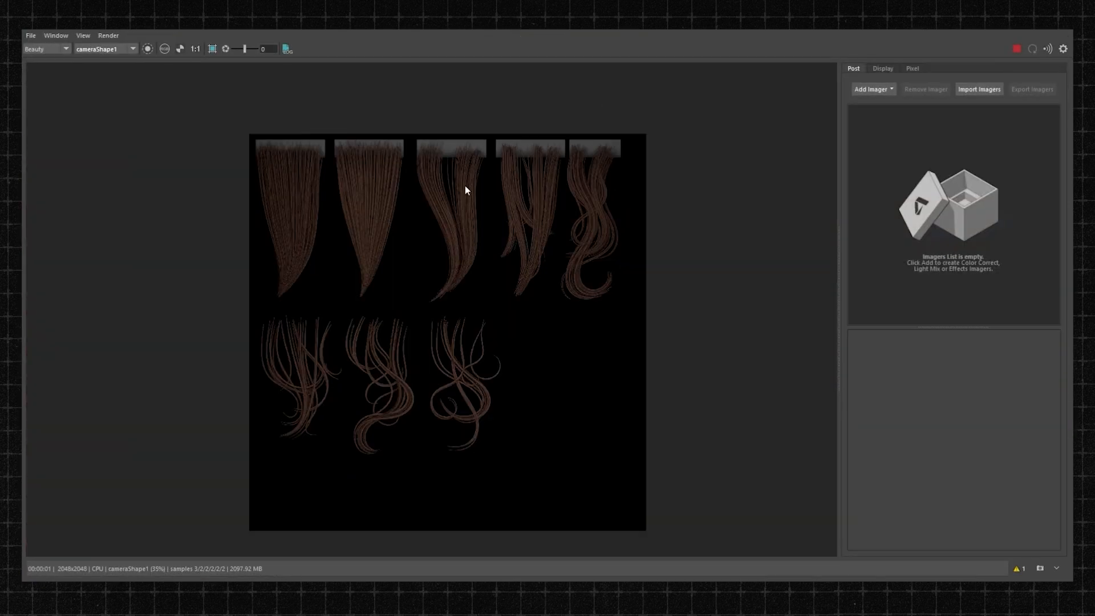
# Step: Review the Arnold render of the groomed clumps and unhide the hidden reference plane
pyautogui.scroll(3, 350, 323)
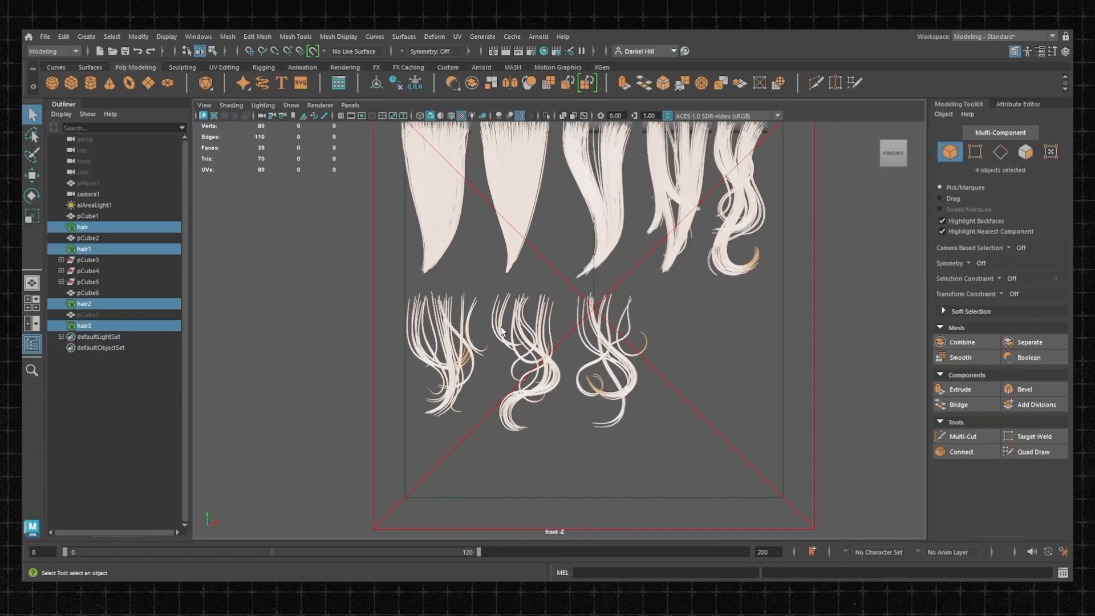
pyautogui.hotkey('ctrl', 'shift', 'h')
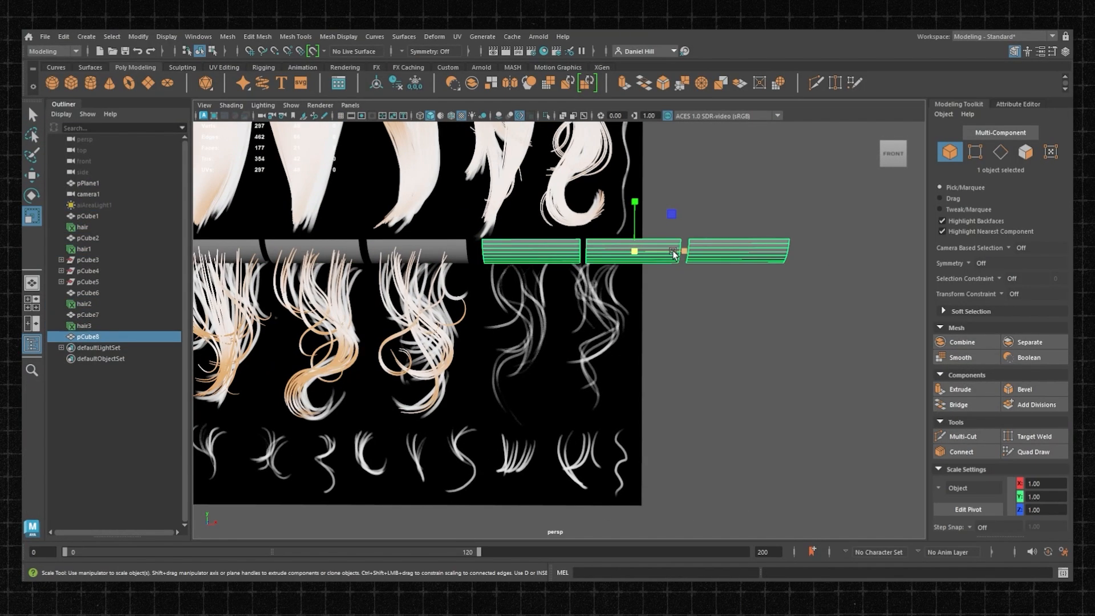
# Step: Narrow the pCube8 root blocks to fit the fourth and fifth clumps, and duplicate them for the row of short clumps
pyautogui.moveTo(673, 252); pyautogui.dragTo(662, 252)
pyautogui.hotkey('ctrl', 'd')
pyautogui.press('w')
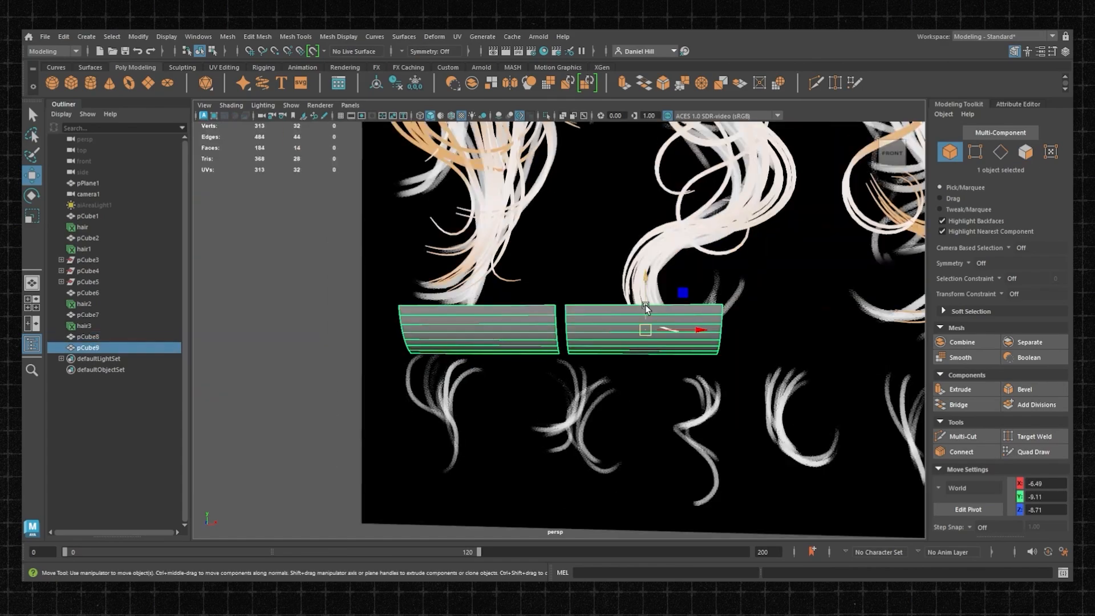
# Step: Narrow the root block over the third short clump and duplicate blocks along the third row to cover the remaining short clumps
pyautogui.moveTo(697, 329); pyautogui.dragTo(591, 332)
pyautogui.keyDown('alt'); pyautogui.moveTo(592, 332); pyautogui.dragTo(472, 315, button='middle'); pyautogui.keyUp('alt')
pyautogui.hotkey('ctrl', 'd')
pyautogui.doubleClick(415, 311)
pyautogui.moveTo(469, 310); pyautogui.dragTo(491, 310)
pyautogui.scroll(-3, 491, 311)
pyautogui.hotkey('ctrl', 'd')
pyautogui.moveTo(394, 307)
pyautogui.mouseDown()
pyautogui.moveTo(726, 295)
pyautogui.moveTo(679, 297)
pyautogui.mouseUp()
# Step: Duplicate the last short root block and move the copy up to the top row, above the lone strand
pyautogui.hotkey('ctrl', 'd')
pyautogui.moveTo(540, 365); pyautogui.dragTo(540, 137)
pyautogui.scroll(-5, 574, 166)
pyautogui.click(587, 375)
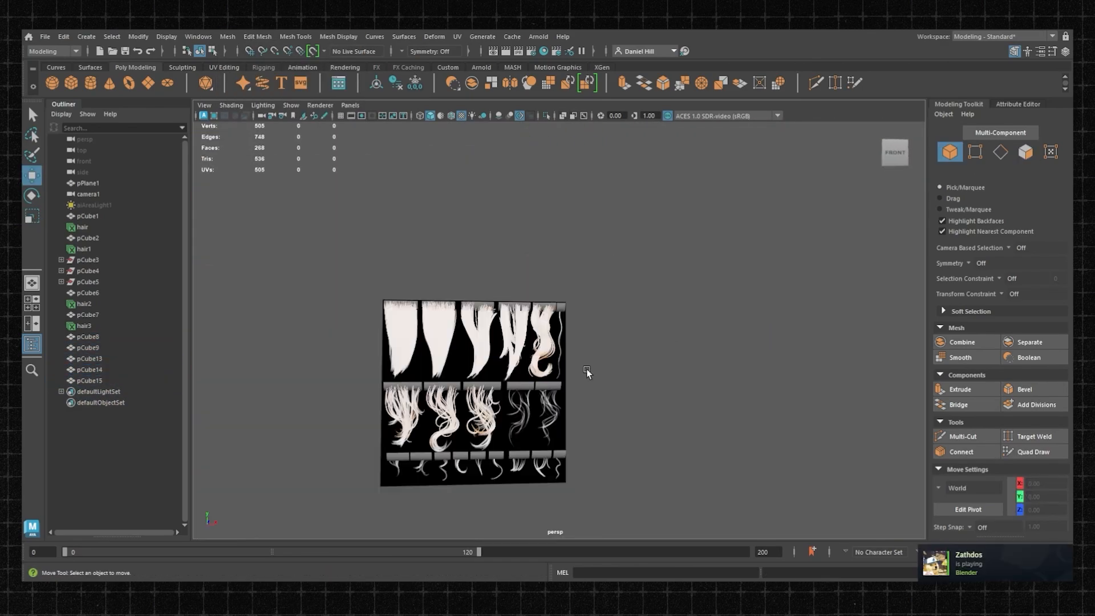
# Step: Combine the new second-row, third-row and lone-strand root blocks into one mesh and save the scene
pyautogui.scroll(5, 587, 374)
pyautogui.keyDown('shift'); pyautogui.click(562, 293); pyautogui.keyUp('shift')
pyautogui.click(962, 342)
pyautogui.hotkey('ctrl', 's')
# Step: Select the root faces of the combined blocks, switch to the XGen - Interactive Groom workspace and create groom splines on them
pyautogui.scroll(5, 605, 286)
pyautogui.moveTo(702, 245); pyautogui.dragTo(694, 246)
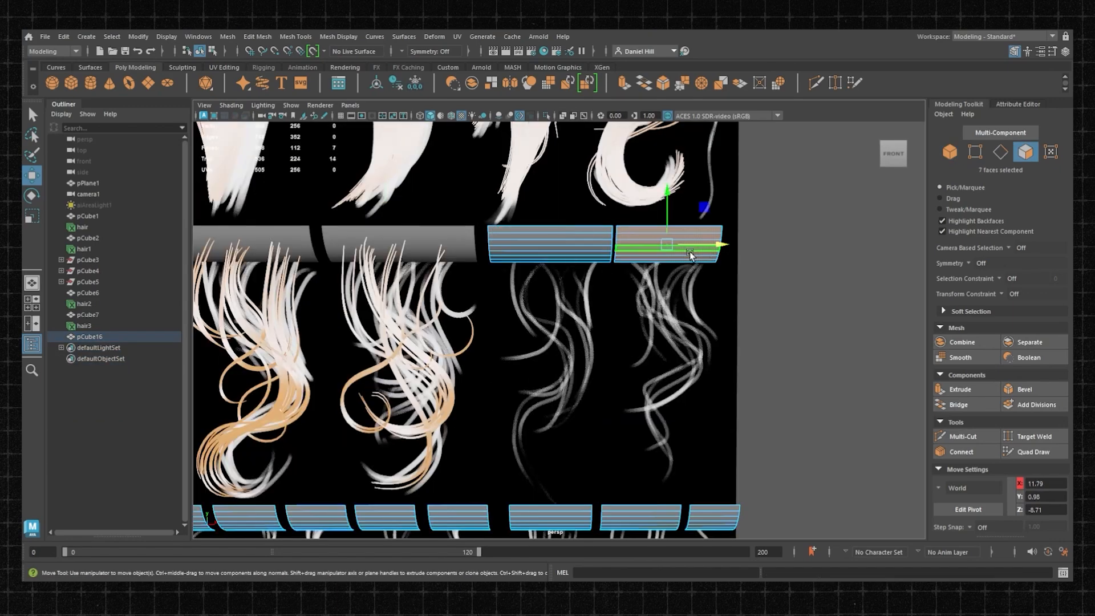
pyautogui.scroll(-5, 673, 166)
pyautogui.click(672, 166)
pyautogui.click(1003, 37)
pyautogui.click(987, 122)
pyautogui.click(857, 119)
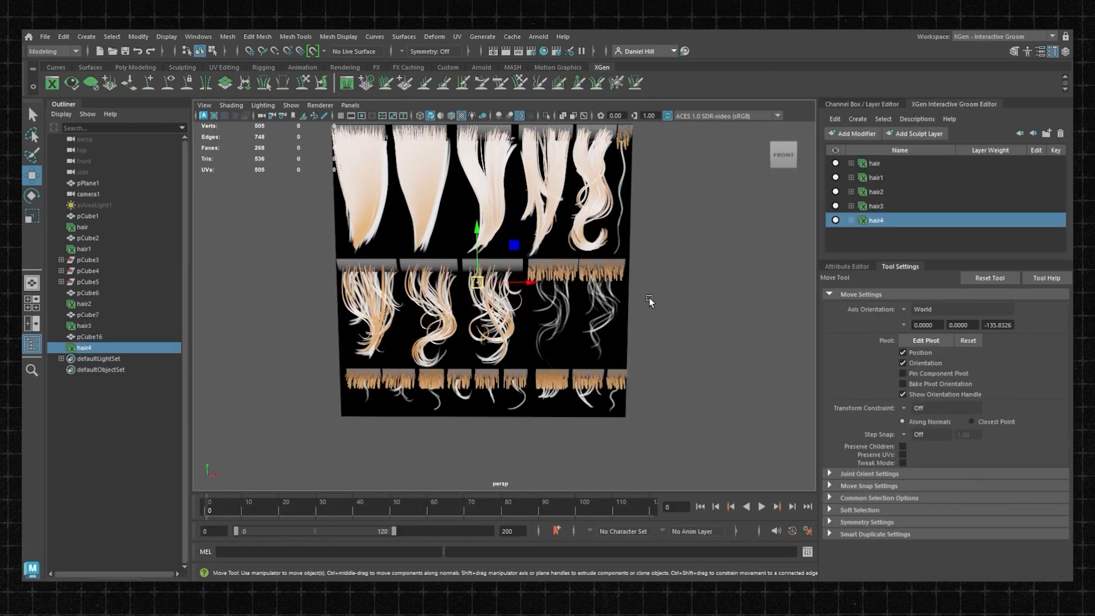
# Step: Remove all generated hairs of hair4 with the Density brush and show the textured reference in the front view
pyautogui.click(386, 83)
pyautogui.scroll(5, 503, 342)
pyautogui.keyDown('ctrl'); pyautogui.moveTo(422, 305); pyautogui.dragTo(788, 305); pyautogui.keyUp('ctrl')
pyautogui.scroll(-5, 503, 305)
pyautogui.click(876, 178)
pyautogui.press('space')
pyautogui.press('space')
pyautogui.press('6')
pyautogui.scroll(5, 414, 380)
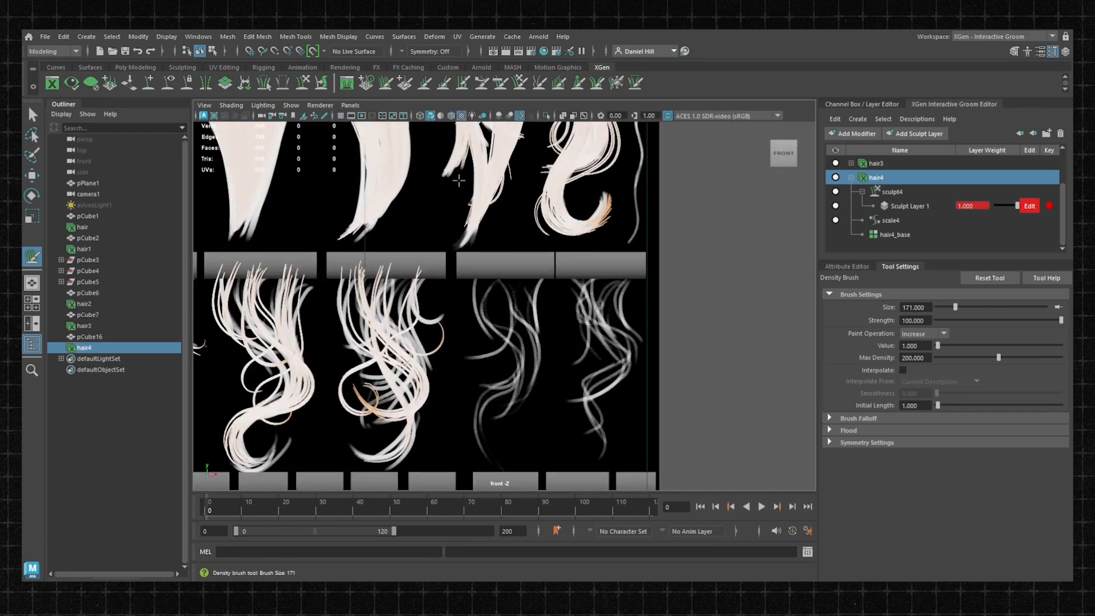
# Step: Place a first hair4 strand at the fourth second-row root block, adjust its length and comb it along the reference
pyautogui.click(405, 82)
pyautogui.press('q')
pyautogui.keyDown('ctrl'); pyautogui.click(84, 326); pyautogui.keyUp('ctrl')
pyautogui.click(83, 347)
pyautogui.click(501, 83)
pyautogui.click(425, 85)
pyautogui.scroll(2, 479, 320)
pyautogui.moveTo(478, 256); pyautogui.dragTo(475, 314)
pyautogui.click(405, 83)
pyautogui.click(501, 83)
# Step: Open the hair4_base attributes and set the CV count to 50
pyautogui.click(847, 267)
pyautogui.click(877, 178)
pyautogui.click(895, 234)
pyautogui.scroll(3, 479, 285)
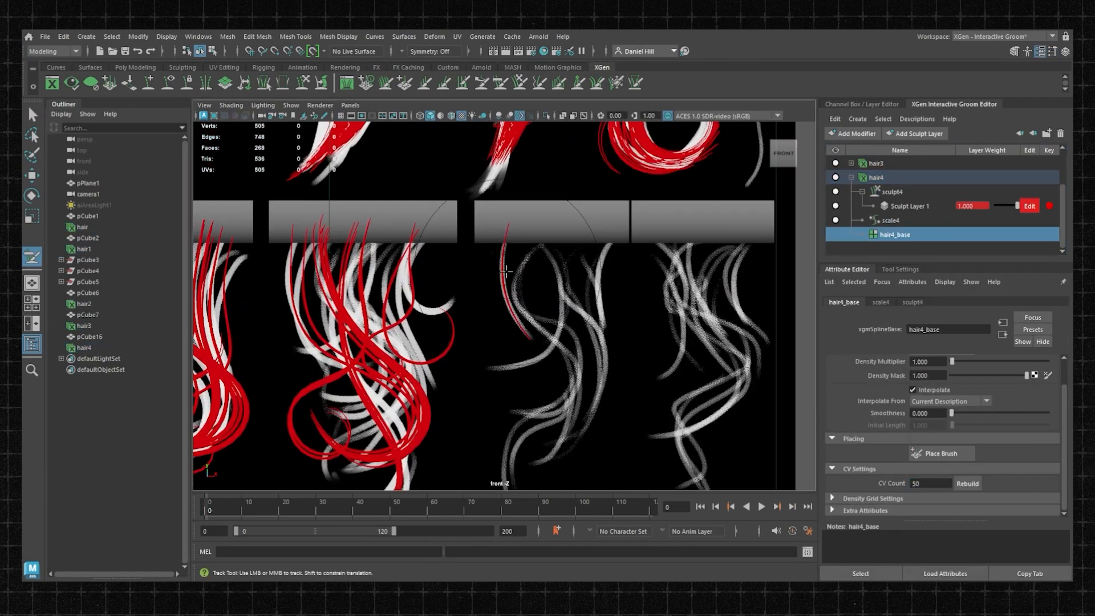
# Step: Add a strand near the right end of the fourth root block, adjust its length and comb it into shape
pyautogui.click(405, 83)
pyautogui.click(425, 83)
pyautogui.click(405, 83)
pyautogui.click(608, 230)
pyautogui.click(425, 82)
pyautogui.scroll(1, 514, 285)
pyautogui.scroll(-3, 475, 232)
pyautogui.moveTo(548, 273); pyautogui.dragTo(514, 269)
pyautogui.click(501, 82)
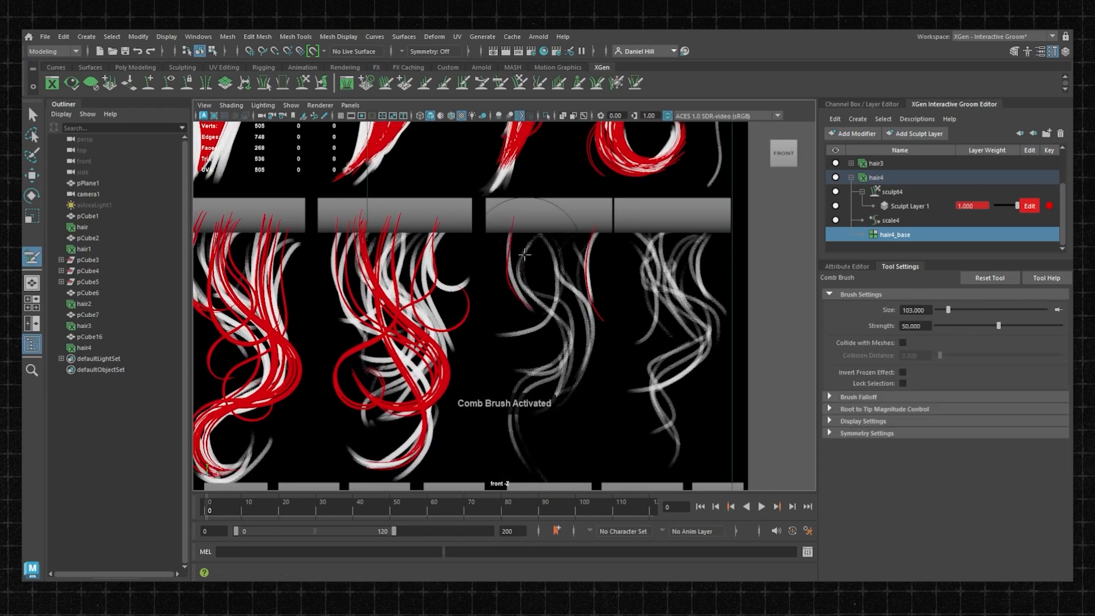
# Step: Place strands in the middle of the fourth clump, bend them left along the reference and freeze them
pyautogui.click(405, 83)
pyautogui.click(425, 83)
pyautogui.click(501, 83)
pyautogui.click(405, 82)
pyautogui.click(501, 83)
pyautogui.click(616, 82)
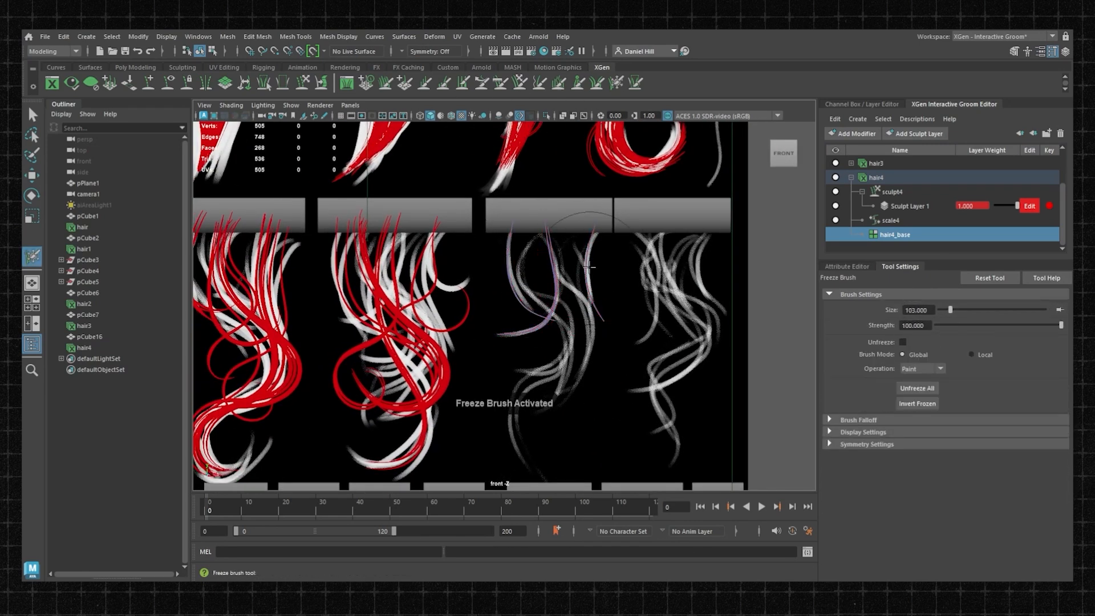
# Step: Add further strands to the fourth clump, lengthen them and comb them into the long lower curl
pyautogui.click(405, 83)
pyautogui.click(425, 83)
pyautogui.click(501, 83)
pyautogui.moveTo(570, 296)
pyautogui.mouseDown()
pyautogui.moveTo(540, 308)
pyautogui.moveTo(593, 322)
pyautogui.mouseUp()
pyautogui.click(429, 87)
pyautogui.click(501, 83)
pyautogui.keyDown('alt'); pyautogui.moveTo(548, 400); pyautogui.dragTo(559, 332, button='middle'); pyautogui.keyUp('alt')
pyautogui.moveTo(582, 342); pyautogui.dragTo(546, 353)
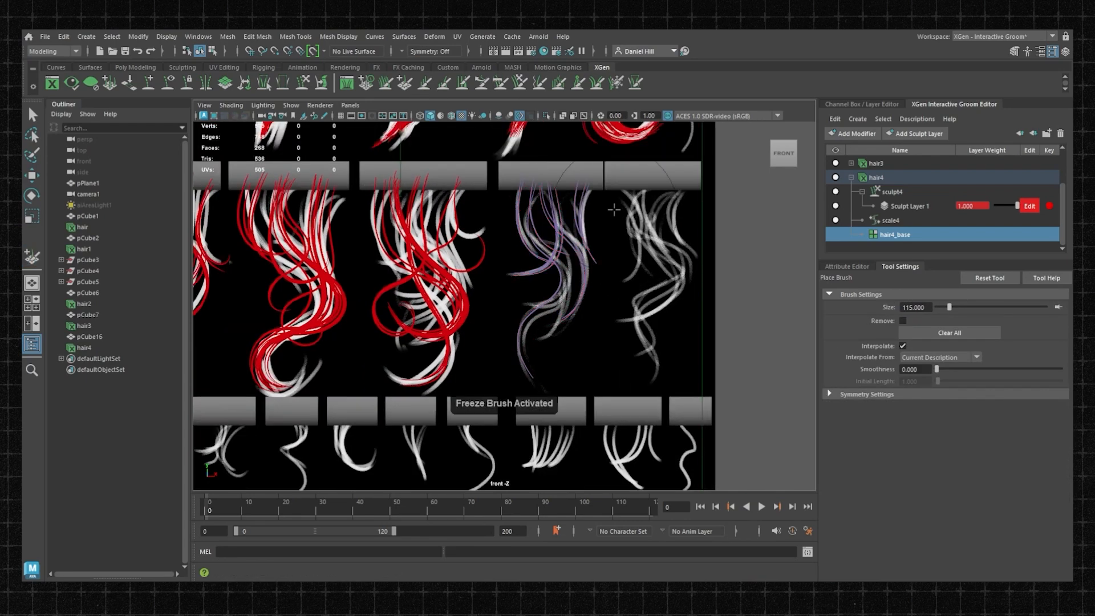
# Step: Fill the middle and right of the fourth clump with more strands, sculpt them into crossing curves and freeze them
pyautogui.click(429, 86)
pyautogui.click(426, 86)
pyautogui.click(573, 157)
pyautogui.click(501, 82)
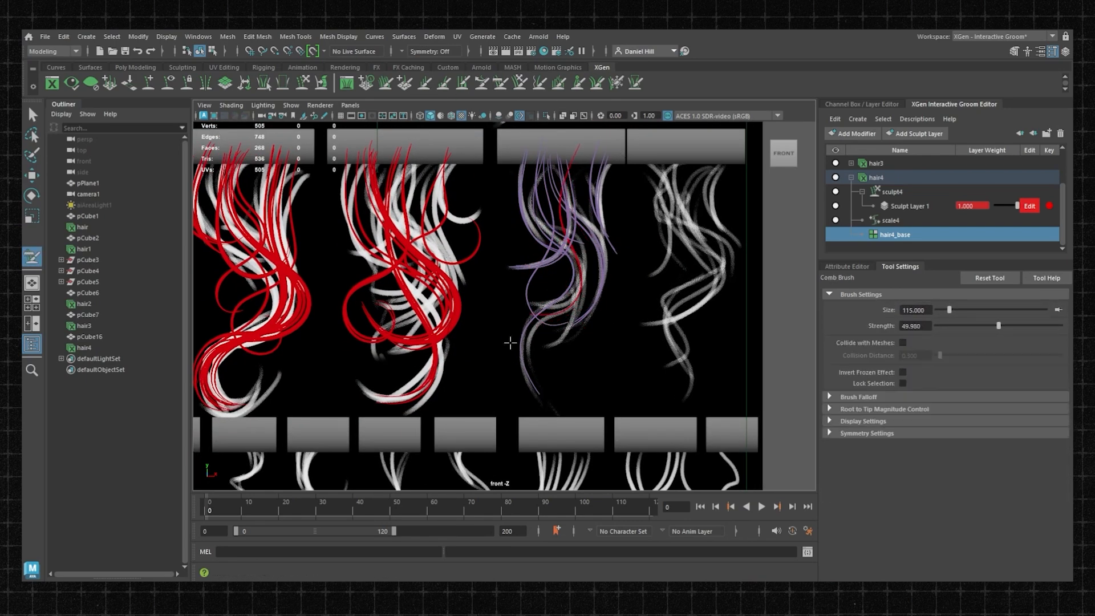
pyautogui.scroll(2, 547, 320)
pyautogui.click(426, 86)
pyautogui.keyDown('alt'); pyautogui.moveTo(576, 297); pyautogui.dragTo(571, 332, button='middle'); pyautogui.keyUp('alt')
pyautogui.click(591, 167)
pyautogui.click(501, 83)
pyautogui.click(616, 83)
pyautogui.scroll(-4, 489, 245)
pyautogui.scroll(3, 571, 245)
# Step: Place strands on the left and right of the fifth clump, comb them into its wavy outline and freeze them
pyautogui.click(405, 83)
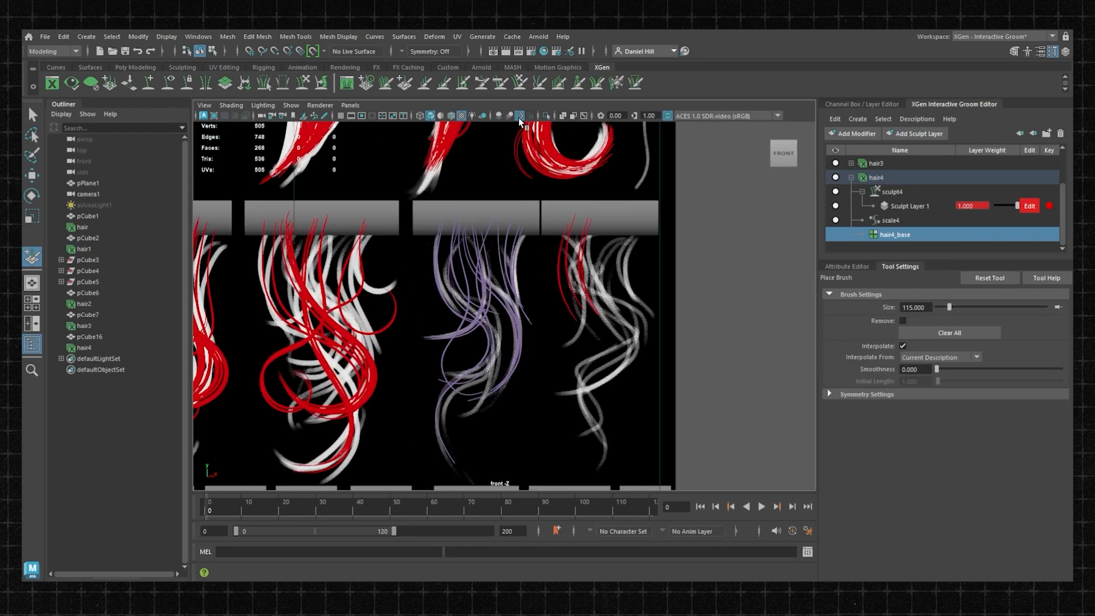
pyautogui.click(562, 174)
pyautogui.click(501, 83)
pyautogui.click(405, 83)
pyautogui.click(620, 170)
pyautogui.click(501, 82)
pyautogui.moveTo(662, 297); pyautogui.dragTo(633, 274)
pyautogui.click(616, 82)
pyautogui.scroll(-2, 571, 246)
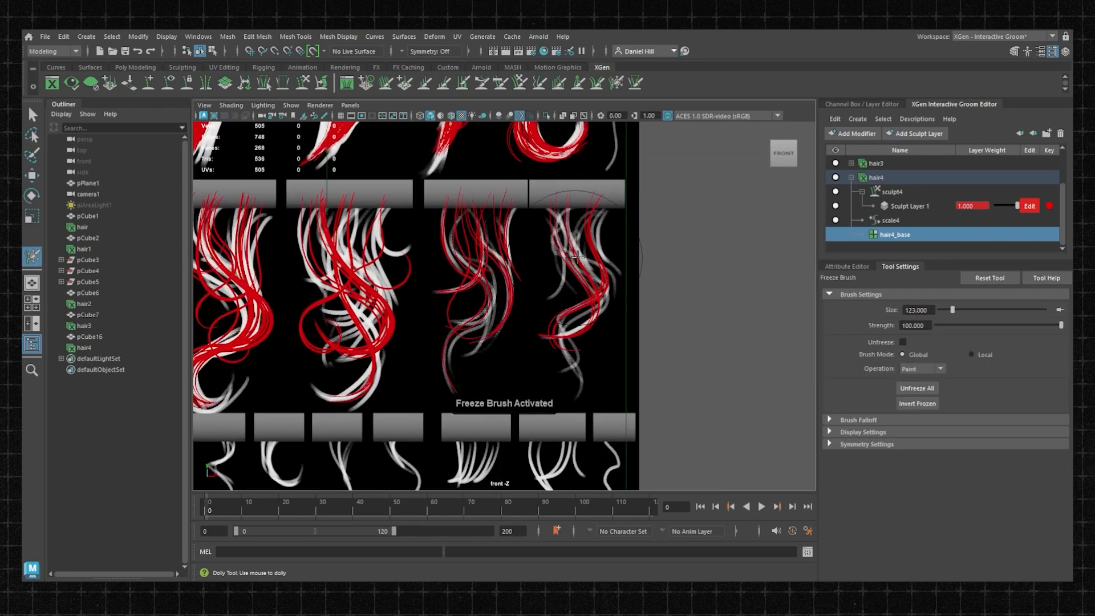
# Step: Add more strands near the left of the fifth root block, comb them toward the right and freeze them
pyautogui.scroll(1, 570, 245)
pyautogui.click(405, 83)
pyautogui.click(571, 183)
pyautogui.click(501, 82)
pyautogui.moveTo(547, 271); pyautogui.dragTo(582, 274)
pyautogui.click(616, 83)
pyautogui.moveTo(635, 244); pyautogui.dragTo(576, 245)
# Step: Place long strands in the centre of the fifth clump, comb them down the reference and adjust their length
pyautogui.click(519, 85)
pyautogui.click(501, 83)
pyautogui.scroll(2, 582, 246)
pyautogui.click(405, 83)
pyautogui.click(581, 150)
pyautogui.click(501, 83)
pyautogui.keyDown('alt'); pyautogui.moveTo(593, 286); pyautogui.dragTo(612, 207, button='middle'); pyautogui.keyUp('alt')
pyautogui.moveTo(656, 373); pyautogui.dragTo(613, 342)
pyautogui.click(425, 82)
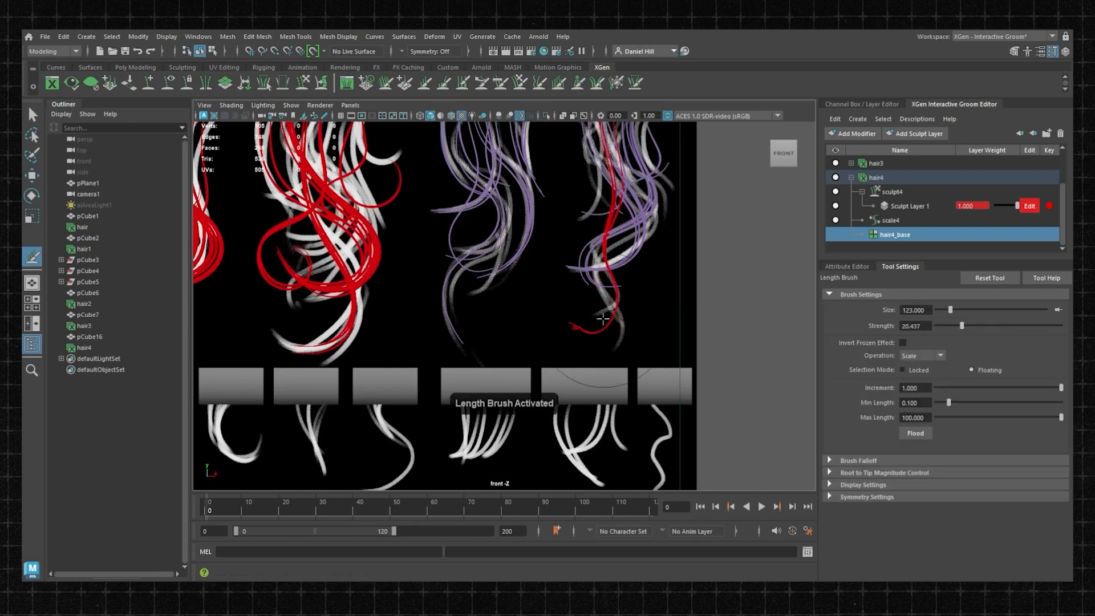
# Step: Refine the tips of the fifth clump's long central strands with the Comb brush and freeze them
pyautogui.click(501, 83)
pyautogui.keyDown('alt'); pyautogui.moveTo(599, 228); pyautogui.dragTo(588, 285, button='middle'); pyautogui.keyUp('alt')
pyautogui.click(617, 82)
pyautogui.keyDown('alt'); pyautogui.moveTo(616, 232); pyautogui.dragTo(547, 233, button='right'); pyautogui.keyUp('alt')
pyautogui.moveTo(547, 233); pyautogui.dragTo(482, 245)
# Step: Place a strand under the top row's last root block, match its length and waves to the reference, then unfreeze all hairs
pyautogui.keyDown('alt'); pyautogui.moveTo(570, 188); pyautogui.dragTo(570, 394, button='middle'); pyautogui.keyUp('alt')
pyautogui.click(405, 83)
pyautogui.click(587, 209)
pyautogui.click(501, 83)
pyautogui.keyDown('alt'); pyautogui.moveTo(588, 320); pyautogui.dragTo(602, 234, button='middle'); pyautogui.keyUp('alt')
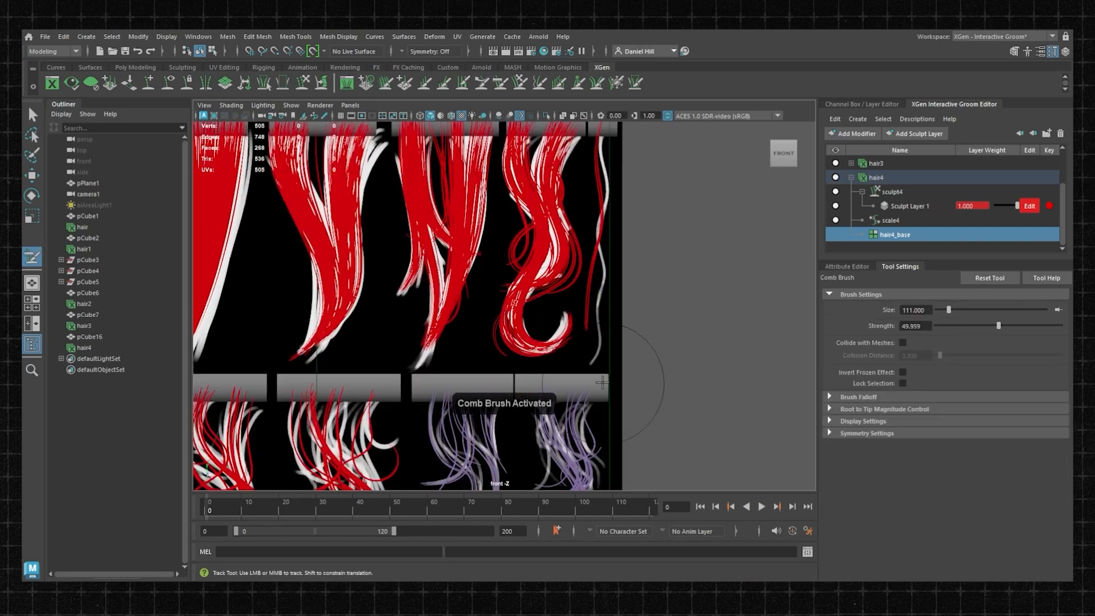
pyautogui.click(424, 83)
pyautogui.click(501, 83)
pyautogui.click(616, 83)
pyautogui.click(917, 388)
# Step: Review the groomed clumps in the top two rows and the empty root blocks of the short row against the reference
pyautogui.keyDown('alt'); pyautogui.moveTo(547, 365); pyautogui.dragTo(457, 365, button='right'); pyautogui.keyUp('alt')
pyautogui.keyDown('alt'); pyautogui.moveTo(445, 473); pyautogui.dragTo(513, 407, button='middle'); pyautogui.keyUp('alt')
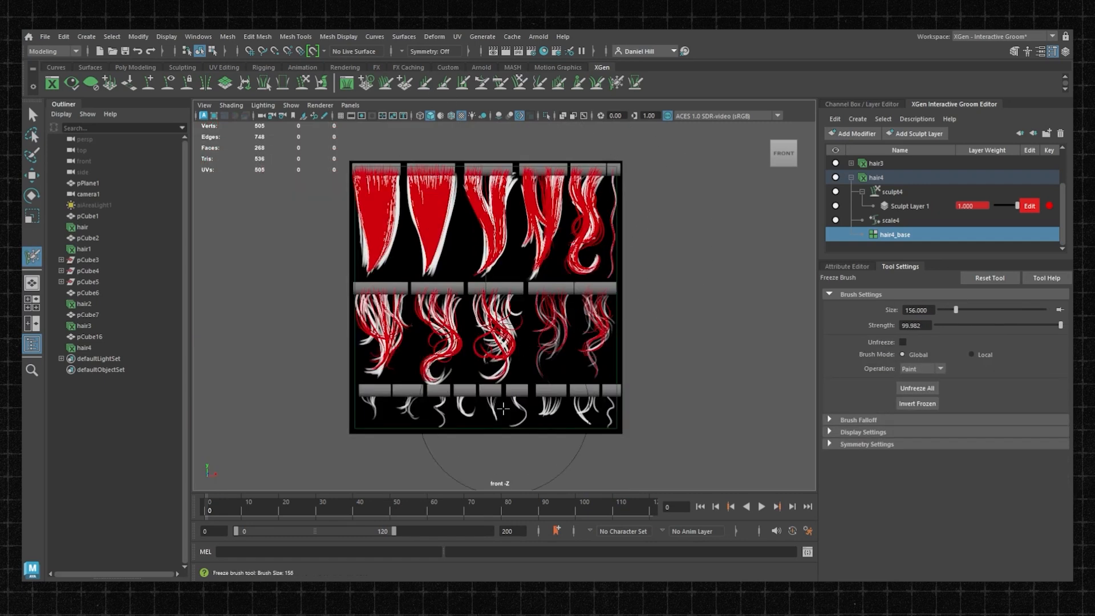
pyautogui.keyDown('alt'); pyautogui.moveTo(502, 408); pyautogui.dragTo(539, 269, button='right'); pyautogui.keyUp('alt')
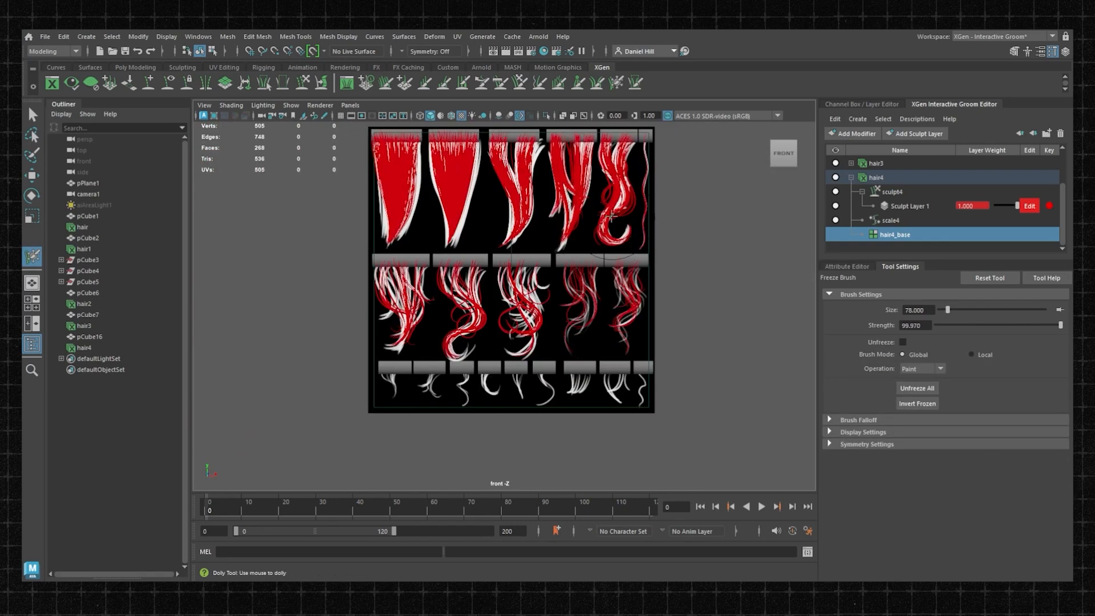
pyautogui.keyDown('alt'); pyautogui.moveTo(570, 308); pyautogui.dragTo(491, 461, button='right'); pyautogui.keyUp('alt')
pyautogui.keyDown('alt'); pyautogui.moveTo(491, 464); pyautogui.dragTo(472, 377, button='middle'); pyautogui.keyUp('alt')
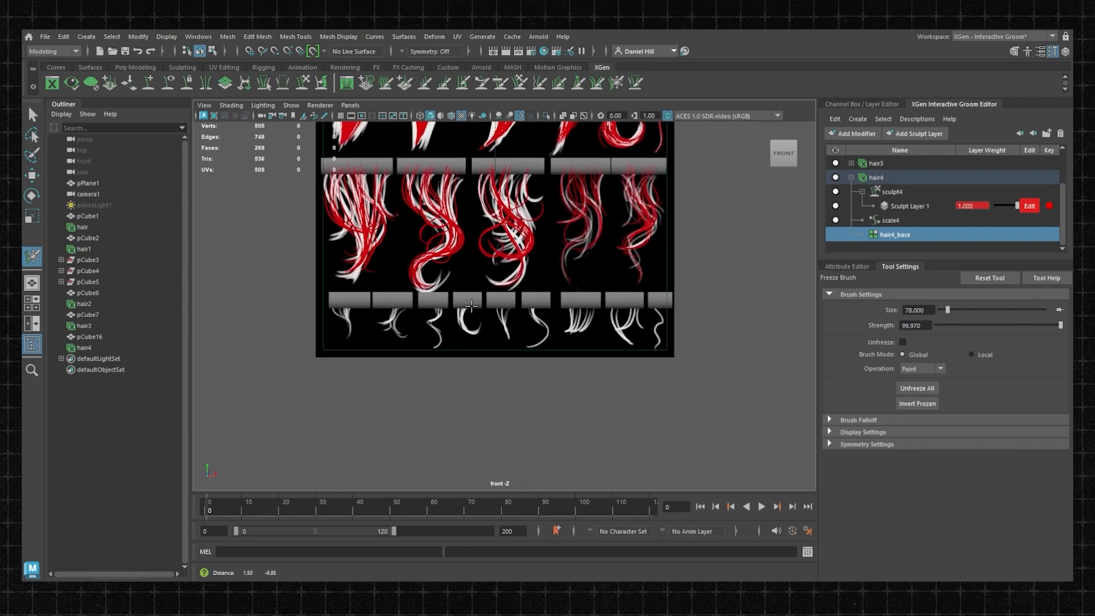
pyautogui.keyDown('alt'); pyautogui.moveTo(434, 308); pyautogui.dragTo(462, 310, button='right'); pyautogui.keyUp('alt')
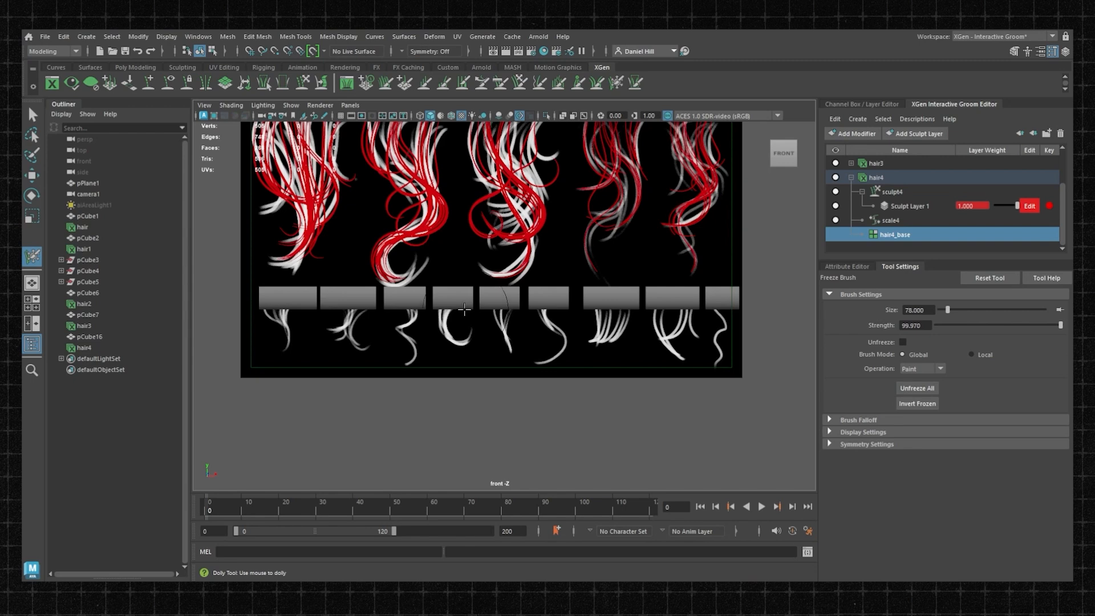
pyautogui.keyDown('alt'); pyautogui.moveTo(465, 309); pyautogui.dragTo(459, 270, button='right'); pyautogui.keyUp('alt')
pyautogui.keyDown('alt'); pyautogui.moveTo(459, 269); pyautogui.dragTo(474, 395, button='middle'); pyautogui.keyUp('alt')
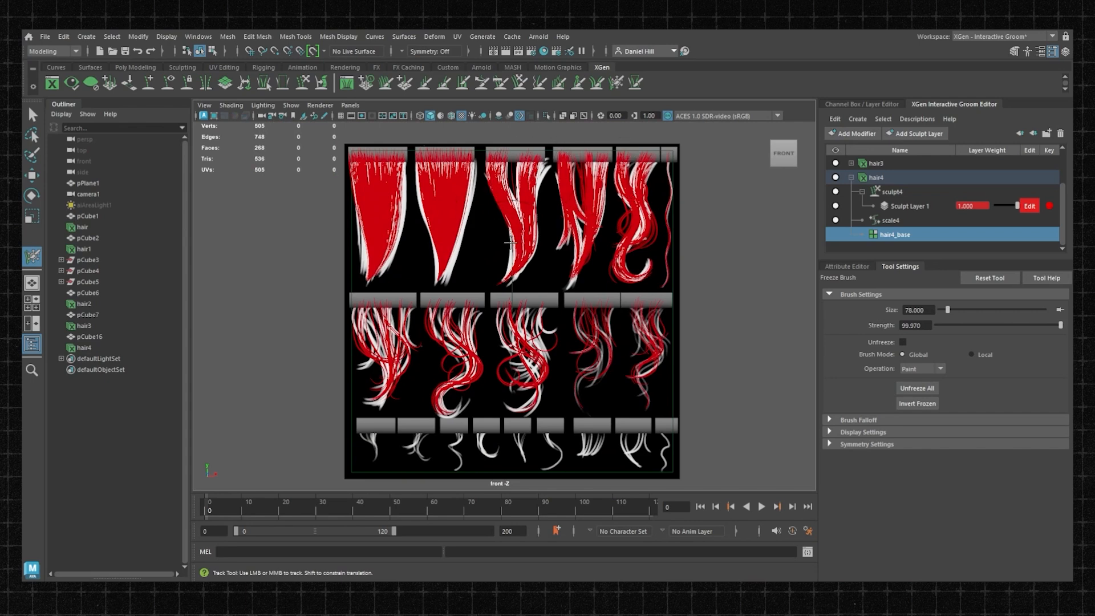
pyautogui.keyDown('alt'); pyautogui.moveTo(570, 250); pyautogui.dragTo(518, 225, button='middle'); pyautogui.keyUp('alt')
pyautogui.keyDown('alt'); pyautogui.moveTo(518, 225); pyautogui.dragTo(395, 282, button='right'); pyautogui.keyUp('alt')
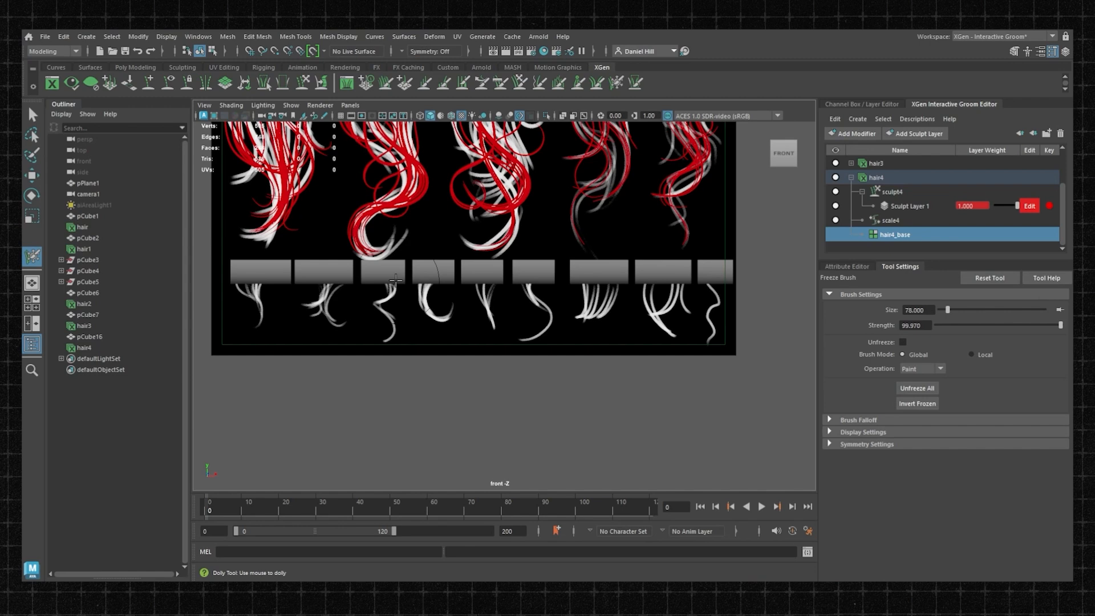
pyautogui.keyDown('alt'); pyautogui.moveTo(416, 235); pyautogui.dragTo(429, 251, button='right'); pyautogui.keyUp('alt')
pyautogui.keyDown('alt'); pyautogui.moveTo(429, 251); pyautogui.dragTo(445, 363, button='middle'); pyautogui.keyUp('alt')
pyautogui.moveTo(445, 362)
pyautogui.keyDown('alt'); pyautogui.mouseDown(button='right')
pyautogui.moveTo(463, 328)
pyautogui.moveTo(441, 360)
pyautogui.mouseUp(button='right'); pyautogui.keyUp('alt')
pyautogui.keyDown('alt'); pyautogui.moveTo(441, 359); pyautogui.dragTo(528, 249, button='middle'); pyautogui.keyUp('alt')
pyautogui.keyDown('alt'); pyautogui.moveTo(527, 249); pyautogui.dragTo(471, 276, button='right'); pyautogui.keyUp('alt')
pyautogui.keyDown('alt'); pyautogui.moveTo(332, 197); pyautogui.dragTo(438, 259, button='middle'); pyautogui.keyUp('alt')
pyautogui.keyDown('alt'); pyautogui.moveTo(437, 259); pyautogui.dragTo(410, 274, button='right'); pyautogui.keyUp('alt')
pyautogui.keyDown('alt'); pyautogui.moveTo(409, 274); pyautogui.dragTo(457, 267, button='middle'); pyautogui.keyUp('alt')
pyautogui.keyDown('alt'); pyautogui.moveTo(457, 267); pyautogui.dragTo(576, 178, button='right'); pyautogui.keyUp('alt')
pyautogui.keyDown('alt'); pyautogui.moveTo(577, 177); pyautogui.dragTo(406, 278, button='middle'); pyautogui.keyUp('alt')
pyautogui.keyDown('alt'); pyautogui.moveTo(406, 278); pyautogui.dragTo(445, 250, button='right'); pyautogui.keyUp('alt')
pyautogui.keyDown('alt'); pyautogui.moveTo(445, 250); pyautogui.dragTo(456, 297, button='middle'); pyautogui.keyUp('alt')
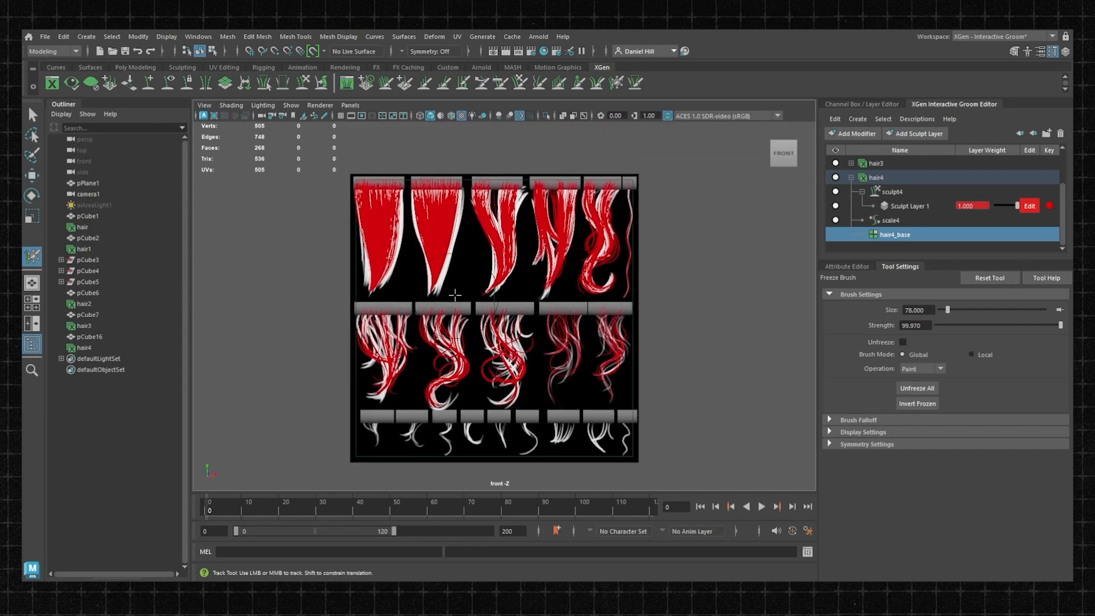
pyautogui.keyDown('alt'); pyautogui.moveTo(456, 296); pyautogui.dragTo(451, 307, button='right'); pyautogui.keyUp('alt')
pyautogui.keyDown('alt'); pyautogui.moveTo(452, 307); pyautogui.dragTo(450, 282, button='middle'); pyautogui.keyUp('alt')
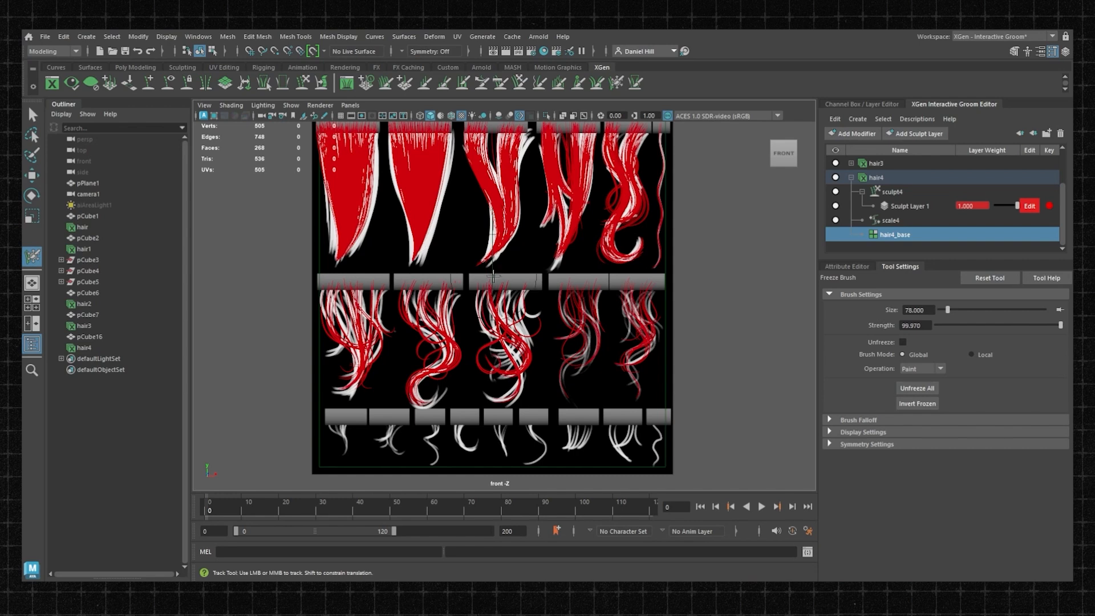
pyautogui.keyDown('alt'); pyautogui.moveTo(531, 332); pyautogui.dragTo(542, 311, button='right'); pyautogui.keyUp('alt')
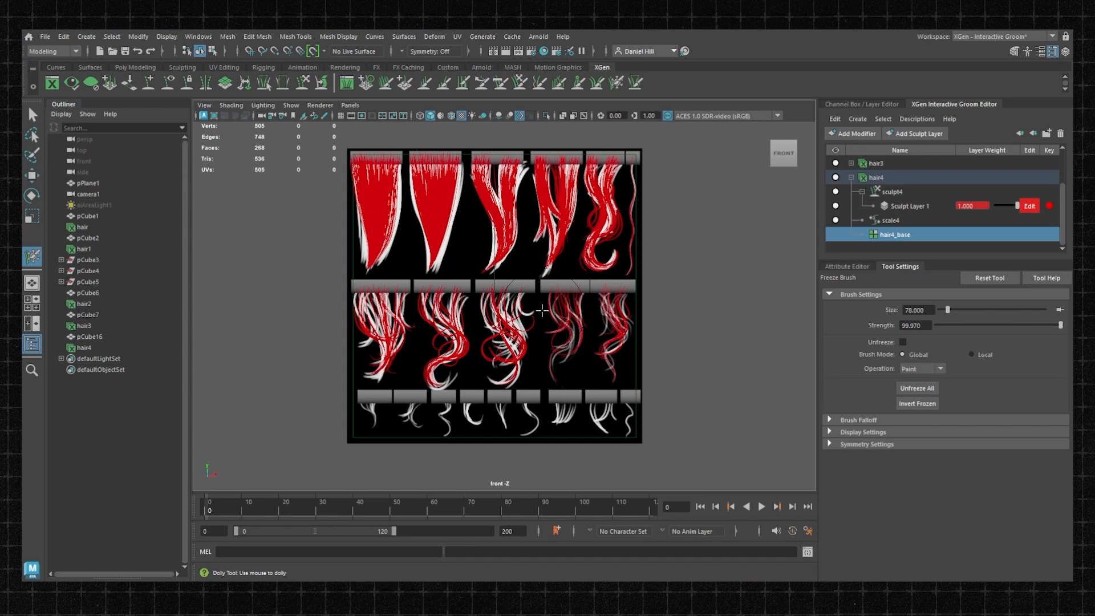
pyautogui.keyDown('alt'); pyautogui.moveTo(475, 261); pyautogui.dragTo(491, 235, button='middle'); pyautogui.keyUp('alt')
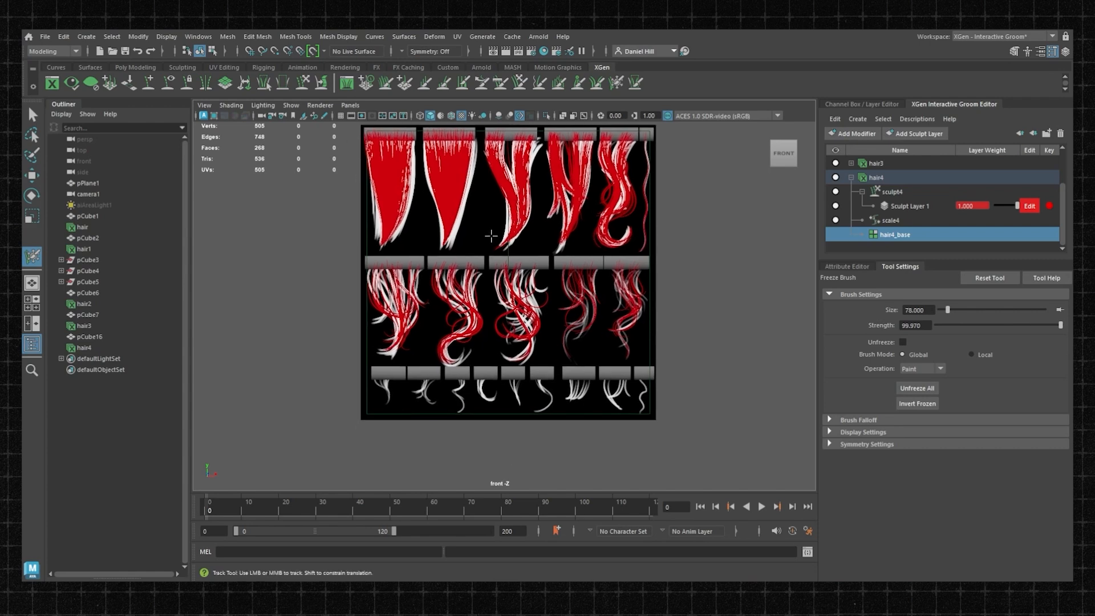
pyautogui.keyDown('alt'); pyautogui.moveTo(478, 290); pyautogui.dragTo(548, 250, button='right'); pyautogui.keyUp('alt')
pyautogui.scroll(-3, 547, 251)
pyautogui.keyDown('alt'); pyautogui.moveTo(542, 255); pyautogui.dragTo(448, 293, button='middle'); pyautogui.keyUp('alt')
pyautogui.scroll(-1, 425, 280)
pyautogui.keyDown('alt'); pyautogui.moveTo(505, 257); pyautogui.dragTo(550, 262, button='middle'); pyautogui.keyUp('alt')
pyautogui.scroll(-2, 409, 280)
pyautogui.scroll(3, 420, 274)
pyautogui.scroll(2, 549, 262)
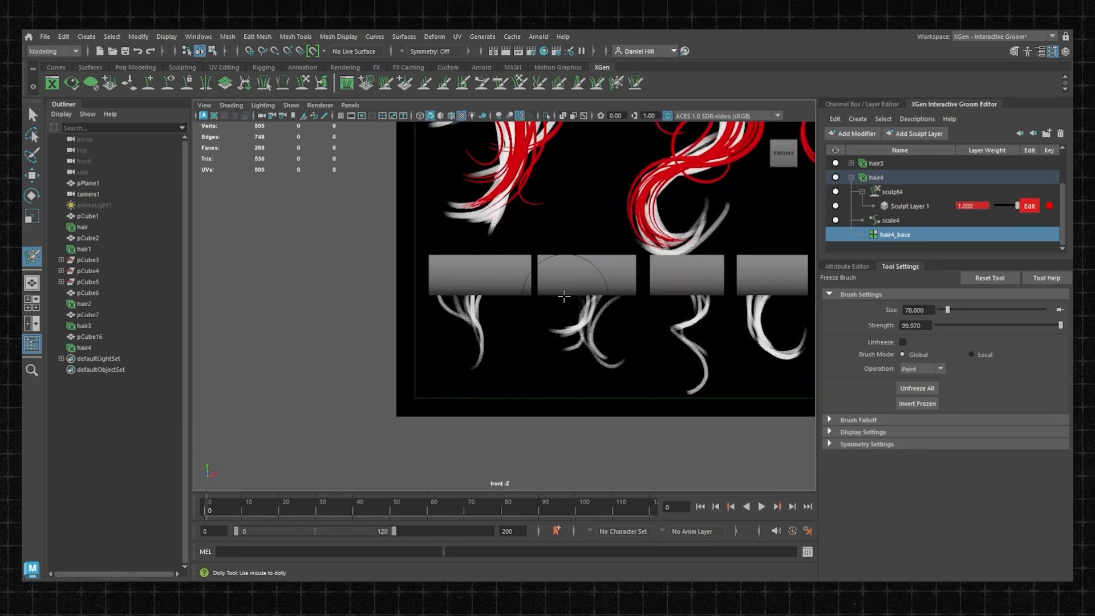
# Step: Place strands near the middle of the short row's first root block, comb them to the reference, adjust length and freeze them
pyautogui.click(405, 83)
pyautogui.click(457, 274)
pyautogui.click(500, 83)
pyautogui.moveTo(463, 336)
pyautogui.mouseDown()
pyautogui.moveTo(493, 340)
pyautogui.moveTo(467, 331)
pyautogui.moveTo(479, 348)
pyautogui.moveTo(471, 336)
pyautogui.mouseUp()
pyautogui.click(425, 83)
pyautogui.click(501, 82)
pyautogui.click(616, 83)
# Step: Place strands at the left end of the first short block, comb them along the reference and freeze them
pyautogui.click(405, 83)
pyautogui.click(436, 277)
pyautogui.click(500, 82)
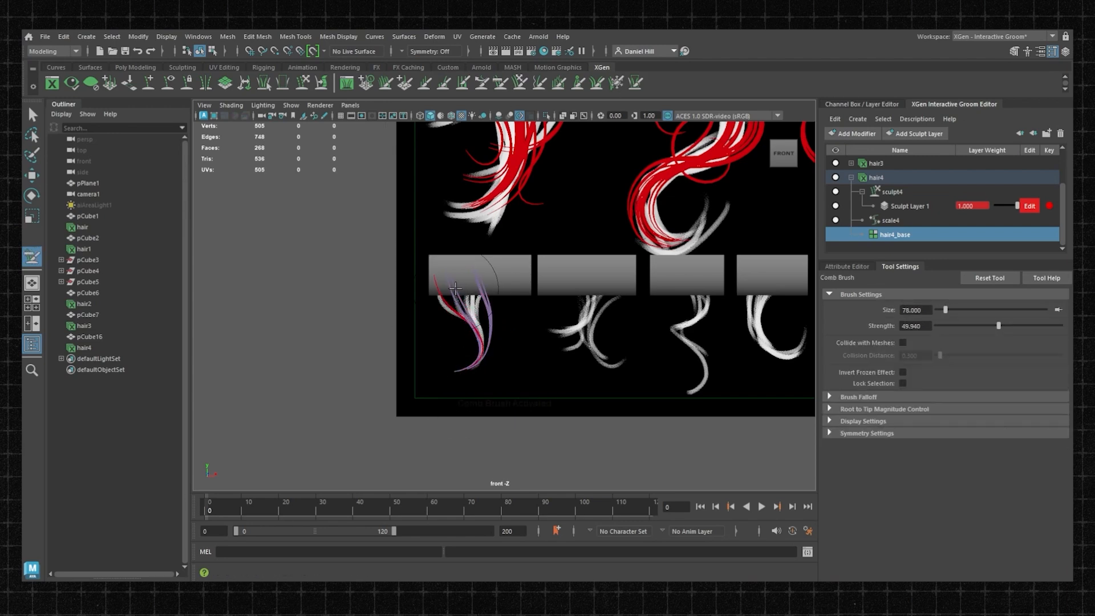
pyautogui.click(616, 83)
pyautogui.click(404, 82)
pyautogui.moveTo(442, 302)
pyautogui.mouseDown()
pyautogui.moveTo(482, 350)
pyautogui.moveTo(440, 379)
pyautogui.mouseUp()
# Step: Fill the centre of the first short clump with strands combed along the reference, then freeze them
pyautogui.click(470, 276)
pyautogui.click(500, 83)
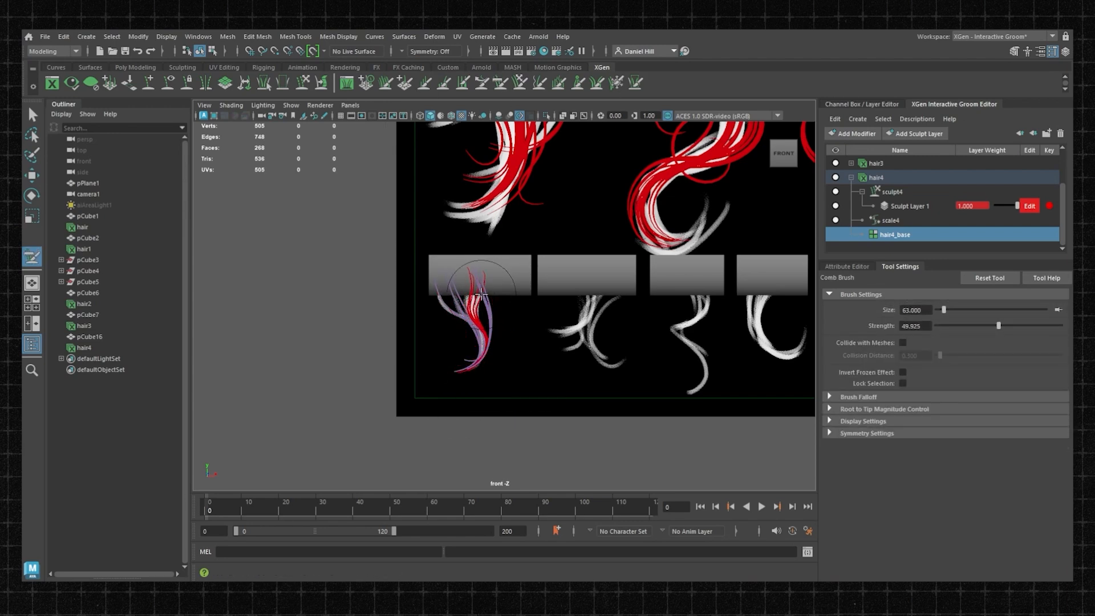
pyautogui.click(616, 82)
pyautogui.scroll(-3, 557, 313)
pyautogui.moveTo(471, 302); pyautogui.dragTo(482, 351)
# Step: Add a strand toward the first short block's right end, comb it outward into a loose curl and freeze it
pyautogui.click(404, 83)
pyautogui.click(486, 276)
pyautogui.click(501, 82)
pyautogui.moveTo(490, 337); pyautogui.dragTo(525, 343)
pyautogui.scroll(4, 551, 316)
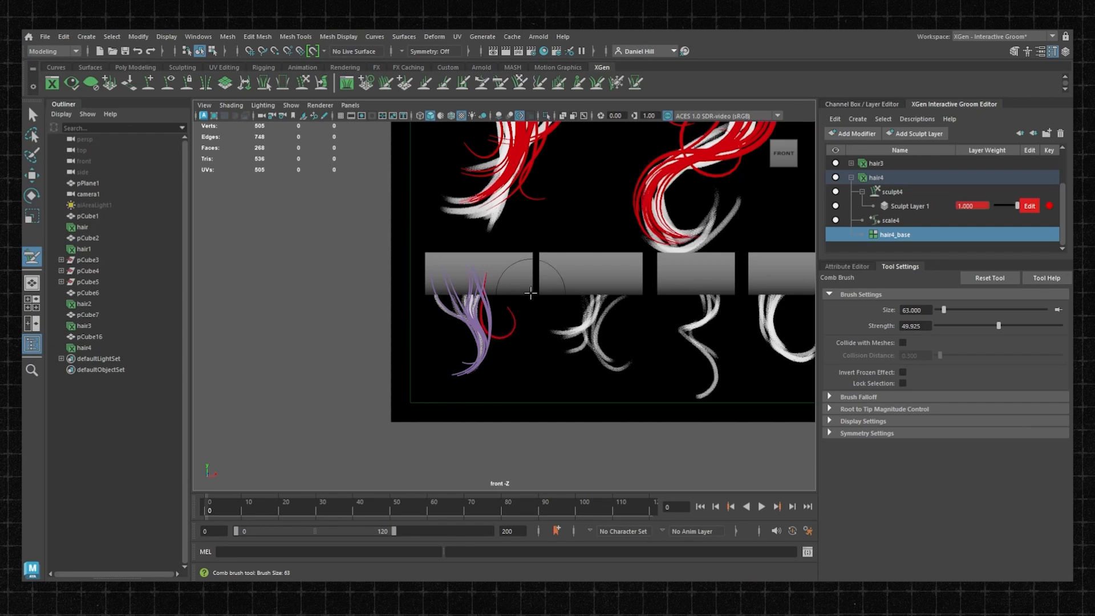
pyautogui.click(616, 83)
pyautogui.scroll(-4, 505, 306)
# Step: Place strands at the centre of the second short block, comb them into the left-hand curve and freeze them
pyautogui.click(405, 83)
pyautogui.click(498, 270)
pyautogui.click(500, 82)
pyautogui.moveTo(505, 334); pyautogui.dragTo(423, 342)
pyautogui.click(616, 82)
pyautogui.moveTo(502, 303); pyautogui.dragTo(479, 331)
# Step: Place strands on the right side of the second short block, comb them along the right-hand curve and freeze them
pyautogui.click(404, 83)
pyautogui.click(529, 276)
pyautogui.click(500, 83)
pyautogui.click(616, 83)
# Step: Add more central strands to the second short clump, shape them with the Grab and Comb brushes and freeze them
pyautogui.click(404, 82)
pyautogui.click(509, 274)
pyautogui.moveTo(522, 303)
pyautogui.mouseDown()
pyautogui.moveTo(516, 354)
pyautogui.moveTo(479, 324)
pyautogui.moveTo(481, 370)
pyautogui.mouseUp()
pyautogui.click(520, 82)
pyautogui.click(500, 83)
pyautogui.click(616, 83)
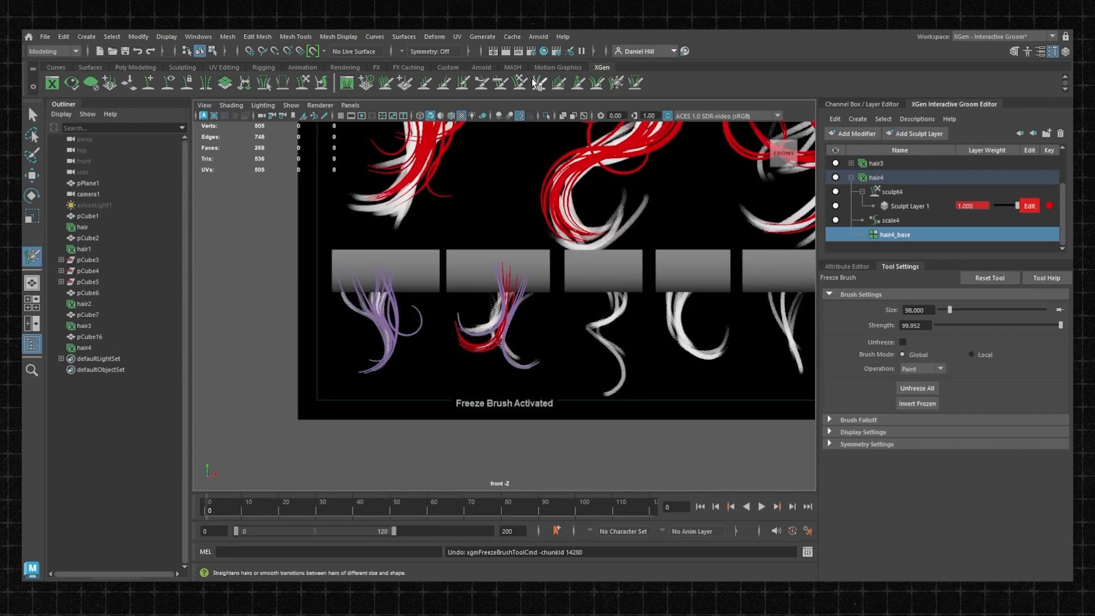
pyautogui.scroll(2, 496, 319)
pyautogui.click(520, 82)
pyautogui.click(616, 83)
# Step: Place another strand toward the right end of the second short block, comb its tip to the reference and freeze it
pyautogui.keyDown('alt'); pyautogui.moveTo(514, 320); pyautogui.dragTo(513, 279, button='middle'); pyautogui.keyUp('alt')
pyautogui.click(404, 83)
pyautogui.click(546, 247)
pyautogui.click(500, 83)
pyautogui.moveTo(563, 375)
pyautogui.mouseDown()
pyautogui.moveTo(557, 294)
pyautogui.moveTo(547, 342)
pyautogui.mouseUp()
pyautogui.click(616, 83)
# Step: Add strands just left of centre on the second short block and adjust their length
pyautogui.click(405, 83)
pyautogui.click(489, 225)
pyautogui.click(424, 82)
pyautogui.scroll(-2, 593, 294)
pyautogui.keyDown('alt'); pyautogui.moveTo(592, 294); pyautogui.dragTo(505, 338, button='middle'); pyautogui.keyUp('alt')
# Step: Place strands on the third short block and shape them into the reference's S-wave with the Grab and Comb brushes
pyautogui.click(404, 83)
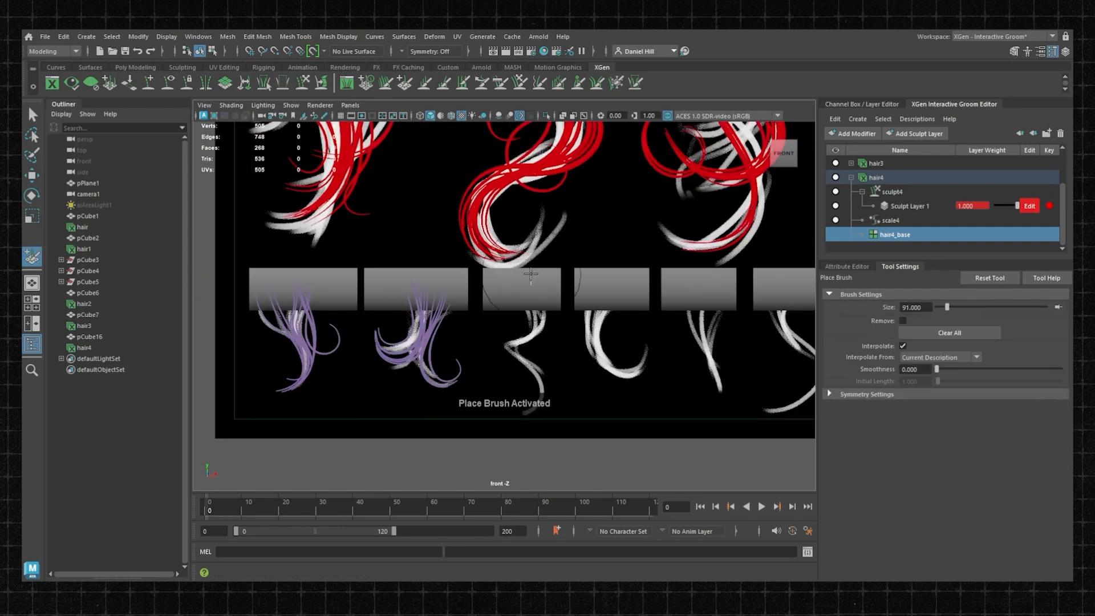
pyautogui.click(531, 278)
pyautogui.click(519, 83)
pyautogui.scroll(2, 531, 331)
pyautogui.moveTo(572, 403)
pyautogui.mouseDown()
pyautogui.moveTo(522, 342)
pyautogui.moveTo(455, 301)
pyautogui.mouseUp()
pyautogui.click(425, 83)
pyautogui.click(500, 82)
pyautogui.moveTo(562, 284)
pyautogui.mouseDown()
pyautogui.moveTo(519, 285)
pyautogui.moveTo(538, 284)
pyautogui.mouseUp()
pyautogui.moveTo(593, 383); pyautogui.dragTo(544, 406)
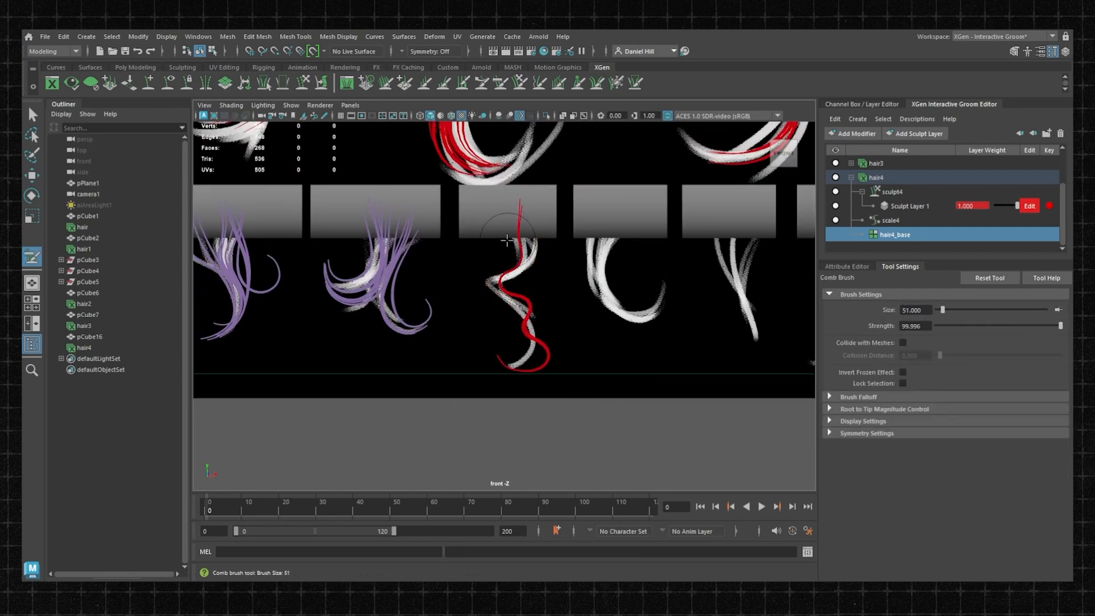
# Step: Place a strand on the third short block's right side, pull its wave toward the reference with the Grab brush and freeze it
pyautogui.click(425, 82)
pyautogui.click(404, 82)
pyautogui.click(535, 211)
pyautogui.moveTo(539, 330); pyautogui.dragTo(512, 343)
pyautogui.click(520, 82)
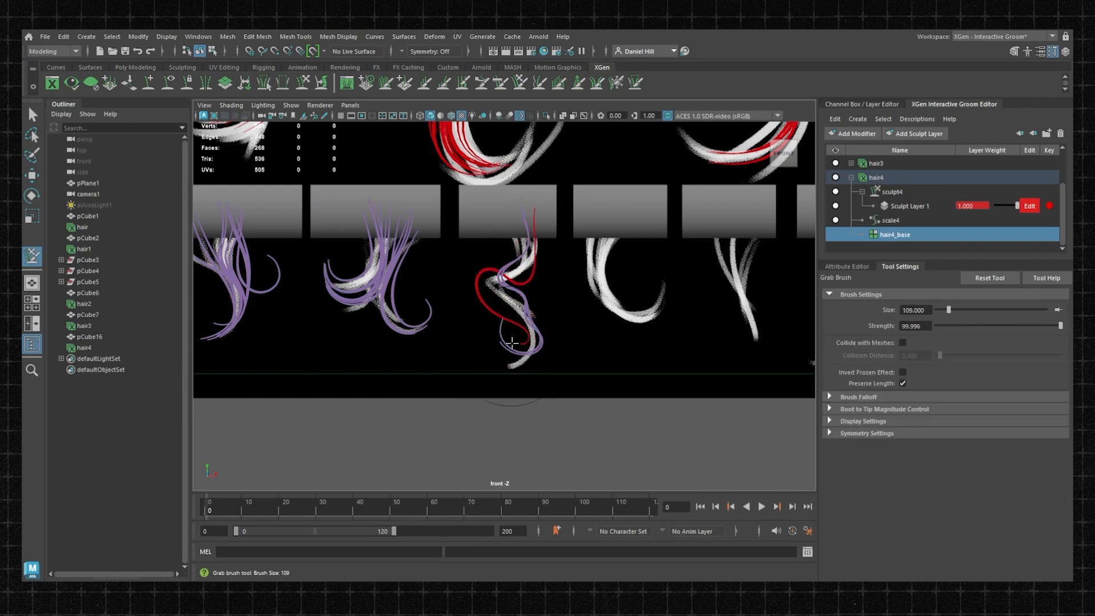
pyautogui.scroll(2, 478, 349)
pyautogui.click(405, 83)
pyautogui.click(404, 82)
pyautogui.click(616, 82)
pyautogui.moveTo(528, 228)
pyautogui.mouseDown()
pyautogui.moveTo(528, 359)
pyautogui.moveTo(516, 337)
pyautogui.mouseUp()
# Step: Add a strand on the third short block's left side, adjust its shape and length with Grab and Comb, and freeze it
pyautogui.click(404, 82)
pyautogui.click(488, 195)
pyautogui.click(520, 82)
pyautogui.click(425, 83)
pyautogui.click(500, 82)
pyautogui.moveTo(510, 336); pyautogui.dragTo(534, 336)
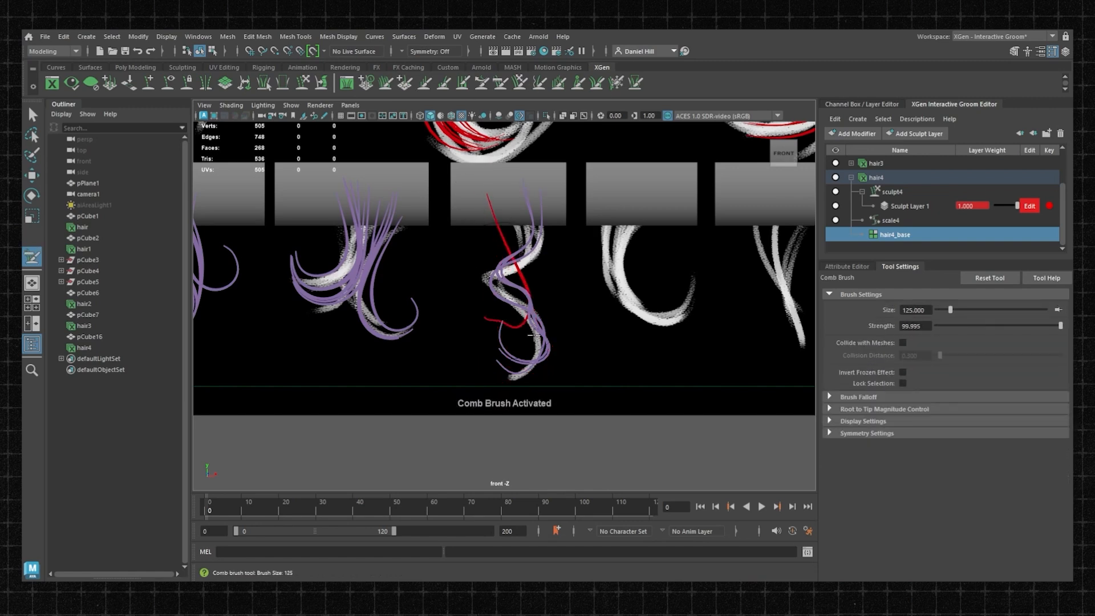
pyautogui.click(616, 83)
pyautogui.moveTo(493, 228); pyautogui.dragTo(531, 342)
# Step: Place strands at the fourth short block, adjust their length and comb them into the reference's hook curve for freezing
pyautogui.scroll(-4, 513, 319)
pyautogui.scroll(2, 513, 320)
pyautogui.keyDown('alt'); pyautogui.moveTo(536, 308); pyautogui.dragTo(514, 313, button='middle'); pyautogui.keyUp('alt')
pyautogui.click(404, 83)
pyautogui.click(567, 231)
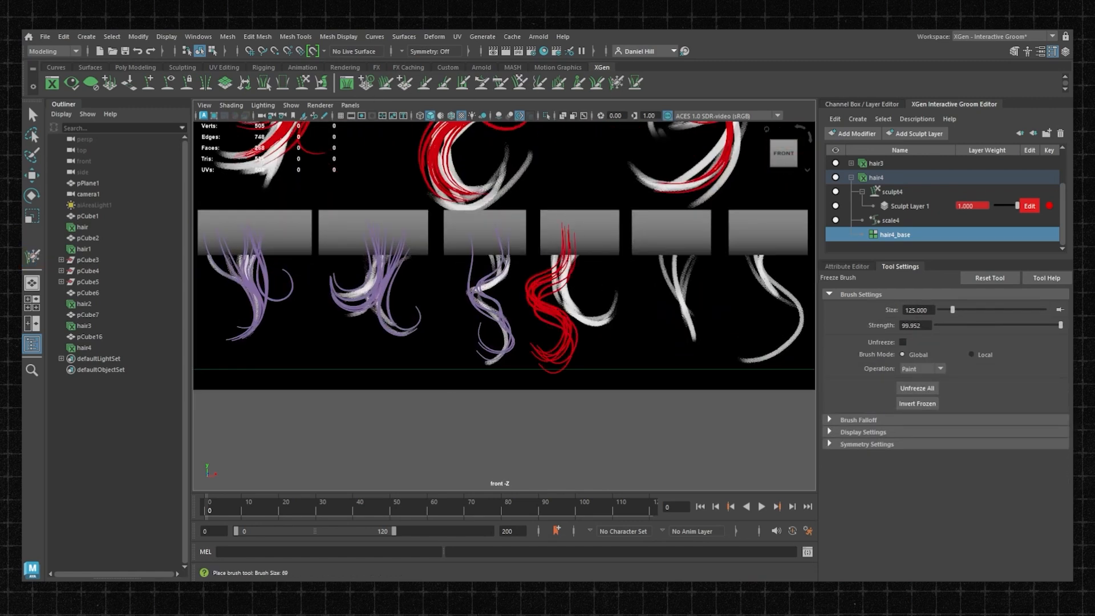
pyautogui.click(424, 83)
pyautogui.moveTo(571, 343)
pyautogui.mouseDown()
pyautogui.moveTo(545, 343)
pyautogui.moveTo(599, 286)
pyautogui.mouseUp()
pyautogui.click(501, 83)
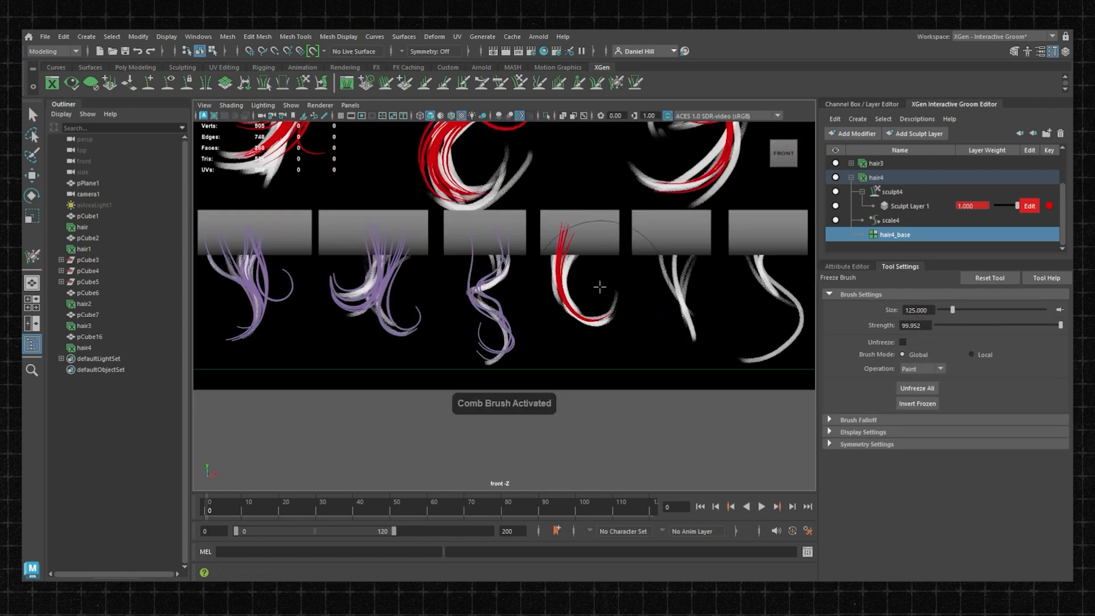
pyautogui.click(616, 83)
# Step: Freeze the hook strands, then add more at the middle of the fourth short block and adjust their length
pyautogui.click(404, 82)
pyautogui.click(582, 232)
pyautogui.moveTo(570, 234); pyautogui.dragTo(596, 320)
pyautogui.click(425, 84)
pyautogui.click(616, 83)
pyautogui.scroll(1, 605, 296)
# Step: Add strands toward the right end of the fourth short block, shape them with the Grab brush and freeze them
pyautogui.click(405, 83)
pyautogui.click(601, 228)
pyautogui.click(520, 83)
pyautogui.click(616, 83)
# Step: Place strands at the fifth short block, comb them along the reference and freeze them
pyautogui.scroll(-2, 570, 308)
pyautogui.keyDown('alt'); pyautogui.moveTo(628, 303); pyautogui.dragTo(485, 343, button='middle'); pyautogui.keyUp('alt')
pyautogui.click(405, 83)
pyautogui.click(486, 291)
pyautogui.click(500, 83)
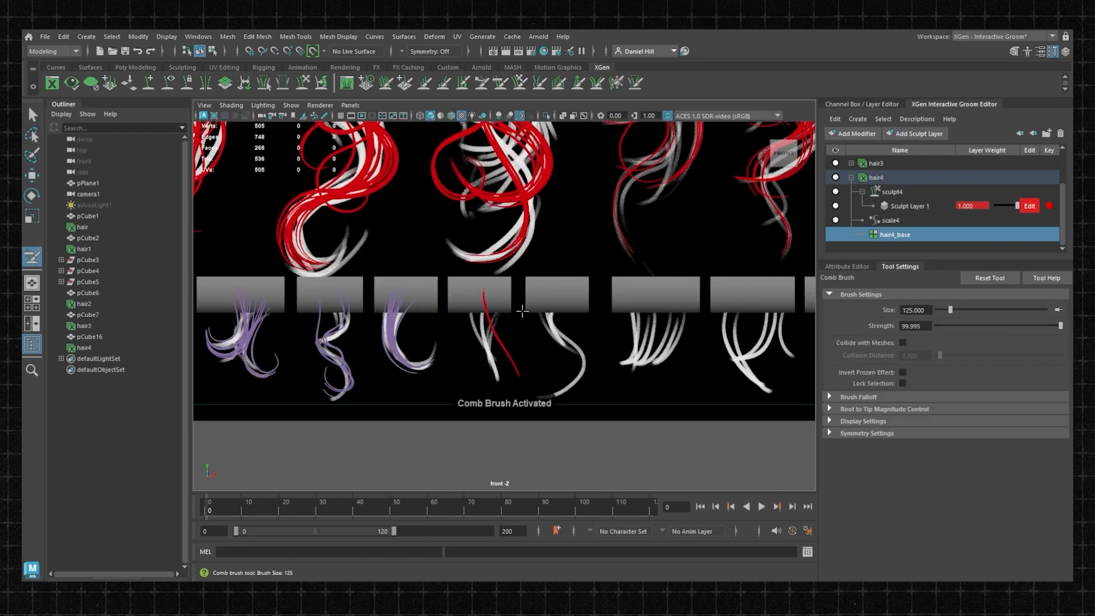
pyautogui.scroll(2, 465, 348)
pyautogui.click(616, 83)
# Step: Add strands toward the right side of the fifth short block, comb them into the tapered tip and freeze them
pyautogui.click(404, 82)
pyautogui.click(516, 254)
pyautogui.click(501, 82)
pyautogui.moveTo(528, 331); pyautogui.dragTo(514, 354)
pyautogui.click(616, 83)
# Step: Place strands on the sixth short block, adjust their length, comb them along the reference's S-curve and freeze them
pyautogui.scroll(-5, 491, 286)
pyautogui.keyDown('alt'); pyautogui.moveTo(513, 291); pyautogui.dragTo(568, 311, button='middle'); pyautogui.keyUp('alt')
pyautogui.scroll(5, 502, 342)
pyautogui.click(405, 82)
pyautogui.click(518, 245)
pyautogui.click(424, 82)
pyautogui.click(500, 82)
pyautogui.moveTo(518, 274)
pyautogui.mouseDown()
pyautogui.moveTo(516, 303)
pyautogui.moveTo(477, 357)
pyautogui.mouseUp()
pyautogui.click(616, 83)
pyautogui.click(463, 83)
pyautogui.click(618, 82)
# Step: Add a strand on the sixth short block's right side, comb it along the outer curve and freeze the clump
pyautogui.click(405, 83)
pyautogui.click(545, 233)
pyautogui.moveTo(531, 285)
pyautogui.mouseDown()
pyautogui.moveTo(551, 331)
pyautogui.moveTo(537, 319)
pyautogui.mouseUp()
pyautogui.click(500, 82)
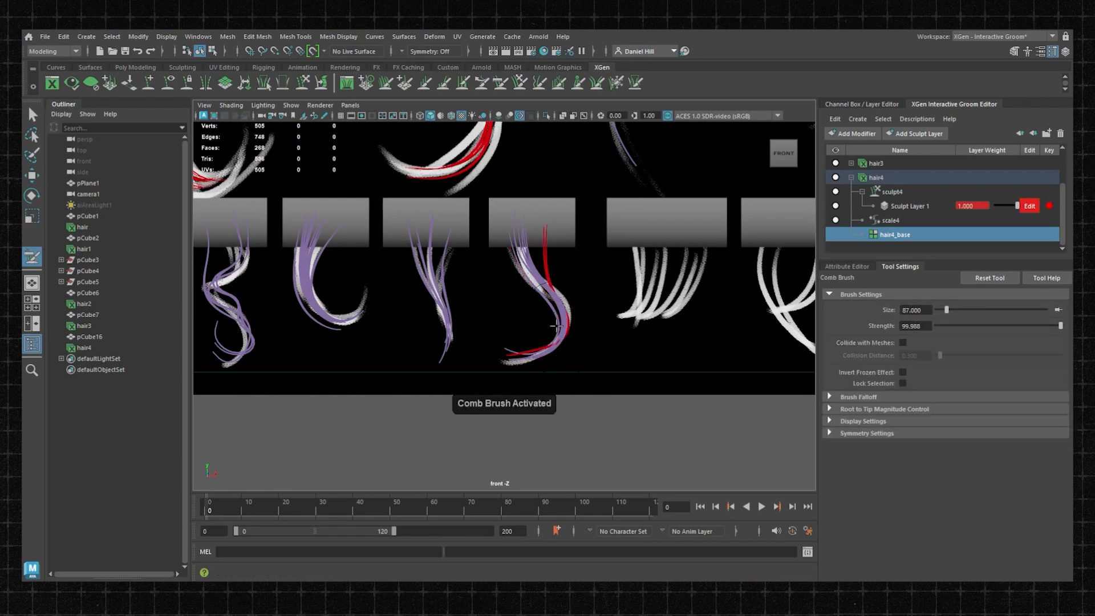
pyautogui.click(636, 82)
pyautogui.scroll(-5, 502, 366)
pyautogui.click(616, 83)
pyautogui.moveTo(559, 366); pyautogui.dragTo(391, 404)
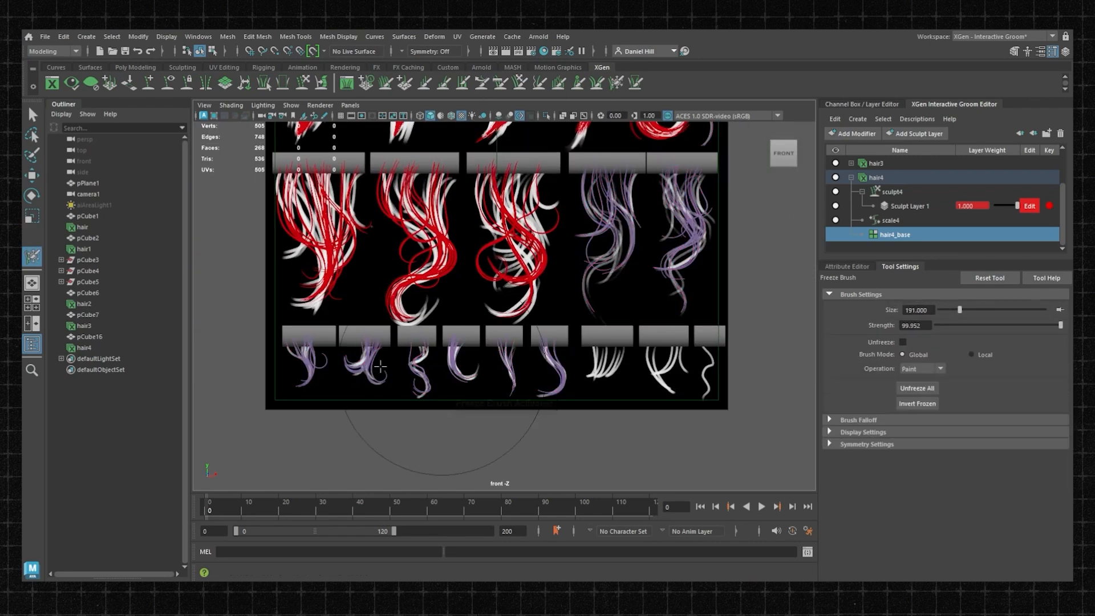
# Step: Add another strand to a short clump in the third row, comb it along the reference and freeze it
pyautogui.scroll(5, 536, 377)
pyautogui.click(406, 83)
pyautogui.click(482, 231)
pyautogui.click(462, 82)
pyautogui.scroll(-5, 502, 365)
pyautogui.click(616, 83)
# Step: Place strands on the seventh short block, adjust their length, comb them along the reference curves and freeze them
pyautogui.scroll(4, 502, 342)
pyautogui.click(404, 83)
pyautogui.click(565, 272)
pyautogui.click(608, 272)
pyautogui.click(633, 271)
pyautogui.click(622, 278)
pyautogui.click(463, 83)
pyautogui.moveTo(599, 382)
pyautogui.mouseDown()
pyautogui.moveTo(583, 365)
pyautogui.moveTo(622, 319)
pyautogui.mouseUp()
pyautogui.click(500, 82)
pyautogui.click(425, 83)
pyautogui.click(501, 83)
pyautogui.click(617, 83)
# Step: Add two more strands to the seventh short clump, shape them to the reference and freeze the clump
pyautogui.click(404, 83)
pyautogui.click(616, 285)
pyautogui.click(640, 273)
pyautogui.click(501, 82)
pyautogui.moveTo(599, 382)
pyautogui.mouseDown()
pyautogui.moveTo(543, 406)
pyautogui.moveTo(590, 373)
pyautogui.mouseUp()
pyautogui.scroll(-5, 525, 319)
pyautogui.click(617, 82)
# Step: Place strands at the left of the eighth short block, shape them along the reference and freeze them
pyautogui.scroll(4, 591, 316)
pyautogui.click(404, 83)
pyautogui.click(551, 272)
pyautogui.click(501, 83)
pyautogui.click(616, 83)
# Step: Add strands right of centre on the eighth short block, curve them leftward, adjust their length and freeze them
pyautogui.click(405, 82)
pyautogui.click(596, 273)
pyautogui.click(501, 83)
pyautogui.moveTo(561, 319)
pyautogui.mouseDown()
pyautogui.moveTo(588, 365)
pyautogui.moveTo(537, 320)
pyautogui.mouseUp()
pyautogui.click(424, 83)
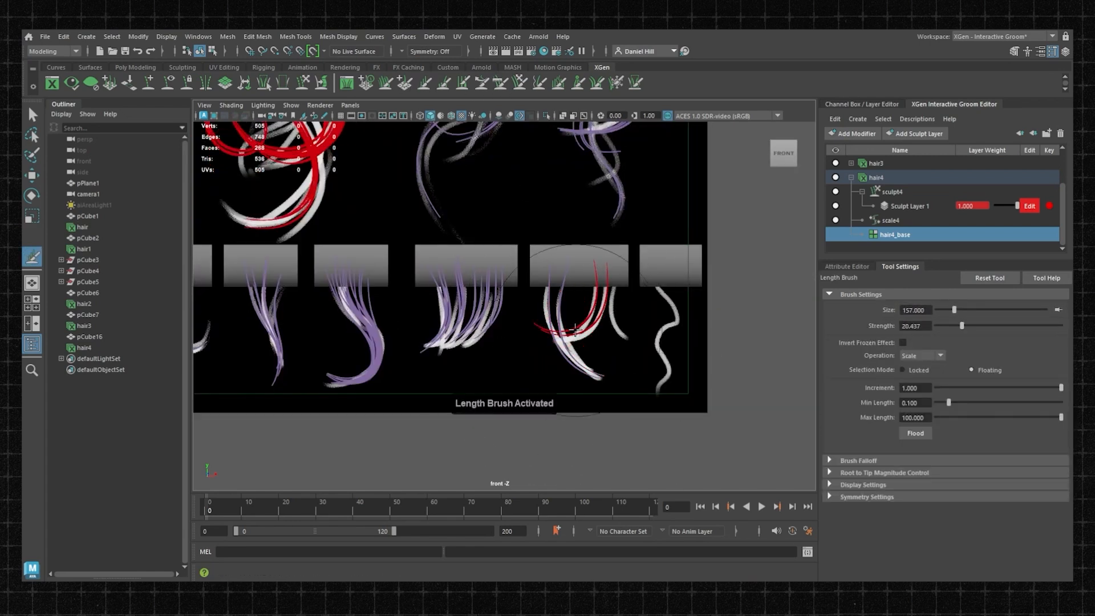
pyautogui.click(616, 83)
pyautogui.moveTo(599, 302); pyautogui.dragTo(570, 331)
# Step: Fill in the eighth short clump with strands on its right and left sides, adjust their length and shape, and freeze them
pyautogui.click(405, 83)
pyautogui.click(603, 273)
pyautogui.click(616, 83)
pyautogui.click(404, 83)
pyautogui.click(615, 272)
pyautogui.click(425, 83)
pyautogui.moveTo(604, 290)
pyautogui.mouseDown()
pyautogui.moveTo(579, 297)
pyautogui.moveTo(625, 355)
pyautogui.mouseUp()
pyautogui.click(500, 83)
pyautogui.click(616, 83)
pyautogui.click(404, 83)
pyautogui.click(539, 272)
pyautogui.click(616, 82)
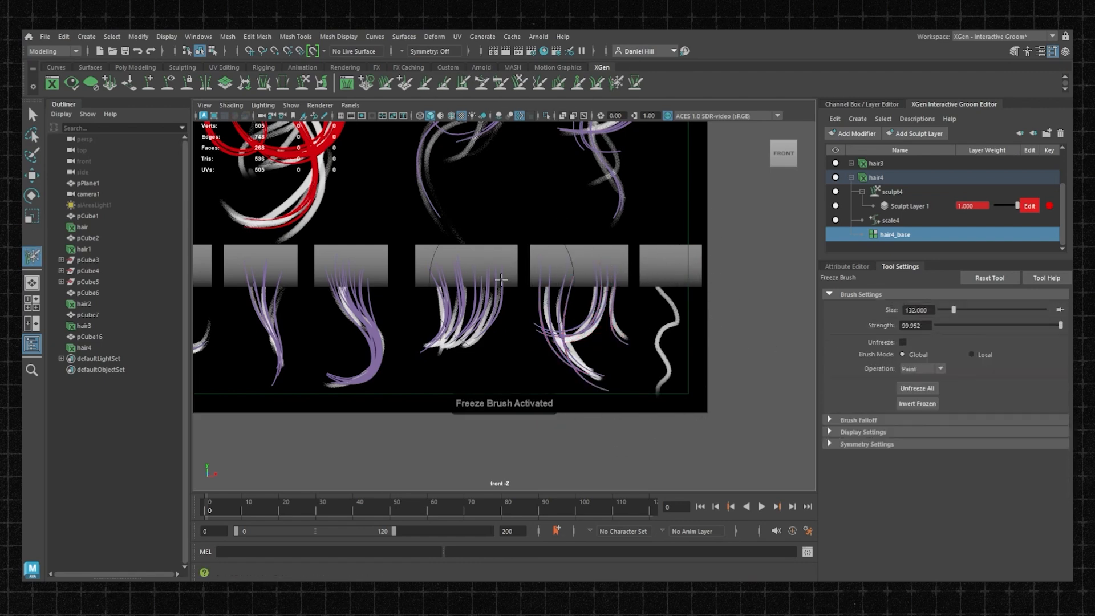
# Step: Place a strand on the ninth short block, adjust its length, shape it into the reference's wavy line and freeze it
pyautogui.scroll(2, 501, 279)
pyautogui.keyDown('alt'); pyautogui.moveTo(627, 274); pyautogui.dragTo(459, 299, button='middle'); pyautogui.keyUp('alt')
pyautogui.click(405, 83)
pyautogui.click(531, 271)
pyautogui.click(424, 82)
pyautogui.keyDown('alt'); pyautogui.moveTo(548, 319); pyautogui.dragTo(560, 292, button='middle'); pyautogui.keyUp('alt')
pyautogui.click(520, 83)
pyautogui.moveTo(536, 394)
pyautogui.mouseDown()
pyautogui.moveTo(559, 414)
pyautogui.moveTo(545, 416)
pyautogui.mouseUp()
pyautogui.click(616, 83)
# Step: Hide the reference plane, camera and base cubes so only the hair shows, and save the scene
pyautogui.scroll(-4, 491, 308)
pyautogui.keyDown('ctrl'); pyautogui.moveTo(457, 228); pyautogui.dragTo(542, 298); pyautogui.keyUp('ctrl')
pyautogui.click(88, 183)
pyautogui.press('h')
pyautogui.click(88, 217)
pyautogui.press('h')
pyautogui.click(303, 291)
pyautogui.scroll(1, 400, 304)
pyautogui.keyDown('alt'); pyautogui.moveTo(420, 306); pyautogui.dragTo(449, 299, button='middle'); pyautogui.keyUp('alt')
pyautogui.hotkey('ctrl', 's')
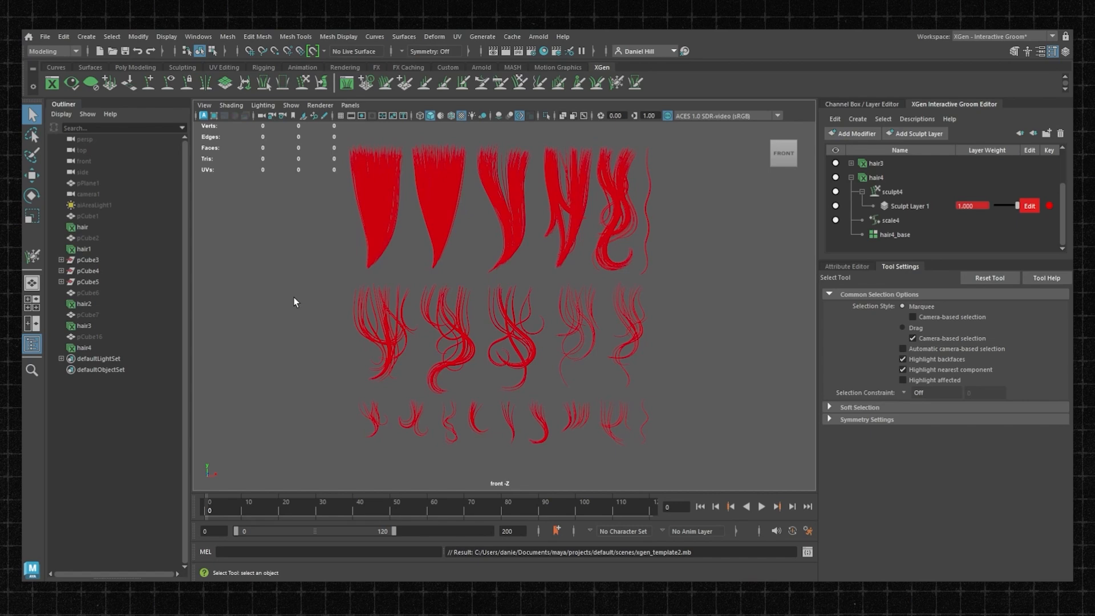
# Step: Examine all three rows of groomed hair clumps without the reference, up close and as a whole
pyautogui.scroll(1, 433, 276)
pyautogui.keyDown('alt'); pyautogui.moveTo(450, 272); pyautogui.dragTo(416, 275, button='middle'); pyautogui.keyUp('alt')
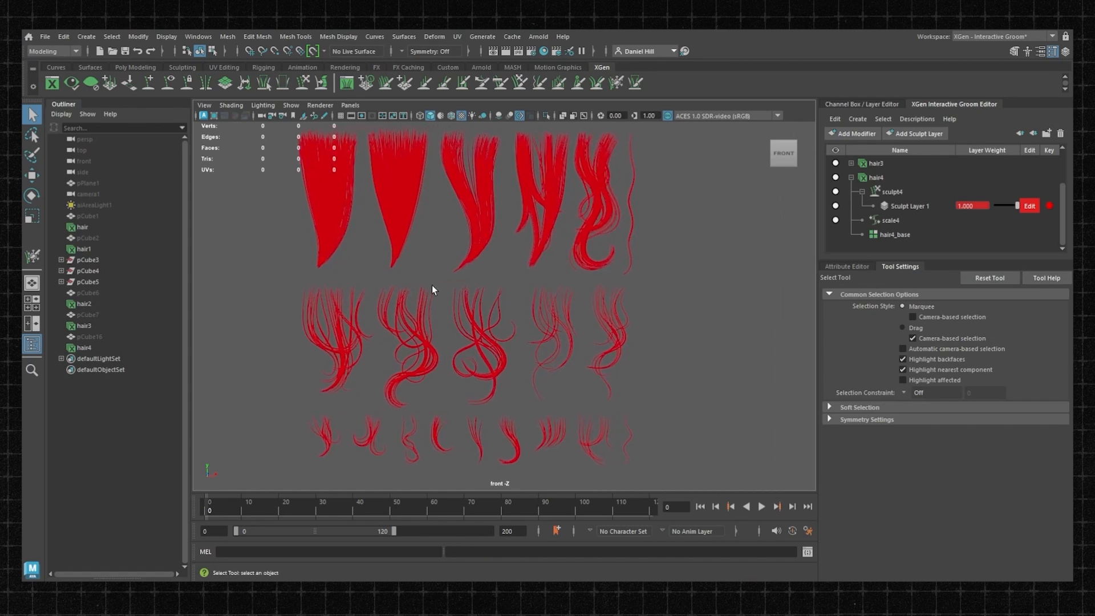
pyautogui.keyDown('alt'); pyautogui.moveTo(486, 400); pyautogui.dragTo(505, 280, button='middle'); pyautogui.keyUp('alt')
pyautogui.scroll(6, 439, 313)
pyautogui.scroll(-5, 439, 313)
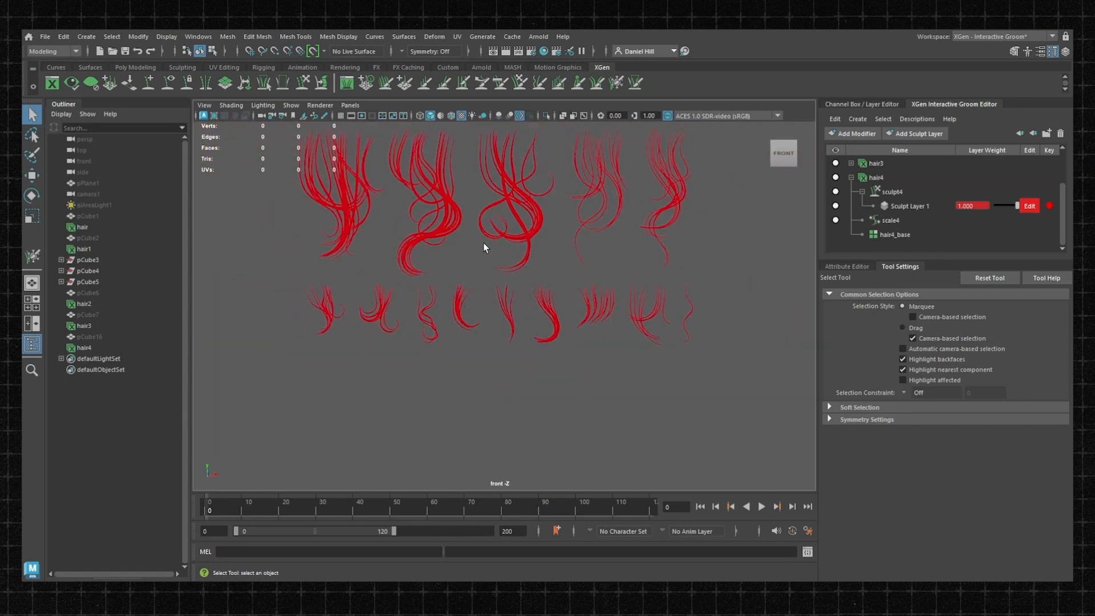
pyautogui.keyDown('alt'); pyautogui.moveTo(484, 245); pyautogui.dragTo(470, 336, button='middle'); pyautogui.keyUp('alt')
pyautogui.scroll(-4, 468, 281)
pyautogui.scroll(2, 497, 232)
pyautogui.keyDown('alt'); pyautogui.moveTo(500, 221); pyautogui.dragTo(484, 242, button='middle'); pyautogui.keyUp('alt')
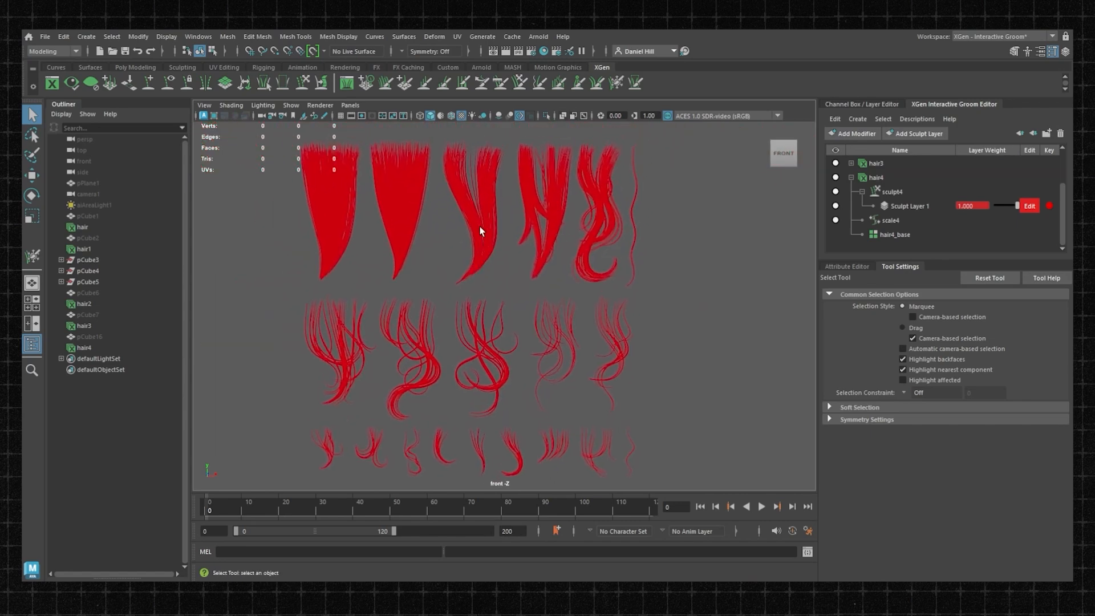
pyautogui.scroll(-2, 471, 231)
pyautogui.scroll(1, 480, 221)
pyautogui.scroll(1, 455, 252)
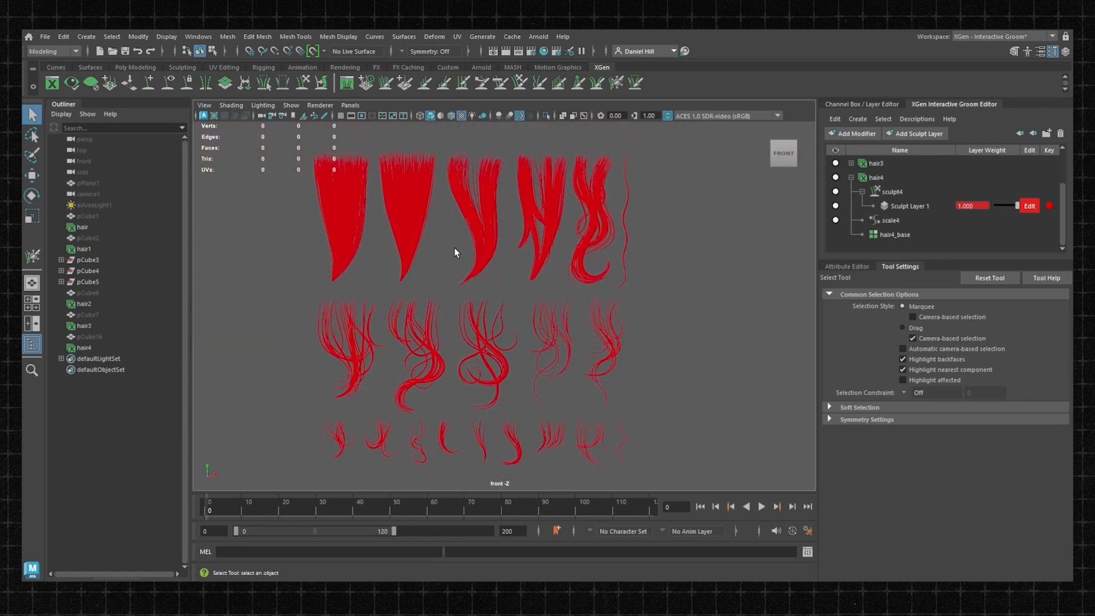
# Step: Set the viewport background to black and assign an existing hair material to hair, hair1, hair2, hair3 and hair4
pyautogui.hotkey('alt', 'b')
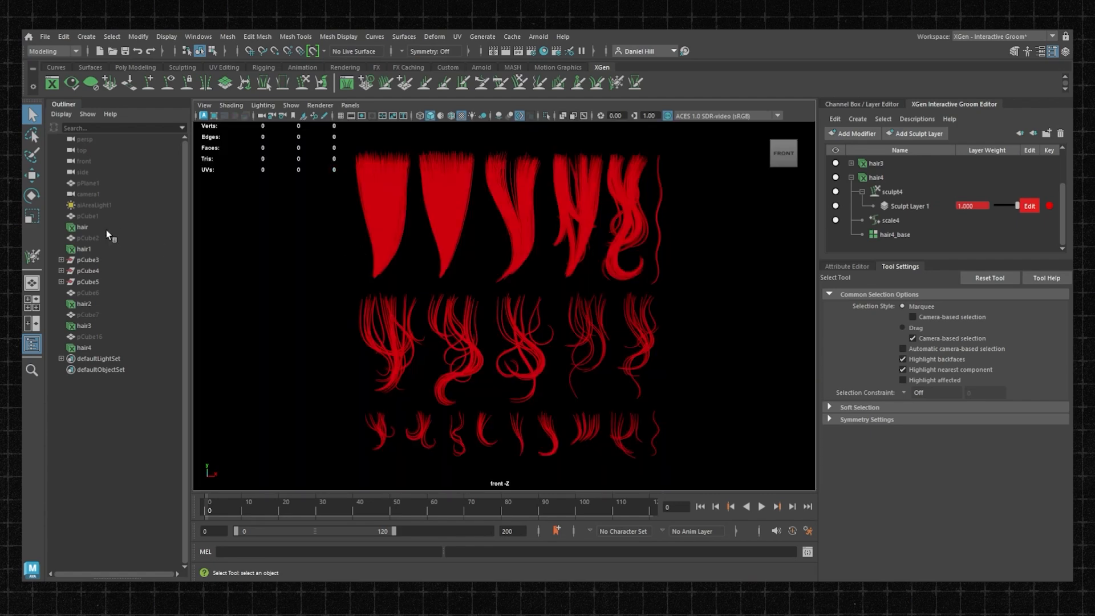
pyautogui.click(83, 227)
pyautogui.keyDown('ctrl'); pyautogui.click(84, 250); pyautogui.keyUp('ctrl')
pyautogui.keyDown('ctrl'); pyautogui.click(89, 304); pyautogui.keyUp('ctrl')
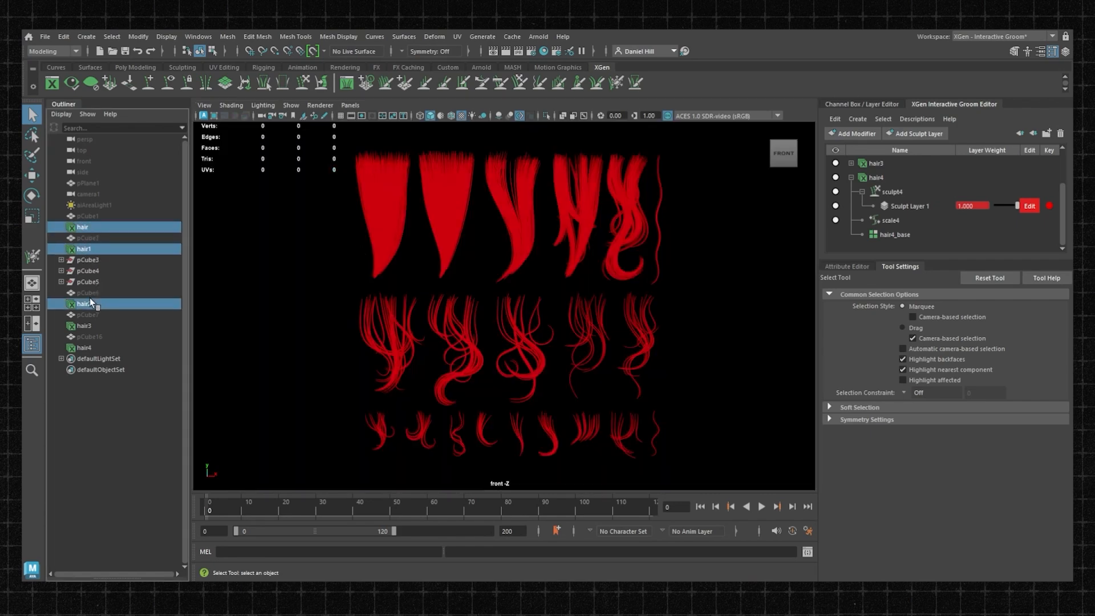
pyautogui.keyDown('ctrl'); pyautogui.click(98, 326); pyautogui.keyUp('ctrl')
pyautogui.keyDown('ctrl'); pyautogui.click(103, 347); pyautogui.keyUp('ctrl')
pyautogui.rightClick(402, 252)
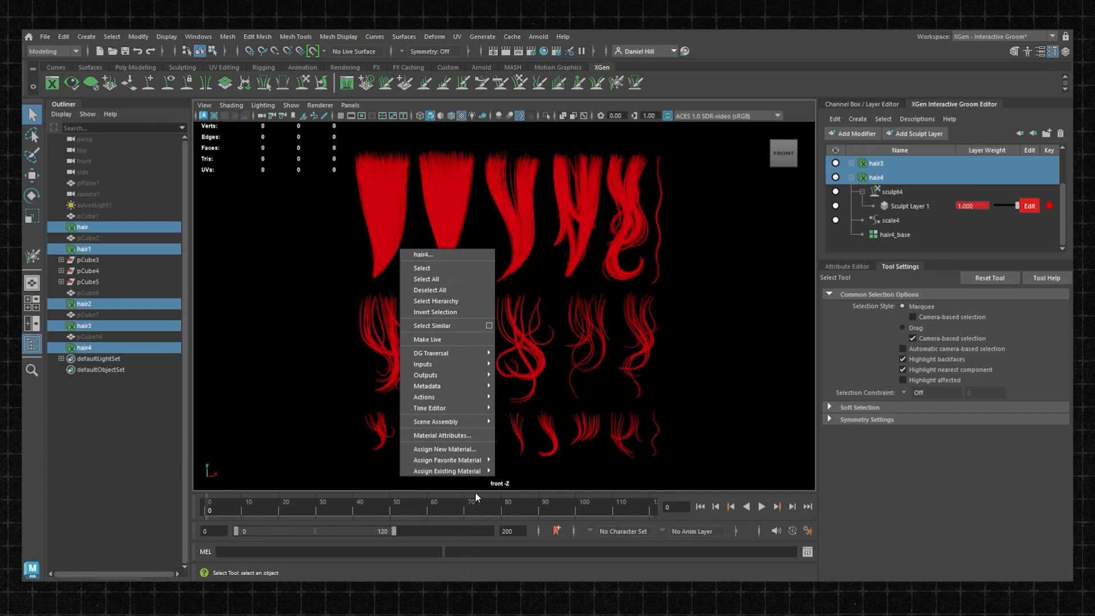
pyautogui.moveTo(487, 467)
pyautogui.click(546, 444)
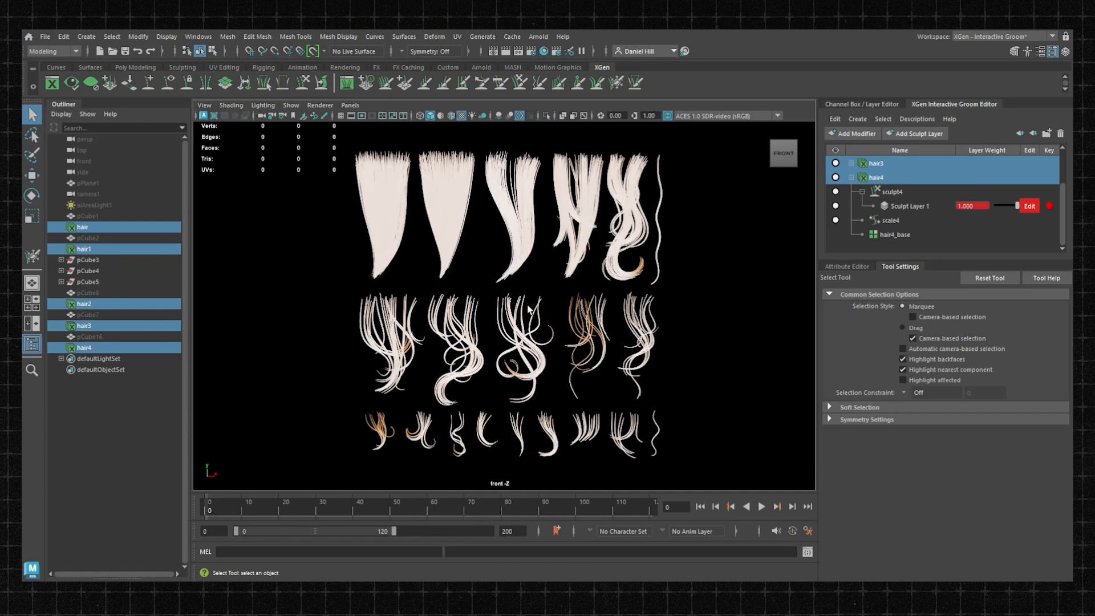
pyautogui.click(332, 252)
# Step: Switch to the perspective view, open the Arnold RenderView and start rendering the hair
pyautogui.press('space')
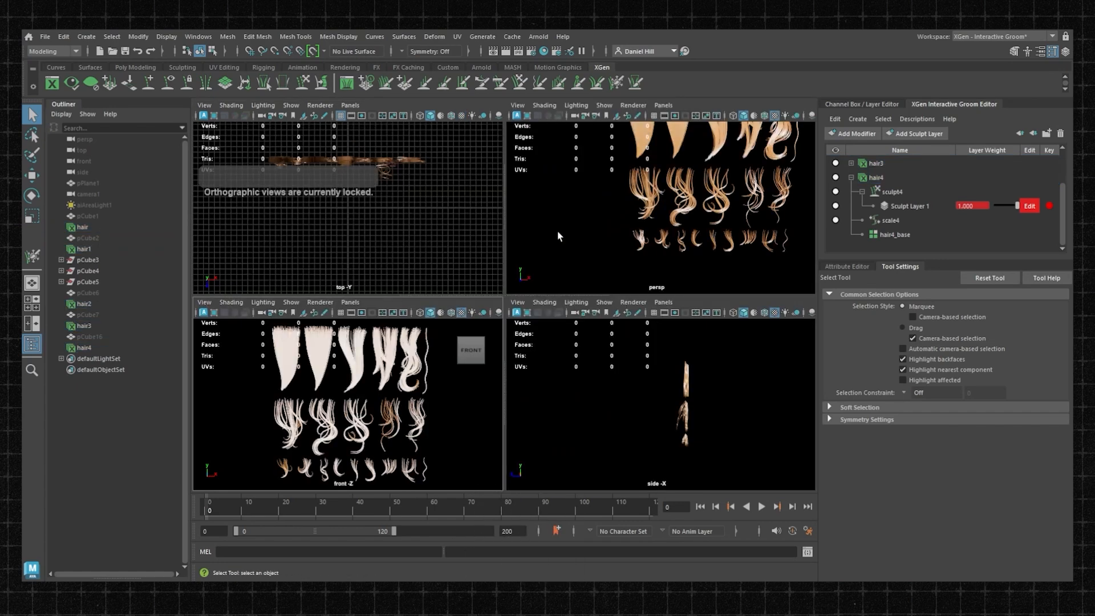
pyautogui.press('space')
pyautogui.click(538, 36)
pyautogui.click(573, 70)
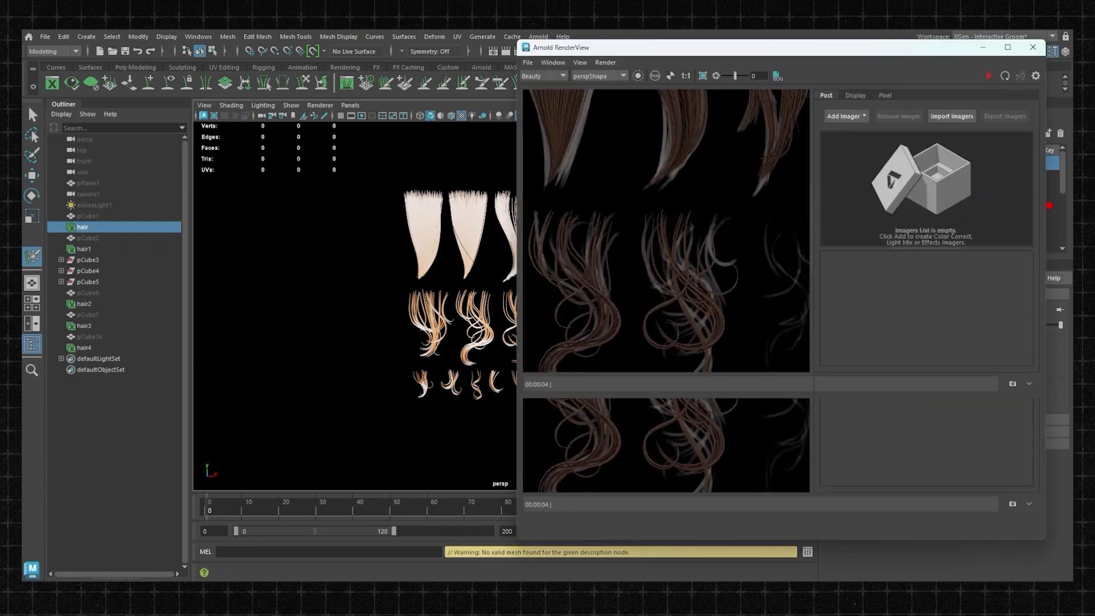
pyautogui.moveTo(713, 40); pyautogui.dragTo(714, 82)
pyautogui.scroll(-7, 691, 281)
pyautogui.moveTo(666, 293); pyautogui.dragTo(608, 318, button='middle')
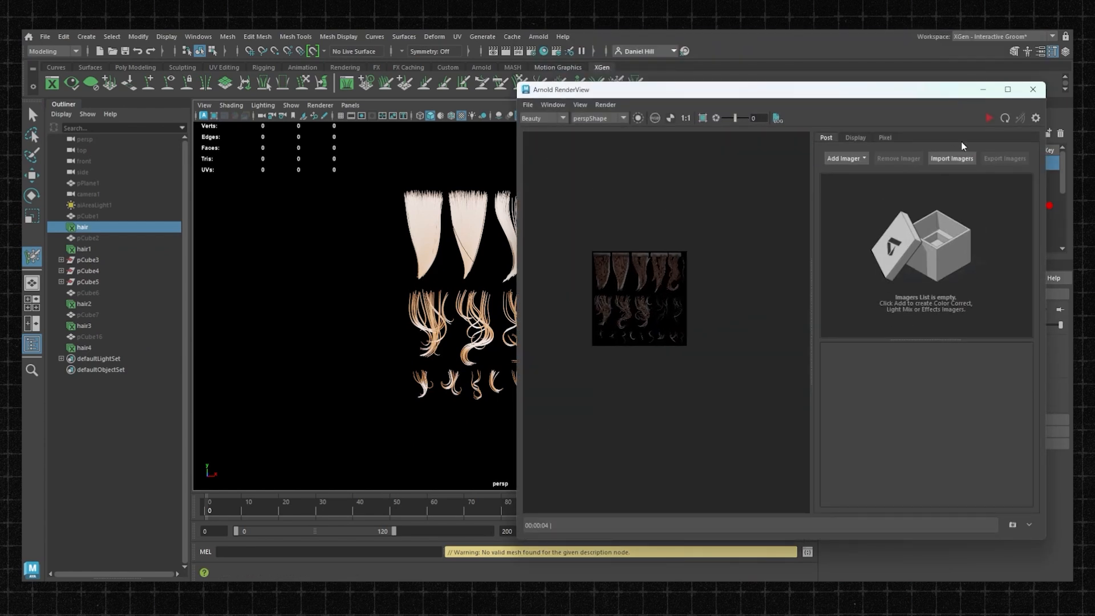
pyautogui.click(993, 117)
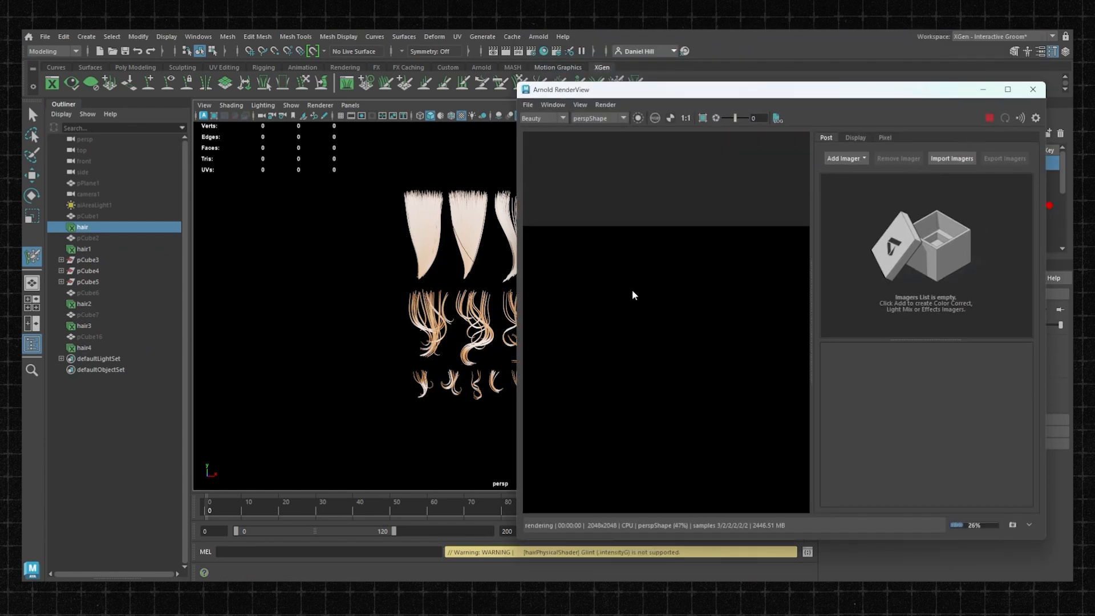
# Step: Unhide aiAreaLight1, select camera1 and render through cameraShape1
pyautogui.click(94, 205)
pyautogui.press('h')
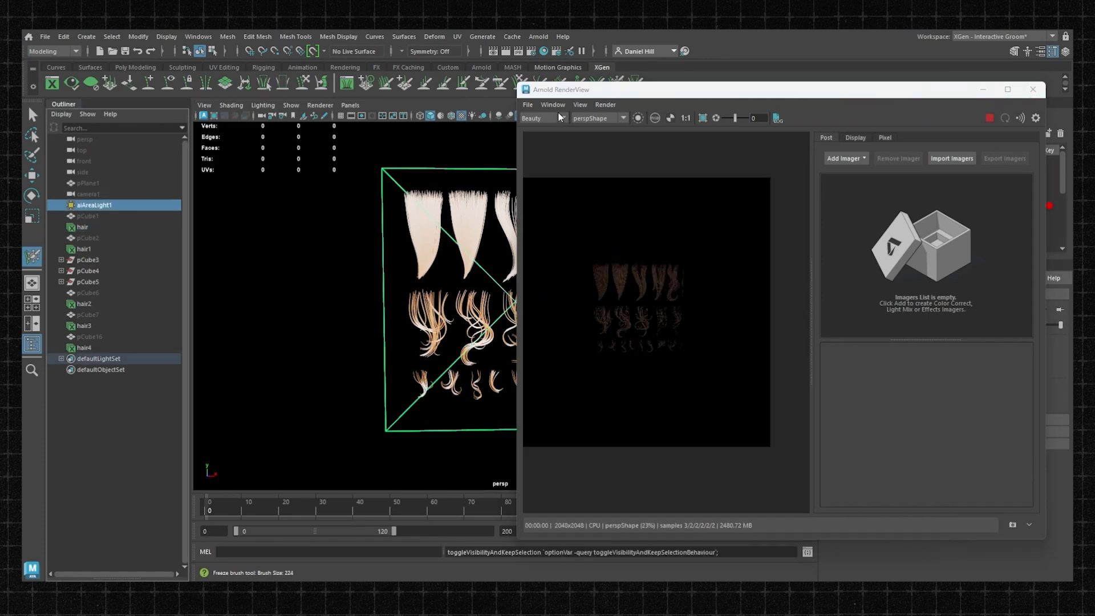
pyautogui.click(88, 194)
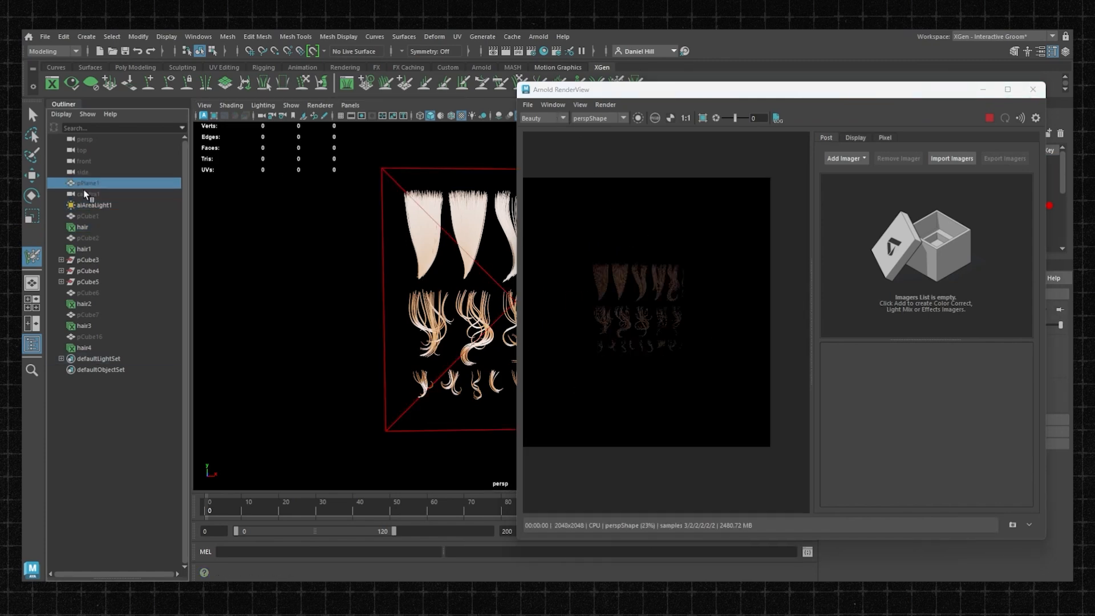
pyautogui.click(598, 118)
pyautogui.click(592, 135)
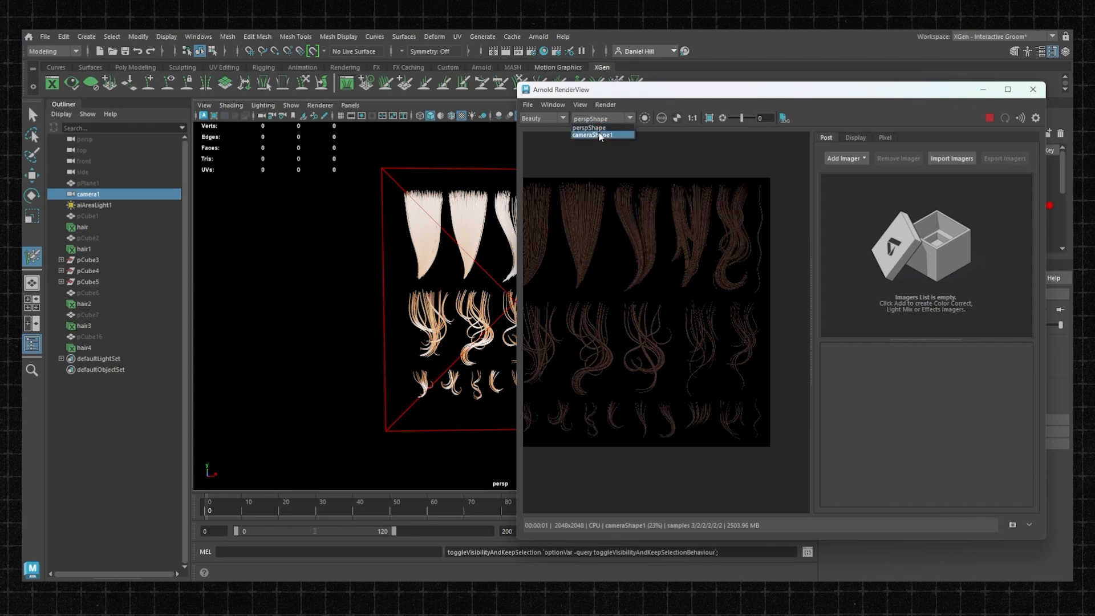
# Step: Try rendering through perspShape with a shifted view, and return the render camera to cameraShape1
pyautogui.click(596, 119)
pyautogui.click(597, 128)
pyautogui.keyDown('alt'); pyautogui.moveTo(313, 237); pyautogui.dragTo(370, 220, button='middle'); pyautogui.keyUp('alt')
pyautogui.click(600, 121)
pyautogui.click(593, 135)
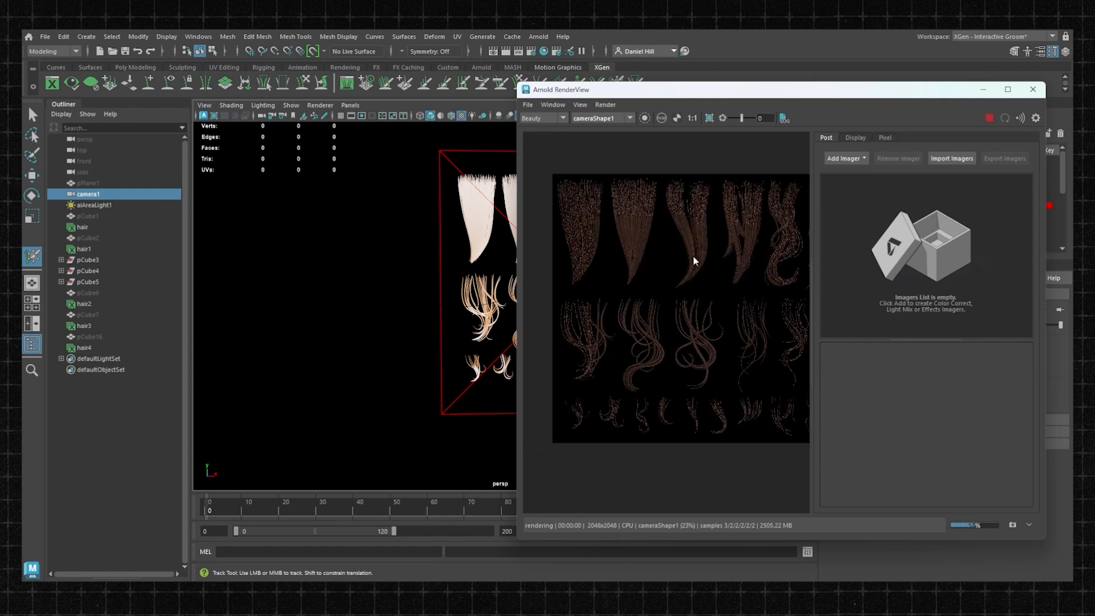
# Step: Inspect the rendered clumps up close and enlarge the render window around the full image
pyautogui.moveTo(664, 235); pyautogui.dragTo(656, 236, button='middle')
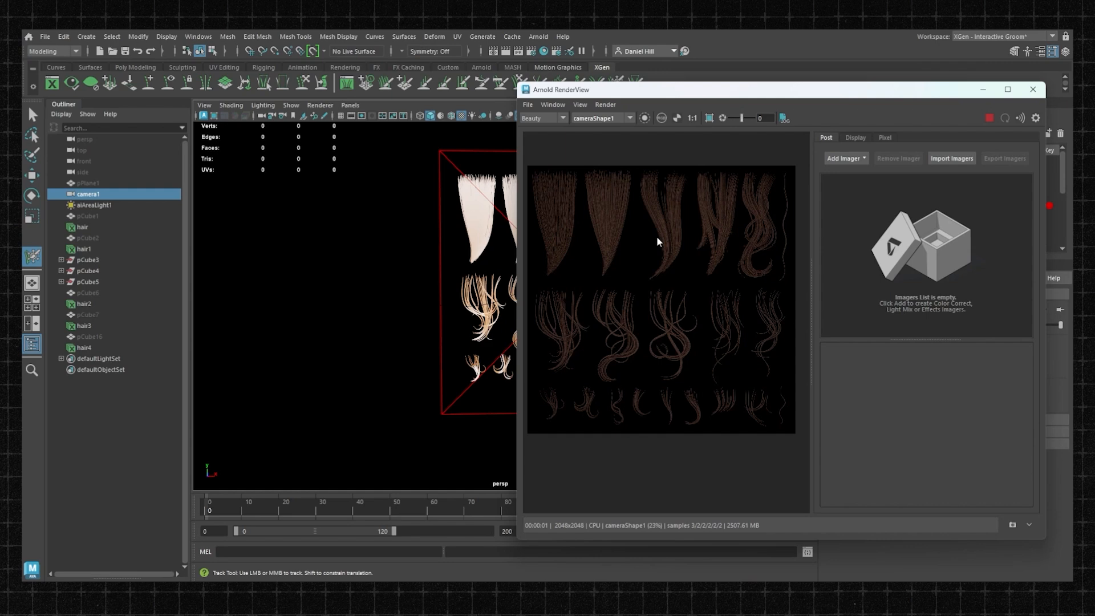
pyautogui.scroll(6, 684, 414)
pyautogui.scroll(2, 706, 318)
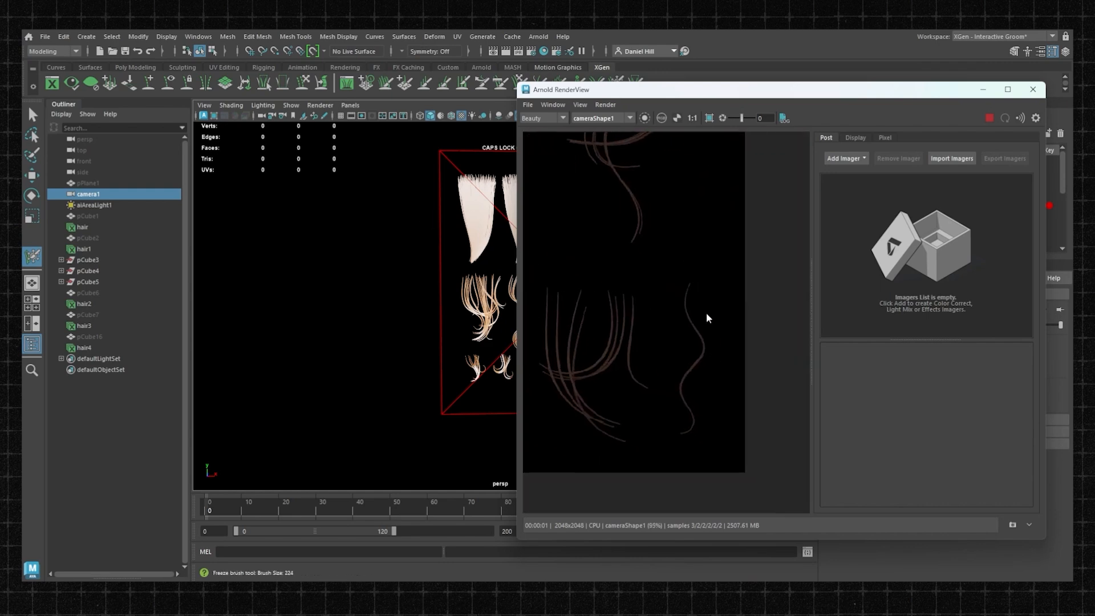
pyautogui.scroll(-8, 706, 308)
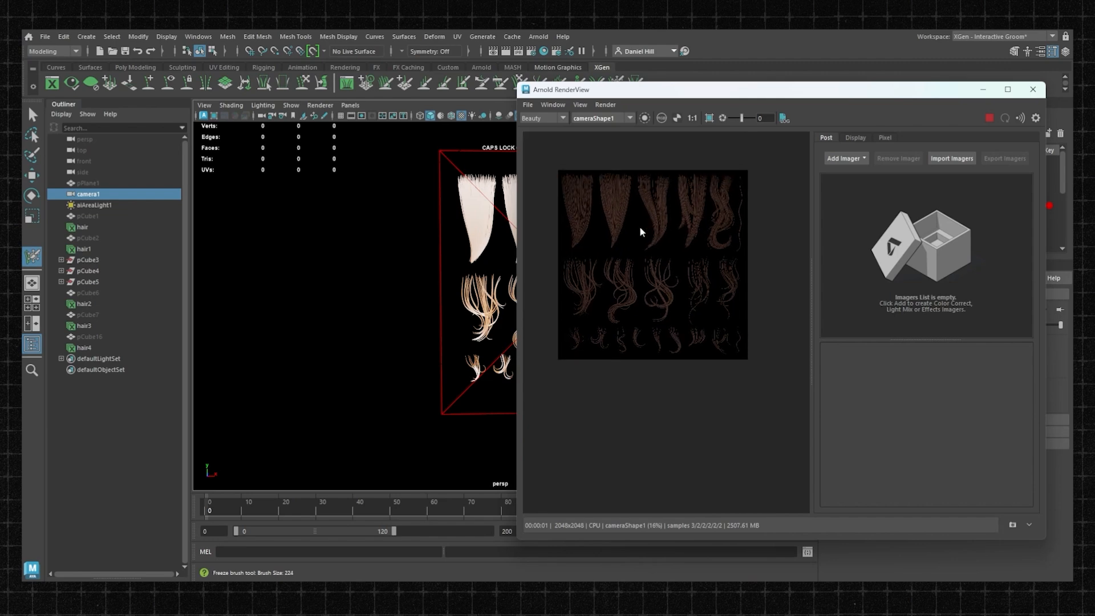
pyautogui.moveTo(525, 370); pyautogui.dragTo(446, 115)
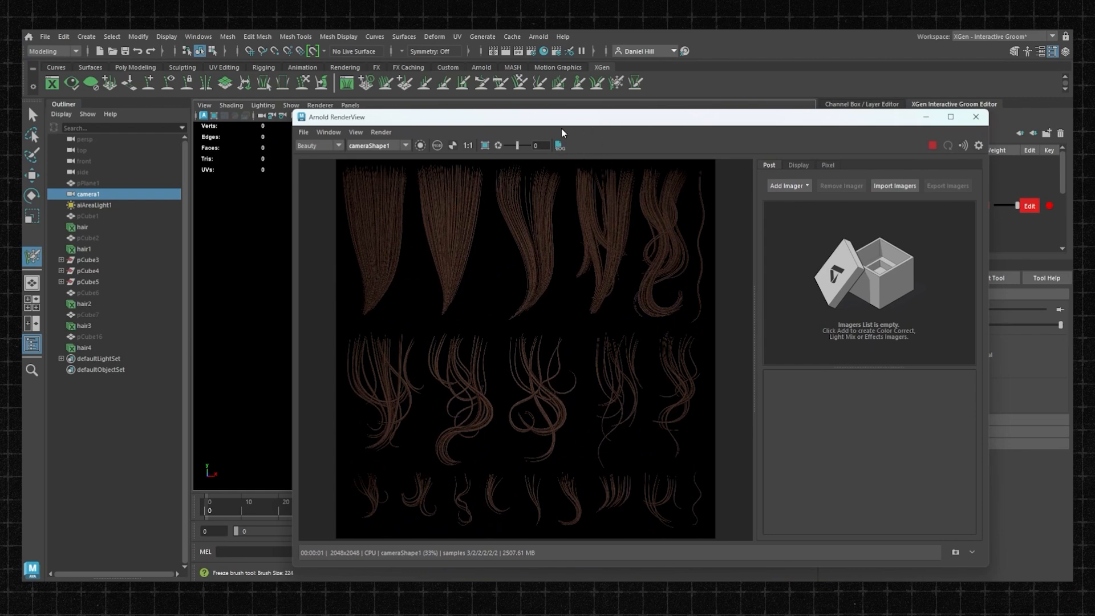
pyautogui.moveTo(562, 132); pyautogui.dragTo(564, 104)
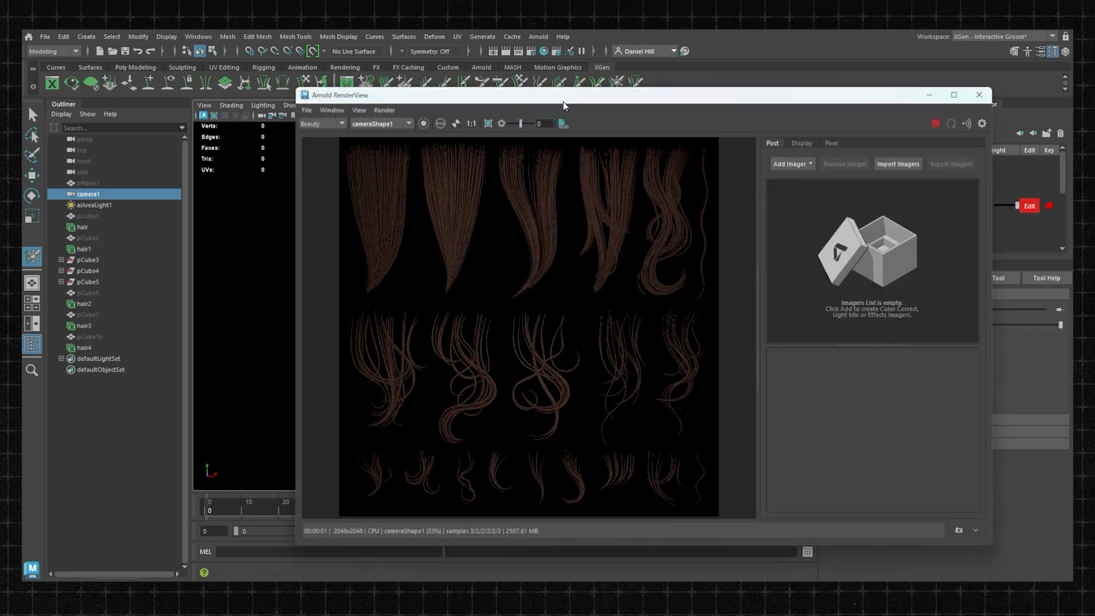
# Step: Save the rendered image as hair_colour in the HAIR folder under Tutorials
pyautogui.click(307, 110)
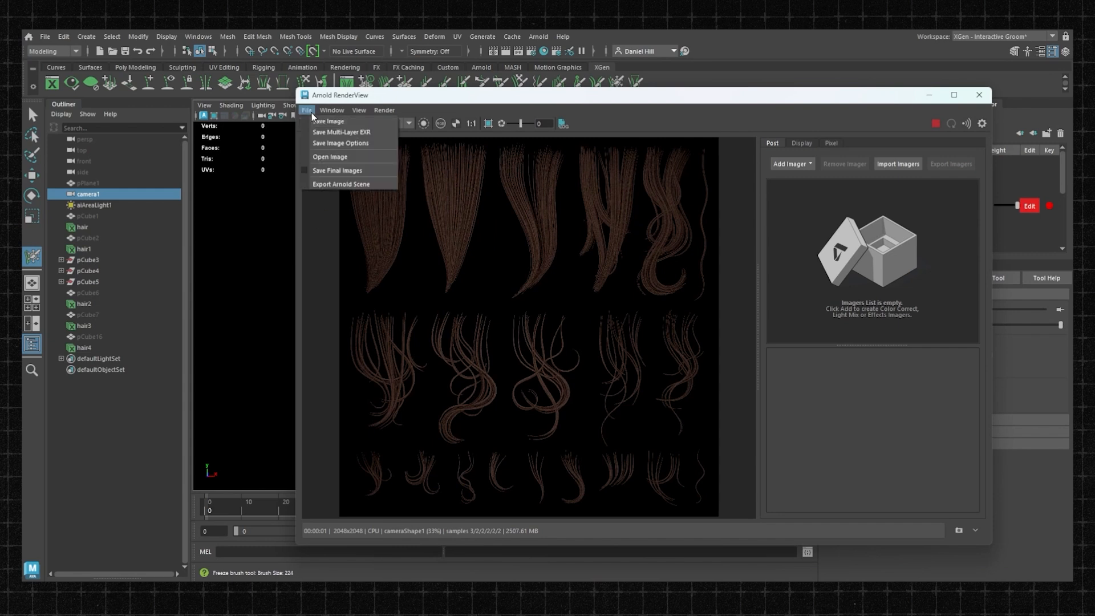
pyautogui.click(339, 121)
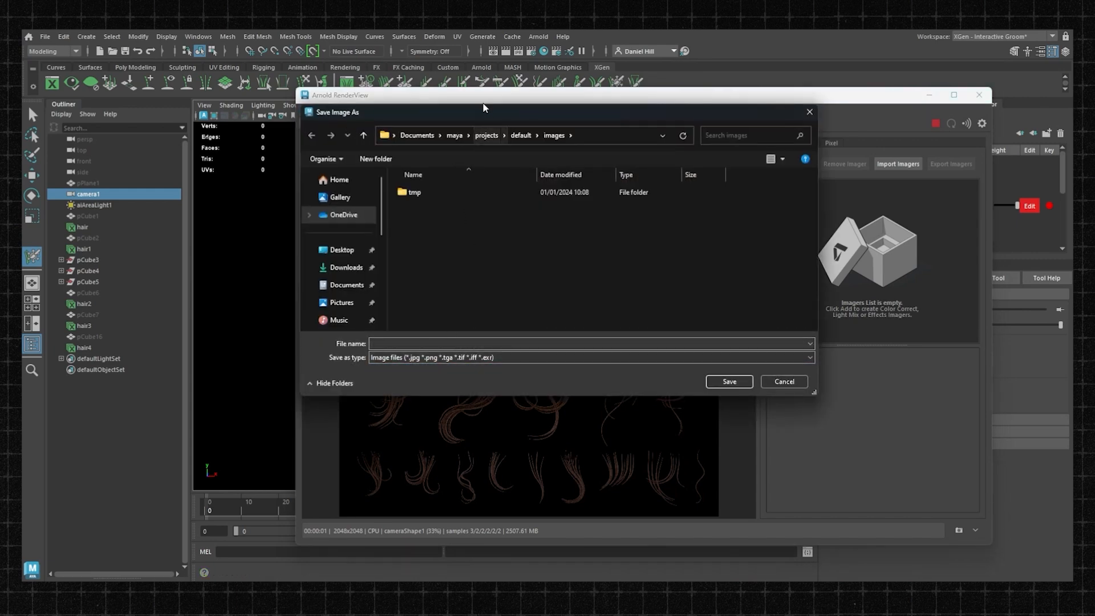
pyautogui.scroll(-1, 360, 235)
pyautogui.click(346, 211)
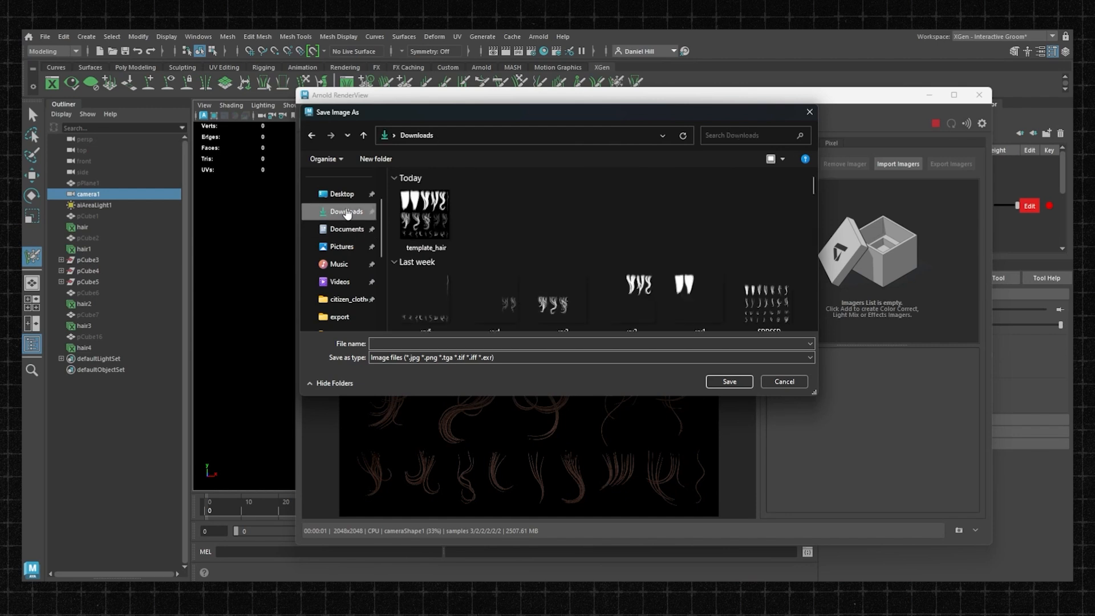
pyautogui.scroll(-5, 344, 216)
pyautogui.click(343, 211)
pyautogui.scroll(-1, 513, 194)
pyautogui.scroll(1, 593, 217)
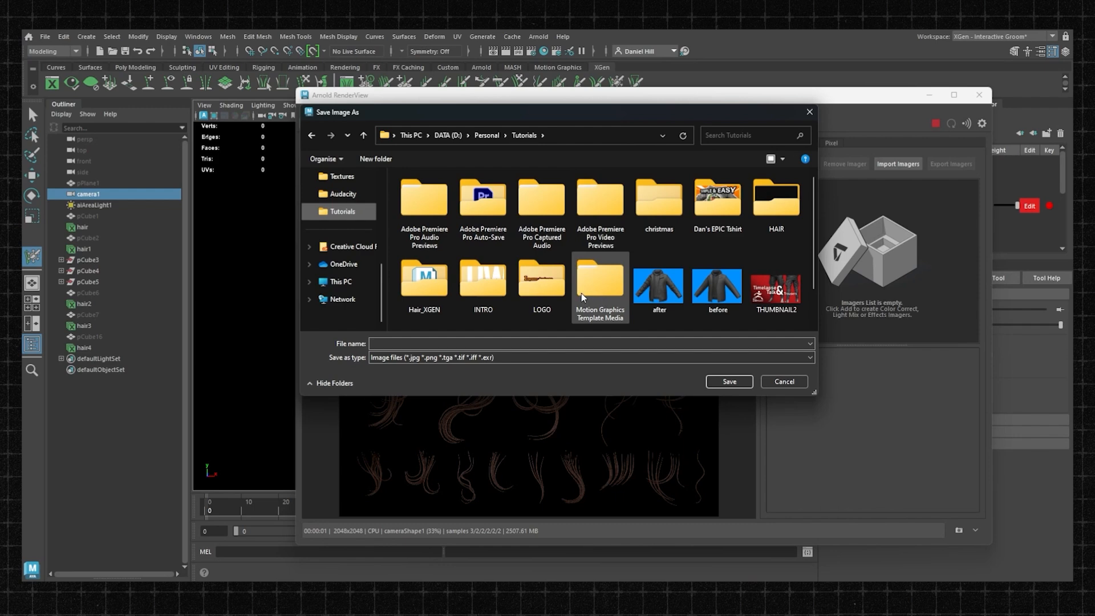
pyautogui.doubleClick(759, 194)
pyautogui.click(467, 343)
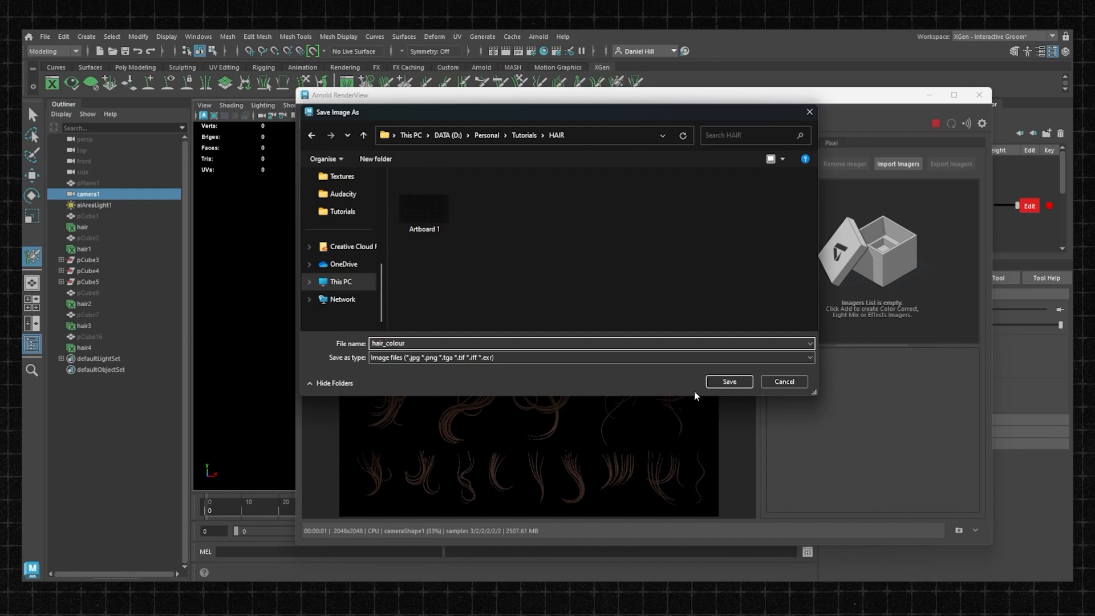
pyautogui.click(716, 379)
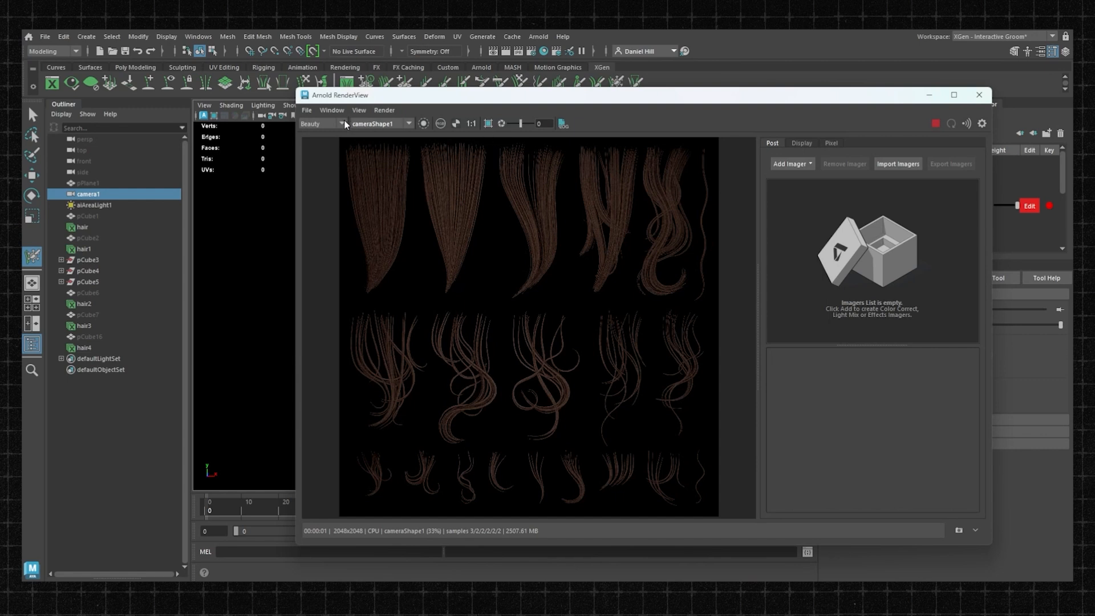
pyautogui.scroll(-3, 423, 180)
pyautogui.scroll(1, 423, 180)
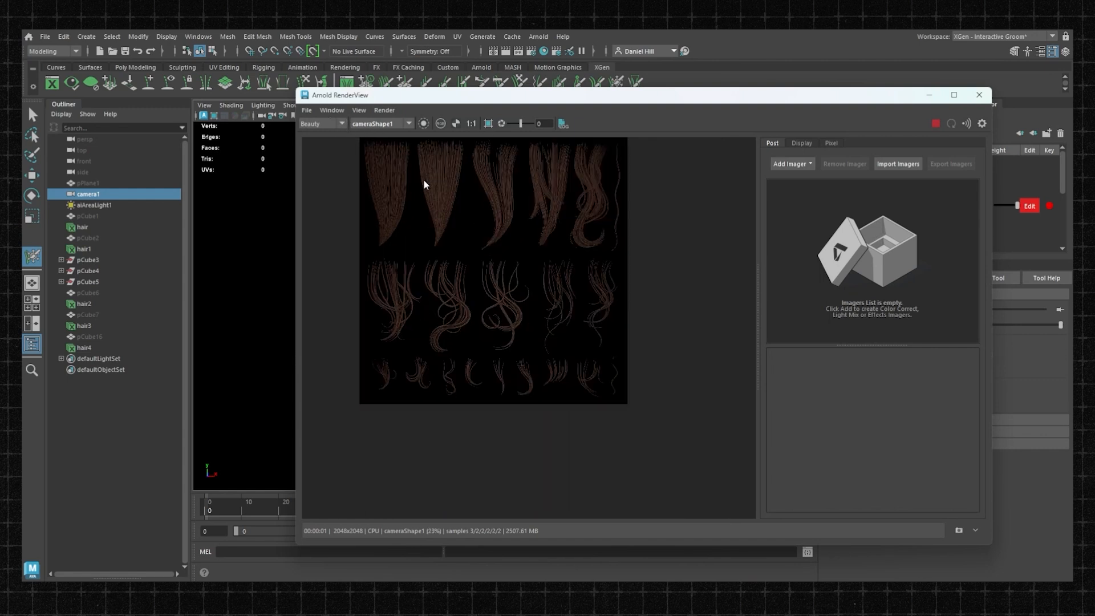
pyautogui.click(333, 110)
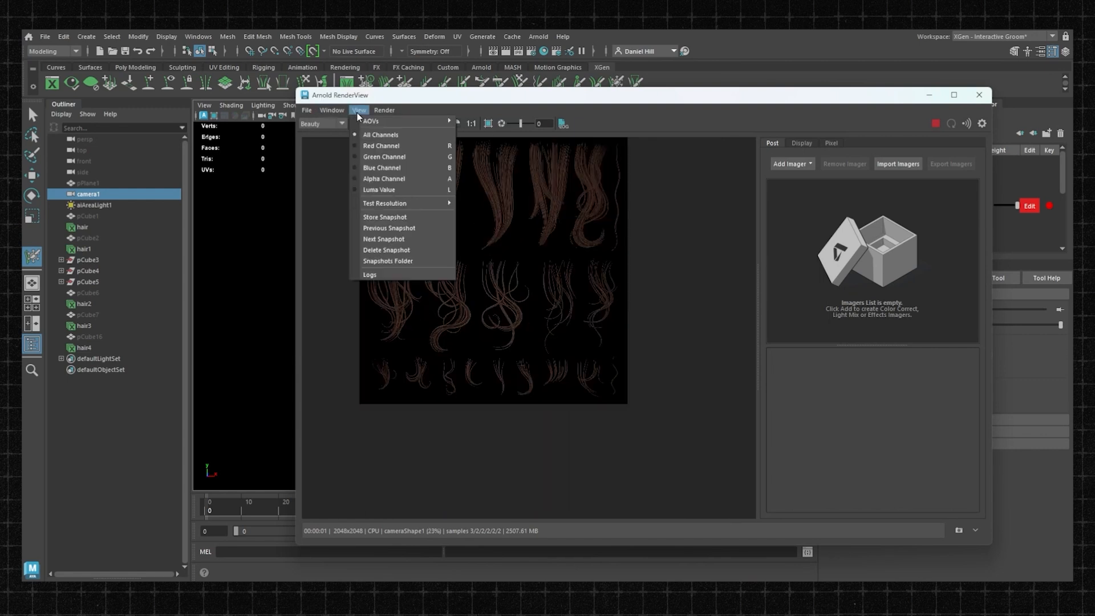
pyautogui.moveTo(384, 111)
pyautogui.moveTo(305, 114)
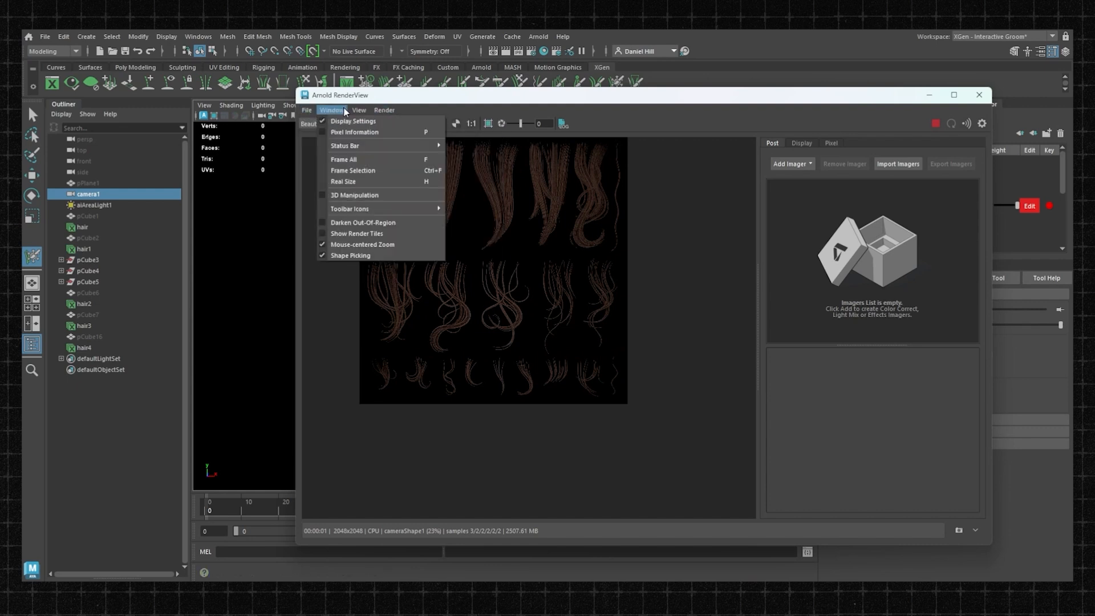
pyautogui.click(403, 97)
# Step: Open the saved hair_colour.jpg in the image viewer and examine the clumps up close
pyautogui.click(328, 122)
pyautogui.click(431, 272)
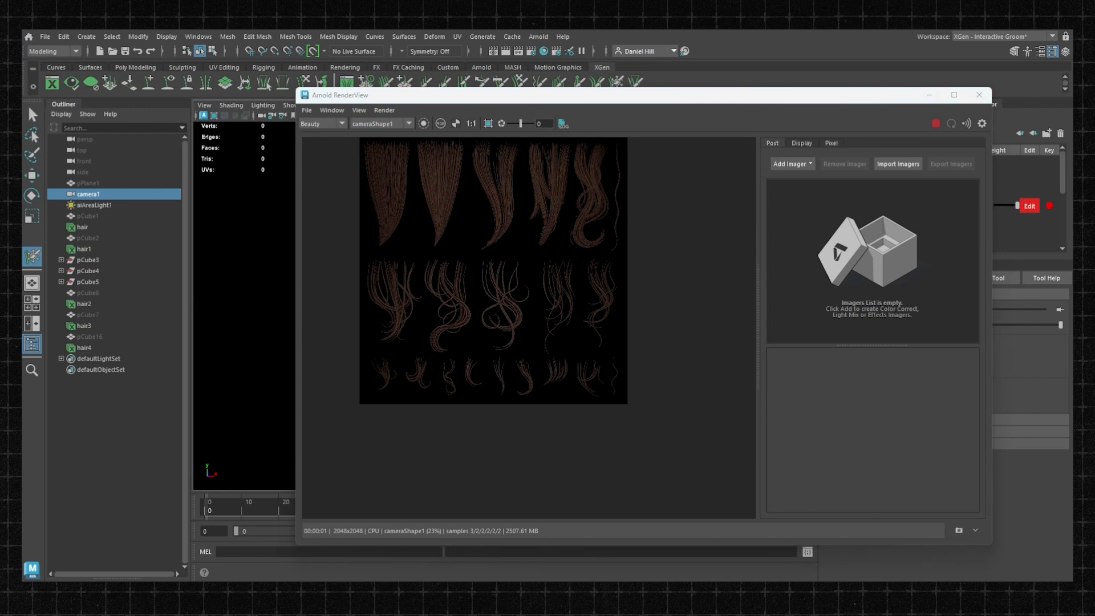
pyautogui.scroll(5, 738, 245)
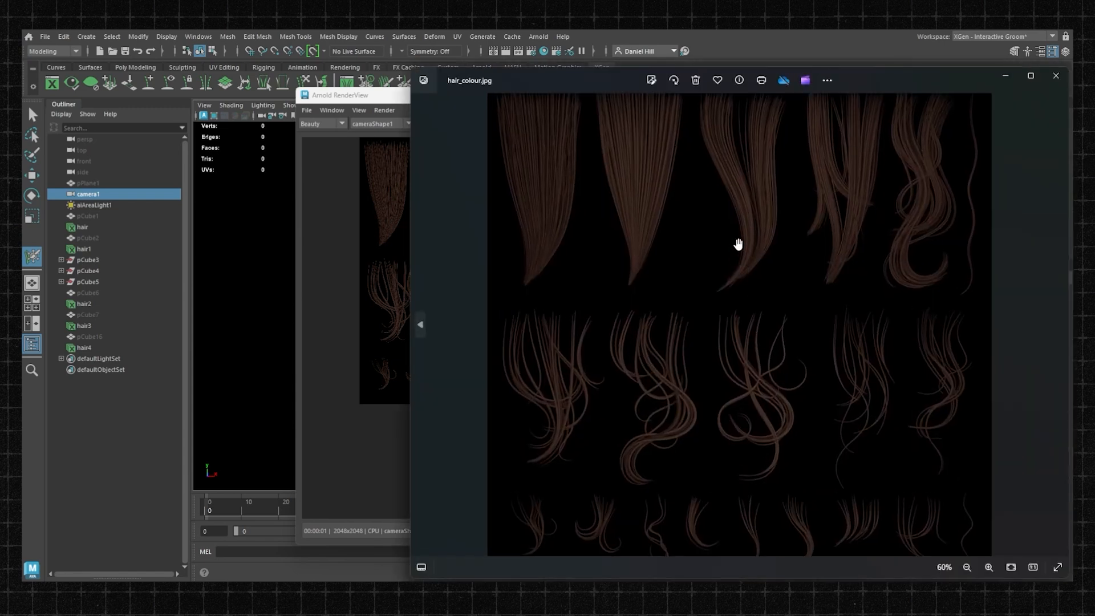
# Step: Check the full hair_colour.jpg image and the curled strands of its middle row at several magnifications
pyautogui.scroll(-5, 711, 249)
pyautogui.scroll(8, 895, 392)
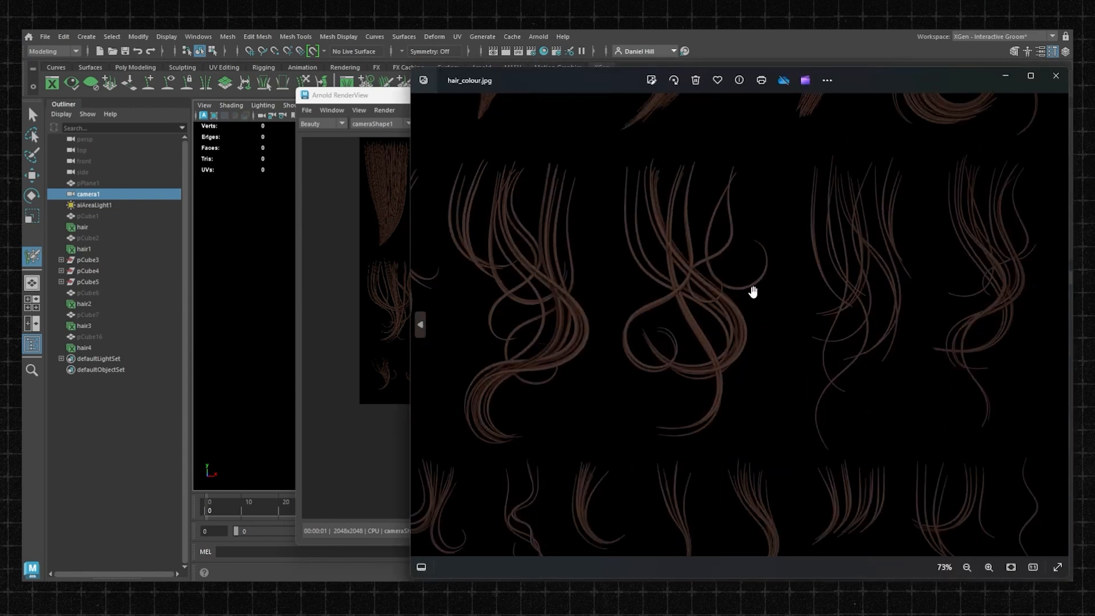
pyautogui.scroll(-8, 757, 292)
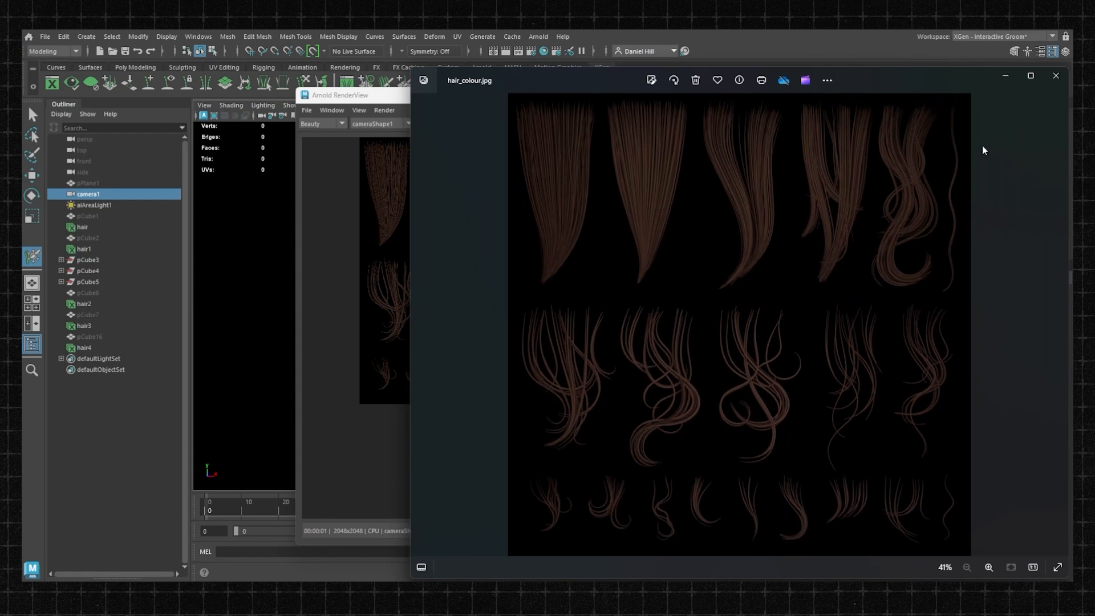
pyautogui.scroll(4, 816, 139)
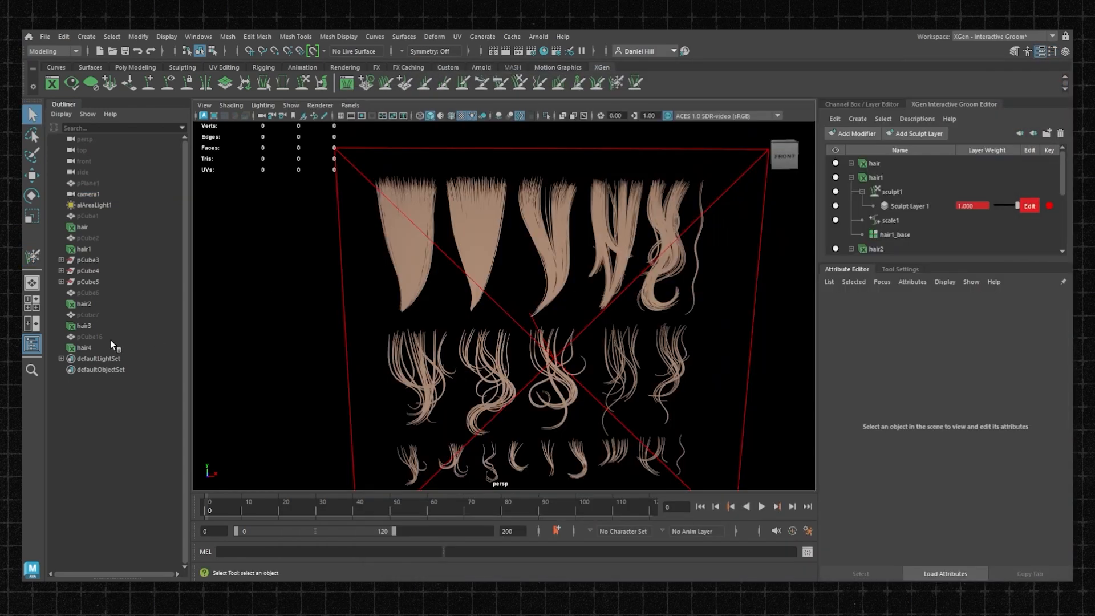
# Step: Assign a new Arnold aiAmbientOcclusion shader to hair, hair1, hair2, hair3 and hair4 together
pyautogui.click(86, 226)
pyautogui.keyDown('ctrl'); pyautogui.click(85, 249); pyautogui.keyUp('ctrl')
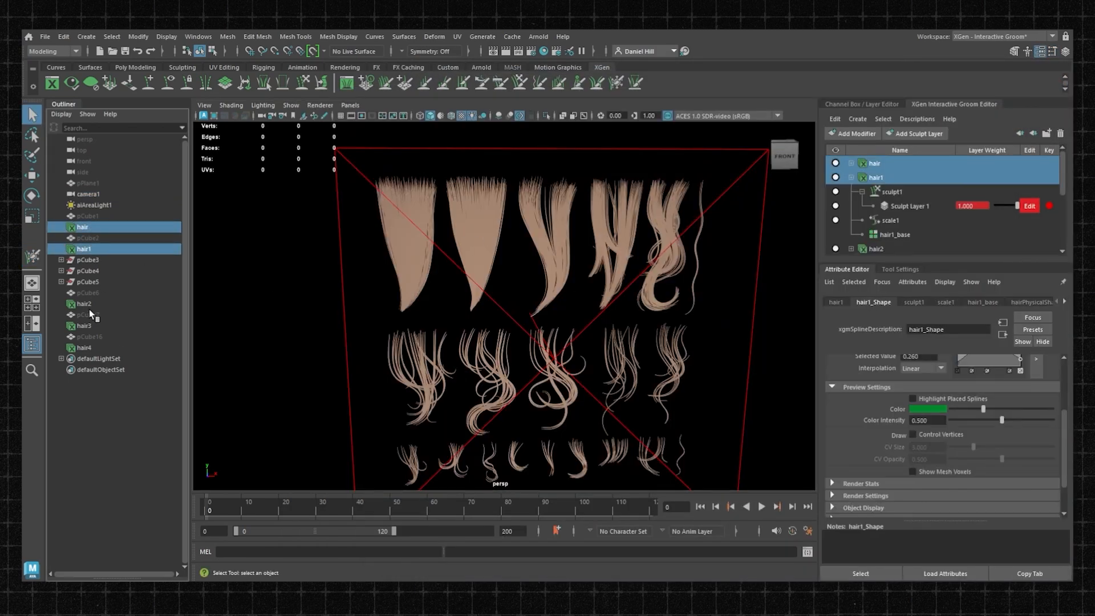
pyautogui.keyDown('ctrl'); pyautogui.click(87, 304); pyautogui.keyUp('ctrl')
pyautogui.keyDown('ctrl'); pyautogui.click(89, 326); pyautogui.keyUp('ctrl')
pyautogui.keyDown('ctrl'); pyautogui.click(94, 349); pyautogui.keyUp('ctrl')
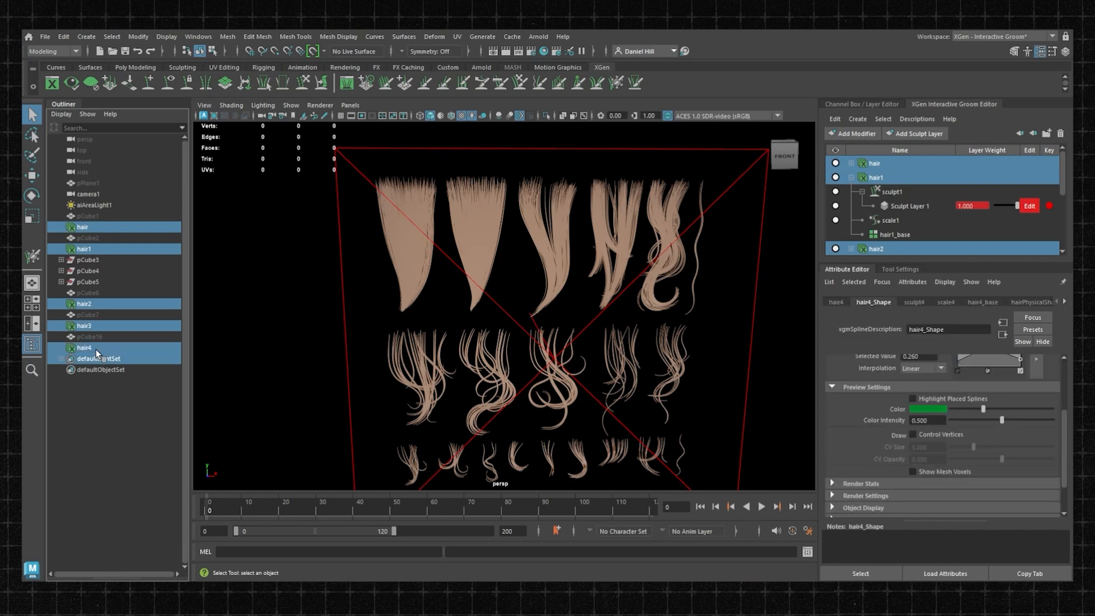
pyautogui.rightClick(476, 214)
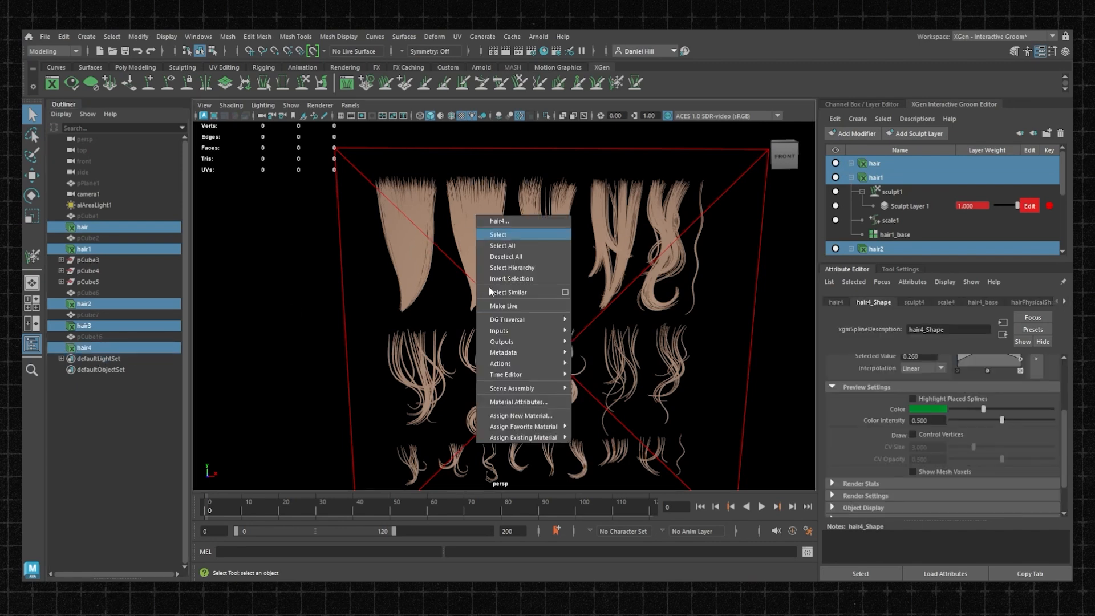
pyautogui.click(521, 415)
pyautogui.click(403, 304)
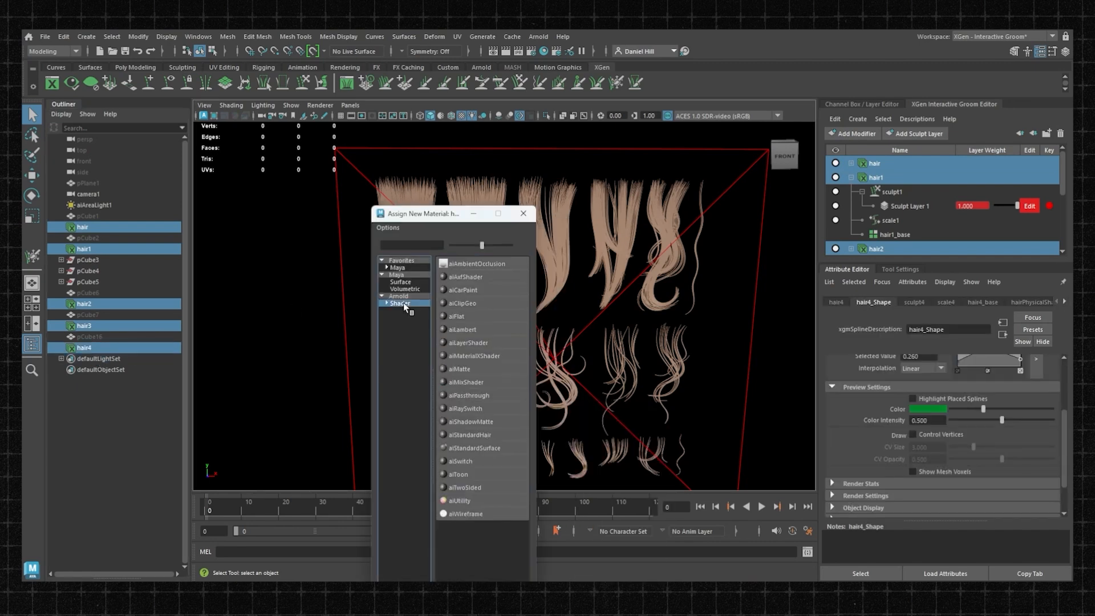
pyautogui.click(459, 264)
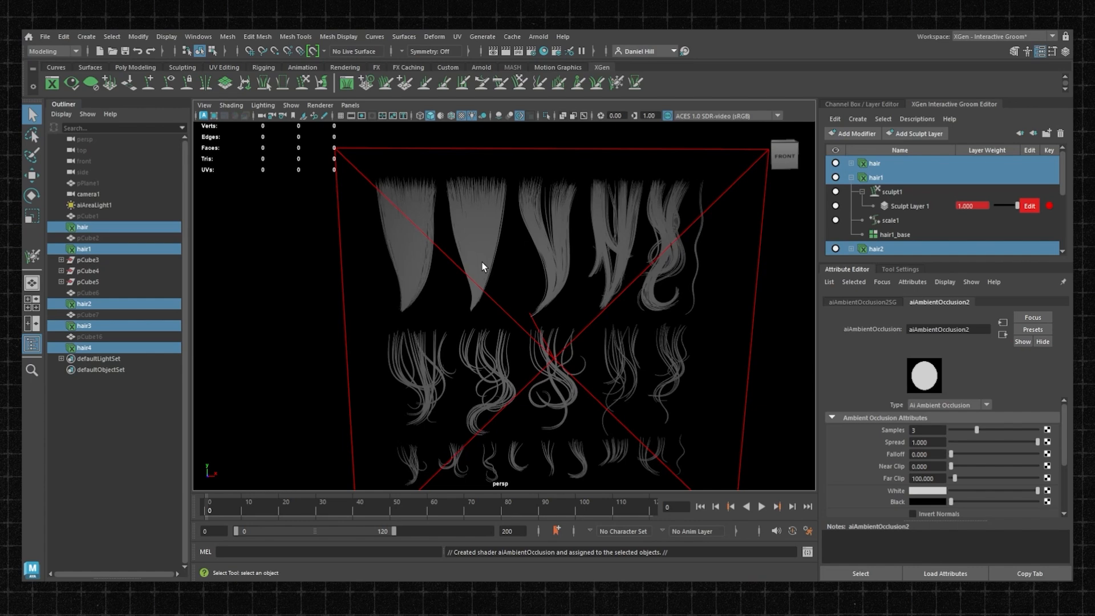
# Step: Open Arnold RenderView and render the hair clumps with the ambient occlusion shader
pyautogui.keyDown('alt'); pyautogui.moveTo(531, 269); pyautogui.dragTo(521, 183); pyautogui.keyUp('alt')
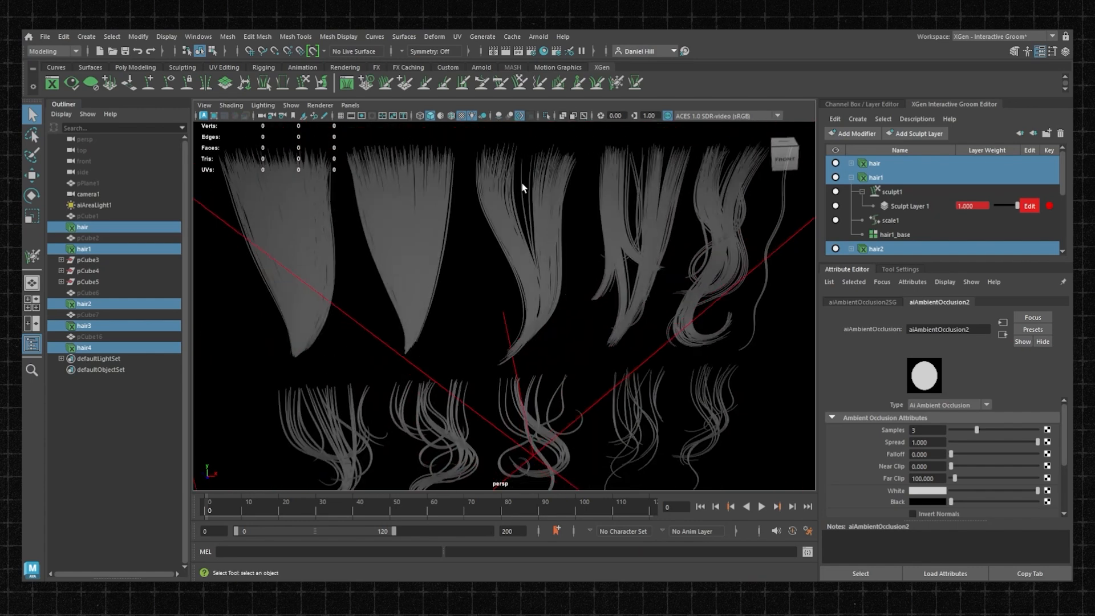
pyautogui.click(539, 37)
pyautogui.click(569, 70)
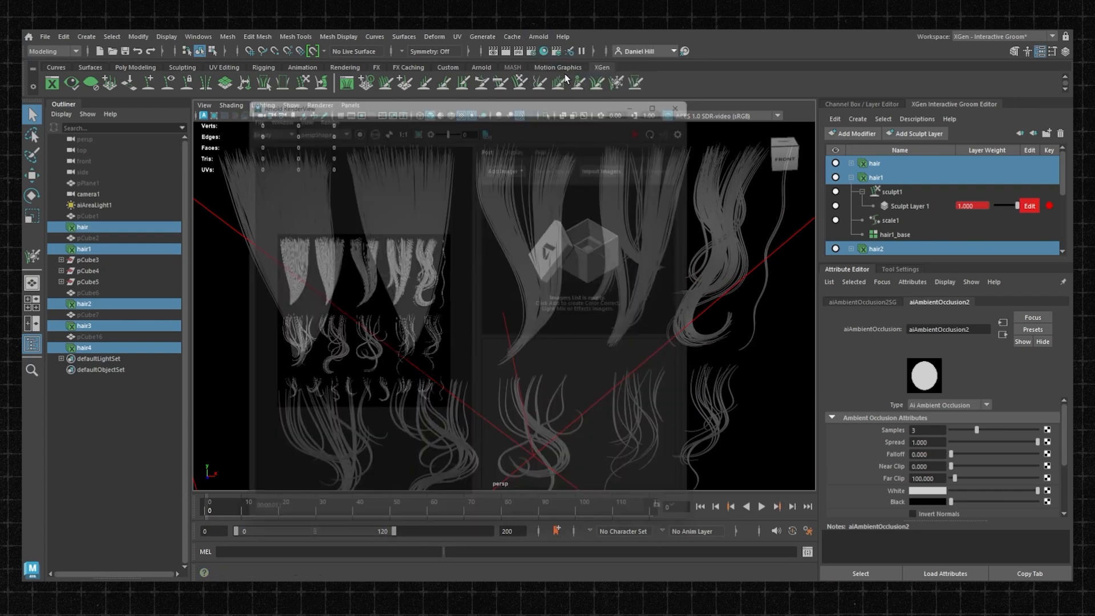
pyautogui.click(655, 118)
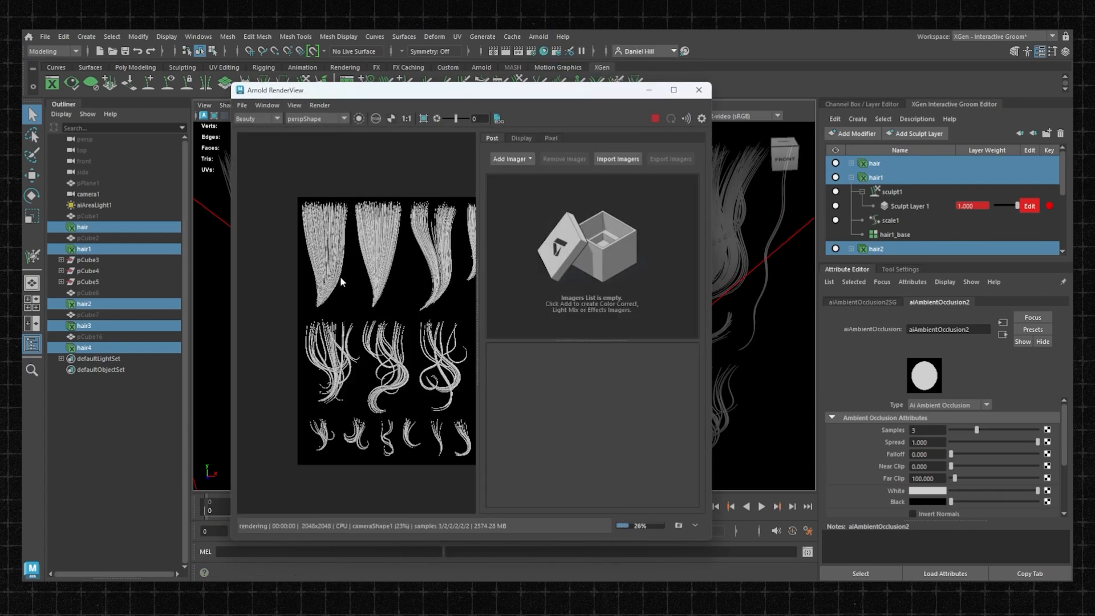
# Step: Widen the render window and inspect the ambient occlusion strands up close and as a full image
pyautogui.moveTo(712, 168); pyautogui.dragTo(946, 171)
pyautogui.scroll(-3, 475, 280)
pyautogui.scroll(6, 502, 288)
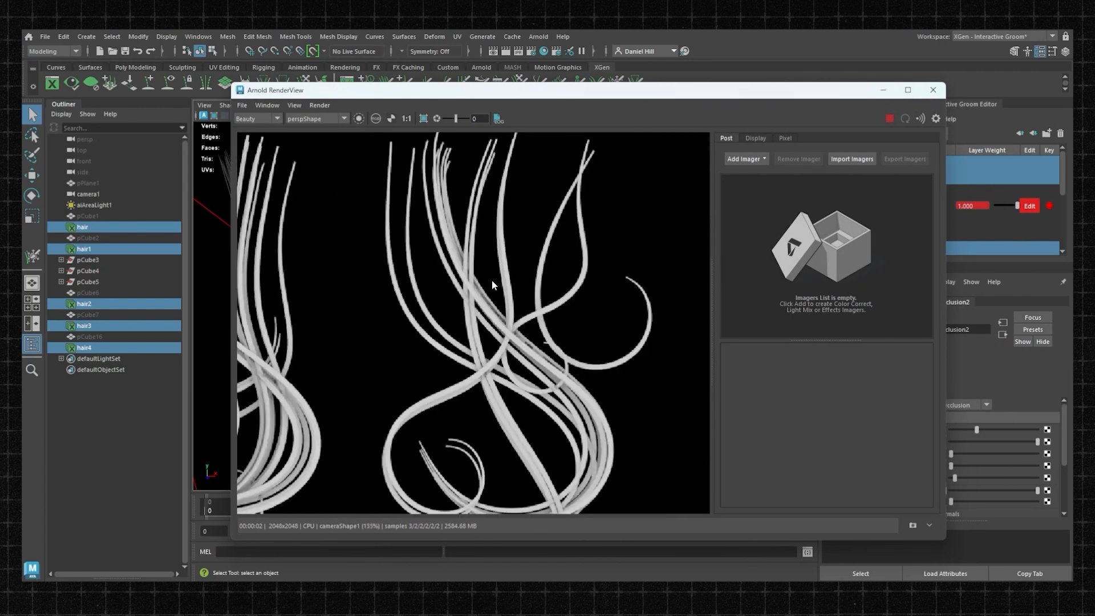
pyautogui.scroll(-8, 492, 280)
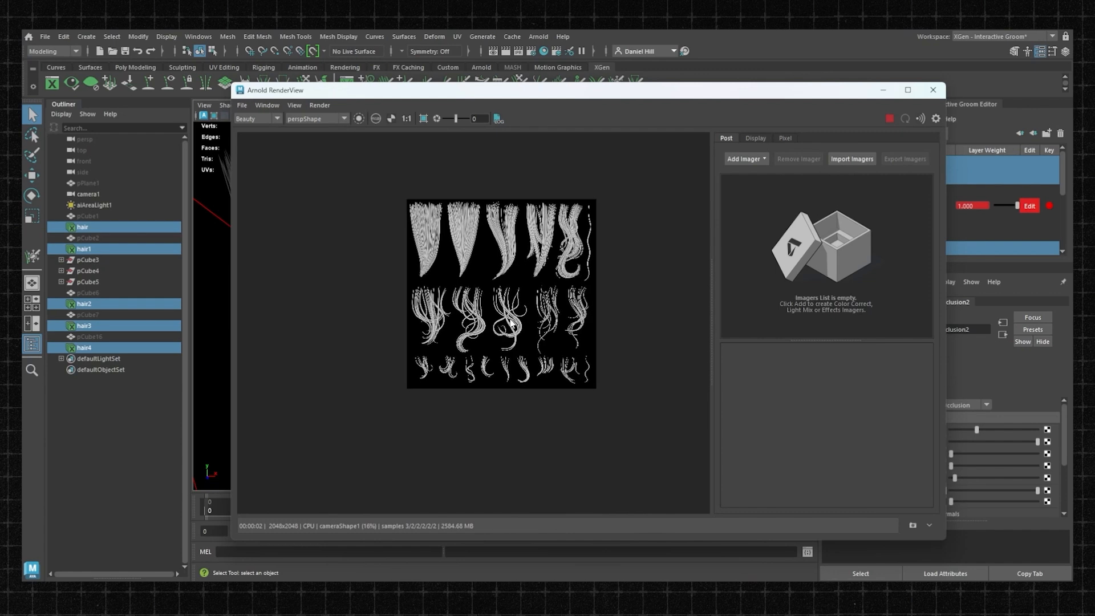
pyautogui.click(242, 105)
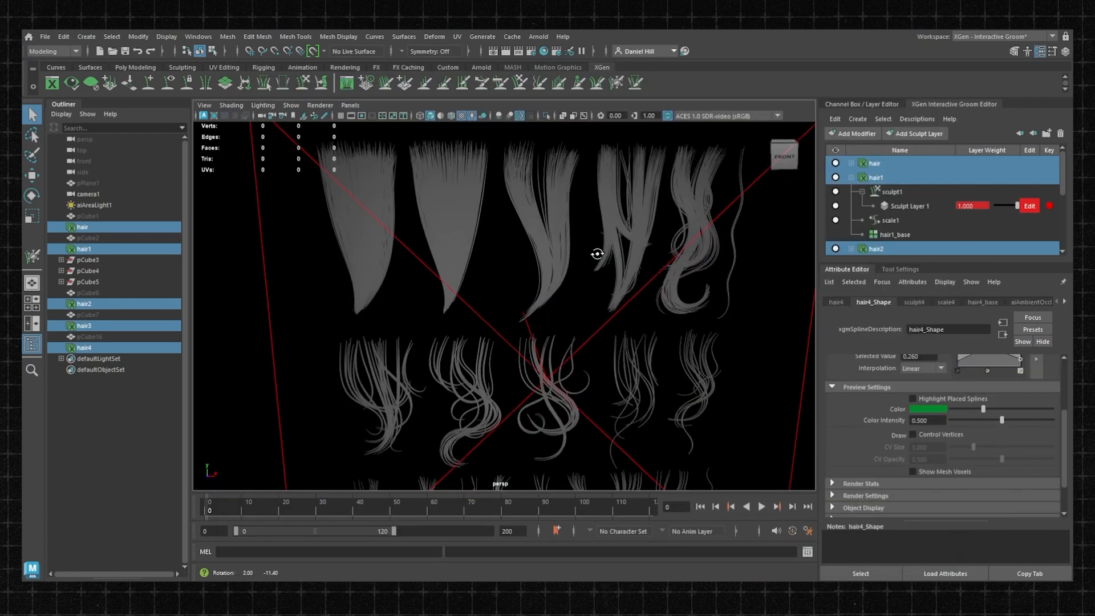
# Step: Assign a new Arnold aiUtility shader to the five selected hair descriptions
pyautogui.scroll(-3, 599, 257)
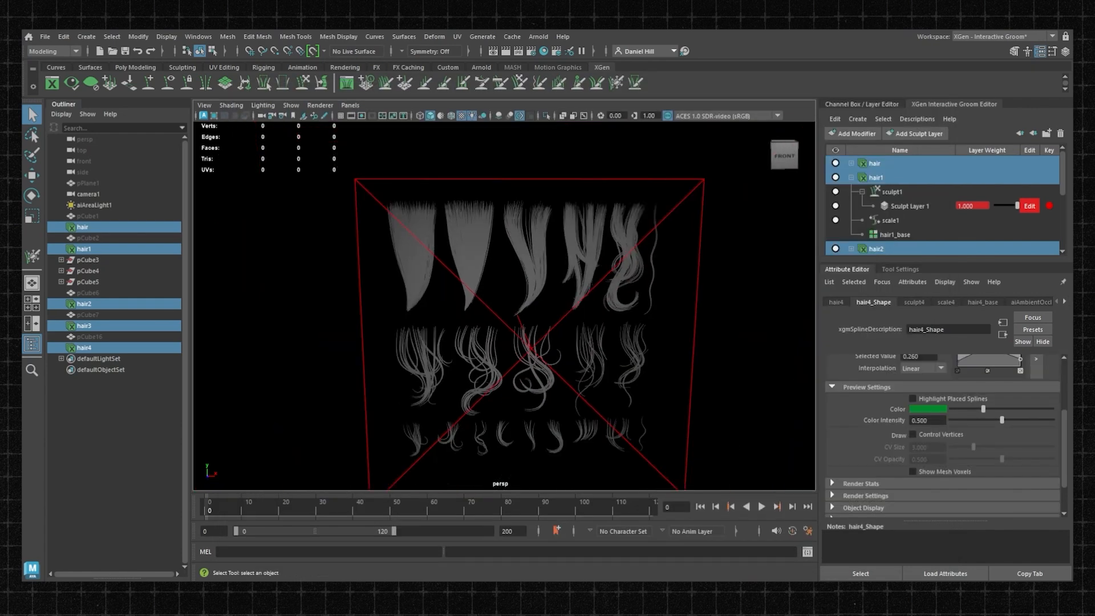
pyautogui.scroll(2, 474, 257)
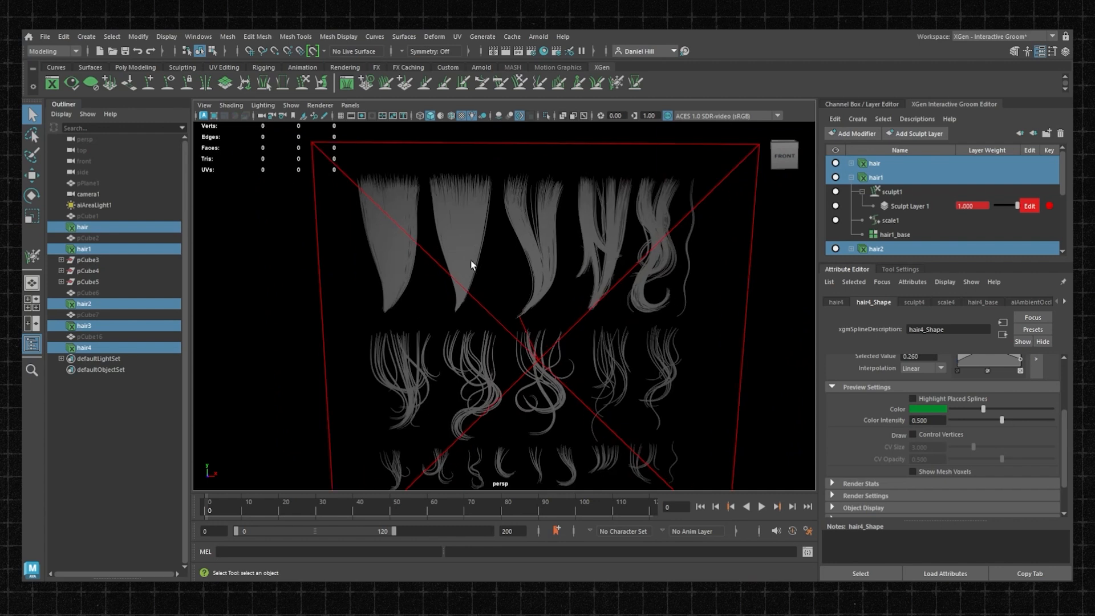
pyautogui.rightClick(530, 249)
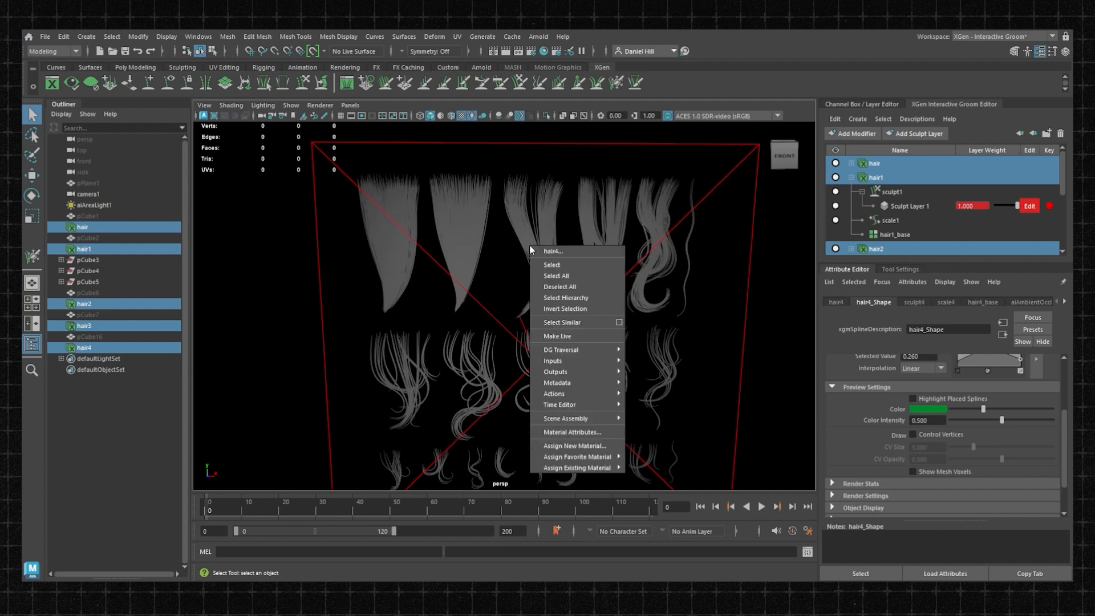
pyautogui.click(567, 446)
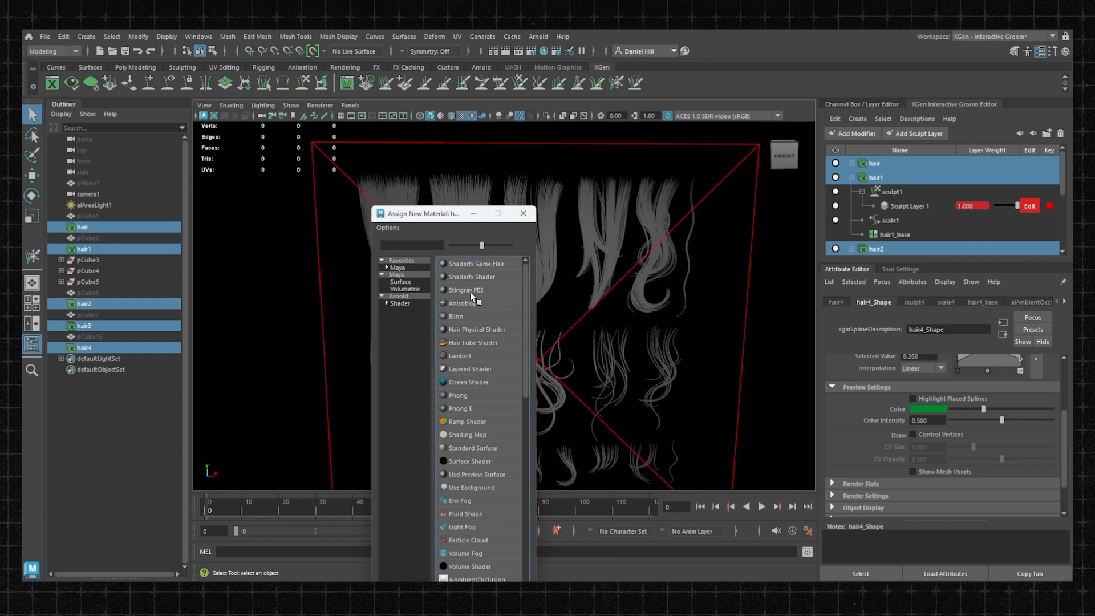
pyautogui.click(401, 304)
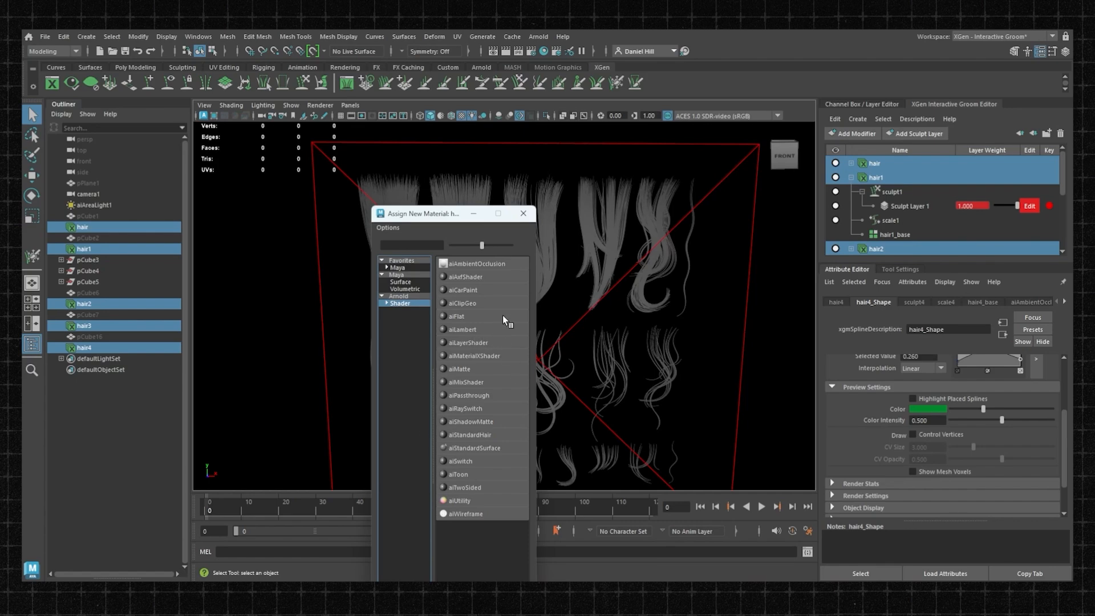
pyautogui.click(455, 505)
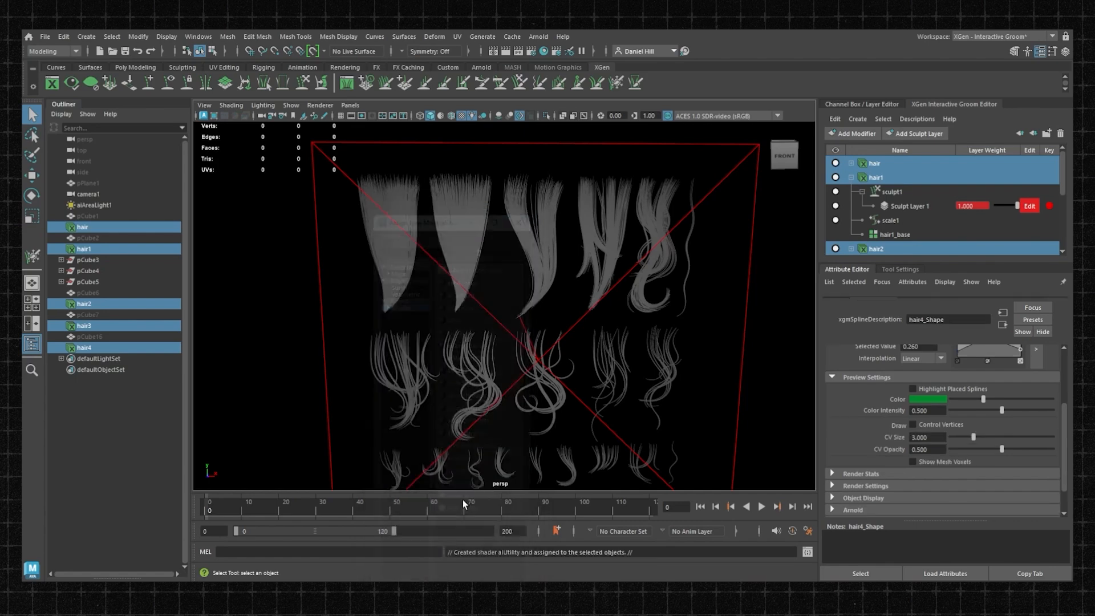
# Step: Examine the aiUtility render of the hair clumps, checking the strand silhouettes up close and across the full image
pyautogui.scroll(-1, 441, 265)
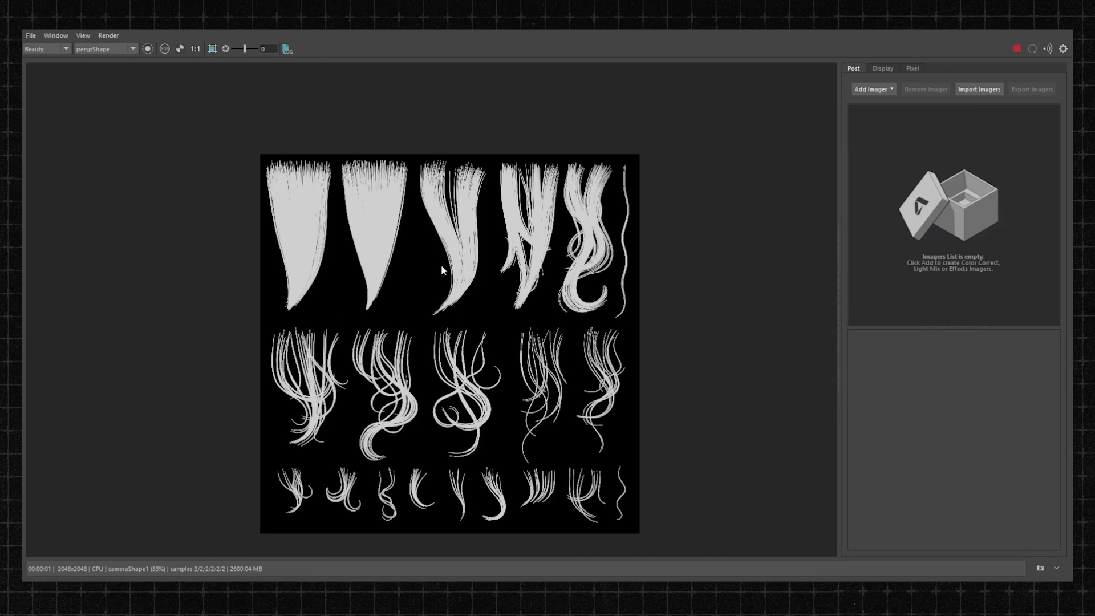
pyautogui.scroll(5, 442, 264)
pyautogui.scroll(-5, 464, 260)
pyautogui.moveTo(456, 361); pyautogui.dragTo(453, 261, button='middle')
pyautogui.scroll(5, 457, 260)
pyautogui.scroll(-5, 460, 262)
pyautogui.scroll(6, 485, 249)
pyautogui.scroll(-8, 486, 246)
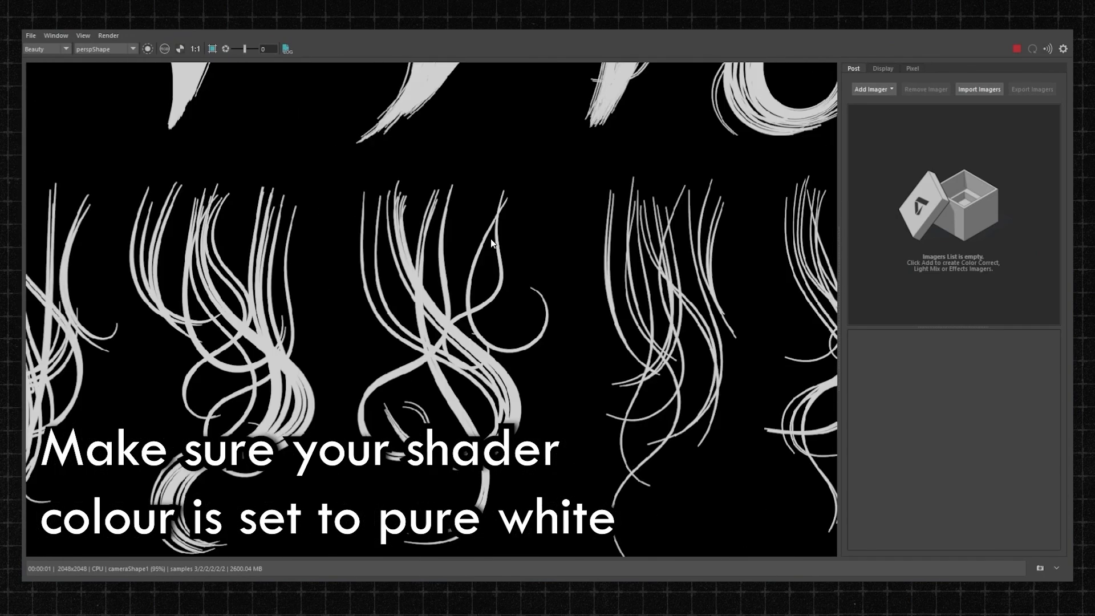
pyautogui.click(29, 37)
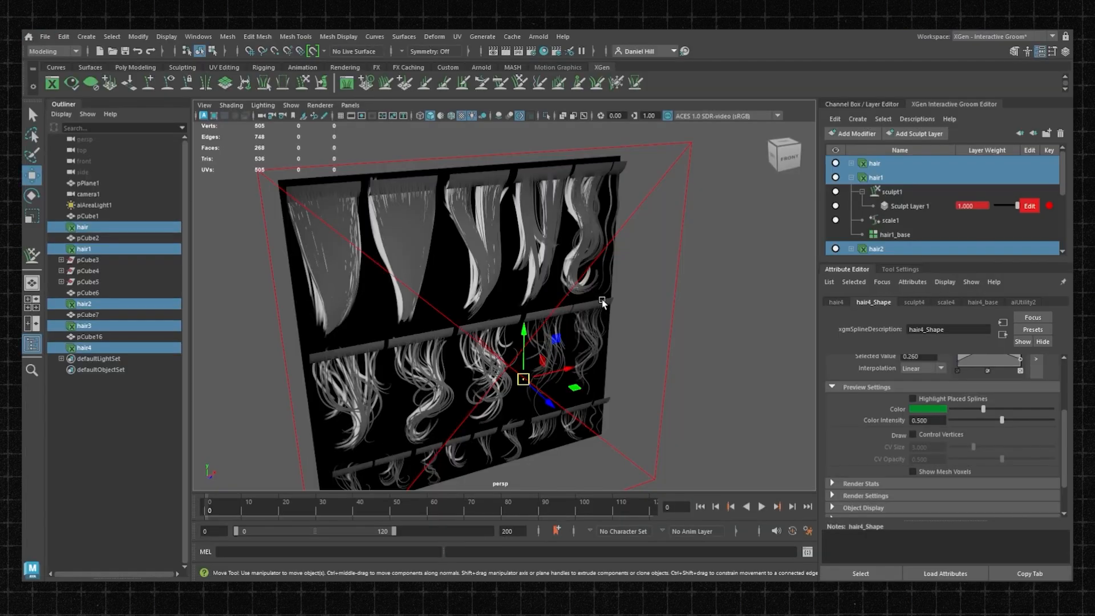
# Step: Assign another new aiUtility shader to the selected hair descriptions with the backing plane and root cubes shown
pyautogui.keyDown('alt'); pyautogui.moveTo(607, 284); pyautogui.dragTo(581, 292); pyautogui.keyUp('alt')
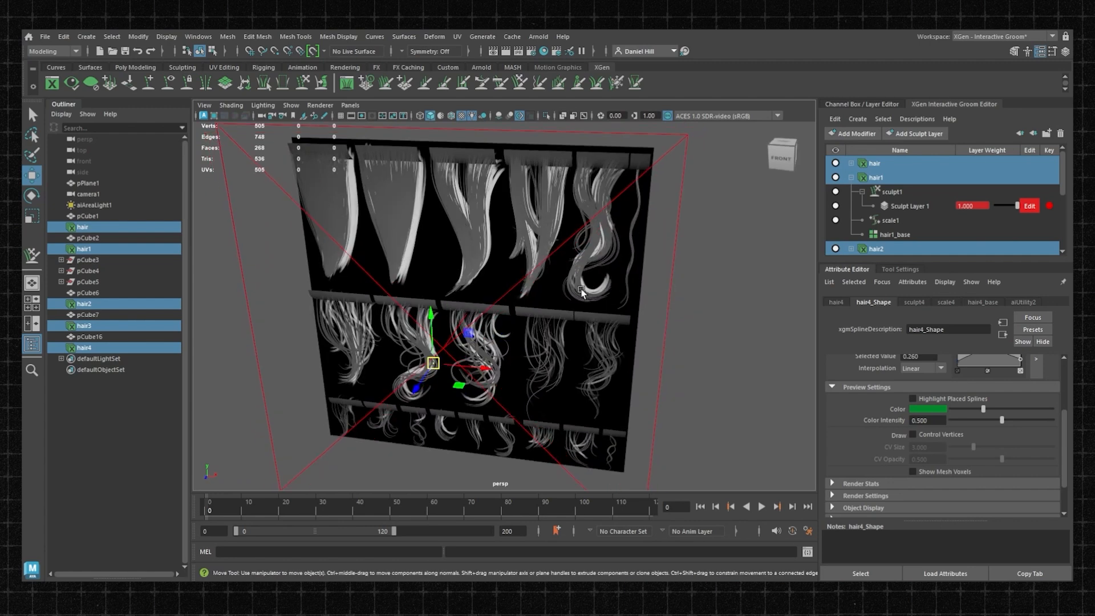
pyautogui.keyDown('alt'); pyautogui.moveTo(686, 246); pyautogui.dragTo(638, 246); pyautogui.keyUp('alt')
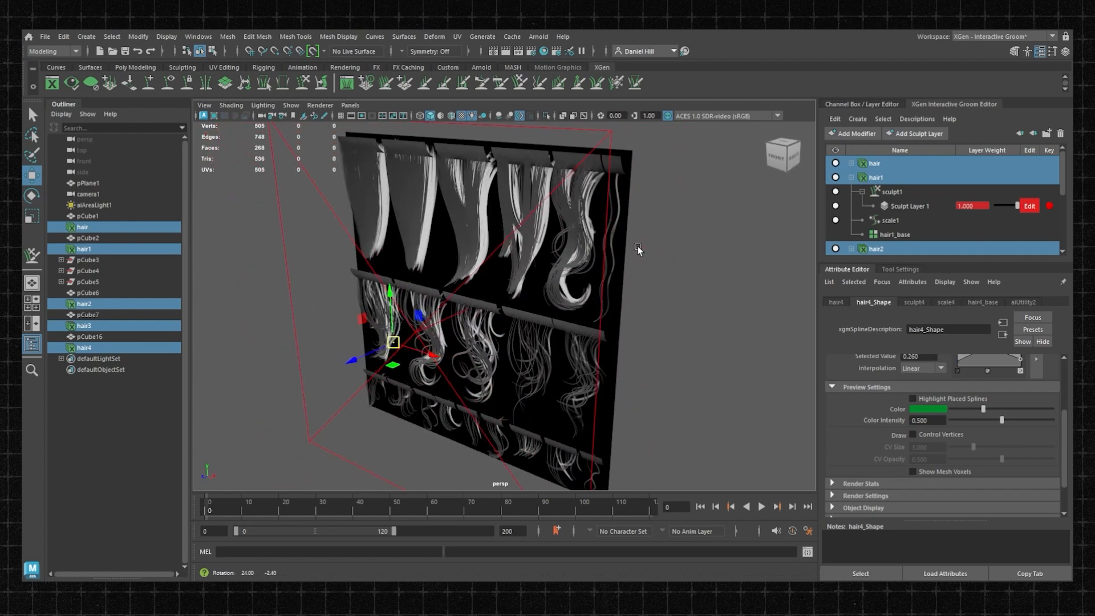
pyautogui.rightClick(711, 256)
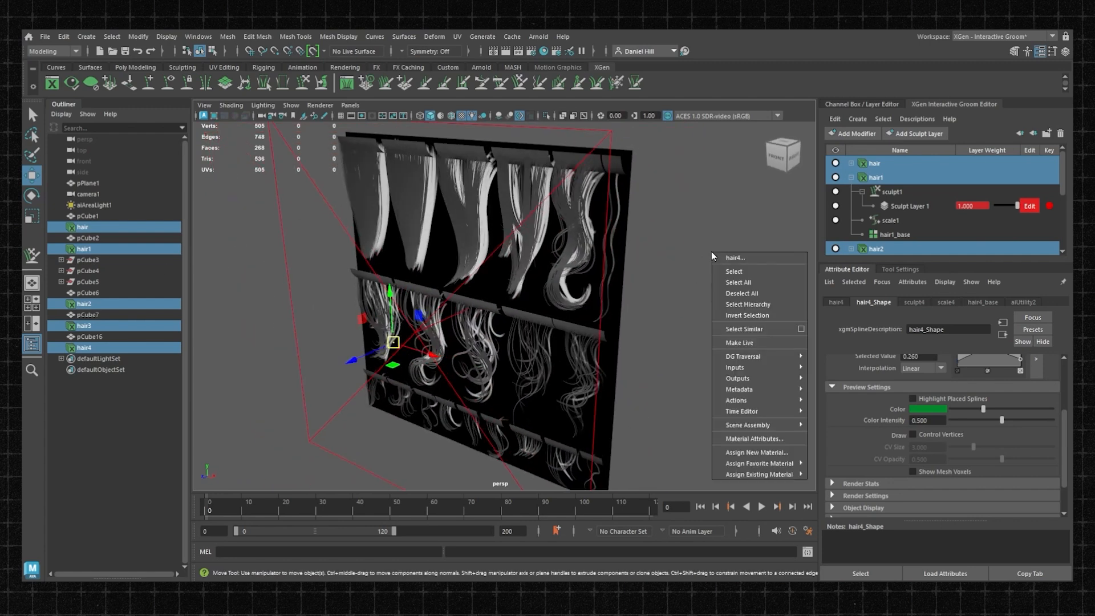
pyautogui.click(749, 453)
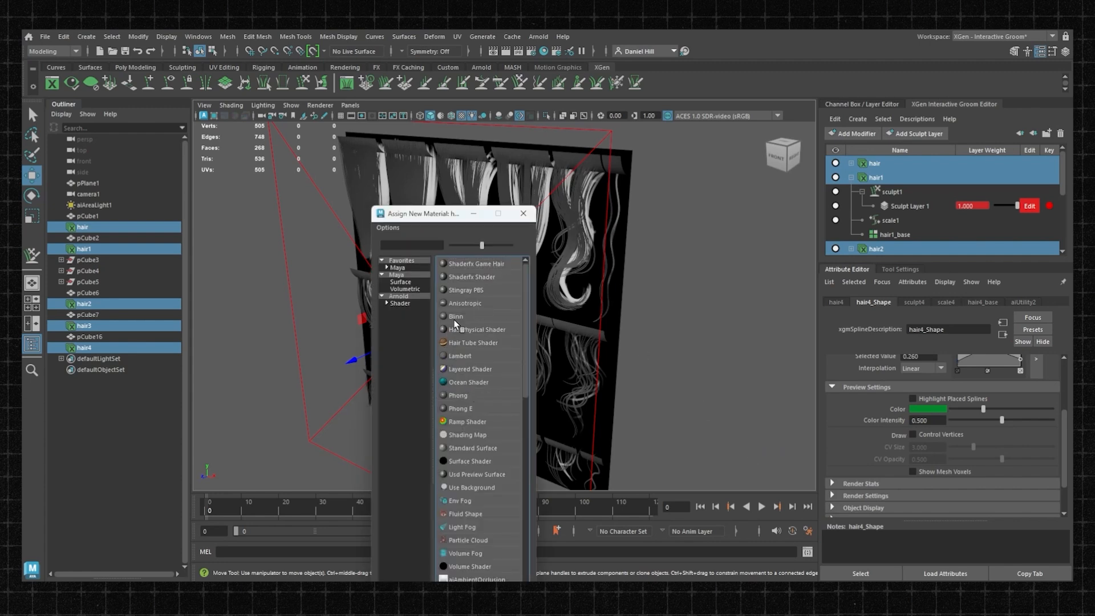
pyautogui.click(408, 302)
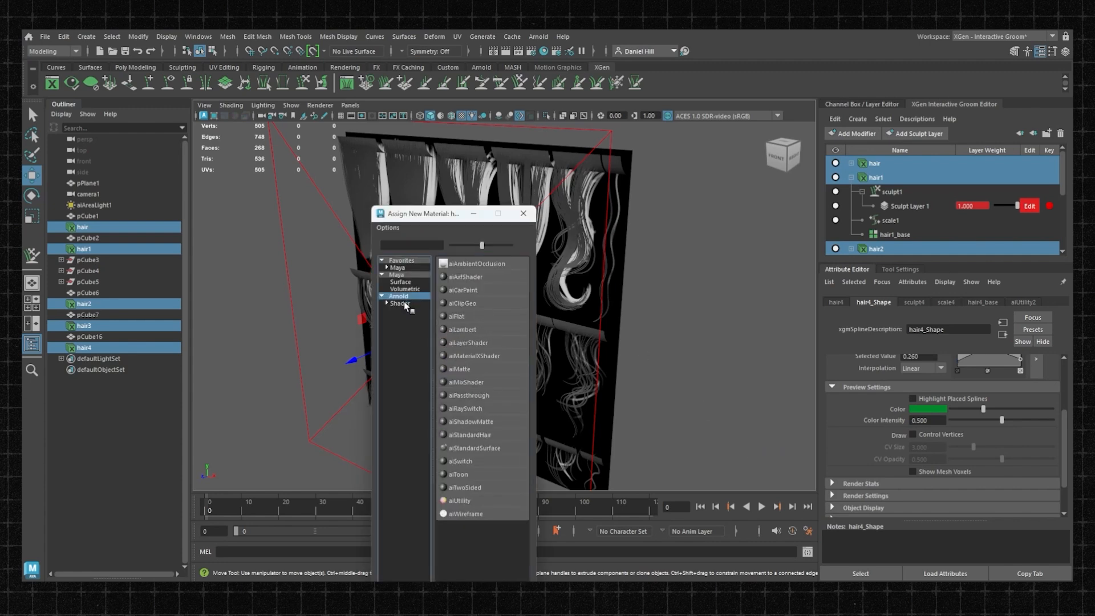
pyautogui.click(462, 498)
# Step: Set the new aiUtility shader's shade mode to flat and its color mode to V Surface Derivative (dPdv)
pyautogui.click(929, 431)
pyautogui.click(916, 463)
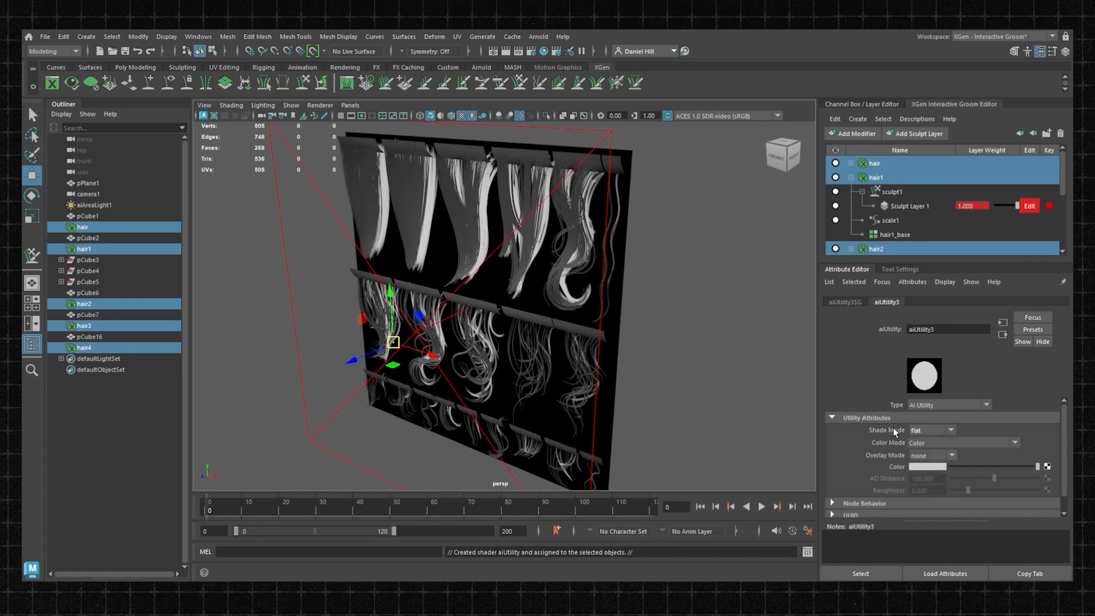
pyautogui.click(924, 444)
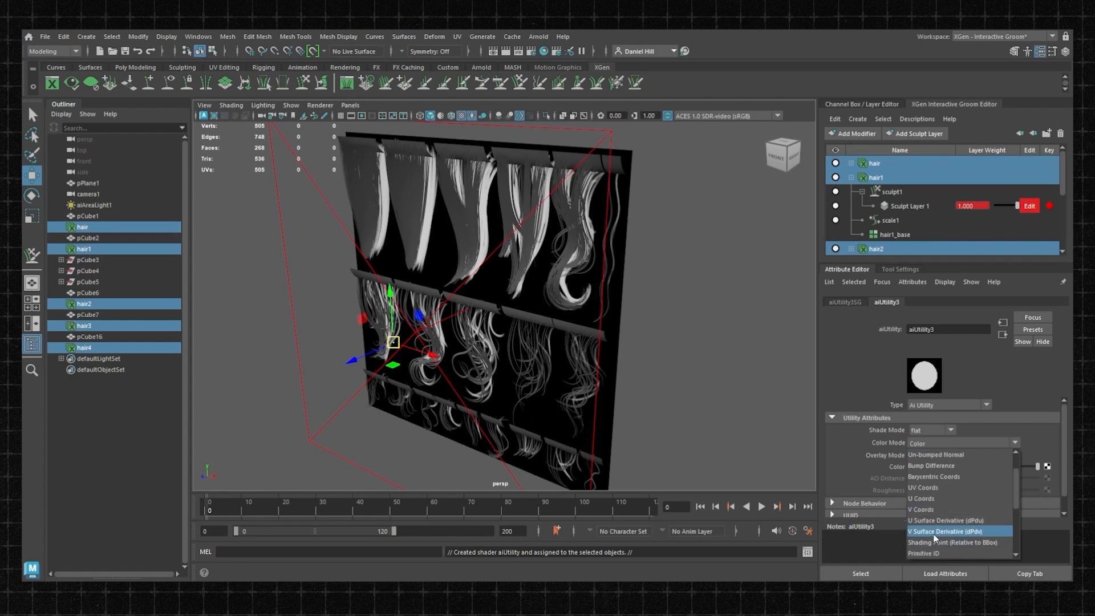
pyautogui.click(936, 532)
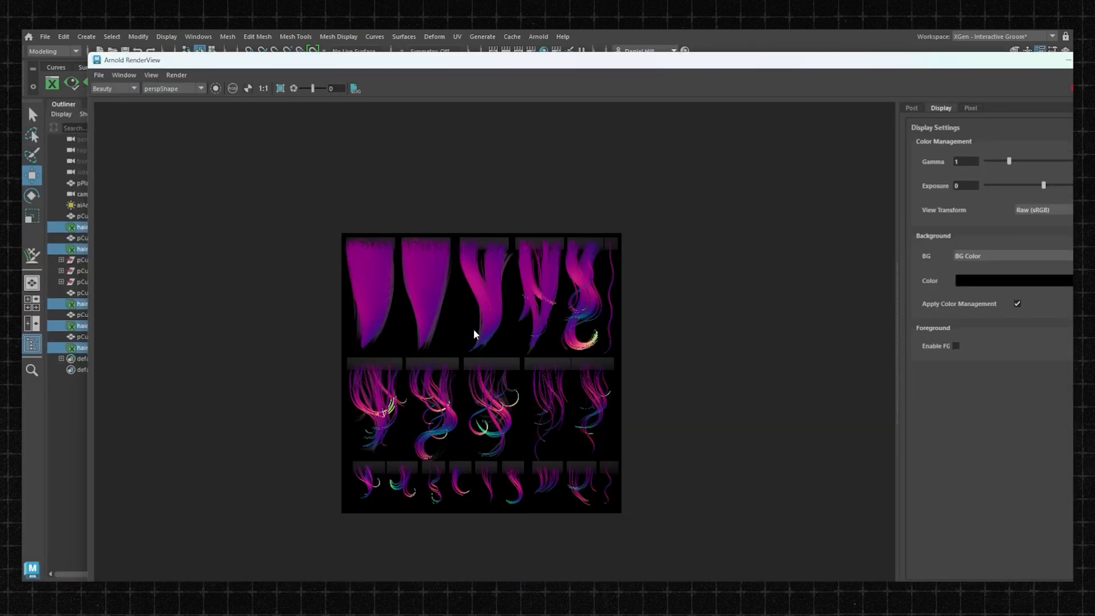
# Step: Inspect the surface-derivative render up close, centre the full image and start saving it
pyautogui.scroll(3, 476, 327)
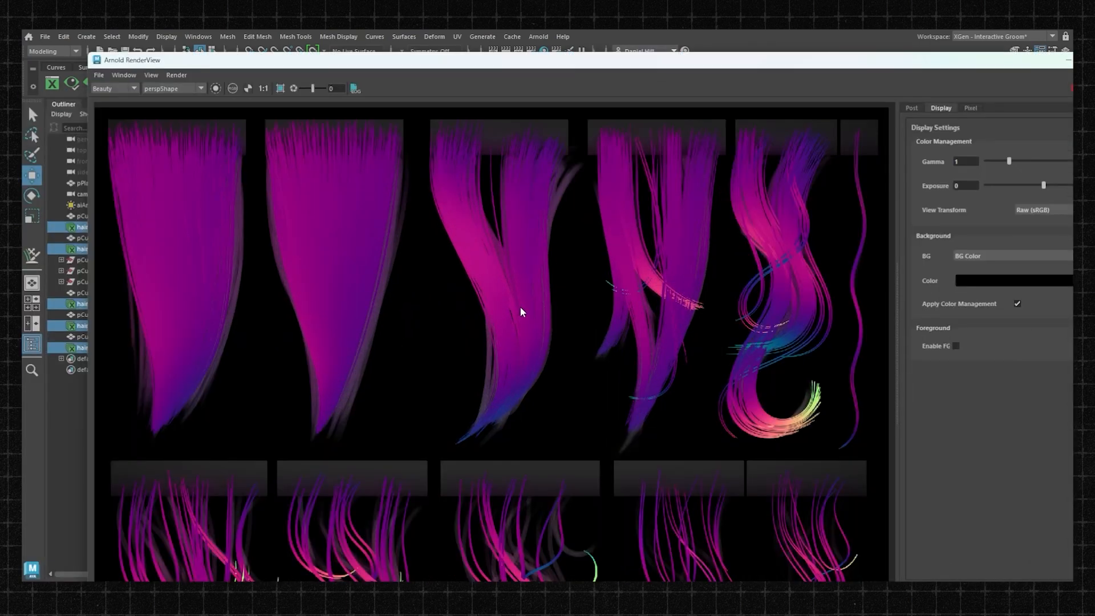
pyautogui.scroll(-2, 514, 308)
pyautogui.moveTo(419, 252); pyautogui.dragTo(428, 196, button='middle')
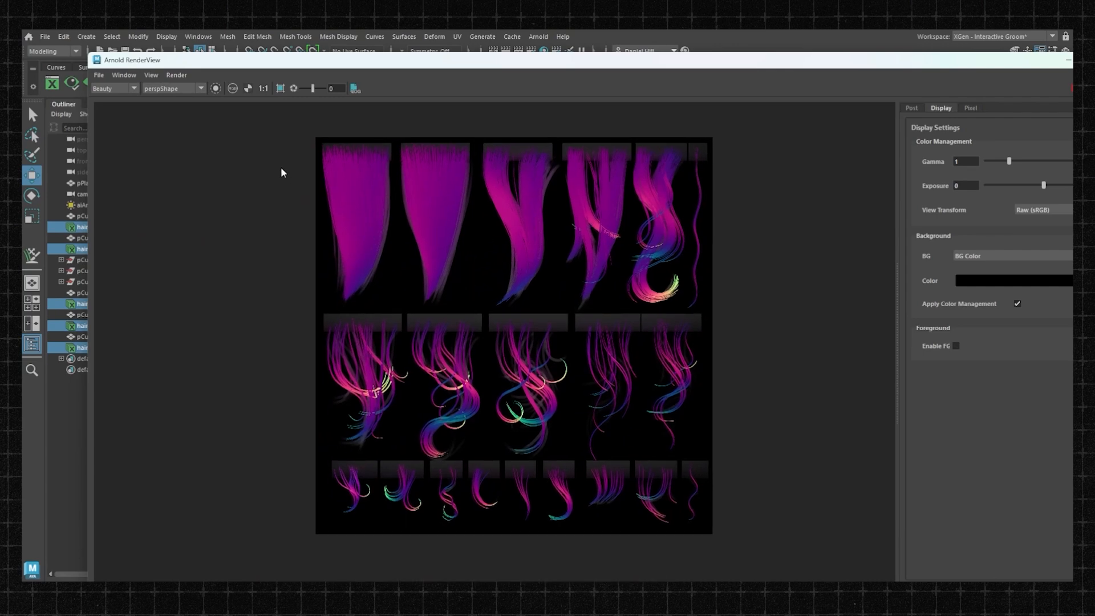
pyautogui.click(100, 75)
pyautogui.click(106, 84)
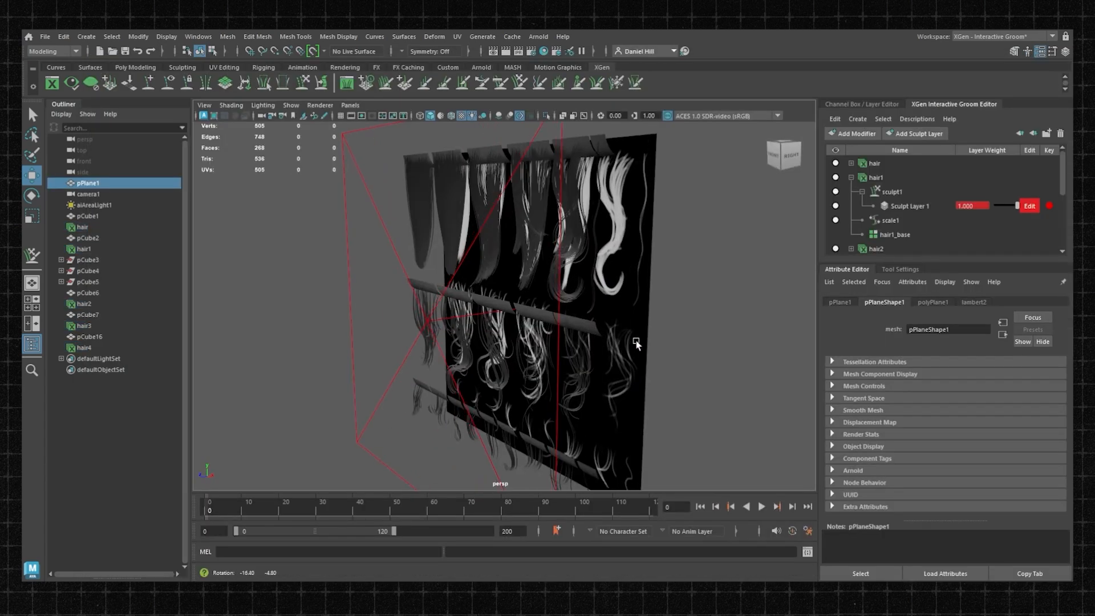
pyautogui.press('[')
pyautogui.press('[')
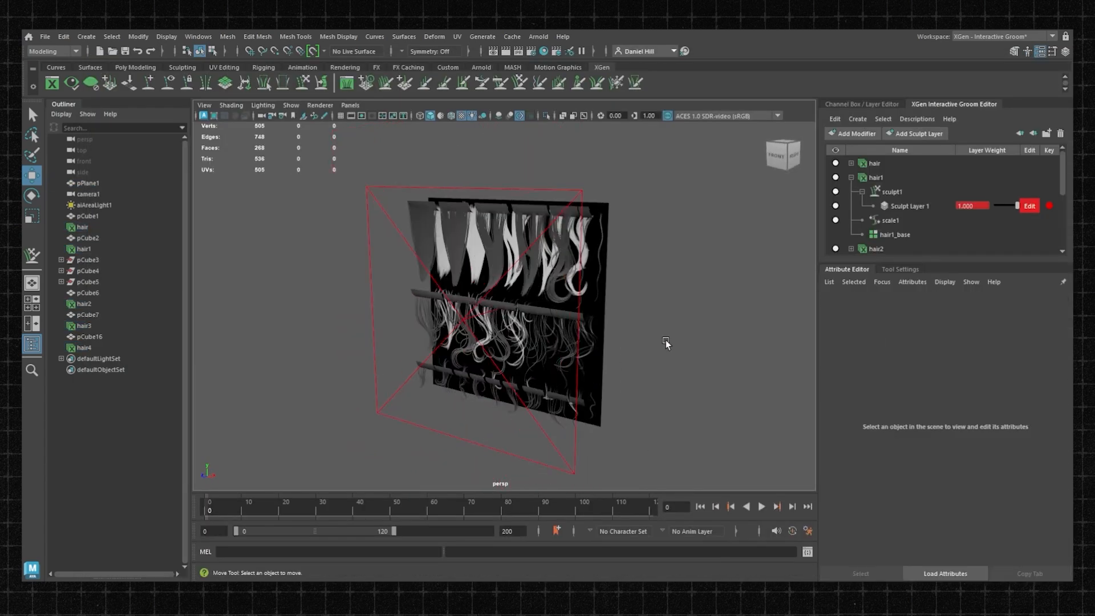
# Step: Assign a new aiUtility shader to the backing plane pPlane1
pyautogui.press('[')
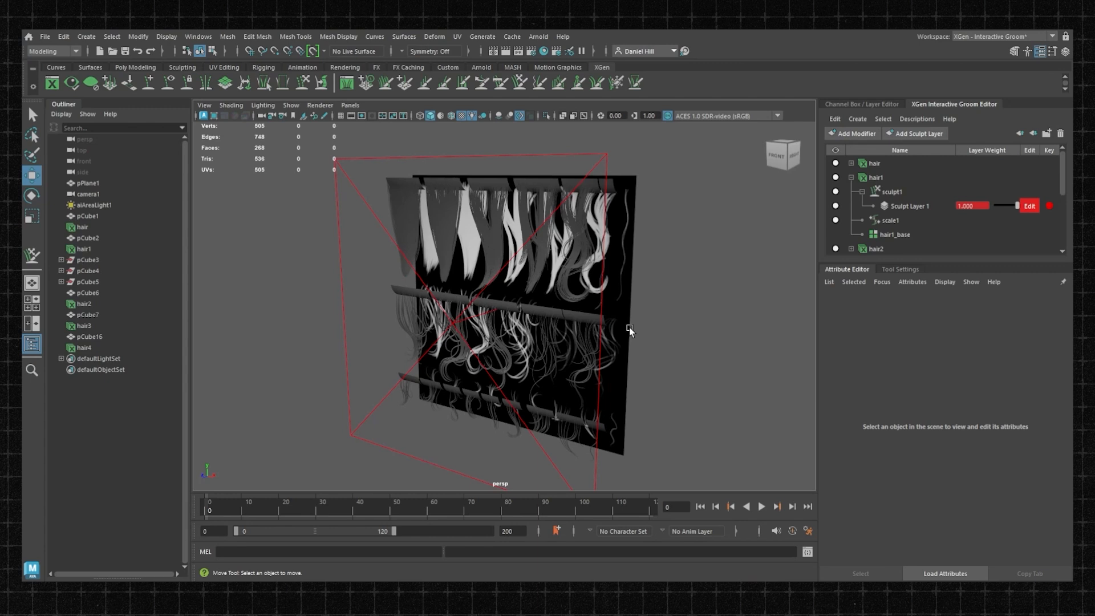
pyautogui.keyDown('alt'); pyautogui.moveTo(571, 247); pyautogui.dragTo(547, 264); pyautogui.keyUp('alt')
pyautogui.click(559, 228)
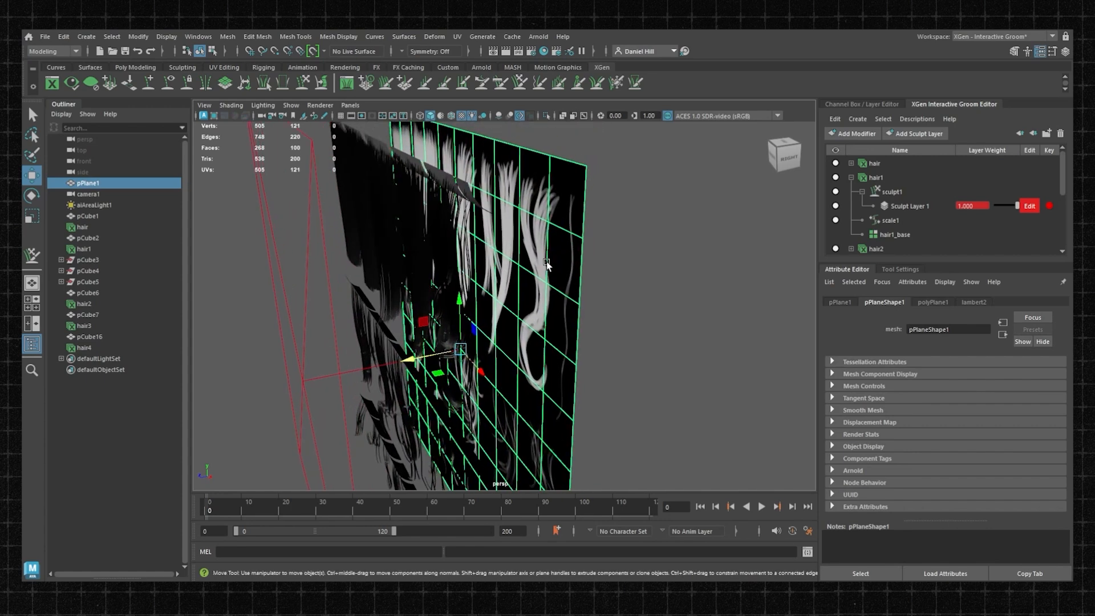
pyautogui.rightClick(548, 224)
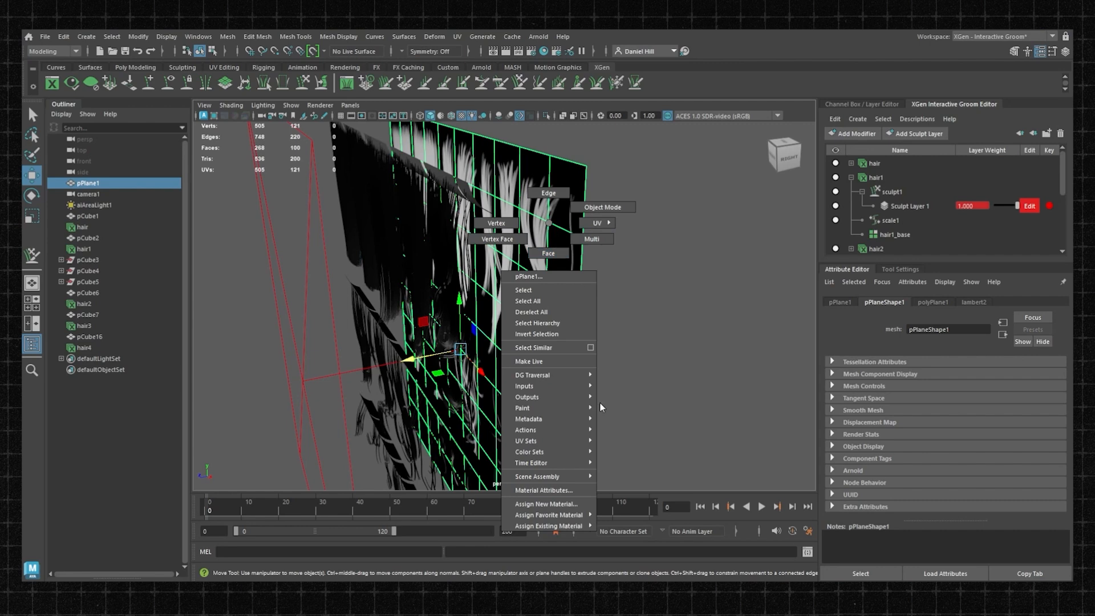
pyautogui.click(547, 504)
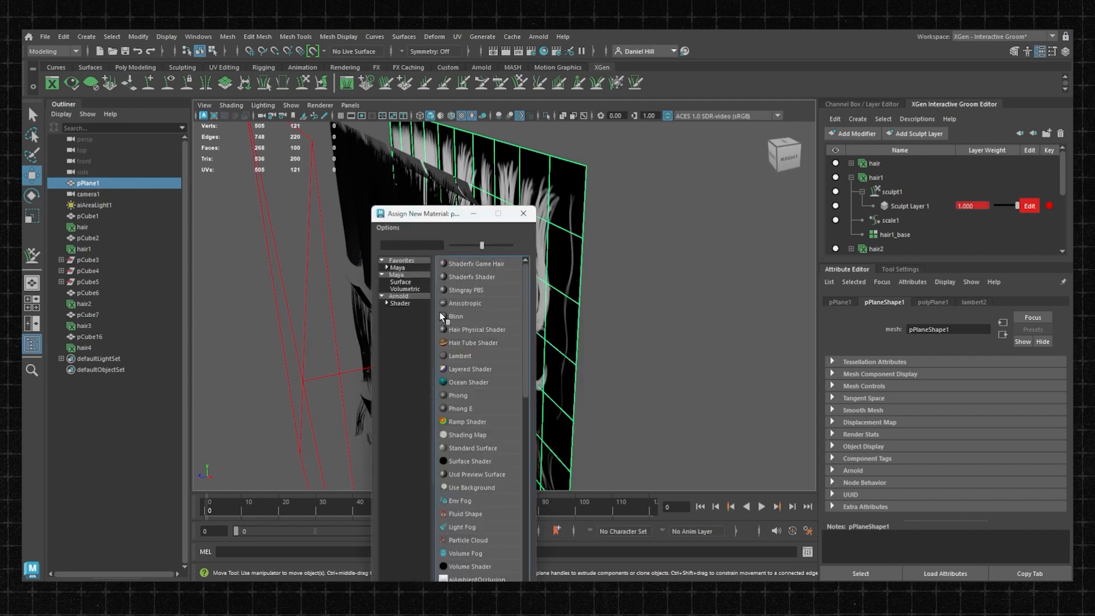
pyautogui.click(401, 303)
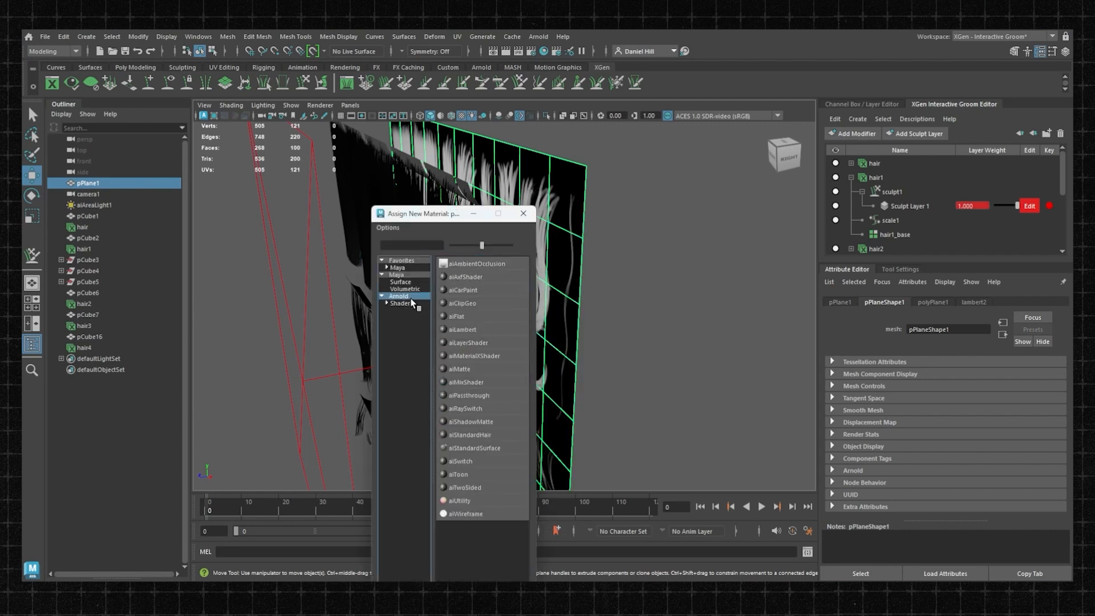
pyautogui.click(460, 500)
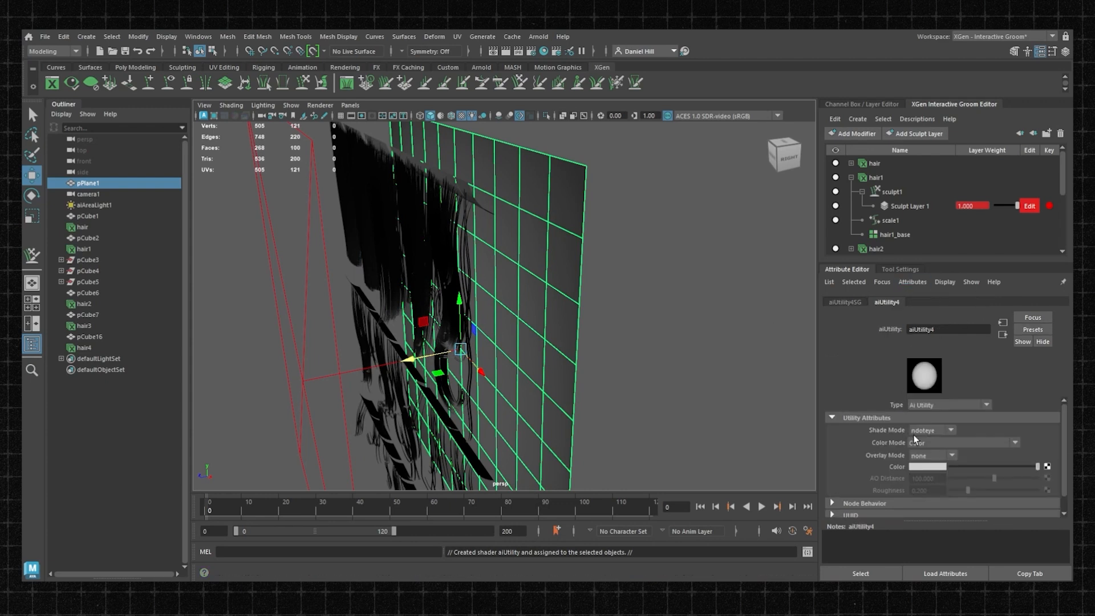
# Step: Set the plane's aiUtility shader to flat shade mode and Normal color mode
pyautogui.click(935, 432)
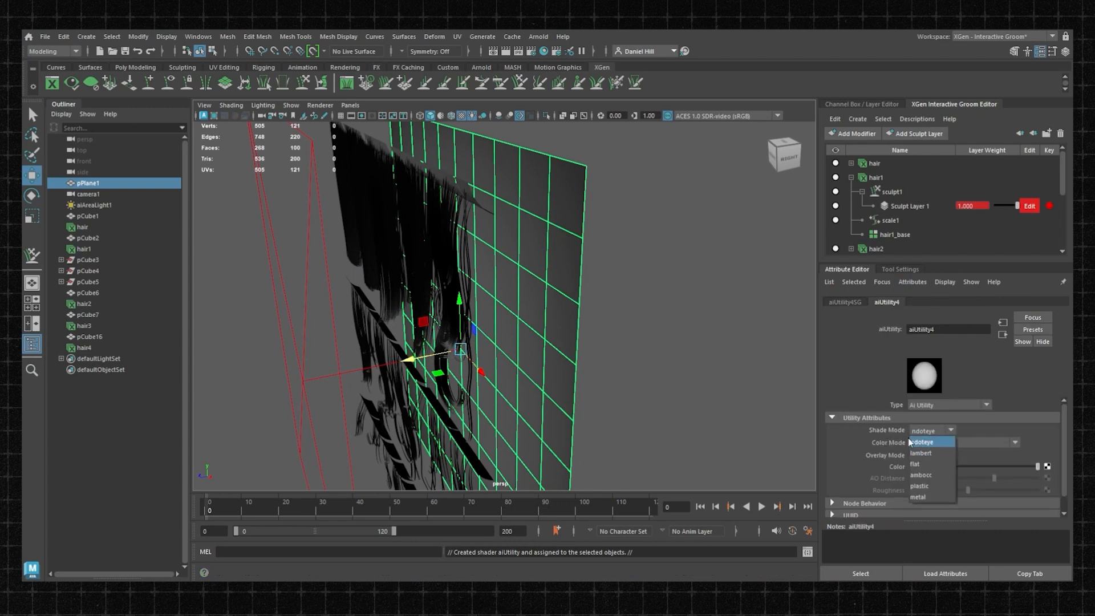
pyautogui.click(922, 469)
pyautogui.click(925, 443)
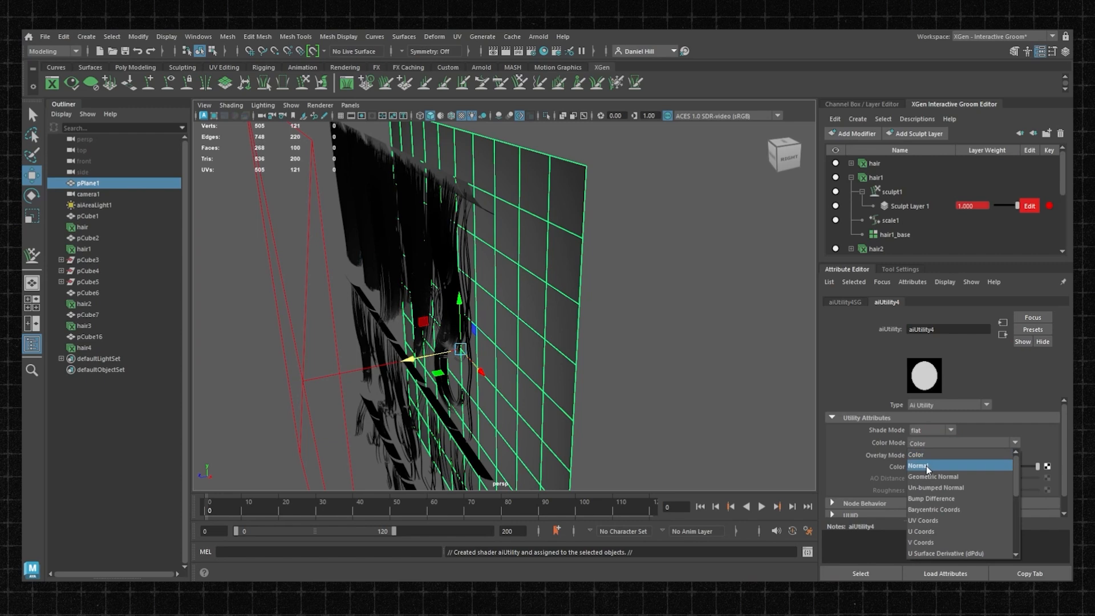
pyautogui.click(926, 463)
# Step: Assign the existing aiUtility4 shader to hair, hair1, hair2, hair3 and hair4
pyautogui.keyDown('alt'); pyautogui.moveTo(645, 256); pyautogui.dragTo(570, 262); pyautogui.keyUp('alt')
pyautogui.click(82, 227)
pyautogui.keyDown('ctrl'); pyautogui.click(84, 249); pyautogui.keyUp('ctrl')
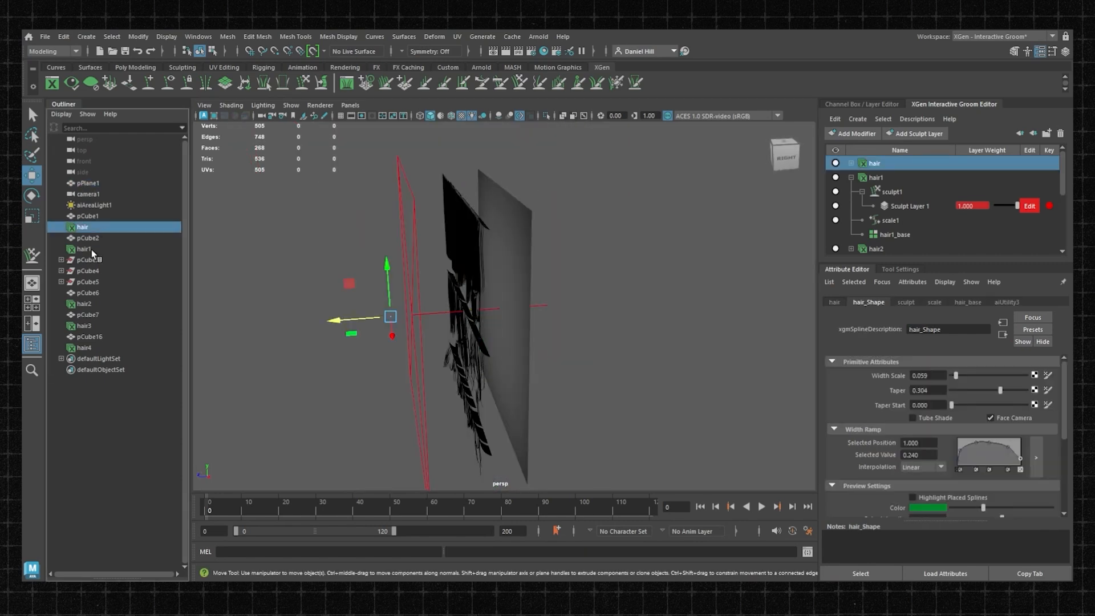
pyautogui.keyDown('ctrl'); pyautogui.click(94, 305); pyautogui.keyUp('ctrl')
pyautogui.keyDown('ctrl'); pyautogui.click(87, 326); pyautogui.keyUp('ctrl')
pyautogui.keyDown('ctrl'); pyautogui.click(85, 347); pyautogui.keyUp('ctrl')
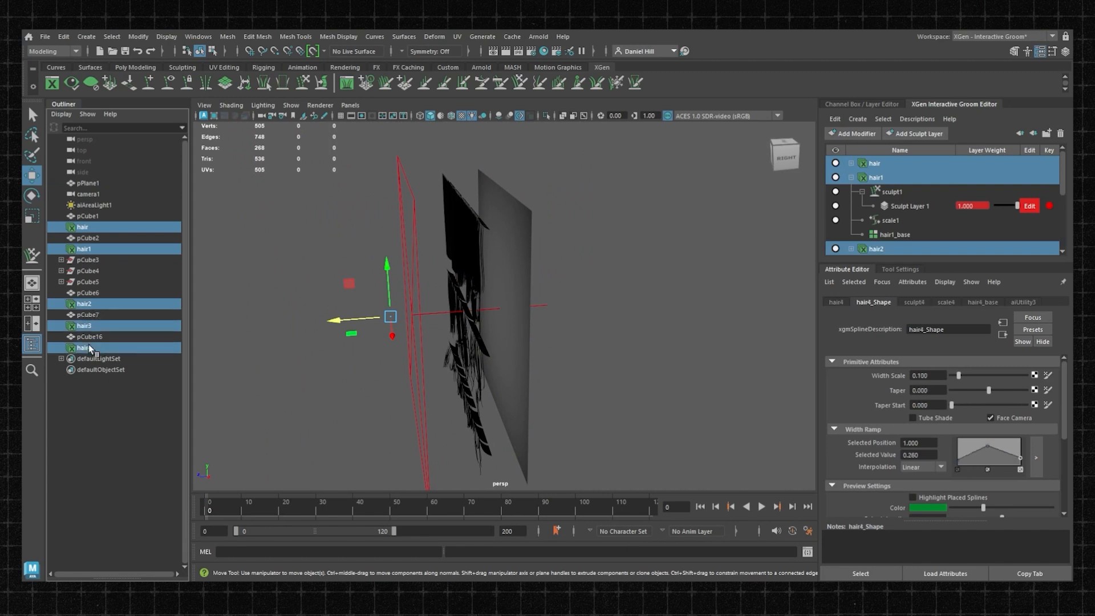
pyautogui.rightClick(372, 275)
pyautogui.moveTo(421, 495)
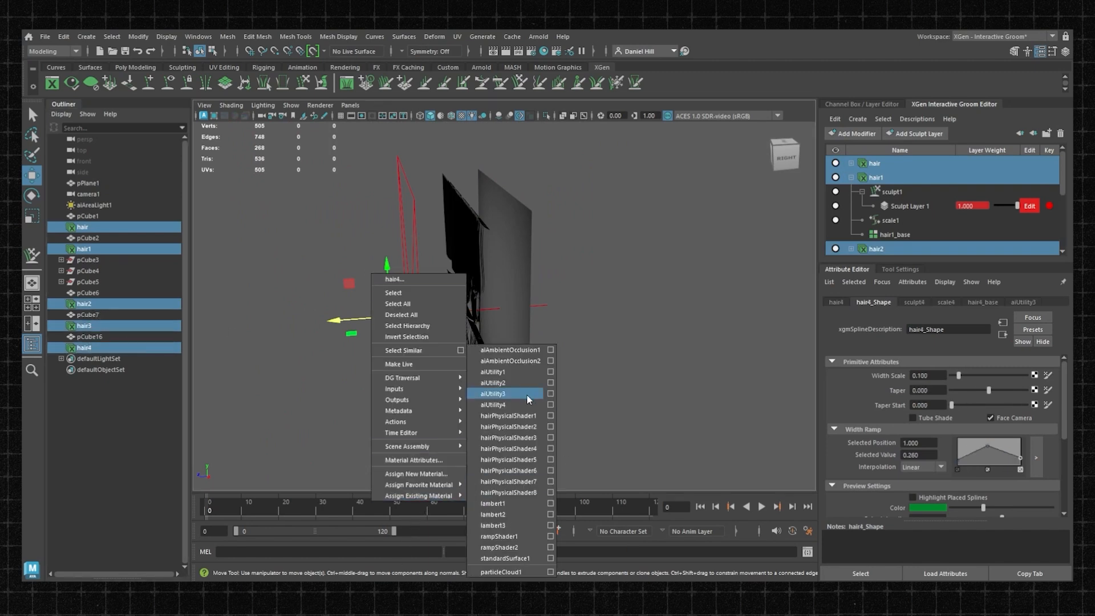
pyautogui.click(508, 408)
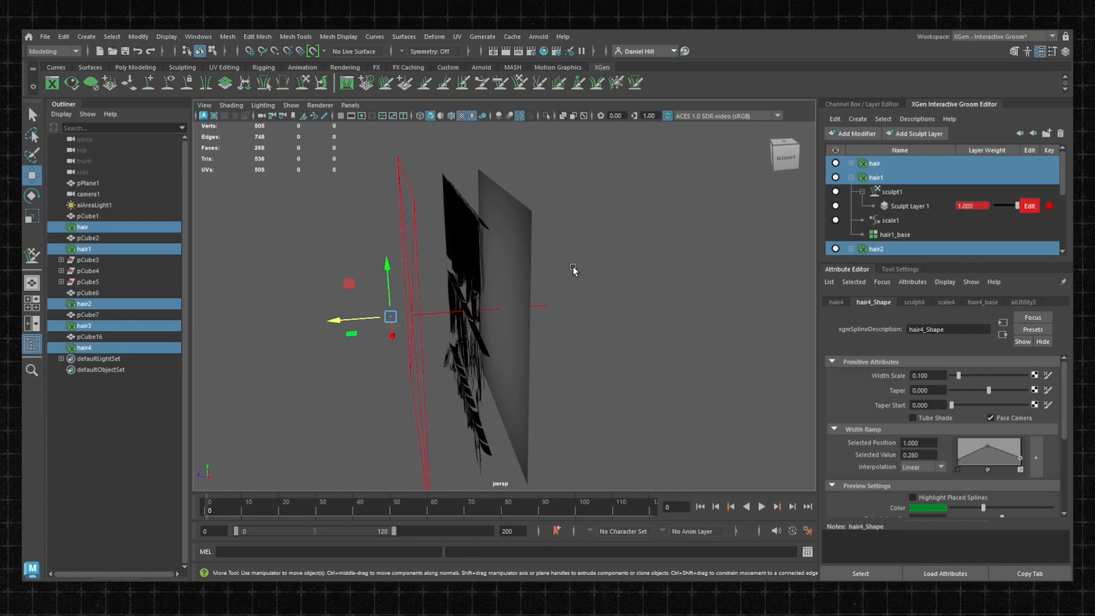
pyautogui.scroll(3, 616, 291)
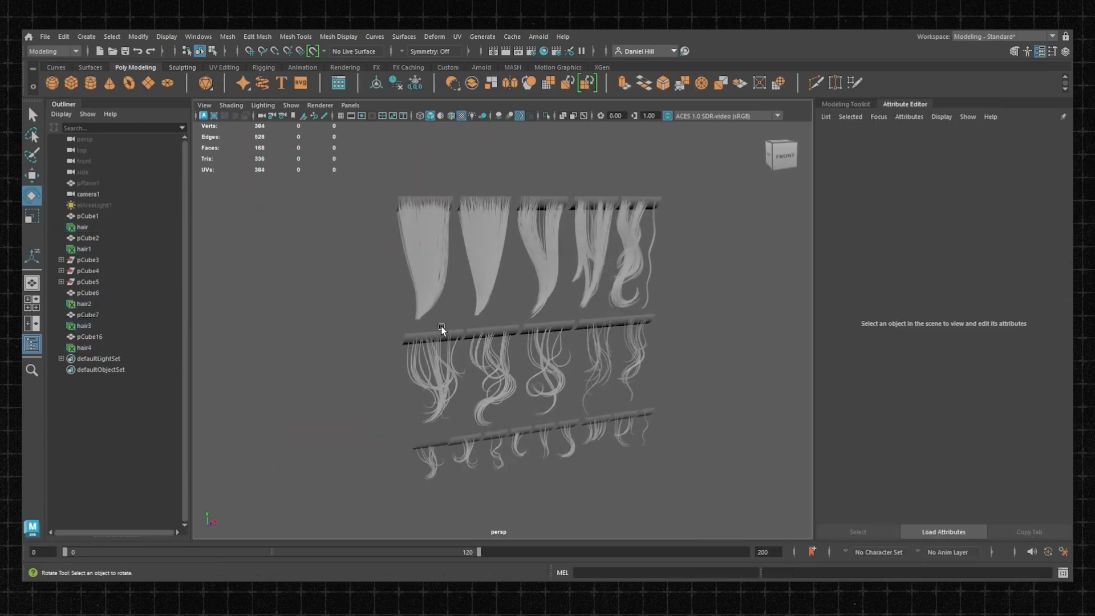
# Step: Show the backing plane pPlane1 and the area light, and open the Arnold RenderView to render the normal pass
pyautogui.click(89, 183)
pyautogui.press('h')
pyautogui.click(336, 232)
pyautogui.keyDown('alt'); pyautogui.moveTo(376, 239); pyautogui.dragTo(482, 251); pyautogui.keyUp('alt')
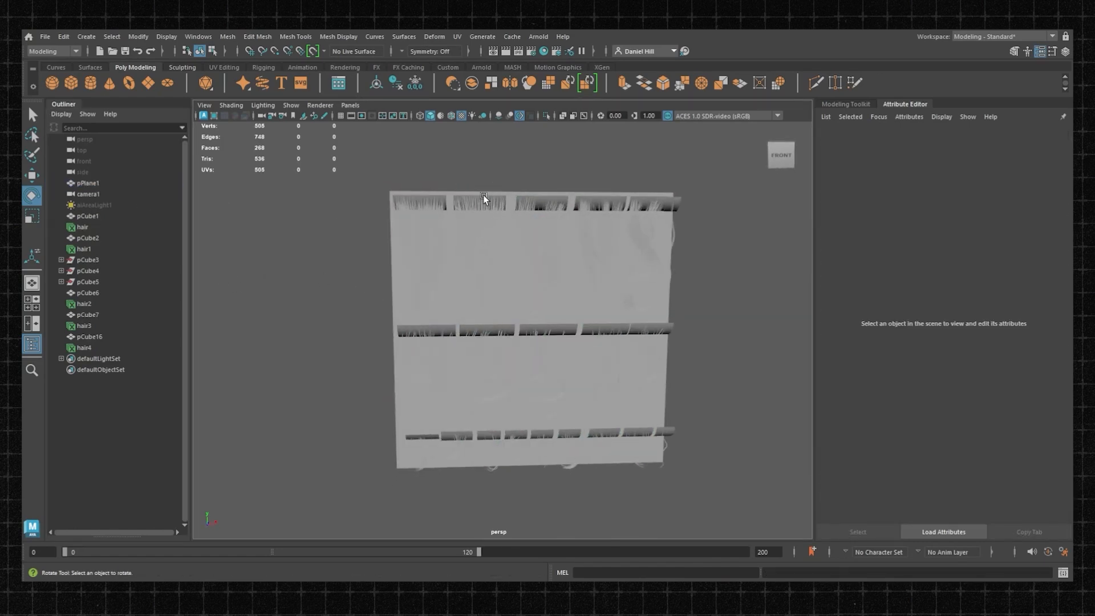
pyautogui.click(119, 205)
pyautogui.press('h')
pyautogui.click(358, 155)
pyautogui.click(539, 37)
pyautogui.click(575, 71)
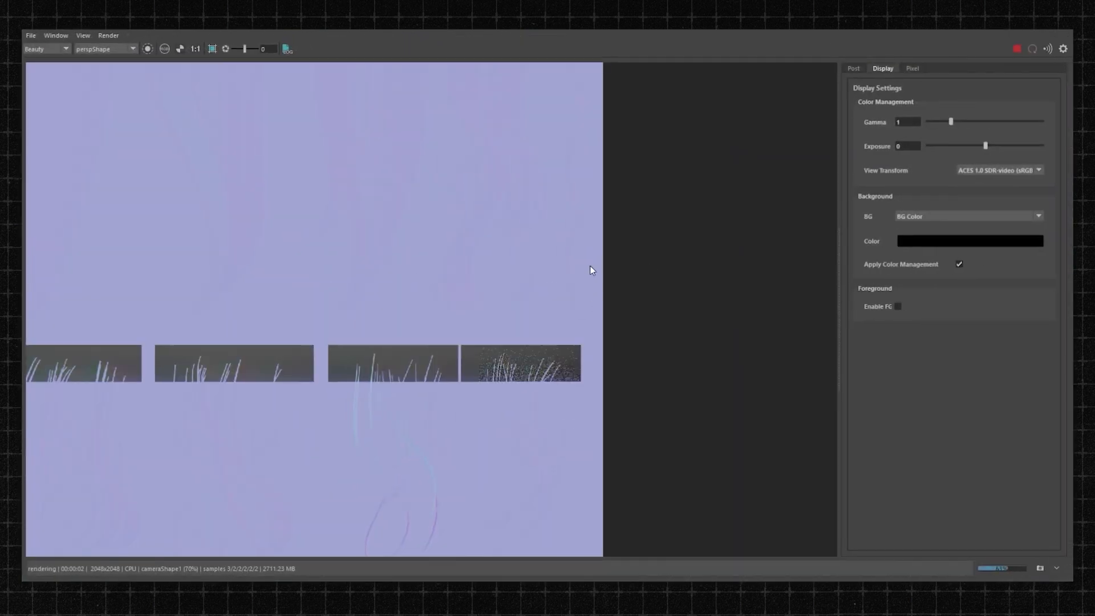
# Step: Examine the normal render of the hair clumps up close and across the full image
pyautogui.moveTo(590, 265); pyautogui.dragTo(716, 295, button='middle')
pyautogui.scroll(-3, 713, 295)
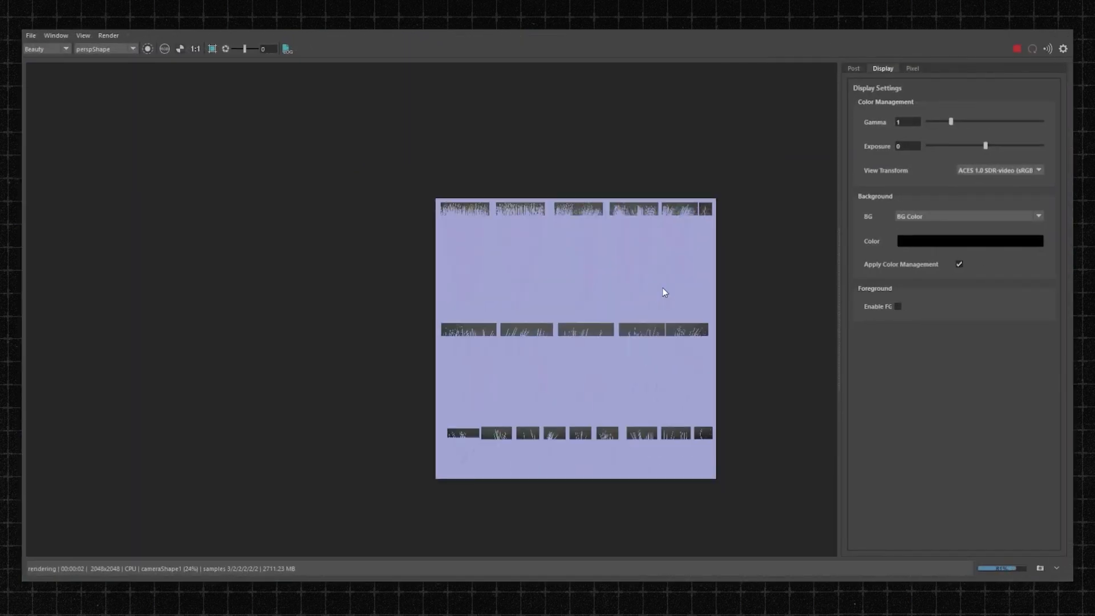
pyautogui.scroll(2, 576, 225)
pyautogui.scroll(-1, 581, 234)
pyautogui.moveTo(589, 255); pyautogui.dragTo(573, 181, button='middle')
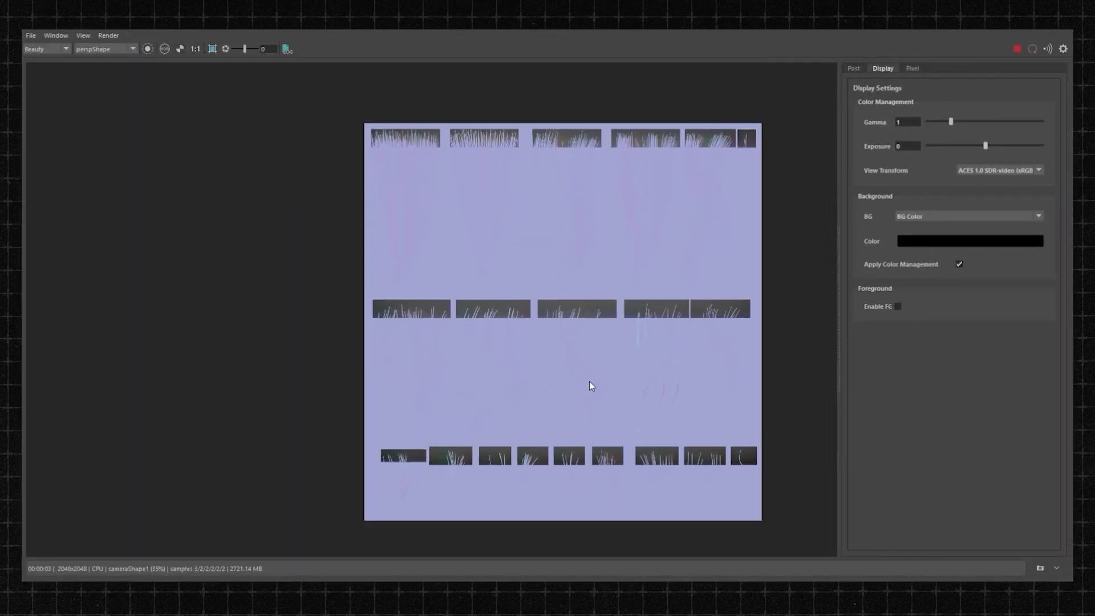
pyautogui.moveTo(590, 386); pyautogui.dragTo(631, 301, button='middle')
pyautogui.scroll(1, 653, 284)
pyautogui.scroll(-2, 653, 281)
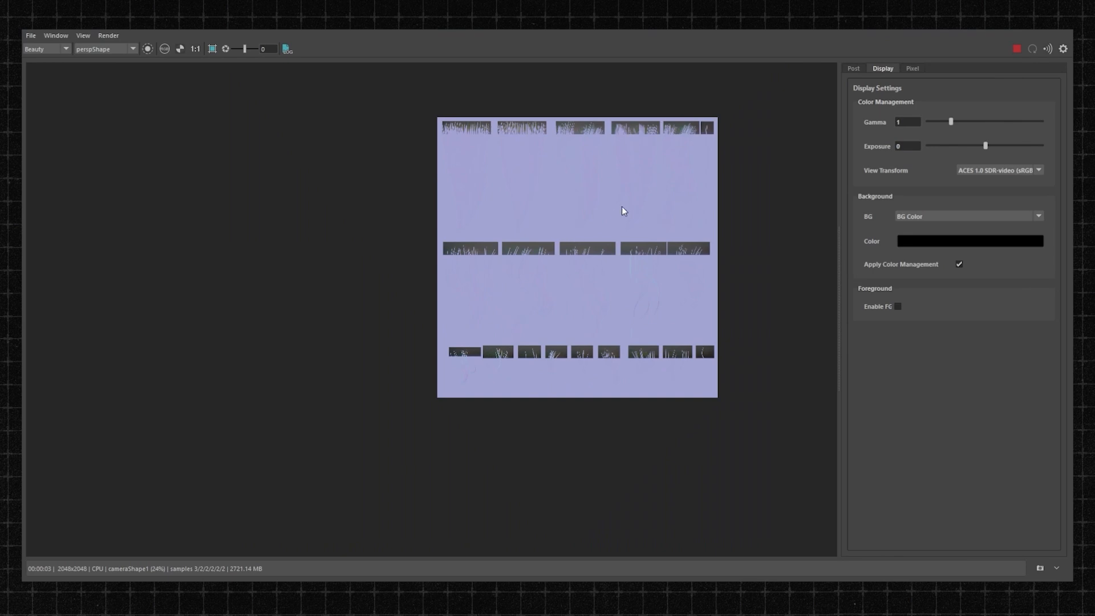
# Step: Move the render window aside, use plain shaded display, and hide the area light and the backing plane
pyautogui.moveTo(594, 29); pyautogui.dragTo(1036, 210)
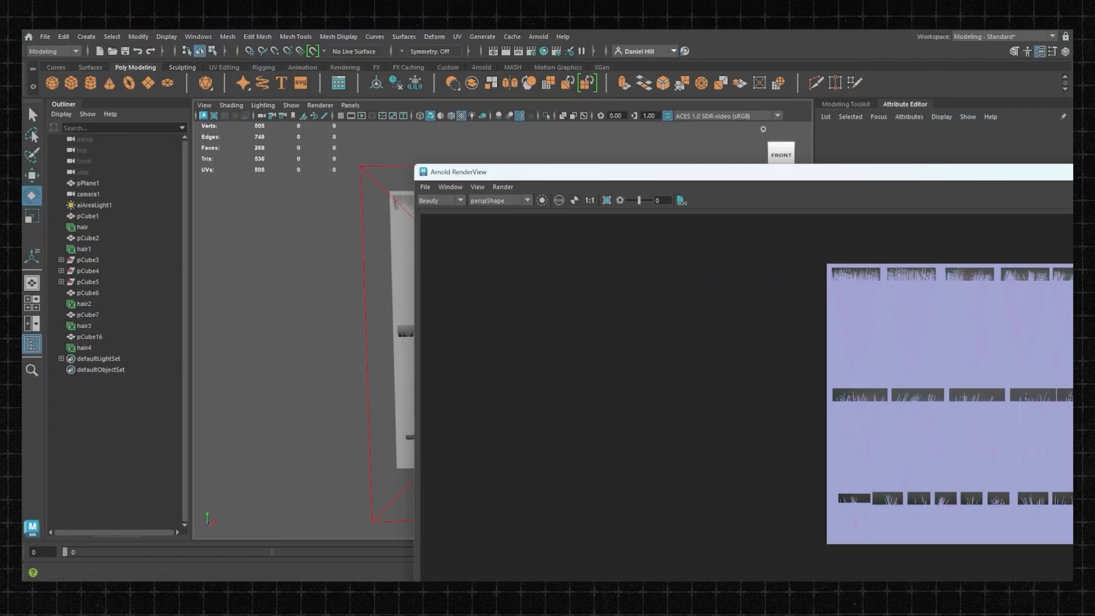
pyautogui.moveTo(987, 172); pyautogui.dragTo(1072, 36)
pyautogui.press('5')
pyautogui.scroll(3, 604, 251)
pyautogui.keyDown('alt'); pyautogui.moveTo(604, 251); pyautogui.dragTo(464, 248); pyautogui.keyUp('alt')
pyautogui.scroll(-1, 463, 249)
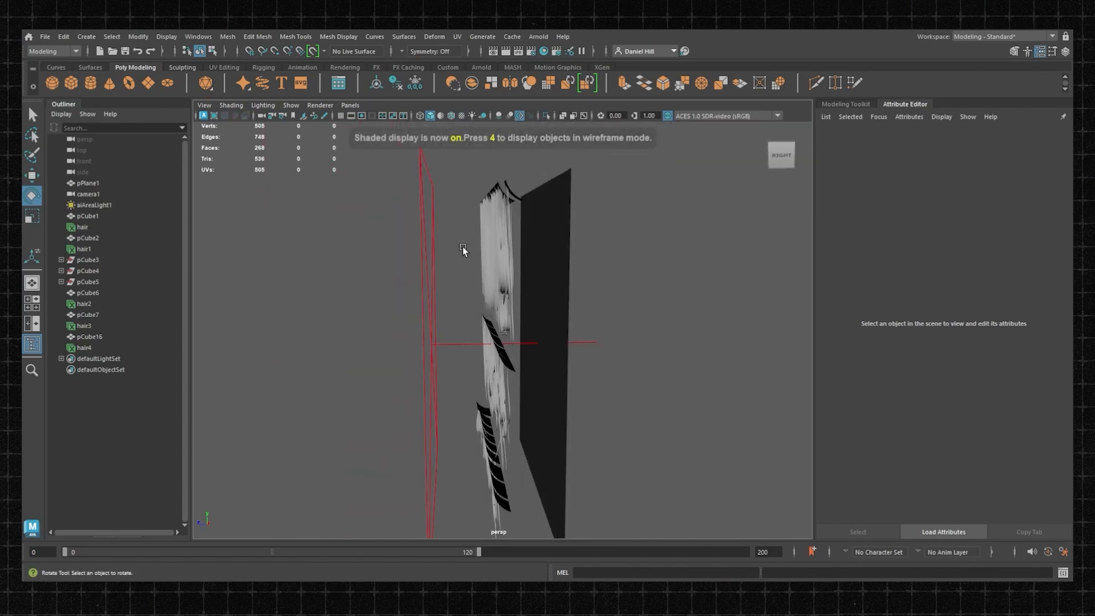
pyautogui.click(432, 268)
pyautogui.hotkey('ctrl', 'h')
pyautogui.click(554, 267)
pyautogui.hotkey('ctrl', 'h')
pyautogui.keyDown('alt'); pyautogui.moveTo(590, 285); pyautogui.dragTo(488, 273); pyautogui.keyUp('alt')
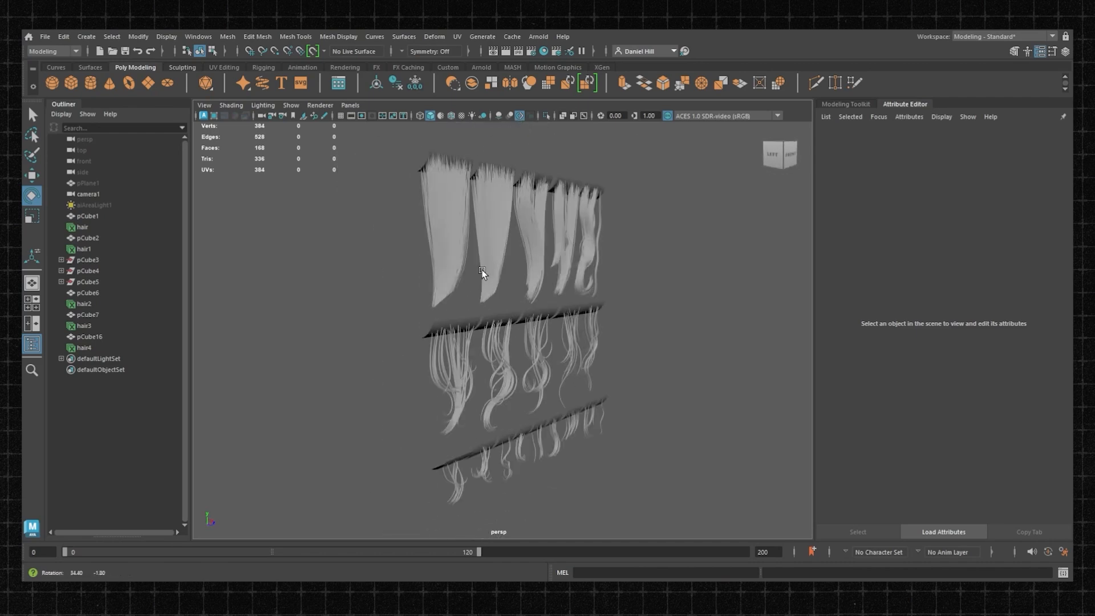
# Step: Select the root cube above the first hair clump and switch to the XGen - Interactive Groom workspace
pyautogui.press('space')
pyautogui.press('space')
pyautogui.scroll(-3, 502, 285)
pyautogui.press('space')
pyautogui.press('space')
pyautogui.scroll(4, 593, 285)
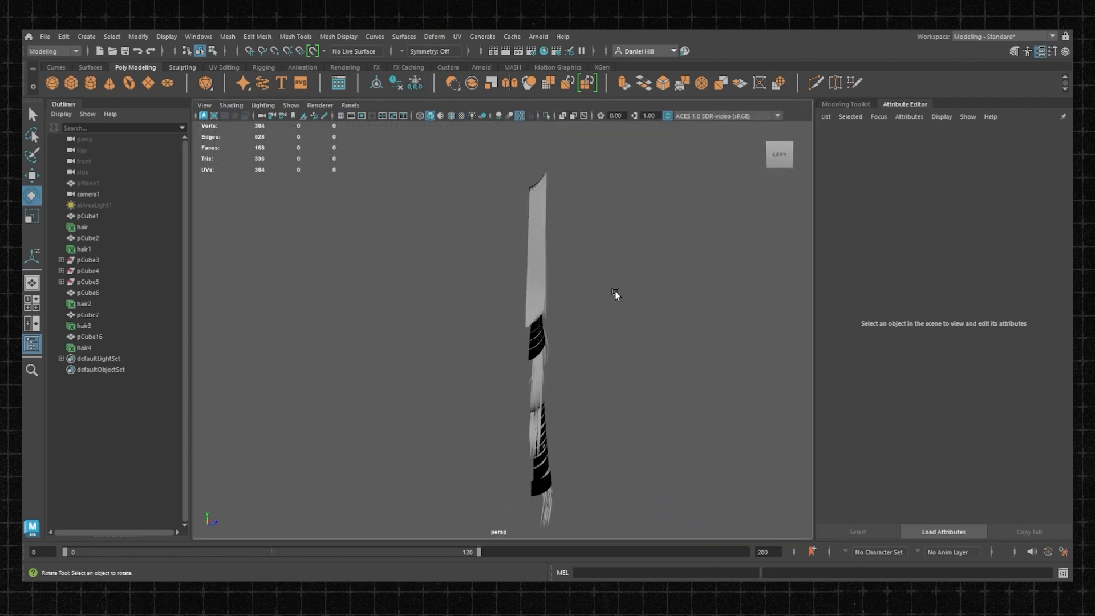
pyautogui.keyDown('alt'); pyautogui.moveTo(616, 295); pyautogui.dragTo(538, 277); pyautogui.keyUp('alt')
pyautogui.keyDown('alt'); pyautogui.moveTo(472, 150); pyautogui.dragTo(455, 186); pyautogui.keyUp('alt')
pyautogui.click(468, 169)
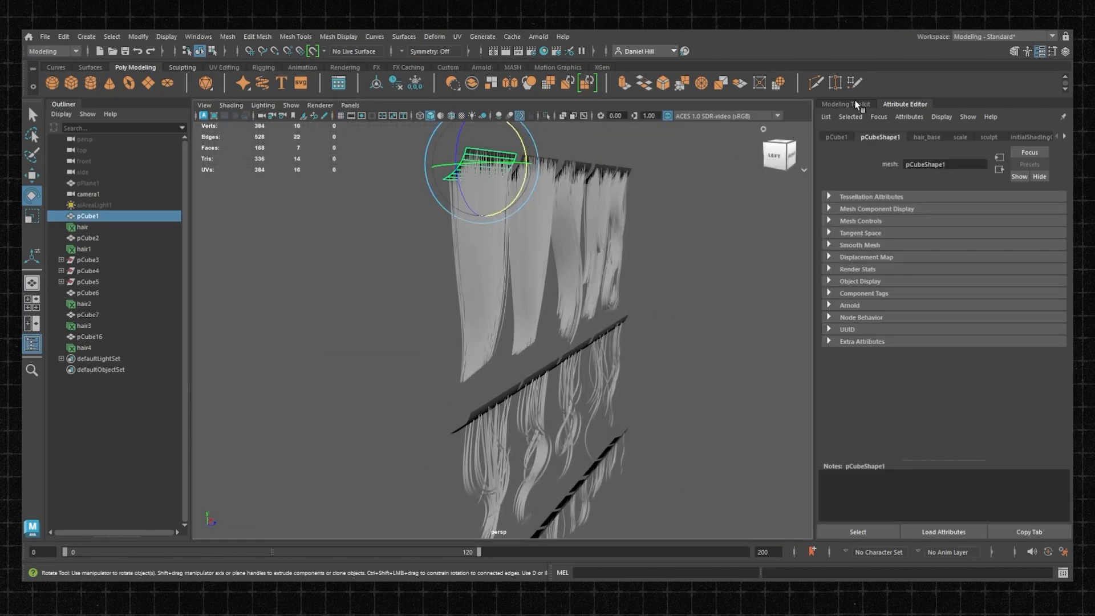
pyautogui.click(1044, 37)
pyautogui.click(980, 128)
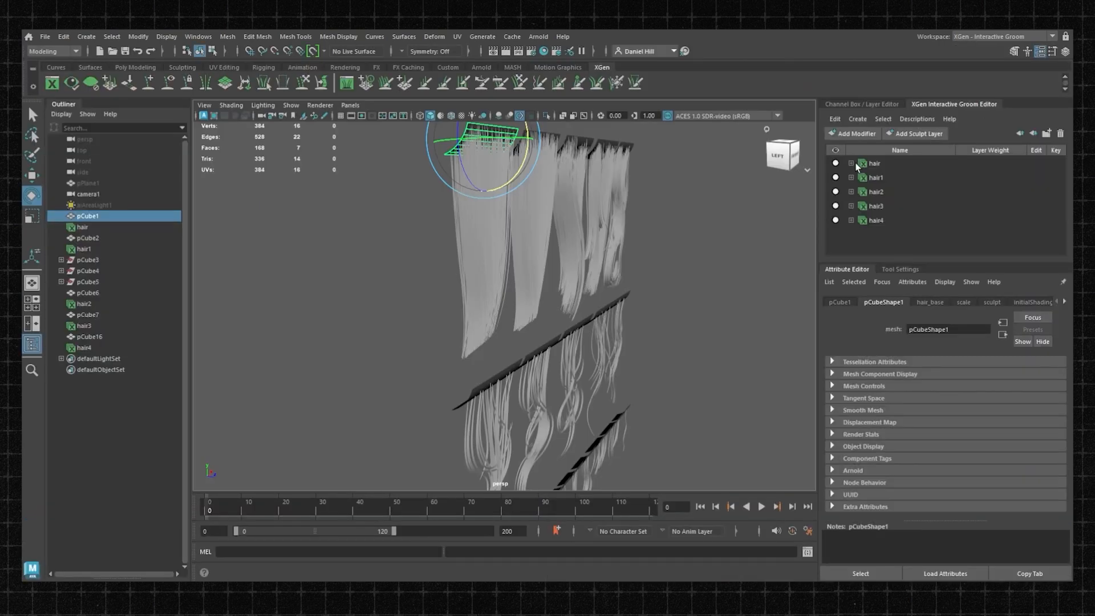
# Step: Expand the hair description and its sculpt modifier to reveal the sculpt layer, with the first clump viewed from the side
pyautogui.click(879, 164)
pyautogui.click(852, 165)
pyautogui.click(872, 178)
pyautogui.click(863, 178)
pyautogui.keyDown('alt'); pyautogui.moveTo(614, 255); pyautogui.dragTo(606, 262); pyautogui.keyUp('alt')
pyautogui.press('space')
pyautogui.press('space')
pyautogui.keyDown('alt'); pyautogui.moveTo(604, 305); pyautogui.dragTo(615, 304, button='right'); pyautogui.keyUp('alt')
pyautogui.keyDown('alt'); pyautogui.moveTo(551, 243); pyautogui.dragTo(499, 301, button='middle'); pyautogui.keyUp('alt')
pyautogui.keyDown('alt'); pyautogui.moveTo(499, 301); pyautogui.dragTo(541, 308, button='right'); pyautogui.keyUp('alt')
pyautogui.press('space')
pyautogui.press('space')
pyautogui.keyDown('alt'); pyautogui.moveTo(606, 195); pyautogui.dragTo(580, 235, button='middle'); pyautogui.keyUp('alt')
pyautogui.keyDown('alt'); pyautogui.moveTo(580, 235); pyautogui.dragTo(651, 273); pyautogui.keyUp('alt')
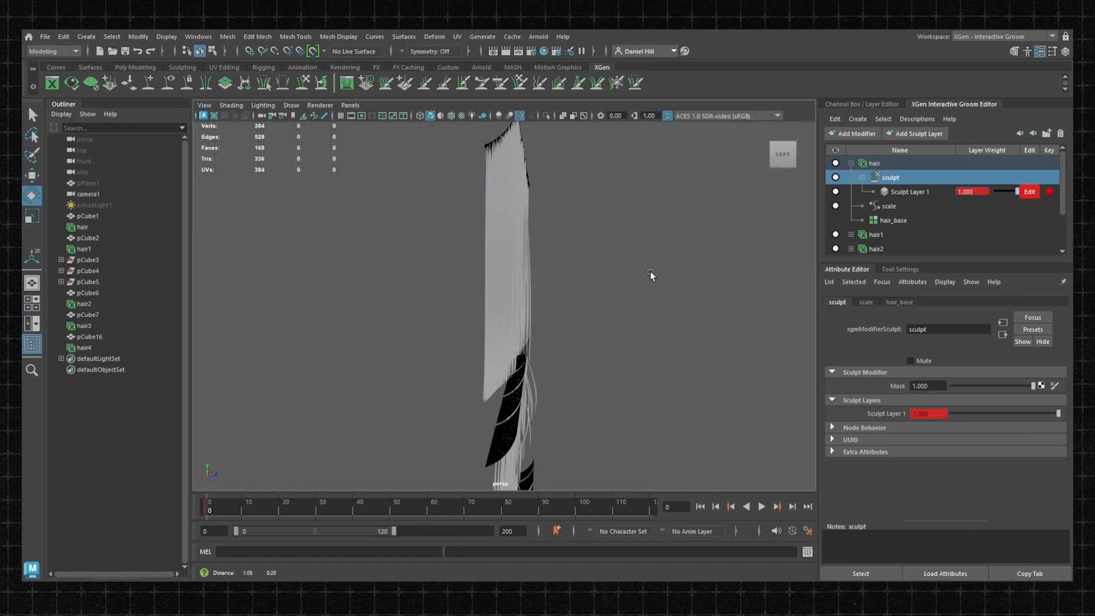
# Step: Select the hair description's Sculpt Layer 1 and comb the first clump into an S-shaped wave in depth
pyautogui.click(915, 192)
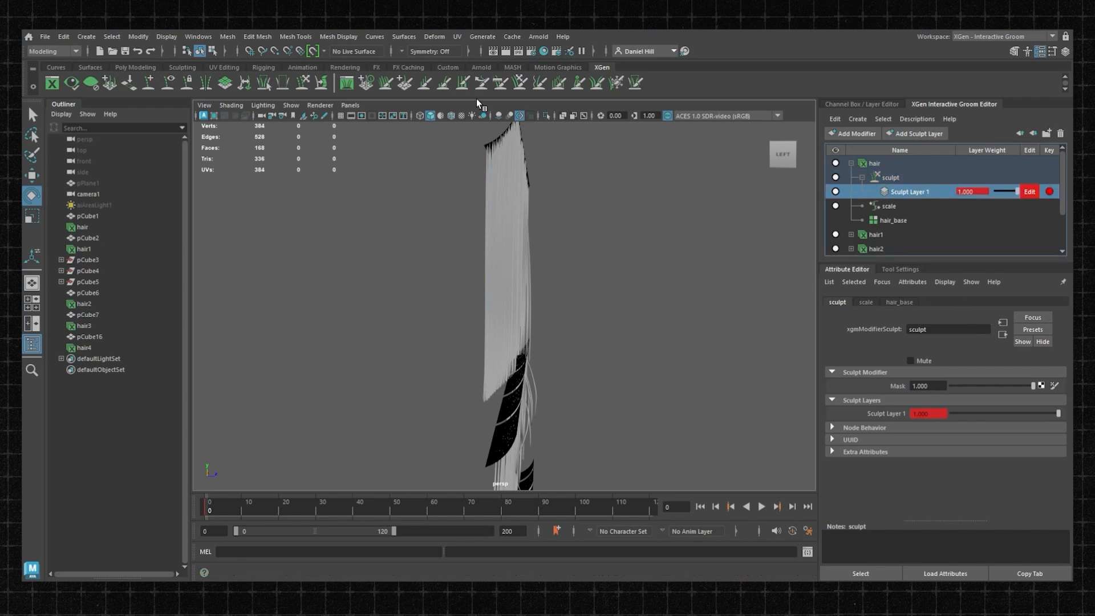
pyautogui.click(501, 84)
pyautogui.moveTo(491, 262)
pyautogui.keyDown('alt'); pyautogui.mouseDown()
pyautogui.moveTo(505, 256)
pyautogui.moveTo(504, 232)
pyautogui.moveTo(464, 263)
pyautogui.moveTo(435, 268)
pyautogui.moveTo(465, 263)
pyautogui.moveTo(501, 289)
pyautogui.mouseUp(); pyautogui.keyUp('alt')
pyautogui.hotkey('ctrl', 'z')
pyautogui.moveTo(478, 337)
pyautogui.keyDown('alt'); pyautogui.mouseDown()
pyautogui.moveTo(379, 328)
pyautogui.moveTo(425, 335)
pyautogui.moveTo(366, 342)
pyautogui.moveTo(541, 343)
pyautogui.moveTo(399, 325)
pyautogui.moveTo(447, 325)
pyautogui.moveTo(450, 311)
pyautogui.mouseUp(); pyautogui.keyUp('alt')
pyautogui.keyDown('alt'); pyautogui.moveTo(391, 294); pyautogui.dragTo(594, 256); pyautogui.keyUp('alt')
# Step: Expand the hair1 description's sculpt modifier and make its Sculpt Layer 1 editable
pyautogui.click(851, 163)
pyautogui.click(870, 178)
pyautogui.click(852, 178)
pyautogui.click(886, 194)
pyautogui.keyDown('alt'); pyautogui.moveTo(503, 251); pyautogui.dragTo(608, 244); pyautogui.keyUp('alt')
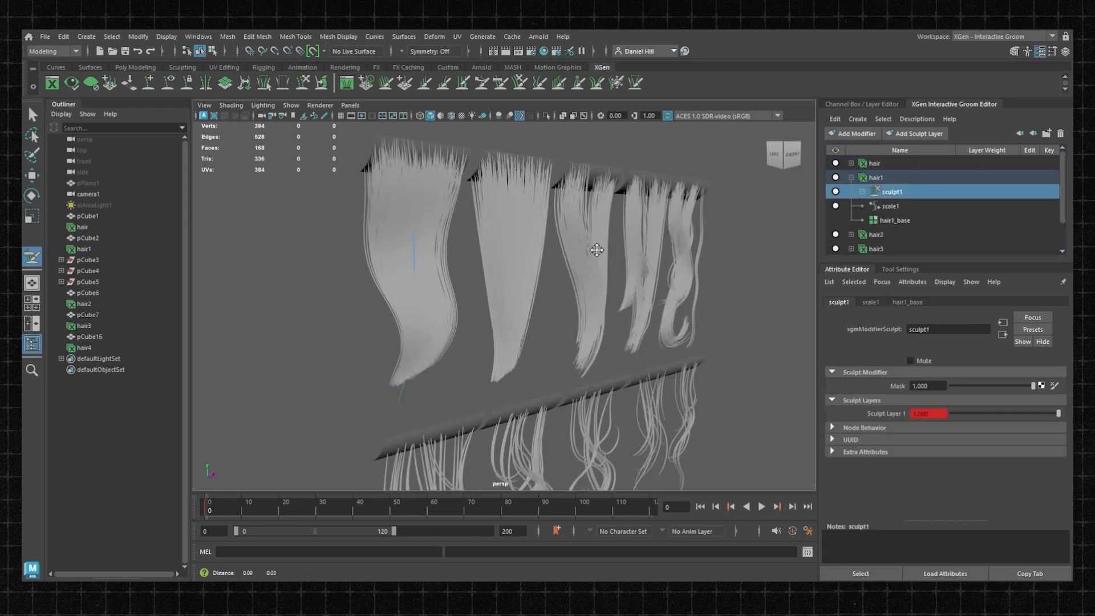
pyautogui.scroll(3, 610, 245)
pyautogui.click(889, 206)
pyautogui.click(886, 220)
pyautogui.click(863, 192)
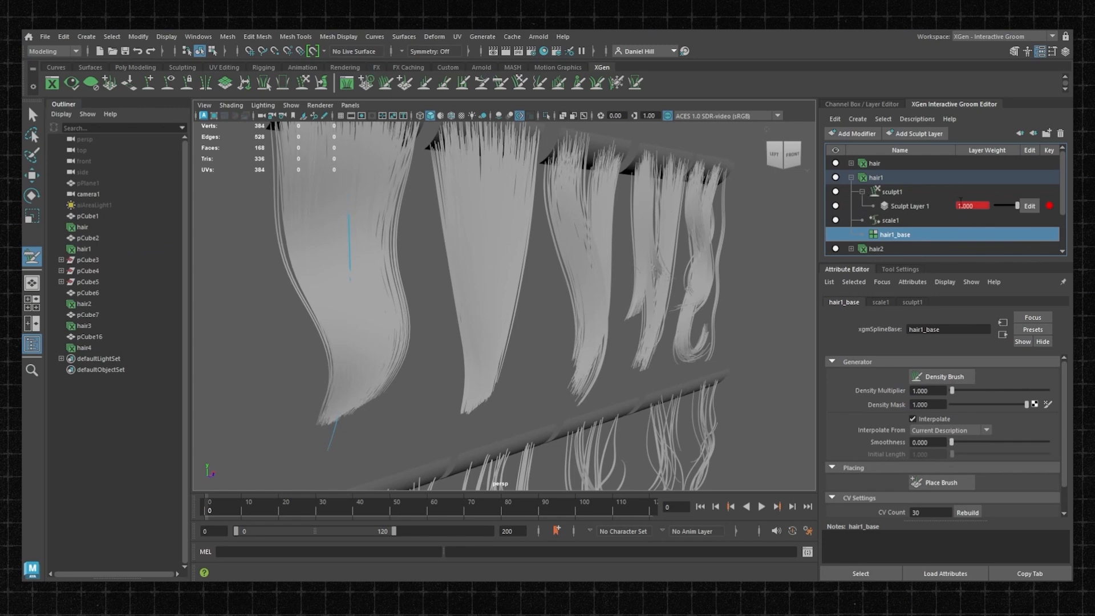
pyautogui.click(1030, 205)
# Step: Undo the recent strokes, resize the Comb brush and comb the hair1 clump into a wave in depth
pyautogui.keyDown('alt'); pyautogui.moveTo(477, 237); pyautogui.dragTo(540, 245); pyautogui.keyUp('alt')
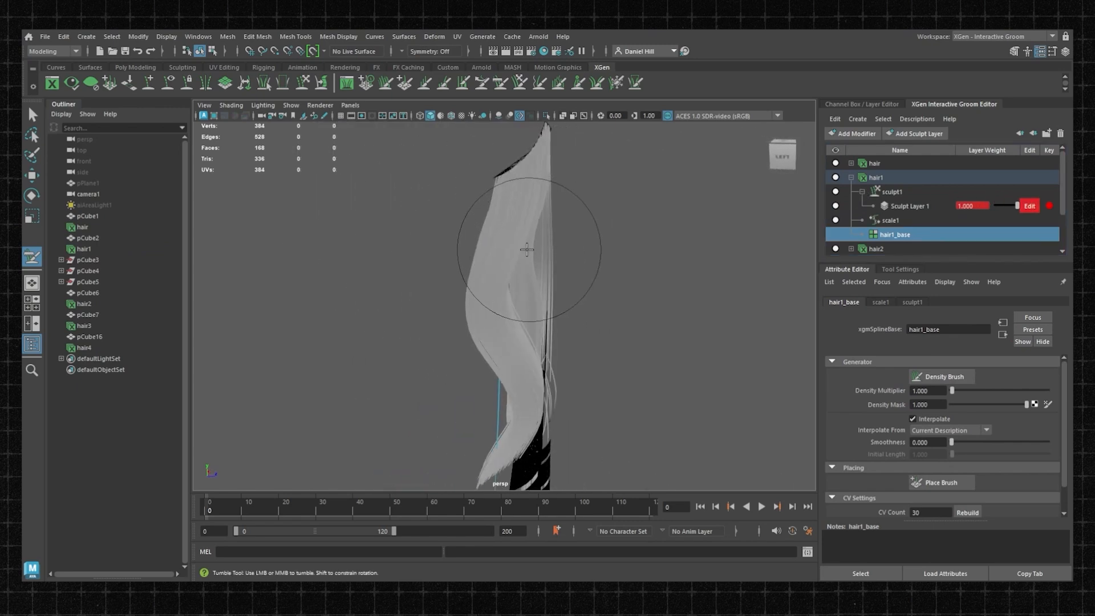
pyautogui.hotkey('ctrl', 'z')
pyautogui.hotkey('ctrl', 'z')
pyautogui.hotkey('ctrl', 'z')
pyautogui.hotkey('ctrl', 'z')
pyautogui.press('b')
pyautogui.moveTo(533, 240)
pyautogui.mouseDown()
pyautogui.moveTo(532, 223)
pyautogui.moveTo(567, 220)
pyautogui.moveTo(541, 261)
pyautogui.moveTo(643, 325)
pyautogui.moveTo(513, 222)
pyautogui.moveTo(489, 223)
pyautogui.moveTo(535, 223)
pyautogui.moveTo(487, 210)
pyautogui.moveTo(480, 317)
pyautogui.moveTo(514, 323)
pyautogui.mouseUp()
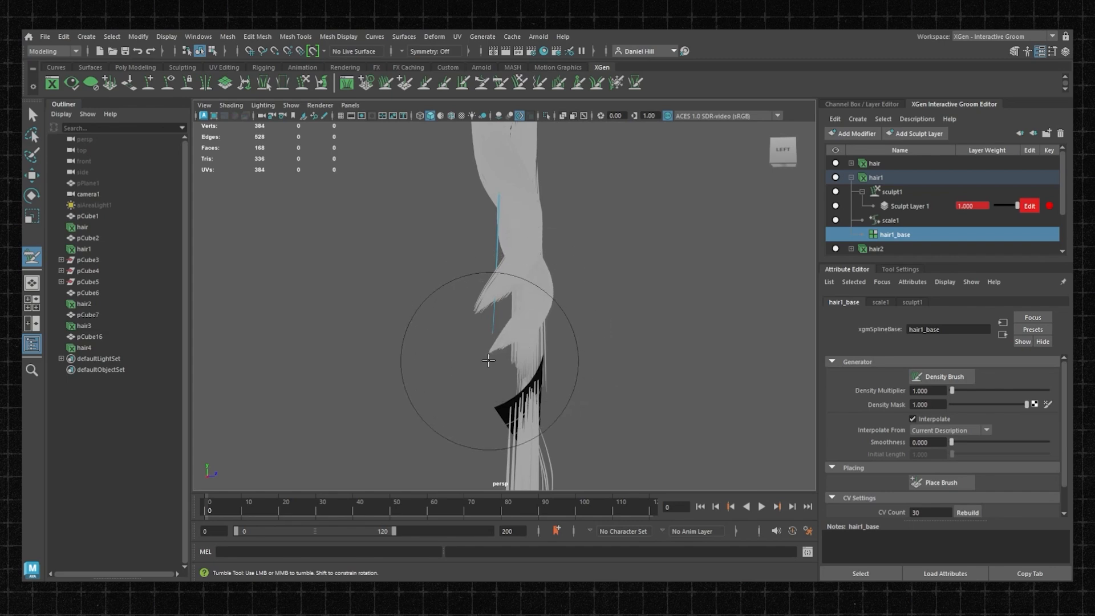
# Step: Examine the combed clumps from the side and front, and adjust the Comb brush size
pyautogui.keyDown('alt'); pyautogui.moveTo(485, 332); pyautogui.dragTo(399, 322); pyautogui.keyUp('alt')
pyautogui.scroll(-4, 399, 323)
pyautogui.keyDown('alt'); pyautogui.moveTo(399, 323); pyautogui.dragTo(440, 308, button='middle'); pyautogui.keyUp('alt')
pyautogui.moveTo(440, 308)
pyautogui.keyDown('alt'); pyautogui.mouseDown()
pyautogui.moveTo(349, 328)
pyautogui.moveTo(458, 304)
pyautogui.mouseUp(); pyautogui.keyUp('alt')
pyautogui.keyDown('alt'); pyautogui.moveTo(422, 305); pyautogui.dragTo(496, 307); pyautogui.keyUp('alt')
pyautogui.keyDown('alt'); pyautogui.moveTo(497, 307); pyautogui.dragTo(519, 308, button='right'); pyautogui.keyUp('alt')
pyautogui.moveTo(519, 308)
pyautogui.keyDown('alt'); pyautogui.mouseDown()
pyautogui.moveTo(562, 328)
pyautogui.moveTo(602, 327)
pyautogui.moveTo(546, 292)
pyautogui.moveTo(500, 285)
pyautogui.mouseUp(); pyautogui.keyUp('alt')
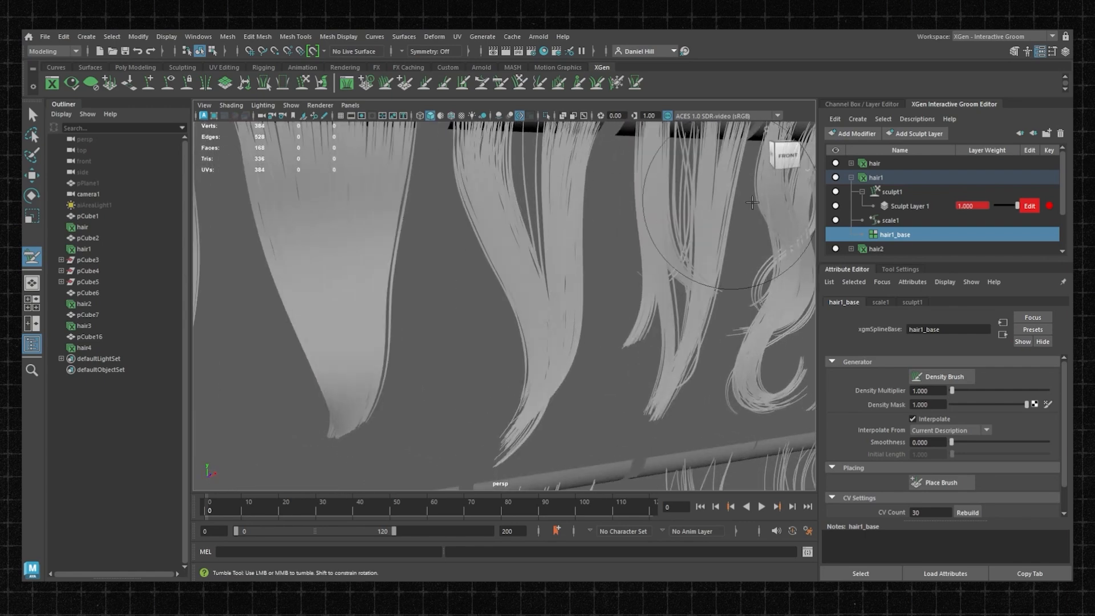
pyautogui.press('b')
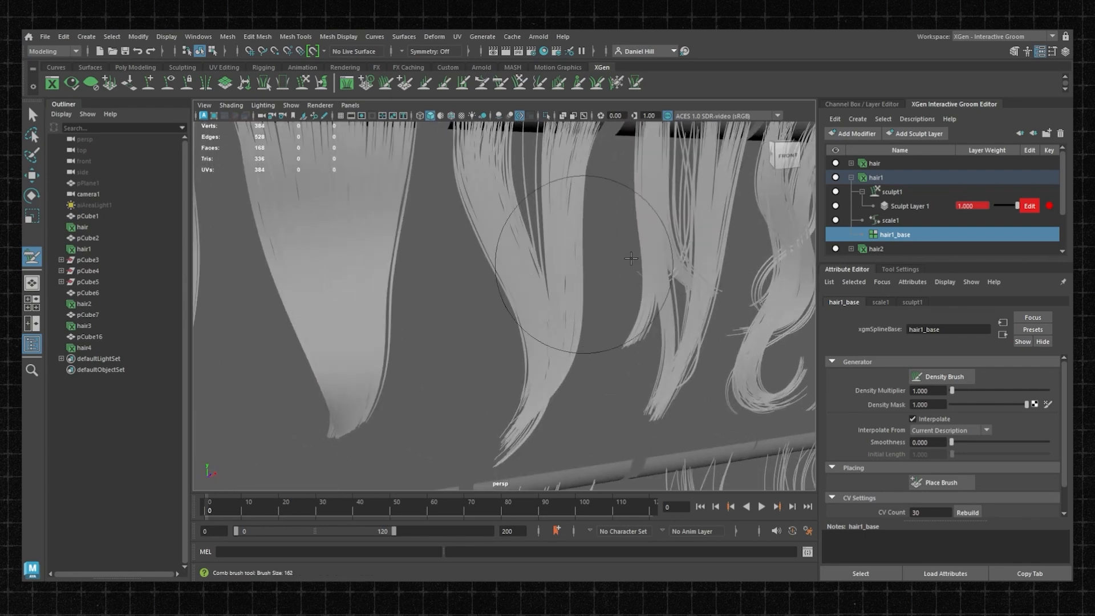
# Step: Make the hair2 description's Sculpt Layer 1 editable and comb its strands in depth from the side
pyautogui.click(851, 177)
pyautogui.click(852, 192)
pyautogui.click(862, 206)
pyautogui.click(1029, 220)
pyautogui.moveTo(547, 256)
pyautogui.keyDown('alt'); pyautogui.mouseDown()
pyautogui.moveTo(630, 247)
pyautogui.moveTo(619, 250)
pyautogui.mouseUp(); pyautogui.keyUp('alt')
pyautogui.moveTo(543, 306)
pyautogui.keyDown('alt'); pyautogui.mouseDown()
pyautogui.moveTo(575, 289)
pyautogui.moveTo(465, 306)
pyautogui.moveTo(525, 257)
pyautogui.moveTo(522, 247)
pyautogui.moveTo(489, 293)
pyautogui.mouseUp(); pyautogui.keyUp('alt')
pyautogui.hotkey('ctrl', 'z')
pyautogui.keyDown('alt'); pyautogui.moveTo(489, 371); pyautogui.dragTo(552, 254); pyautogui.keyUp('alt')
pyautogui.keyDown('alt'); pyautogui.moveTo(553, 254); pyautogui.dragTo(549, 318, button='right'); pyautogui.keyUp('alt')
pyautogui.moveTo(550, 318)
pyautogui.keyDown('alt'); pyautogui.mouseDown()
pyautogui.moveTo(570, 330)
pyautogui.moveTo(567, 344)
pyautogui.moveTo(549, 344)
pyautogui.moveTo(576, 291)
pyautogui.mouseUp(); pyautogui.keyUp('alt')
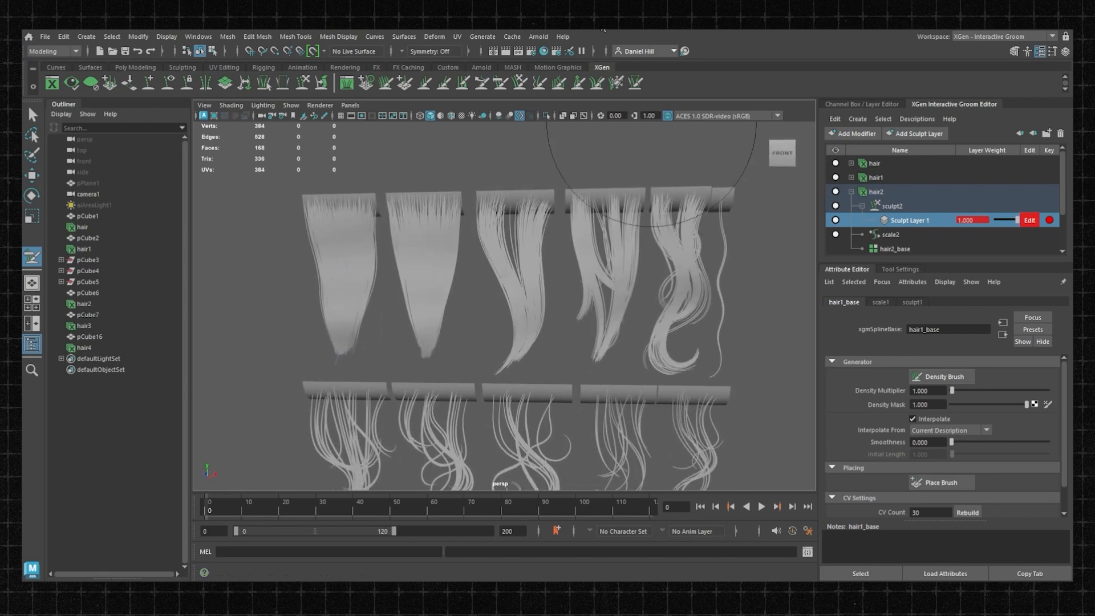
# Step: Hide the root cubes pCube1, pCube2, pCube6, pCube7 and pCube16, and show the backing plane pPlane1
pyautogui.click(103, 216)
pyautogui.press('h')
pyautogui.click(99, 238)
pyautogui.press('h')
pyautogui.click(91, 293)
pyautogui.press('h')
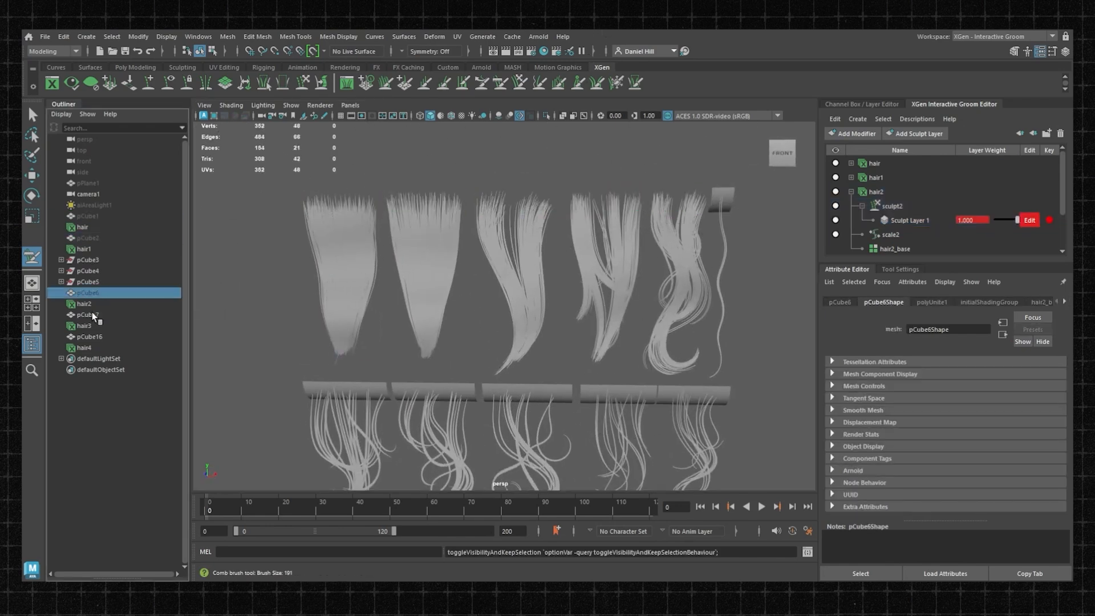
pyautogui.click(89, 314)
pyautogui.press('h')
pyautogui.click(90, 336)
pyautogui.press('h')
pyautogui.click(91, 183)
pyautogui.hotkey('shift', 'h')
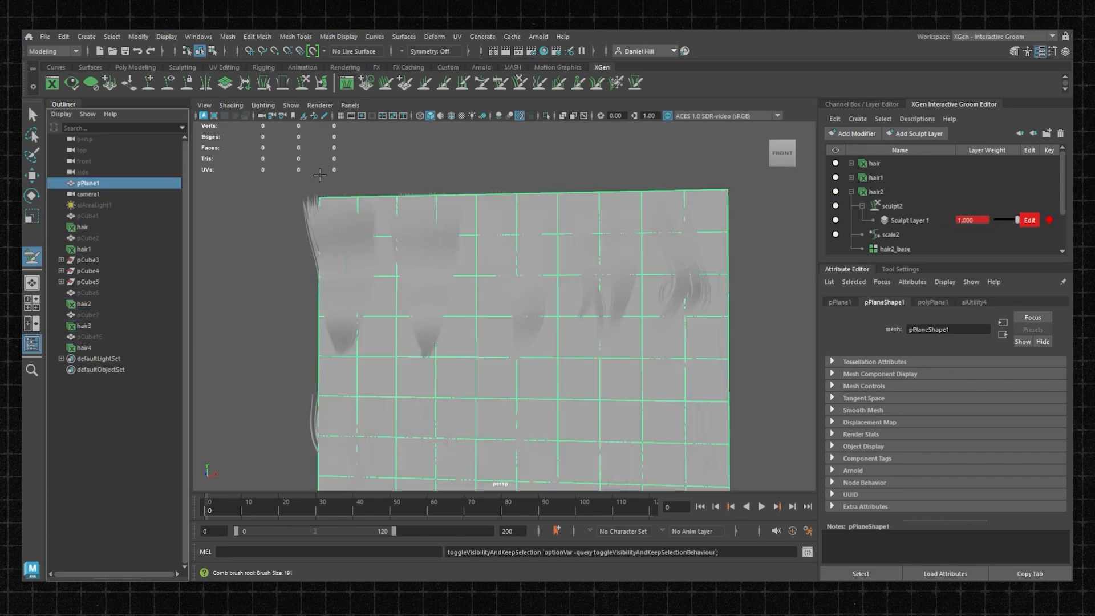
# Step: Deselect the backing plane pPlane1 and render the normal map of the combed clumps in the Arnold RenderView
pyautogui.press('f')
pyautogui.press('w')
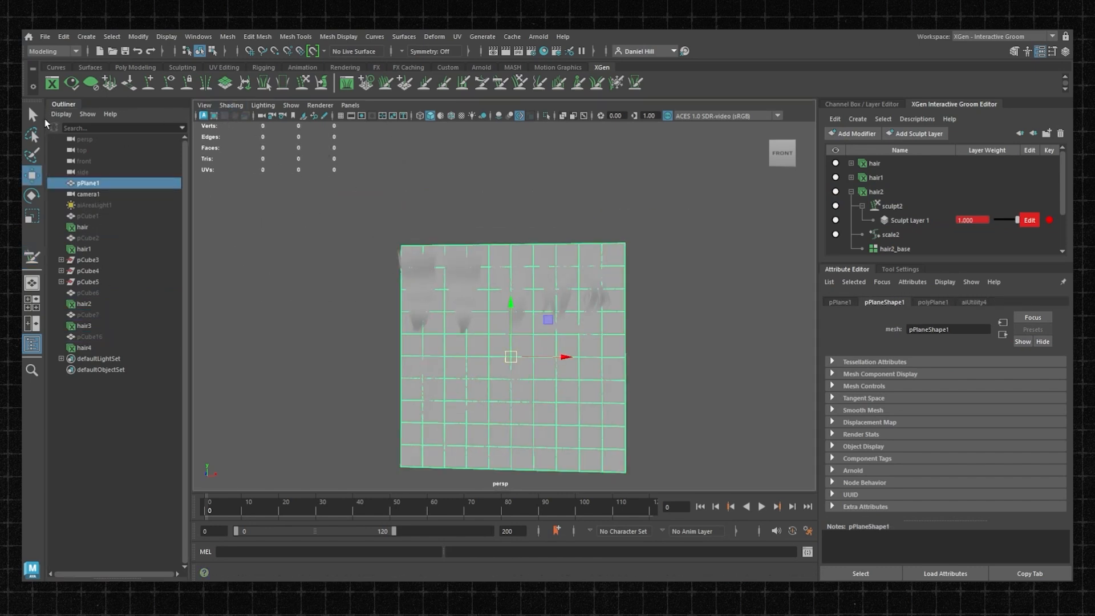
pyautogui.click(32, 116)
pyautogui.click(329, 194)
pyautogui.keyDown('alt'); pyautogui.moveTo(349, 235); pyautogui.dragTo(344, 217, button='middle'); pyautogui.keyUp('alt')
pyautogui.keyDown('alt'); pyautogui.moveTo(345, 217); pyautogui.dragTo(384, 233, button='right'); pyautogui.keyUp('alt')
pyautogui.keyDown('alt'); pyautogui.moveTo(383, 233); pyautogui.dragTo(392, 241); pyautogui.keyUp('alt')
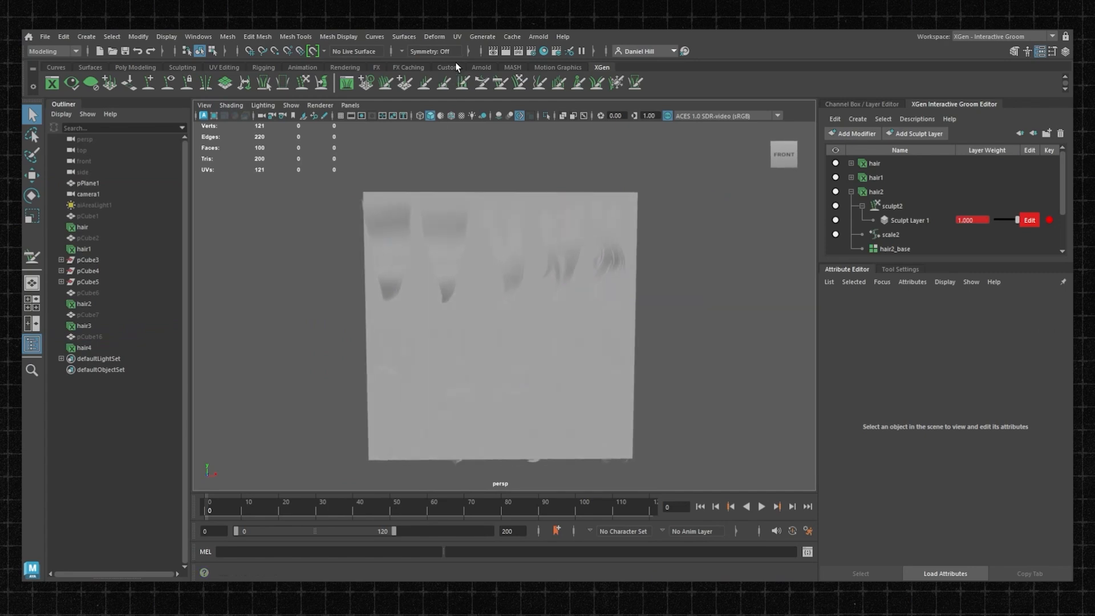
pyautogui.click(457, 38)
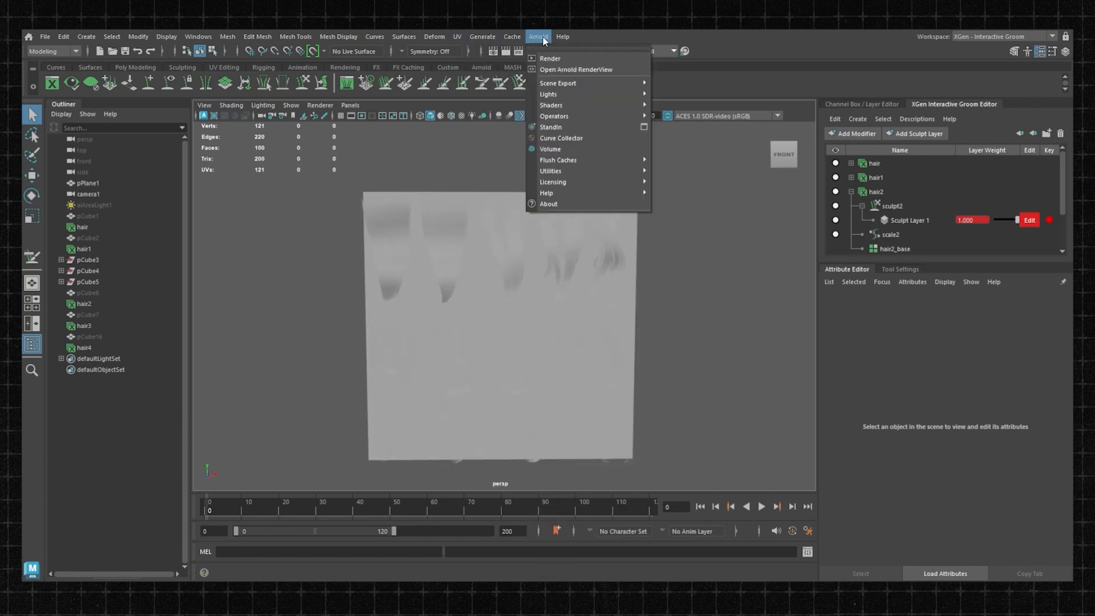
pyautogui.click(566, 68)
pyautogui.click(1011, 57)
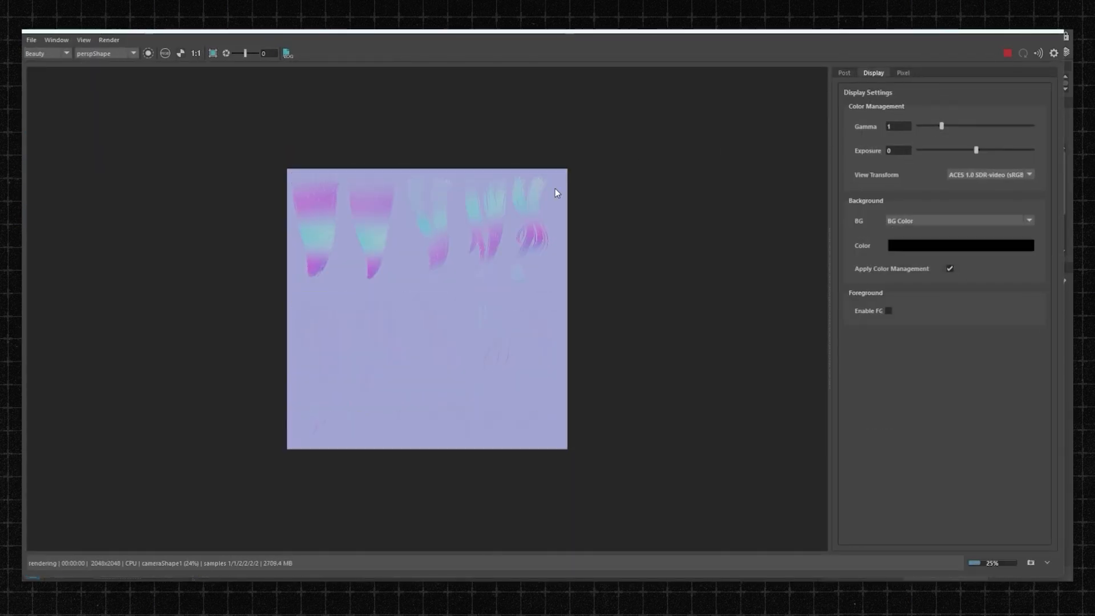
# Step: Examine the rendered normal map up close and as a whole, comparing the shading across the top-row hair clumps
pyautogui.scroll(3, 402, 221)
pyautogui.scroll(-1, 396, 227)
pyautogui.scroll(-2, 374, 221)
pyautogui.scroll(2, 374, 248)
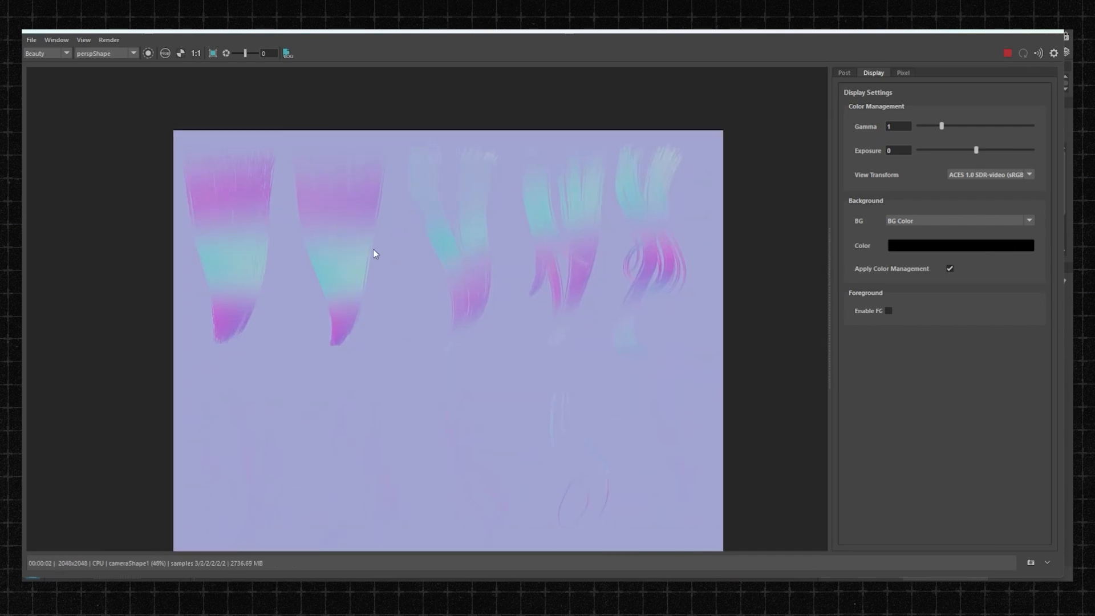
pyautogui.scroll(-2, 258, 181)
pyautogui.scroll(2, 258, 180)
pyautogui.scroll(-2, 259, 184)
pyautogui.scroll(2, 261, 189)
pyautogui.scroll(-2, 305, 227)
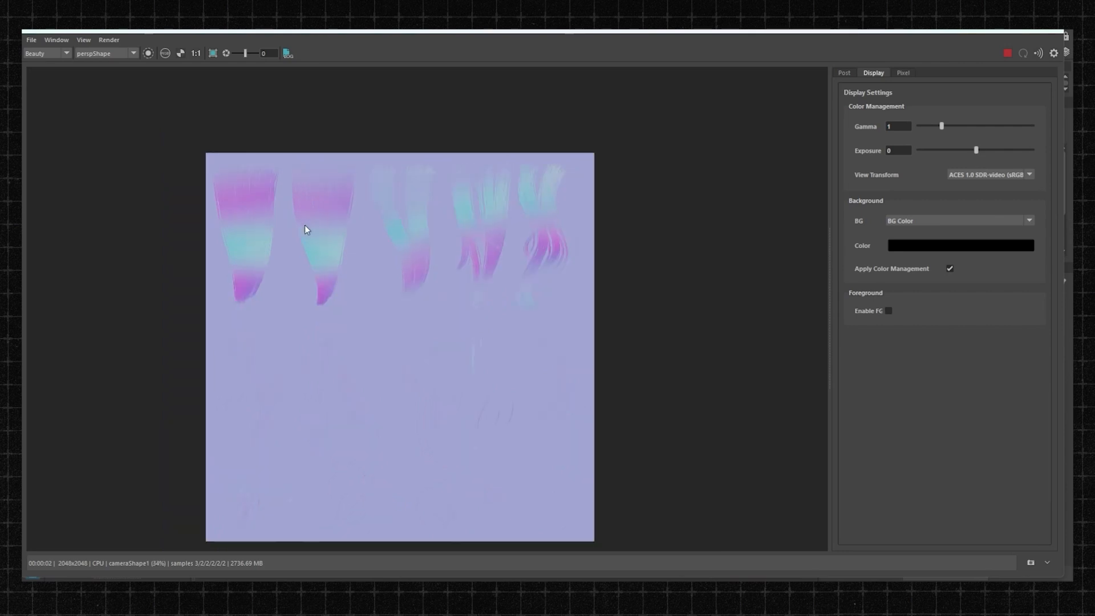
pyautogui.scroll(2, 304, 226)
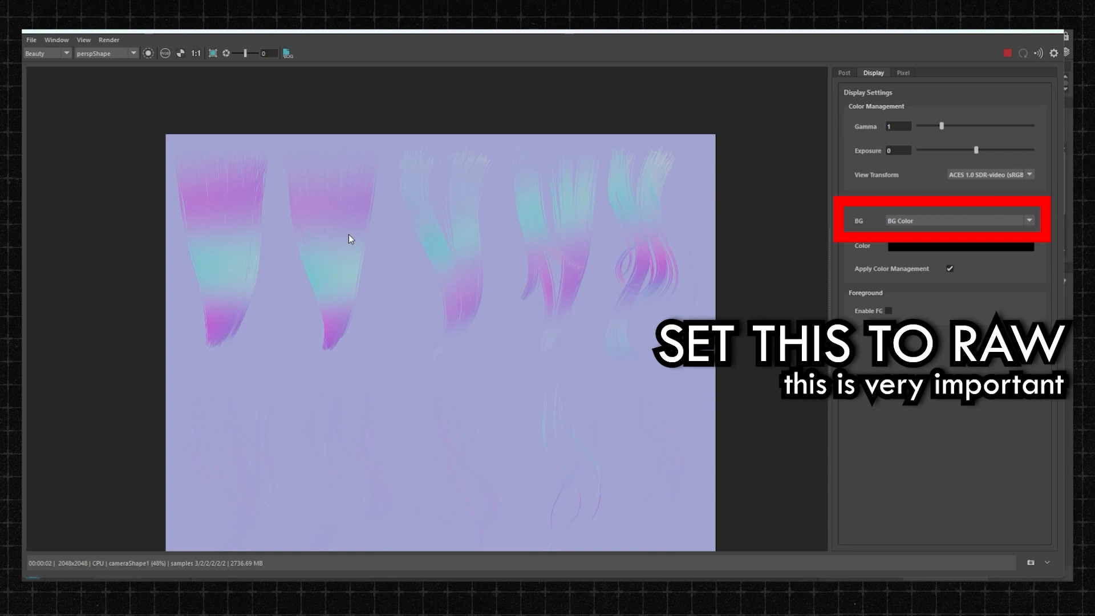
pyautogui.scroll(-2, 345, 244)
pyautogui.moveTo(335, 256); pyautogui.dragTo(368, 242, button='middle')
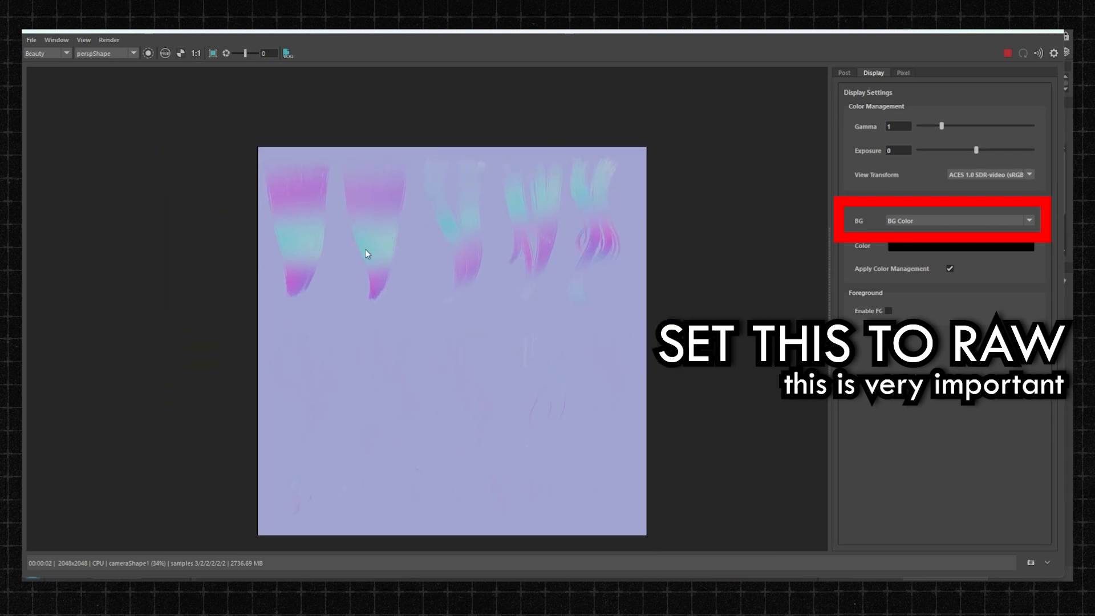
pyautogui.moveTo(438, 293); pyautogui.dragTo(457, 287, button='middle')
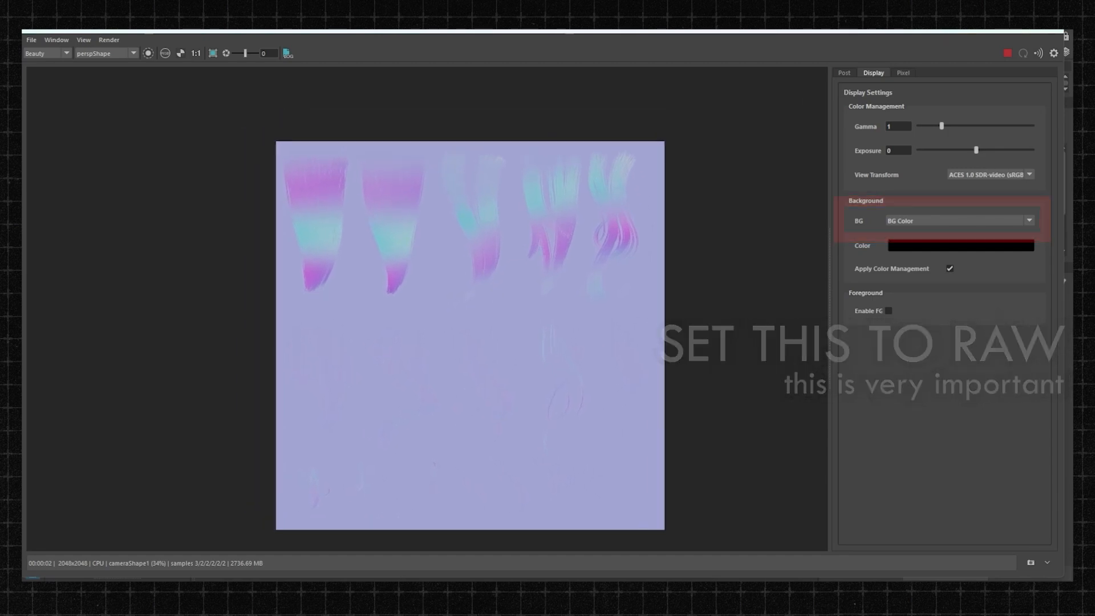
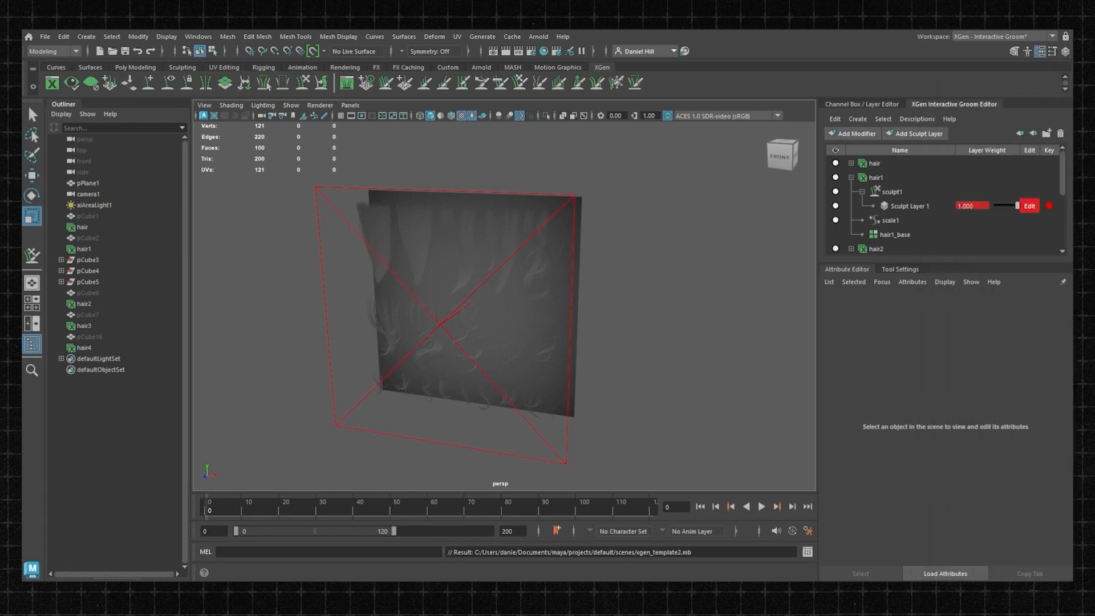
# Step: Switch to Photoshop and create a new 2048 x 2048 px RGB document at 72 pixels/inch with a white background
pyautogui.hotkey('ctrl', 'n')
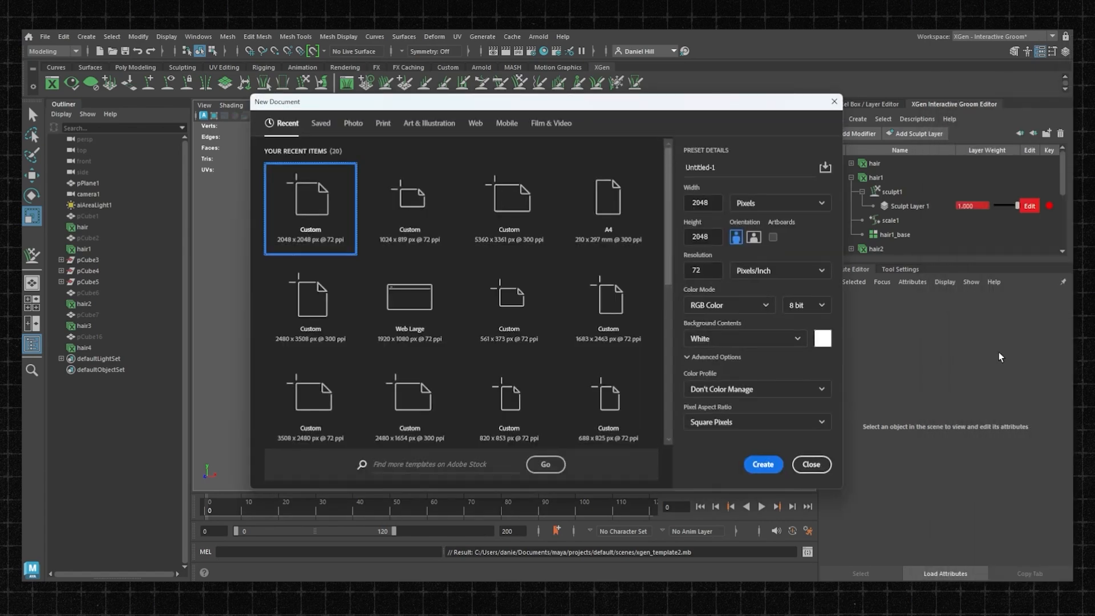
pyautogui.click(772, 472)
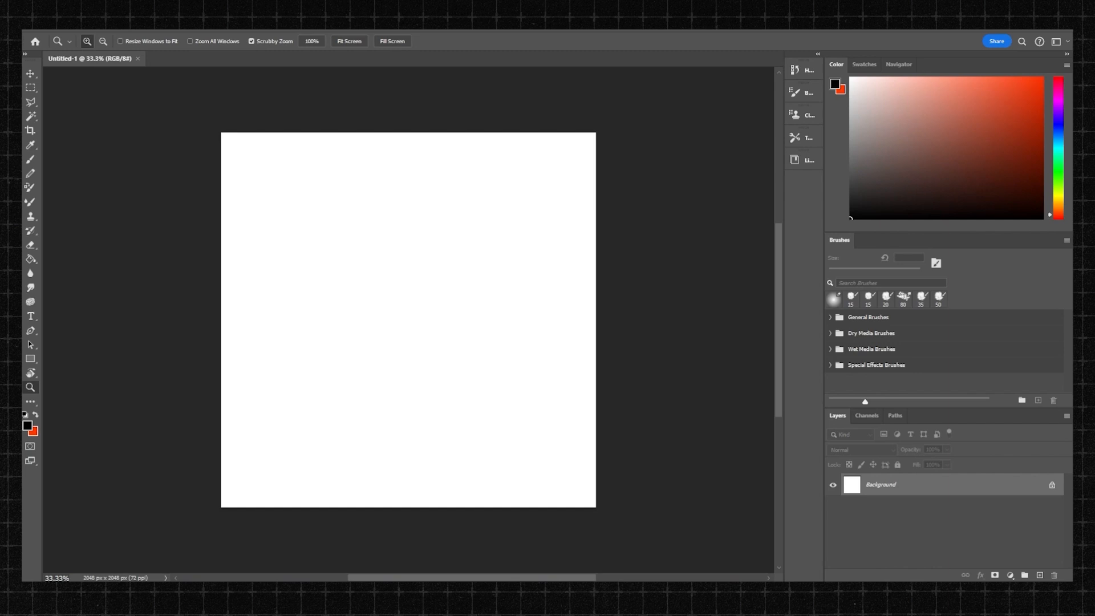
pyautogui.moveTo(427, 364); pyautogui.dragTo(351, 334)
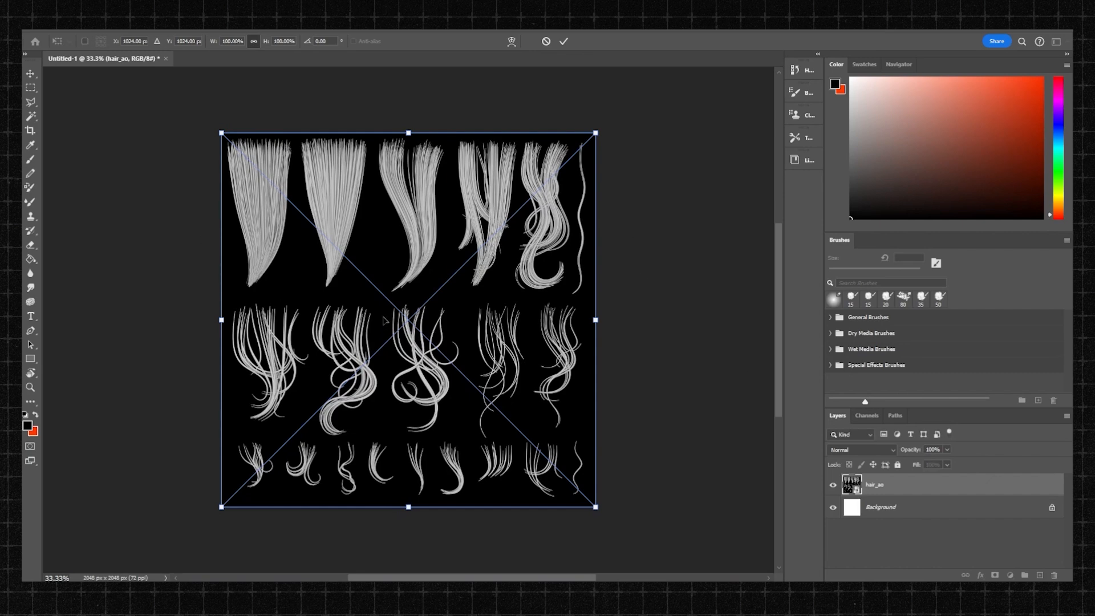
# Step: Place the hair_ao, hair_colour, hair_direction, hair_normals and hair_opacity renders as full-canvas layers
pyautogui.press('Return')
pyautogui.press('Return')
pyautogui.press('Return')
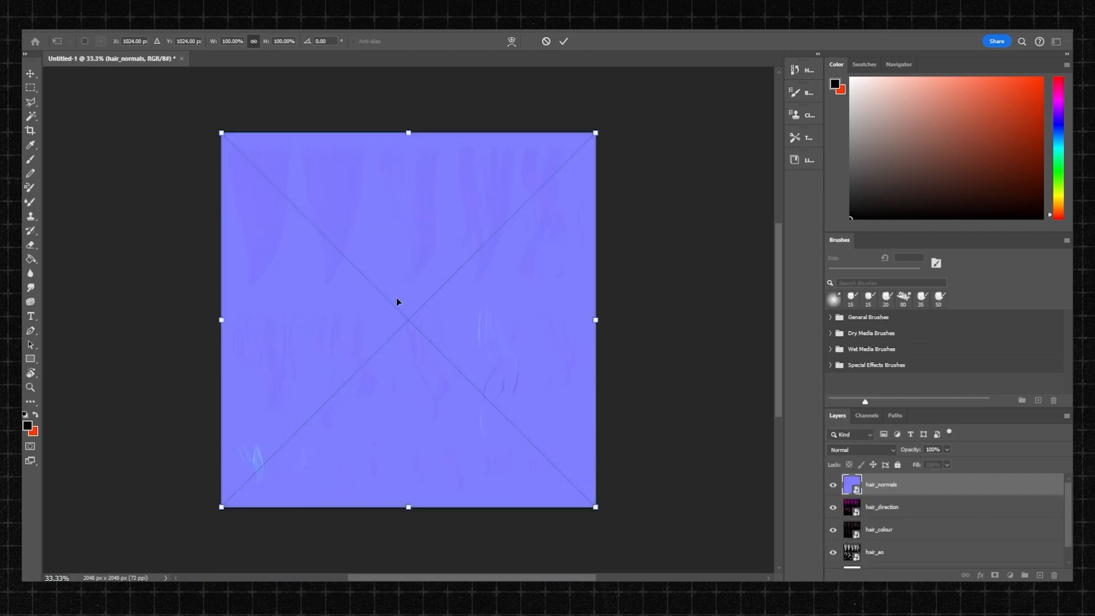
pyautogui.press('Return')
pyautogui.press('Return')
pyautogui.moveTo(403, 166); pyautogui.dragTo(553, 285)
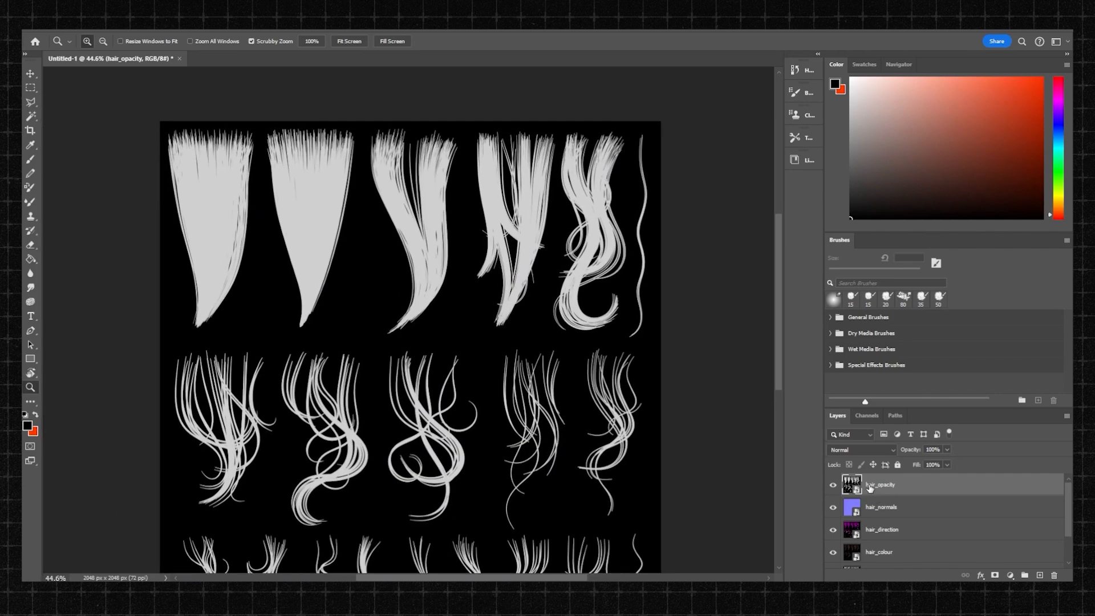
# Step: Enlarge the layer list and hide the hair_normals, hair_direction, hair_colour and hair_ao layers
pyautogui.moveTo(879, 406); pyautogui.dragTo(856, 263)
pyautogui.press('v')
pyautogui.click(874, 462)
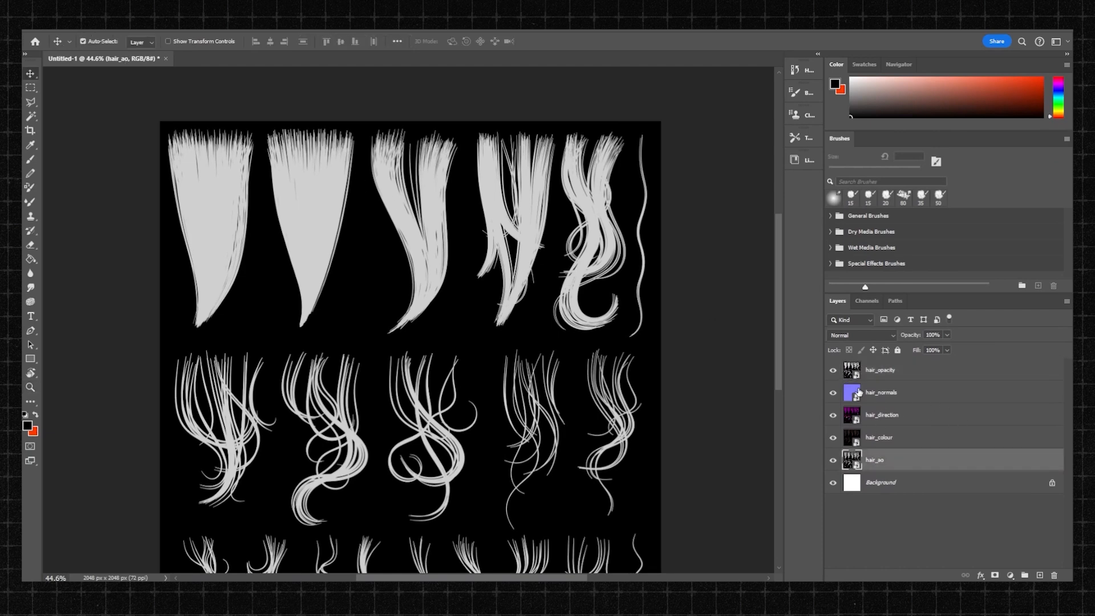
pyautogui.moveTo(832, 437); pyautogui.dragTo(839, 461)
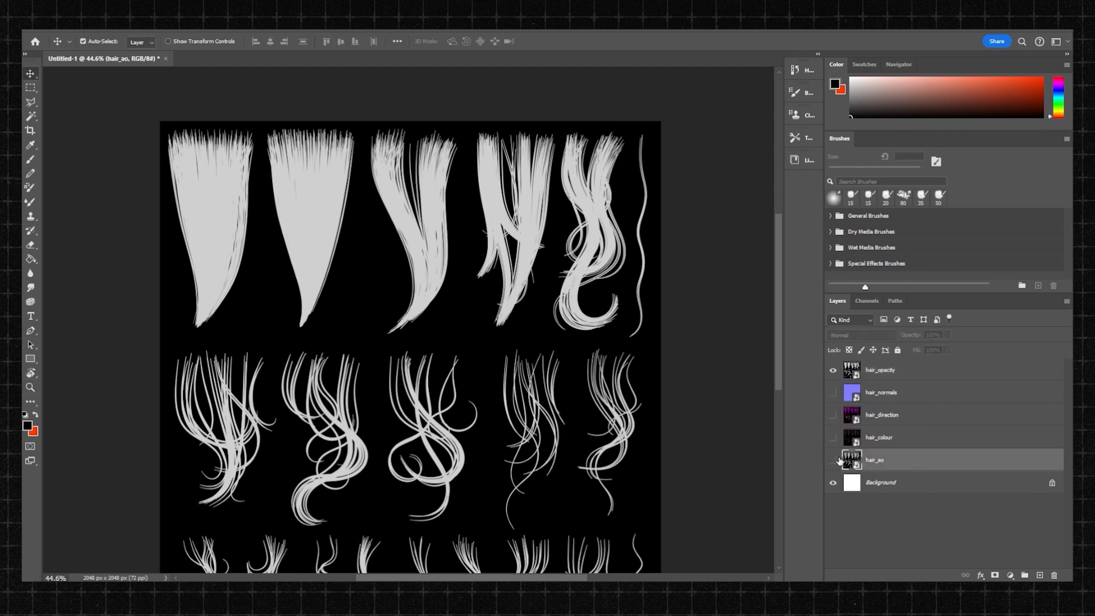
# Step: Select the full canvas area of the hair_opacity layer with the Rectangular Marquee and copy it
pyautogui.click(880, 376)
pyautogui.press('z')
pyautogui.moveTo(481, 299); pyautogui.dragTo(454, 290)
pyautogui.click(32, 90)
pyautogui.moveTo(222, 185); pyautogui.dragTo(231, 149)
pyautogui.moveTo(221, 112); pyautogui.dragTo(790, 573)
pyautogui.moveTo(553, 351); pyautogui.dragTo(567, 513)
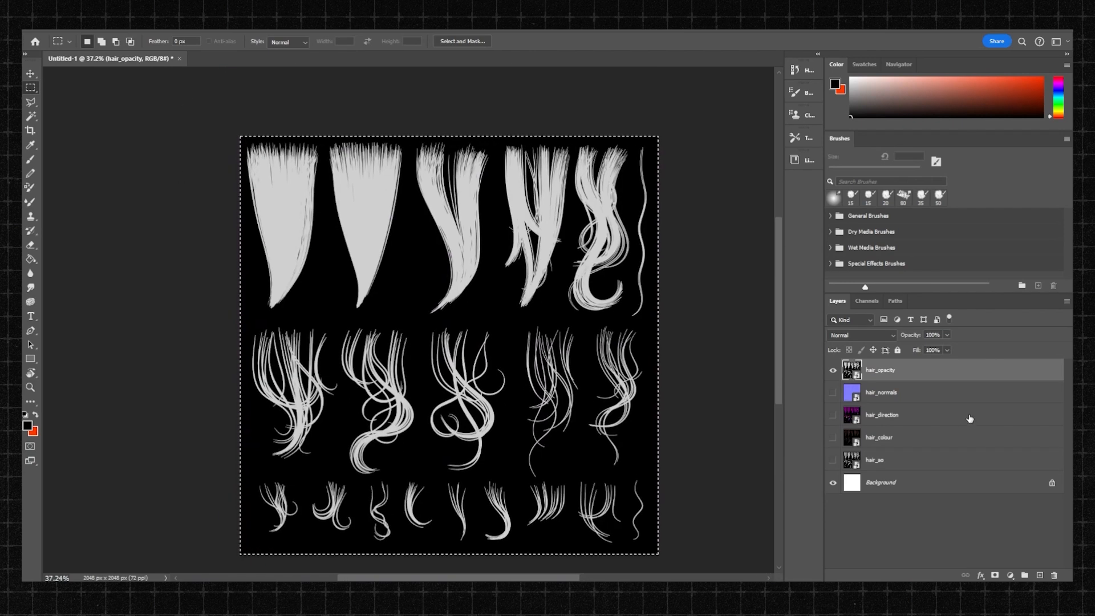
pyautogui.rightClick(876, 373)
pyautogui.click(870, 373)
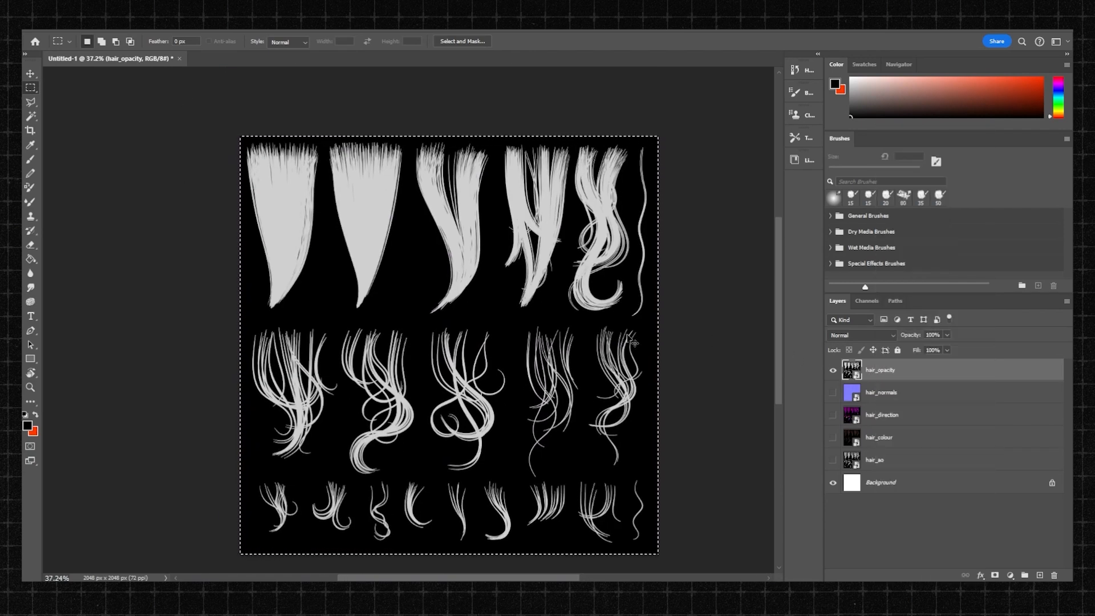
pyautogui.moveTo(240, 137); pyautogui.dragTo(257, 151)
pyautogui.moveTo(377, 256); pyautogui.dragTo(707, 575)
pyautogui.moveTo(528, 348); pyautogui.dragTo(561, 542)
# Step: Hide hair_opacity, show the hair_colour layer and add a layer mask to it
pyautogui.click(833, 372)
pyautogui.click(833, 438)
pyautogui.click(886, 442)
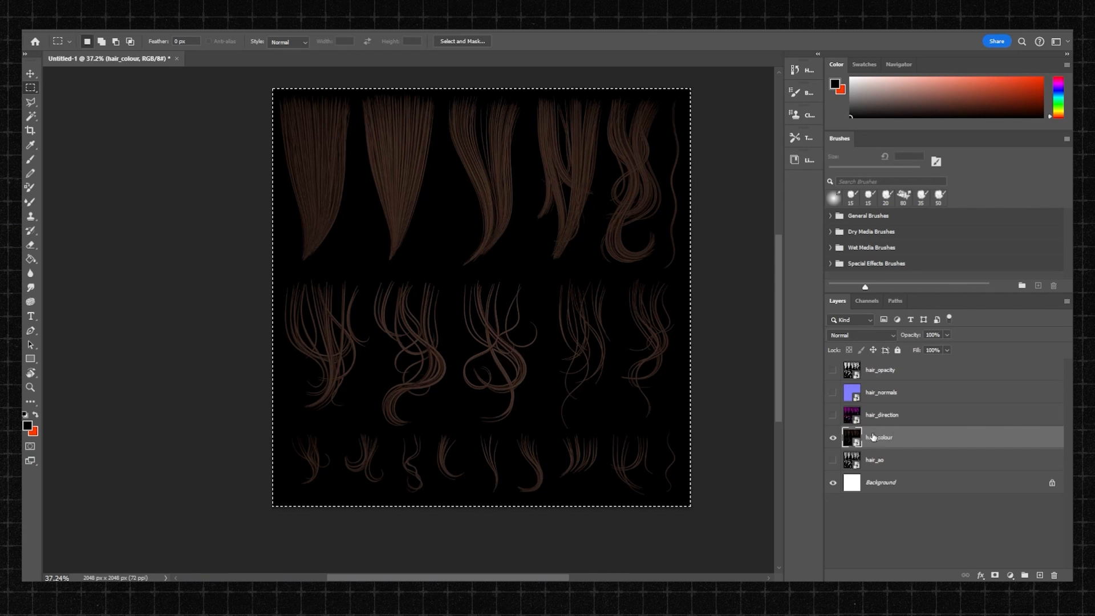
pyautogui.rightClick(883, 437)
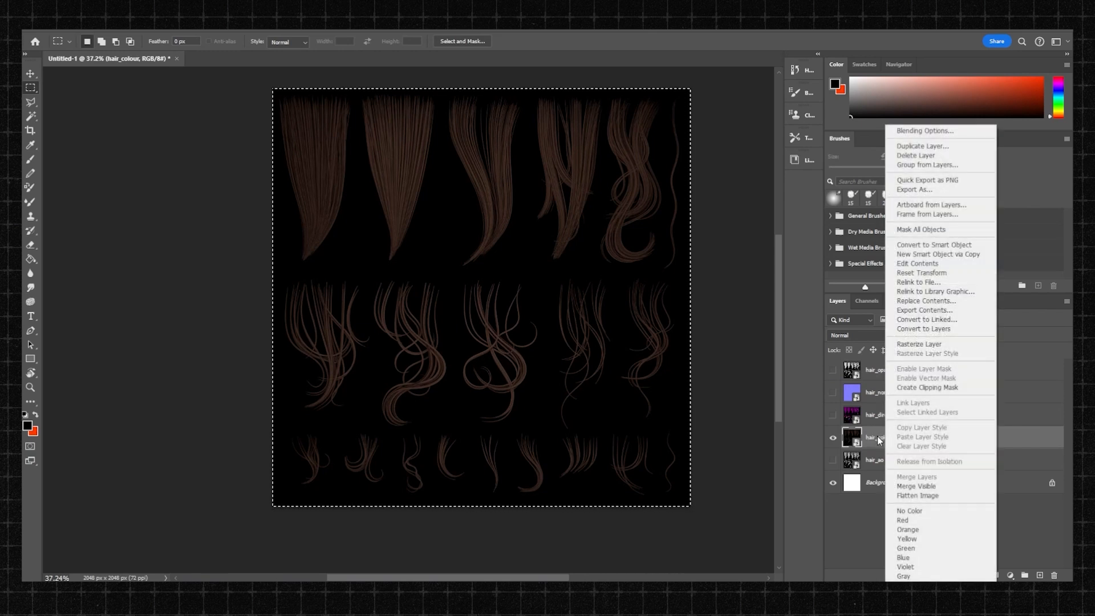
pyautogui.click(876, 442)
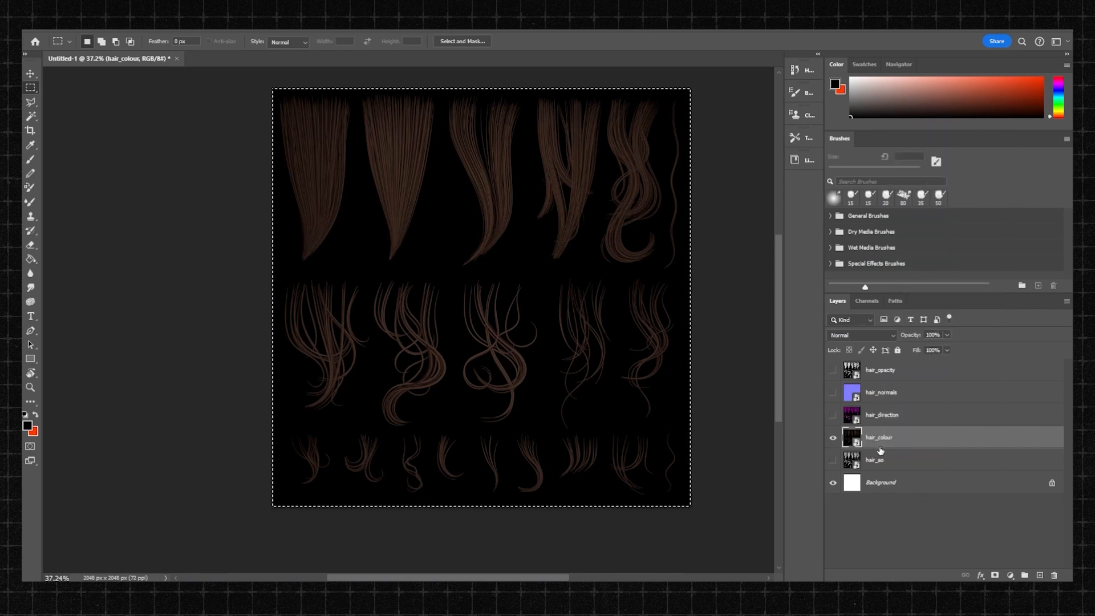
pyautogui.click(995, 575)
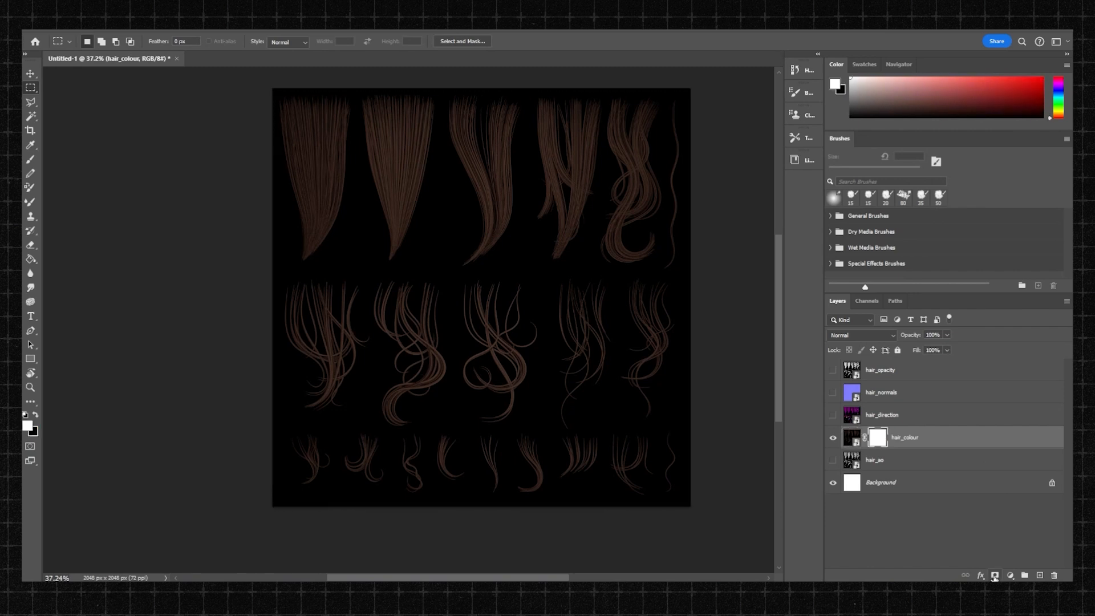
# Step: Paste the copied opacity image into the hair_colour layer mask, deselect, and return to the layer's colour view
pyautogui.keyDown('alt'); pyautogui.click(879, 443); pyautogui.keyUp('alt')
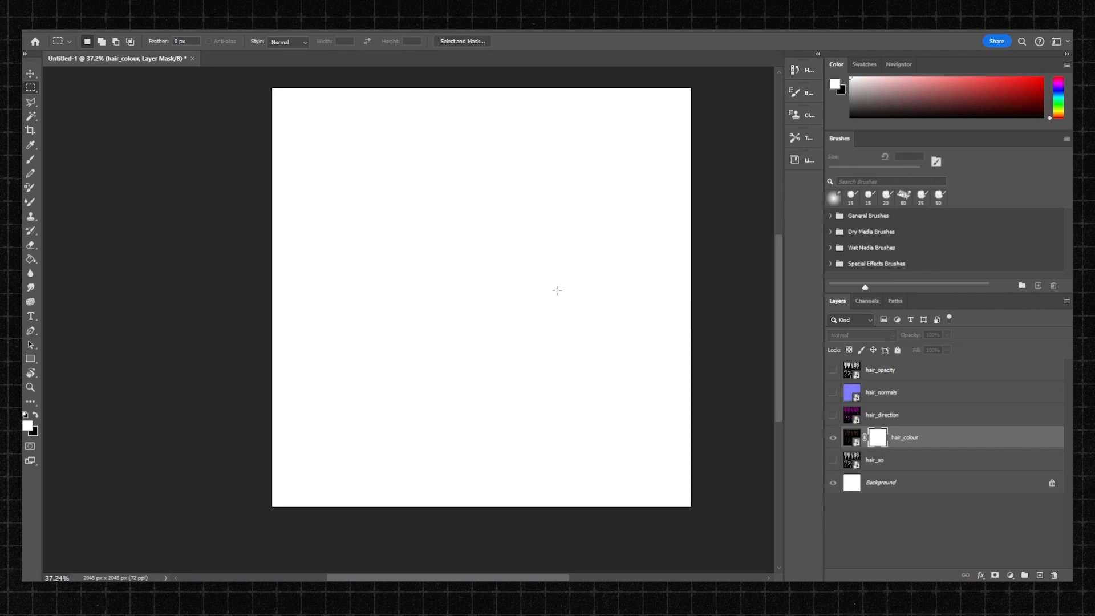
pyautogui.hotkey('ctrl', 'v')
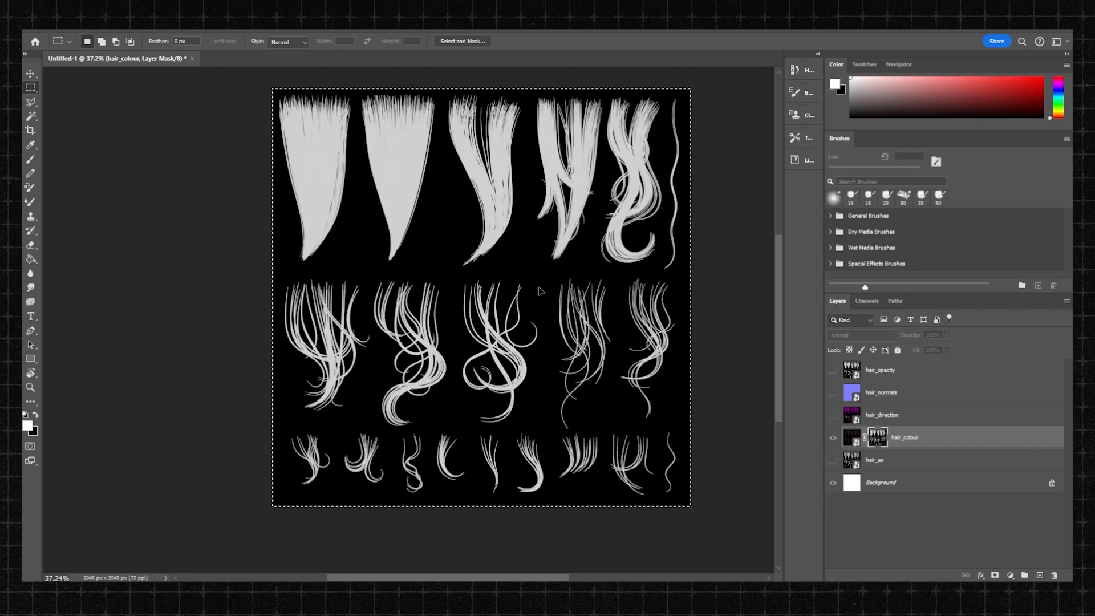
pyautogui.hotkey('ctrl', 'z')
pyautogui.hotkey('ctrl', 'shift', 'z')
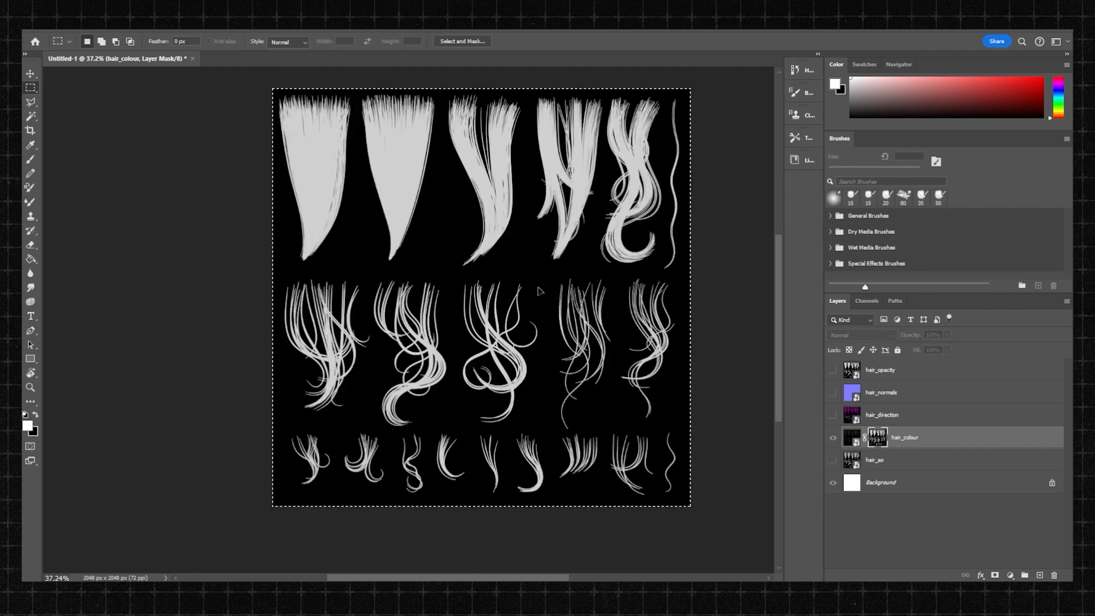
pyautogui.hotkey('ctrl', 'd')
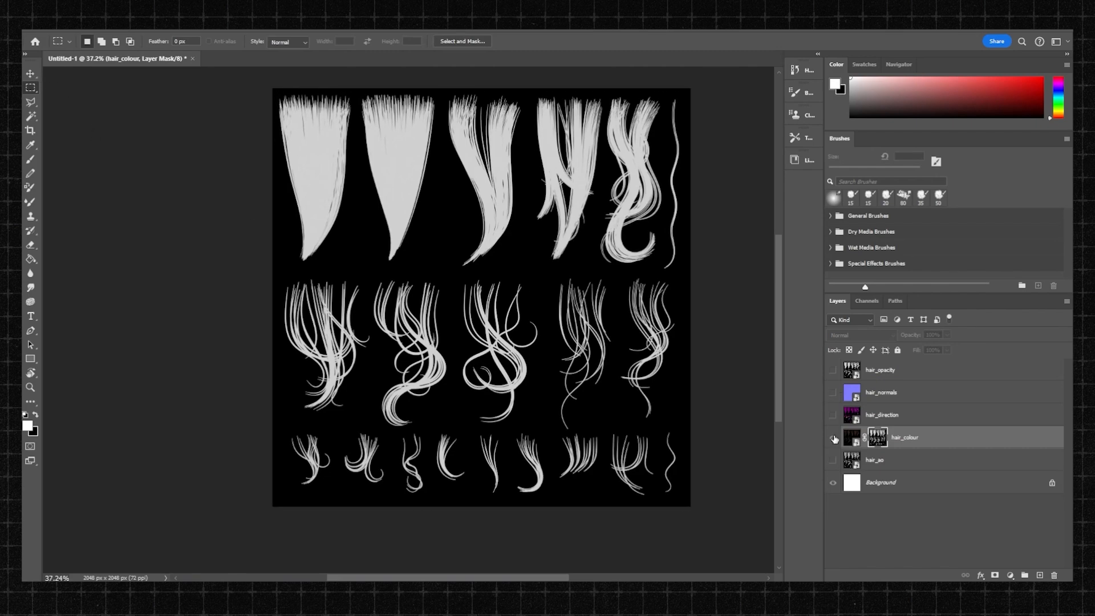
pyautogui.click(855, 440)
pyautogui.press('z')
pyautogui.moveTo(475, 124)
pyautogui.mouseDown()
pyautogui.moveTo(511, 130)
pyautogui.moveTo(464, 138)
pyautogui.moveTo(481, 139)
pyautogui.mouseUp()
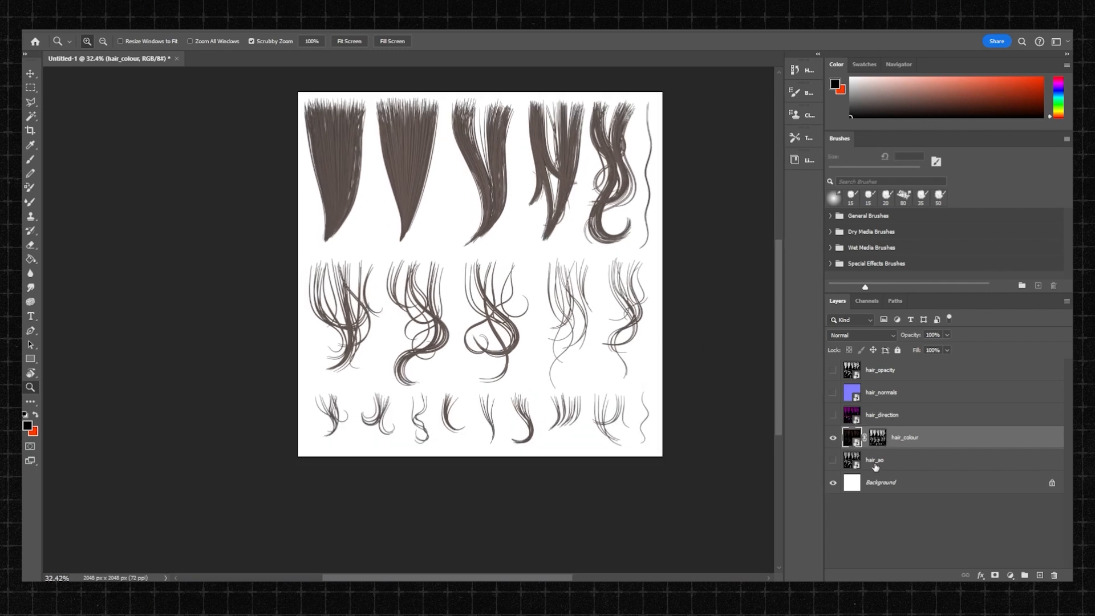
# Step: Try dark shades chosen in the colour field as Paint Bucket fills on the Background layer, comparing them with the hair strands
pyautogui.click(875, 465)
pyautogui.click(882, 486)
pyautogui.click(931, 102)
pyautogui.press('g')
pyautogui.click(523, 303)
pyautogui.press('z')
pyautogui.moveTo(504, 224)
pyautogui.mouseDown()
pyautogui.moveTo(577, 248)
pyautogui.moveTo(520, 234)
pyautogui.mouseUp()
pyautogui.click(929, 113)
pyautogui.press('g')
pyautogui.click(520, 215)
pyautogui.press('z')
pyautogui.moveTo(520, 235); pyautogui.dragTo(531, 247)
pyautogui.moveTo(482, 179); pyautogui.dragTo(506, 179)
pyautogui.moveTo(505, 179); pyautogui.dragTo(505, 222)
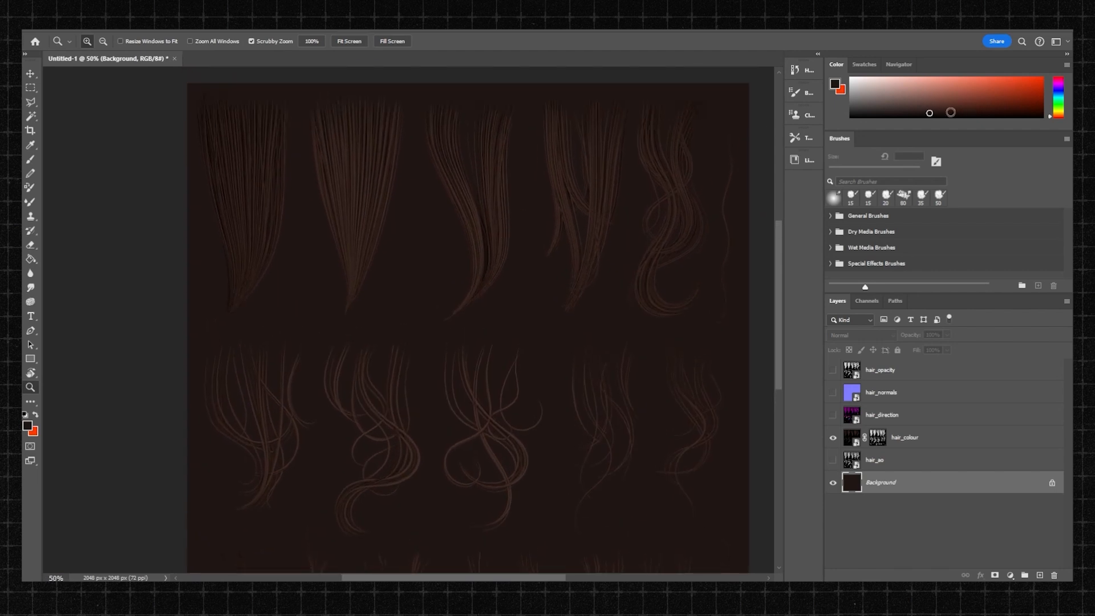
# Step: Try lighter foreground shades as the Background layer's fill behind the hair strands
pyautogui.press('g')
pyautogui.click(539, 273)
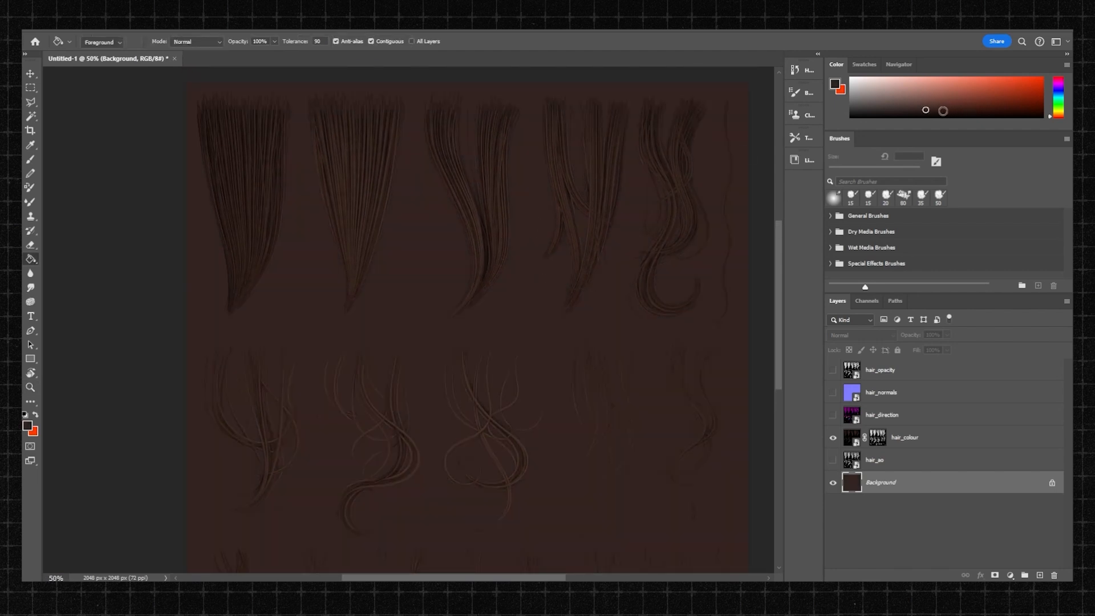
pyautogui.click(526, 226)
pyautogui.press('z')
pyautogui.moveTo(487, 215)
pyautogui.mouseDown()
pyautogui.moveTo(577, 215)
pyautogui.moveTo(403, 215)
pyautogui.mouseUp()
# Step: Sample a dark brown from the hair strands, fill the Background layer with it, and swap the foreground and background colours
pyautogui.click(35, 145)
pyautogui.click(500, 191)
pyautogui.press('z')
pyautogui.press('g')
pyautogui.click(549, 255)
pyautogui.press('z')
pyautogui.moveTo(558, 280); pyautogui.dragTo(549, 241)
pyautogui.press('g')
pyautogui.click(513, 222)
pyautogui.press('z')
pyautogui.moveTo(496, 198)
pyautogui.mouseDown()
pyautogui.moveTo(508, 196)
pyautogui.moveTo(429, 211)
pyautogui.mouseUp()
pyautogui.moveTo(488, 178); pyautogui.dragTo(461, 198)
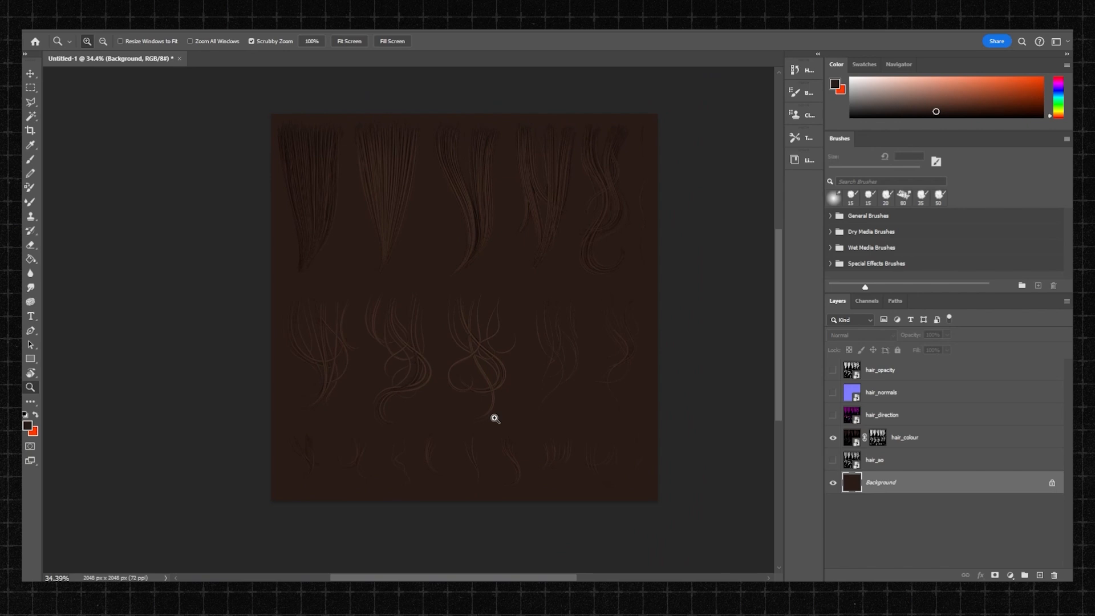
pyautogui.press('x')
pyautogui.moveTo(377, 187)
pyautogui.mouseDown()
pyautogui.moveTo(388, 188)
pyautogui.moveTo(377, 188)
pyautogui.mouseUp()
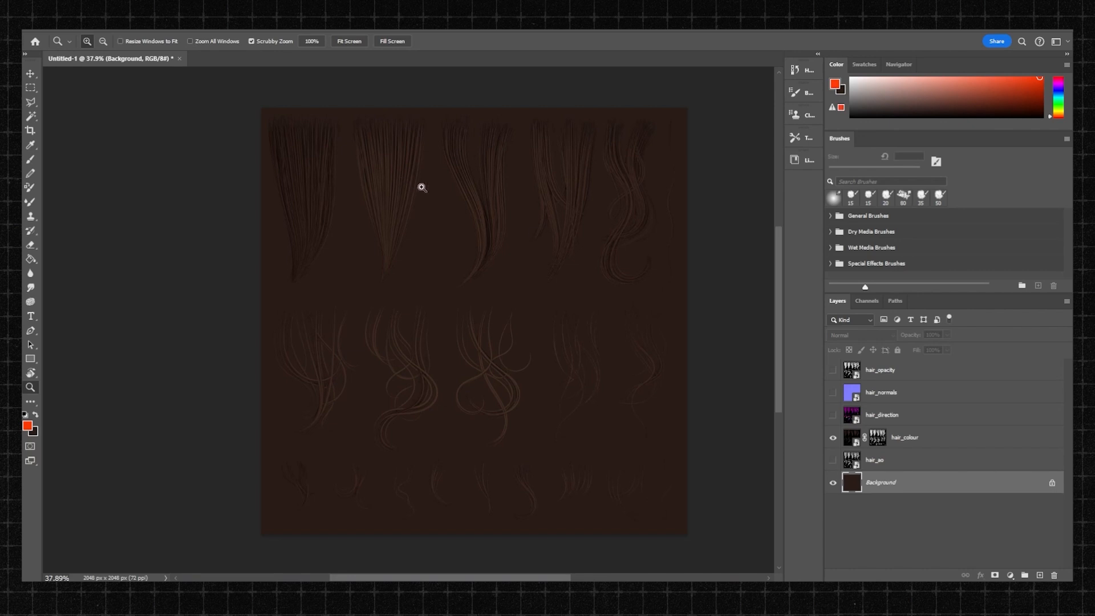
# Step: Put the hair_colour layer in a group named COLOUR and add a new empty layer above it inside the group
pyautogui.click(902, 440)
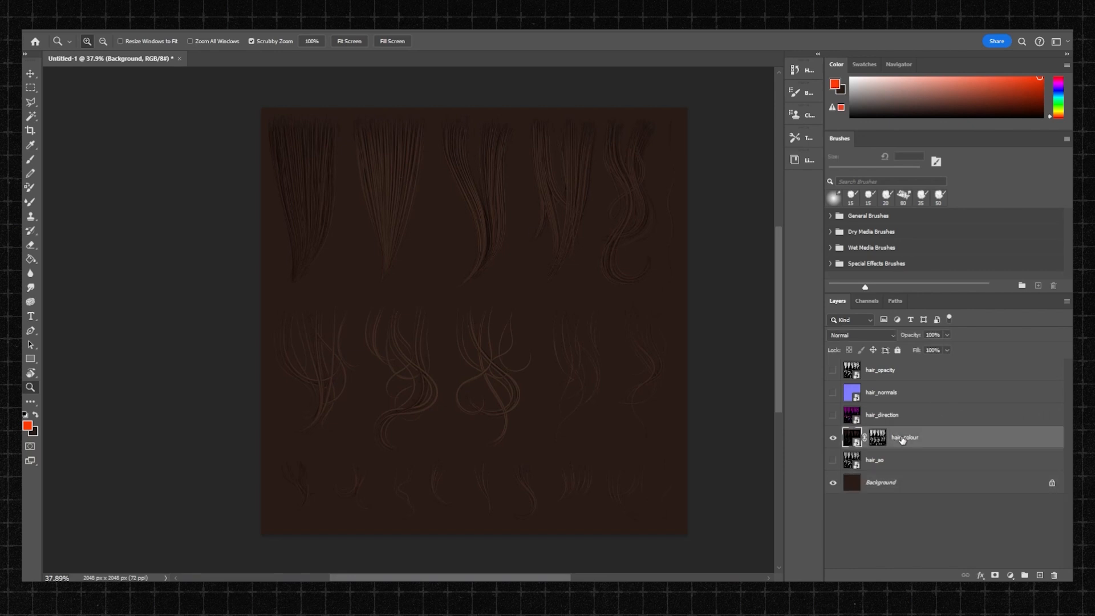
pyautogui.hotkey('ctrl', 'g')
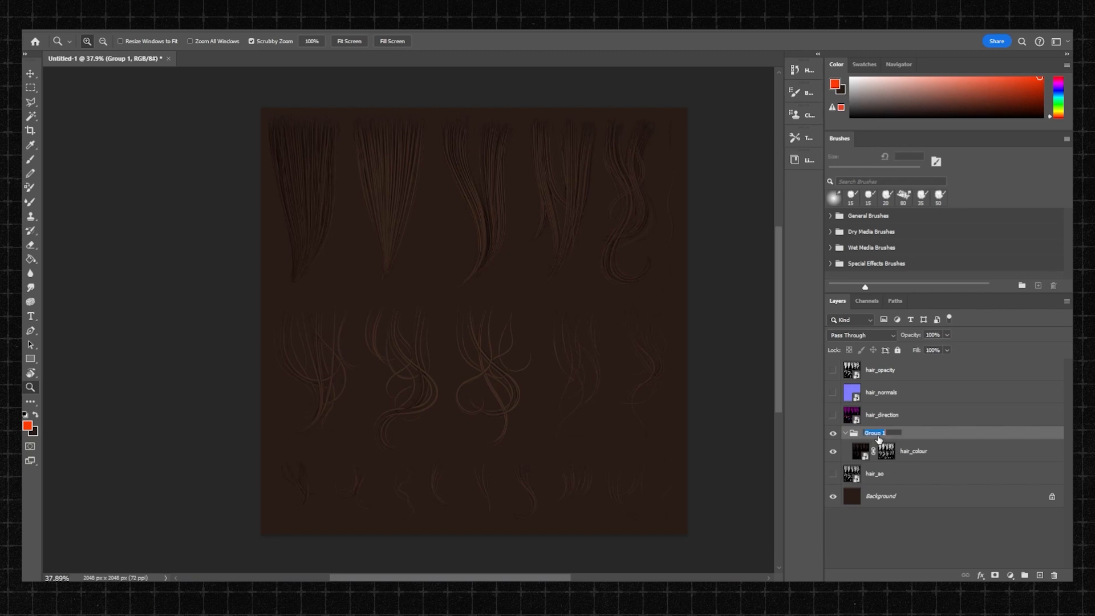
pyautogui.write('COLOUR')
pyautogui.press('Return')
pyautogui.click(935, 454)
pyautogui.click(1044, 574)
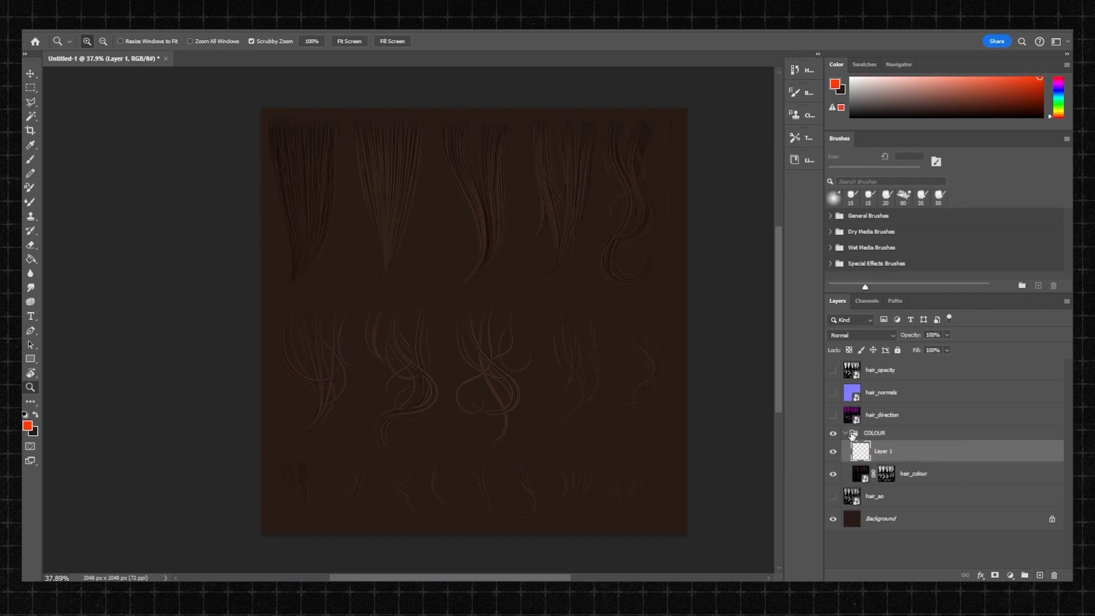
# Step: Choose a soft round 15 px brush for Layer 1, trying strokes over the hair and undoing them
pyautogui.moveTo(348, 220); pyautogui.dragTo(389, 253)
pyautogui.moveTo(337, 213)
pyautogui.keyDown('ctrl'); pyautogui.mouseDown()
pyautogui.moveTo(376, 211)
pyautogui.moveTo(349, 228)
pyautogui.mouseUp(); pyautogui.keyUp('ctrl')
pyautogui.hotkey('ctrl', 'z')
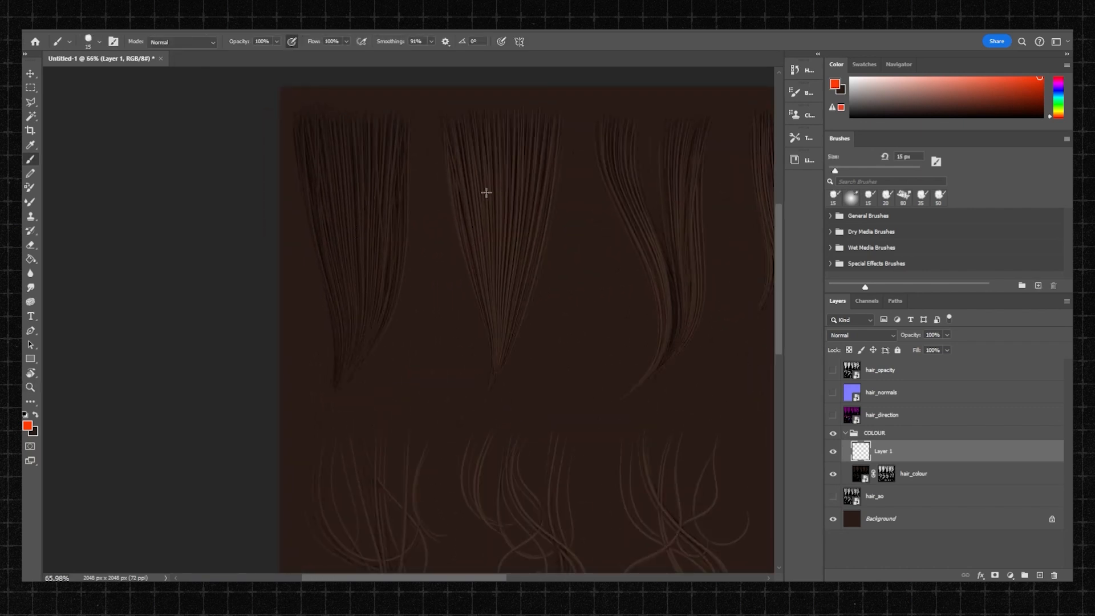
pyautogui.click(88, 40)
pyautogui.click(129, 275)
pyautogui.click(100, 42)
pyautogui.scroll(3, 107, 189)
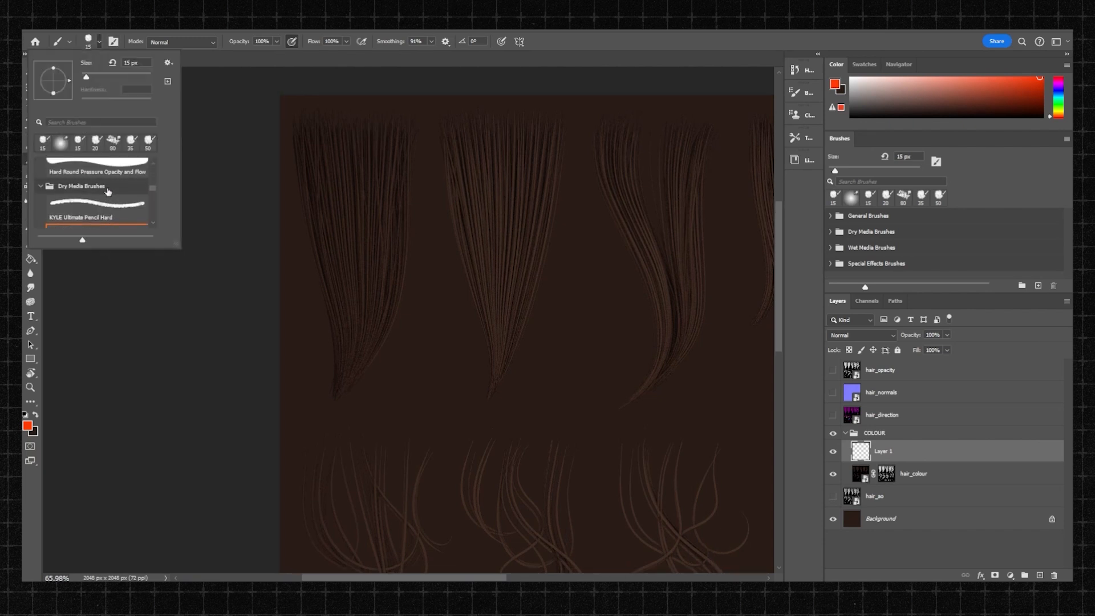
pyautogui.click(105, 197)
pyautogui.moveTo(308, 207); pyautogui.dragTo(321, 248)
pyautogui.hotkey('ctrl', 'z')
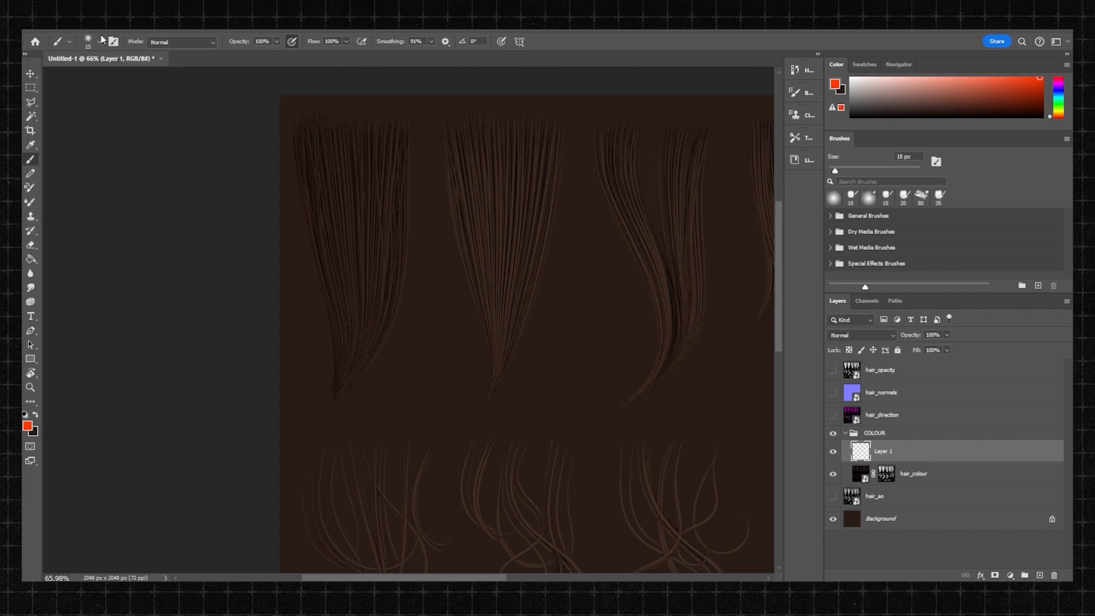
# Step: Set the brush smoothing to 0%, enlarge the brush to 60 px and pick a light orange foreground colour
pyautogui.click(429, 42)
pyautogui.moveTo(365, 317); pyautogui.dragTo(350, 152)
pyautogui.hotkey('ctrl', 'z')
pyautogui.press(']')
pyautogui.moveTo(1062, 111); pyautogui.dragTo(1059, 114)
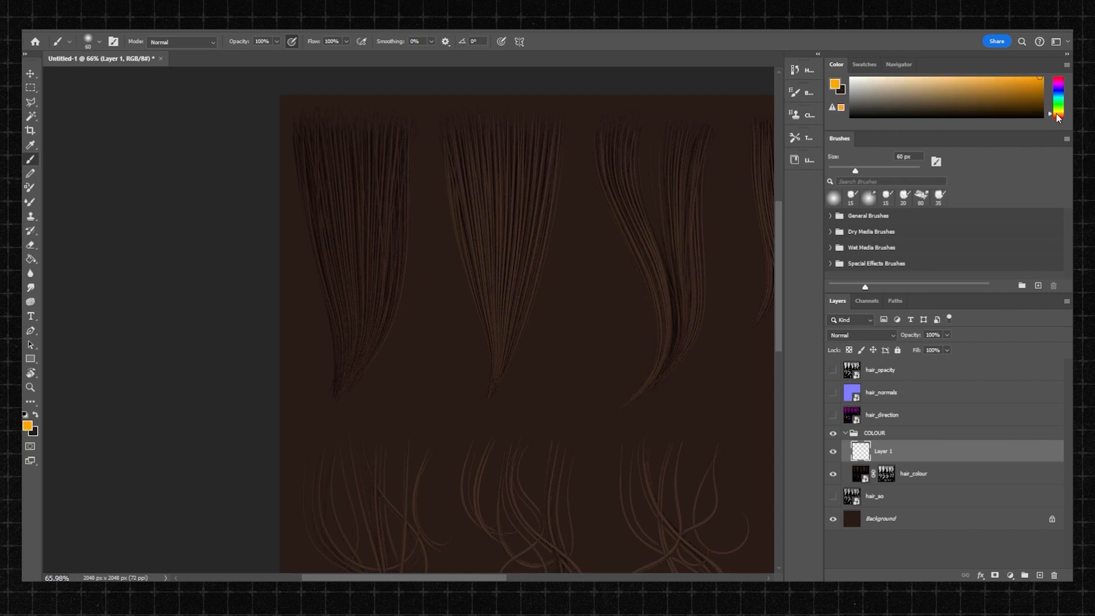
pyautogui.moveTo(992, 81); pyautogui.dragTo(999, 65)
# Step: Enlarge the brush to 100 px and paint light orange patches across the middle of the first two hair clumps
pyautogui.moveTo(387, 193)
pyautogui.mouseDown()
pyautogui.moveTo(376, 247)
pyautogui.moveTo(367, 222)
pyautogui.moveTo(379, 299)
pyautogui.moveTo(393, 228)
pyautogui.moveTo(375, 248)
pyautogui.moveTo(394, 268)
pyautogui.moveTo(353, 217)
pyautogui.moveTo(326, 256)
pyautogui.moveTo(377, 227)
pyautogui.moveTo(310, 235)
pyautogui.moveTo(411, 283)
pyautogui.moveTo(417, 246)
pyautogui.moveTo(444, 219)
pyautogui.moveTo(477, 223)
pyautogui.moveTo(440, 289)
pyautogui.mouseUp()
pyautogui.hotkey('ctrl', 'z')
pyautogui.press(']')
pyautogui.press(']')
pyautogui.press(']')
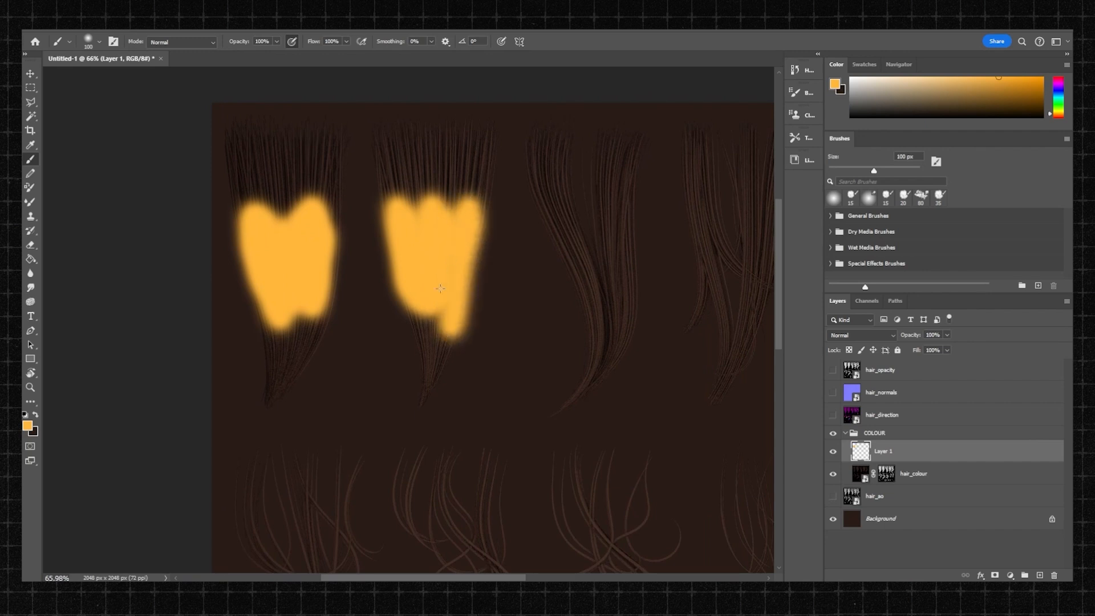
# Step: Compare blend modes for Layer 1 on the painted patches and set it to Overlay
pyautogui.click(866, 337)
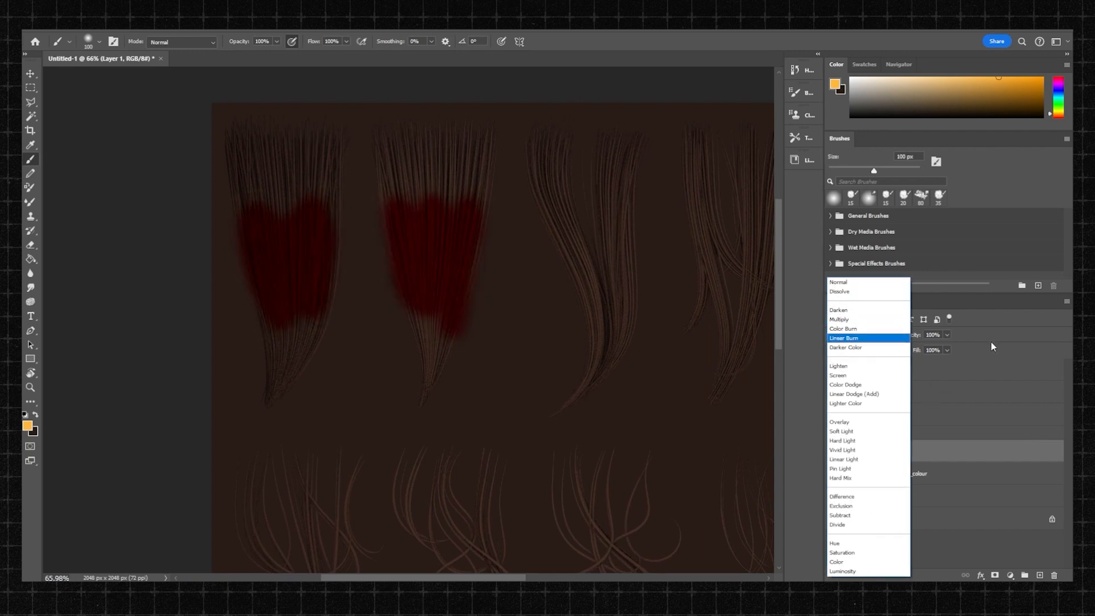
pyautogui.press('Escape')
pyautogui.click(870, 335)
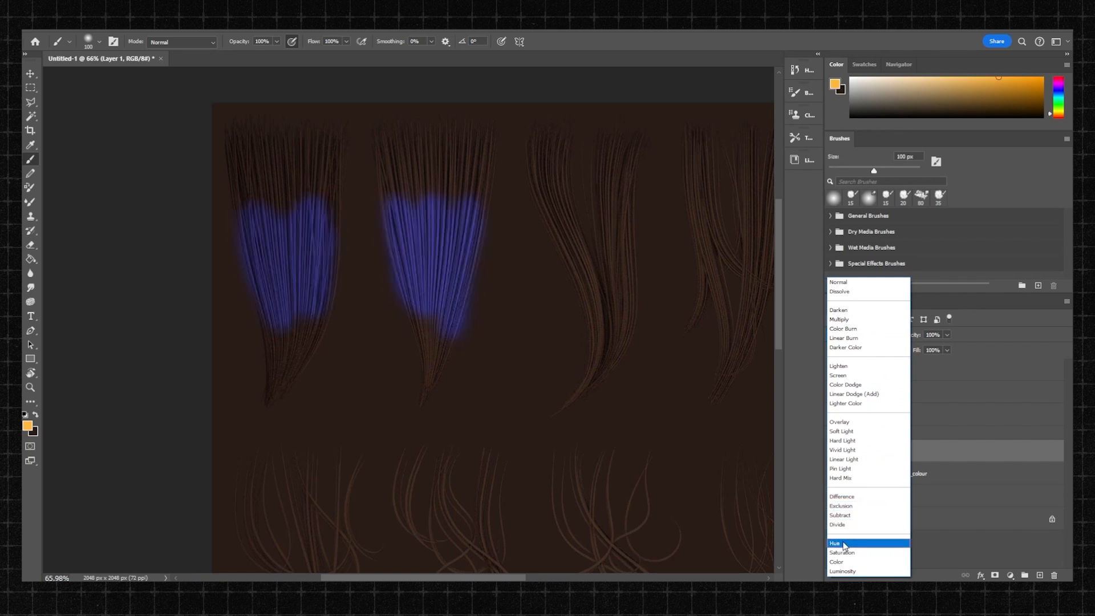
pyautogui.click(840, 422)
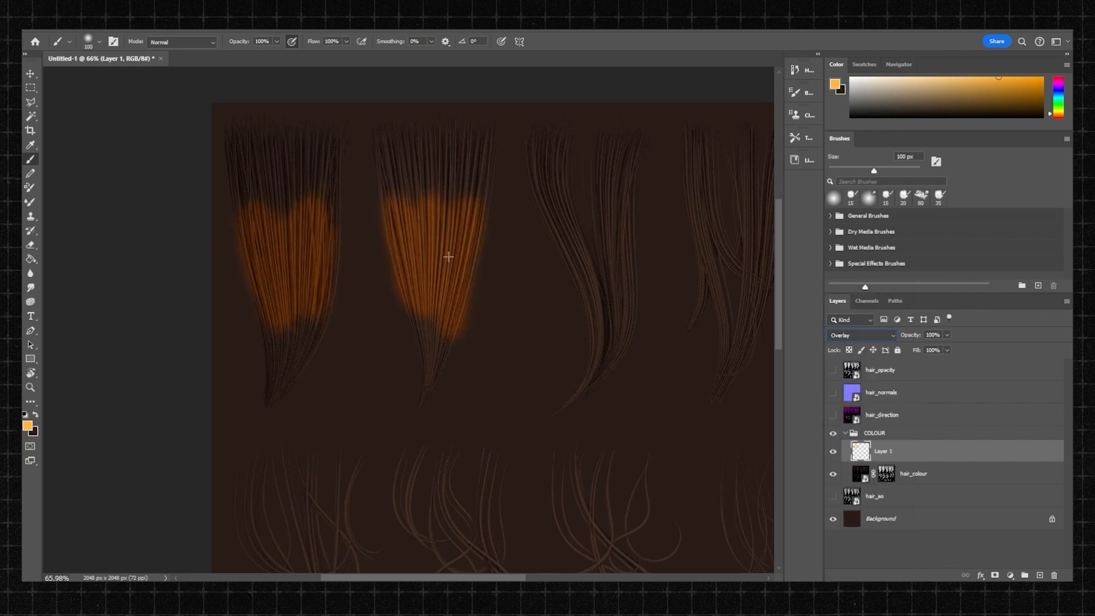
# Step: Apply a Hue/Saturation adjustment to Layer 1 with Saturation -96 and Lightness +28
pyautogui.press('z')
pyautogui.moveTo(436, 244); pyautogui.dragTo(420, 251)
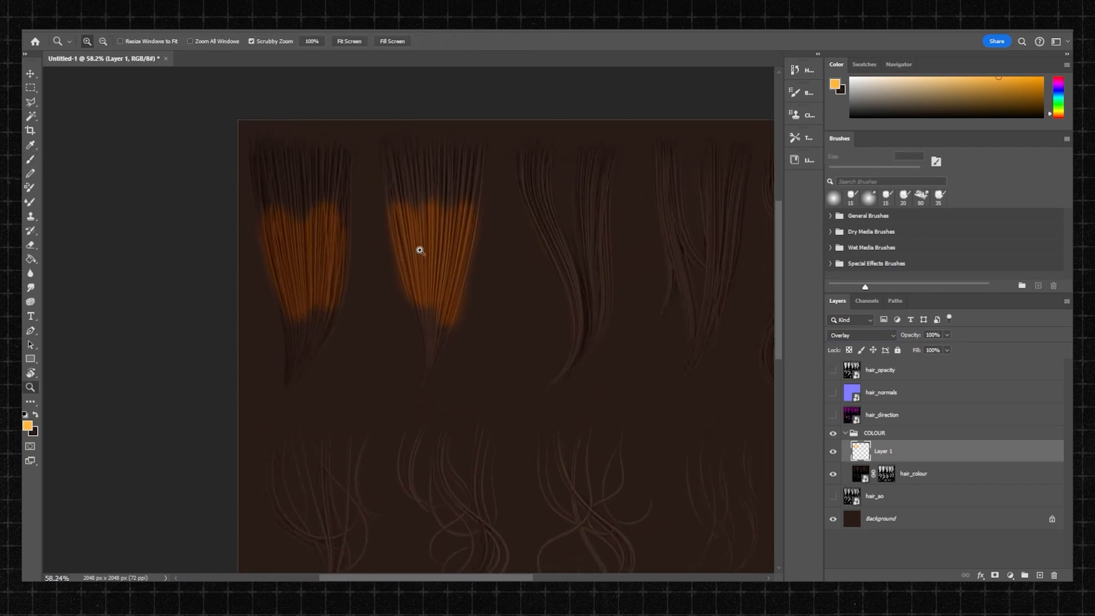
pyautogui.hotkey('ctrl', 'u')
pyautogui.moveTo(825, 246); pyautogui.dragTo(792, 247)
pyautogui.moveTo(841, 274); pyautogui.dragTo(857, 274)
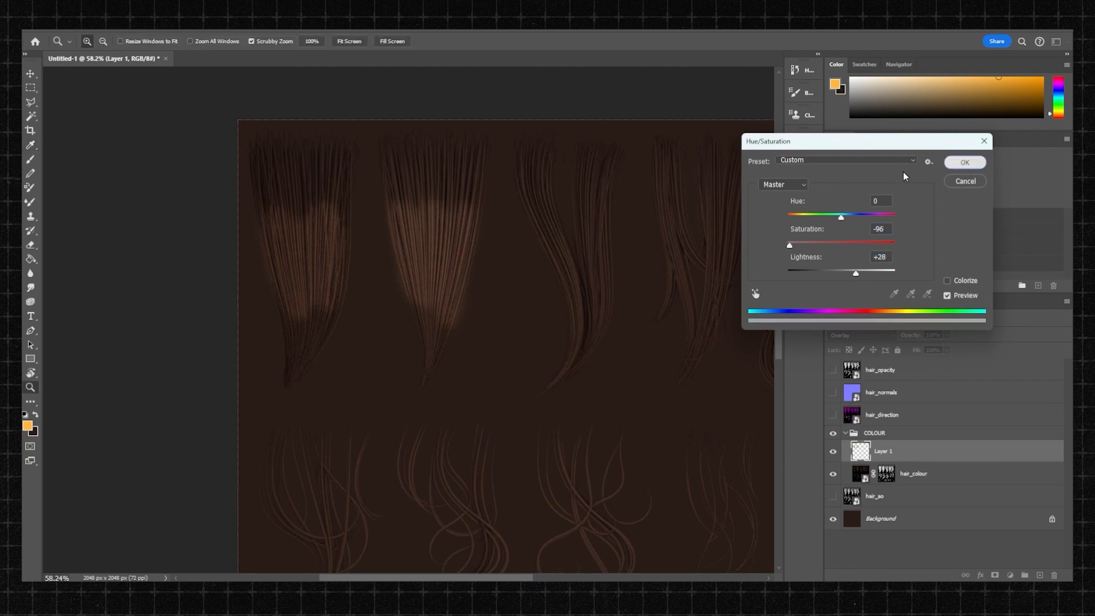
pyautogui.click(964, 163)
# Step: Fade the edges of the highlight patches on the first two clumps with a soft 500 px eraser
pyautogui.press('e')
pyautogui.press(']')
pyautogui.press(']')
pyautogui.press(']')
pyautogui.press(']')
pyautogui.press(']')
pyautogui.press(']')
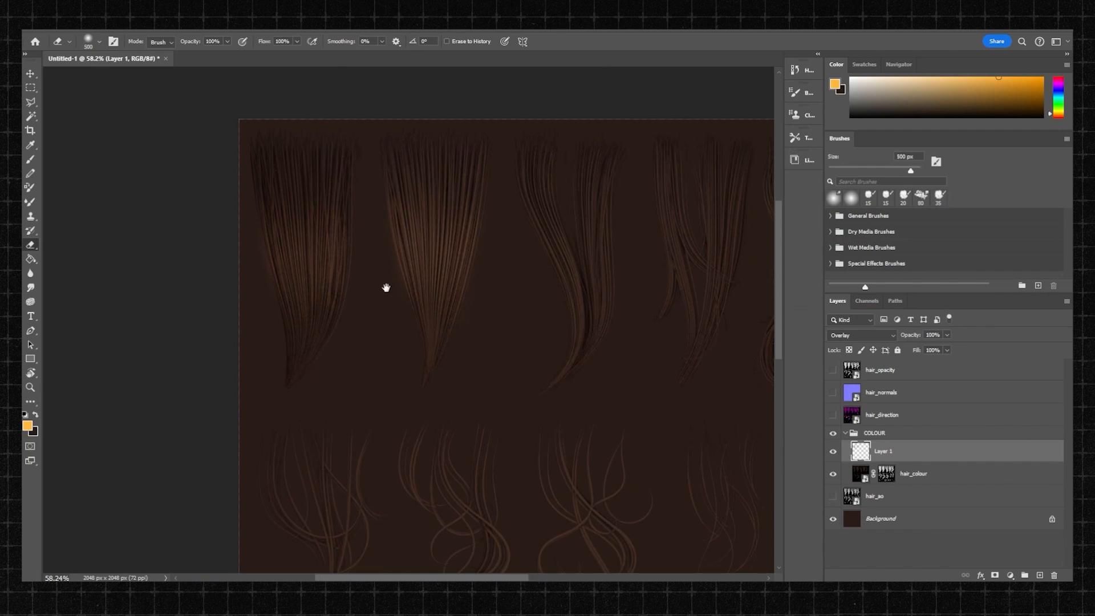
pyautogui.moveTo(250, 189); pyautogui.dragTo(318, 210)
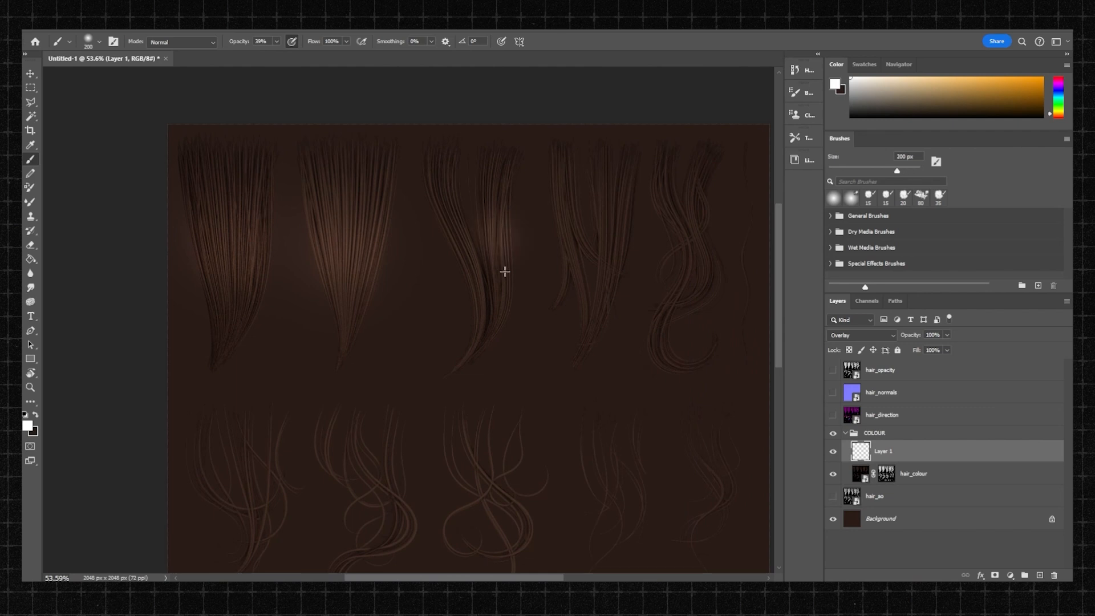
# Step: Paint white highlights on the third and fourth top-row clumps with a 200 px brush at 39% opacity, softening them with the eraser
pyautogui.moveTo(494, 238); pyautogui.dragTo(473, 286)
pyautogui.press('e')
pyautogui.moveTo(442, 200); pyautogui.dragTo(444, 234)
pyautogui.press('z')
pyautogui.moveTo(479, 200); pyautogui.dragTo(427, 203)
pyautogui.press('b')
pyautogui.moveTo(475, 228); pyautogui.dragTo(479, 264)
pyautogui.press('e')
pyautogui.moveTo(439, 217)
pyautogui.mouseDown()
pyautogui.moveTo(468, 268)
pyautogui.moveTo(446, 237)
pyautogui.mouseUp()
pyautogui.press('z')
# Step: Paint highlights on the fifth top-row clump's curls with a smaller brush and trim the edges with a smaller eraser
pyautogui.moveTo(461, 229); pyautogui.dragTo(491, 234)
pyautogui.press('b')
pyautogui.press('[')
pyautogui.press('[')
pyautogui.moveTo(535, 354); pyautogui.dragTo(518, 337)
pyautogui.press('e')
pyautogui.press('[')
pyautogui.press('[')
pyautogui.press('[')
pyautogui.press('[')
pyautogui.press('[')
pyautogui.moveTo(513, 297); pyautogui.dragTo(501, 327)
pyautogui.press('b')
pyautogui.moveTo(521, 260)
pyautogui.mouseDown()
pyautogui.moveTo(518, 315)
pyautogui.moveTo(555, 318)
pyautogui.mouseUp()
pyautogui.press('e')
pyautogui.press(']')
pyautogui.press(']')
pyautogui.press(']')
pyautogui.press(']')
pyautogui.press(']')
pyautogui.press('b')
# Step: Paint highlights on the lower curls of the first three second-row clumps and soften them with the eraser
pyautogui.press('z')
pyautogui.moveTo(162, 494)
pyautogui.mouseDown()
pyautogui.moveTo(413, 308)
pyautogui.moveTo(443, 310)
pyautogui.mouseUp()
pyautogui.press('b')
pyautogui.moveTo(394, 403); pyautogui.dragTo(421, 293)
pyautogui.press('e')
pyautogui.press('b')
pyautogui.press('e')
pyautogui.moveTo(483, 366); pyautogui.dragTo(362, 360)
pyautogui.press('b')
pyautogui.moveTo(485, 399); pyautogui.dragTo(479, 359)
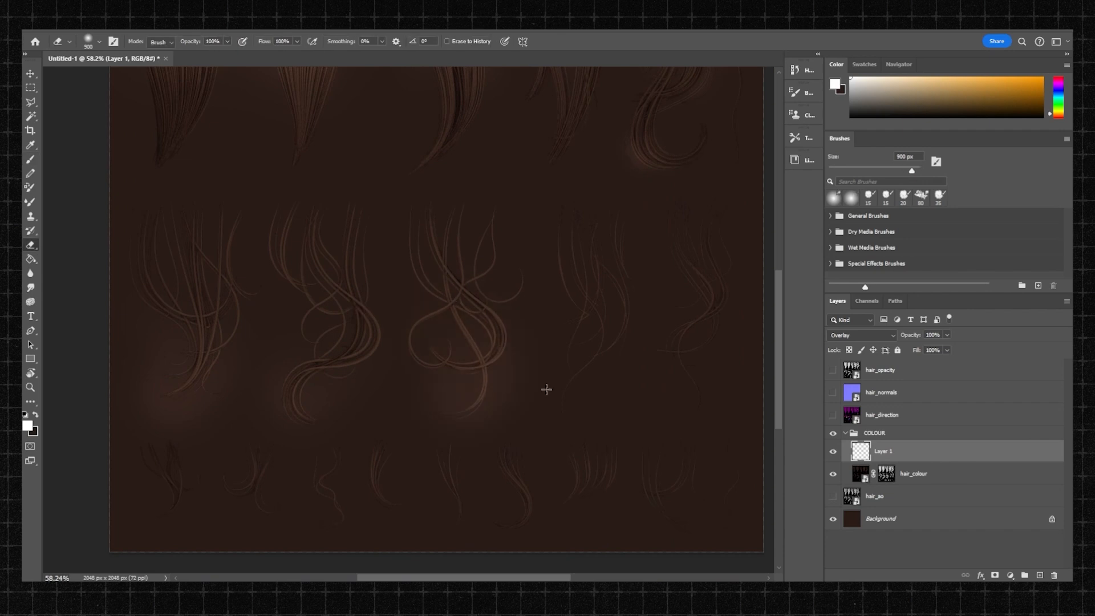
pyautogui.moveTo(545, 388); pyautogui.dragTo(438, 409)
pyautogui.moveTo(485, 400); pyautogui.dragTo(492, 343)
# Step: Add highlights to the sparse clumps at the end of the second row and soften them with the eraser
pyautogui.press('b')
pyautogui.moveTo(613, 373)
pyautogui.mouseDown()
pyautogui.moveTo(619, 296)
pyautogui.moveTo(614, 354)
pyautogui.mouseUp()
pyautogui.press('e')
pyautogui.moveTo(590, 316); pyautogui.dragTo(699, 259)
# Step: Paint highlights along the bottom row of short hair pieces and fade them with the eraser at 48% opacity
pyautogui.press('b')
pyautogui.moveTo(313, 414); pyautogui.dragTo(318, 400)
pyautogui.moveTo(381, 414); pyautogui.dragTo(370, 403)
pyautogui.moveTo(408, 394)
pyautogui.mouseDown()
pyautogui.moveTo(410, 405)
pyautogui.moveTo(509, 396)
pyautogui.moveTo(419, 396)
pyautogui.mouseUp()
pyautogui.press('e')
pyautogui.moveTo(394, 380); pyautogui.dragTo(443, 380)
pyautogui.click(227, 42)
pyautogui.press('b')
pyautogui.moveTo(528, 401); pyautogui.dragTo(624, 402)
pyautogui.press('e')
pyautogui.moveTo(572, 362)
pyautogui.mouseDown()
pyautogui.moveTo(585, 328)
pyautogui.moveTo(579, 360)
pyautogui.mouseUp()
pyautogui.moveTo(567, 399); pyautogui.dragTo(513, 399)
pyautogui.moveTo(553, 485); pyautogui.dragTo(593, 485)
# Step: Paint highlights along the single strand at the texture's right edge, fade them with the eraser and enlarge it to 700 px
pyautogui.press('b')
pyautogui.moveTo(526, 481); pyautogui.dragTo(533, 274)
pyautogui.press('e')
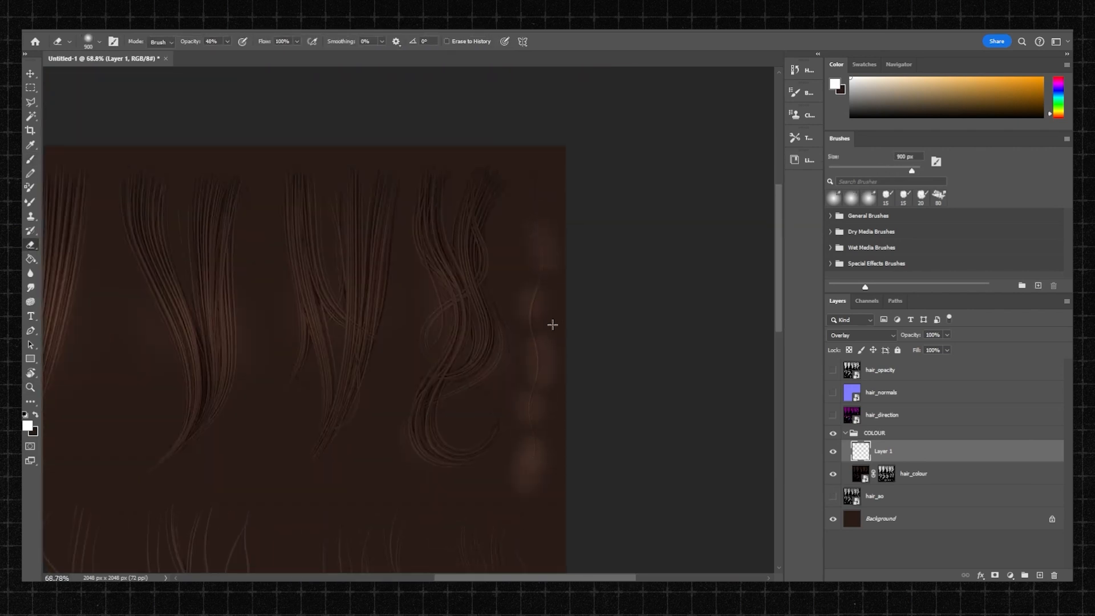
pyautogui.moveTo(548, 486); pyautogui.dragTo(491, 456)
pyautogui.press('b')
pyautogui.moveTo(435, 285); pyautogui.dragTo(431, 338)
pyautogui.press('e')
pyautogui.press(']')
pyautogui.moveTo(445, 285)
pyautogui.mouseDown()
pyautogui.moveTo(427, 289)
pyautogui.moveTo(423, 271)
pyautogui.mouseUp()
pyautogui.press(']')
pyautogui.press(']')
pyautogui.press(']')
pyautogui.press(']')
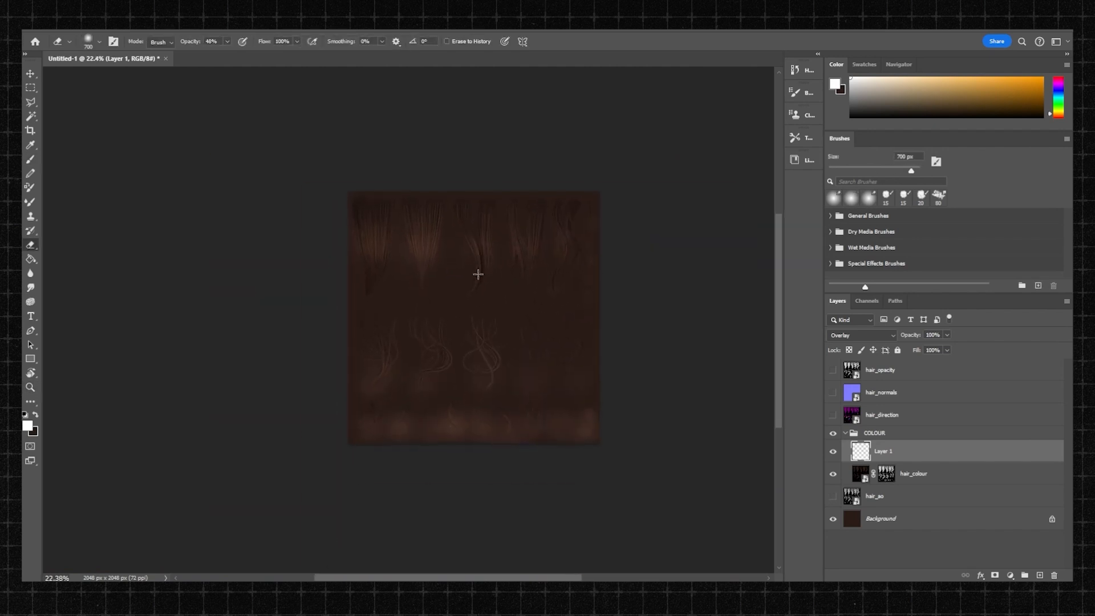
# Step: Examine the highlights across the whole hair texture at different magnifications
pyautogui.press('z')
pyautogui.moveTo(428, 320); pyautogui.dragTo(445, 320)
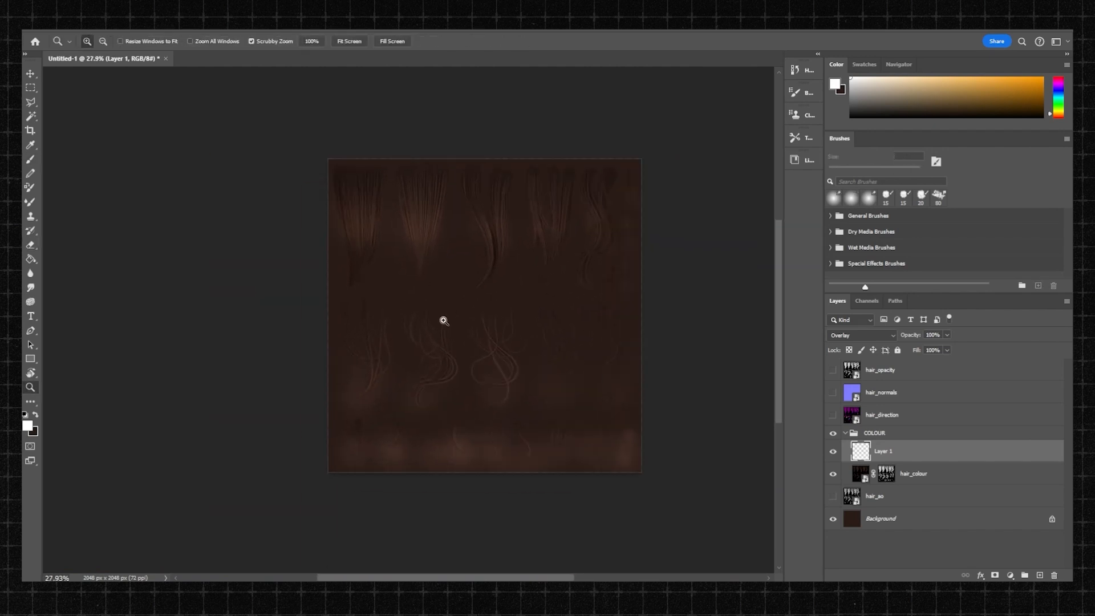
pyautogui.moveTo(432, 225)
pyautogui.mouseDown()
pyautogui.moveTo(465, 228)
pyautogui.moveTo(447, 228)
pyautogui.moveTo(421, 275)
pyautogui.mouseUp()
pyautogui.press('e')
pyautogui.press('z')
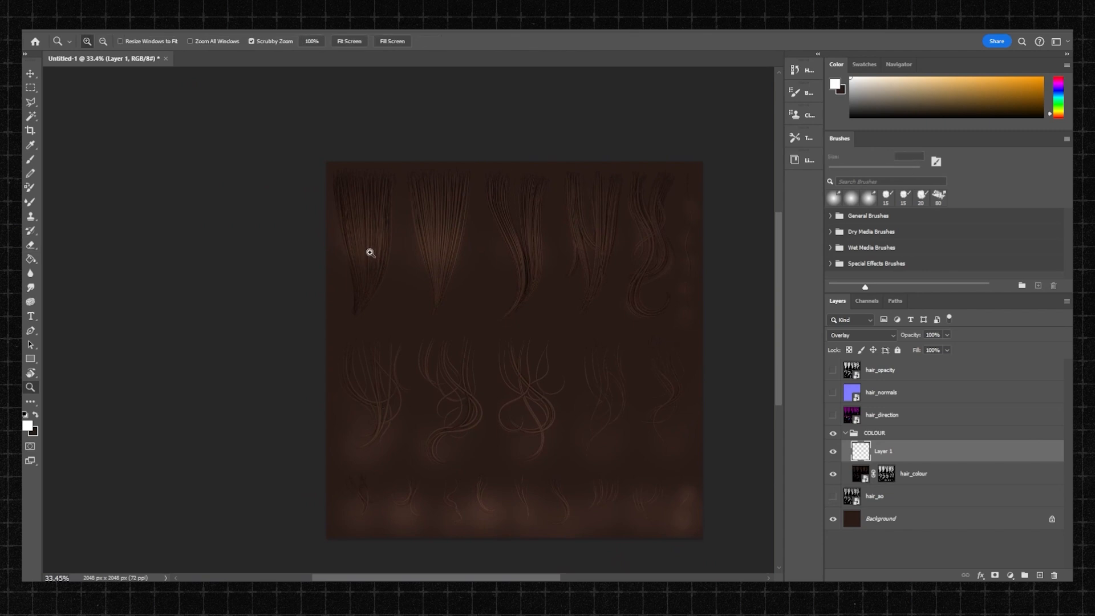
pyautogui.keyDown('alt'); pyautogui.click(370, 276); pyautogui.keyUp('alt')
pyautogui.moveTo(372, 281)
pyautogui.mouseDown()
pyautogui.moveTo(595, 310)
pyautogui.moveTo(531, 340)
pyautogui.moveTo(494, 311)
pyautogui.moveTo(501, 359)
pyautogui.mouseUp()
pyautogui.press('b')
pyautogui.press('z')
pyautogui.moveTo(467, 310)
pyautogui.mouseDown()
pyautogui.moveTo(498, 302)
pyautogui.moveTo(587, 341)
pyautogui.moveTo(530, 314)
pyautogui.moveTo(476, 318)
pyautogui.moveTo(374, 198)
pyautogui.moveTo(407, 266)
pyautogui.moveTo(371, 290)
pyautogui.moveTo(358, 264)
pyautogui.mouseUp()
# Step: Brush faint extra highlights over the top-row clumps with a large soft brush, reducing it to 15% opacity and 500 px
pyautogui.press('b')
pyautogui.press(']')
pyautogui.press(']')
pyautogui.press(']')
pyautogui.press(']')
pyautogui.press(']')
pyautogui.press(']')
pyautogui.press(']')
pyautogui.press(']')
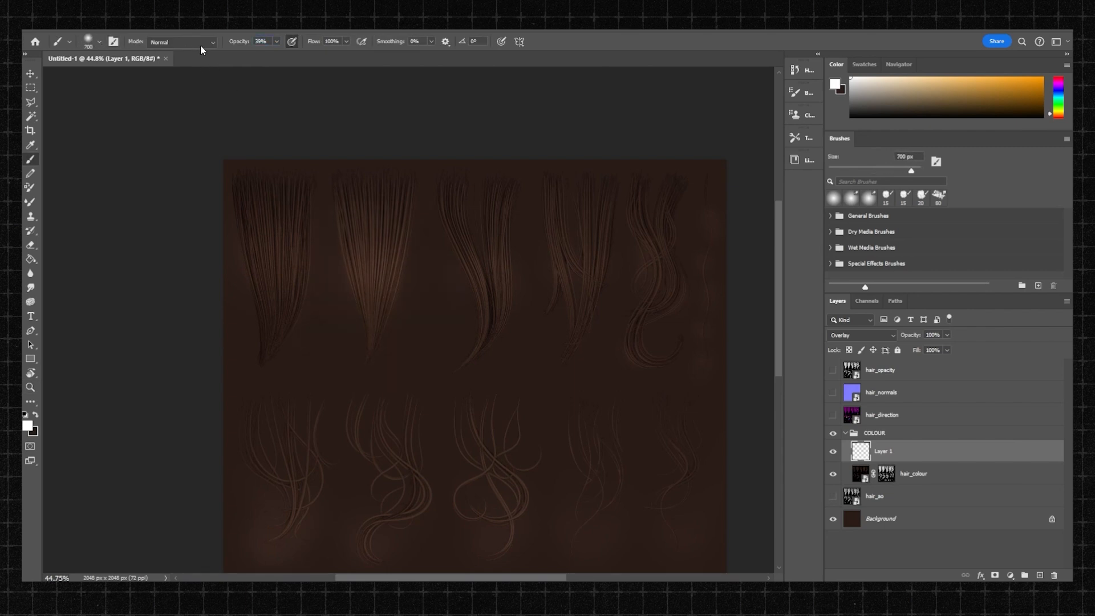
pyautogui.click(378, 253)
pyautogui.moveTo(515, 278); pyautogui.dragTo(435, 287)
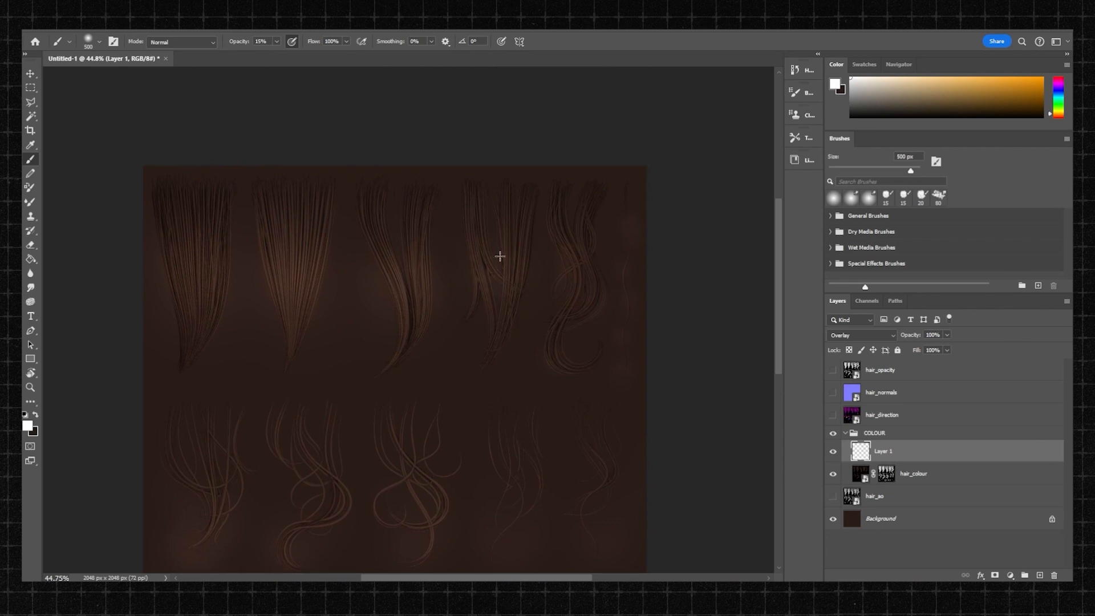
pyautogui.scroll(-5, 580, 274)
pyautogui.hscroll(-2, 530, 342)
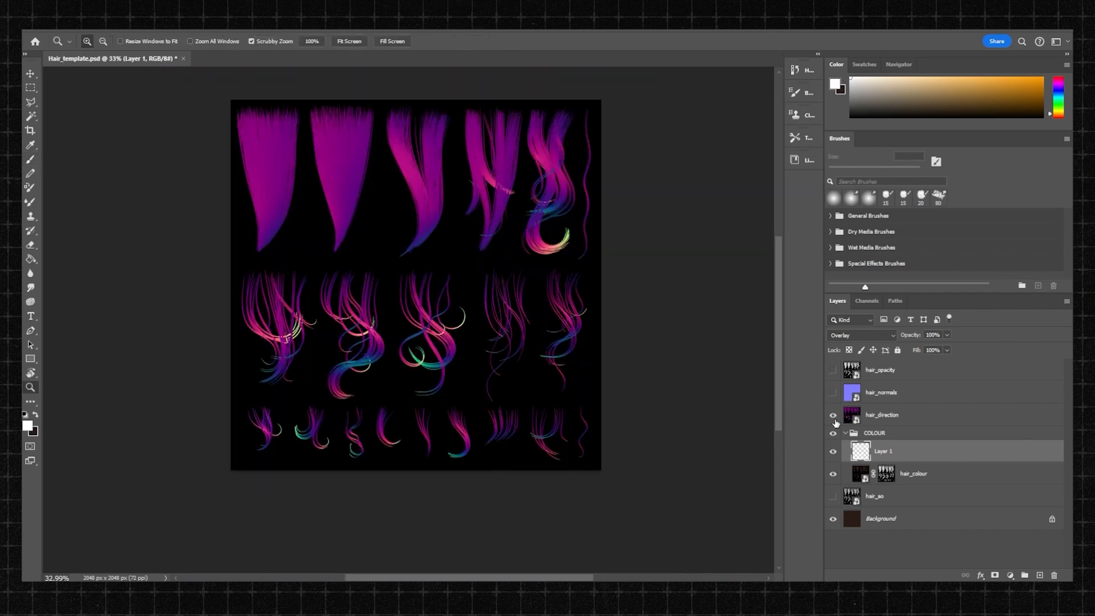
# Step: Add a layer mask to hair_direction and paste the hair opacity image into it
pyautogui.moveTo(318, 142); pyautogui.dragTo(403, 143)
pyautogui.moveTo(403, 143); pyautogui.dragTo(412, 197)
pyautogui.click(881, 418)
pyautogui.click(888, 475)
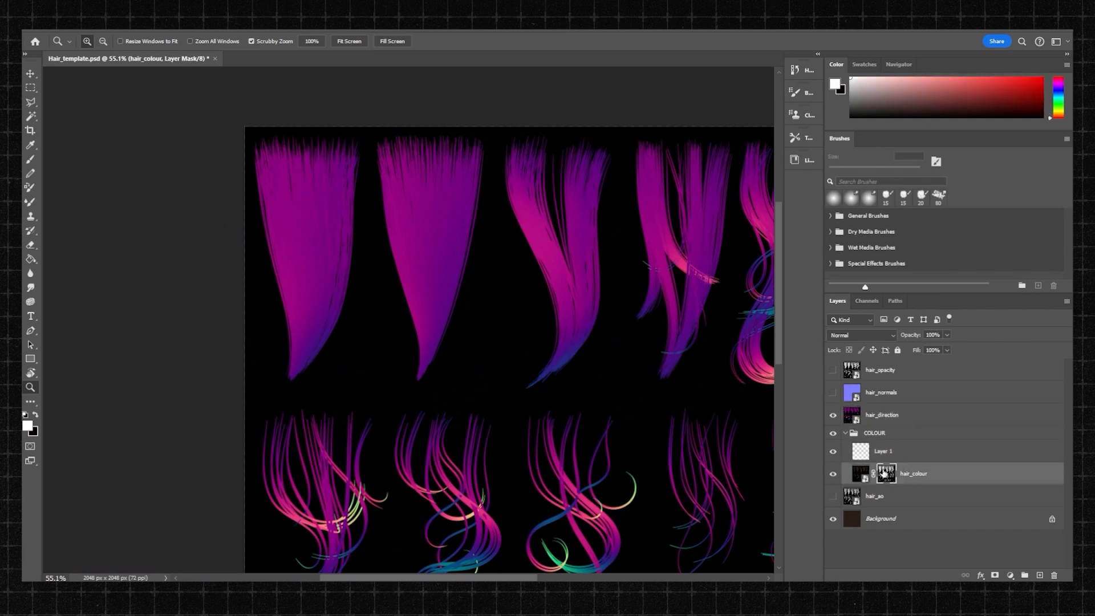
pyautogui.click(881, 415)
pyautogui.click(996, 575)
pyautogui.keyDown('alt'); pyautogui.click(873, 420); pyautogui.keyUp('alt')
pyautogui.hotkey('ctrl', 'v')
# Step: Clear the selection on the pasted mask and return to the hair_direction layer's image
pyautogui.moveTo(516, 297); pyautogui.dragTo(442, 251)
pyautogui.click(32, 88)
pyautogui.click(233, 159)
pyautogui.press('z')
pyautogui.moveTo(573, 259); pyautogui.dragTo(596, 268)
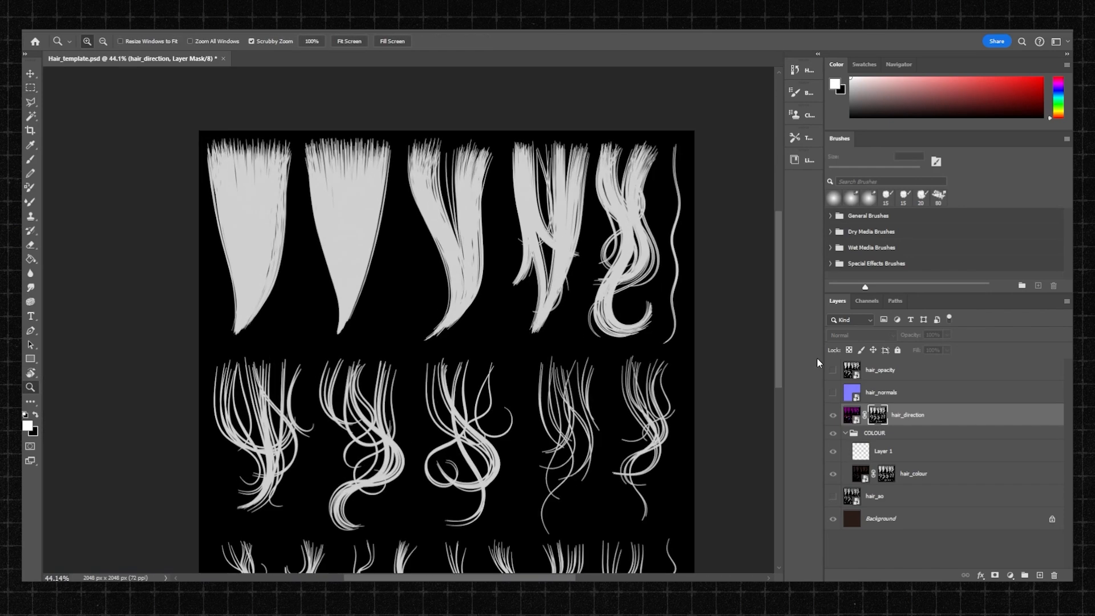
pyautogui.click(856, 413)
# Step: Put hair_direction in a group named FLOW MAP and add a new empty layer beneath it inside the group
pyautogui.moveTo(501, 238); pyautogui.dragTo(494, 237)
pyautogui.moveTo(496, 240); pyautogui.dragTo(501, 214)
pyautogui.hotkey('ctrl', 'g')
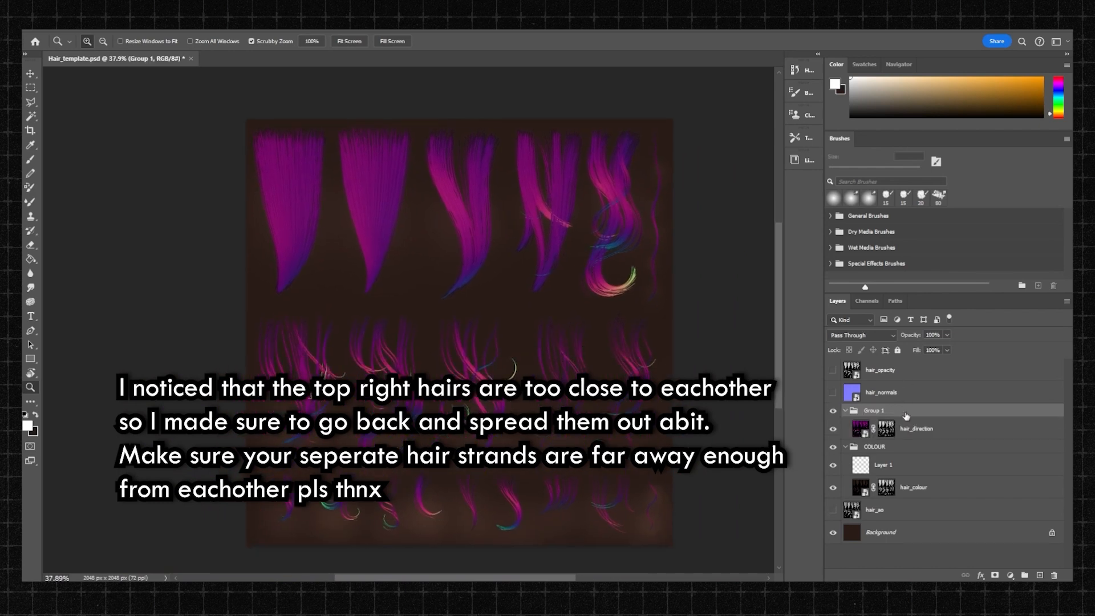
pyautogui.doubleClick(873, 411)
pyautogui.write('FLOW')
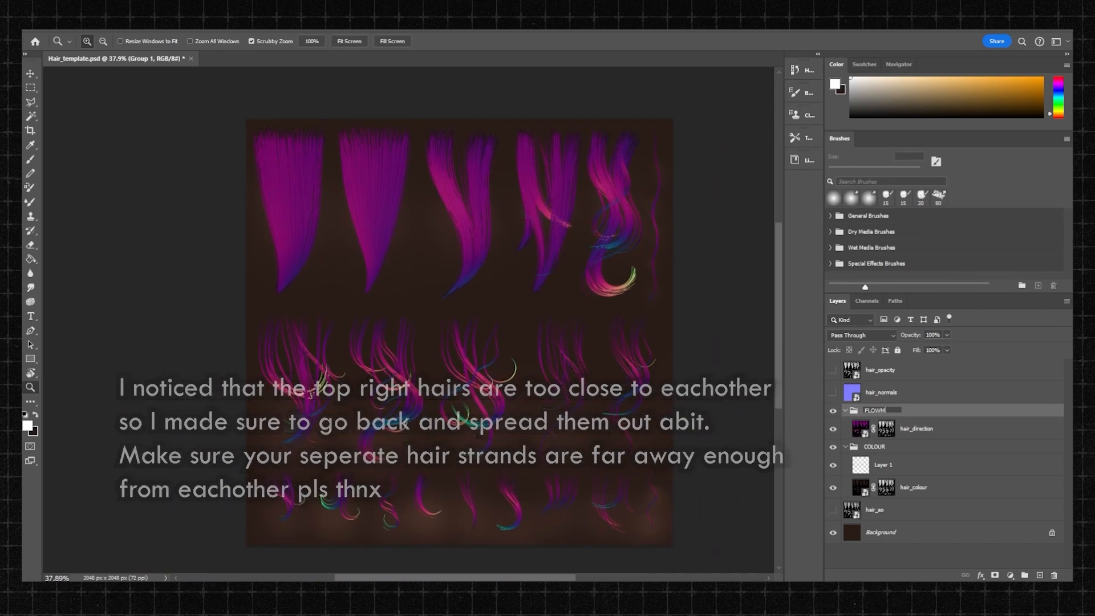
pyautogui.write(' MAP')
pyautogui.press('Return')
pyautogui.click(935, 437)
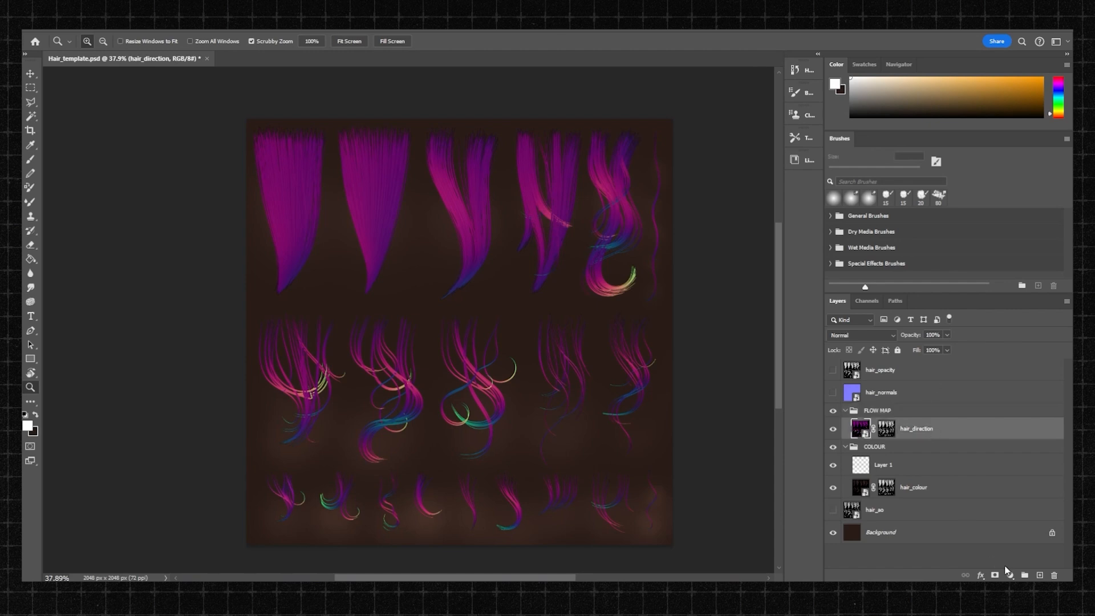
pyautogui.keyDown('ctrl'); pyautogui.click(1040, 575); pyautogui.keyUp('ctrl')
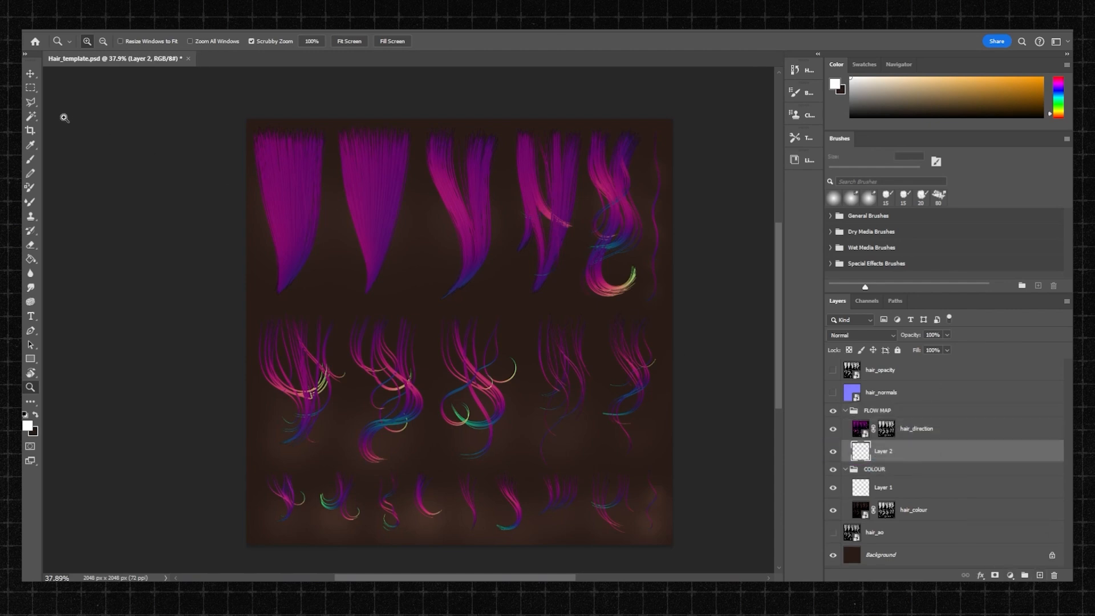
# Step: Sample the dark purple from the hair direction image and fill the empty layer in the FLOW MAP group with it
pyautogui.click(31, 147)
pyautogui.click(267, 194)
pyautogui.hotkey('alt', 'BackSpace')
pyautogui.press('z')
pyautogui.moveTo(348, 235); pyautogui.dragTo(405, 195)
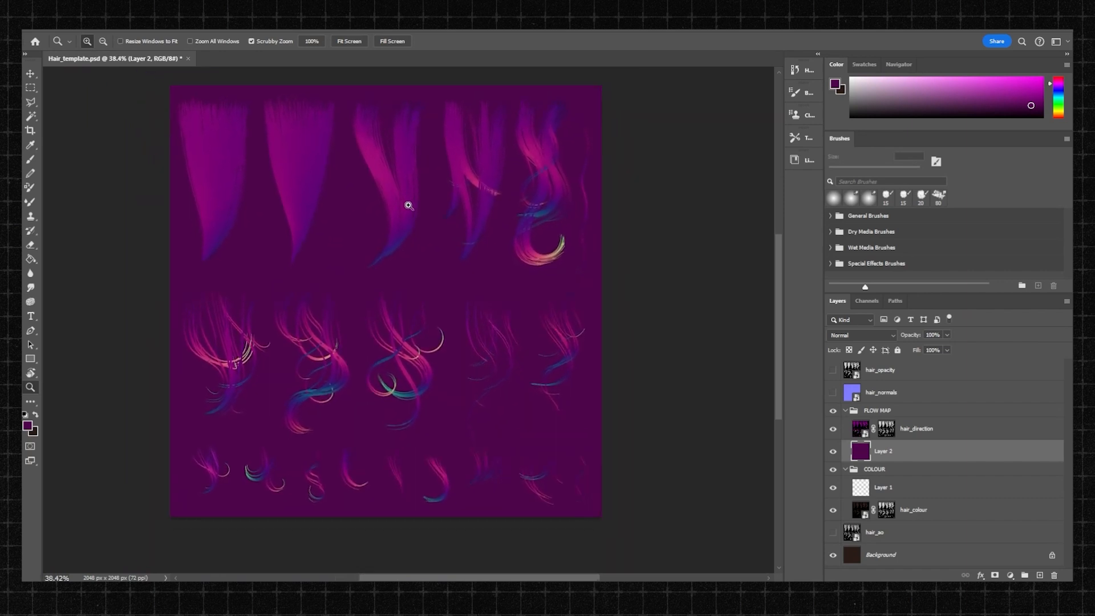
pyautogui.moveTo(424, 256); pyautogui.dragTo(435, 262)
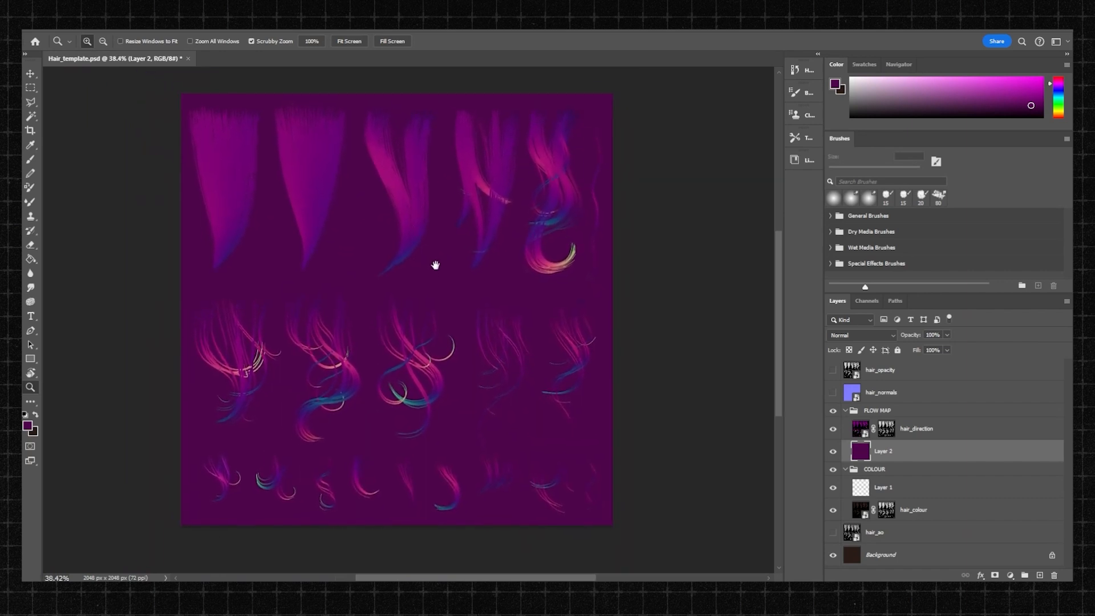
# Step: Collapse the FLOW MAP and COLOUR groups and hide both so the ambient occlusion image shows
pyautogui.click(846, 411)
pyautogui.click(843, 425)
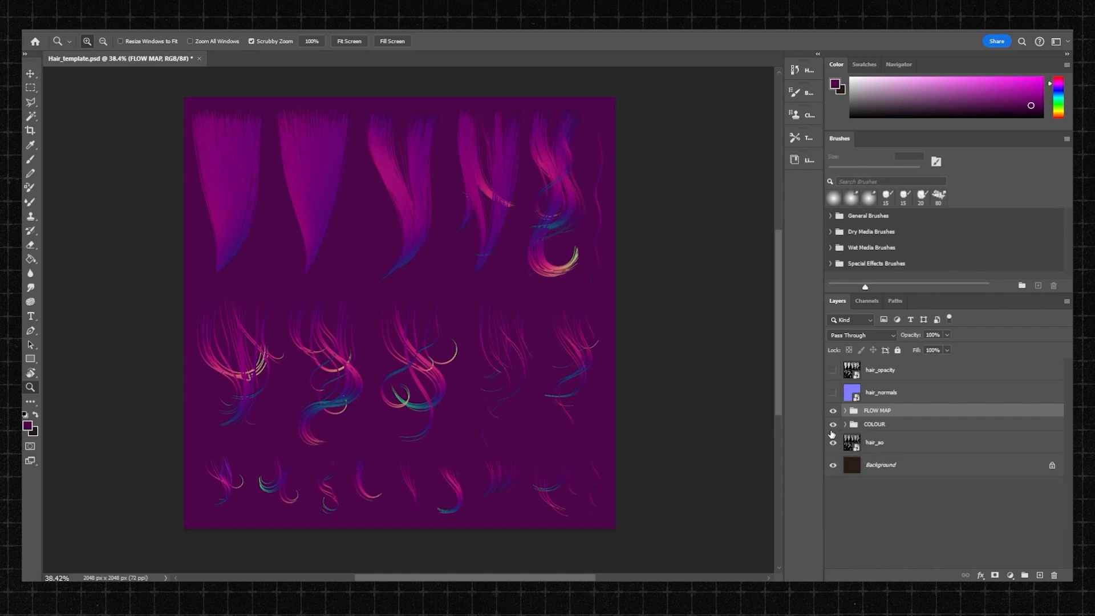
pyautogui.moveTo(834, 425); pyautogui.dragTo(834, 410)
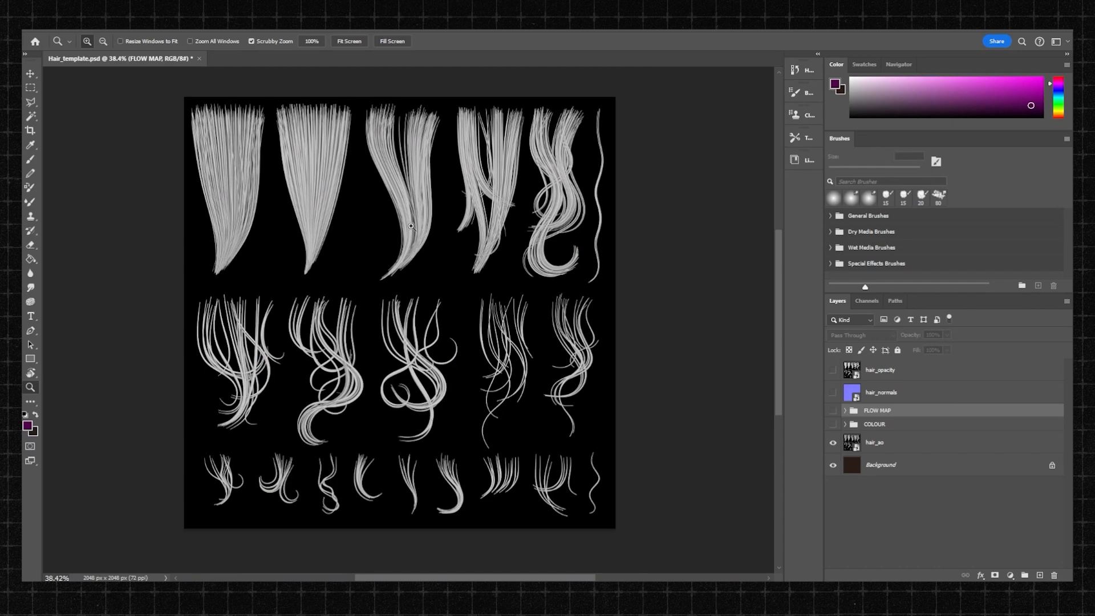
pyautogui.keyDown('alt'); pyautogui.scroll(2, 419, 191); pyautogui.keyUp('alt')
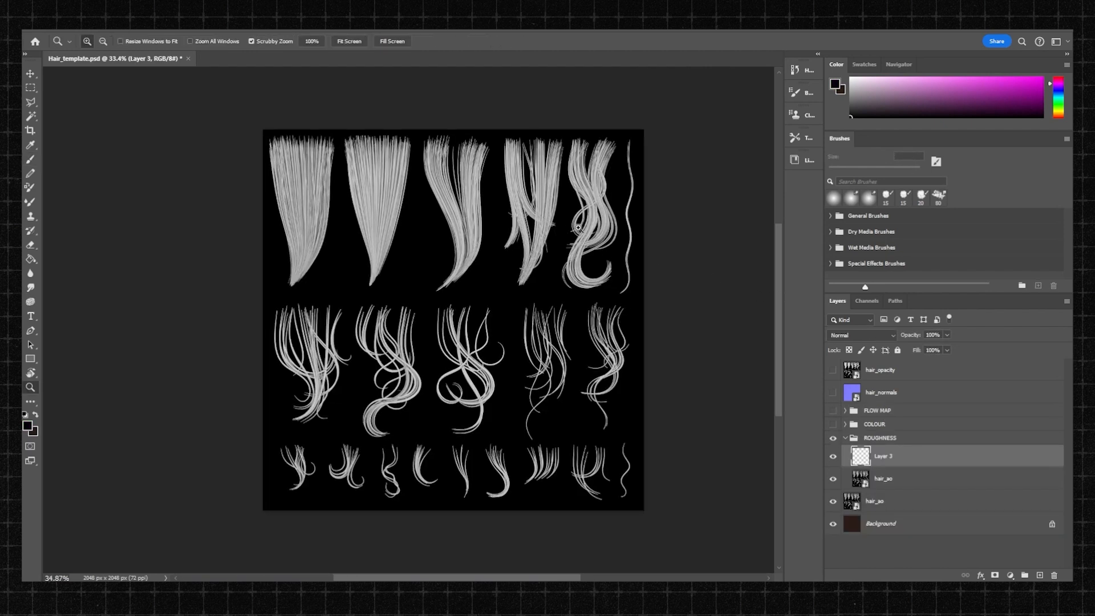
# Step: Delete the empty layer in the ROUGHNESS group and create a fresh one above hair_ao
pyautogui.keyDown('alt'); pyautogui.scroll(-1, 636, 306); pyautogui.keyUp('alt')
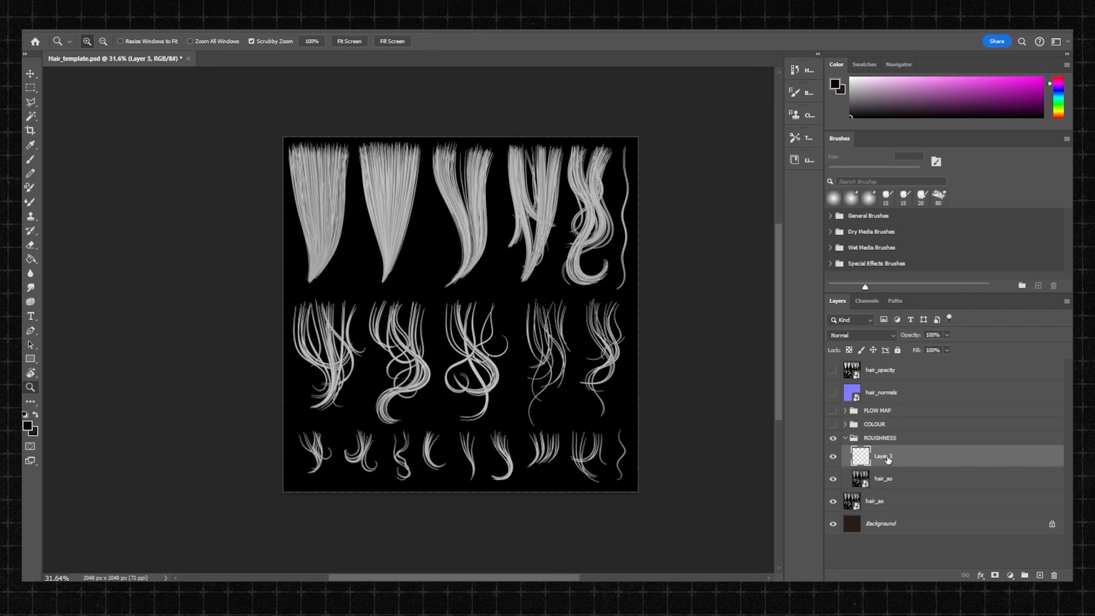
pyautogui.press('Delete')
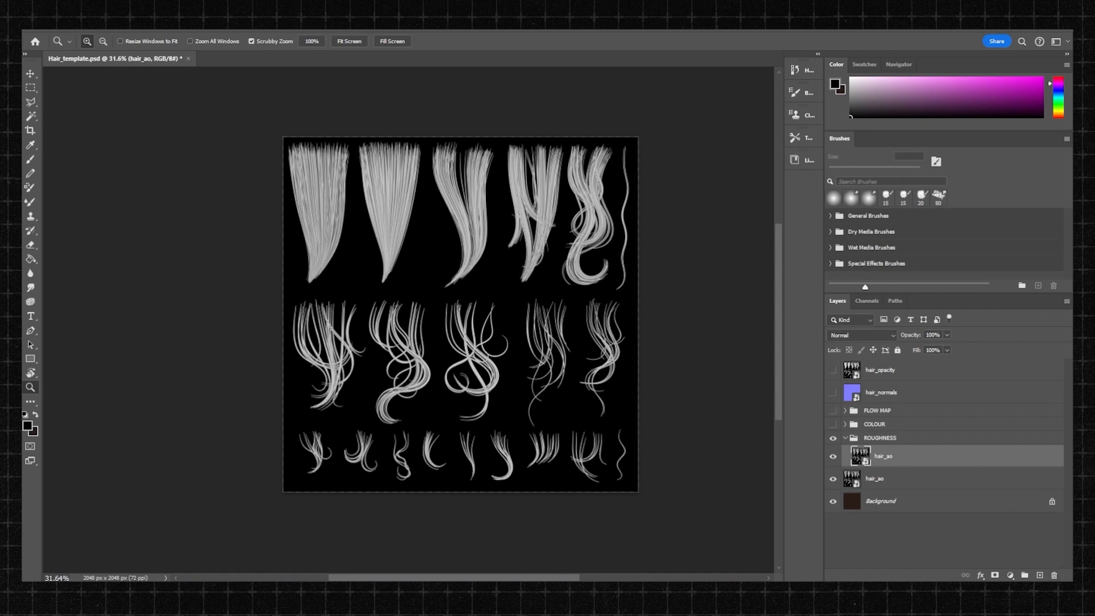
pyautogui.click(1040, 575)
# Step: Darken the roots of the top-row clumps with a soft black brush at 48% opacity, reduced to 700 px
pyautogui.press('b')
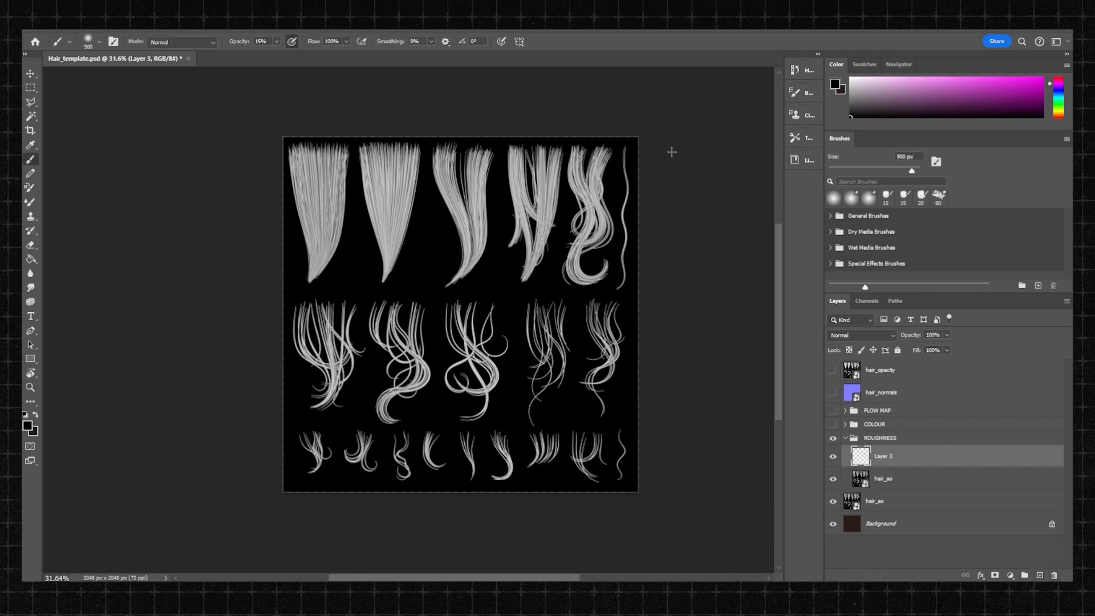
pyautogui.click(277, 41)
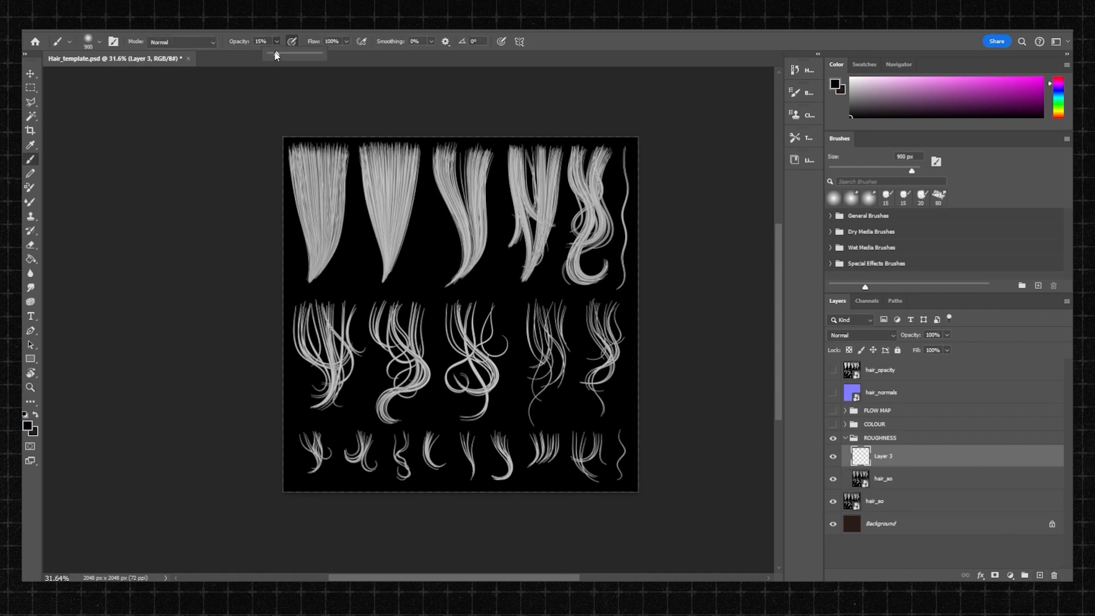
pyautogui.moveTo(247, 117); pyautogui.dragTo(635, 139)
pyautogui.hotkey('ctrl', 'z')
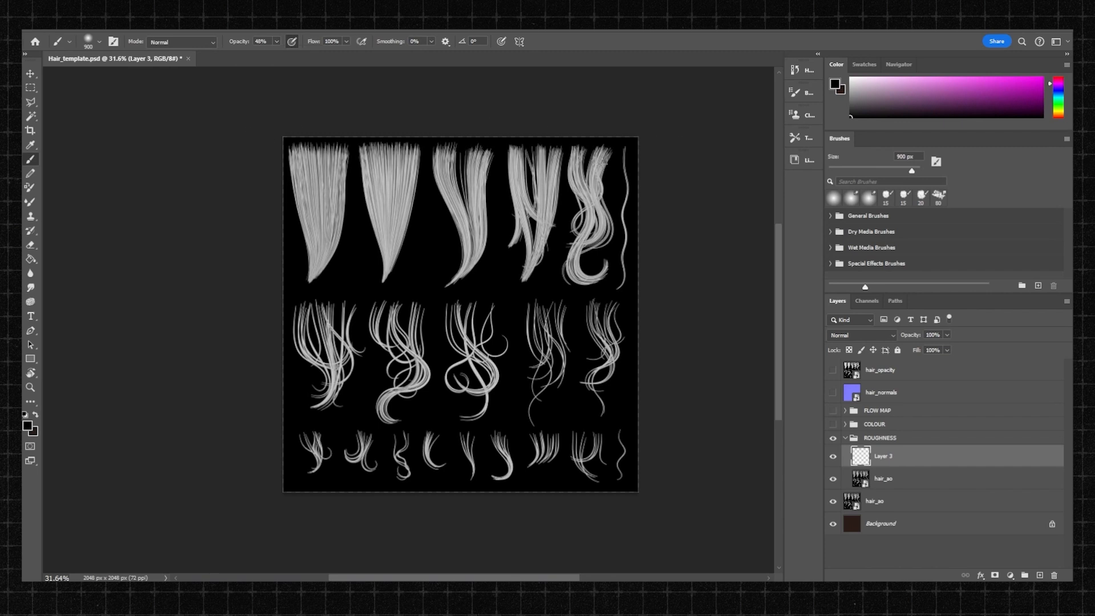
pyautogui.moveTo(269, 131); pyautogui.dragTo(548, 122)
pyautogui.hotkey('ctrl', 'z')
pyautogui.moveTo(254, 125)
pyautogui.mouseDown()
pyautogui.moveTo(410, 104)
pyautogui.moveTo(470, 118)
pyautogui.moveTo(700, 114)
pyautogui.mouseUp()
pyautogui.moveTo(457, 113); pyautogui.dragTo(130, 112)
pyautogui.hotkey('ctrl', 'z')
pyautogui.scroll(-2, 318, 234)
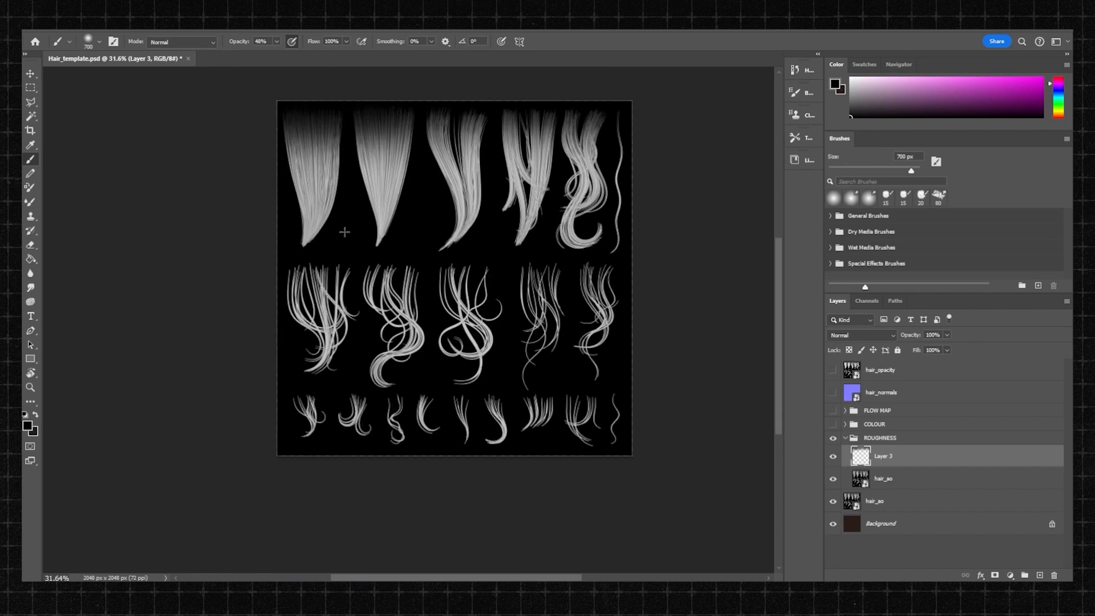
# Step: Darken the roots of the middle-row clumps with the soft black brush reduced to 250 px
pyautogui.moveTo(266, 269); pyautogui.dragTo(513, 268)
pyautogui.hotkey('ctrl', 'z')
pyautogui.press('[')
pyautogui.press('[')
pyautogui.press('[')
pyautogui.press('[')
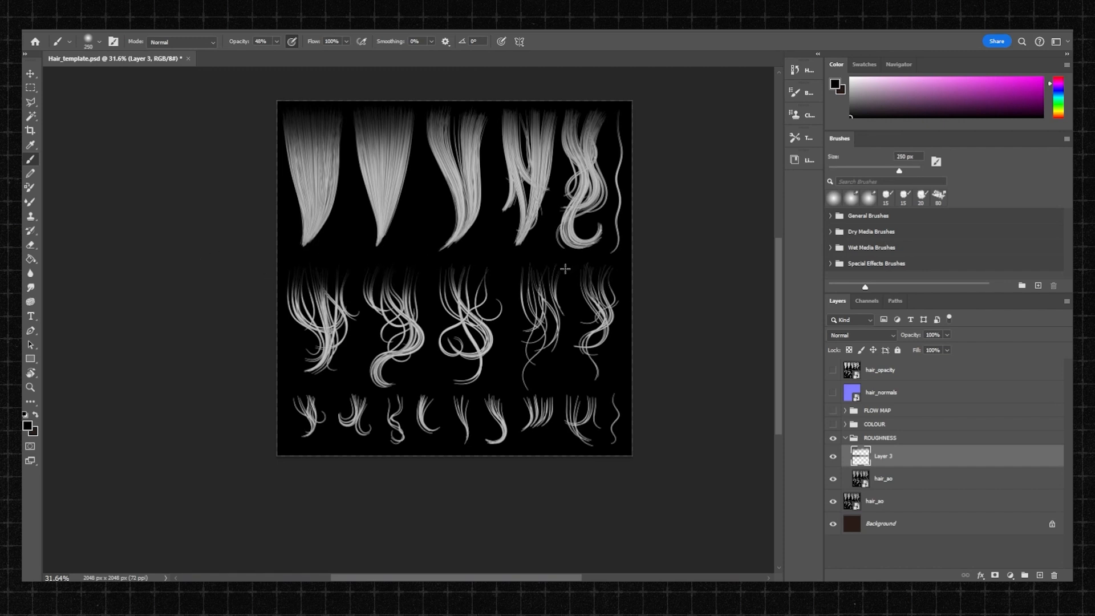
pyautogui.moveTo(567, 280); pyautogui.dragTo(585, 246)
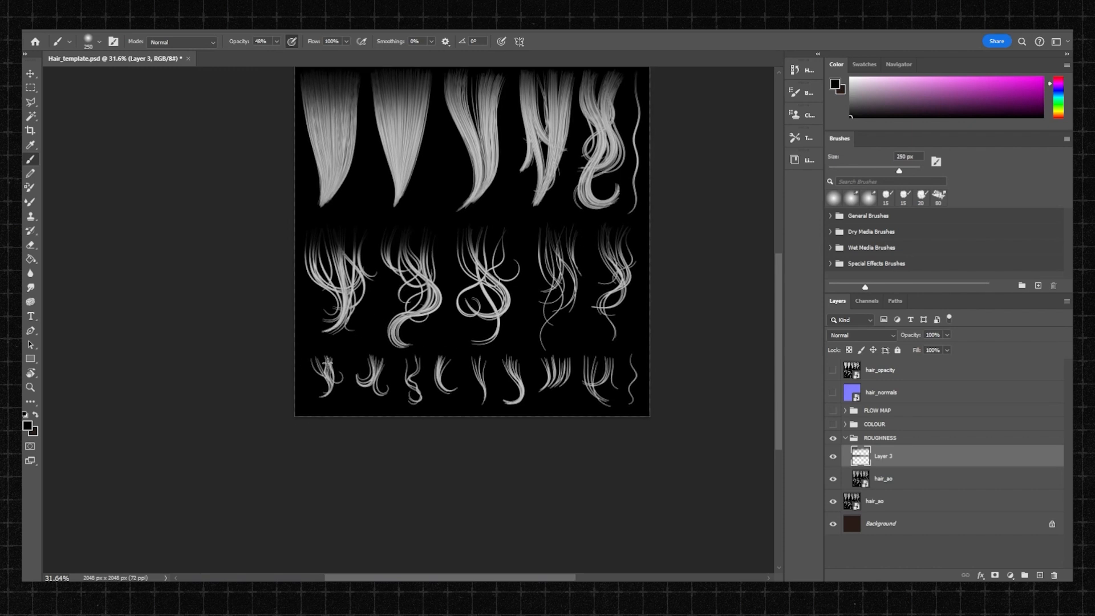
# Step: Darken the roots of the small bottom-row clumps with the soft black brush at 150 px
pyautogui.press('[')
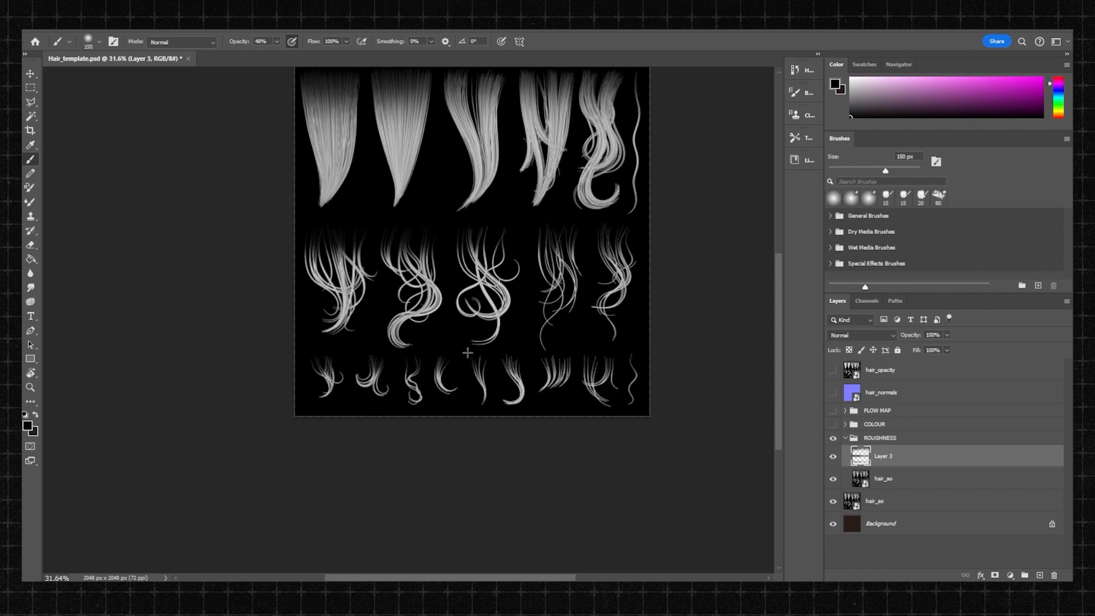
pyautogui.press('e')
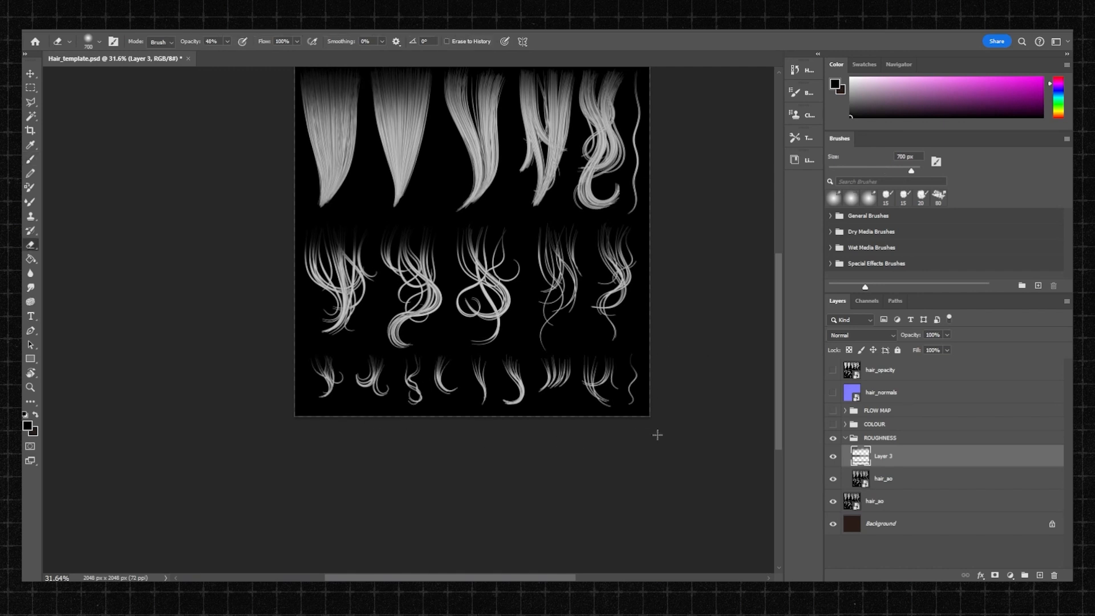
pyautogui.press('b')
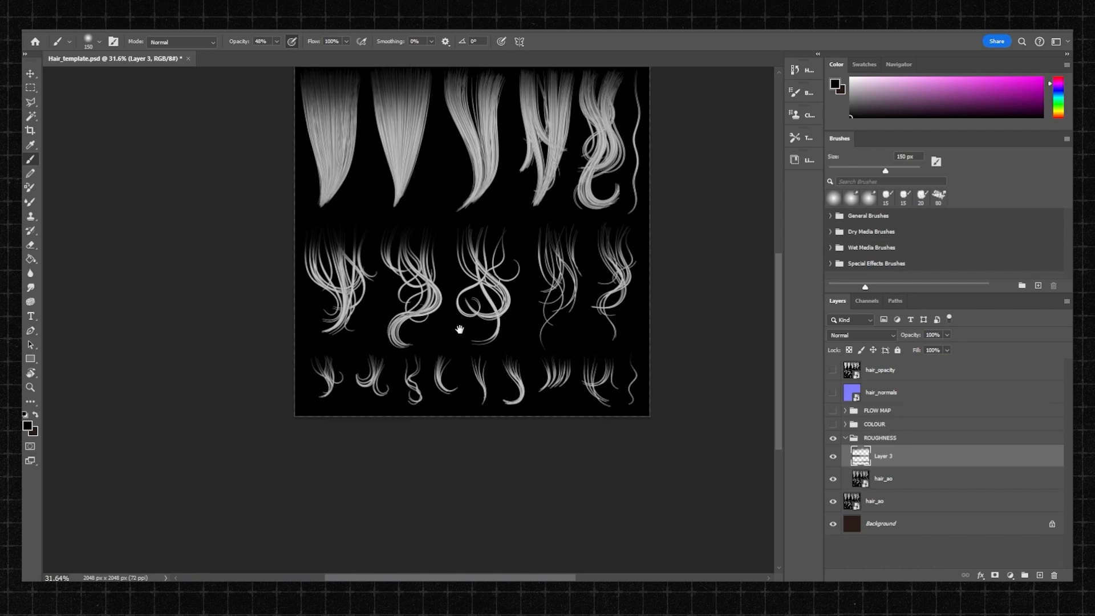
pyautogui.moveTo(459, 323); pyautogui.dragTo(448, 357)
# Step: Touch up the painted root shading with a 400 px soft eraser and the black brush enlarged to 250 px
pyautogui.press('e')
pyautogui.press('[')
pyautogui.press('[')
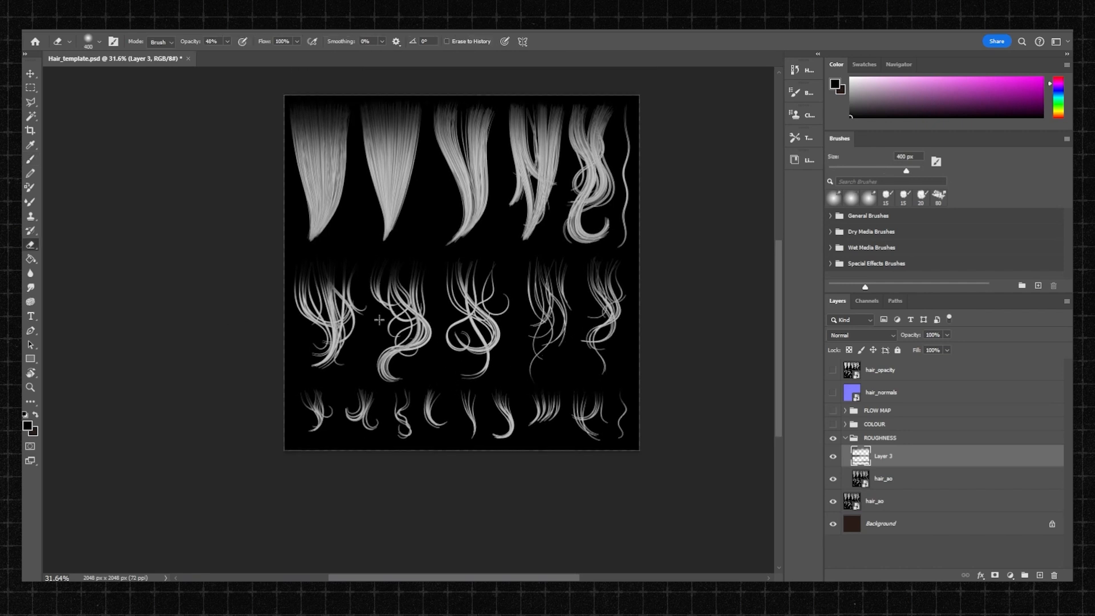
pyautogui.press('z')
pyautogui.moveTo(432, 303); pyautogui.dragTo(379, 385)
pyautogui.moveTo(440, 260); pyautogui.dragTo(428, 259)
pyautogui.press('b')
pyautogui.press(']')
pyautogui.press(']')
pyautogui.press(']')
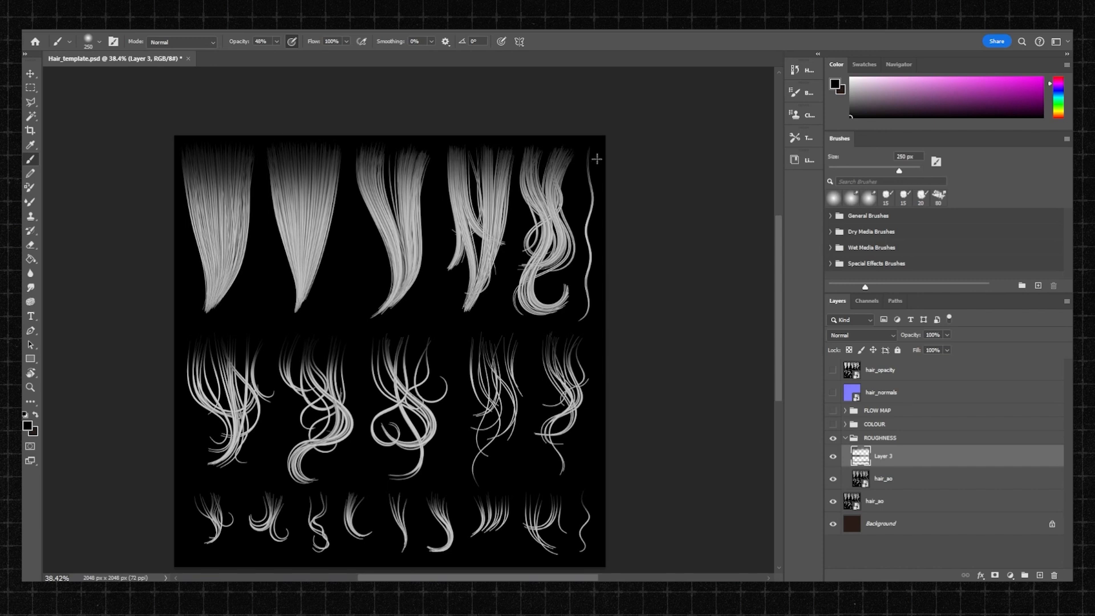
pyautogui.press(']')
pyautogui.press(']')
pyautogui.press('e')
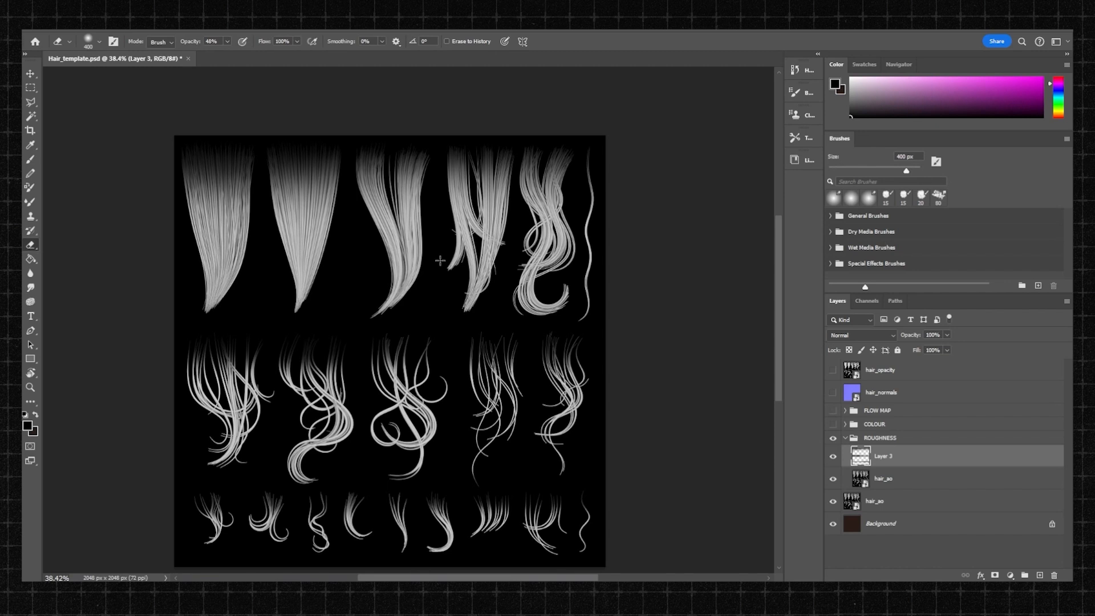
# Step: Darken hair_ao in the ROUGHNESS group with Levels, setting the midtone input to 0.39 and the white input to 241
pyautogui.click(879, 478)
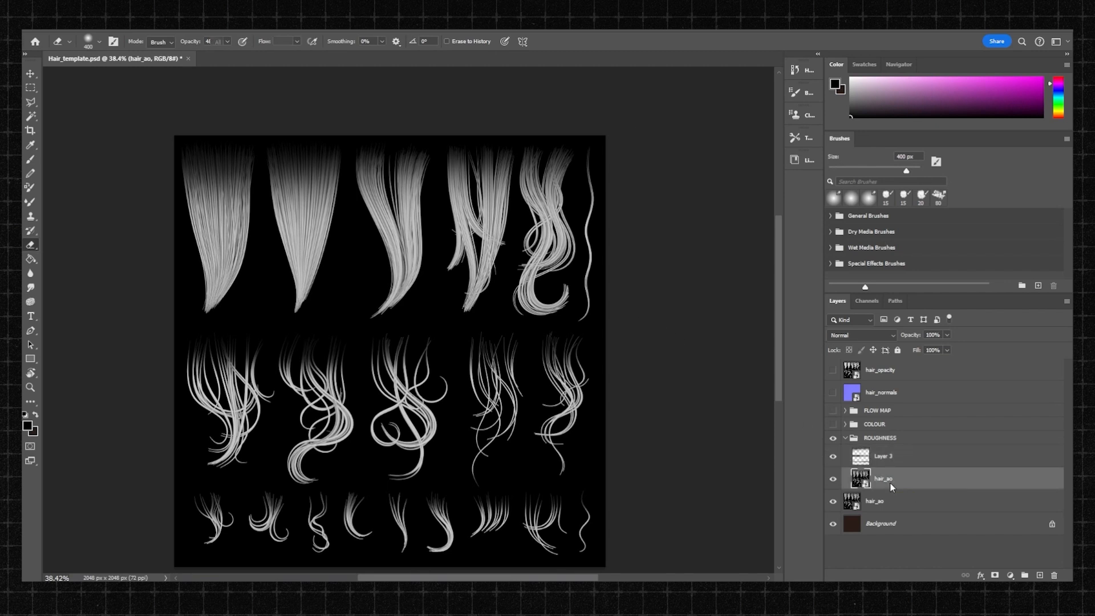
pyautogui.hotkey('ctrl', 'l')
pyautogui.moveTo(516, 249); pyautogui.dragTo(574, 253)
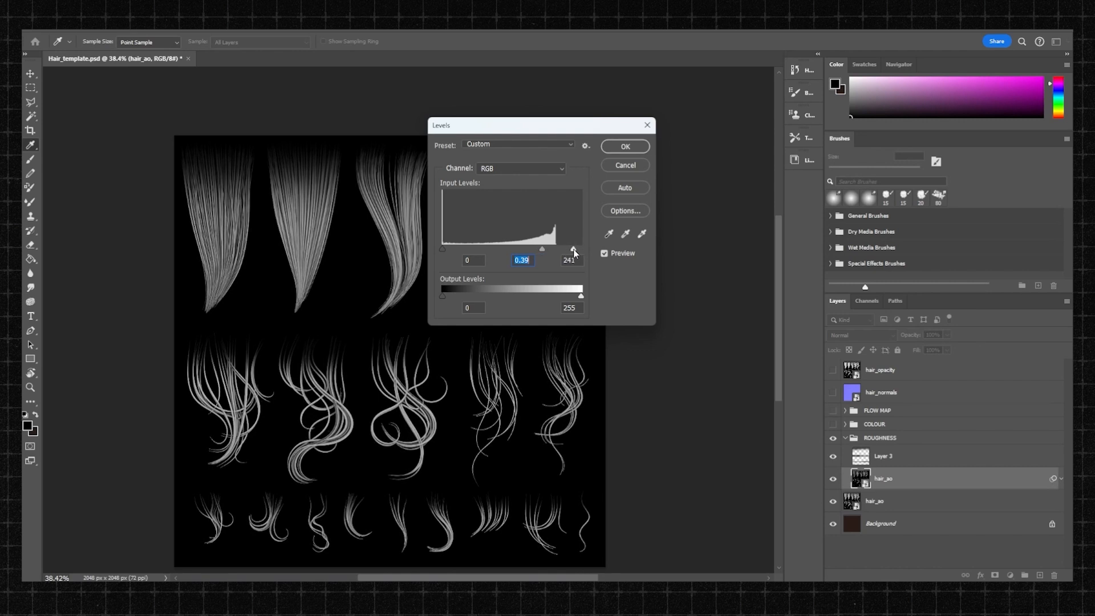
pyautogui.click(574, 251)
pyautogui.click(626, 150)
pyautogui.moveTo(386, 248); pyautogui.dragTo(404, 228)
pyautogui.moveTo(446, 277); pyautogui.dragTo(503, 243)
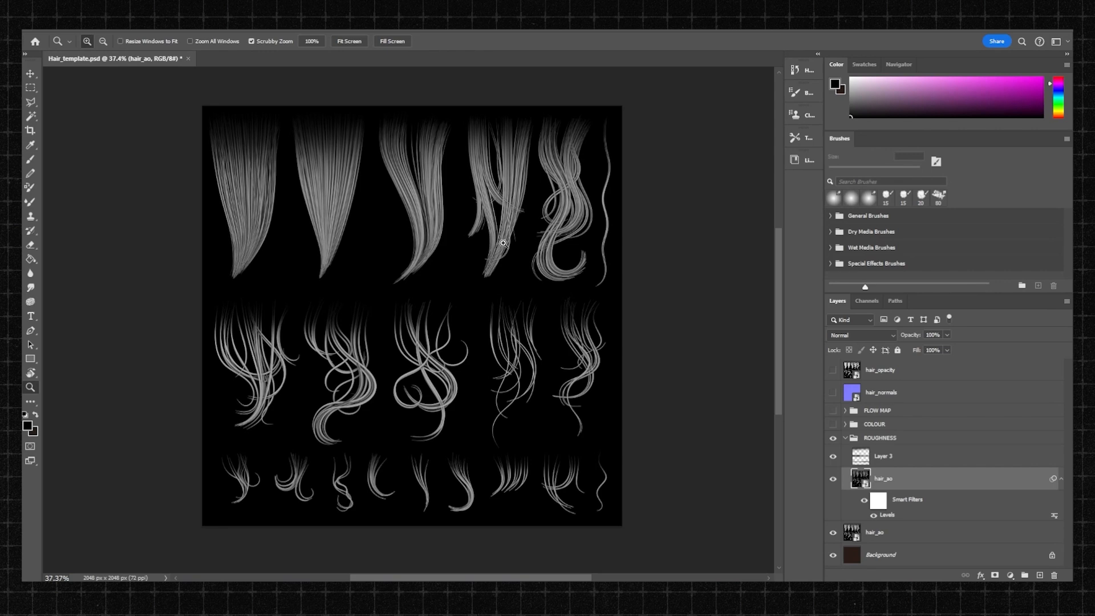
pyautogui.moveTo(437, 204); pyautogui.dragTo(444, 257)
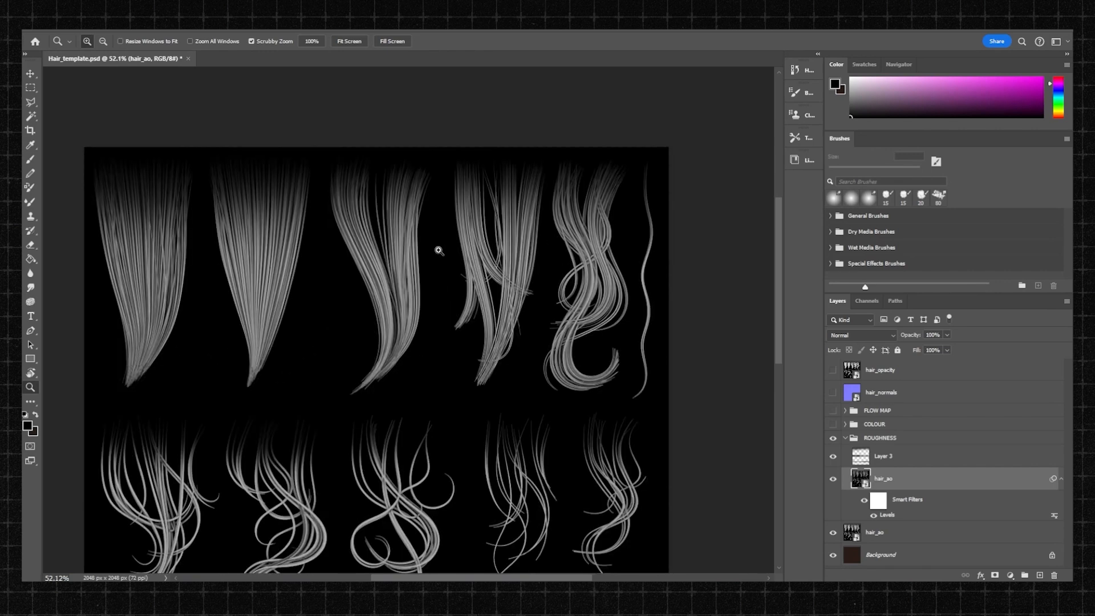
pyautogui.moveTo(435, 251); pyautogui.dragTo(460, 182)
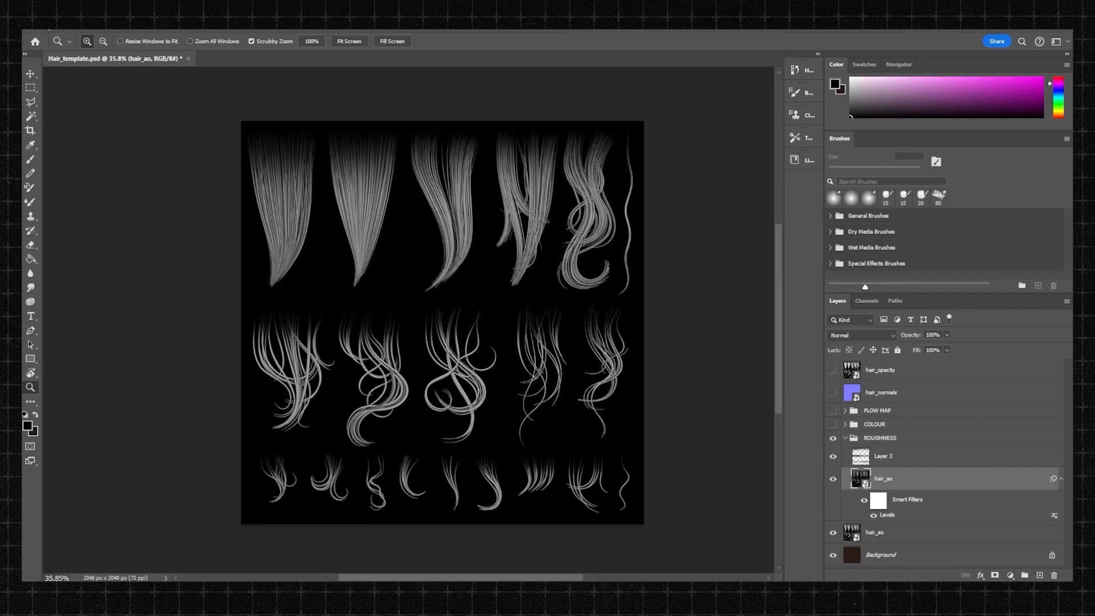
# Step: Collapse the ROUGHNESS group and make the COLOUR and FLOW MAP groups visible again
pyautogui.click(846, 439)
pyautogui.click(833, 424)
pyautogui.click(833, 425)
pyautogui.click(833, 425)
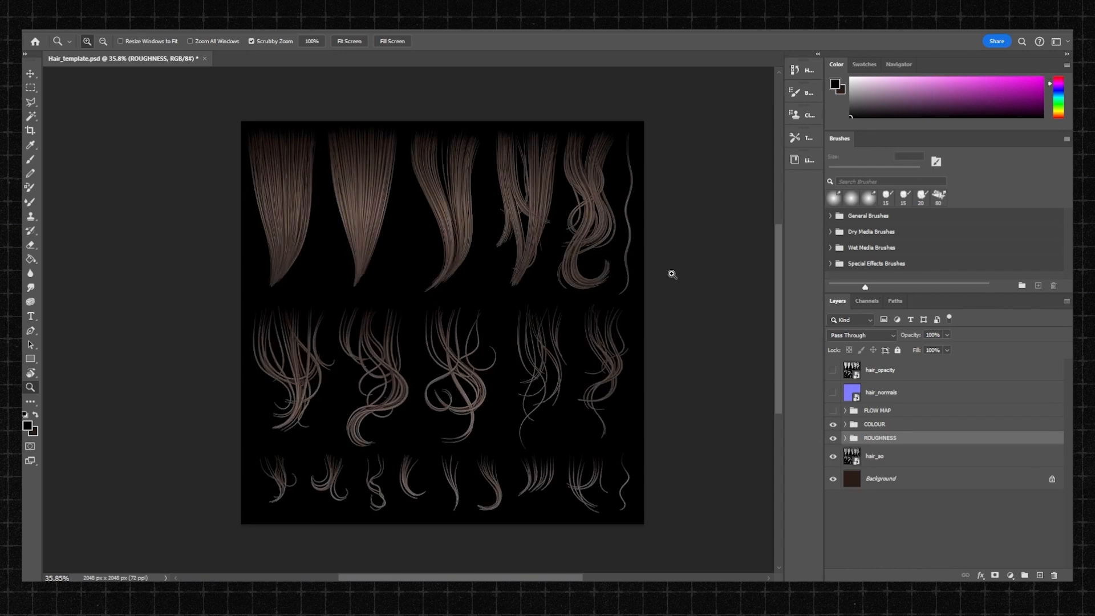
pyautogui.click(835, 411)
pyautogui.moveTo(505, 207); pyautogui.dragTo(622, 257)
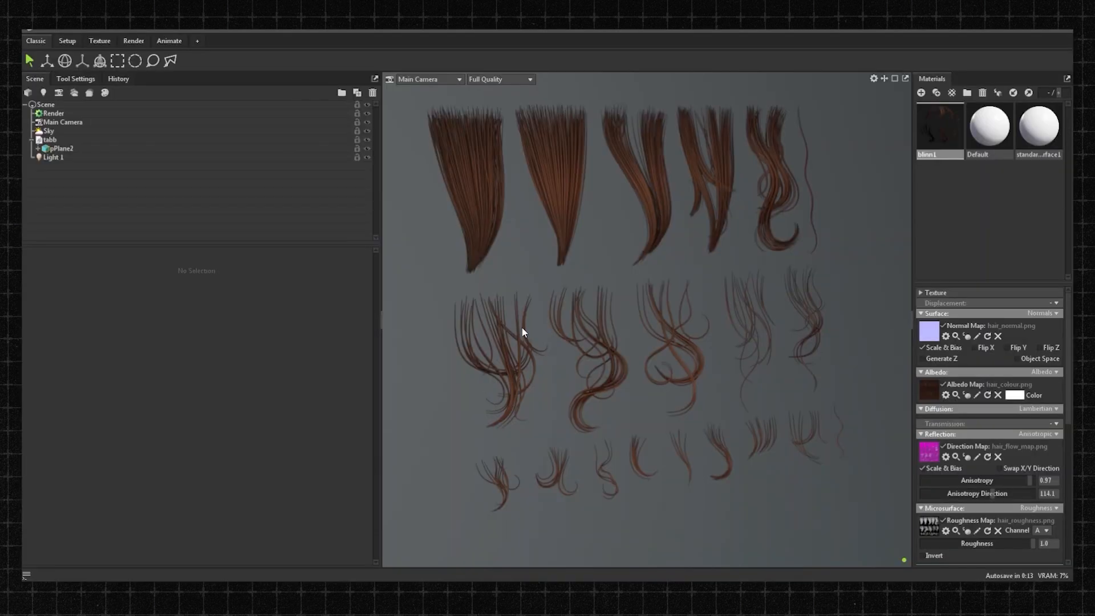
# Step: Switch to Marmoset Toolbag and examine the shading of the textured hair cards
pyautogui.keyDown('alt'); pyautogui.moveTo(495, 343); pyautogui.dragTo(559, 366, button='right'); pyautogui.keyUp('alt')
pyautogui.keyDown('alt'); pyautogui.moveTo(559, 367); pyautogui.dragTo(606, 342); pyautogui.keyUp('alt')
pyautogui.moveTo(685, 262); pyautogui.dragTo(727, 313)
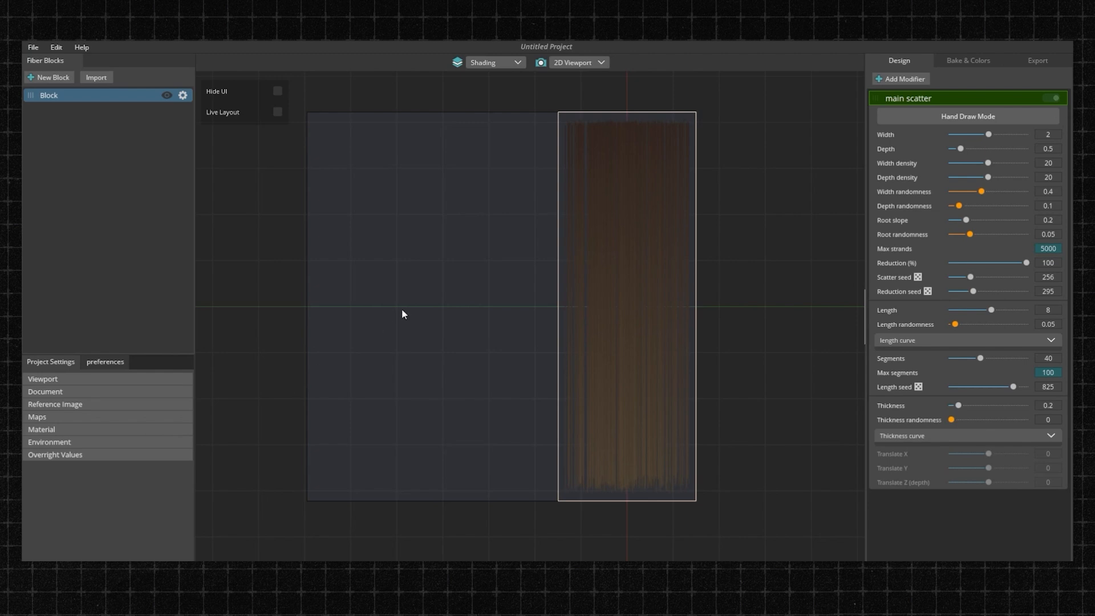
# Step: Switch to FiberShop and load the hair-card template image from the Downloads folder as the reference image
pyautogui.moveTo(479, 205); pyautogui.dragTo(461, 232, button='middle')
pyautogui.scroll(4, 474, 236)
pyautogui.scroll(-3, 477, 216)
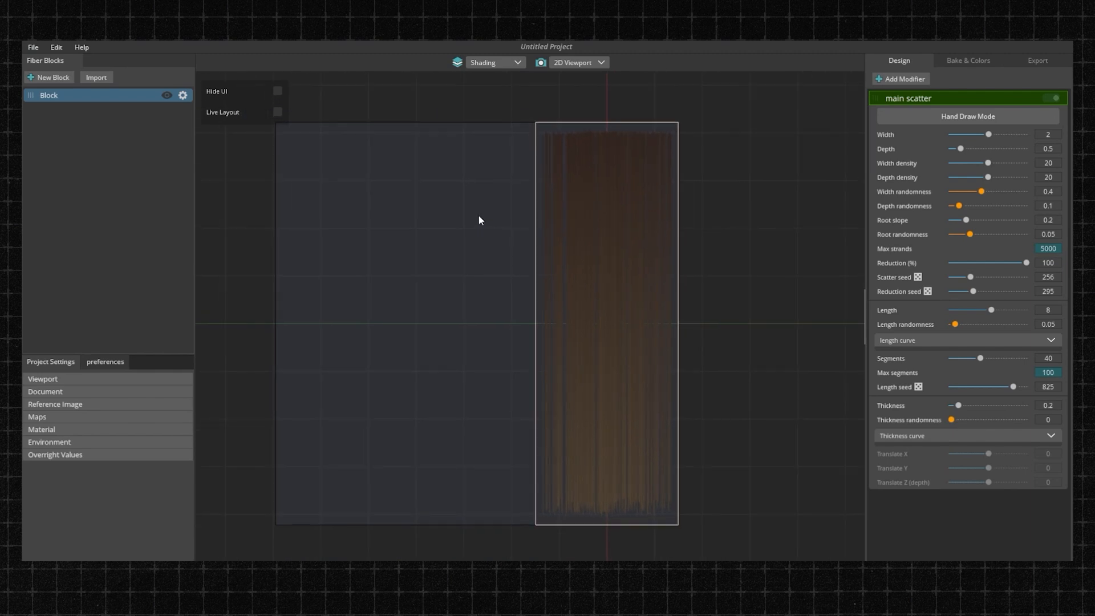
pyautogui.click(66, 405)
pyautogui.click(66, 405)
pyautogui.click(69, 405)
pyautogui.click(68, 405)
pyautogui.click(68, 405)
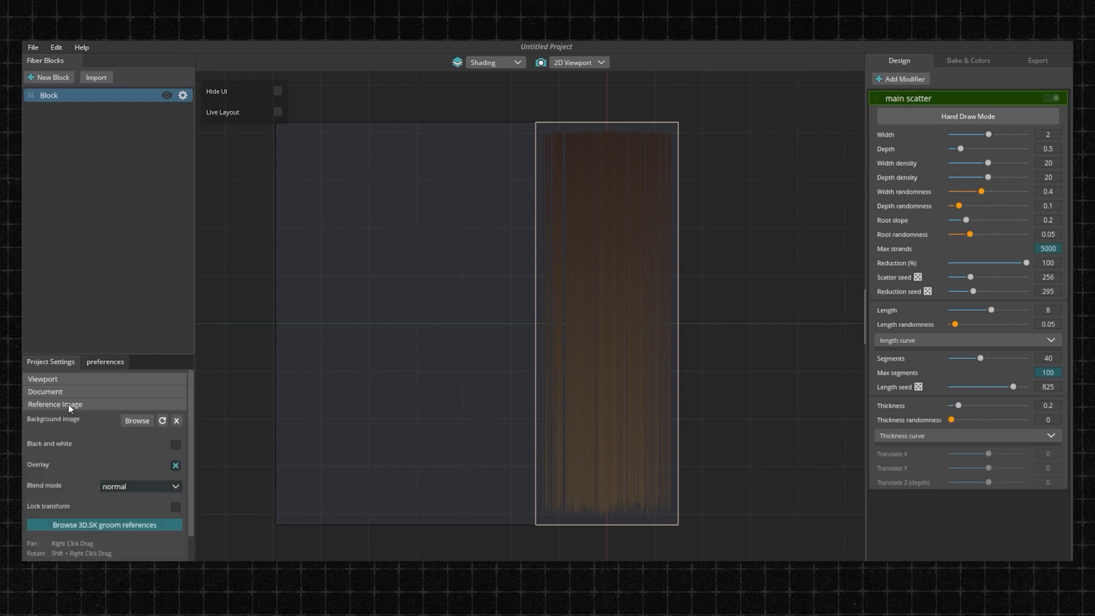
pyautogui.click(137, 420)
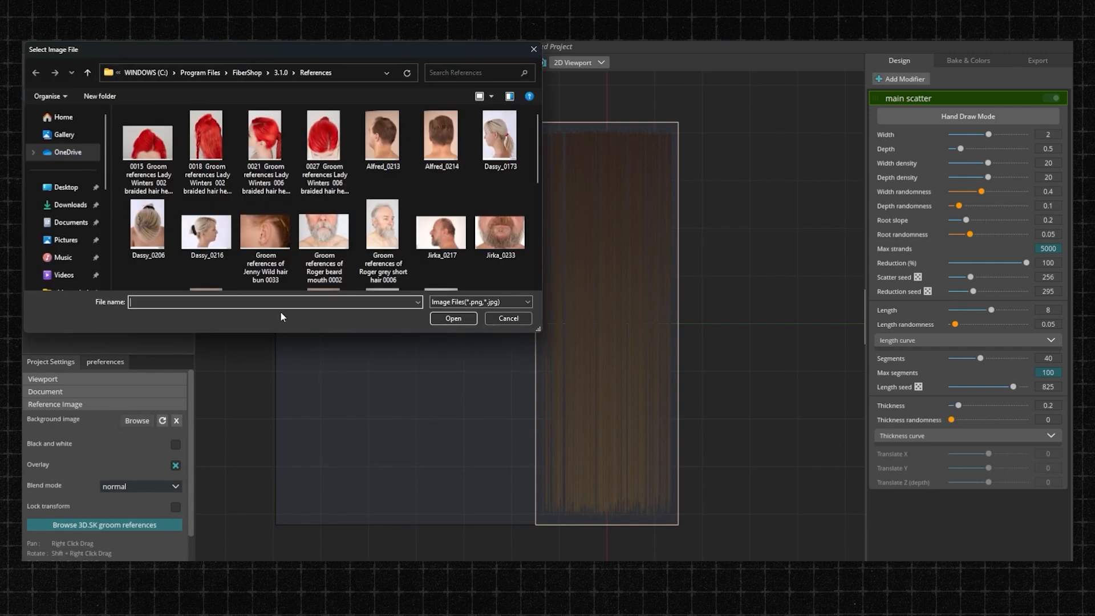
pyautogui.click(66, 207)
pyautogui.doubleClick(184, 146)
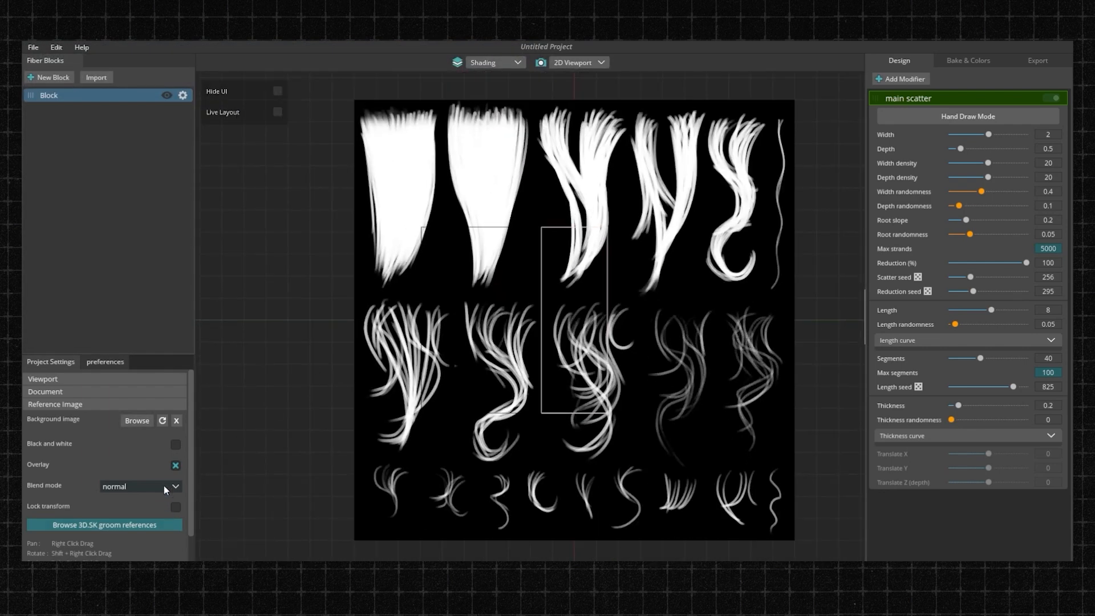
# Step: Turn off the reference image overlay and align the fiber block with the first clump in the reference's top row
pyautogui.click(176, 466)
pyautogui.moveTo(574, 293); pyautogui.dragTo(666, 320, button='right')
pyautogui.moveTo(665, 320); pyautogui.dragTo(472, 194)
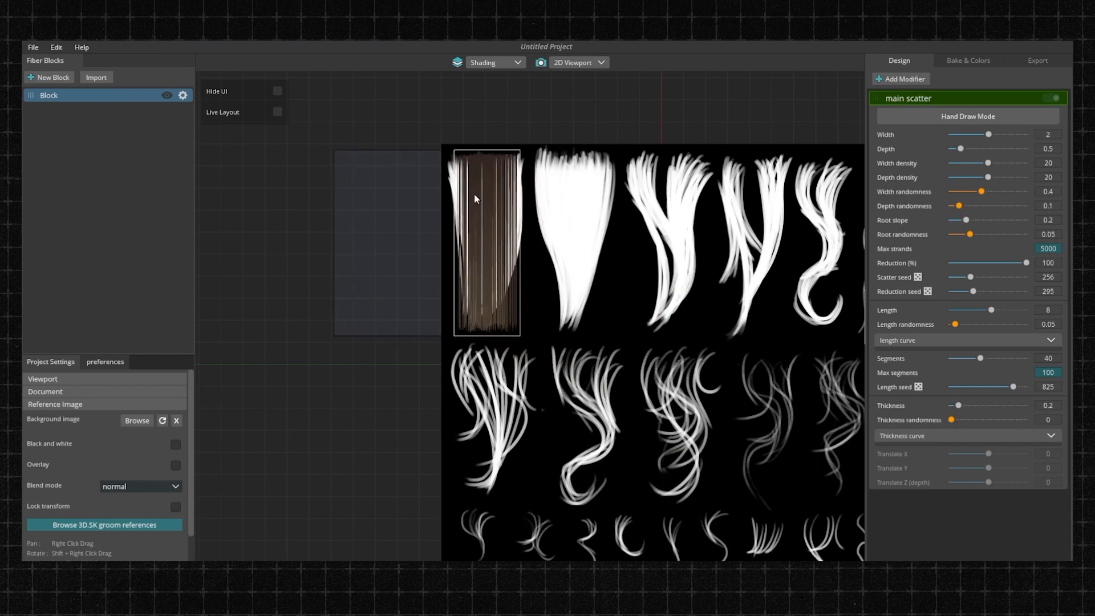
pyautogui.scroll(3, 532, 268)
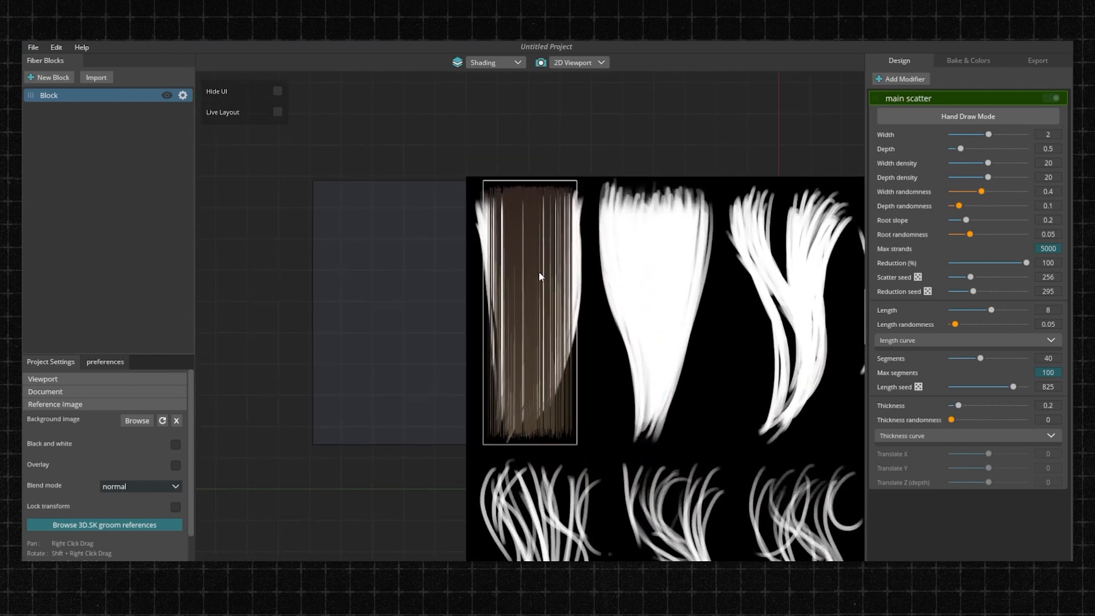
# Step: Enable Hand Draw Mode on the main scatter and activate its draw brush over the first reference clump
pyautogui.click(937, 117)
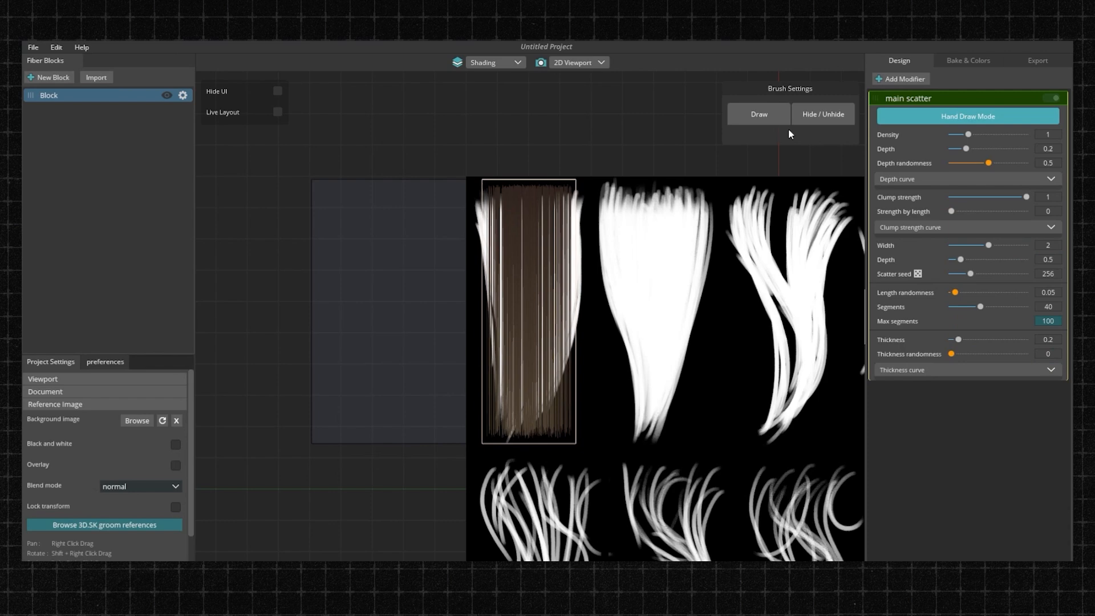
pyautogui.click(764, 116)
pyautogui.scroll(2, 597, 217)
pyautogui.moveTo(597, 217); pyautogui.dragTo(557, 223, button='right')
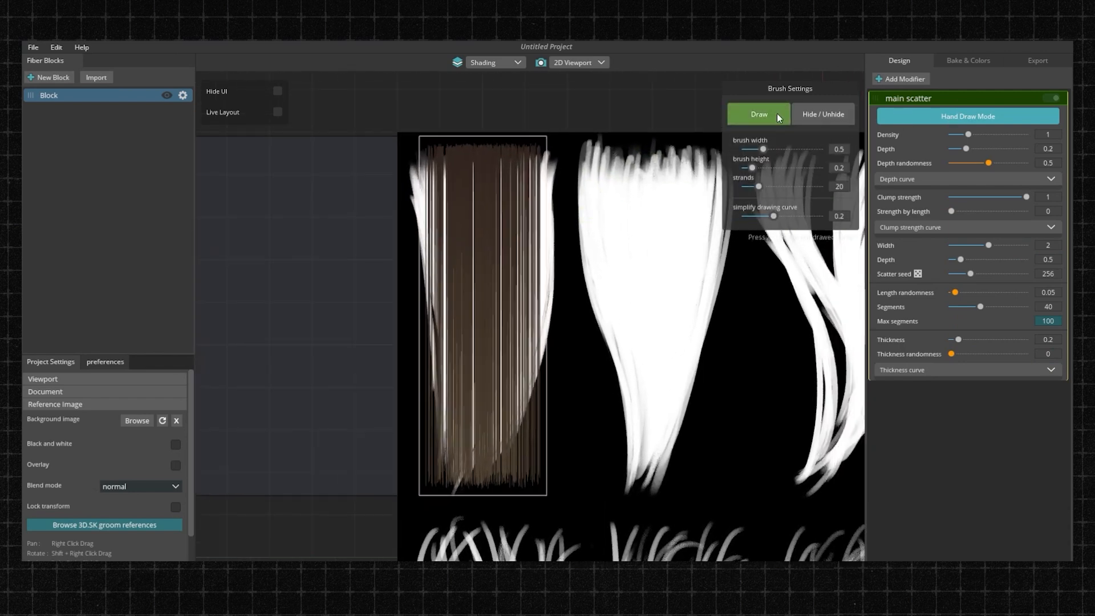
# Step: Hand-draw three hair strokes along the outer right edge of the first reference clump, curving down to its tip
pyautogui.scroll(-1, 594, 204)
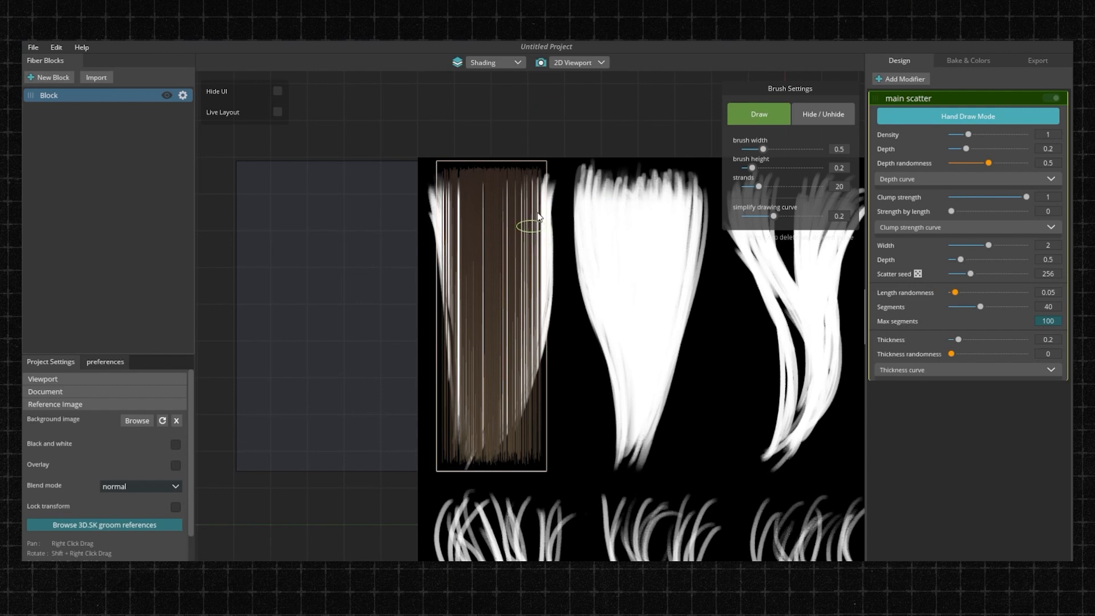
pyautogui.moveTo(542, 178)
pyautogui.mouseDown()
pyautogui.moveTo(541, 345)
pyautogui.moveTo(473, 478)
pyautogui.mouseUp()
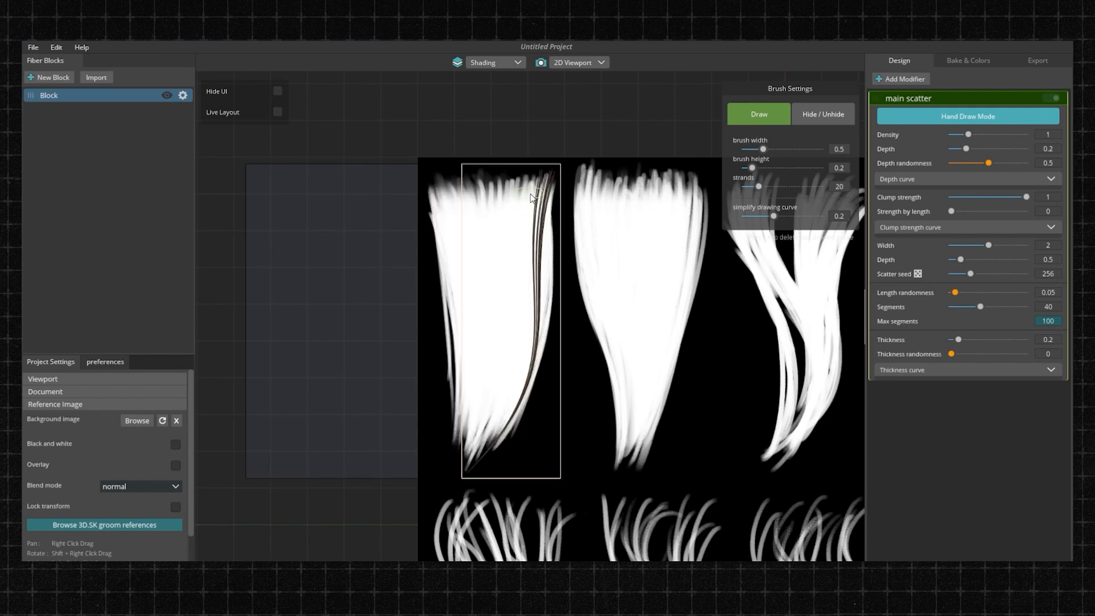
pyautogui.moveTo(536, 184)
pyautogui.mouseDown()
pyautogui.moveTo(537, 340)
pyautogui.moveTo(481, 489)
pyautogui.mouseUp()
pyautogui.moveTo(550, 185)
pyautogui.mouseDown()
pyautogui.moveTo(544, 340)
pyautogui.moveTo(482, 466)
pyautogui.mouseUp()
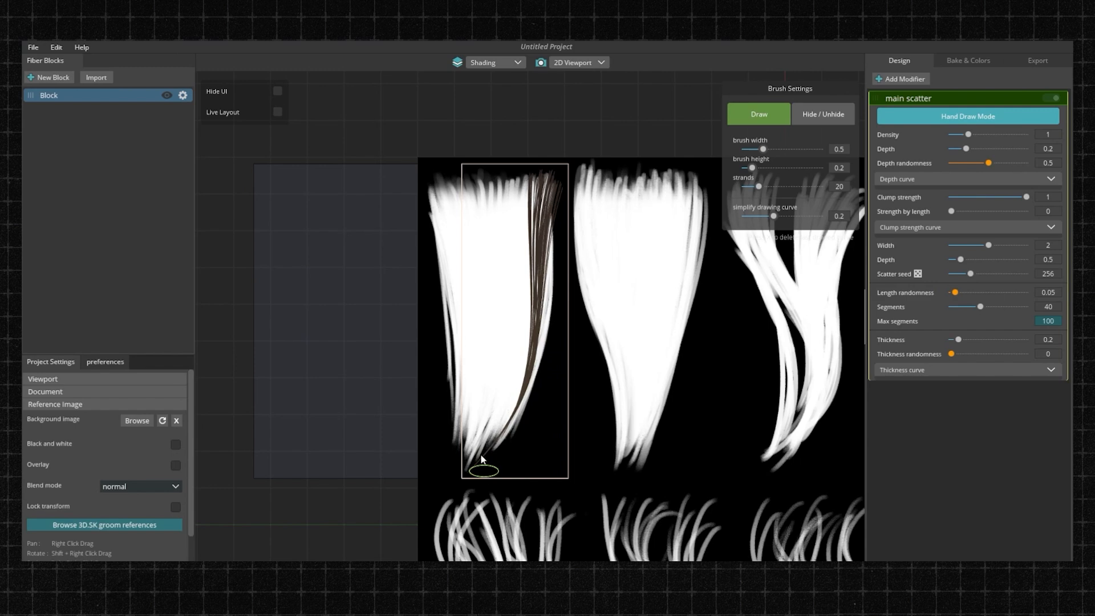
# Step: Adjust the main scatter's clumping to width 1.8, depth 0.73 and strength by length 0.73
pyautogui.scroll(2, 563, 188)
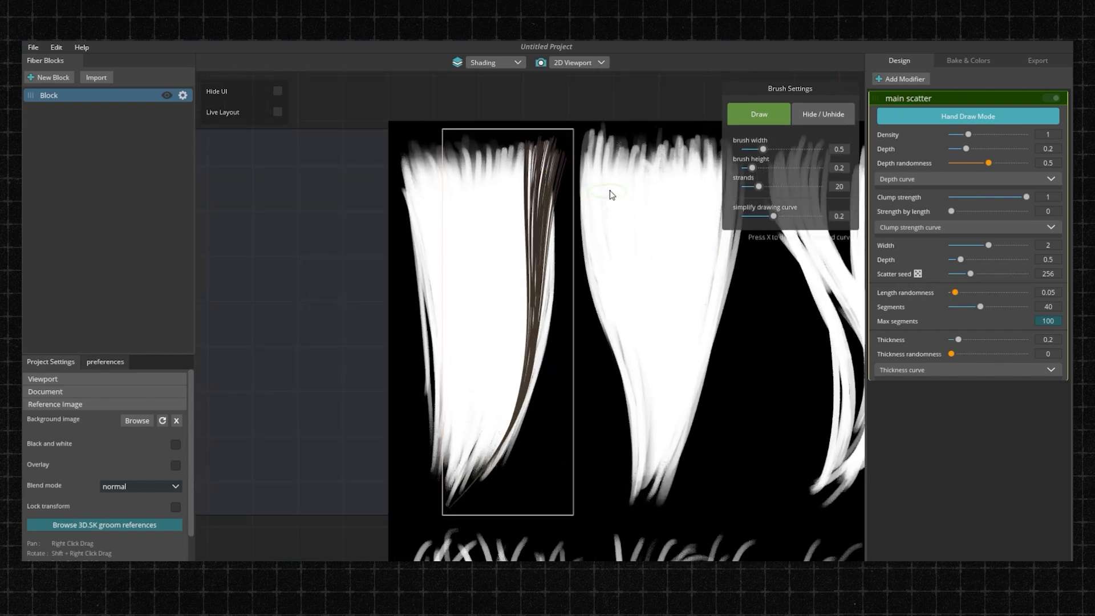
pyautogui.scroll(-1, 611, 196)
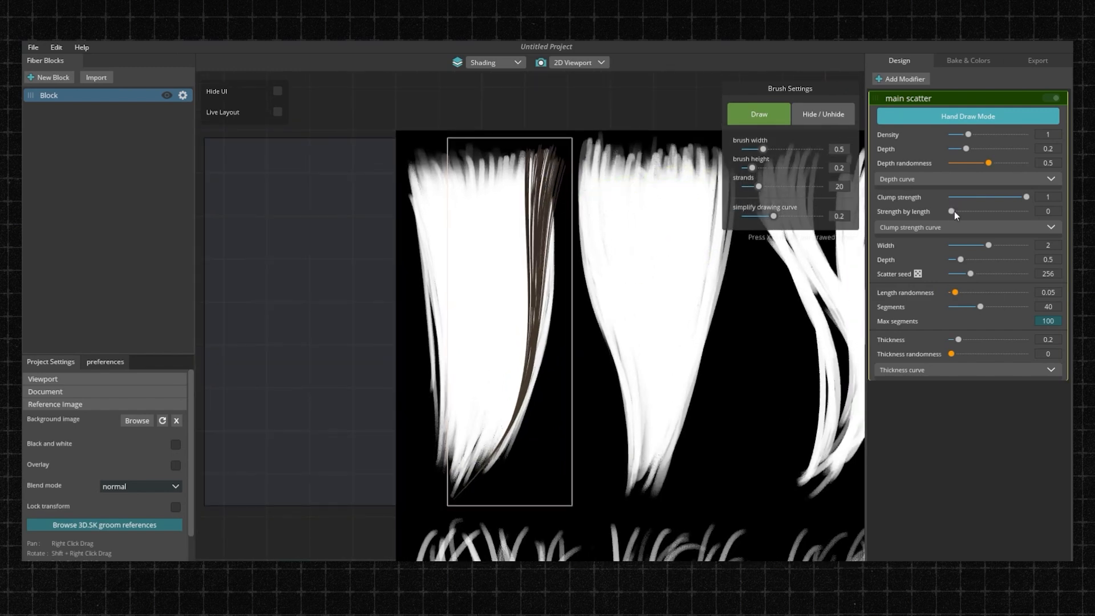
pyautogui.moveTo(960, 259); pyautogui.dragTo(973, 276)
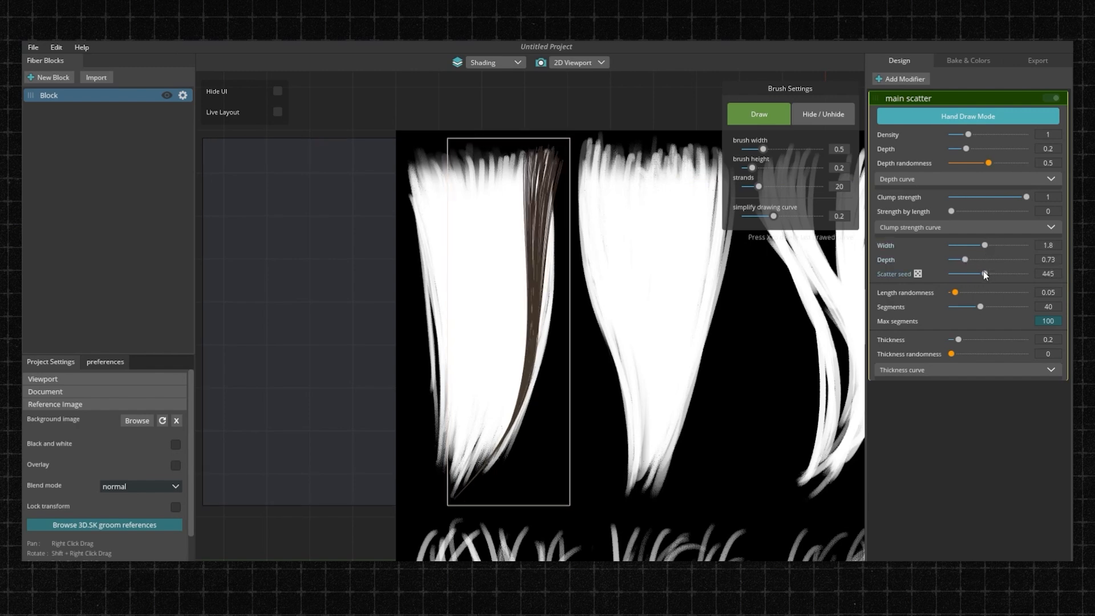
pyautogui.moveTo(952, 212); pyautogui.dragTo(1011, 213)
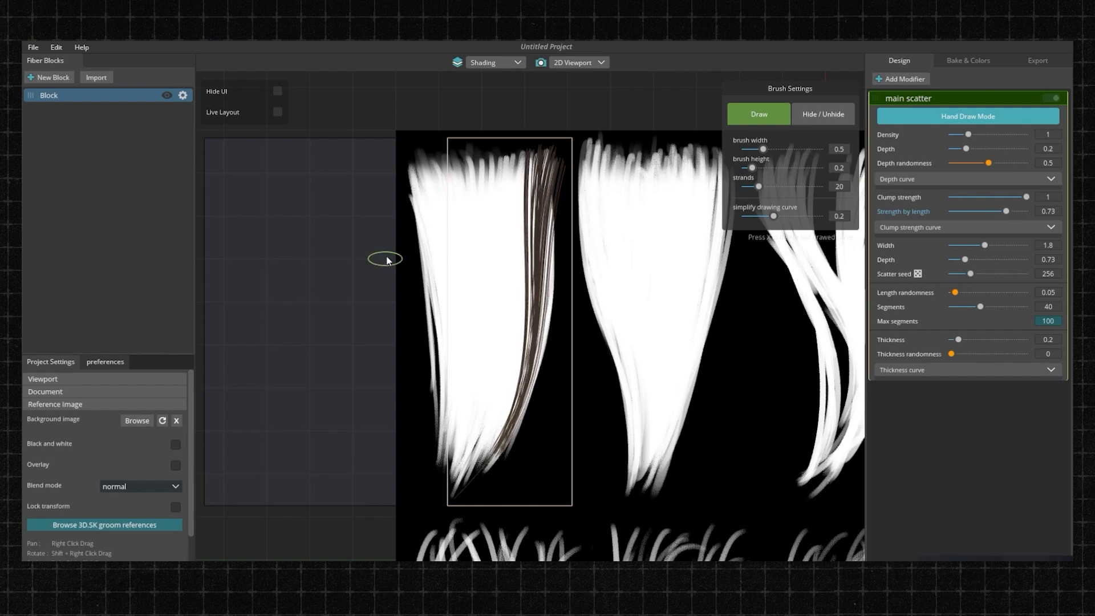
# Step: Draw further hair strokes inward from the right edge of the first reference clump, following its flow toward the tip
pyautogui.moveTo(508, 155); pyautogui.dragTo(520, 378)
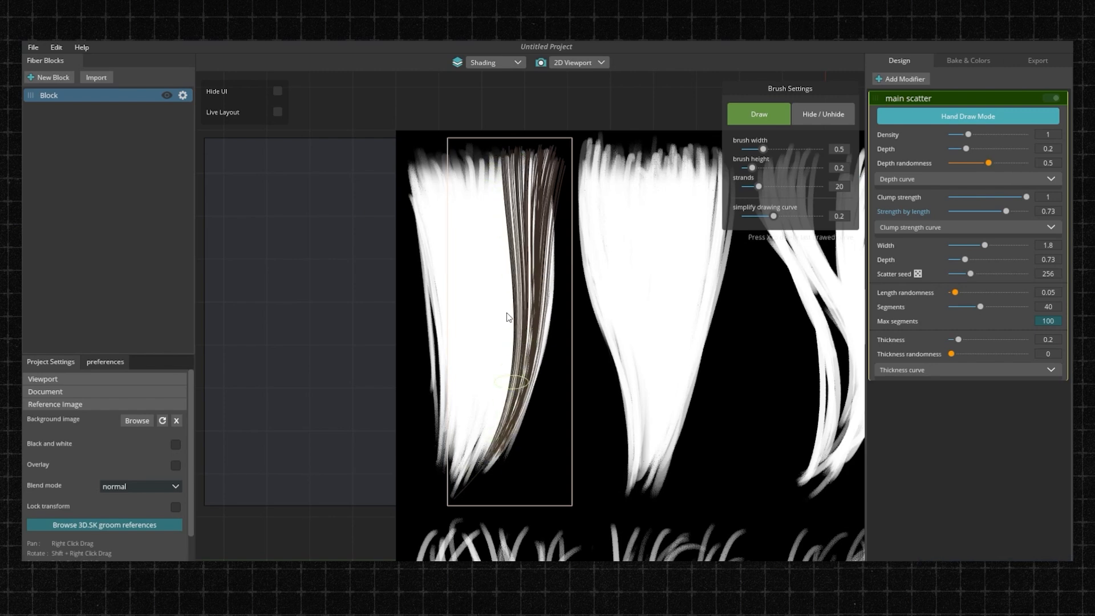
pyautogui.moveTo(501, 157)
pyautogui.mouseDown()
pyautogui.moveTo(523, 372)
pyautogui.moveTo(491, 463)
pyautogui.mouseUp()
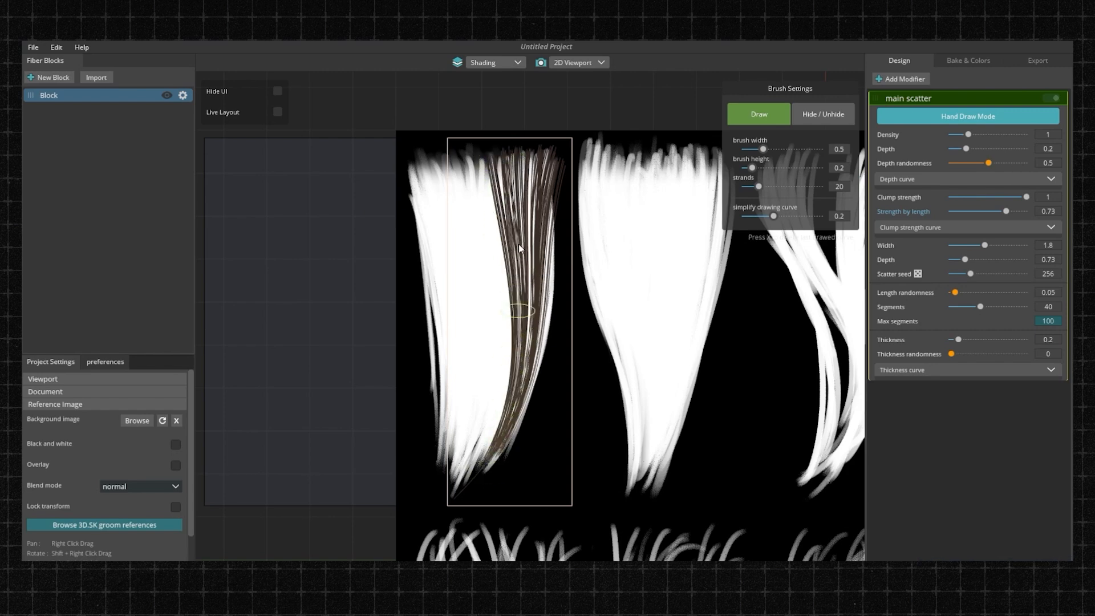
# Step: Paint top-to-bottom hair strokes over the middle of the first reference clump, converging at its lower tip
pyautogui.moveTo(515, 167)
pyautogui.mouseDown()
pyautogui.moveTo(515, 390)
pyautogui.moveTo(487, 473)
pyautogui.mouseUp()
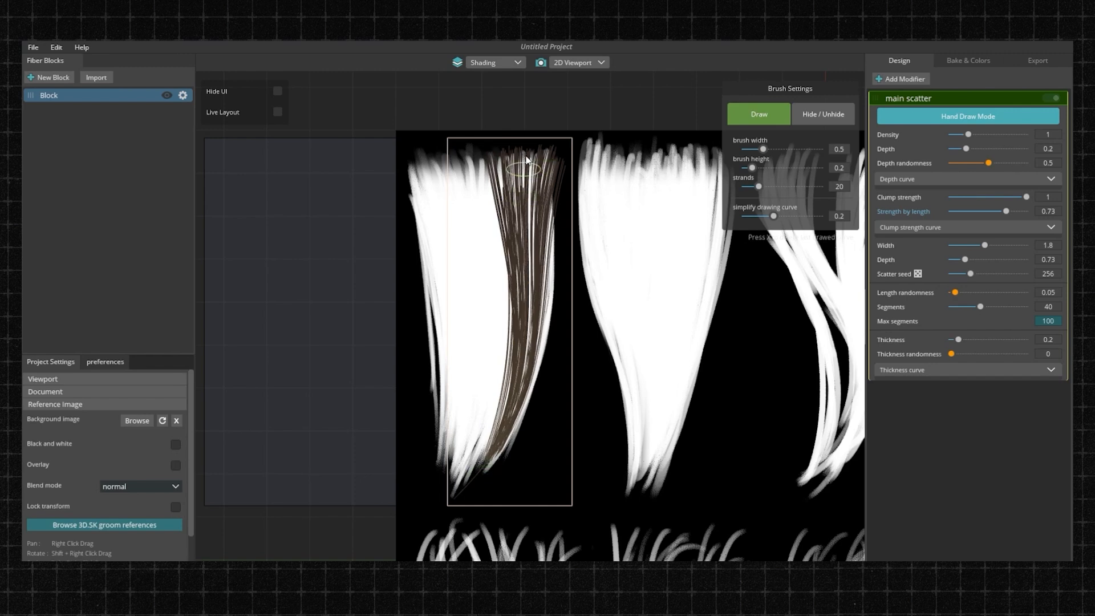
pyautogui.moveTo(526, 161)
pyautogui.mouseDown()
pyautogui.moveTo(525, 369)
pyautogui.moveTo(499, 455)
pyautogui.moveTo(520, 269)
pyautogui.moveTo(513, 435)
pyautogui.mouseUp()
pyautogui.moveTo(494, 183)
pyautogui.mouseDown()
pyautogui.moveTo(517, 379)
pyautogui.moveTo(480, 490)
pyautogui.mouseUp()
pyautogui.moveTo(477, 166)
pyautogui.mouseDown()
pyautogui.moveTo(513, 317)
pyautogui.moveTo(457, 506)
pyautogui.mouseUp()
pyautogui.moveTo(471, 167)
pyautogui.mouseDown()
pyautogui.moveTo(514, 319)
pyautogui.moveTo(461, 505)
pyautogui.mouseUp()
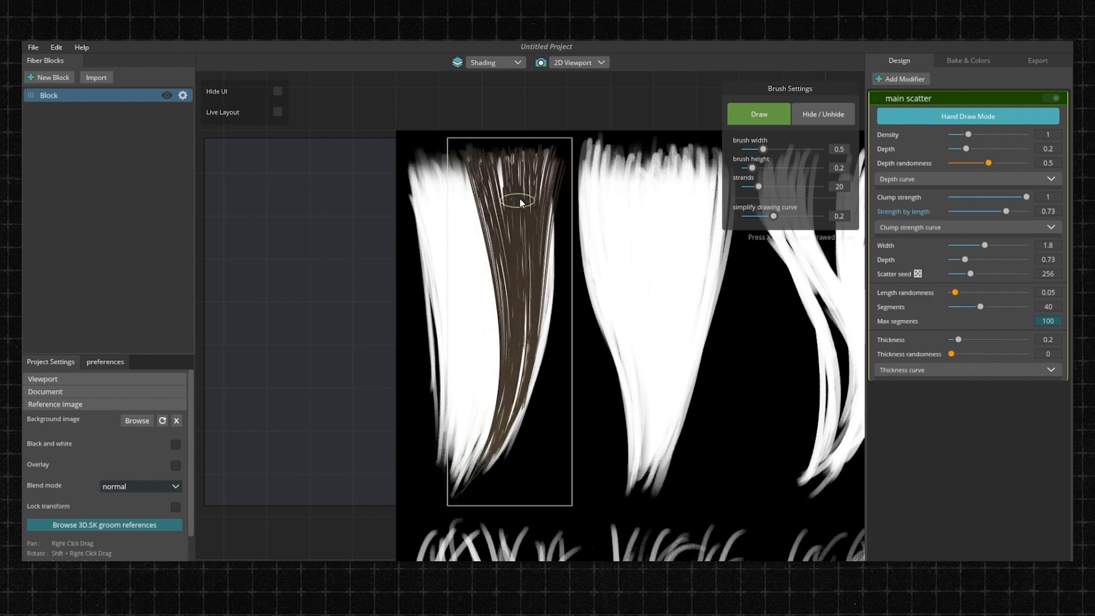
pyautogui.moveTo(489, 166)
pyautogui.mouseDown()
pyautogui.moveTo(508, 386)
pyautogui.moveTo(476, 470)
pyautogui.mouseUp()
pyautogui.moveTo(526, 171)
pyautogui.mouseDown()
pyautogui.moveTo(550, 171)
pyautogui.moveTo(542, 354)
pyautogui.moveTo(486, 465)
pyautogui.mouseUp()
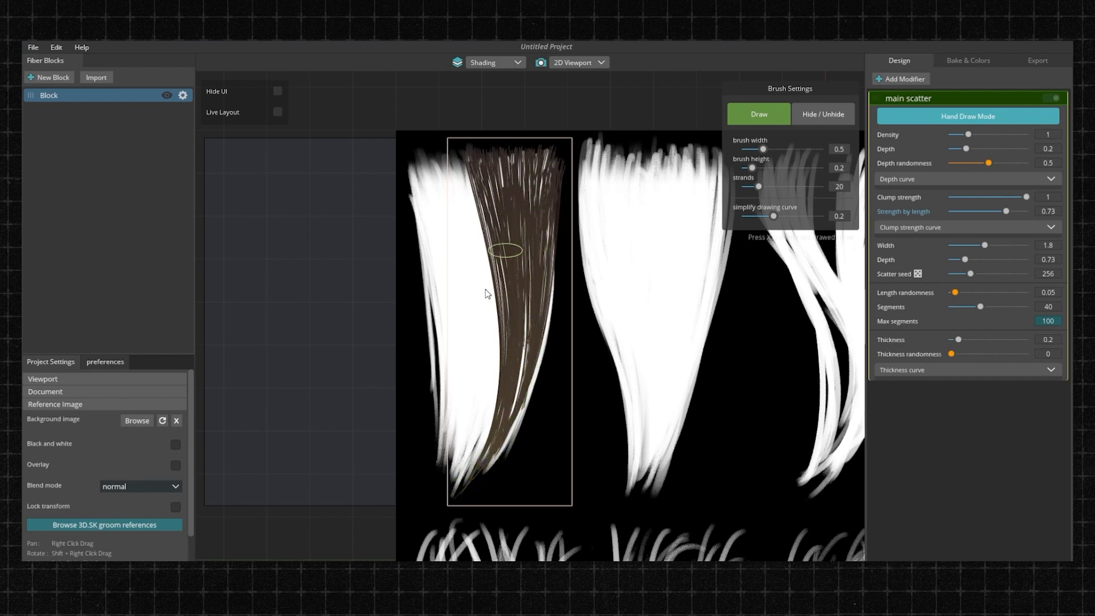
# Step: Extend the hair strokes across the left half of the first reference clump, following its curve to the tip
pyautogui.moveTo(461, 162)
pyautogui.mouseDown()
pyautogui.moveTo(494, 408)
pyautogui.moveTo(476, 469)
pyautogui.mouseUp()
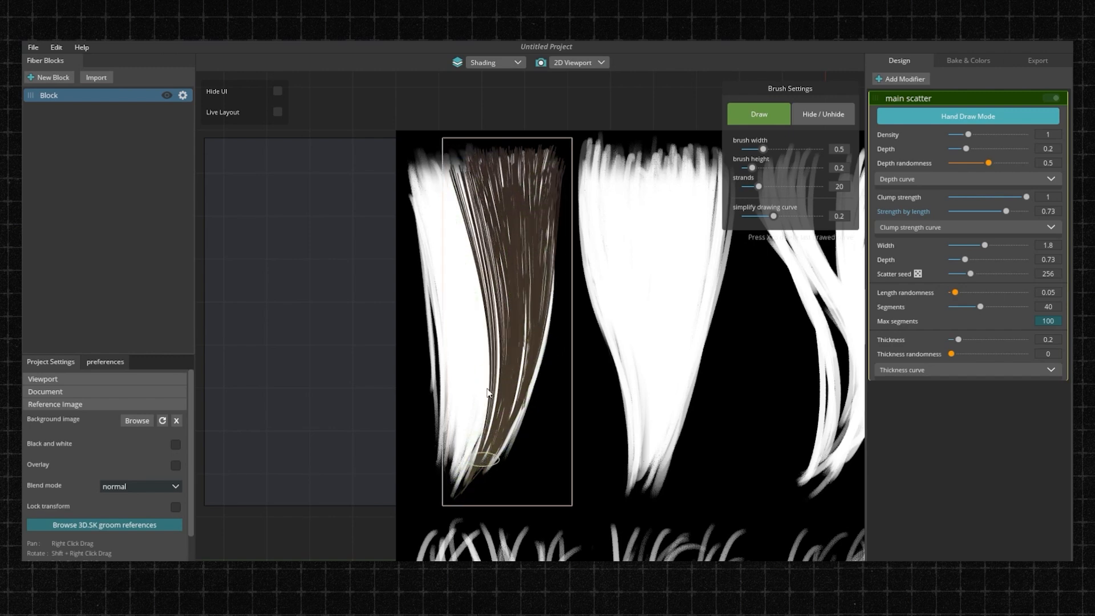
pyautogui.moveTo(459, 153)
pyautogui.mouseDown()
pyautogui.moveTo(484, 218)
pyautogui.moveTo(494, 413)
pyautogui.moveTo(475, 471)
pyautogui.mouseUp()
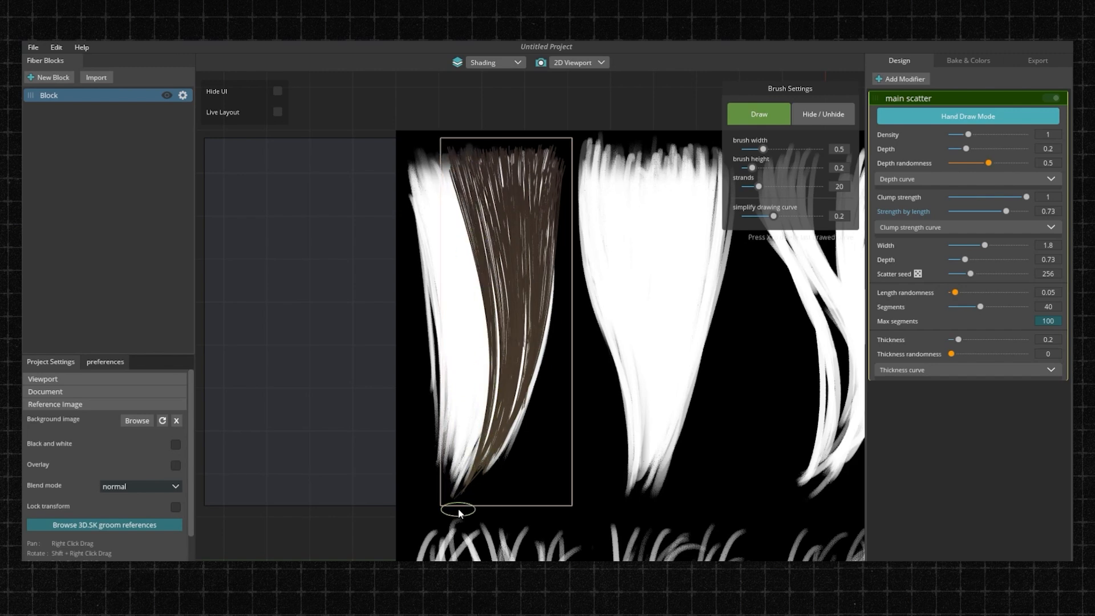
pyautogui.moveTo(448, 162)
pyautogui.mouseDown()
pyautogui.moveTo(488, 406)
pyautogui.moveTo(475, 471)
pyautogui.mouseUp()
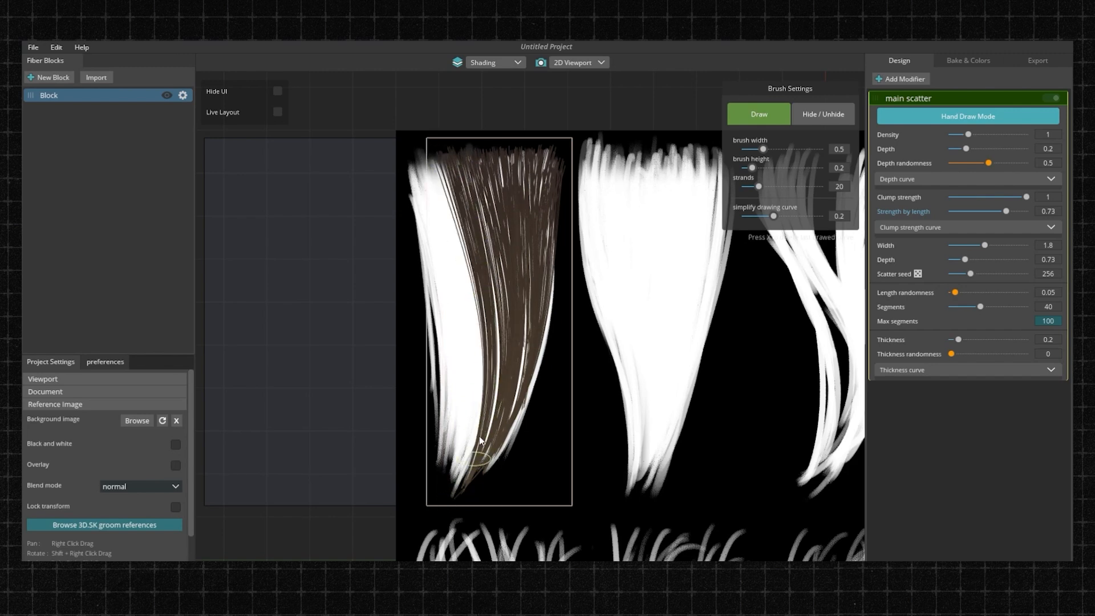
pyautogui.moveTo(431, 155)
pyautogui.mouseDown()
pyautogui.moveTo(468, 300)
pyautogui.moveTo(474, 472)
pyautogui.mouseUp()
pyautogui.moveTo(438, 160)
pyautogui.mouseDown()
pyautogui.moveTo(474, 310)
pyautogui.moveTo(468, 479)
pyautogui.mouseUp()
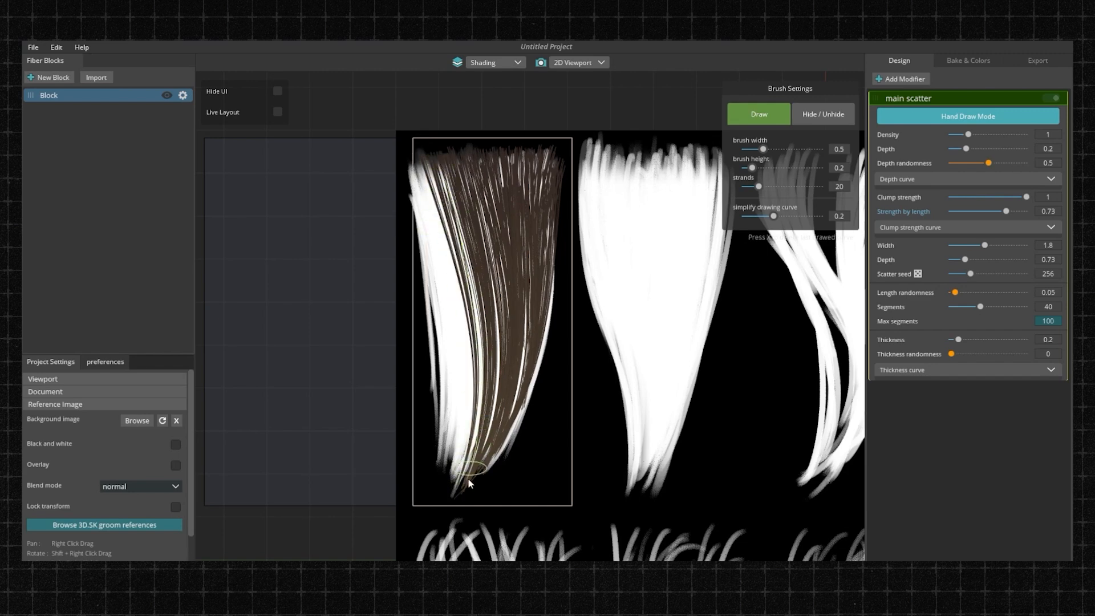
pyautogui.moveTo(450, 175)
pyautogui.mouseDown()
pyautogui.moveTo(473, 288)
pyautogui.moveTo(454, 490)
pyautogui.moveTo(500, 378)
pyautogui.moveTo(480, 460)
pyautogui.mouseUp()
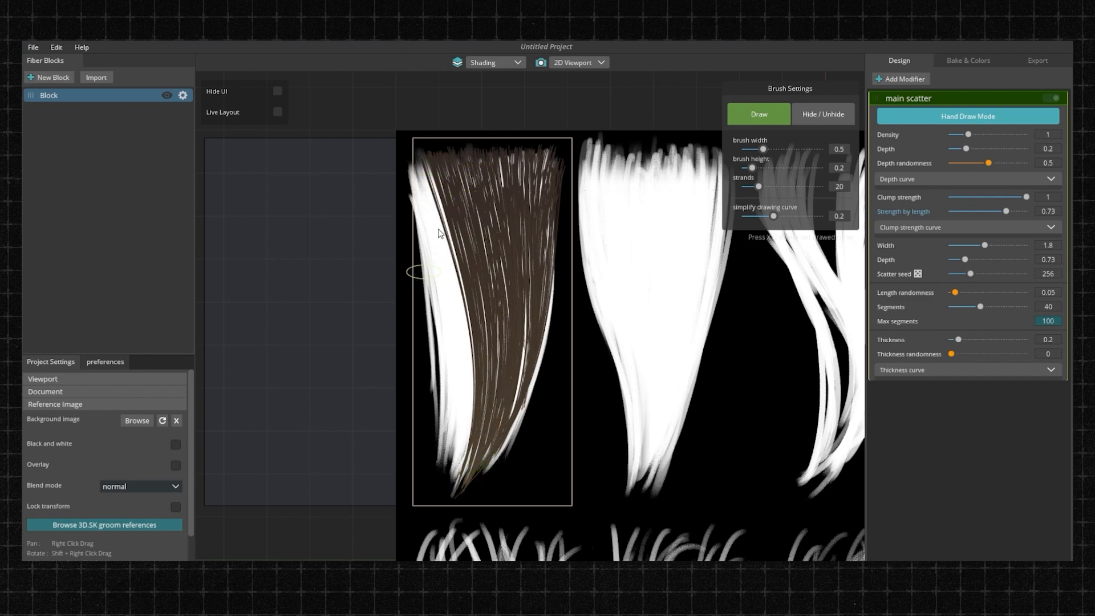
# Step: Fill the left edge of the first reference clump with strokes running from the roots to the tip
pyautogui.moveTo(418, 153)
pyautogui.mouseDown()
pyautogui.moveTo(464, 321)
pyautogui.moveTo(452, 500)
pyautogui.mouseUp()
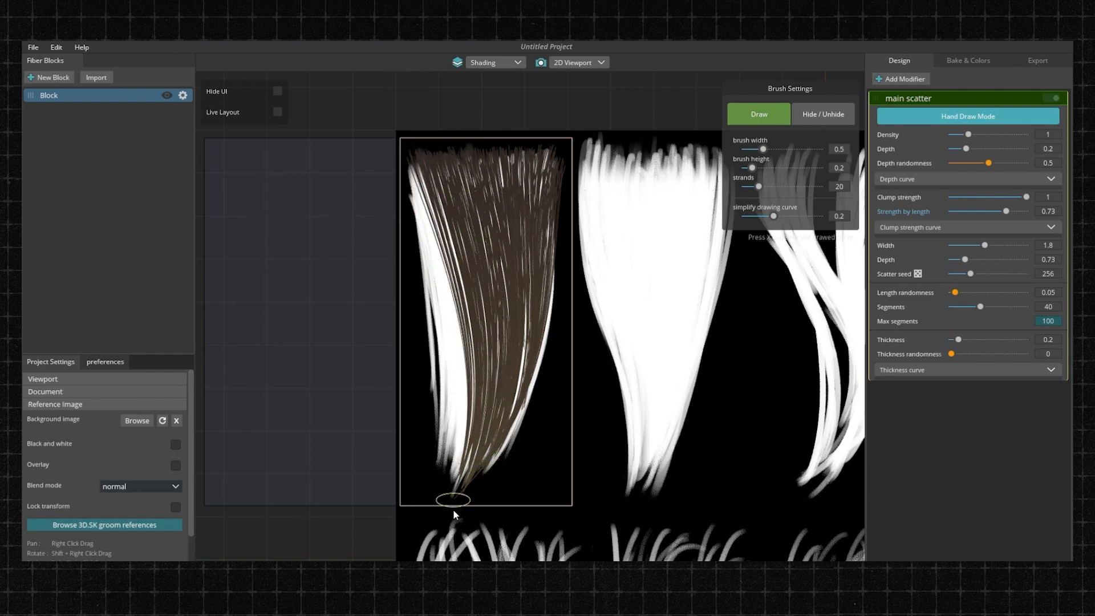
pyautogui.moveTo(410, 164)
pyautogui.mouseDown()
pyautogui.moveTo(442, 231)
pyautogui.moveTo(465, 450)
pyautogui.mouseUp()
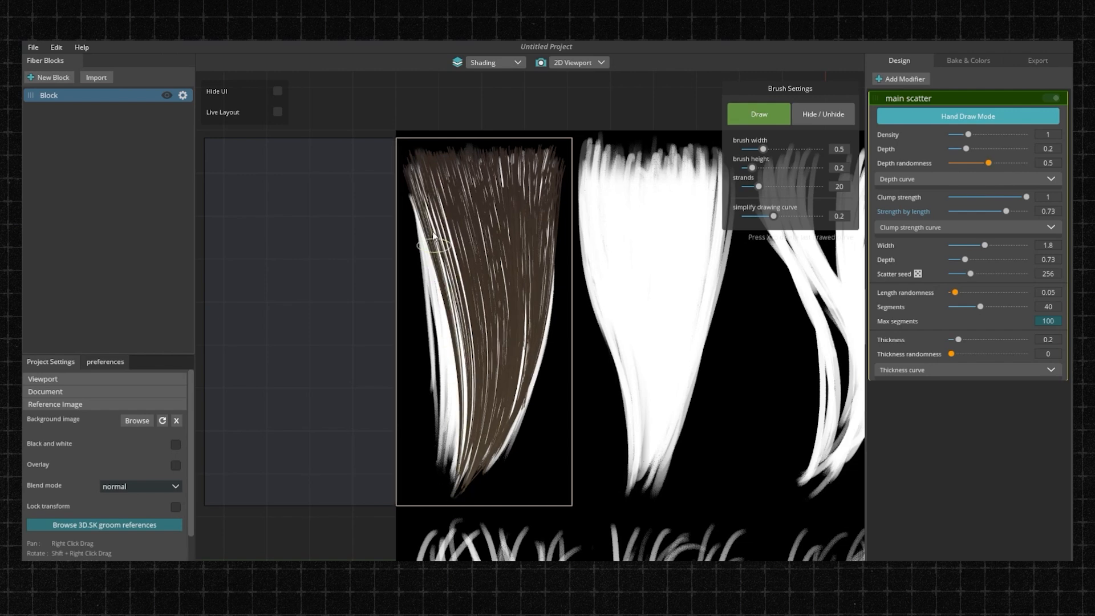
pyautogui.moveTo(416, 176); pyautogui.dragTo(467, 419)
pyautogui.moveTo(419, 174)
pyautogui.mouseDown()
pyautogui.moveTo(472, 368)
pyautogui.moveTo(464, 492)
pyautogui.moveTo(442, 298)
pyautogui.moveTo(443, 502)
pyautogui.mouseUp()
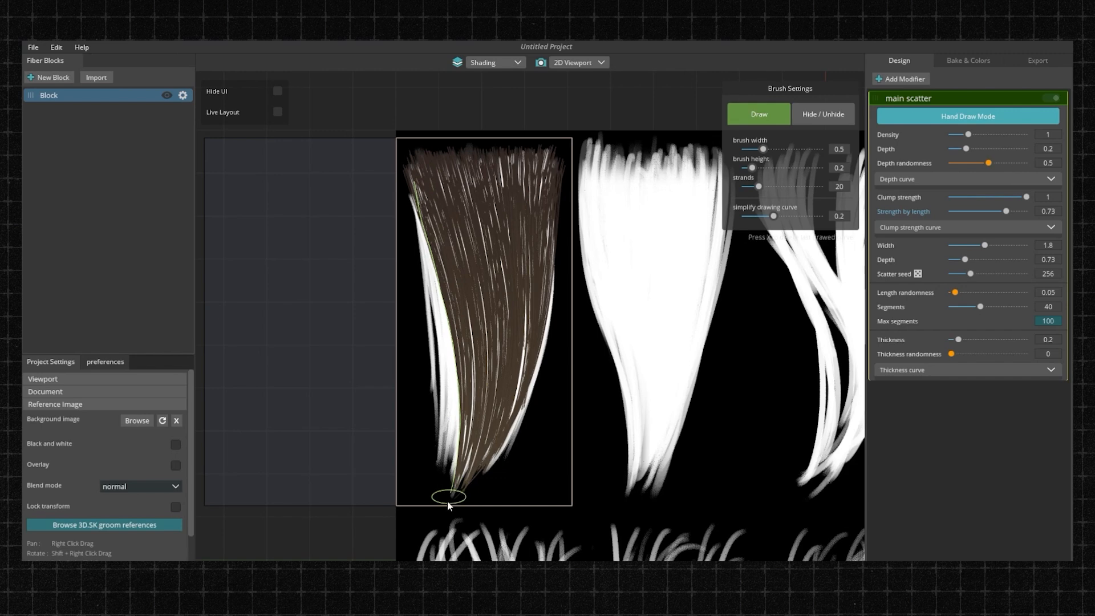
pyautogui.moveTo(408, 152); pyautogui.dragTo(432, 297)
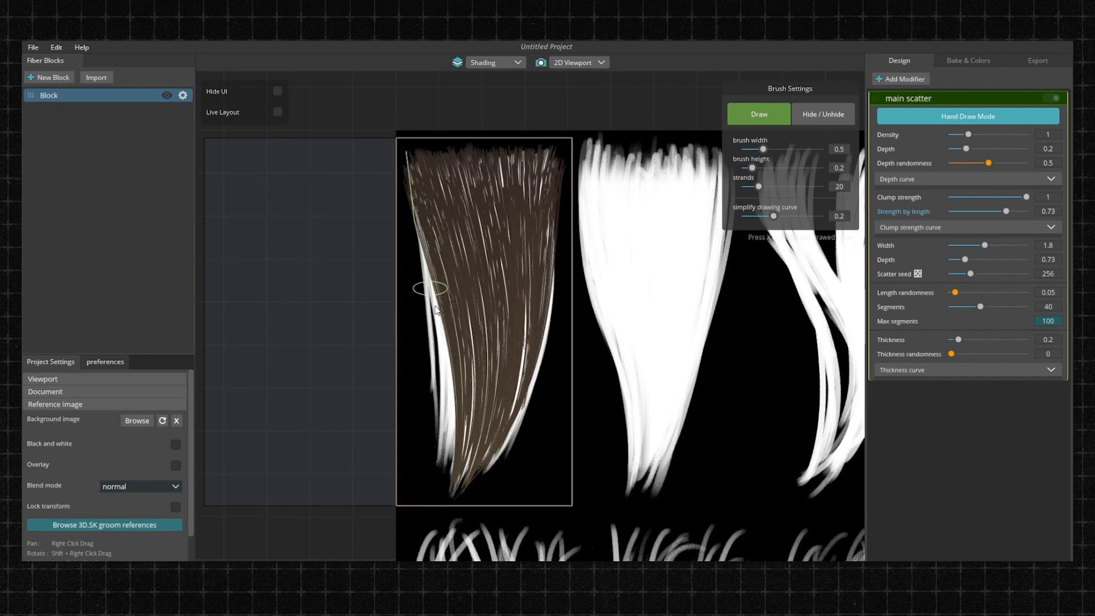
pyautogui.moveTo(457, 455); pyautogui.dragTo(448, 505)
pyautogui.moveTo(407, 153)
pyautogui.mouseDown()
pyautogui.moveTo(449, 392)
pyautogui.moveTo(446, 504)
pyautogui.mouseUp()
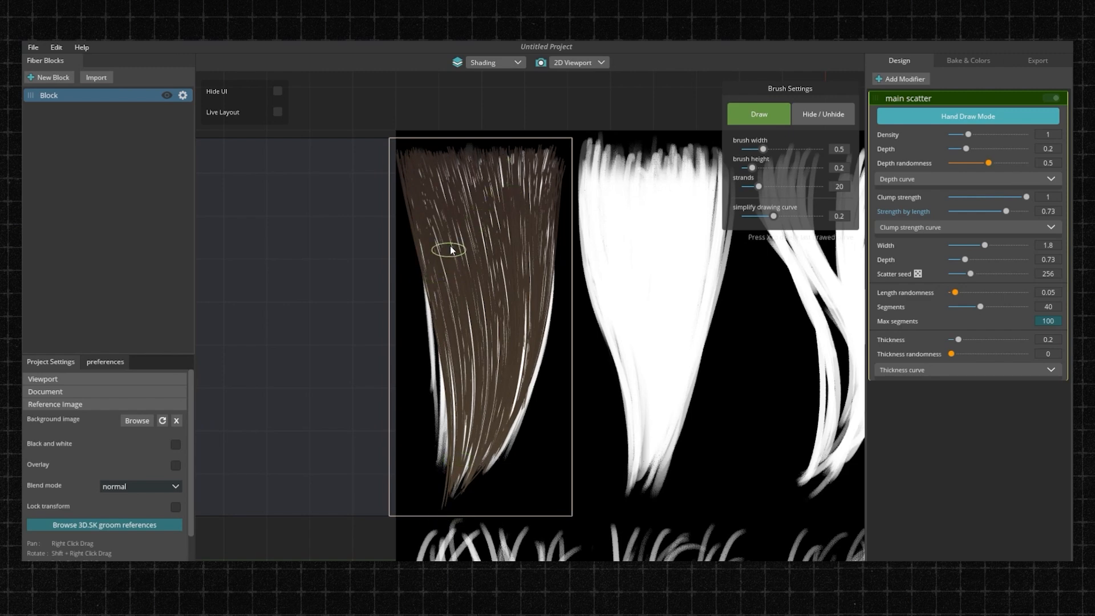
# Step: Draw another hair stroke down the right edge of the first reference clump
pyautogui.click(806, 113)
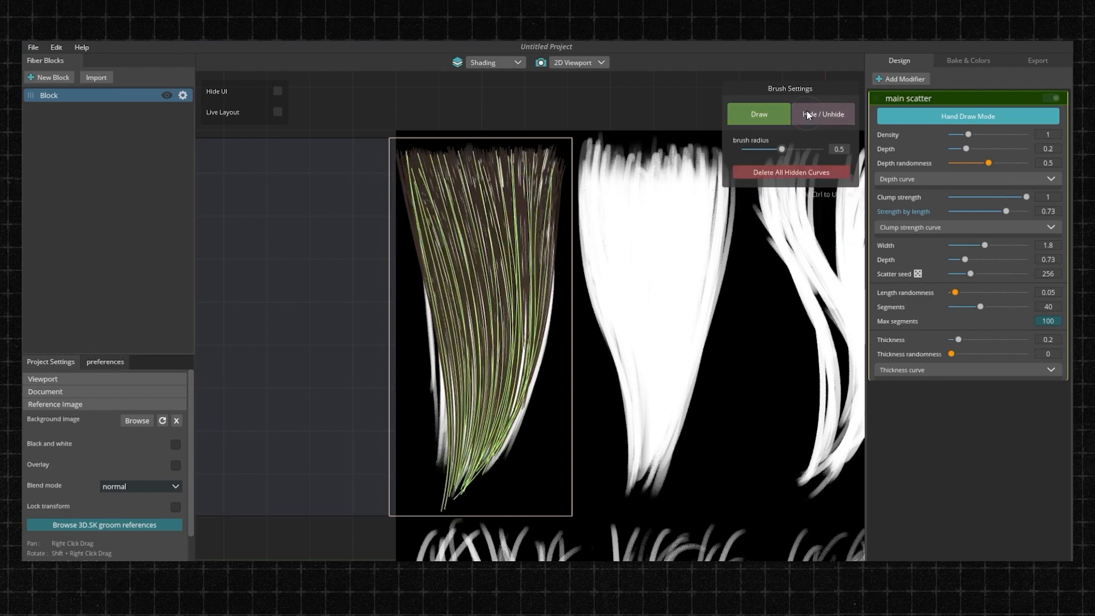
pyautogui.click(748, 113)
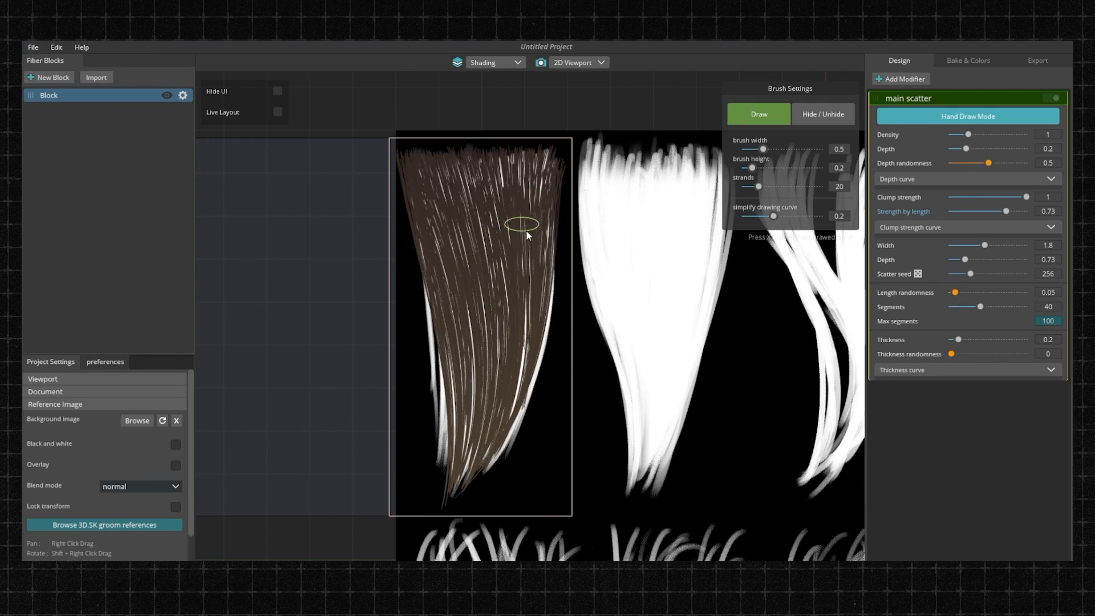
pyautogui.moveTo(540, 161); pyautogui.dragTo(519, 485)
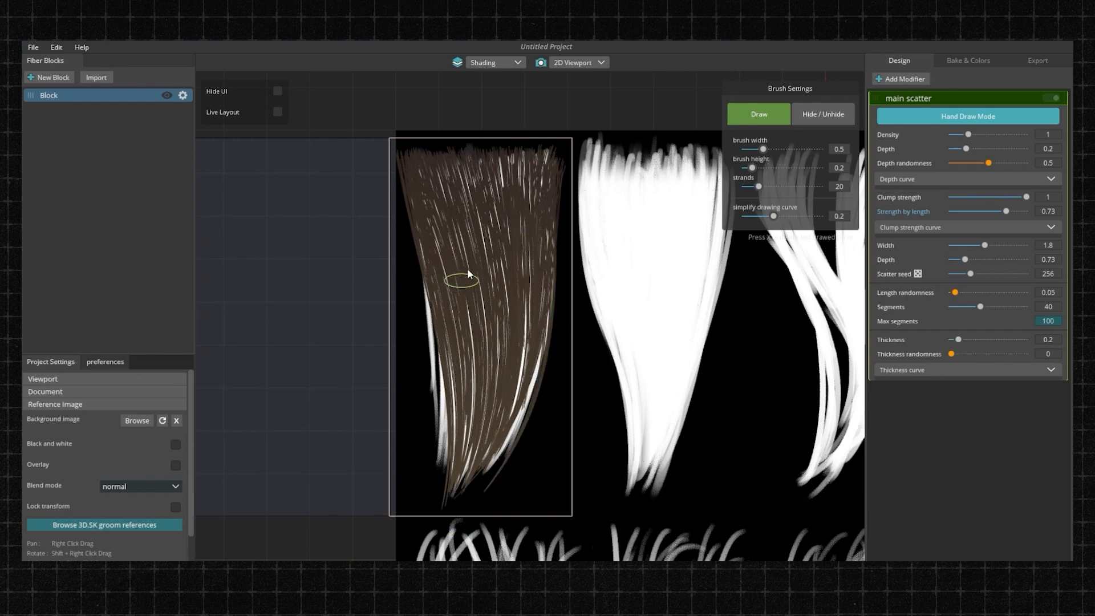
# Step: Hide the stray curve at the clump's lower right, delete all hidden curves, and return to drawing
pyautogui.click(814, 118)
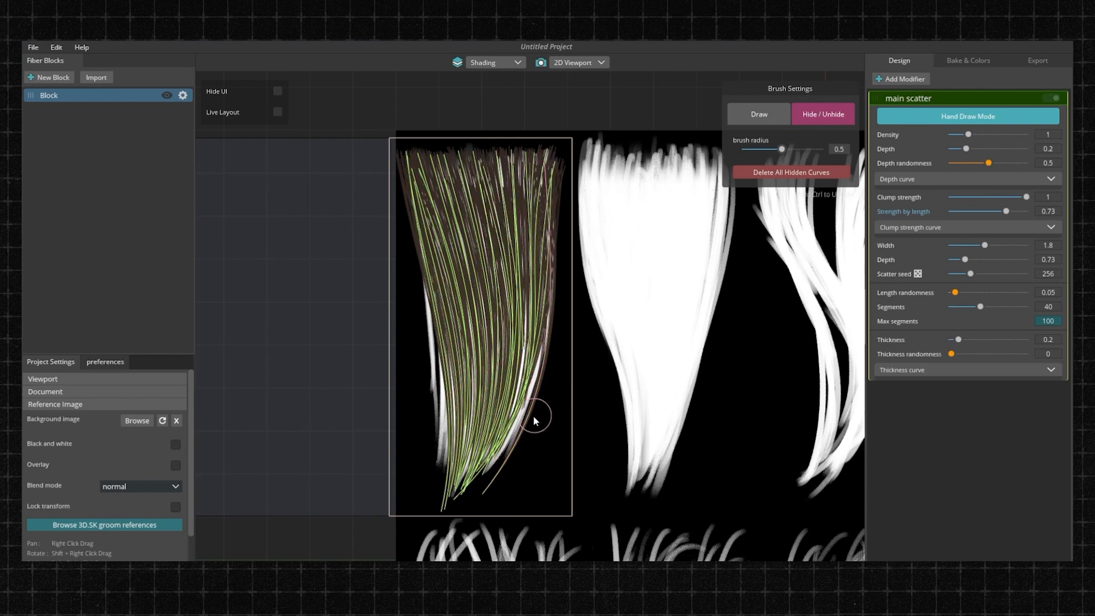
pyautogui.scroll(2, 536, 416)
pyautogui.scroll(1, 542, 424)
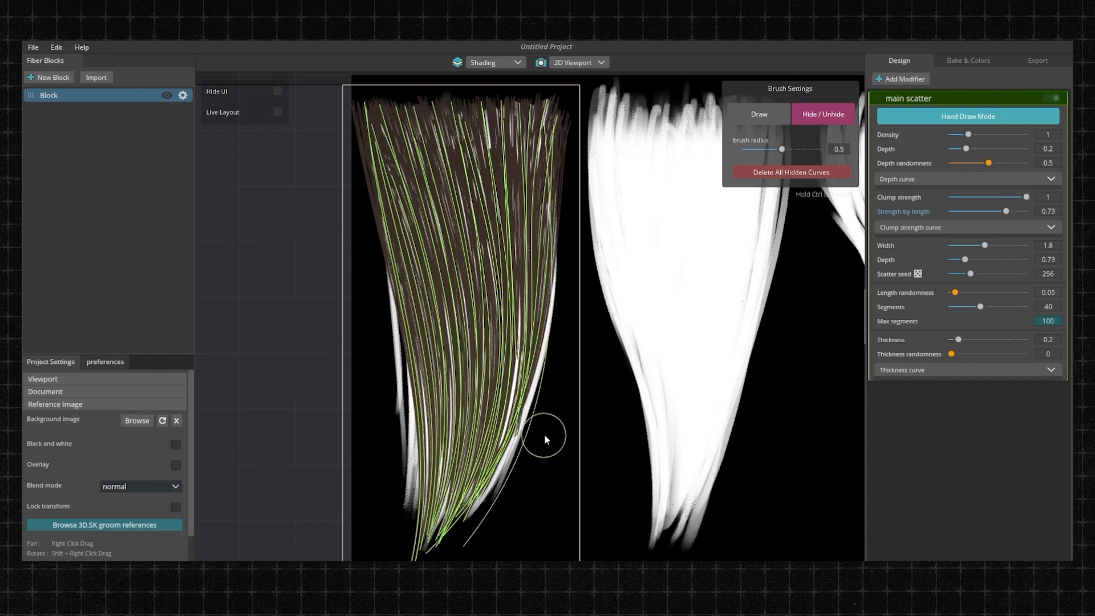
pyautogui.moveTo(543, 434); pyautogui.dragTo(548, 411, button='right')
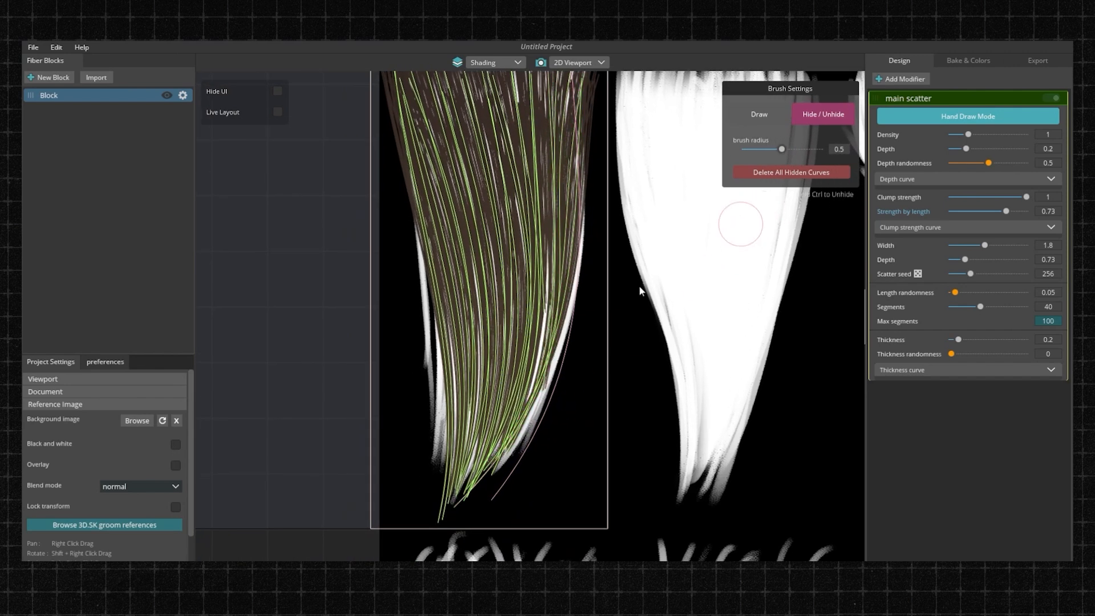
pyautogui.click(769, 173)
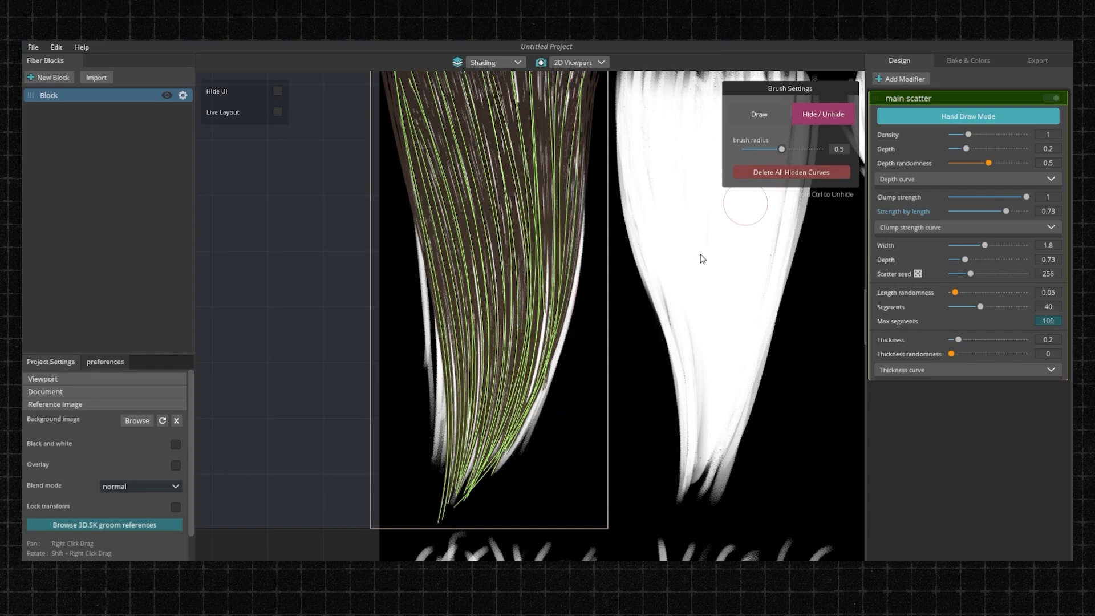
pyautogui.click(769, 119)
# Step: Set the main scatter's Width to 1.48 and its Density to 2.04
pyautogui.scroll(-1, 578, 194)
pyautogui.moveTo(578, 194)
pyautogui.mouseDown(button='right')
pyautogui.moveTo(570, 287)
pyautogui.moveTo(582, 276)
pyautogui.mouseUp(button='right')
pyautogui.moveTo(673, 274); pyautogui.dragTo(657, 238, button='right')
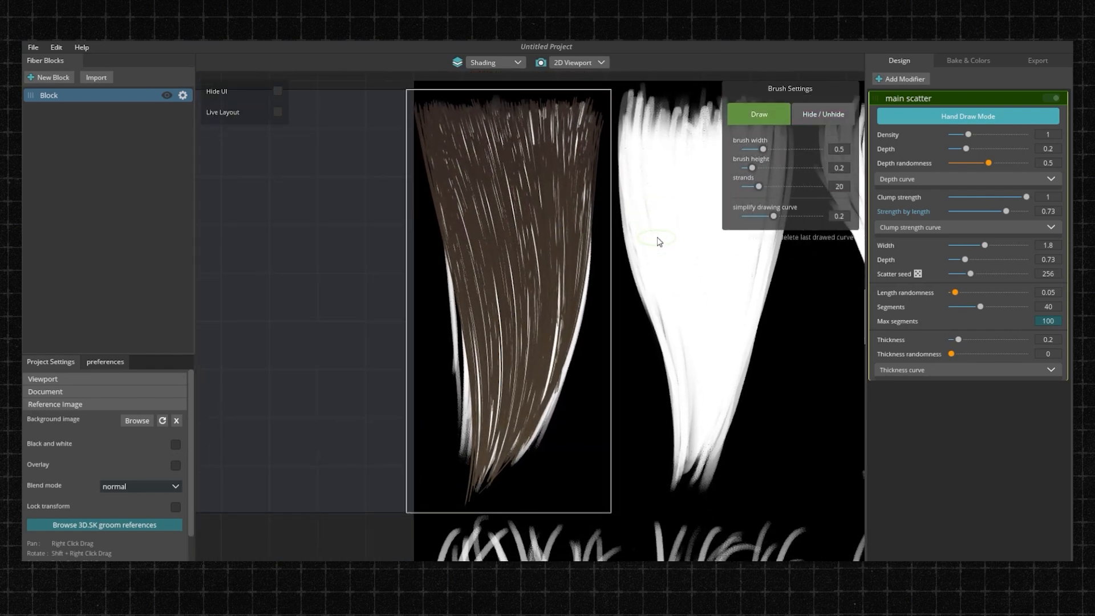
pyautogui.scroll(-5, 580, 183)
pyautogui.scroll(4, 631, 237)
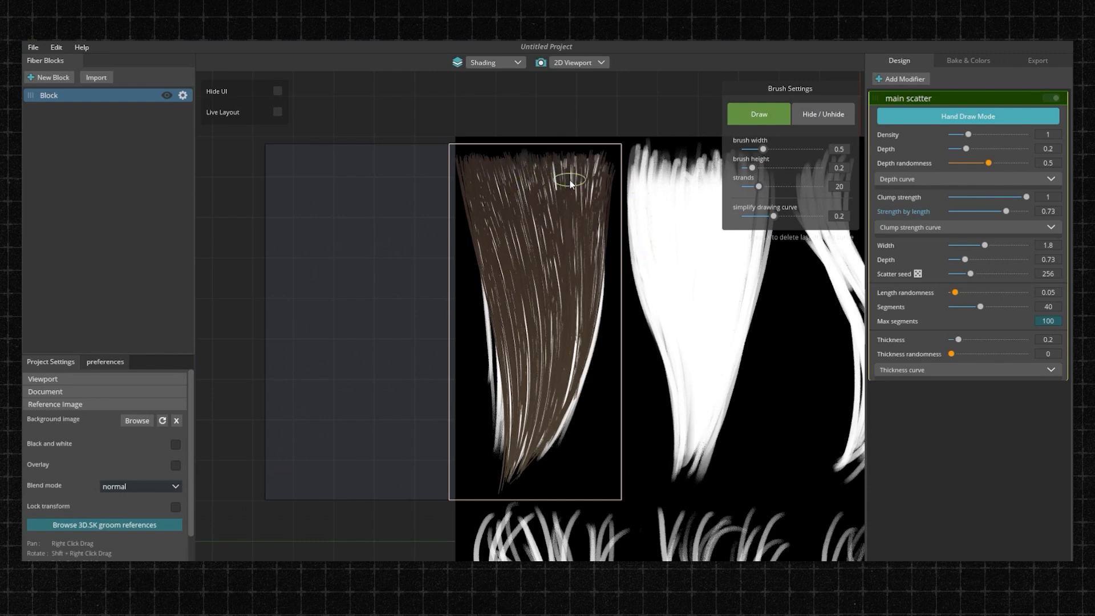
pyautogui.scroll(1, 537, 197)
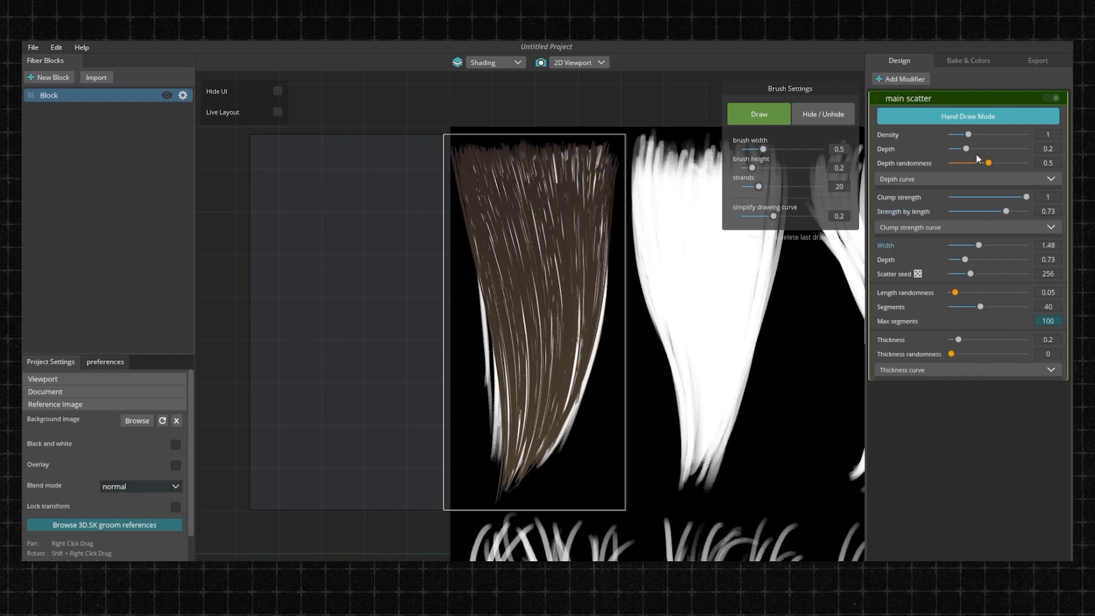
pyautogui.moveTo(975, 136)
pyautogui.mouseDown()
pyautogui.moveTo(1008, 132)
pyautogui.moveTo(988, 135)
pyautogui.mouseUp()
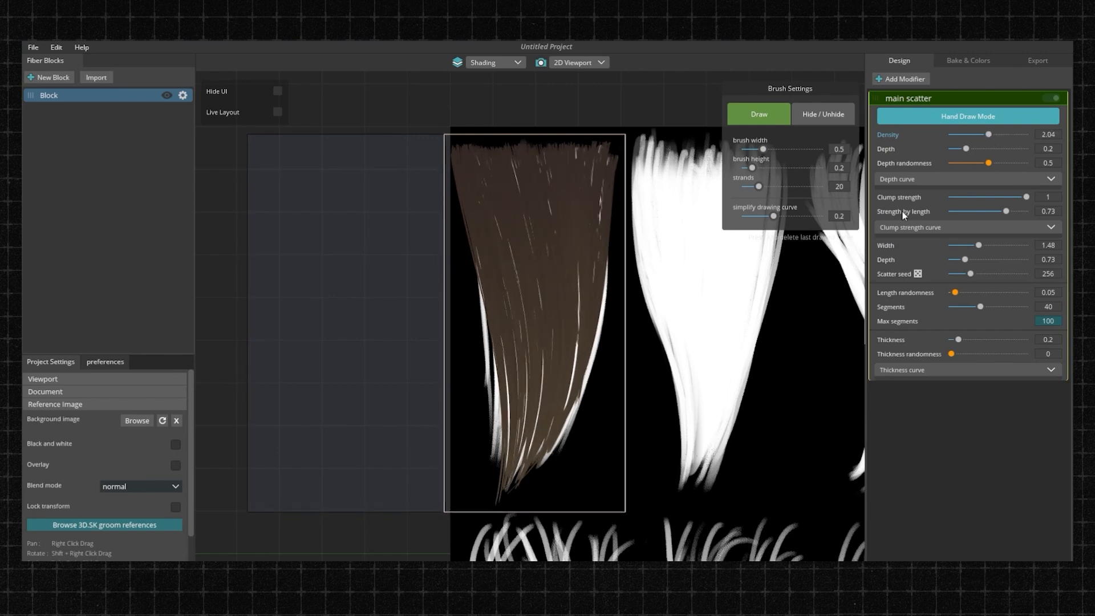
# Step: Set the main scatter's Depth directly below Density to 0
pyautogui.scroll(-1, 595, 312)
pyautogui.moveTo(599, 314); pyautogui.dragTo(551, 283, button='right')
pyautogui.scroll(-2, 552, 283)
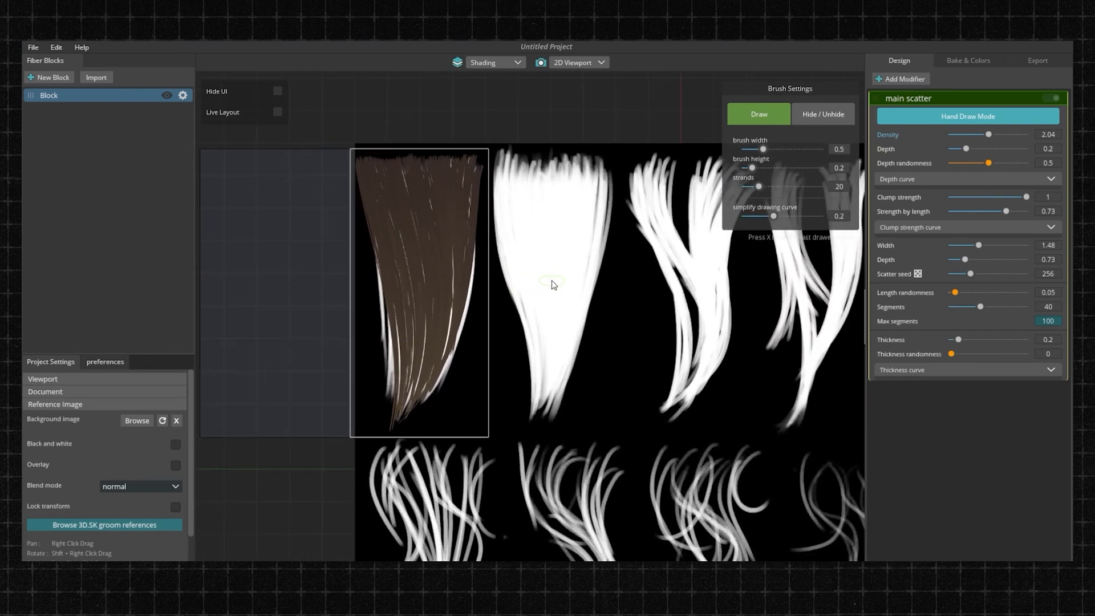
pyautogui.scroll(3, 556, 274)
pyautogui.moveTo(970, 149)
pyautogui.mouseDown()
pyautogui.moveTo(994, 149)
pyautogui.moveTo(951, 150)
pyautogui.mouseUp()
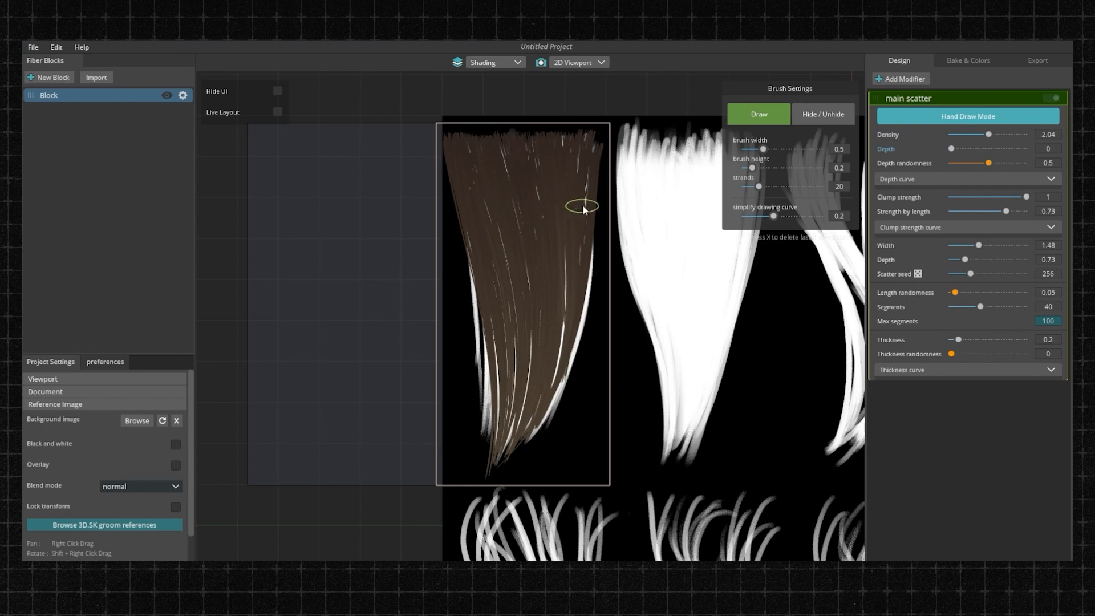
# Step: Draw additional hair strokes across the first clump to fill the remaining gaps between its strands
pyautogui.moveTo(500, 148); pyautogui.dragTo(516, 370)
pyautogui.moveTo(468, 150); pyautogui.dragTo(511, 369)
pyautogui.moveTo(529, 143); pyautogui.dragTo(531, 390)
pyautogui.moveTo(567, 147); pyautogui.dragTo(556, 394)
pyautogui.moveTo(590, 153); pyautogui.dragTo(545, 385)
pyautogui.moveTo(540, 194); pyautogui.dragTo(532, 397)
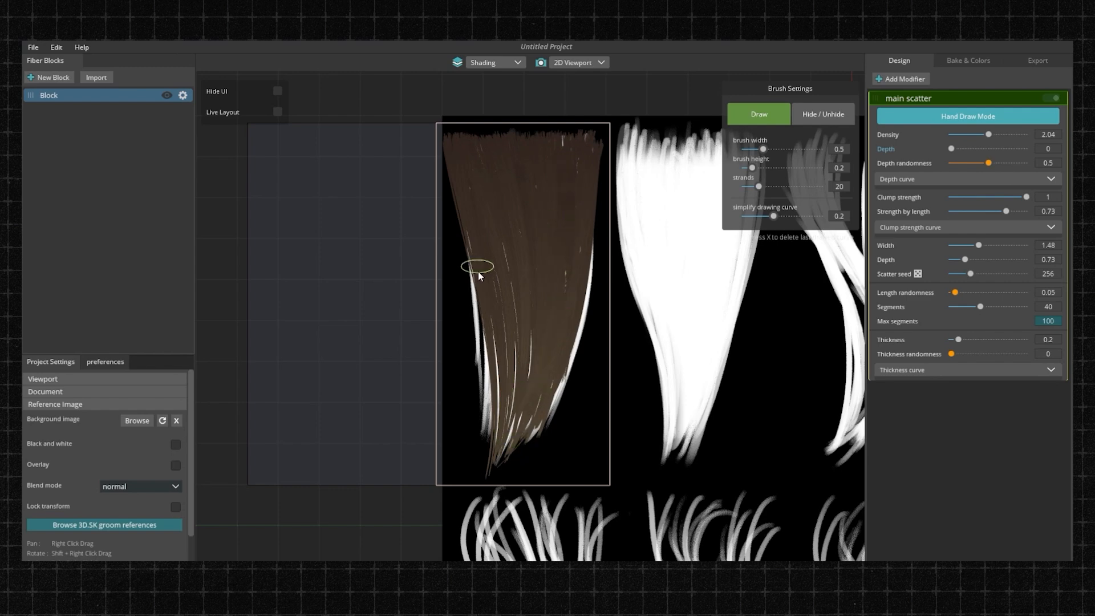
pyautogui.moveTo(503, 462); pyautogui.dragTo(504, 462)
pyautogui.scroll(-4, 618, 423)
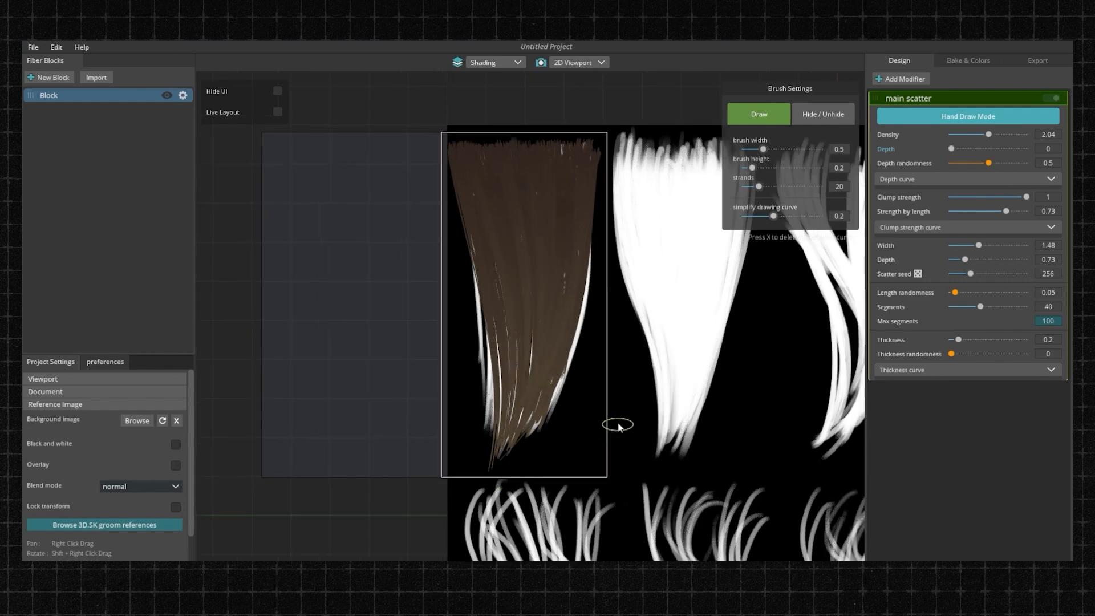
pyautogui.scroll(-3, 570, 318)
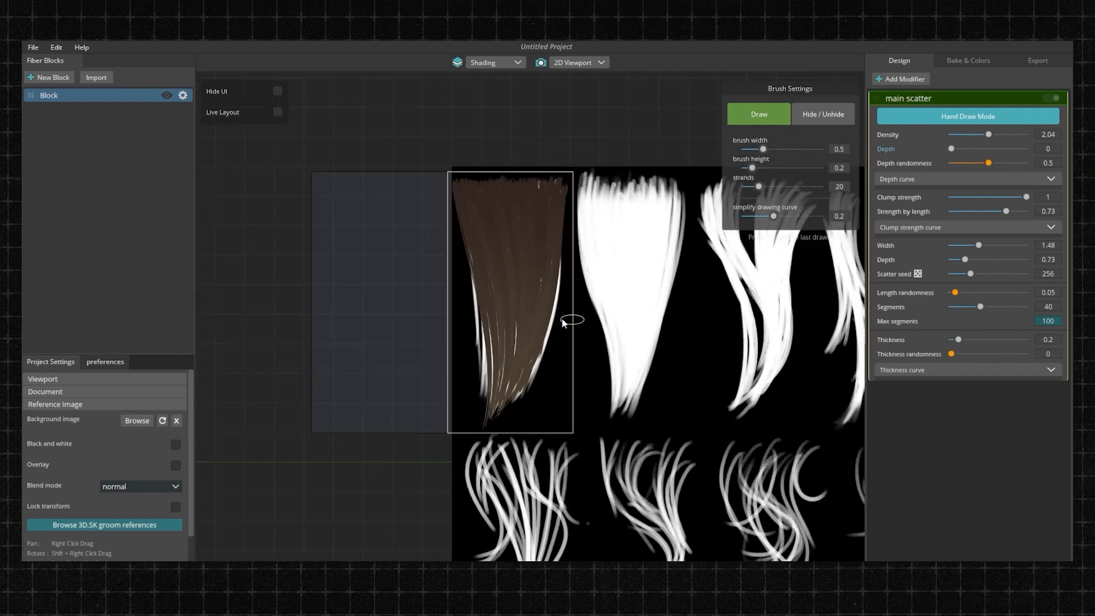
# Step: Preview the hair clump in the Root / Tip, Strand ID, Alpha and Normal display modes
pyautogui.click(509, 63)
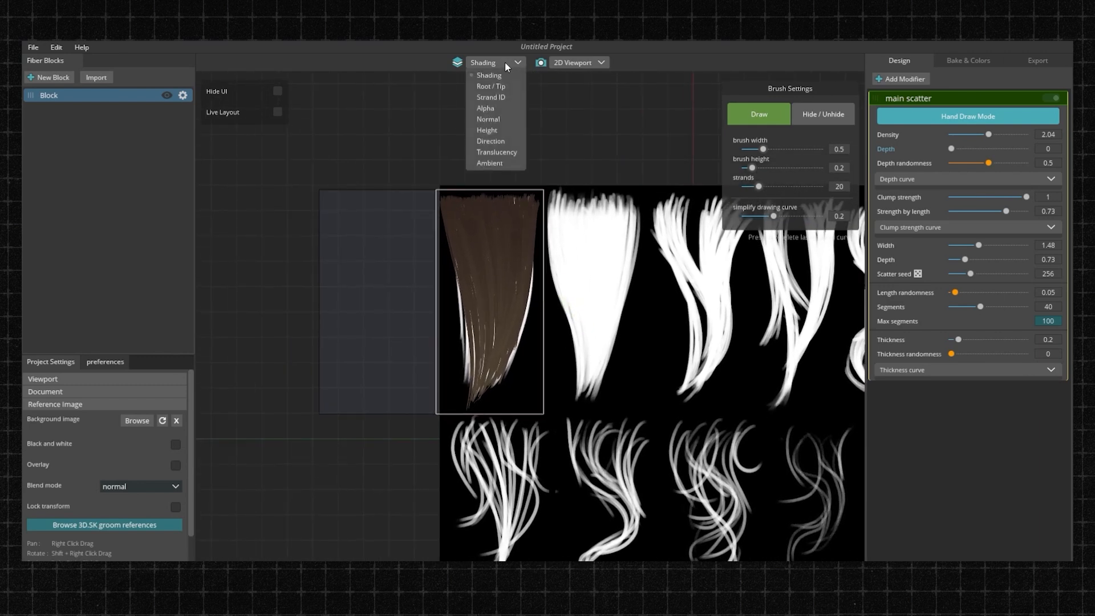
pyautogui.click(504, 60)
pyautogui.click(504, 60)
pyautogui.click(496, 86)
pyautogui.click(492, 68)
pyautogui.click(491, 97)
pyautogui.click(488, 62)
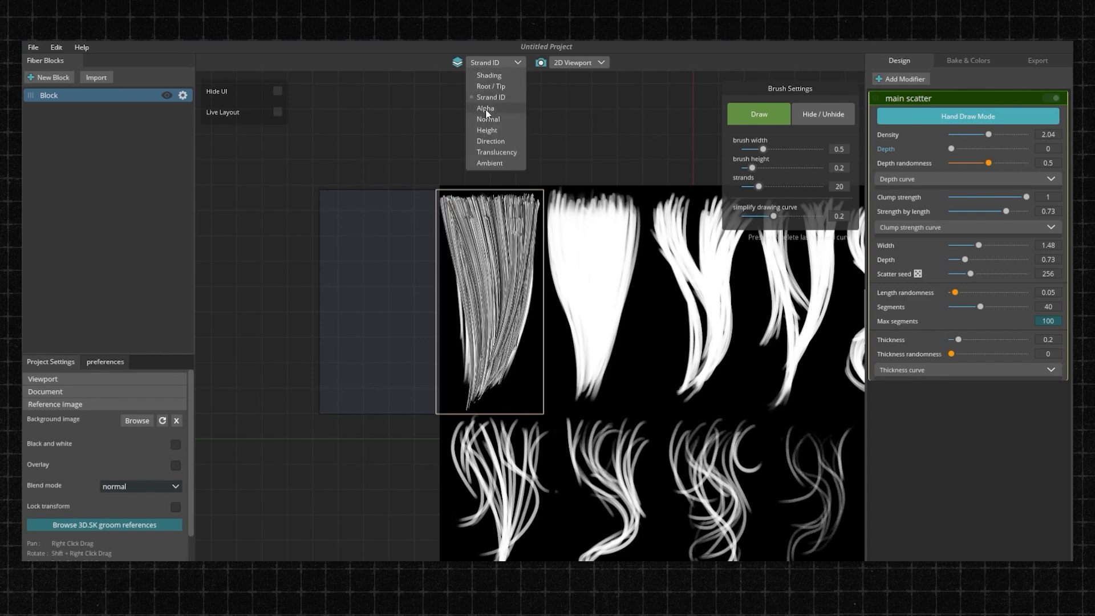
pyautogui.click(486, 109)
pyautogui.click(488, 62)
pyautogui.click(488, 118)
# Step: Preview the hair clump in the Height, Direction, Translucency and Ambient display modes
pyautogui.click(501, 62)
pyautogui.click(496, 80)
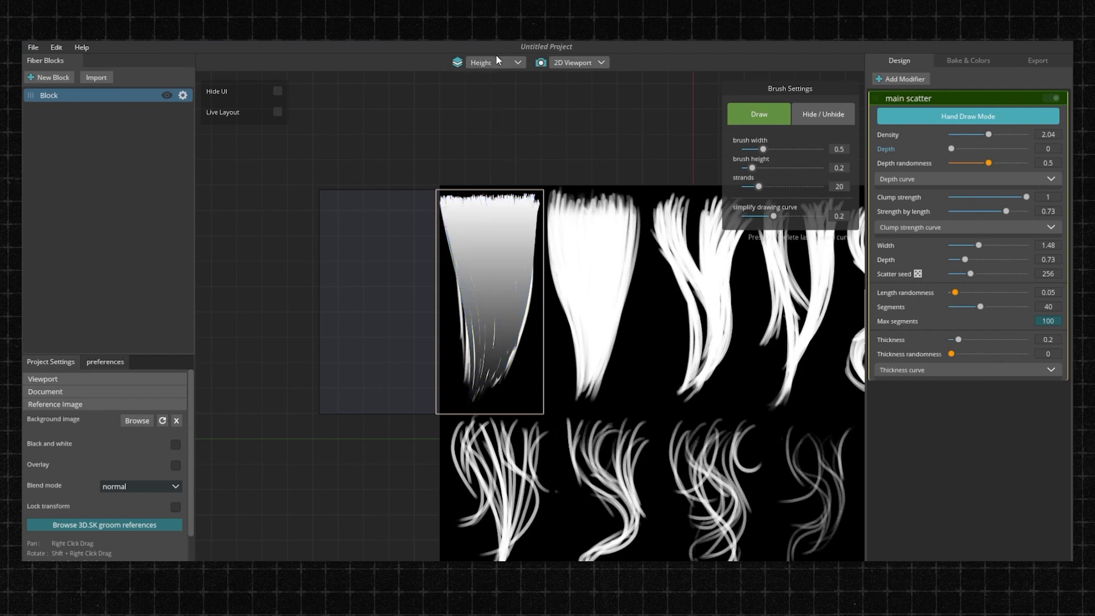
pyautogui.click(496, 62)
pyautogui.click(490, 141)
pyautogui.click(504, 65)
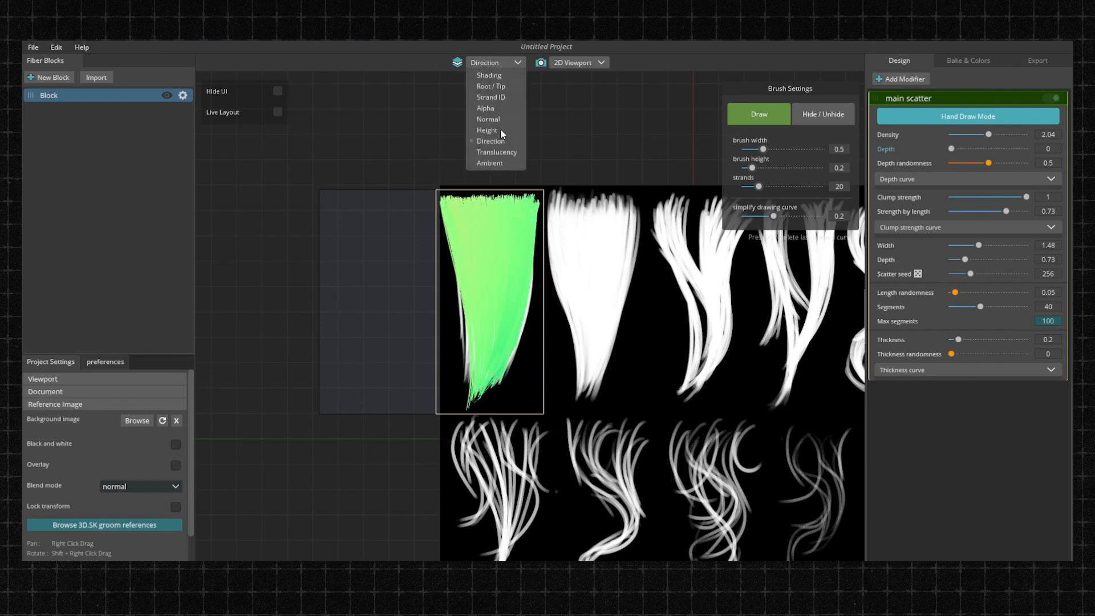
pyautogui.click(497, 152)
pyautogui.click(498, 66)
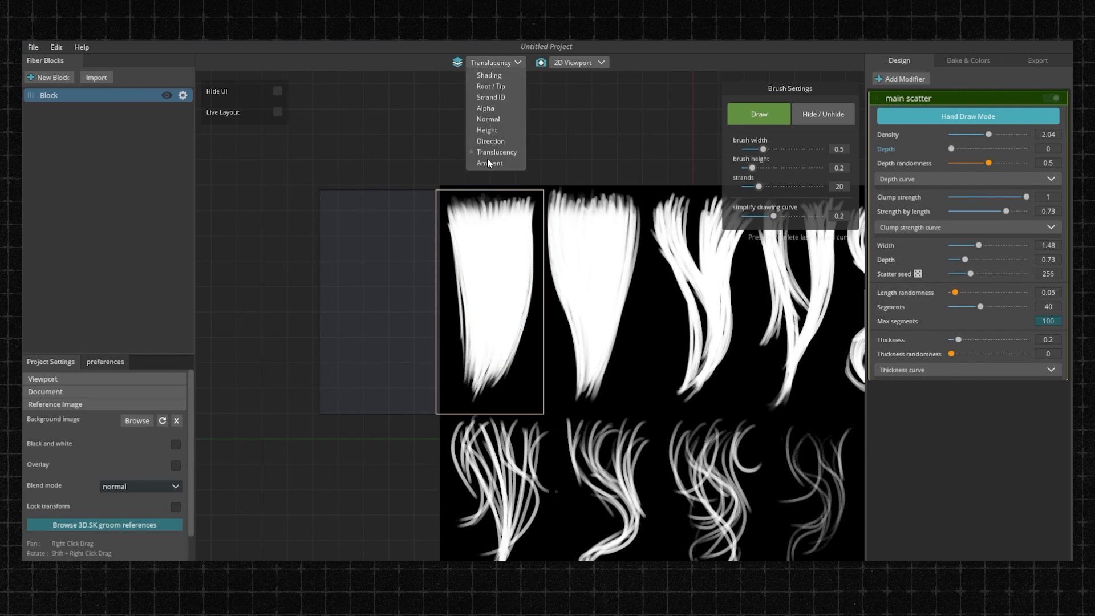
pyautogui.click(489, 164)
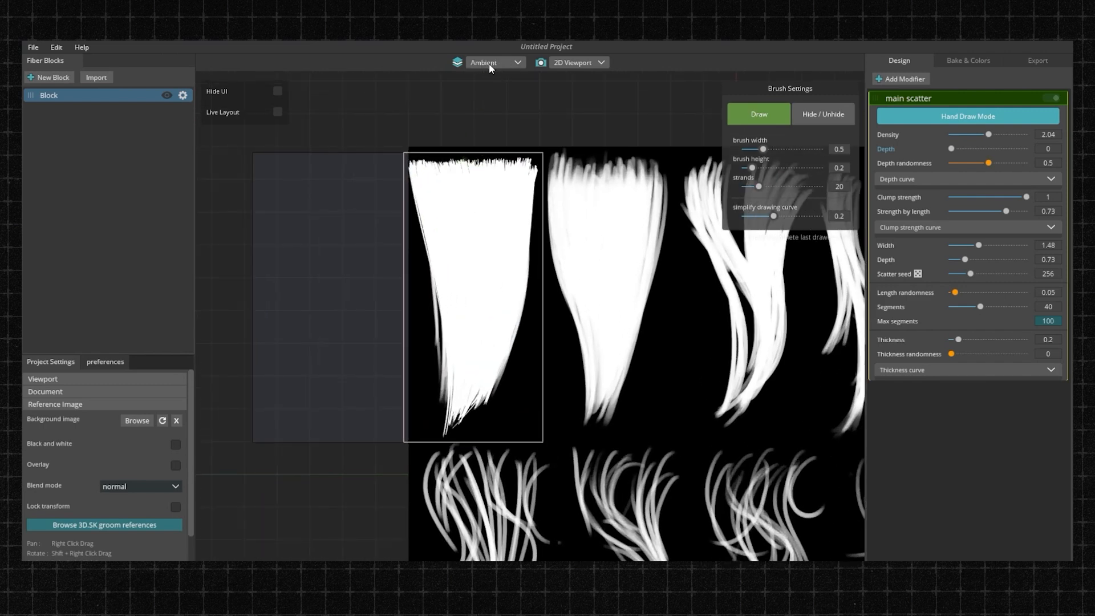
# Step: Return the display mode to Shading
pyautogui.click(490, 64)
pyautogui.click(477, 78)
pyautogui.moveTo(556, 219)
pyautogui.mouseDown(button='middle')
pyautogui.moveTo(533, 204)
pyautogui.moveTo(549, 225)
pyautogui.moveTo(543, 215)
pyautogui.mouseUp(button='middle')
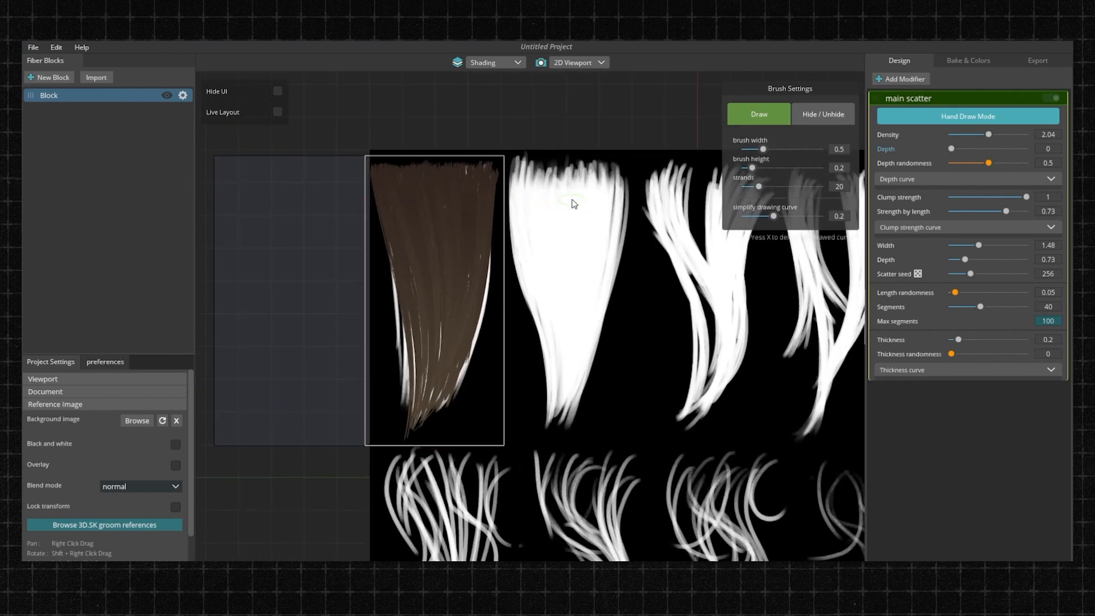
# Step: Hand-draw hair strokes over the second clump of the reference image, following its taper from the wide root to the narrow tip
pyautogui.scroll(1, 574, 204)
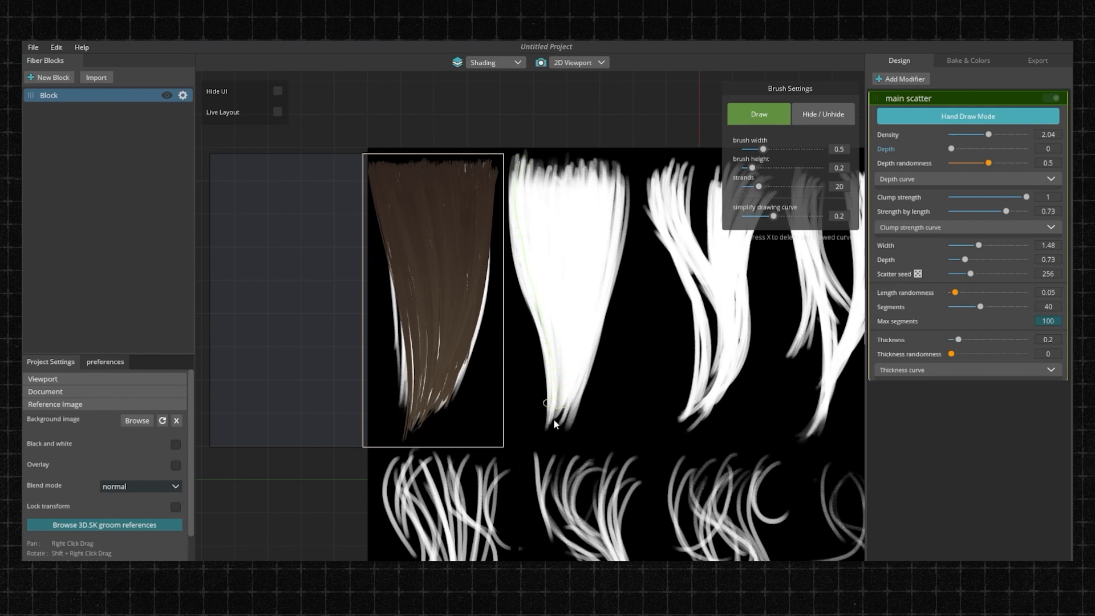
pyautogui.moveTo(554, 420); pyautogui.dragTo(555, 433)
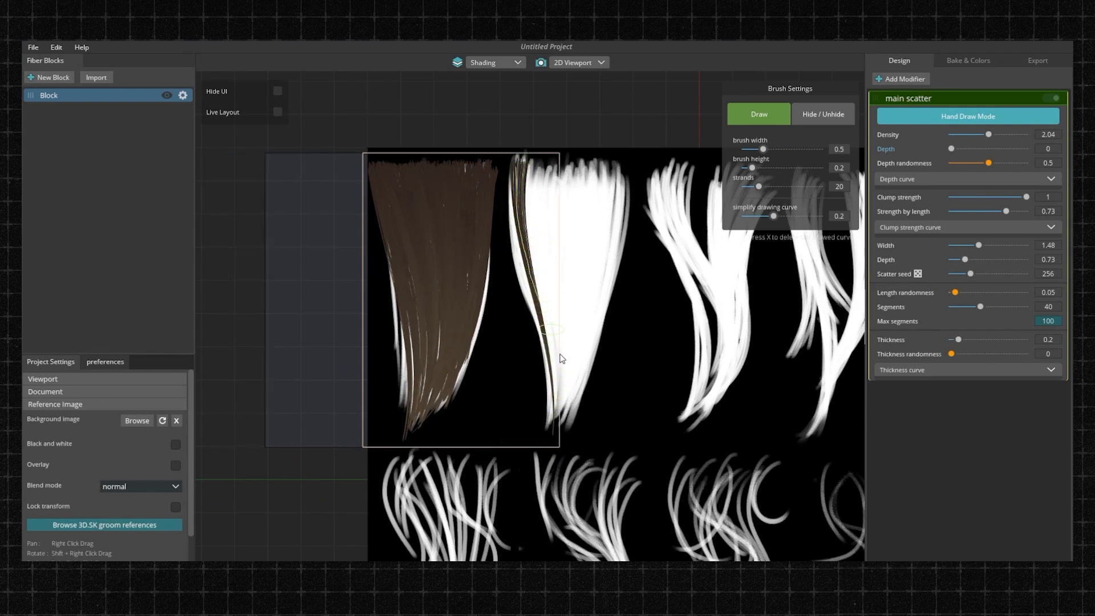
pyautogui.moveTo(559, 354); pyautogui.dragTo(569, 422)
pyautogui.moveTo(566, 374); pyautogui.dragTo(565, 428)
pyautogui.moveTo(551, 167)
pyautogui.mouseDown()
pyautogui.moveTo(565, 422)
pyautogui.moveTo(569, 402)
pyautogui.mouseUp()
pyautogui.moveTo(599, 167); pyautogui.dragTo(572, 416)
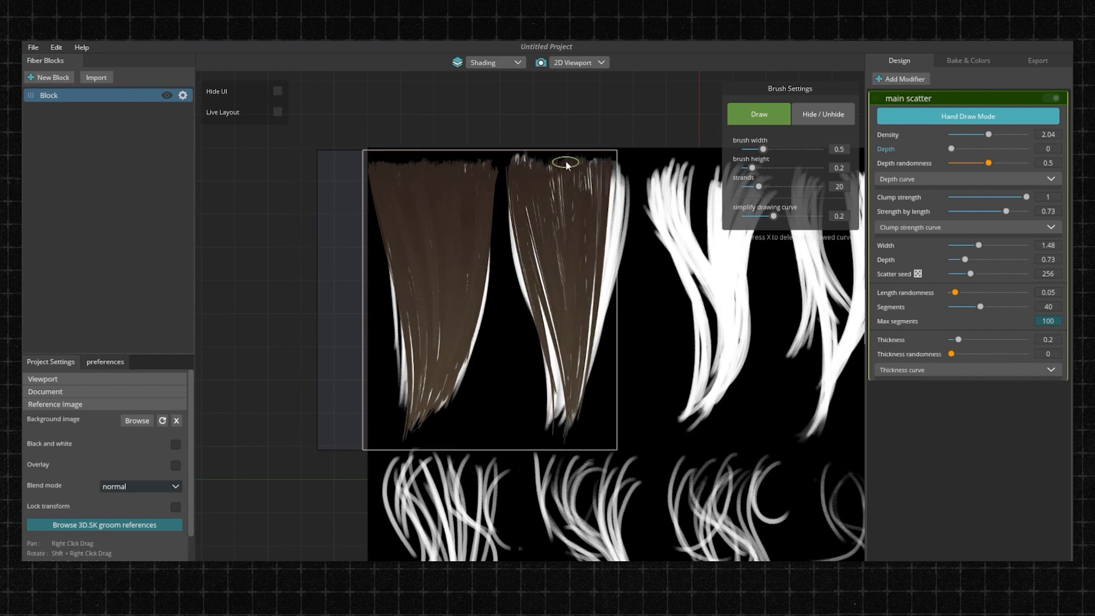
pyautogui.moveTo(603, 185)
pyautogui.mouseDown()
pyautogui.moveTo(602, 300)
pyautogui.moveTo(575, 408)
pyautogui.mouseUp()
# Step: Hand-draw hair strokes along both branches of the third reference clump down to their shared tip
pyautogui.scroll(-1, 669, 301)
pyautogui.moveTo(669, 301); pyautogui.dragTo(513, 308, button='right')
pyautogui.scroll(1, 537, 285)
pyautogui.moveTo(504, 169)
pyautogui.mouseDown()
pyautogui.moveTo(534, 437)
pyautogui.moveTo(539, 398)
pyautogui.moveTo(532, 435)
pyautogui.mouseUp()
pyautogui.moveTo(574, 171)
pyautogui.mouseDown()
pyautogui.moveTo(572, 360)
pyautogui.moveTo(542, 421)
pyautogui.mouseUp()
pyautogui.moveTo(598, 185)
pyautogui.mouseDown()
pyautogui.moveTo(591, 285)
pyautogui.moveTo(530, 444)
pyautogui.mouseUp()
pyautogui.moveTo(559, 174)
pyautogui.mouseDown()
pyautogui.moveTo(571, 376)
pyautogui.moveTo(527, 430)
pyautogui.mouseUp()
pyautogui.scroll(2, 558, 297)
pyautogui.moveTo(763, 149); pyautogui.dragTo(756, 149)
pyautogui.scroll(-1, 547, 257)
pyautogui.click(49, 77)
pyautogui.moveTo(511, 377); pyautogui.dragTo(536, 179)
pyautogui.moveTo(988, 134); pyautogui.dragTo(954, 146)
pyautogui.click(969, 116)
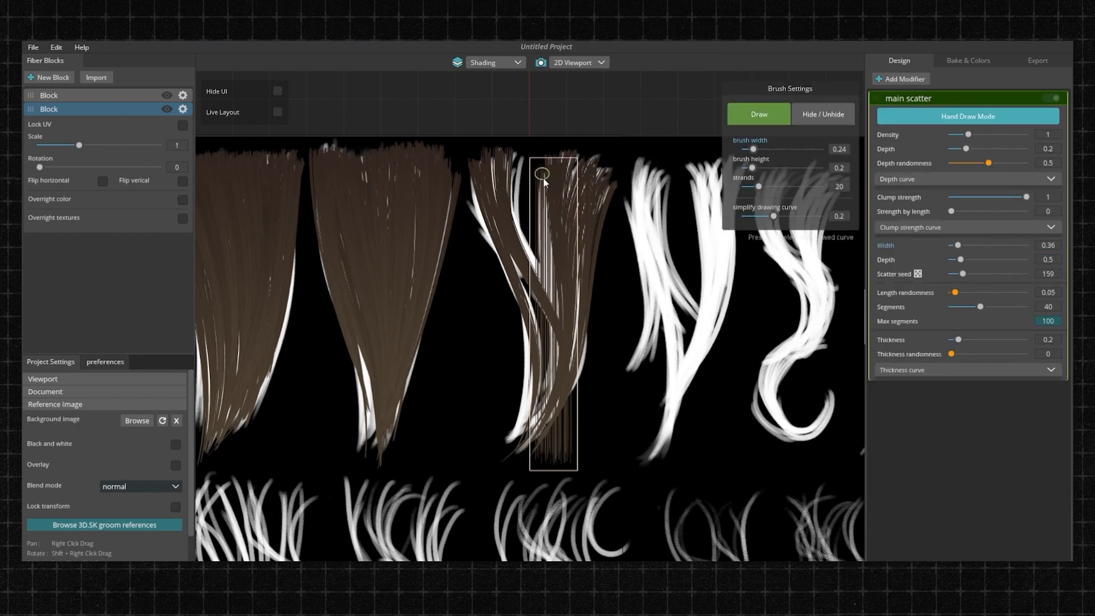
pyautogui.press('Delete')
# Step: Hand-draw strokes along the branches of the fourth reference clump in the original block, using a brush width of 0.44
pyautogui.click(533, 340)
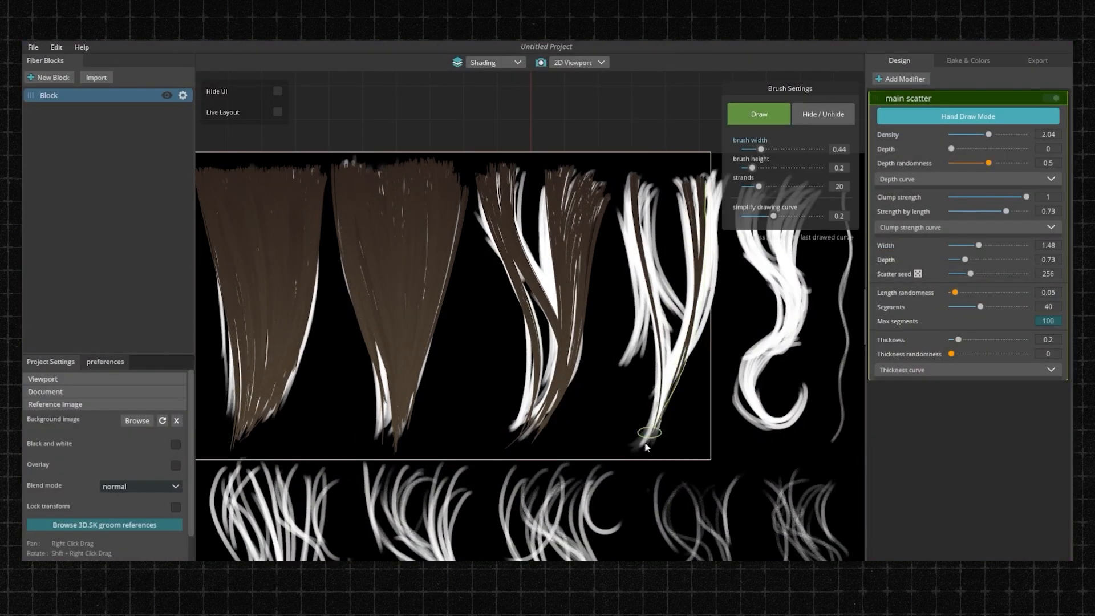
pyautogui.moveTo(694, 343); pyautogui.dragTo(653, 439)
pyautogui.scroll(-1, 707, 319)
pyautogui.moveTo(687, 191); pyautogui.dragTo(651, 422)
pyautogui.moveTo(692, 237); pyautogui.dragTo(680, 350)
pyautogui.moveTo(635, 194); pyautogui.dragTo(651, 394)
pyautogui.moveTo(616, 237); pyautogui.dragTo(625, 371)
# Step: Hand-draw hair strokes down the fifth reference clump, following its curl at the tip
pyautogui.scroll(2, 729, 240)
pyautogui.moveTo(730, 240); pyautogui.dragTo(565, 243, button='right')
pyautogui.moveTo(572, 197)
pyautogui.mouseDown()
pyautogui.moveTo(629, 418)
pyautogui.moveTo(605, 437)
pyautogui.mouseUp()
pyautogui.moveTo(611, 197)
pyautogui.mouseDown()
pyautogui.moveTo(582, 430)
pyautogui.moveTo(588, 419)
pyautogui.mouseUp()
pyautogui.scroll(-3, 237, 264)
pyautogui.moveTo(267, 285); pyautogui.dragTo(530, 276, button='right')
pyautogui.scroll(1, 548, 277)
pyautogui.moveTo(596, 278); pyautogui.dragTo(523, 287, button='right')
pyautogui.scroll(3, 526, 288)
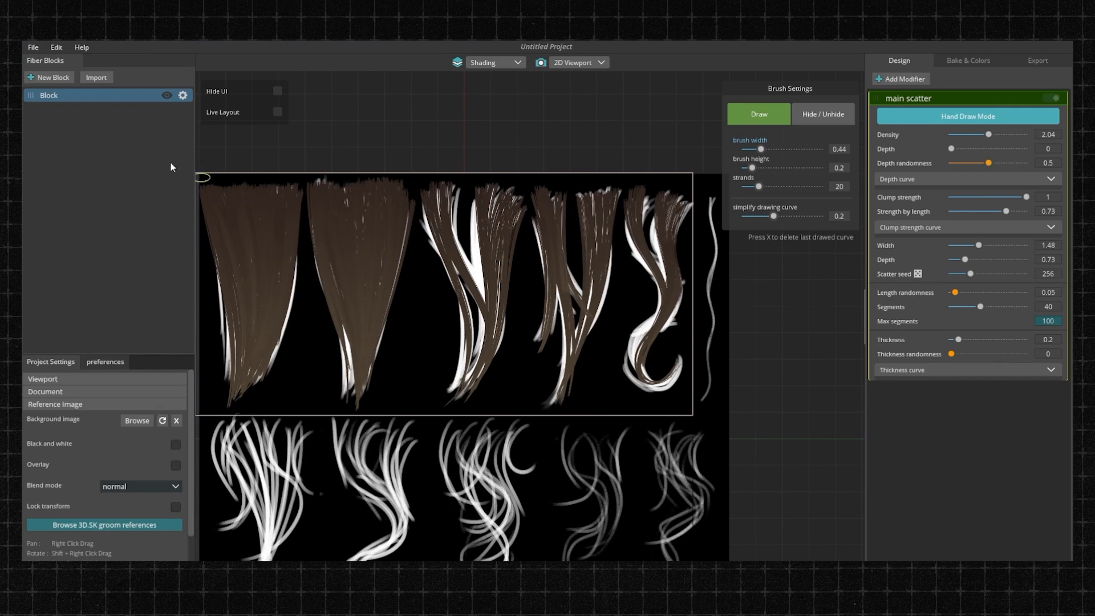
# Step: Add a new block and place it on the empty area beside the last reference strand
pyautogui.click(53, 77)
pyautogui.scroll(-1, 471, 331)
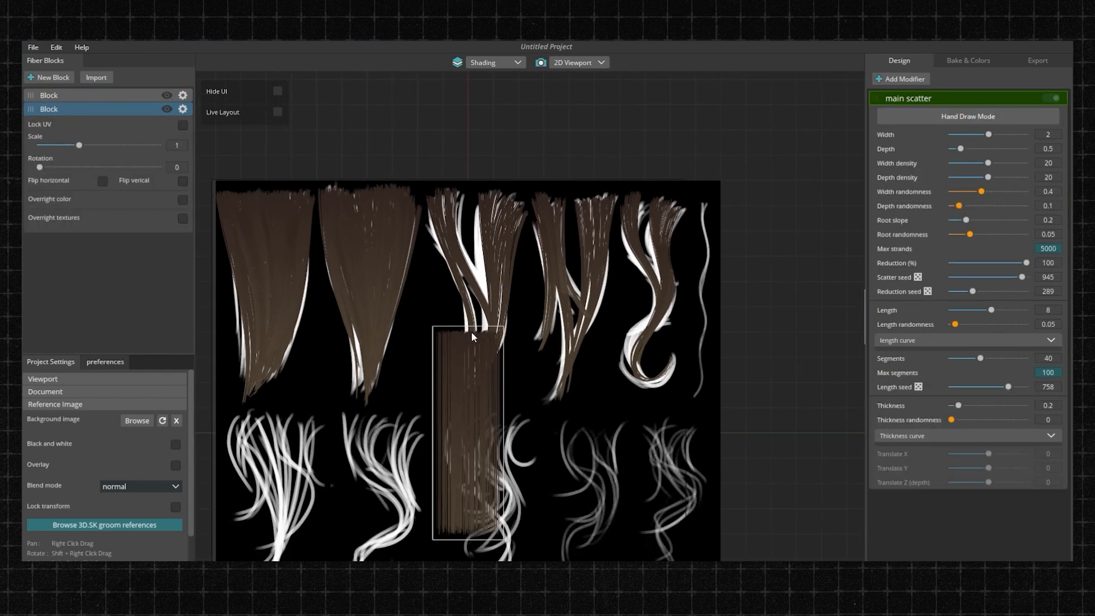
pyautogui.moveTo(483, 385); pyautogui.dragTo(764, 271)
pyautogui.scroll(5, 764, 271)
pyautogui.moveTo(850, 302); pyautogui.dragTo(827, 339, button='right')
pyautogui.scroll(-3, 733, 274)
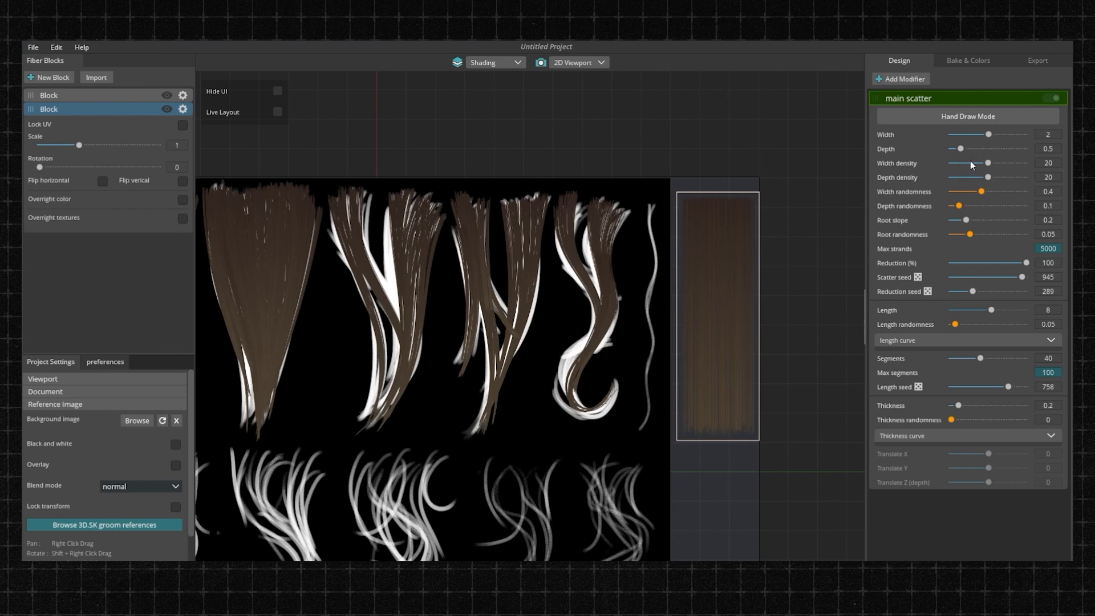
pyautogui.scroll(1, 642, 255)
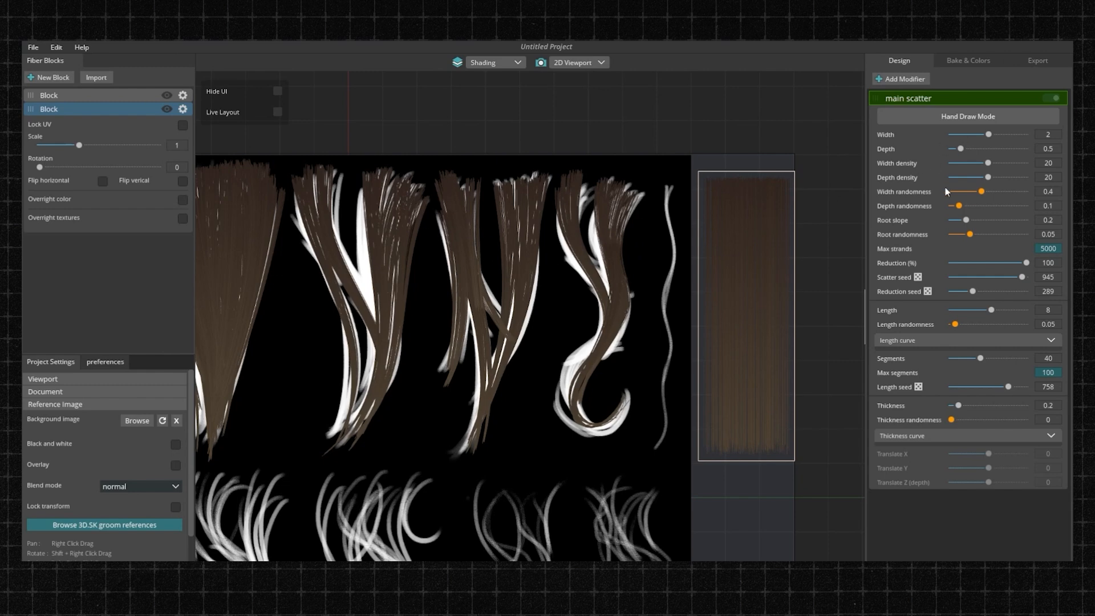
# Step: Set the new block's Width density to 3, Depth density to 18 and Width to 1.03
pyautogui.moveTo(989, 163)
pyautogui.mouseDown()
pyautogui.moveTo(950, 166)
pyautogui.moveTo(983, 175)
pyautogui.mouseUp()
pyautogui.click(971, 136)
pyautogui.click(971, 136)
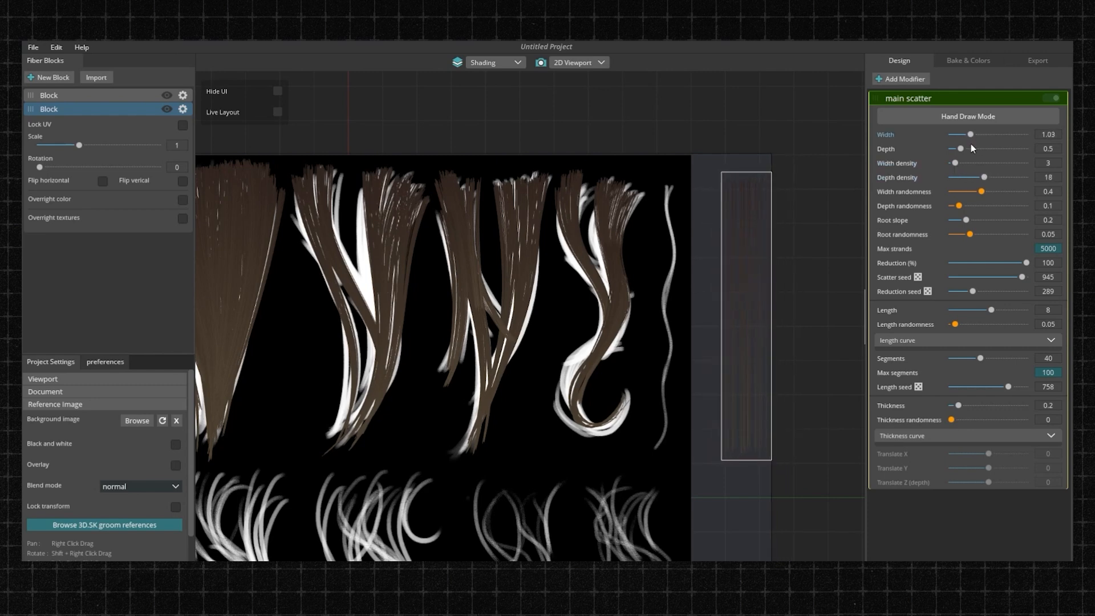
pyautogui.scroll(1, 756, 233)
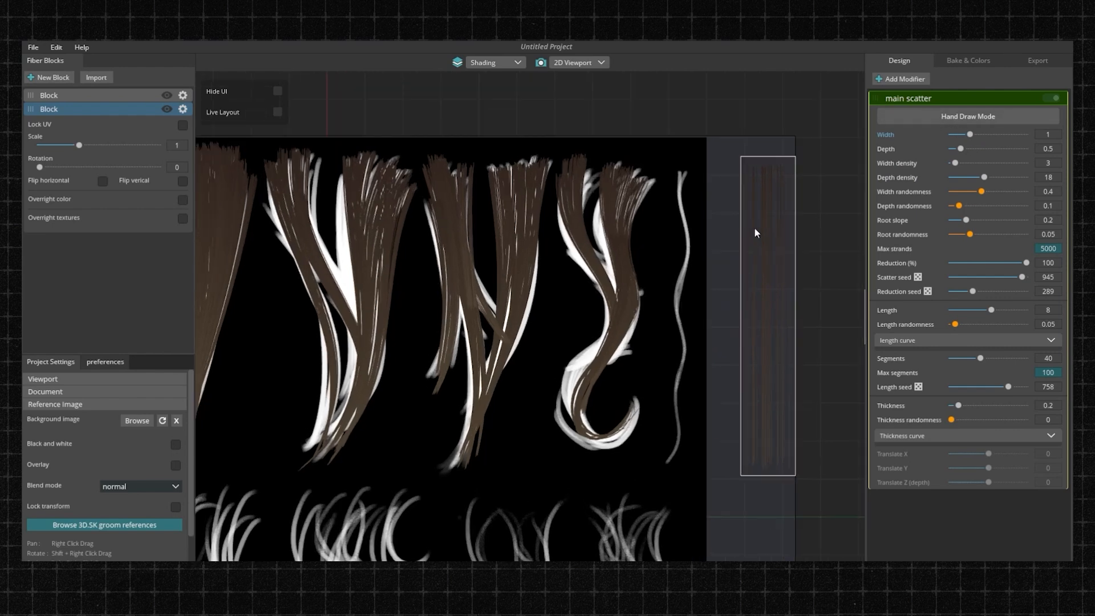
# Step: Enable hand drawing for the second block and draw strokes down the curled fifth clump
pyautogui.click(953, 121)
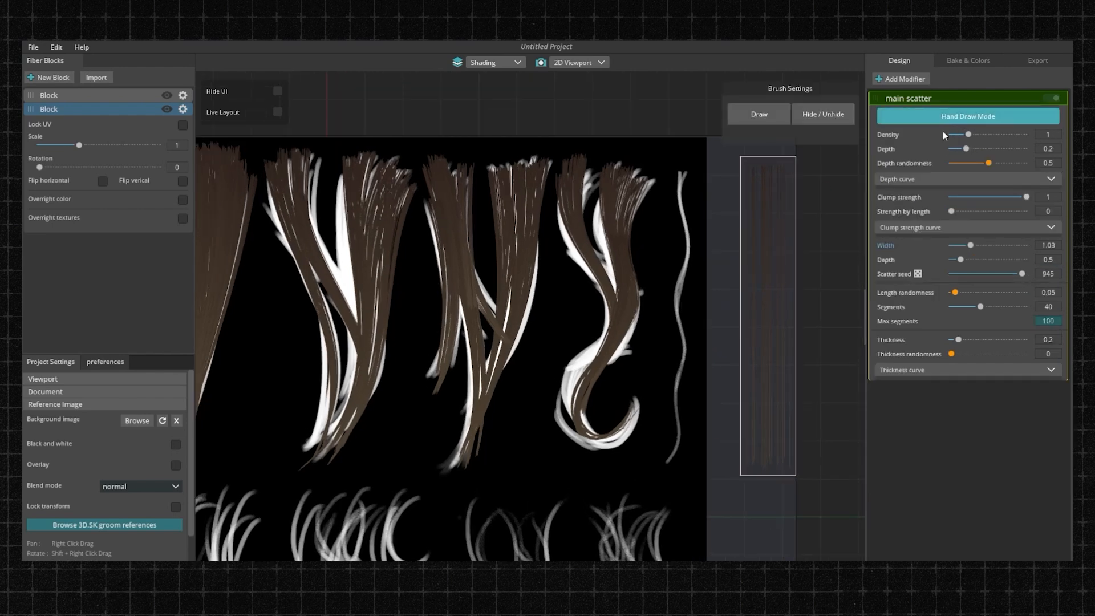
pyautogui.click(763, 114)
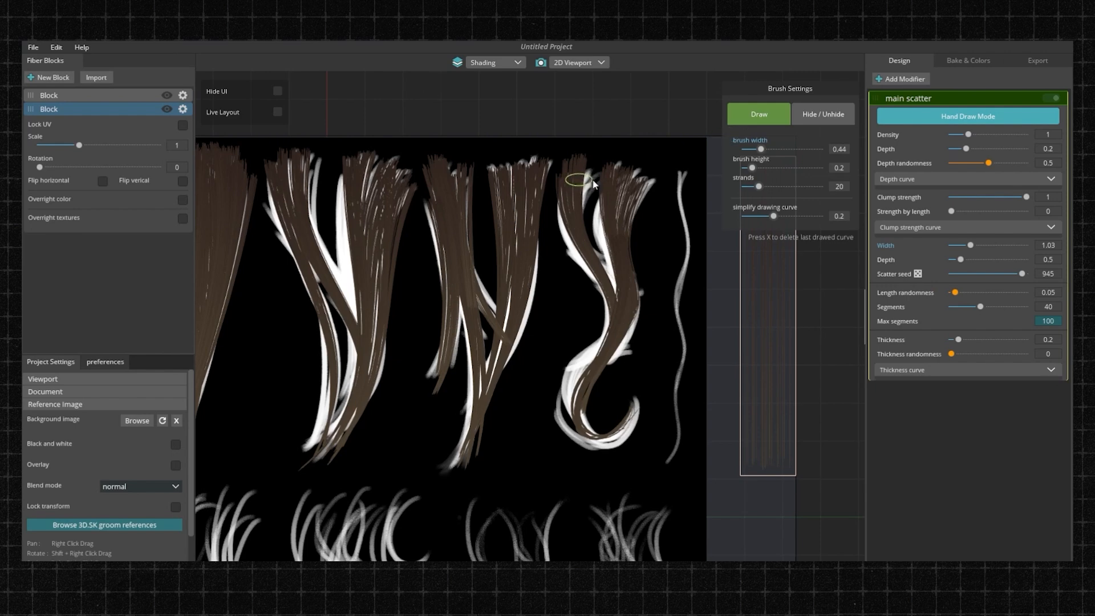
pyautogui.moveTo(616, 170)
pyautogui.mouseDown()
pyautogui.moveTo(617, 338)
pyautogui.moveTo(590, 374)
pyautogui.mouseUp()
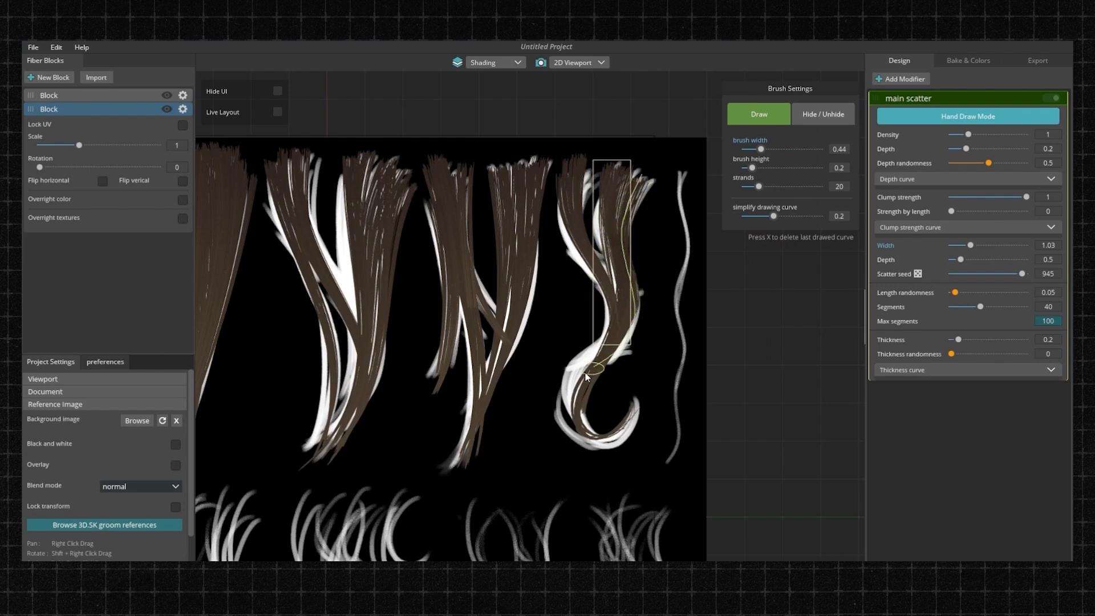
pyautogui.moveTo(568, 428); pyautogui.dragTo(575, 433)
pyautogui.moveTo(601, 177)
pyautogui.mouseDown()
pyautogui.moveTo(598, 242)
pyautogui.moveTo(616, 330)
pyautogui.mouseUp()
pyautogui.moveTo(577, 392); pyautogui.dragTo(573, 434)
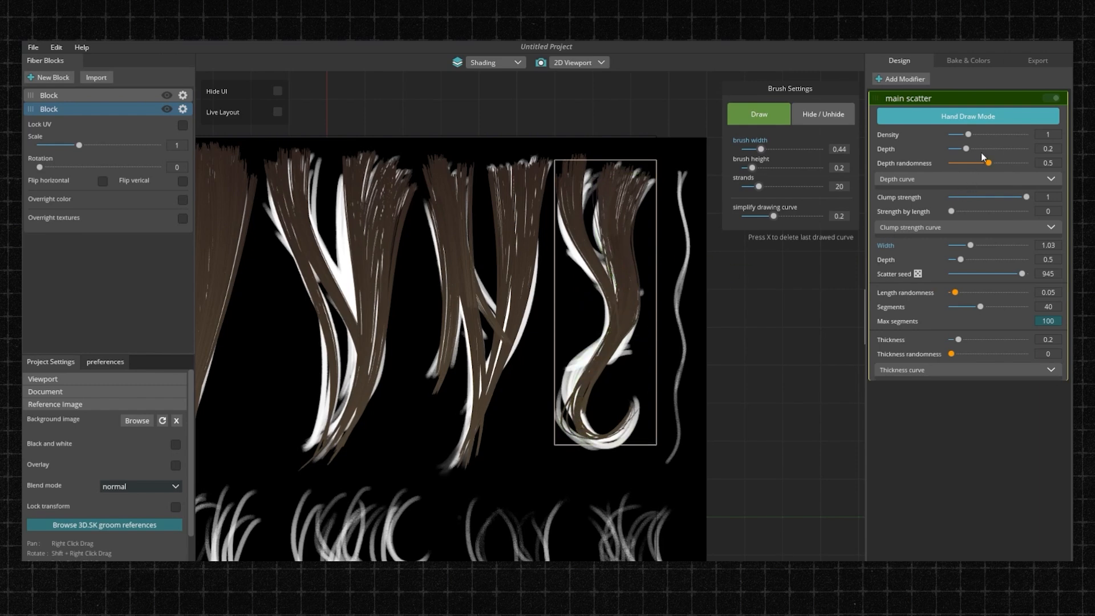
# Step: Set Depth below Density to 0.26, Clump strength to 0.35 and Strength by length to 0.08, and fill out the curled clump with more strokes
pyautogui.moveTo(967, 150); pyautogui.dragTo(987, 148)
pyautogui.moveTo(959, 210); pyautogui.dragTo(977, 204)
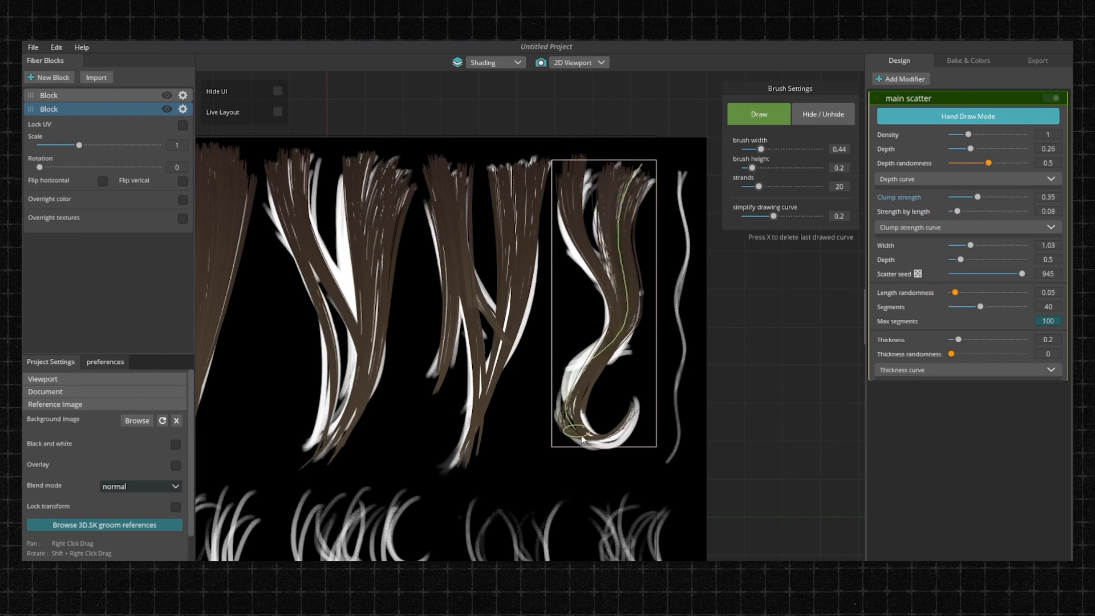
pyautogui.moveTo(629, 417); pyautogui.dragTo(635, 397)
pyautogui.moveTo(562, 164); pyautogui.dragTo(583, 403)
pyautogui.moveTo(649, 196); pyautogui.dragTo(605, 368)
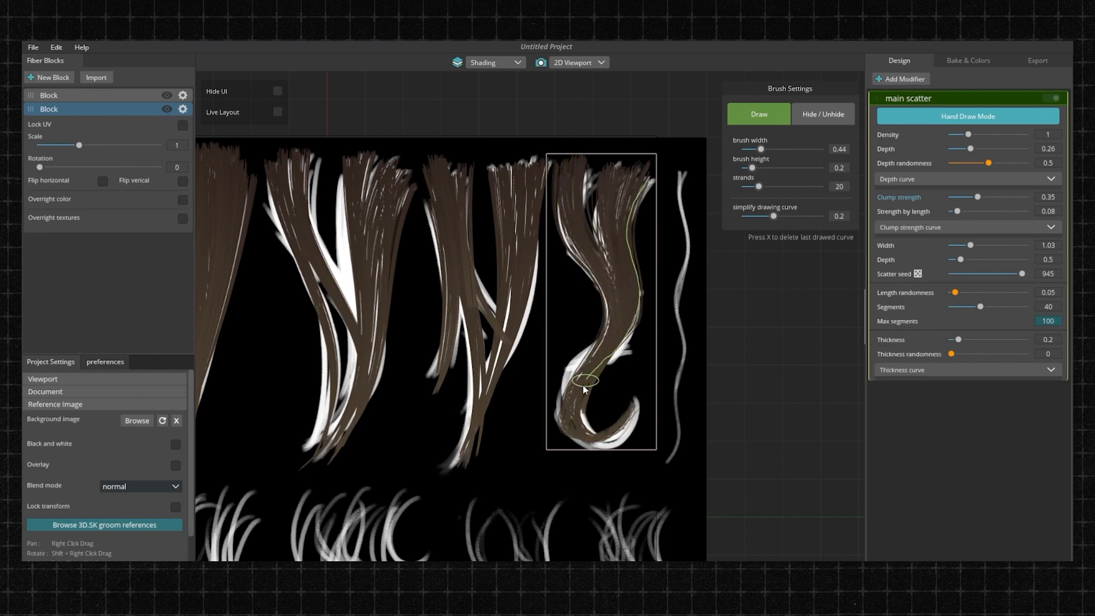
pyautogui.moveTo(606, 368); pyautogui.dragTo(584, 404)
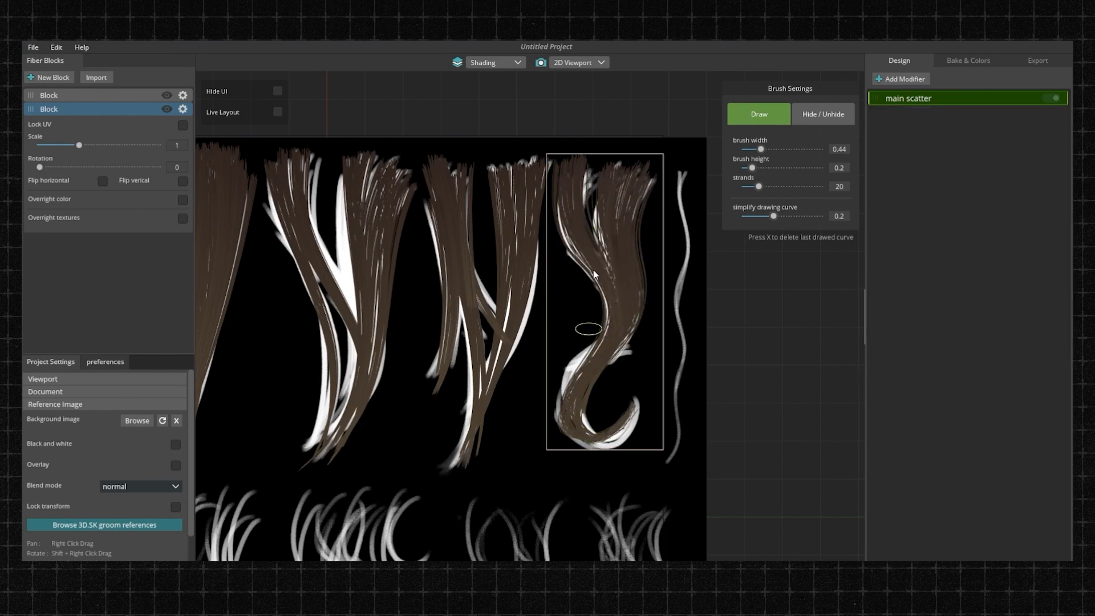
pyautogui.moveTo(597, 166); pyautogui.dragTo(638, 407)
pyautogui.scroll(4, 548, 228)
pyautogui.scroll(-6, 538, 127)
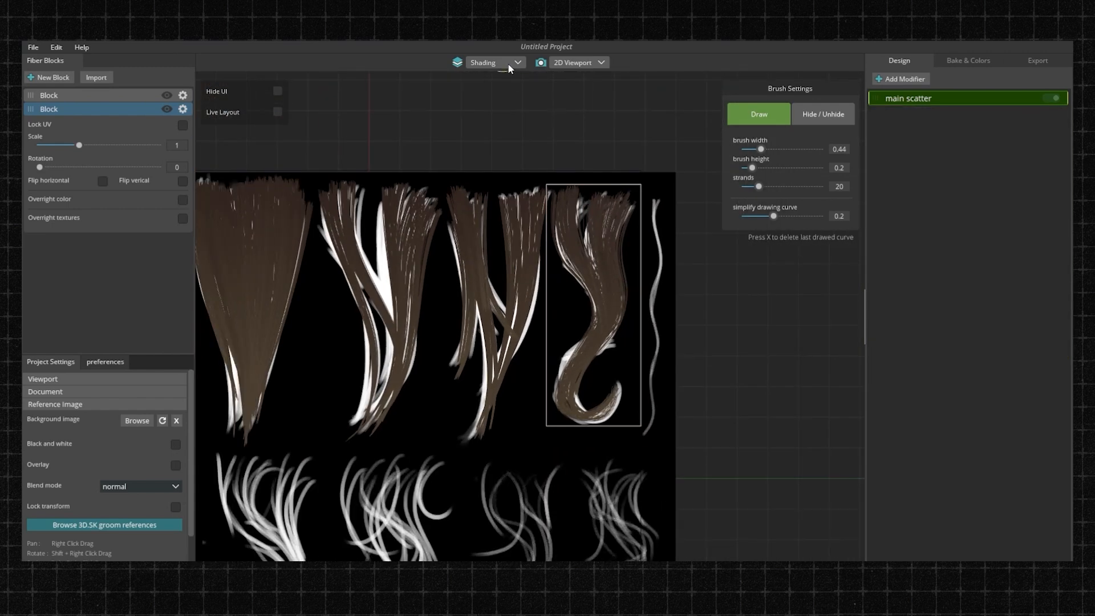
pyautogui.click(579, 62)
pyautogui.click(576, 89)
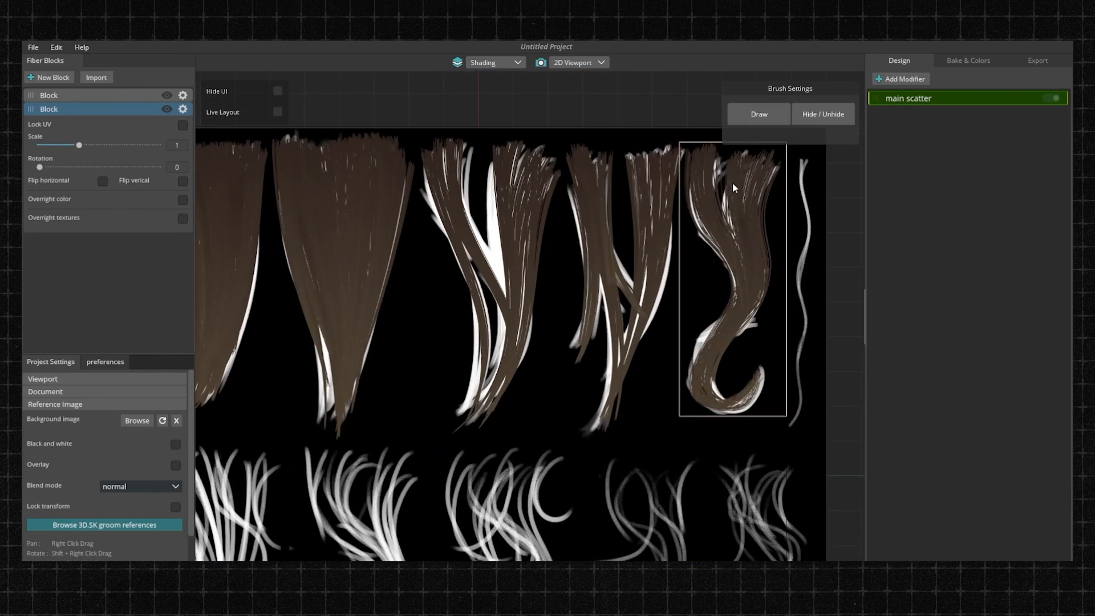
# Step: Draw second-block hair strokes along both branches of the third clump
pyautogui.moveTo(485, 175); pyautogui.dragTo(506, 373)
pyautogui.moveTo(521, 152)
pyautogui.mouseDown()
pyautogui.moveTo(518, 361)
pyautogui.moveTo(498, 402)
pyautogui.mouseUp()
pyautogui.moveTo(550, 177); pyautogui.dragTo(503, 402)
pyautogui.moveTo(433, 166); pyautogui.dragTo(487, 388)
pyautogui.moveTo(465, 151)
pyautogui.mouseDown()
pyautogui.moveTo(504, 399)
pyautogui.moveTo(493, 409)
pyautogui.mouseUp()
# Step: Try the Hide / Unhide brush on the strands of the curled clump
pyautogui.click(814, 119)
pyautogui.moveTo(780, 245); pyautogui.dragTo(770, 274)
pyautogui.click(765, 170)
# Step: Return to the Draw brush and add more strokes to cover the white gaps in the third clump
pyautogui.click(758, 115)
pyautogui.moveTo(504, 153); pyautogui.dragTo(484, 421)
pyautogui.moveTo(503, 177); pyautogui.dragTo(505, 357)
pyautogui.moveTo(431, 193); pyautogui.dragTo(495, 348)
pyautogui.moveTo(442, 215)
pyautogui.mouseDown()
pyautogui.moveTo(480, 359)
pyautogui.moveTo(470, 421)
pyautogui.mouseUp()
pyautogui.moveTo(463, 147); pyautogui.dragTo(522, 386)
pyautogui.moveTo(492, 171); pyautogui.dragTo(525, 388)
pyautogui.scroll(-1, 496, 286)
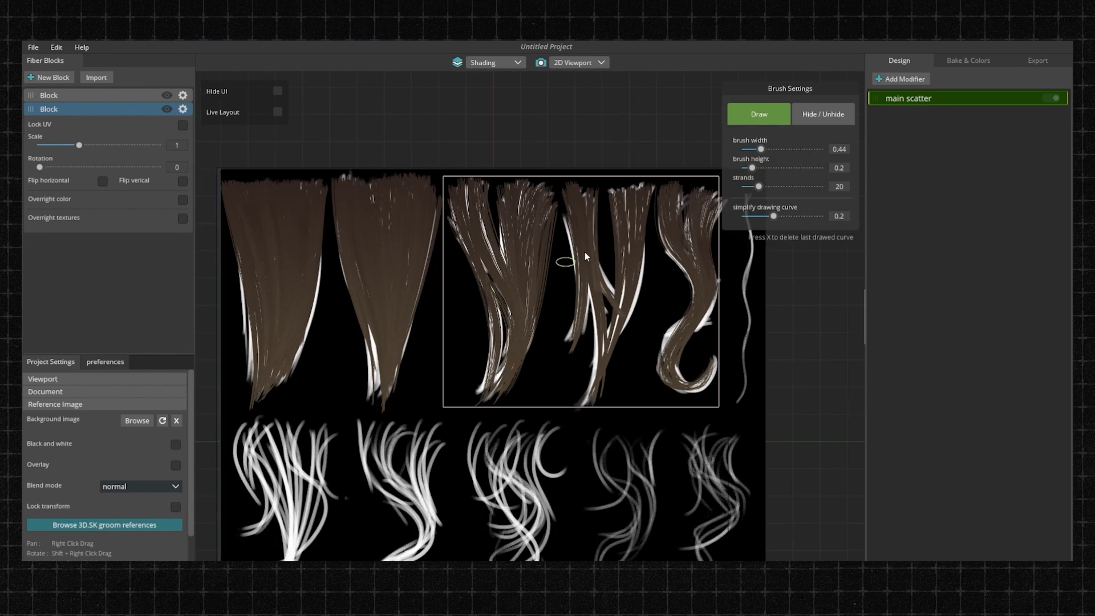
# Step: Draw additional second-block strokes along the branches of the fourth clump to cover its white gaps
pyautogui.scroll(1, 502, 279)
pyautogui.moveTo(592, 188); pyautogui.dragTo(595, 419)
pyautogui.moveTo(664, 162); pyautogui.dragTo(614, 388)
pyautogui.moveTo(643, 160)
pyautogui.mouseDown()
pyautogui.moveTo(645, 249)
pyautogui.moveTo(592, 423)
pyautogui.mouseUp()
pyautogui.moveTo(641, 181); pyautogui.dragTo(591, 428)
pyautogui.moveTo(585, 196); pyautogui.dragTo(591, 425)
# Step: Examine the layered third, fourth and curled clumps up close for remaining gaps
pyautogui.scroll(-2, 589, 399)
pyautogui.moveTo(596, 334)
pyautogui.mouseDown(button='right')
pyautogui.moveTo(572, 237)
pyautogui.moveTo(559, 308)
pyautogui.mouseUp(button='right')
pyautogui.scroll(-1, 557, 247)
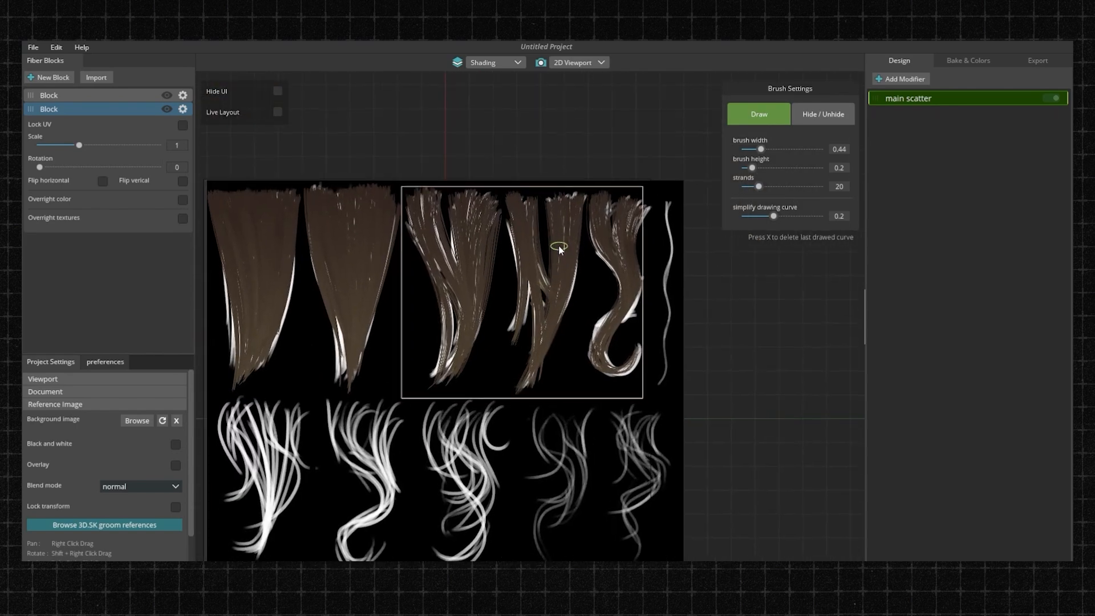
pyautogui.scroll(3, 562, 274)
pyautogui.moveTo(588, 261)
pyautogui.mouseDown(button='right')
pyautogui.moveTo(575, 264)
pyautogui.moveTo(595, 274)
pyautogui.moveTo(601, 250)
pyautogui.moveTo(597, 273)
pyautogui.mouseUp(button='right')
pyautogui.scroll(-1, 588, 259)
pyautogui.scroll(2, 610, 262)
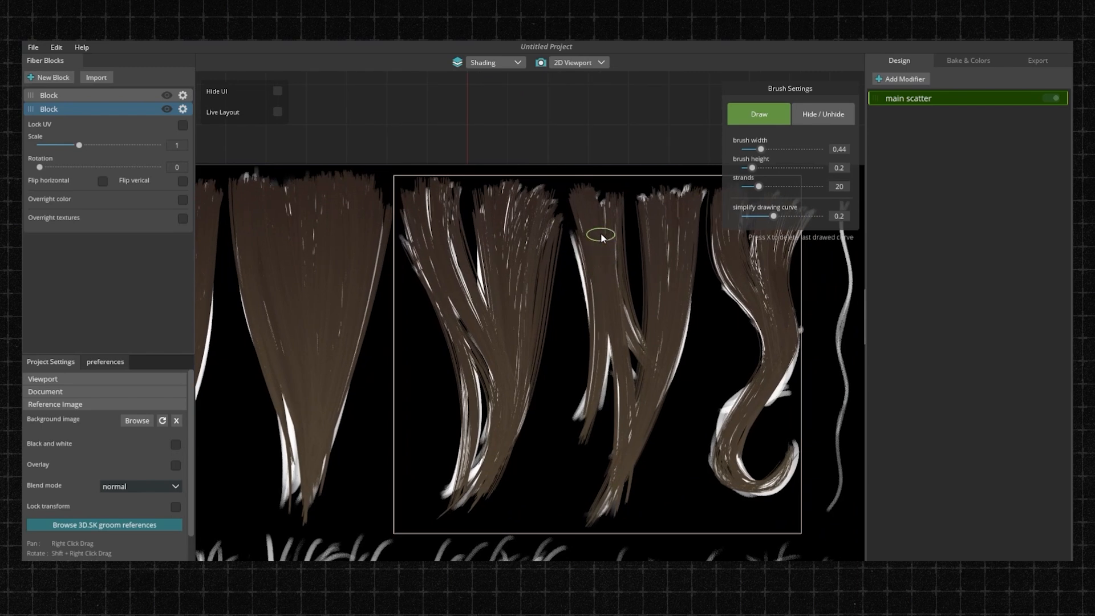
pyautogui.moveTo(596, 235); pyautogui.dragTo(616, 223, button='right')
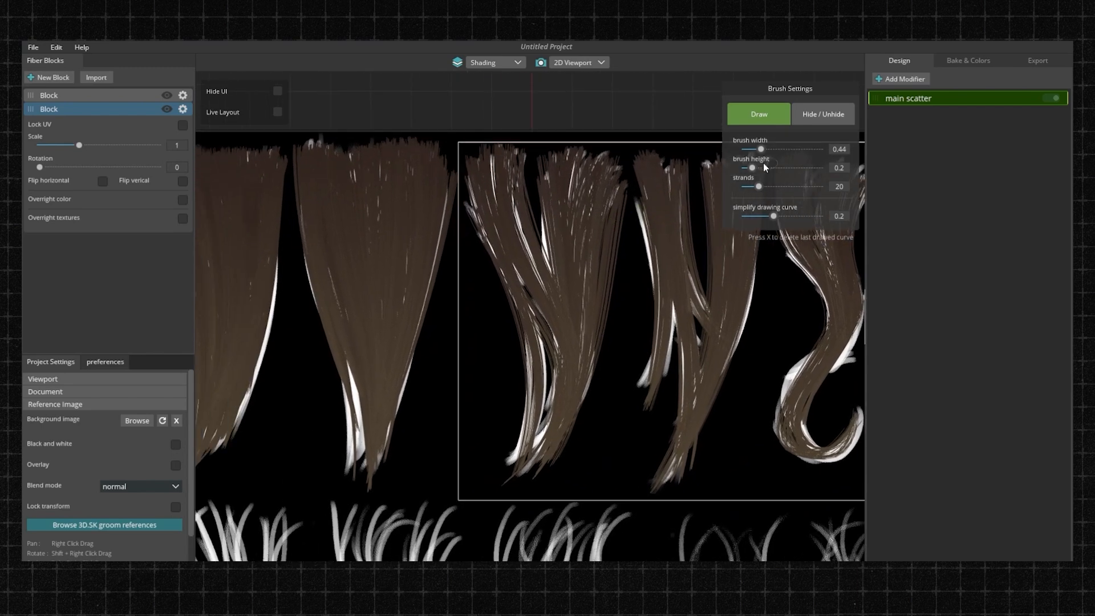
pyautogui.scroll(3, 548, 227)
pyautogui.moveTo(554, 231); pyautogui.dragTo(501, 215, button='right')
pyautogui.scroll(-1, 536, 204)
# Step: Add a third block and set its Width to 0.22, Depth to 0.01 and Width density to 5
pyautogui.click(51, 79)
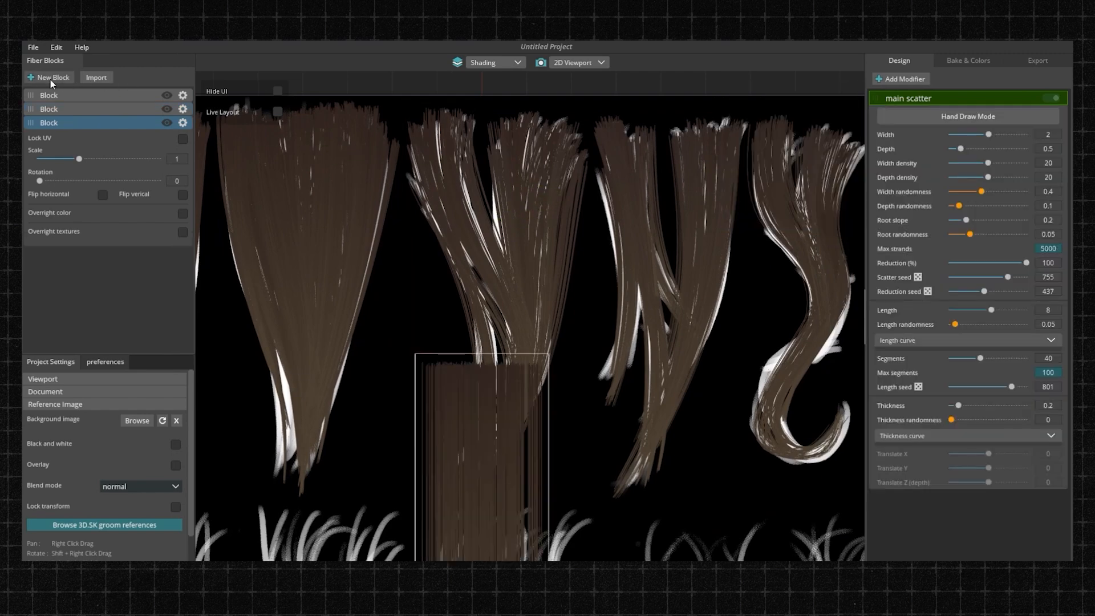
pyautogui.scroll(-2, 498, 370)
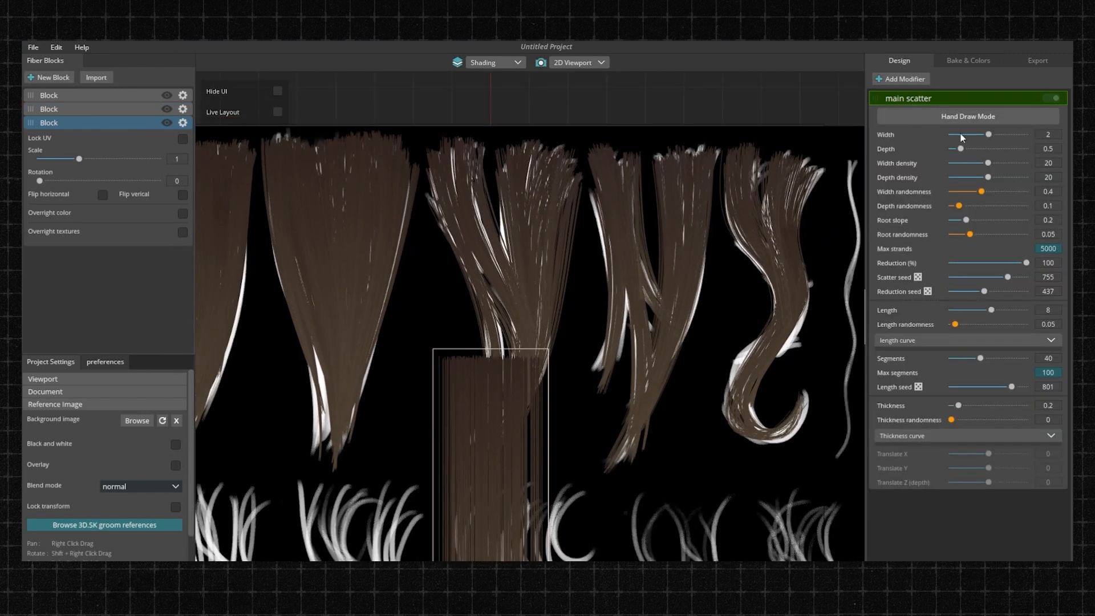
pyautogui.moveTo(962, 137); pyautogui.dragTo(953, 135)
pyautogui.moveTo(958, 147)
pyautogui.mouseDown()
pyautogui.moveTo(938, 153)
pyautogui.moveTo(961, 164)
pyautogui.mouseUp()
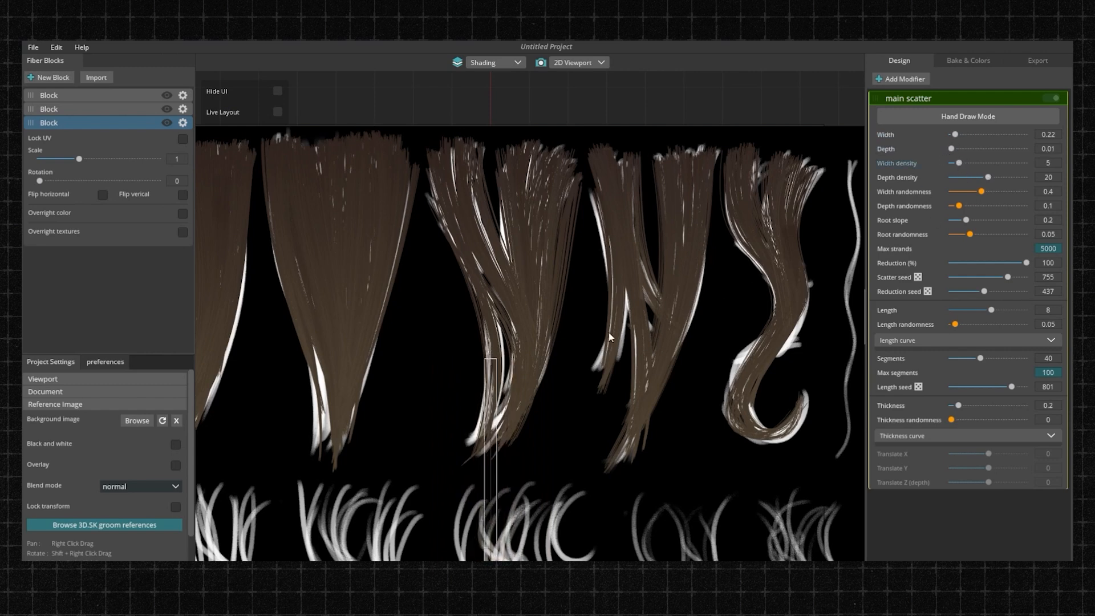
# Step: Move the third block into the empty space between the second and third clumps
pyautogui.moveTo(530, 478); pyautogui.dragTo(603, 298, button='right')
pyautogui.scroll(1, 570, 302)
pyautogui.moveTo(564, 302); pyautogui.dragTo(497, 233)
pyautogui.moveTo(482, 178); pyautogui.dragTo(529, 245, button='right')
pyautogui.scroll(2, 529, 248)
# Step: Thin the third block down by setting its Width to 0.01, Depth to 0.01 and Depth density to 1
pyautogui.moveTo(952, 134); pyautogui.dragTo(973, 148)
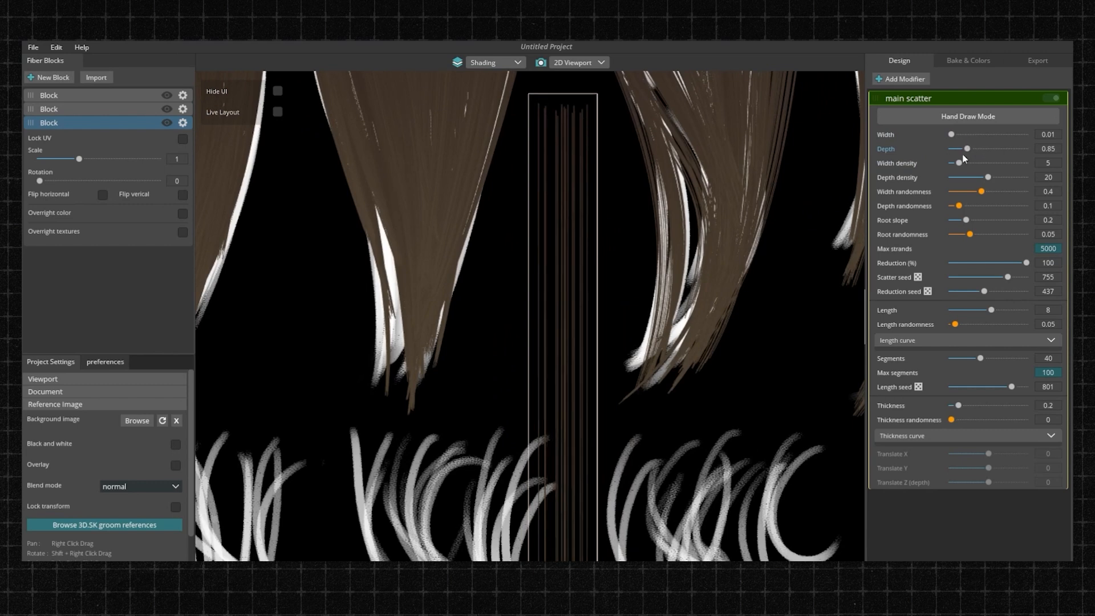
pyautogui.moveTo(951, 163)
pyautogui.mouseDown()
pyautogui.moveTo(969, 179)
pyautogui.moveTo(951, 181)
pyautogui.mouseUp()
pyautogui.moveTo(651, 114); pyautogui.dragTo(594, 333, button='right')
pyautogui.scroll(-1, 615, 229)
pyautogui.scroll(-1, 615, 230)
pyautogui.moveTo(610, 253); pyautogui.dragTo(623, 210, button='right')
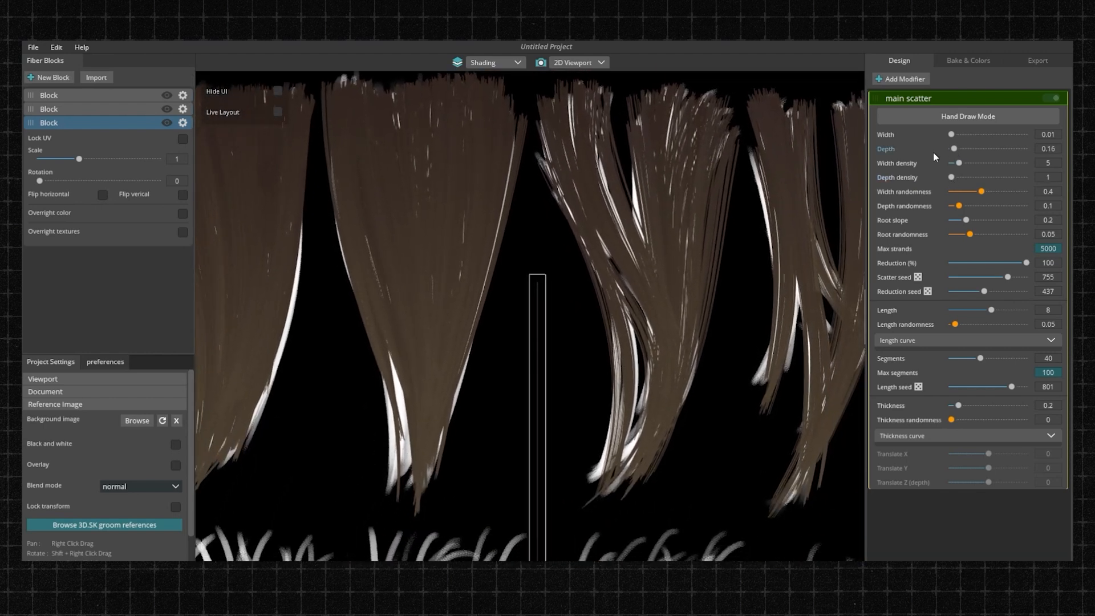
pyautogui.moveTo(957, 149); pyautogui.dragTo(947, 150)
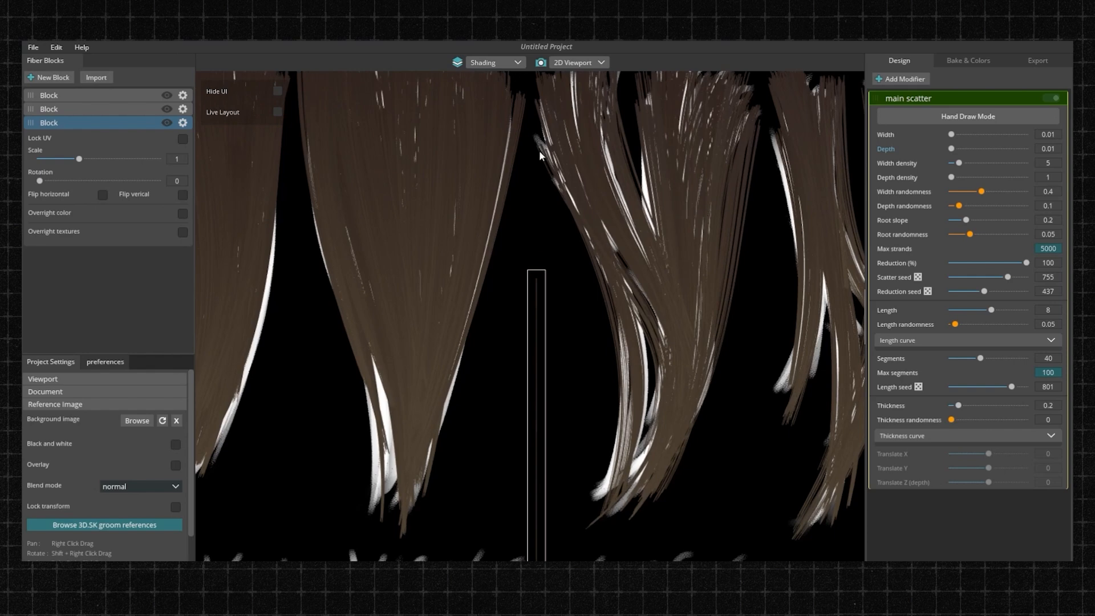
# Step: Hand-draw flyaway strands over the third clump with the third block, using Density 0.36, Depth 0.09 and Depth randomness 0
pyautogui.click(907, 116)
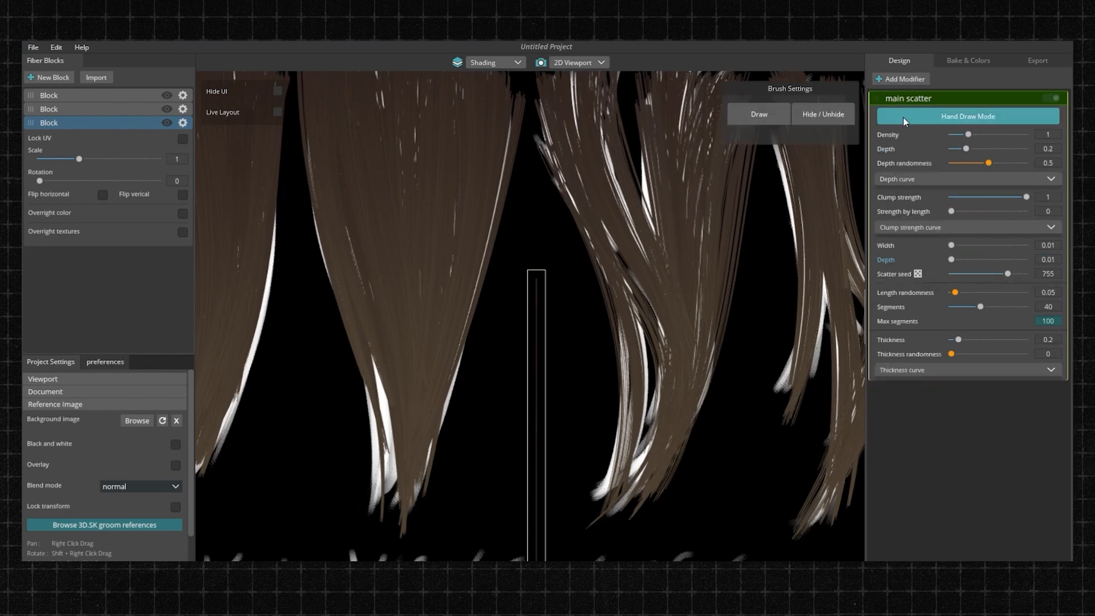
pyautogui.click(759, 114)
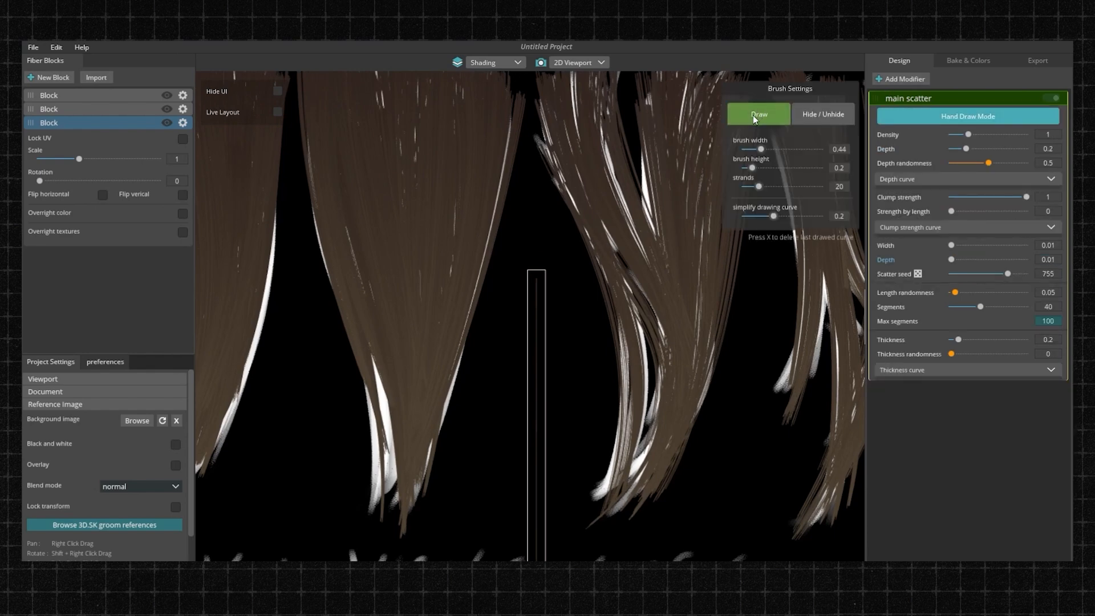
pyautogui.moveTo(621, 326); pyautogui.dragTo(617, 366)
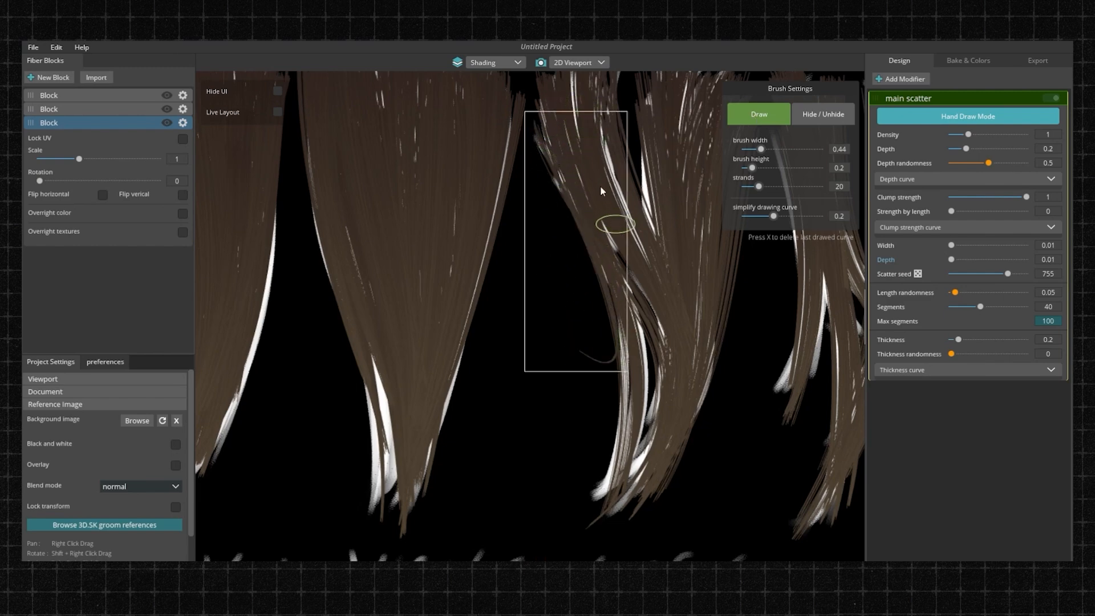
pyautogui.moveTo(594, 98)
pyautogui.mouseDown()
pyautogui.moveTo(647, 449)
pyautogui.moveTo(627, 485)
pyautogui.mouseUp()
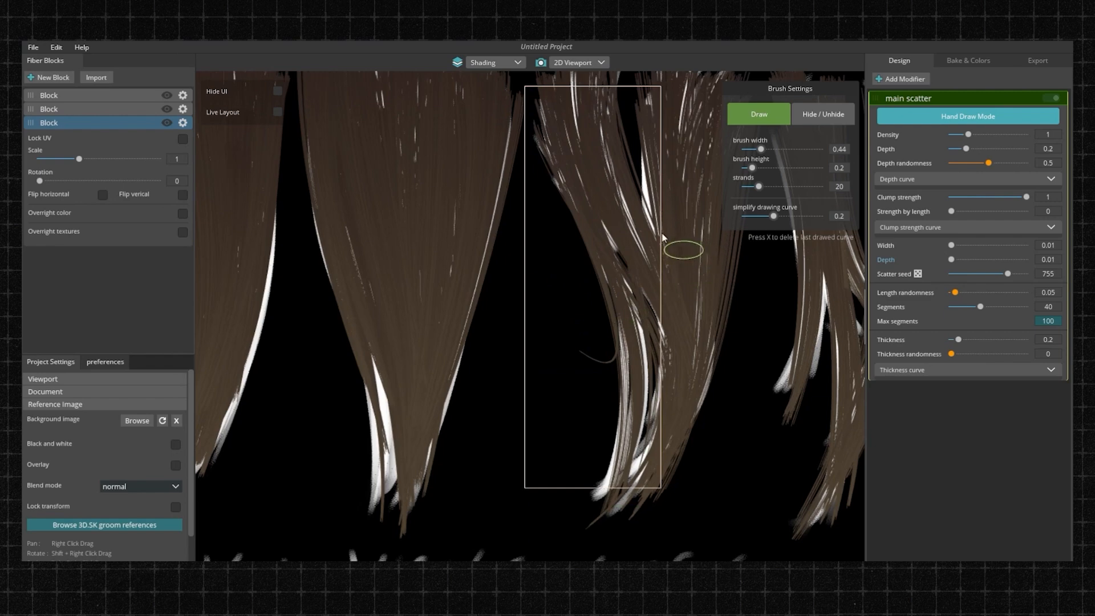
pyautogui.scroll(-4, 662, 257)
pyautogui.scroll(2, 697, 174)
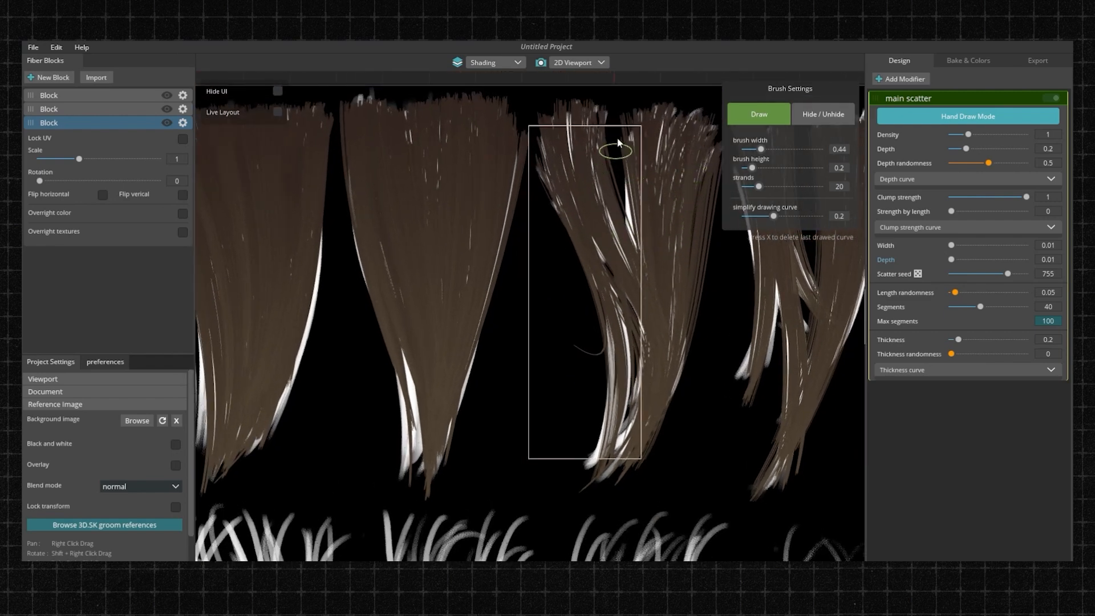
pyautogui.moveTo(611, 118)
pyautogui.mouseDown()
pyautogui.moveTo(606, 190)
pyautogui.moveTo(630, 342)
pyautogui.mouseUp()
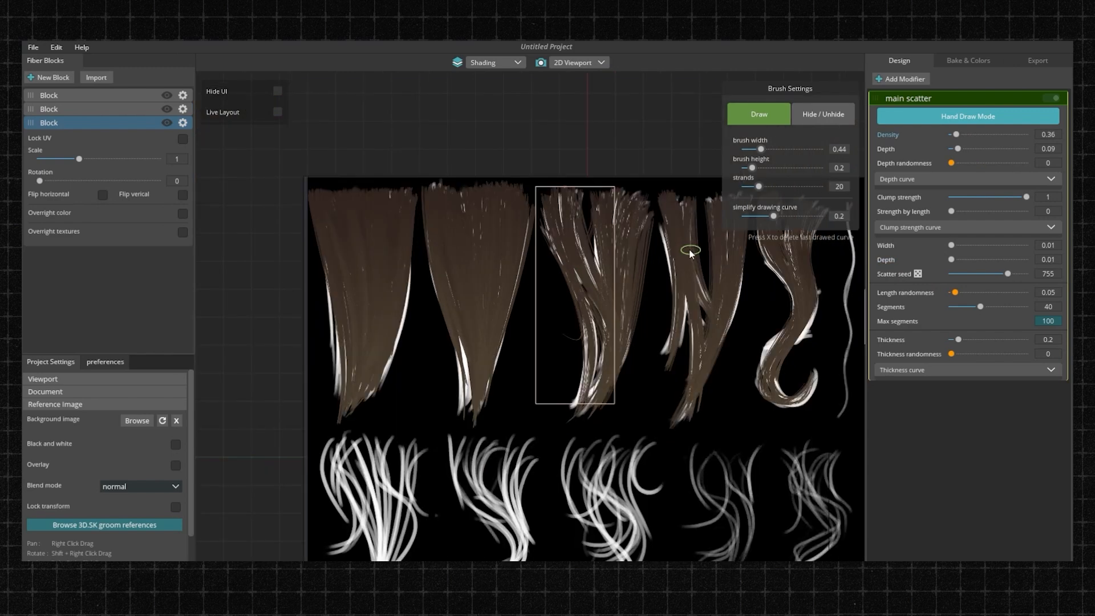
# Step: Draw fine flyaway strands over both branches of the fourth clump, with some curling outward from its edges
pyautogui.moveTo(855, 268); pyautogui.dragTo(651, 268, button='right')
pyautogui.scroll(4, 655, 269)
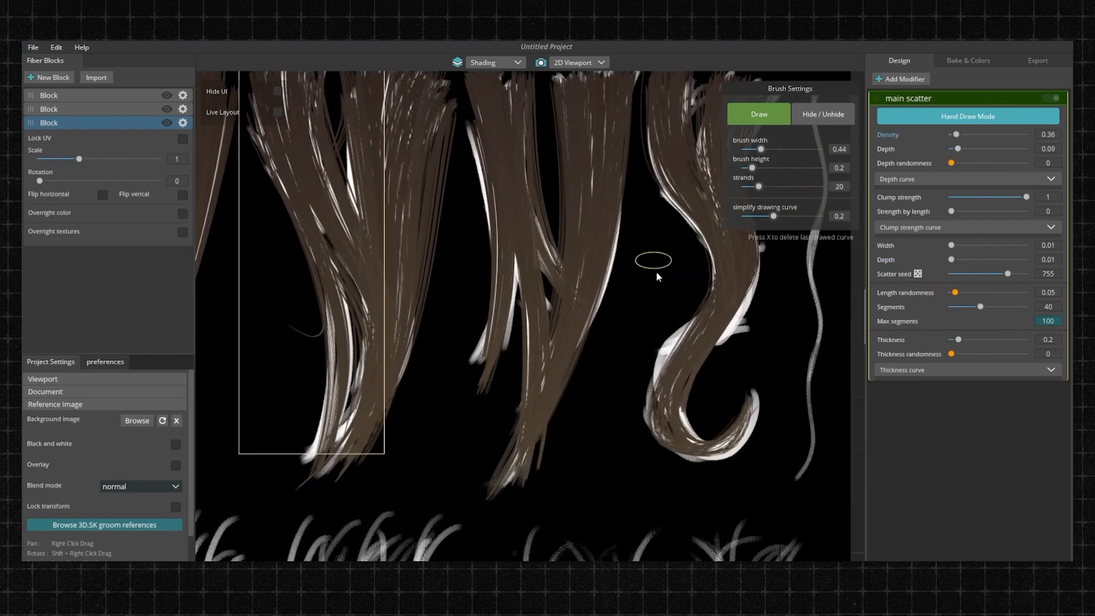
pyautogui.scroll(-3, 655, 266)
pyautogui.moveTo(576, 162); pyautogui.dragTo(588, 279)
pyautogui.moveTo(503, 161)
pyautogui.mouseDown()
pyautogui.moveTo(532, 252)
pyautogui.moveTo(524, 445)
pyautogui.mouseUp()
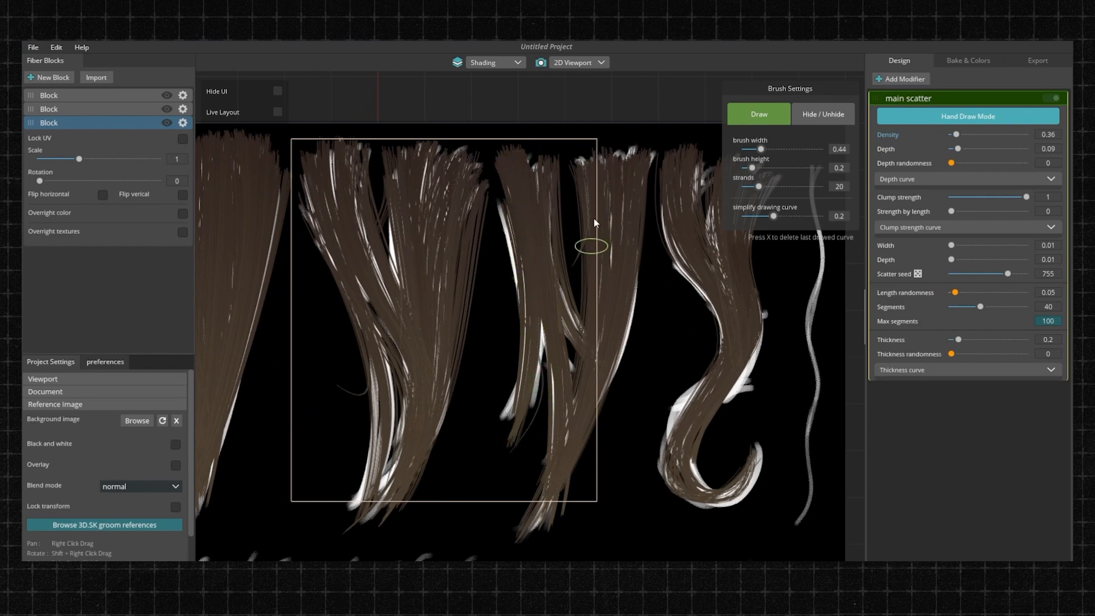
pyautogui.moveTo(620, 326); pyautogui.dragTo(621, 327)
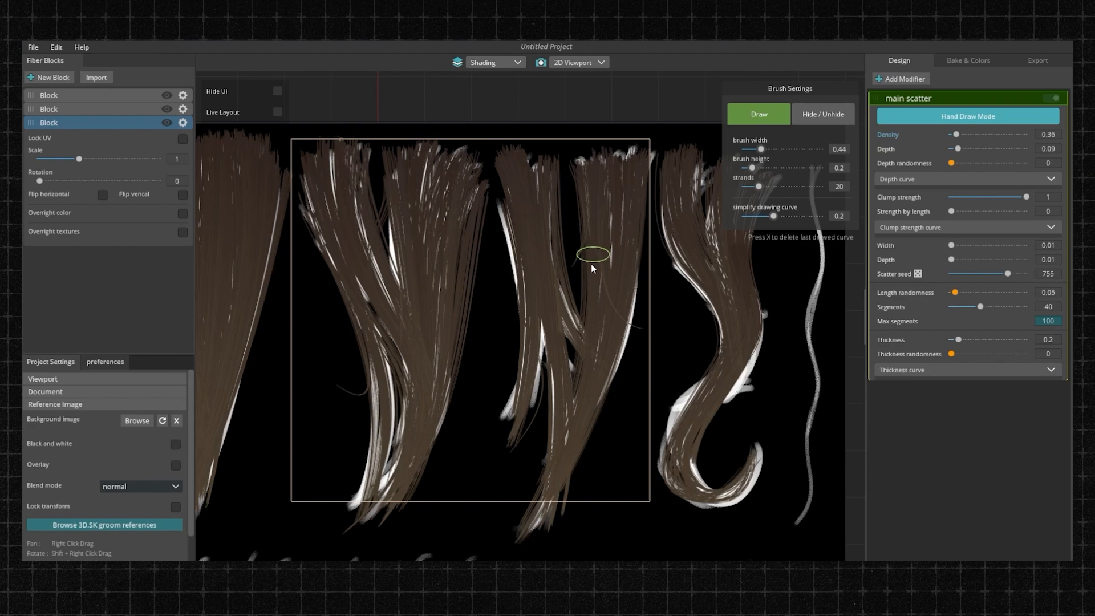
pyautogui.moveTo(594, 177)
pyautogui.mouseDown()
pyautogui.moveTo(606, 362)
pyautogui.moveTo(563, 440)
pyautogui.moveTo(547, 516)
pyautogui.mouseUp()
pyautogui.moveTo(573, 162); pyautogui.dragTo(585, 213)
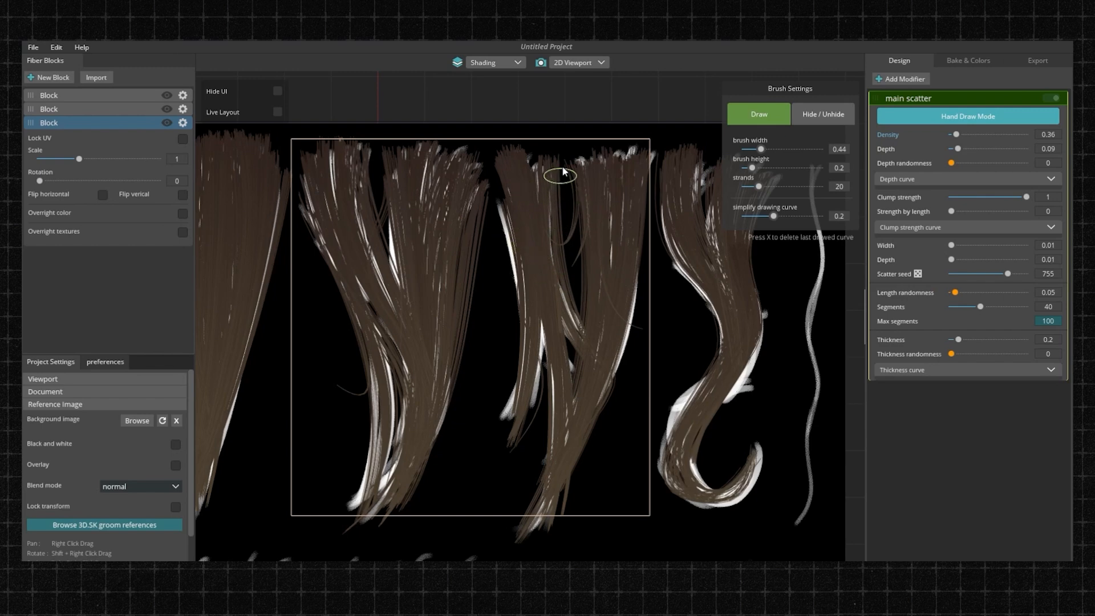
pyautogui.moveTo(575, 152)
pyautogui.mouseDown()
pyautogui.moveTo(594, 225)
pyautogui.moveTo(571, 446)
pyautogui.mouseUp()
pyautogui.moveTo(531, 163)
pyautogui.mouseDown()
pyautogui.moveTo(548, 293)
pyautogui.moveTo(619, 344)
pyautogui.mouseUp()
pyautogui.scroll(-2, 549, 304)
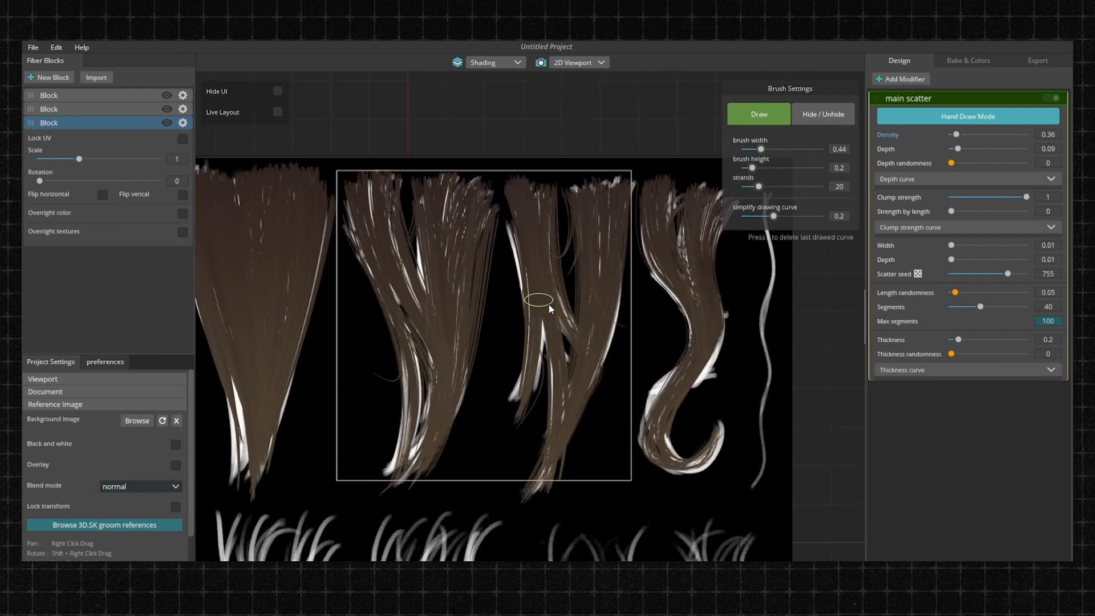
# Step: Draw flyaway strands over the curled clump, some bending out past its edges and one following its body toward the hook
pyautogui.scroll(1, 549, 305)
pyautogui.moveTo(680, 186); pyautogui.dragTo(701, 297)
pyautogui.moveTo(676, 351); pyautogui.dragTo(675, 349)
pyautogui.scroll(-2, 648, 285)
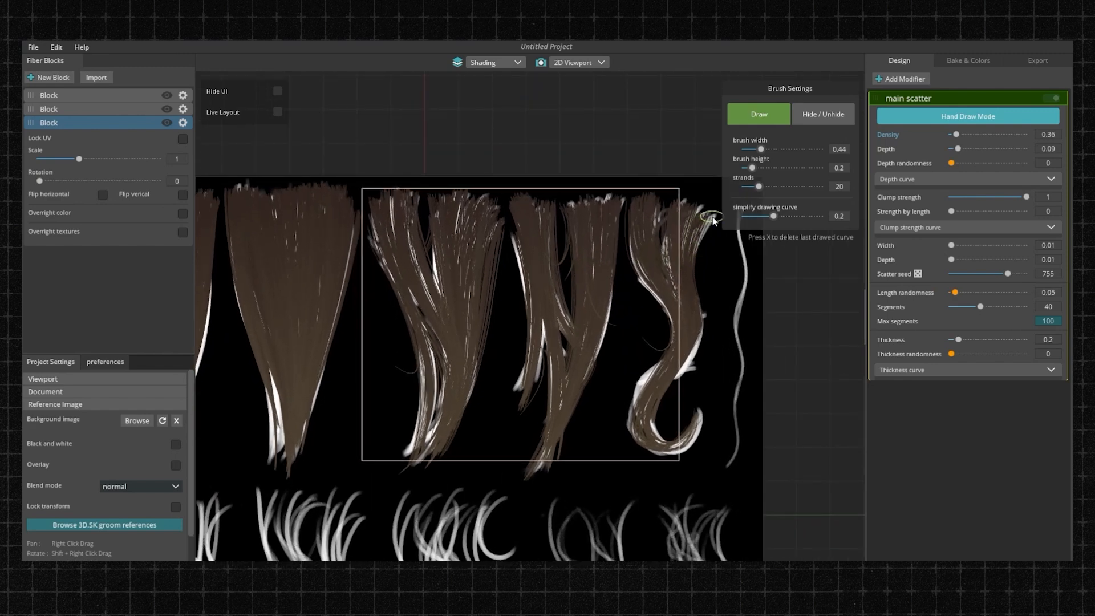
pyautogui.moveTo(689, 300); pyautogui.dragTo(690, 300)
pyautogui.scroll(2, 679, 303)
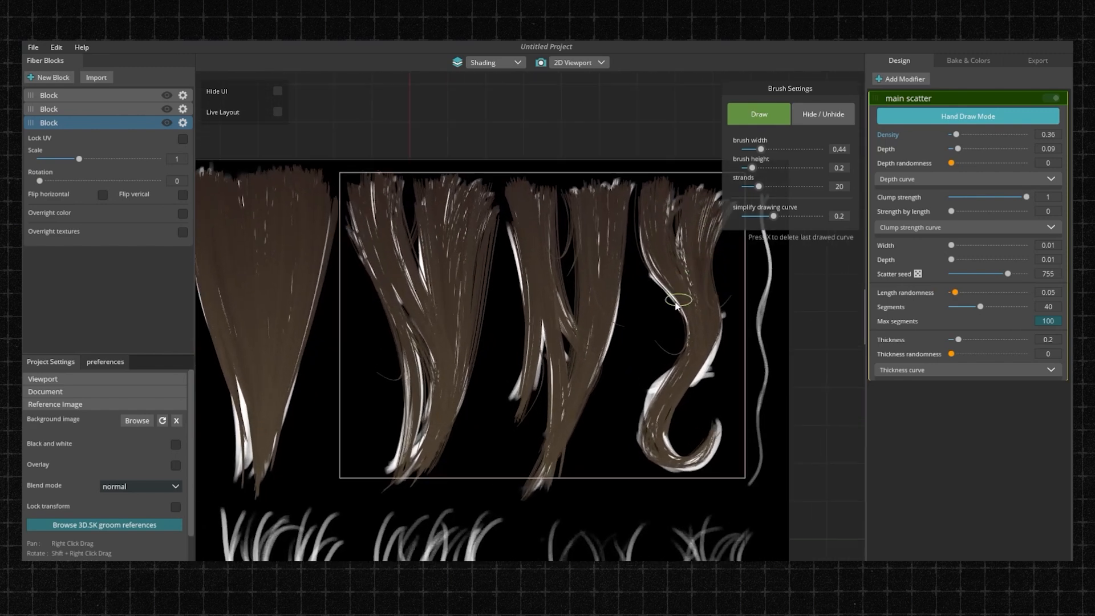
pyautogui.moveTo(690, 193)
pyautogui.mouseDown()
pyautogui.moveTo(682, 251)
pyautogui.moveTo(706, 360)
pyautogui.mouseUp()
pyautogui.moveTo(663, 411)
pyautogui.mouseDown()
pyautogui.moveTo(641, 446)
pyautogui.moveTo(650, 460)
pyautogui.mouseUp()
pyautogui.scroll(-1, 656, 294)
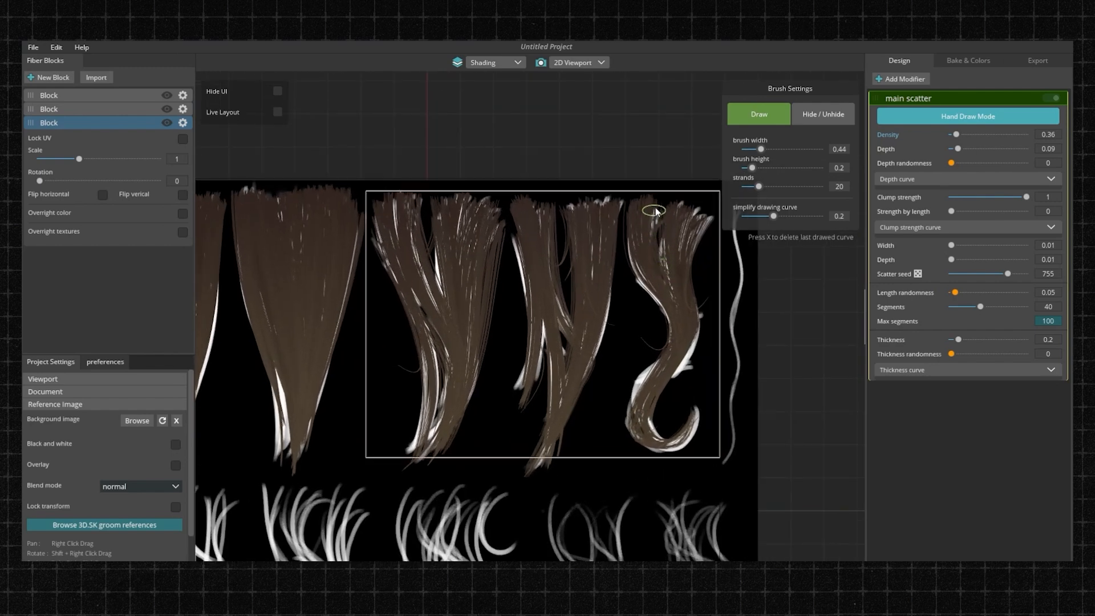
# Step: Draw more strands from the curled clump's roots, following its S-shaped body and bending outward near the lower curve
pyautogui.moveTo(654, 222); pyautogui.dragTo(661, 286)
pyautogui.moveTo(642, 382); pyautogui.dragTo(625, 326)
pyautogui.scroll(1, 648, 342)
pyautogui.scroll(-1, 687, 347)
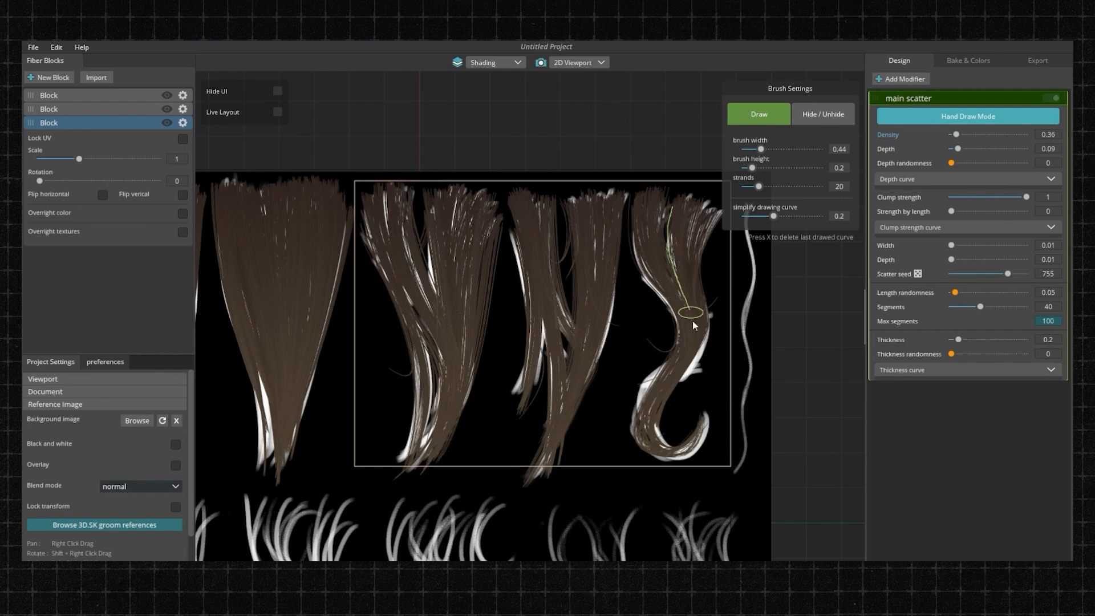
pyautogui.moveTo(664, 389)
pyautogui.mouseDown()
pyautogui.moveTo(648, 441)
pyautogui.moveTo(677, 429)
pyautogui.mouseUp()
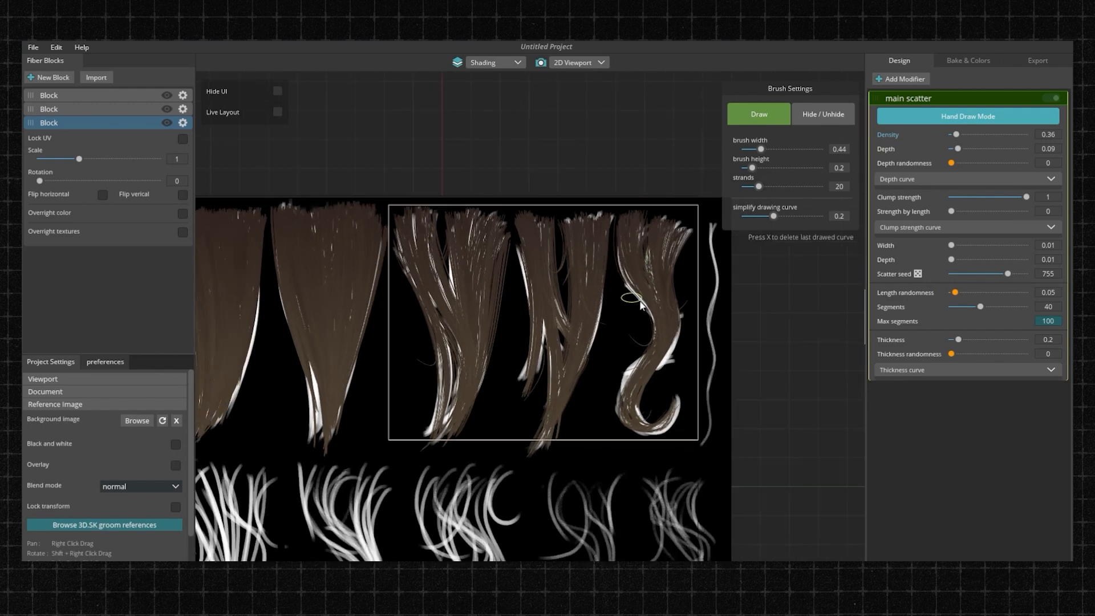
pyautogui.scroll(-1, 635, 299)
pyautogui.moveTo(703, 207); pyautogui.dragTo(688, 268)
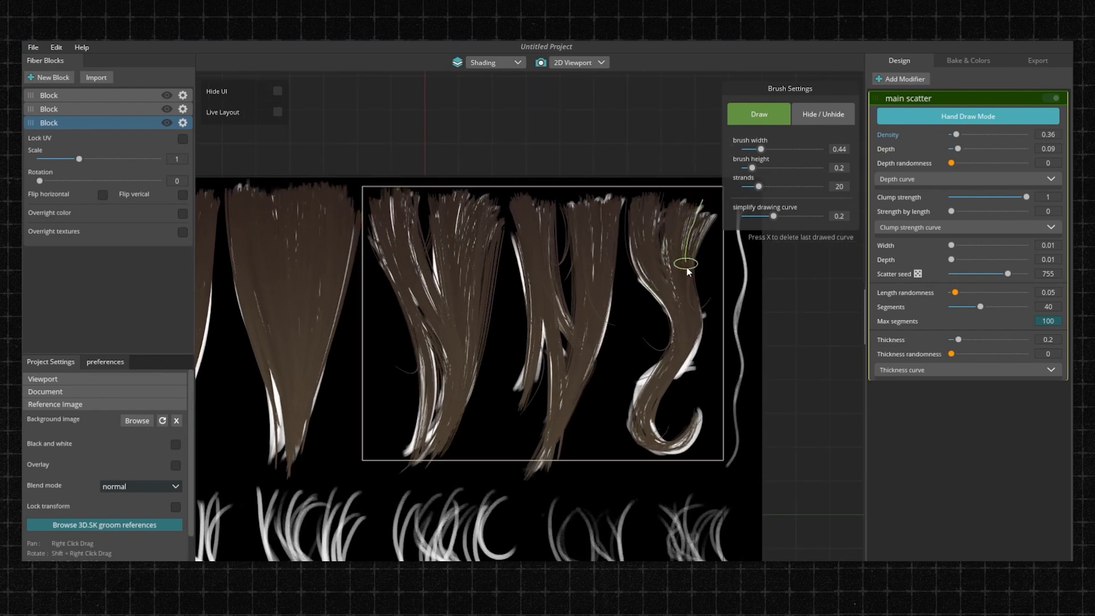
# Step: Draw another fine strand from the curled clump's roots down to the outer edge of its lower bend
pyautogui.scroll(-2, 667, 245)
pyautogui.scroll(2, 665, 245)
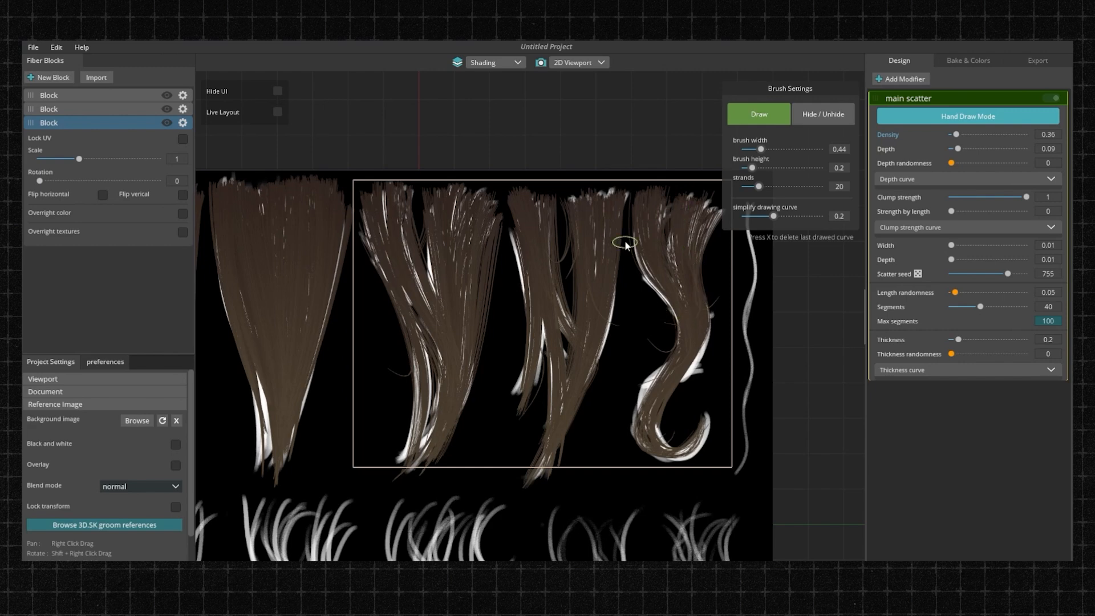
pyautogui.scroll(1, 666, 221)
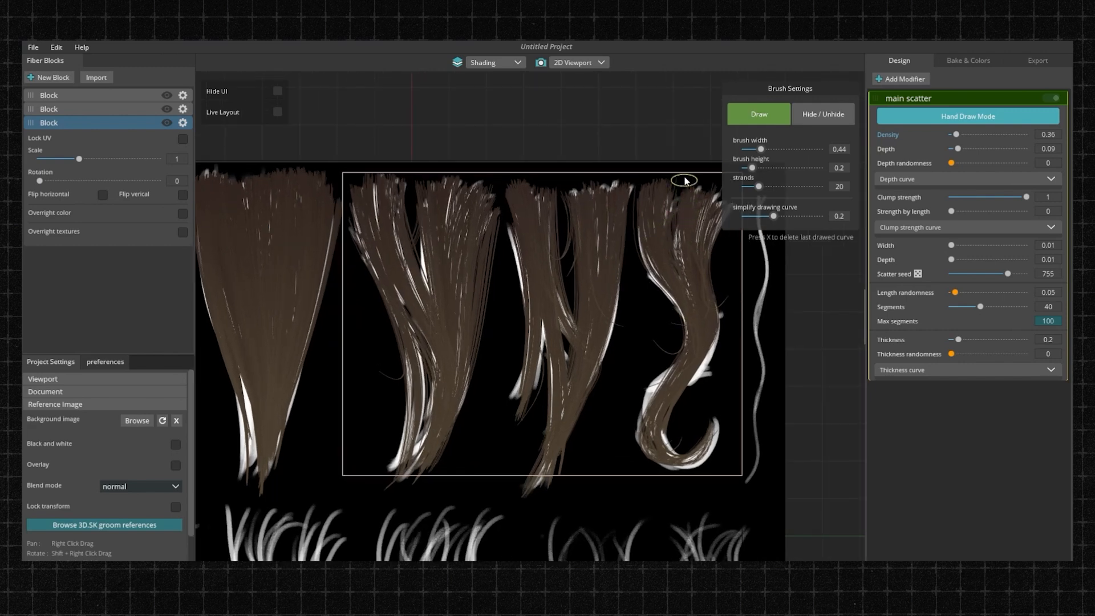
pyautogui.scroll(-2, 669, 261)
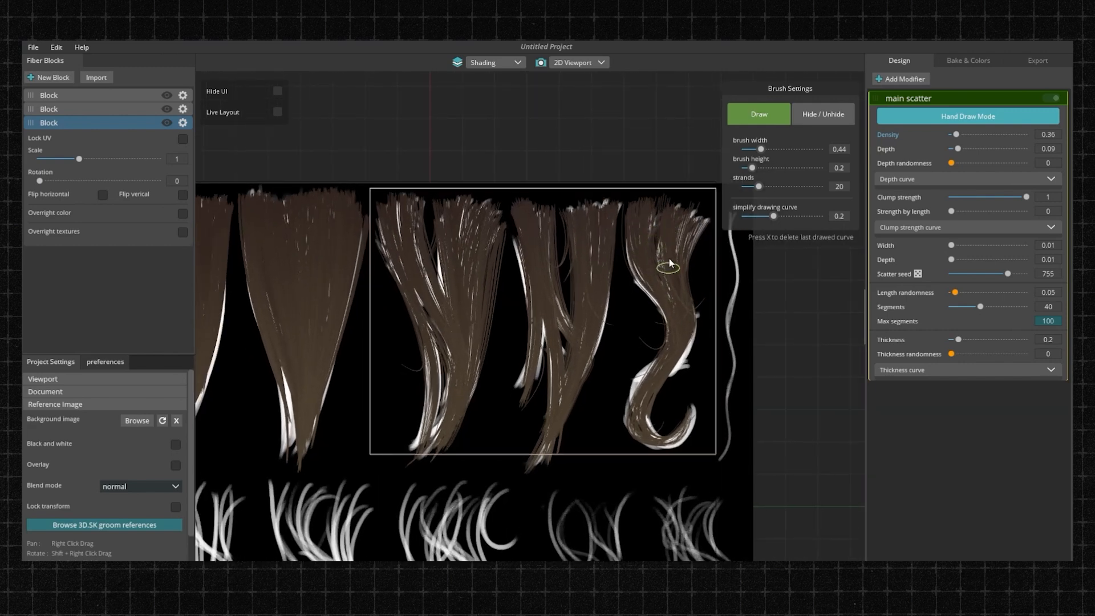
pyautogui.scroll(-2, 635, 190)
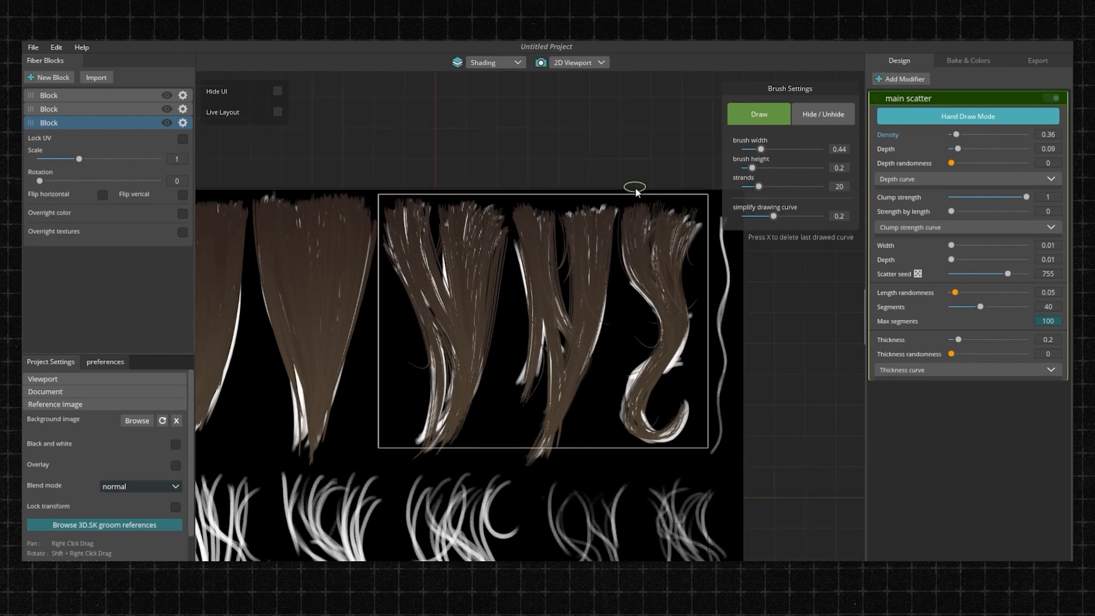
pyautogui.scroll(2, 644, 346)
pyautogui.moveTo(653, 199); pyautogui.dragTo(678, 312)
pyautogui.moveTo(626, 397); pyautogui.dragTo(627, 395)
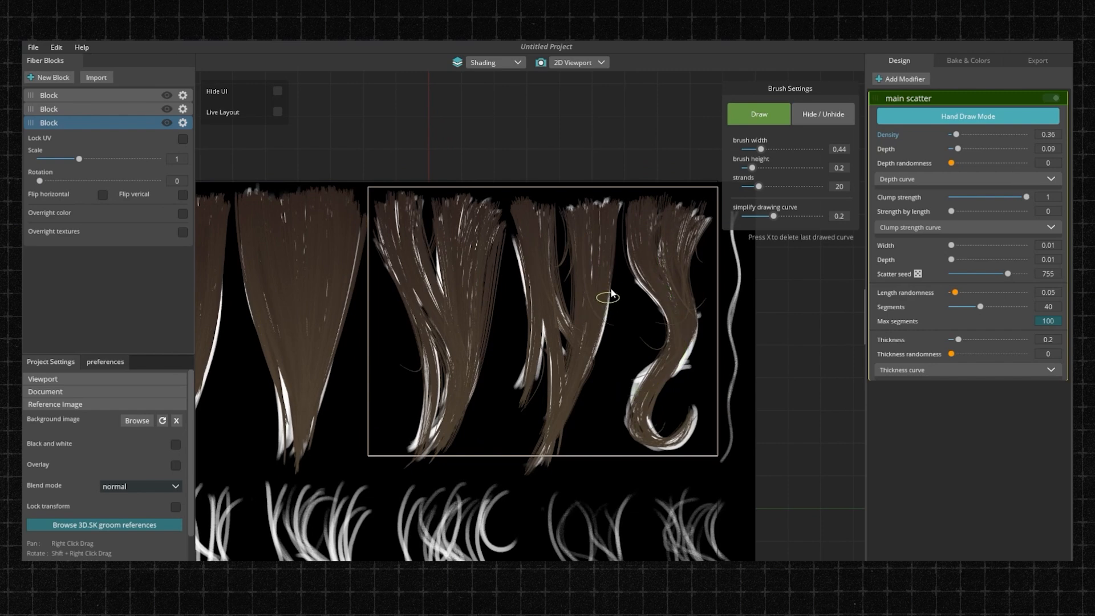
# Step: Add further strands through the middle of the curled clump, sweeping down toward its hooked end
pyautogui.scroll(-2, 647, 251)
pyautogui.scroll(3, 648, 246)
pyautogui.scroll(2, 645, 194)
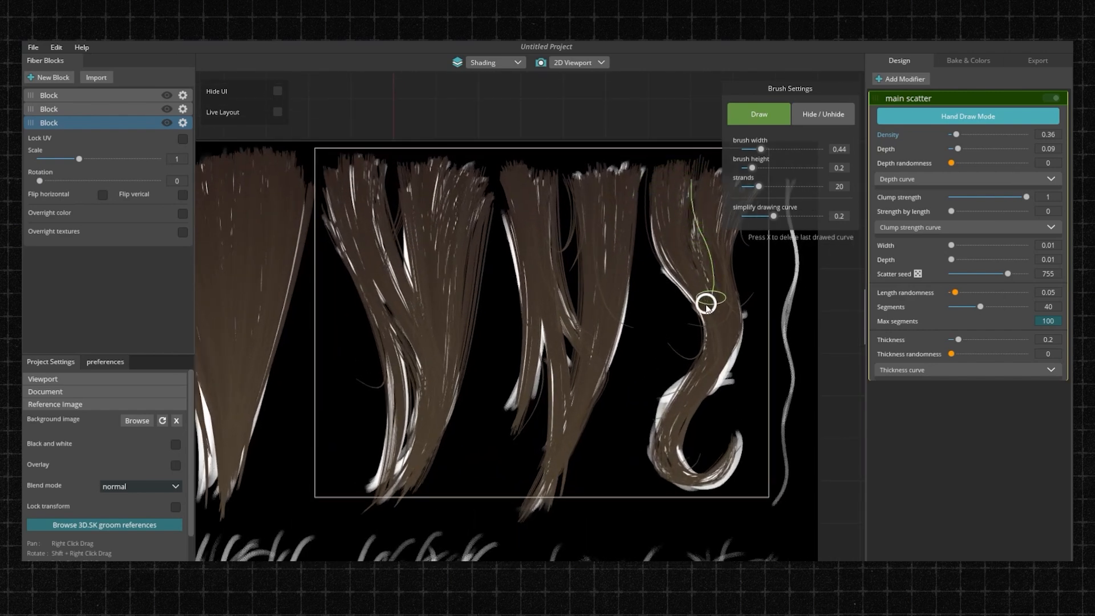
pyautogui.scroll(-2, 661, 251)
pyautogui.moveTo(679, 187); pyautogui.dragTo(677, 255)
pyautogui.moveTo(704, 368); pyautogui.dragTo(688, 408)
pyautogui.scroll(-2, 644, 448)
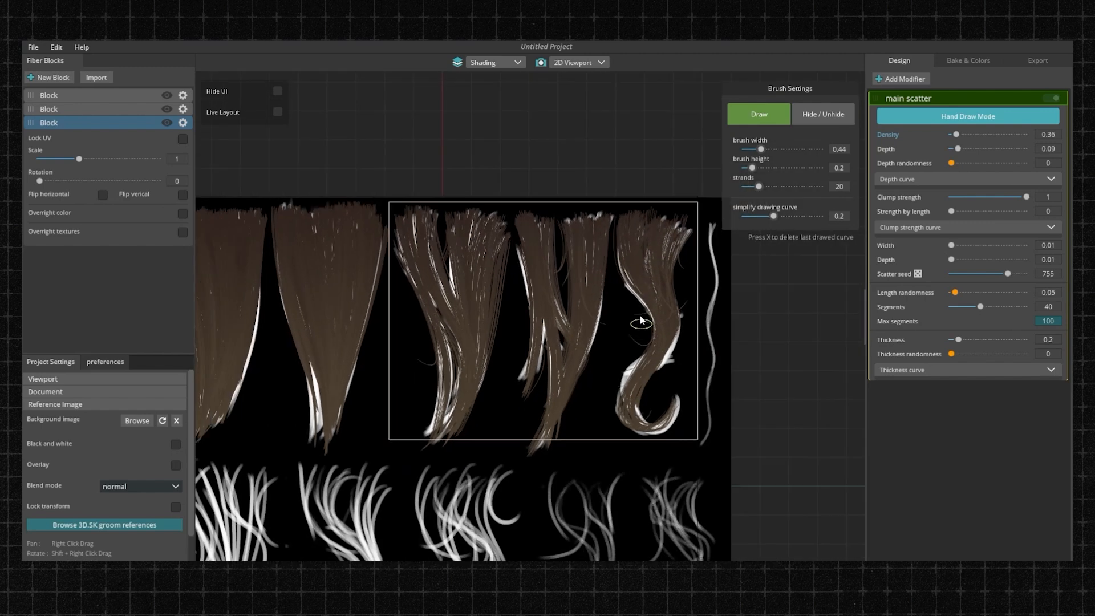
pyautogui.scroll(5, 616, 265)
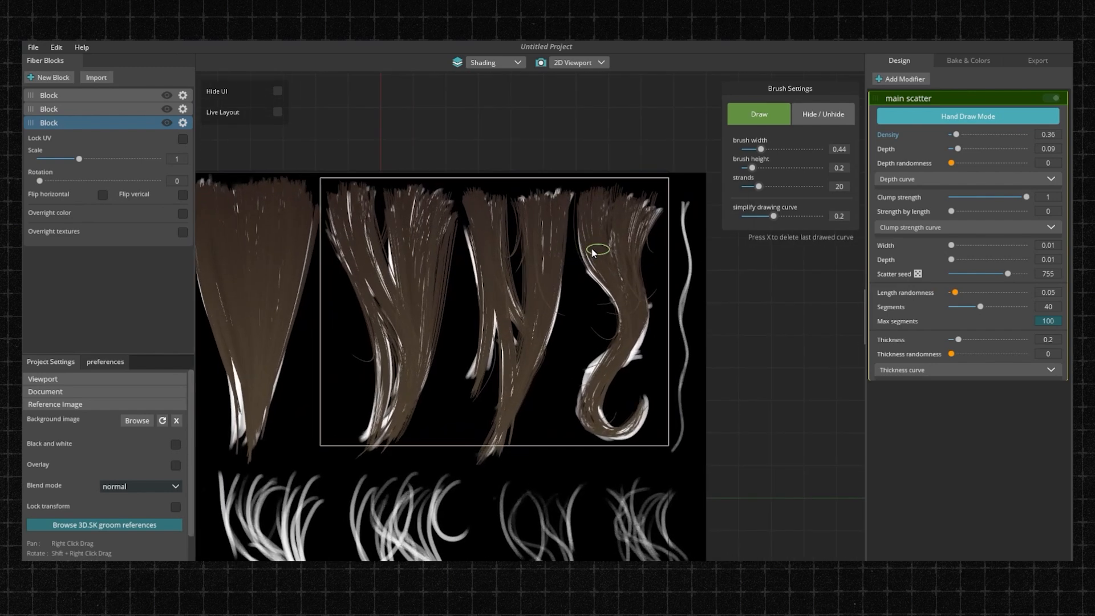
pyautogui.scroll(-2, 622, 274)
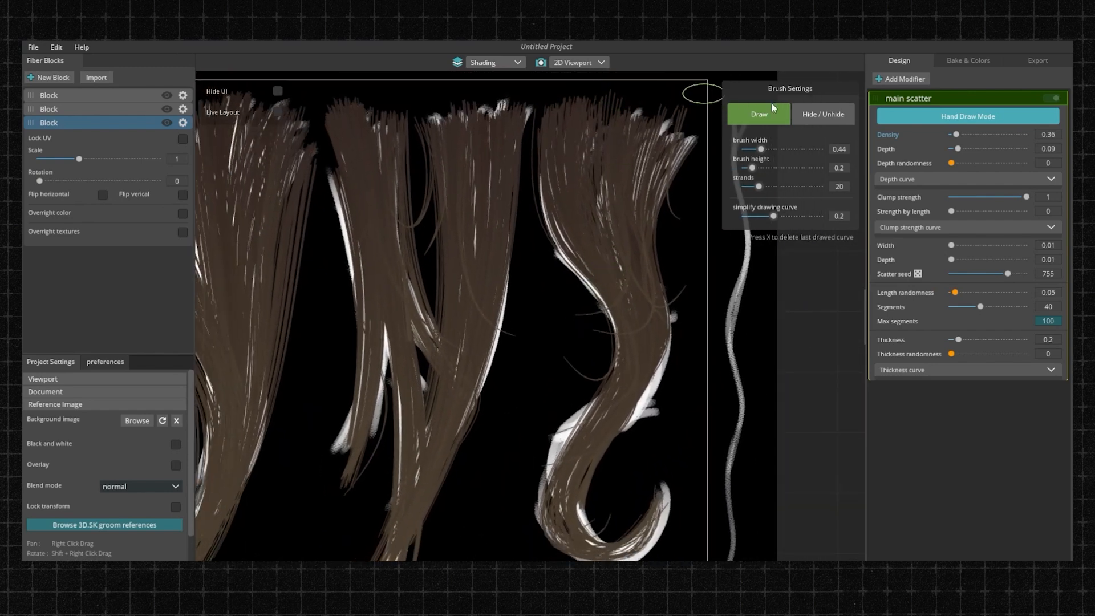
# Step: Delete all hidden strand curves and set the 2D viewport texture quality to 2.5
pyautogui.click(825, 113)
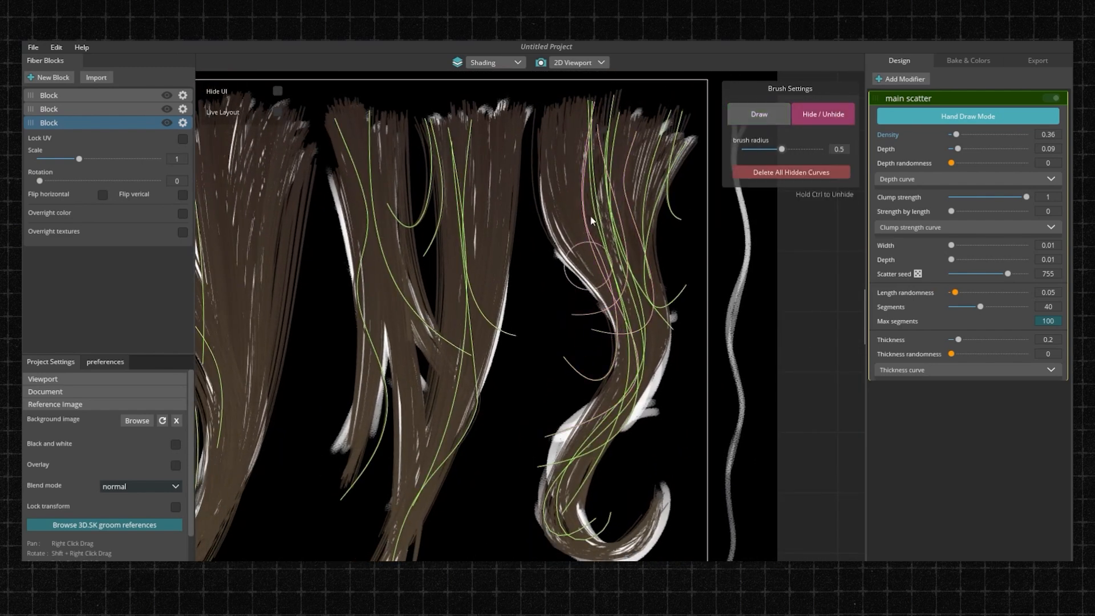
pyautogui.click(780, 171)
pyautogui.click(758, 116)
pyautogui.scroll(-4, 550, 234)
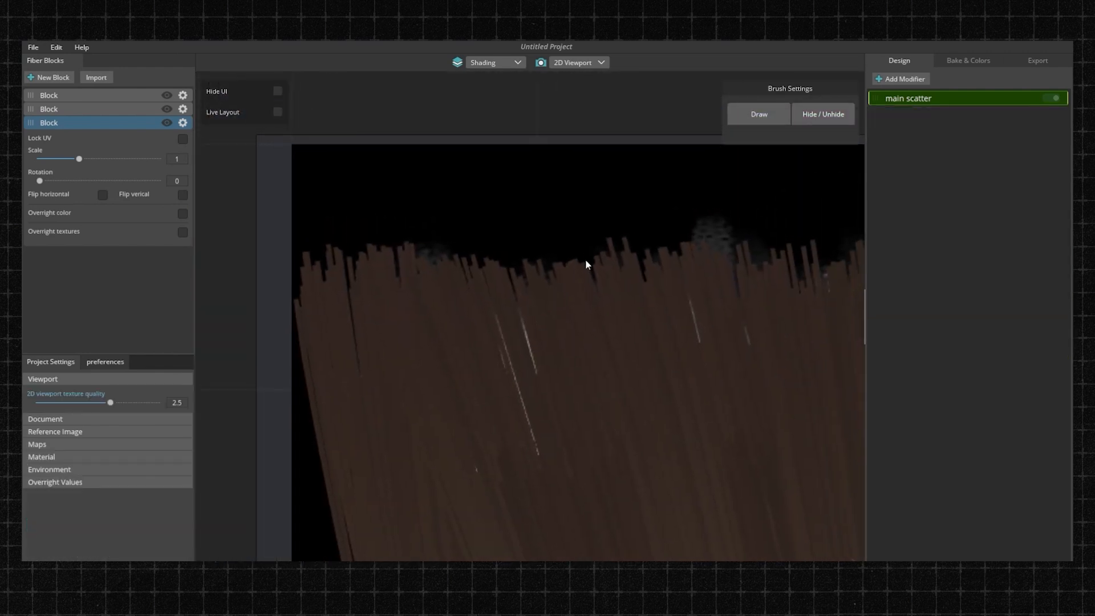
pyautogui.scroll(4, 586, 264)
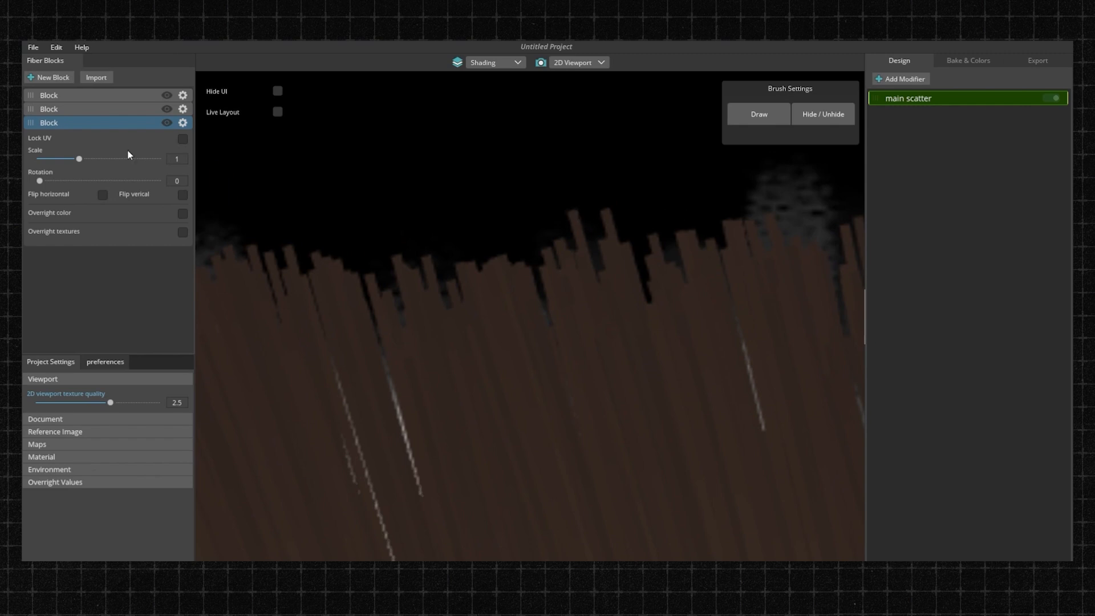
# Step: Reshape the first block's Thickness curve by lowering its root point well down and its tip point slightly
pyautogui.click(94, 97)
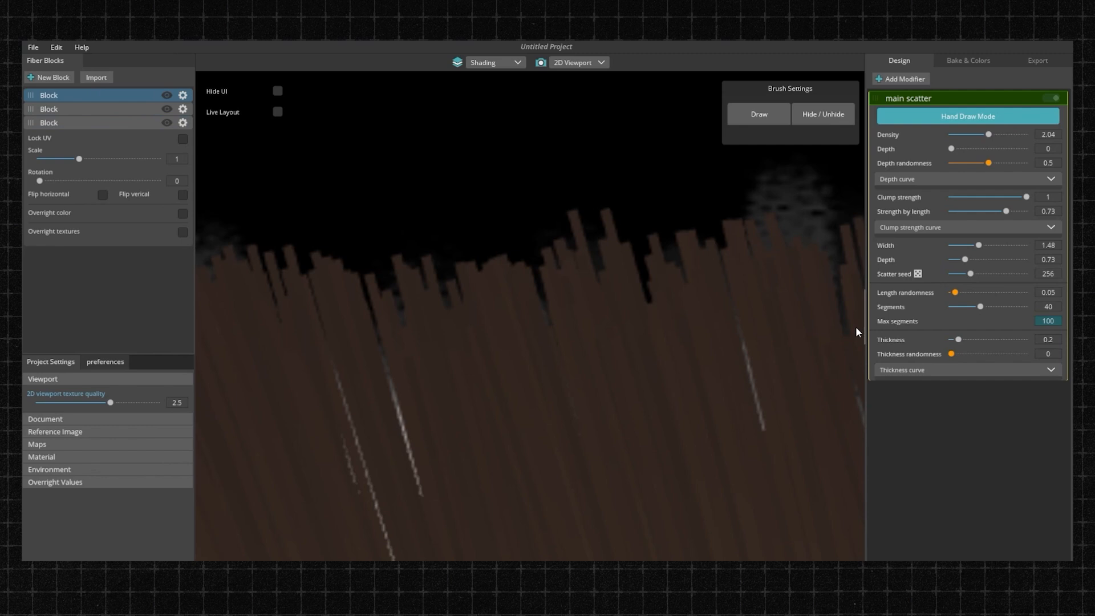
pyautogui.click(904, 372)
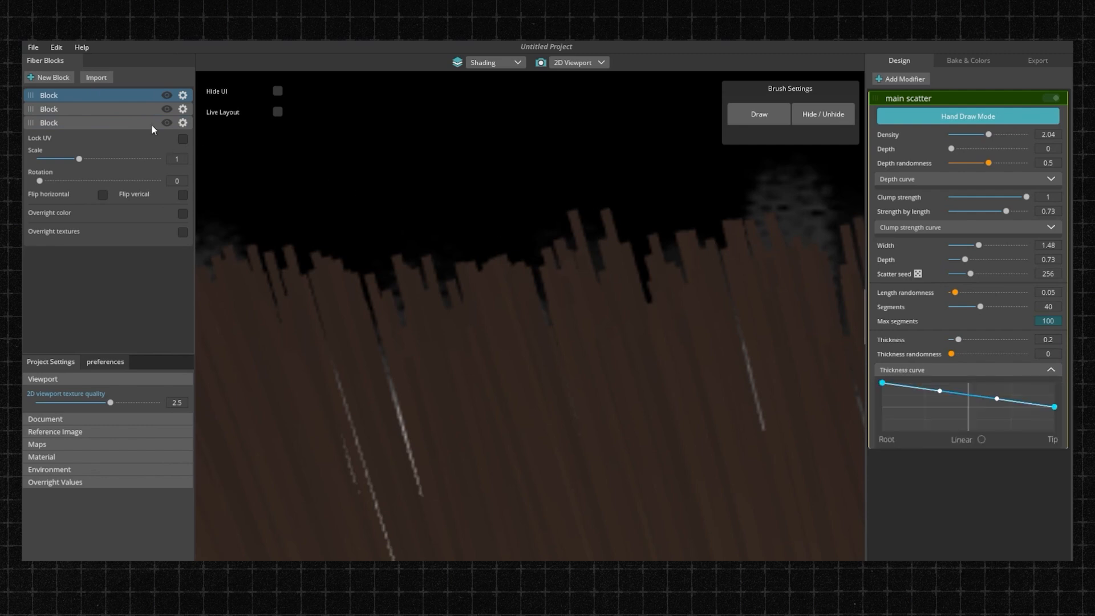
pyautogui.moveTo(882, 387); pyautogui.dragTo(930, 413)
pyautogui.click(1053, 407)
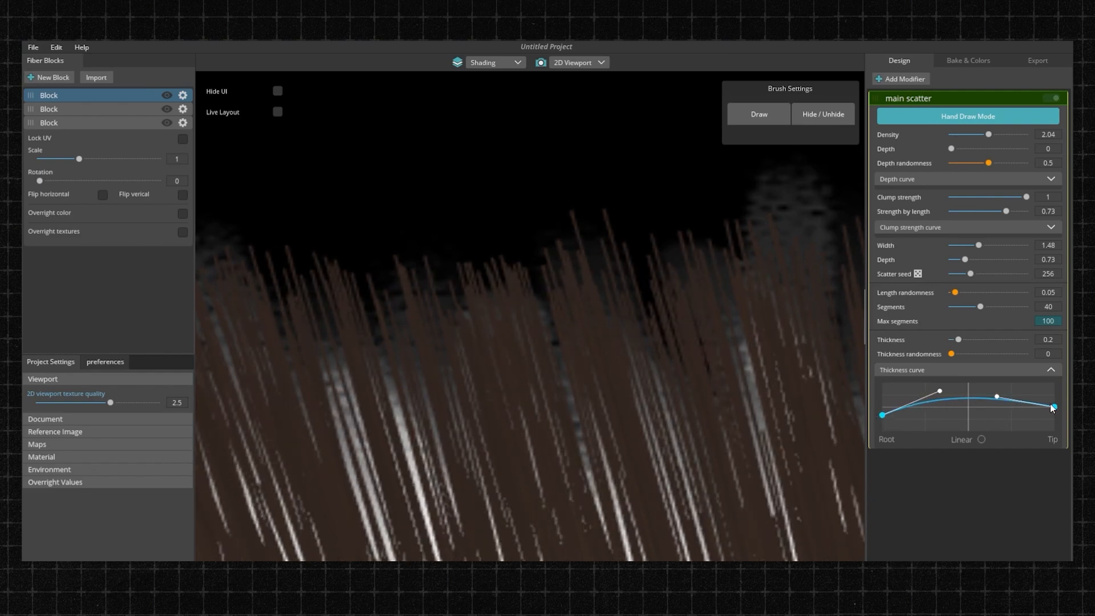
pyautogui.moveTo(1057, 412); pyautogui.dragTo(1057, 415)
pyautogui.scroll(-8, 605, 298)
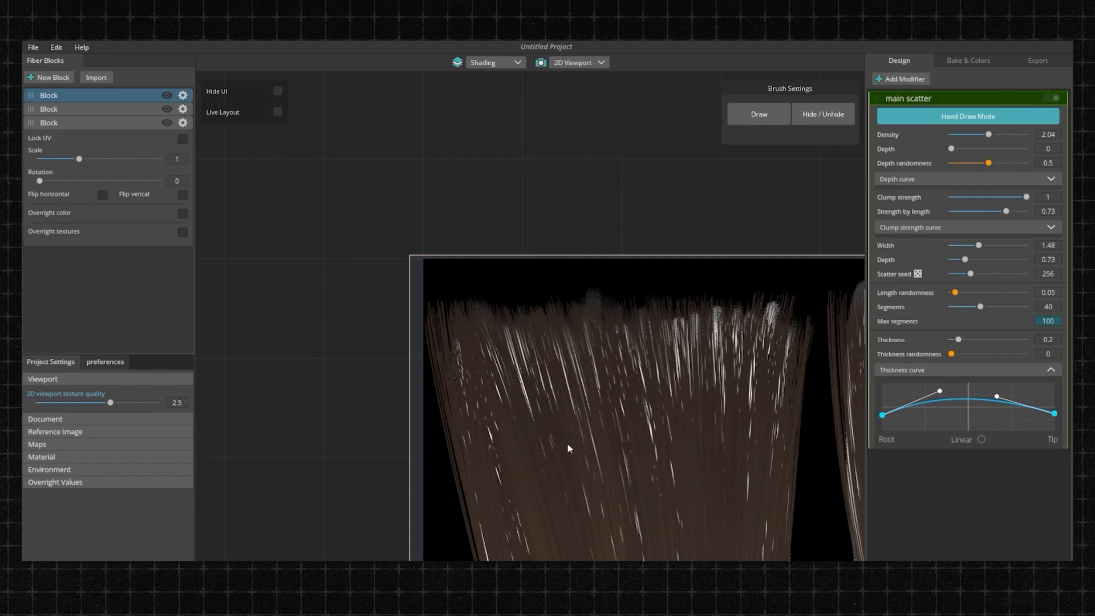
# Step: Raise the root-side handle of the first block's Thickness curve and check the strand tips of the first clumps
pyautogui.moveTo(570, 446); pyautogui.dragTo(525, 323, button='middle')
pyautogui.scroll(-5, 525, 322)
pyautogui.moveTo(504, 275); pyautogui.dragTo(551, 207, button='middle')
pyautogui.moveTo(597, 513); pyautogui.dragTo(597, 389, button='middle')
pyautogui.scroll(8, 597, 389)
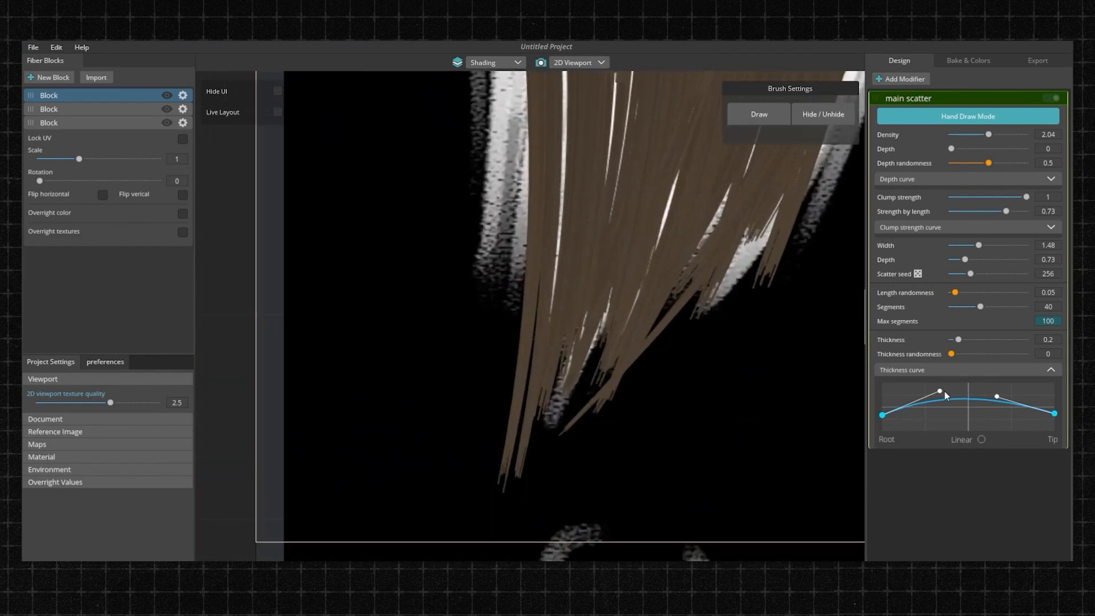
pyautogui.moveTo(934, 385); pyautogui.dragTo(930, 378)
pyautogui.scroll(-3, 633, 268)
pyautogui.scroll(6, 547, 303)
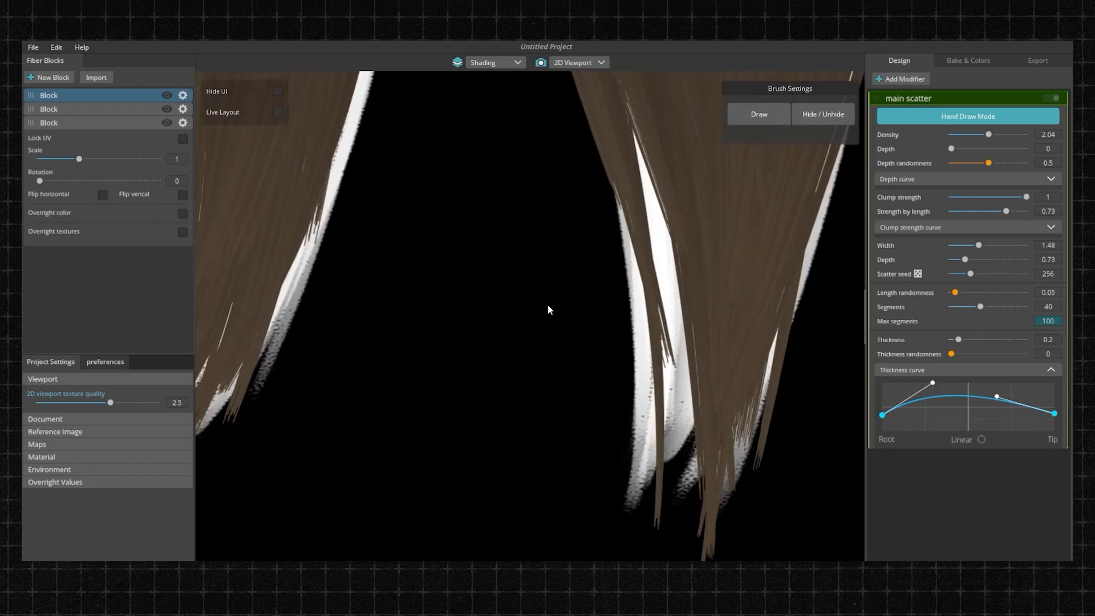
# Step: Draw overlapping strands of the third block down the leftmost curly clump in the second row of the reference
pyautogui.scroll(-8, 540, 281)
pyautogui.scroll(4, 607, 299)
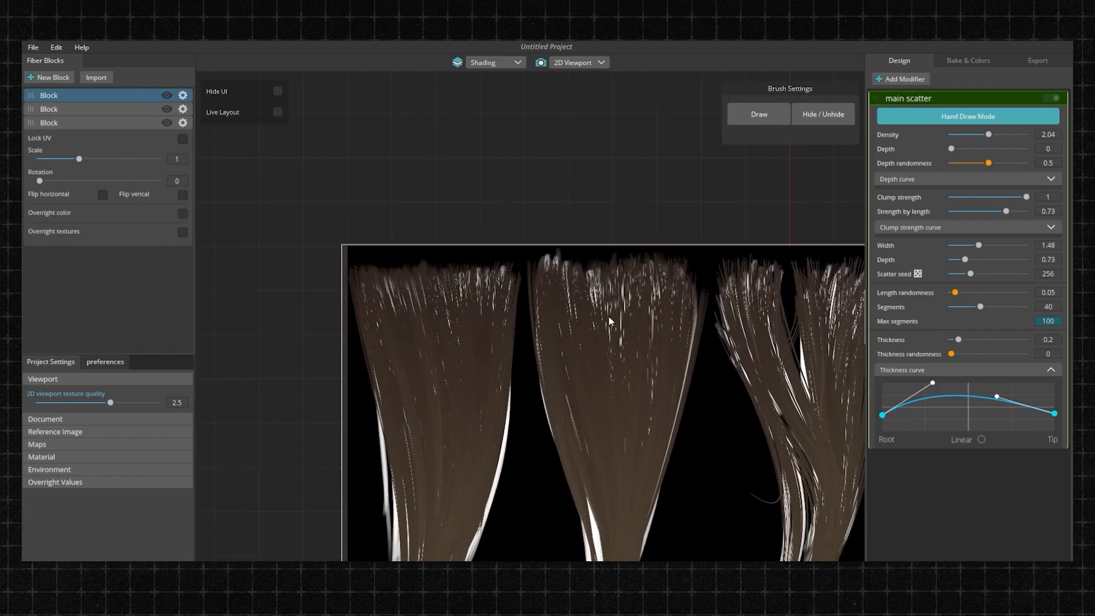
pyautogui.scroll(-4, 552, 262)
pyautogui.scroll(2, 548, 274)
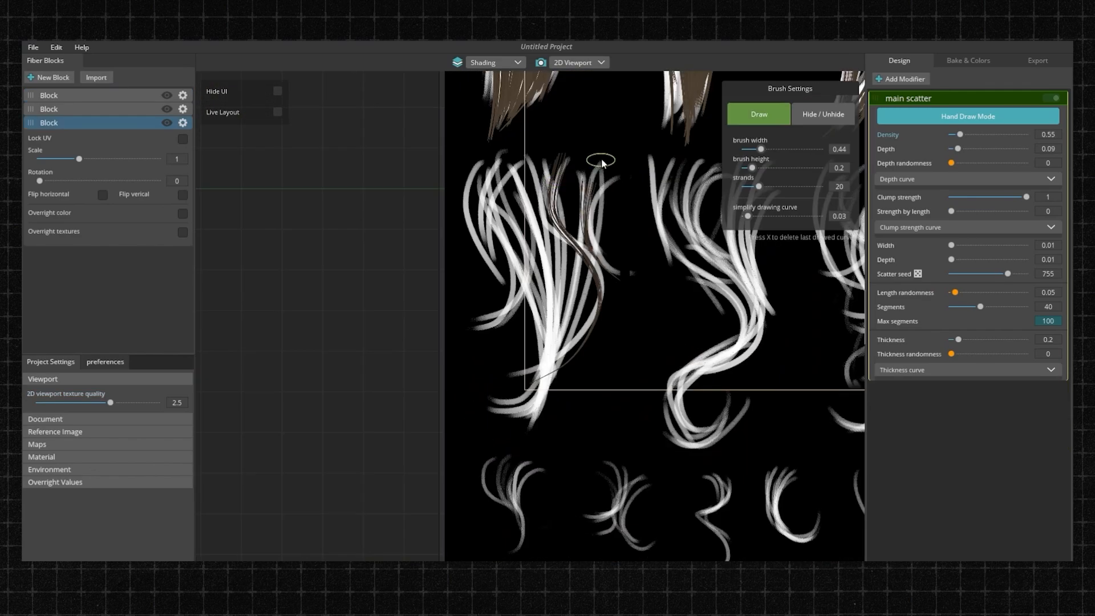
pyautogui.moveTo(601, 158); pyautogui.dragTo(548, 399)
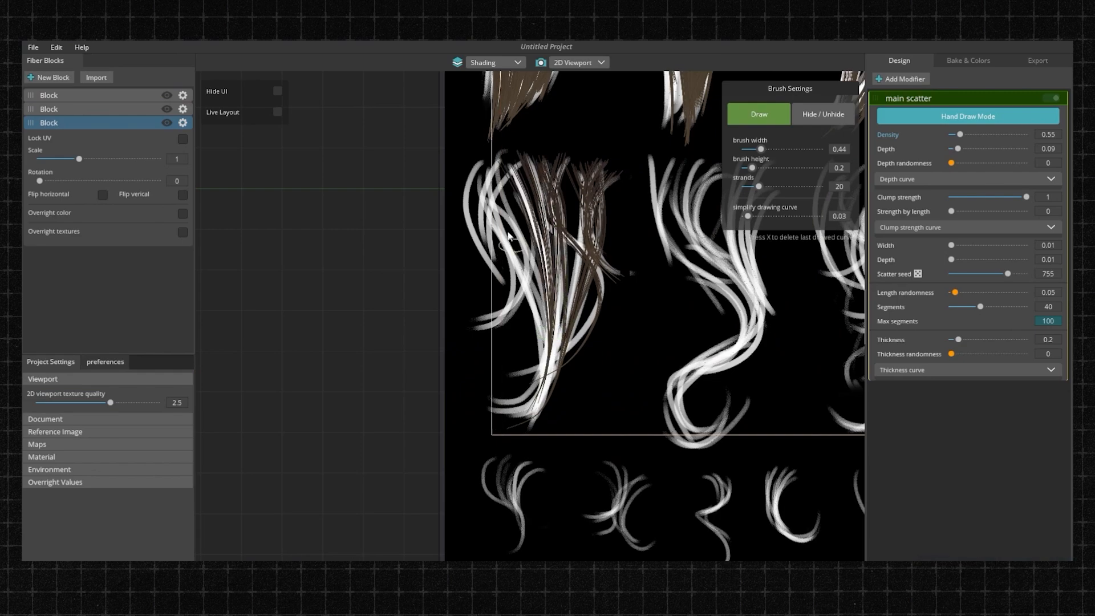
pyautogui.moveTo(491, 170); pyautogui.dragTo(540, 411)
# Step: Draw strands over the S-shaped second clump of the second row, following it down to its hooked end
pyautogui.moveTo(685, 285); pyautogui.dragTo(526, 304, button='middle')
pyautogui.moveTo(552, 455); pyautogui.dragTo(552, 469)
pyautogui.moveTo(496, 183); pyautogui.dragTo(536, 456)
pyautogui.moveTo(530, 186); pyautogui.dragTo(596, 320)
pyautogui.moveTo(584, 219); pyautogui.dragTo(597, 384)
# Step: Draw strands over the third, fourth and fifth wavy clumps of the second row, following the reference curves
pyautogui.scroll(-2, 641, 303)
pyautogui.scroll(-1, 645, 297)
pyautogui.moveTo(656, 228); pyautogui.dragTo(727, 371)
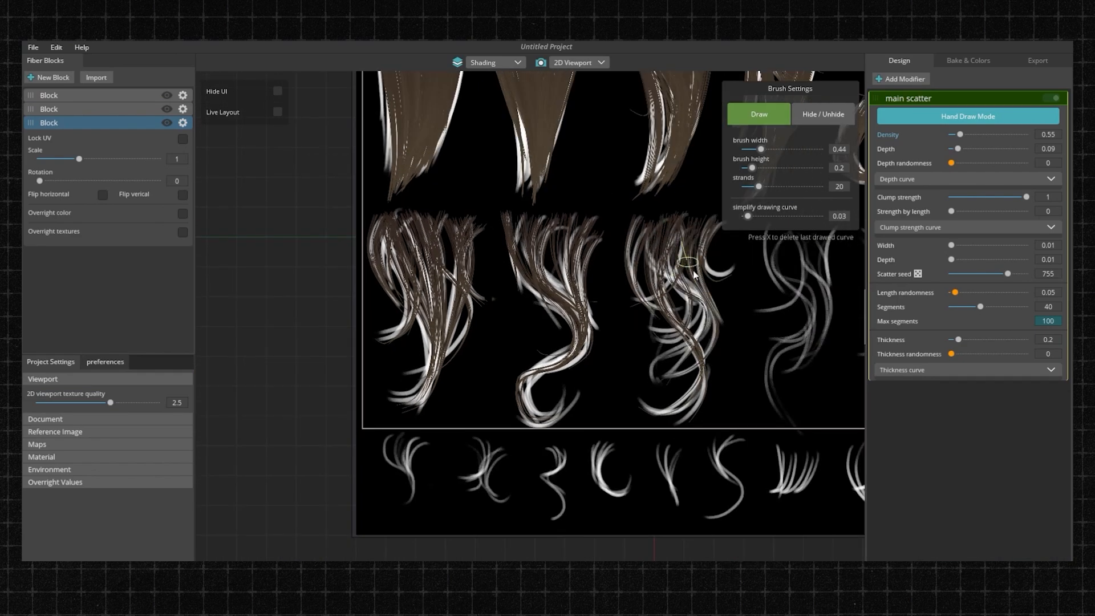
pyautogui.moveTo(742, 286); pyautogui.dragTo(531, 294, button='middle')
pyautogui.scroll(1, 622, 274)
pyautogui.moveTo(633, 234); pyautogui.dragTo(587, 324)
pyautogui.moveTo(676, 229); pyautogui.dragTo(627, 388)
pyautogui.scroll(-2, 565, 312)
pyautogui.moveTo(701, 245); pyautogui.dragTo(679, 379)
# Step: Draw strands over the small wisps in the bottom row of the reference, with simplify drawing curve at 0.05
pyautogui.click(909, 98)
pyautogui.scroll(6, 288, 457)
pyautogui.moveTo(291, 365); pyautogui.dragTo(543, 295, button='middle')
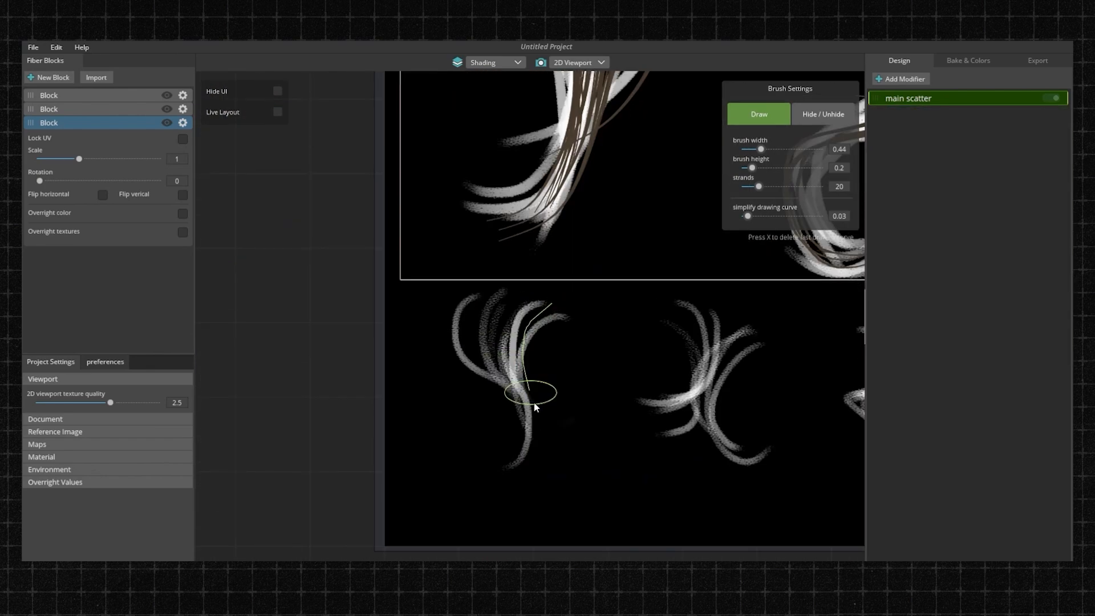
pyautogui.moveTo(539, 275); pyautogui.dragTo(539, 465)
pyautogui.moveTo(687, 301); pyautogui.dragTo(730, 448)
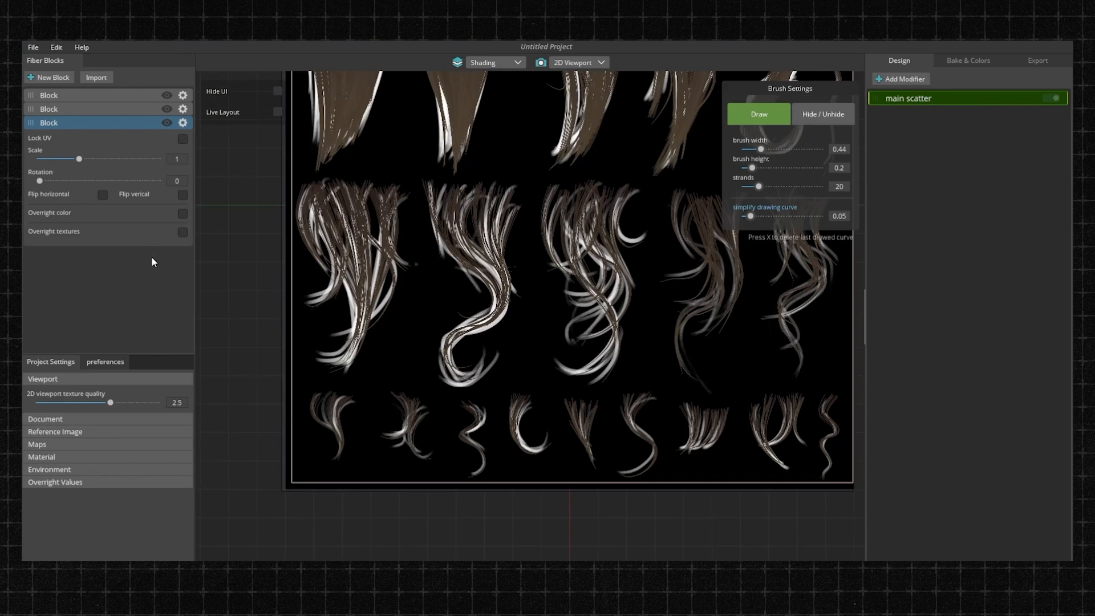
# Step: Remove the background reference image from the project's reference image settings
pyautogui.click(45, 379)
pyautogui.scroll(-3, 365, 268)
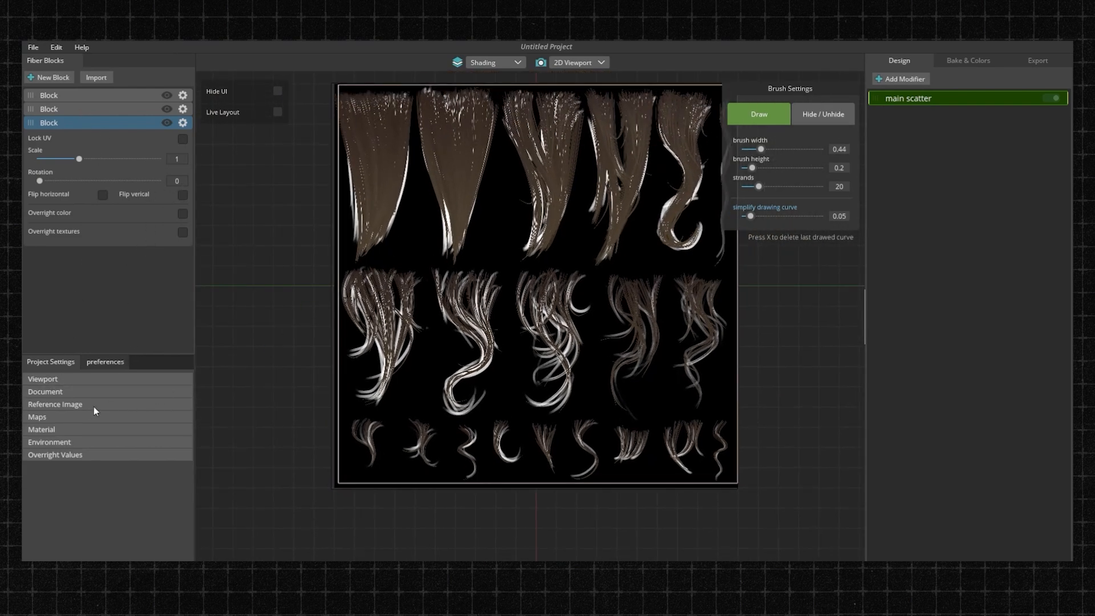
pyautogui.click(68, 404)
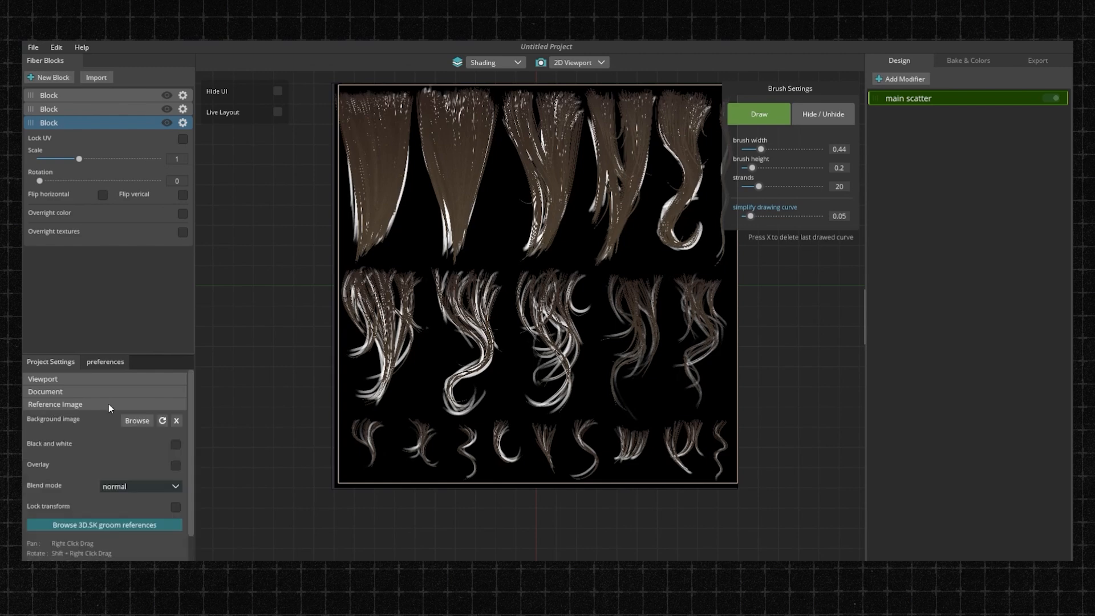
pyautogui.click(177, 420)
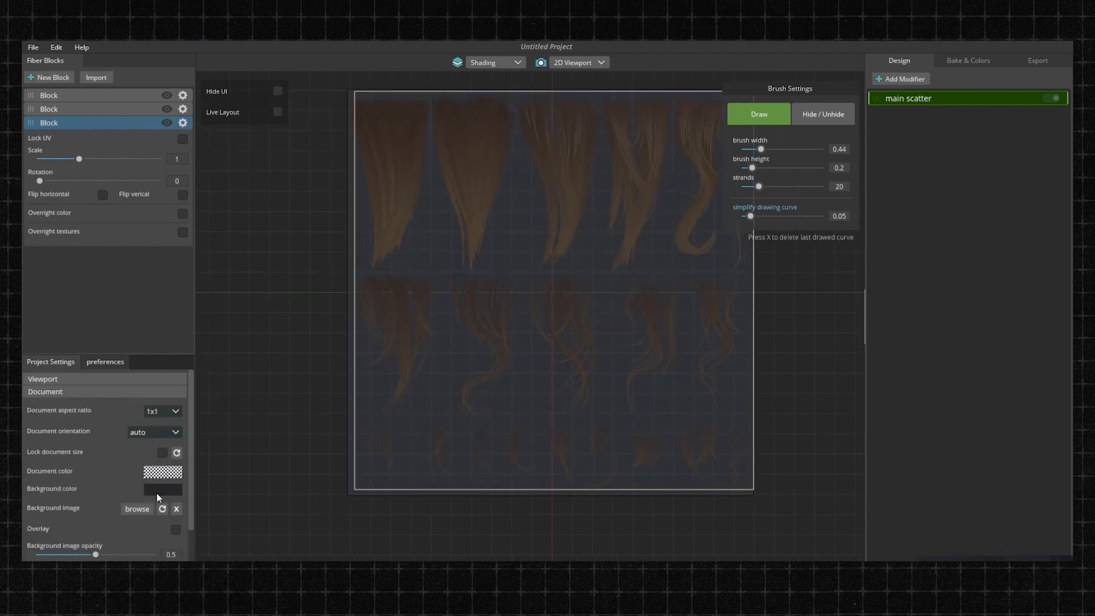
# Step: Change the document's background color to pure black
pyautogui.click(164, 489)
pyautogui.click(420, 398)
pyautogui.moveTo(421, 398); pyautogui.dragTo(359, 460)
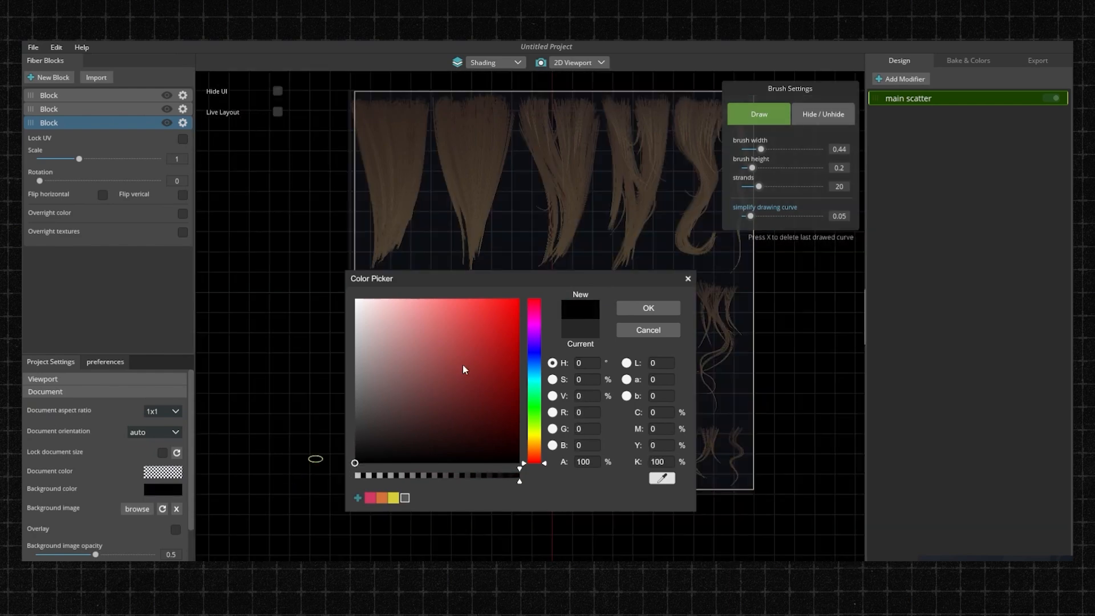
pyautogui.click(648, 309)
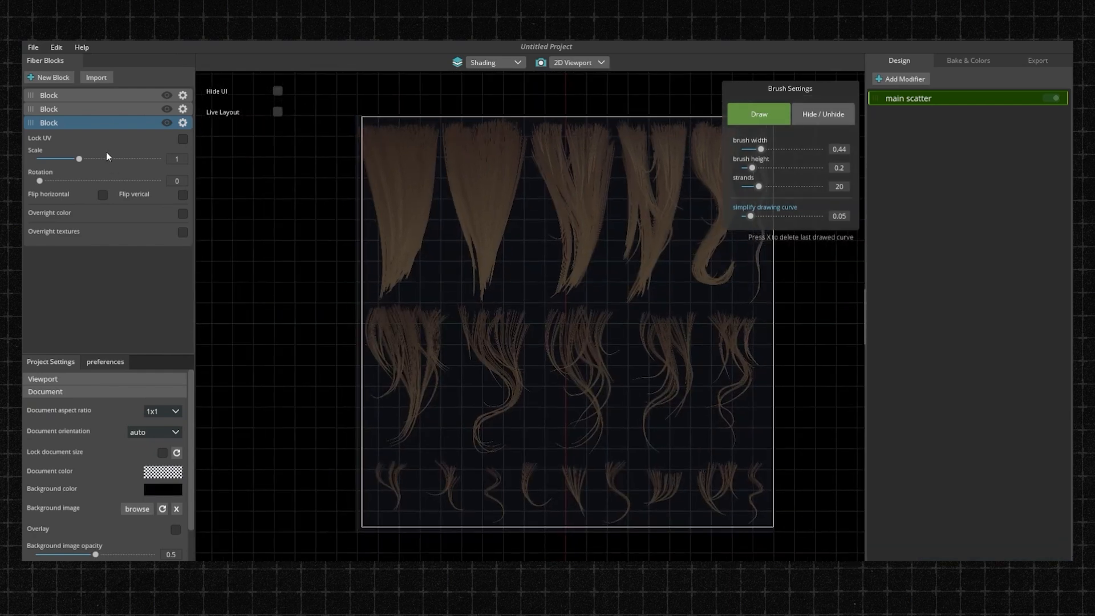
# Step: Add a fourth fiber block and set its scatter width to 0.66 and depth to 0.12
pyautogui.click(94, 114)
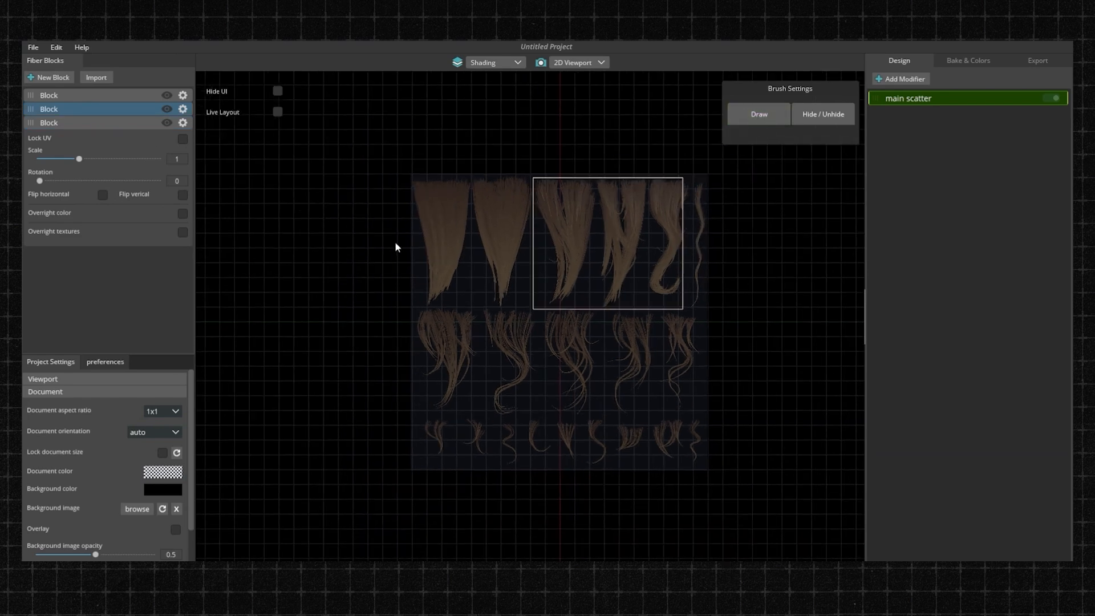
pyautogui.scroll(4, 398, 247)
pyautogui.moveTo(425, 282); pyautogui.dragTo(447, 313, button='middle')
pyautogui.moveTo(450, 422); pyautogui.dragTo(460, 303, button='middle')
pyautogui.click(49, 78)
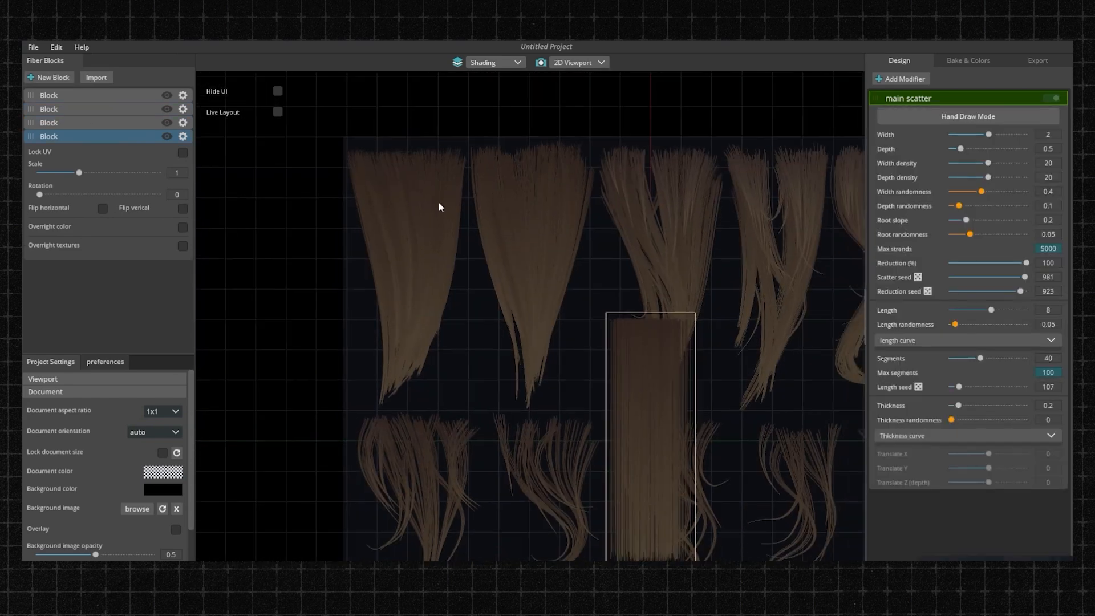
pyautogui.scroll(-5, 665, 292)
pyautogui.click(963, 134)
pyautogui.moveTo(963, 136); pyautogui.dragTo(950, 148)
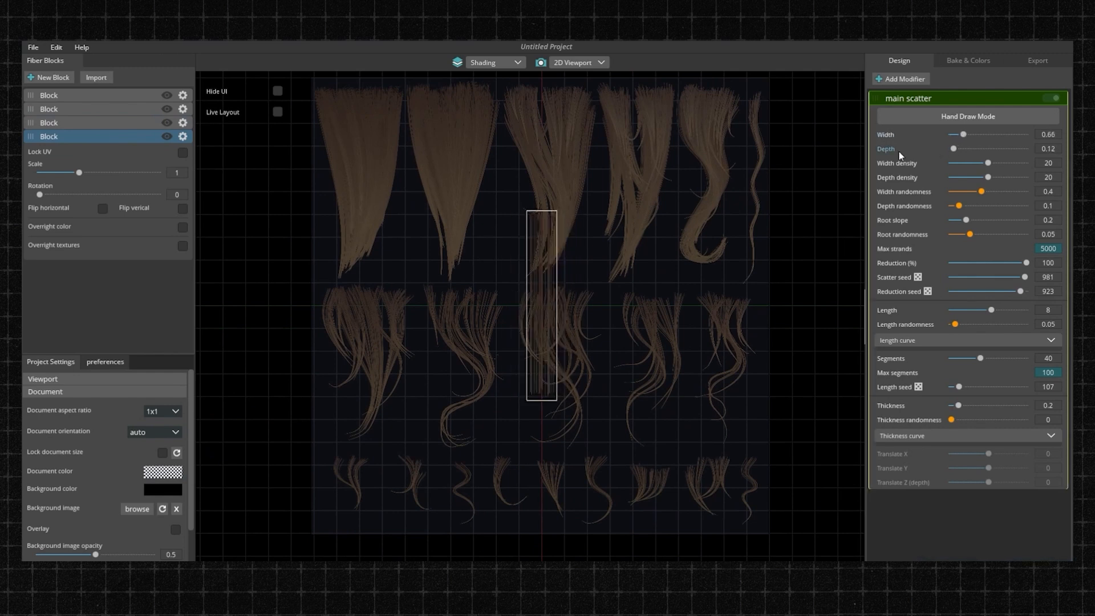
# Step: Hand-draw sparse flyaway strands over the clumps with the fourth block, using density 0.1, clump strength 0.46, width 0.36 and scatter seed 61
pyautogui.scroll(5, 672, 163)
pyautogui.click(912, 116)
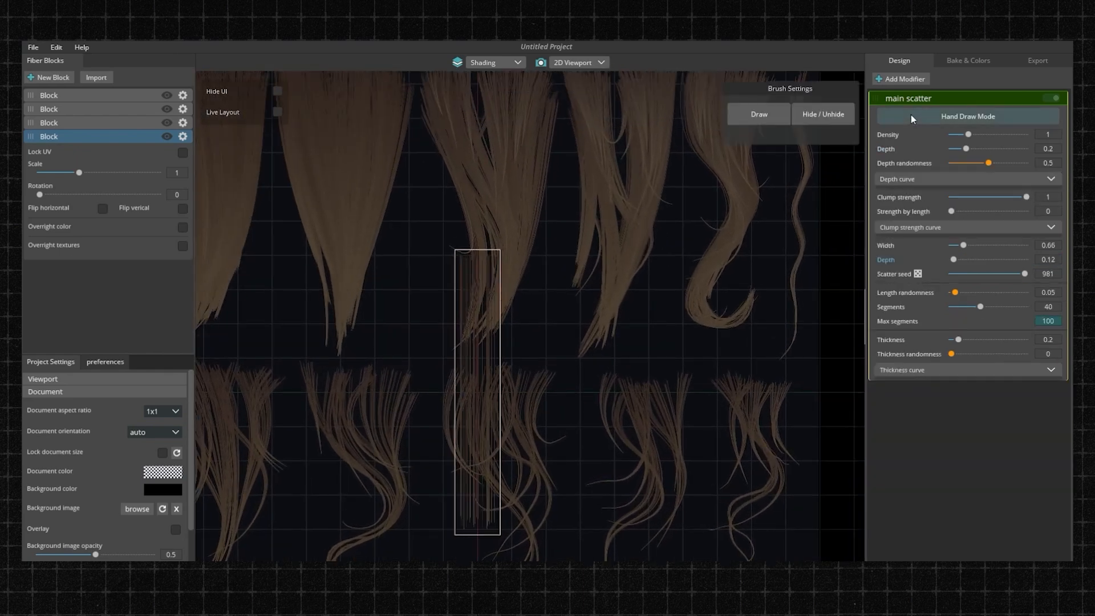
pyautogui.click(762, 116)
pyautogui.moveTo(464, 405)
pyautogui.mouseDown(button='middle')
pyautogui.moveTo(642, 135)
pyautogui.moveTo(620, 219)
pyautogui.mouseUp(button='middle')
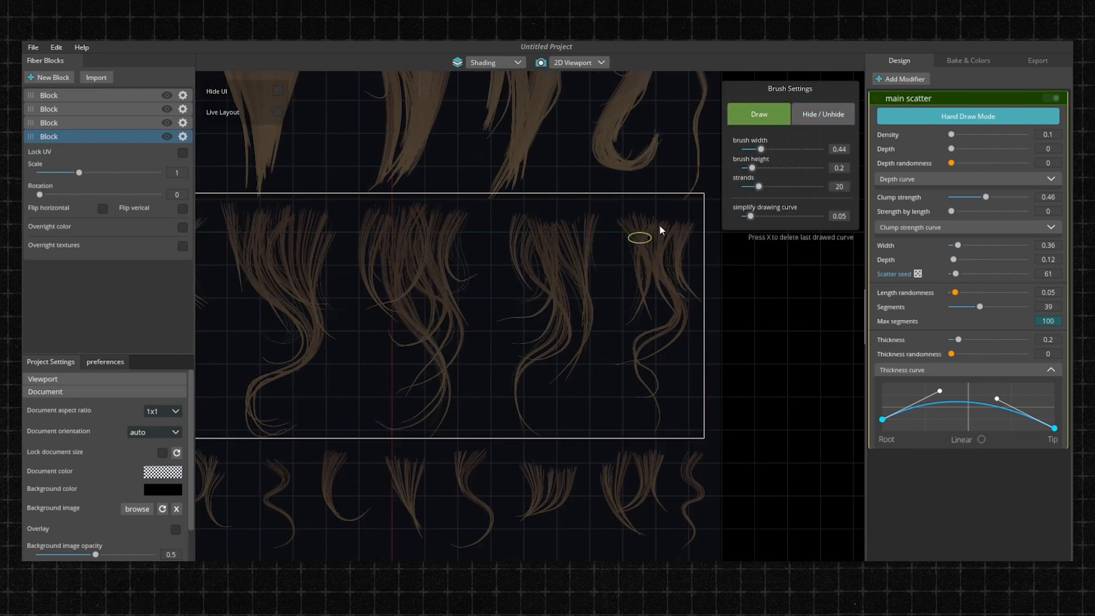
pyautogui.click(757, 116)
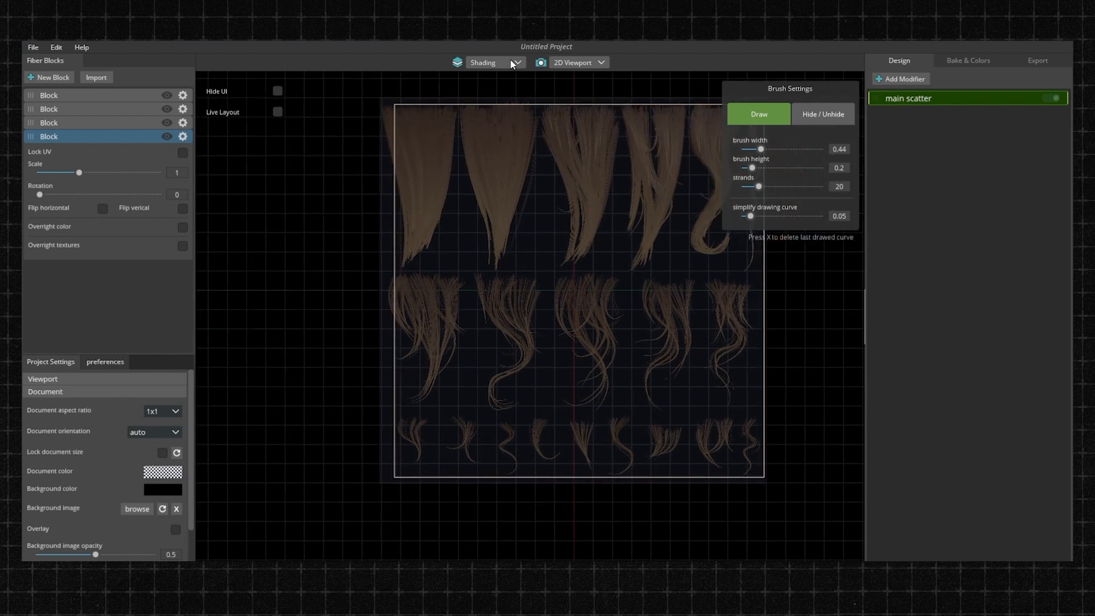
# Step: Preview the hair sheet's Root / Tip map and return to the Shading display
pyautogui.click(513, 64)
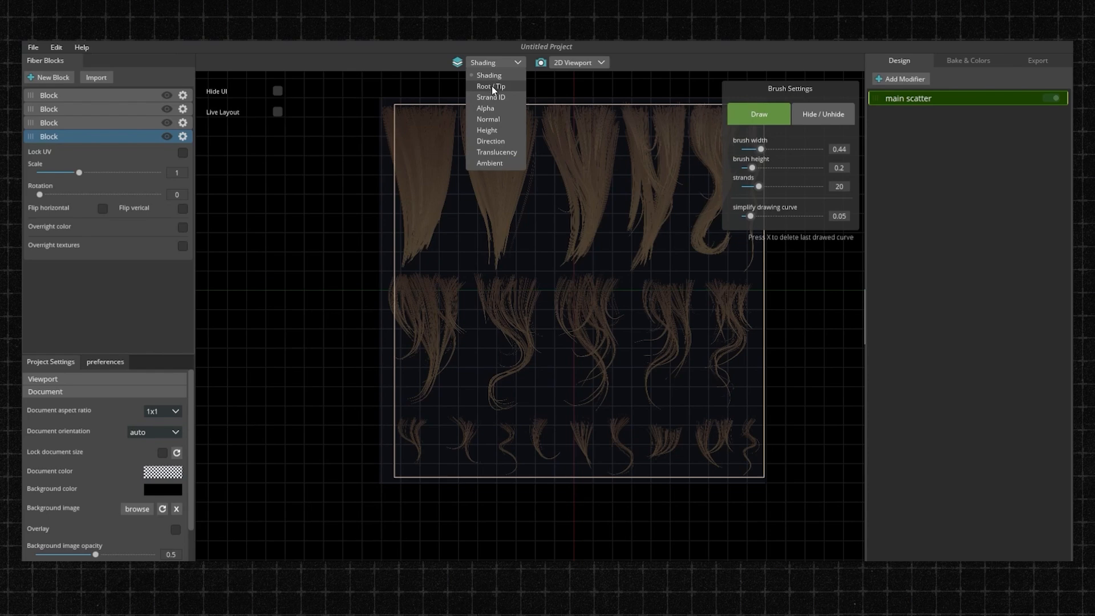
pyautogui.click(491, 86)
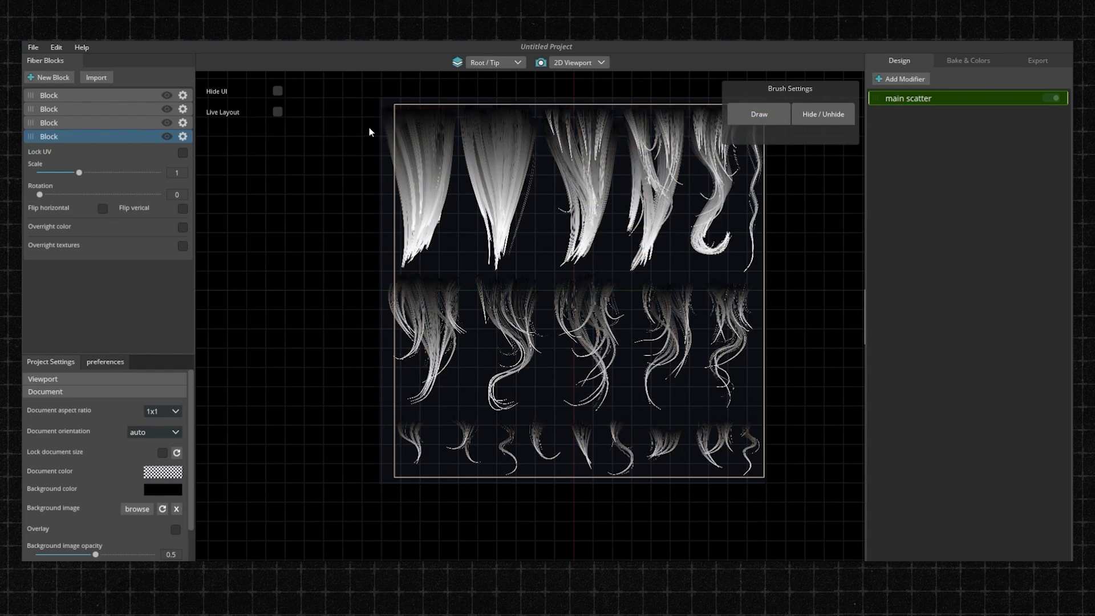
pyautogui.click(491, 62)
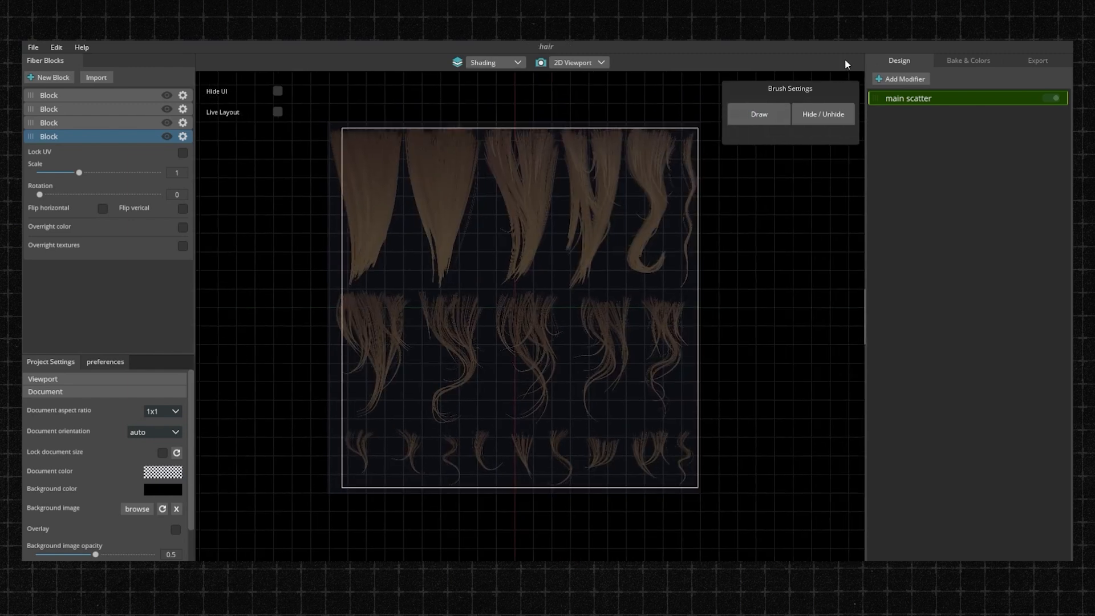
# Step: Bake the hair maps at 2048 resolution
pyautogui.click(954, 59)
pyautogui.click(1022, 270)
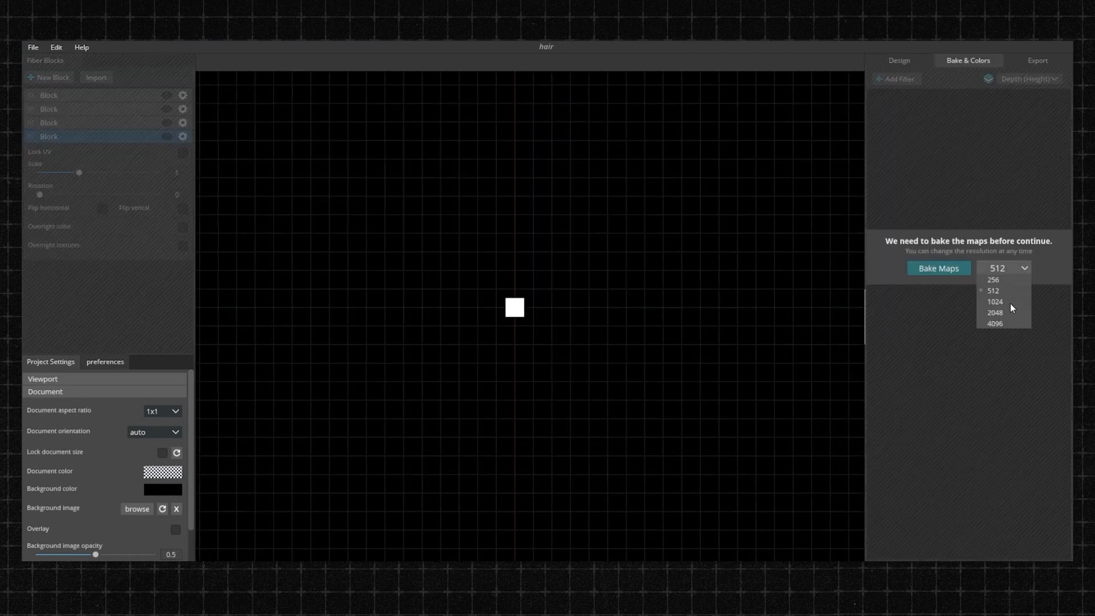
pyautogui.click(995, 312)
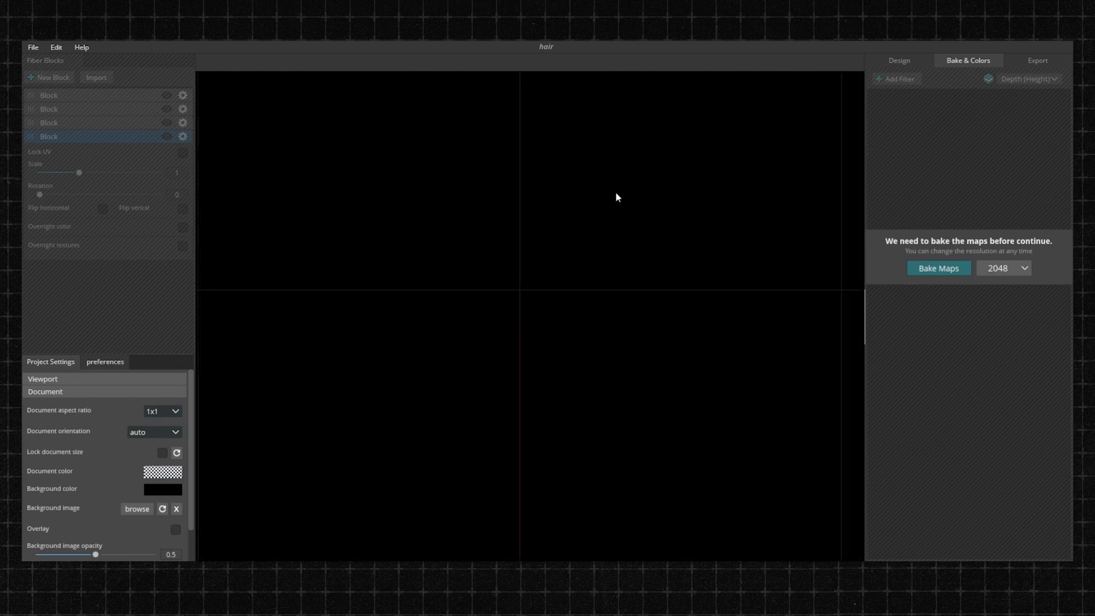
pyautogui.click(930, 267)
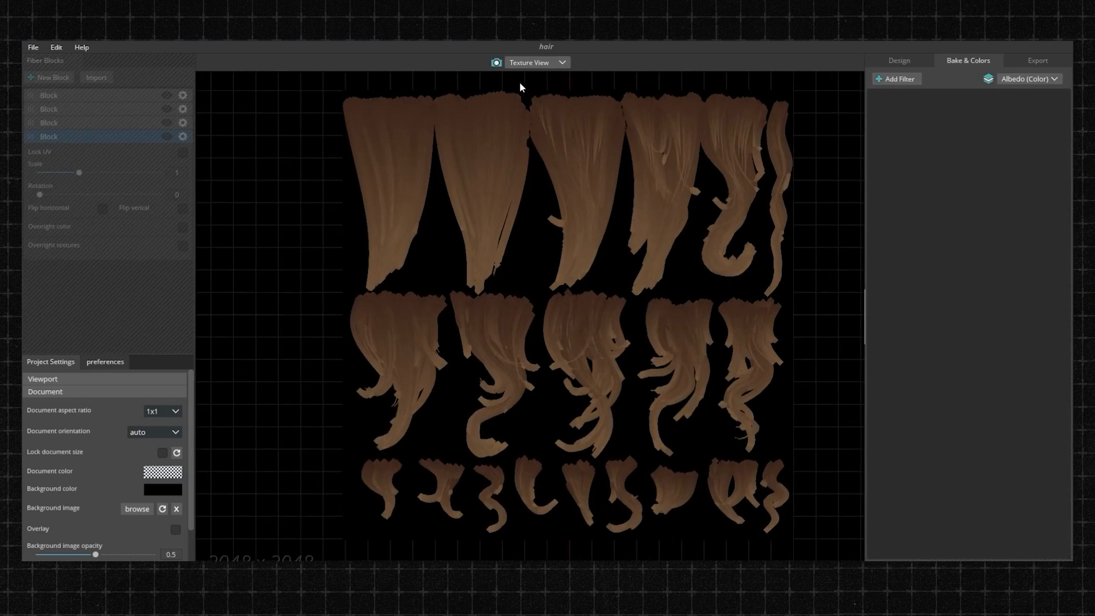
# Step: Inspect the baked hair cards in Material View and return to Texture View
pyautogui.click(528, 64)
pyautogui.click(537, 87)
pyautogui.click(532, 64)
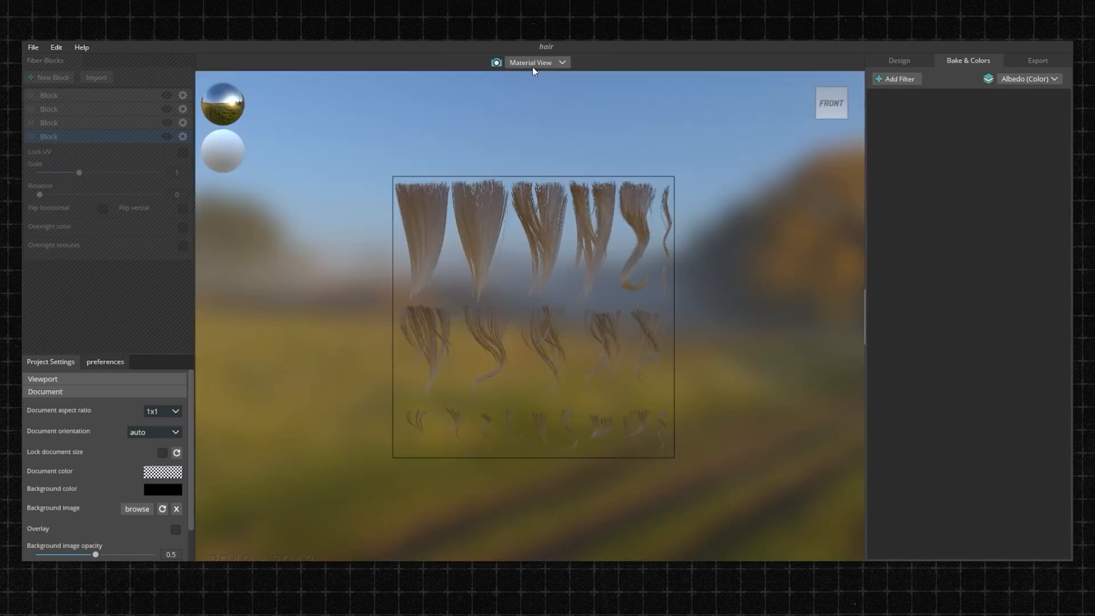
pyautogui.click(534, 77)
pyautogui.click(1029, 79)
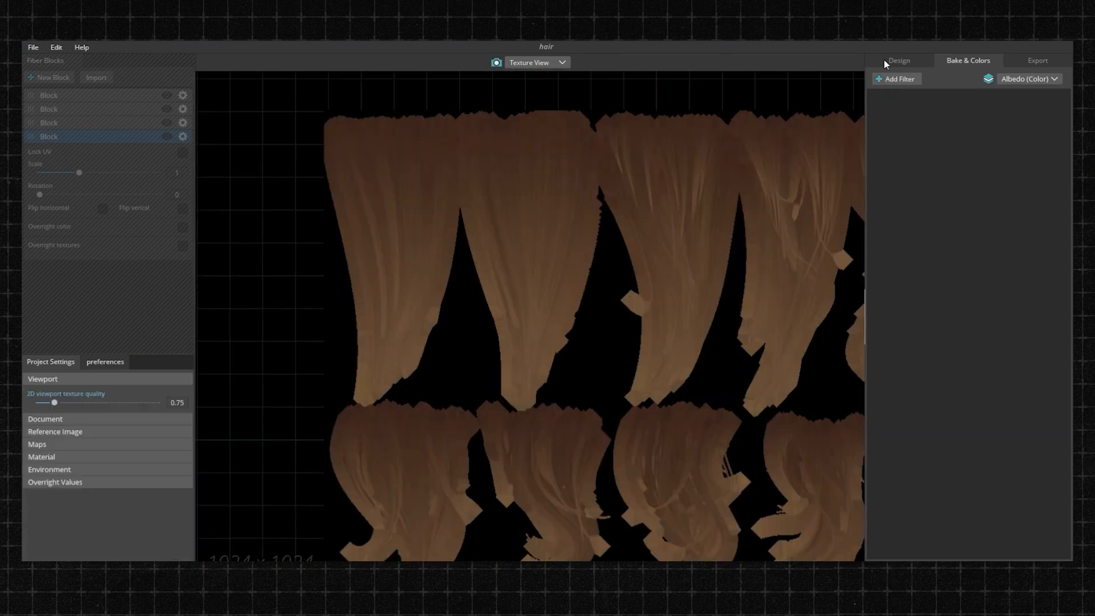
# Step: Return to the design stage and set the fiber material's specular to 0.08
pyautogui.click(899, 60)
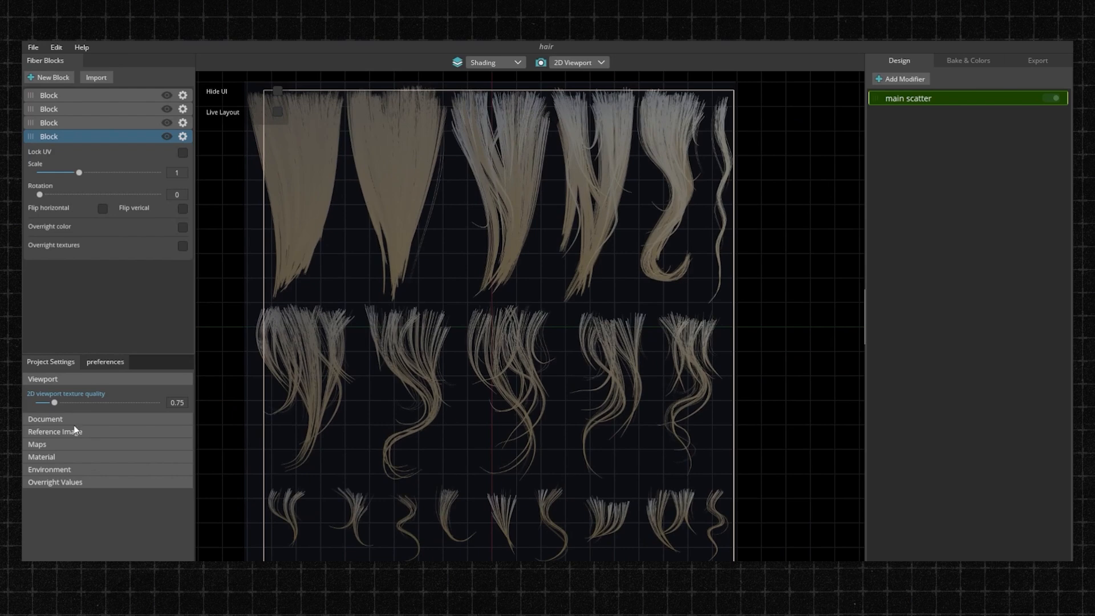
pyautogui.click(46, 456)
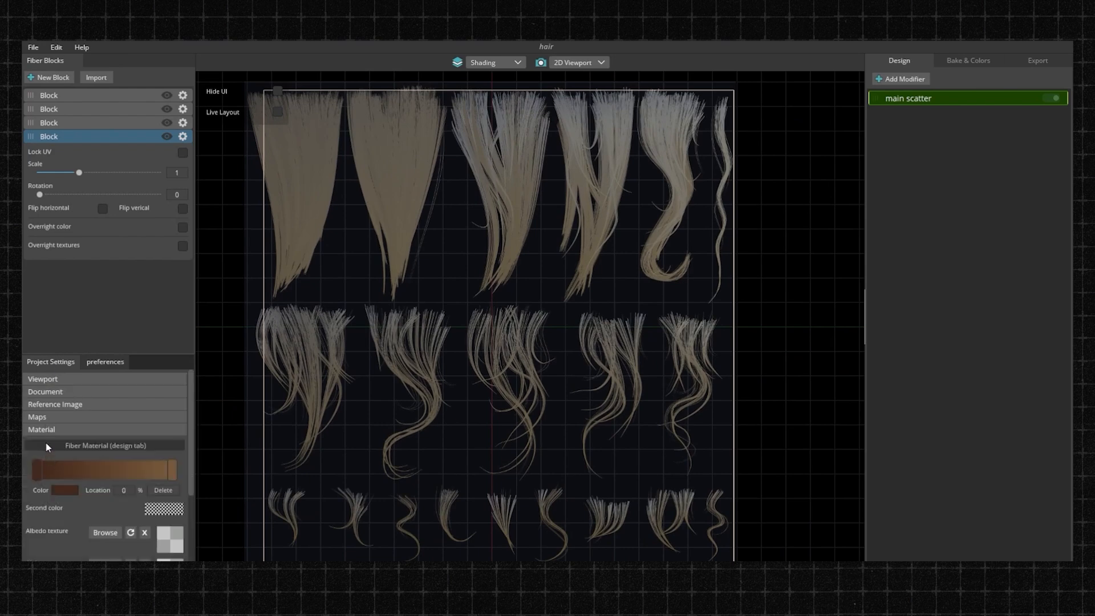
pyautogui.scroll(-3, 51, 444)
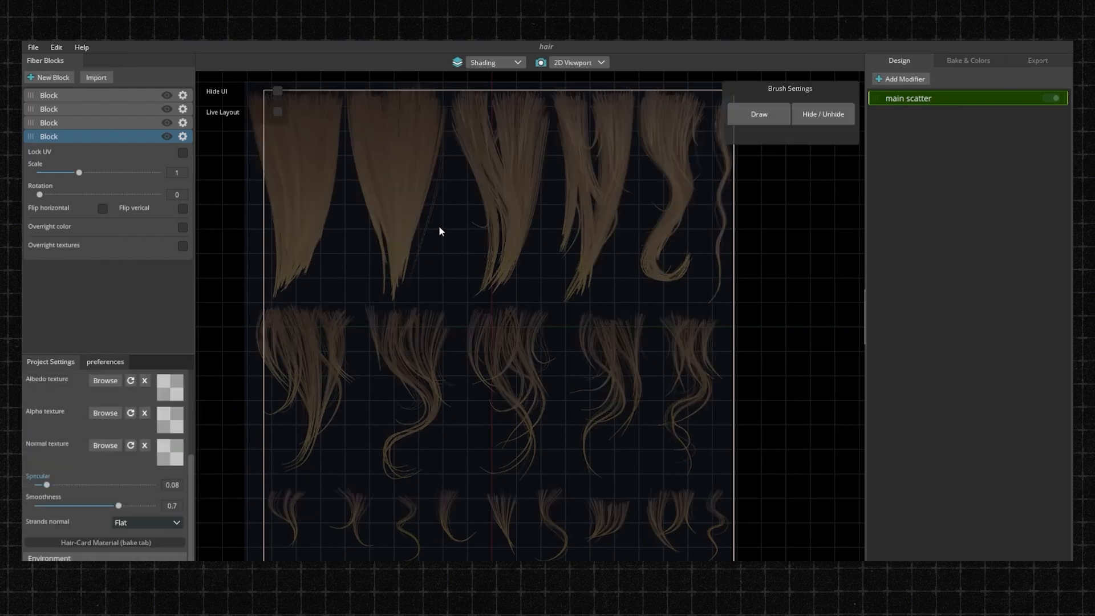
pyautogui.moveTo(439, 224); pyautogui.dragTo(462, 256, button='middle')
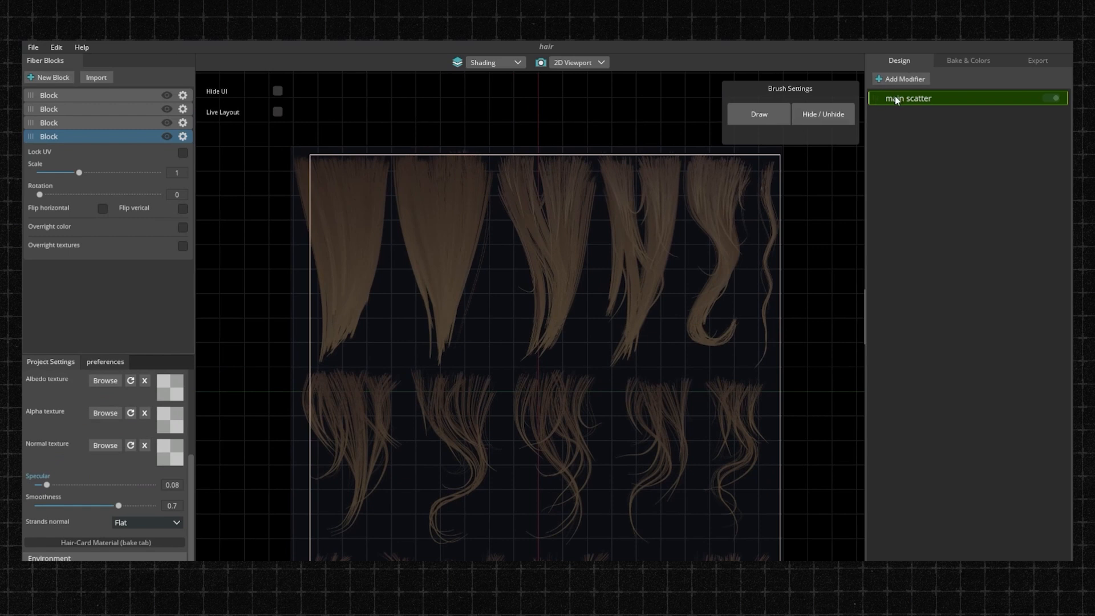
# Step: Add a Curl modifier to the first fiber block, which holds the top-row clumps
pyautogui.click(879, 98)
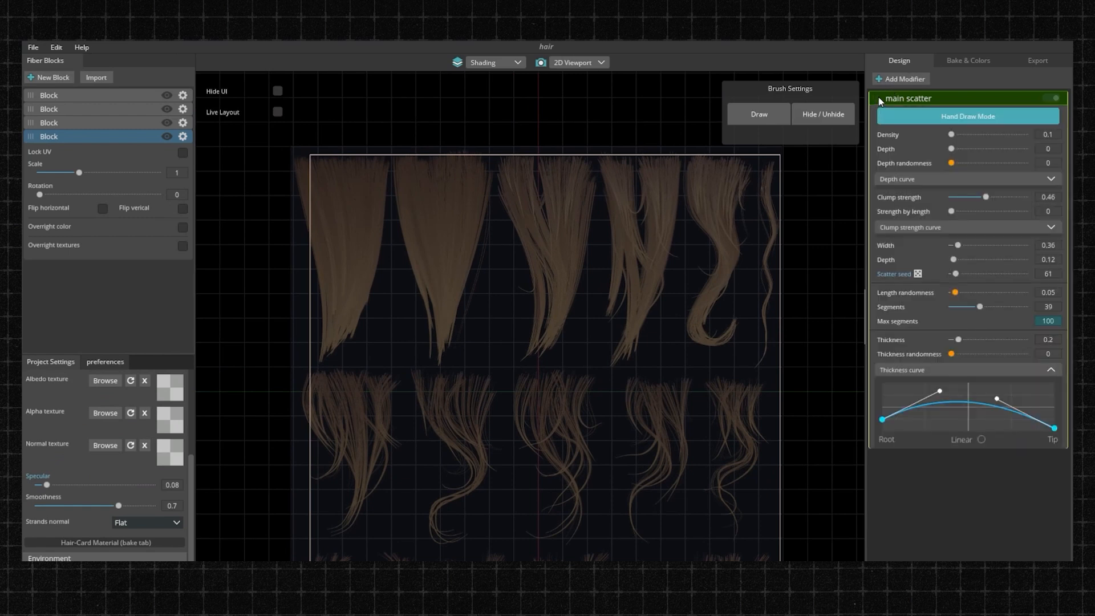
pyautogui.click(88, 98)
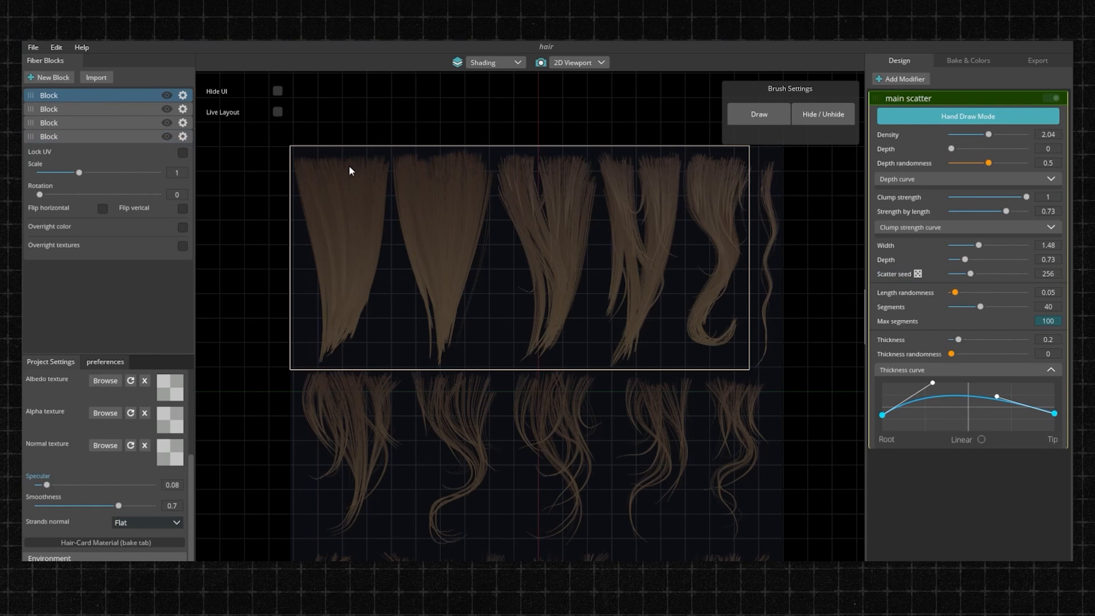
pyautogui.scroll(-3, 419, 231)
pyautogui.moveTo(420, 231); pyautogui.dragTo(465, 188, button='middle')
pyautogui.scroll(2, 413, 207)
pyautogui.scroll(1, 438, 221)
pyautogui.scroll(-1, 464, 189)
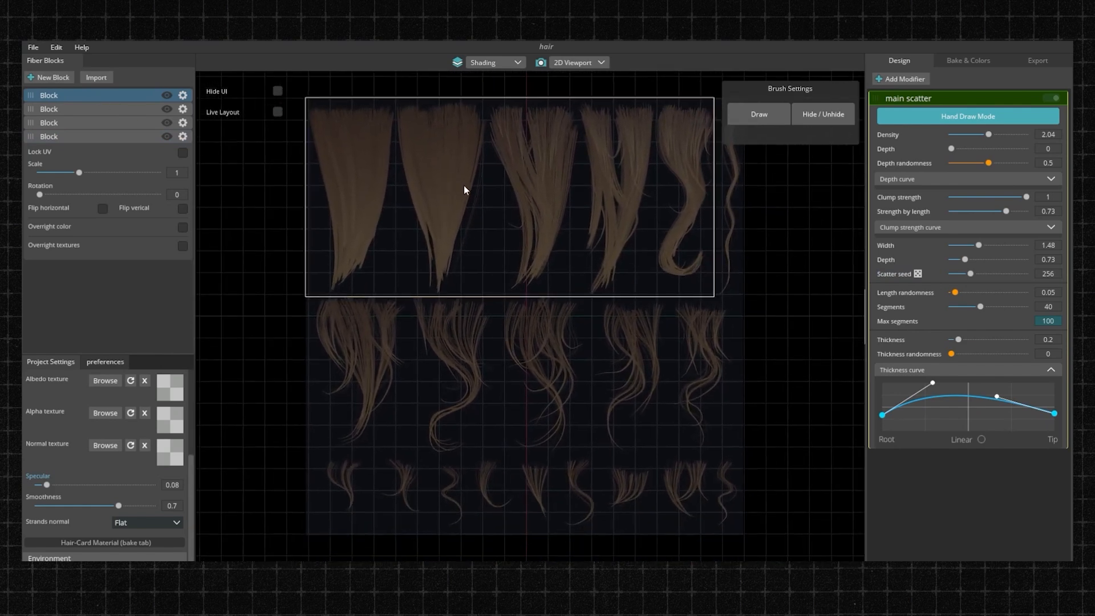
pyautogui.click(888, 80)
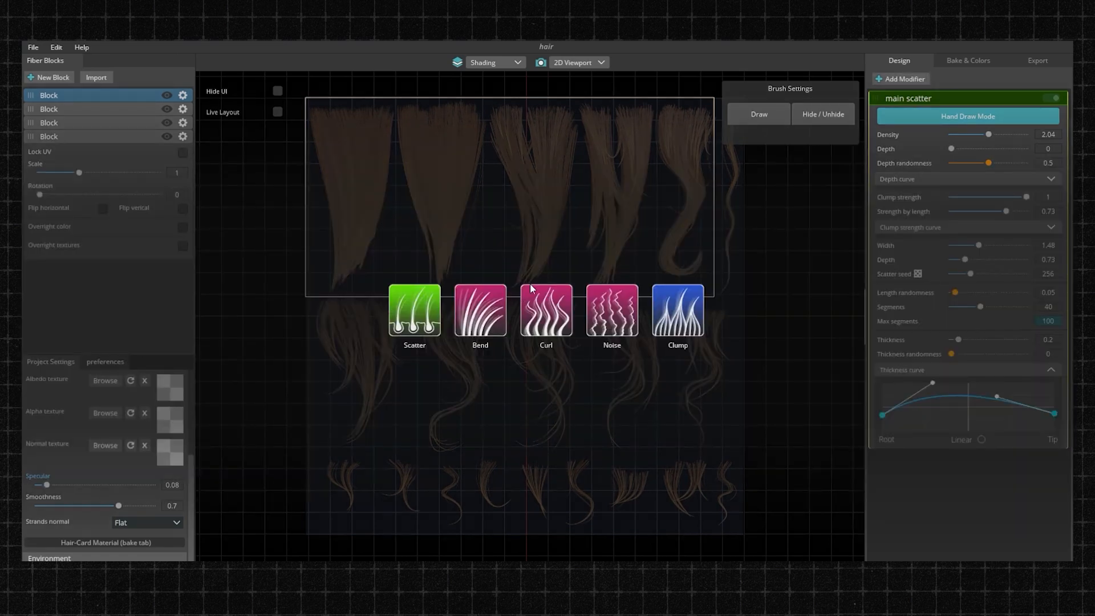
pyautogui.click(540, 305)
# Step: Set the Curl modifier's scale to 0.1 and its scale randomness to 0.9
pyautogui.moveTo(439, 197); pyautogui.dragTo(467, 221, button='middle')
pyautogui.scroll(4, 491, 257)
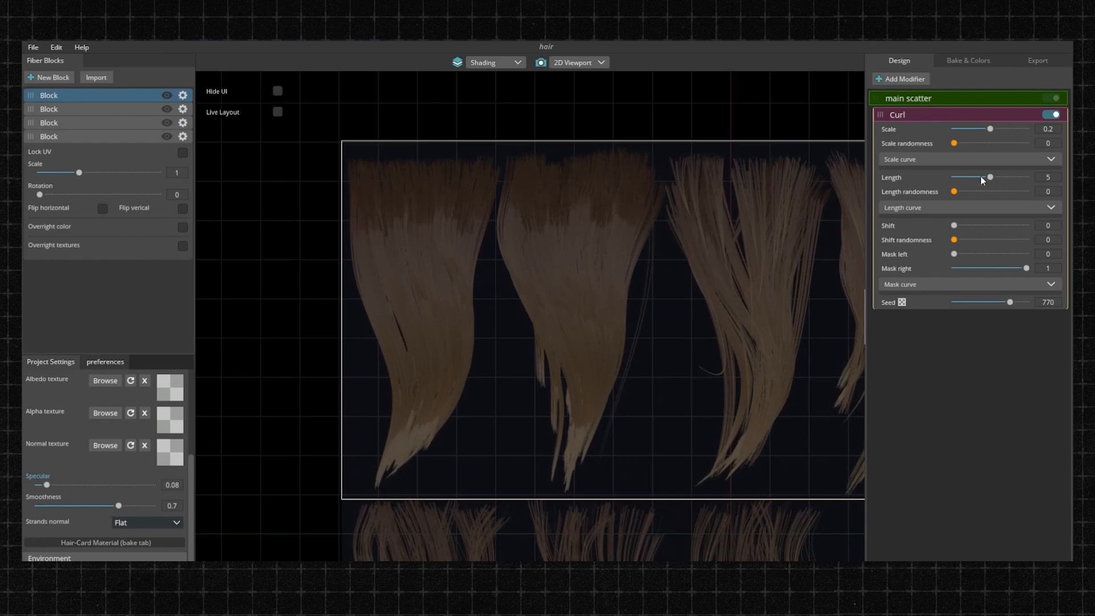
pyautogui.moveTo(970, 133)
pyautogui.mouseDown()
pyautogui.moveTo(1019, 143)
pyautogui.moveTo(956, 143)
pyautogui.moveTo(1020, 150)
pyautogui.moveTo(996, 127)
pyautogui.moveTo(973, 129)
pyautogui.mouseUp()
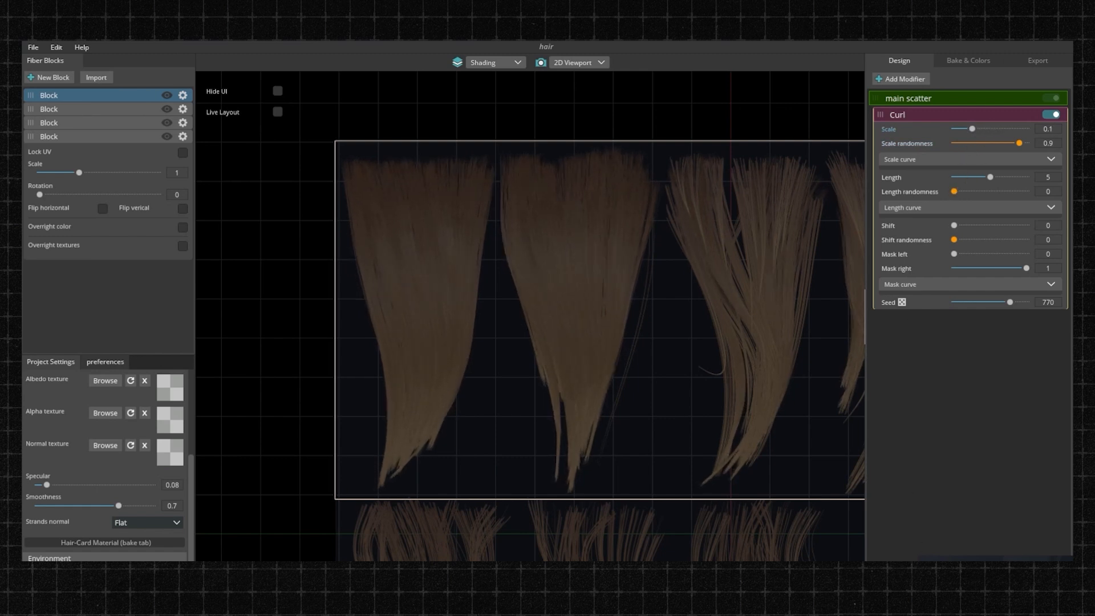
# Step: Add a Noise modifier to the first fiber block, adjust its strength settings, and check the top-row clumps
pyautogui.click(889, 77)
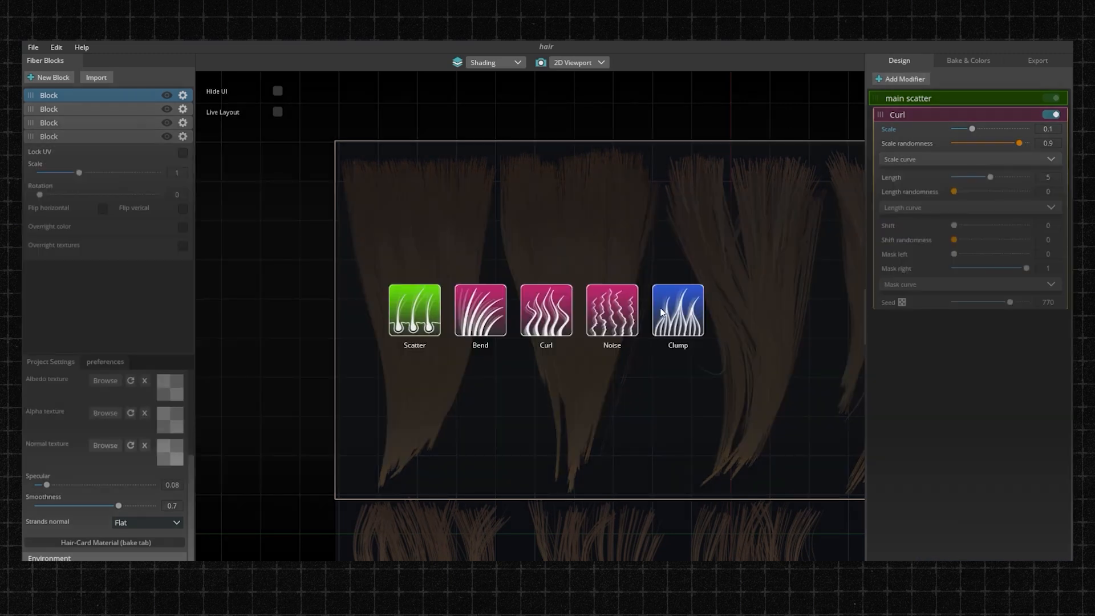
pyautogui.click(613, 310)
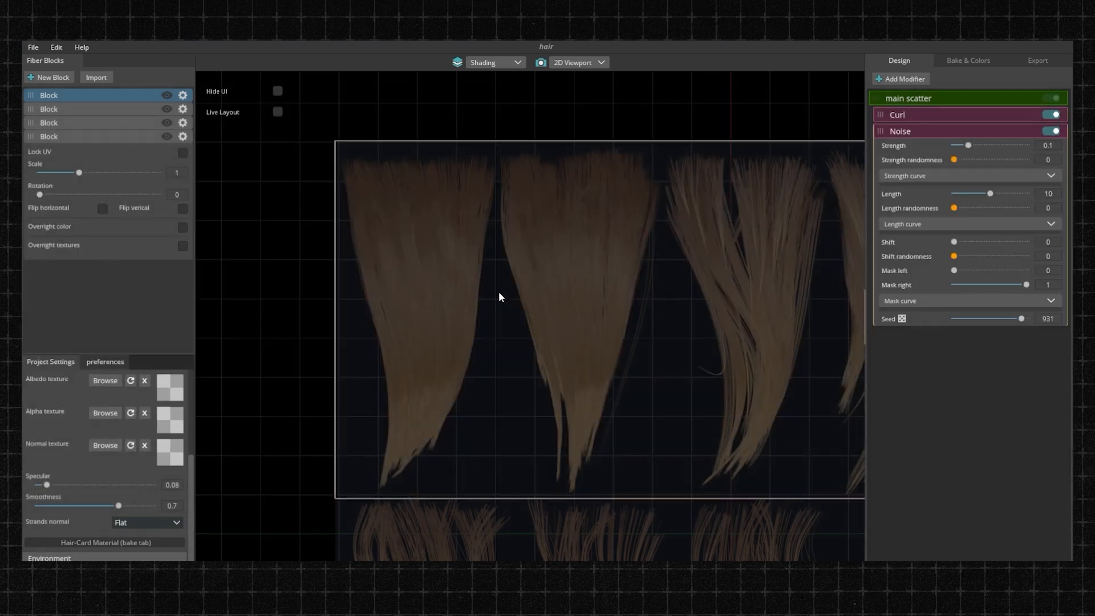
pyautogui.moveTo(957, 149); pyautogui.dragTo(974, 193)
pyautogui.scroll(-3, 741, 234)
pyautogui.moveTo(621, 262); pyautogui.dragTo(656, 325, button='middle')
pyautogui.scroll(6, 682, 297)
pyautogui.scroll(-1, 683, 296)
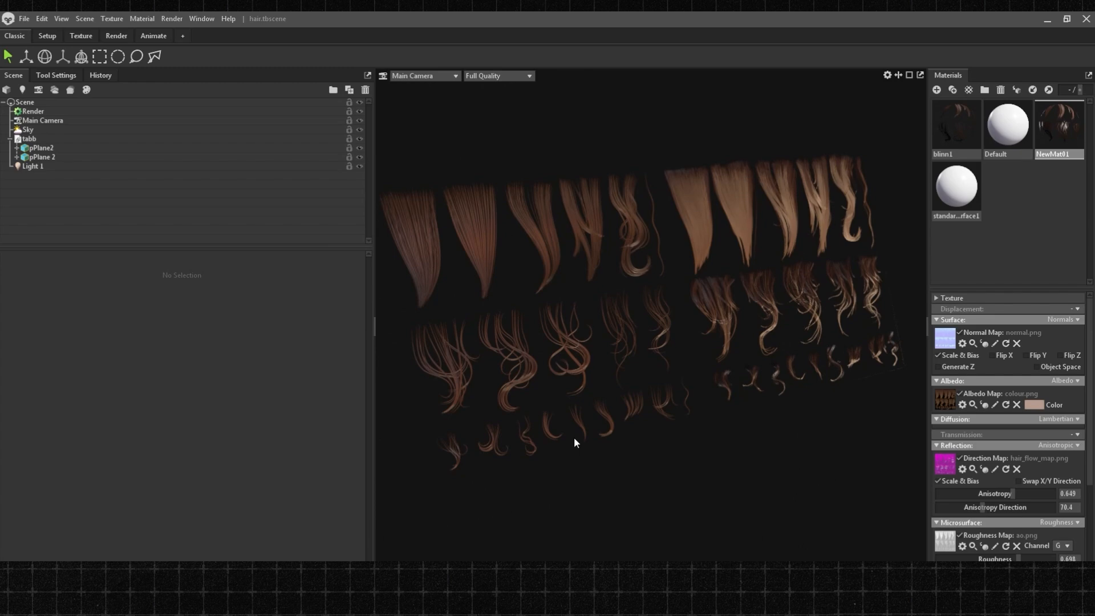
# Step: Switch to Marmoset Toolbag and examine the shading of the two hair card sheets from several angles
pyautogui.moveTo(727, 495); pyautogui.dragTo(653, 444)
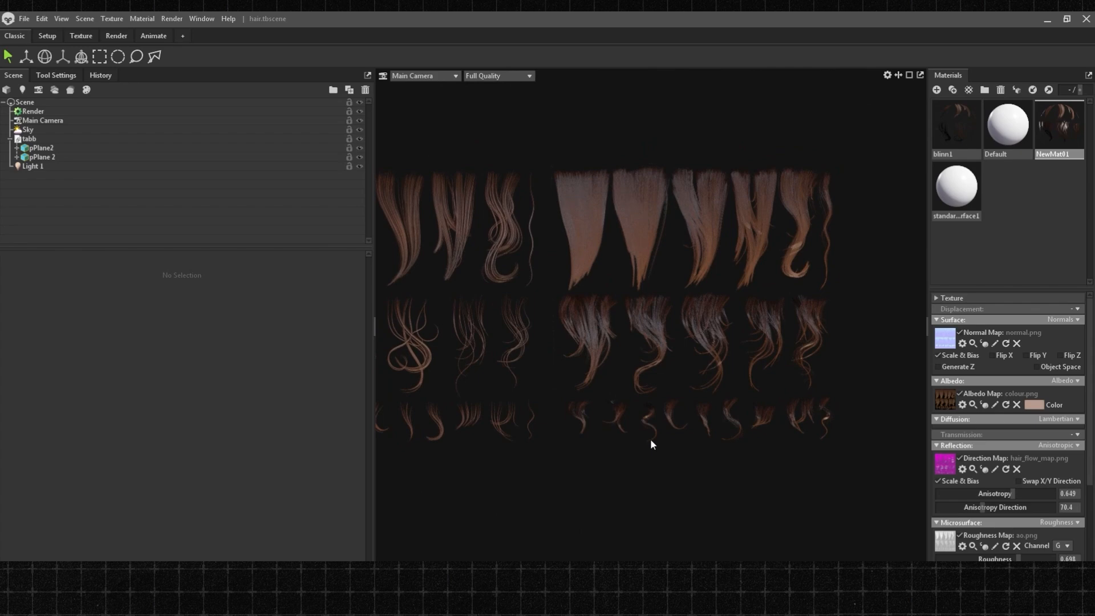
pyautogui.moveTo(696, 371); pyautogui.dragTo(699, 348)
pyautogui.moveTo(657, 292); pyautogui.dragTo(698, 278)
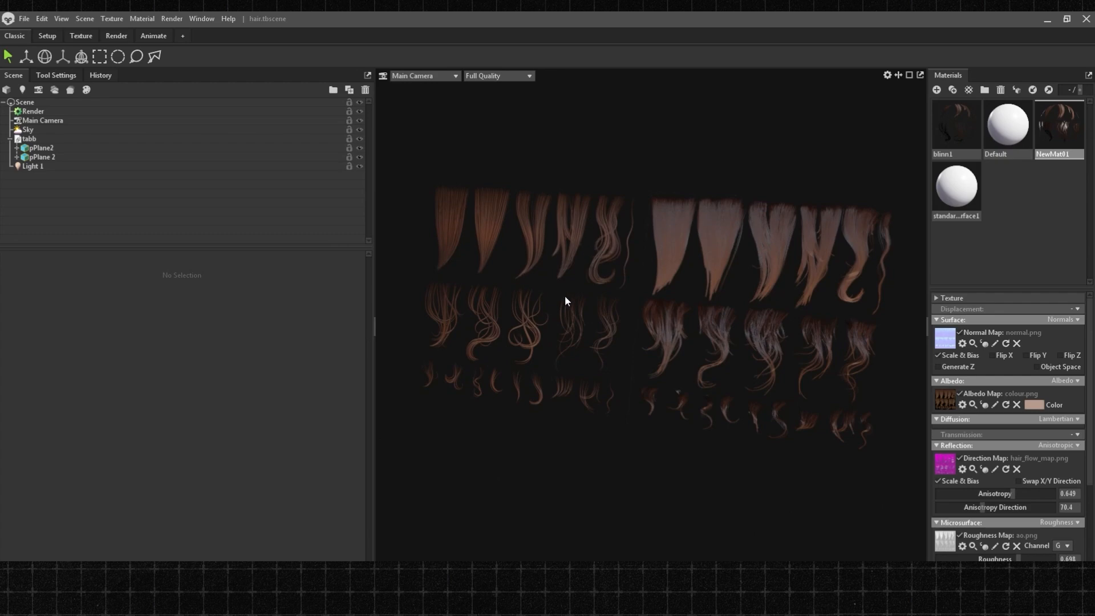
pyautogui.moveTo(588, 304)
pyautogui.mouseDown()
pyautogui.moveTo(662, 296)
pyautogui.moveTo(601, 310)
pyautogui.moveTo(599, 324)
pyautogui.moveTo(550, 282)
pyautogui.moveTo(588, 304)
pyautogui.mouseUp()
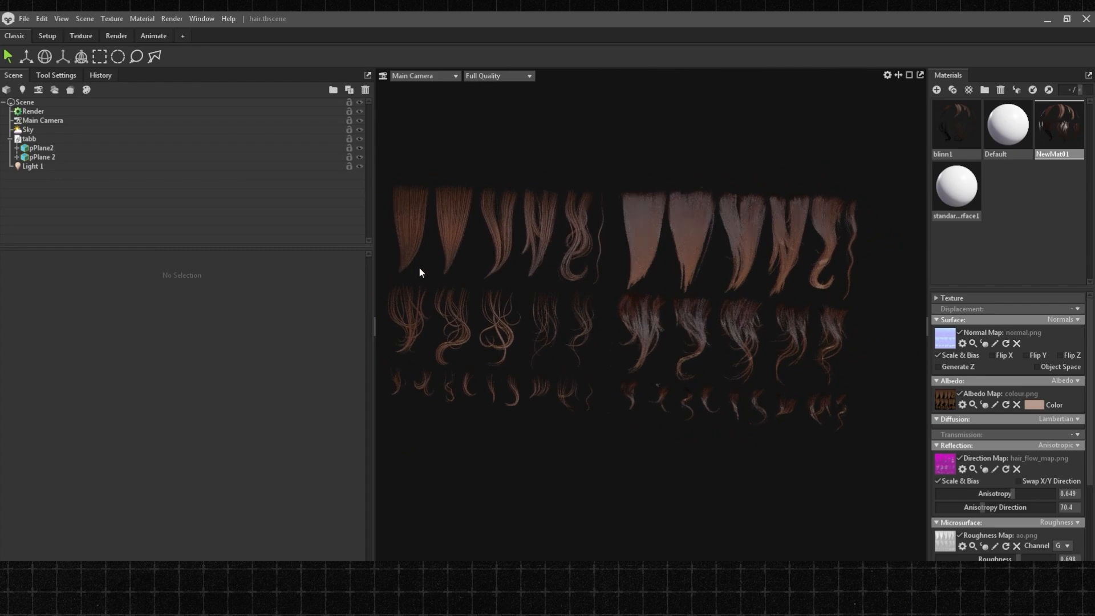
pyautogui.moveTo(368, 289); pyautogui.dragTo(217, 279)
pyautogui.moveTo(504, 295); pyautogui.dragTo(632, 288)
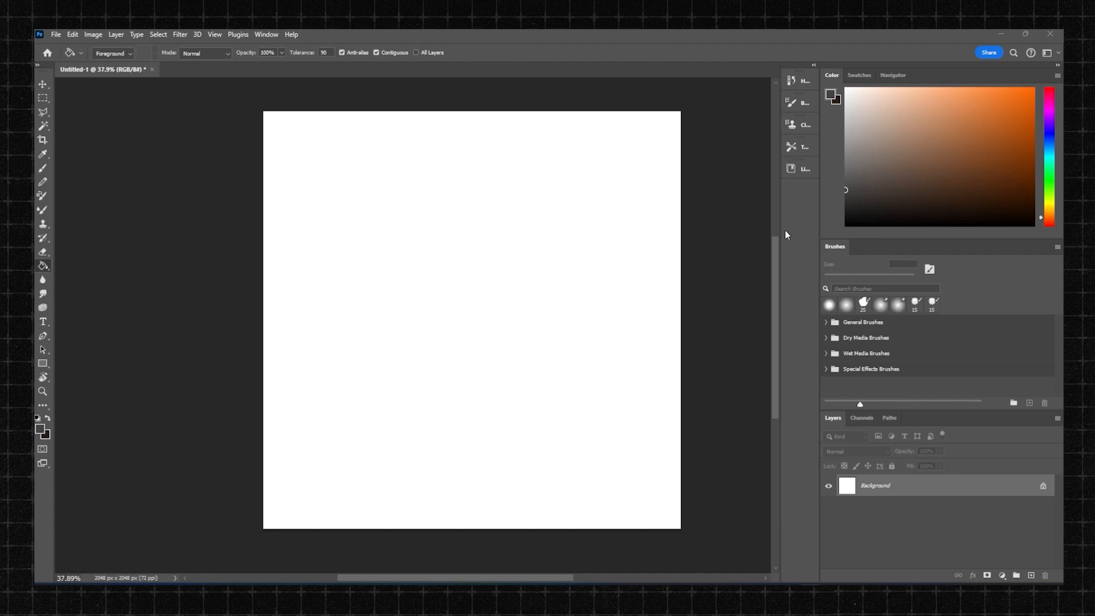
# Step: Switch to Photoshop, collapse the narrow panel column to icons, and fill the blank 2048 px canvas with dark grey
pyautogui.moveTo(781, 233); pyautogui.dragTo(804, 236)
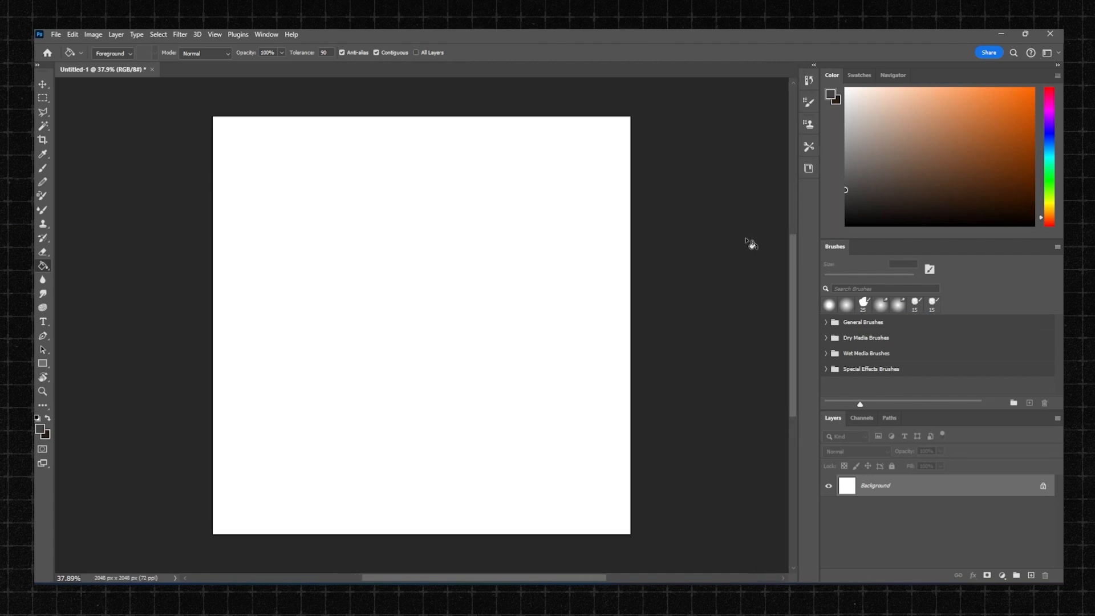
pyautogui.moveTo(533, 264); pyautogui.dragTo(628, 257)
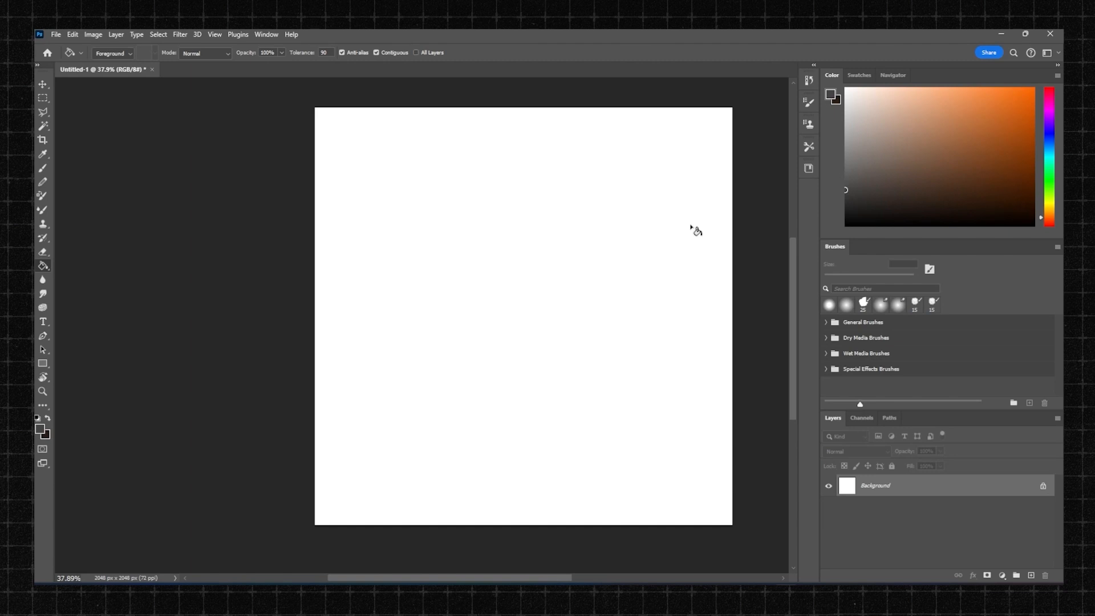
pyautogui.click(668, 245)
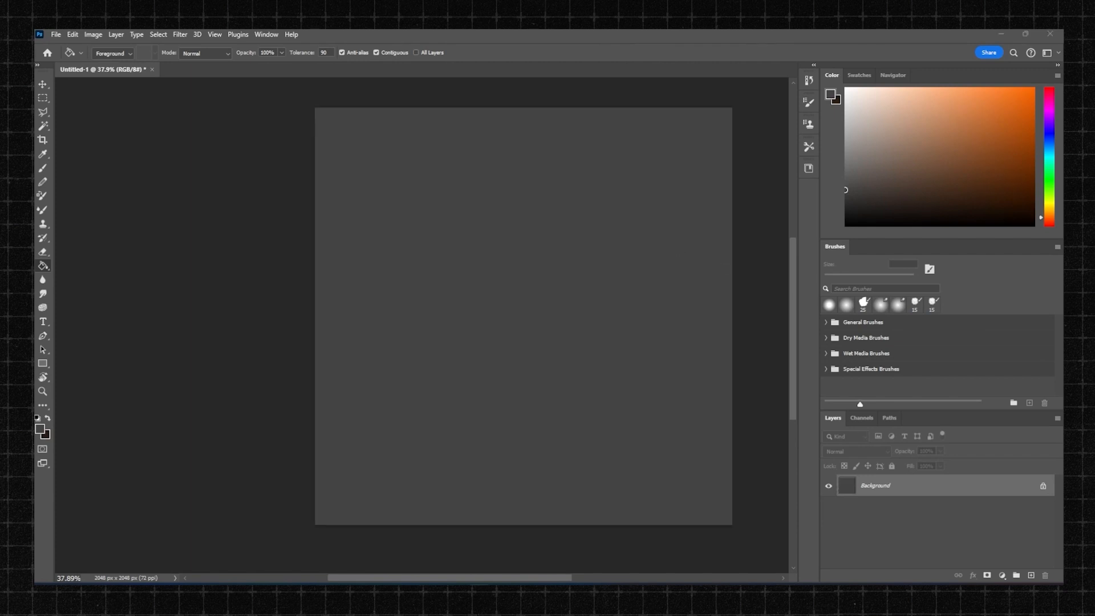
# Step: Place the template_hair image on the canvas and refill the Background layer beneath it with a darker grey
pyautogui.moveTo(984, 404); pyautogui.dragTo(633, 370)
pyautogui.press('Return')
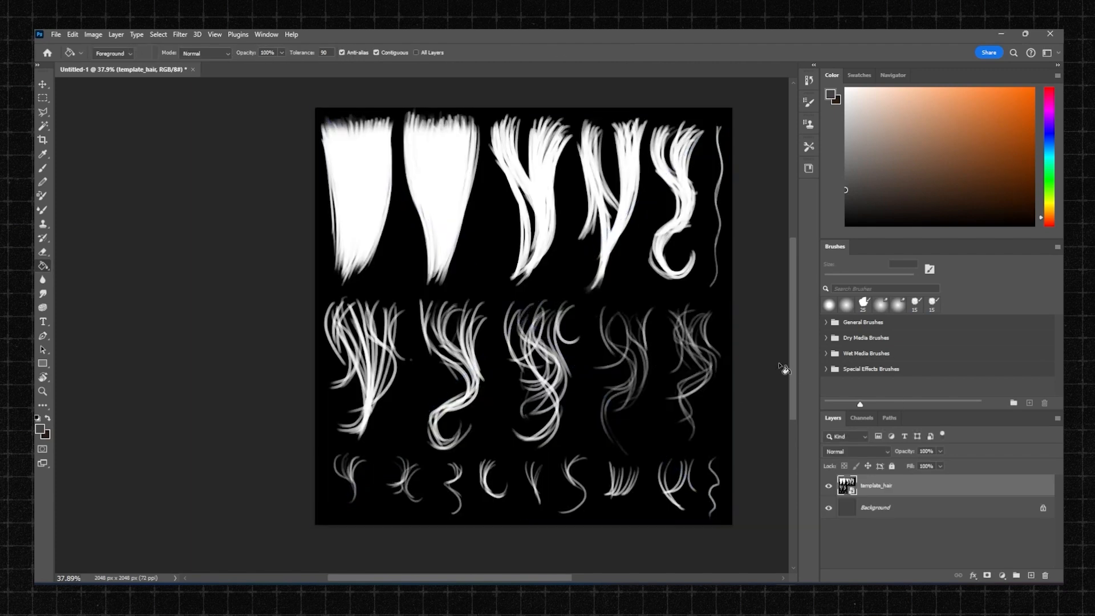
pyautogui.click(830, 486)
pyautogui.click(878, 507)
pyautogui.click(845, 208)
pyautogui.click(692, 289)
pyautogui.click(830, 486)
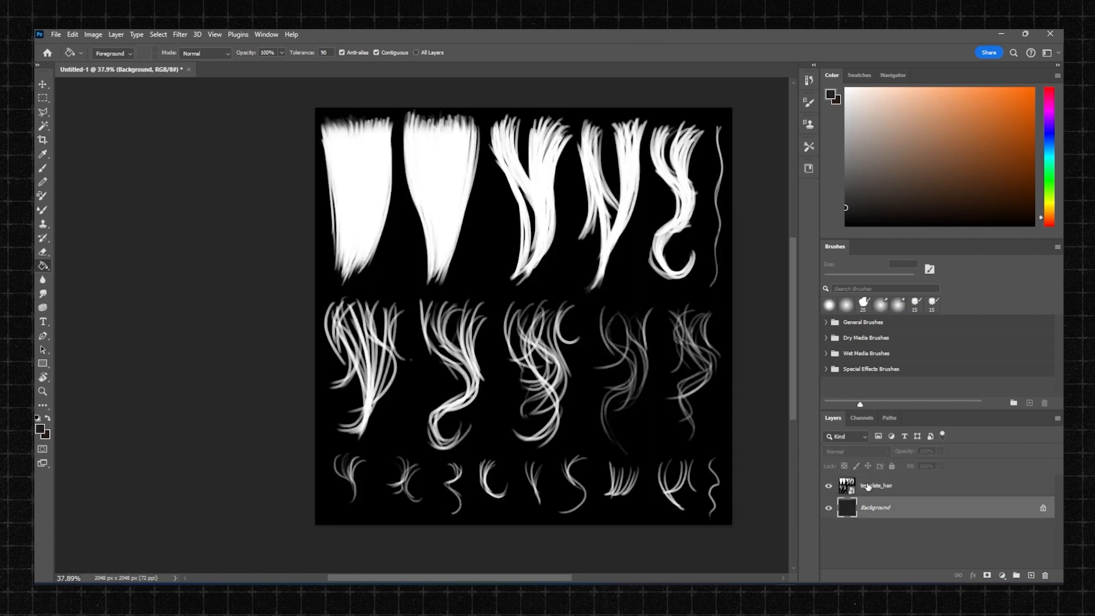
# Step: Lower the template_hair layer's opacity to 8% so it serves as a faint tracing guide
pyautogui.click(881, 486)
pyautogui.click(942, 451)
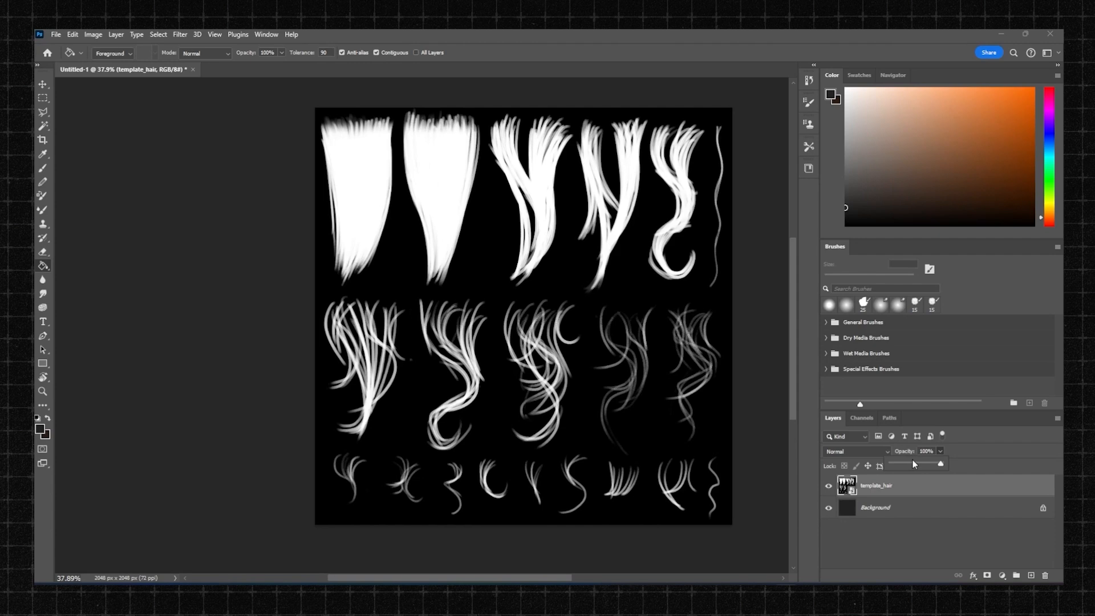
pyautogui.moveTo(906, 466); pyautogui.dragTo(896, 465)
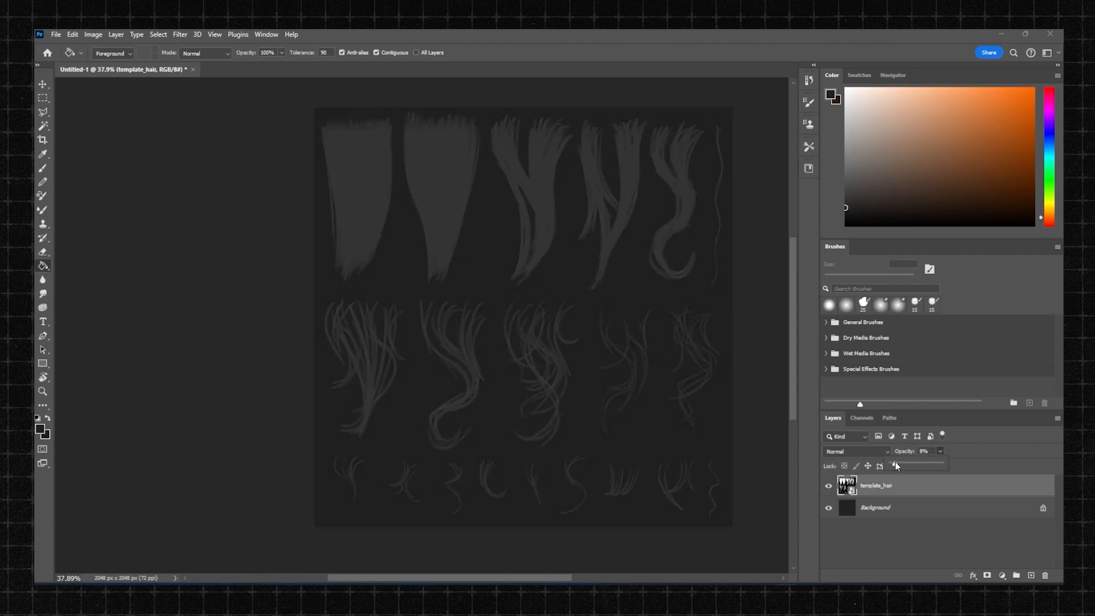
pyautogui.click(375, 166)
pyautogui.click(620, 238)
# Step: Create a new layer above the template and ready the 25 px Soft Round Pressure Opacity and Flow brush in mid grey
pyautogui.press('z')
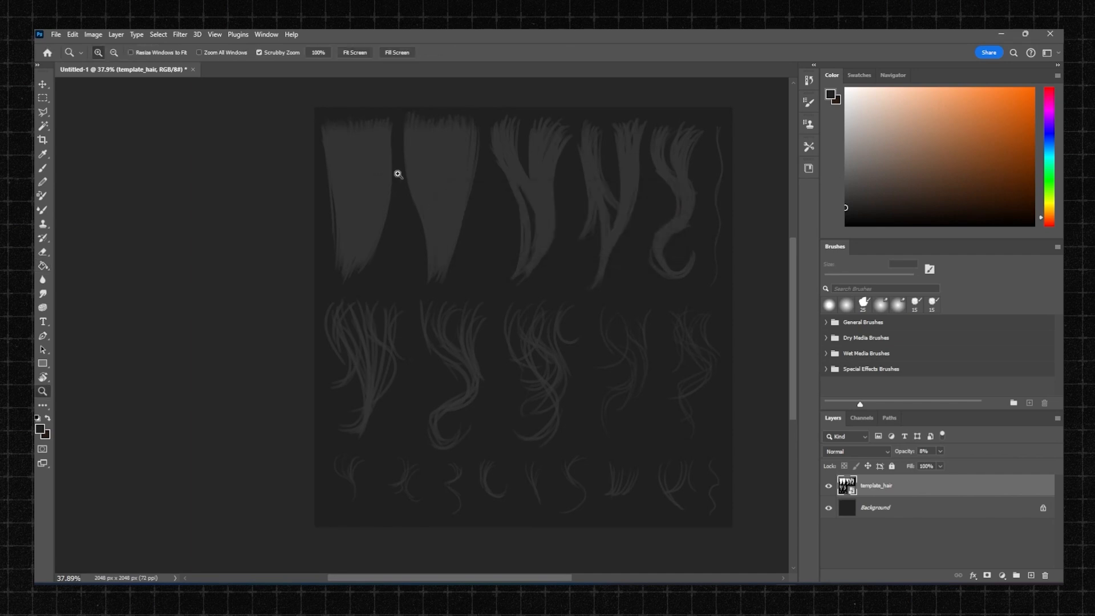
pyautogui.moveTo(391, 175); pyautogui.dragTo(423, 175)
pyautogui.moveTo(558, 246); pyautogui.dragTo(634, 287)
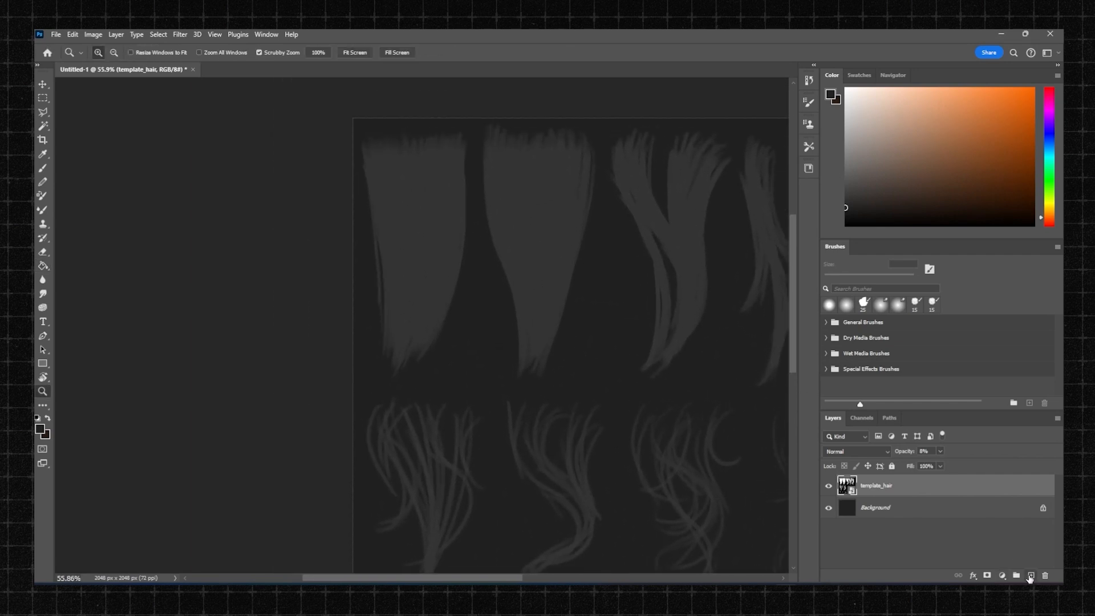
pyautogui.click(1030, 578)
pyautogui.click(846, 159)
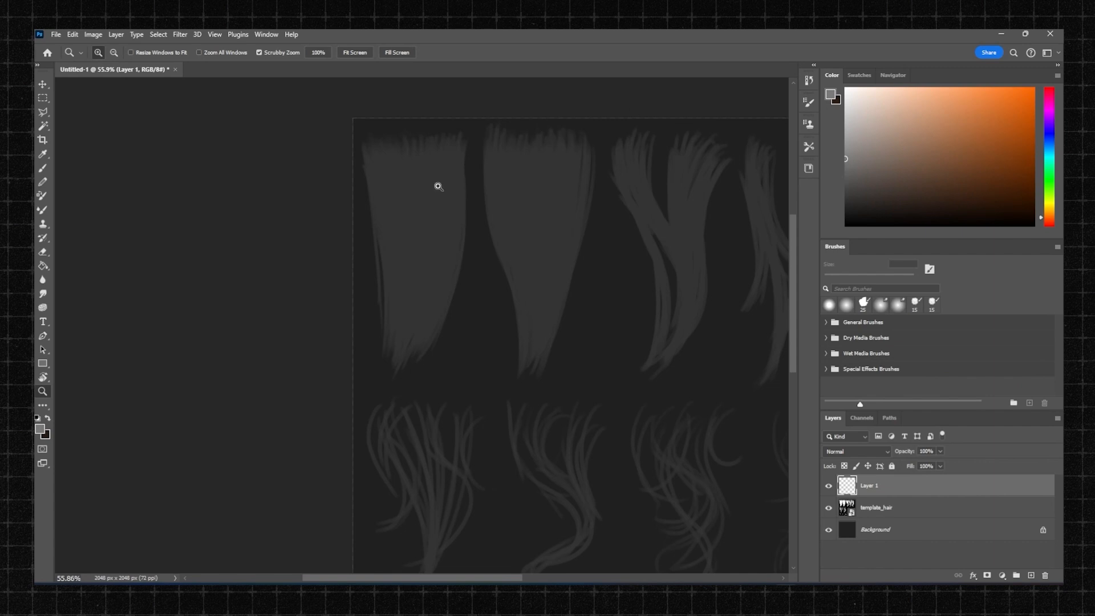
pyautogui.press('b')
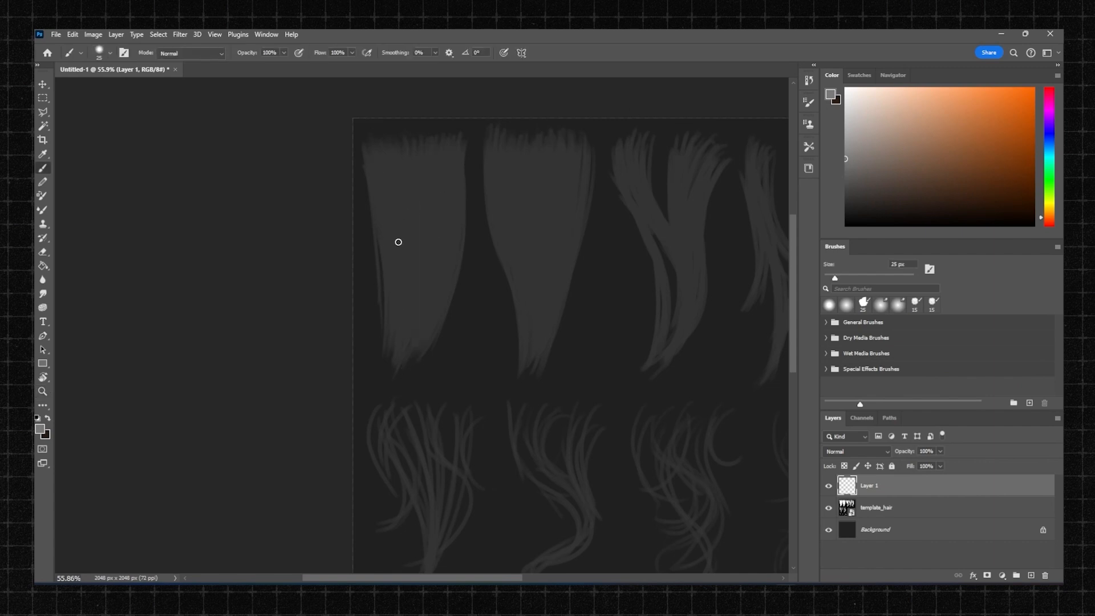
pyautogui.click(103, 52)
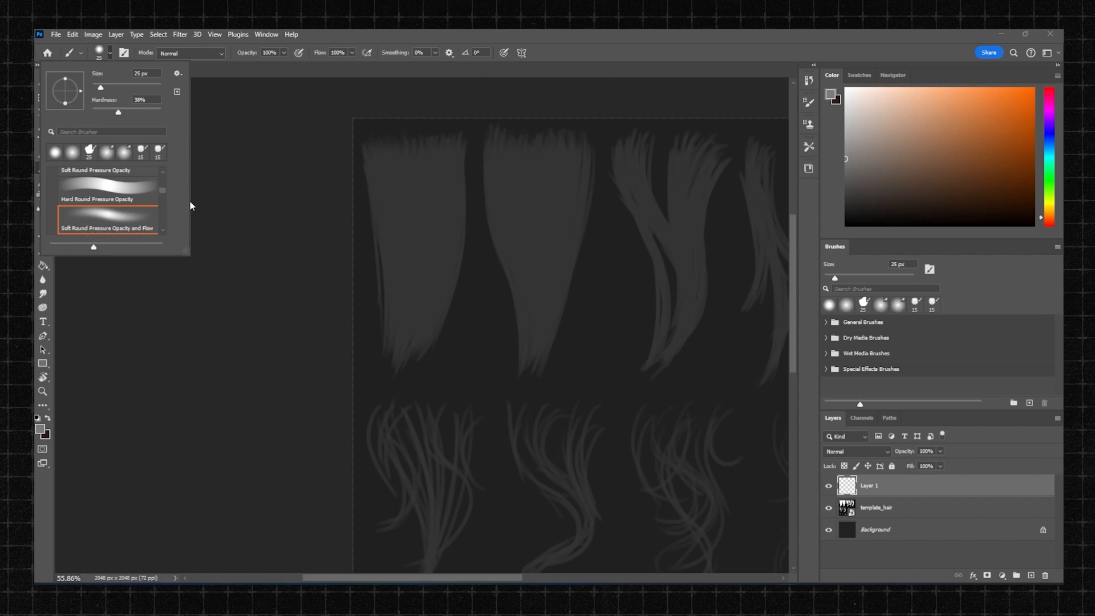
pyautogui.scroll(-2, 164, 193)
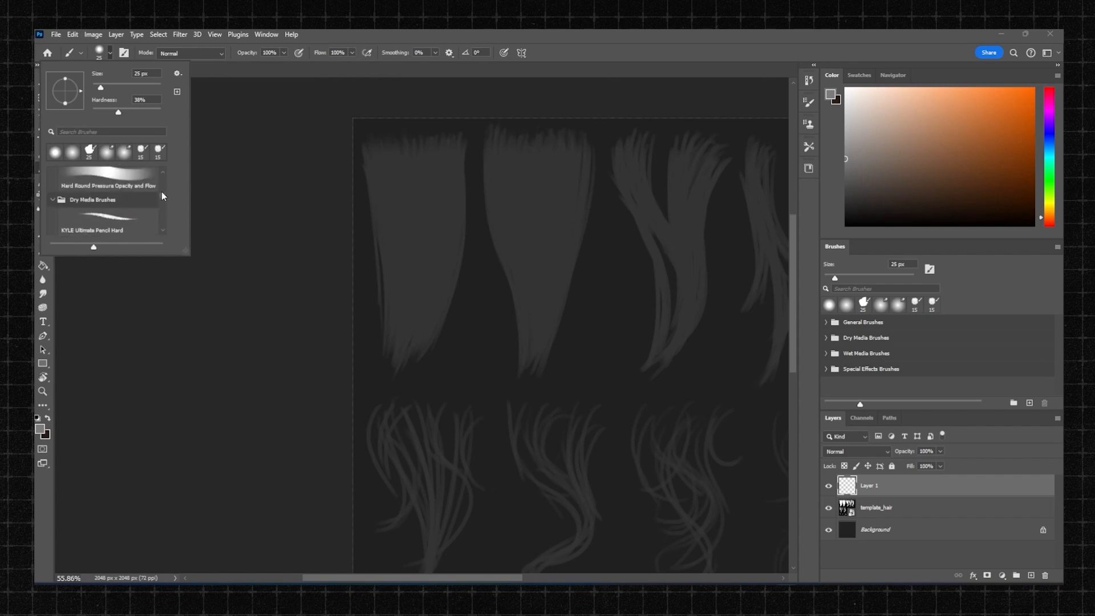
pyautogui.click(428, 187)
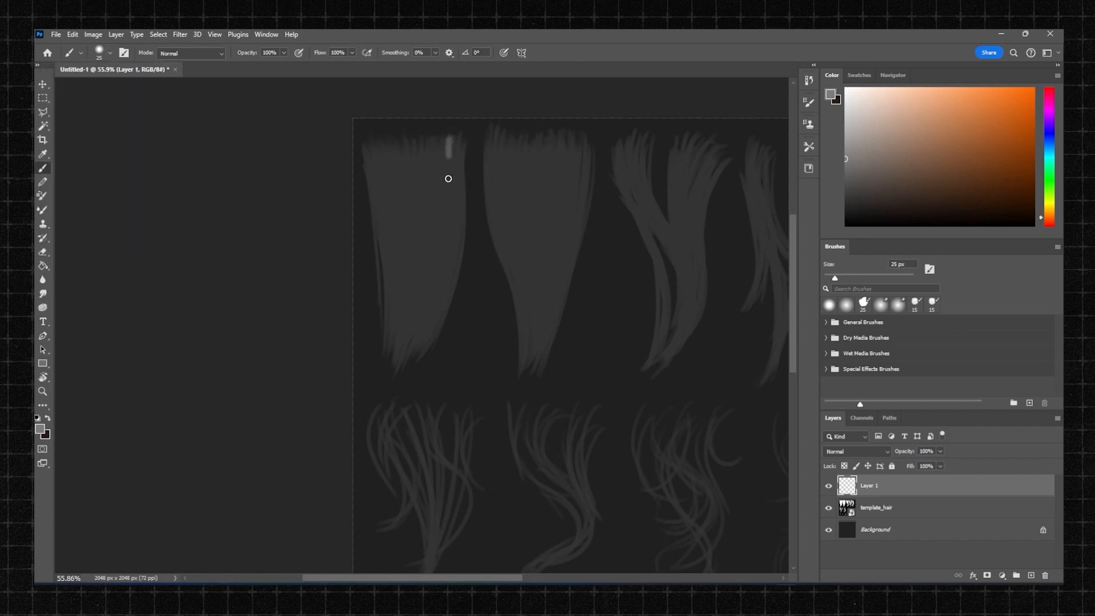
# Step: Block in the centre and left side of the first top-row clump with long strokes following the template
pyautogui.moveTo(456, 152); pyautogui.dragTo(414, 342)
pyautogui.hotkey('ctrl', 'z')
pyautogui.moveTo(448, 146)
pyautogui.mouseDown()
pyautogui.moveTo(416, 343)
pyautogui.moveTo(393, 371)
pyautogui.moveTo(414, 337)
pyautogui.moveTo(393, 363)
pyautogui.moveTo(399, 348)
pyautogui.mouseUp()
pyautogui.moveTo(421, 149); pyautogui.dragTo(417, 279)
pyautogui.moveTo(420, 152); pyautogui.dragTo(403, 324)
pyautogui.moveTo(416, 152); pyautogui.dragTo(392, 370)
pyautogui.moveTo(401, 144)
pyautogui.mouseDown()
pyautogui.moveTo(395, 372)
pyautogui.moveTo(412, 272)
pyautogui.moveTo(396, 327)
pyautogui.moveTo(396, 283)
pyautogui.moveTo(394, 325)
pyautogui.moveTo(401, 291)
pyautogui.mouseUp()
pyautogui.hotkey('ctrl', 'z')
pyautogui.hotkey('ctrl', 'z')
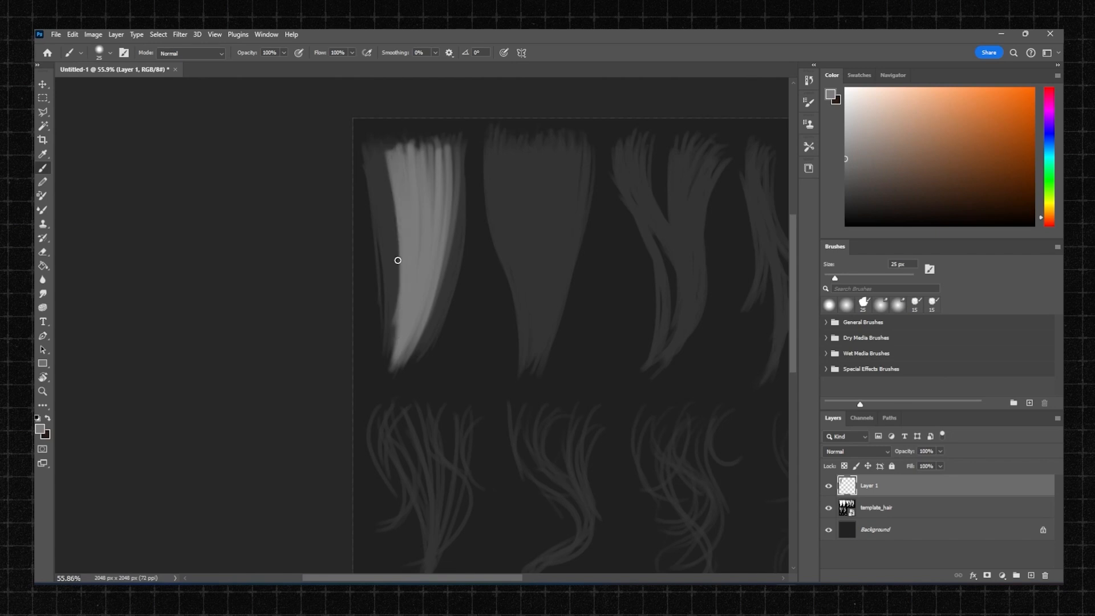
pyautogui.moveTo(387, 158)
pyautogui.mouseDown()
pyautogui.moveTo(394, 337)
pyautogui.moveTo(395, 317)
pyautogui.mouseUp()
pyautogui.moveTo(374, 177)
pyautogui.mouseDown()
pyautogui.moveTo(390, 345)
pyautogui.moveTo(390, 334)
pyautogui.mouseUp()
pyautogui.moveTo(374, 173); pyautogui.dragTo(395, 338)
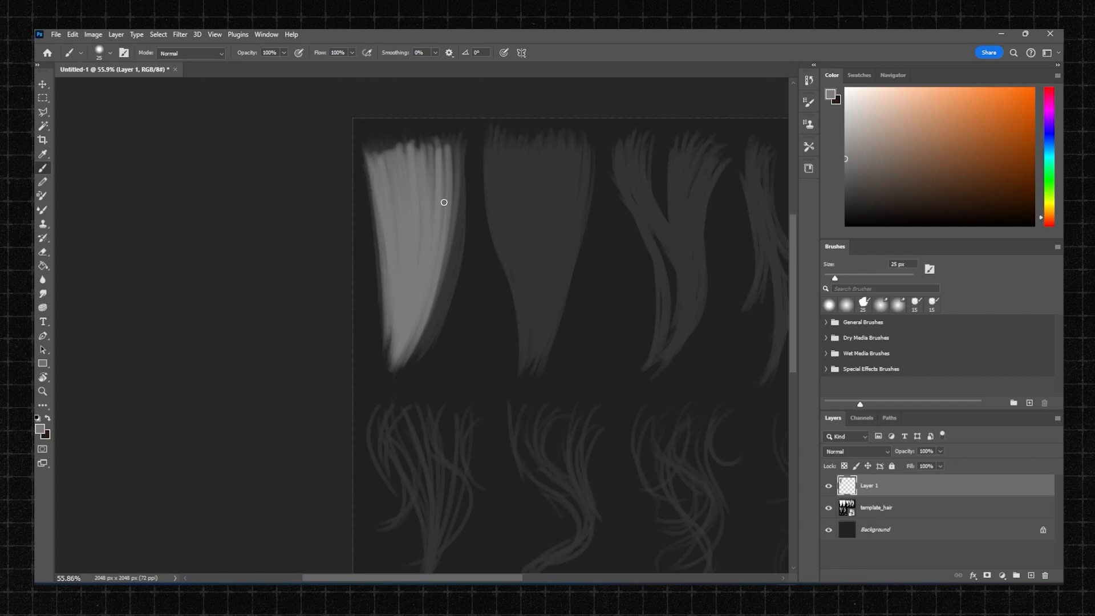
# Step: Fill in the right side of the first clump with curved strokes running from the root edge toward the tip
pyautogui.moveTo(458, 159)
pyautogui.mouseDown()
pyautogui.moveTo(410, 319)
pyautogui.moveTo(415, 336)
pyautogui.moveTo(441, 250)
pyautogui.mouseUp()
pyautogui.moveTo(454, 152)
pyautogui.mouseDown()
pyautogui.moveTo(416, 342)
pyautogui.moveTo(436, 319)
pyautogui.mouseUp()
pyautogui.moveTo(460, 177); pyautogui.dragTo(411, 359)
pyautogui.moveTo(454, 157)
pyautogui.mouseDown()
pyautogui.moveTo(406, 371)
pyautogui.moveTo(461, 226)
pyautogui.mouseUp()
pyautogui.hotkey('ctrl', 'z')
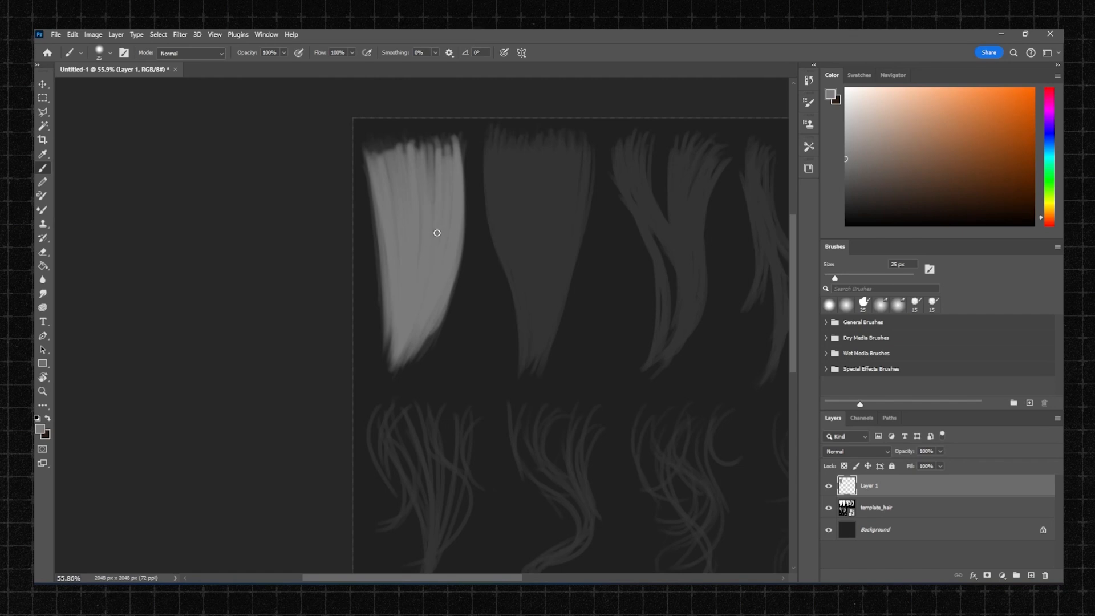
pyautogui.moveTo(463, 142); pyautogui.dragTo(454, 231)
pyautogui.moveTo(464, 170); pyautogui.dragTo(461, 200)
pyautogui.hotkey('ctrl', 'z')
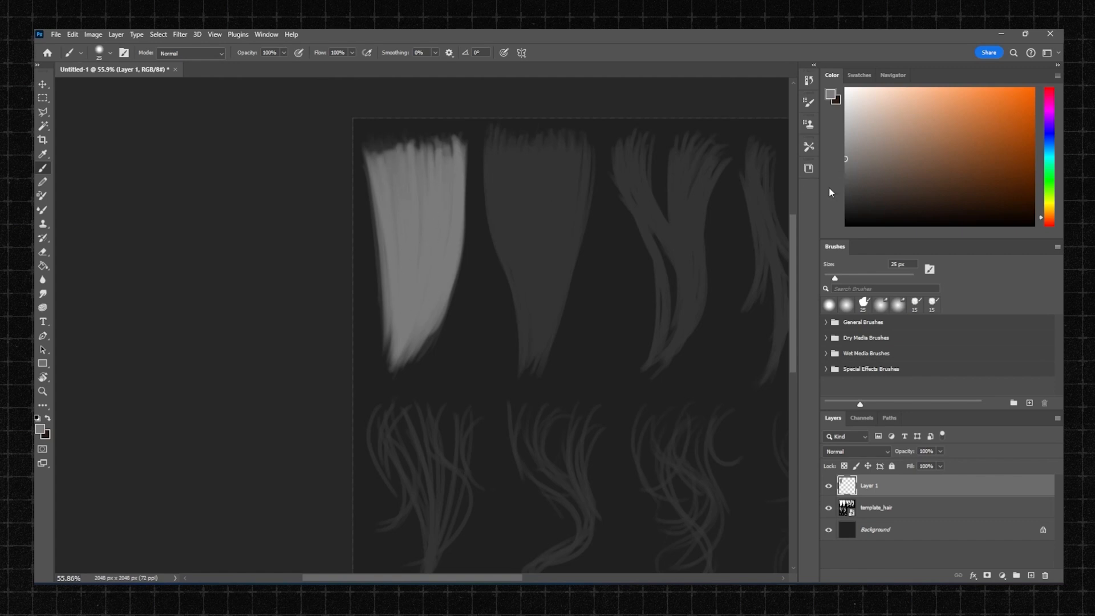
# Step: Choose a lighter grey, reduce the brush to 15 px, and paint thinner strands over the clump's right half
pyautogui.moveTo(846, 182); pyautogui.dragTo(846, 149)
pyautogui.moveTo(425, 170); pyautogui.dragTo(427, 316)
pyautogui.hotkey('ctrl', 'z')
pyautogui.moveTo(445, 161); pyautogui.dragTo(411, 379)
pyautogui.hotkey('ctrl', 'z')
pyautogui.press('[')
pyautogui.moveTo(432, 174); pyautogui.dragTo(400, 349)
pyautogui.hotkey('ctrl', 'z')
pyautogui.moveTo(450, 171); pyautogui.dragTo(424, 336)
pyautogui.moveTo(452, 227); pyautogui.dragTo(407, 358)
pyautogui.moveTo(443, 171)
pyautogui.mouseDown()
pyautogui.moveTo(412, 349)
pyautogui.moveTo(402, 351)
pyautogui.mouseUp()
pyautogui.moveTo(420, 152); pyautogui.dragTo(399, 342)
# Step: Paint more 15 px strands down the clump's middle and left half, converging at the tip
pyautogui.press('space')
pyautogui.moveTo(399, 183)
pyautogui.mouseDown()
pyautogui.moveTo(448, 231)
pyautogui.moveTo(474, 213)
pyautogui.moveTo(374, 211)
pyautogui.moveTo(414, 250)
pyautogui.mouseUp()
pyautogui.keyDown('ctrl'); pyautogui.moveTo(467, 282); pyautogui.dragTo(489, 281); pyautogui.keyUp('ctrl')
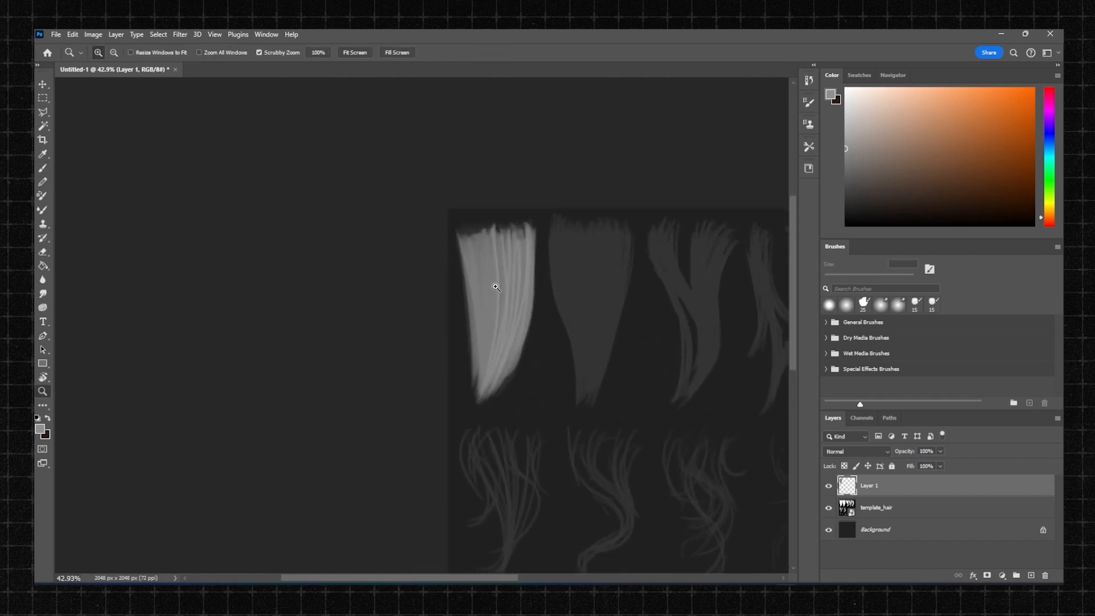
pyautogui.moveTo(493, 335); pyautogui.dragTo(483, 398)
pyautogui.moveTo(490, 275)
pyautogui.mouseDown()
pyautogui.moveTo(483, 399)
pyautogui.moveTo(483, 371)
pyautogui.mouseUp()
pyautogui.hotkey('ctrl', 'z')
pyautogui.moveTo(479, 236); pyautogui.dragTo(479, 400)
pyautogui.moveTo(478, 242); pyautogui.dragTo(479, 389)
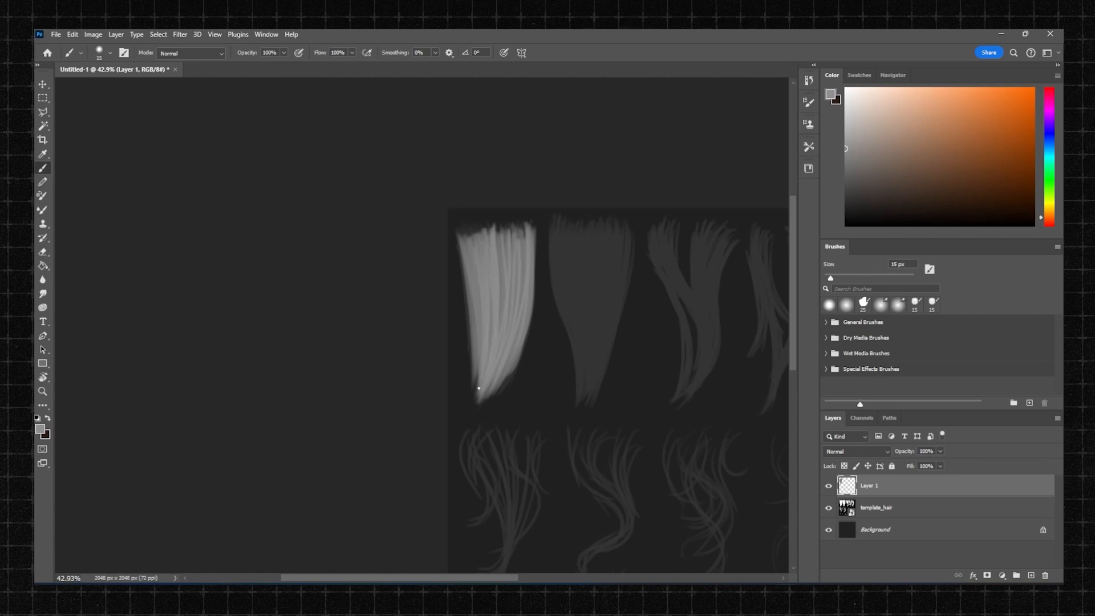
pyautogui.moveTo(466, 244); pyautogui.dragTo(479, 382)
pyautogui.moveTo(477, 282); pyautogui.dragTo(472, 399)
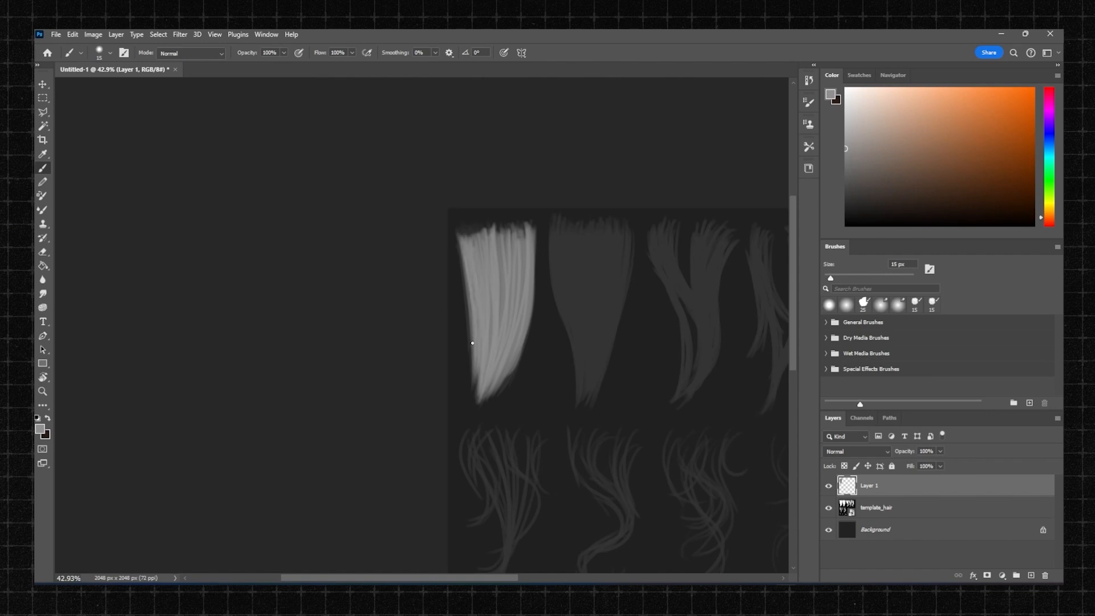
pyautogui.moveTo(497, 226); pyautogui.dragTo(502, 317)
# Step: Choose a still lighter grey and paint 10 px highlight strands left of the clump's centre
pyautogui.keyDown('ctrl'); pyautogui.moveTo(462, 288); pyautogui.dragTo(504, 286); pyautogui.keyUp('ctrl')
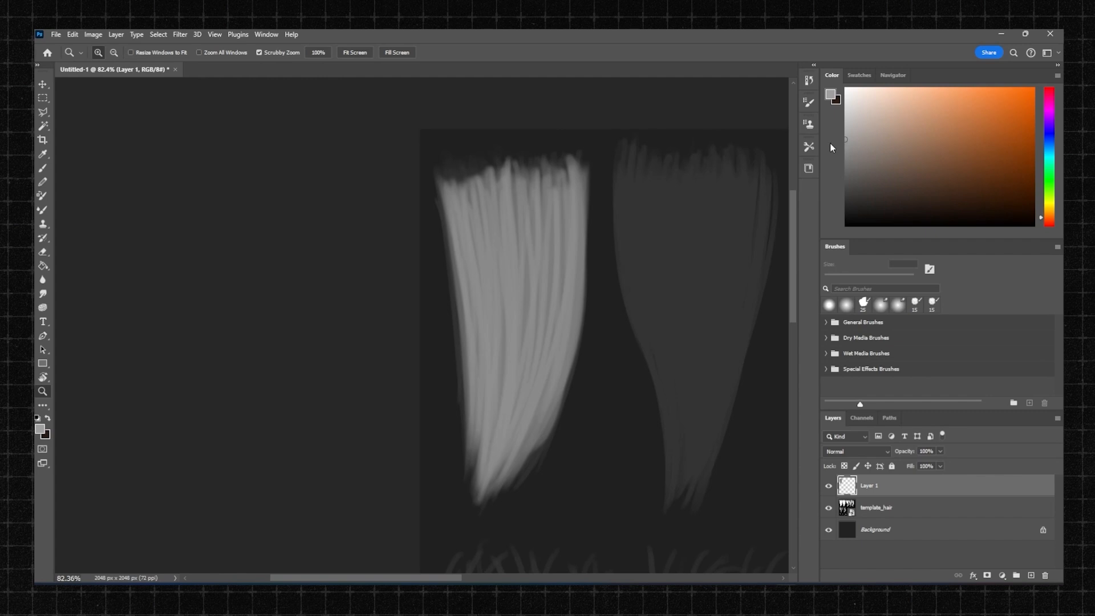
pyautogui.press('b')
pyautogui.moveTo(488, 184); pyautogui.dragTo(496, 445)
pyautogui.moveTo(480, 169); pyautogui.dragTo(488, 469)
pyautogui.moveTo(471, 172)
pyautogui.mouseDown()
pyautogui.moveTo(493, 400)
pyautogui.moveTo(481, 486)
pyautogui.mouseUp()
pyautogui.press('z')
pyautogui.moveTo(472, 141); pyautogui.dragTo(514, 143)
pyautogui.press('b')
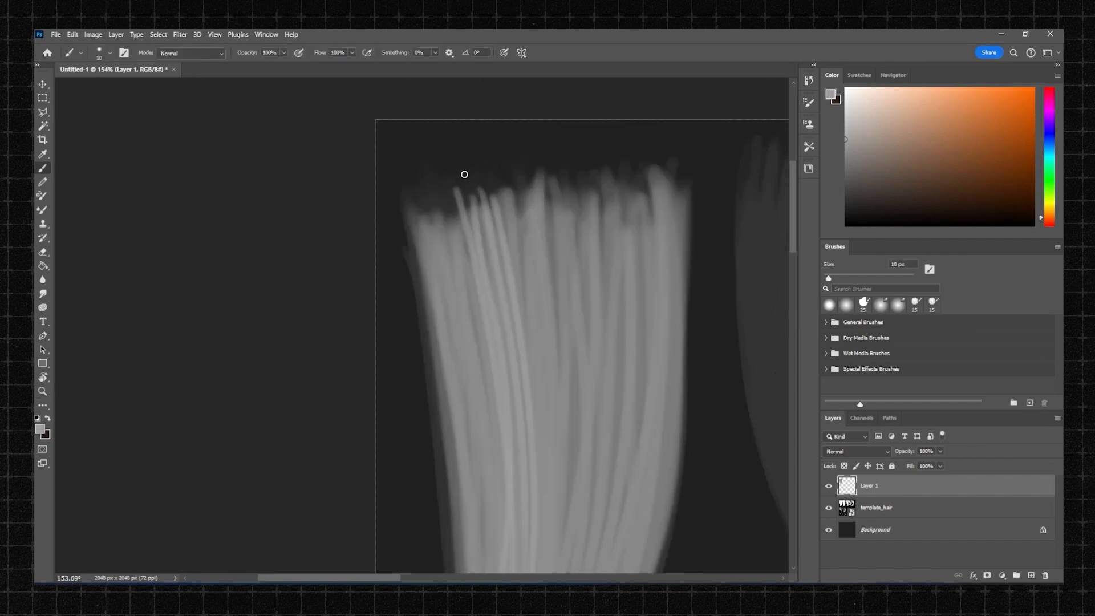
# Step: Add fine 10 px strands along the left edge of the first clump, from the roots downward
pyautogui.press('z')
pyautogui.moveTo(469, 241)
pyautogui.mouseDown()
pyautogui.moveTo(433, 272)
pyautogui.moveTo(450, 302)
pyautogui.mouseUp()
pyautogui.moveTo(450, 302); pyautogui.dragTo(457, 256)
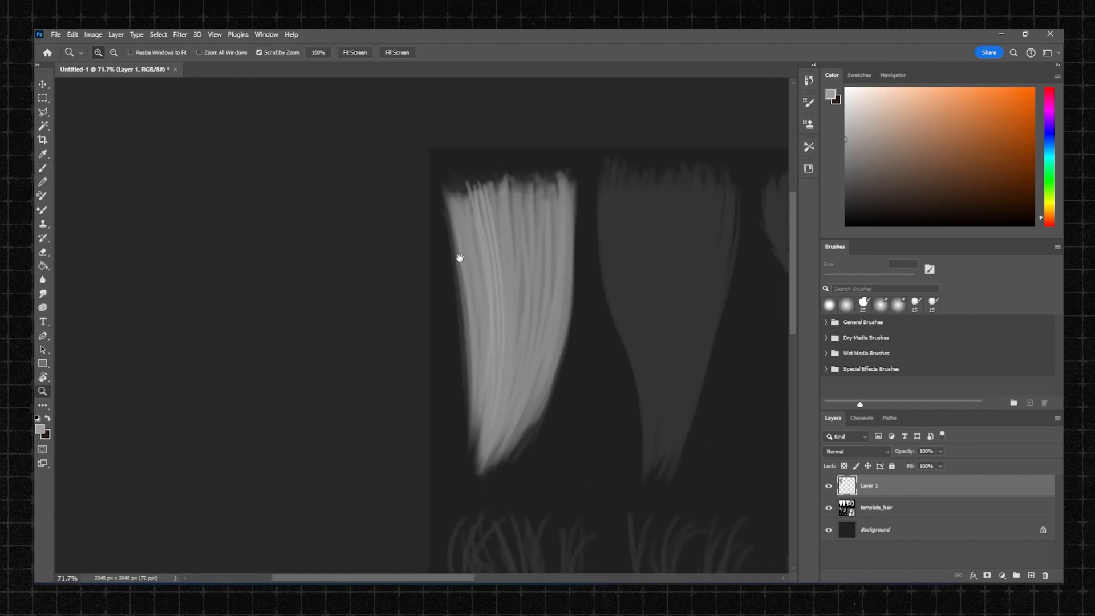
pyautogui.press('b')
pyautogui.moveTo(463, 185); pyautogui.dragTo(483, 477)
pyautogui.hotkey('ctrl', 'z')
pyautogui.moveTo(466, 186)
pyautogui.mouseDown()
pyautogui.moveTo(482, 477)
pyautogui.moveTo(488, 347)
pyautogui.mouseUp()
pyautogui.moveTo(453, 194); pyautogui.dragTo(483, 370)
# Step: Paint fine light strands down the left-centre of the first clump
pyautogui.moveTo(504, 186); pyautogui.dragTo(465, 466)
pyautogui.hotkey('ctrl', 'z')
pyautogui.moveTo(497, 176); pyautogui.dragTo(500, 394)
pyautogui.moveTo(494, 201); pyautogui.dragTo(503, 365)
pyautogui.moveTo(491, 182); pyautogui.dragTo(503, 343)
pyautogui.moveTo(504, 221); pyautogui.dragTo(511, 381)
pyautogui.moveTo(507, 188); pyautogui.dragTo(514, 397)
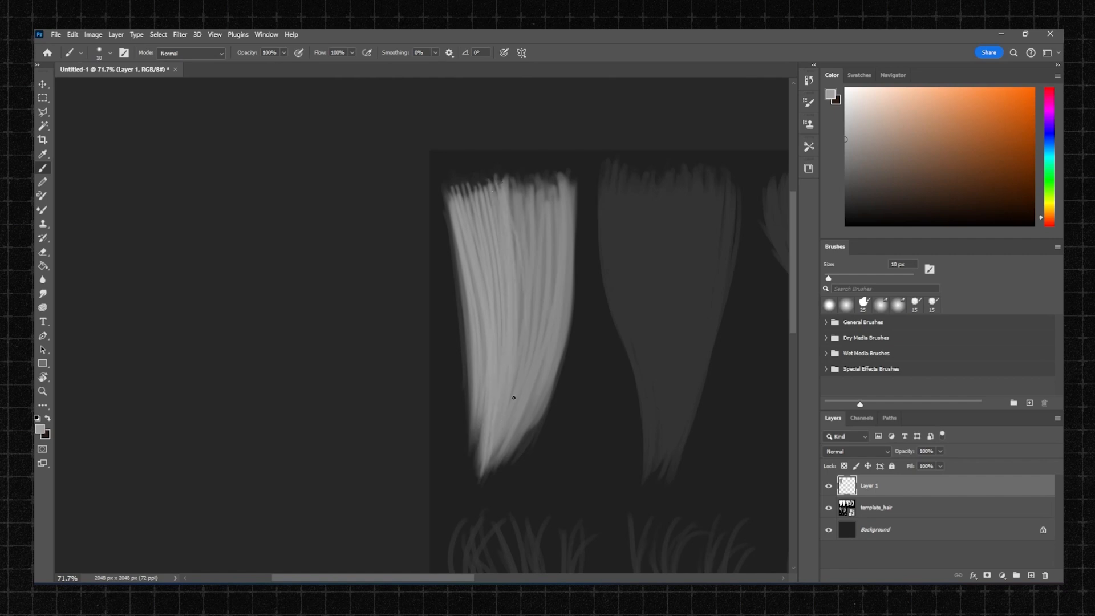
# Step: Cover the right half of the first clump with fine light strands and extend them into the curved tip
pyautogui.moveTo(526, 255); pyautogui.dragTo(518, 372)
pyautogui.moveTo(511, 176)
pyautogui.mouseDown()
pyautogui.moveTo(520, 351)
pyautogui.moveTo(524, 310)
pyautogui.mouseUp()
pyautogui.moveTo(524, 197); pyautogui.dragTo(507, 430)
pyautogui.moveTo(528, 177); pyautogui.dragTo(537, 372)
pyautogui.moveTo(539, 177); pyautogui.dragTo(534, 315)
pyautogui.moveTo(546, 211); pyautogui.dragTo(527, 401)
pyautogui.moveTo(551, 185)
pyautogui.mouseDown()
pyautogui.moveTo(553, 323)
pyautogui.moveTo(538, 364)
pyautogui.mouseUp()
pyautogui.moveTo(564, 174)
pyautogui.mouseDown()
pyautogui.moveTo(550, 360)
pyautogui.moveTo(507, 456)
pyautogui.moveTo(553, 366)
pyautogui.mouseUp()
pyautogui.hotkey('ctrl', 'z')
pyautogui.hotkey('ctrl', 'z')
pyautogui.moveTo(571, 200); pyautogui.dragTo(561, 339)
pyautogui.moveTo(526, 426); pyautogui.dragTo(498, 468)
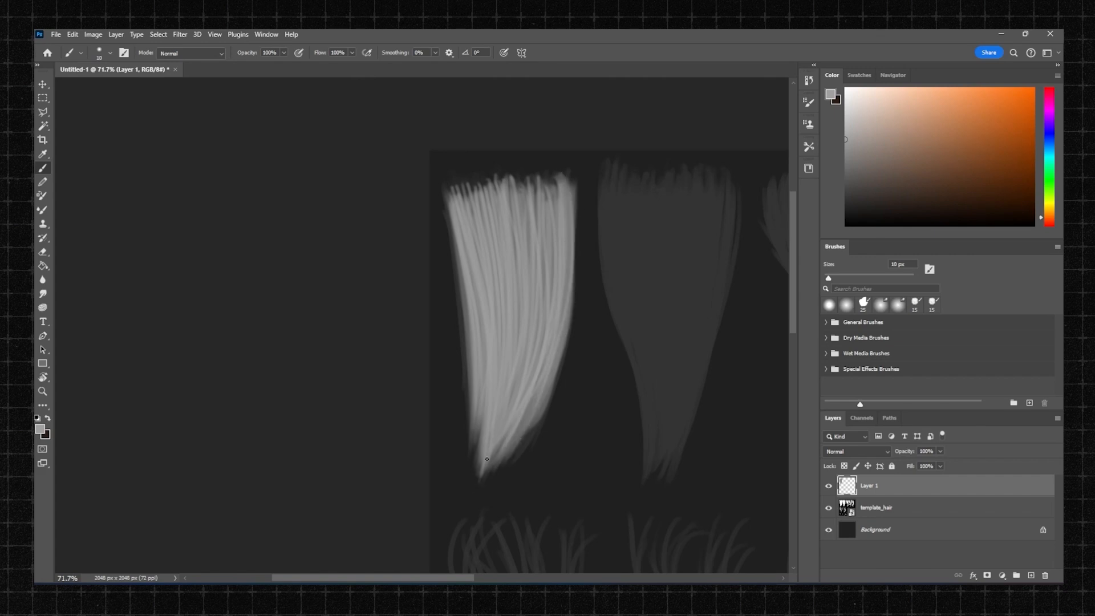
pyautogui.moveTo(536, 416); pyautogui.dragTo(509, 456)
# Step: Paint short tapered root strands along the top edge of the first clump, from its right side to its left
pyautogui.moveTo(555, 196)
pyautogui.keyDown('ctrl'); pyautogui.mouseDown()
pyautogui.moveTo(496, 242)
pyautogui.moveTo(595, 210)
pyautogui.moveTo(554, 277)
pyautogui.mouseUp(); pyautogui.keyUp('ctrl')
pyautogui.moveTo(546, 163); pyautogui.dragTo(555, 262)
pyautogui.moveTo(579, 163)
pyautogui.mouseDown()
pyautogui.moveTo(580, 294)
pyautogui.moveTo(579, 215)
pyautogui.moveTo(556, 282)
pyautogui.moveTo(562, 264)
pyautogui.moveTo(547, 274)
pyautogui.mouseUp()
pyautogui.moveTo(542, 150)
pyautogui.mouseDown()
pyautogui.moveTo(540, 263)
pyautogui.moveTo(528, 274)
pyautogui.mouseUp()
pyautogui.moveTo(510, 160)
pyautogui.mouseDown()
pyautogui.moveTo(511, 276)
pyautogui.moveTo(492, 188)
pyautogui.moveTo(508, 343)
pyautogui.mouseUp()
pyautogui.moveTo(360, 168)
pyautogui.mouseDown()
pyautogui.moveTo(388, 270)
pyautogui.moveTo(376, 259)
pyautogui.mouseUp()
pyautogui.hotkey('ctrl', 'z')
pyautogui.hotkey('ctrl', 'z')
pyautogui.moveTo(360, 176)
pyautogui.mouseDown()
pyautogui.moveTo(388, 324)
pyautogui.moveTo(391, 268)
pyautogui.mouseUp()
pyautogui.moveTo(388, 190); pyautogui.dragTo(406, 268)
pyautogui.moveTo(389, 179)
pyautogui.mouseDown()
pyautogui.moveTo(421, 340)
pyautogui.moveTo(423, 274)
pyautogui.mouseUp()
pyautogui.moveTo(408, 163)
pyautogui.mouseDown()
pyautogui.moveTo(430, 318)
pyautogui.moveTo(435, 240)
pyautogui.moveTo(448, 260)
pyautogui.mouseUp()
pyautogui.press('z')
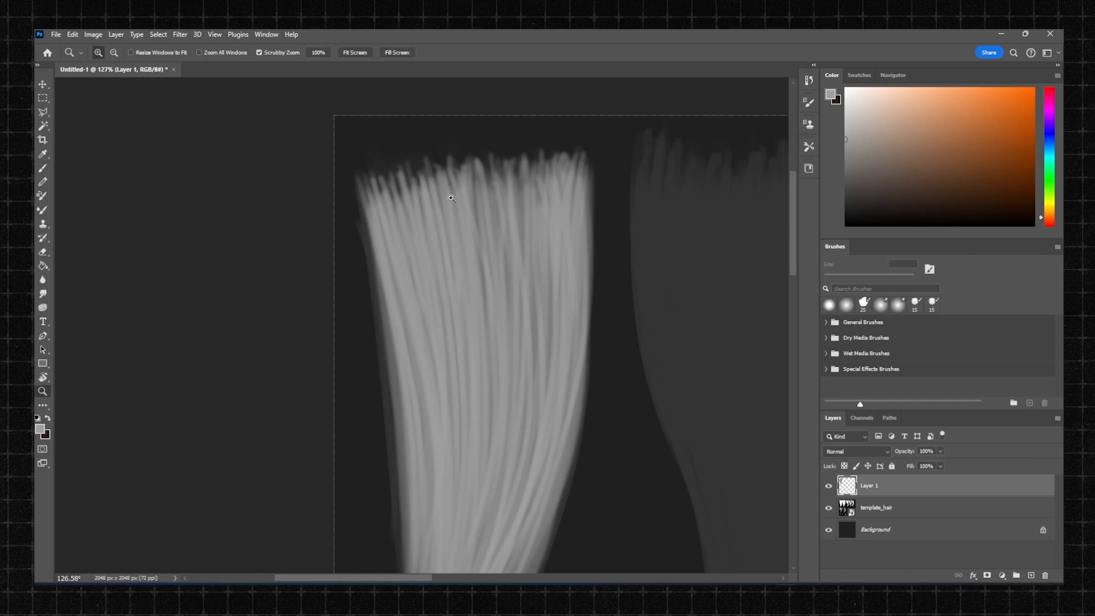
pyautogui.moveTo(450, 198); pyautogui.dragTo(401, 227)
pyautogui.moveTo(433, 164); pyautogui.dragTo(473, 165)
pyautogui.press('b')
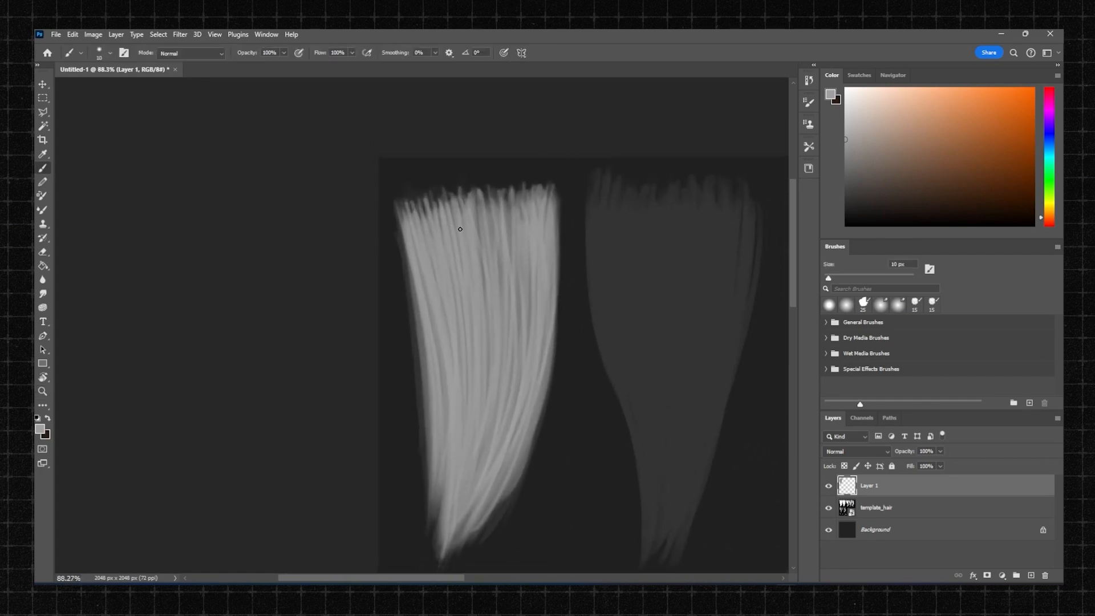
# Step: Pick a slightly lighter grey and paint fine 7–8 px strands from the roots to the tip in the left half of the first clump
pyautogui.moveTo(840, 158)
pyautogui.mouseDown()
pyautogui.moveTo(824, 122)
pyautogui.moveTo(822, 139)
pyautogui.mouseUp()
pyautogui.moveTo(430, 262); pyautogui.dragTo(453, 229)
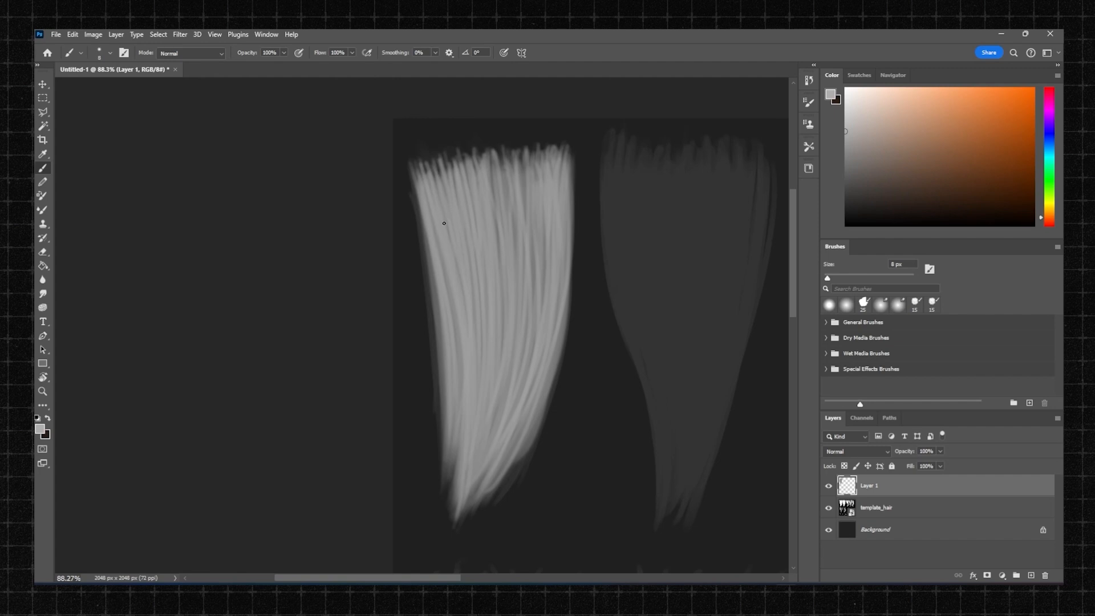
pyautogui.moveTo(436, 167); pyautogui.dragTo(468, 337)
pyautogui.hotkey('ctrl', 'z')
pyautogui.moveTo(420, 170); pyautogui.dragTo(462, 325)
pyautogui.hotkey('ctrl', 'z')
pyautogui.moveTo(419, 172)
pyautogui.mouseDown()
pyautogui.moveTo(459, 289)
pyautogui.moveTo(472, 447)
pyautogui.mouseUp()
pyautogui.moveTo(458, 165); pyautogui.dragTo(469, 470)
pyautogui.moveTo(498, 162); pyautogui.dragTo(468, 473)
pyautogui.moveTo(479, 166); pyautogui.dragTo(467, 509)
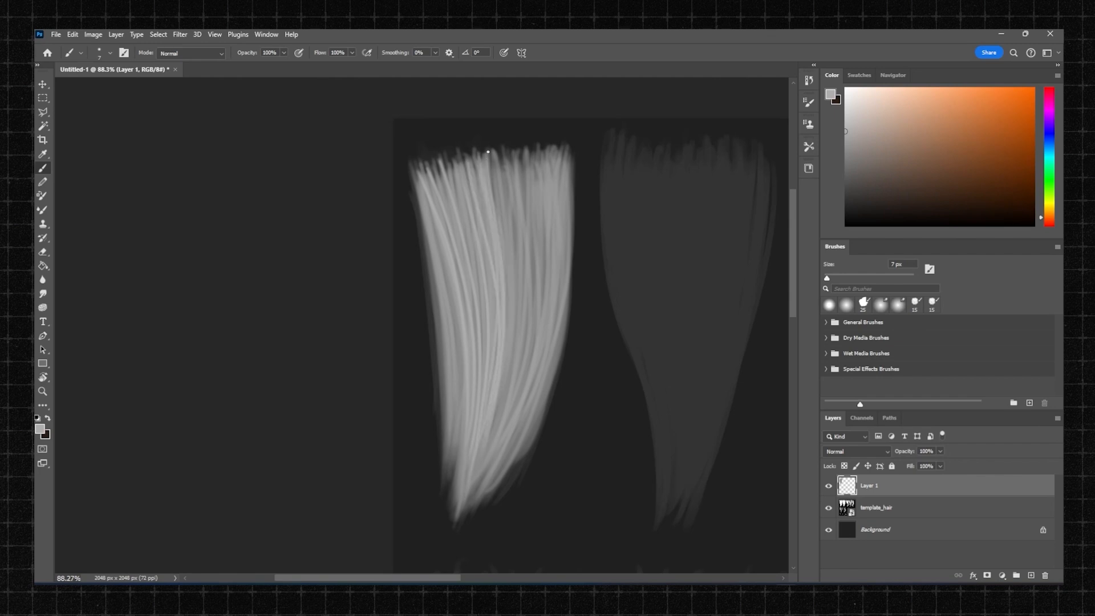
# Step: Paint lighter 7 px strands from the centre to the right edge of the first clump, following its curve toward the tip
pyautogui.moveTo(488, 152); pyautogui.dragTo(472, 462)
pyautogui.moveTo(521, 151)
pyautogui.mouseDown()
pyautogui.moveTo(495, 427)
pyautogui.moveTo(501, 378)
pyautogui.moveTo(510, 406)
pyautogui.moveTo(531, 393)
pyautogui.mouseUp()
pyautogui.moveTo(543, 174); pyautogui.dragTo(540, 339)
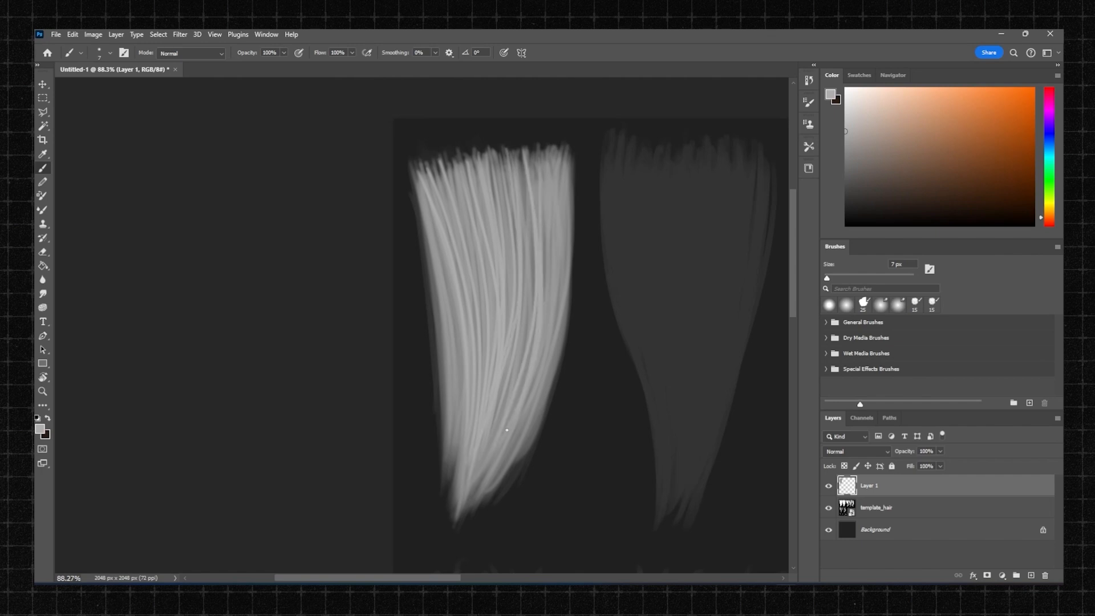
pyautogui.moveTo(547, 157)
pyautogui.mouseDown()
pyautogui.moveTo(542, 351)
pyautogui.moveTo(542, 308)
pyautogui.moveTo(545, 329)
pyautogui.moveTo(516, 409)
pyautogui.moveTo(530, 374)
pyautogui.moveTo(525, 428)
pyautogui.mouseUp()
pyautogui.moveTo(558, 191); pyautogui.dragTo(540, 379)
pyautogui.moveTo(561, 171); pyautogui.dragTo(505, 447)
# Step: Add long lighter 7 px strands down the left edge of the first clump
pyautogui.moveTo(426, 182); pyautogui.dragTo(449, 520)
pyautogui.moveTo(417, 172); pyautogui.dragTo(455, 441)
pyautogui.moveTo(422, 192)
pyautogui.mouseDown()
pyautogui.moveTo(459, 394)
pyautogui.moveTo(445, 377)
pyautogui.mouseUp()
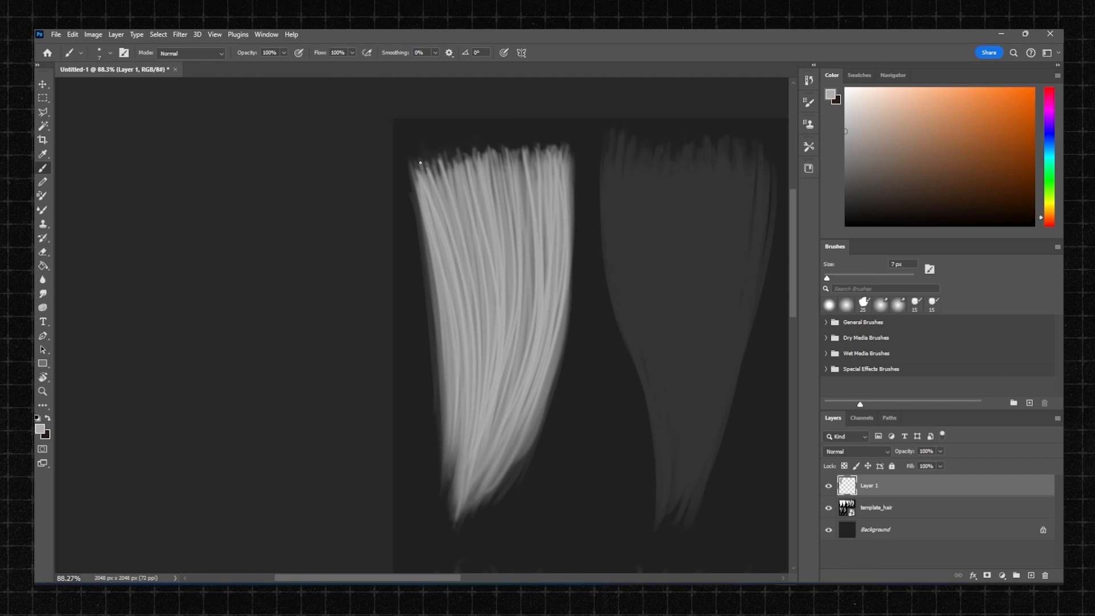
pyautogui.moveTo(417, 170)
pyautogui.mouseDown()
pyautogui.moveTo(431, 253)
pyautogui.moveTo(431, 236)
pyautogui.mouseUp()
pyautogui.hotkey('ctrl', 'z')
# Step: Paint light 7 px strands up the lower right curve of the first clump, undoing the strokes that do not fit
pyautogui.moveTo(494, 482); pyautogui.dragTo(537, 403)
pyautogui.moveTo(520, 446); pyautogui.dragTo(555, 316)
pyautogui.moveTo(540, 413); pyautogui.dragTo(548, 374)
pyautogui.moveTo(498, 495); pyautogui.dragTo(557, 365)
pyautogui.hotkey('ctrl', 'z')
pyautogui.moveTo(514, 466)
pyautogui.mouseDown()
pyautogui.moveTo(565, 305)
pyautogui.moveTo(477, 360)
pyautogui.moveTo(538, 350)
pyautogui.mouseUp()
pyautogui.hotkey('ctrl', 'z')
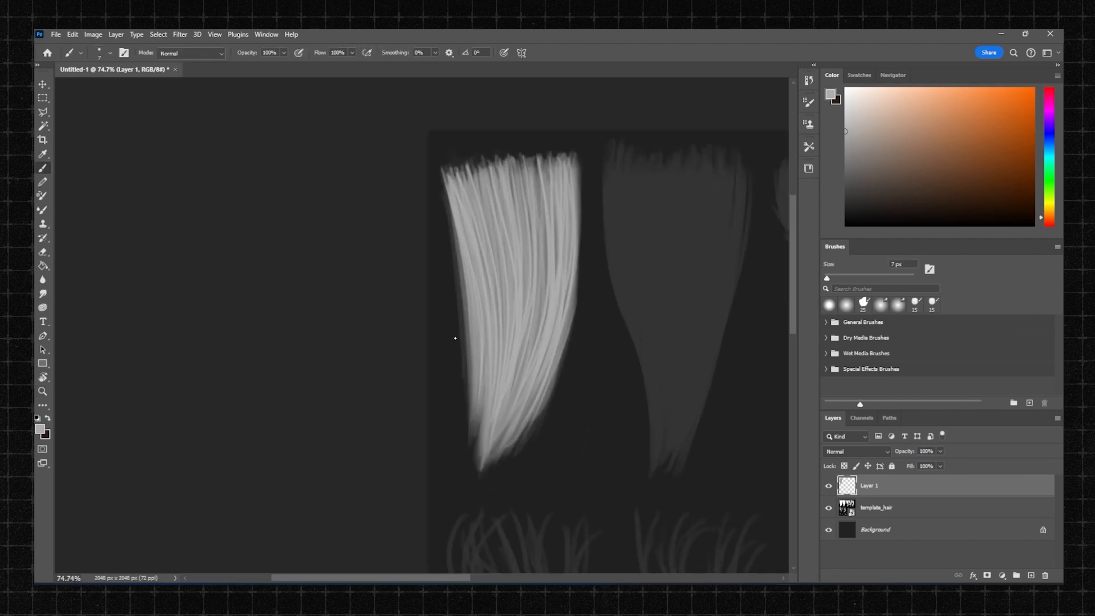
pyautogui.moveTo(469, 423); pyautogui.dragTo(466, 314)
pyautogui.hotkey('ctrl', 'z')
# Step: Paint short 6 px root strands along the left part of the first clump's top edge
pyautogui.moveTo(479, 272)
pyautogui.keyDown('ctrl'); pyautogui.mouseDown()
pyautogui.moveTo(433, 342)
pyautogui.moveTo(440, 331)
pyautogui.mouseUp(); pyautogui.keyUp('ctrl')
pyautogui.moveTo(480, 230)
pyautogui.keyDown('ctrl'); pyautogui.mouseDown()
pyautogui.moveTo(527, 221)
pyautogui.moveTo(542, 197)
pyautogui.mouseUp(); pyautogui.keyUp('ctrl')
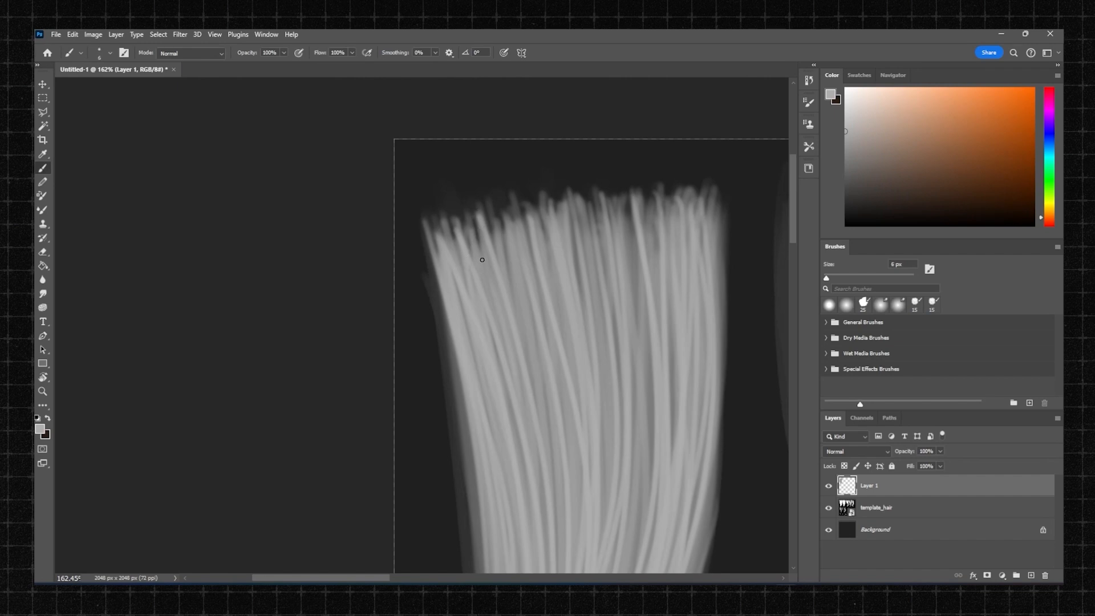
pyautogui.moveTo(460, 194); pyautogui.dragTo(488, 311)
pyautogui.moveTo(458, 204)
pyautogui.mouseDown()
pyautogui.moveTo(476, 288)
pyautogui.moveTo(459, 291)
pyautogui.mouseUp()
pyautogui.moveTo(430, 203); pyautogui.dragTo(466, 321)
pyautogui.moveTo(424, 211)
pyautogui.mouseDown()
pyautogui.moveTo(470, 330)
pyautogui.moveTo(465, 291)
pyautogui.moveTo(500, 363)
pyautogui.moveTo(463, 263)
pyautogui.mouseUp()
pyautogui.moveTo(474, 200); pyautogui.dragTo(492, 282)
pyautogui.moveTo(488, 208); pyautogui.dragTo(519, 306)
pyautogui.moveTo(489, 211)
pyautogui.mouseDown()
pyautogui.moveTo(501, 265)
pyautogui.moveTo(479, 235)
pyautogui.mouseUp()
# Step: Continue the short root strands across the middle and right of the first clump's top edge
pyautogui.moveTo(620, 202); pyautogui.dragTo(476, 222)
pyautogui.keyDown('ctrl'); pyautogui.moveTo(546, 204); pyautogui.dragTo(582, 205); pyautogui.keyUp('ctrl')
pyautogui.hotkey('ctrl', 'z')
pyautogui.moveTo(500, 221); pyautogui.dragTo(507, 273)
pyautogui.moveTo(516, 228)
pyautogui.mouseDown()
pyautogui.moveTo(525, 276)
pyautogui.moveTo(533, 269)
pyautogui.mouseUp()
pyautogui.moveTo(551, 224); pyautogui.dragTo(574, 321)
pyautogui.moveTo(581, 224)
pyautogui.mouseDown()
pyautogui.moveTo(606, 379)
pyautogui.moveTo(621, 318)
pyautogui.mouseUp()
pyautogui.keyDown('ctrl'); pyautogui.moveTo(491, 169); pyautogui.dragTo(455, 169); pyautogui.keyUp('ctrl')
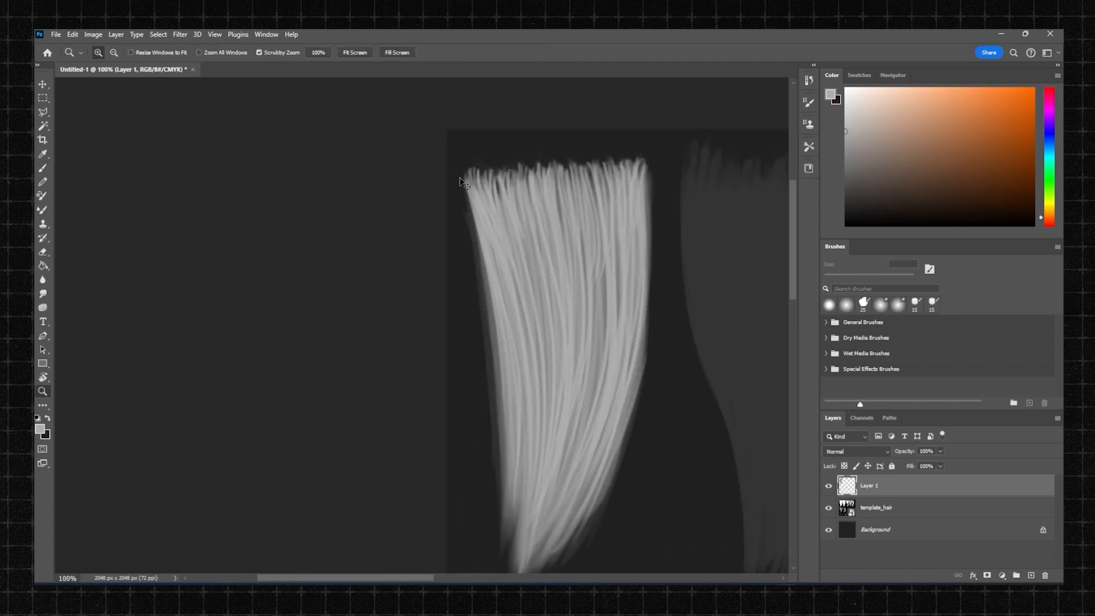
# Step: Pick a brighter grey and paint thin 4 px highlight strands along the full length of the first clump
pyautogui.click(845, 109)
pyautogui.keyDown('ctrl'); pyautogui.moveTo(537, 217); pyautogui.dragTo(562, 217); pyautogui.keyUp('ctrl')
pyautogui.moveTo(570, 137); pyautogui.dragTo(584, 418)
pyautogui.moveTo(624, 137); pyautogui.dragTo(570, 450)
pyautogui.moveTo(598, 200); pyautogui.dragTo(531, 496)
pyautogui.moveTo(496, 129); pyautogui.dragTo(547, 482)
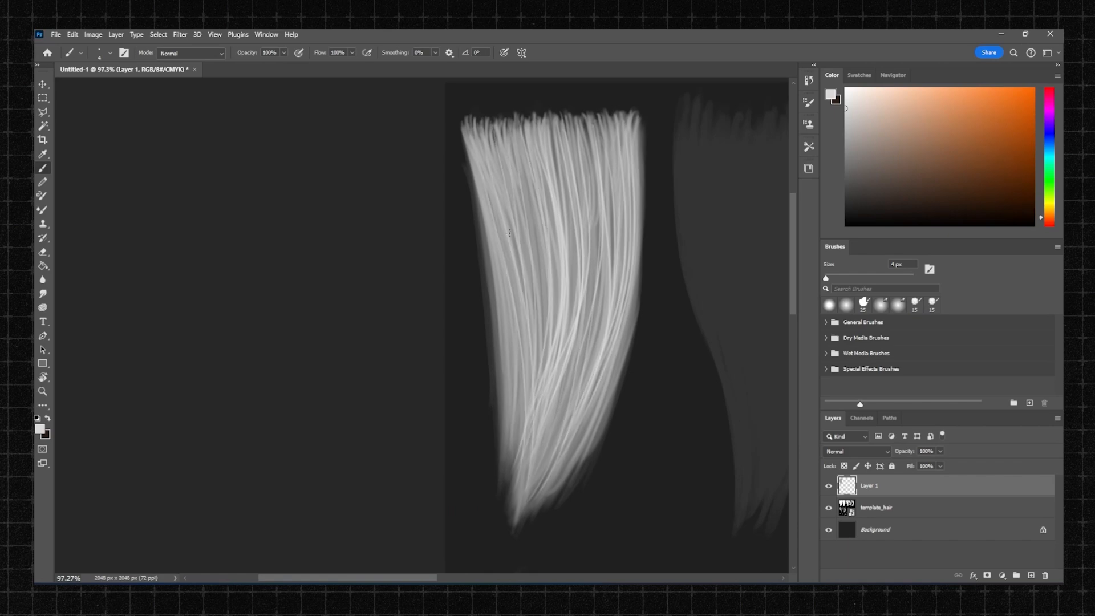
# Step: Paint very fine 3 px bright strands at the roots and down the left side of the first clump
pyautogui.keyDown('ctrl'); pyautogui.moveTo(460, 148); pyautogui.dragTo(508, 149); pyautogui.keyUp('ctrl')
pyautogui.moveTo(469, 238); pyautogui.dragTo(481, 295)
pyautogui.moveTo(525, 194)
pyautogui.keyDown('ctrl'); pyautogui.mouseDown()
pyautogui.moveTo(441, 215)
pyautogui.moveTo(562, 197)
pyautogui.mouseUp(); pyautogui.keyUp('ctrl')
pyautogui.moveTo(505, 188); pyautogui.dragTo(532, 311)
pyautogui.keyDown('ctrl'); pyautogui.moveTo(513, 228); pyautogui.dragTo(462, 228); pyautogui.keyUp('ctrl')
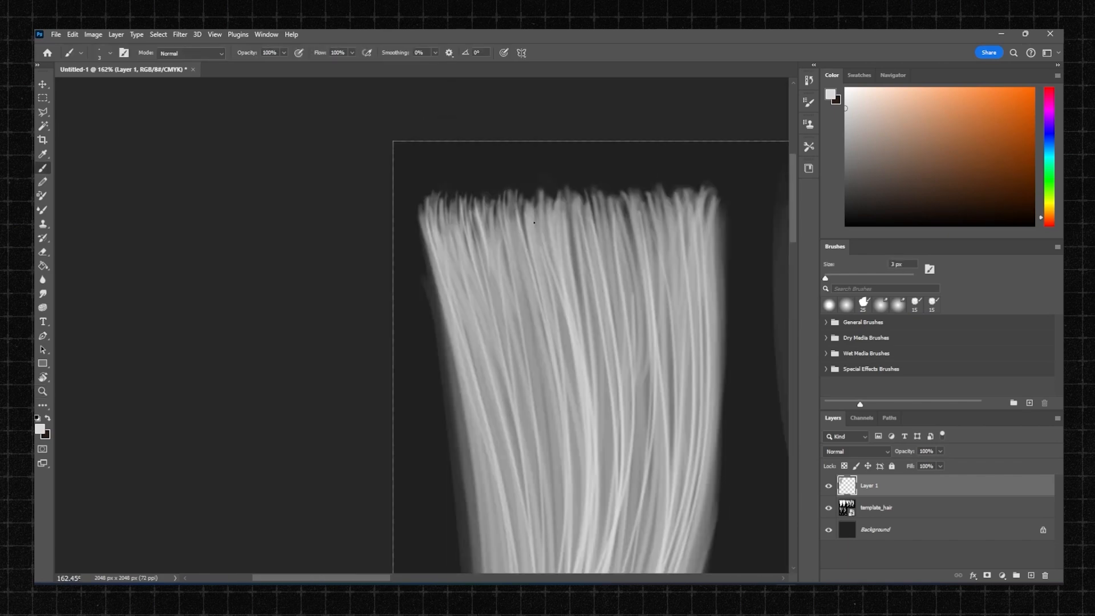
pyautogui.keyDown('ctrl'); pyautogui.moveTo(551, 214); pyautogui.dragTo(471, 216); pyautogui.keyUp('ctrl')
pyautogui.keyDown('ctrl'); pyautogui.moveTo(628, 196); pyautogui.dragTo(685, 197); pyautogui.keyUp('ctrl')
pyautogui.moveTo(561, 208); pyautogui.dragTo(583, 317)
pyautogui.keyDown('ctrl'); pyautogui.moveTo(616, 134); pyautogui.dragTo(572, 139); pyautogui.keyUp('ctrl')
pyautogui.keyDown('ctrl'); pyautogui.moveTo(512, 155); pyautogui.dragTo(571, 154); pyautogui.keyUp('ctrl')
pyautogui.moveTo(457, 246); pyautogui.dragTo(507, 525)
pyautogui.moveTo(539, 282)
pyautogui.keyDown('ctrl'); pyautogui.mouseDown()
pyautogui.moveTo(484, 296)
pyautogui.moveTo(533, 291)
pyautogui.mouseUp(); pyautogui.keyUp('ctrl')
# Step: Reduce the Eraser's size, return to the Brush and hide the template_hair layer
pyautogui.press('e')
pyautogui.press('[')
pyautogui.press('[')
pyautogui.press('[')
pyautogui.press('[')
pyautogui.press('[')
pyautogui.press('[')
pyautogui.press('[')
pyautogui.press('[')
pyautogui.press('[')
pyautogui.press('[')
pyautogui.press('b')
pyautogui.click(829, 508)
# Step: Set the foreground colour to white and paint 3 px highlight strands through the middle and right side of the first clump
pyautogui.click(847, 88)
pyautogui.keyDown('ctrl'); pyautogui.moveTo(570, 234); pyautogui.dragTo(519, 237); pyautogui.keyUp('ctrl')
pyautogui.moveTo(619, 293); pyautogui.dragTo(571, 485)
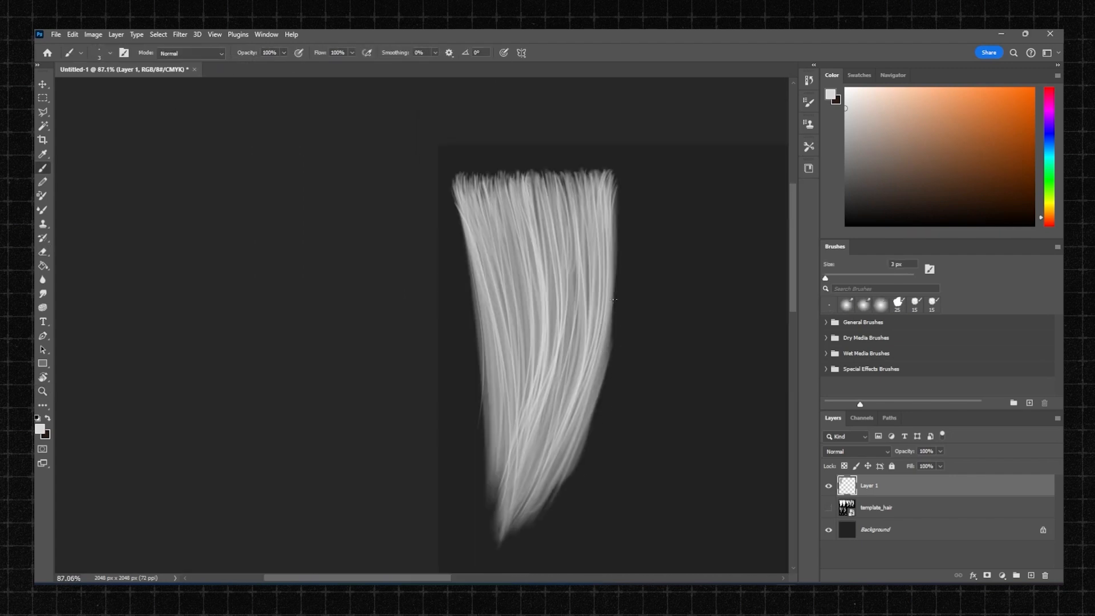
pyautogui.keyDown('ctrl'); pyautogui.moveTo(570, 343); pyautogui.dragTo(605, 342); pyautogui.keyUp('ctrl')
pyautogui.moveTo(547, 157); pyautogui.dragTo(507, 421)
pyautogui.moveTo(488, 142); pyautogui.dragTo(496, 485)
pyautogui.moveTo(498, 270); pyautogui.dragTo(516, 313)
pyautogui.moveTo(531, 229)
pyautogui.keyDown('ctrl'); pyautogui.mouseDown()
pyautogui.moveTo(550, 229)
pyautogui.moveTo(487, 326)
pyautogui.mouseUp(); pyautogui.keyUp('ctrl')
pyautogui.moveTo(525, 209)
pyautogui.keyDown('ctrl'); pyautogui.mouseDown()
pyautogui.moveTo(487, 227)
pyautogui.moveTo(561, 216)
pyautogui.mouseUp(); pyautogui.keyUp('ctrl')
pyautogui.hotkey('ctrl', 'z')
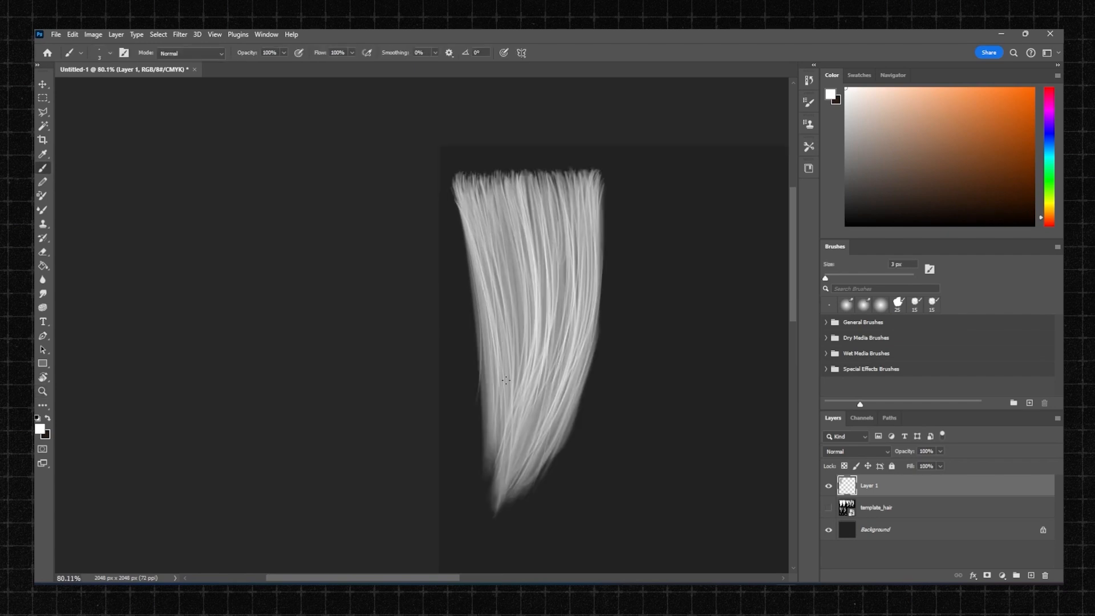
pyautogui.moveTo(498, 198)
pyautogui.mouseDown()
pyautogui.moveTo(516, 342)
pyautogui.moveTo(465, 220)
pyautogui.moveTo(556, 228)
pyautogui.mouseUp()
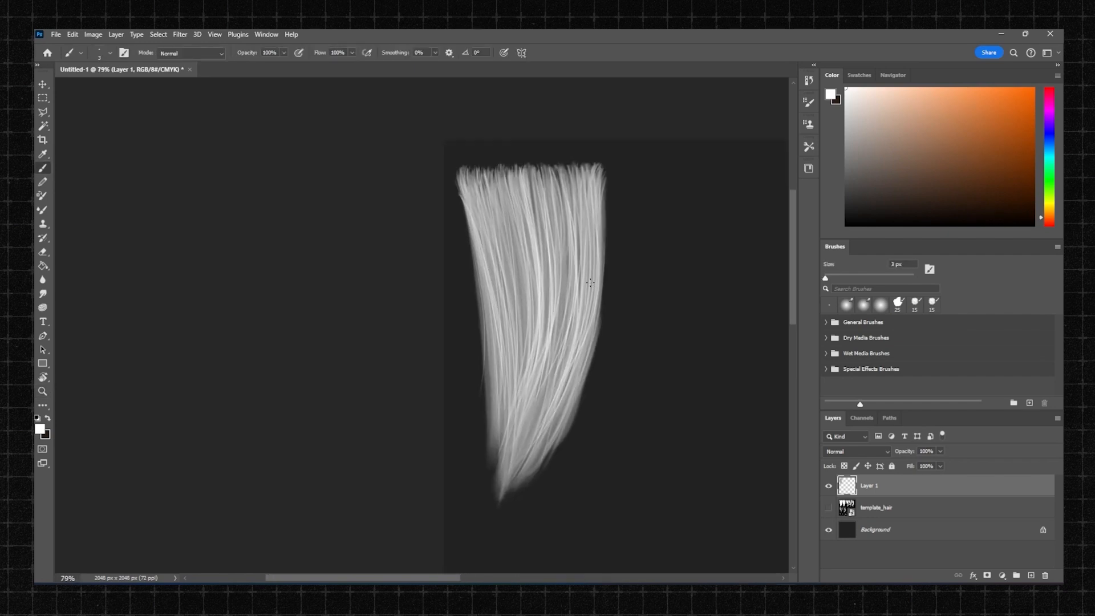
# Step: Show the template_hair layer and add fine 3 px white root strands along the first clump's top edge and upper right corner
pyautogui.click(829, 508)
pyautogui.keyDown('ctrl'); pyautogui.moveTo(521, 292); pyautogui.dragTo(482, 285); pyautogui.keyUp('ctrl')
pyautogui.moveTo(543, 263)
pyautogui.mouseDown()
pyautogui.moveTo(495, 250)
pyautogui.moveTo(620, 329)
pyautogui.mouseUp()
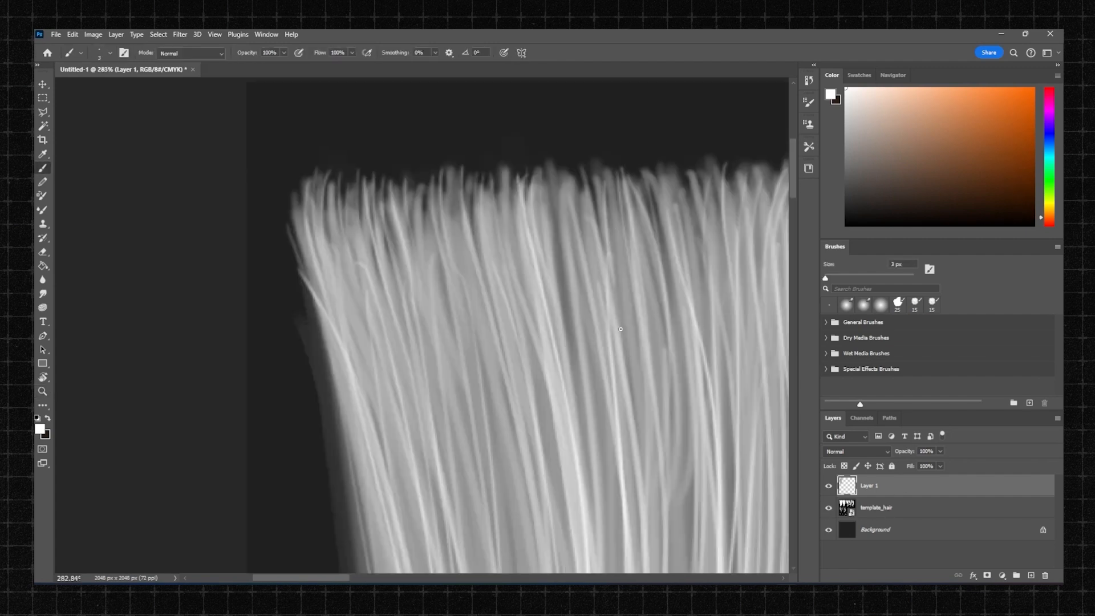
pyautogui.moveTo(581, 212); pyautogui.dragTo(445, 204)
pyautogui.moveTo(518, 161); pyautogui.dragTo(559, 325)
pyautogui.keyDown('ctrl'); pyautogui.moveTo(568, 178); pyautogui.dragTo(535, 182); pyautogui.keyUp('ctrl')
pyautogui.moveTo(609, 194); pyautogui.dragTo(640, 188)
pyautogui.press('b')
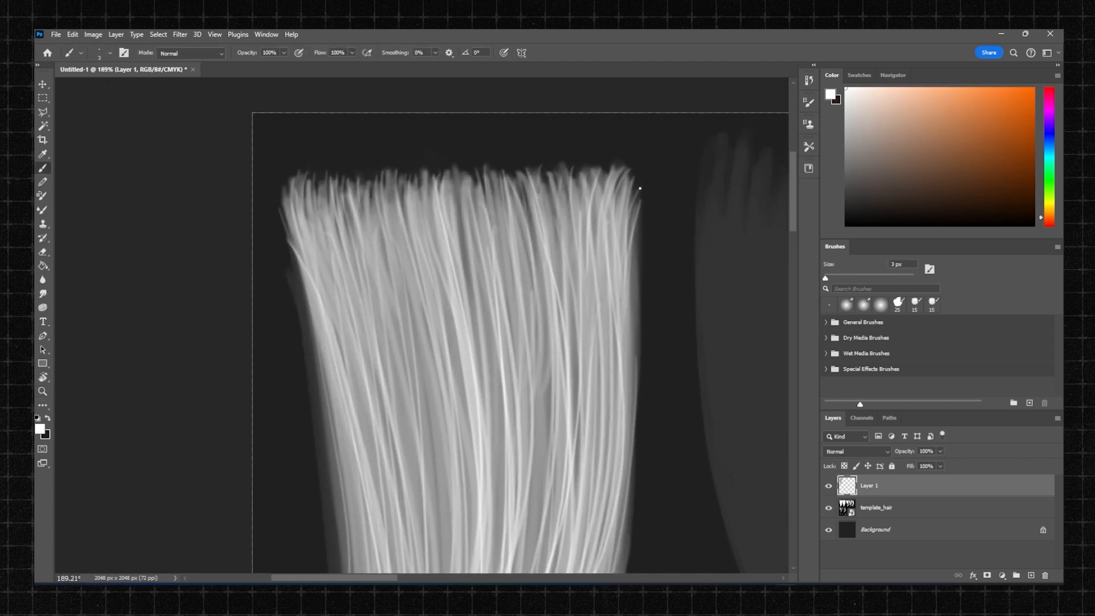
pyautogui.moveTo(596, 247); pyautogui.dragTo(594, 169)
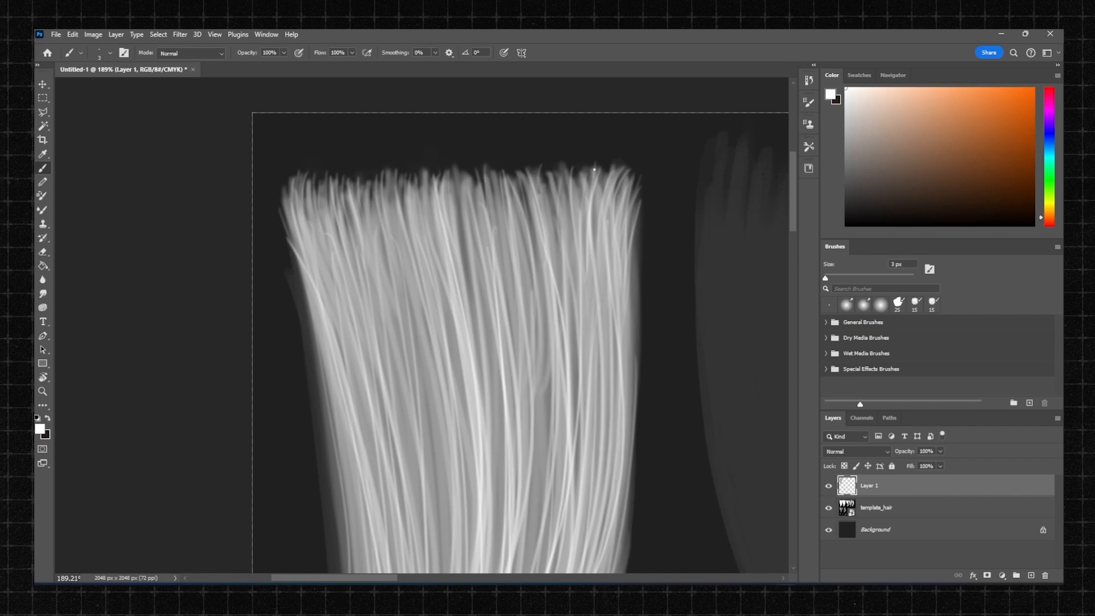
# Step: Examine the first clump from afar with the template hidden, and show the template_hair layer again
pyautogui.keyDown('alt'); pyautogui.scroll(-3, 459, 192); pyautogui.keyUp('alt')
pyautogui.keyDown('alt'); pyautogui.scroll(4, 472, 212); pyautogui.keyUp('alt')
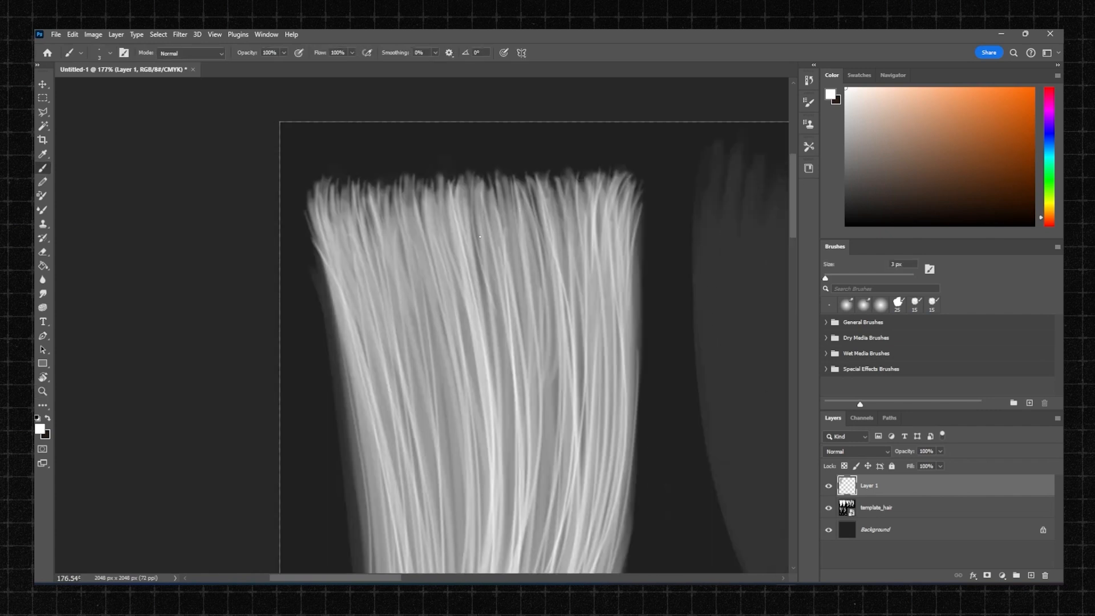
pyautogui.keyDown('ctrl'); pyautogui.moveTo(455, 174); pyautogui.dragTo(392, 201); pyautogui.keyUp('ctrl')
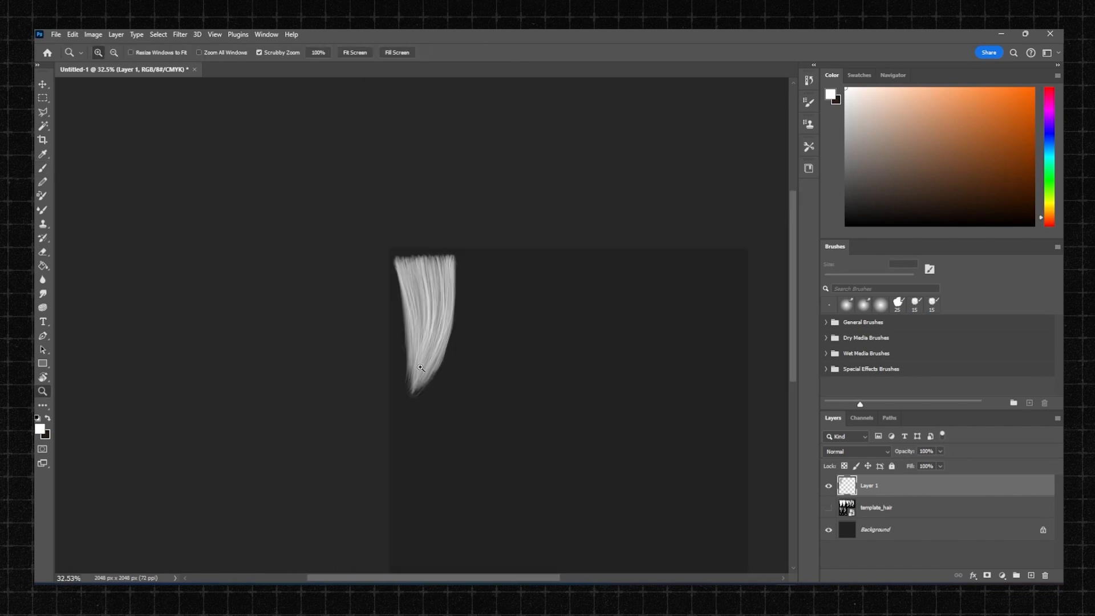
pyautogui.moveTo(418, 330)
pyautogui.keyDown('ctrl'); pyautogui.mouseDown()
pyautogui.moveTo(474, 391)
pyautogui.moveTo(446, 392)
pyautogui.moveTo(464, 403)
pyautogui.moveTo(482, 378)
pyautogui.moveTo(439, 323)
pyautogui.mouseUp(); pyautogui.keyUp('ctrl')
pyautogui.press('b')
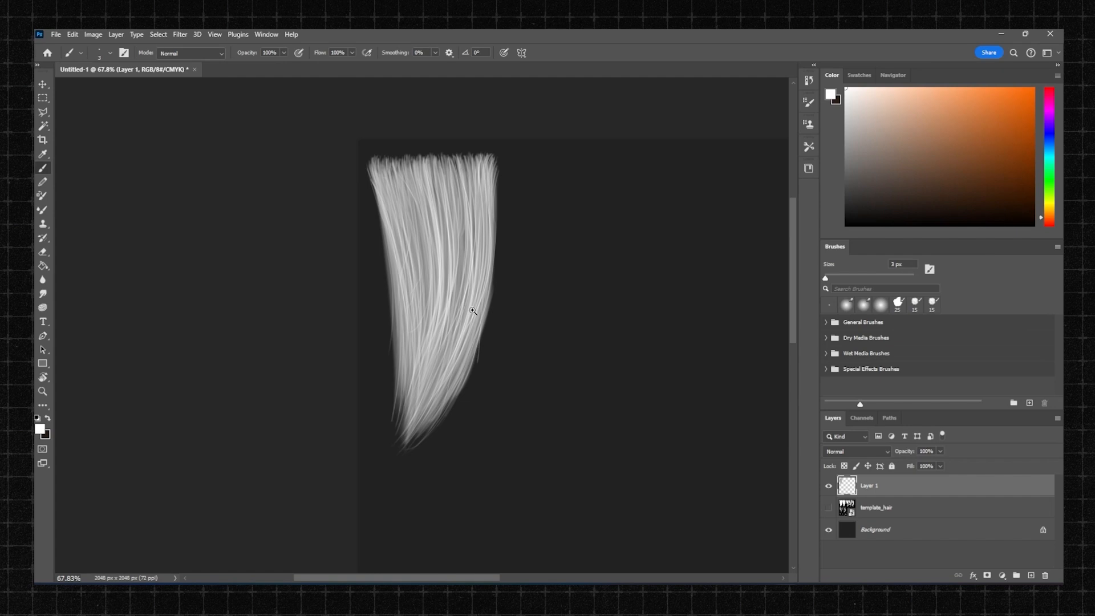
pyautogui.press('z')
pyautogui.click(829, 510)
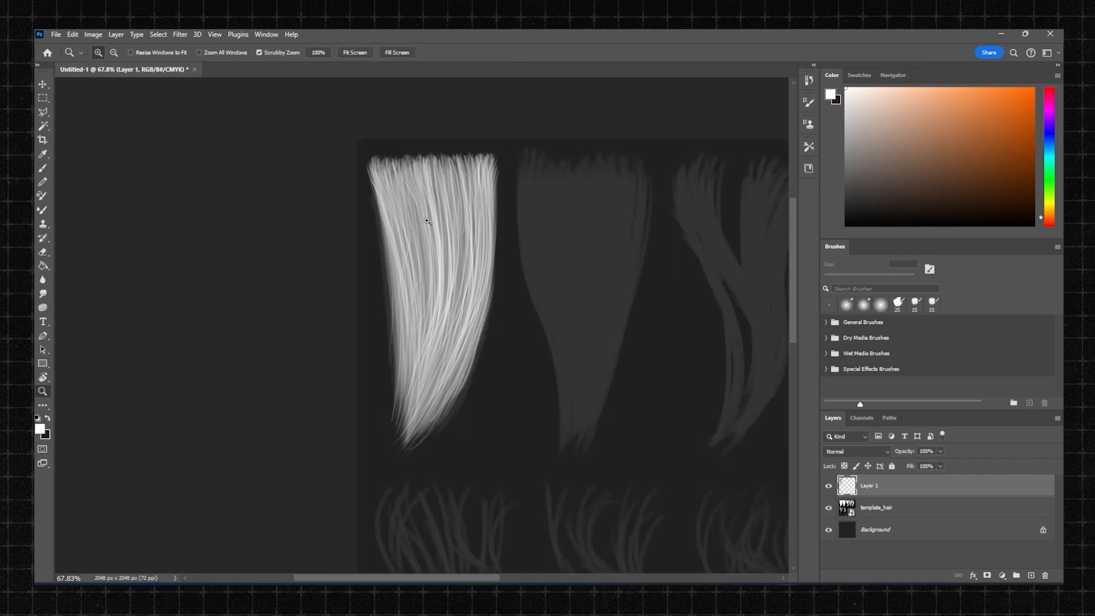
# Step: Sample a grey tone and build up the second clump with 10 px base strands and lighter 6 px strands
pyautogui.moveTo(430, 252)
pyautogui.mouseDown()
pyautogui.moveTo(369, 246)
pyautogui.moveTo(457, 251)
pyautogui.mouseUp()
pyautogui.press('b')
pyautogui.keyDown('alt'); pyautogui.click(467, 229); pyautogui.keyUp('alt')
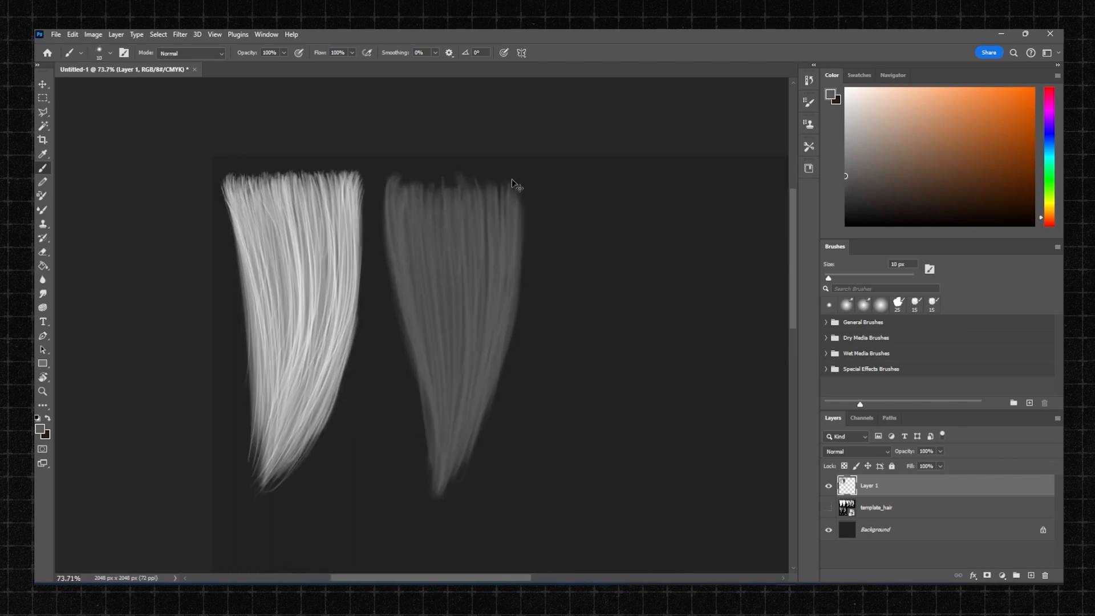
pyautogui.moveTo(375, 286); pyautogui.dragTo(315, 285)
pyautogui.moveTo(504, 200); pyautogui.dragTo(497, 294)
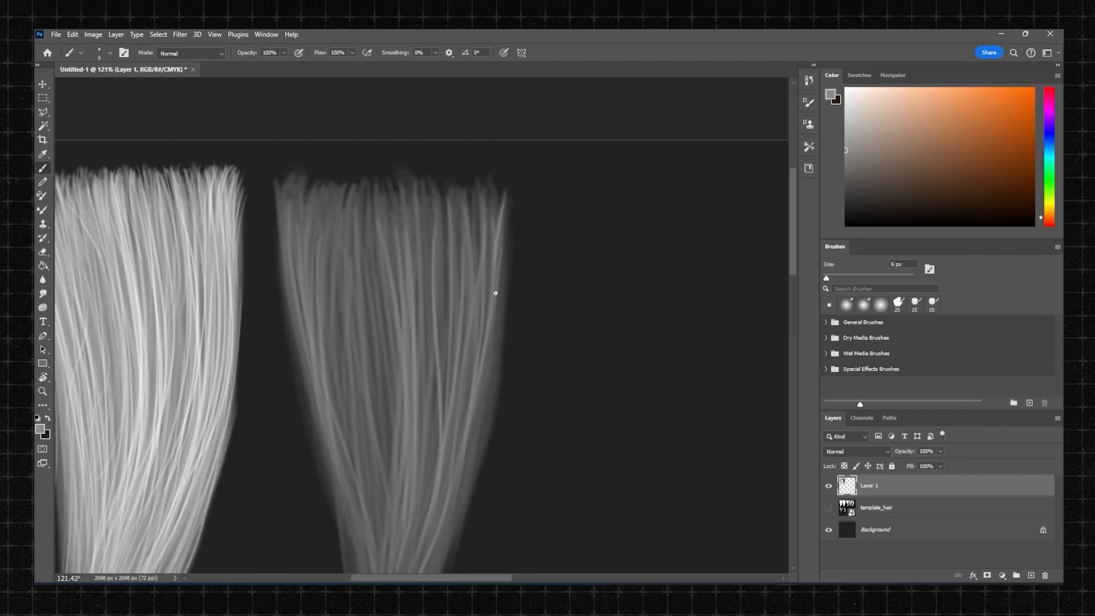
# Step: Refine the second clump with finer, lighter strands at the roots and through its body
pyautogui.moveTo(462, 166); pyautogui.dragTo(467, 195)
pyautogui.moveTo(488, 137)
pyautogui.mouseDown()
pyautogui.moveTo(501, 196)
pyautogui.moveTo(562, 197)
pyautogui.moveTo(605, 303)
pyautogui.moveTo(530, 303)
pyautogui.mouseUp()
pyautogui.moveTo(425, 171)
pyautogui.mouseDown()
pyautogui.moveTo(488, 165)
pyautogui.moveTo(577, 198)
pyautogui.moveTo(479, 354)
pyautogui.moveTo(346, 249)
pyautogui.moveTo(569, 331)
pyautogui.mouseUp()
pyautogui.press('e')
pyautogui.press('b')
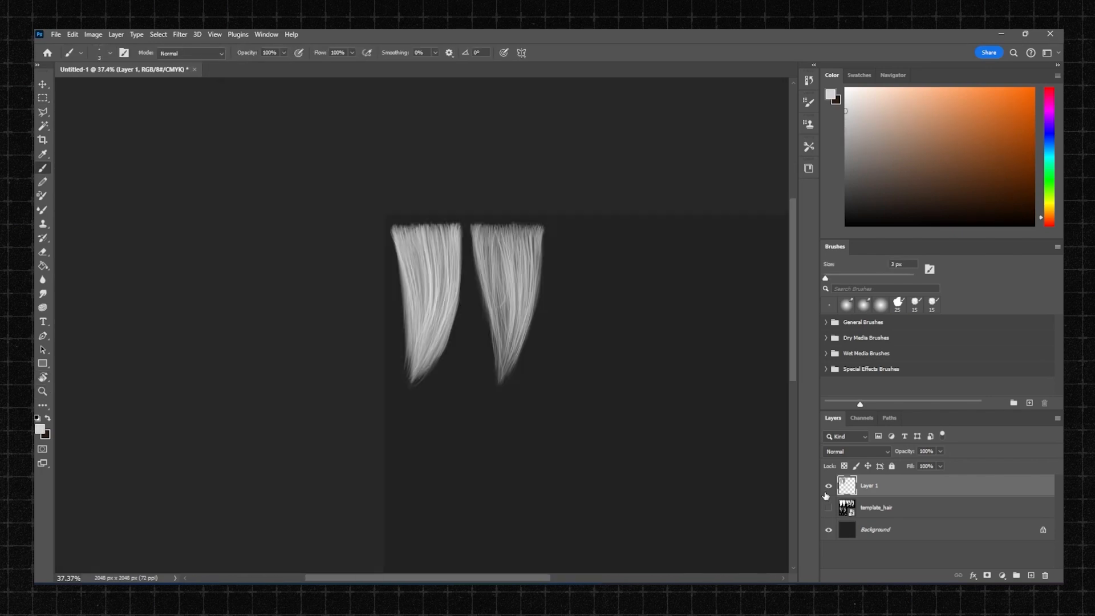
# Step: Hide Layer 1, show and select the template_hair layer, and try to edit its contents
pyautogui.click(829, 486)
pyautogui.click(829, 507)
pyautogui.click(877, 508)
pyautogui.click(504, 238)
pyautogui.rightClick(849, 512)
pyautogui.rightClick(855, 531)
pyautogui.press('Escape')
pyautogui.press('Delete')
pyautogui.moveTo(619, 141); pyautogui.dragTo(612, 250)
pyautogui.hotkey('ctrl', 'z')
# Step: Show and select Layer 1, paint base strokes for the next clumps and hide the template_hair layer
pyautogui.click(829, 487)
pyautogui.click(869, 486)
pyautogui.moveTo(556, 181); pyautogui.dragTo(605, 274)
pyautogui.moveTo(739, 179)
pyautogui.mouseDown()
pyautogui.moveTo(687, 399)
pyautogui.moveTo(736, 388)
pyautogui.mouseUp()
pyautogui.click(829, 507)
# Step: Save the document as hasirr
pyautogui.hotkey('ctrl', 's')
pyautogui.write('hasirr')
pyautogui.click(664, 187)
# Step: Paint grey strands along the crossing branch of the third clump, and choose a lighter grey with a smaller brush
pyautogui.click(846, 151)
pyautogui.moveTo(450, 160)
pyautogui.mouseDown()
pyautogui.moveTo(491, 351)
pyautogui.moveTo(518, 303)
pyautogui.moveTo(513, 422)
pyautogui.mouseUp()
pyautogui.click(846, 137)
pyautogui.press('[')
pyautogui.press('[')
pyautogui.press('[')
pyautogui.press('[')
pyautogui.press('[')
# Step: Pick a brighter grey and paint fine 5 px strands down the left and right branches of the third clump
pyautogui.keyDown('alt'); pyautogui.scroll(3, 518, 303); pyautogui.keyUp('alt')
pyautogui.click(845, 119)
pyautogui.keyDown('alt'); pyautogui.scroll(2, 514, 274); pyautogui.keyUp('alt')
pyautogui.moveTo(456, 166); pyautogui.dragTo(521, 273)
pyautogui.keyDown('alt'); pyautogui.scroll(2, 520, 272); pyautogui.keyUp('alt')
pyautogui.moveTo(599, 165); pyautogui.dragTo(590, 296)
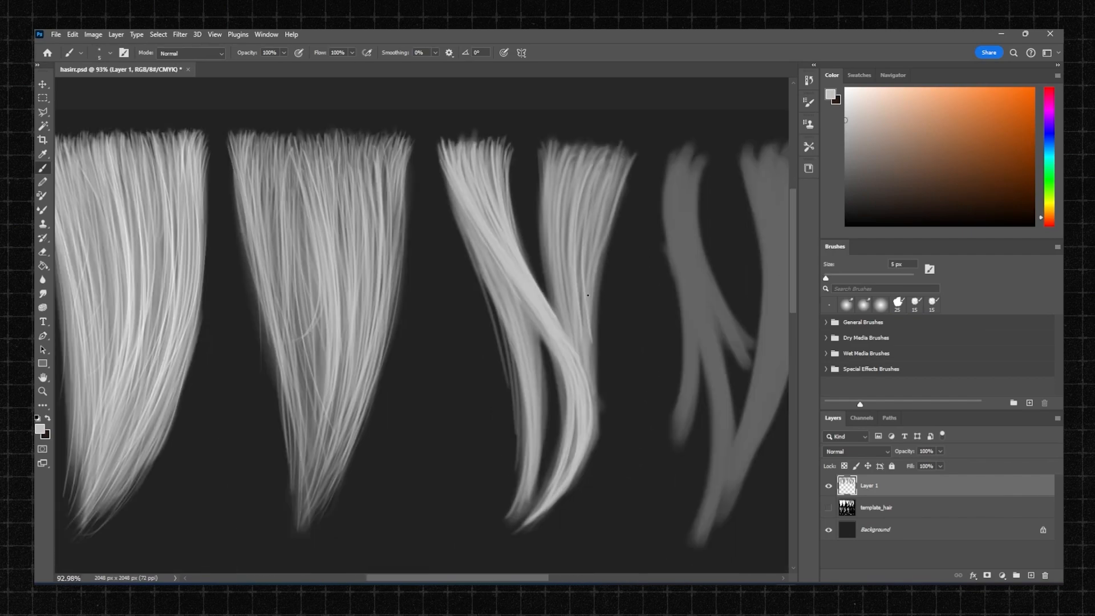
# Step: Paint finer strands in a light grey with a smaller brush along the third clump
pyautogui.click(845, 98)
pyautogui.press('[')
pyautogui.press('[')
pyautogui.press('[')
pyautogui.keyDown('alt'); pyautogui.scroll(-2, 536, 274); pyautogui.keyUp('alt')
pyautogui.keyDown('alt'); pyautogui.scroll(3, 537, 274); pyautogui.keyUp('alt')
pyautogui.moveTo(491, 177); pyautogui.dragTo(536, 297)
pyautogui.moveTo(408, 343); pyautogui.dragTo(417, 545)
# Step: Add near-white highlight strands down the branches of the third clump
pyautogui.click(846, 88)
pyautogui.moveTo(363, 191)
pyautogui.keyDown('ctrl'); pyautogui.mouseDown()
pyautogui.moveTo(433, 191)
pyautogui.moveTo(531, 496)
pyautogui.mouseUp(); pyautogui.keyUp('ctrl')
pyautogui.keyDown('ctrl'); pyautogui.moveTo(491, 239); pyautogui.dragTo(433, 239); pyautogui.keyUp('ctrl')
pyautogui.press(']')
pyautogui.moveTo(513, 189); pyautogui.dragTo(576, 445)
pyautogui.keyDown('ctrl'); pyautogui.moveTo(502, 342); pyautogui.dragTo(416, 383); pyautogui.keyUp('ctrl')
pyautogui.keyDown('ctrl'); pyautogui.moveTo(438, 334); pyautogui.dragTo(499, 334); pyautogui.keyUp('ctrl')
# Step: Choose a mid grey with a larger brush and paint the first strand layer over the fourth clump
pyautogui.click(845, 155)
pyautogui.press(']')
pyautogui.press(']')
pyautogui.press(']')
pyautogui.press(']')
pyautogui.press(']')
pyautogui.moveTo(447, 194)
pyautogui.keyDown('ctrl'); pyautogui.mouseDown()
pyautogui.moveTo(474, 178)
pyautogui.moveTo(434, 220)
pyautogui.mouseUp(); pyautogui.keyUp('ctrl')
pyautogui.keyDown('ctrl'); pyautogui.moveTo(490, 257); pyautogui.dragTo(513, 257); pyautogui.keyUp('ctrl')
pyautogui.moveTo(485, 342); pyautogui.dragTo(456, 482)
# Step: Paint lighter grey strands with a slightly smaller brush on the fourth clump
pyautogui.moveTo(427, 182)
pyautogui.keyDown('ctrl'); pyautogui.mouseDown()
pyautogui.moveTo(365, 182)
pyautogui.moveTo(474, 187)
pyautogui.mouseUp(); pyautogui.keyUp('ctrl')
pyautogui.click(846, 116)
pyautogui.press('[')
pyautogui.moveTo(508, 319); pyautogui.dragTo(495, 471)
# Step: Paint thin near-white highlight strands along all branches of the fourth clump
pyautogui.click(845, 88)
pyautogui.press('[')
pyautogui.press('[')
pyautogui.press('[')
pyautogui.keyDown('ctrl'); pyautogui.moveTo(513, 194); pyautogui.dragTo(572, 194); pyautogui.keyUp('ctrl')
pyautogui.moveTo(365, 171); pyautogui.dragTo(376, 291)
pyautogui.keyDown('ctrl'); pyautogui.moveTo(485, 159); pyautogui.dragTo(399, 159); pyautogui.keyUp('ctrl')
pyautogui.moveTo(508, 285)
pyautogui.mouseDown()
pyautogui.moveTo(510, 432)
pyautogui.moveTo(494, 513)
pyautogui.mouseUp()
pyautogui.moveTo(473, 233)
pyautogui.keyDown('ctrl'); pyautogui.mouseDown()
pyautogui.moveTo(496, 233)
pyautogui.moveTo(445, 233)
pyautogui.mouseUp(); pyautogui.keyUp('ctrl')
pyautogui.moveTo(599, 286); pyautogui.dragTo(548, 503)
pyautogui.keyDown('ctrl'); pyautogui.moveTo(457, 233); pyautogui.dragTo(491, 233); pyautogui.keyUp('ctrl')
pyautogui.keyDown('ctrl'); pyautogui.moveTo(491, 232); pyautogui.dragTo(445, 233); pyautogui.keyUp('ctrl')
# Step: Pick a mid grey with a larger brush and paint broad strands along the S-curve of the fifth clump
pyautogui.click(846, 169)
pyautogui.press(']')
pyautogui.press(']')
pyautogui.press(']')
pyautogui.press(']')
pyautogui.press(']')
pyautogui.press(']')
pyautogui.click(846, 157)
pyautogui.moveTo(453, 157); pyautogui.dragTo(502, 279)
pyautogui.moveTo(502, 279); pyautogui.dragTo(485, 374)
# Step: Layer lighter grey strands with a smaller brush over both upper branches and the curled end of the fifth clump
pyautogui.click(846, 129)
pyautogui.press('[')
pyautogui.press('[')
pyautogui.moveTo(410, 272)
pyautogui.keyDown('ctrl'); pyautogui.mouseDown()
pyautogui.moveTo(447, 272)
pyautogui.moveTo(406, 272)
pyautogui.mouseUp(); pyautogui.keyUp('ctrl')
pyautogui.moveTo(490, 228); pyautogui.dragTo(511, 320)
pyautogui.moveTo(572, 245); pyautogui.dragTo(536, 297)
pyautogui.keyDown('ctrl'); pyautogui.moveTo(456, 245); pyautogui.dragTo(490, 245); pyautogui.keyUp('ctrl')
pyautogui.moveTo(491, 445); pyautogui.dragTo(586, 468)
# Step: Paint fine 4 px light-grey strands and flyaways along the whole fifth clump
pyautogui.click(846, 98)
pyautogui.press('[')
pyautogui.press('[')
pyautogui.press('[')
pyautogui.press('[')
pyautogui.press('[')
pyautogui.moveTo(490, 361)
pyautogui.keyDown('ctrl'); pyautogui.mouseDown()
pyautogui.moveTo(457, 361)
pyautogui.moveTo(547, 362)
pyautogui.mouseUp(); pyautogui.keyUp('ctrl')
pyautogui.moveTo(394, 296); pyautogui.dragTo(416, 362)
pyautogui.keyDown('ctrl'); pyautogui.moveTo(491, 362); pyautogui.dragTo(451, 362); pyautogui.keyUp('ctrl')
pyautogui.moveTo(551, 354); pyautogui.dragTo(537, 428)
pyautogui.moveTo(508, 343)
pyautogui.mouseDown()
pyautogui.moveTo(550, 213)
pyautogui.moveTo(513, 213)
pyautogui.mouseUp()
pyautogui.moveTo(489, 208); pyautogui.dragTo(506, 299)
pyautogui.moveTo(513, 400); pyautogui.dragTo(537, 319)
pyautogui.moveTo(536, 285)
pyautogui.mouseDown()
pyautogui.moveTo(519, 337)
pyautogui.moveTo(520, 278)
pyautogui.moveTo(559, 279)
pyautogui.mouseUp()
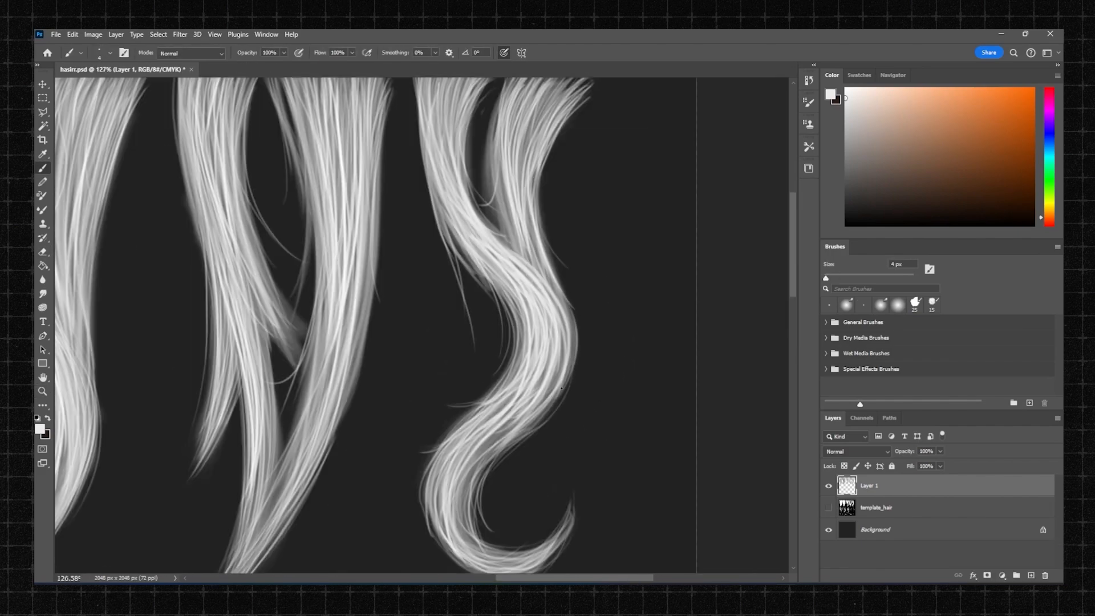
# Step: Show the template_hair layer, paint mid-grey guide strands for the first second-row clump with a larger brush, and hide the template
pyautogui.keyDown('ctrl'); pyautogui.moveTo(513, 205); pyautogui.dragTo(565, 206); pyautogui.keyUp('ctrl')
pyautogui.keyDown('ctrl'); pyautogui.moveTo(548, 319); pyautogui.dragTo(491, 320); pyautogui.keyUp('ctrl')
pyautogui.click(829, 508)
pyautogui.click(846, 150)
pyautogui.press(']')
pyautogui.press(']')
pyautogui.press(']')
pyautogui.press(']')
pyautogui.press(']')
pyautogui.press(']')
pyautogui.press(']')
pyautogui.keyDown('ctrl'); pyautogui.moveTo(611, 345); pyautogui.dragTo(570, 319); pyautogui.keyUp('ctrl')
pyautogui.moveTo(406, 196); pyautogui.dragTo(430, 328)
pyautogui.moveTo(523, 208); pyautogui.dragTo(470, 479)
pyautogui.moveTo(553, 218); pyautogui.dragTo(568, 317)
pyautogui.click(829, 508)
# Step: Paint lighter grey 7 px strands down the first clump of the second row
pyautogui.click(846, 123)
pyautogui.press('[')
pyautogui.press('[')
pyautogui.press('[')
pyautogui.press('[')
pyautogui.moveTo(435, 205); pyautogui.dragTo(488, 411)
pyautogui.moveTo(437, 194); pyautogui.dragTo(491, 365)
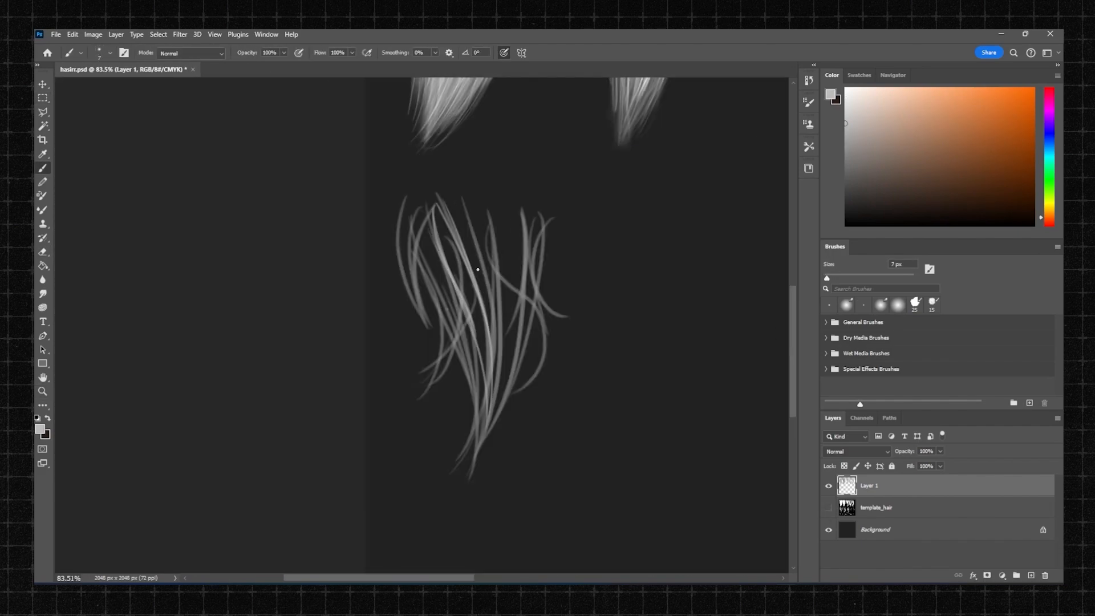
# Step: Add thinner light-grey to near-white highlight strands to the first clump of the second row
pyautogui.press('x')
pyautogui.click(846, 106)
pyautogui.press('[')
pyautogui.press('[')
pyautogui.press('[')
pyautogui.moveTo(417, 267); pyautogui.dragTo(425, 319)
pyautogui.keyDown('ctrl'); pyautogui.moveTo(529, 257); pyautogui.dragTo(548, 257); pyautogui.keyUp('ctrl')
pyautogui.click(846, 89)
pyautogui.keyDown('ctrl'); pyautogui.moveTo(487, 216); pyautogui.dragTo(434, 215); pyautogui.keyUp('ctrl')
pyautogui.keyDown('ctrl'); pyautogui.moveTo(570, 222); pyautogui.dragTo(474, 218); pyautogui.keyUp('ctrl')
pyautogui.keyDown('ctrl'); pyautogui.moveTo(759, 174); pyautogui.dragTo(787, 174); pyautogui.keyUp('ctrl')
# Step: Show the template_hair layer, paint grey 7 px strands for the second row's curled second clump, and hide the template
pyautogui.click(829, 508)
pyautogui.click(846, 136)
pyautogui.press(']')
pyautogui.press(']')
pyautogui.press(']')
pyautogui.moveTo(498, 220); pyautogui.dragTo(558, 458)
pyautogui.moveTo(570, 216); pyautogui.dragTo(567, 442)
pyautogui.moveTo(530, 223); pyautogui.dragTo(581, 332)
pyautogui.click(829, 507)
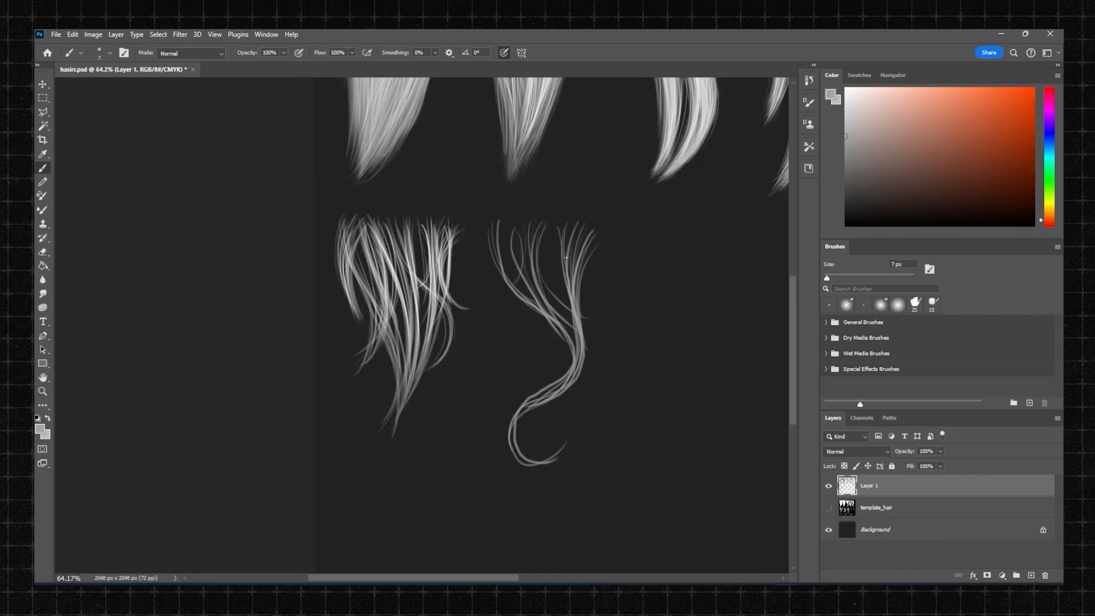
# Step: Paint brighter strands on the curled second-row clump and fill in the remaining wispy clumps of the lower rows
pyautogui.click(846, 101)
pyautogui.keyDown('ctrl'); pyautogui.moveTo(530, 256); pyautogui.dragTo(548, 257); pyautogui.keyUp('ctrl')
pyautogui.moveTo(570, 223); pyautogui.dragTo(538, 502)
pyautogui.moveTo(562, 154); pyautogui.dragTo(562, 456)
pyautogui.keyDown('ctrl'); pyautogui.moveTo(504, 242); pyautogui.dragTo(530, 242); pyautogui.keyUp('ctrl')
pyautogui.press('F7')
pyautogui.press('F8')
pyautogui.moveTo(542, 147); pyautogui.dragTo(453, 280)
pyautogui.press('F7')
pyautogui.press('F8')
pyautogui.press('z')
pyautogui.moveTo(288, 377); pyautogui.dragTo(200, 377)
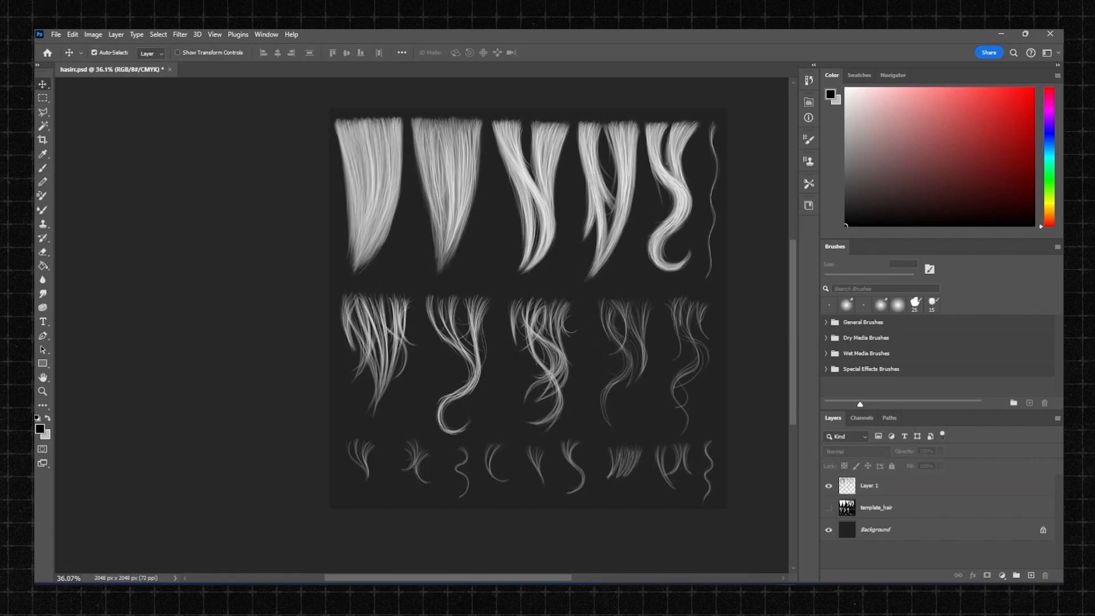
# Step: Select the painted hair layer and rename it base
pyautogui.click(355, 243)
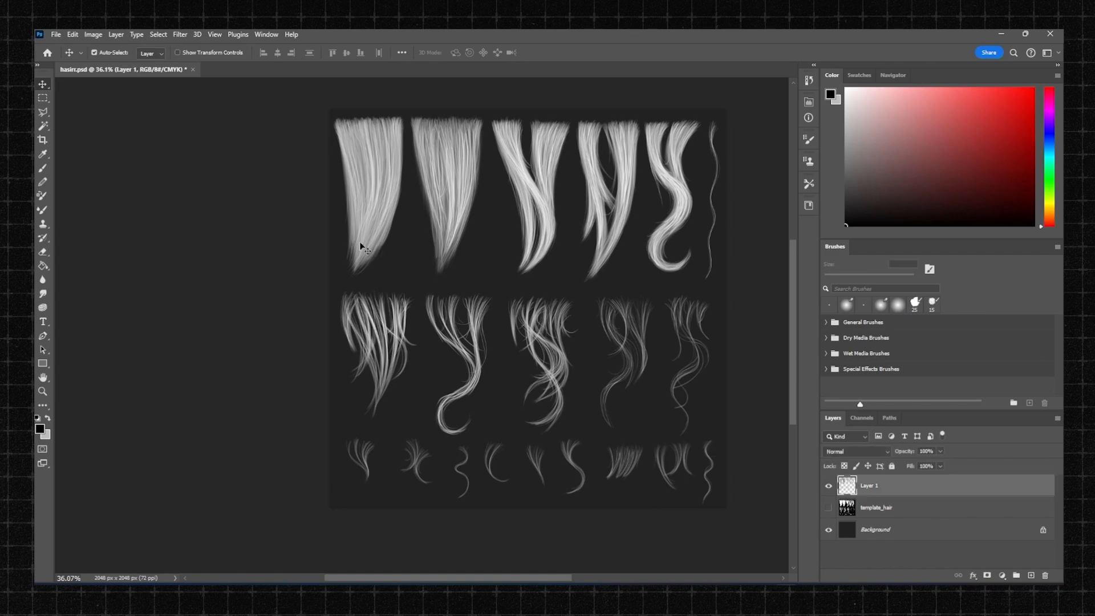
pyautogui.keyDown('ctrl'); pyautogui.moveTo(338, 236); pyautogui.dragTo(423, 254); pyautogui.keyUp('ctrl')
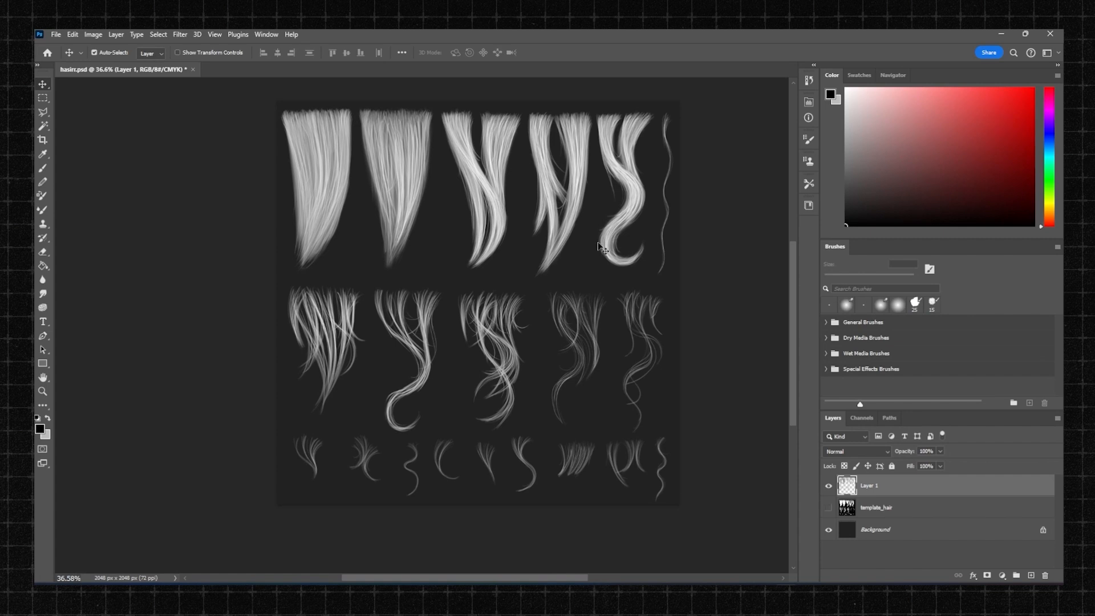
pyautogui.keyDown('ctrl'); pyautogui.moveTo(433, 205); pyautogui.dragTo(480, 154); pyautogui.keyUp('ctrl')
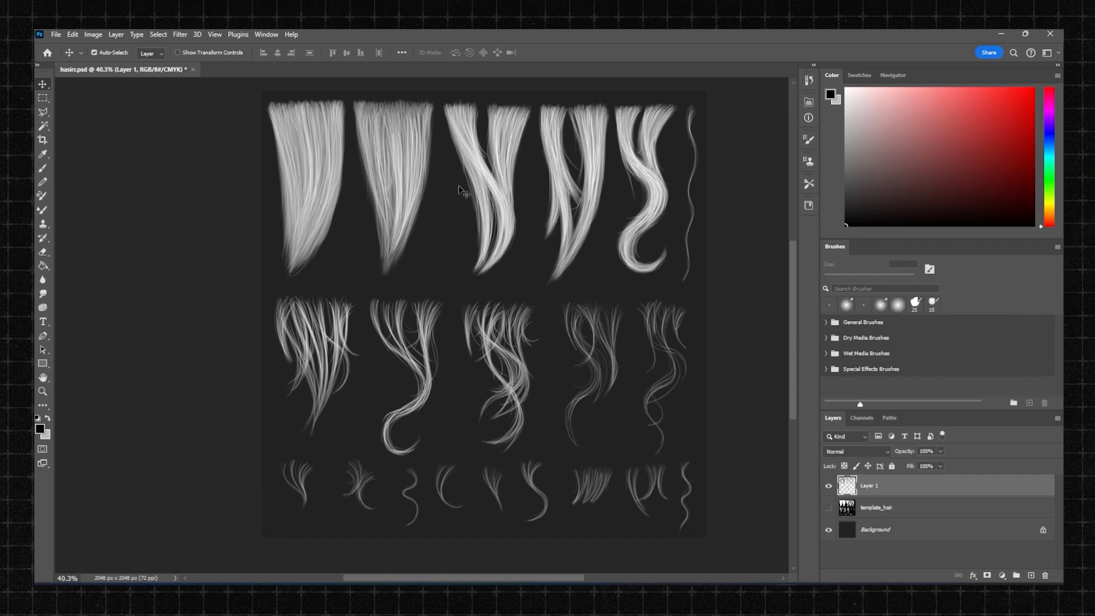
pyautogui.moveTo(405, 237); pyautogui.dragTo(426, 238)
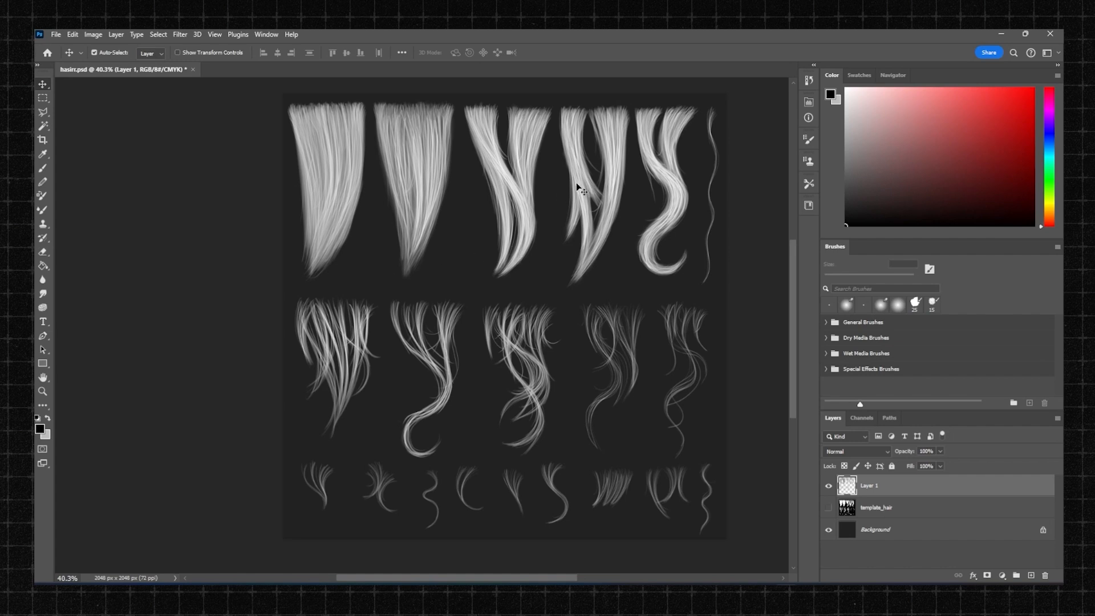
pyautogui.doubleClick(880, 485)
pyautogui.write('base')
pyautogui.press('Return')
# Step: Hide the base layer, duplicate it, and make only the upper copy visible
pyautogui.click(829, 488)
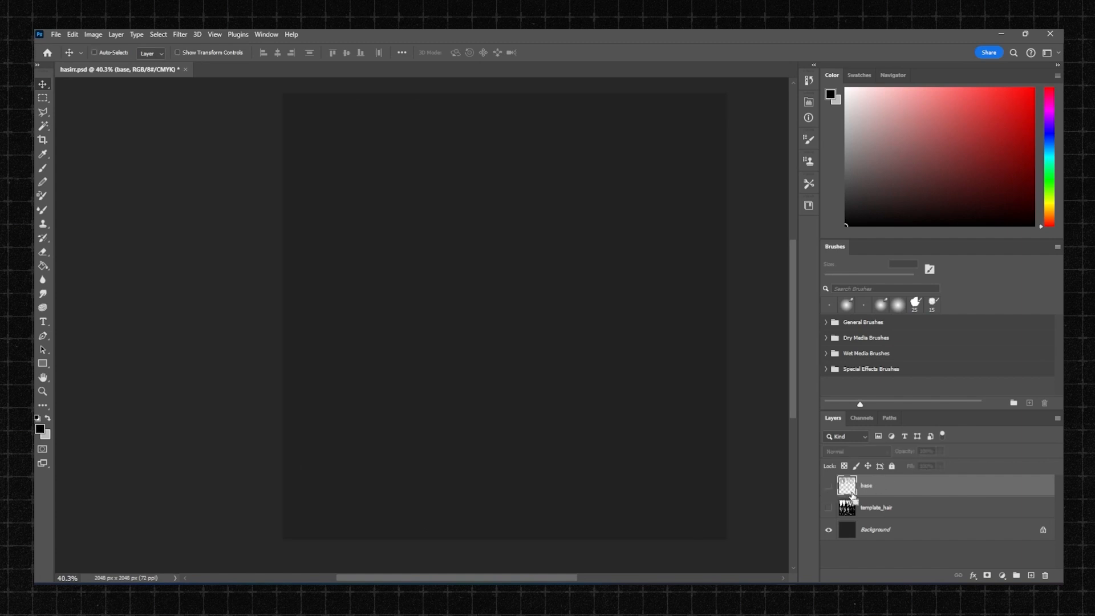
pyautogui.hotkey('ctrl', 'j')
pyautogui.click(829, 485)
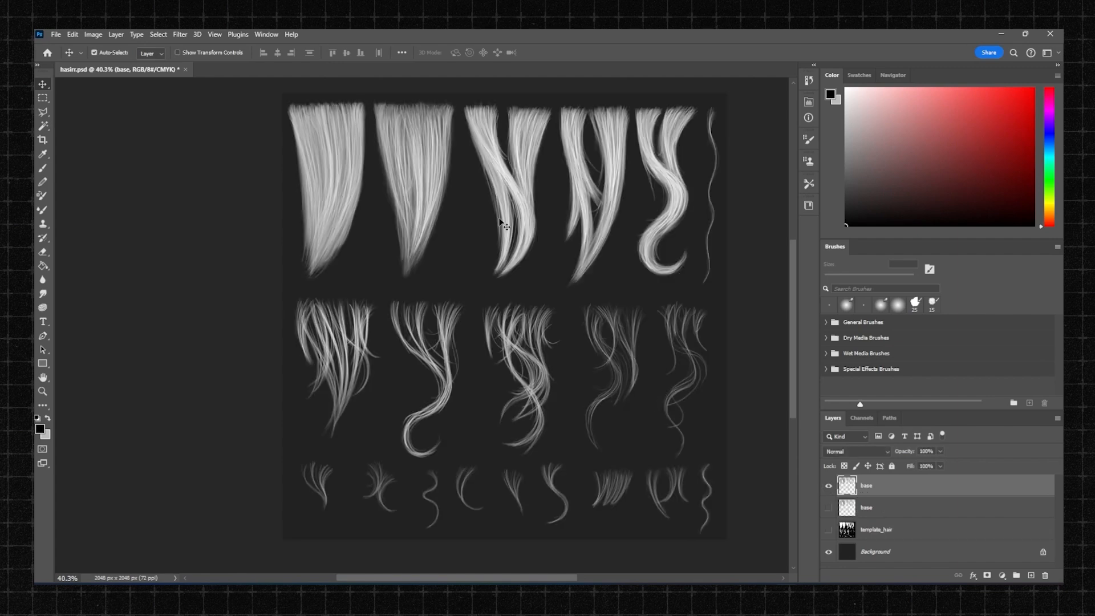
# Step: Add a new layer between the two base layers and fill it with a mid grey
pyautogui.press('z')
pyautogui.moveTo(469, 238)
pyautogui.mouseDown()
pyautogui.moveTo(480, 230)
pyautogui.moveTo(468, 233)
pyautogui.mouseUp()
pyautogui.moveTo(915, 226); pyautogui.dragTo(760, 154)
pyautogui.press('g')
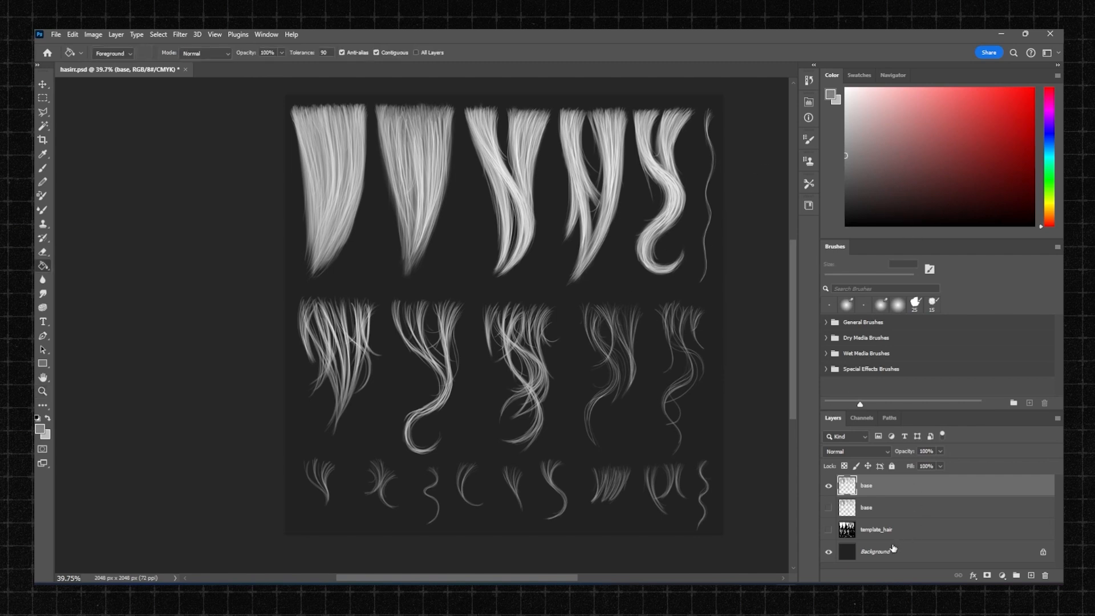
pyautogui.click(893, 548)
pyautogui.click(881, 508)
pyautogui.click(1031, 575)
pyautogui.click(571, 294)
# Step: Refill the new backdrop layer twice, each time with a darker grey, behind the hair clumps
pyautogui.press('z')
pyautogui.moveTo(564, 286)
pyautogui.mouseDown()
pyautogui.moveTo(548, 277)
pyautogui.moveTo(557, 278)
pyautogui.mouseUp()
pyautogui.moveTo(880, 187); pyautogui.dragTo(838, 176)
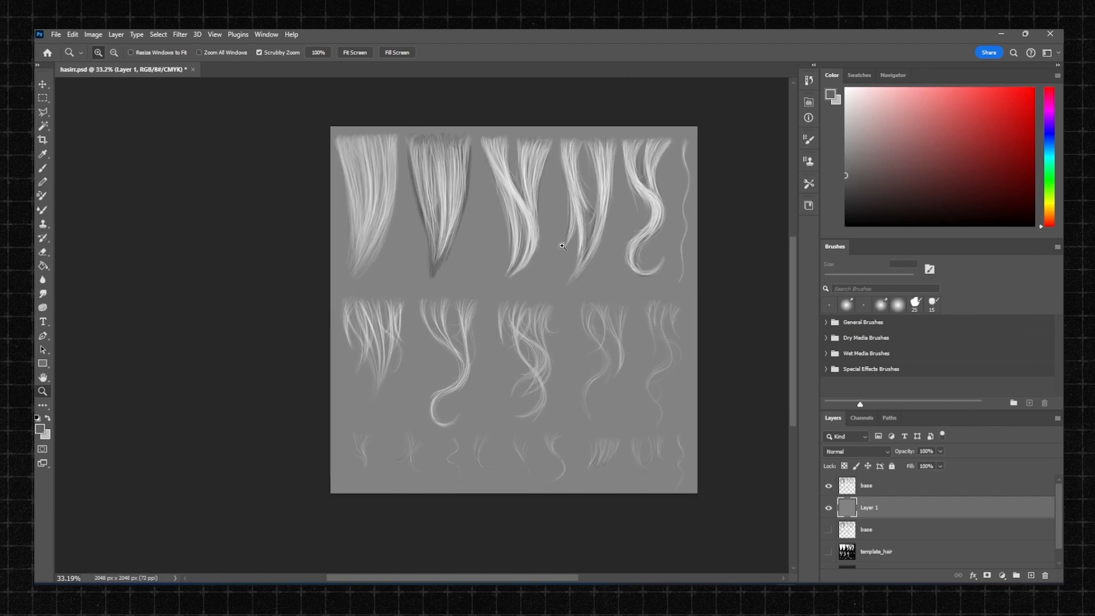
pyautogui.press('g')
pyautogui.click(558, 256)
pyautogui.press('z')
pyautogui.moveTo(560, 253); pyautogui.dragTo(574, 244)
pyautogui.moveTo(857, 180); pyautogui.dragTo(845, 182)
pyautogui.press('g')
pyautogui.click(542, 244)
pyautogui.press('z')
pyautogui.moveTo(573, 227); pyautogui.dragTo(572, 217)
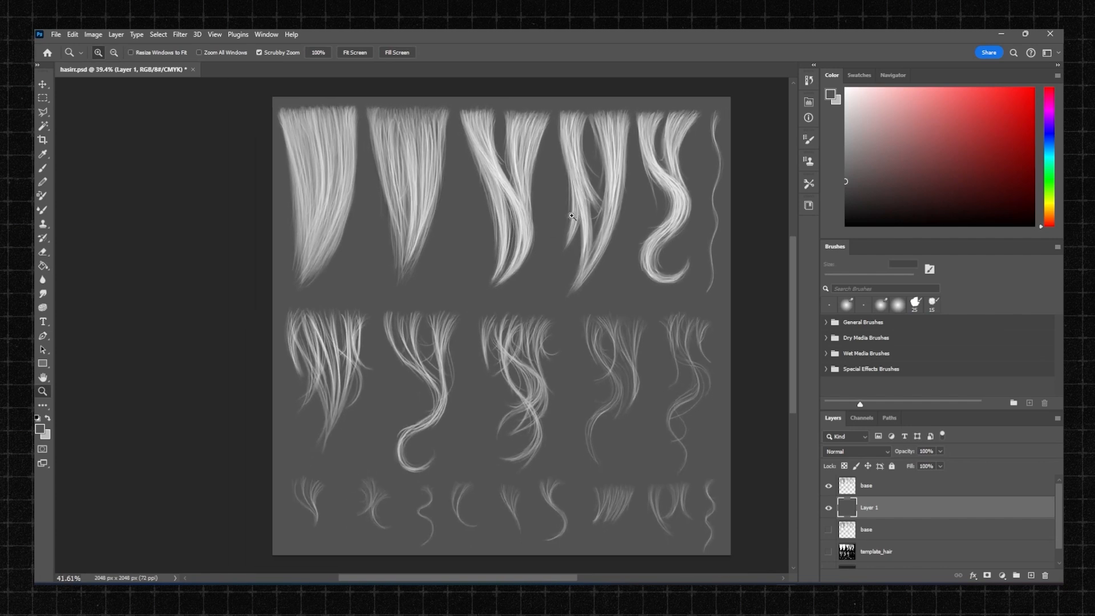
# Step: Group the upper base layer with its grey backdrop layer and name the group AO
pyautogui.keyDown('shift'); pyautogui.click(877, 486); pyautogui.keyUp('shift')
pyautogui.hotkey('ctrl', 'g')
pyautogui.click(872, 480)
pyautogui.write('AO')
pyautogui.press('Return')
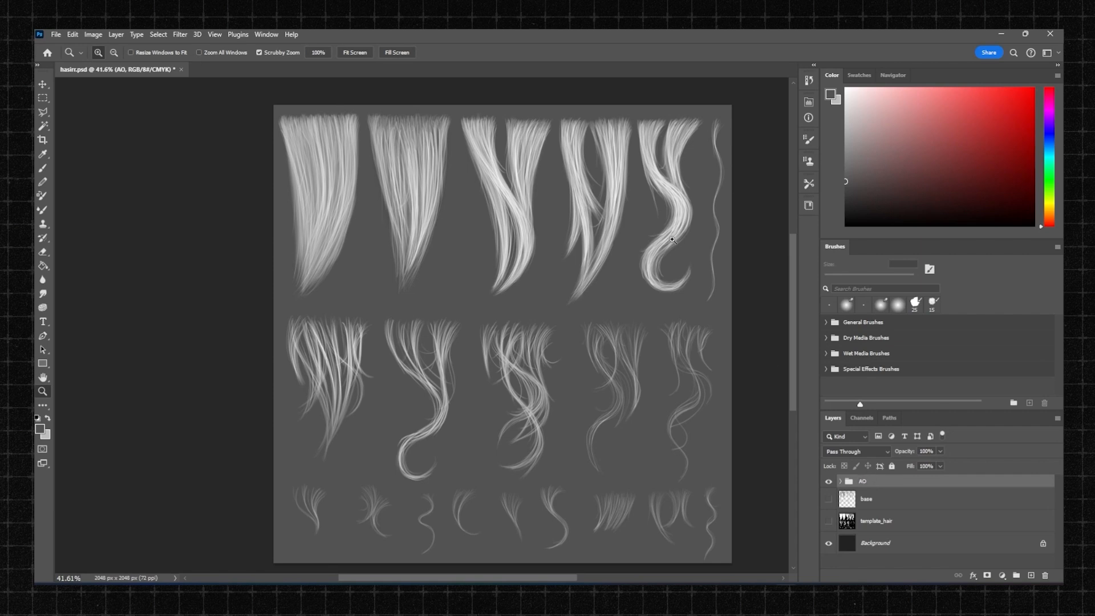
pyautogui.click(840, 482)
pyautogui.click(830, 484)
pyautogui.click(830, 484)
pyautogui.moveTo(530, 233); pyautogui.dragTo(531, 233)
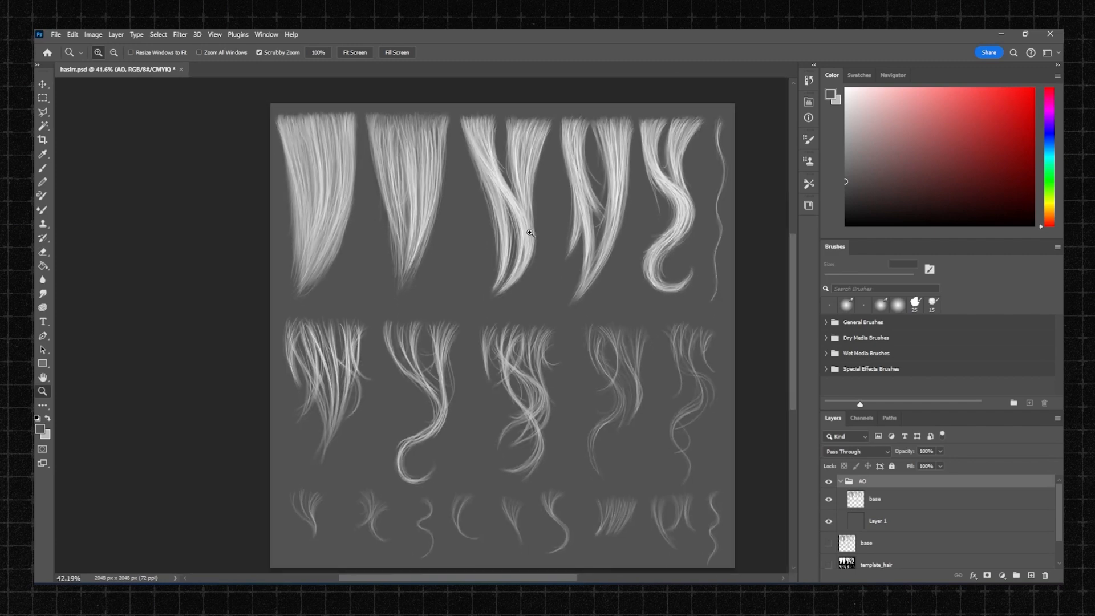
pyautogui.click(840, 482)
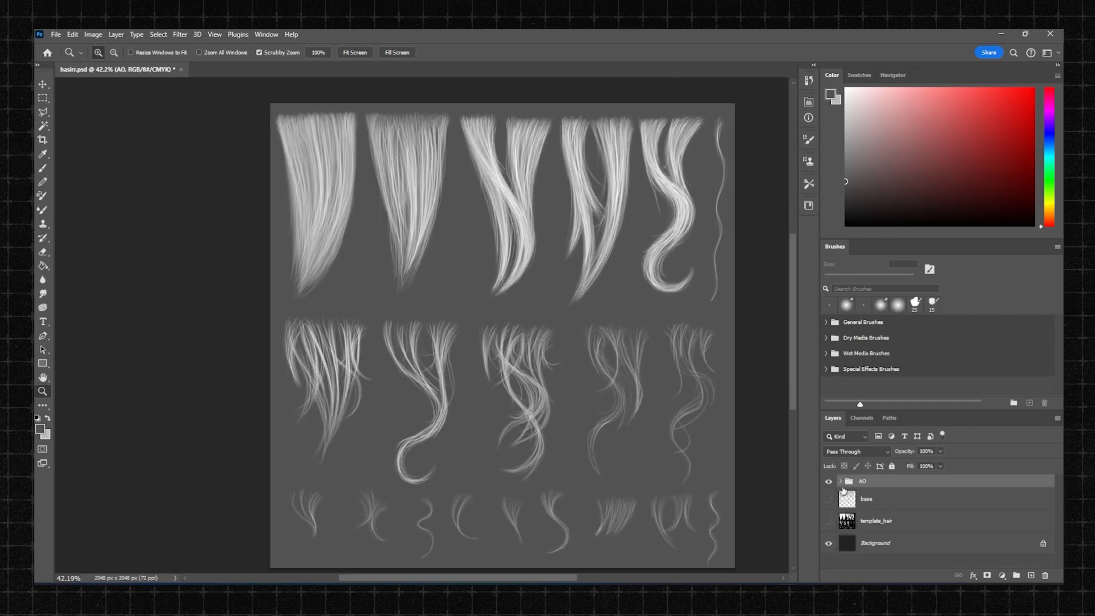
# Step: Duplicate the remaining base layer above the AO group and make the copy visible
pyautogui.click(866, 503)
pyautogui.keyDown('alt'); pyautogui.moveTo(865, 501); pyautogui.dragTo(848, 487); pyautogui.keyUp('alt')
pyautogui.click(828, 485)
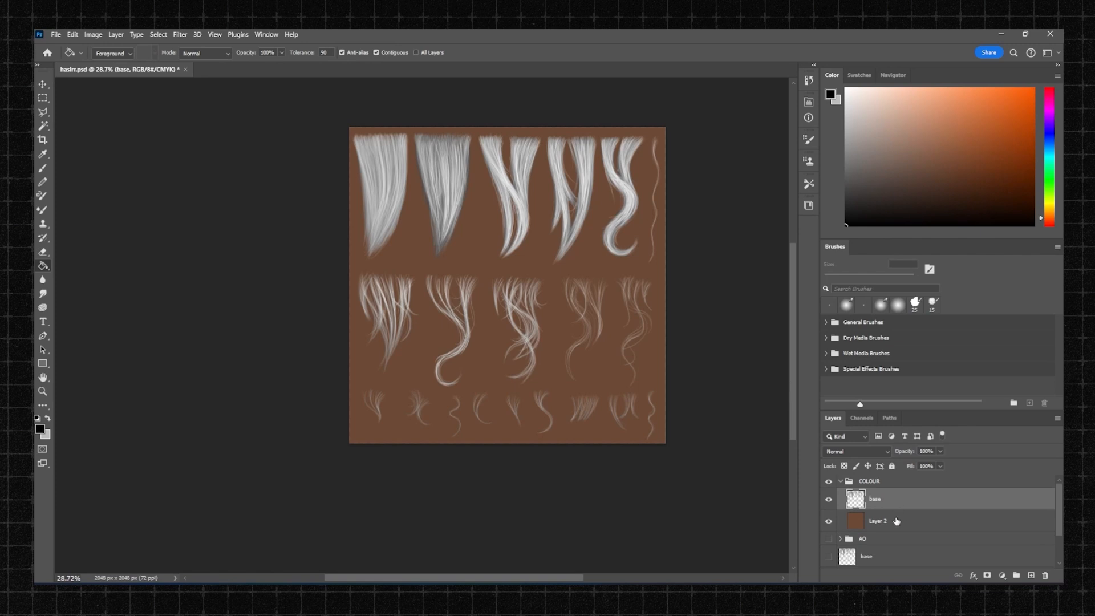
# Step: Add a layer above the base copy in the COLOUR group and fill it with dark brown
pyautogui.click(893, 522)
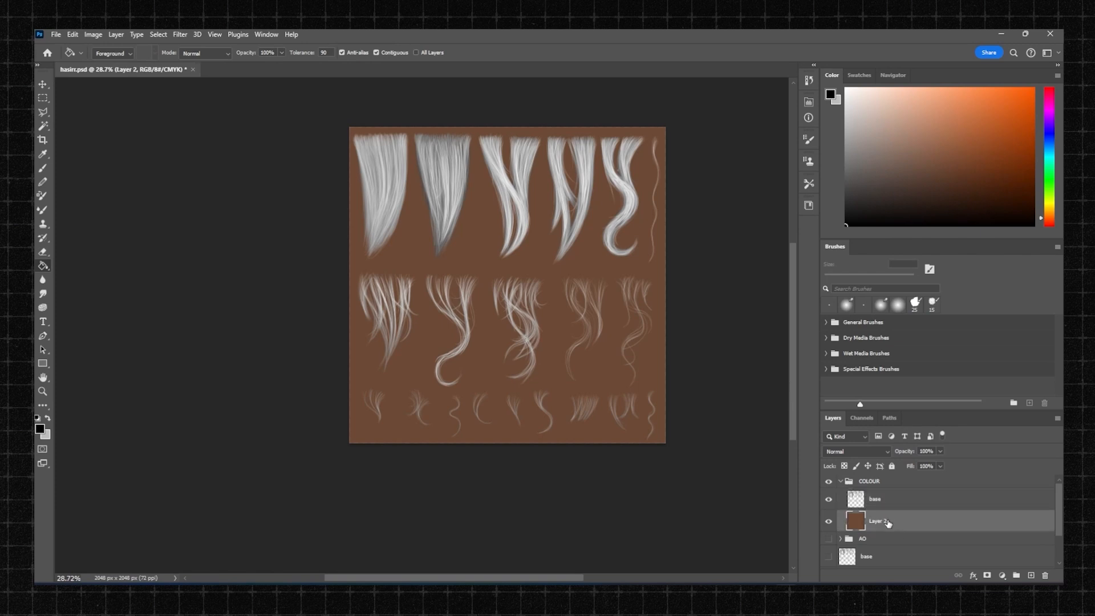
pyautogui.click(893, 505)
pyautogui.click(1030, 575)
pyautogui.moveTo(937, 185); pyautogui.dragTo(947, 189)
pyautogui.click(589, 254)
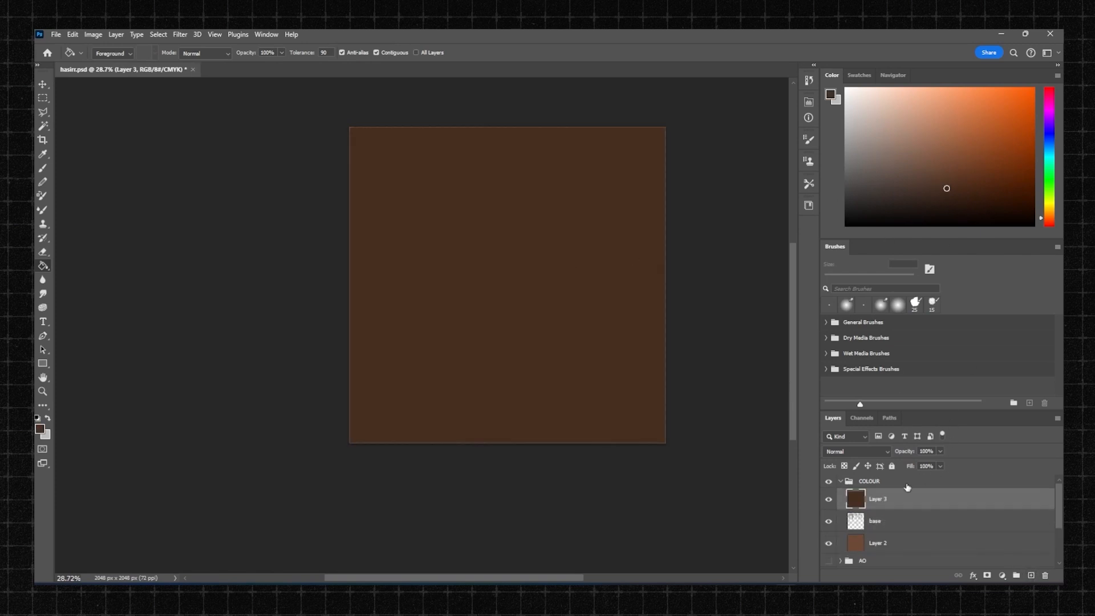
# Step: Refill the new top layer with a lighter brown and set its blend mode to Multiply
pyautogui.click(934, 169)
pyautogui.click(587, 249)
pyautogui.click(859, 453)
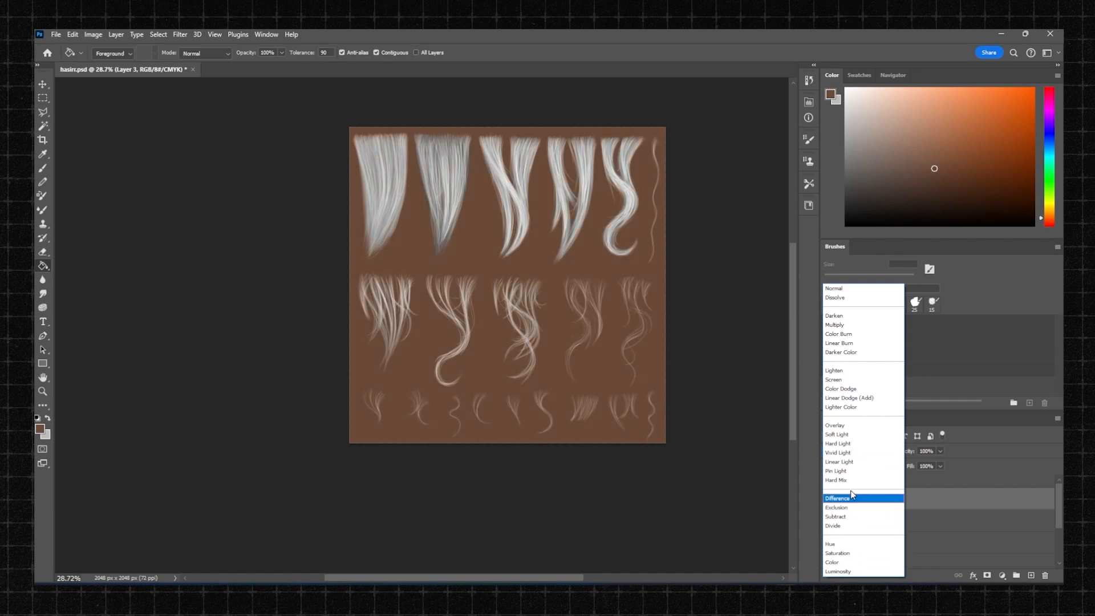
pyautogui.click(850, 325)
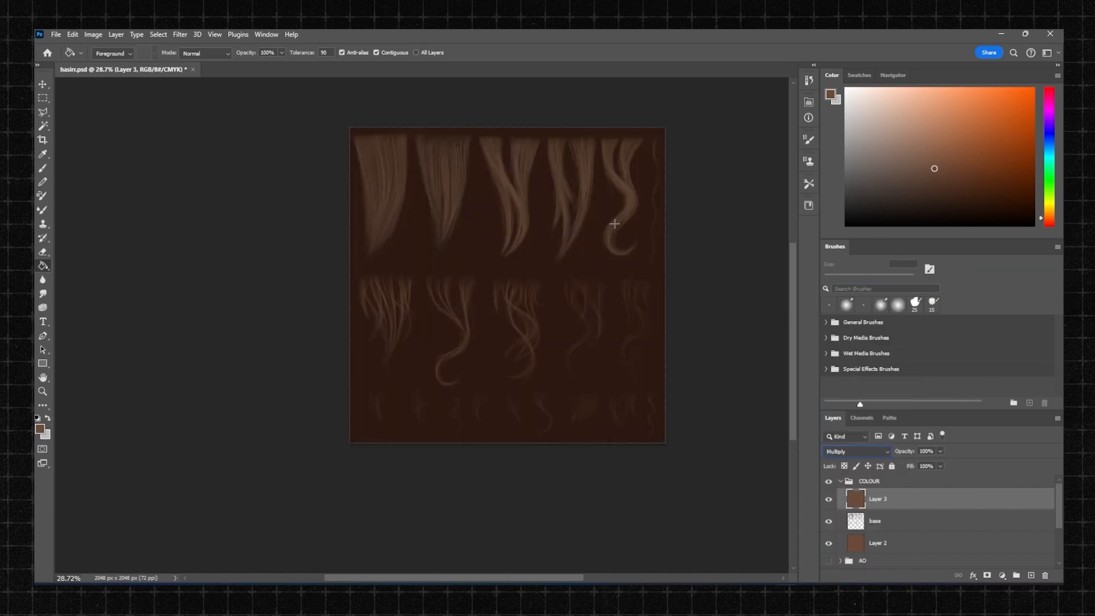
# Step: Adjust the COLOUR group's base hair layer with Levels, using a white input of 233 and a midtone of 0.89
pyautogui.press('z')
pyautogui.moveTo(520, 207)
pyautogui.mouseDown()
pyautogui.moveTo(555, 206)
pyautogui.moveTo(529, 209)
pyautogui.moveTo(539, 210)
pyautogui.mouseUp()
pyautogui.moveTo(540, 225)
pyautogui.mouseDown()
pyautogui.moveTo(546, 234)
pyautogui.moveTo(547, 214)
pyautogui.mouseUp()
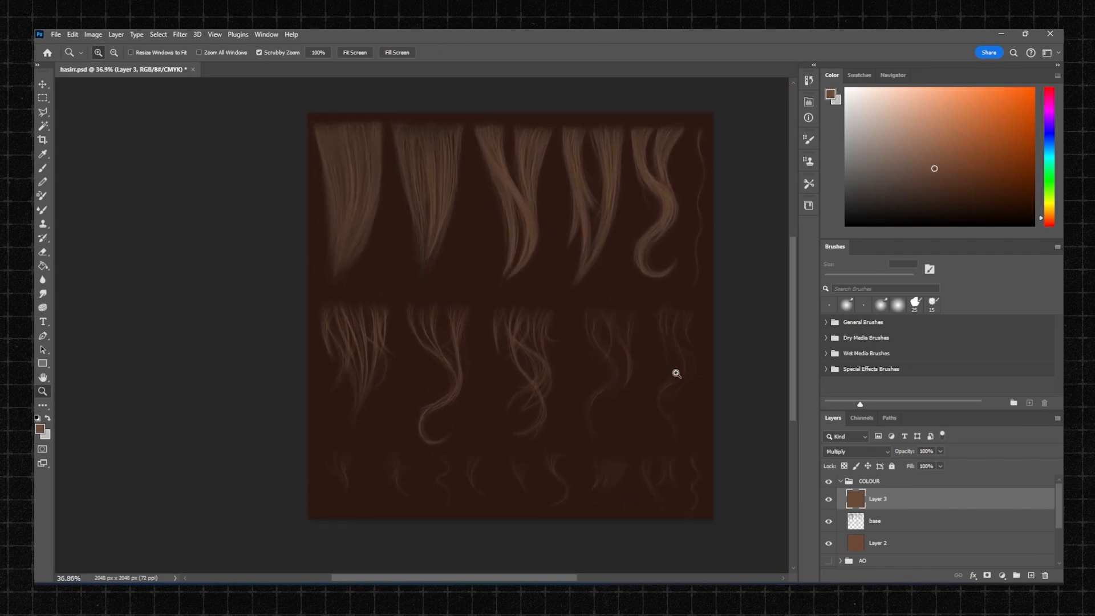
pyautogui.moveTo(575, 337); pyautogui.dragTo(611, 393)
pyautogui.click(921, 522)
pyautogui.hotkey('ctrl', 'l')
pyautogui.moveTo(774, 273); pyautogui.dragTo(699, 274)
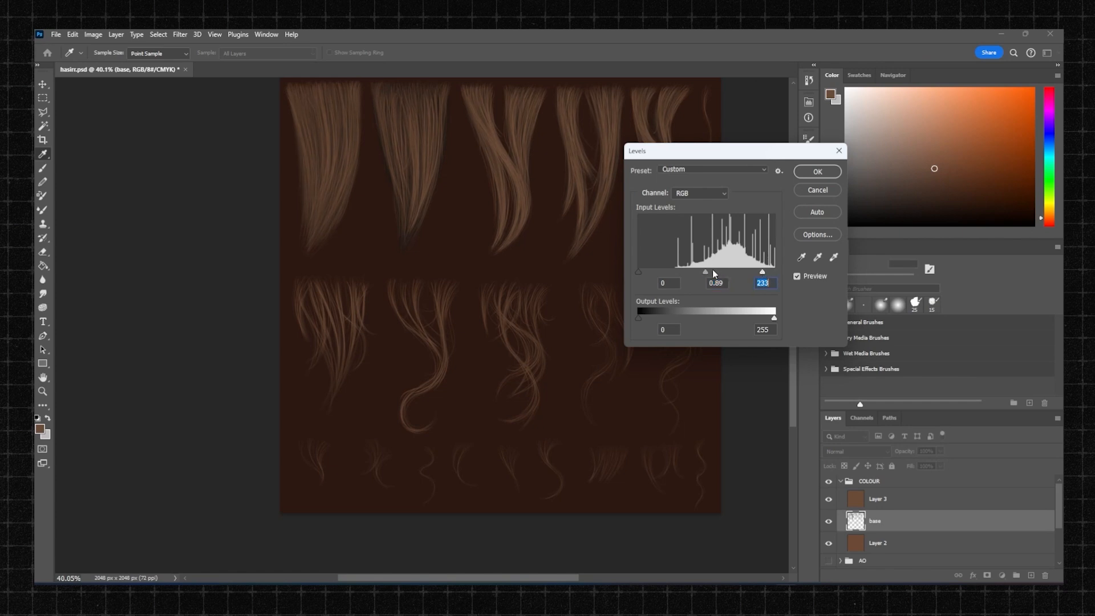
pyautogui.press('z')
pyautogui.click(808, 173)
# Step: Select the two sparsest clumps of the middle row plus the whole bottom row with rectangular marquees
pyautogui.moveTo(641, 323); pyautogui.dragTo(650, 328)
pyautogui.click(38, 98)
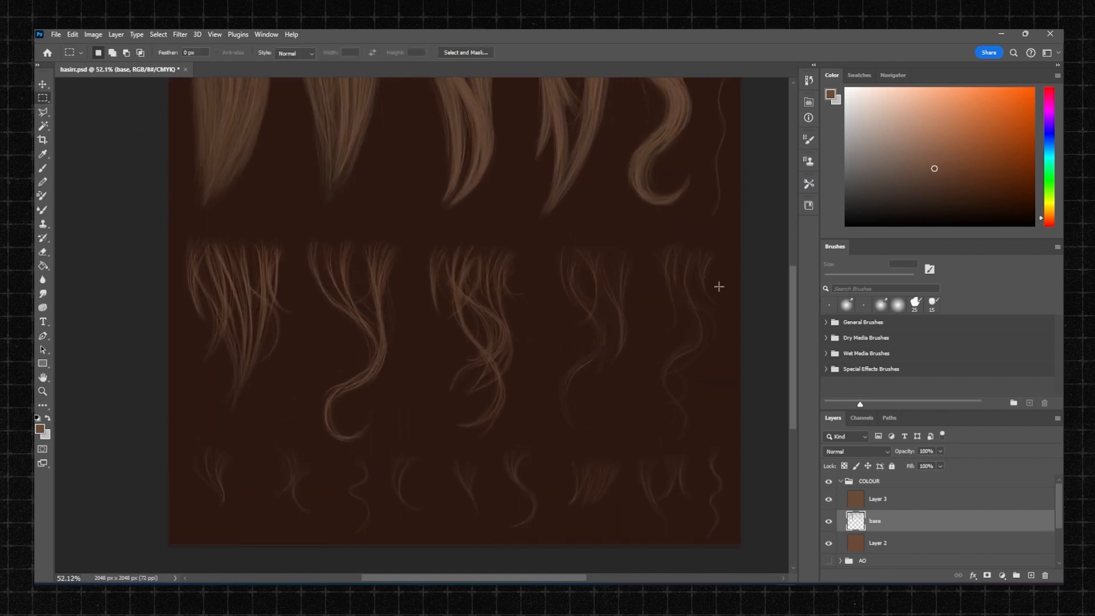
pyautogui.moveTo(745, 231); pyautogui.dragTo(563, 333)
pyautogui.keyDown('shift'); pyautogui.moveTo(758, 464); pyautogui.dragTo(146, 336); pyautogui.keyUp('shift')
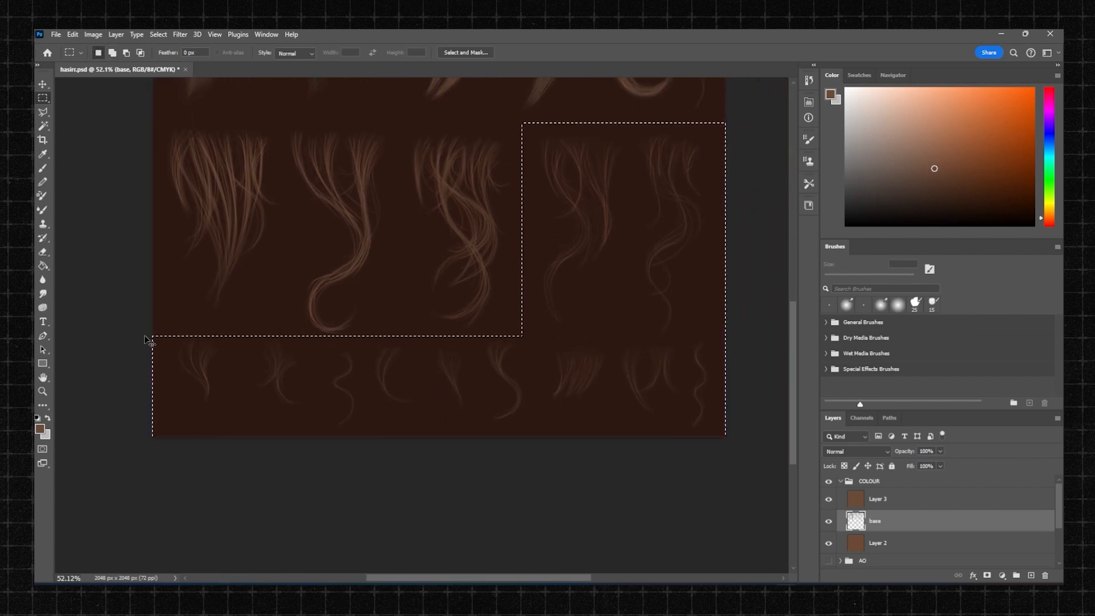
# Step: Brighten the selected thin strands with Levels by lowering the white input and adjusting the midtones, and deselect them
pyautogui.hotkey('ctrl', 'l')
pyautogui.moveTo(774, 272); pyautogui.dragTo(695, 265)
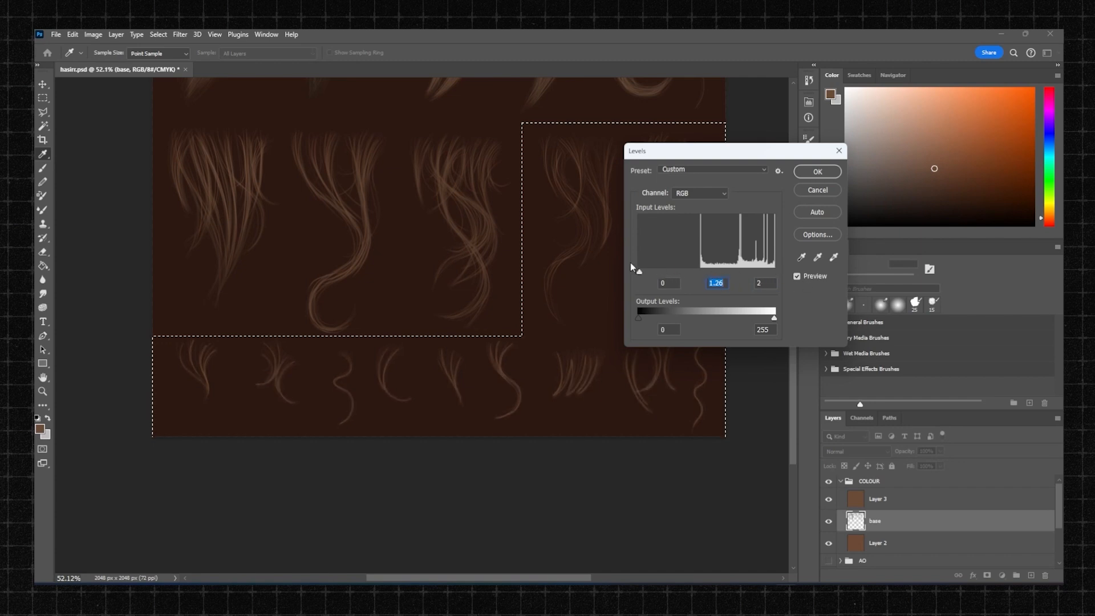
pyautogui.moveTo(726, 275); pyautogui.dragTo(727, 275)
pyautogui.click(809, 170)
pyautogui.hotkey('ctrl', 'd')
# Step: Add a layer directly above the COLOUR group's base layer and prepare a 70 px brush in dark brown
pyautogui.press('z')
pyautogui.moveTo(723, 208); pyautogui.dragTo(676, 207)
pyautogui.moveTo(676, 207); pyautogui.dragTo(633, 288)
pyautogui.moveTo(661, 184)
pyautogui.mouseDown()
pyautogui.moveTo(641, 215)
pyautogui.moveTo(665, 190)
pyautogui.mouseUp()
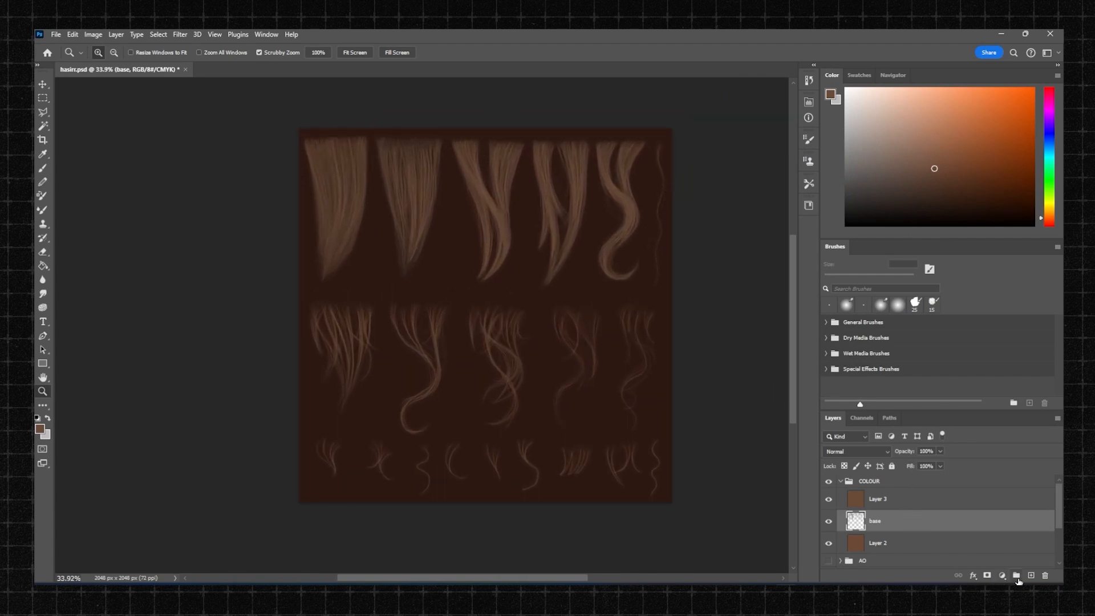
pyautogui.click(1032, 577)
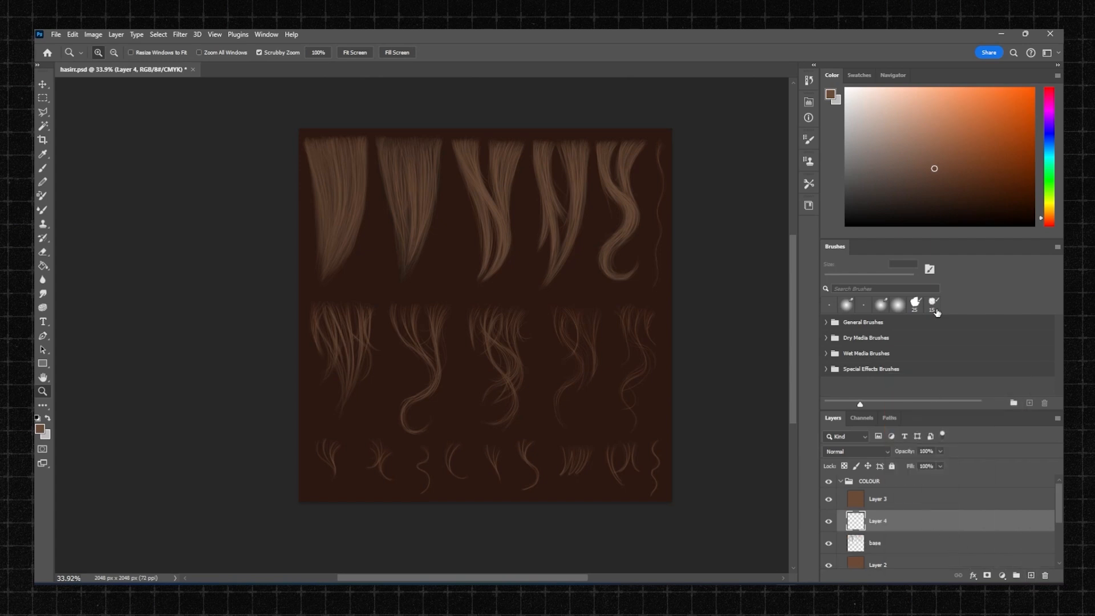
pyautogui.click(927, 195)
pyautogui.press('b')
pyautogui.press(']')
pyautogui.press(']')
pyautogui.press(']')
pyautogui.press(']')
pyautogui.press(']')
pyautogui.press(']')
pyautogui.press(']')
pyautogui.press(']')
pyautogui.press(']')
pyautogui.press(']')
pyautogui.press(']')
pyautogui.press(']')
pyautogui.press(']')
pyautogui.press(']')
pyautogui.press(']')
pyautogui.press(']')
# Step: Set the brush smoothing to 0% and try dark strokes across the top row's roots, undoing each one
pyautogui.moveTo(313, 151); pyautogui.dragTo(376, 150)
pyautogui.hotkey('ctrl', 'z')
pyautogui.click(436, 53)
pyautogui.moveTo(436, 66); pyautogui.dragTo(380, 66)
pyautogui.moveTo(288, 147); pyautogui.dragTo(507, 163)
pyautogui.hotkey('ctrl', 'z')
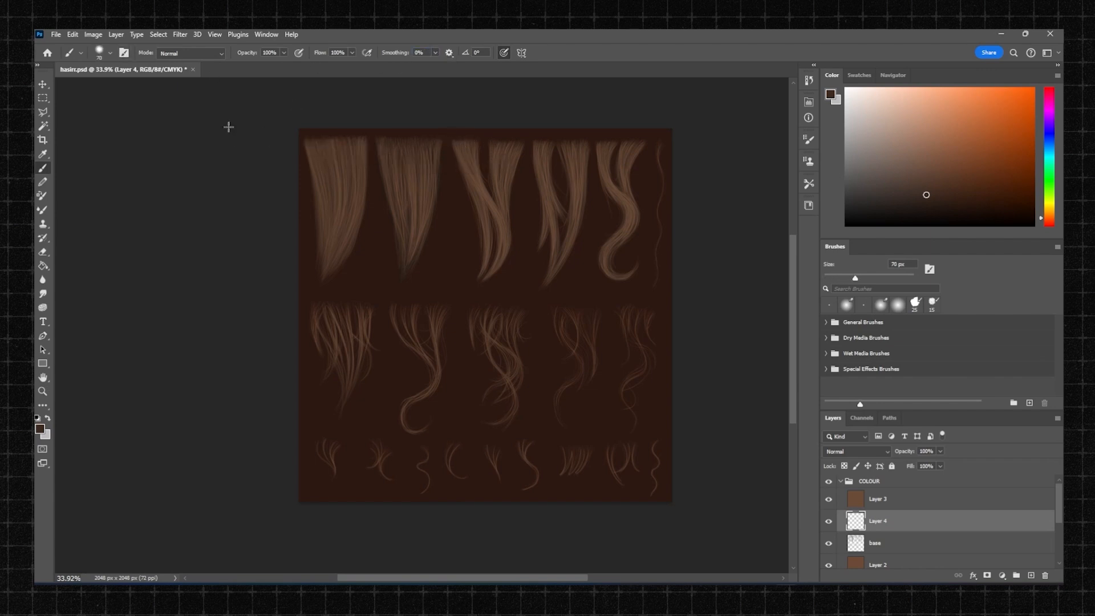
# Step: Enlarge the brush to 300 px at minimum hardness and paint a dark band across the top row's roots
pyautogui.press(']')
pyautogui.press(']')
pyautogui.press(']')
pyautogui.press(']')
pyautogui.press(']')
pyautogui.press(']')
pyautogui.click(109, 53)
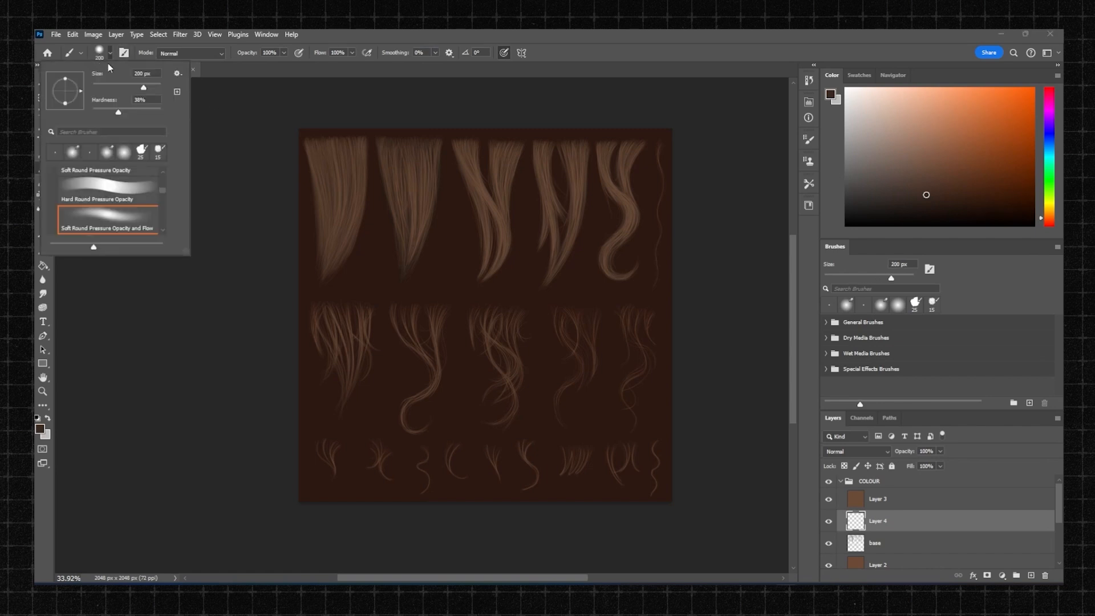
pyautogui.moveTo(121, 110); pyautogui.dragTo(90, 111)
pyautogui.moveTo(299, 141); pyautogui.dragTo(664, 149)
pyautogui.hotkey('ctrl', 'z')
pyautogui.press(']')
pyautogui.press(']')
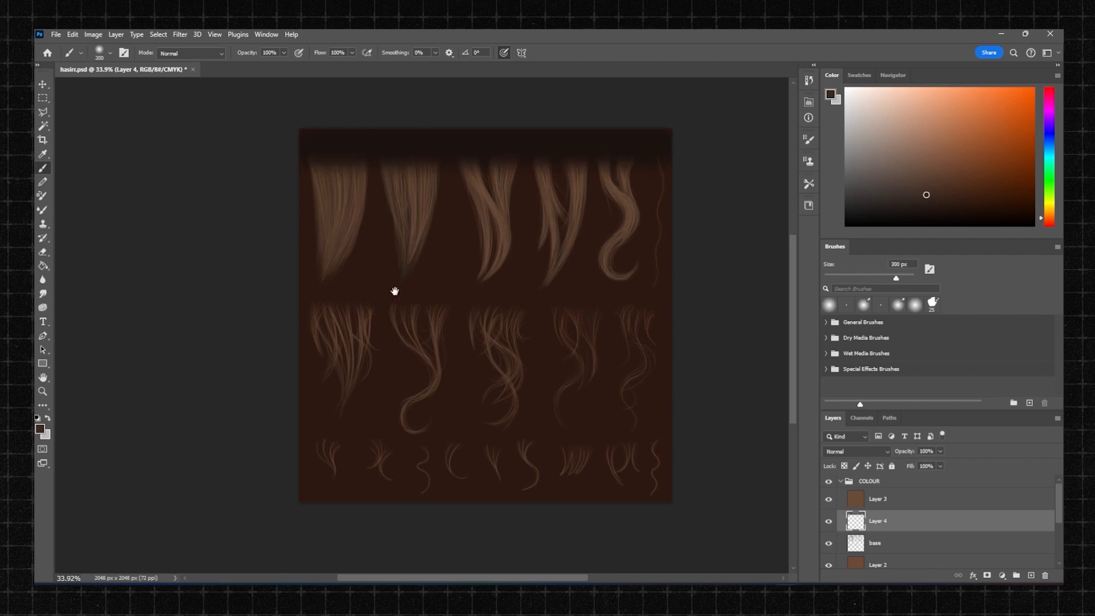
# Step: Paint soft dark bands across the roots of the middle and bottom rows of clumps
pyautogui.moveTo(395, 291); pyautogui.dragTo(392, 285)
pyautogui.moveTo(299, 295); pyautogui.dragTo(669, 297)
pyautogui.moveTo(413, 314); pyautogui.dragTo(411, 284)
pyautogui.moveTo(308, 399); pyautogui.dragTo(671, 408)
# Step: Clear the dark band over the middle row and set the shading layer's opacity to 47%
pyautogui.press('e')
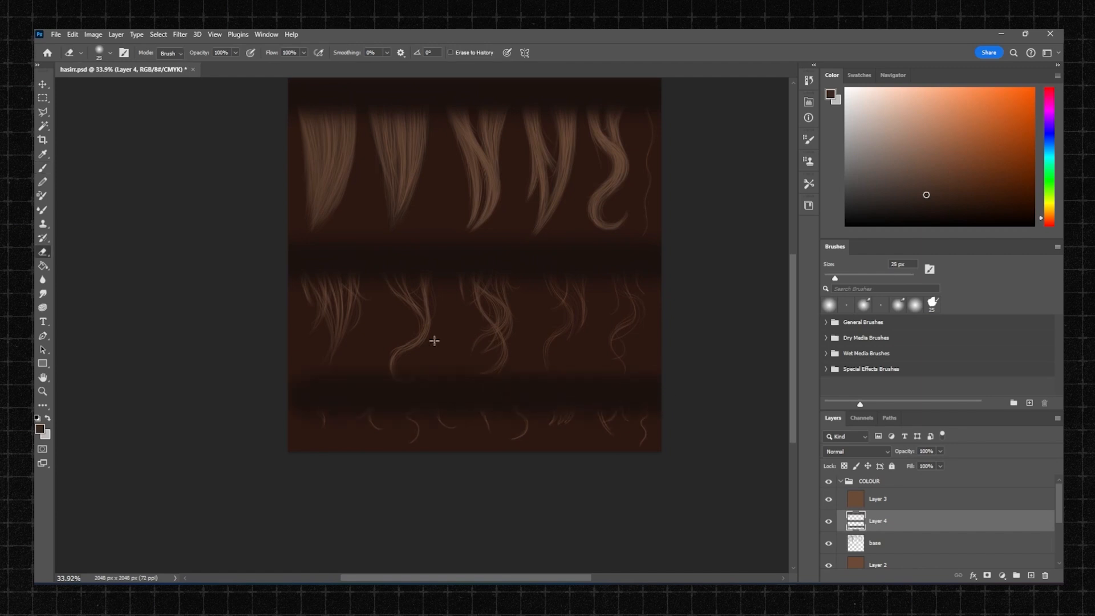
pyautogui.click(42, 98)
pyautogui.moveTo(289, 237)
pyautogui.mouseDown()
pyautogui.moveTo(528, 381)
pyautogui.moveTo(660, 393)
pyautogui.moveTo(673, 385)
pyautogui.mouseUp()
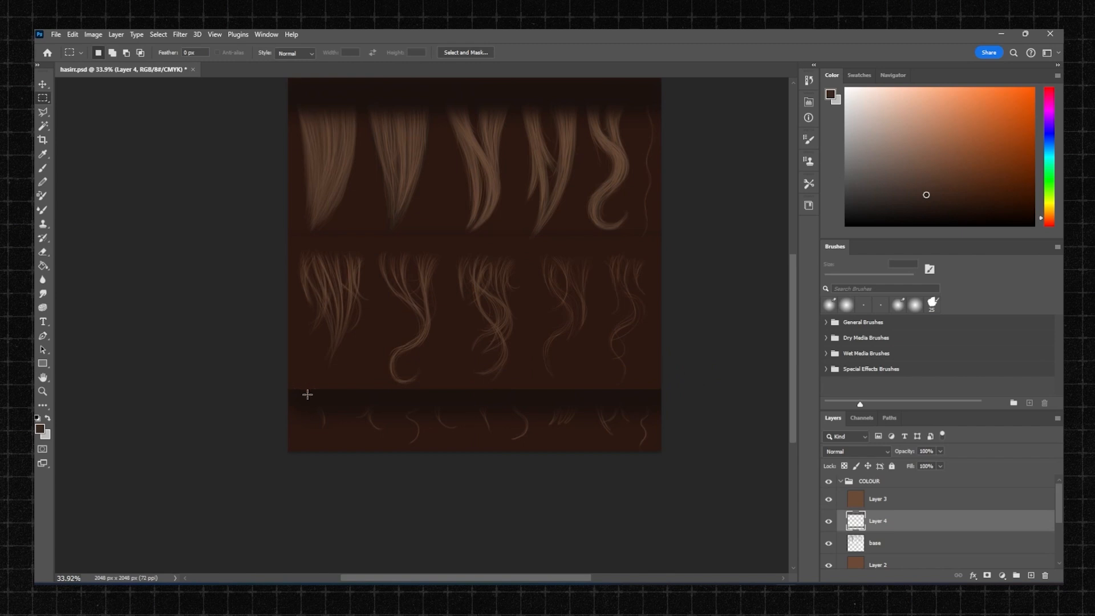
pyautogui.press('b')
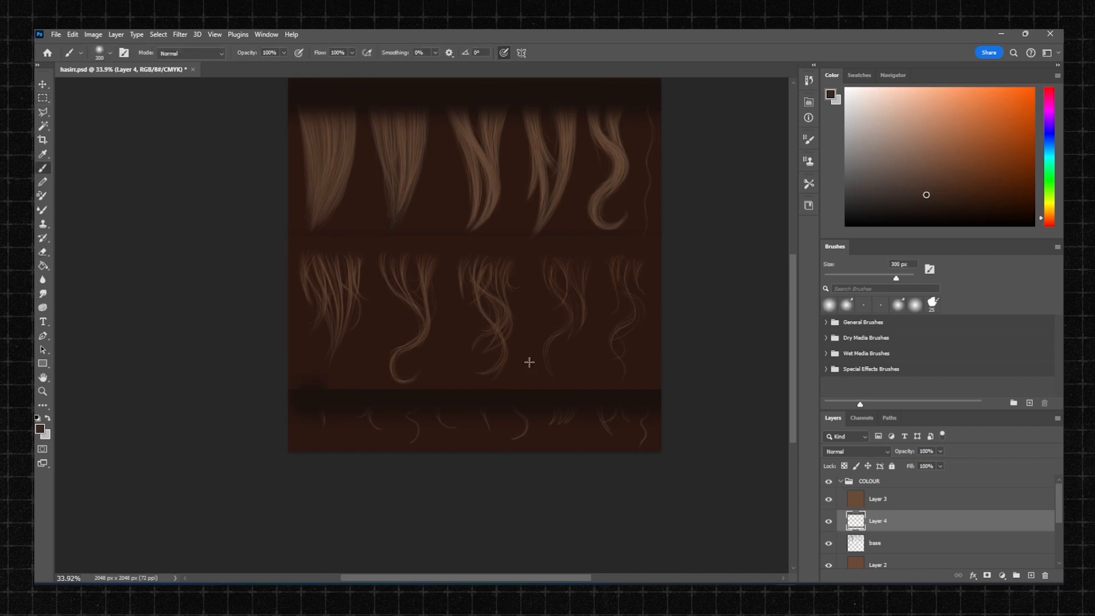
pyautogui.moveTo(912, 466); pyautogui.dragTo(915, 466)
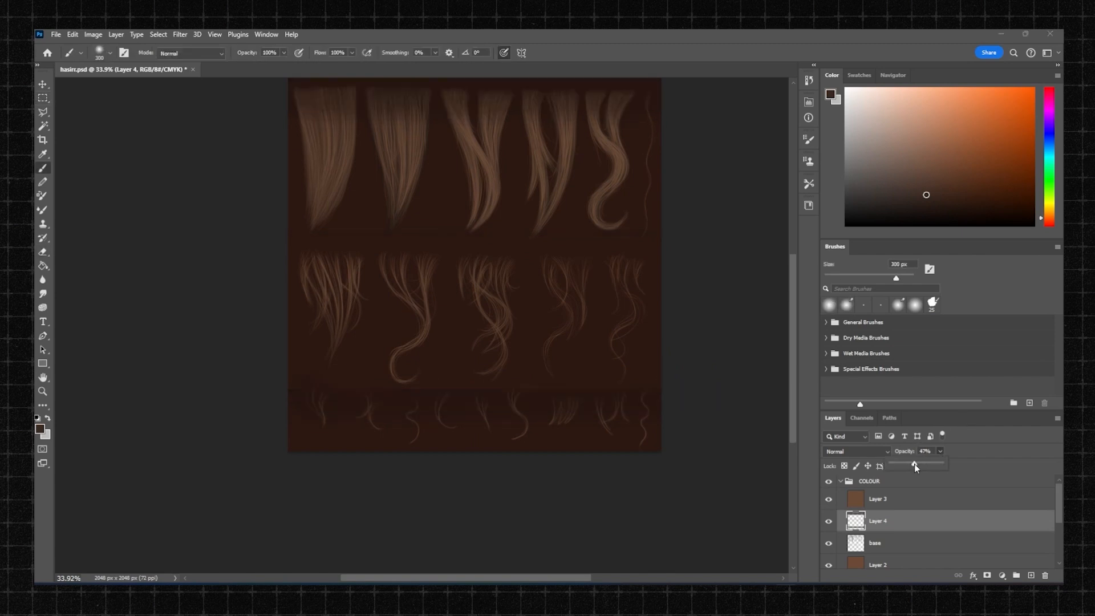
# Step: Repaint a dark band over the middle row's roots with the 300 px brush and soften it with a 200 px eraser
pyautogui.press('e')
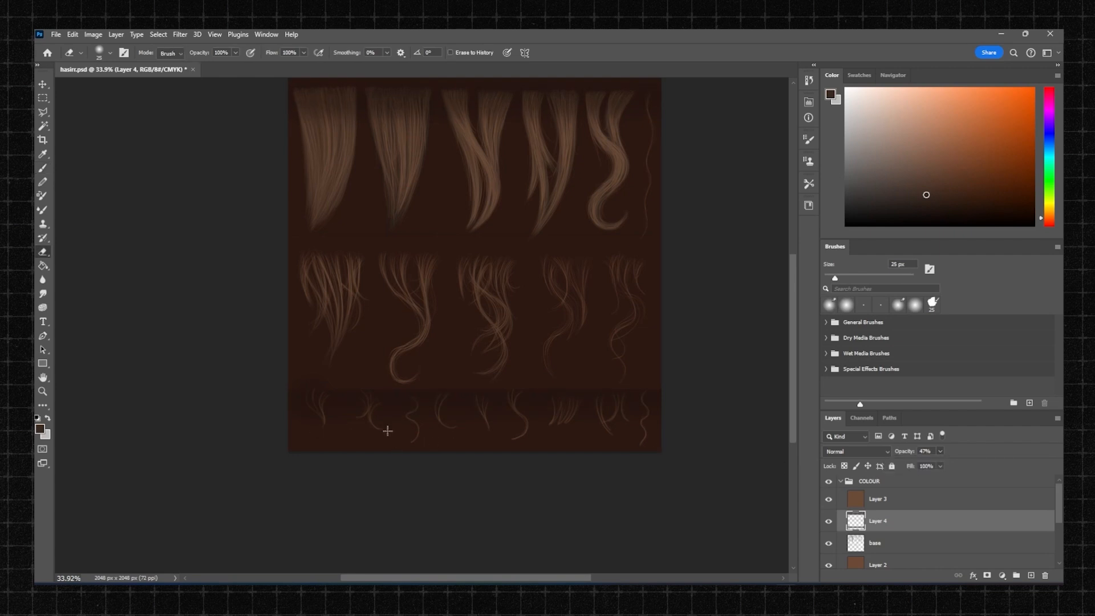
pyautogui.press(']')
pyautogui.press(']')
pyautogui.press(']')
pyautogui.press(']')
pyautogui.press(']')
pyautogui.press(']')
pyautogui.press('b')
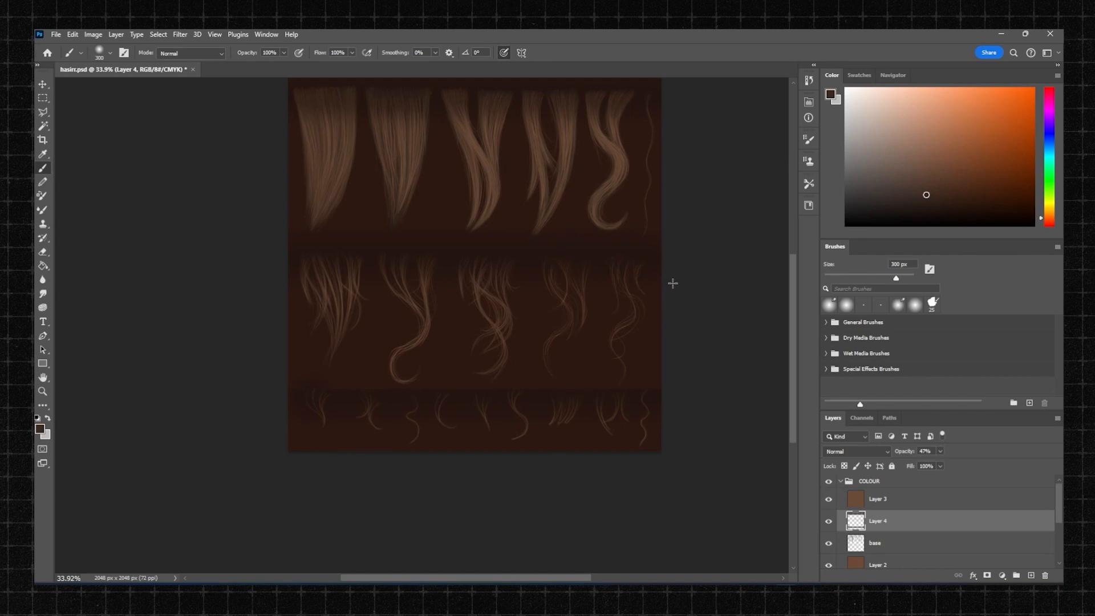
pyautogui.press('e')
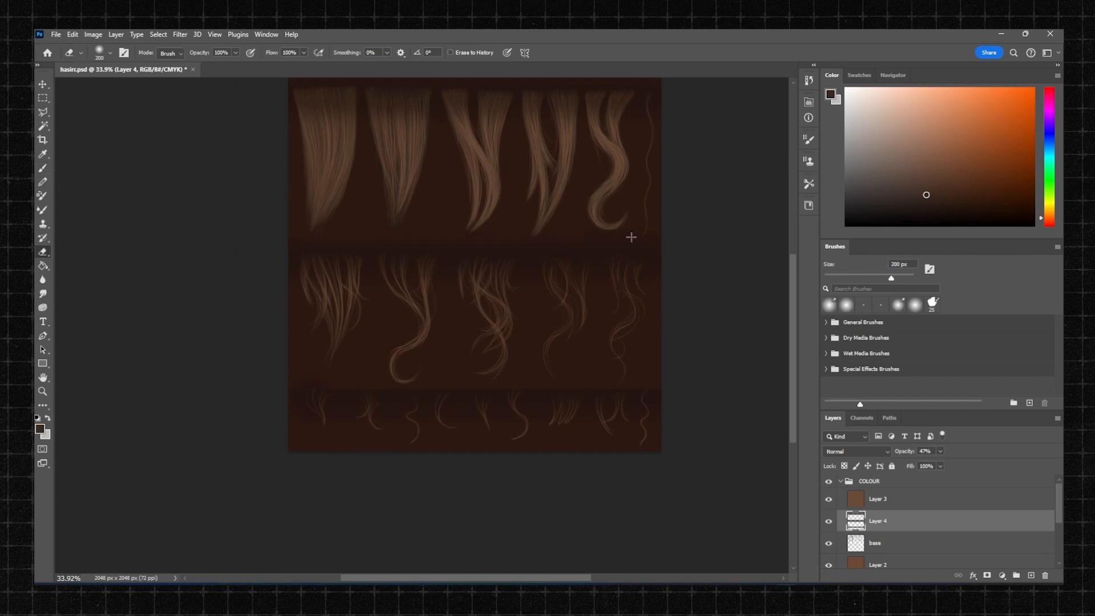
pyautogui.press('b')
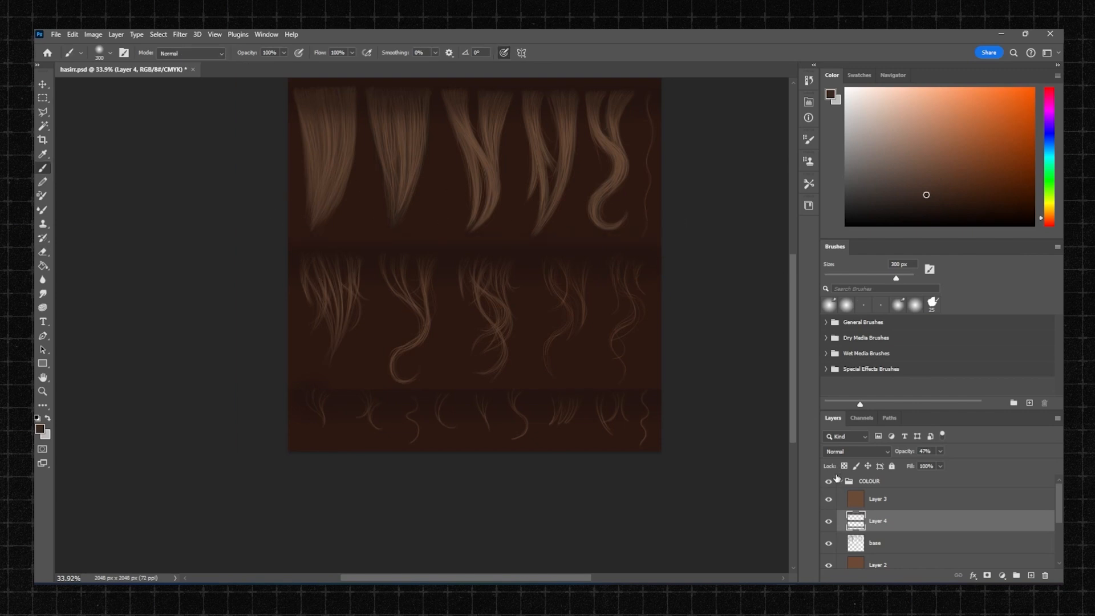
# Step: Compare the sheet without the brown Multiply layer, and fade the dark root bands with a 600 px eraser
pyautogui.click(829, 498)
pyautogui.click(829, 498)
pyautogui.scroll(1, 433, 261)
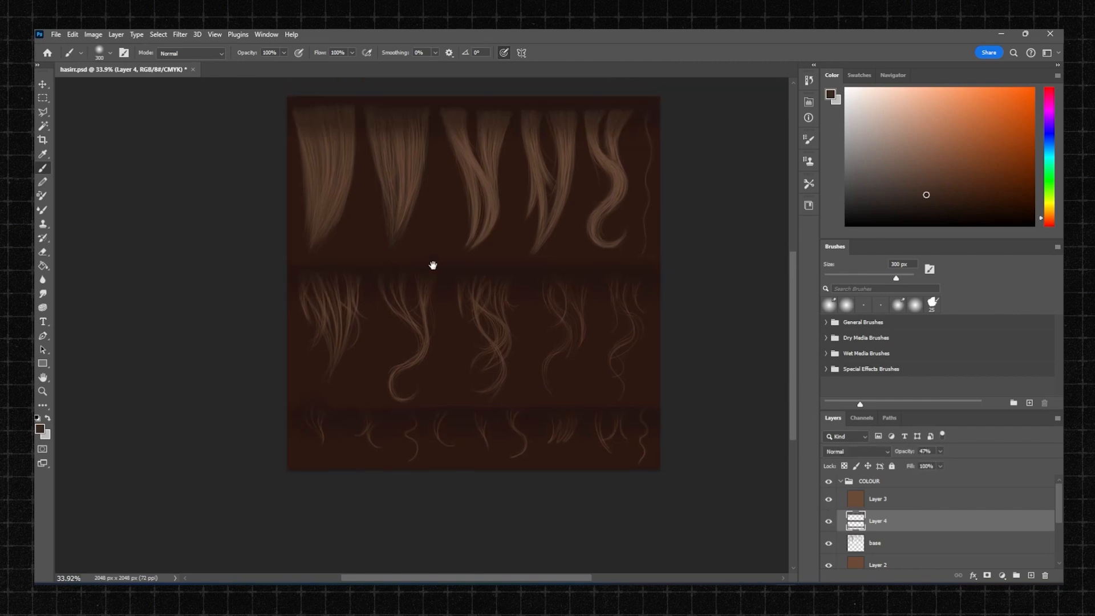
pyautogui.press('e')
pyautogui.press(']')
pyautogui.press(']')
pyautogui.press(']')
pyautogui.press(']')
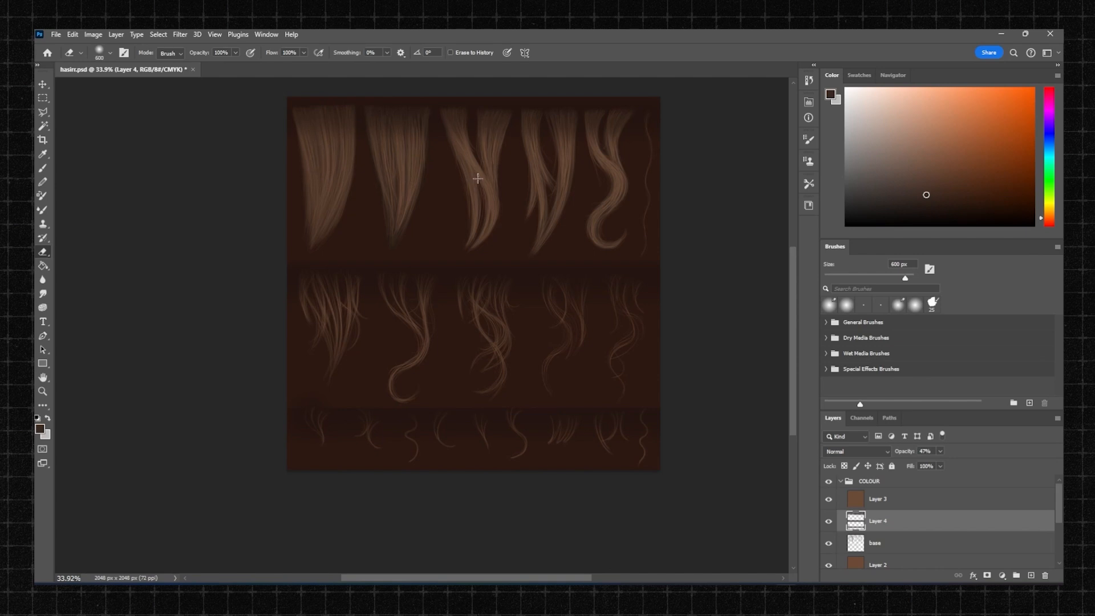
pyautogui.moveTo(598, 234); pyautogui.dragTo(589, 245)
pyautogui.moveTo(533, 358)
pyautogui.mouseDown()
pyautogui.moveTo(522, 372)
pyautogui.moveTo(526, 362)
pyautogui.mouseUp()
# Step: Add a layer at the top of the COLOUR group and paint a light peach highlight over the third clump
pyautogui.press('z')
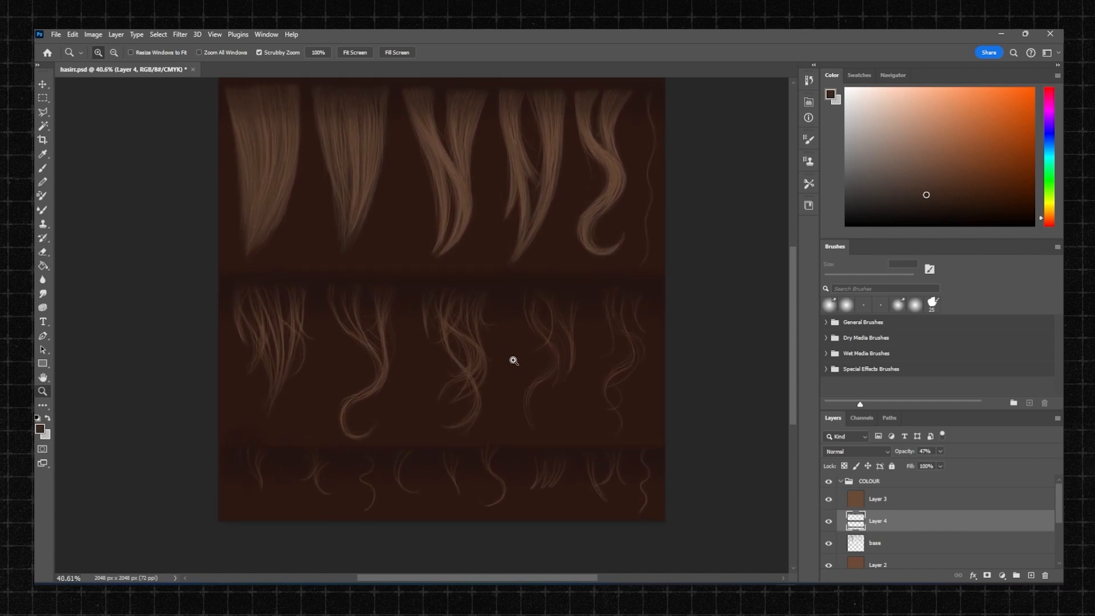
pyautogui.click(1034, 577)
pyautogui.moveTo(927, 179)
pyautogui.mouseDown()
pyautogui.moveTo(918, 154)
pyautogui.moveTo(942, 136)
pyautogui.mouseUp()
pyautogui.moveTo(486, 197)
pyautogui.mouseDown()
pyautogui.moveTo(567, 229)
pyautogui.moveTo(525, 213)
pyautogui.mouseUp()
pyautogui.press('b')
pyautogui.click(899, 95)
pyautogui.hotkey('ctrl', 'z')
pyautogui.click(884, 89)
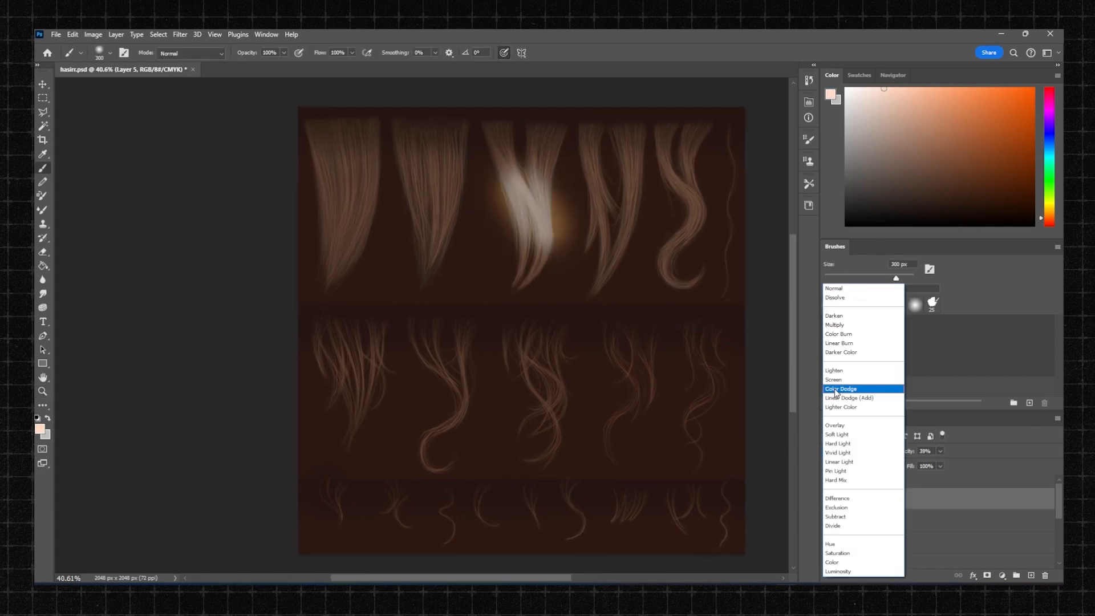
# Step: Set the highlight layer to Overlay, intensify its colour with Hue/Saturation, and set its opacity to 63%
pyautogui.click(835, 426)
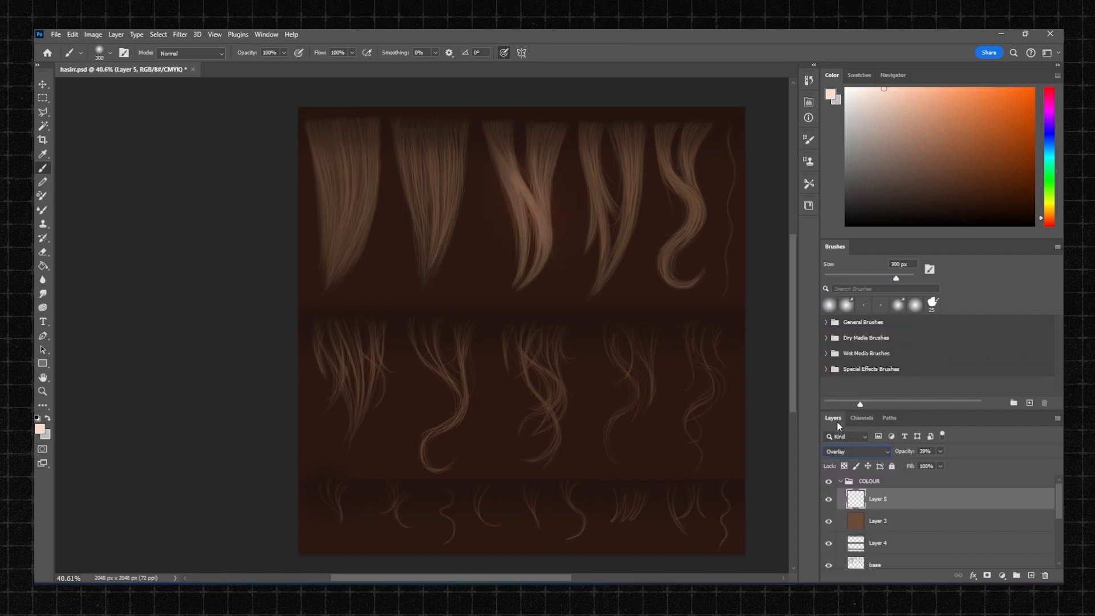
pyautogui.hotkey('ctrl', 'u')
pyautogui.moveTo(836, 278); pyautogui.dragTo(987, 278)
pyautogui.moveTo(837, 251); pyautogui.dragTo(735, 246)
pyautogui.click(967, 174)
pyautogui.moveTo(942, 453)
pyautogui.mouseDown()
pyautogui.moveTo(963, 464)
pyautogui.moveTo(953, 467)
pyautogui.mouseUp()
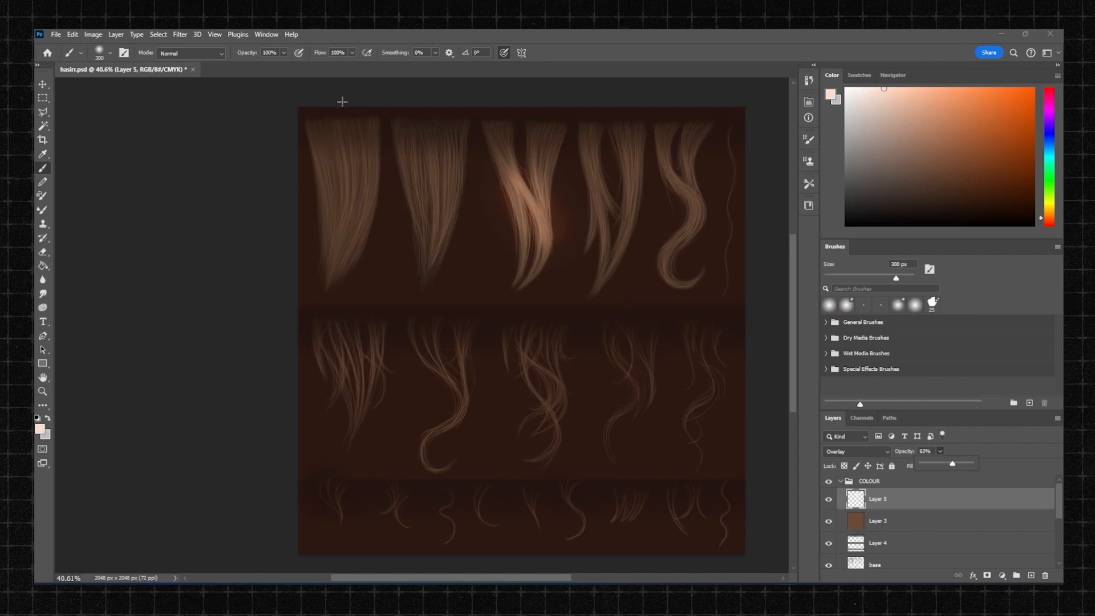
# Step: Soften the third clump's peach highlight with the eraser, and paint highlights across the other top-row clumps with a 175 px brush
pyautogui.click(524, 217)
pyautogui.press('e')
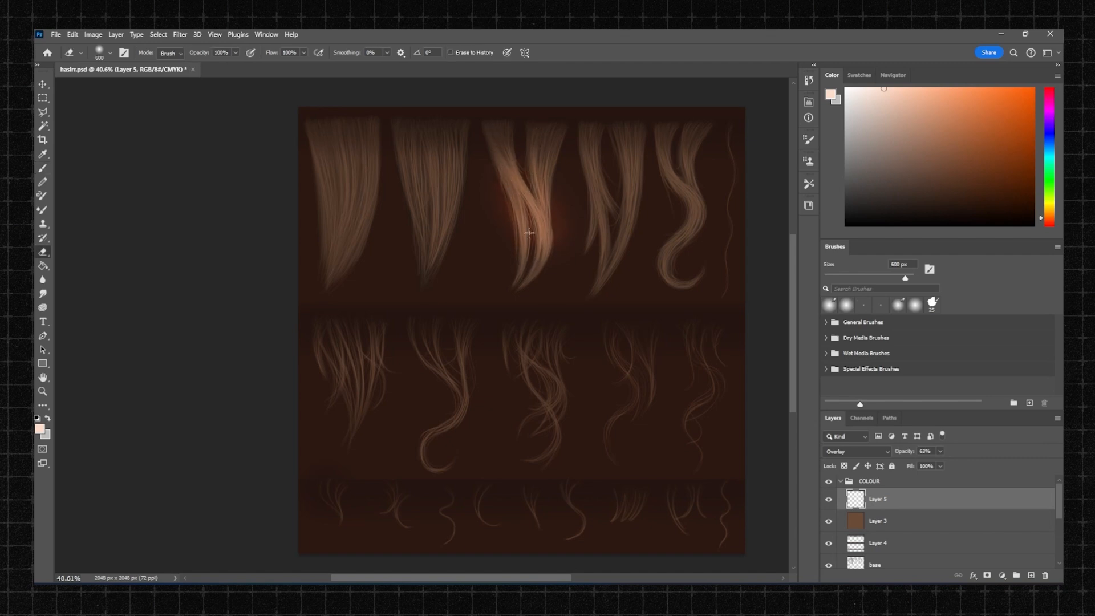
pyautogui.press('b')
pyautogui.press('[')
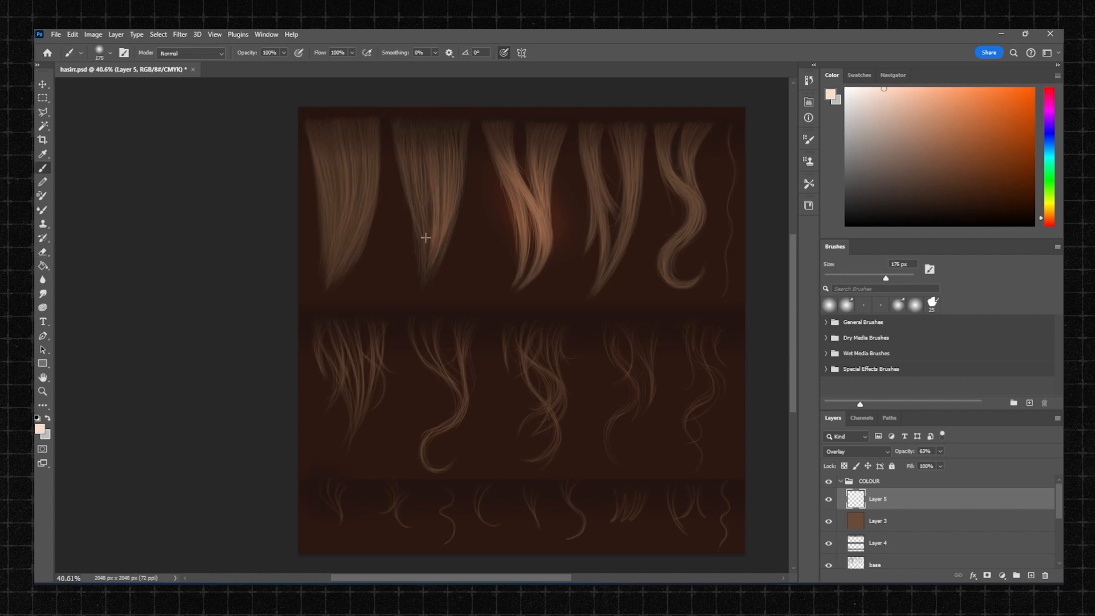
pyautogui.moveTo(375, 155); pyautogui.dragTo(442, 160)
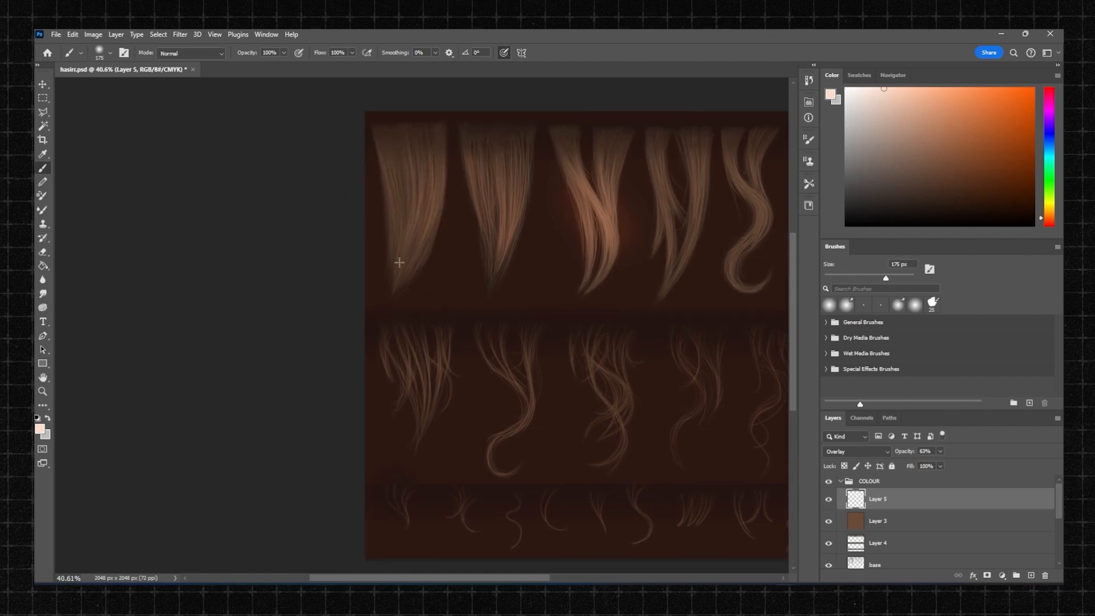
pyautogui.moveTo(404, 159); pyautogui.dragTo(295, 161)
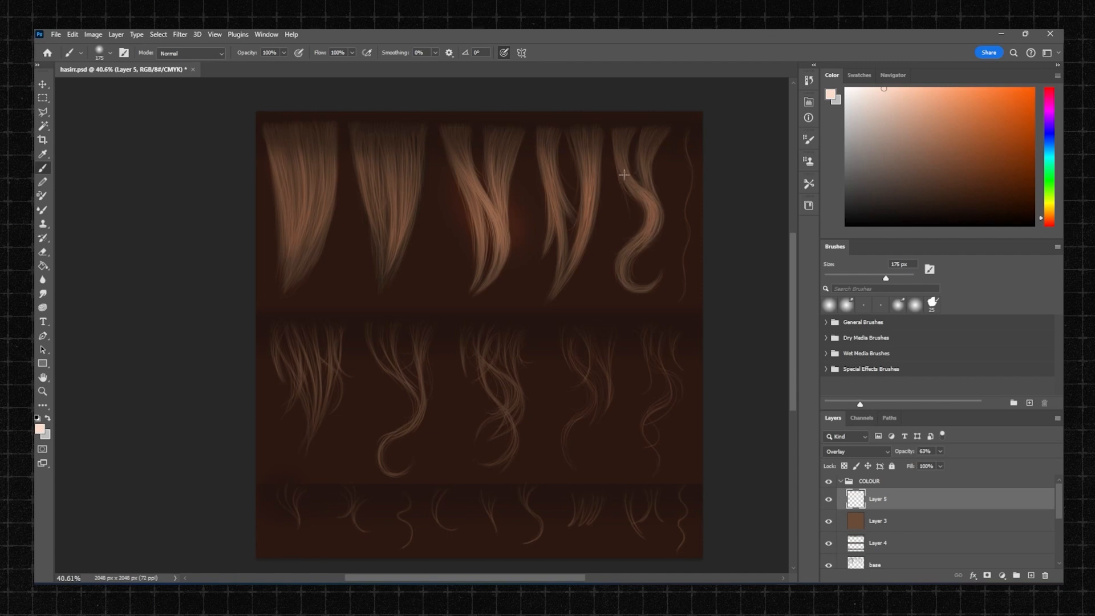
pyautogui.moveTo(546, 174)
pyautogui.keyDown('ctrl'); pyautogui.mouseDown()
pyautogui.moveTo(450, 216)
pyautogui.moveTo(502, 184)
pyautogui.mouseUp(); pyautogui.keyUp('ctrl')
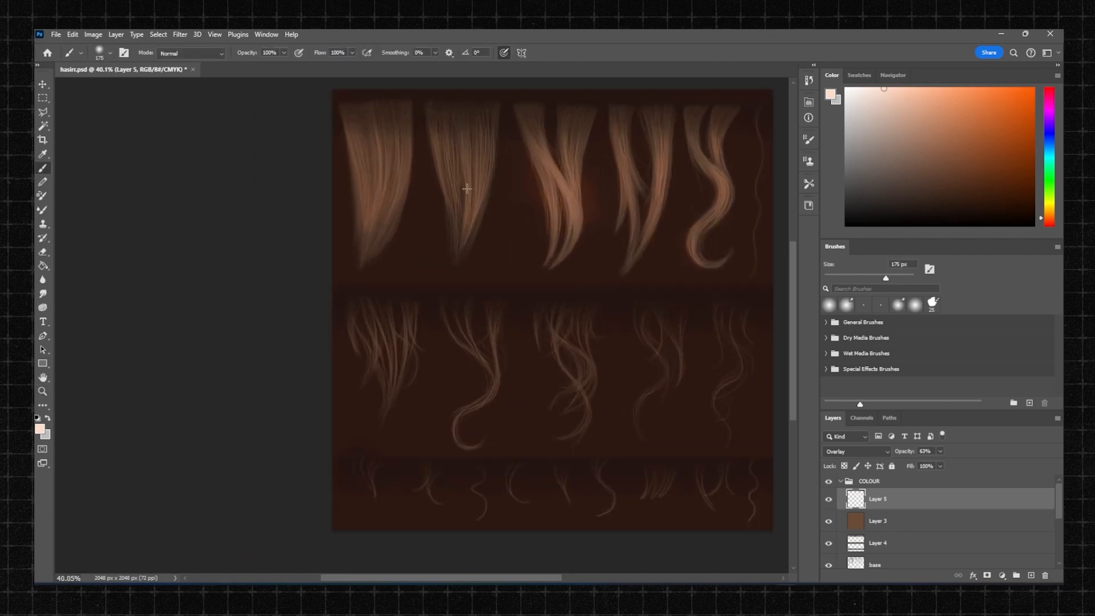
# Step: Paint peach highlights over the middle row's hair clumps with the 175 px brush
pyautogui.moveTo(410, 336)
pyautogui.mouseDown()
pyautogui.moveTo(393, 378)
pyautogui.moveTo(351, 308)
pyautogui.mouseUp()
pyautogui.hotkey('ctrl', 'z')
pyautogui.moveTo(397, 281); pyautogui.dragTo(371, 268)
pyautogui.moveTo(441, 320)
pyautogui.mouseDown()
pyautogui.moveTo(457, 361)
pyautogui.moveTo(432, 308)
pyautogui.moveTo(471, 332)
pyautogui.moveTo(458, 368)
pyautogui.mouseUp()
pyautogui.moveTo(557, 333); pyautogui.dragTo(546, 396)
pyautogui.moveTo(555, 297); pyautogui.dragTo(562, 343)
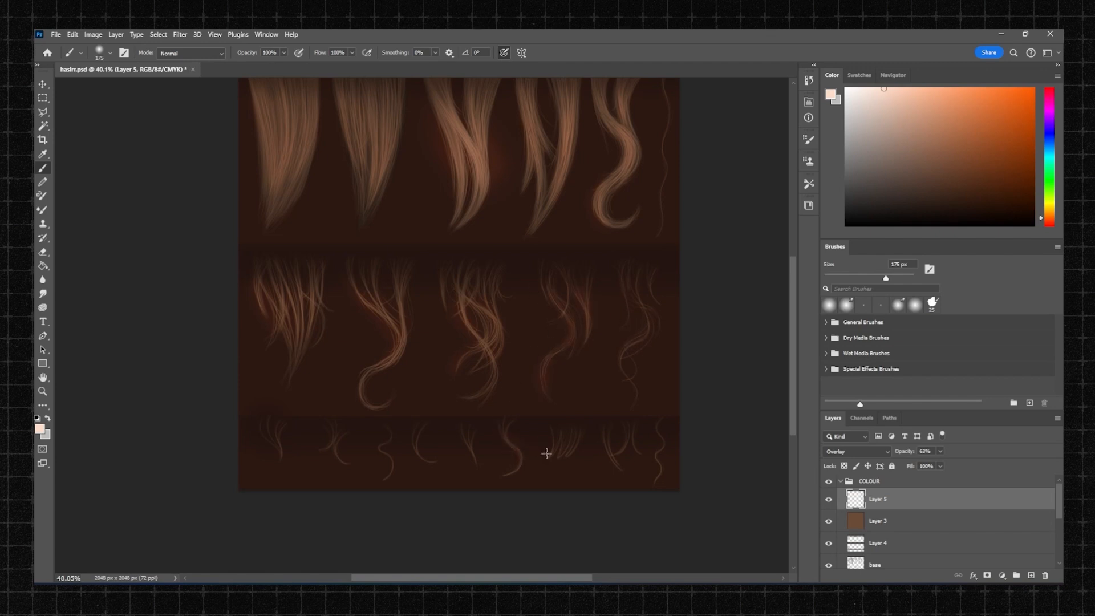
# Step: Refine the top row's highlights with a 90 px brush and a 600 px eraser, and save the file
pyautogui.keyDown('ctrl'); pyautogui.moveTo(525, 336); pyautogui.dragTo(454, 302); pyautogui.keyUp('ctrl')
pyautogui.keyDown('ctrl'); pyautogui.moveTo(374, 177); pyautogui.dragTo(477, 194); pyautogui.keyUp('ctrl')
pyautogui.press('[')
pyautogui.press('[')
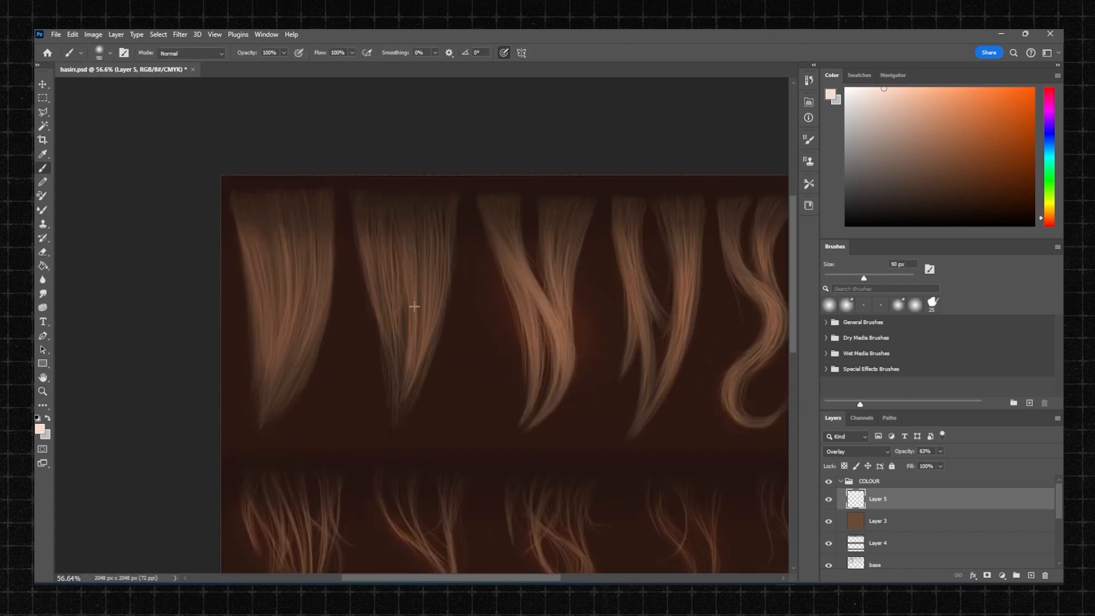
pyautogui.moveTo(501, 245); pyautogui.dragTo(536, 303)
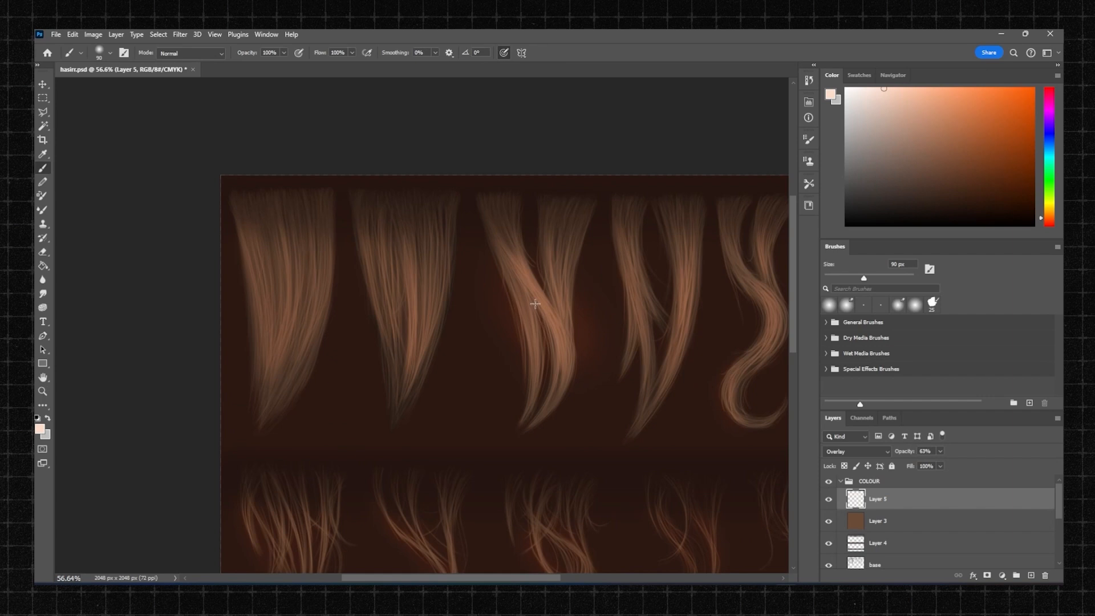
pyautogui.moveTo(539, 248); pyautogui.dragTo(444, 229)
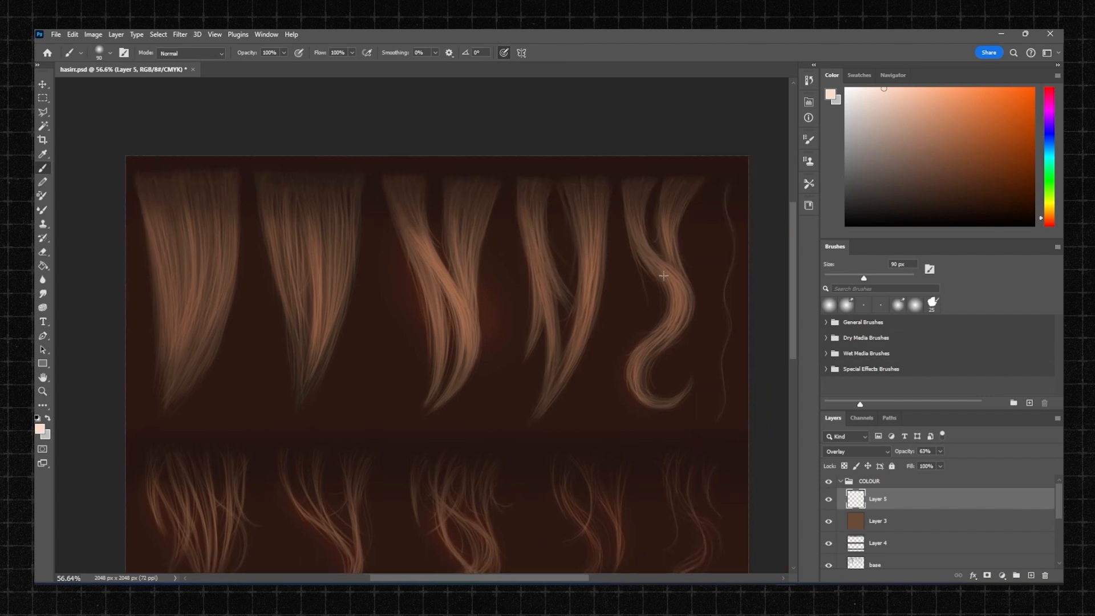
pyautogui.moveTo(633, 201); pyautogui.dragTo(403, 220)
pyautogui.hotkey('ctrl', 's')
pyautogui.moveTo(495, 214)
pyautogui.keyDown('ctrl'); pyautogui.mouseDown()
pyautogui.moveTo(526, 213)
pyautogui.moveTo(409, 206)
pyautogui.mouseUp(); pyautogui.keyUp('ctrl')
pyautogui.press('e')
pyautogui.click(526, 223)
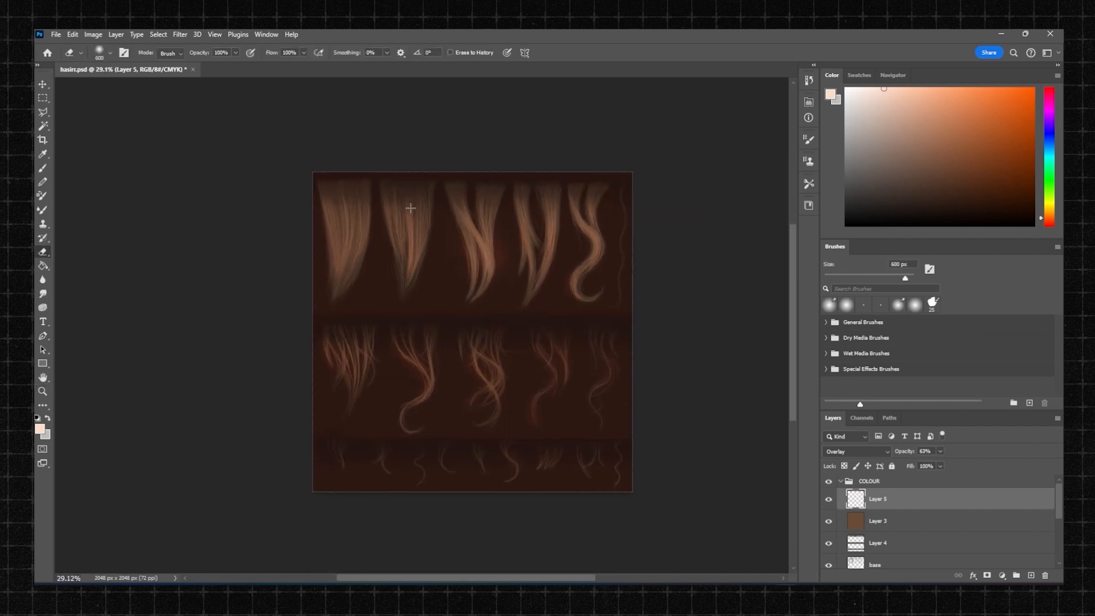
# Step: Compare the whole sheet with and without the COLOUR group, and inspect the highlight layer's effect
pyautogui.click(840, 483)
pyautogui.click(840, 482)
pyautogui.click(840, 483)
pyautogui.click(829, 484)
pyautogui.click(829, 484)
pyautogui.click(829, 495)
pyautogui.click(829, 483)
pyautogui.click(829, 483)
pyautogui.click(829, 483)
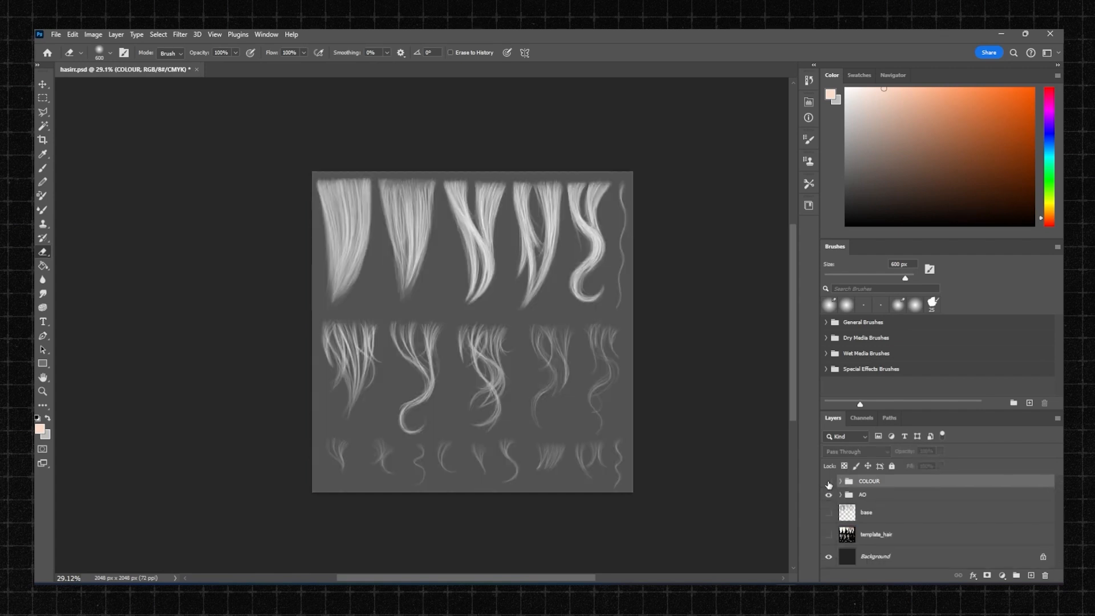
pyautogui.click(829, 483)
pyautogui.keyDown('alt'); pyautogui.scroll(1, 511, 316); pyautogui.keyUp('alt')
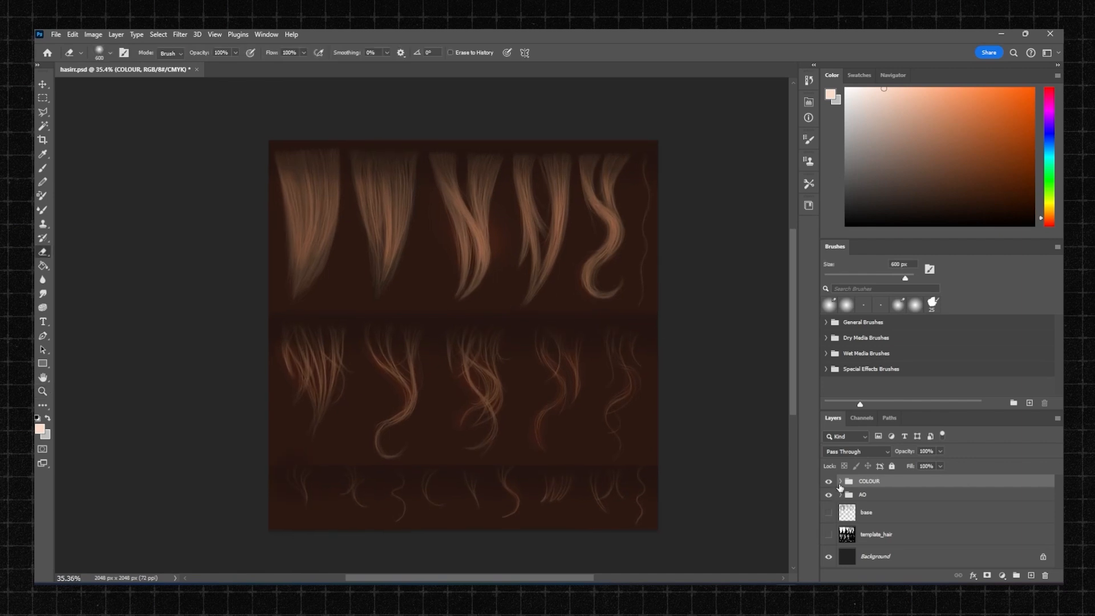
pyautogui.click(840, 482)
pyautogui.click(870, 501)
pyautogui.press('z')
pyautogui.moveTo(521, 249)
pyautogui.mouseDown()
pyautogui.moveTo(504, 252)
pyautogui.moveTo(513, 249)
pyautogui.mouseUp()
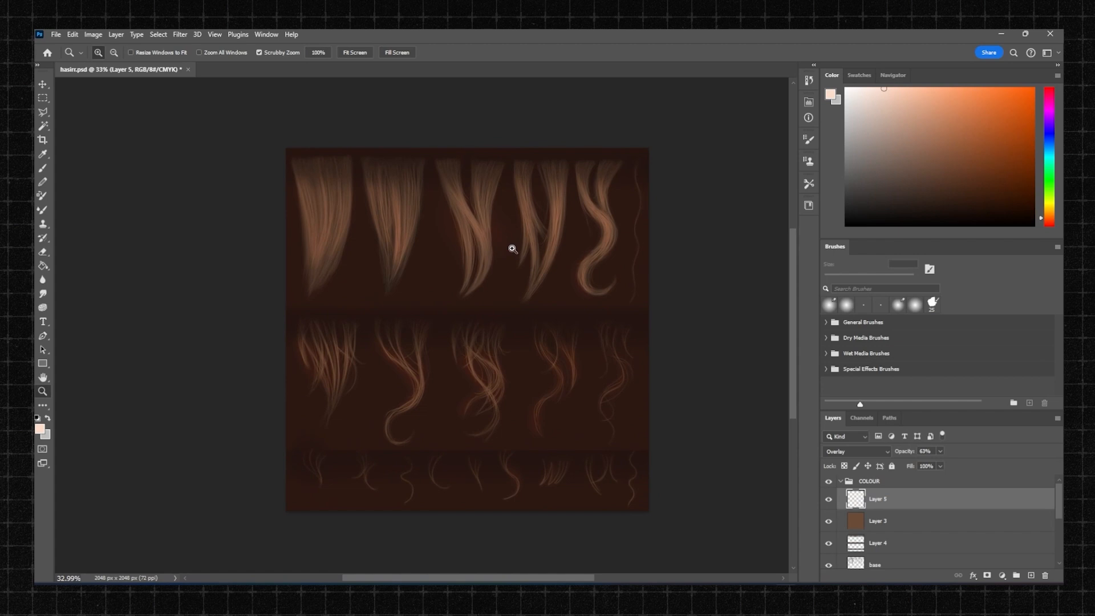
pyautogui.moveTo(570, 249)
pyautogui.mouseDown()
pyautogui.moveTo(607, 261)
pyautogui.moveTo(559, 261)
pyautogui.mouseUp()
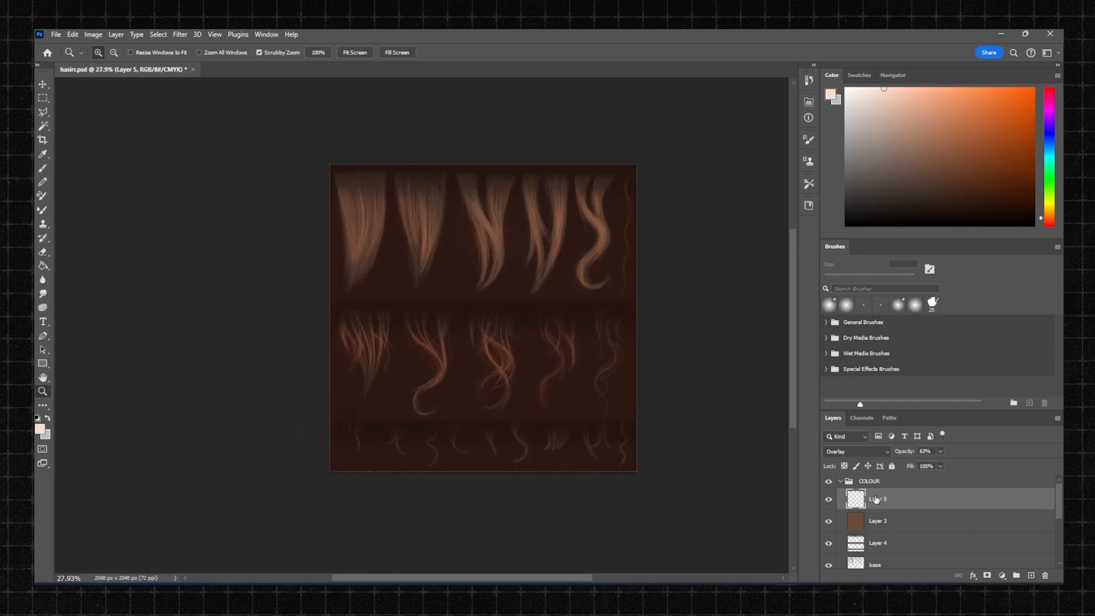
# Step: Hide the COLOUR and AO groups, and copy the base layer to the top of the stack with the original hidden
pyautogui.click(841, 481)
pyautogui.click(829, 481)
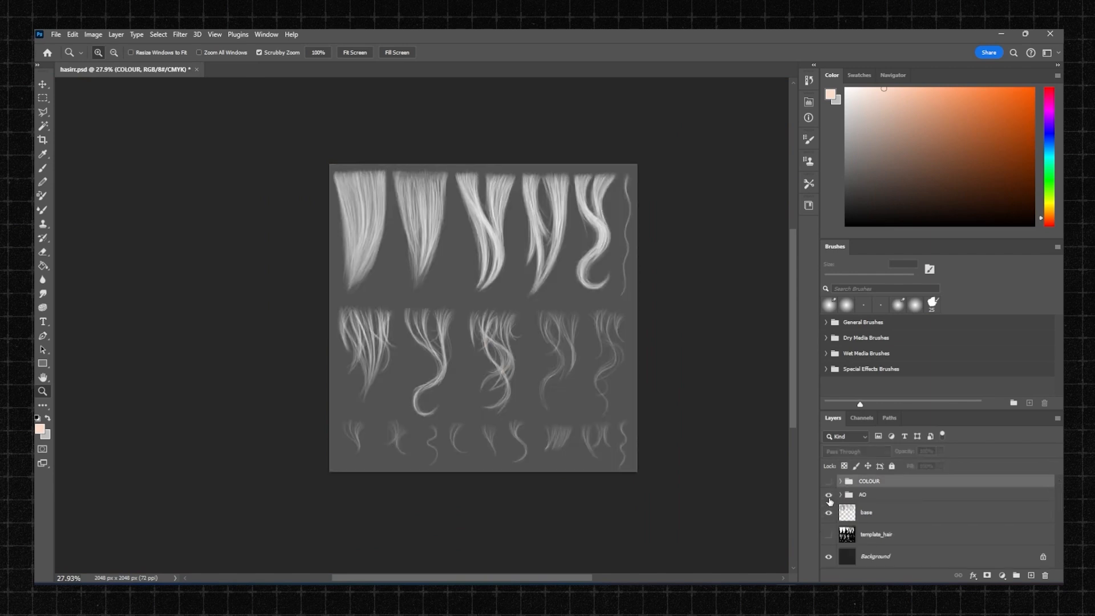
pyautogui.click(829, 495)
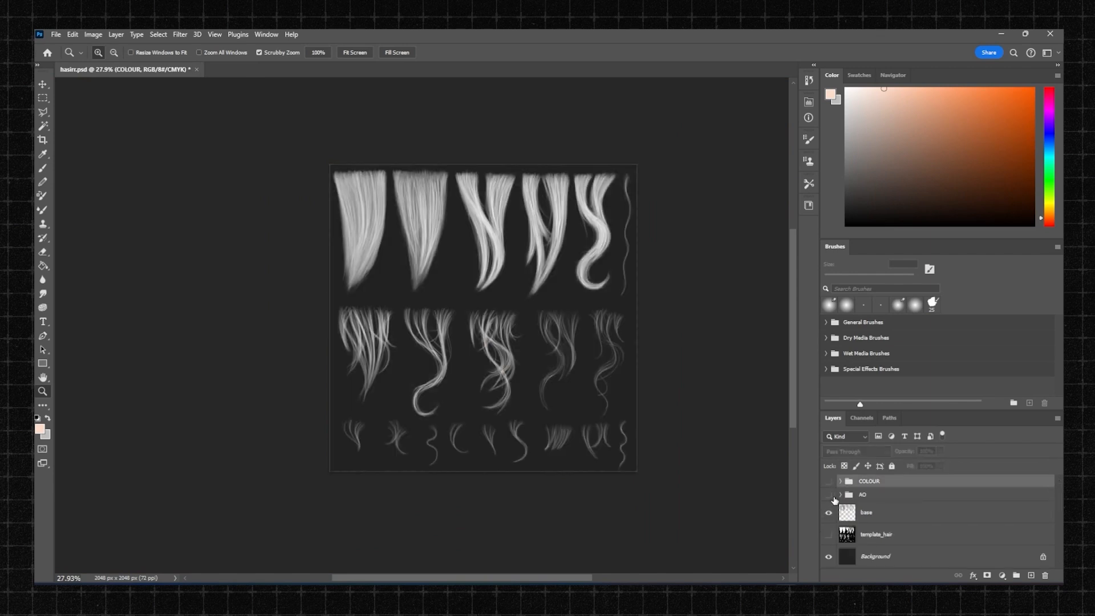
pyautogui.click(866, 517)
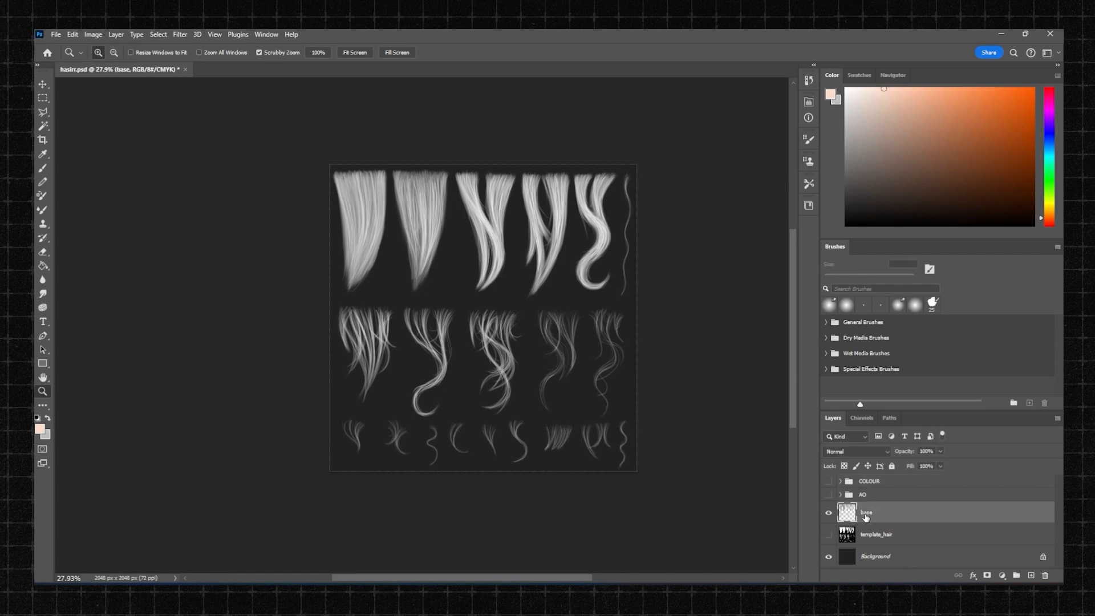
pyautogui.click(882, 478)
pyautogui.hotkey('ctrl', 'v')
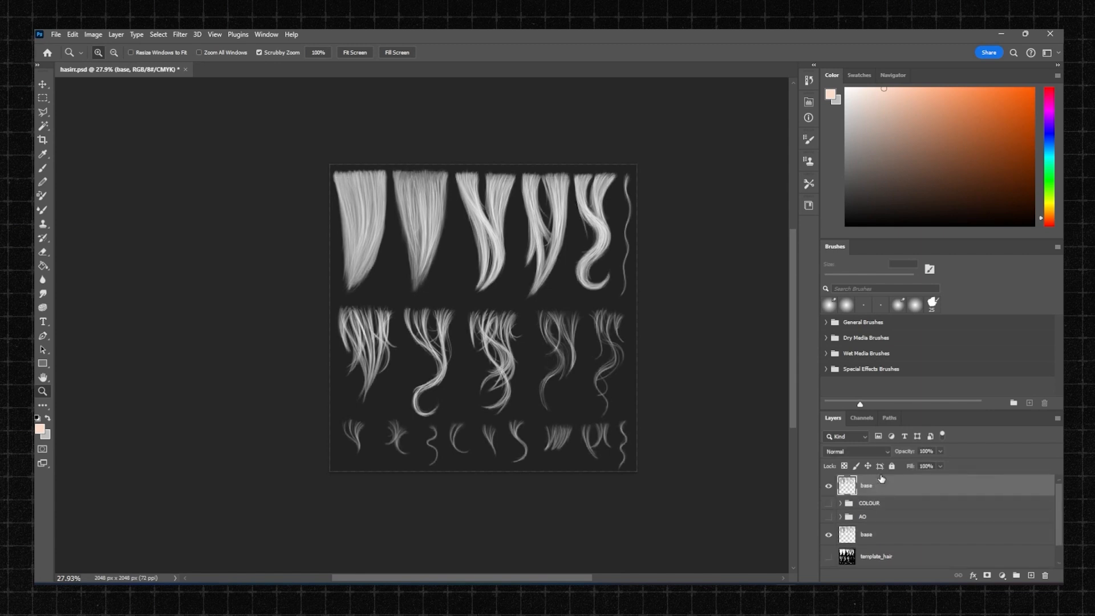
pyautogui.click(830, 536)
pyautogui.keyDown('alt'); pyautogui.scroll(1, 597, 301); pyautogui.keyUp('alt')
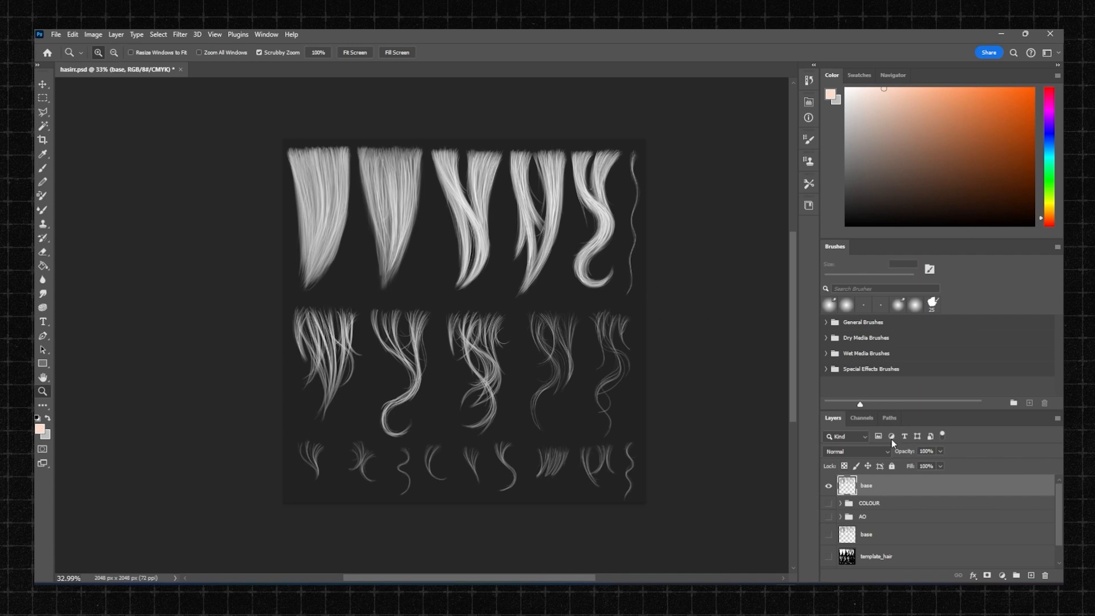
# Step: Put the copied base layer in a new group named OPACITY
pyautogui.hotkey('ctrl', 'g')
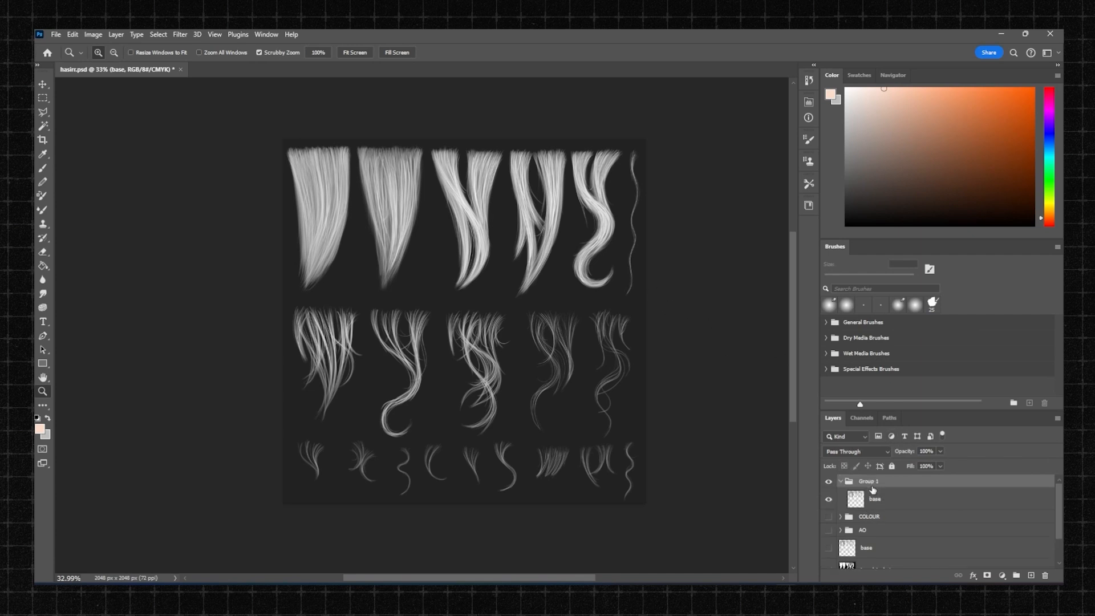
pyautogui.doubleClick(868, 481)
pyautogui.write('opacityu')
pyautogui.press('Return')
pyautogui.doubleClick(869, 482)
pyautogui.write('OPACITY')
pyautogui.press('Return')
# Step: Add a layer beneath the base copy in the OPACITY group and fill it with black
pyautogui.click(857, 498)
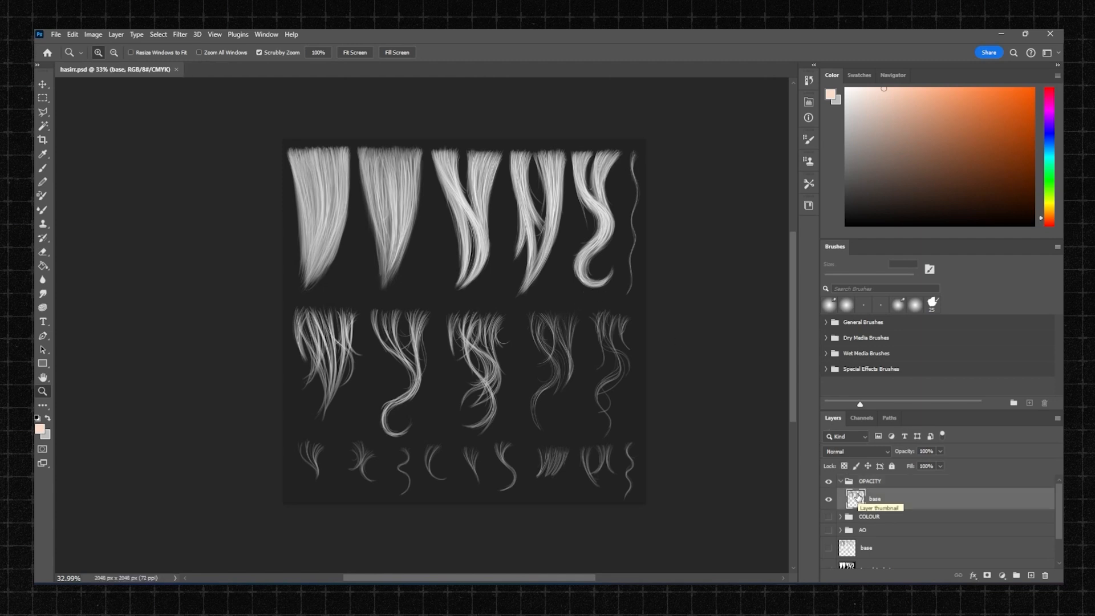
pyautogui.keyDown('ctrl'); pyautogui.click(1031, 575); pyautogui.keyUp('ctrl')
pyautogui.press('d')
pyautogui.press('g')
pyautogui.click(542, 339)
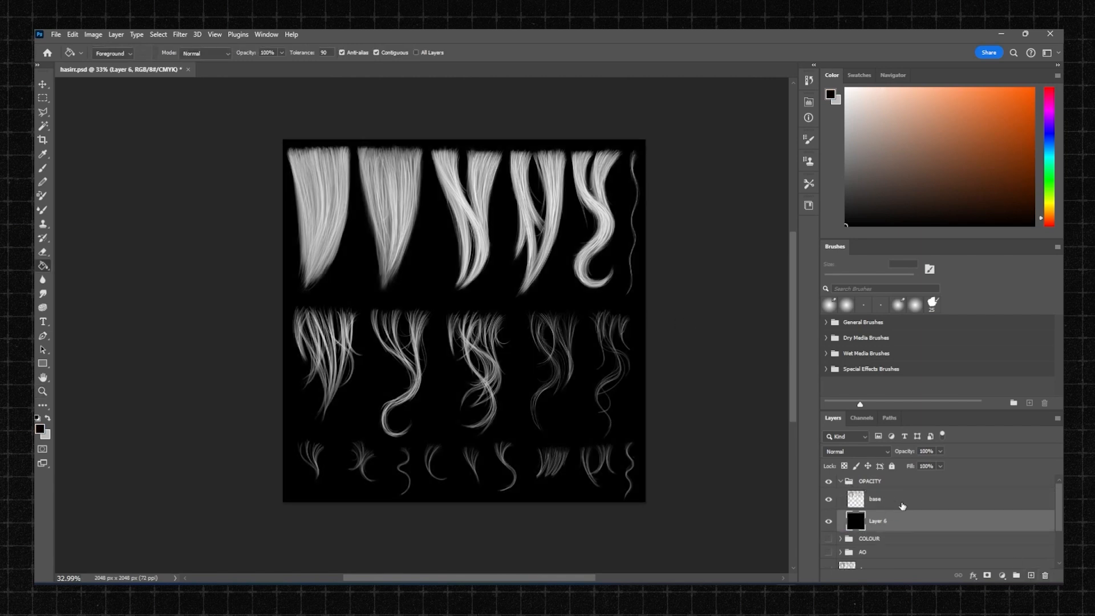
# Step: Brighten the OPACITY group's base copy to near white using Levels with midtones 0.24 and white point 120
pyautogui.click(890, 502)
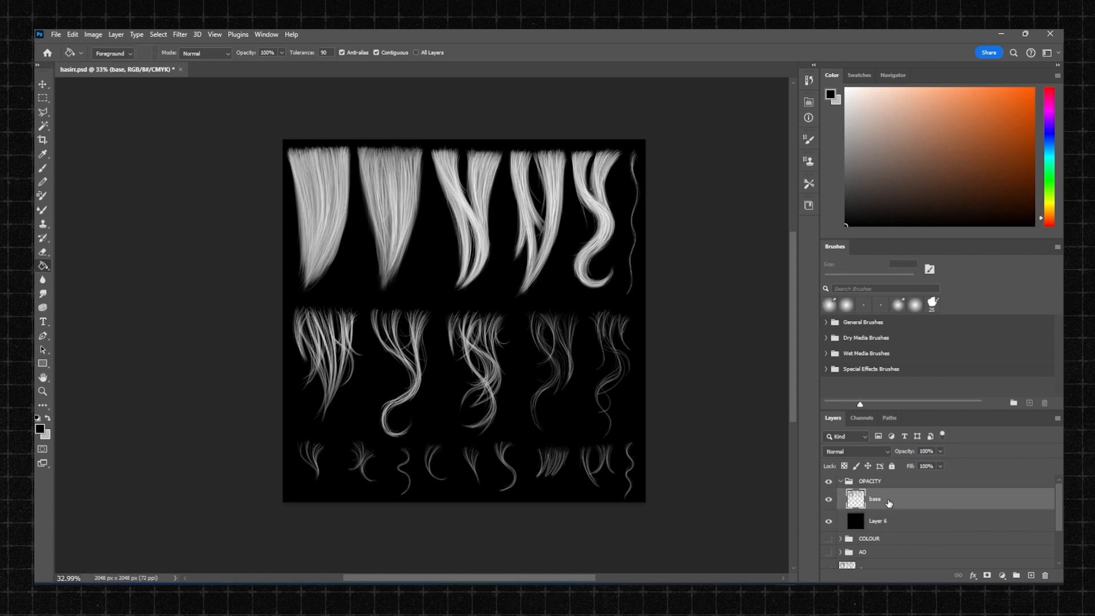
pyautogui.hotkey('ctrl', 'l')
pyautogui.moveTo(774, 273); pyautogui.dragTo(685, 280)
pyautogui.click(681, 274)
pyautogui.moveTo(702, 274)
pyautogui.mouseDown()
pyautogui.moveTo(742, 278)
pyautogui.moveTo(692, 274)
pyautogui.mouseUp()
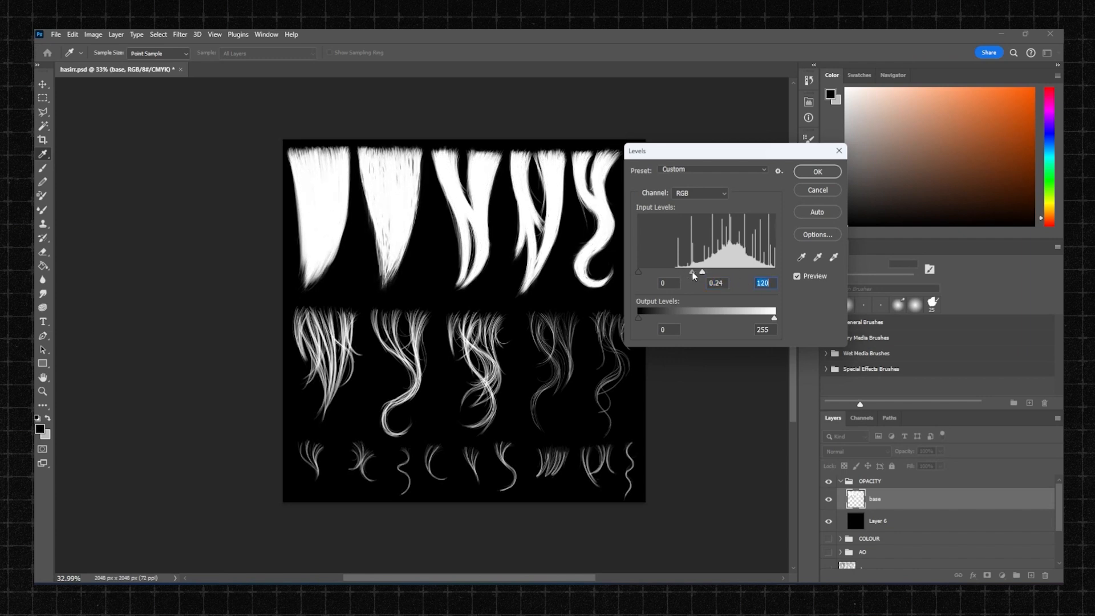
pyautogui.click(821, 170)
pyautogui.moveTo(621, 219)
pyautogui.mouseDown()
pyautogui.moveTo(686, 224)
pyautogui.moveTo(645, 274)
pyautogui.moveTo(616, 274)
pyautogui.moveTo(580, 360)
pyautogui.moveTo(593, 342)
pyautogui.moveTo(522, 265)
pyautogui.moveTo(512, 265)
pyautogui.moveTo(542, 308)
pyautogui.moveTo(488, 278)
pyautogui.moveTo(508, 278)
pyautogui.moveTo(455, 209)
pyautogui.moveTo(223, 125)
pyautogui.moveTo(244, 113)
pyautogui.mouseUp()
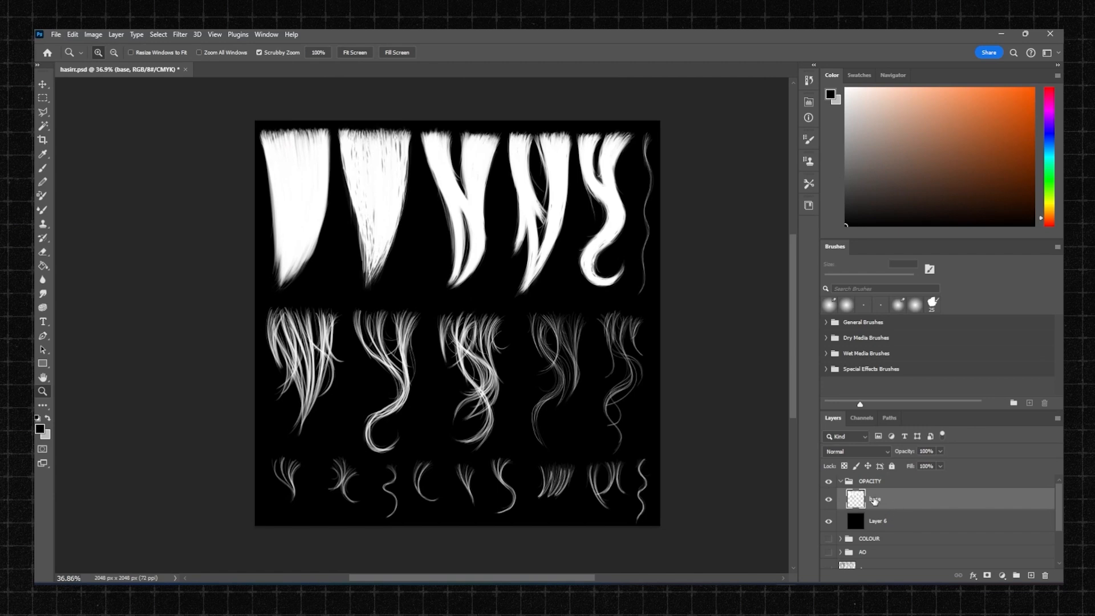
# Step: Collapse and hide the OPACITY group, and show the original base layer
pyautogui.click(841, 482)
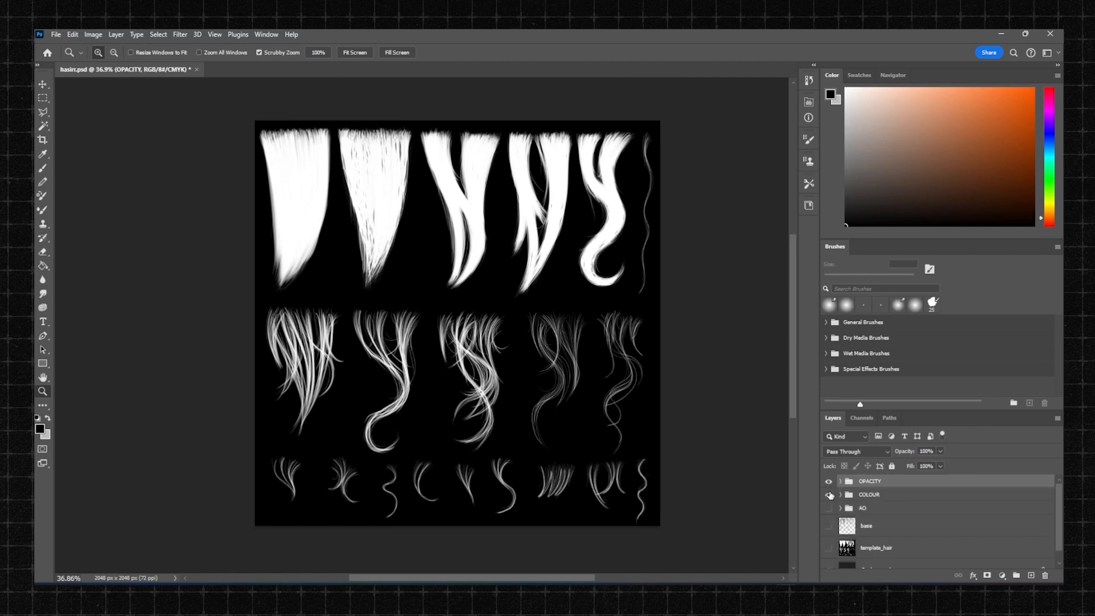
pyautogui.click(830, 482)
pyautogui.click(831, 482)
pyautogui.click(856, 530)
pyautogui.click(831, 527)
pyautogui.click(829, 481)
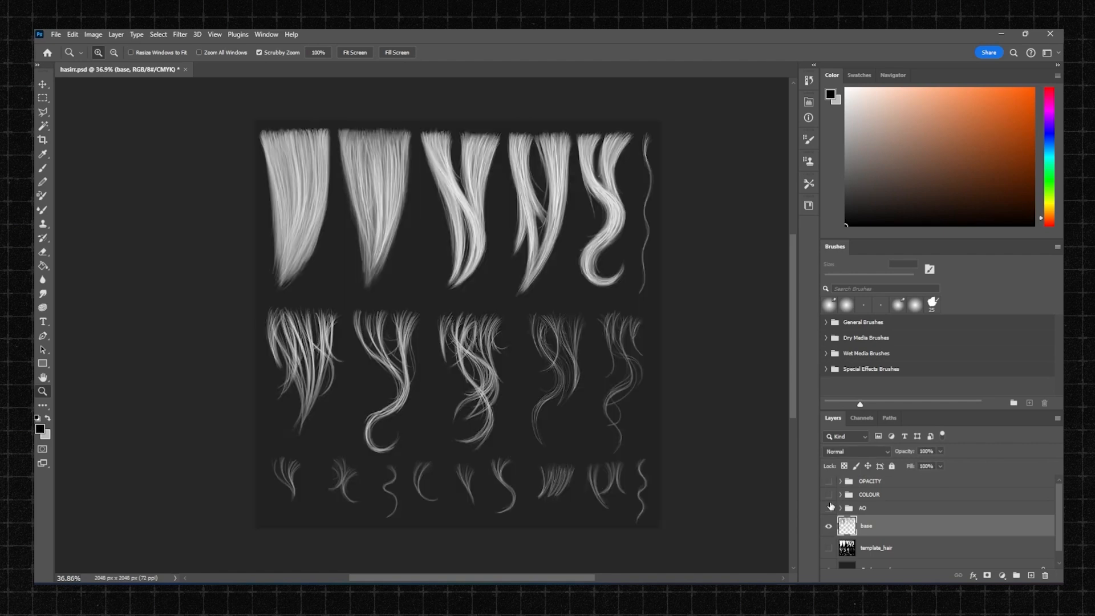
# Step: Copy the base layer above the OPACITY group and put the copy in a new group named ROUGHNESS
pyautogui.click(873, 486)
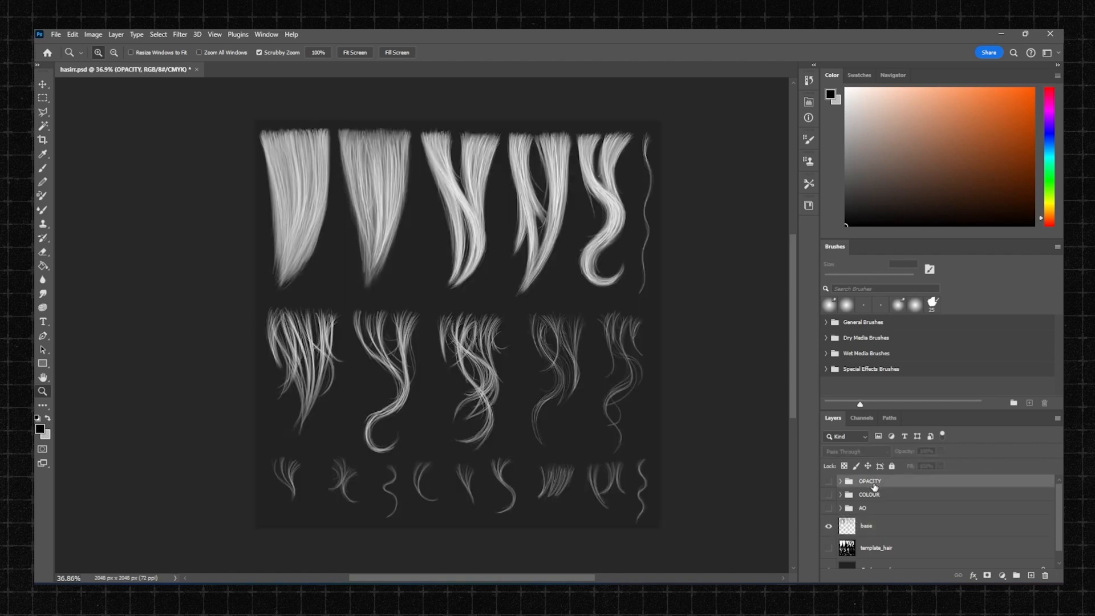
pyautogui.hotkey('ctrl', 'v')
pyautogui.hotkey('ctrl', 'g')
pyautogui.doubleClick(867, 483)
pyautogui.write('rOUGHNESS')
pyautogui.press('Return')
# Step: Add a layer beneath the base copy in the ROUGHNESS group and fill it with dark grey
pyautogui.click(873, 498)
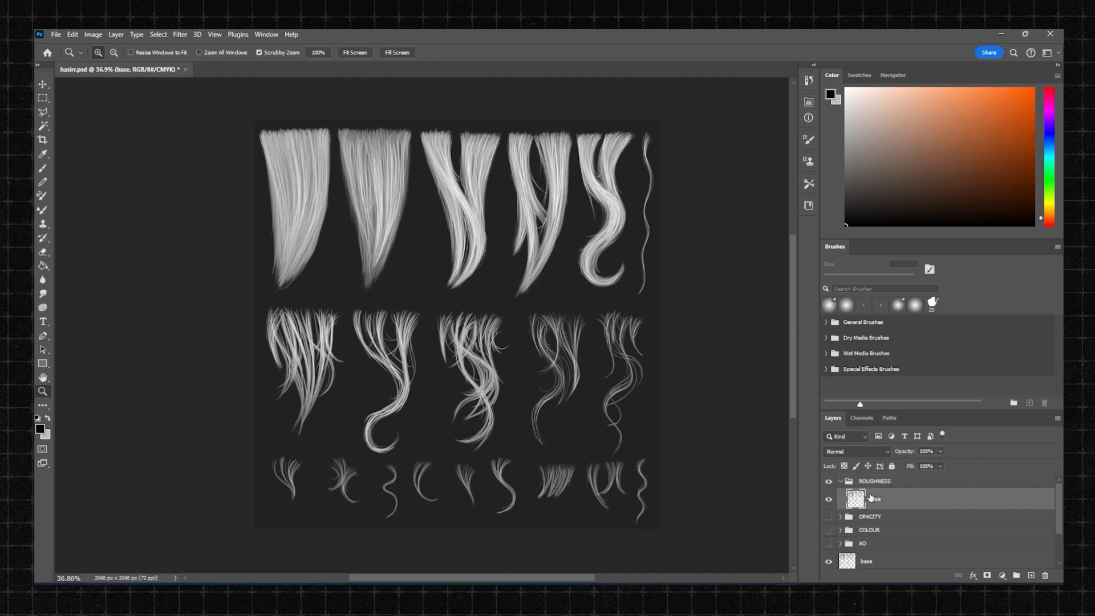
pyautogui.click(1031, 576)
pyautogui.moveTo(867, 500); pyautogui.dragTo(870, 530)
pyautogui.click(846, 182)
pyautogui.press('g')
pyautogui.click(545, 295)
pyautogui.click(847, 198)
pyautogui.click(616, 245)
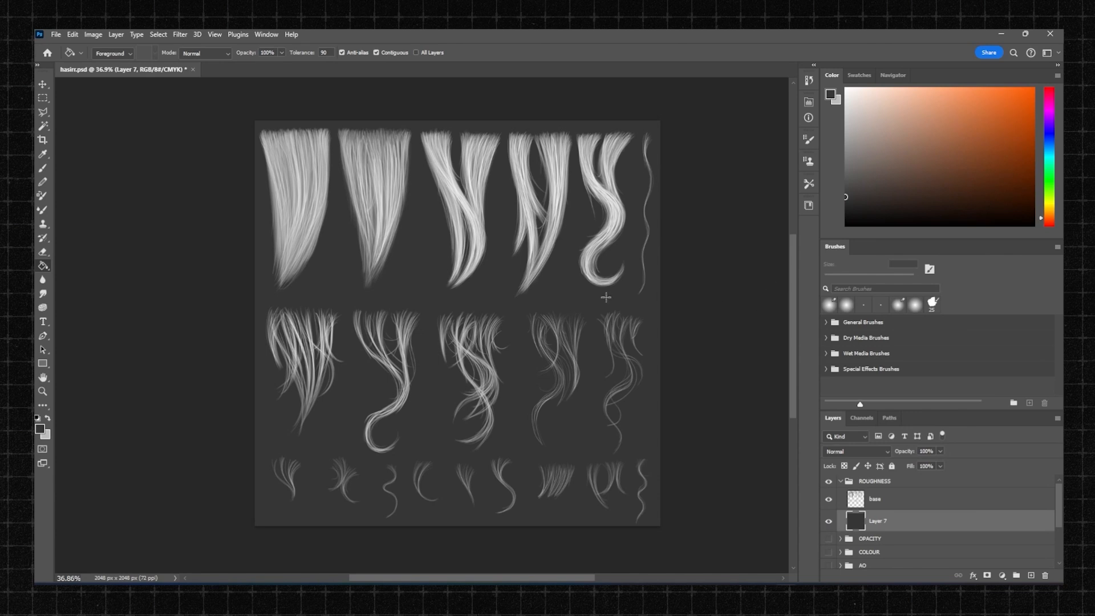
# Step: Add an empty layer above the base copy in the ROUGHNESS group for brush painting
pyautogui.moveTo(597, 223); pyautogui.dragTo(594, 248)
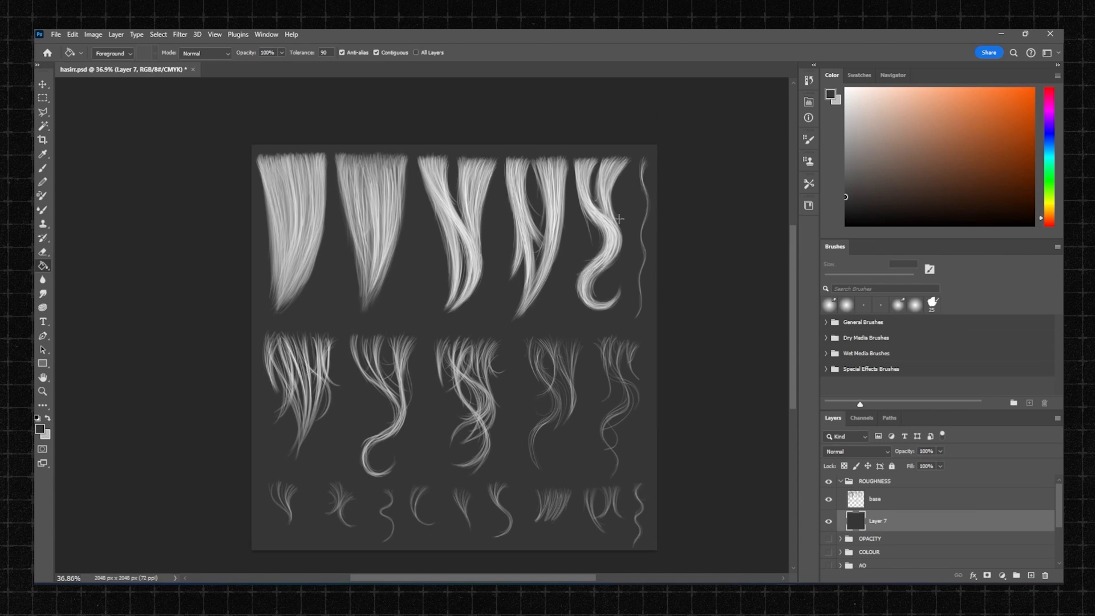
pyautogui.press('b')
pyautogui.click(913, 501)
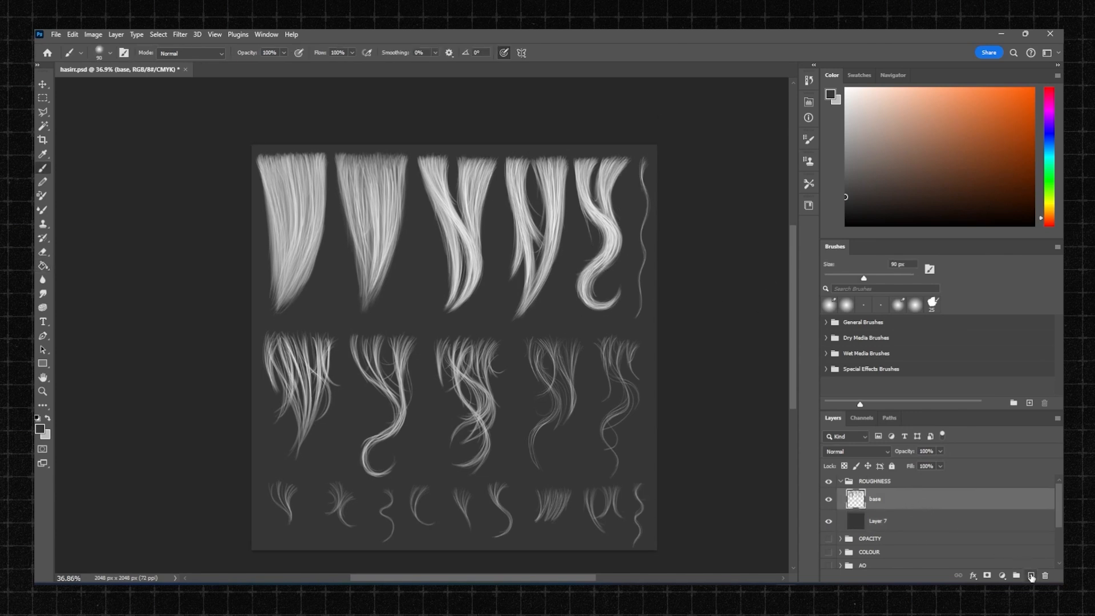
pyautogui.click(1031, 575)
# Step: Fade the top row's roots by painting dark grey across them with a 500 px brush
pyautogui.moveTo(277, 158); pyautogui.dragTo(460, 159)
pyautogui.hotkey('ctrl', 'z')
pyautogui.press(']')
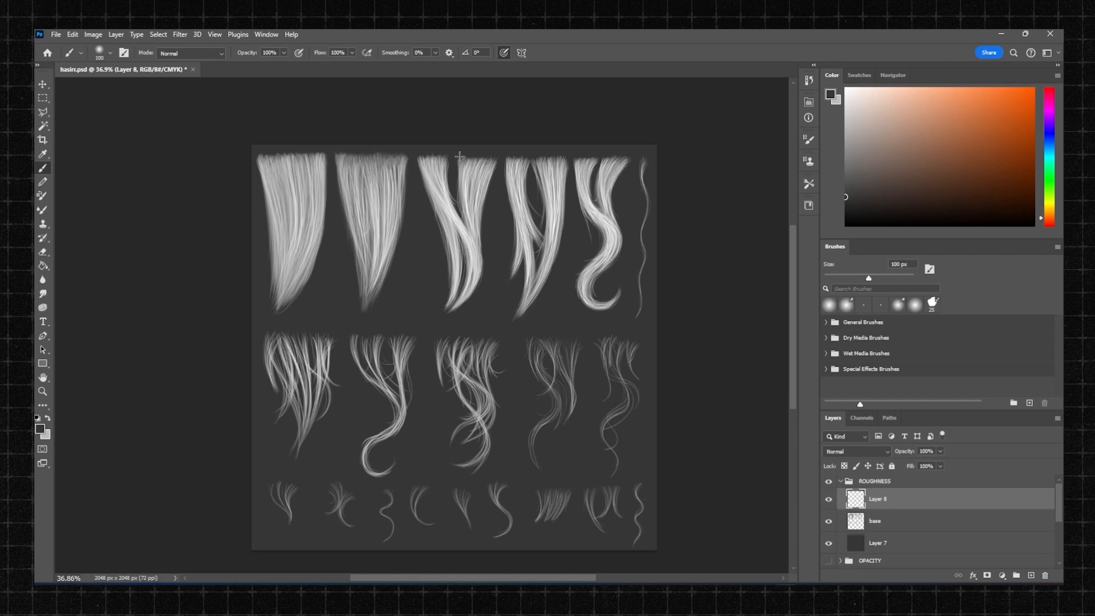
pyautogui.press(']')
pyautogui.press(']')
pyautogui.press(']')
pyautogui.press(']')
pyautogui.press(']')
pyautogui.press(']')
pyautogui.press(']')
pyautogui.moveTo(242, 152); pyautogui.dragTo(456, 155)
pyautogui.hotkey('ctrl', 'z')
pyautogui.moveTo(232, 155); pyautogui.dragTo(663, 158)
# Step: Paint dark grey over the middle row's roots and, with a smaller brush, over the bottom row's roots
pyautogui.moveTo(346, 338); pyautogui.dragTo(347, 302)
pyautogui.moveTo(269, 303)
pyautogui.keyDown('shift'); pyautogui.mouseDown()
pyautogui.moveTo(571, 304)
pyautogui.moveTo(364, 311)
pyautogui.moveTo(660, 318)
pyautogui.mouseUp(); pyautogui.keyUp('shift')
pyautogui.hotkey('ctrl', 'z')
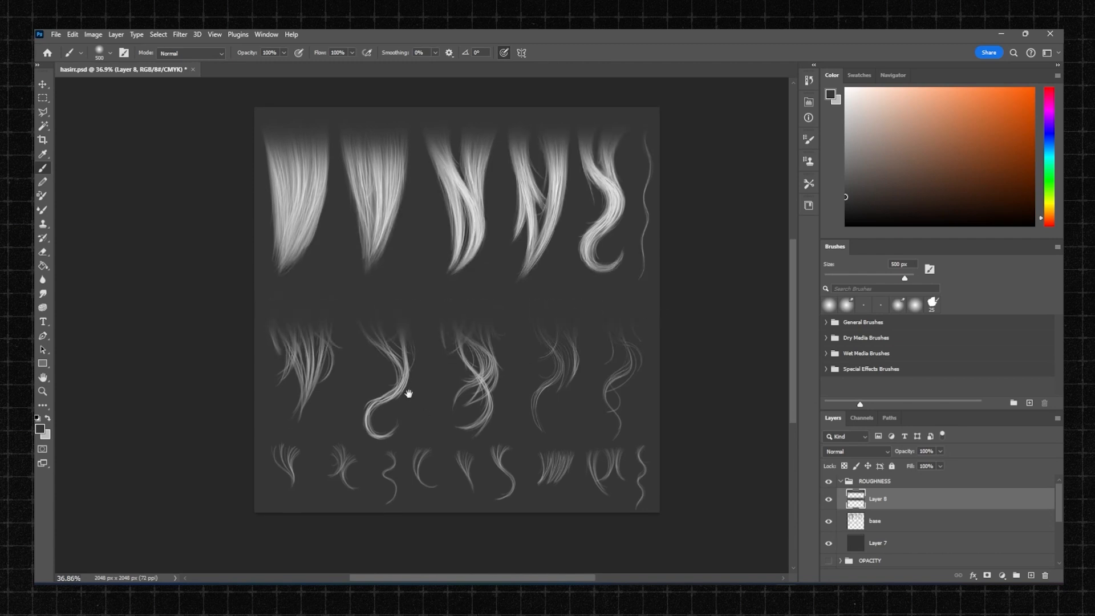
pyautogui.moveTo(409, 393); pyautogui.dragTo(417, 352)
pyautogui.press('[')
pyautogui.press('[')
pyautogui.press('[')
pyautogui.press('[')
pyautogui.moveTo(278, 409)
pyautogui.mouseDown()
pyautogui.moveTo(576, 415)
pyautogui.moveTo(634, 402)
pyautogui.mouseUp()
pyautogui.press('e')
pyautogui.moveTo(250, 221)
pyautogui.mouseDown()
pyautogui.moveTo(237, 249)
pyautogui.moveTo(498, 269)
pyautogui.mouseUp()
pyautogui.hotkey('ctrl', 'z')
pyautogui.moveTo(251, 223); pyautogui.dragTo(542, 245)
pyautogui.hotkey('ctrl', 'z')
pyautogui.press('[')
pyautogui.press('[')
pyautogui.press('[')
pyautogui.moveTo(249, 275)
pyautogui.mouseDown()
pyautogui.moveTo(687, 287)
pyautogui.moveTo(232, 268)
pyautogui.mouseUp()
pyautogui.hotkey('ctrl', 'z')
pyautogui.press('[')
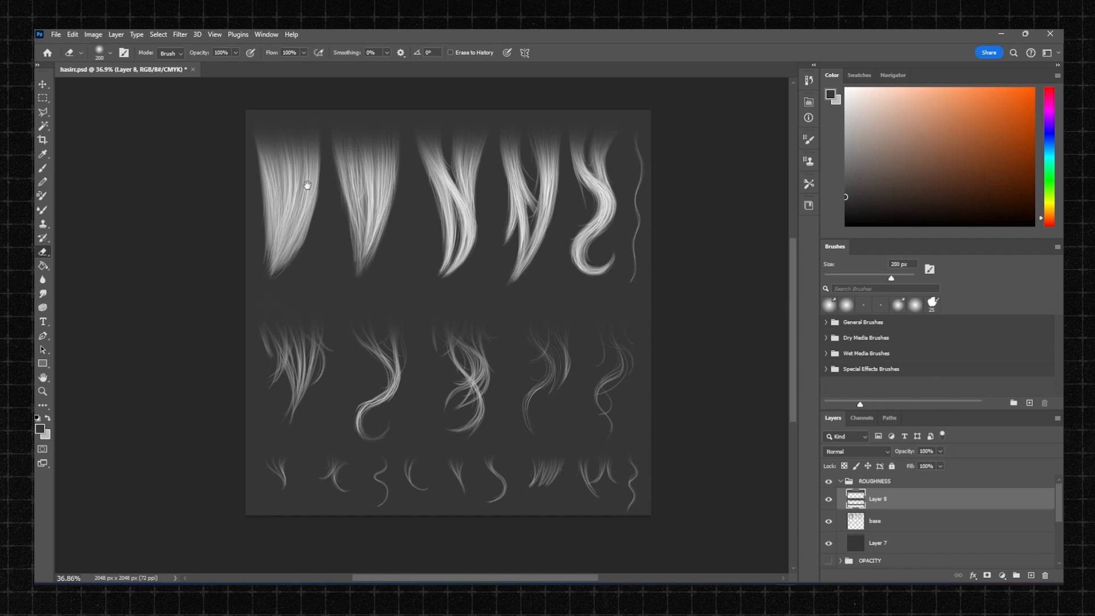
pyautogui.moveTo(307, 185); pyautogui.dragTo(304, 201)
pyautogui.press(']')
pyautogui.press(']')
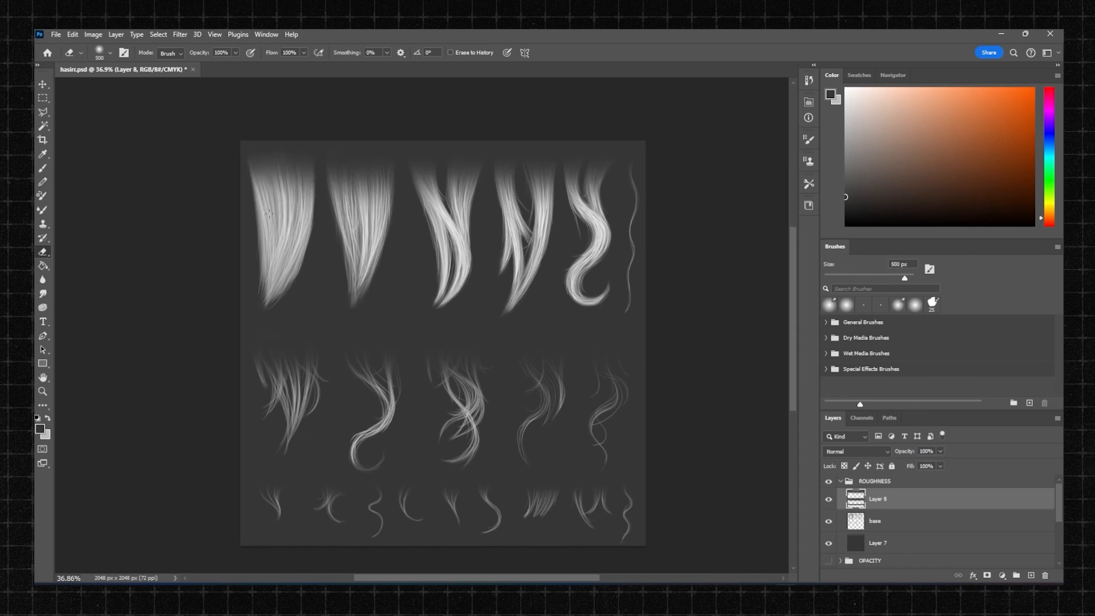
pyautogui.hotkey('ctrl', 'z')
pyautogui.moveTo(552, 348); pyautogui.dragTo(573, 241)
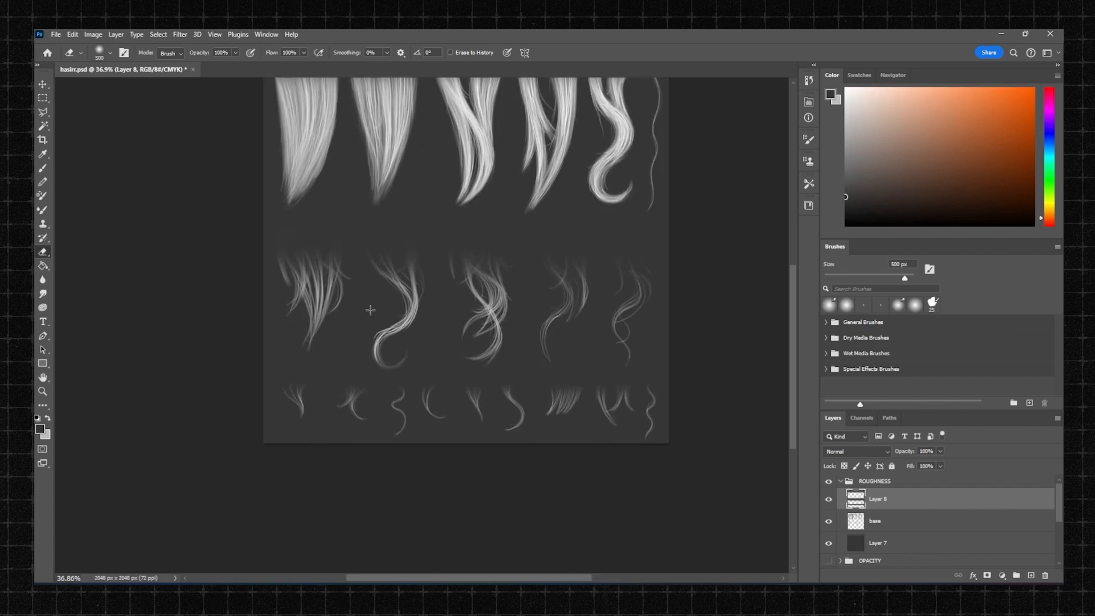
pyautogui.moveTo(428, 320); pyautogui.dragTo(347, 346)
pyautogui.keyDown('alt'); pyautogui.scroll(-3, 433, 310); pyautogui.keyUp('alt')
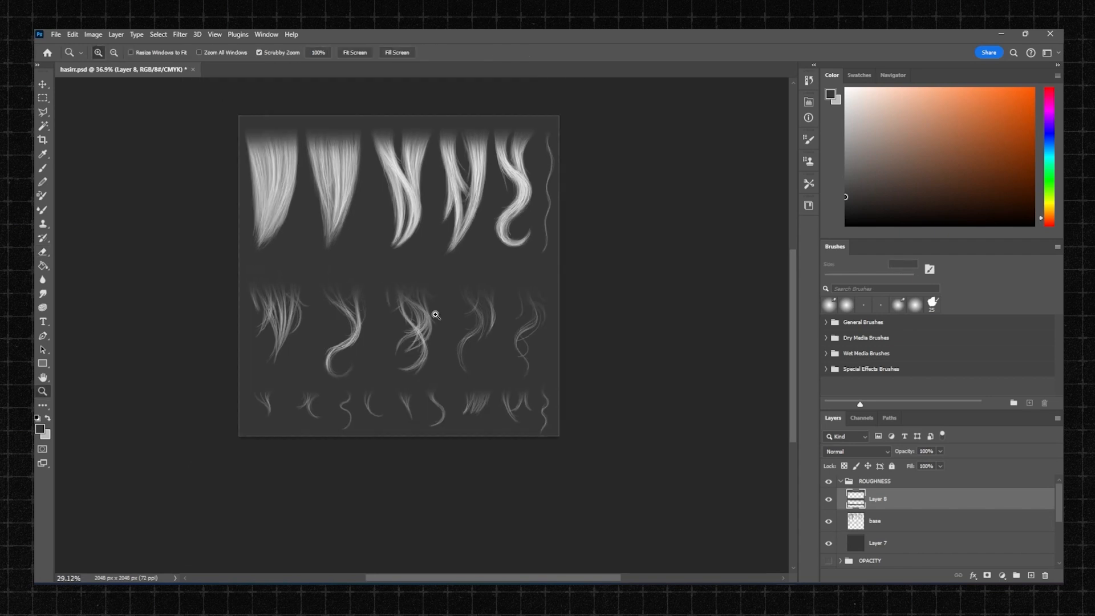
# Step: Darken the roots of the fifth, fourth and third clumps in the top row with a dark grey 400 px brush
pyautogui.press('b')
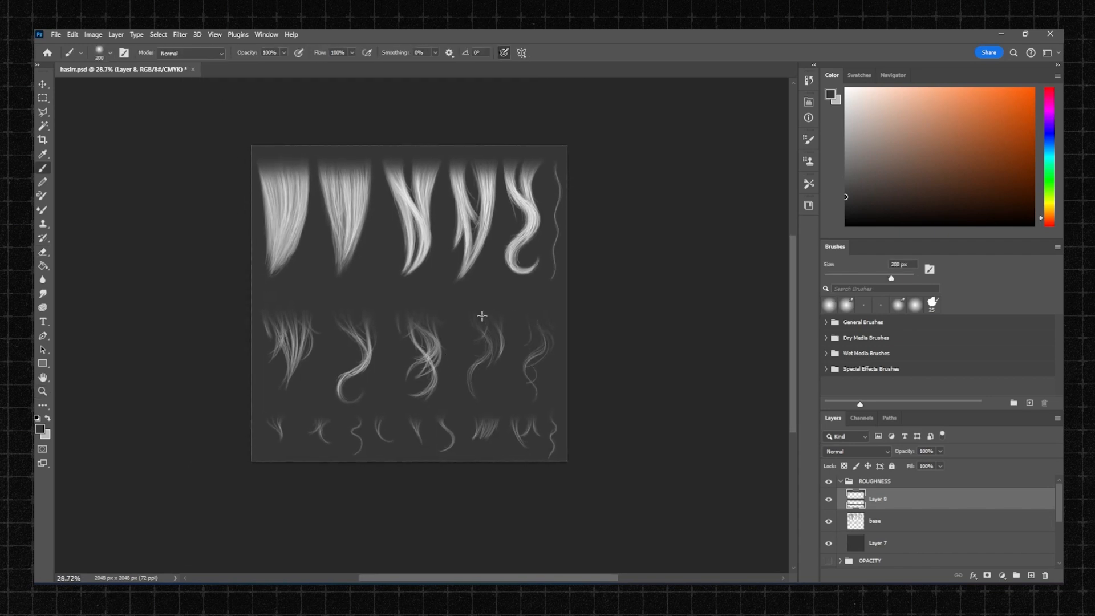
pyautogui.press('z')
pyautogui.moveTo(352, 317)
pyautogui.mouseDown()
pyautogui.moveTo(327, 320)
pyautogui.moveTo(320, 358)
pyautogui.mouseUp()
pyautogui.press('b')
pyautogui.press(']')
pyautogui.moveTo(515, 204); pyautogui.dragTo(518, 200)
pyautogui.hotkey('ctrl', 'z')
pyautogui.hotkey('ctrl', 'shift', 'z')
pyautogui.click(467, 200)
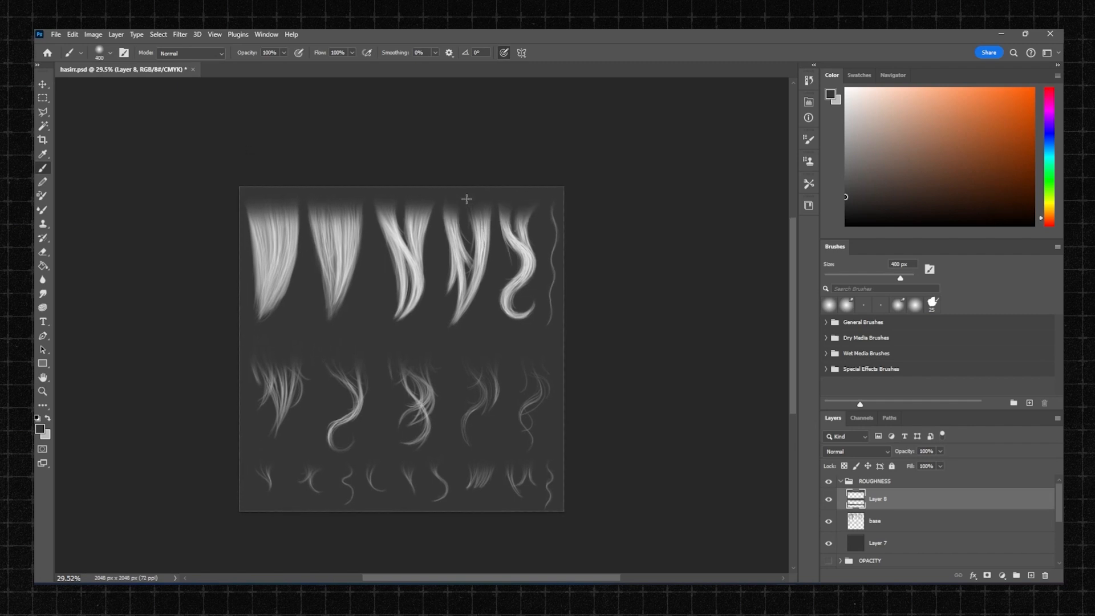
pyautogui.click(405, 202)
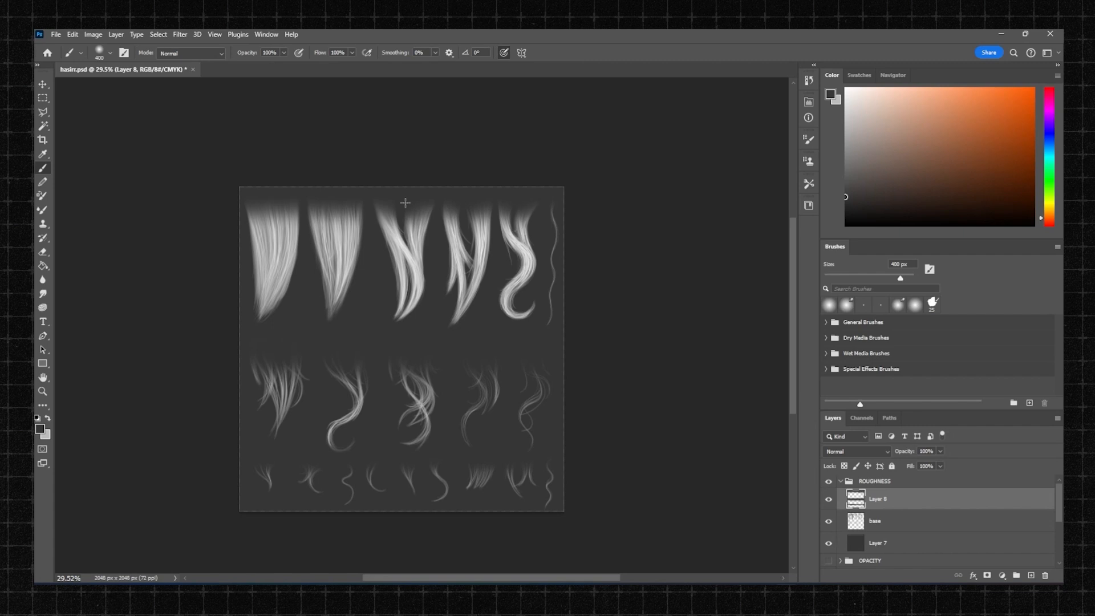
# Step: Darken the roots of the second and first clumps in the top row with dabs of dark grey
pyautogui.click(331, 203)
pyautogui.hotkey('ctrl', 'z')
pyautogui.click(339, 202)
pyautogui.hotkey('ctrl', 'z')
pyautogui.click(325, 200)
pyautogui.hotkey('ctrl', 'z')
pyautogui.click(336, 198)
pyautogui.hotkey('ctrl', 'z')
pyautogui.click(334, 196)
pyautogui.click(270, 198)
# Step: Lower the painted root-fade layer's opacity to 93% and erase excess grey across the top row of clumps
pyautogui.press('e')
pyautogui.click(312, 220)
pyautogui.hotkey('ctrl', 'z')
pyautogui.click(940, 453)
pyautogui.moveTo(933, 462); pyautogui.dragTo(939, 461)
pyautogui.moveTo(292, 256)
pyautogui.mouseDown()
pyautogui.moveTo(245, 244)
pyautogui.moveTo(297, 251)
pyautogui.moveTo(402, 234)
pyautogui.moveTo(389, 262)
pyautogui.mouseUp()
pyautogui.moveTo(536, 248); pyautogui.dragTo(537, 259)
pyautogui.press('b')
pyautogui.moveTo(523, 335)
pyautogui.mouseDown()
pyautogui.moveTo(518, 320)
pyautogui.moveTo(490, 315)
pyautogui.moveTo(234, 309)
pyautogui.moveTo(362, 275)
pyautogui.moveTo(540, 283)
pyautogui.moveTo(497, 261)
pyautogui.moveTo(242, 277)
pyautogui.mouseUp()
pyautogui.hotkey('ctrl', 'z')
pyautogui.hotkey('ctrl', 'z')
pyautogui.press('e')
pyautogui.hotkey('ctrl', 'z')
pyautogui.hotkey('ctrl', 'z')
# Step: Soften the dark paint along the top row's tips using a 250 px eraser at 35% opacity
pyautogui.press('[')
pyautogui.press('[')
pyautogui.press('[')
pyautogui.moveTo(536, 286); pyautogui.dragTo(235, 271)
pyautogui.click(235, 52)
pyautogui.click(203, 65)
pyautogui.moveTo(255, 293); pyautogui.dragTo(298, 288)
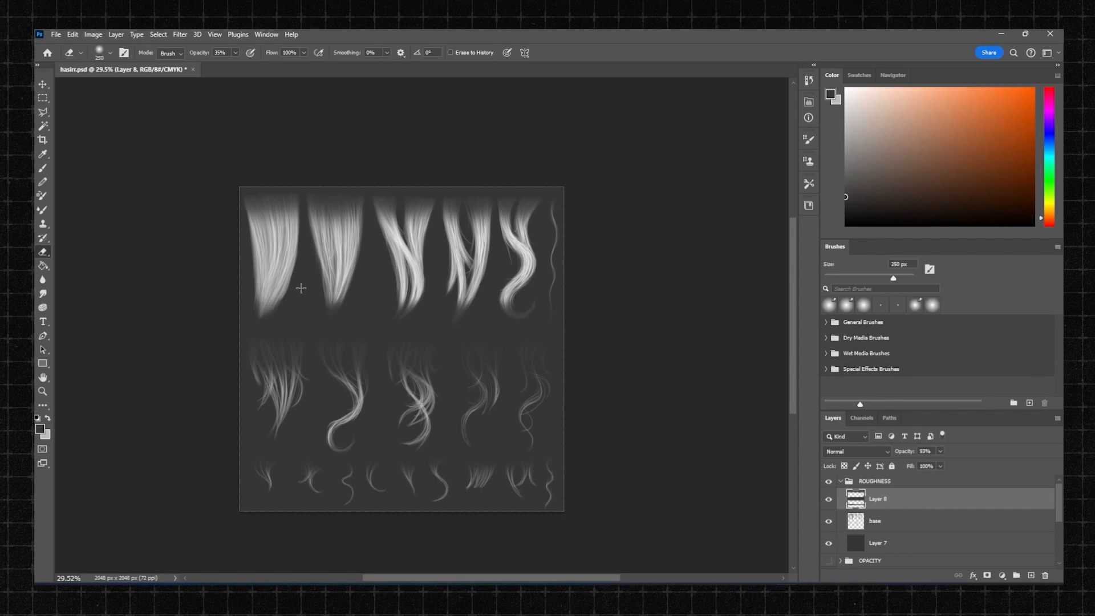
pyautogui.moveTo(394, 295)
pyautogui.mouseDown()
pyautogui.moveTo(397, 305)
pyautogui.moveTo(528, 309)
pyautogui.moveTo(517, 291)
pyautogui.mouseUp()
pyautogui.moveTo(443, 326); pyautogui.dragTo(458, 265)
# Step: Fade the tips of the first two clumps in the middle row by painting dark grey with a smaller brush
pyautogui.press('b')
pyautogui.moveTo(346, 383)
pyautogui.mouseDown()
pyautogui.moveTo(277, 384)
pyautogui.moveTo(331, 378)
pyautogui.mouseUp()
pyautogui.hotkey('ctrl', 'z')
pyautogui.press('[')
pyautogui.press('[')
pyautogui.press('[')
pyautogui.press('[')
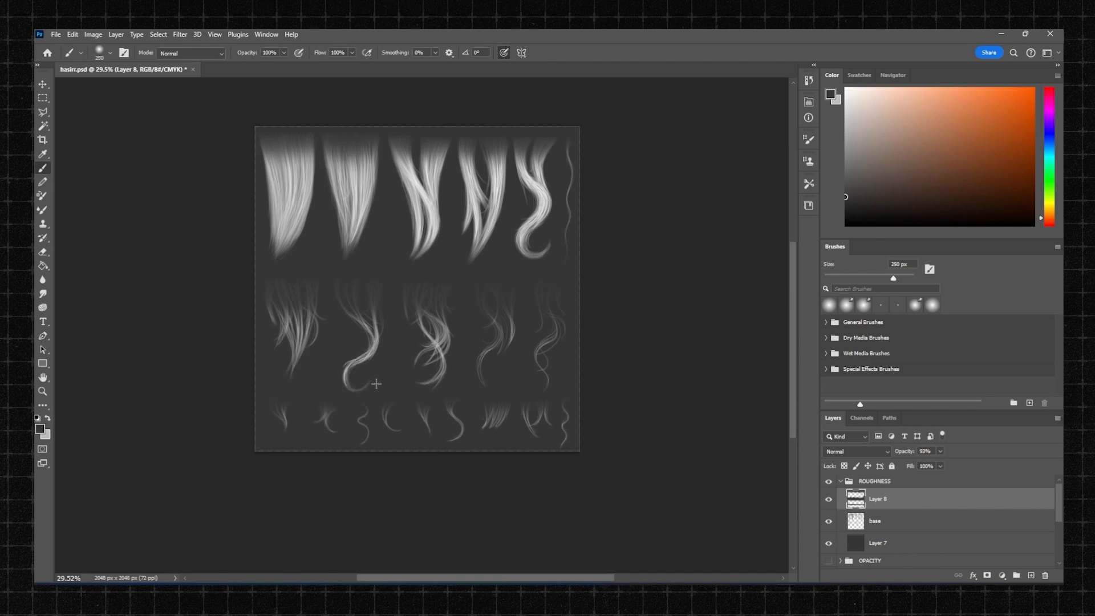
pyautogui.press('e')
pyautogui.press('b')
pyautogui.moveTo(292, 373); pyautogui.dragTo(292, 358)
# Step: Fade the tips of the remaining middle-row clumps with dark grey, alternating between brush and eraser
pyautogui.press('e')
pyautogui.press('b')
pyautogui.moveTo(426, 380)
pyautogui.mouseDown()
pyautogui.moveTo(442, 360)
pyautogui.moveTo(477, 362)
pyautogui.mouseUp()
pyautogui.press('e')
pyautogui.press('b')
pyautogui.press('e')
pyautogui.press('b')
pyautogui.moveTo(546, 383); pyautogui.dragTo(542, 371)
pyautogui.press('e')
pyautogui.press('z')
pyautogui.moveTo(501, 333)
pyautogui.mouseDown()
pyautogui.moveTo(489, 333)
pyautogui.moveTo(501, 334)
pyautogui.mouseUp()
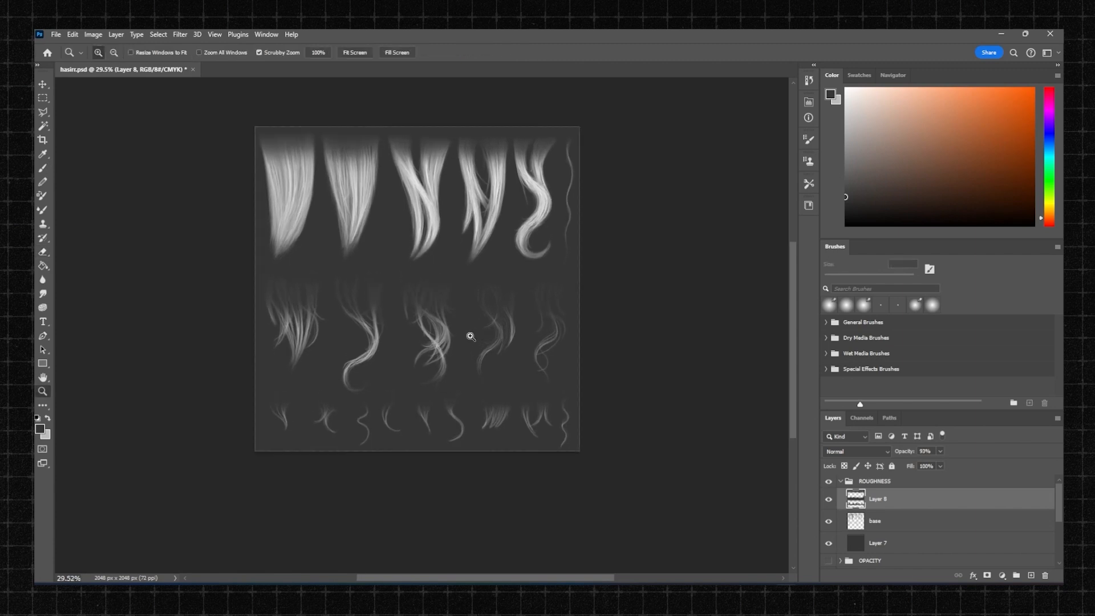
# Step: Hide the ROUGHNESS group, show the COLOUR and AO groups, and merge a duplicate of the COLOUR group into one layer
pyautogui.click(842, 482)
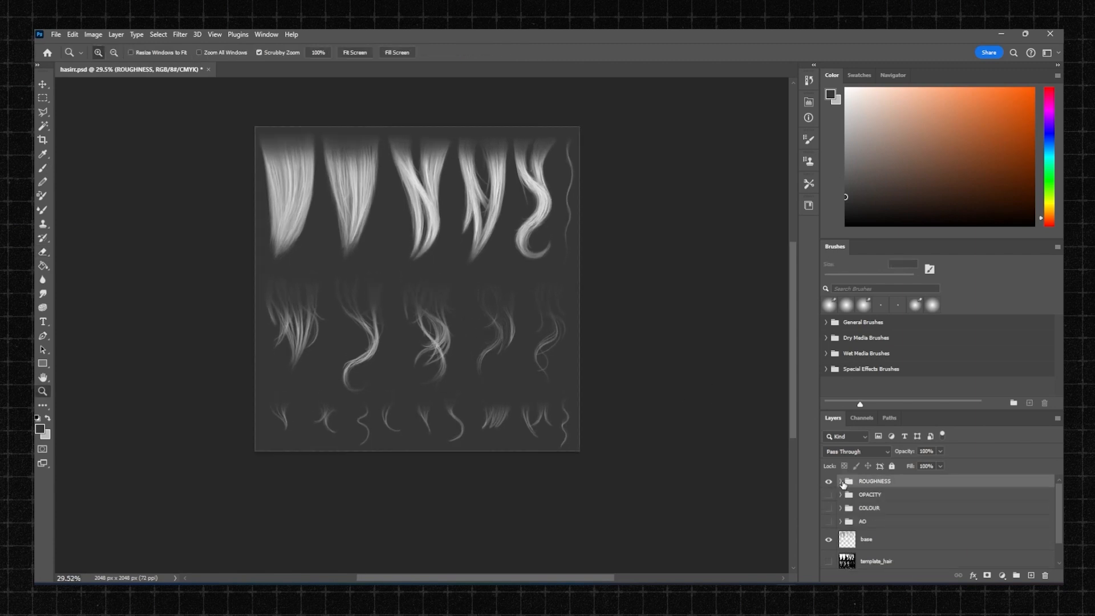
pyautogui.click(829, 482)
pyautogui.click(829, 494)
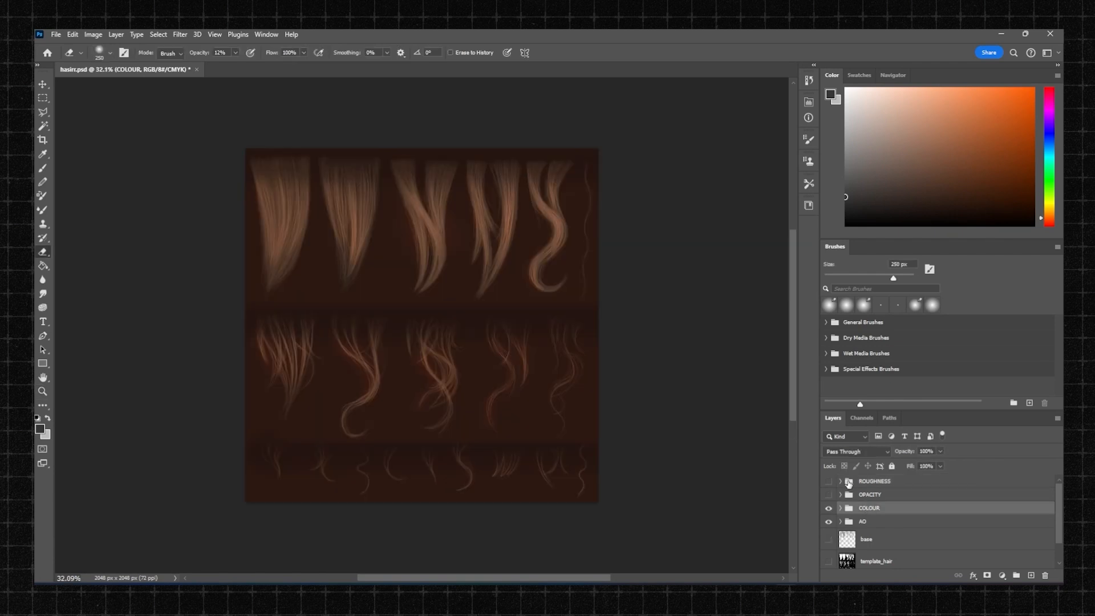
pyautogui.rightClick(860, 513)
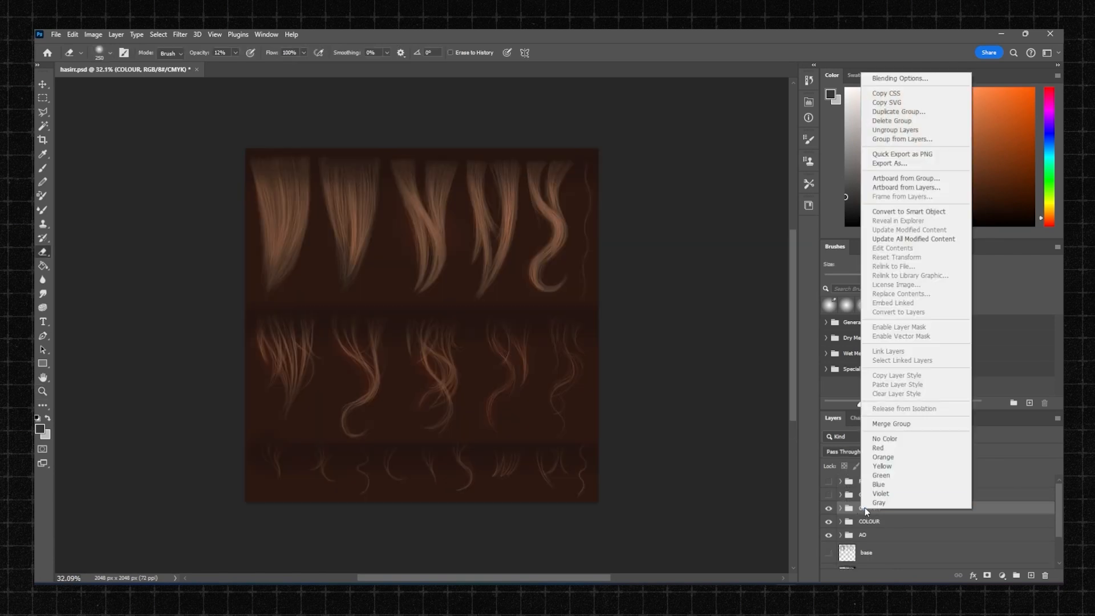
pyautogui.click(868, 425)
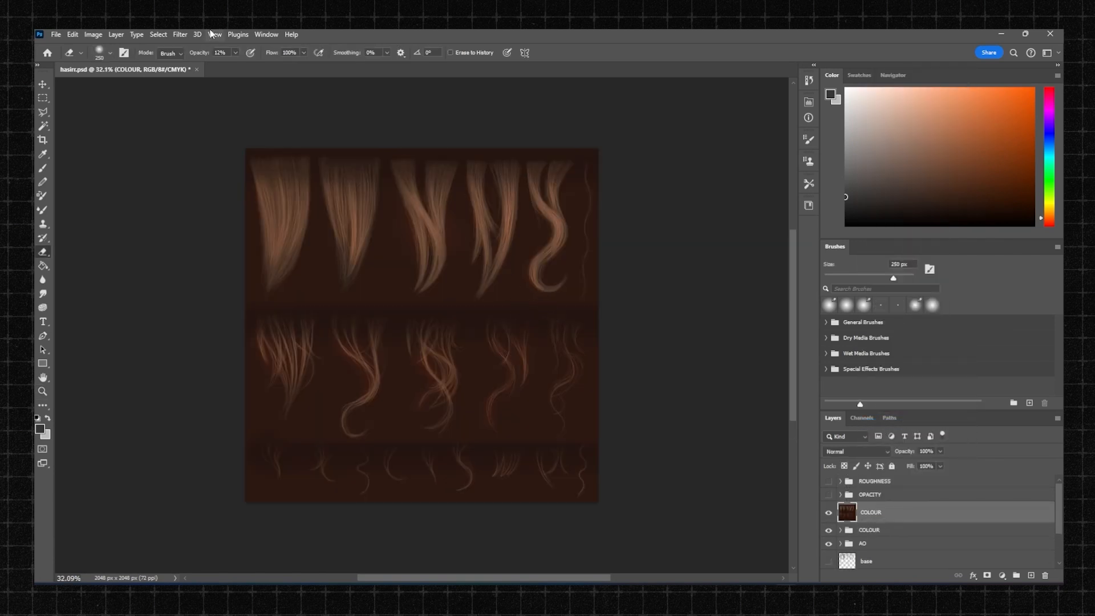
# Step: Generate a normal map from the merged COLOUR layer with blur 0.5 and detail scale 80%, and dismiss the 3D panel
pyautogui.click(182, 34)
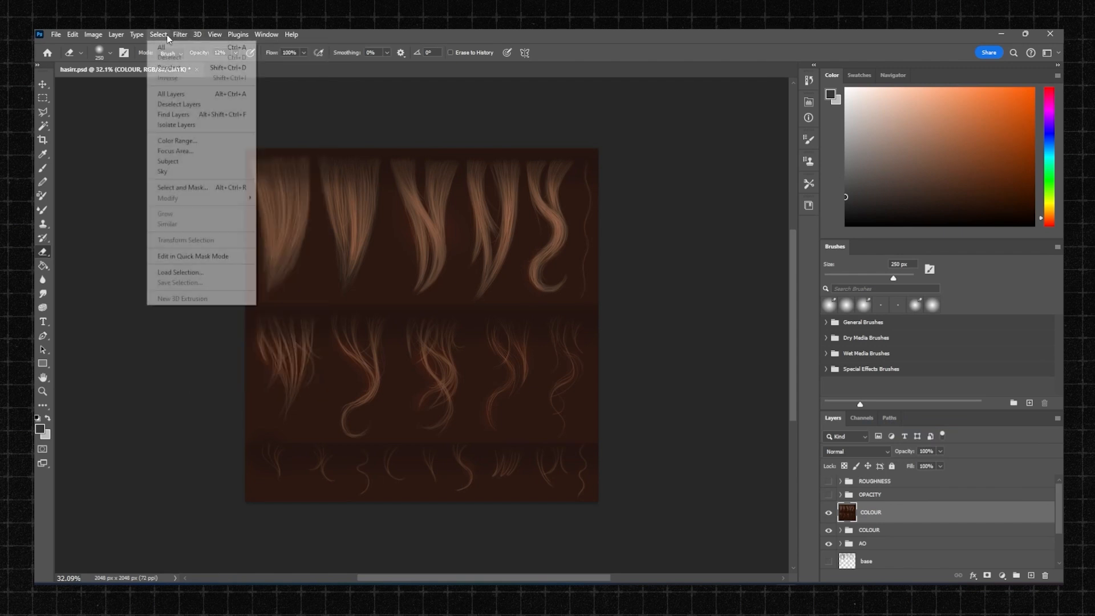
pyautogui.moveTo(256, 249)
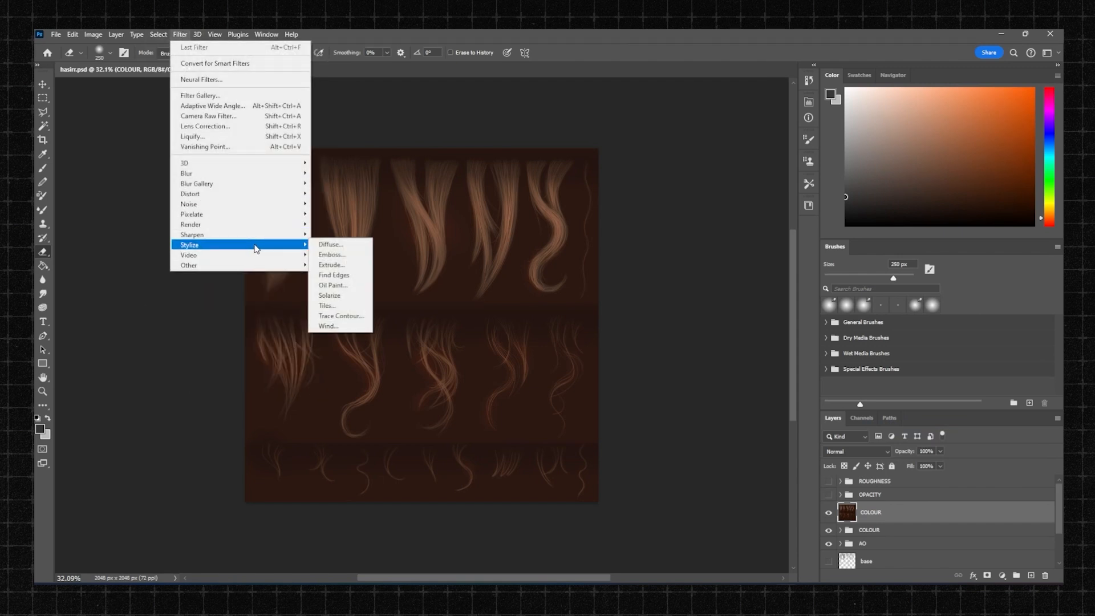
pyautogui.click(509, 277)
pyautogui.click(188, 34)
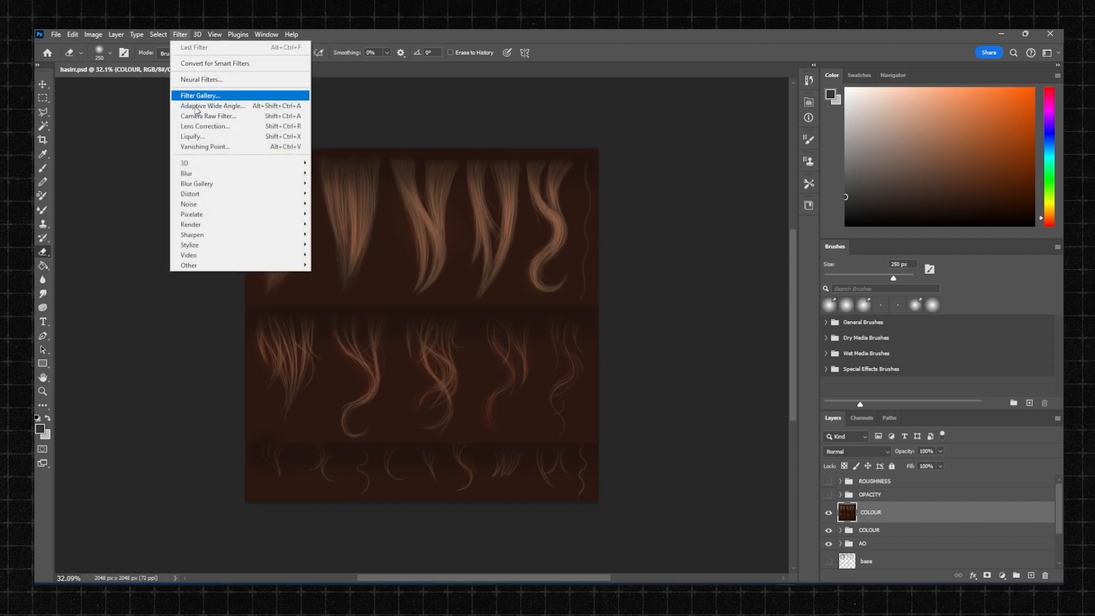
pyautogui.moveTo(200, 165)
pyautogui.click(350, 173)
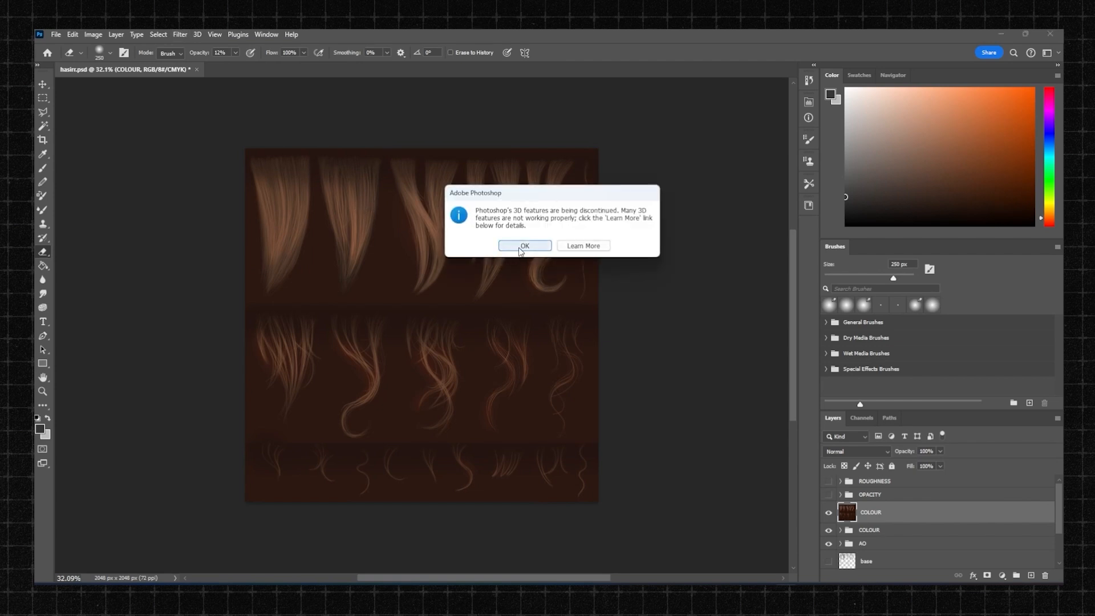
pyautogui.click(522, 247)
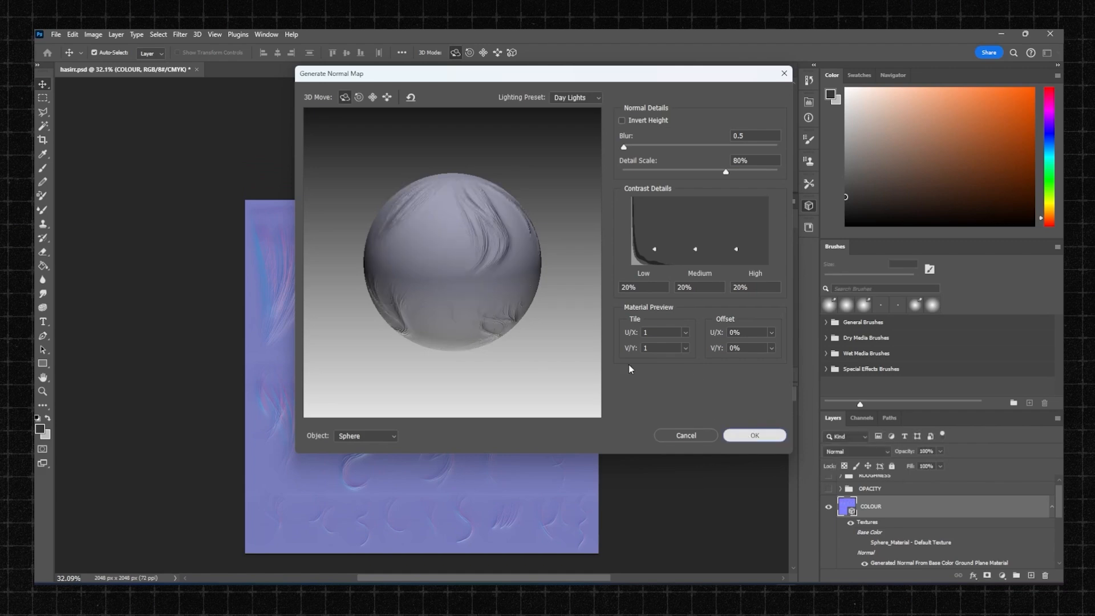
pyautogui.click(753, 436)
pyautogui.press('z')
pyautogui.moveTo(440, 274); pyautogui.dragTo(435, 343)
pyautogui.moveTo(435, 344); pyautogui.dragTo(437, 318)
pyautogui.moveTo(701, 217); pyautogui.dragTo(754, 217)
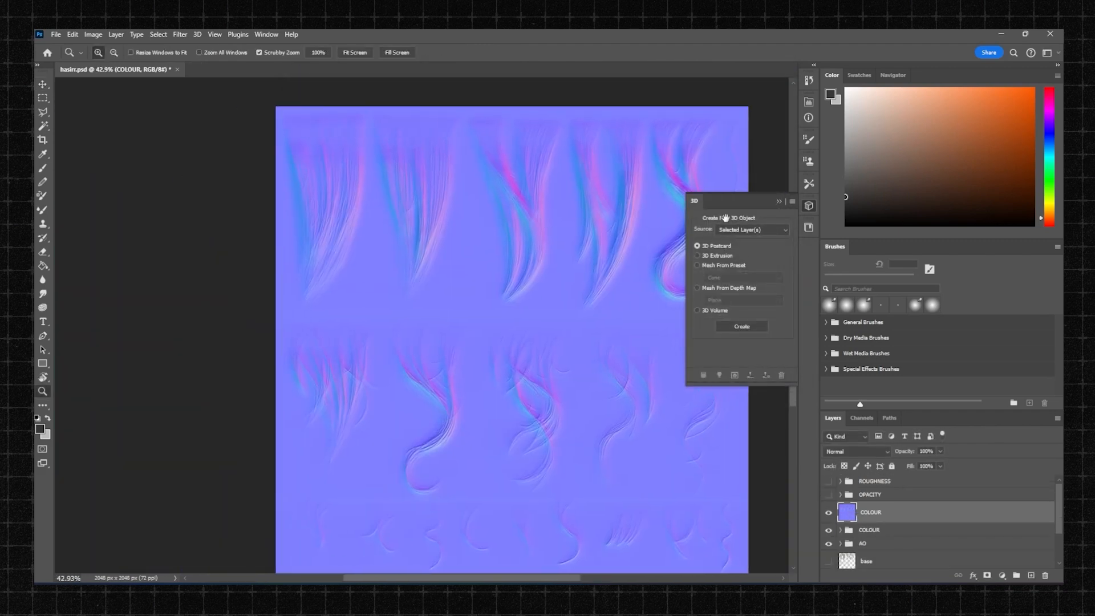
pyautogui.click(780, 201)
# Step: Sample the normal map's flat blue-violet background and fill a new layer beneath the map with that colour
pyautogui.moveTo(572, 267); pyautogui.dragTo(529, 252)
pyautogui.moveTo(552, 260); pyautogui.dragTo(538, 252)
pyautogui.click(43, 155)
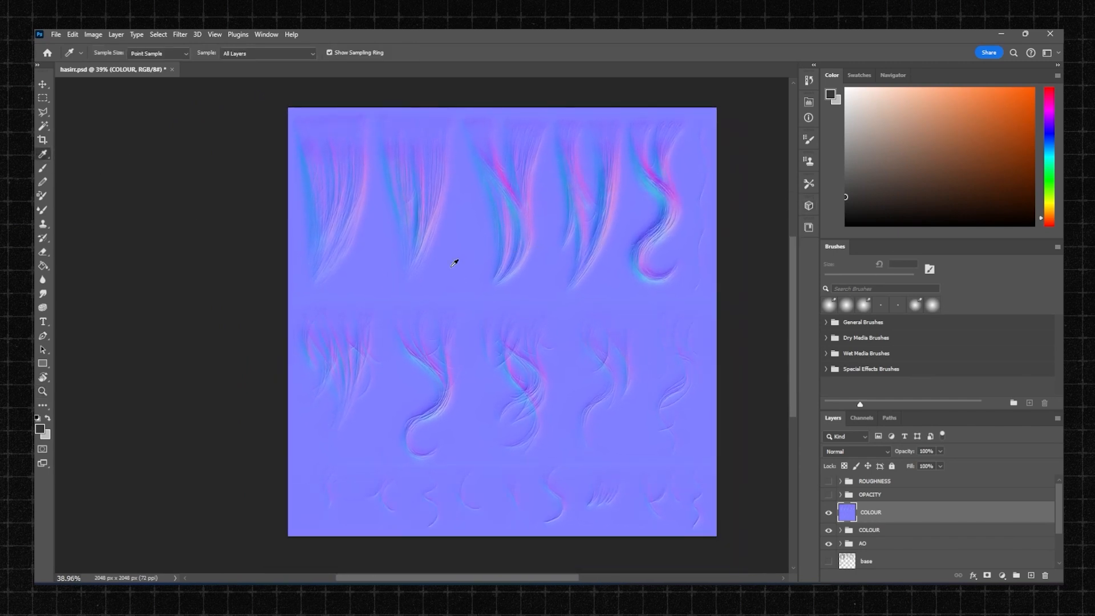
pyautogui.click(454, 264)
pyautogui.press('g')
pyautogui.click(914, 533)
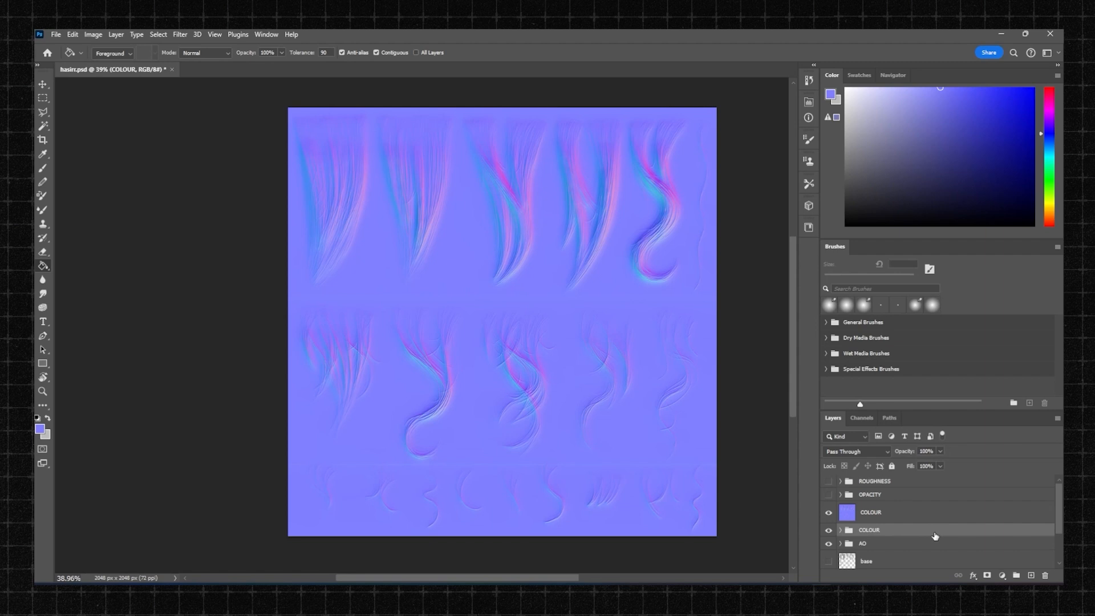
pyautogui.click(1031, 575)
pyautogui.click(570, 326)
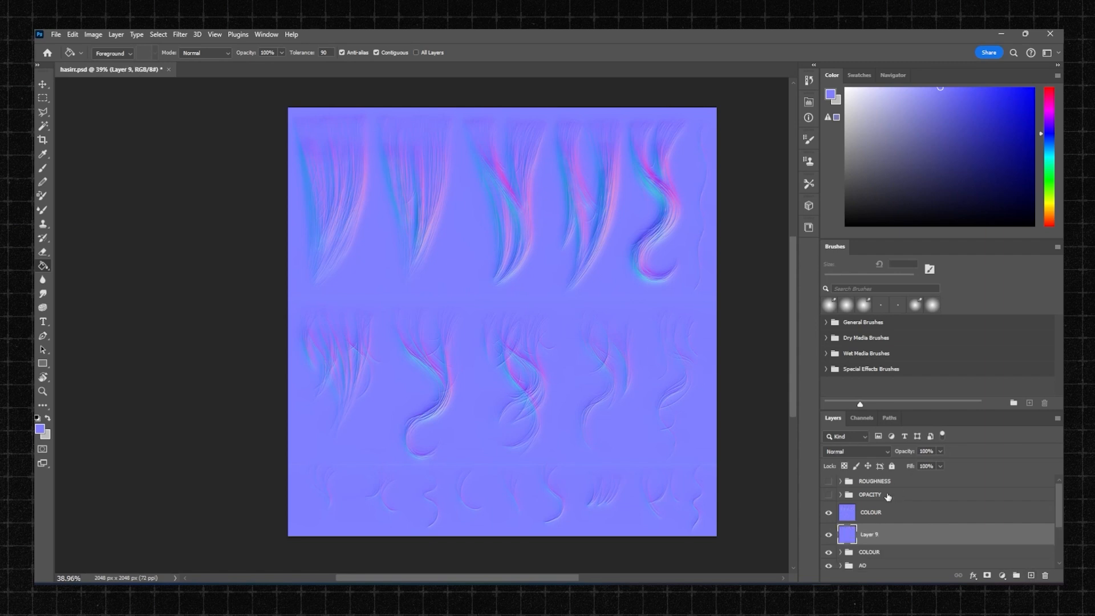
# Step: Weaken the normal map's relief by lowering its layer opacity to 28%
pyautogui.click(890, 512)
pyautogui.click(941, 466)
pyautogui.moveTo(924, 465); pyautogui.dragTo(915, 462)
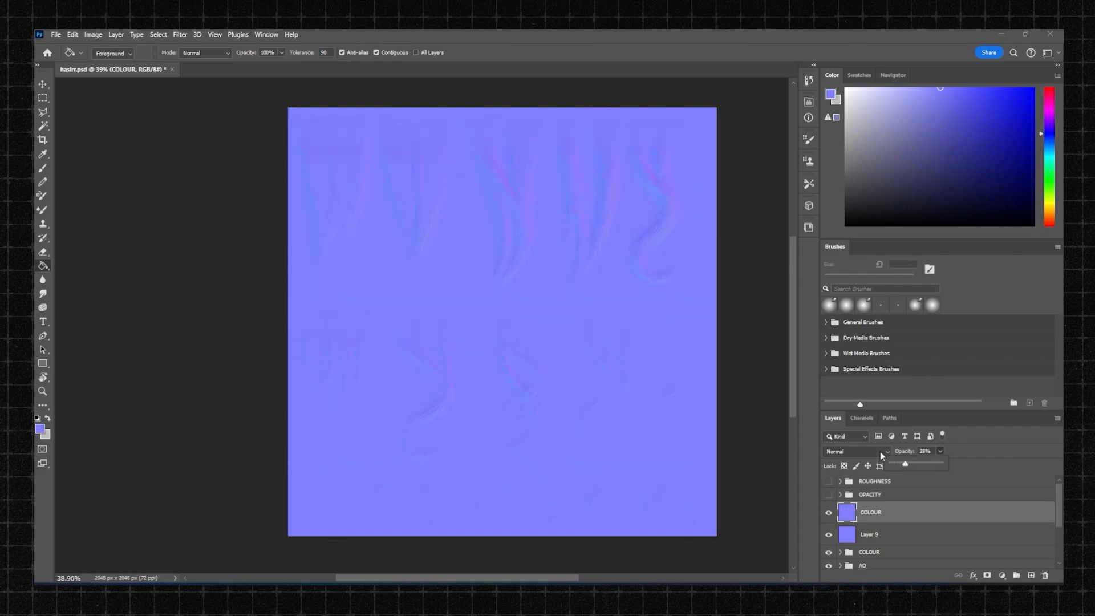
pyautogui.keyDown('alt'); pyautogui.scroll(2, 568, 262); pyautogui.keyUp('alt')
pyautogui.keyDown('alt'); pyautogui.scroll(-2, 569, 262); pyautogui.keyUp('alt')
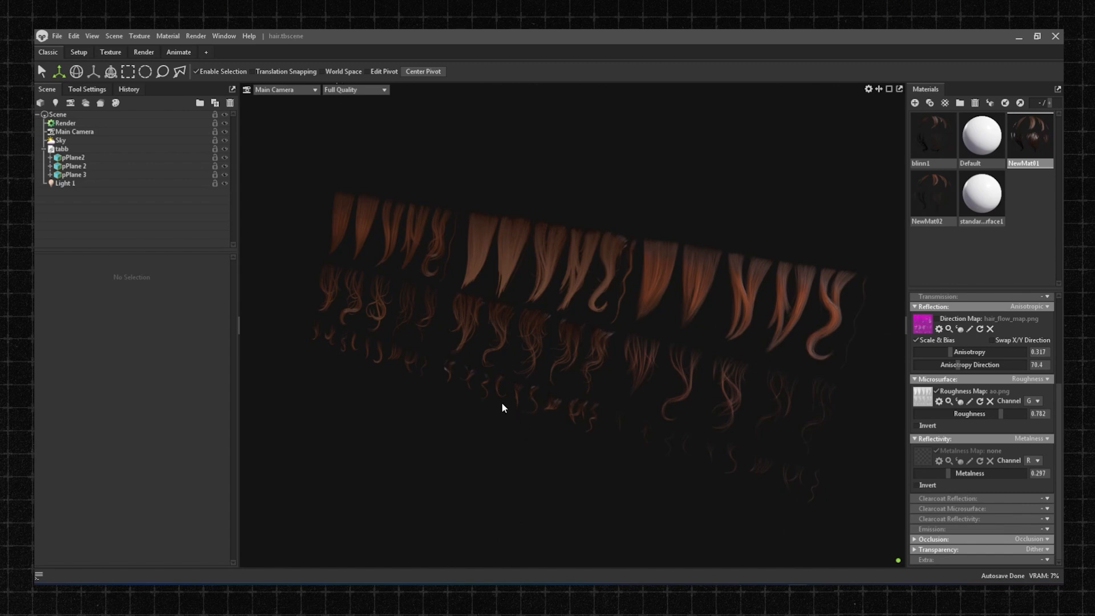
# Step: Switch to Marmoset Toolbag and examine the textured hair cards' colour, transparency and anisotropic highlights from several angles
pyautogui.moveTo(517, 448); pyautogui.dragTo(620, 415)
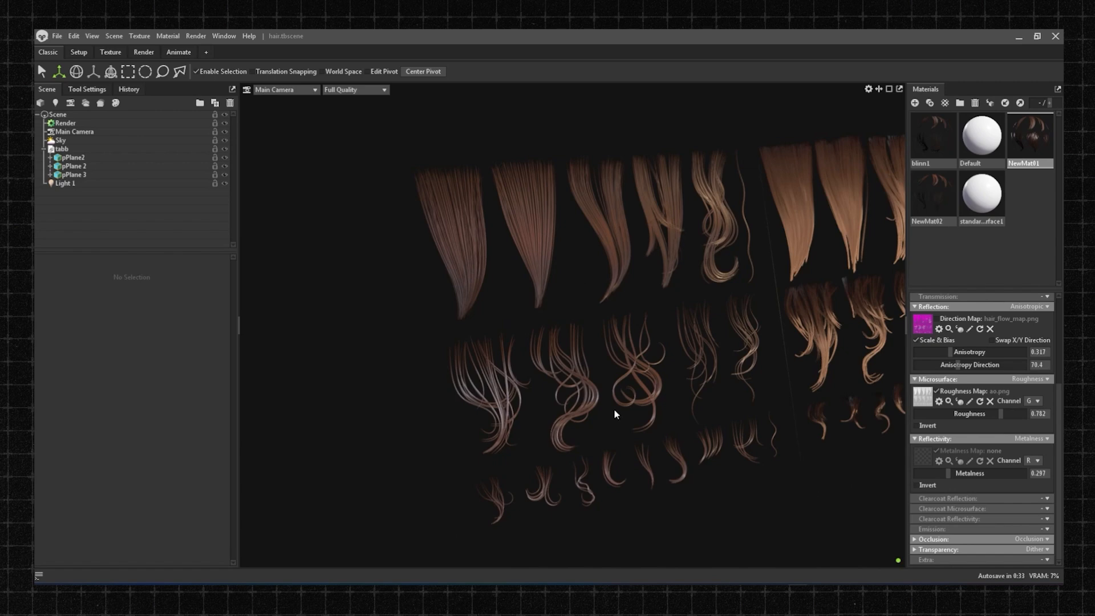
pyautogui.moveTo(723, 326); pyautogui.dragTo(610, 339)
pyautogui.moveTo(610, 339); pyautogui.dragTo(530, 377, button='middle')
pyautogui.moveTo(530, 378); pyautogui.dragTo(530, 433, button='right')
pyautogui.moveTo(530, 433); pyautogui.dragTo(545, 402)
pyautogui.moveTo(545, 401); pyautogui.dragTo(540, 383, button='middle')
pyautogui.moveTo(540, 383); pyautogui.dragTo(602, 393)
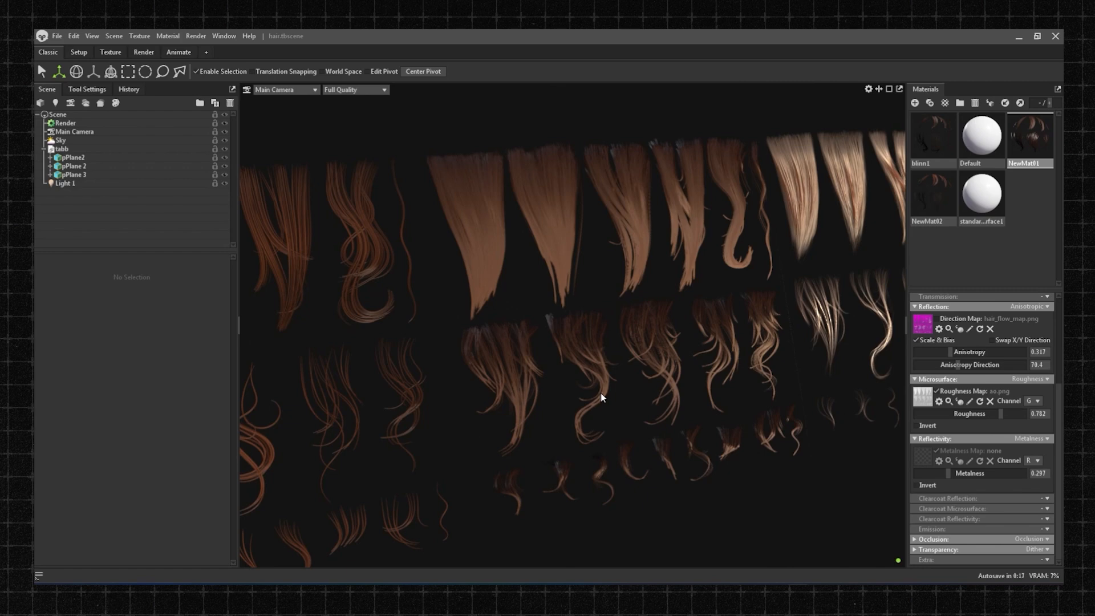
pyautogui.moveTo(597, 375); pyautogui.dragTo(574, 351)
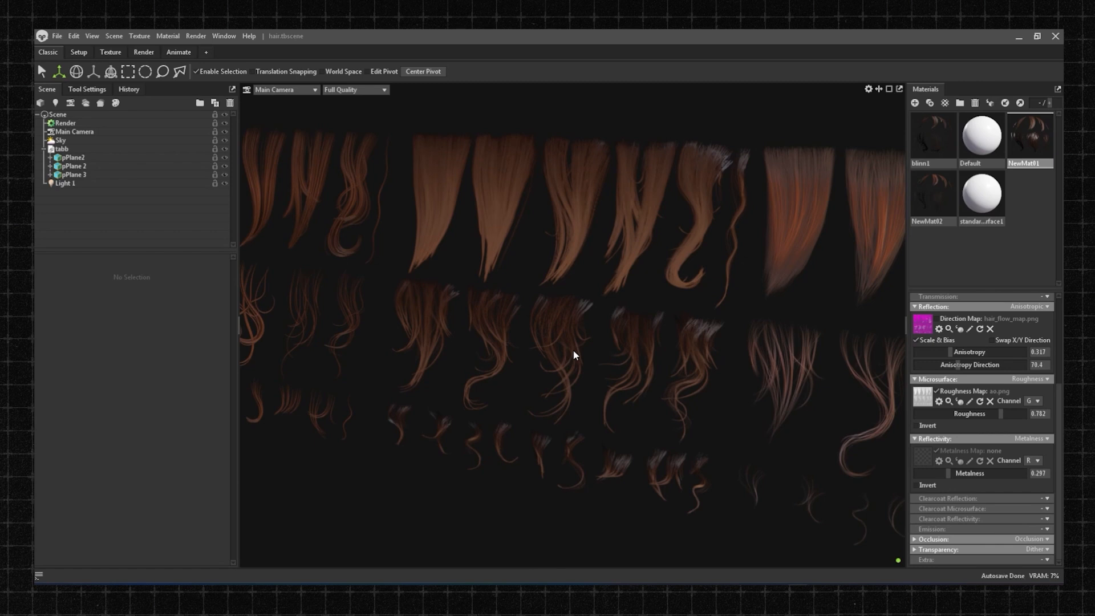
pyautogui.scroll(2, 574, 354)
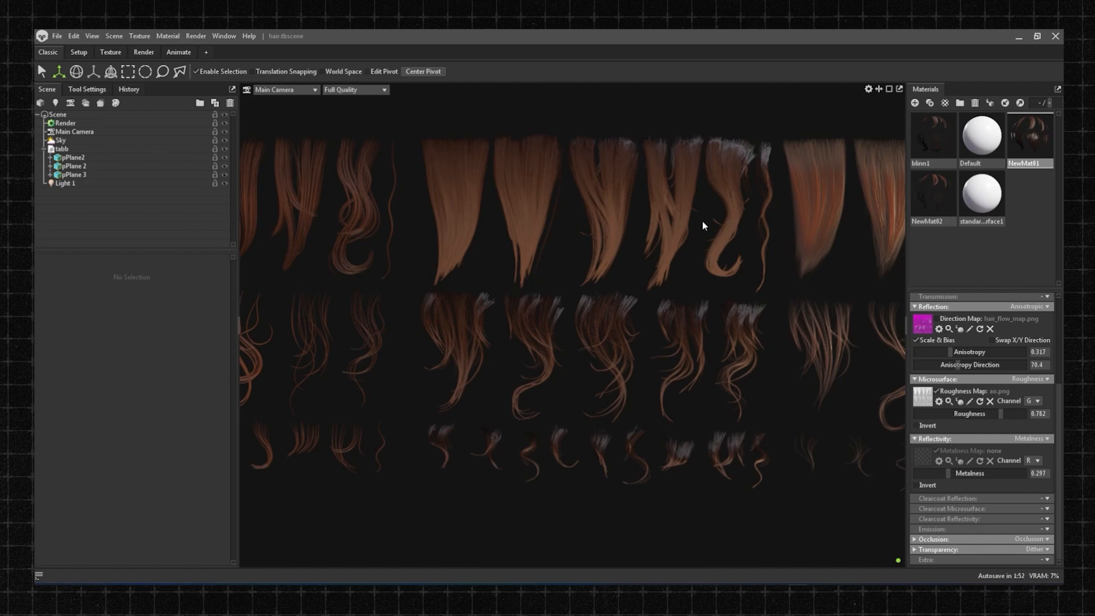
pyautogui.moveTo(638, 301)
pyautogui.keyDown('alt'); pyautogui.mouseDown()
pyautogui.moveTo(677, 300)
pyautogui.moveTo(633, 305)
pyautogui.mouseUp(); pyautogui.keyUp('alt')
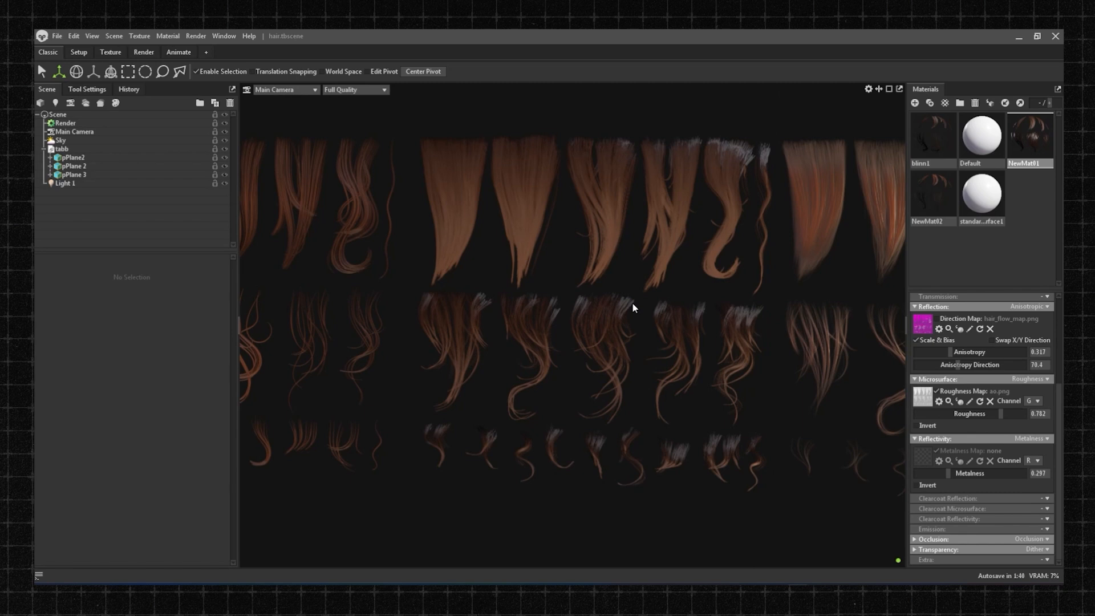
pyautogui.moveTo(584, 374)
pyautogui.mouseDown()
pyautogui.moveTo(515, 367)
pyautogui.moveTo(573, 374)
pyautogui.mouseUp()
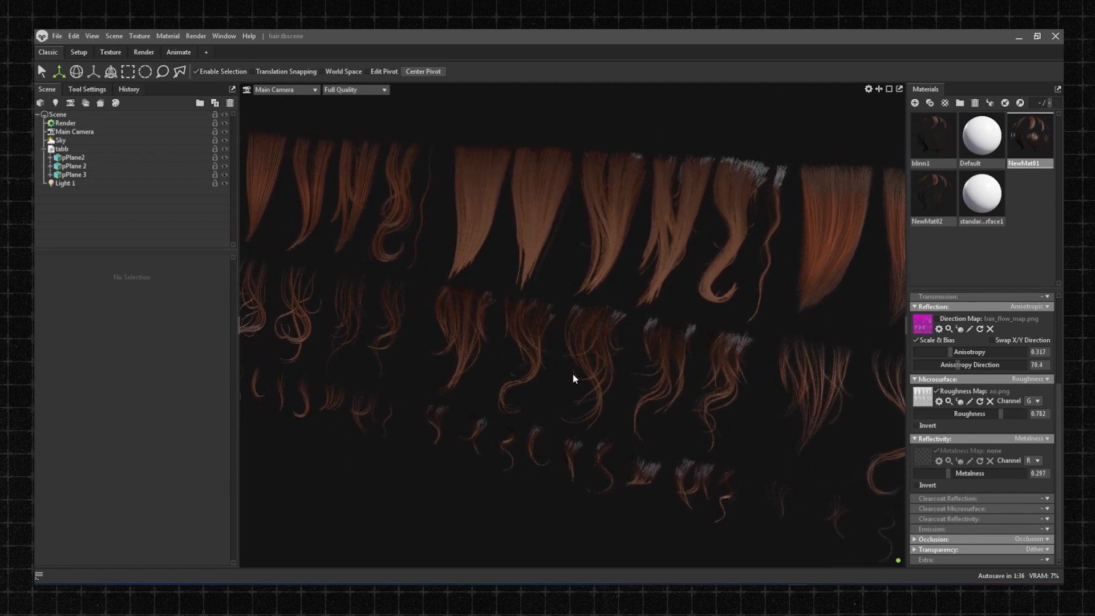
pyautogui.moveTo(567, 364); pyautogui.dragTo(472, 257)
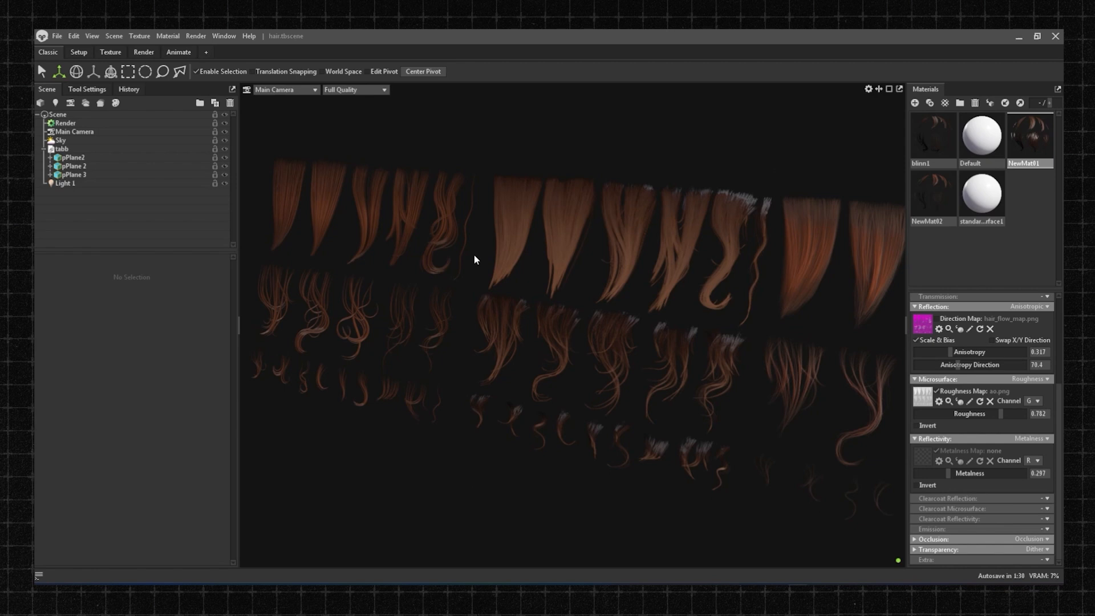
pyautogui.moveTo(494, 255); pyautogui.dragTo(449, 247, button='middle')
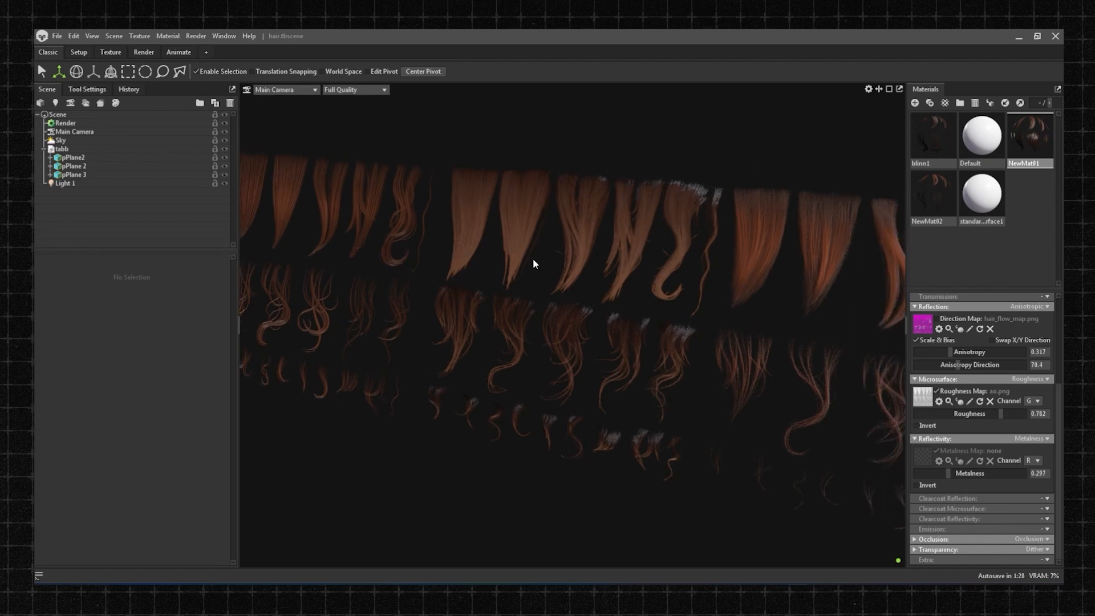
pyautogui.scroll(3, 532, 258)
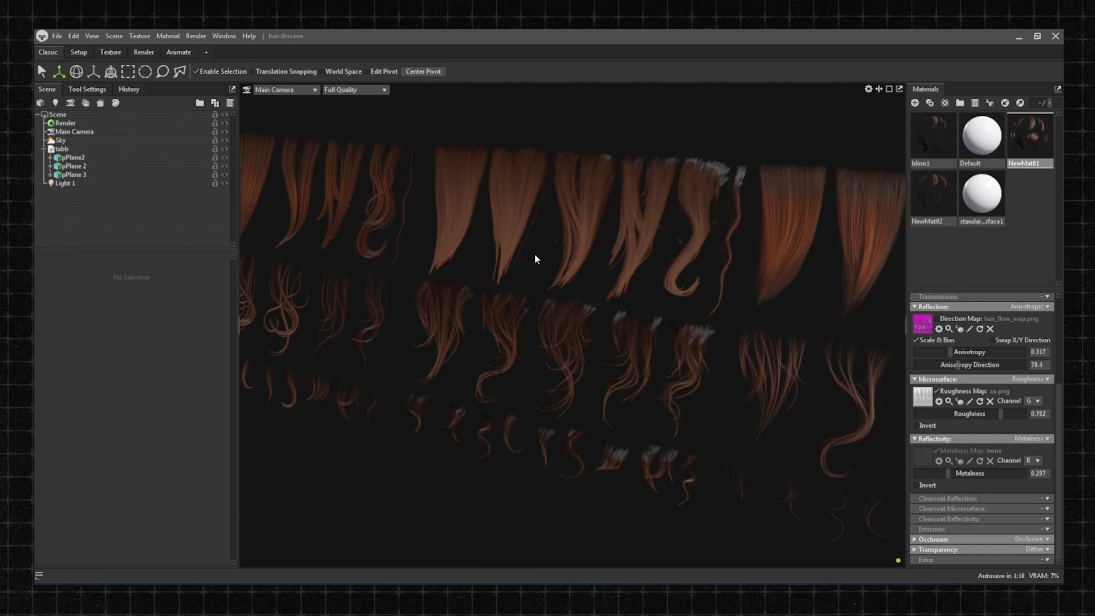
pyautogui.scroll(-2, 621, 261)
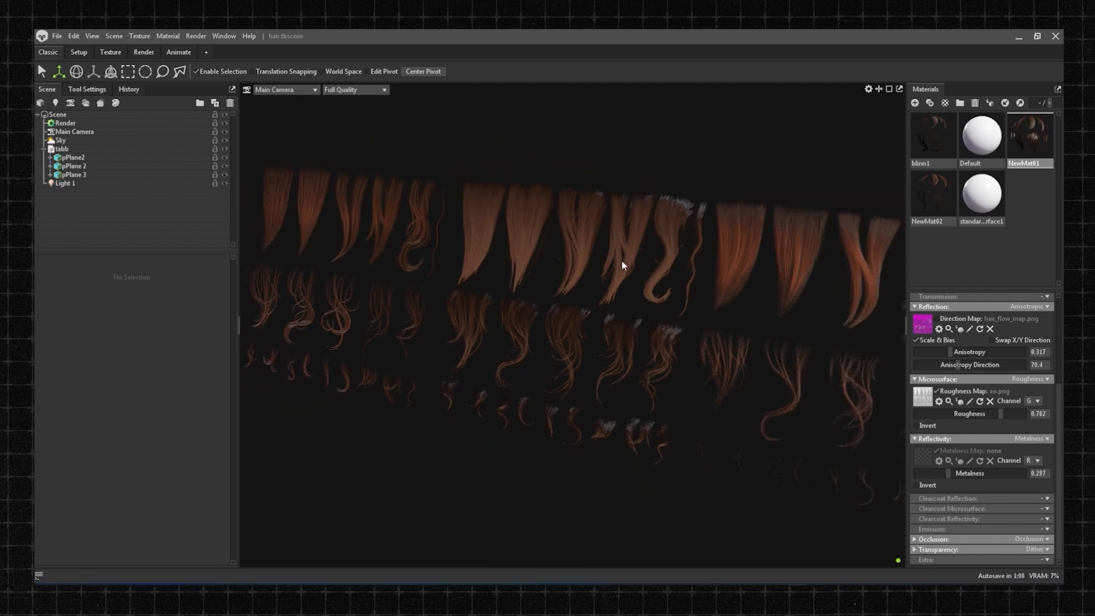
# Step: Examine the orange-toned card set up close, checking how its anisotropic highlights shift across the straight and curled strands
pyautogui.scroll(1, 730, 280)
pyautogui.moveTo(731, 281); pyautogui.dragTo(537, 261, button='middle')
pyautogui.keyDown('alt'); pyautogui.moveTo(537, 261); pyautogui.dragTo(508, 255); pyautogui.keyUp('alt')
pyautogui.scroll(2, 516, 259)
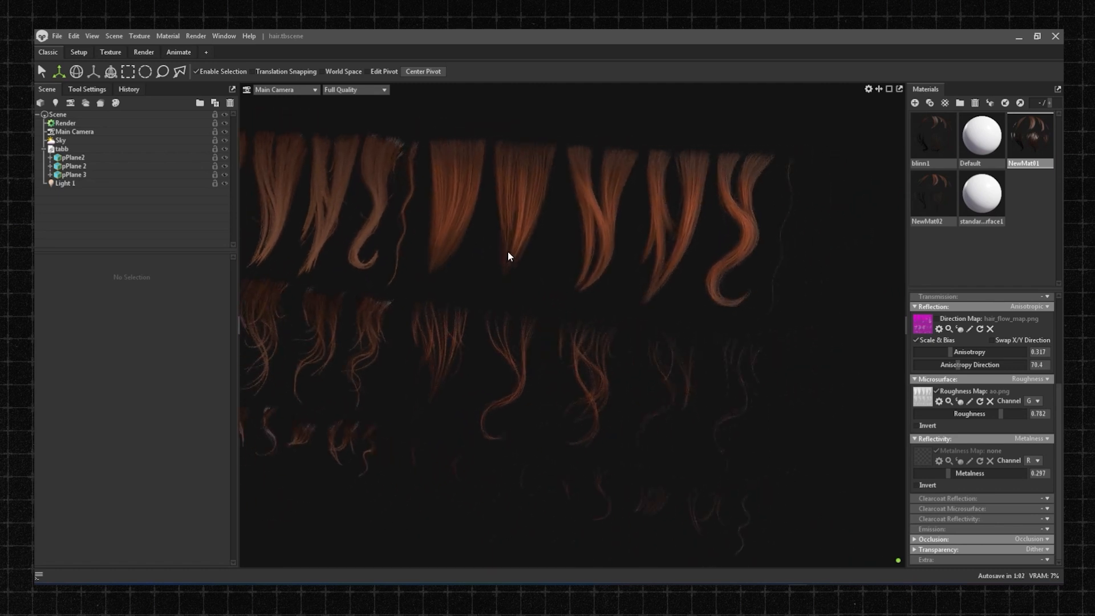
pyautogui.moveTo(507, 251)
pyautogui.keyDown('alt'); pyautogui.mouseDown()
pyautogui.moveTo(506, 262)
pyautogui.moveTo(536, 259)
pyautogui.moveTo(498, 256)
pyautogui.moveTo(521, 259)
pyautogui.mouseUp(); pyautogui.keyUp('alt')
pyautogui.scroll(5, 523, 262)
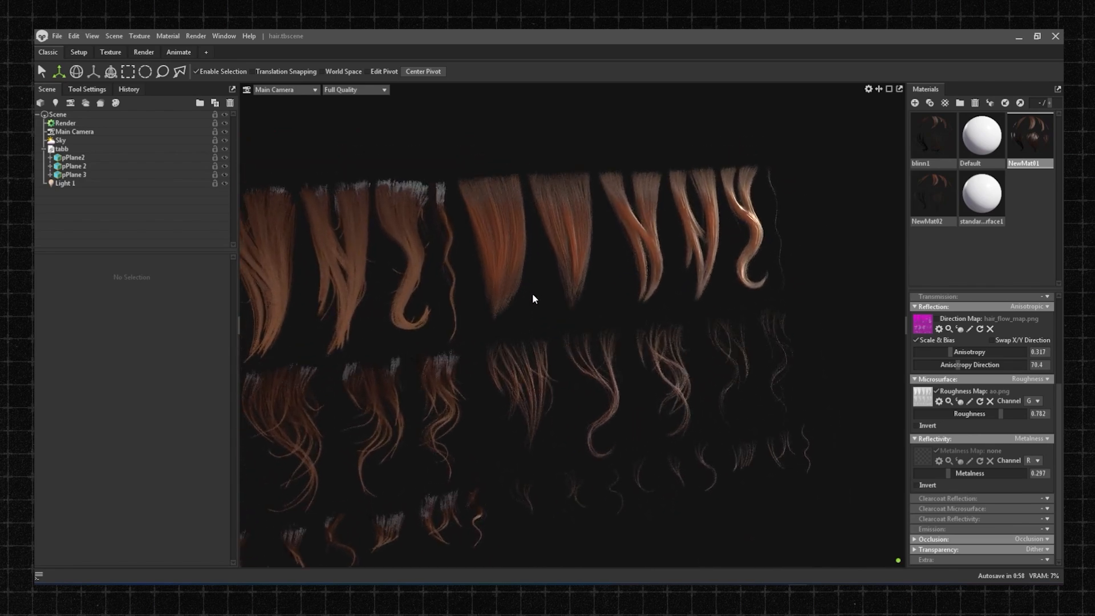
pyautogui.moveTo(615, 342); pyautogui.dragTo(583, 359, button='middle')
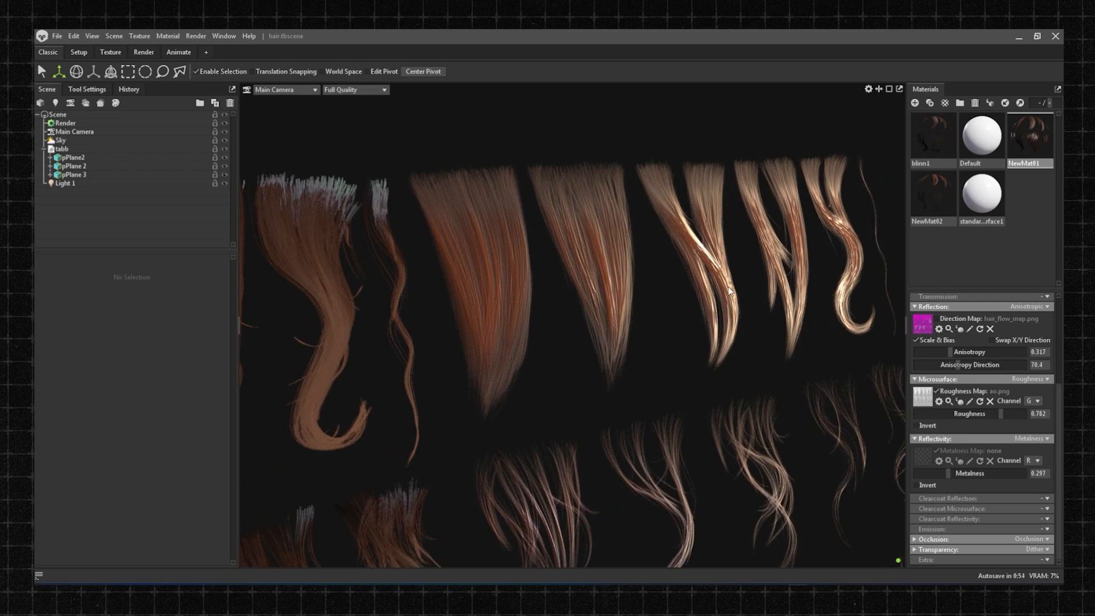
pyautogui.scroll(-3, 693, 279)
pyautogui.scroll(5, 697, 310)
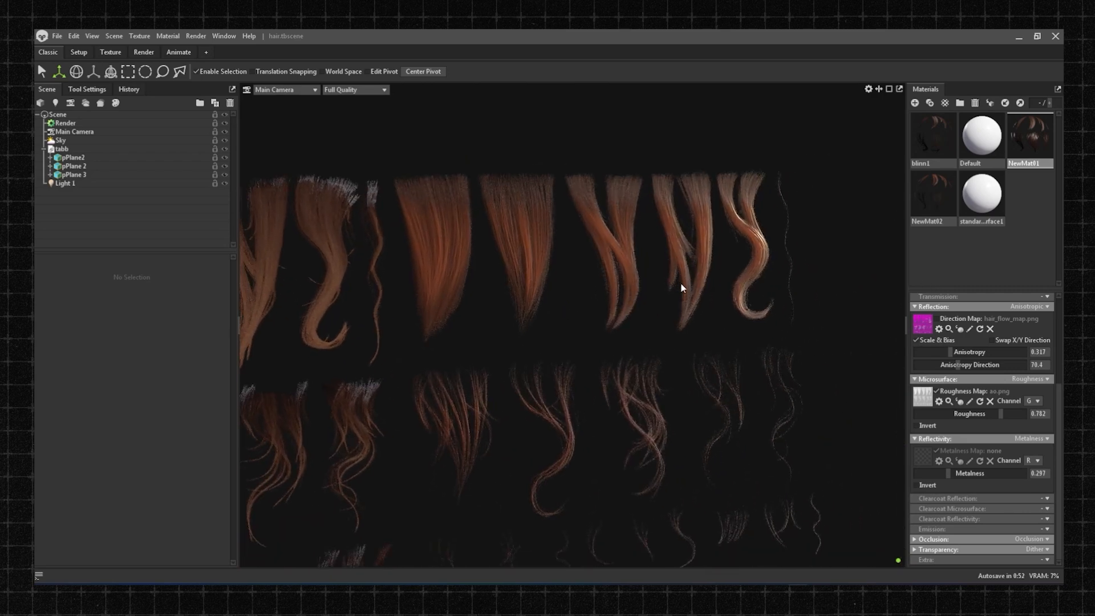
# Step: Compare the three hair card sets side by side, viewing their shading and strand detail from near and far
pyautogui.scroll(-4, 695, 267)
pyautogui.moveTo(695, 267); pyautogui.dragTo(548, 190)
pyautogui.scroll(4, 690, 247)
pyautogui.scroll(-4, 712, 267)
pyautogui.moveTo(498, 253); pyautogui.dragTo(588, 226)
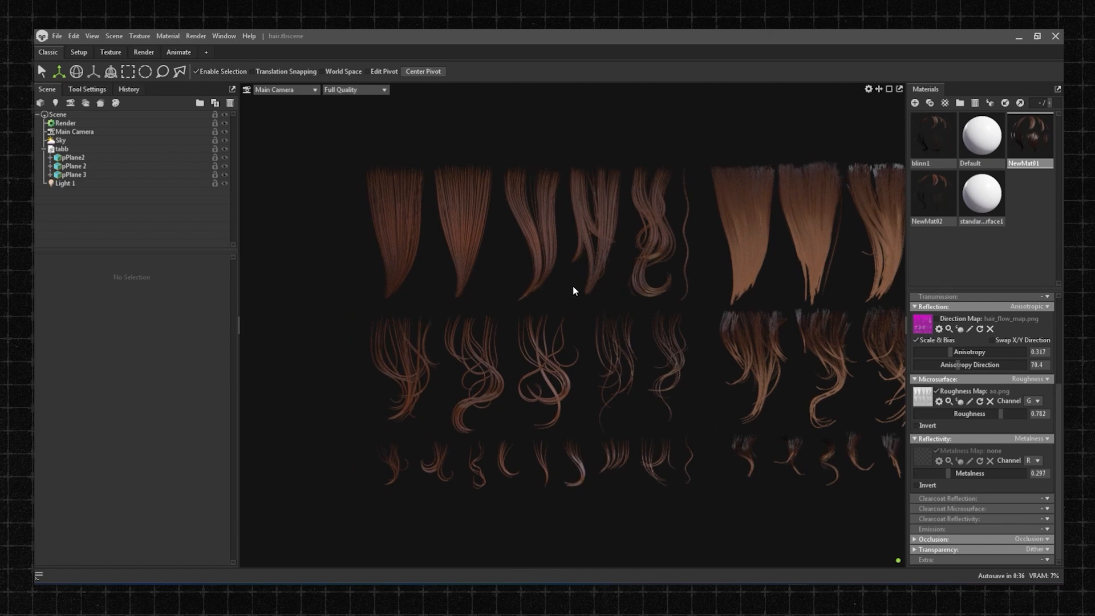
pyautogui.moveTo(573, 287); pyautogui.dragTo(578, 274)
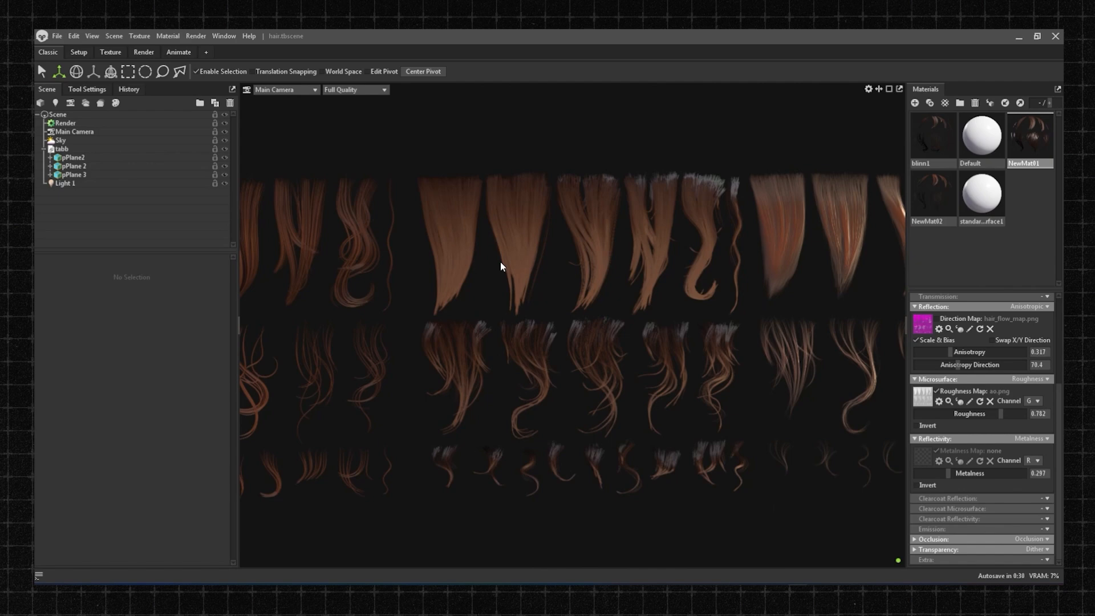
pyautogui.moveTo(631, 281); pyautogui.dragTo(350, 290)
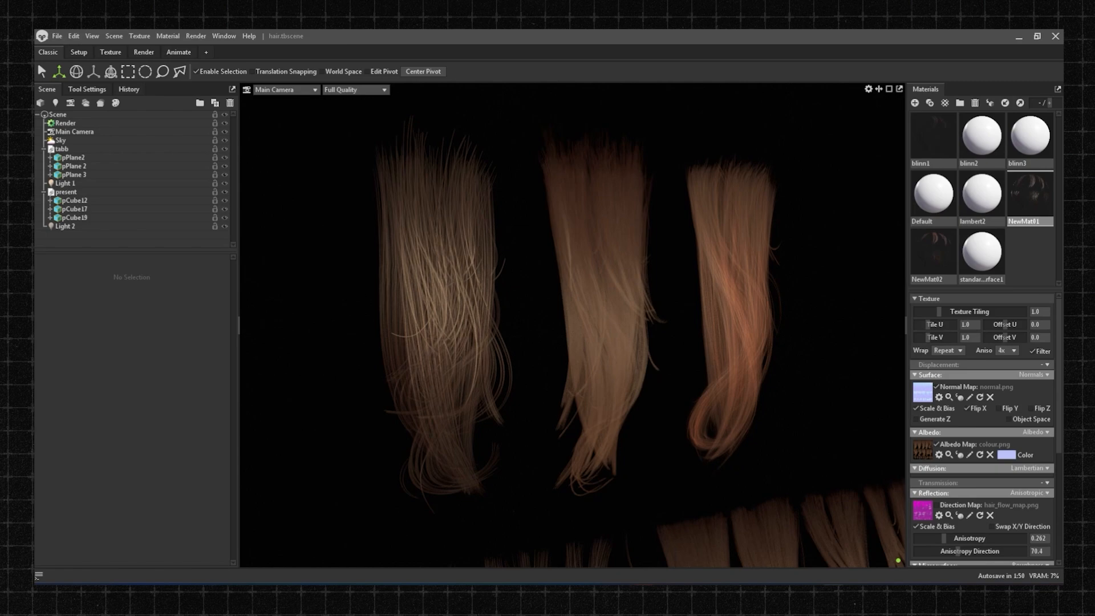
# Step: Inspect the three layered hair clumps, briefly selecting the long clump with the loosest flyaway strands to check its mesh
pyautogui.click(467, 447)
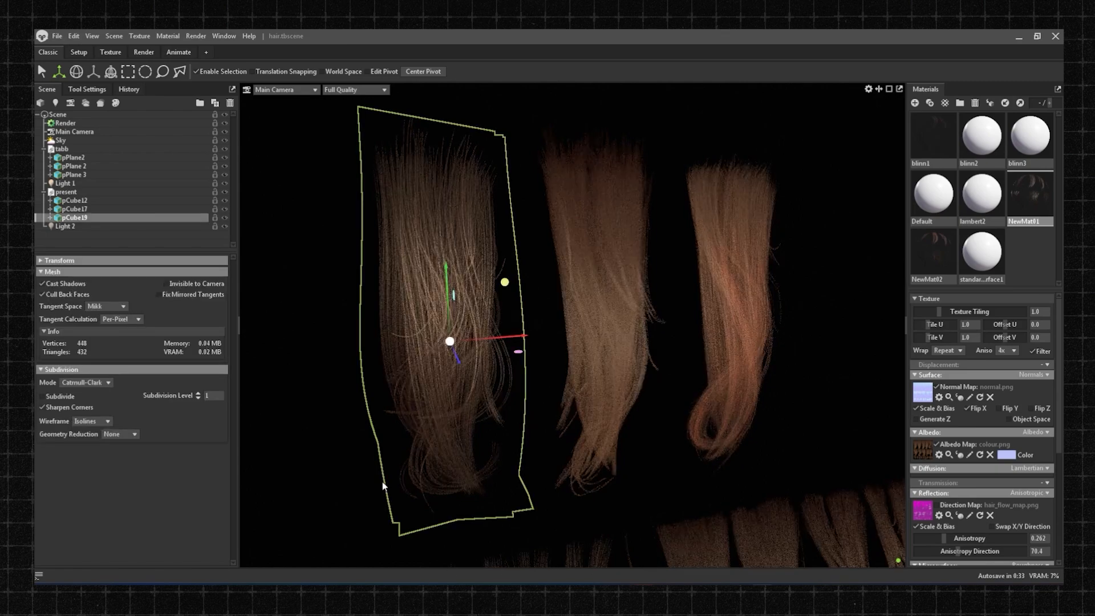
pyautogui.click(352, 491)
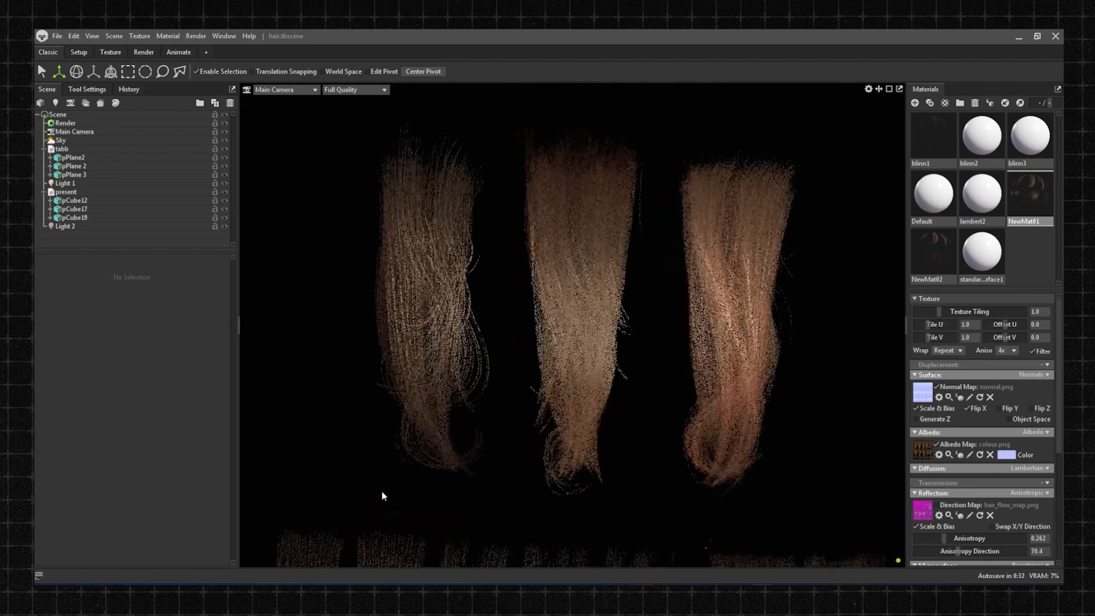
pyautogui.moveTo(381, 491); pyautogui.dragTo(399, 491)
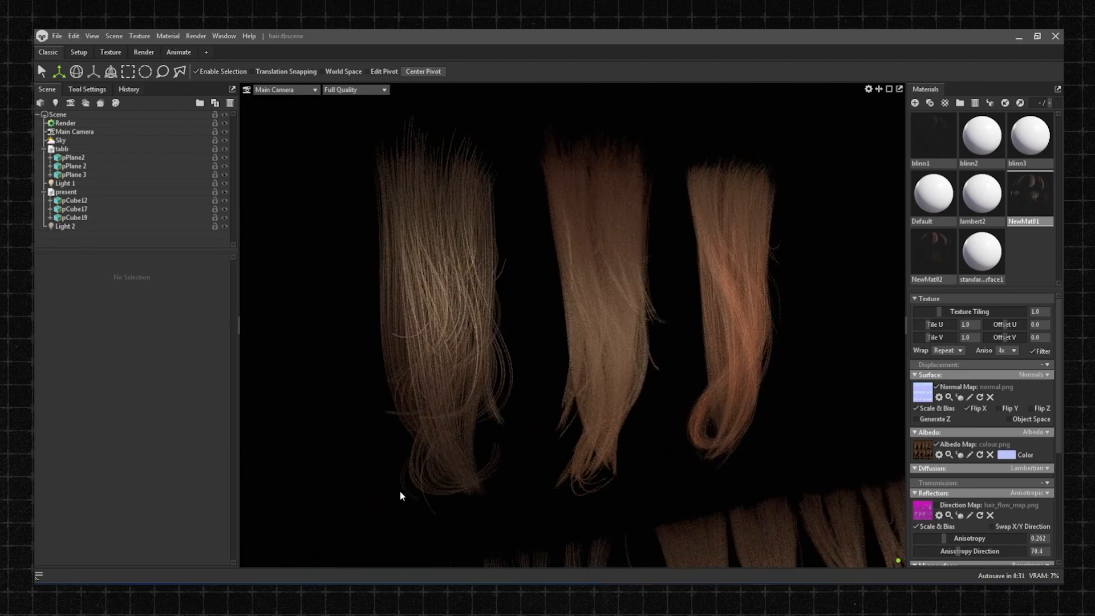